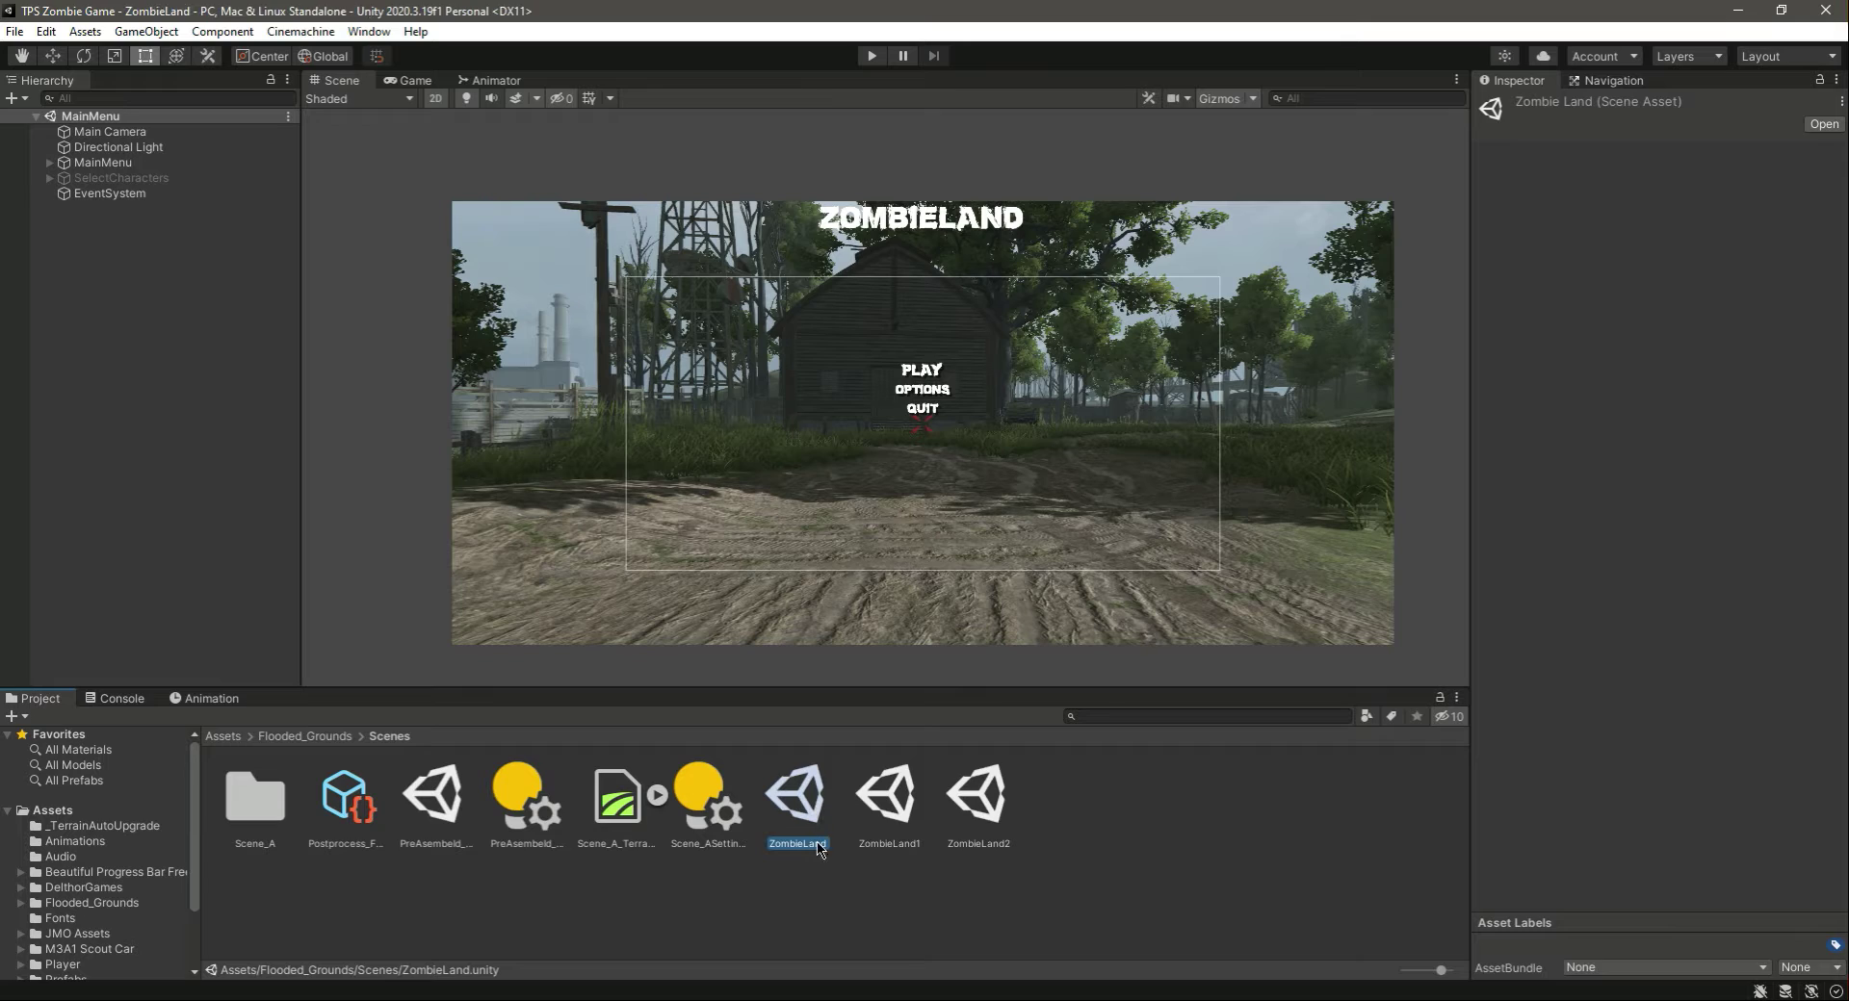
- Inspect the Player object in the ZombieLand scene, and open the ZombieLand1 scene from the Flooded_Grounds scenes
{"action": "double_click", "coordinate": [819, 847]}
{"action": "left_click", "coordinate": [123, 164]}
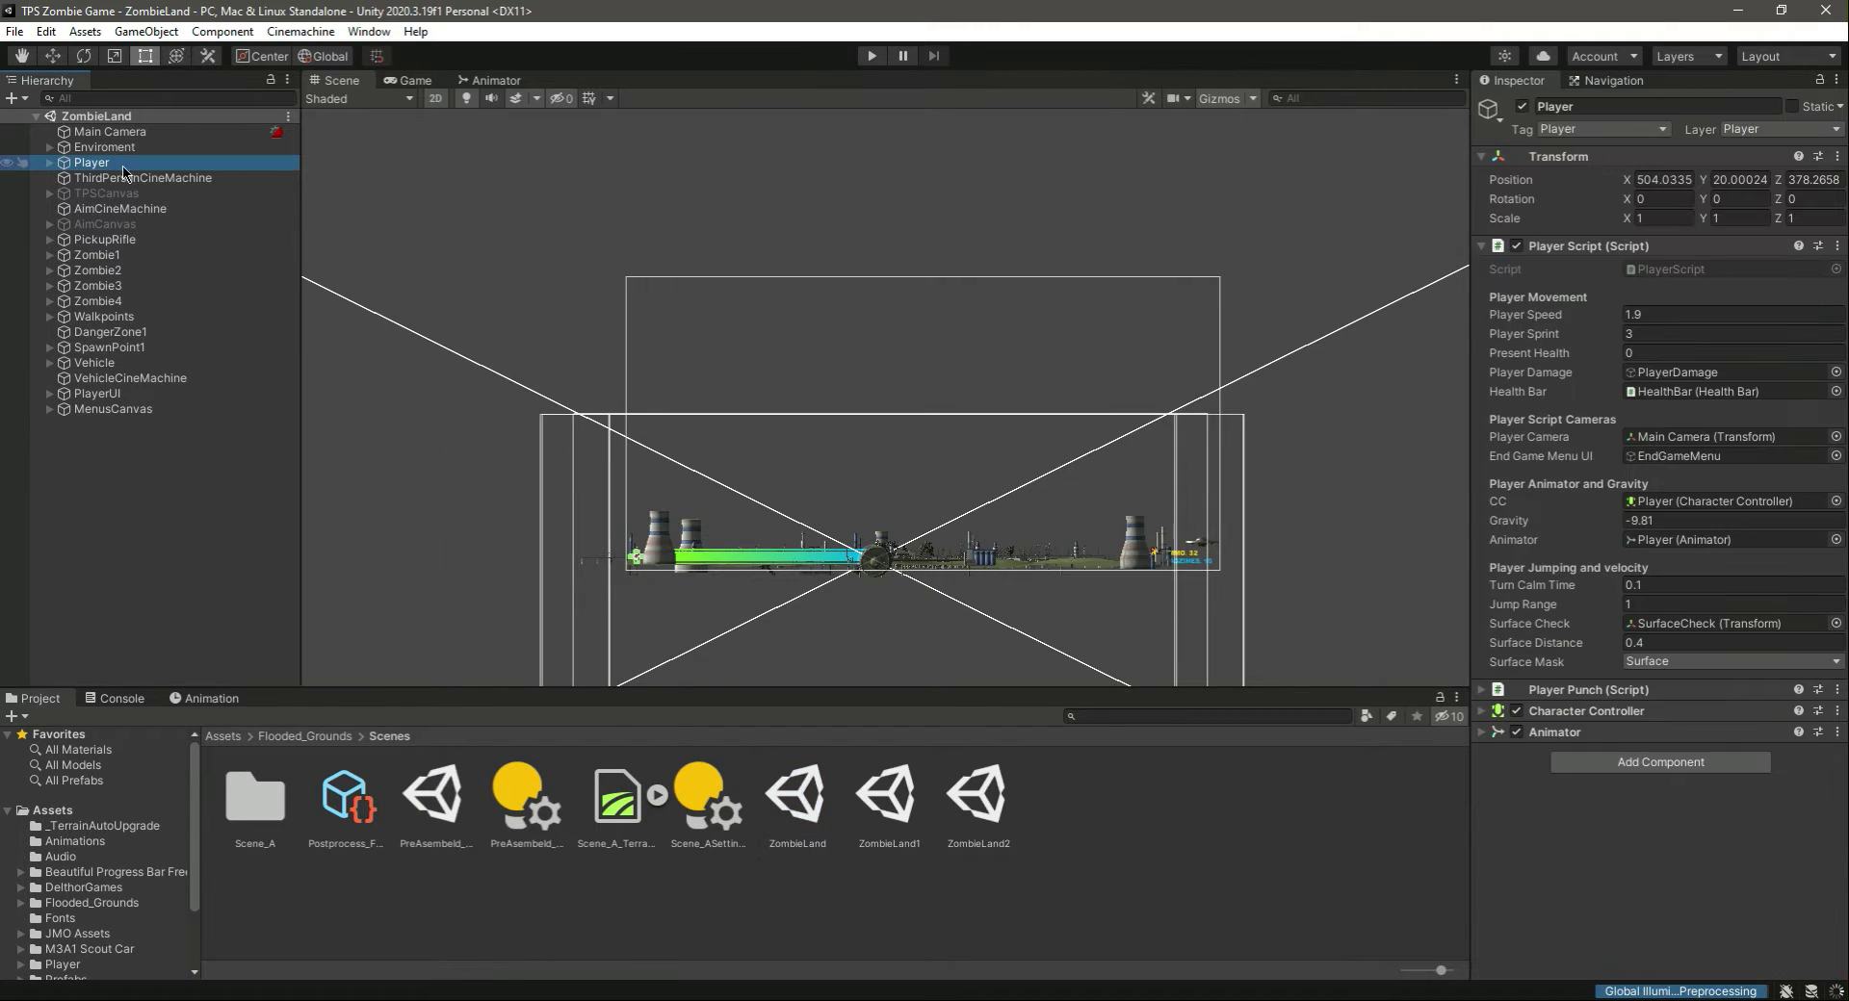
{"action": "left_click", "coordinate": [889, 807]}
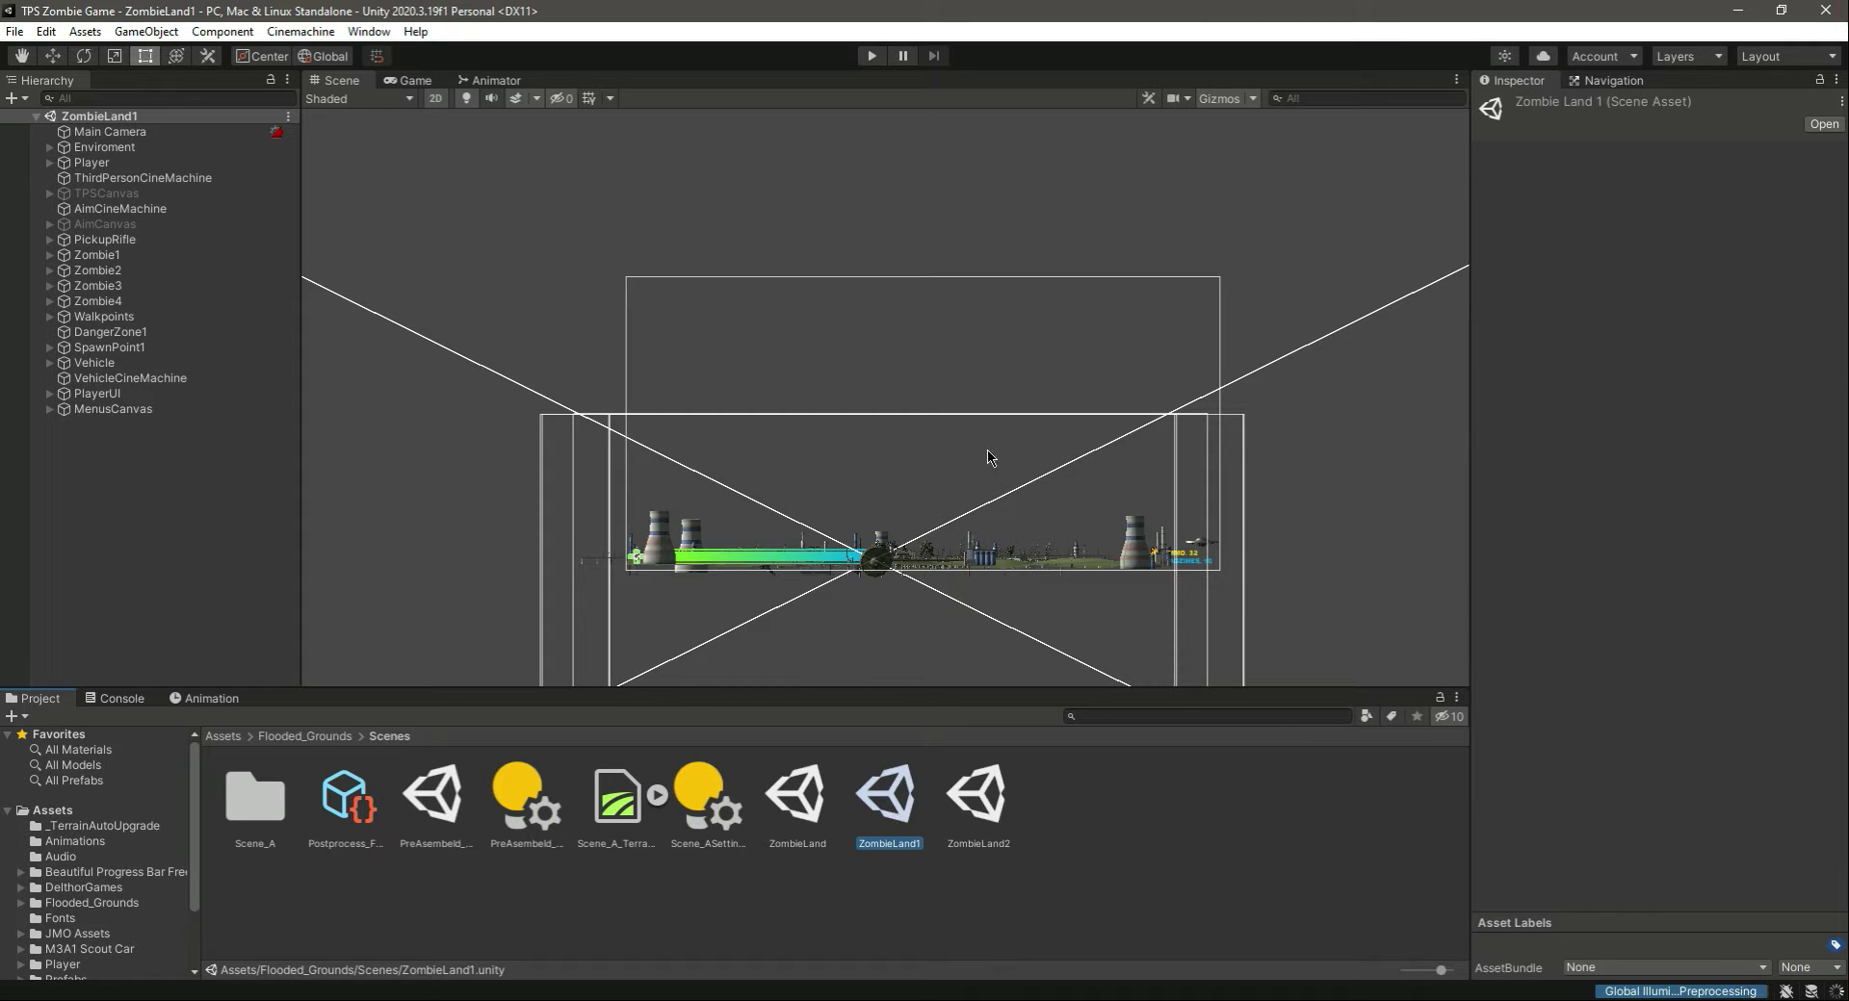
- Hide the scene gizmos and switch out of 2D mode to view the Player in front of the house in 3D
{"action": "left_click", "coordinate": [1219, 99]}
{"action": "double_click", "coordinate": [91, 162]}
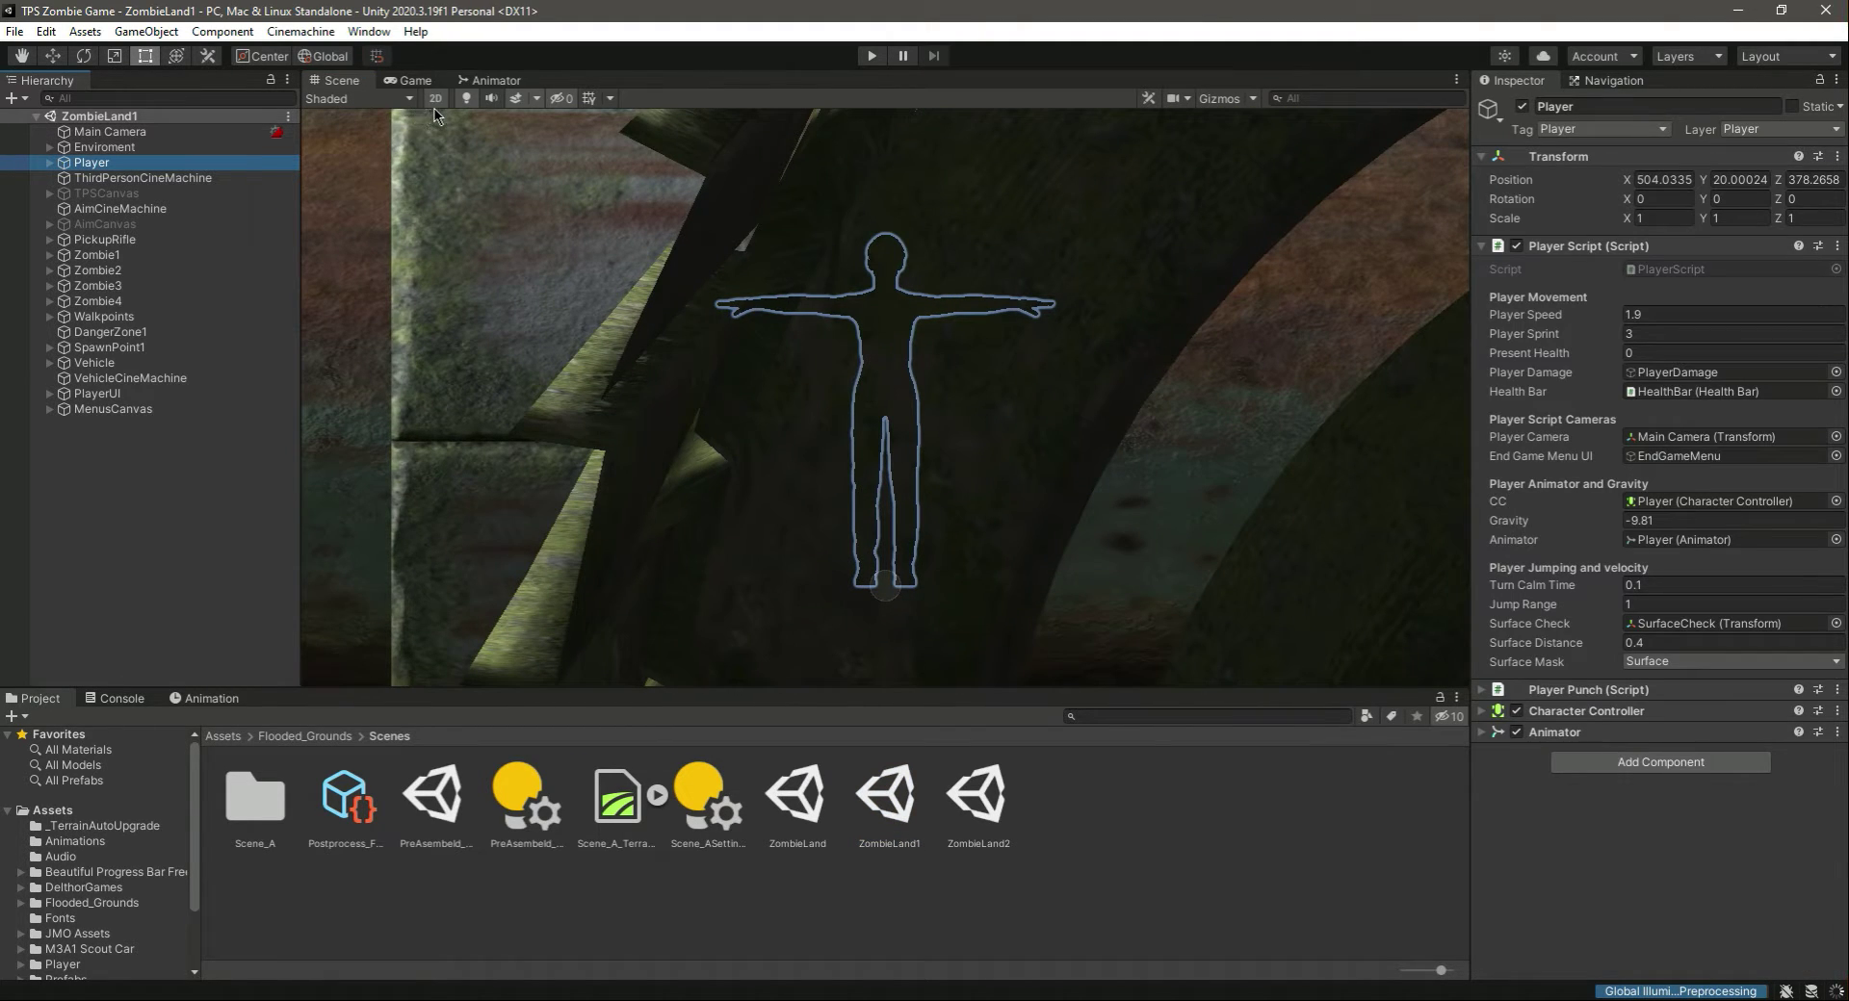
{"action": "left_click", "coordinate": [434, 99]}
{"action": "right_click_drag", "start_coordinate": [871, 371], "coordinate": [1001, 441]}
{"action": "scroll", "coordinate": [1081, 397], "scroll_direction": "up", "scroll_amount": 3}
{"action": "left_click", "coordinate": [113, 487]}
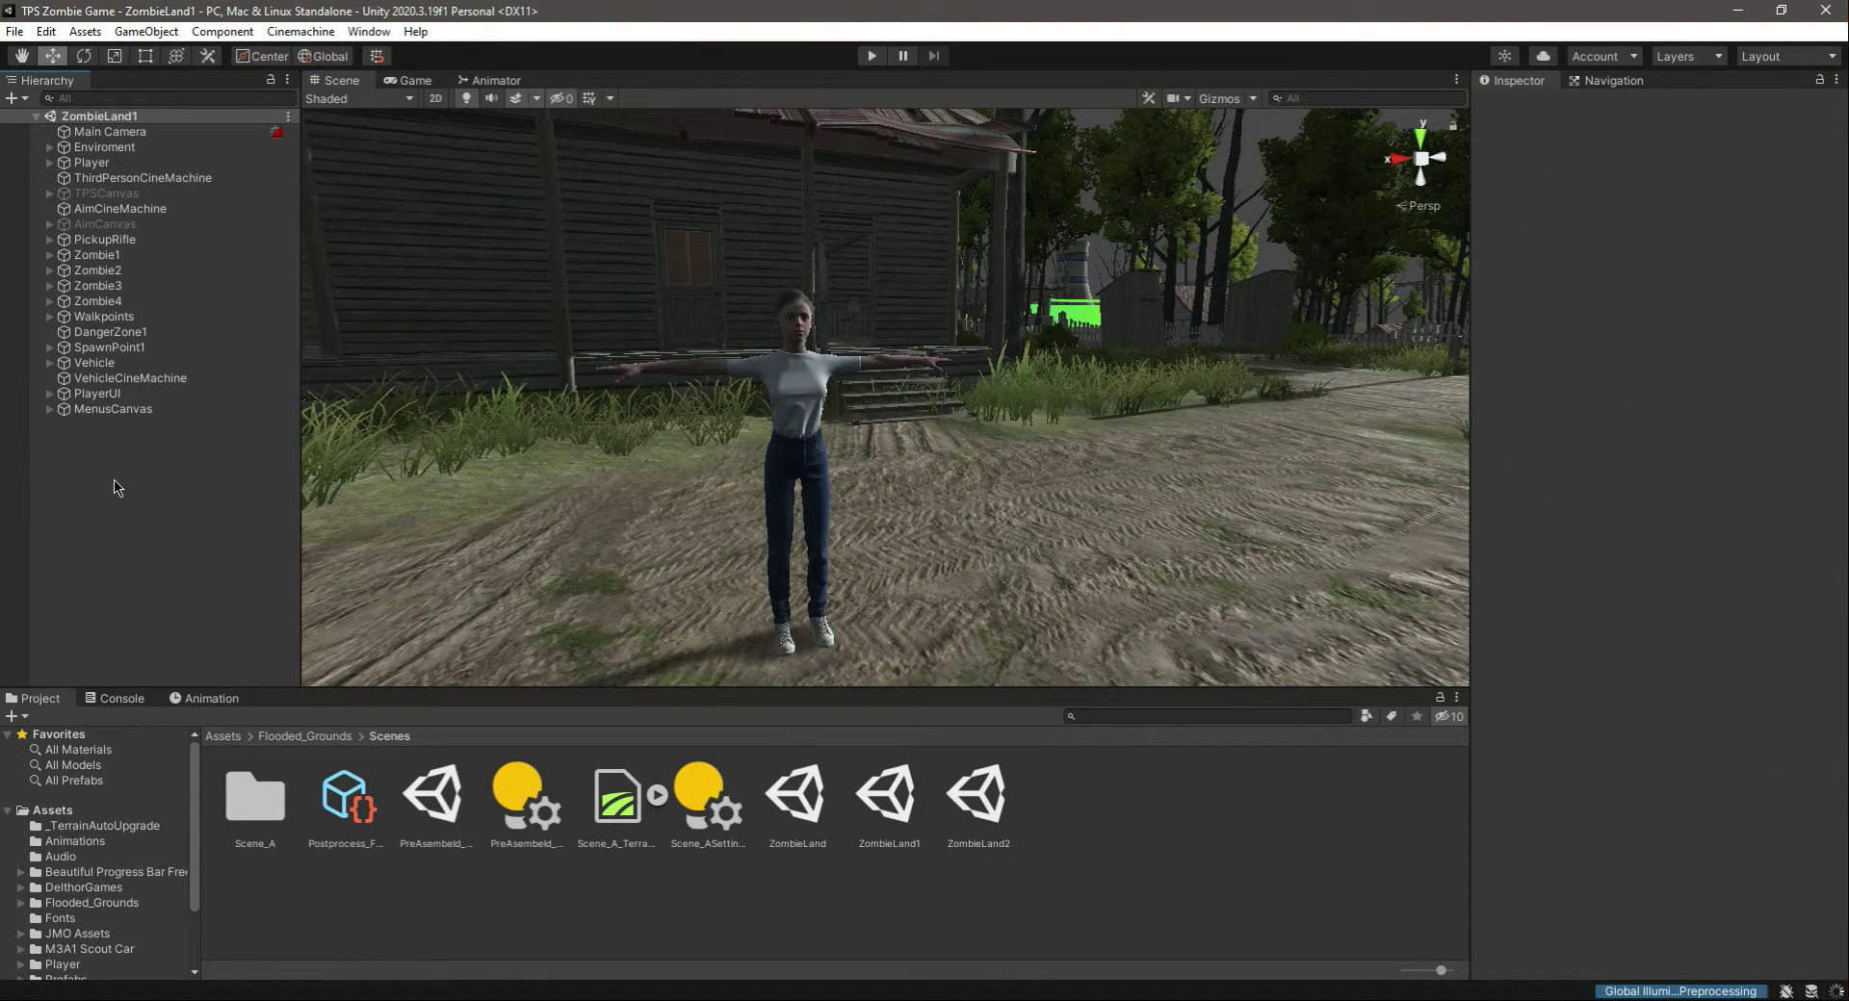
- Look through the Female Charcter Animations assets in the project's Player folder and return to the Player folder
{"action": "scroll", "coordinate": [84, 892], "scroll_direction": "down", "scroll_amount": 3}
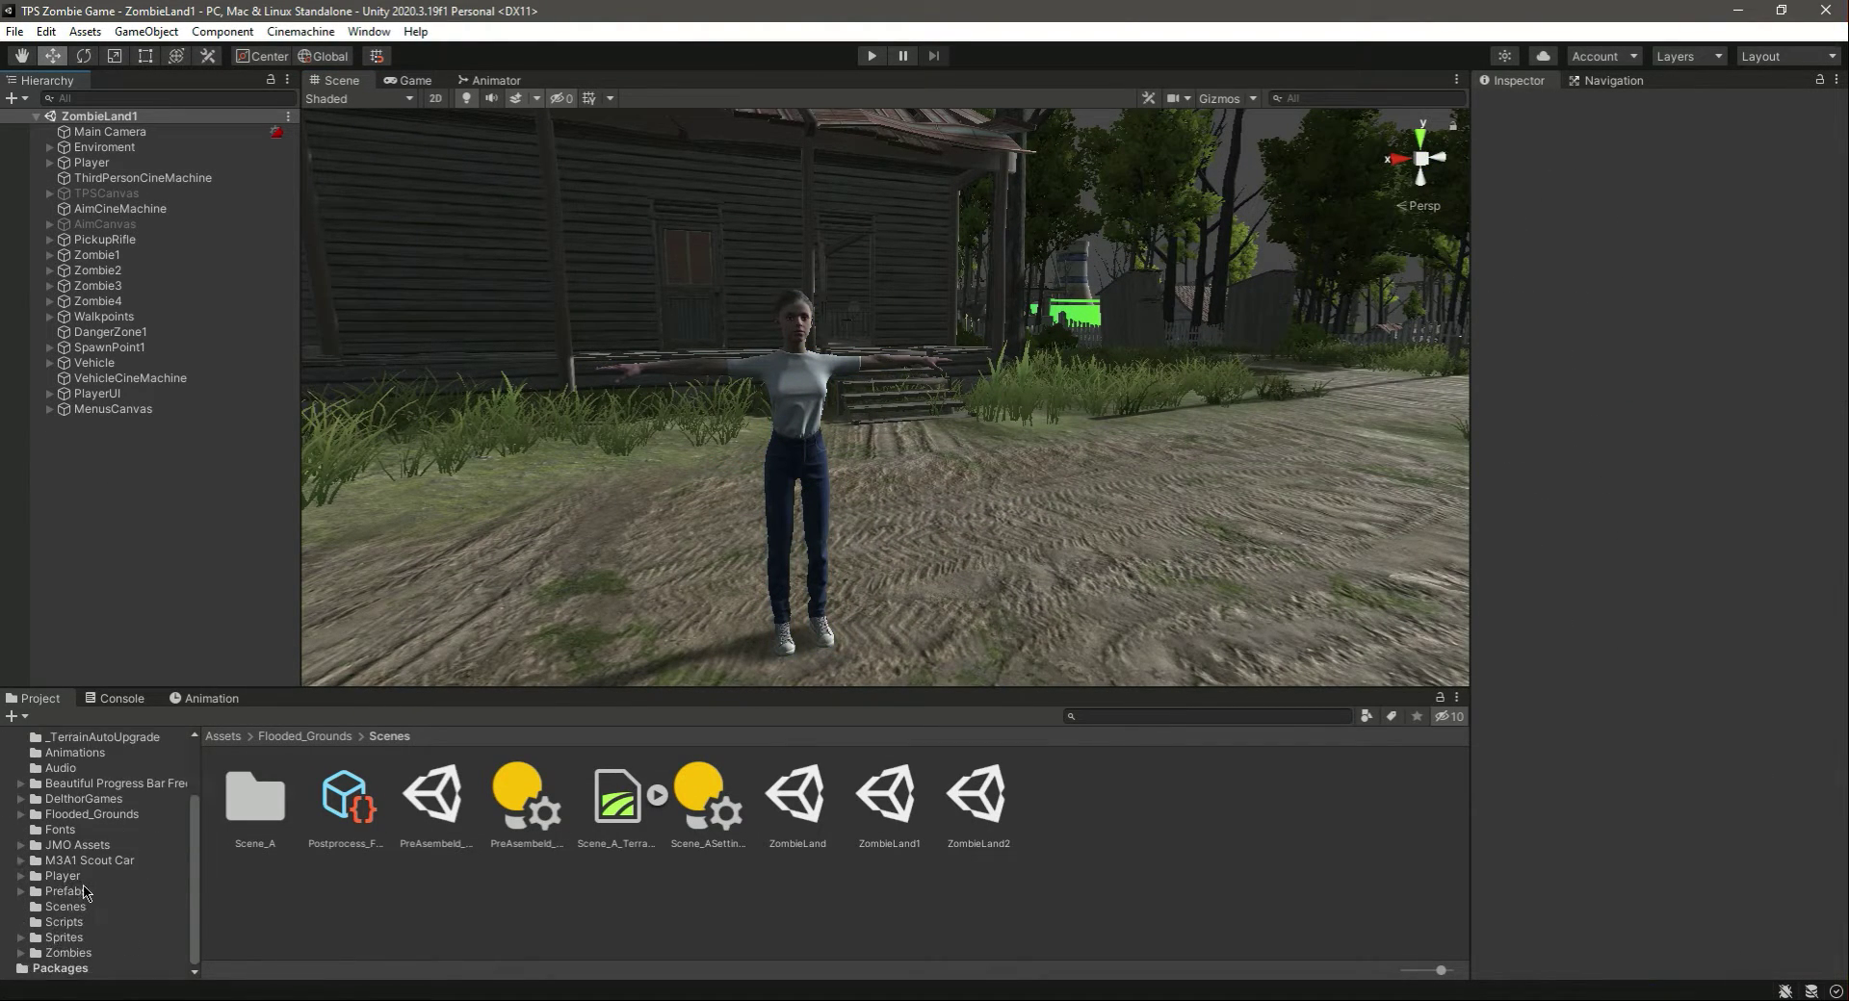
{"action": "left_click", "coordinate": [62, 877]}
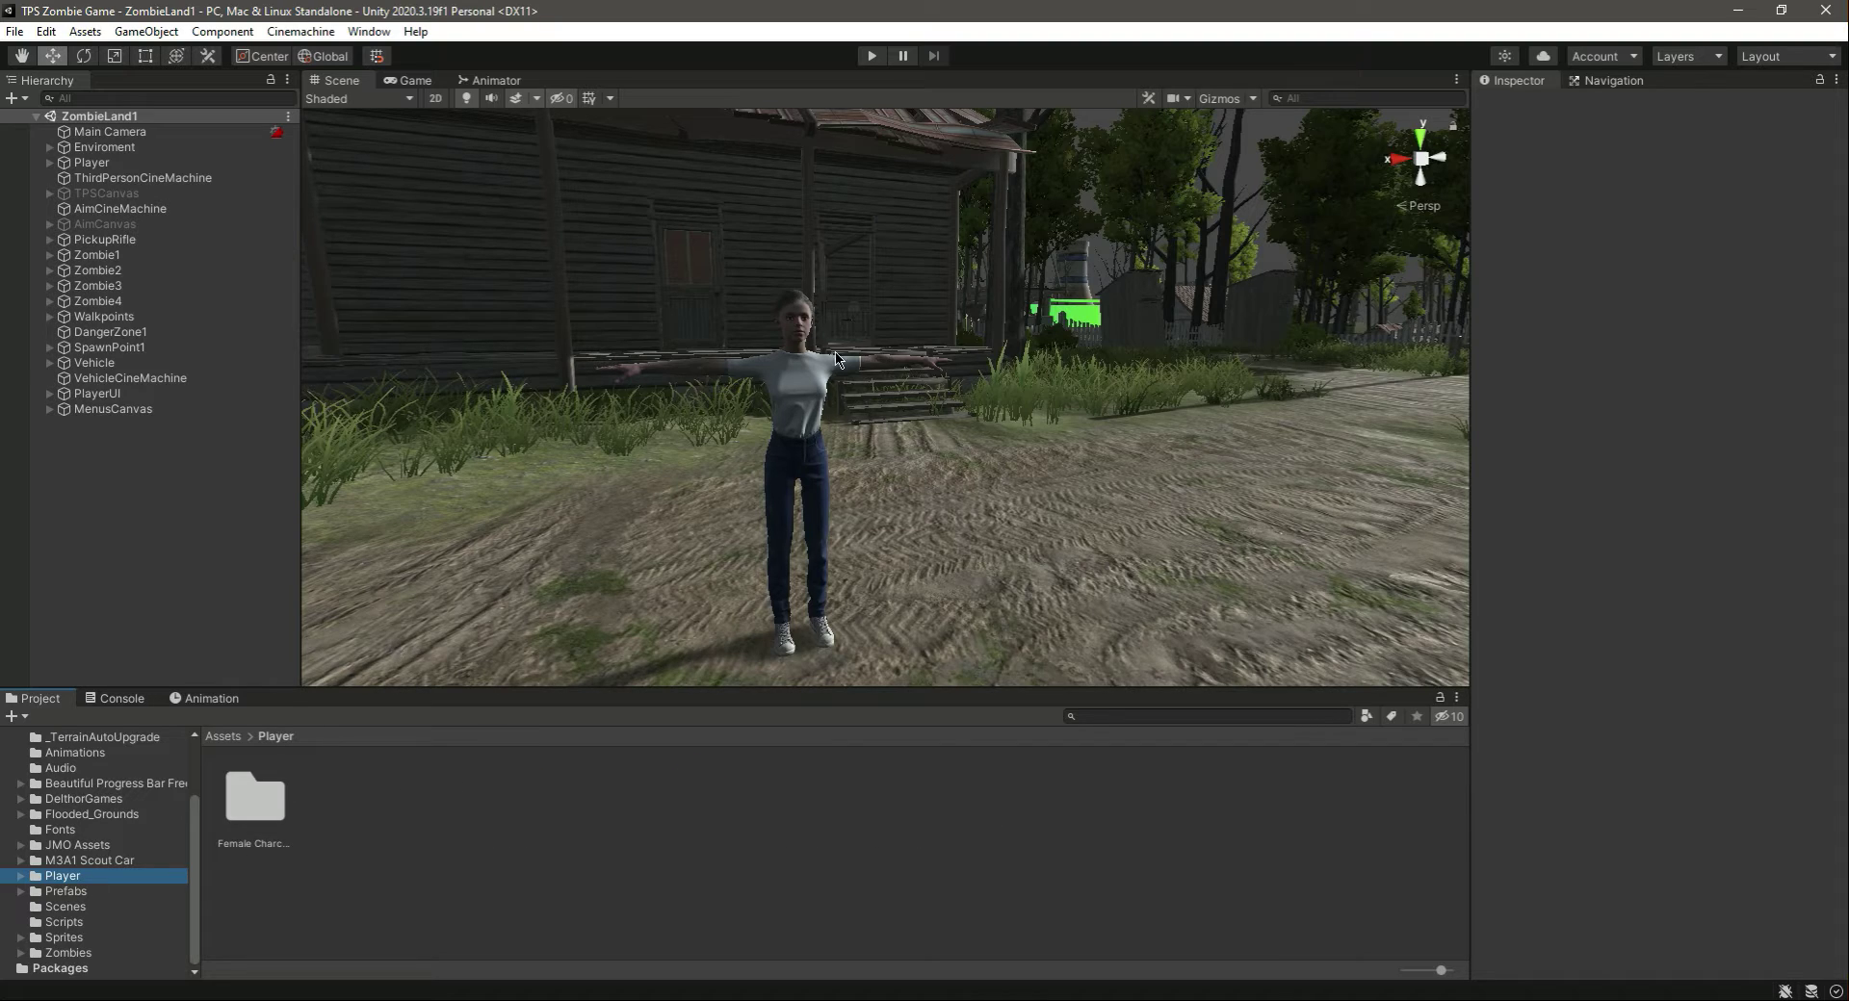
{"action": "double_click", "coordinate": [255, 800]}
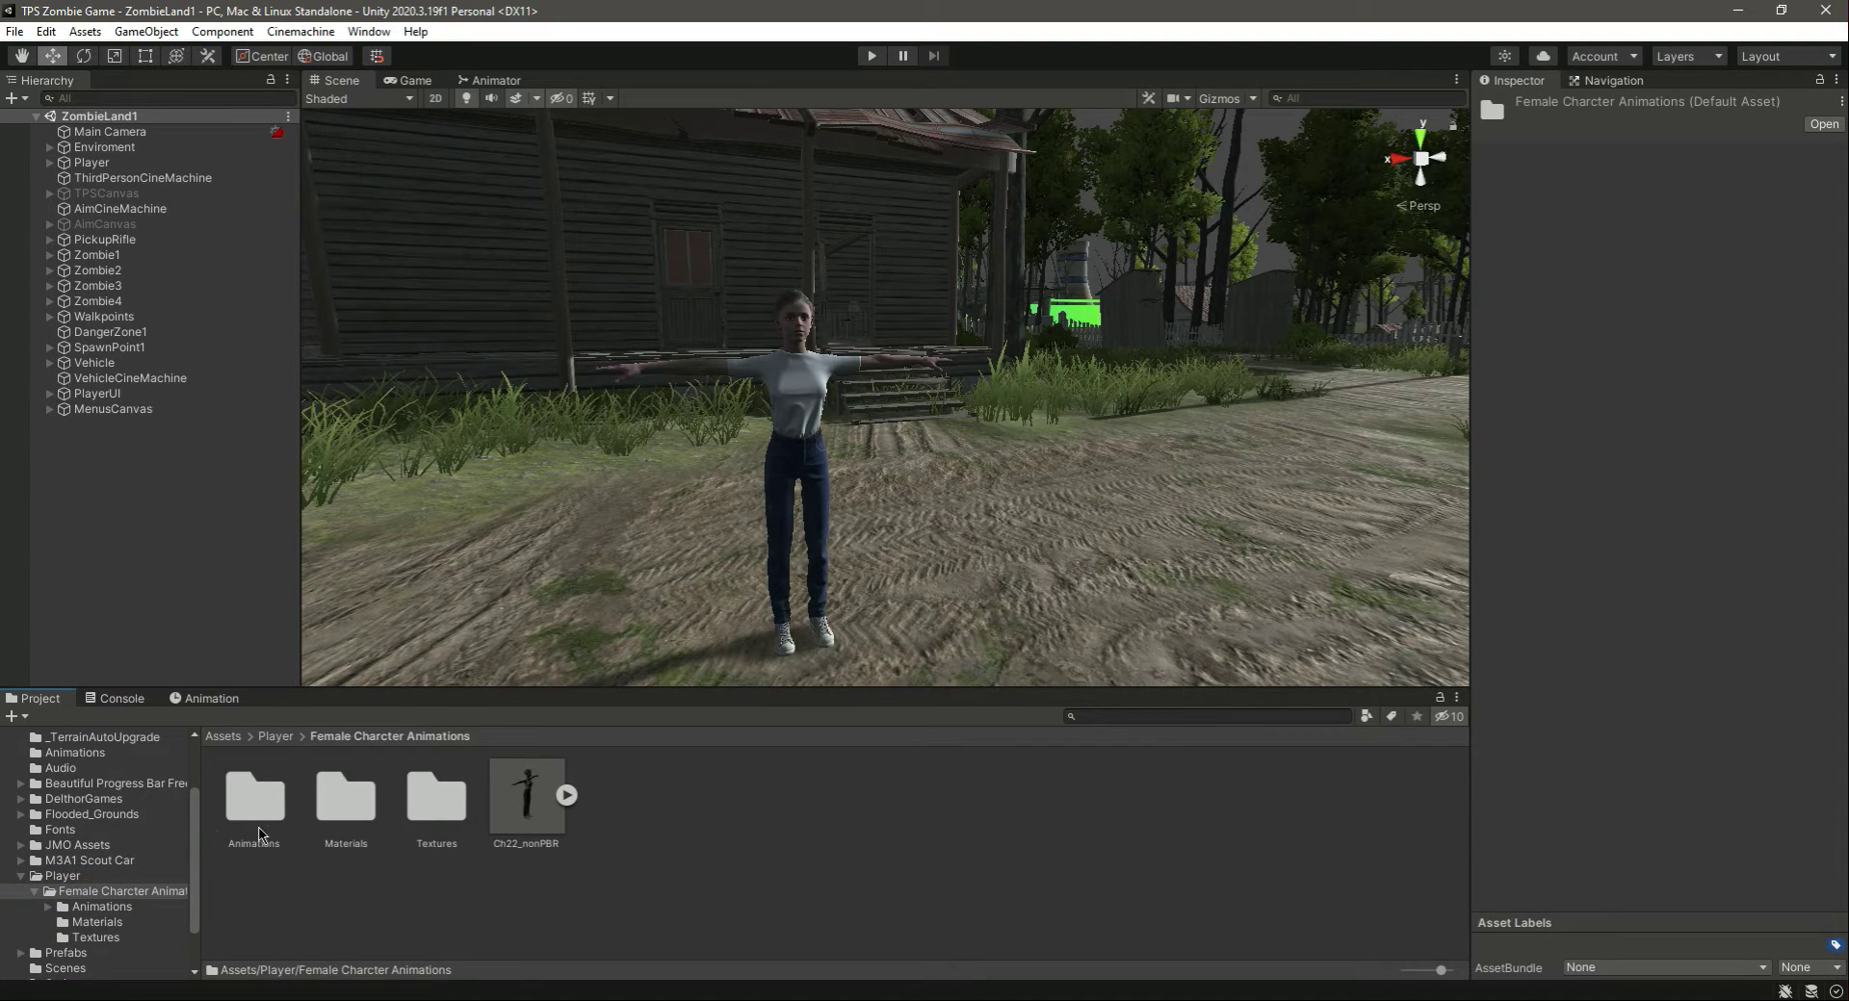
{"action": "left_click", "coordinate": [273, 737]}
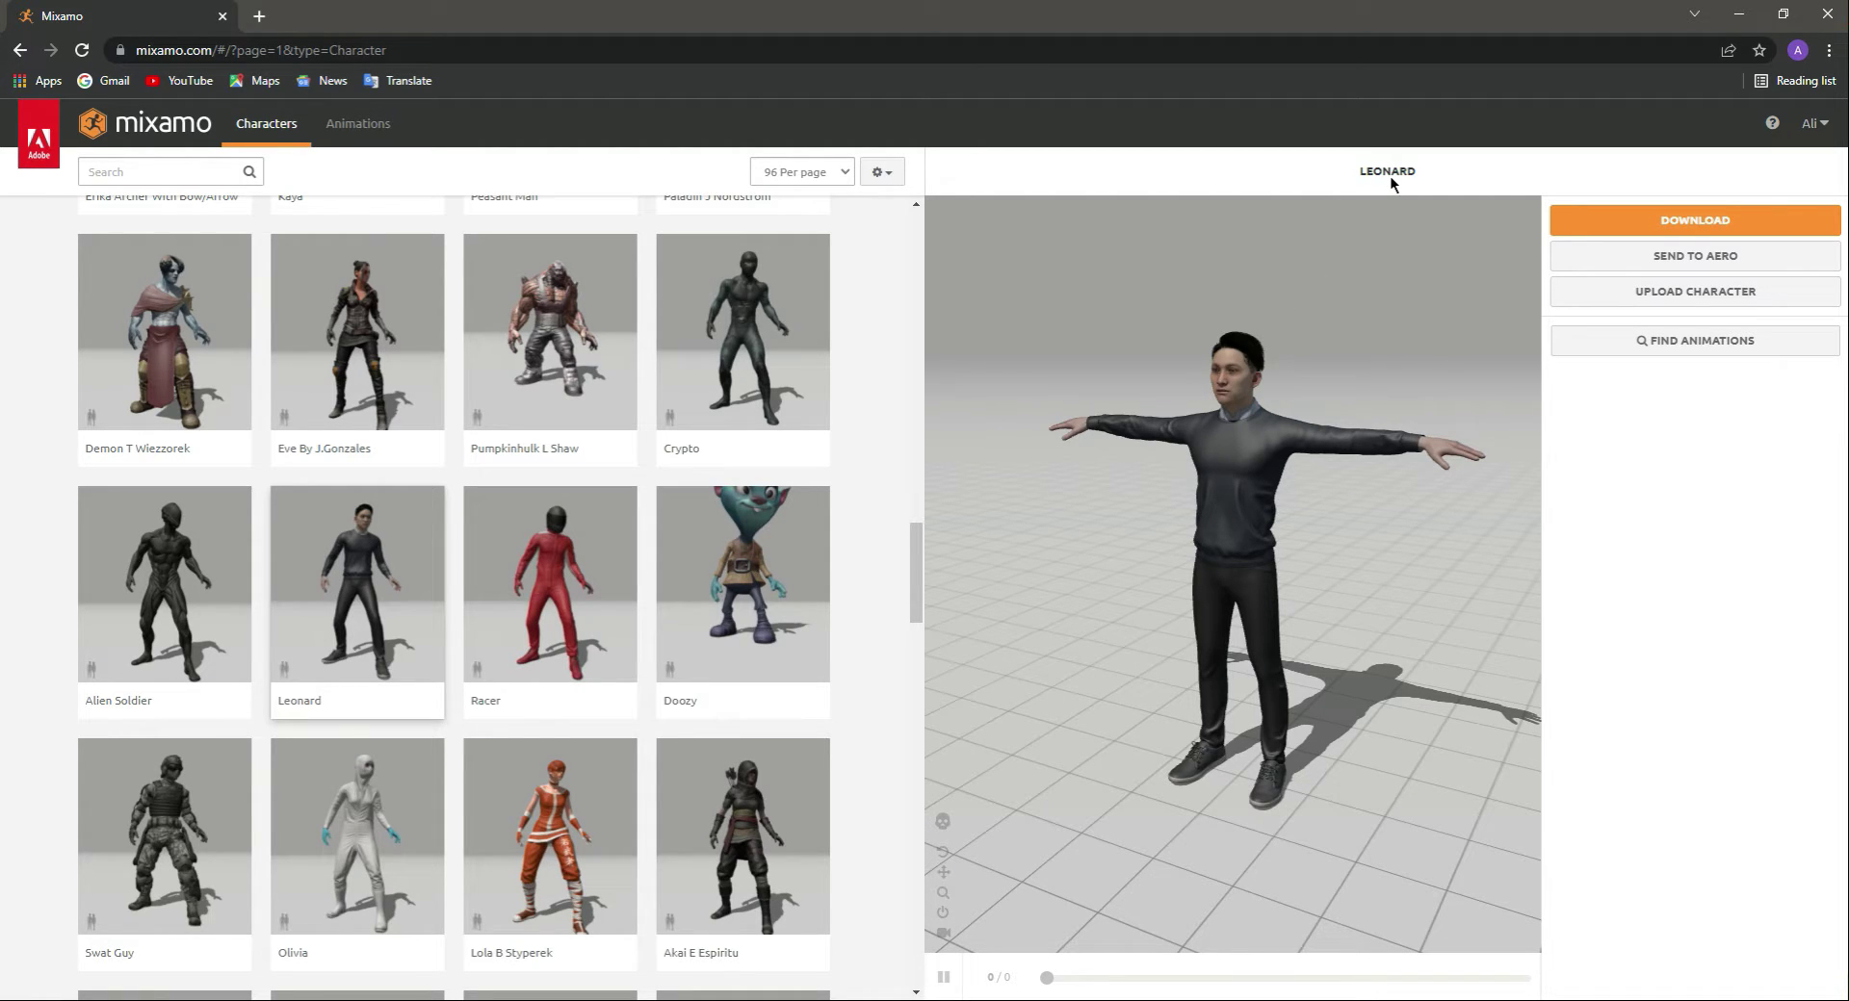
- In Mixamo, download the Leonard character as FBX for Unity in T-pose
{"action": "left_click_drag", "start_coordinate": [1212, 506], "coordinate": [1263, 516]}
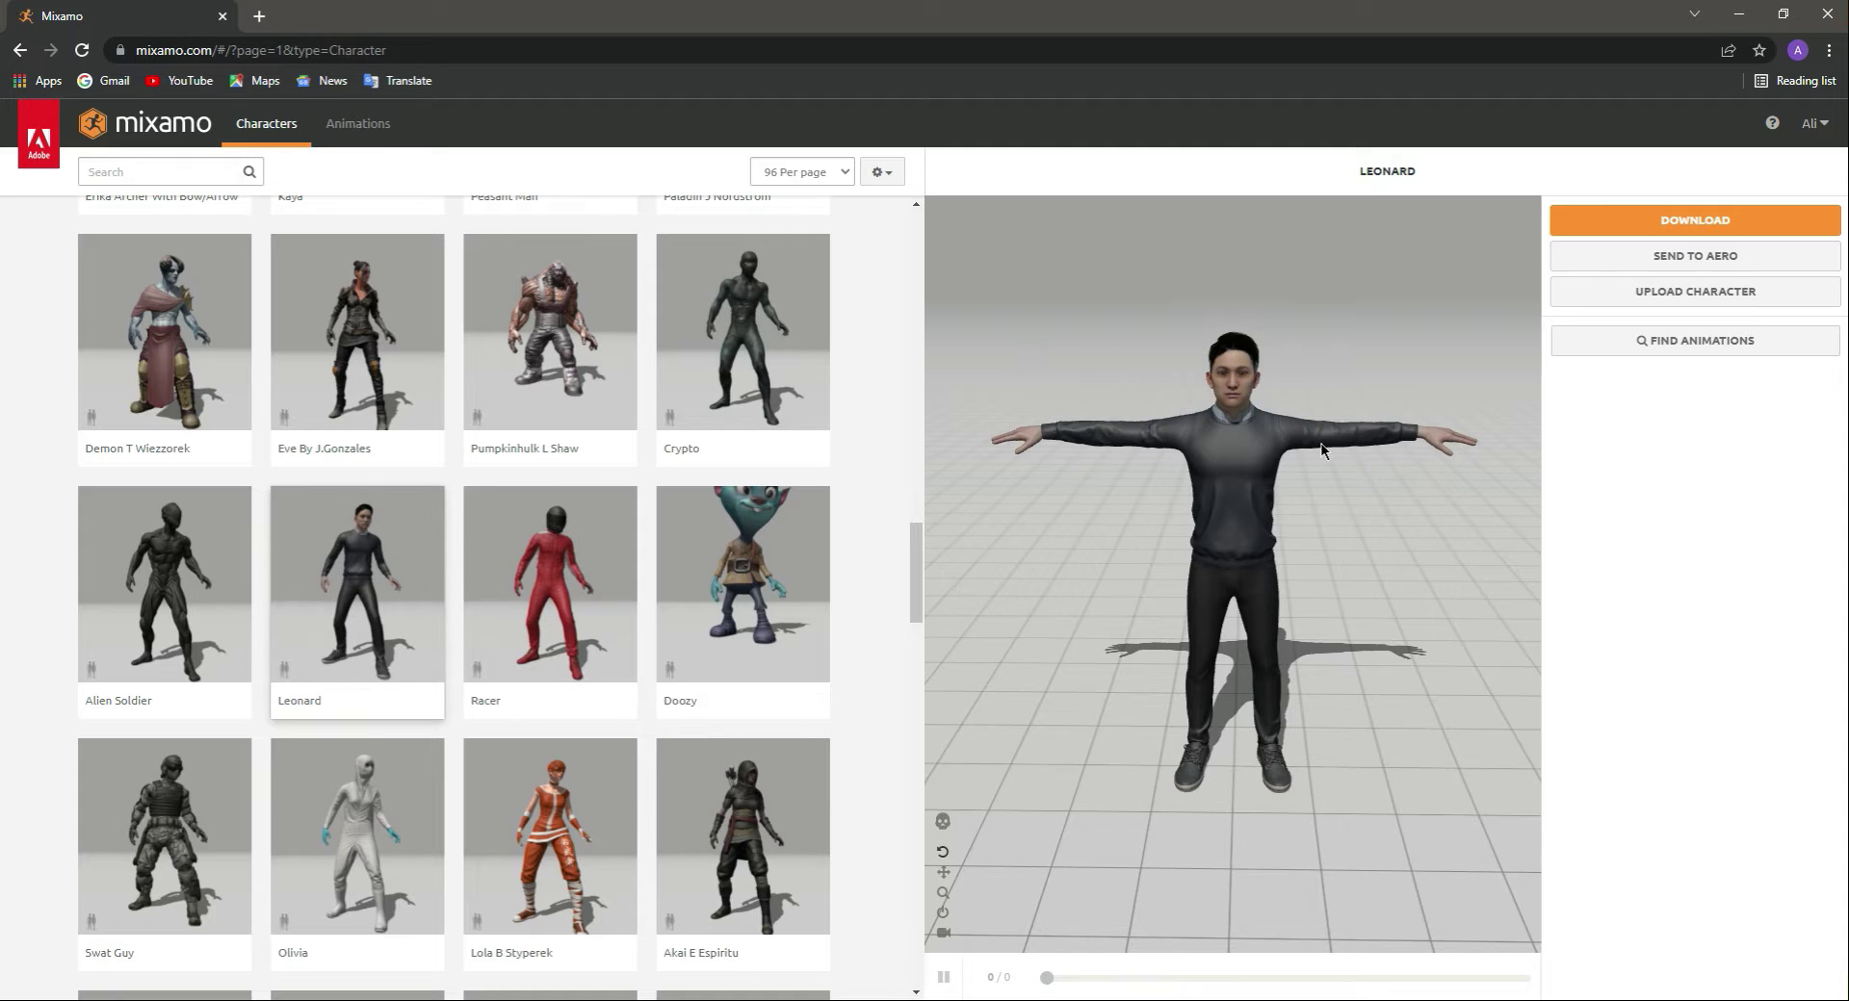
{"action": "left_click", "coordinate": [1644, 223]}
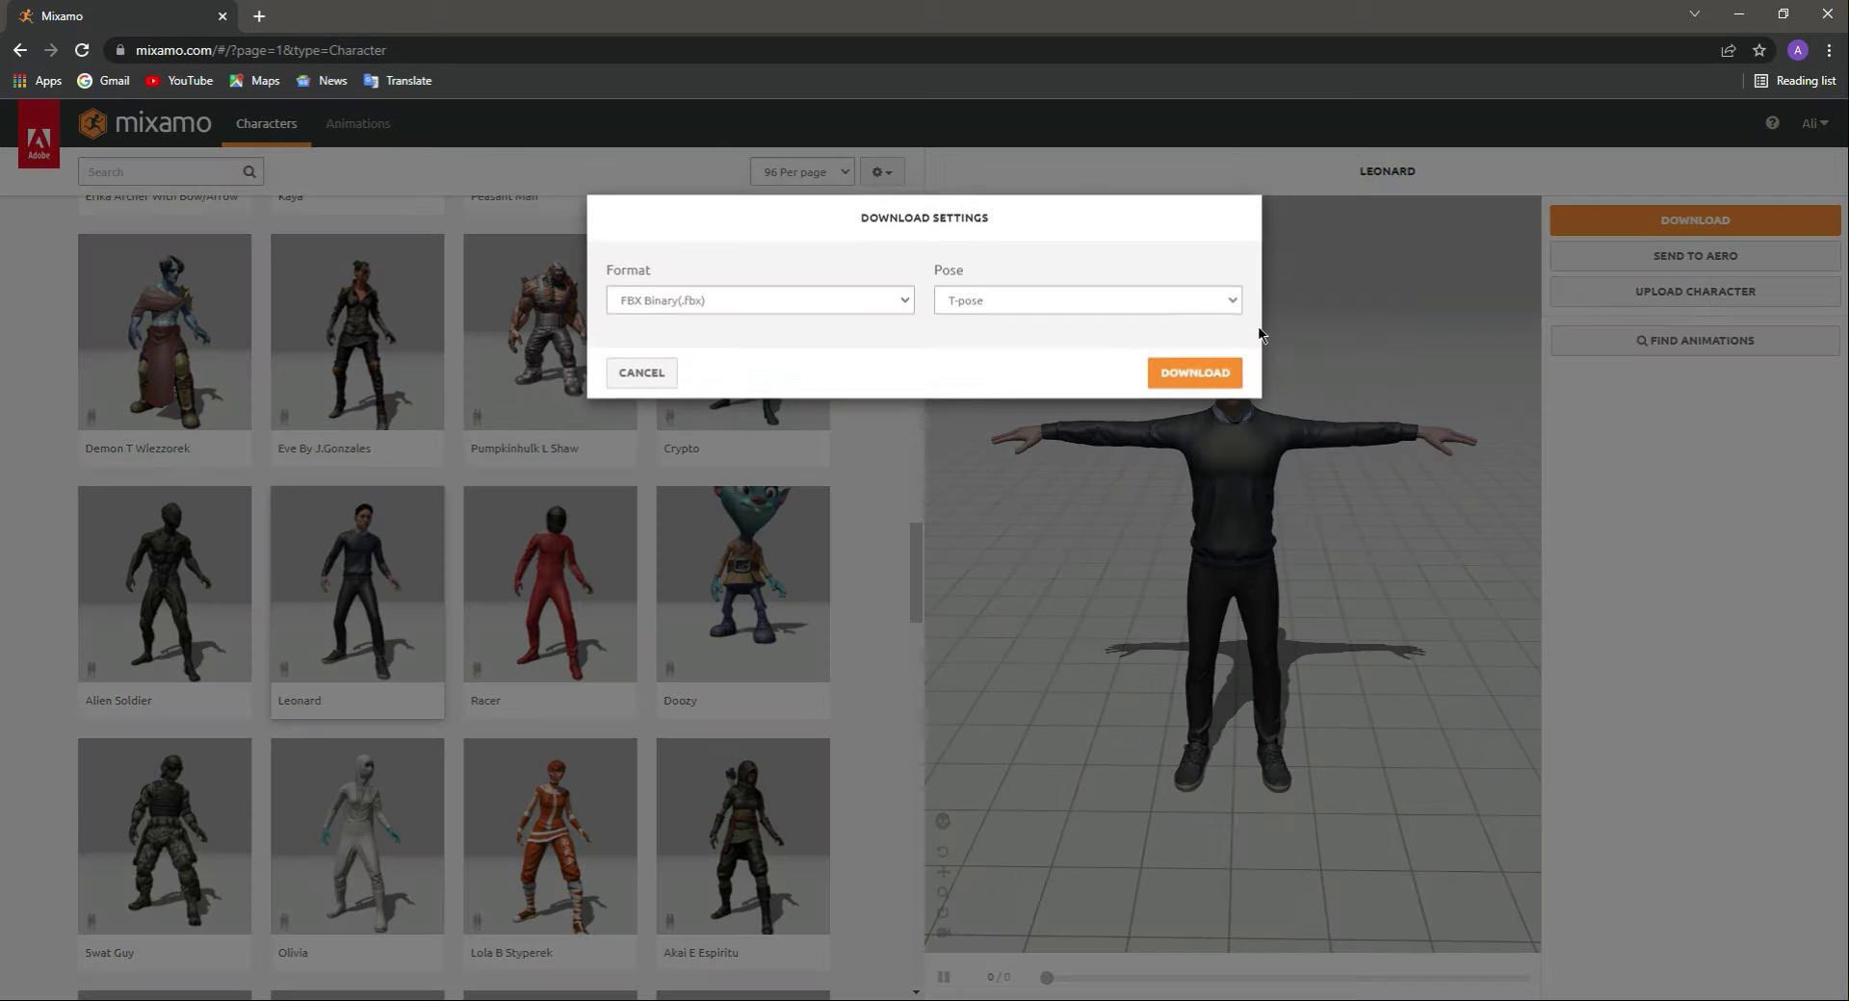
{"action": "left_click", "coordinate": [998, 301]}
{"action": "left_click", "coordinate": [812, 301]}
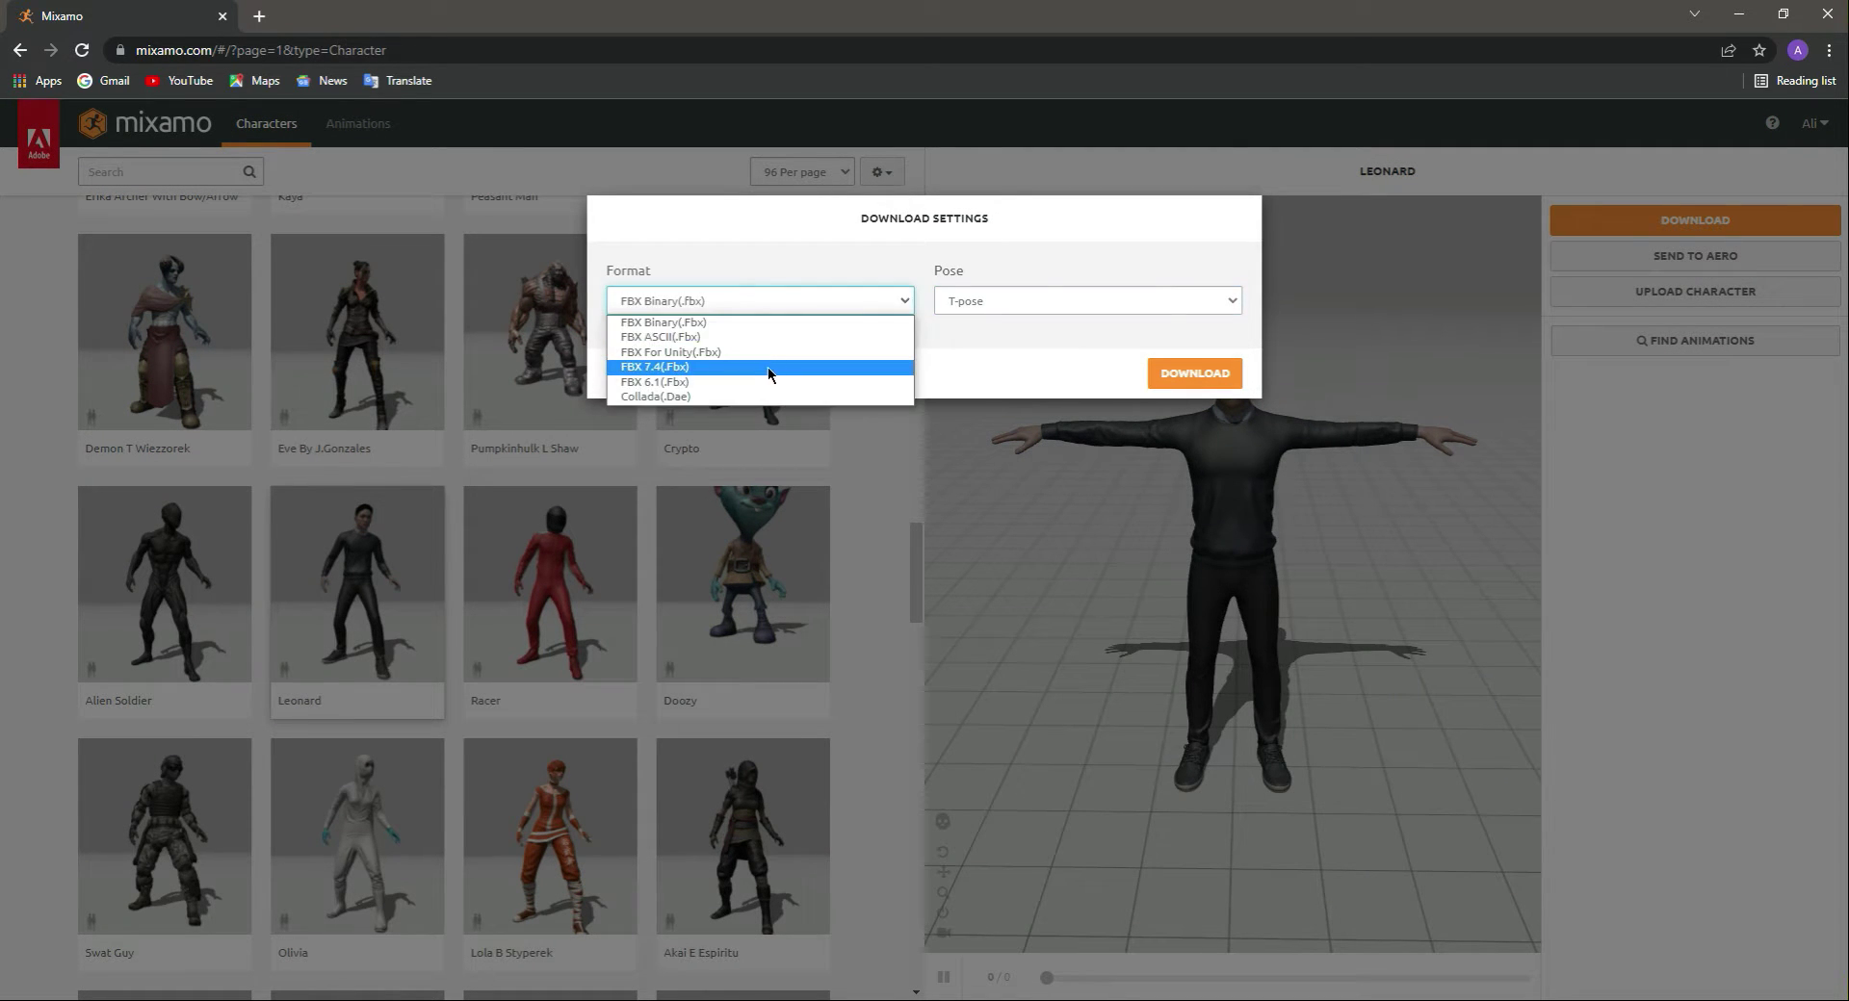
{"action": "left_click", "coordinate": [767, 367]}
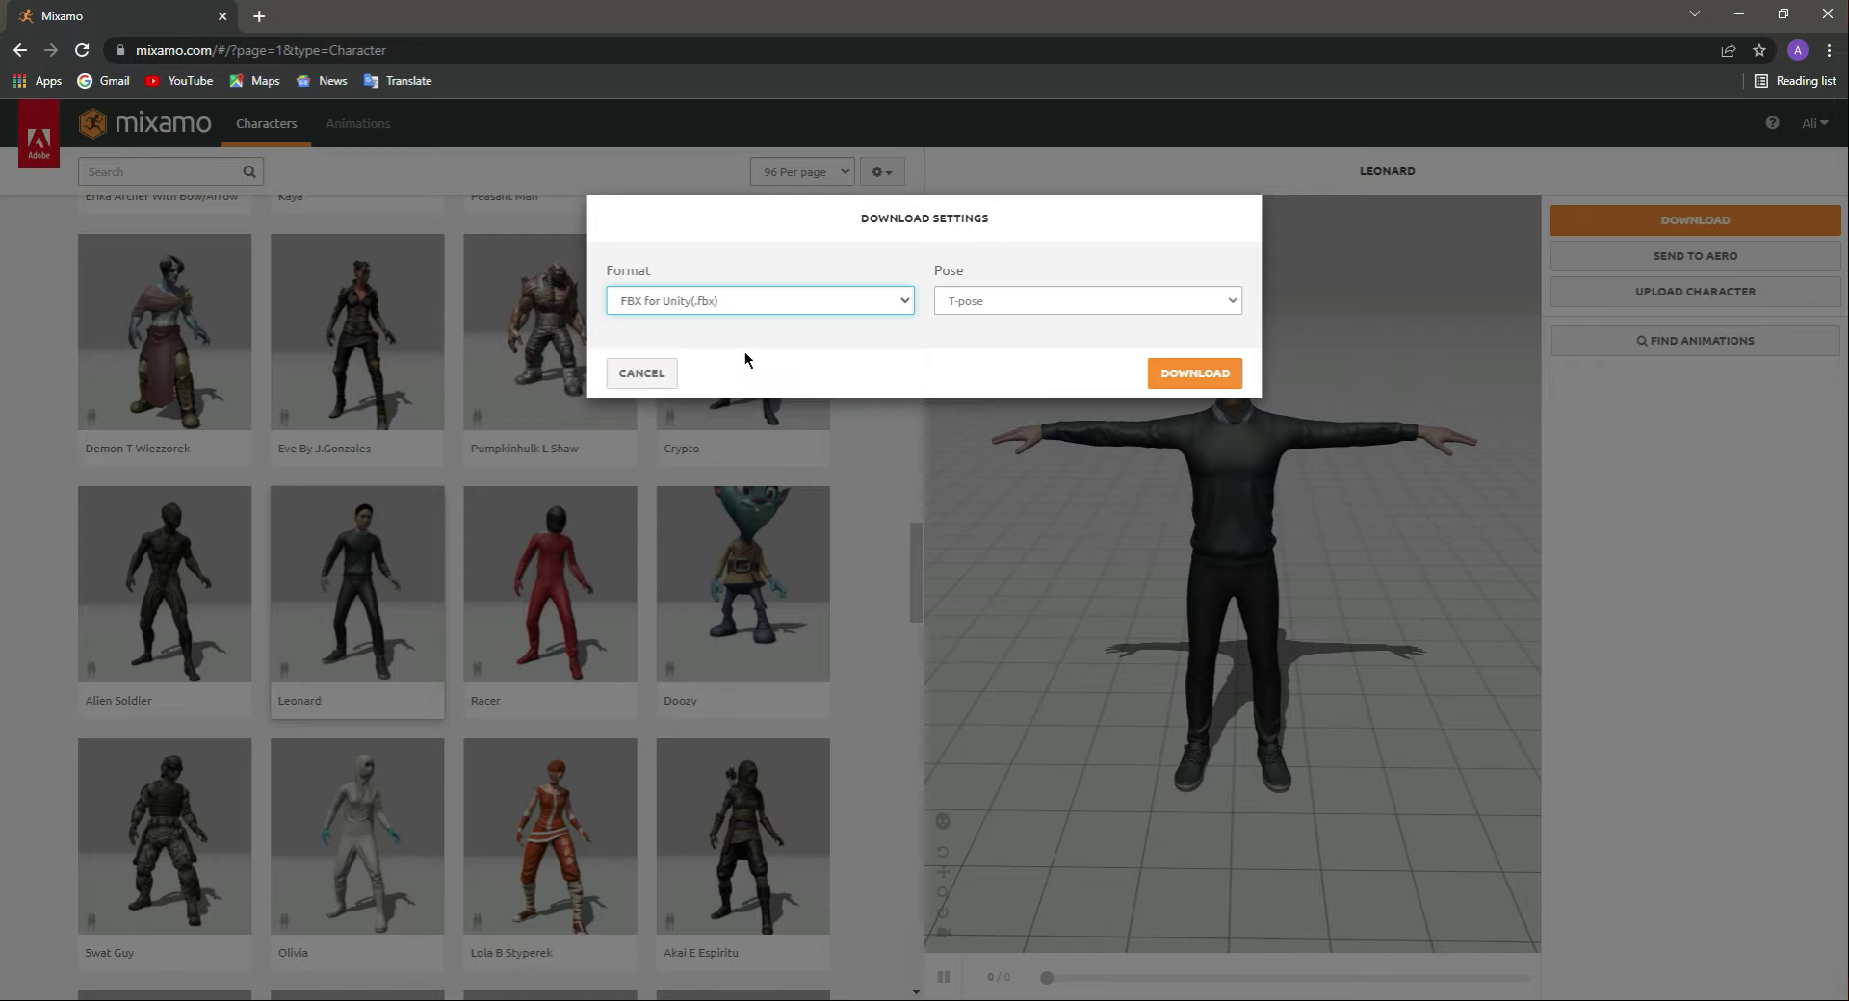
{"action": "left_click", "coordinate": [1204, 375]}
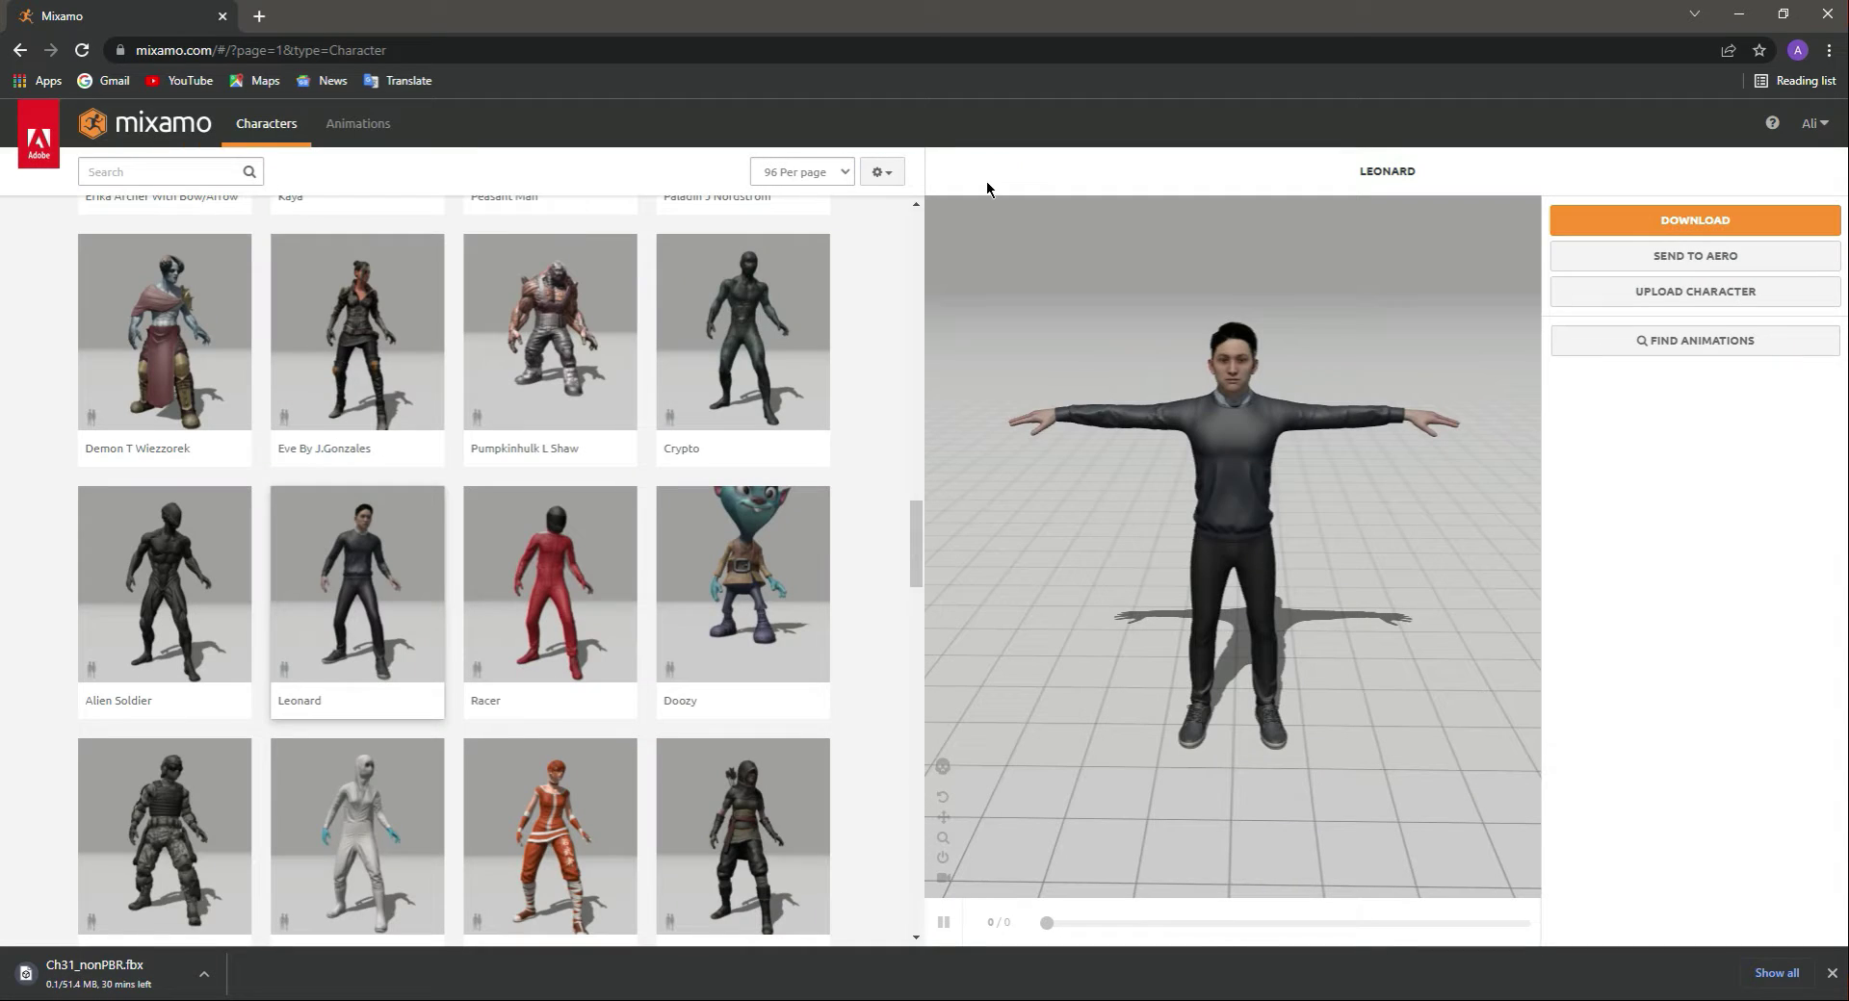
{"action": "left_click", "coordinate": [128, 982]}
- Search the animations for "male locomotion pack" and apply the Male Locomotion Pack to Leonard
{"action": "left_click", "coordinate": [357, 123]}
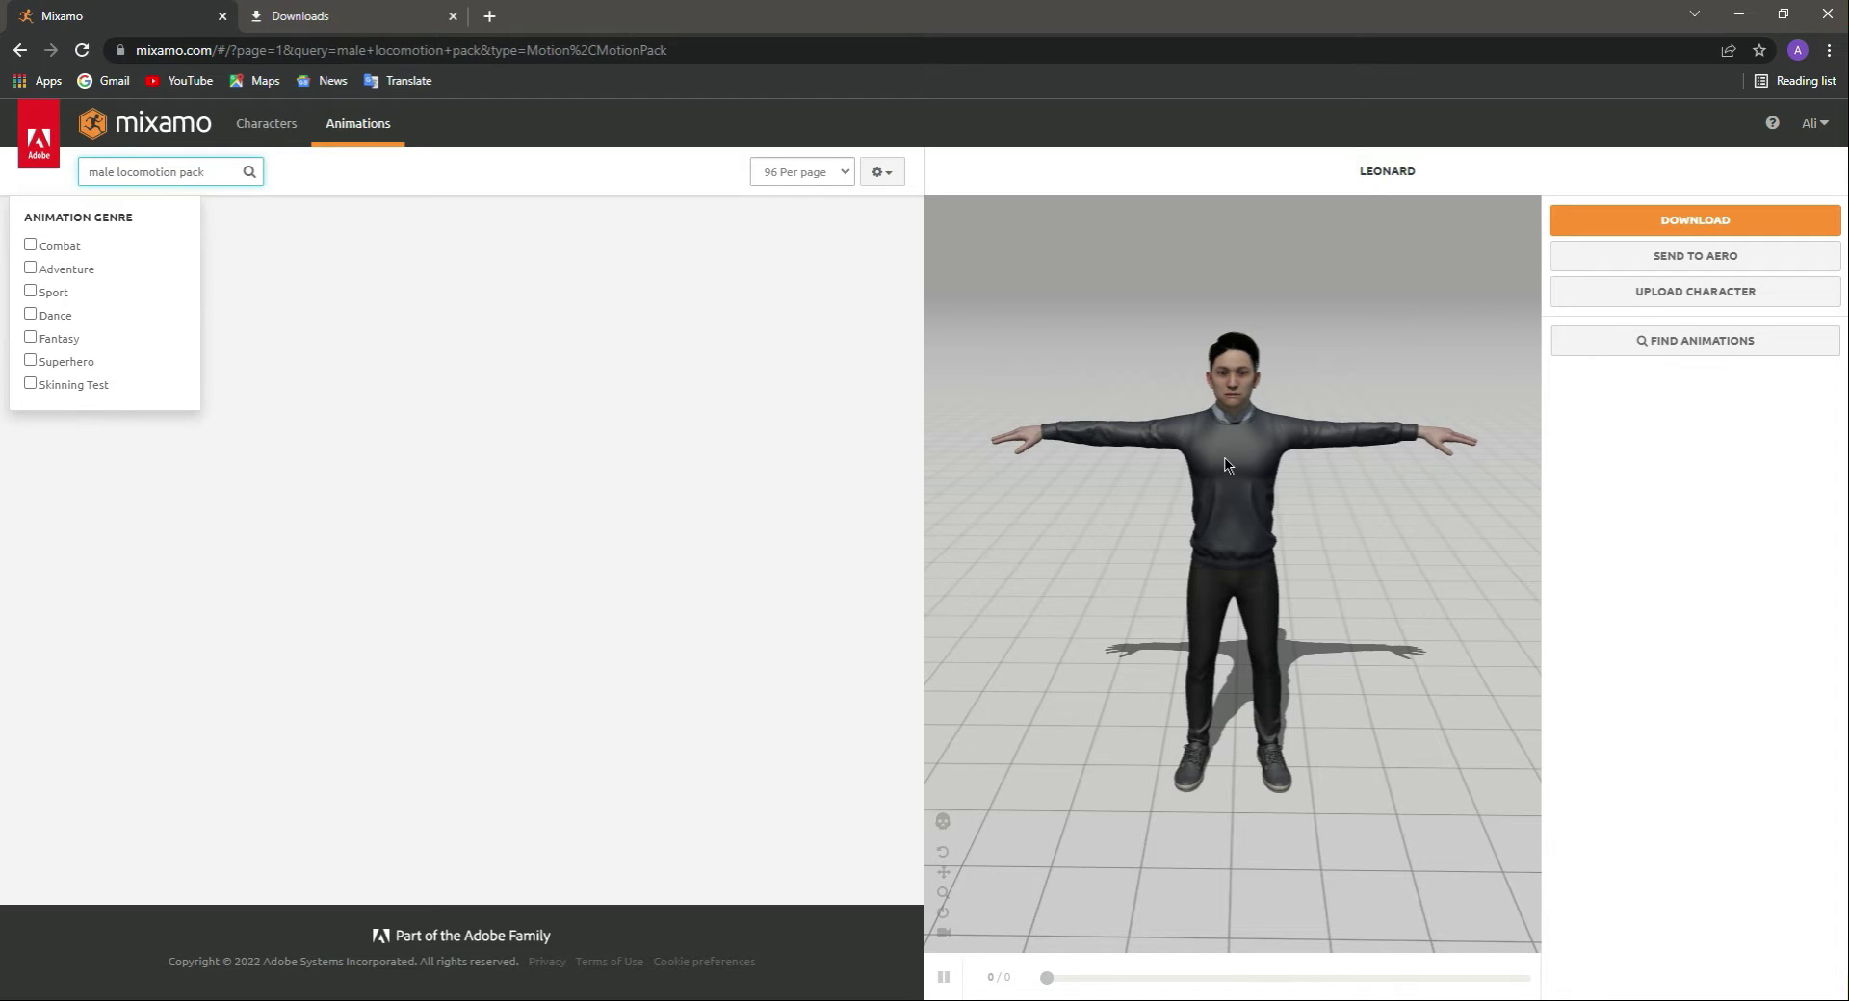
{"action": "key", "text": "Return"}
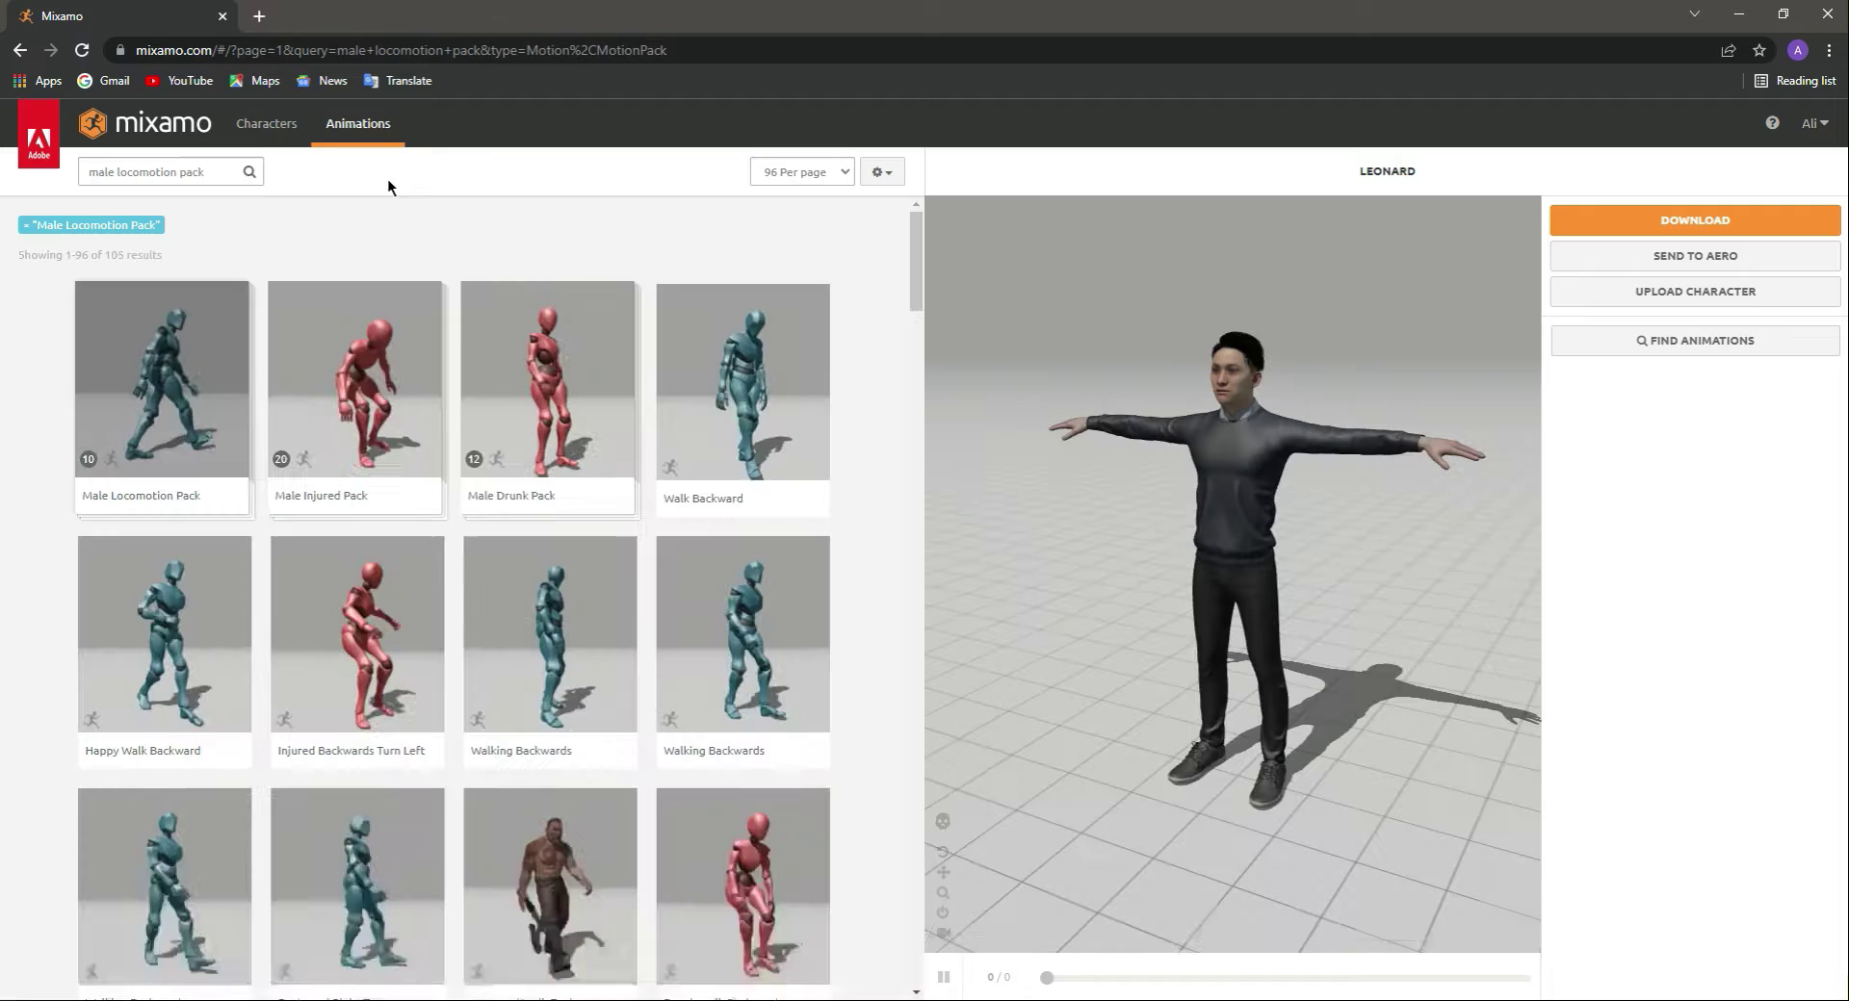
{"action": "left_click", "coordinate": [170, 449]}
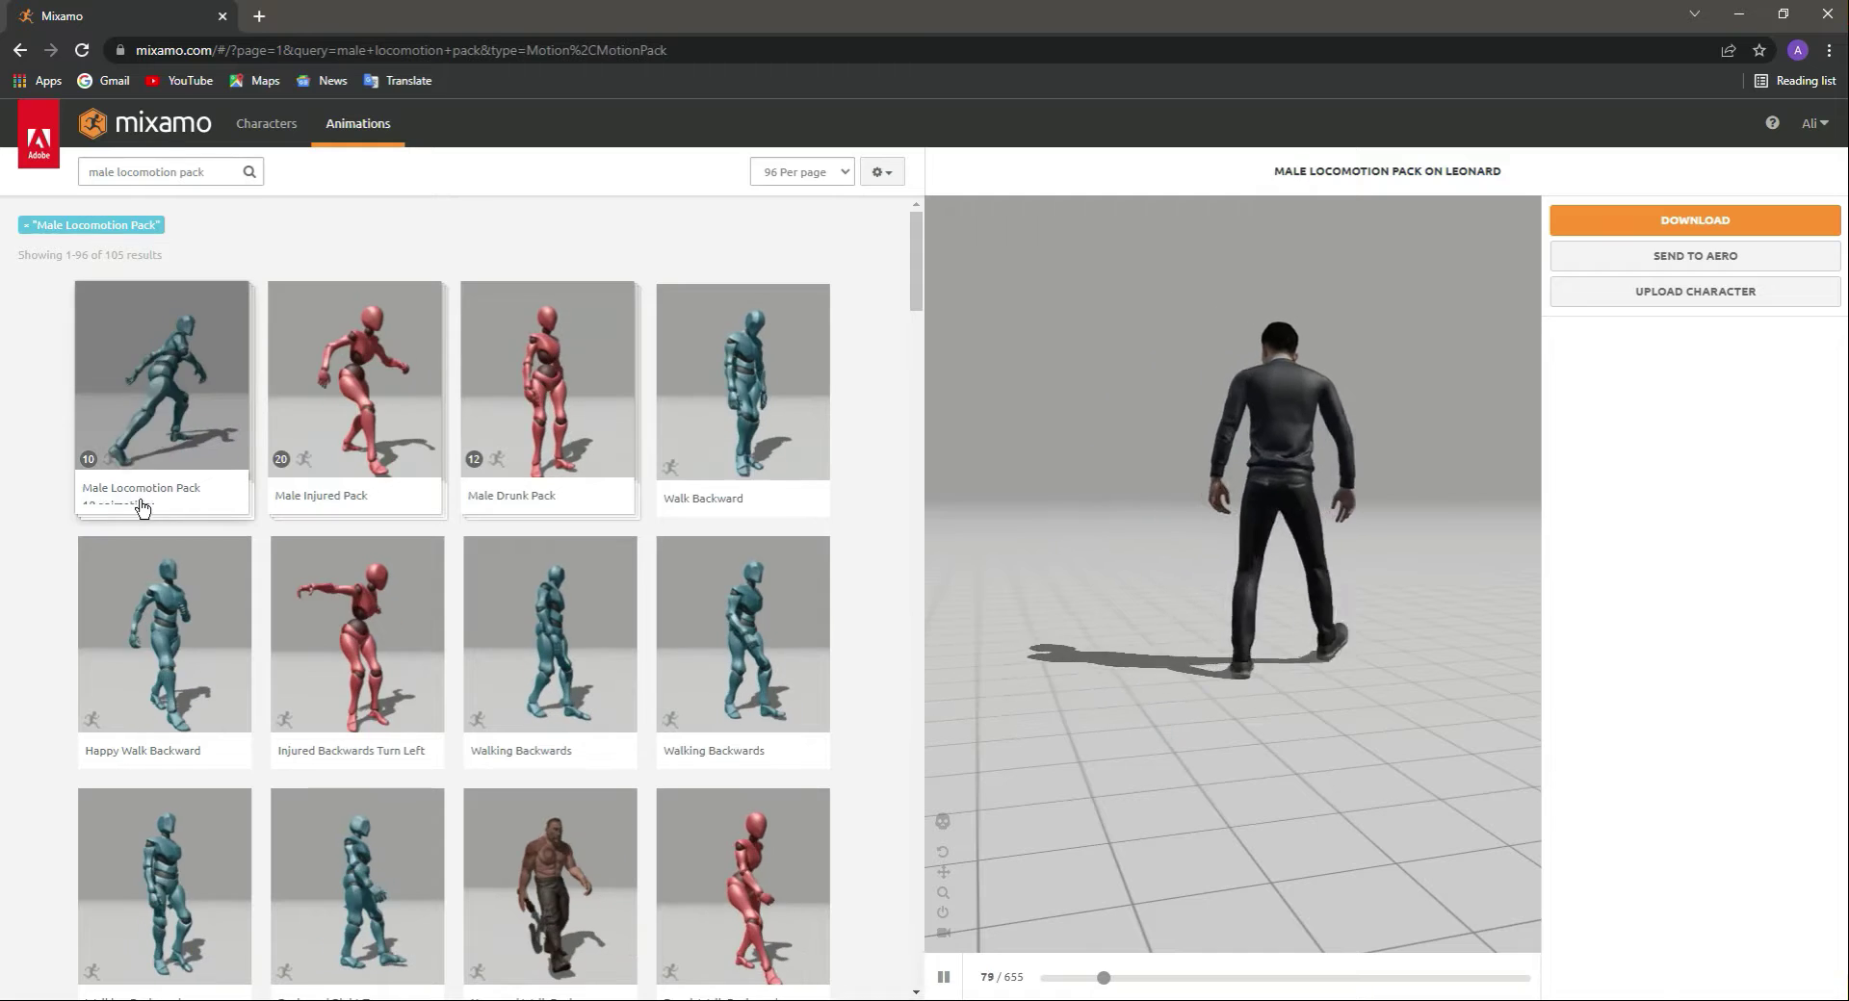
- Download the Male Locomotion Pack as FBX for Unity with the pose set to No Character
{"action": "left_click", "coordinate": [1666, 235]}
{"action": "left_click", "coordinate": [982, 301]}
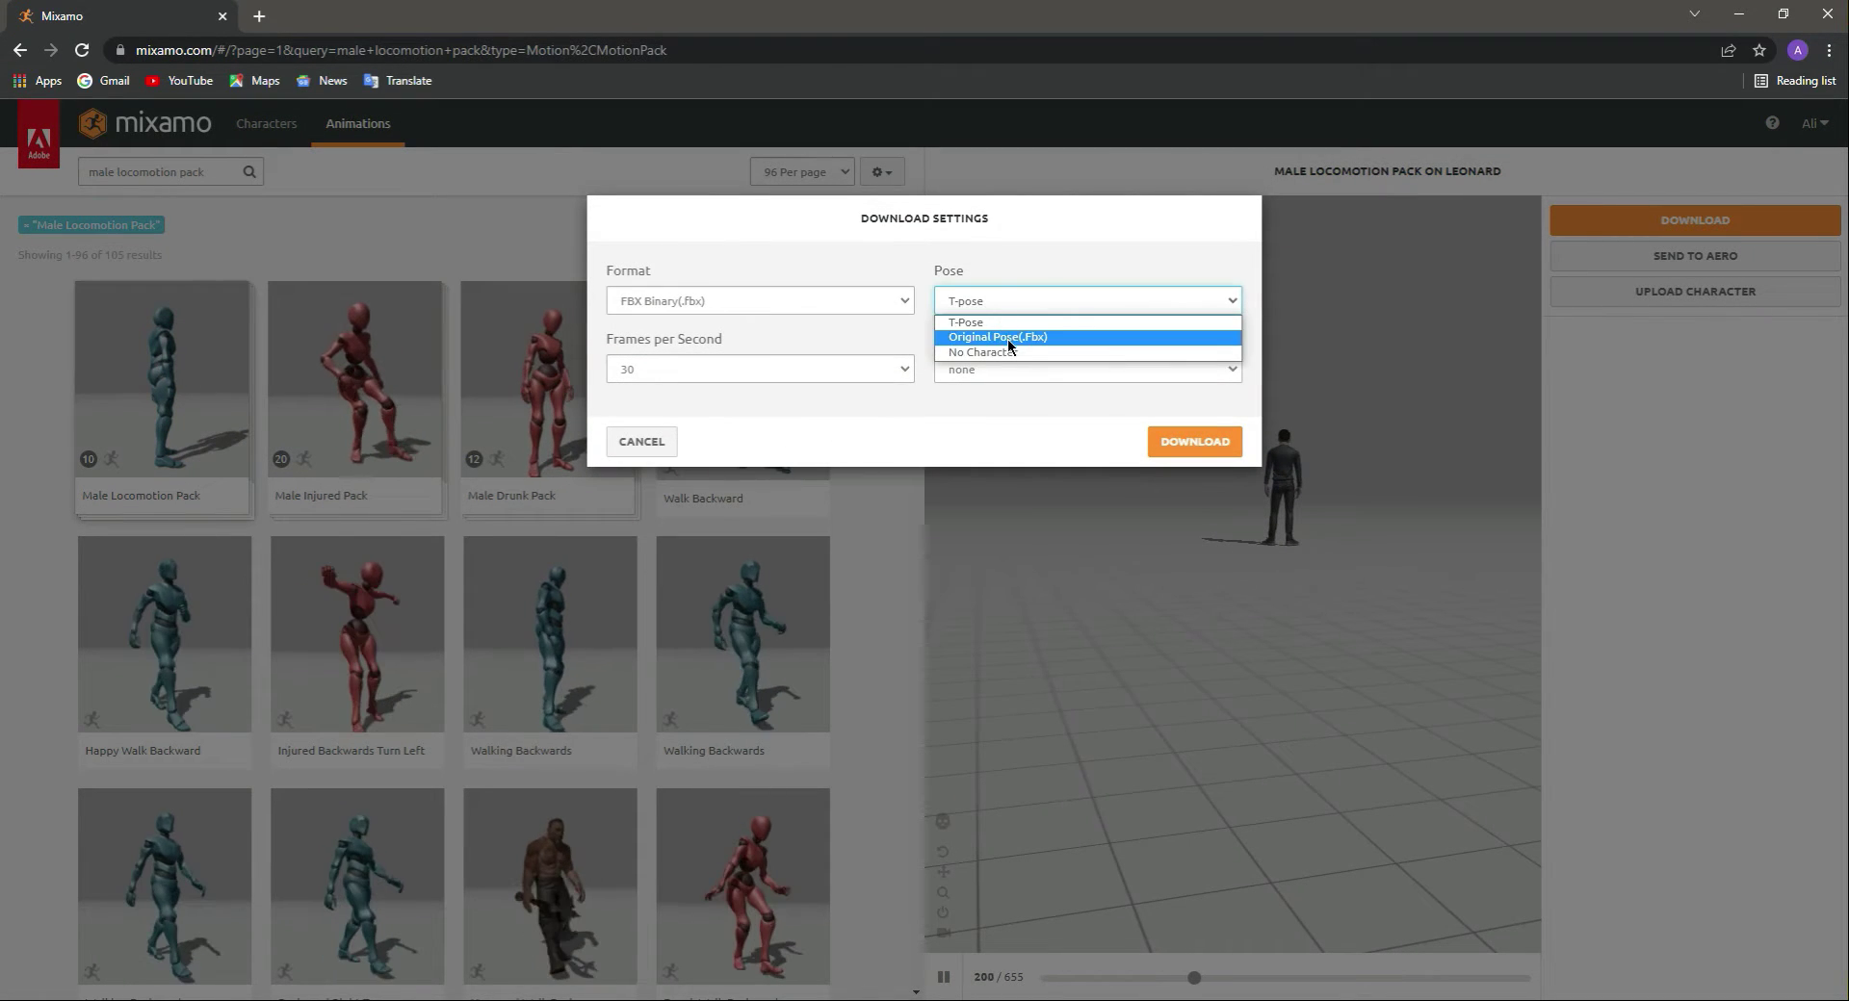
{"action": "left_click", "coordinate": [1013, 352]}
{"action": "left_click", "coordinate": [774, 300]}
{"action": "left_click", "coordinate": [768, 352]}
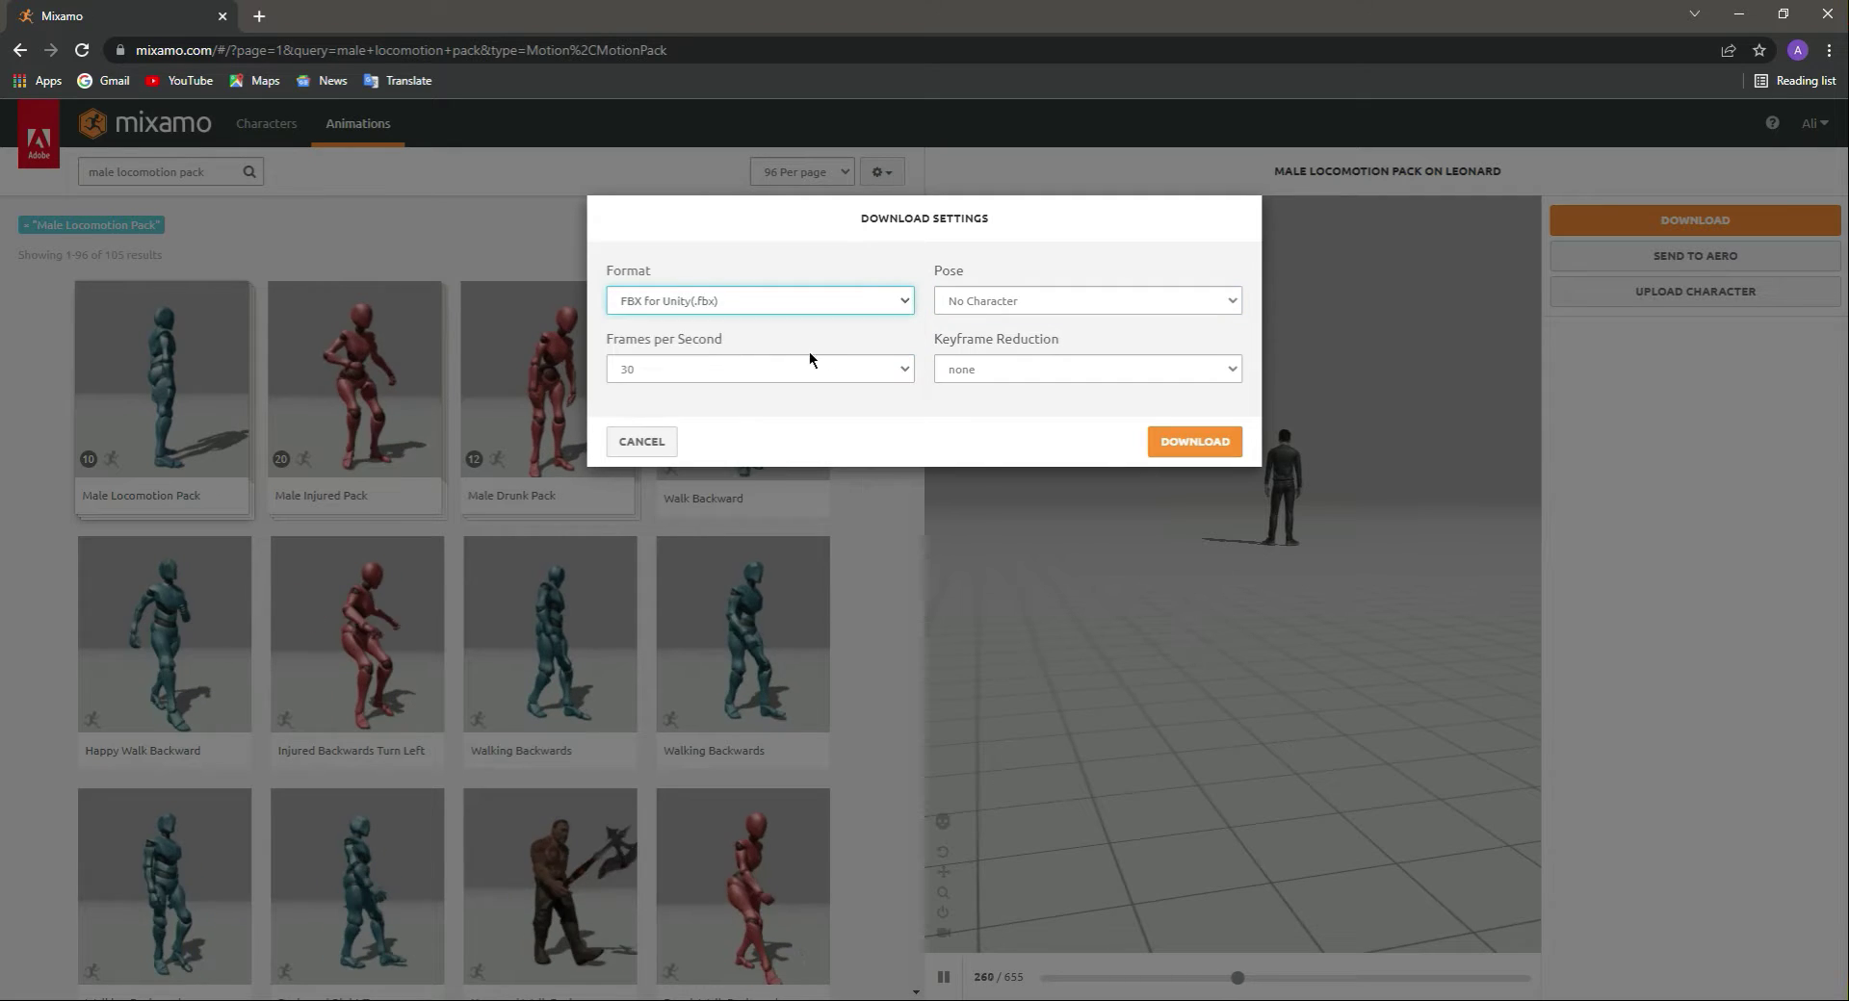
{"action": "left_click", "coordinate": [1206, 447]}
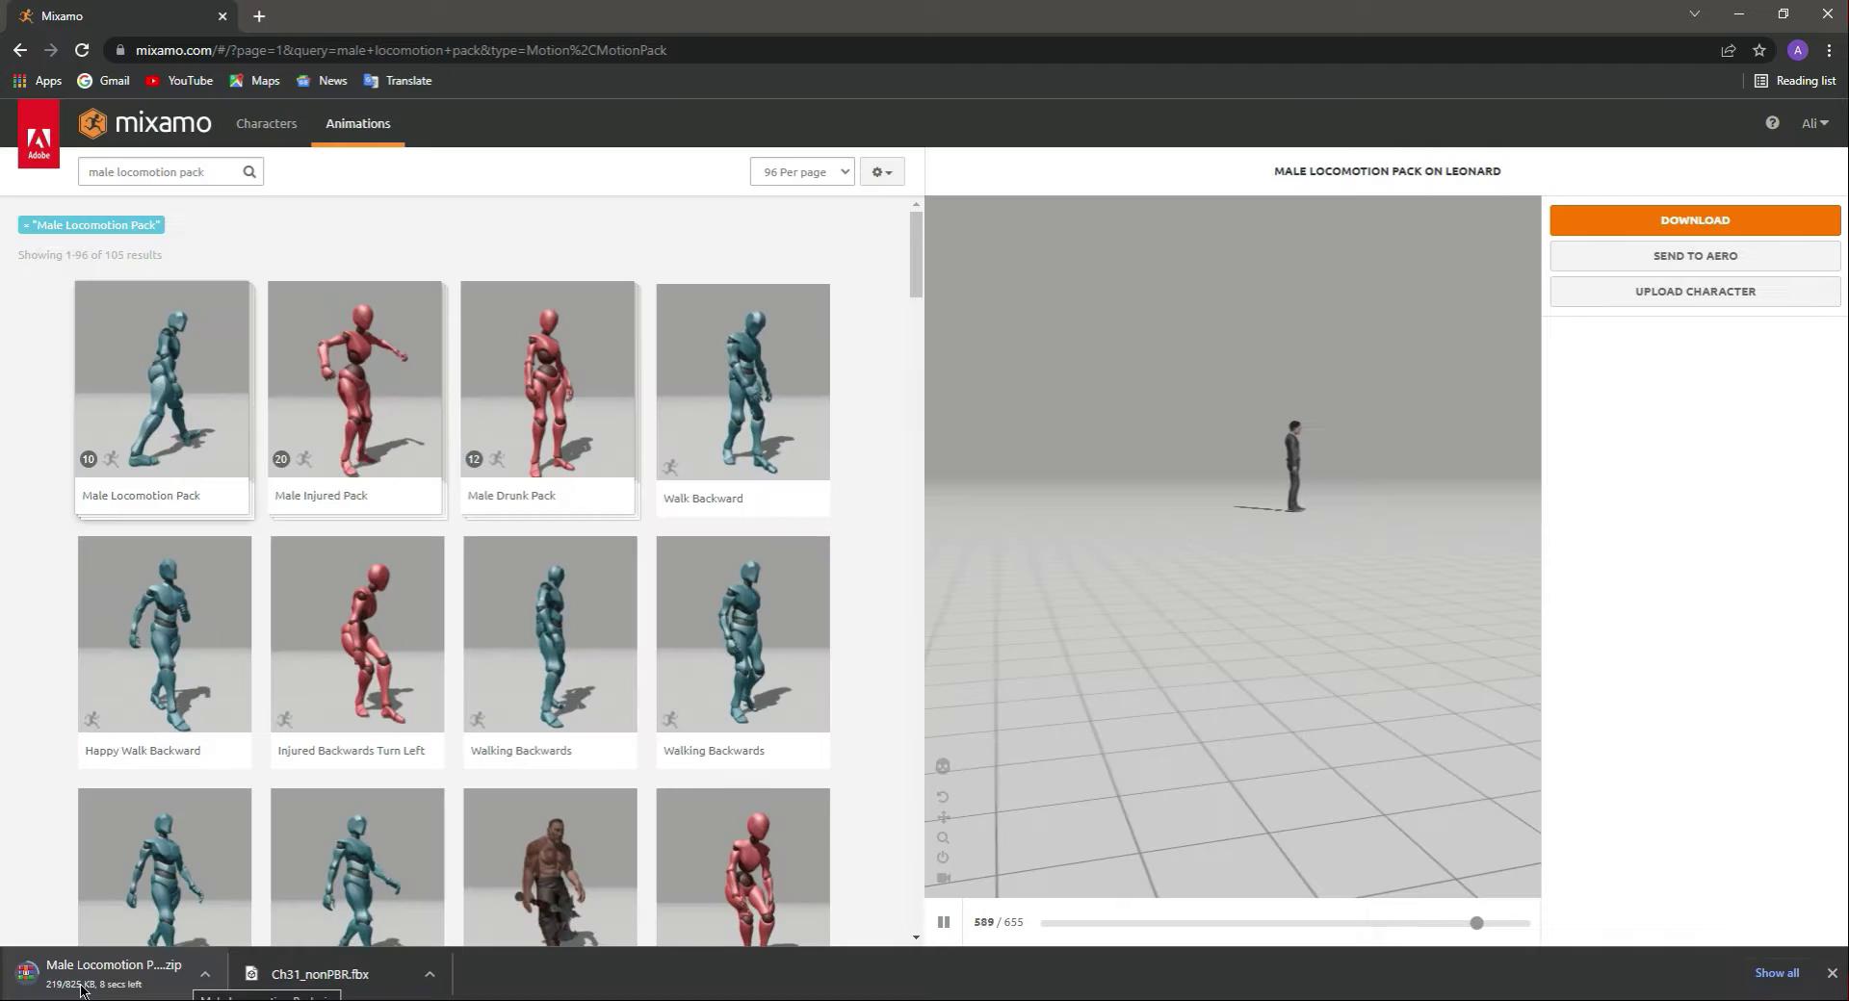
{"action": "left_click", "coordinate": [1830, 974]}
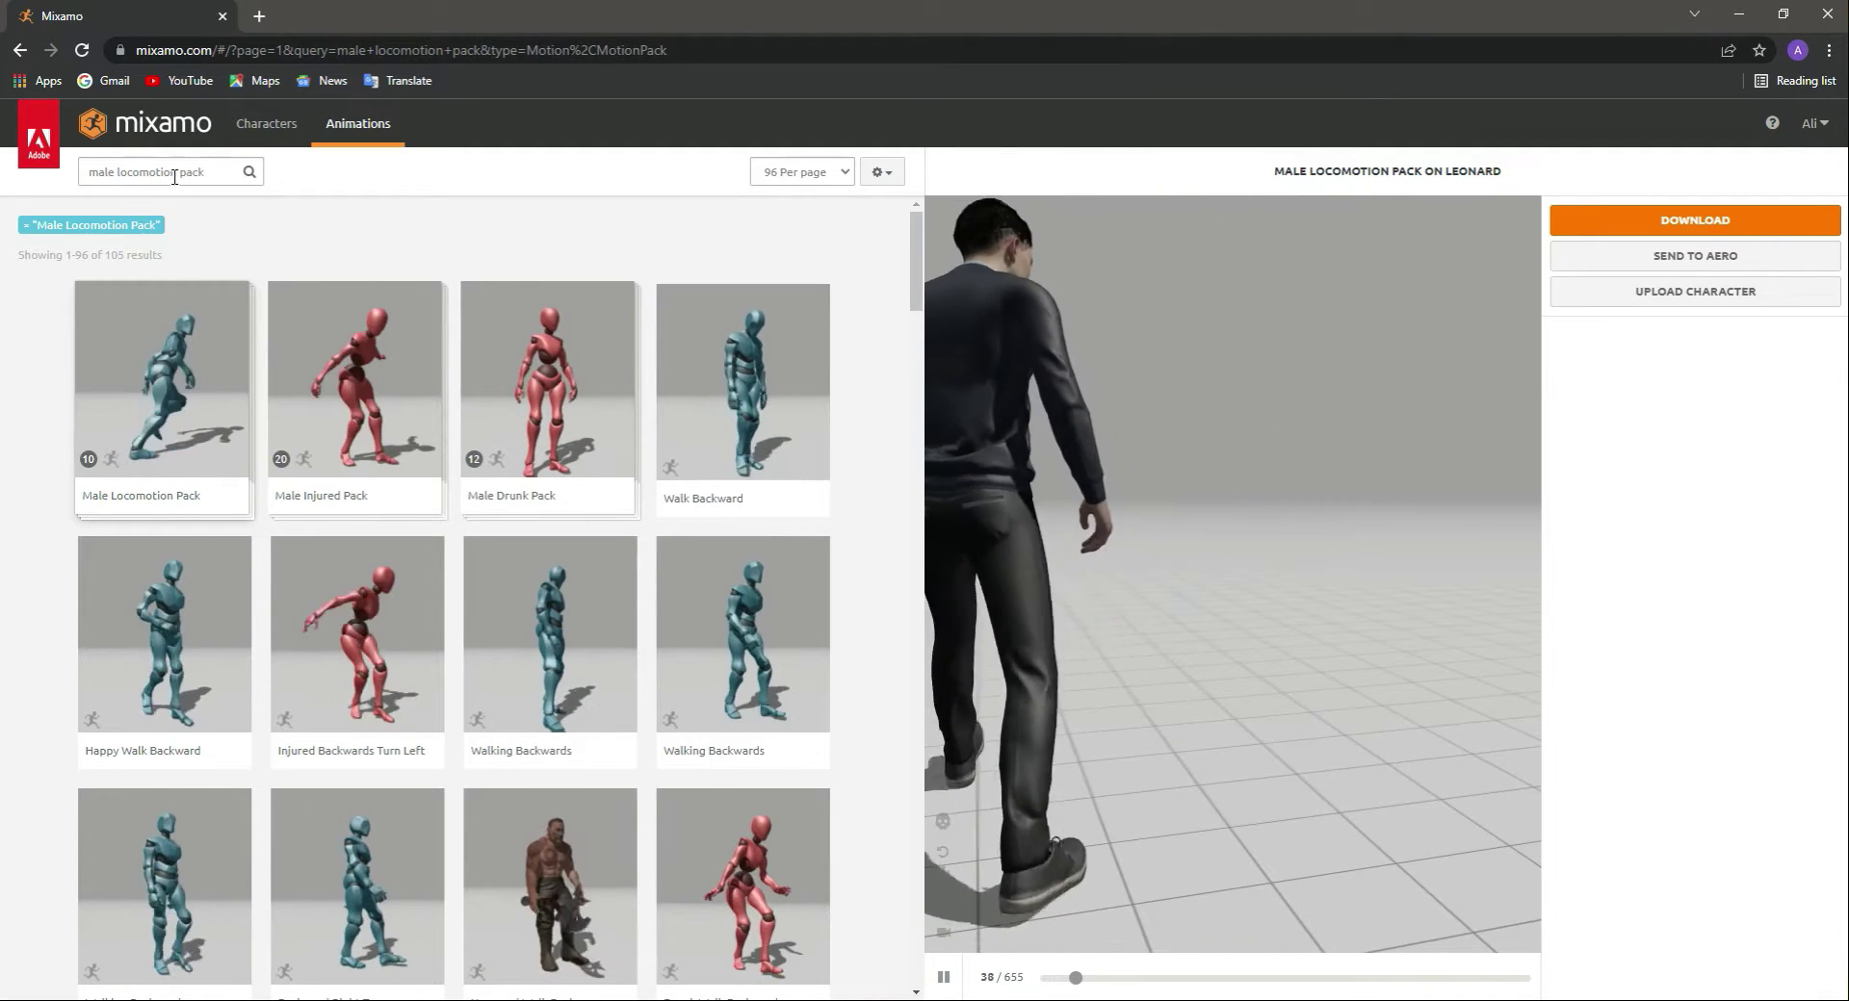
- Search the animations for "shooting pack" and refine the search to "shooter pack"
{"action": "left_click_drag", "start_coordinate": [176, 172], "coordinate": [55, 181]}
{"action": "type", "text": "shoot"}
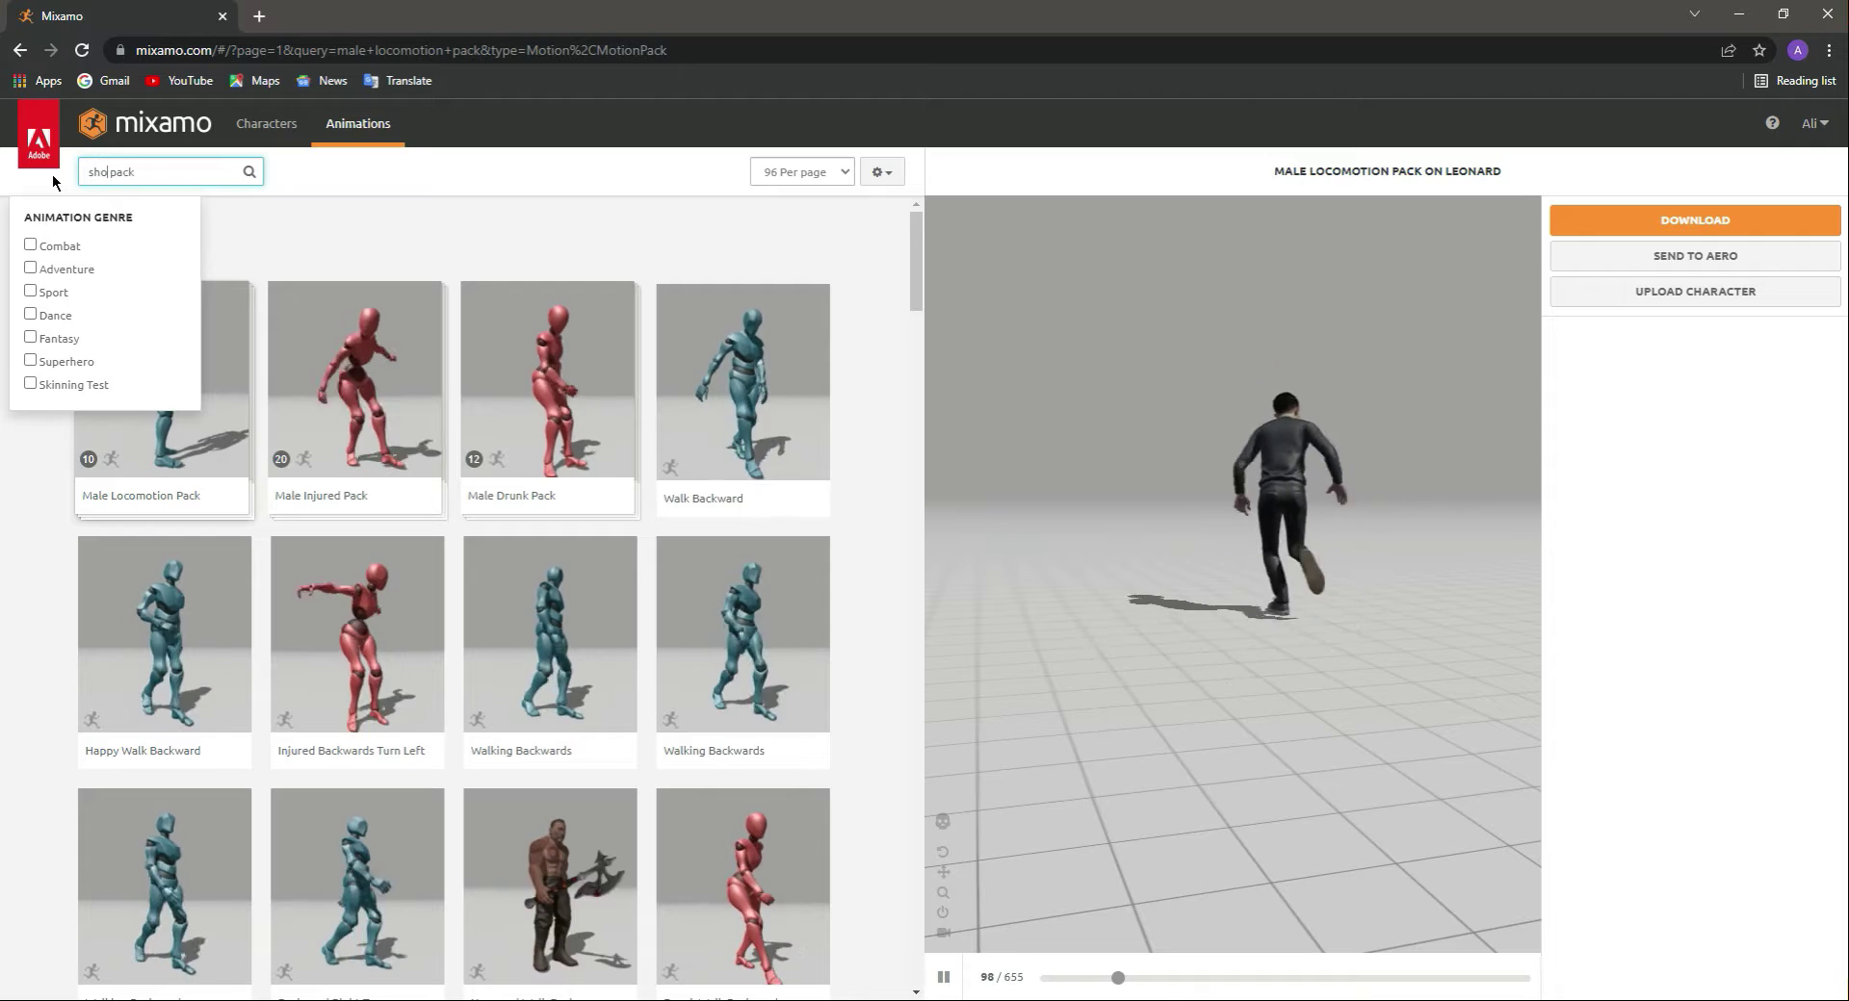
{"action": "type", "text": "ing"}
{"action": "key", "text": "Return"}
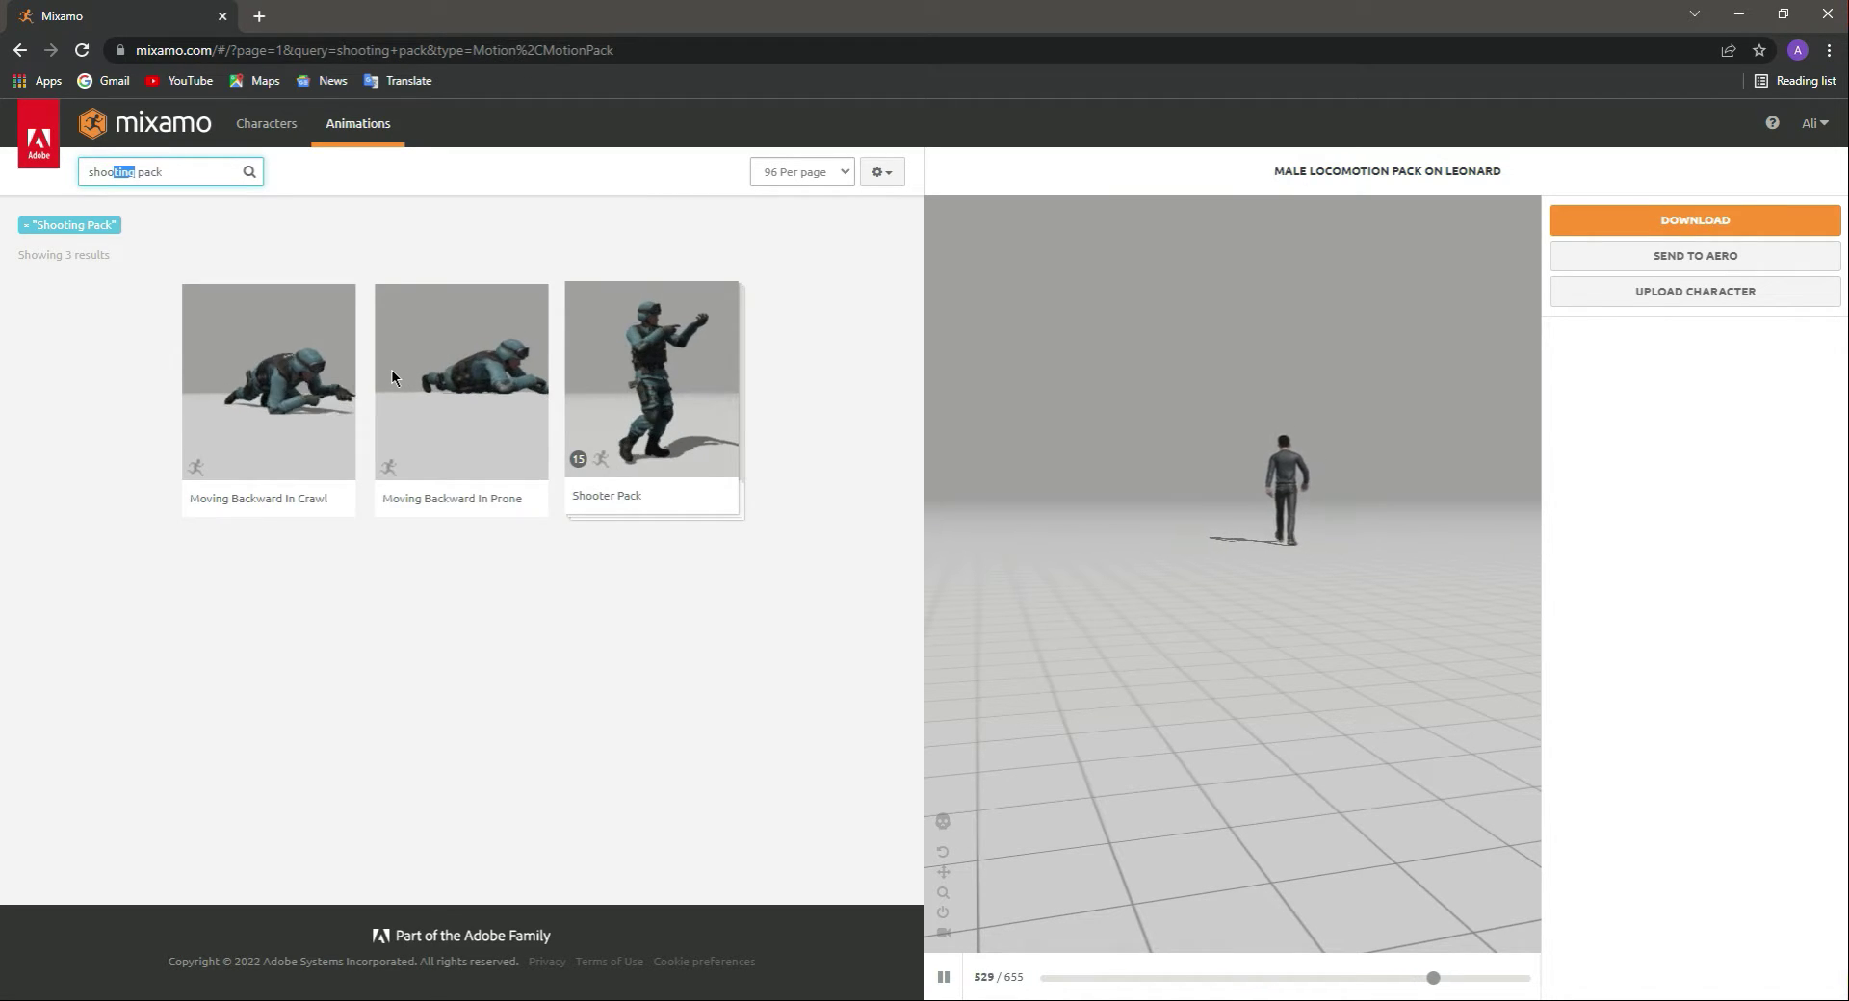
{"action": "type", "text": "rer"}
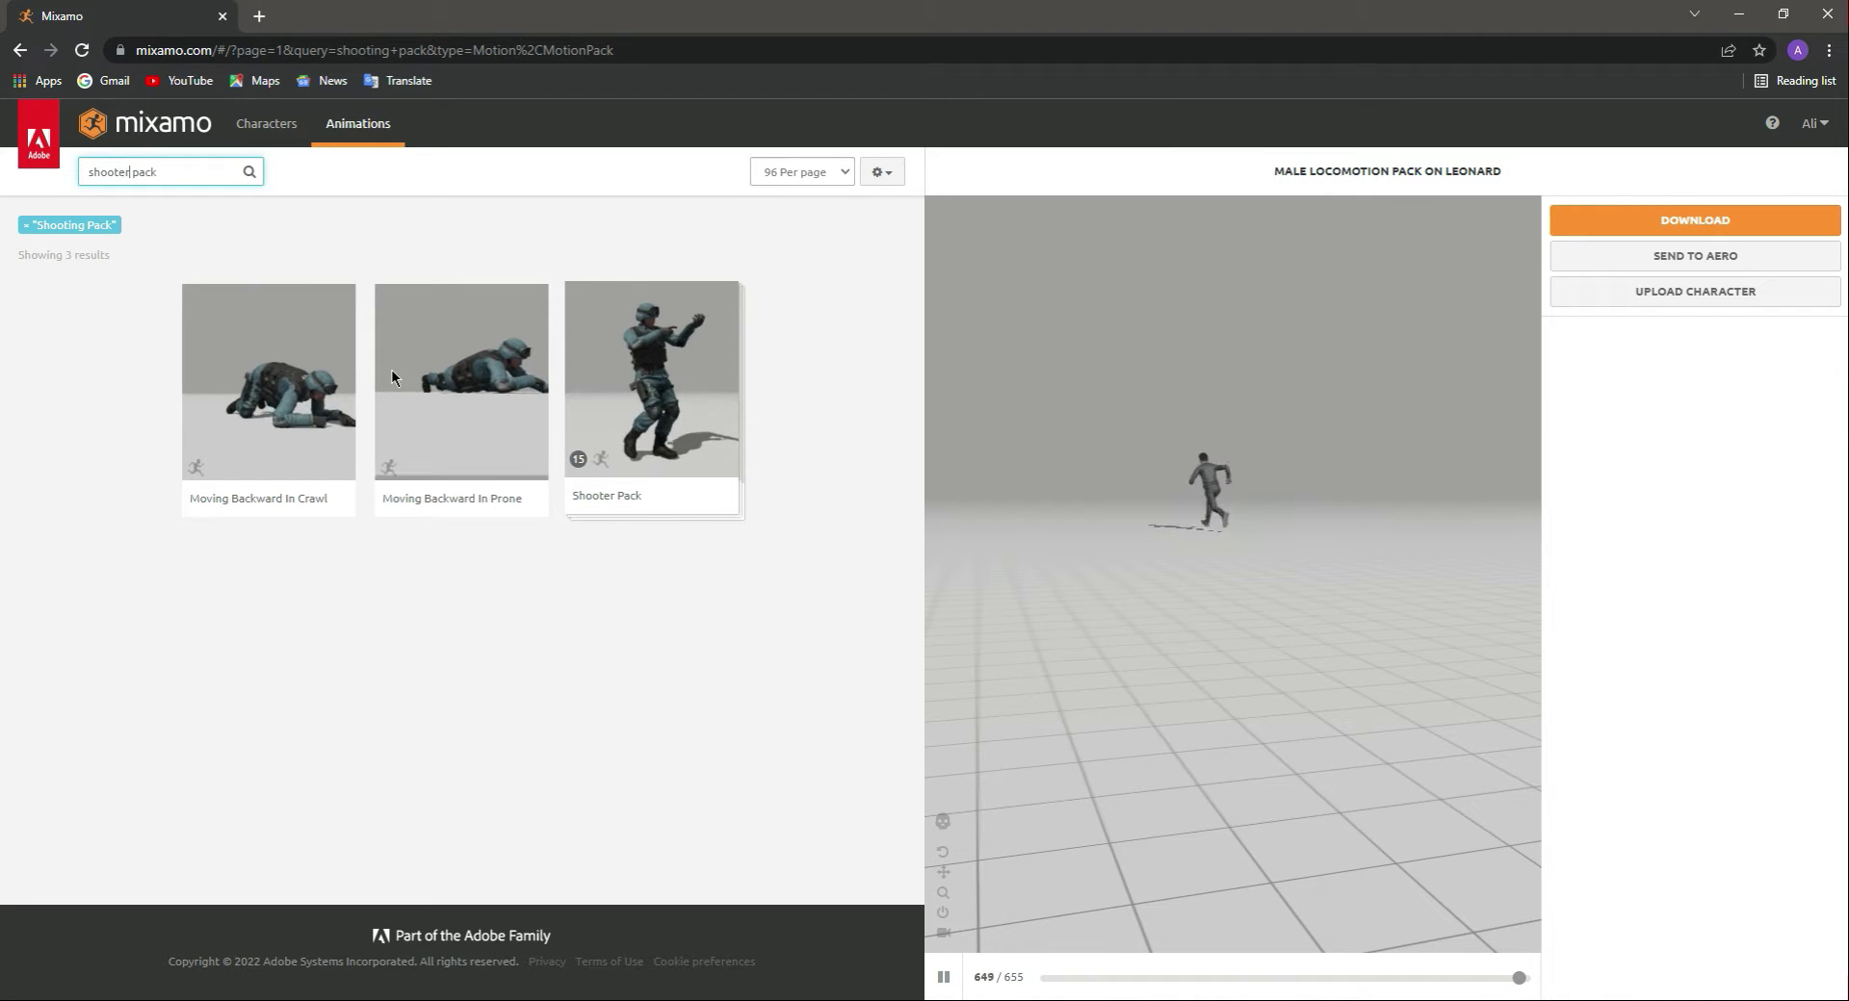
{"action": "key", "text": "Return"}
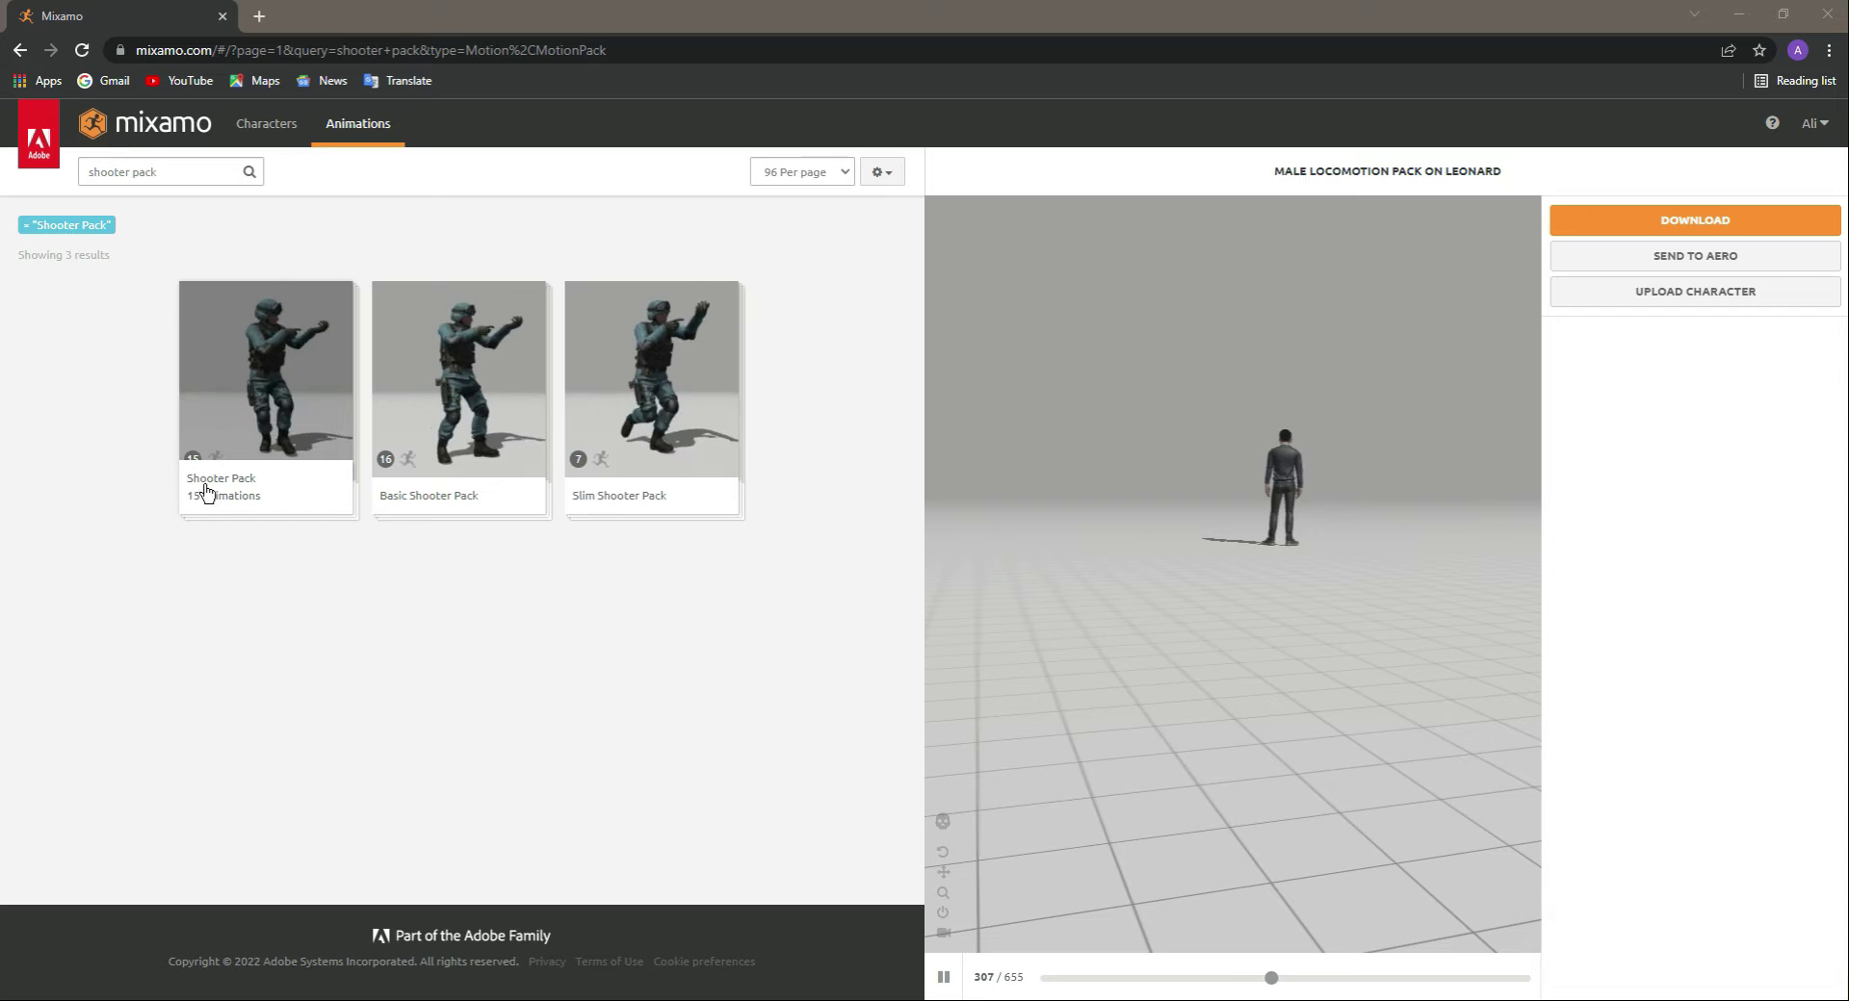
- Apply the Shooter Pack to Leonard and download it as FBX for Unity with No Character
{"action": "left_click", "coordinate": [245, 481]}
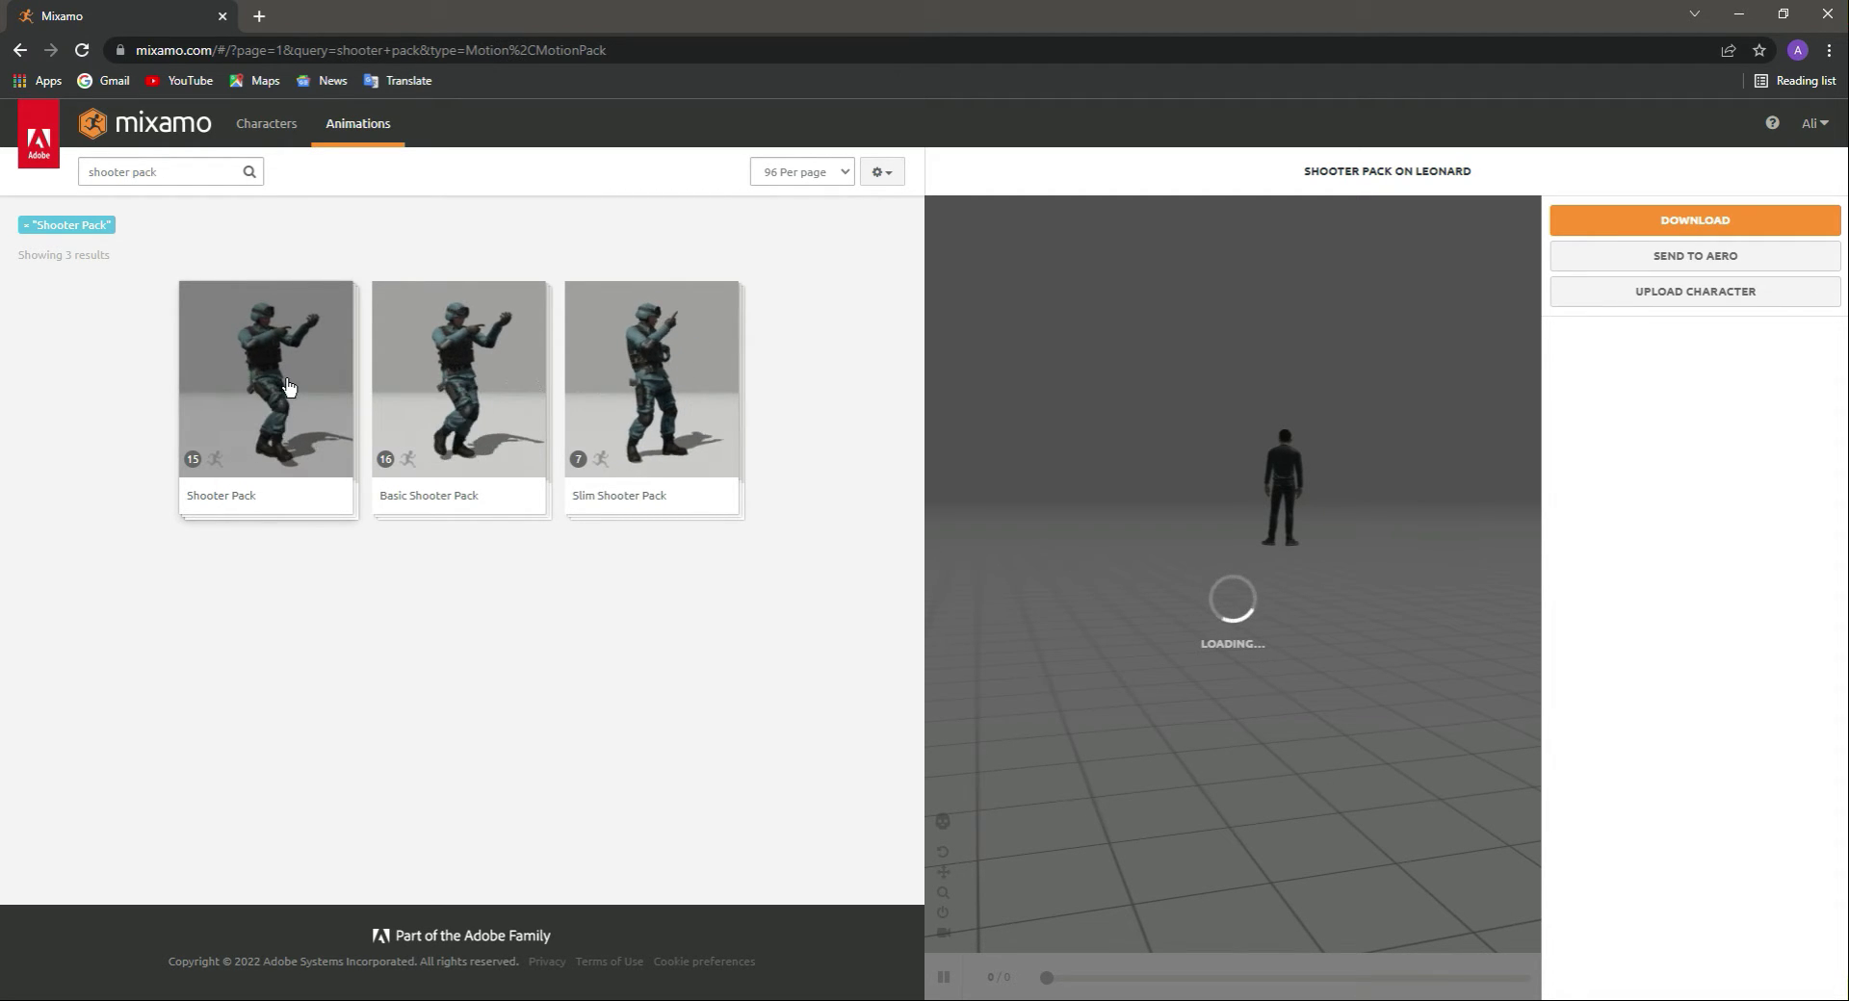
{"action": "left_click", "coordinate": [1699, 234]}
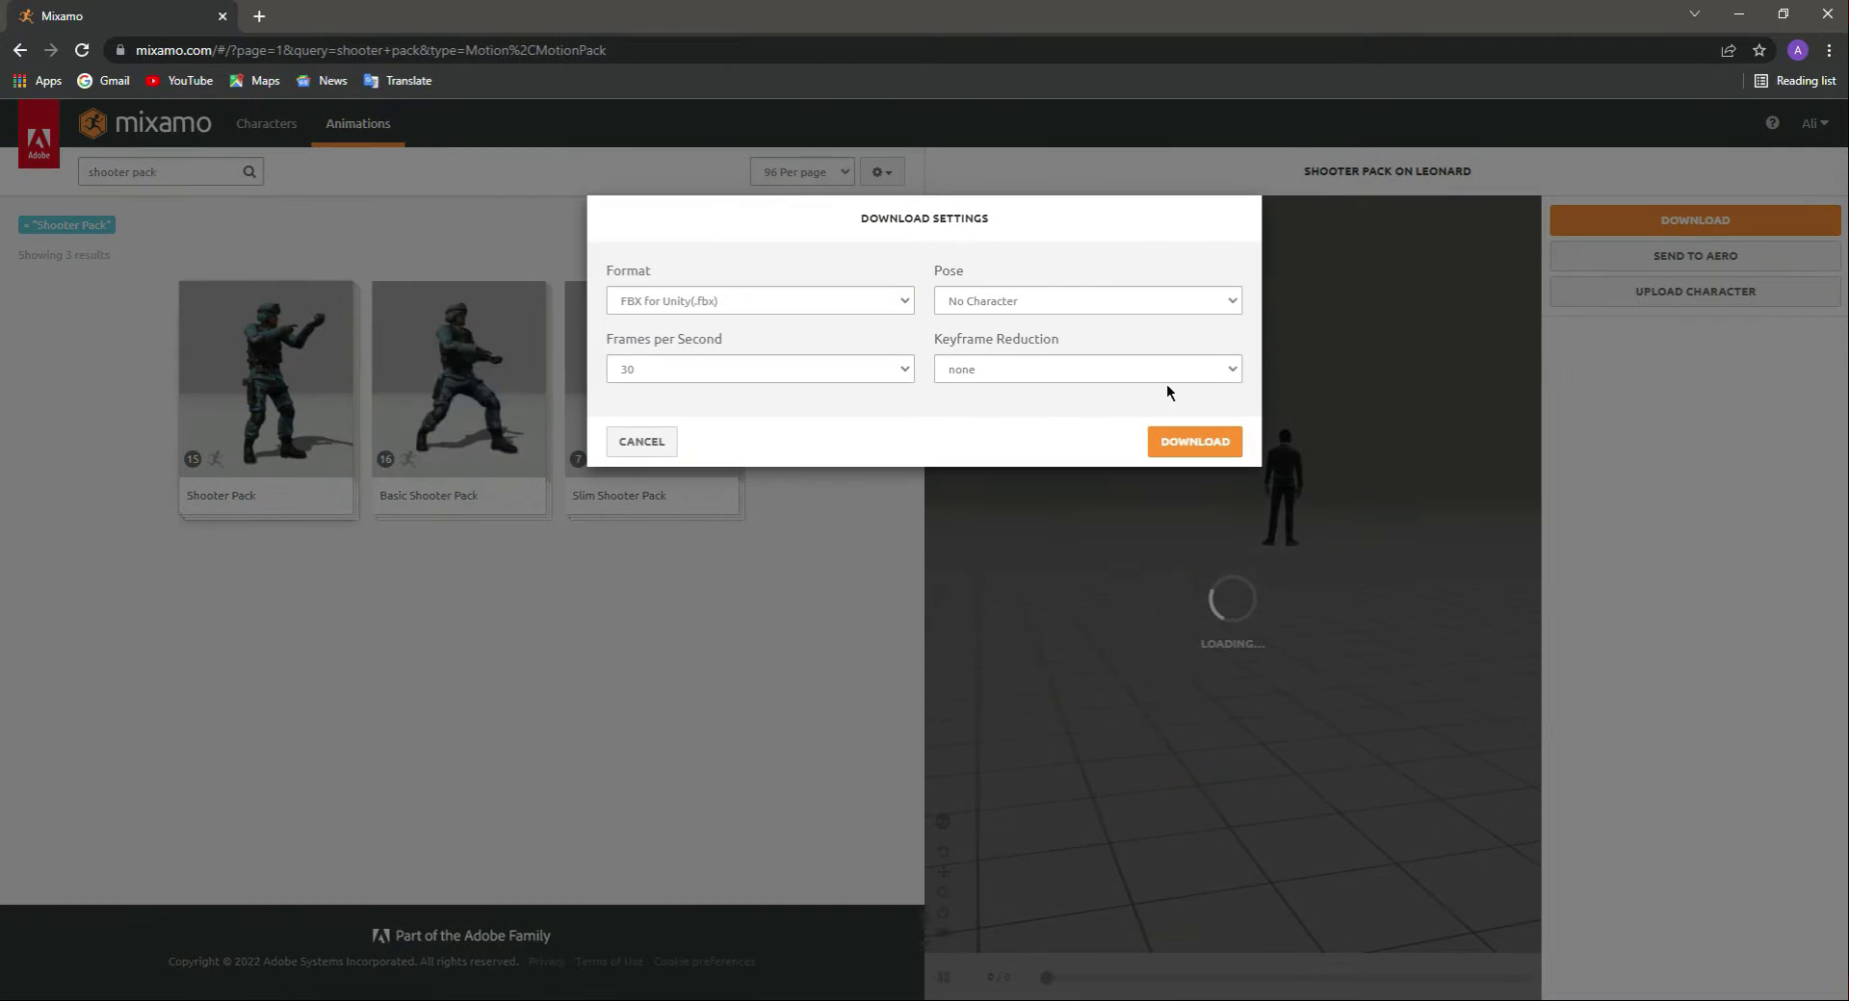
{"action": "left_click", "coordinate": [1182, 443]}
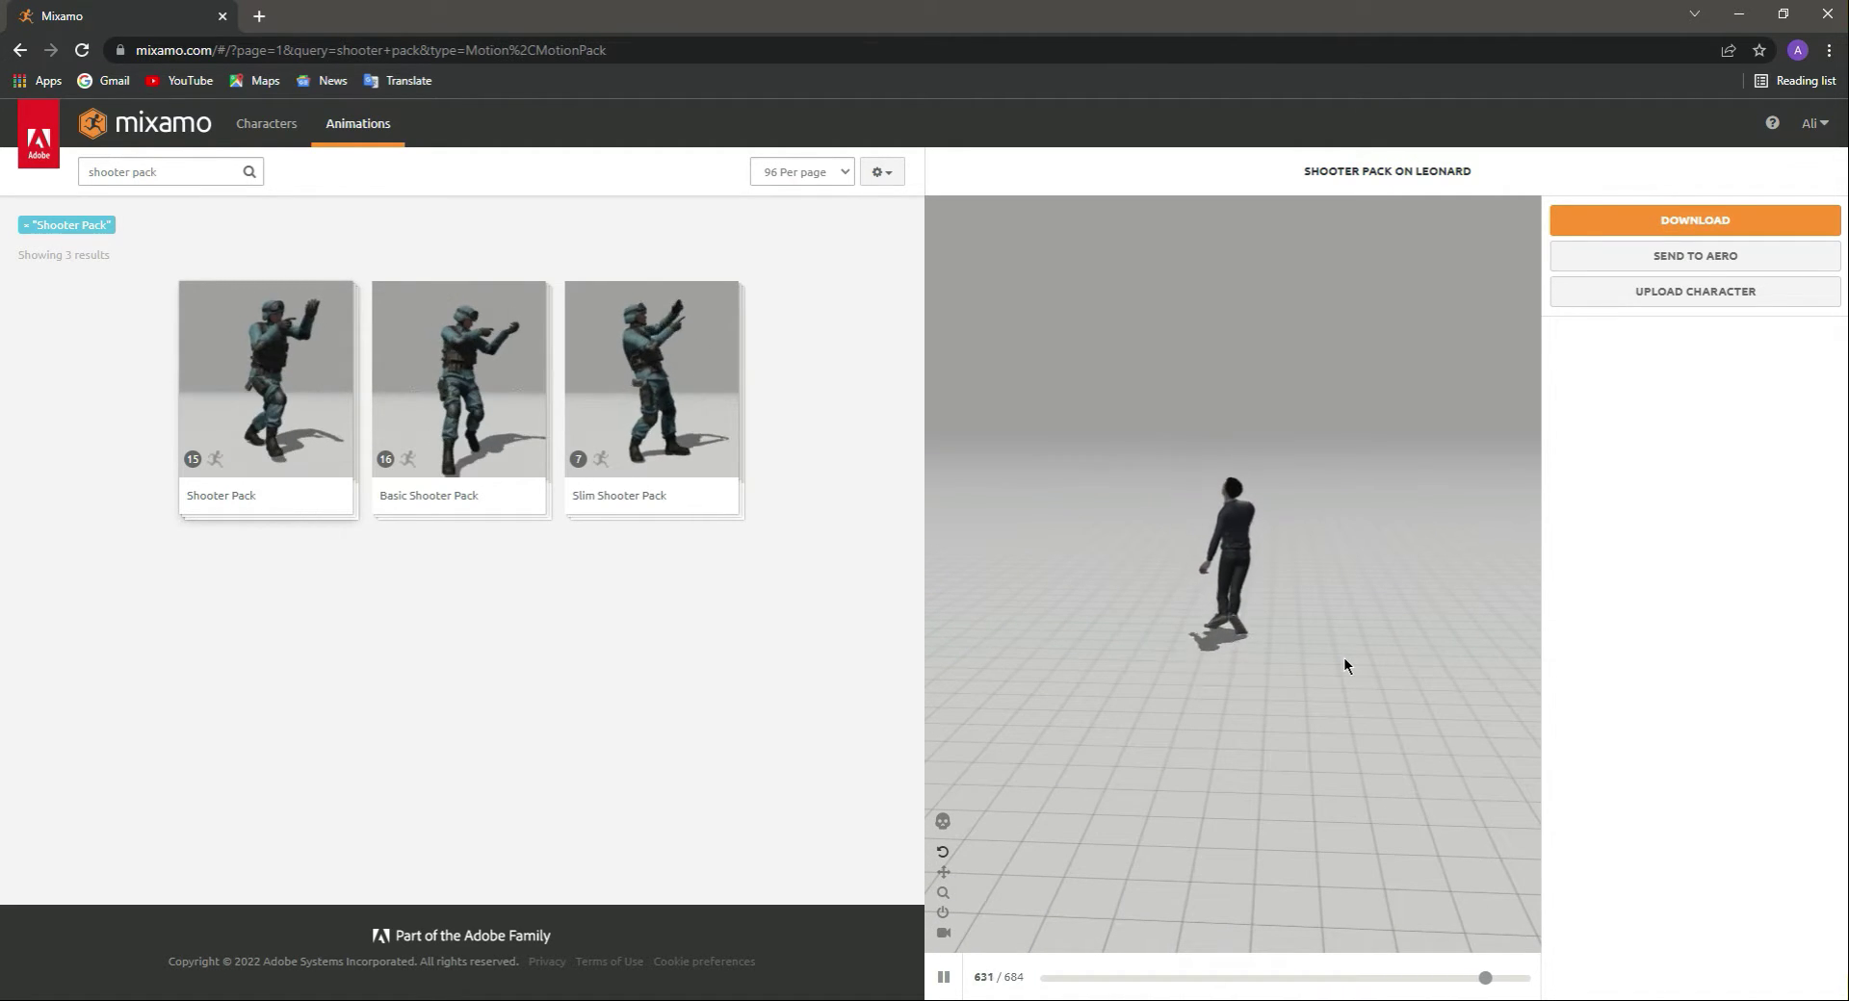
- Search the animations for "cross punch" and apply the Cross Punch animation to Leonard
{"action": "left_click", "coordinate": [262, 133]}
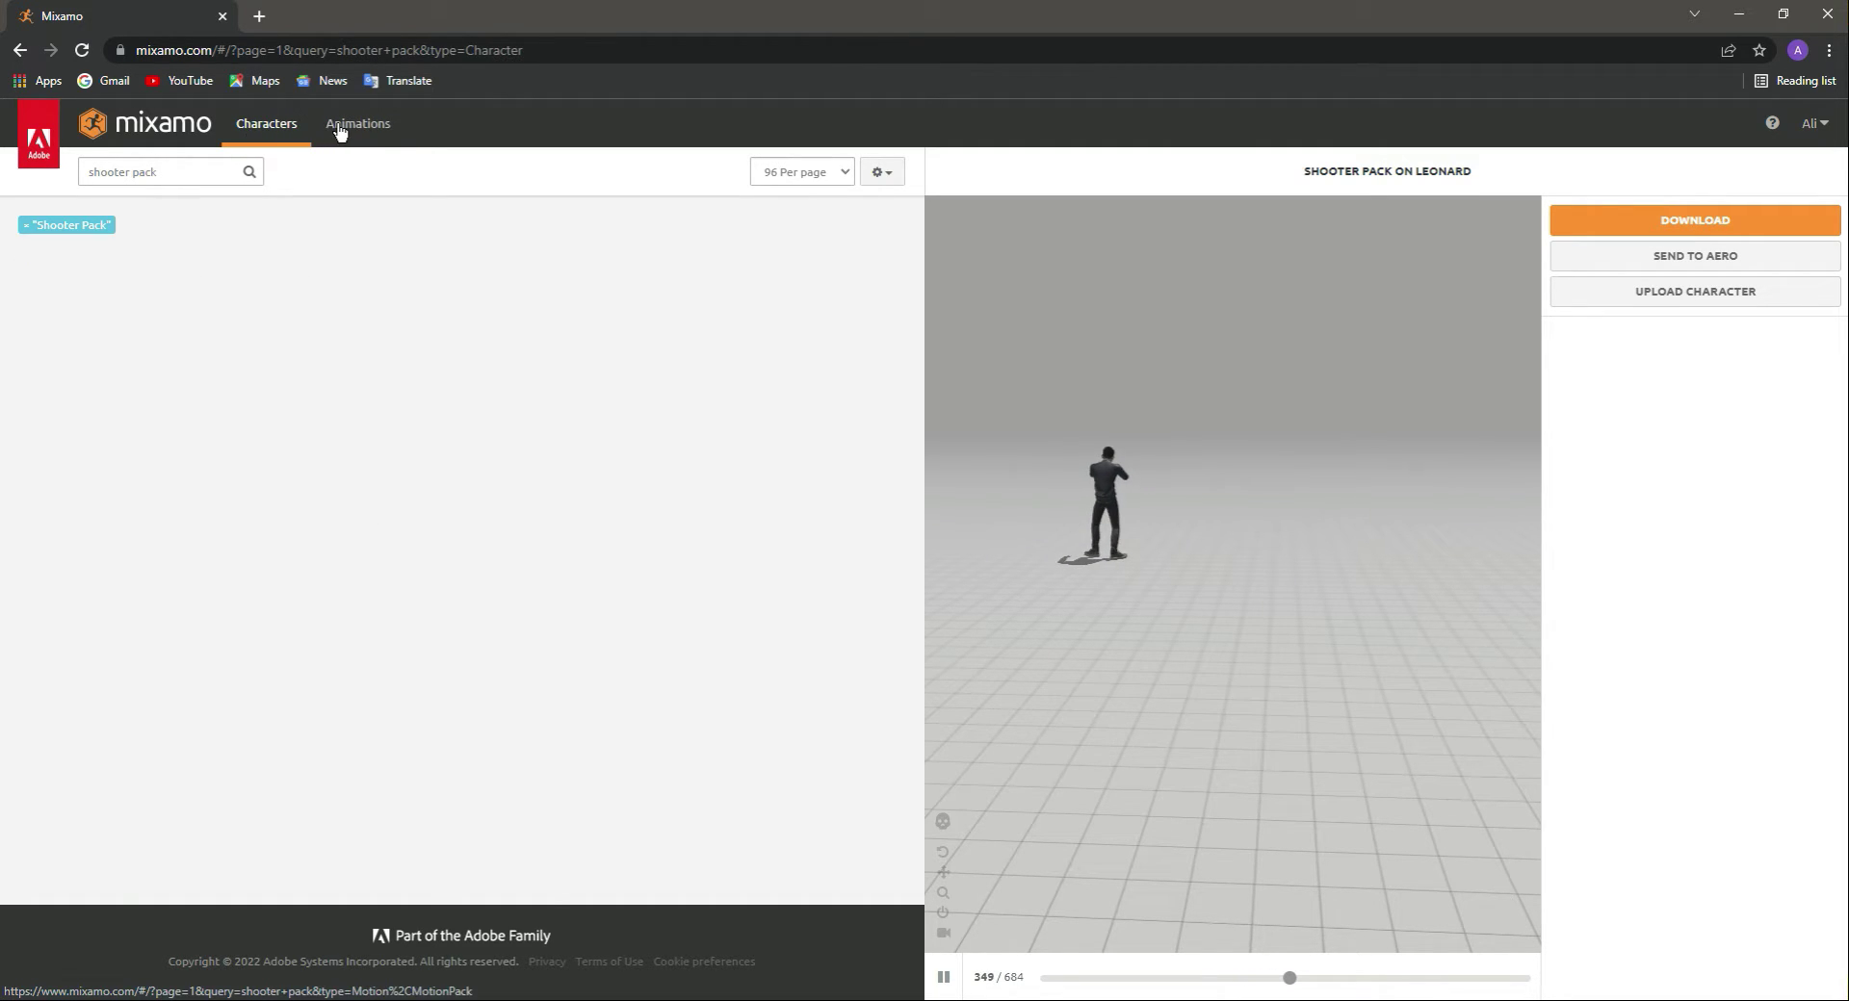
{"action": "left_click", "coordinate": [175, 171]}
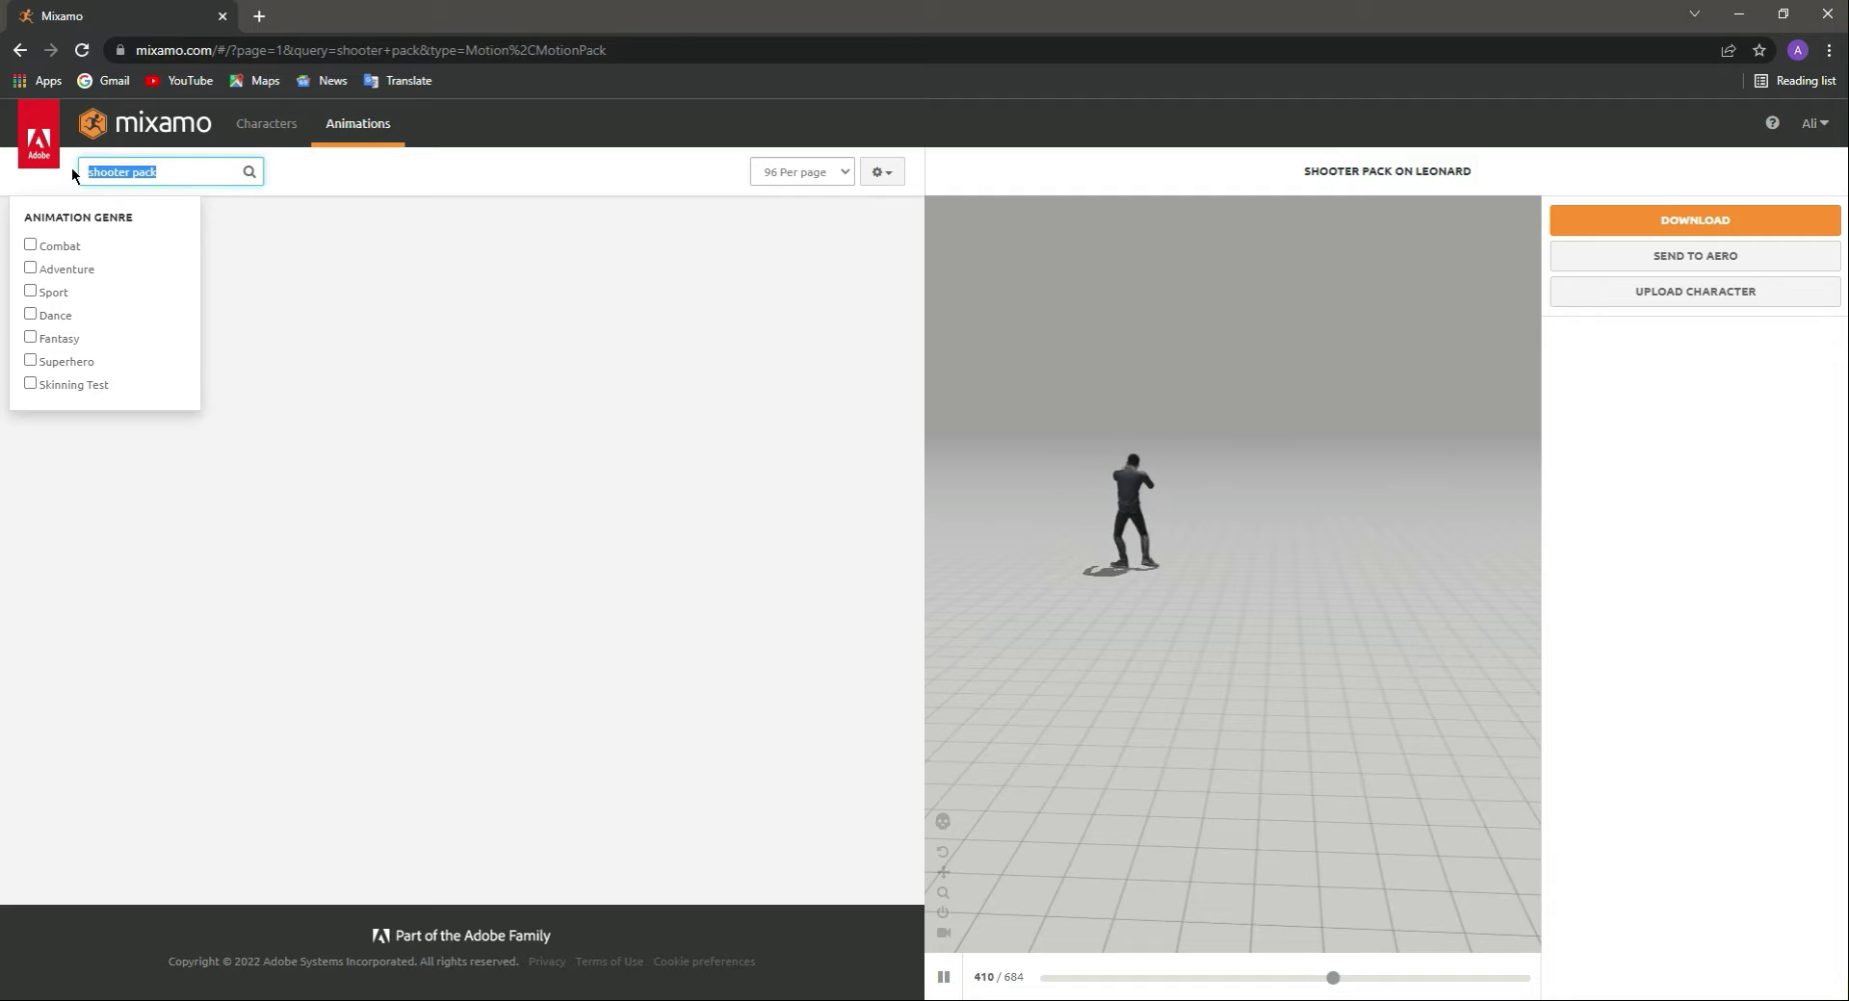
{"action": "type", "text": "cross punch"}
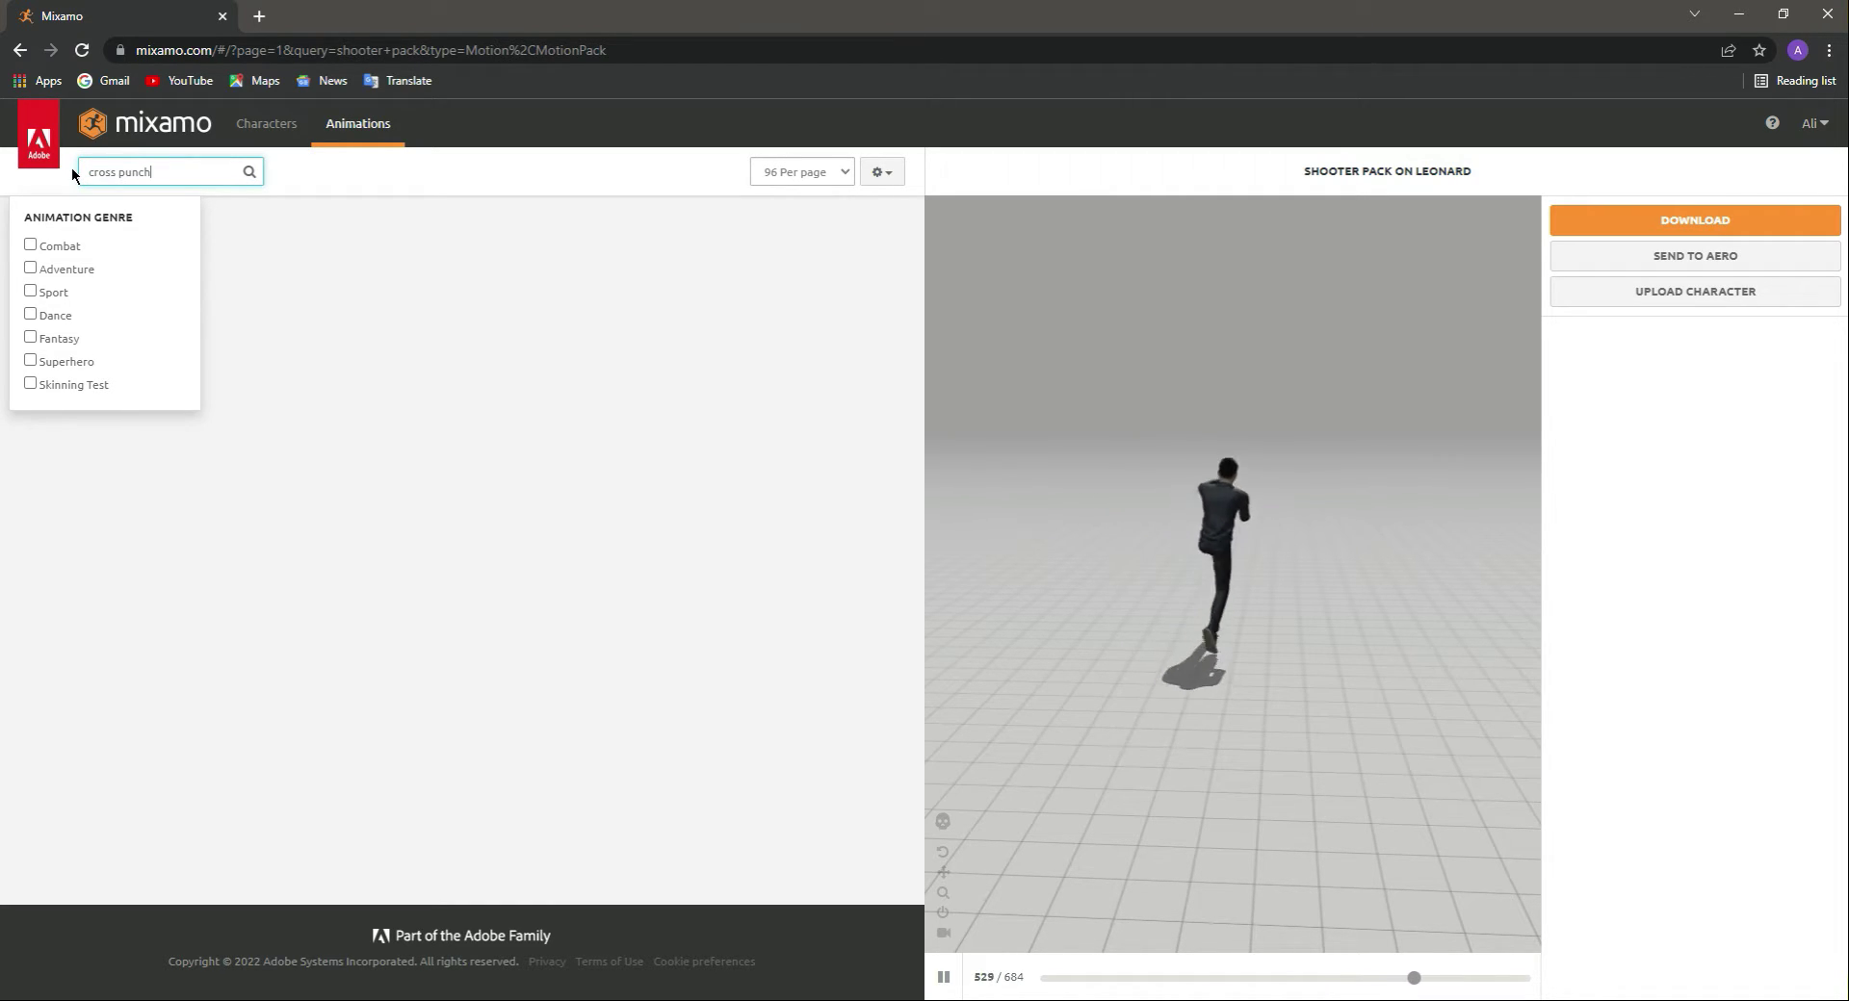
{"action": "key", "text": "Return"}
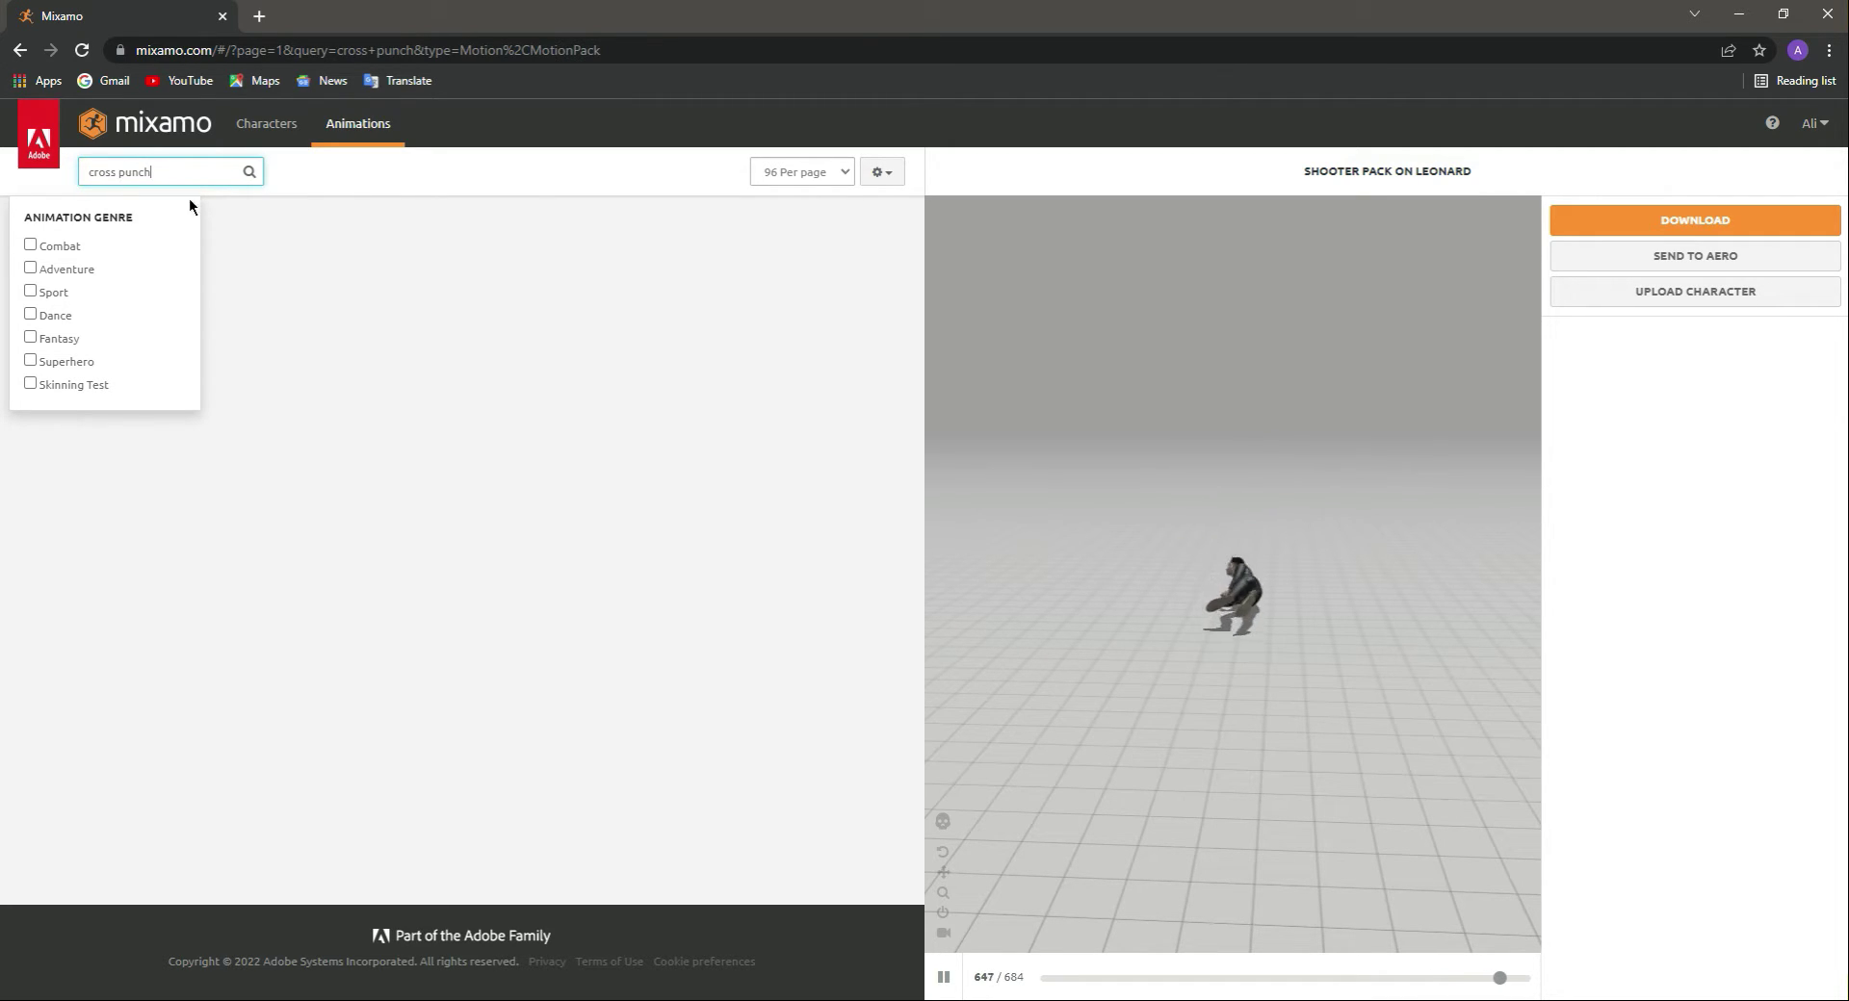
{"action": "left_click", "coordinate": [185, 371]}
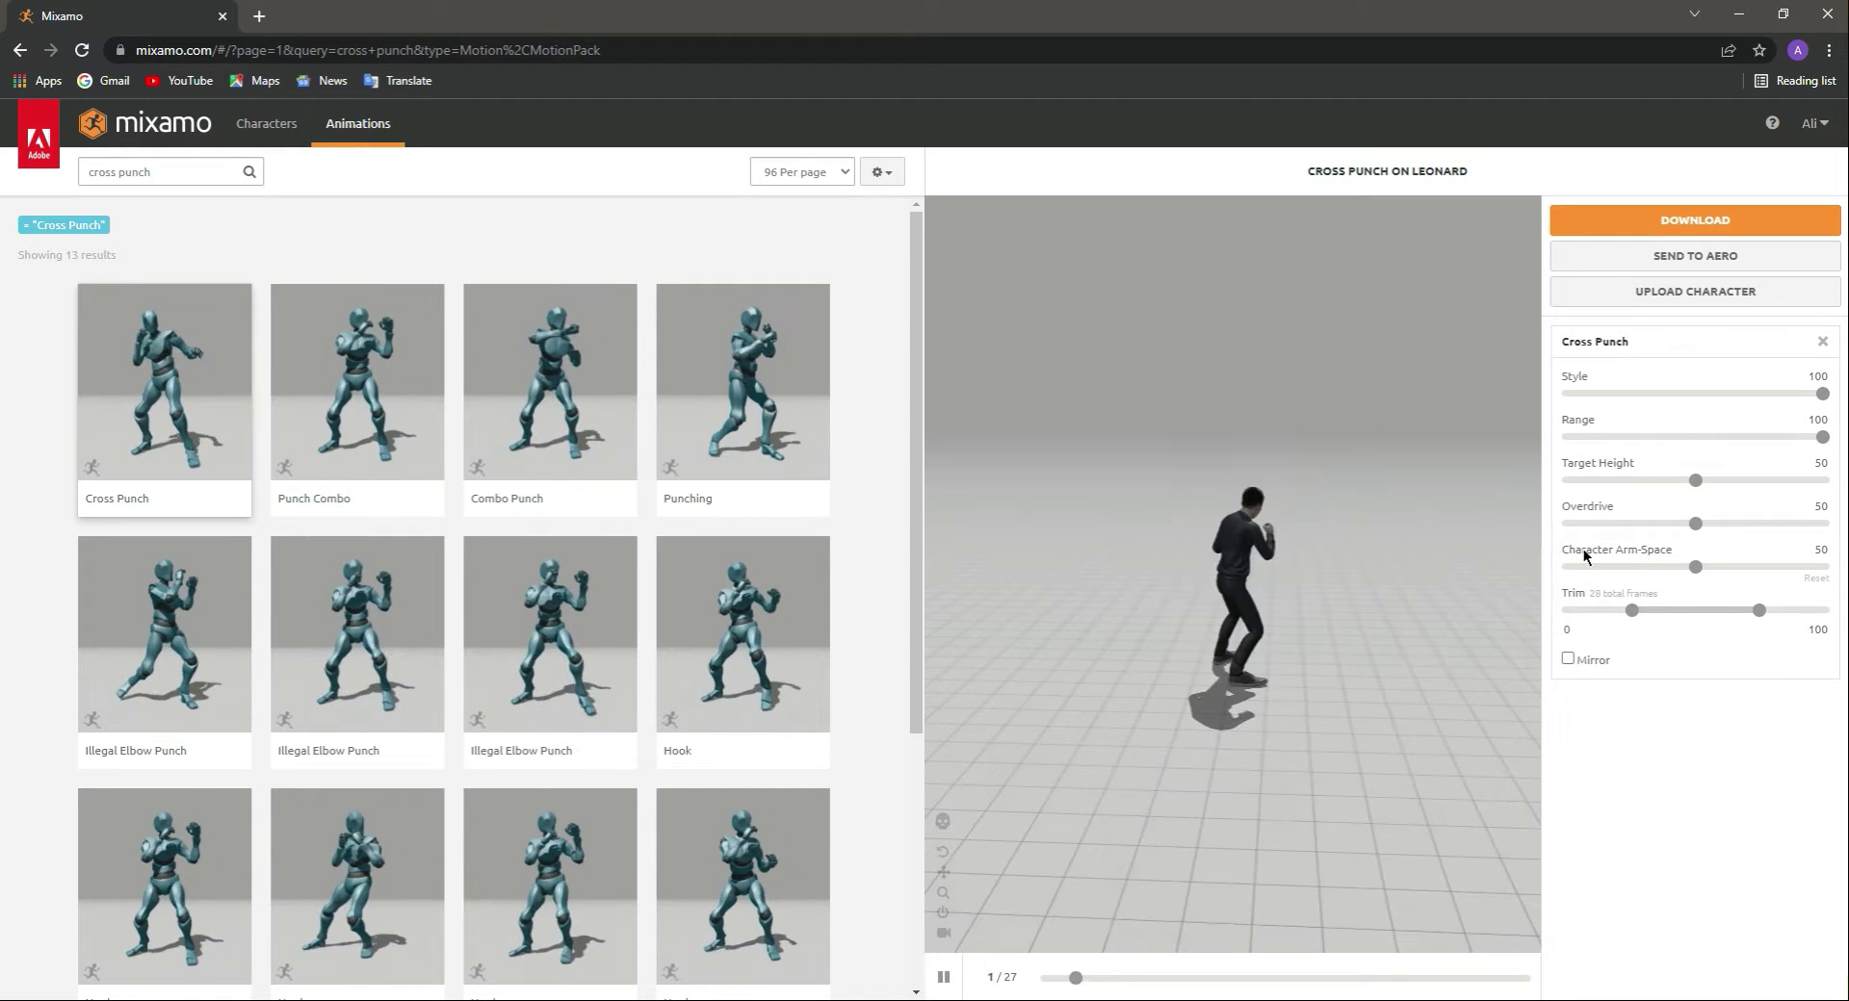
- Set the Cross Punch animation's Overdrive to 75 and download it as FBX for Unity without skin
{"action": "left_click_drag", "start_coordinate": [1695, 521], "coordinate": [1758, 525]}
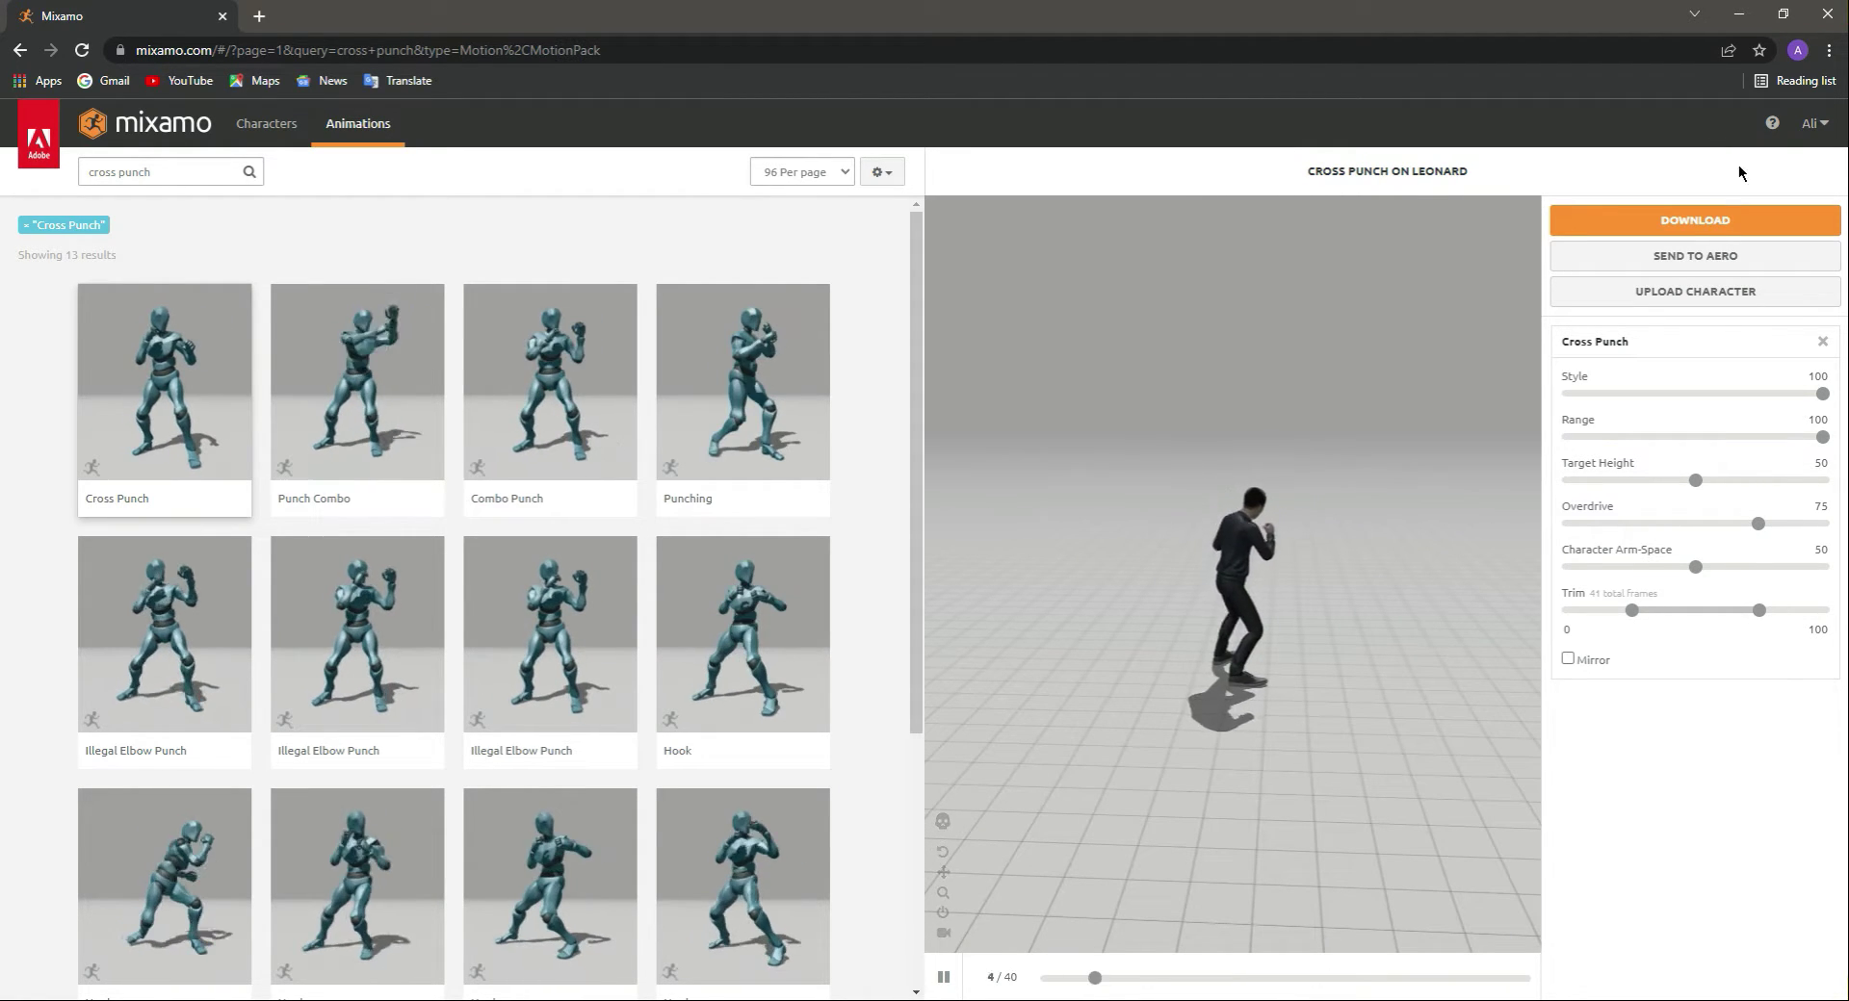
{"action": "left_click", "coordinate": [1693, 222]}
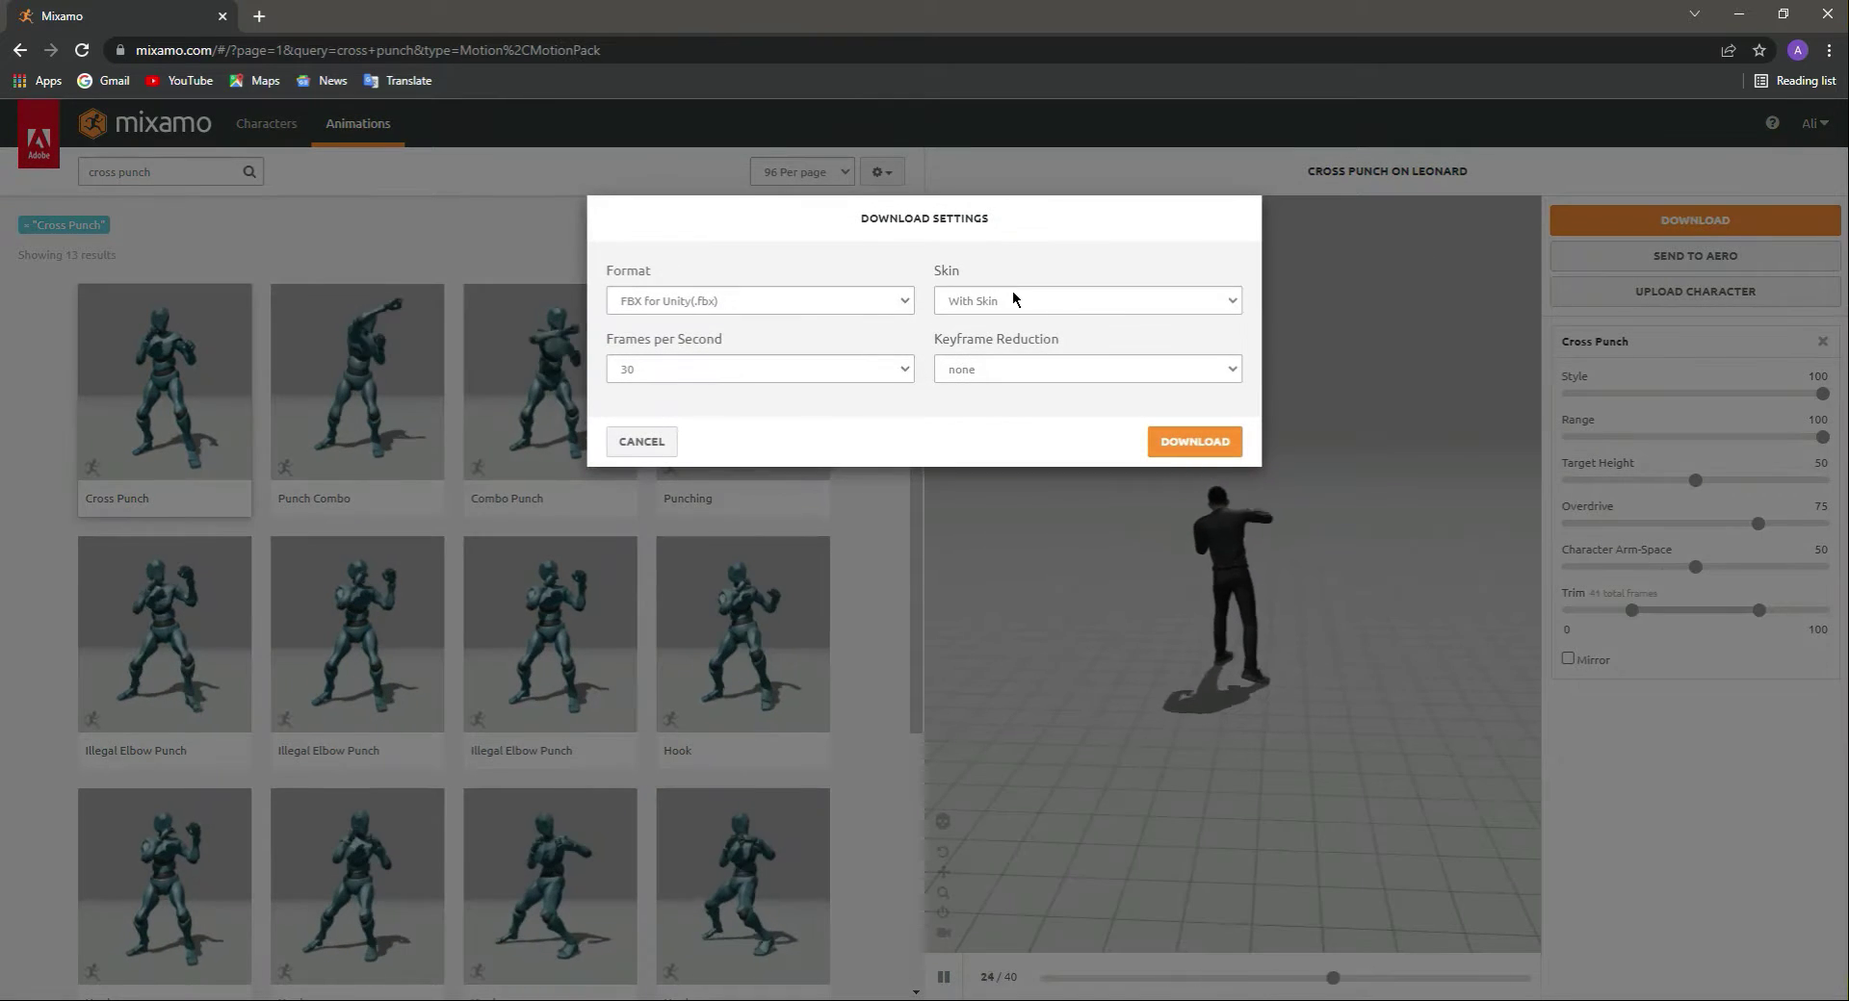
{"action": "left_click", "coordinate": [1016, 292]}
{"action": "left_click", "coordinate": [1034, 339]}
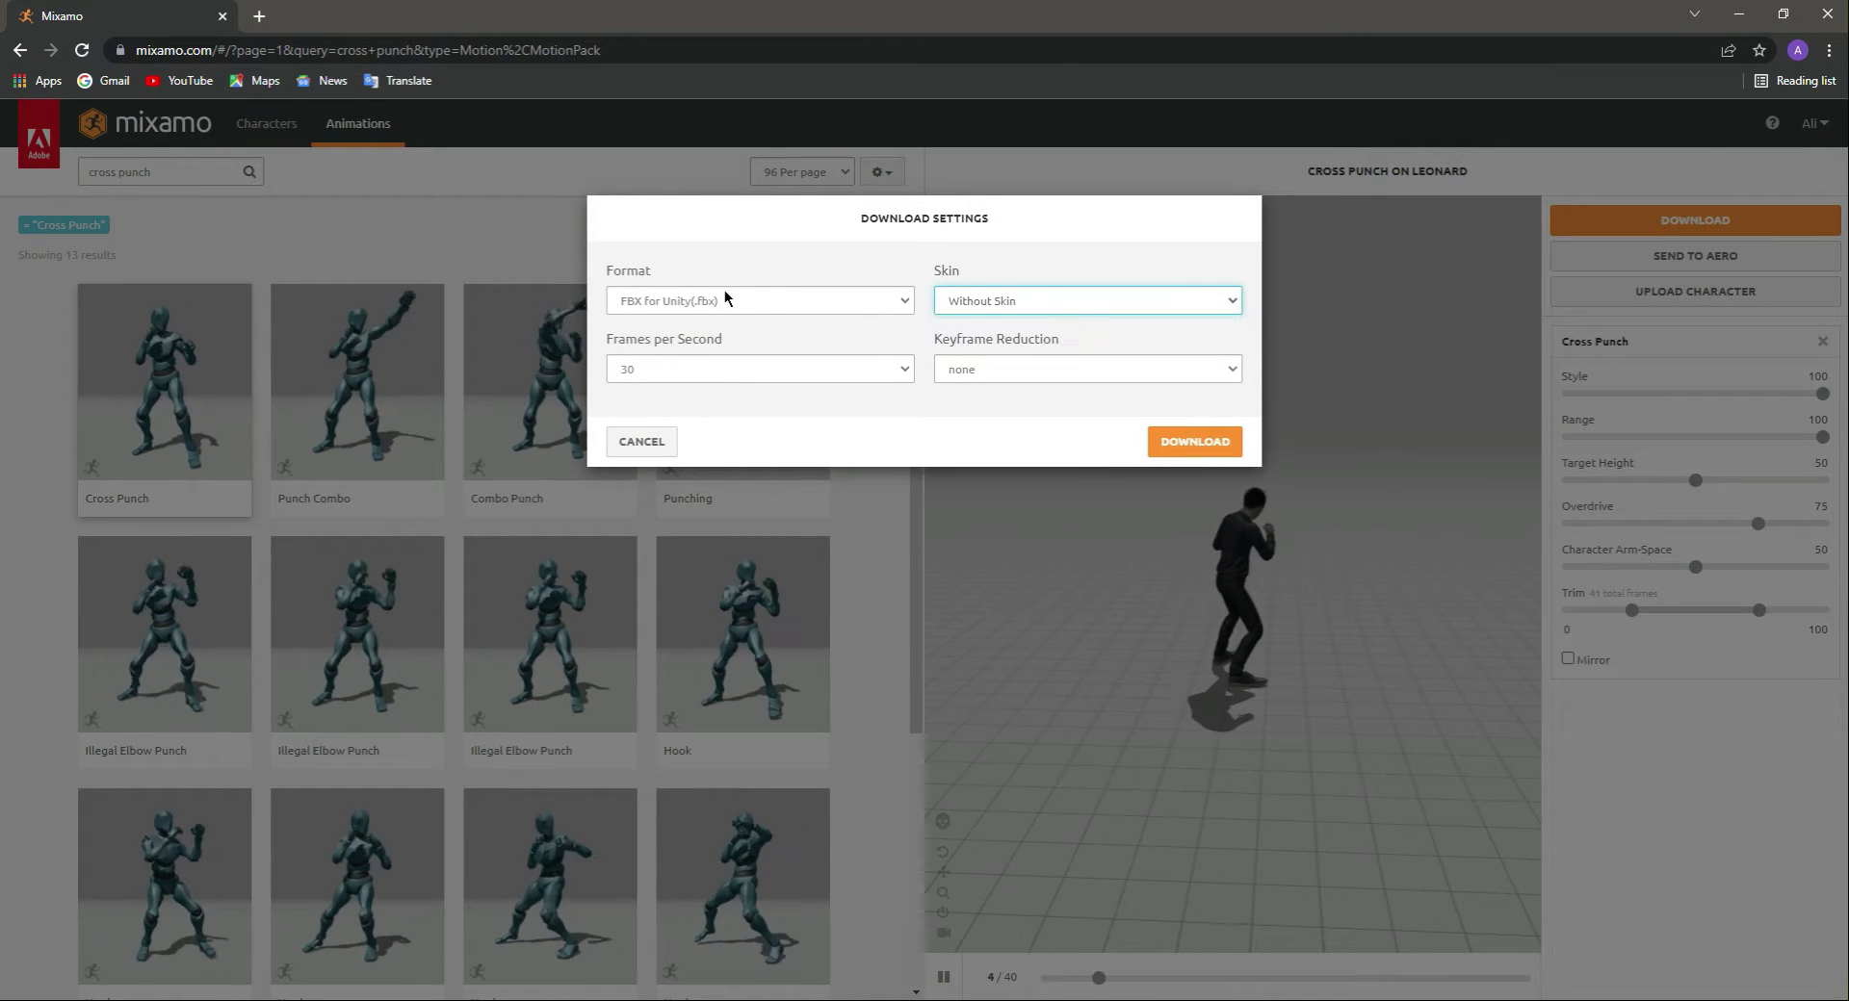
{"action": "left_click", "coordinate": [1202, 443]}
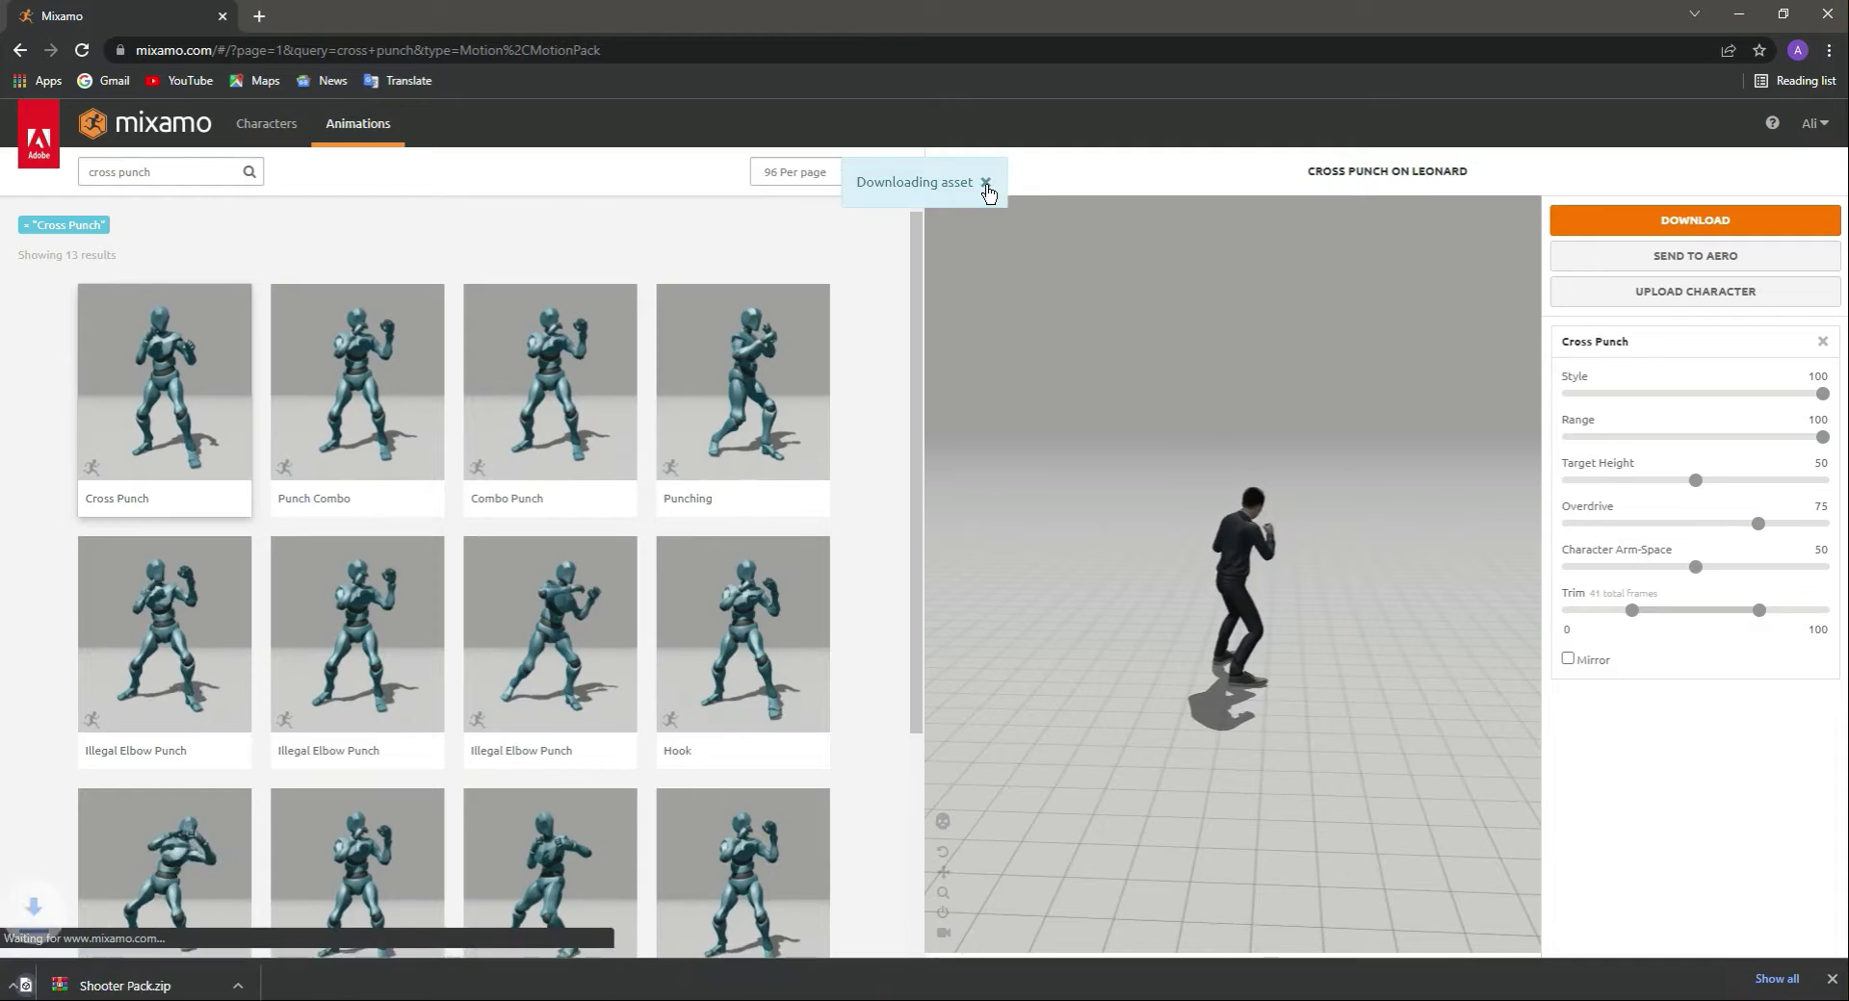
- Search the animations for "reloading", correcting the misspelled search term
{"action": "left_click", "coordinate": [201, 174]}
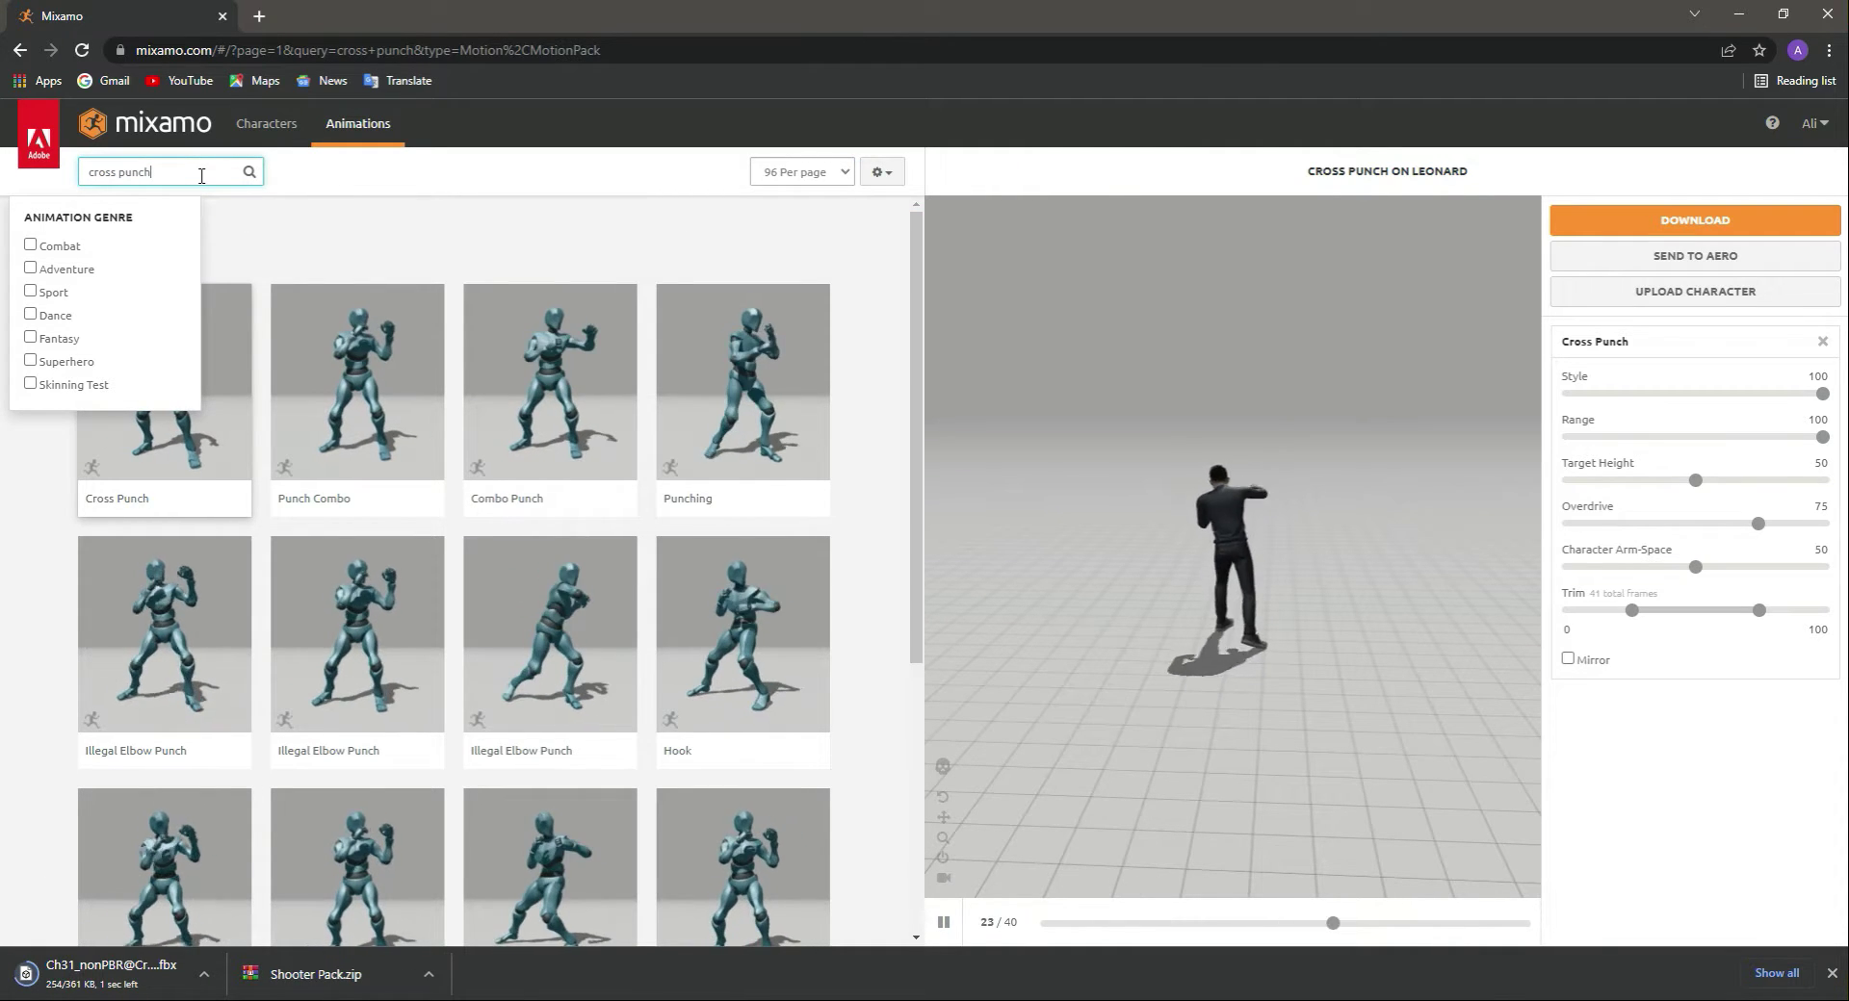
{"action": "key", "text": "ctrl+a"}
{"action": "key", "text": "BackSpace"}
{"action": "type", "text": "realoding"}
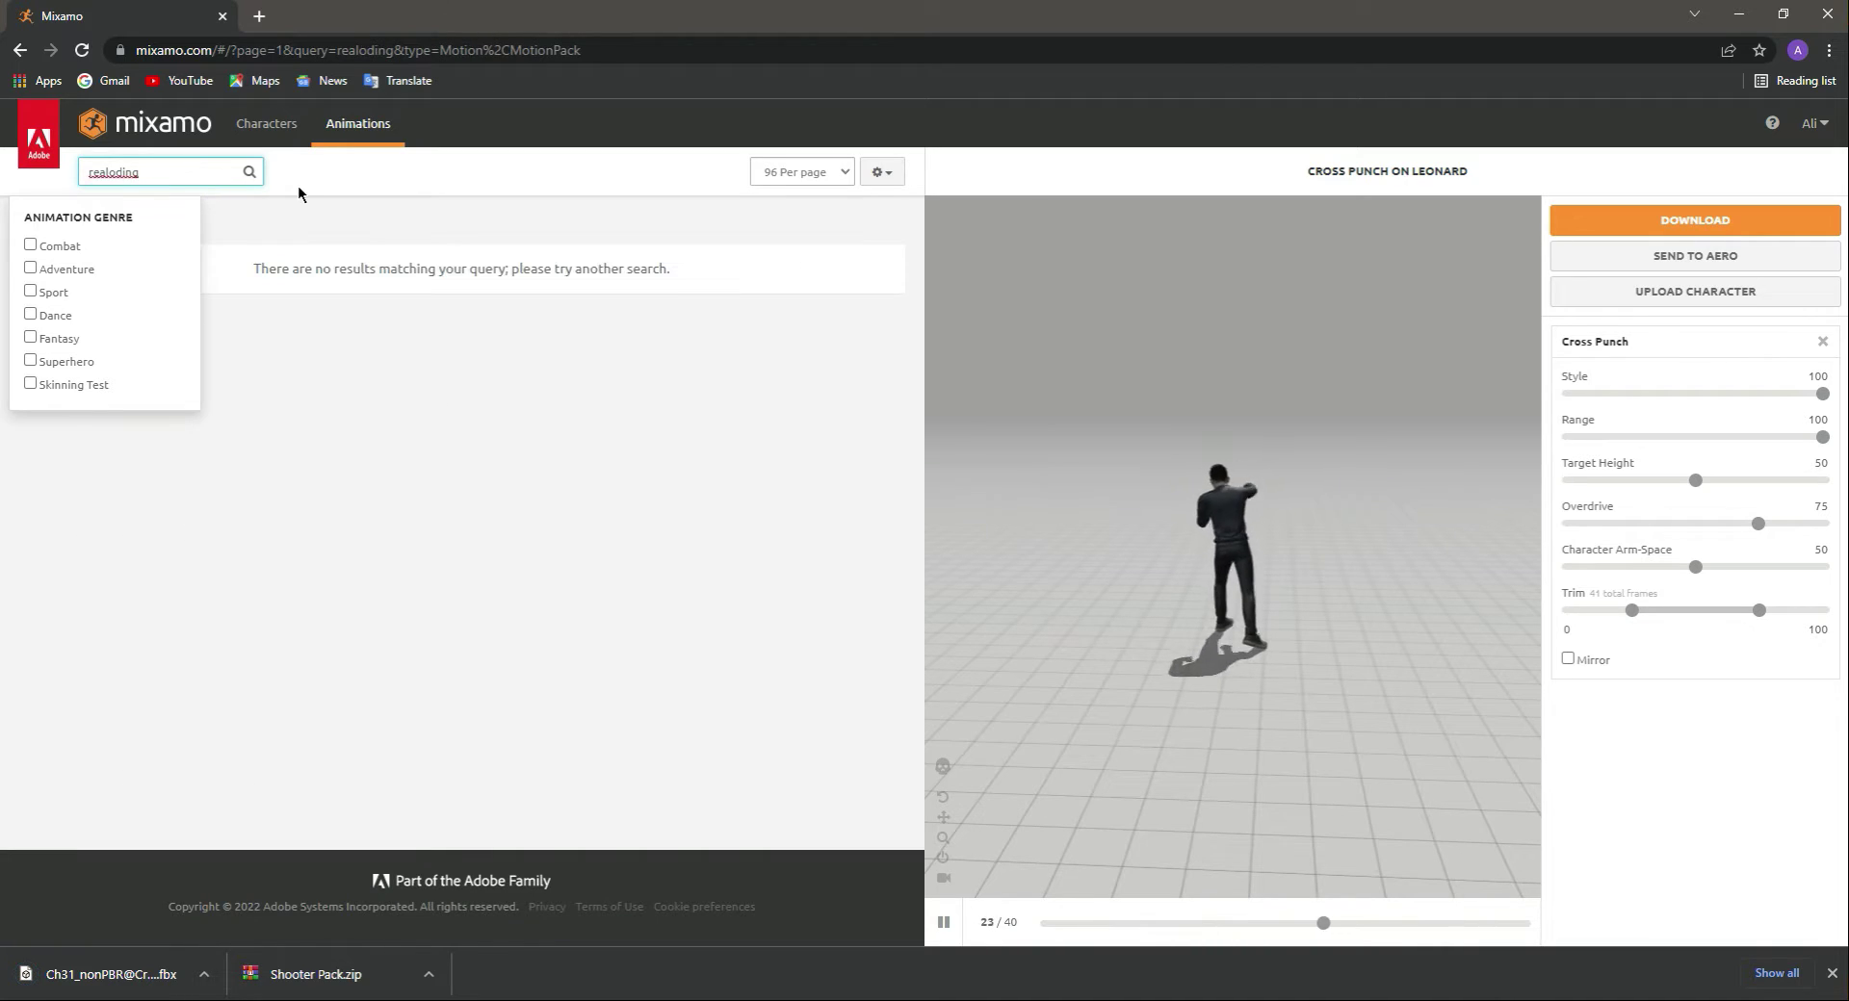
{"action": "right_click", "coordinate": [165, 171]}
{"action": "left_click", "coordinate": [204, 188]}
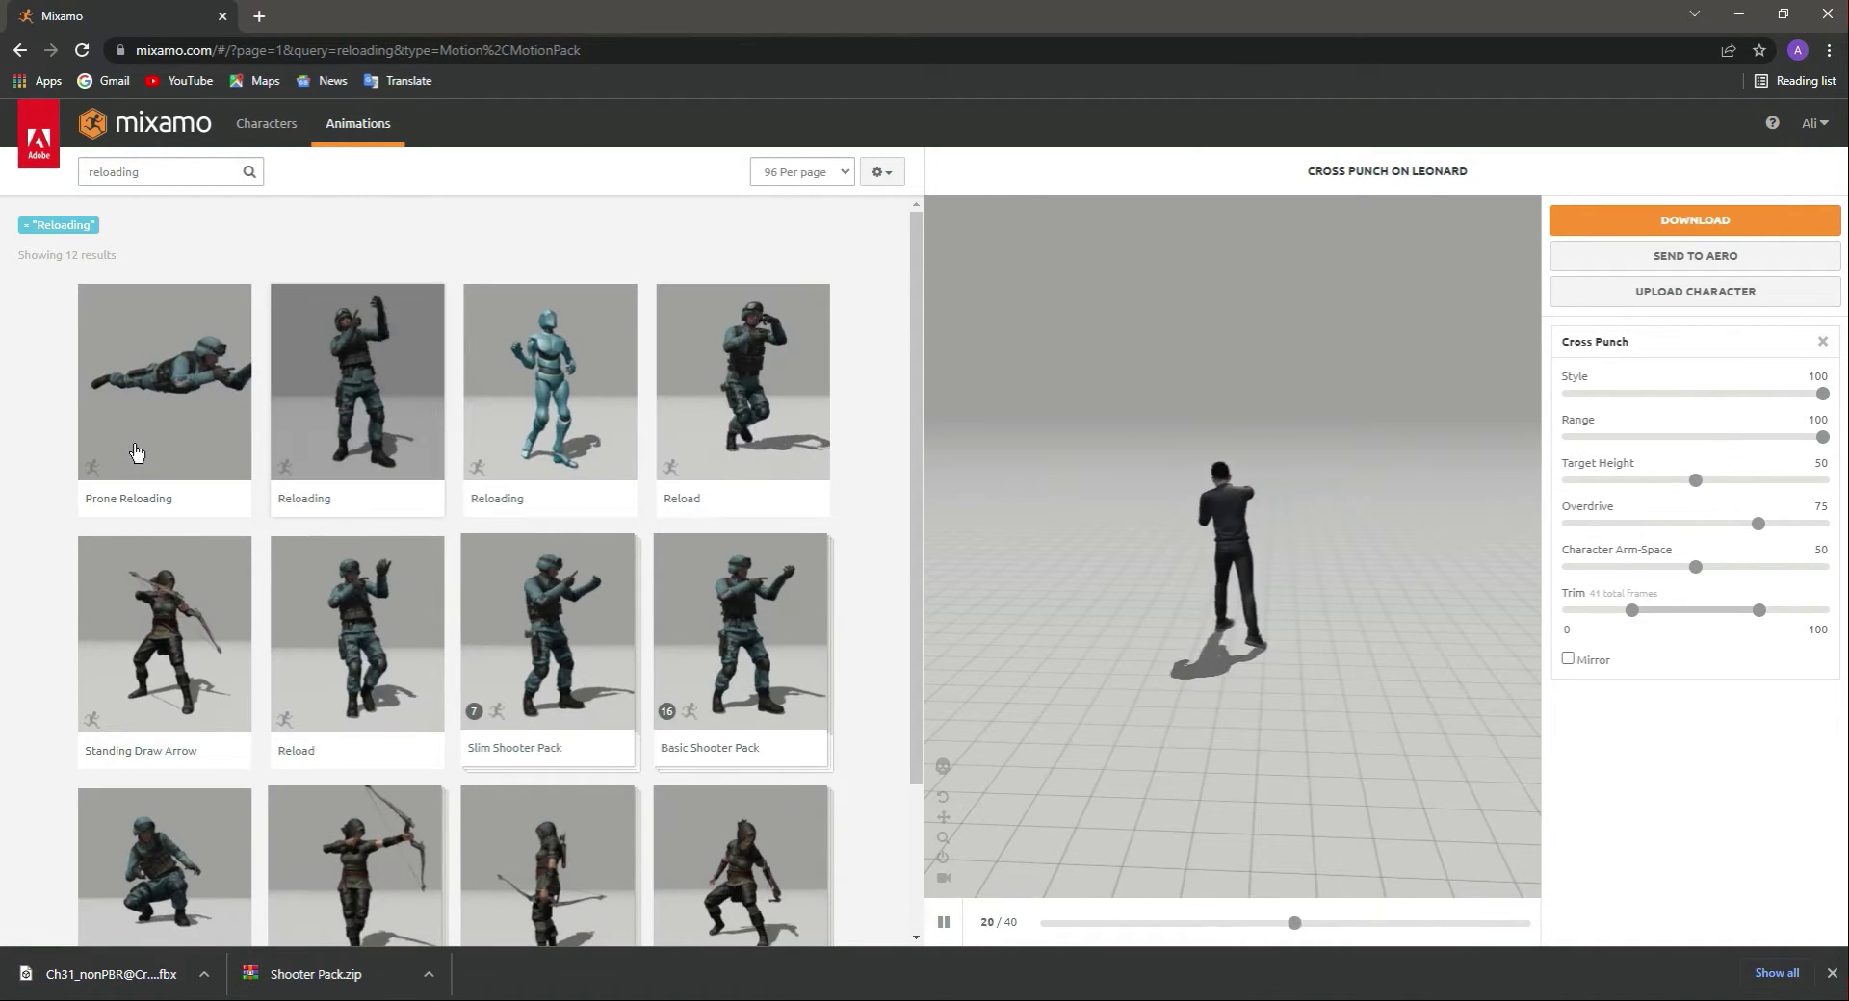
- Apply the standing rifle soldier's Reloading animation to Leonard and download it as FBX for Unity without skin at 30 frames per second
{"action": "left_click", "coordinate": [376, 394]}
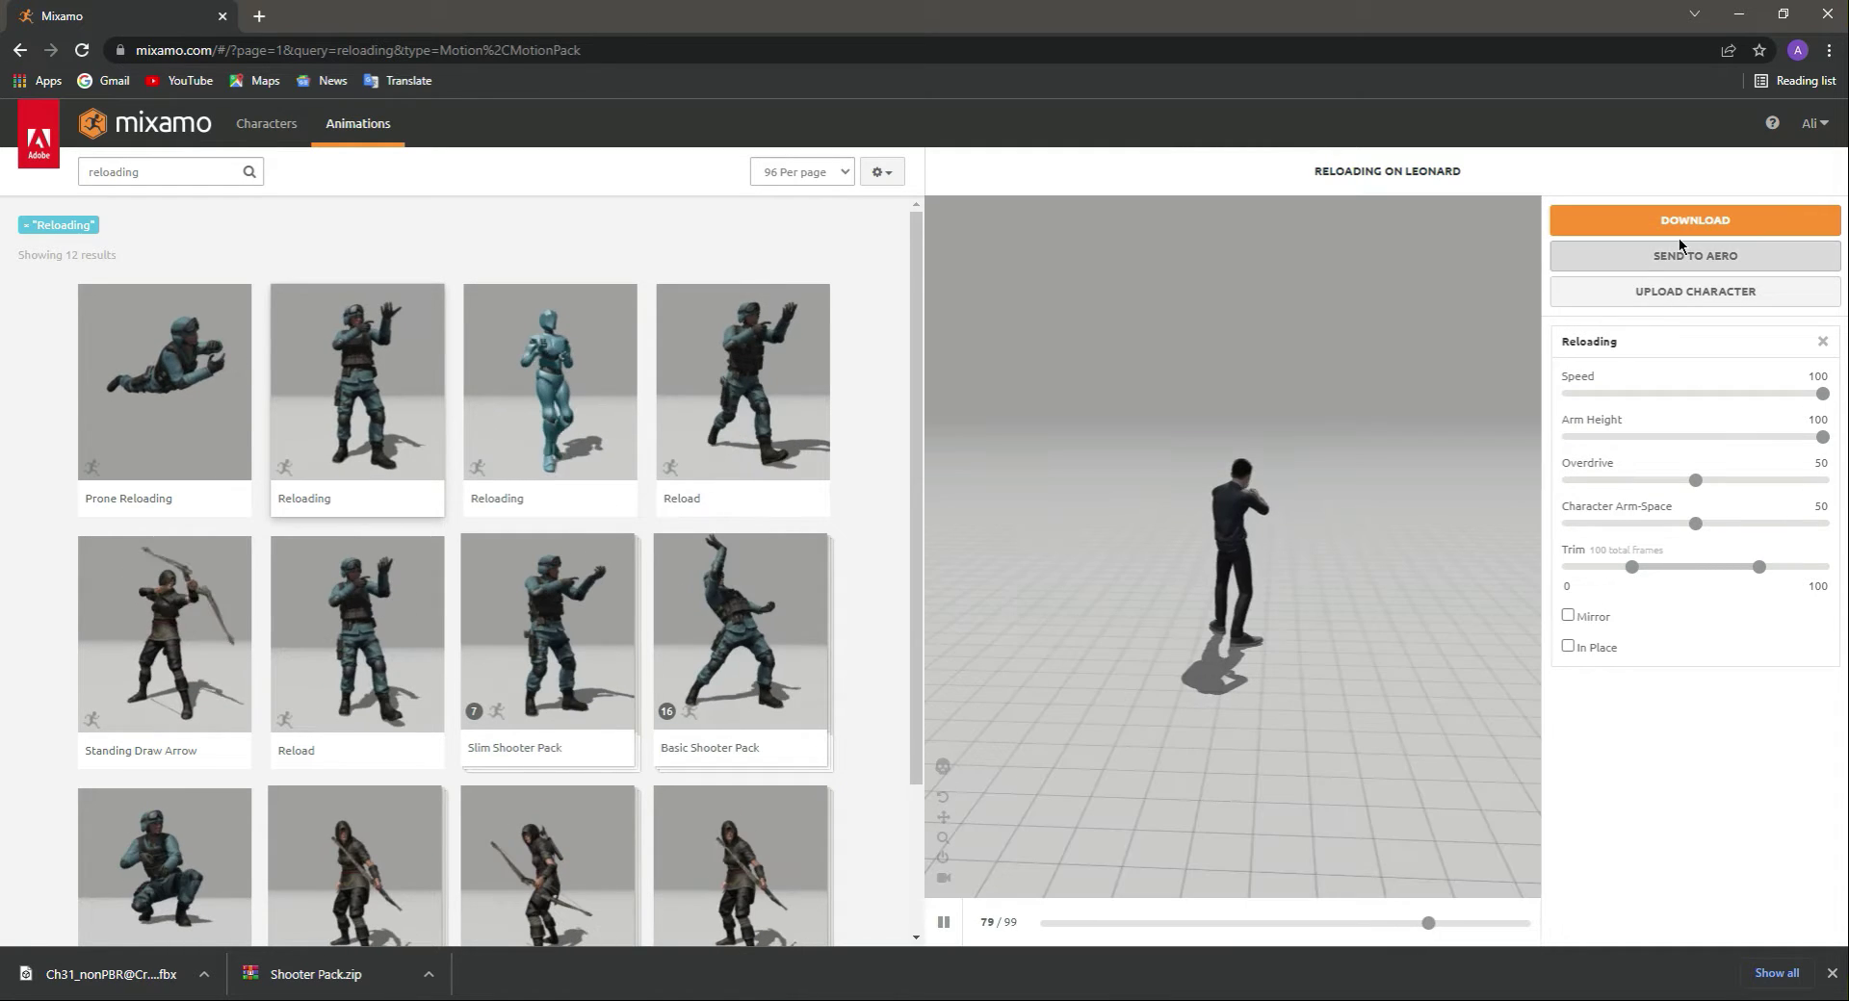
{"action": "left_click", "coordinate": [1680, 219]}
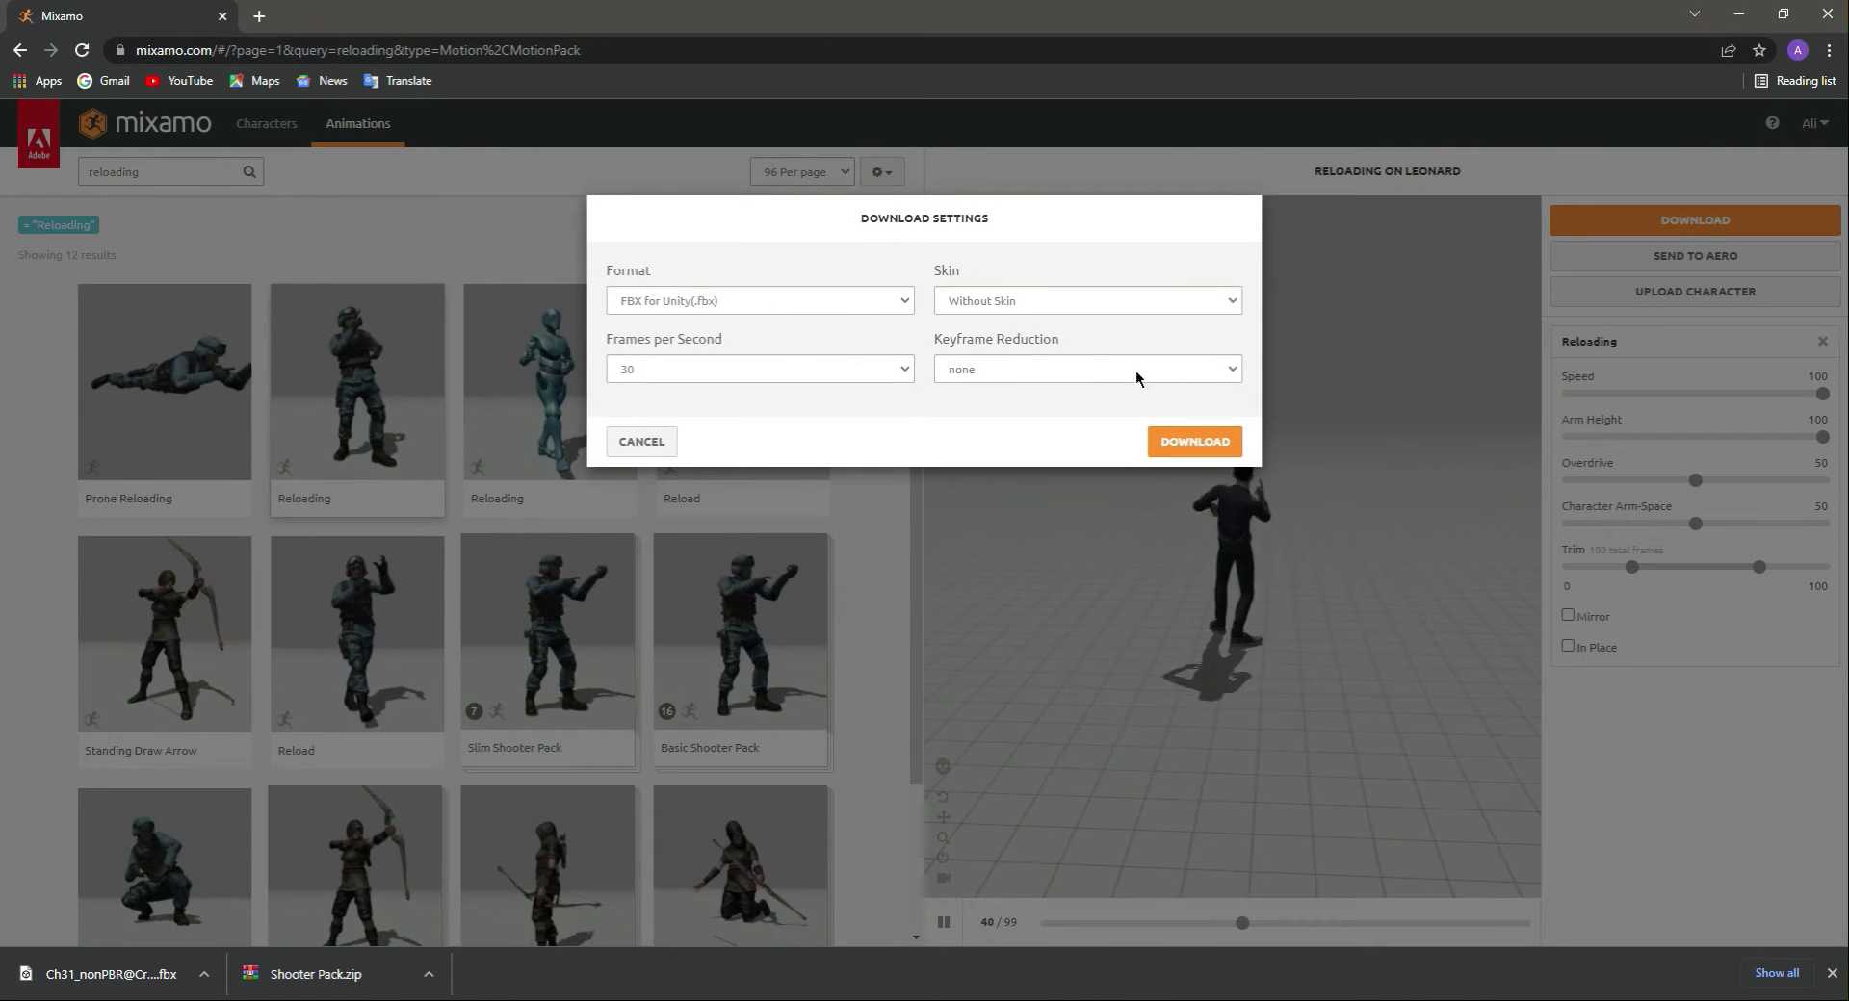
{"action": "left_click", "coordinate": [1219, 442]}
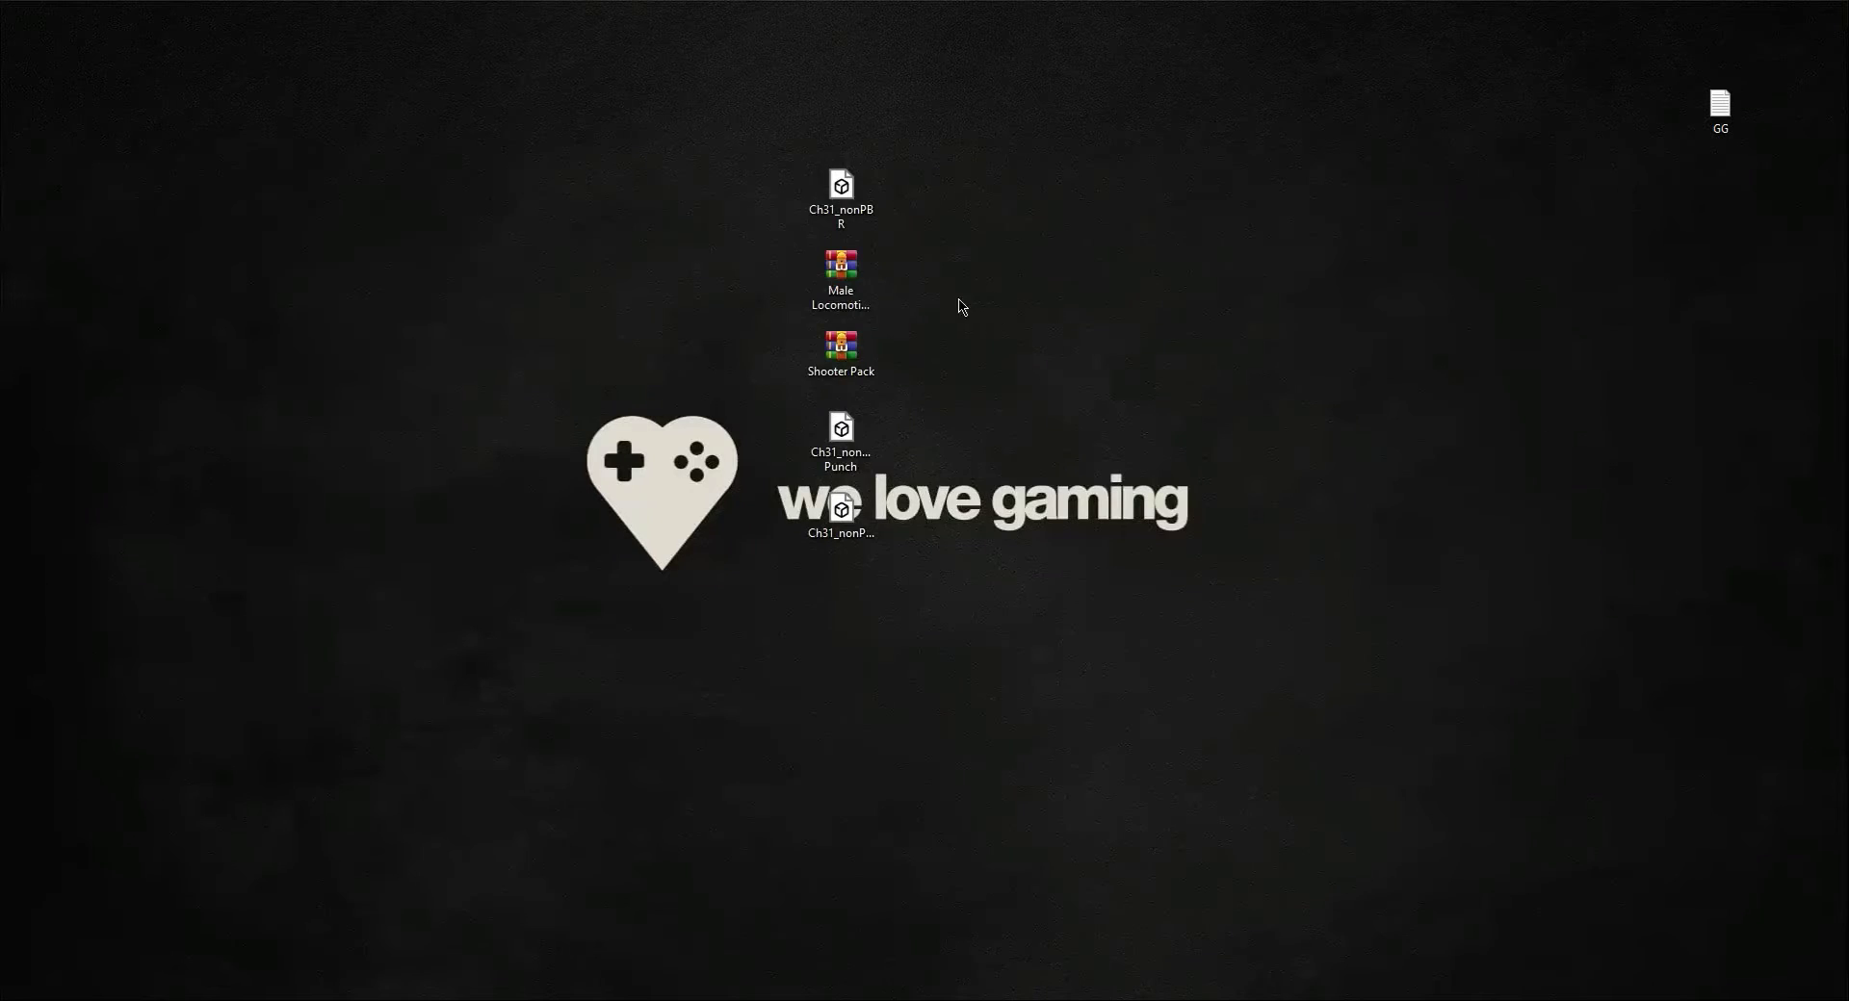
- Create a desktop folder named ShooterAnimation and move the Shooter Pack archive into it
{"action": "right_click", "coordinate": [980, 294]}
{"action": "mouse_move", "coordinate": [1102, 470]}
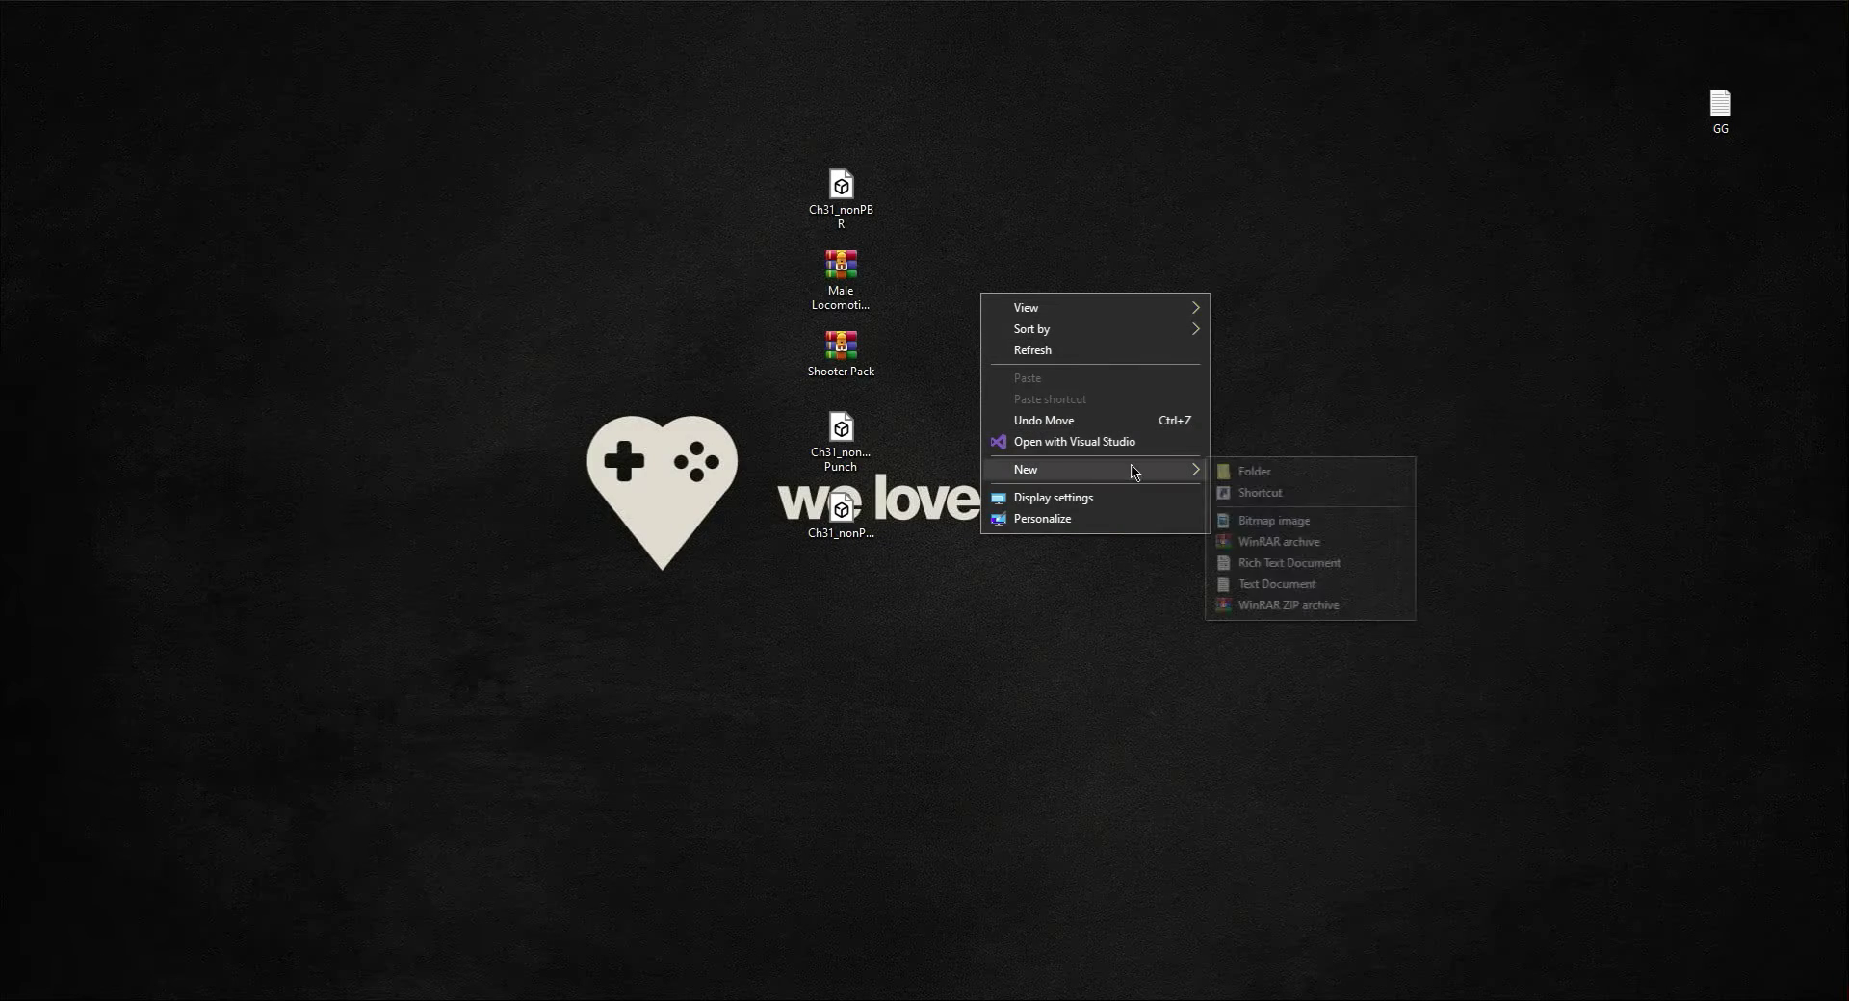
{"action": "left_click", "coordinate": [1246, 471]}
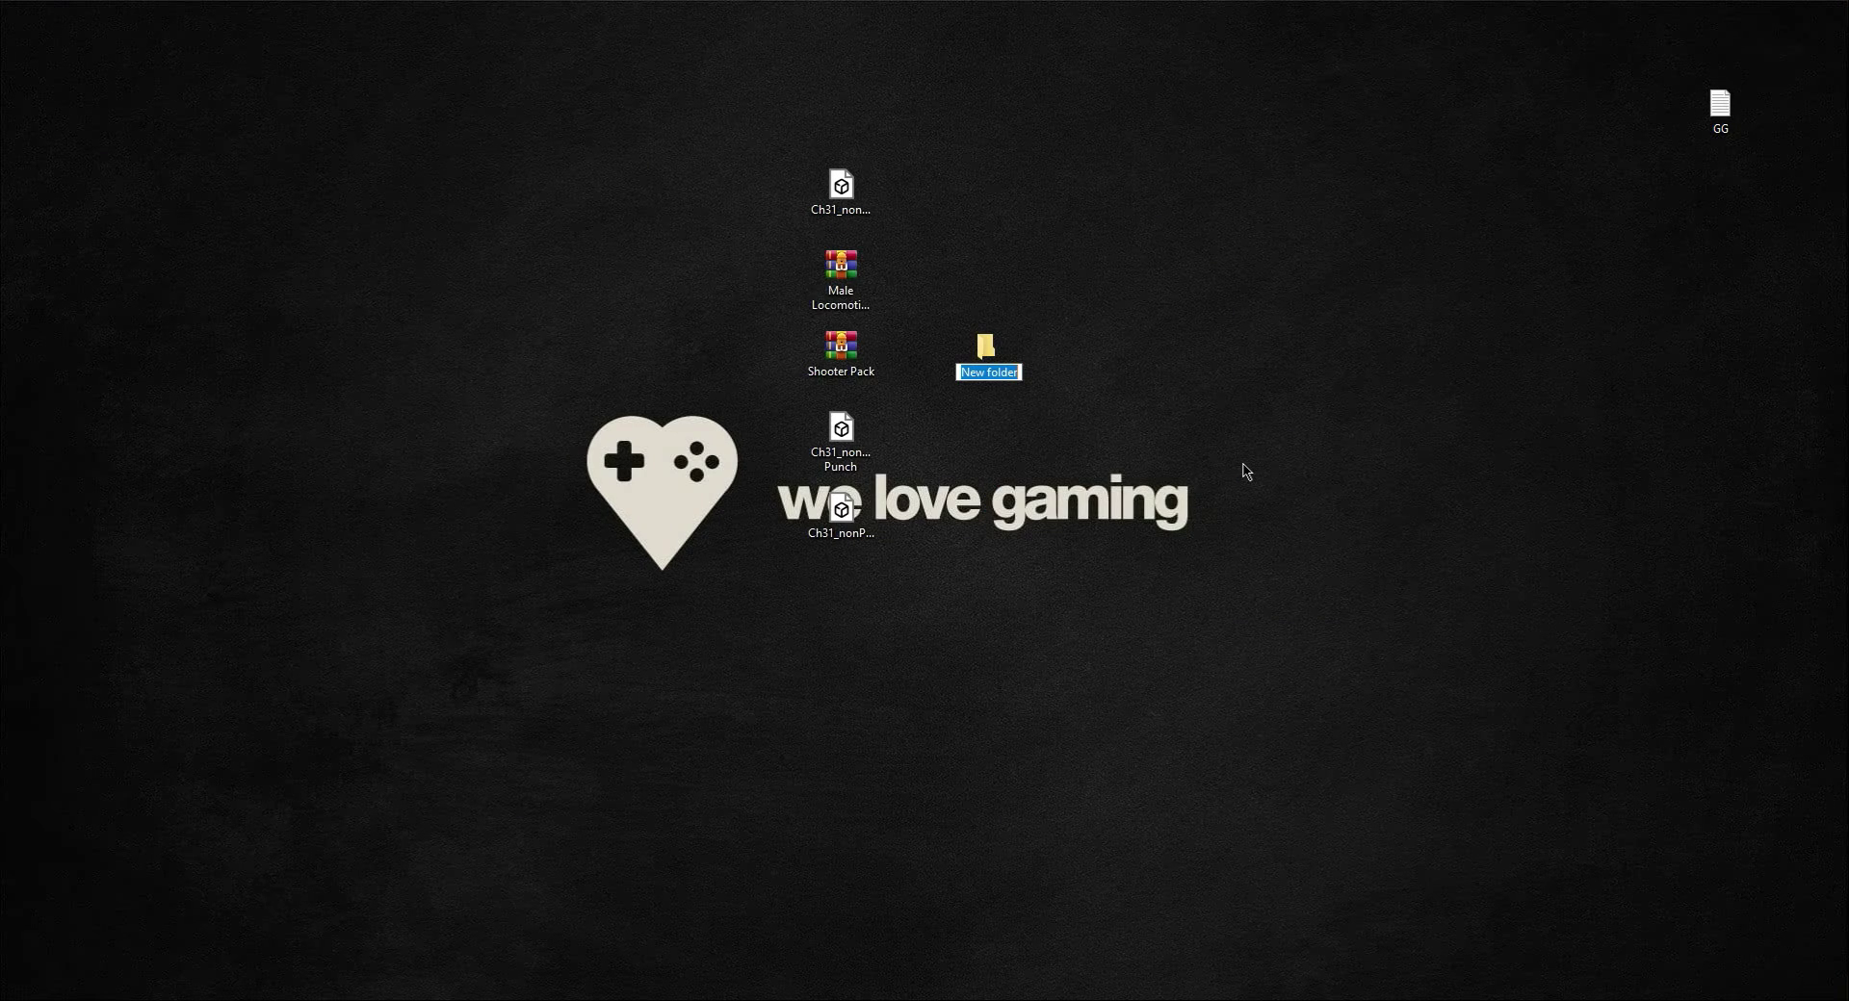
{"action": "type", "text": "SHooterAnimation"}
{"action": "key", "text": "Return"}
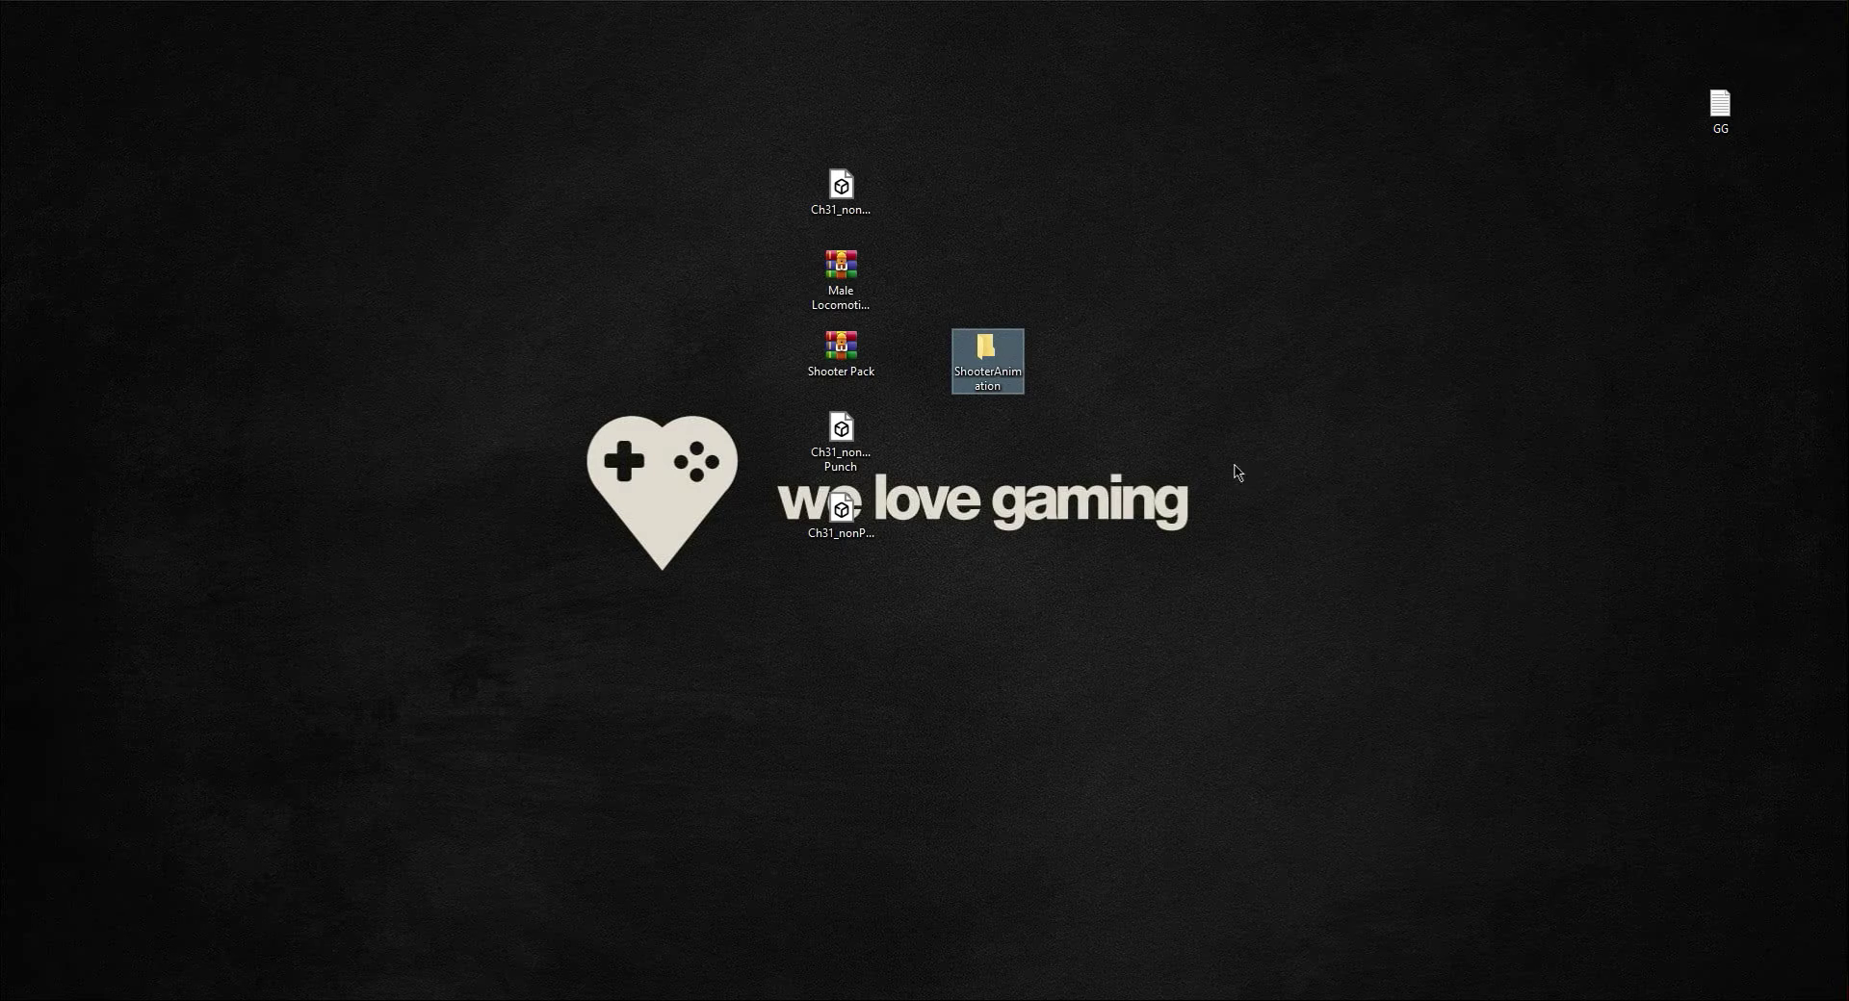
{"action": "left_click_drag", "start_coordinate": [840, 349], "coordinate": [992, 376]}
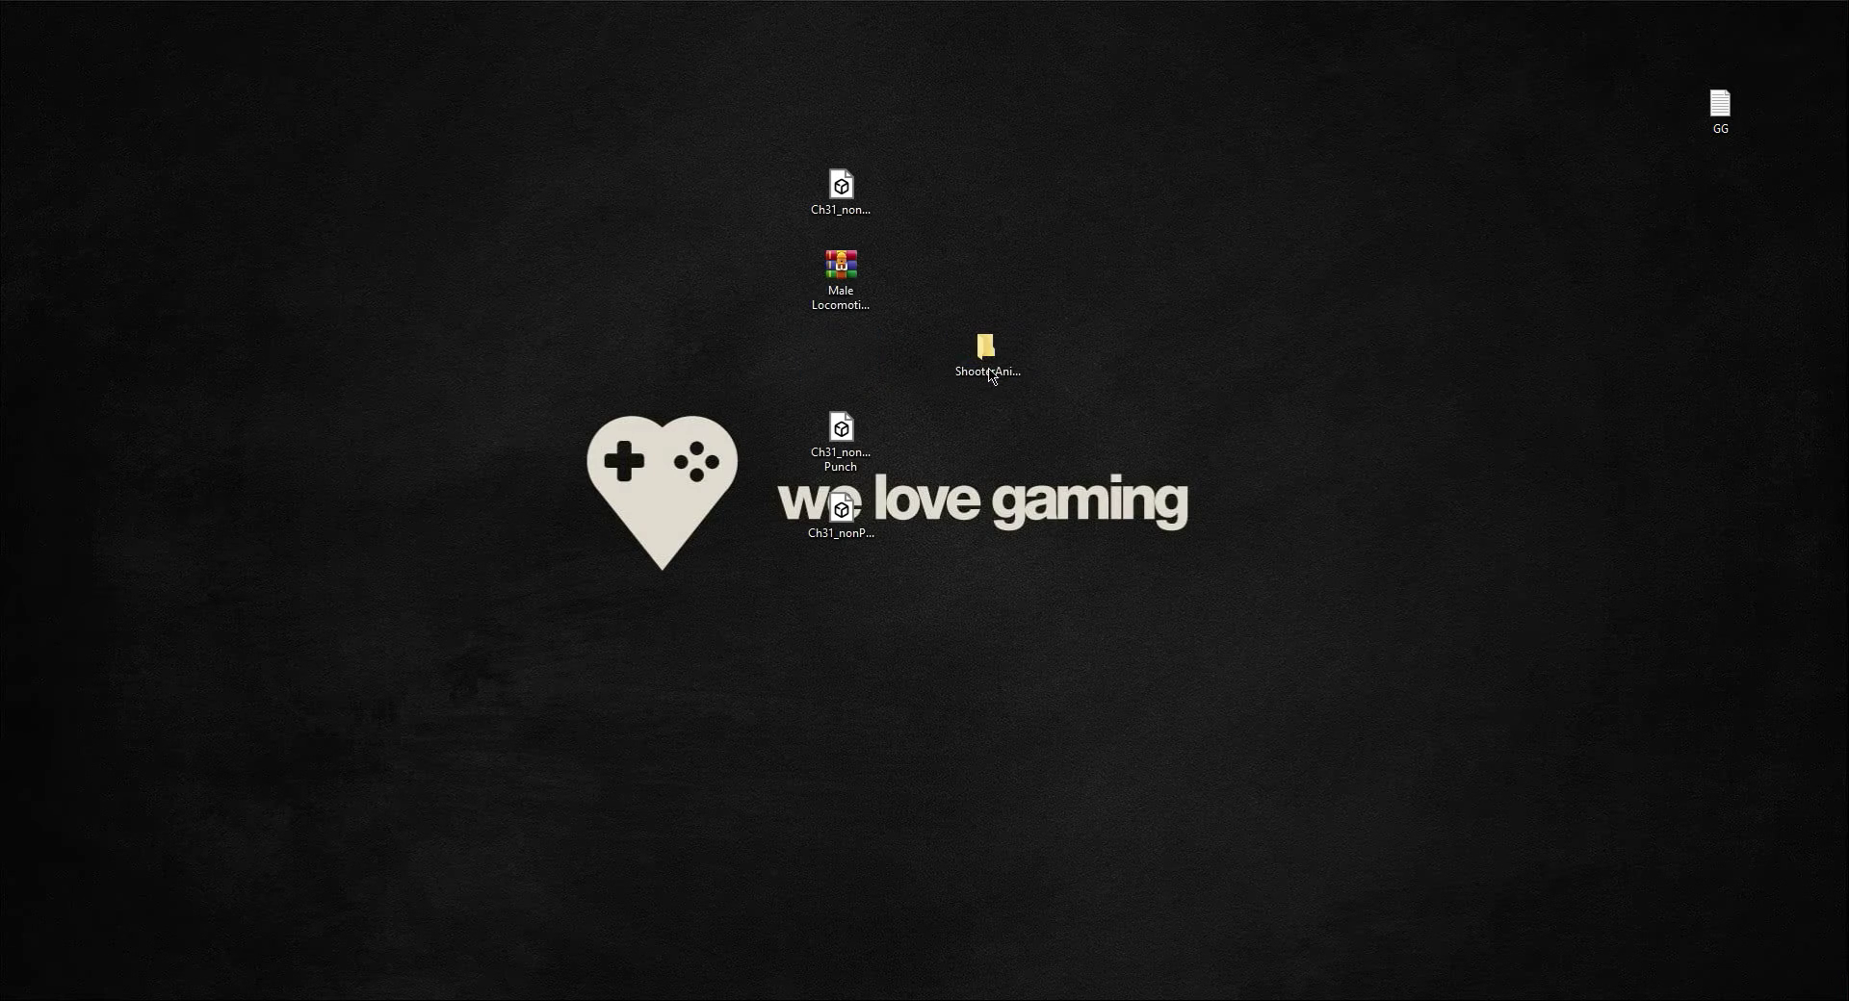
- Create a second desktop folder named MaleANimation and move the Male Locomotion Pack archive into it
{"action": "right_click", "coordinate": [1160, 319]}
{"action": "mouse_move", "coordinate": [1238, 479]}
{"action": "left_click", "coordinate": [1404, 478]}
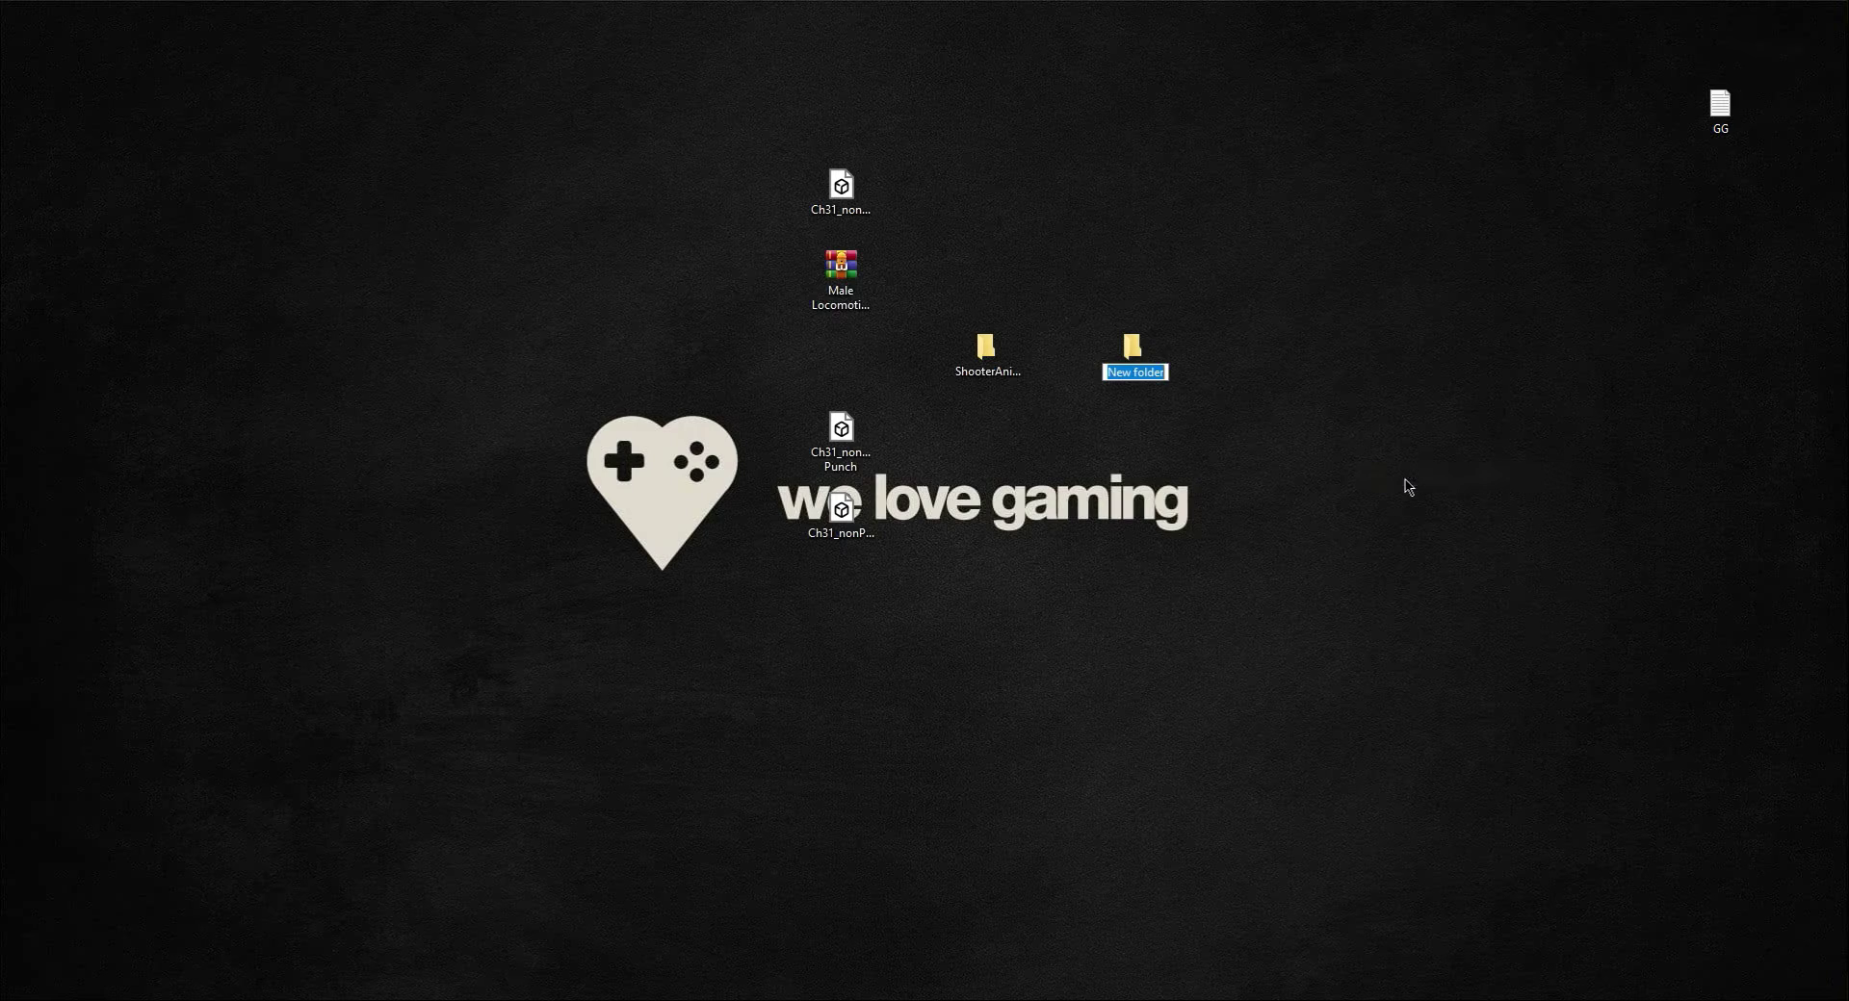
{"action": "type", "text": "MaleANimation"}
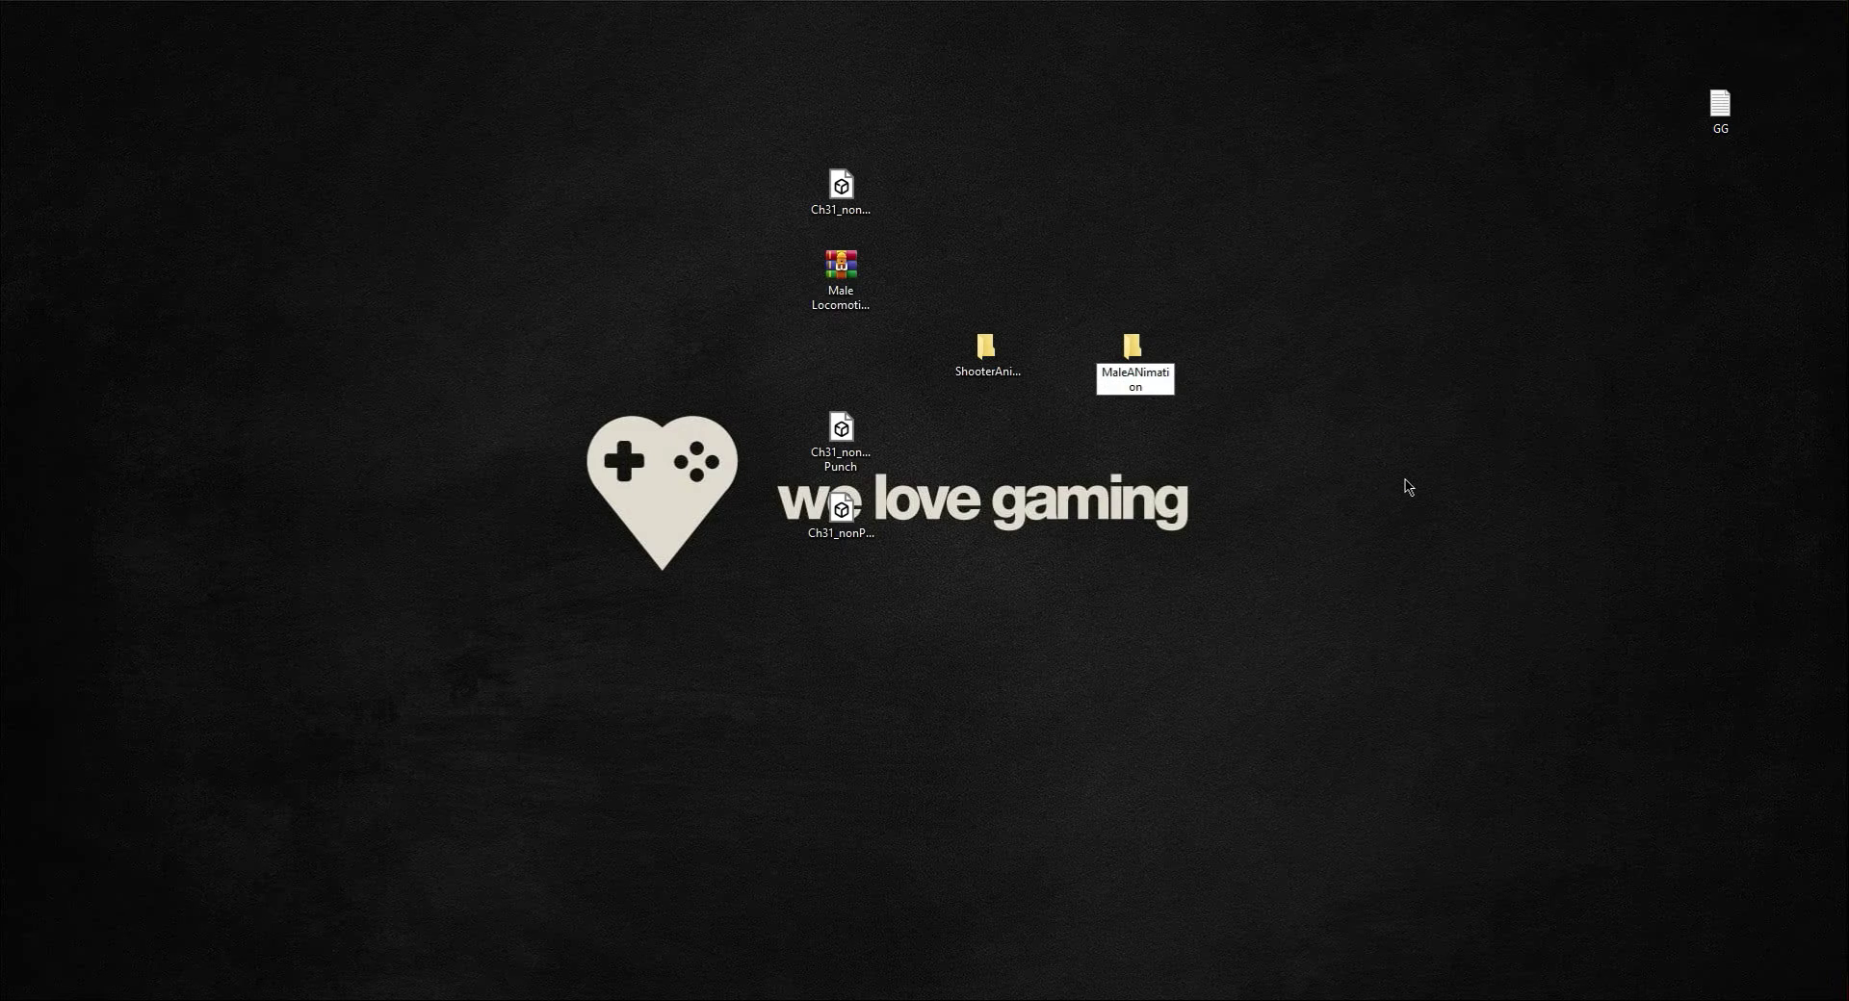
{"action": "key", "text": "Return"}
{"action": "left_click_drag", "start_coordinate": [803, 295], "coordinate": [1132, 361]}
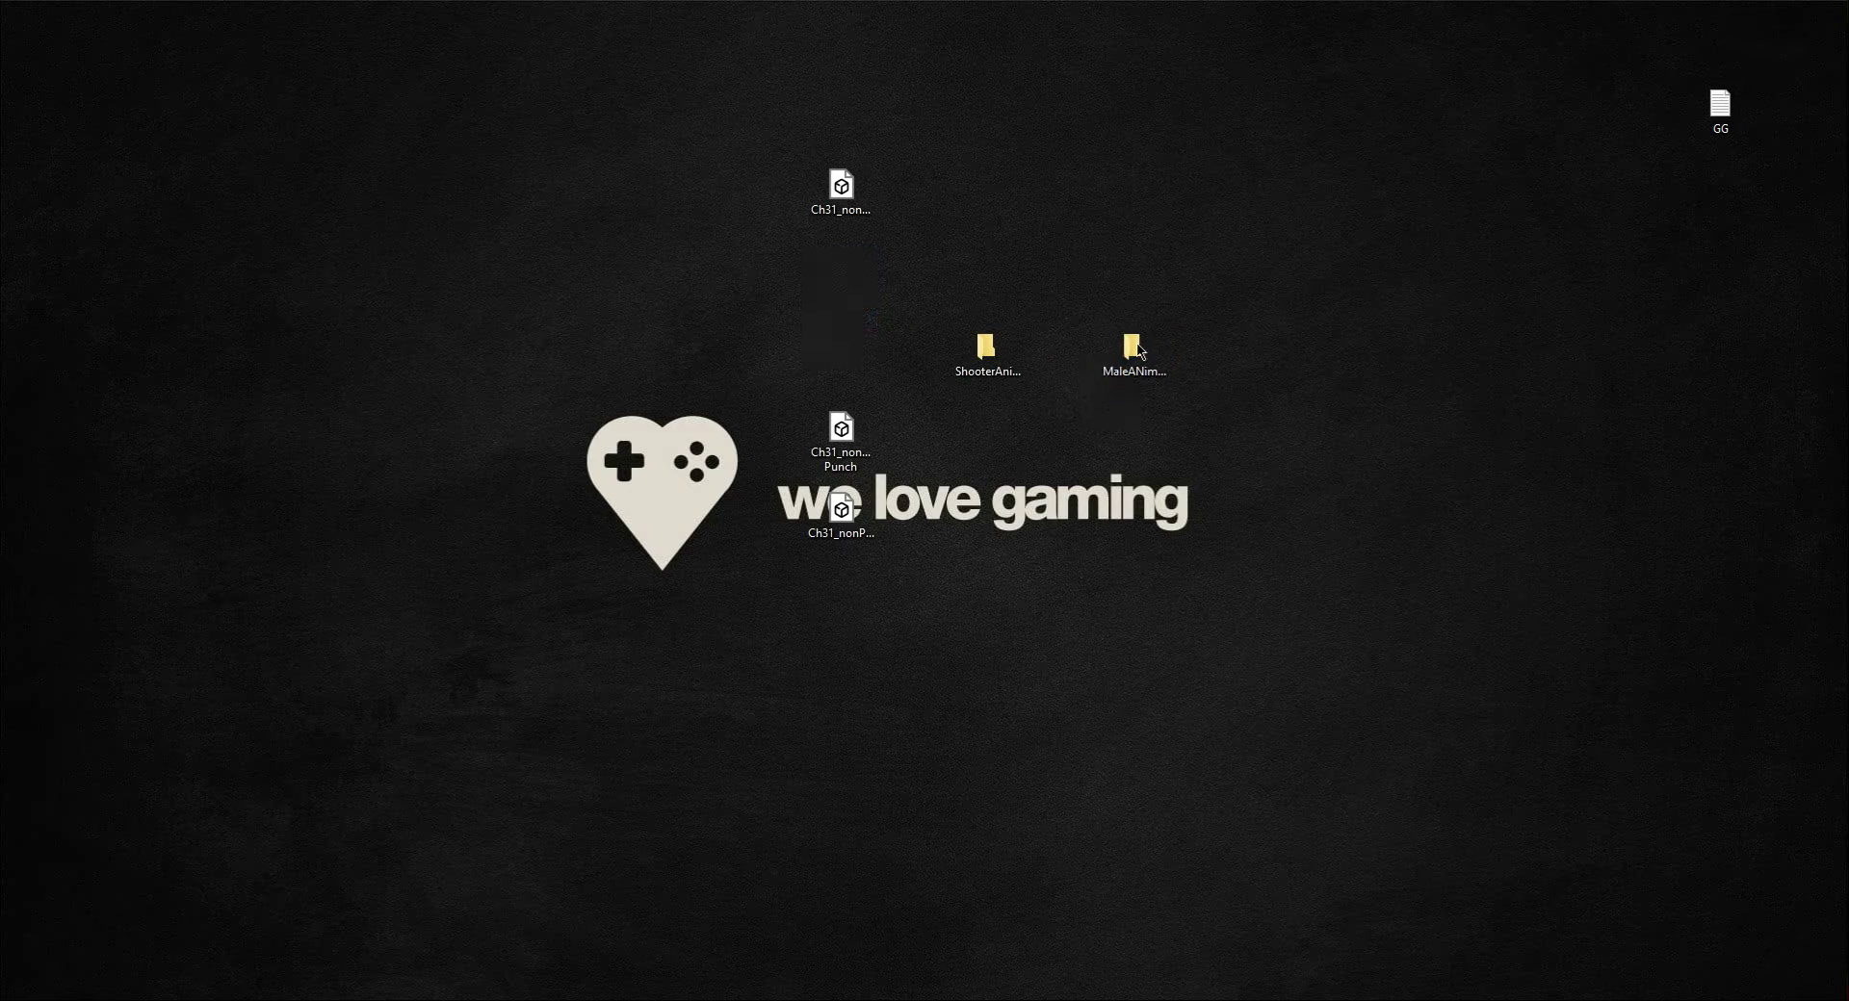
- Extract the Male Locomotion Pack inside the MaleANimation folder, delete its archive and close the folder
{"action": "double_click", "coordinate": [1132, 358]}
{"action": "right_click", "coordinate": [267, 132]}
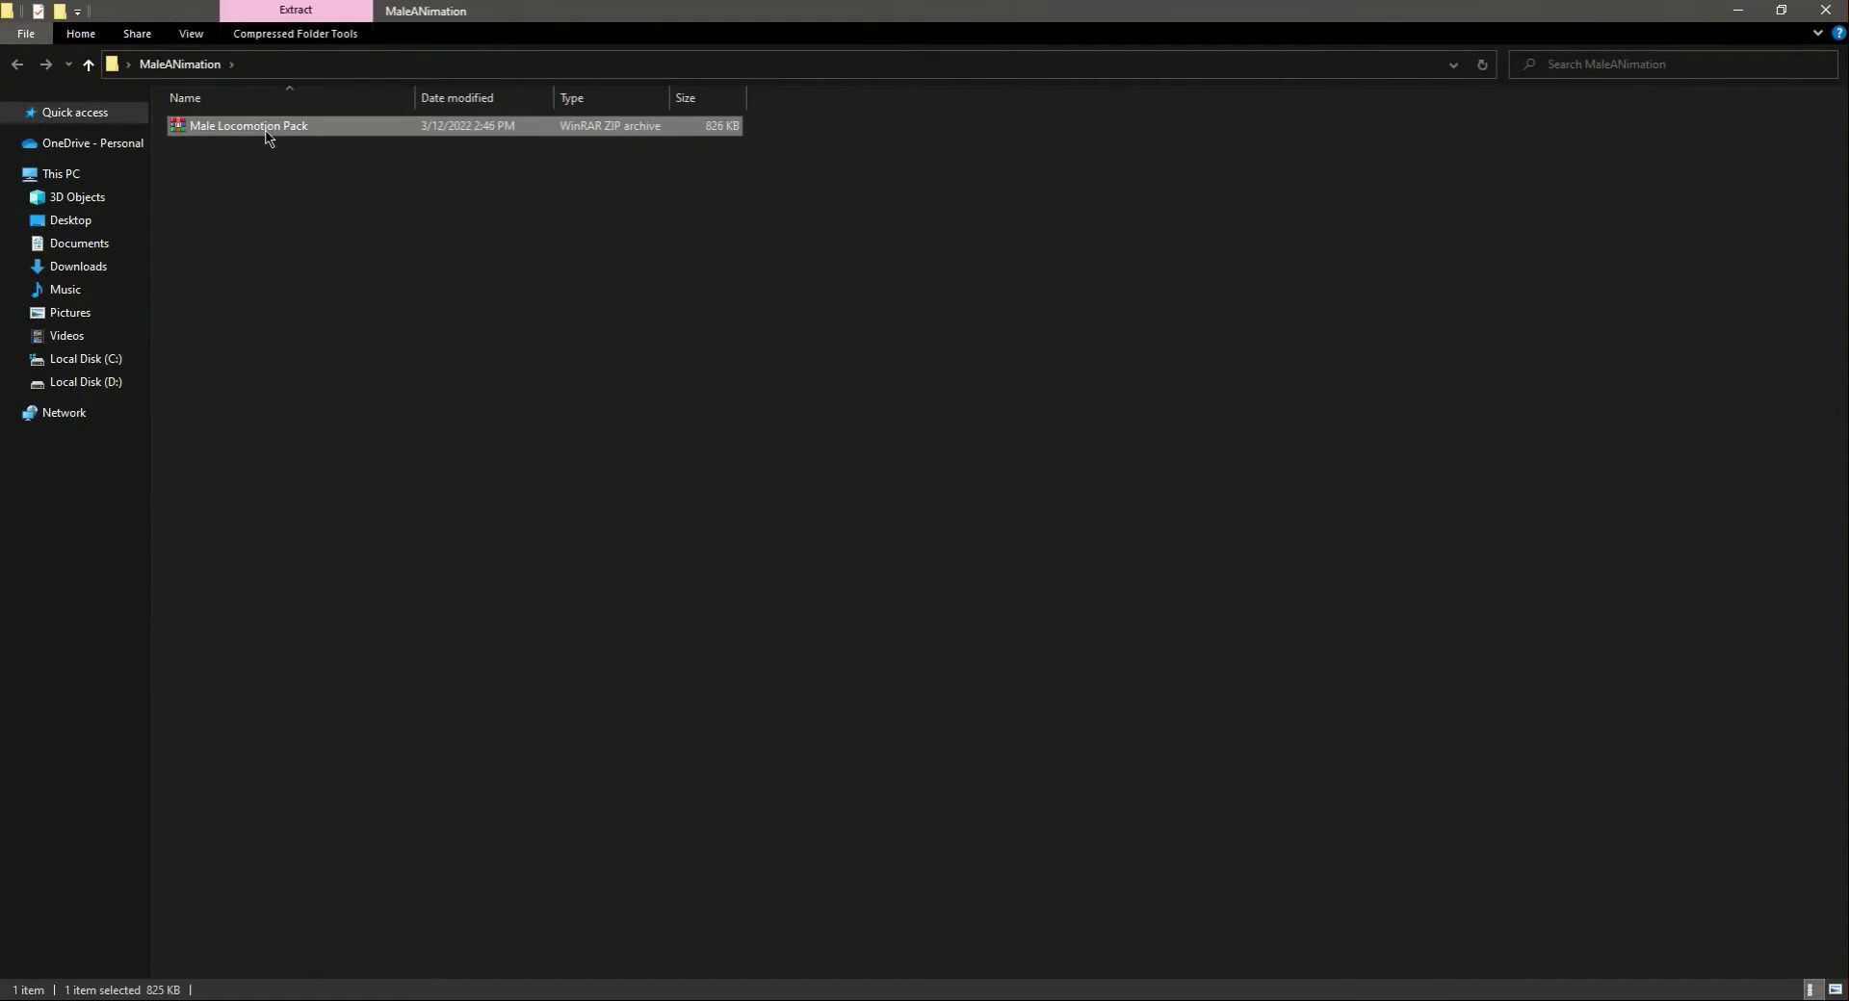
{"action": "left_click", "coordinate": [349, 208]}
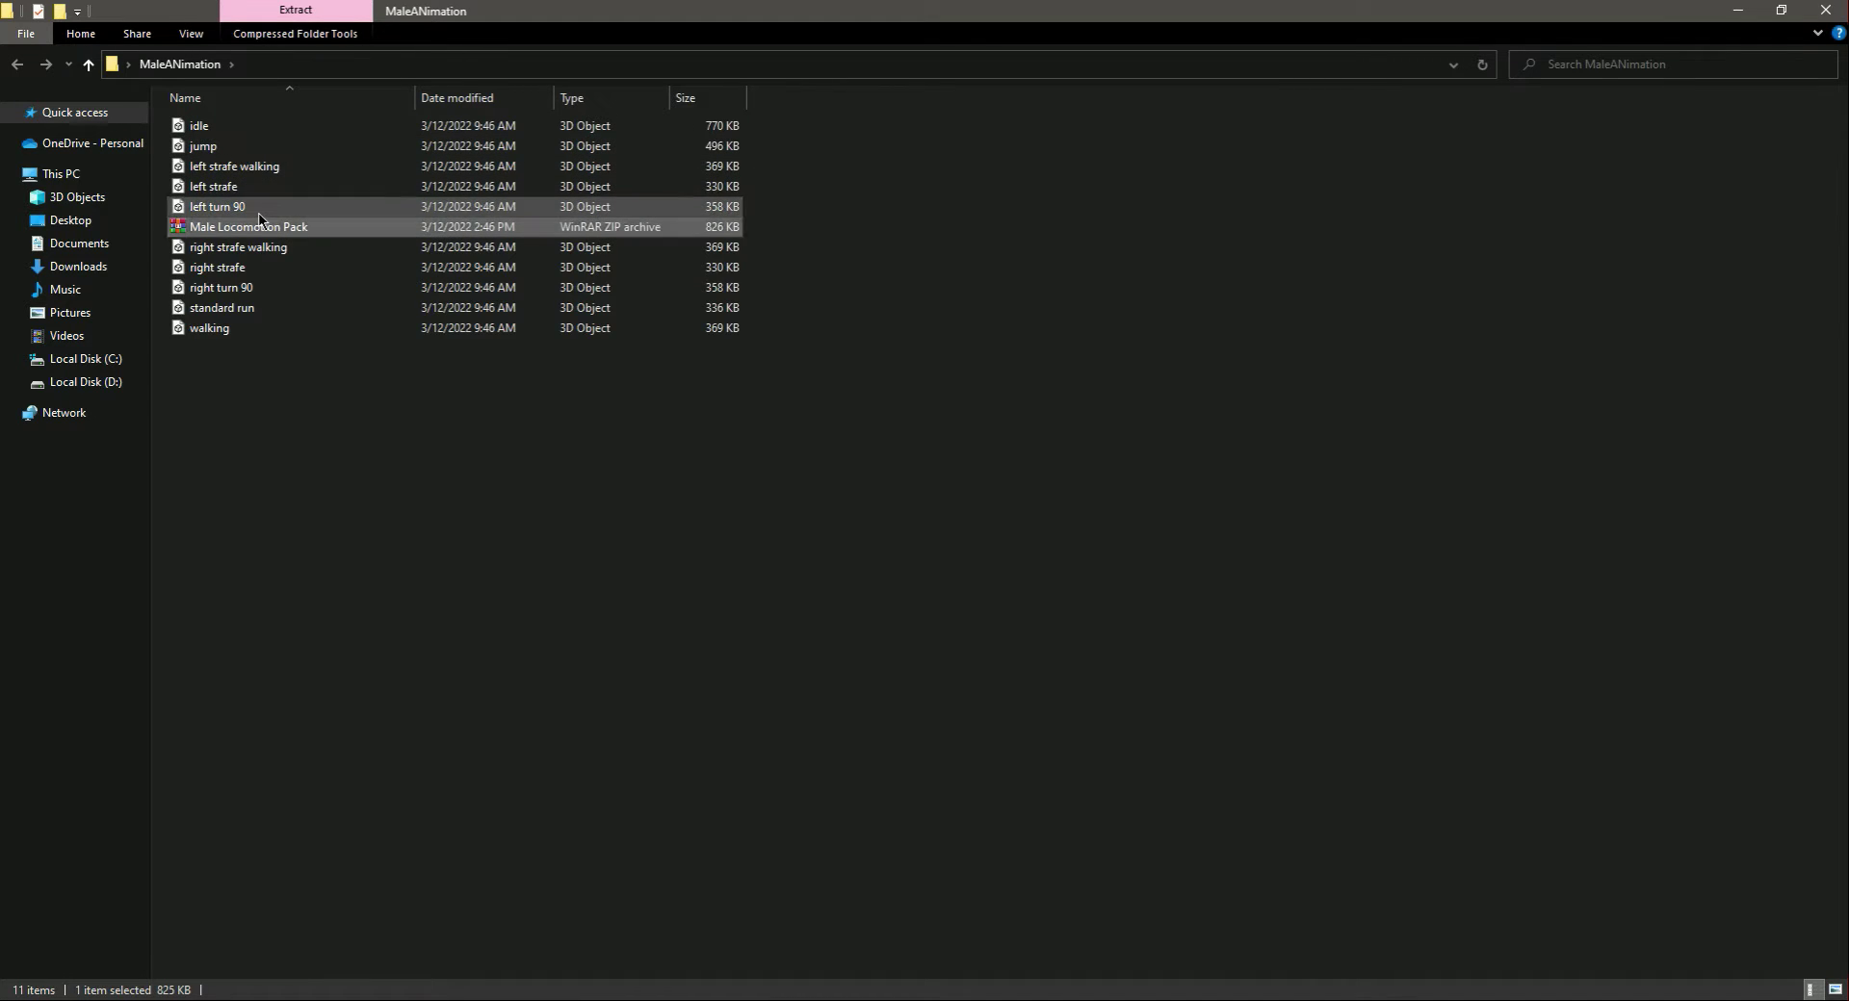
{"action": "key", "text": "Delete"}
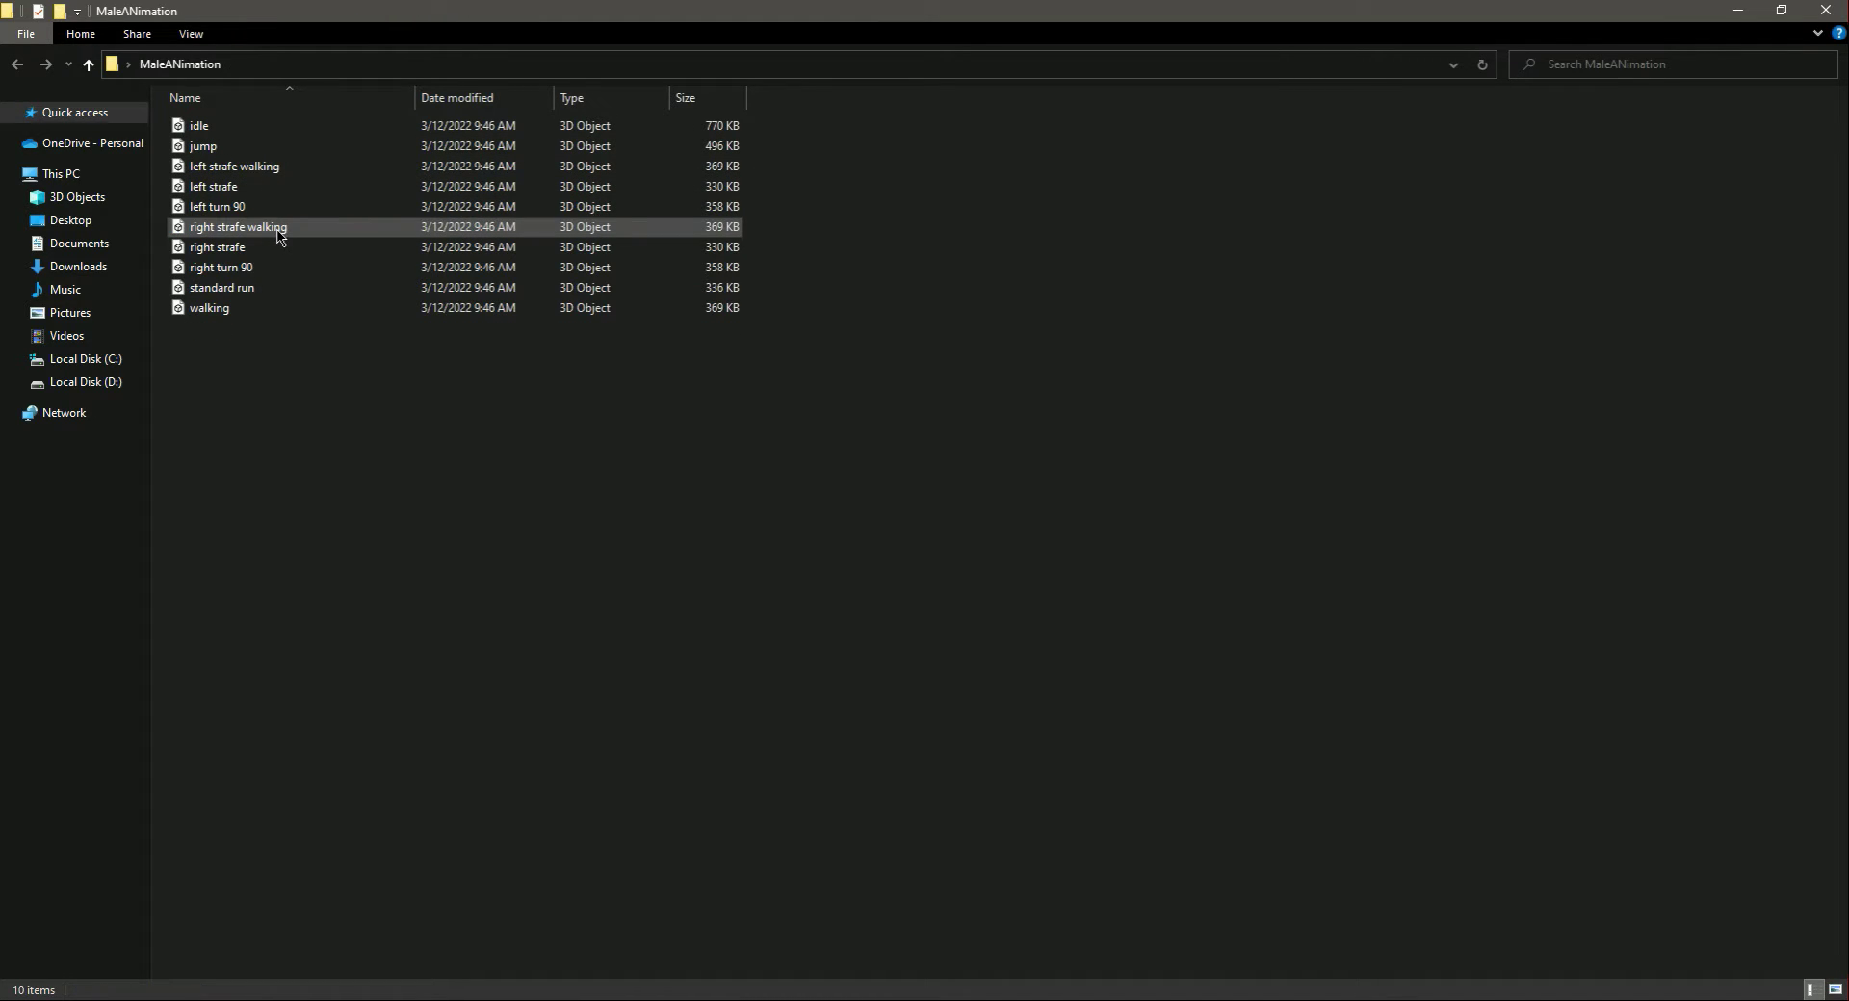
{"action": "left_click", "coordinate": [1826, 9]}
- Extract the Shooter Pack archive inside the ShooterAnimation folder and delete the archive
{"action": "double_click", "coordinate": [987, 348]}
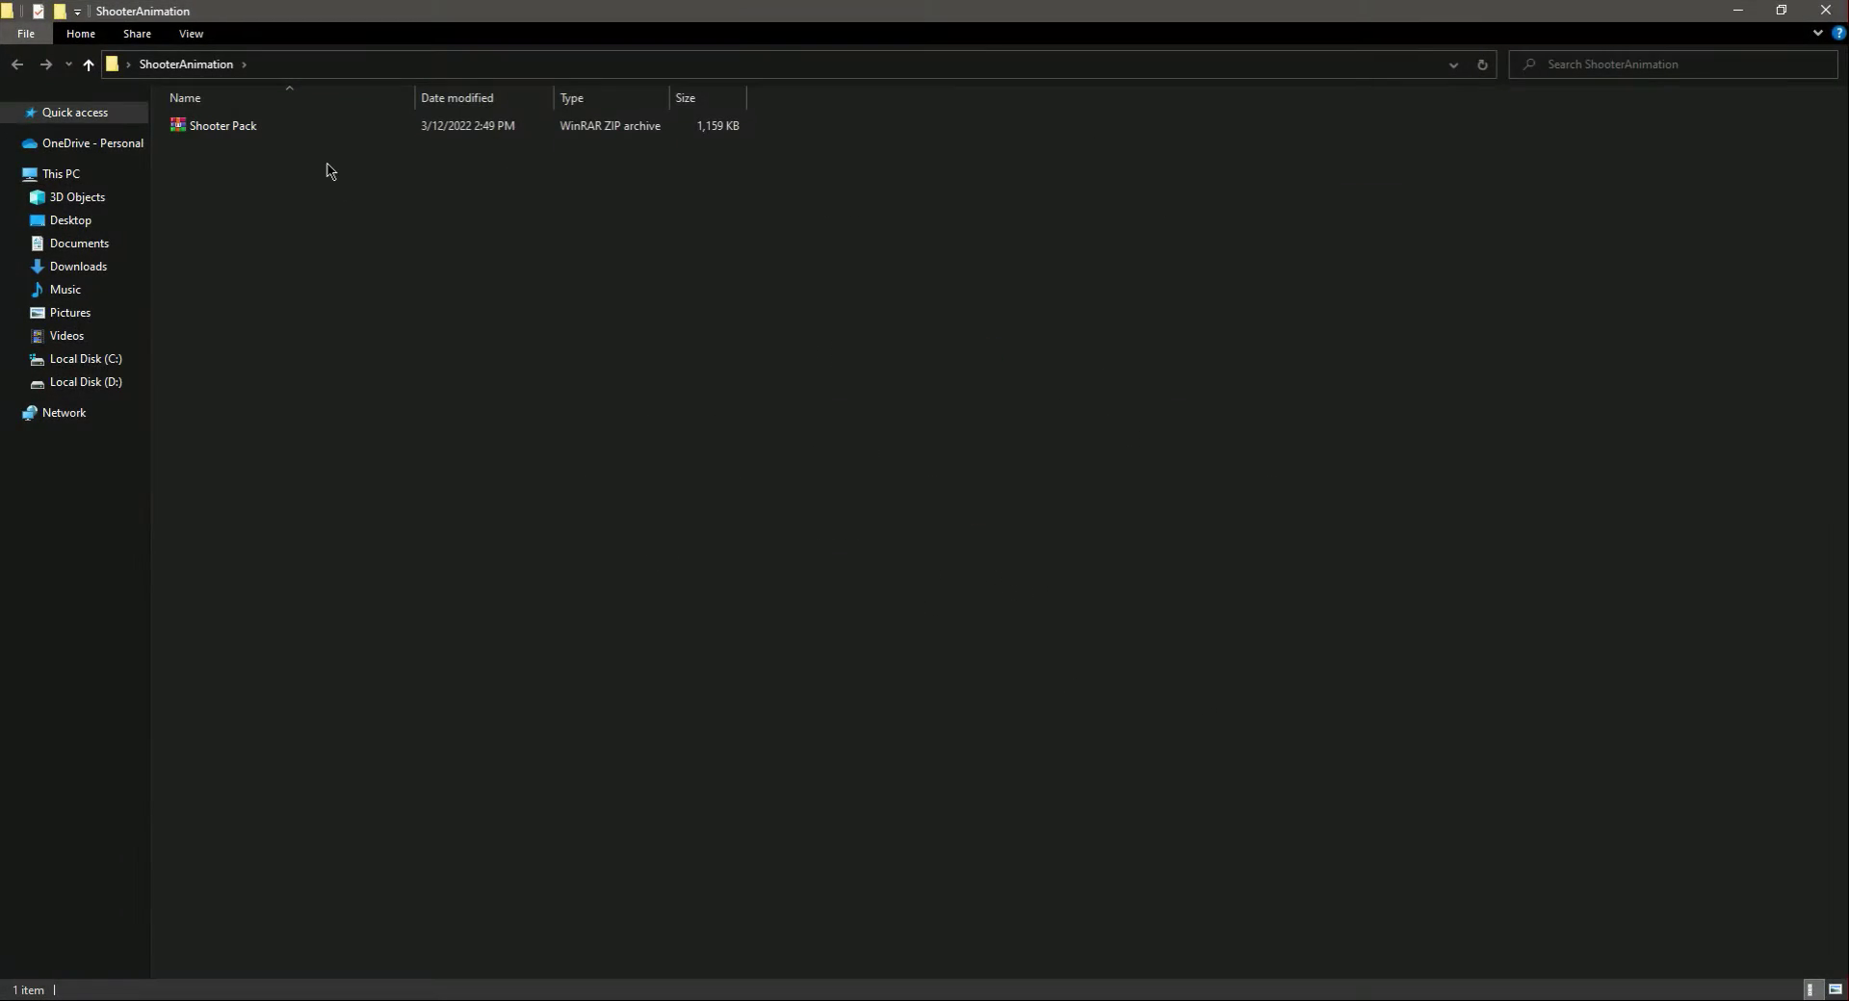
{"action": "right_click", "coordinate": [287, 136]}
{"action": "left_click", "coordinate": [367, 217]}
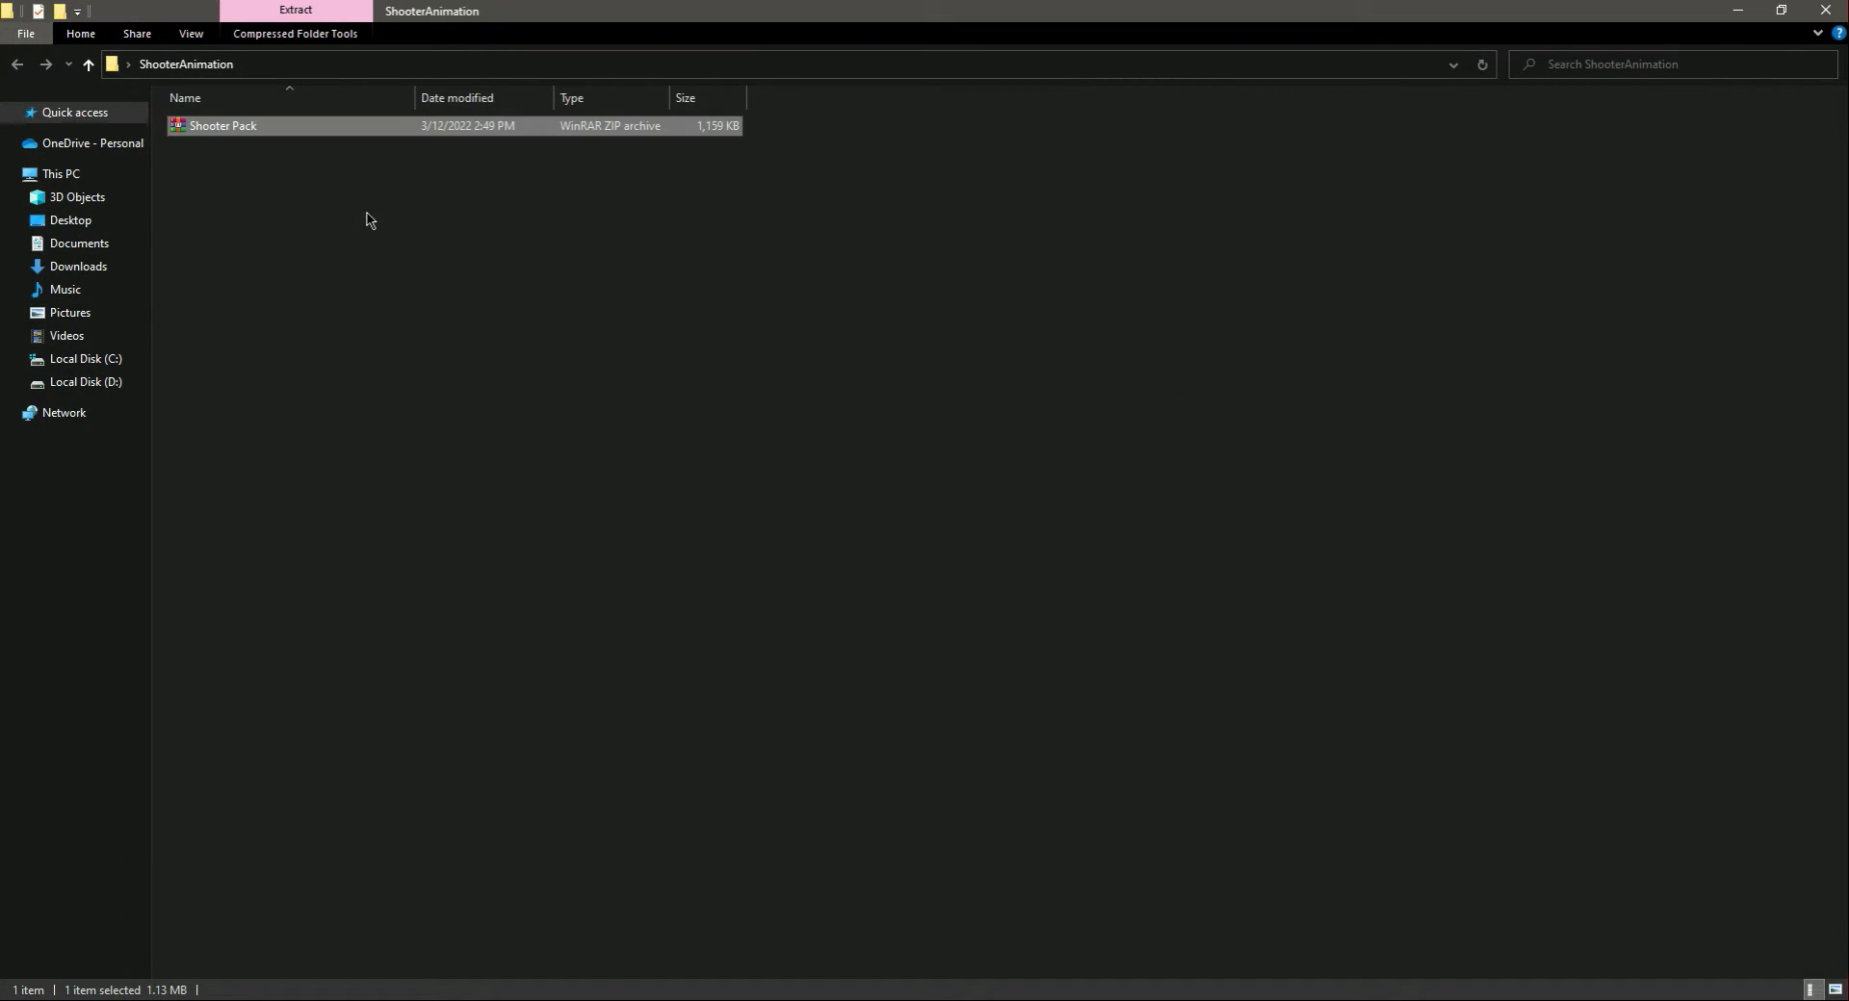
{"action": "left_click", "coordinate": [232, 247]}
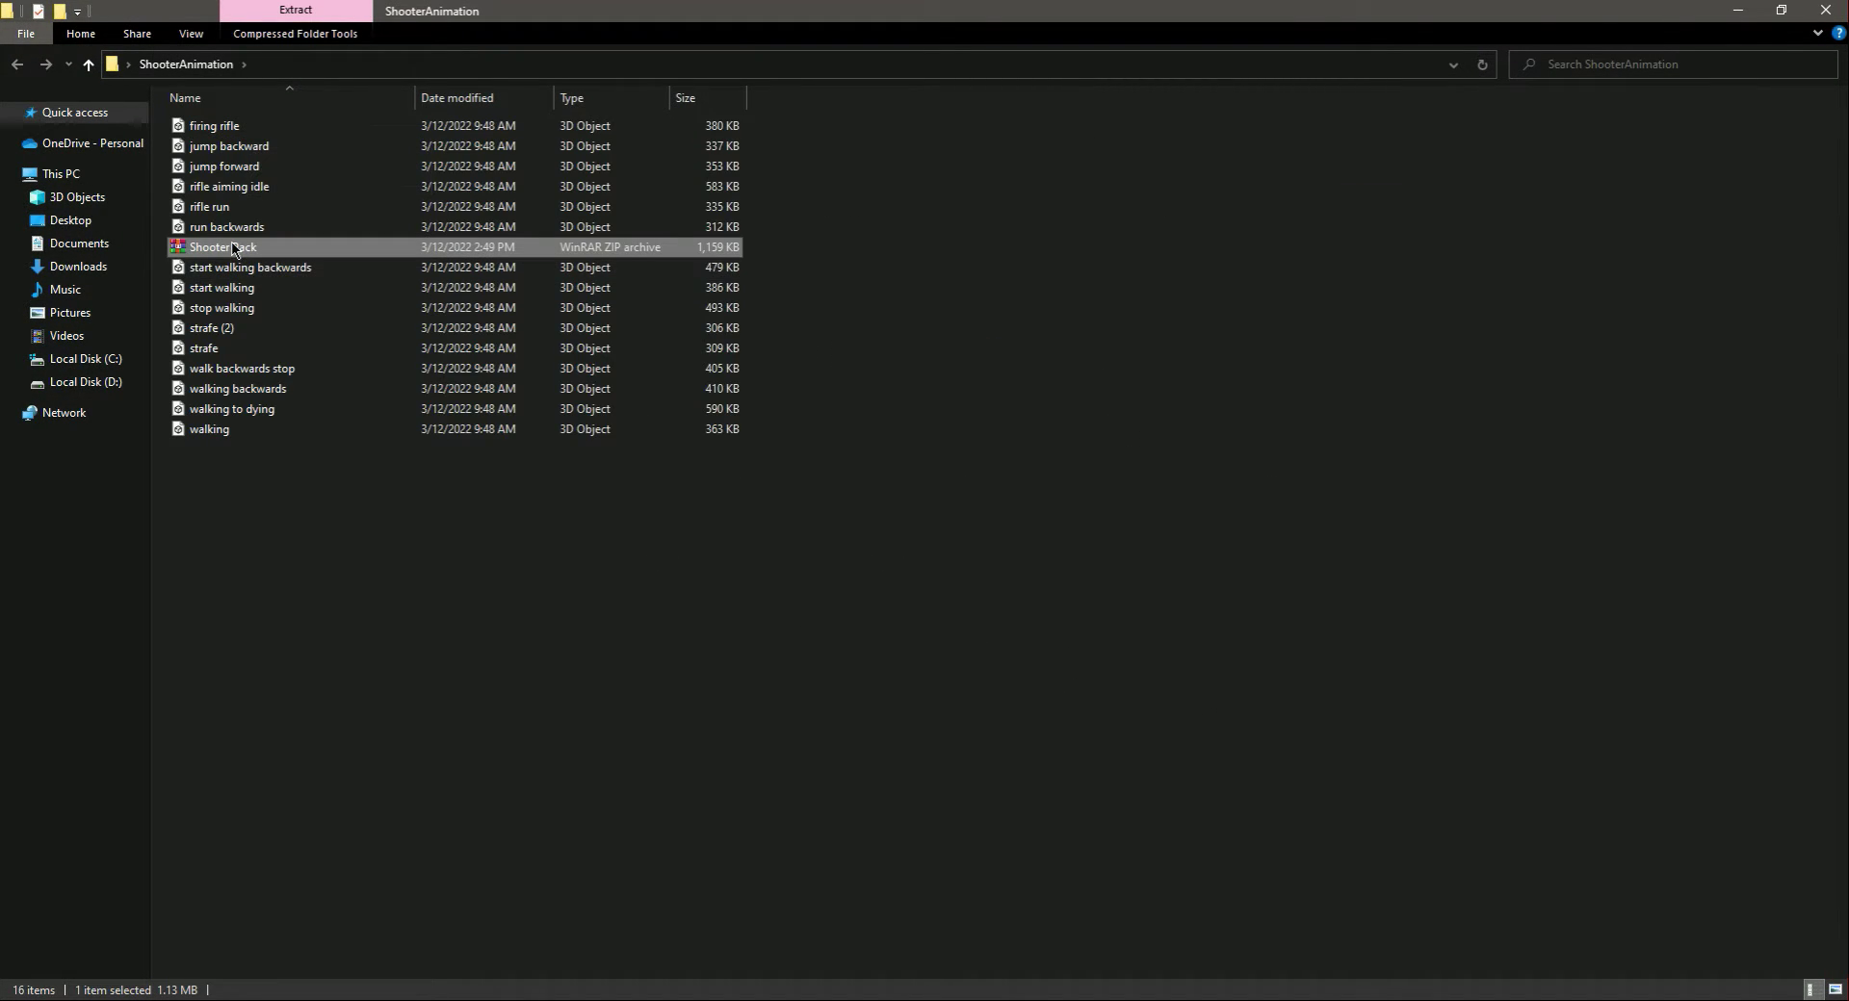
{"action": "key", "text": "Delete"}
{"action": "left_click", "coordinate": [825, 498]}
{"action": "left_click", "coordinate": [1737, 10]}
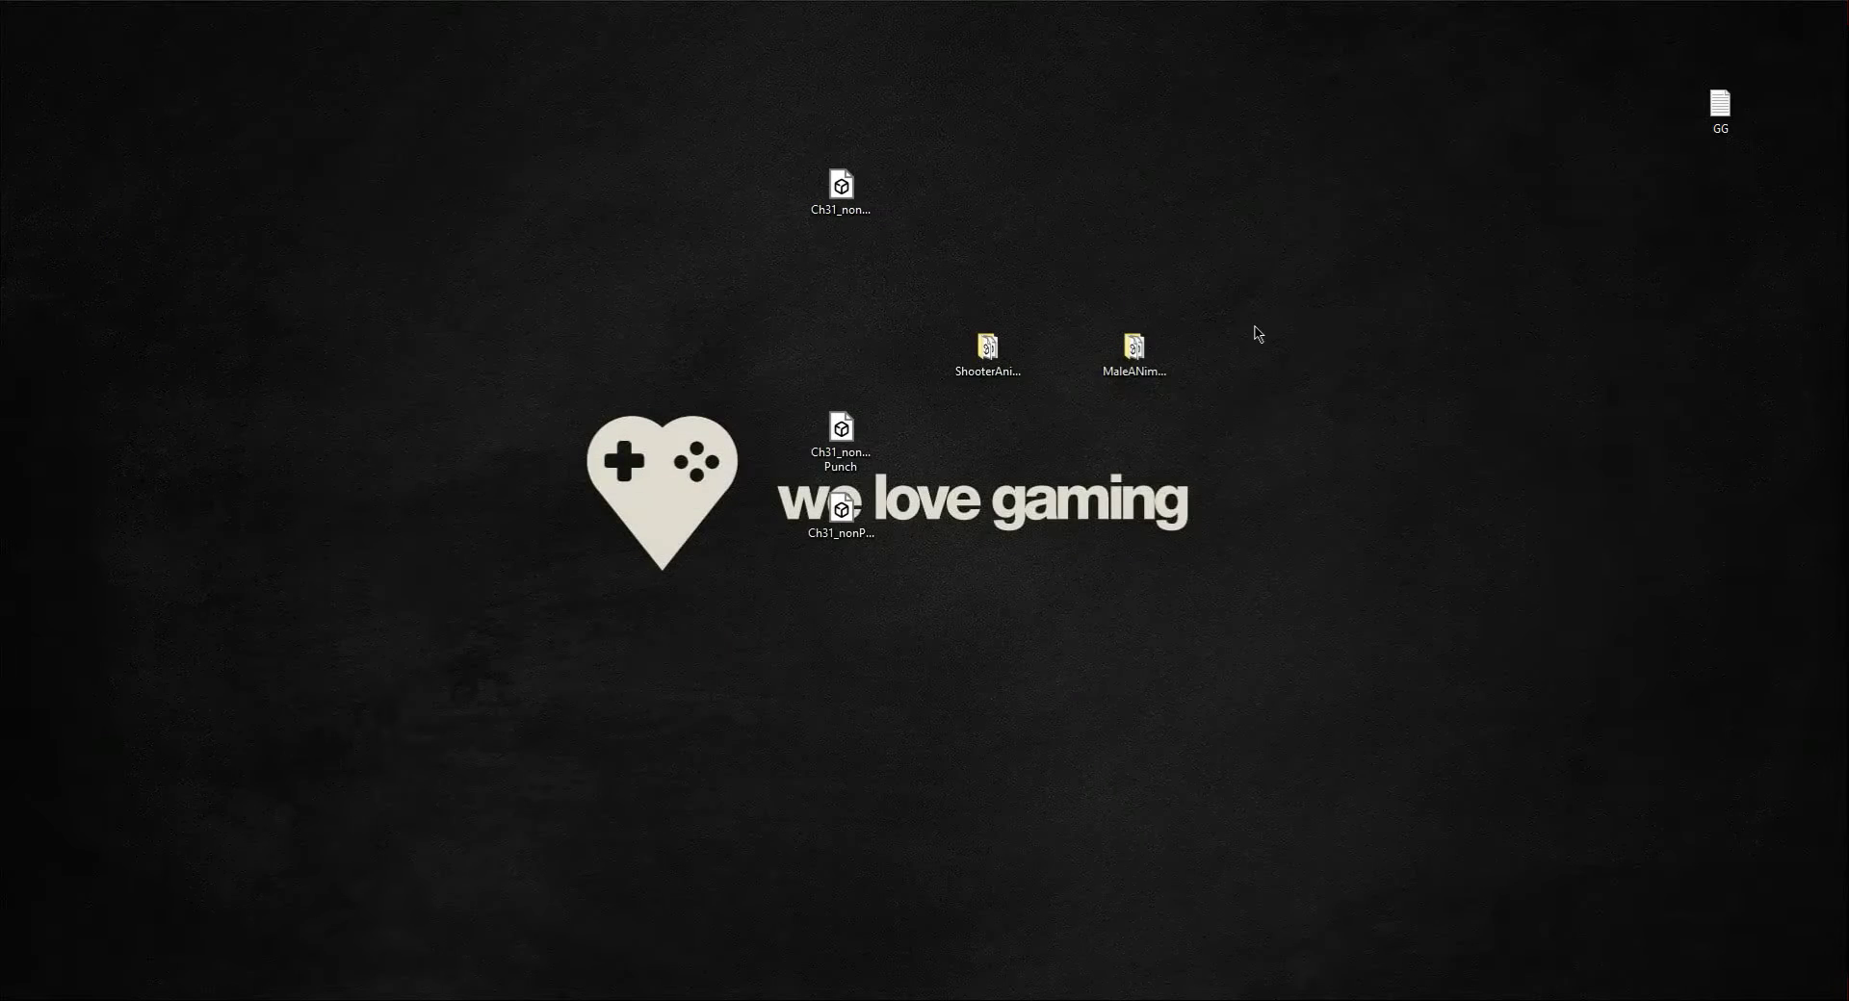
- Move the ShooterAnimation and MaleANimation folders on the desktop so they sit directly below the Ch31_nonPBR character file
{"action": "left_click_drag", "start_coordinate": [1298, 256], "coordinate": [840, 290]}
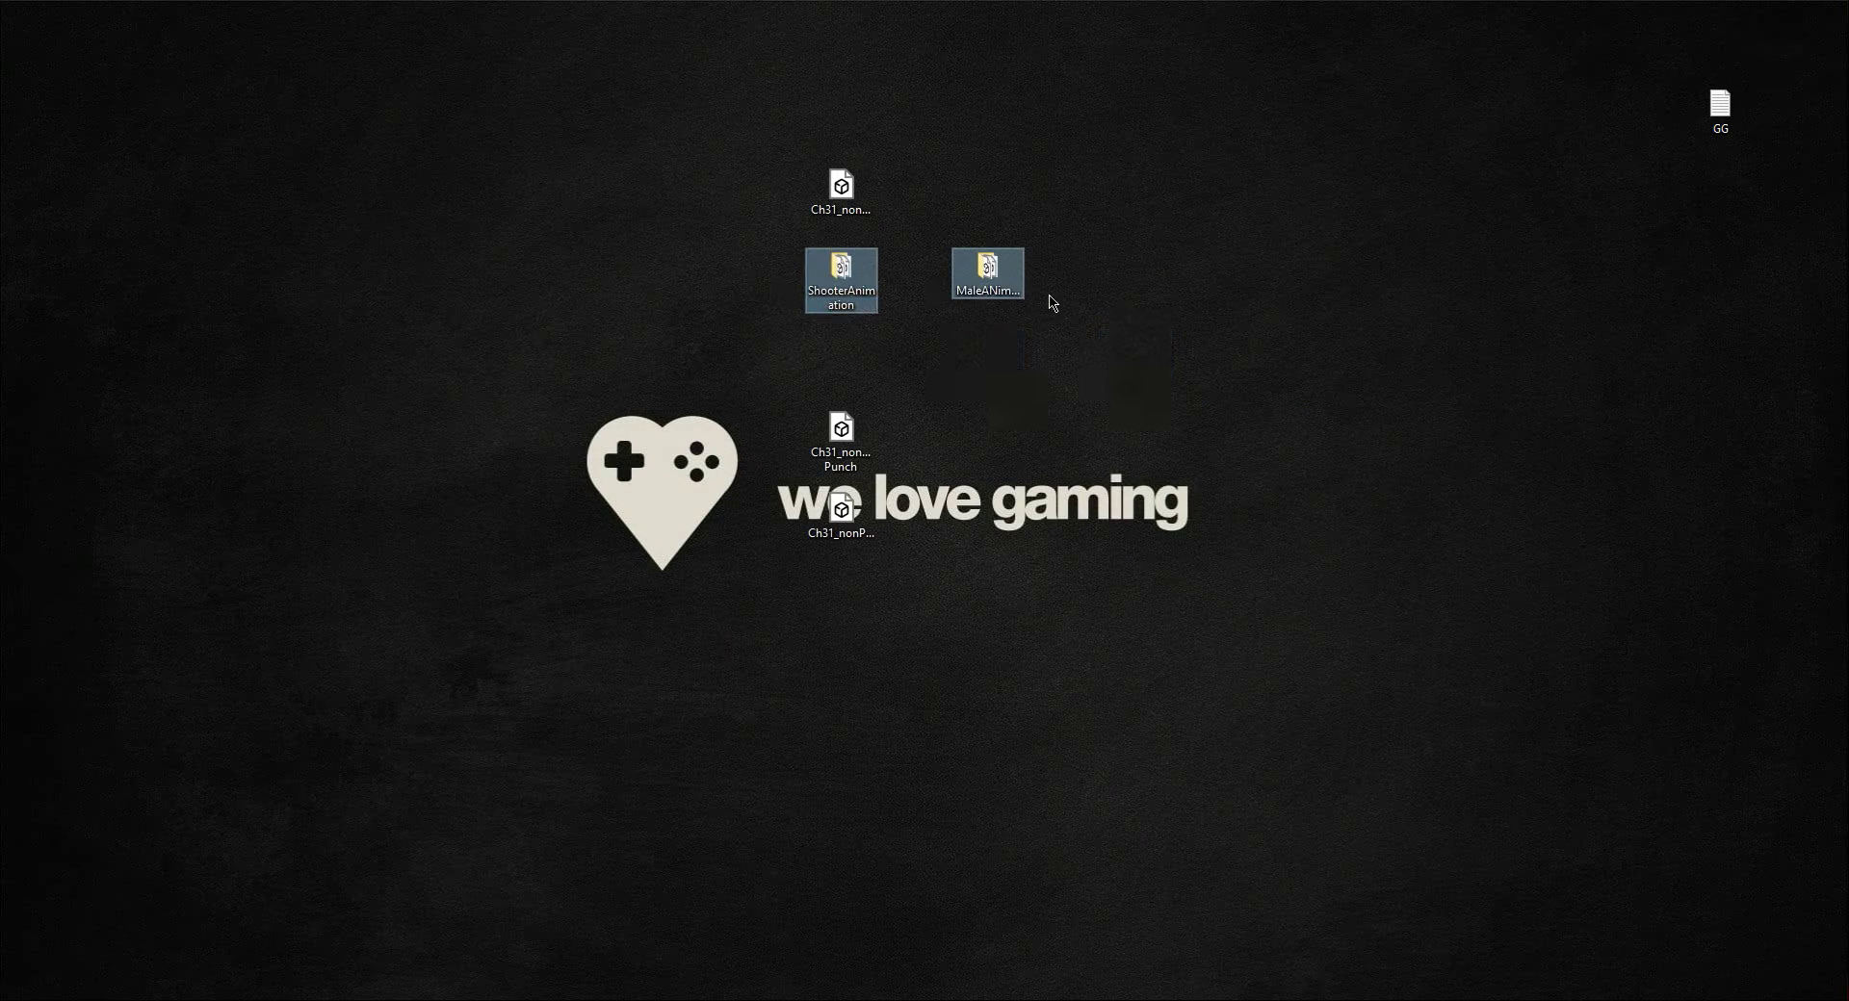
{"action": "left_click", "coordinate": [905, 227]}
{"action": "left_click", "coordinate": [853, 187]}
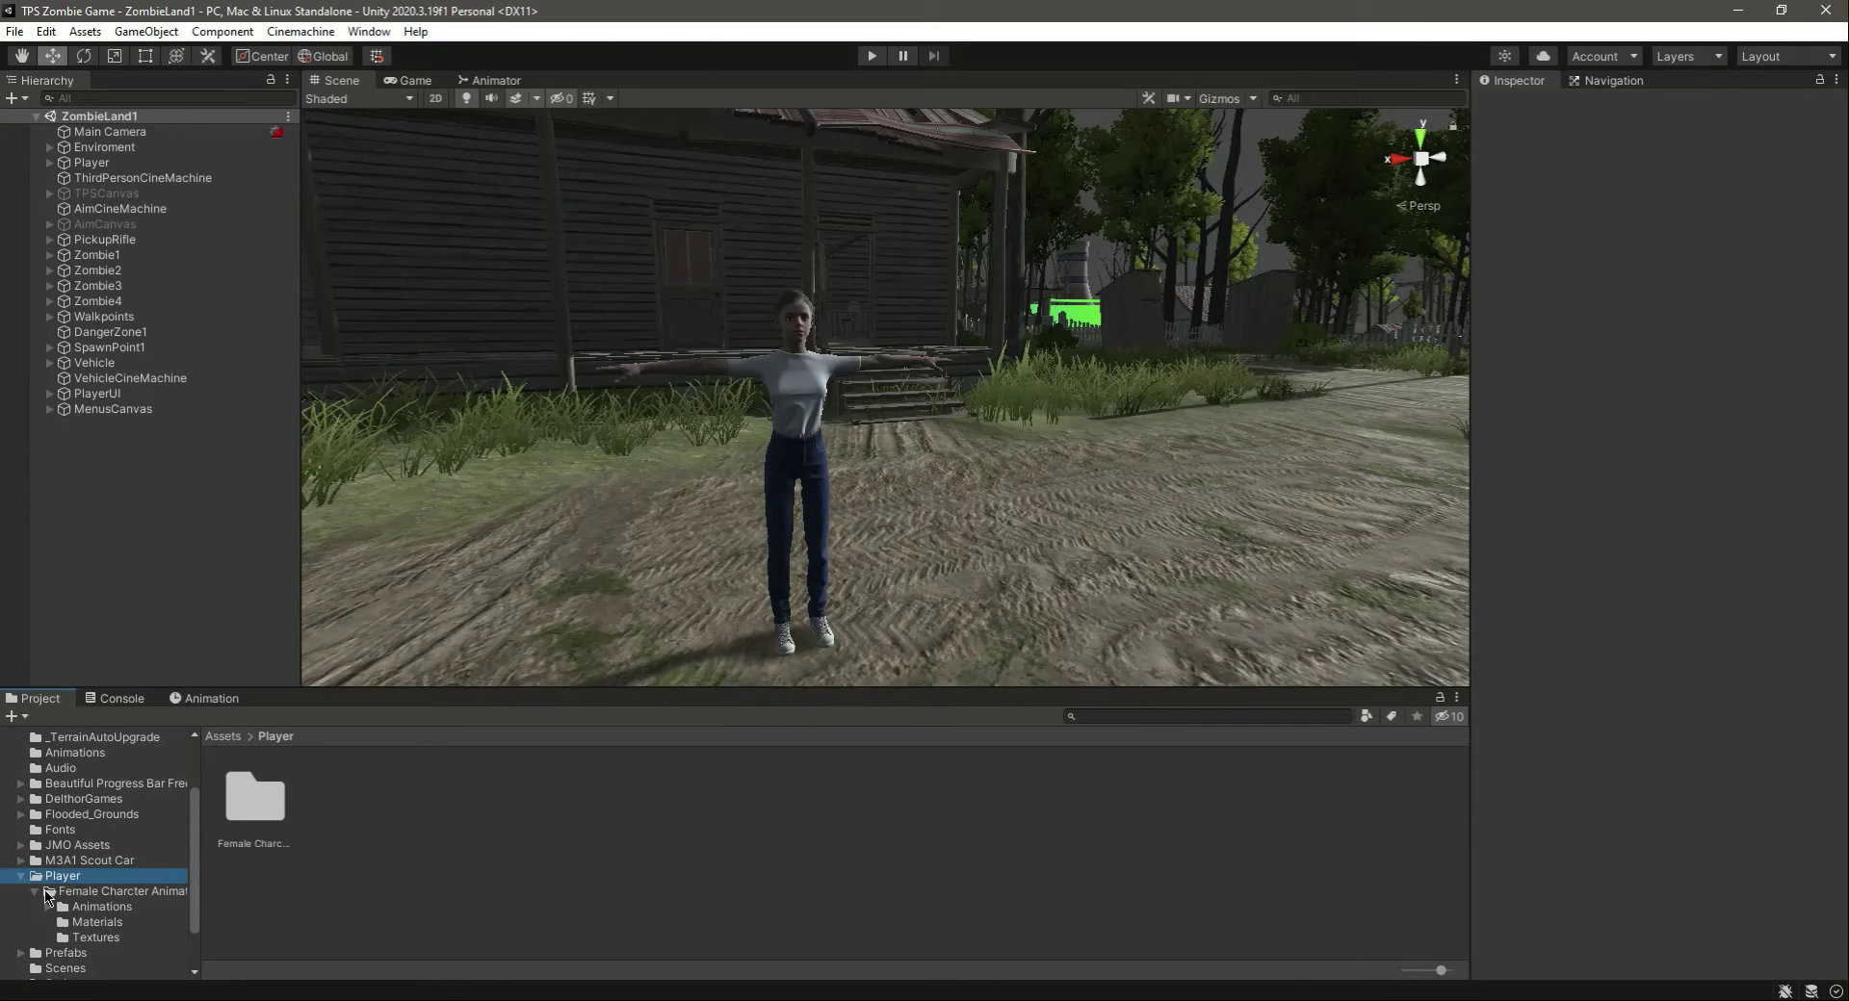
- Switch to Unity and create a folder named Male1Character inside Assets/Player
{"action": "left_click", "coordinate": [37, 892]}
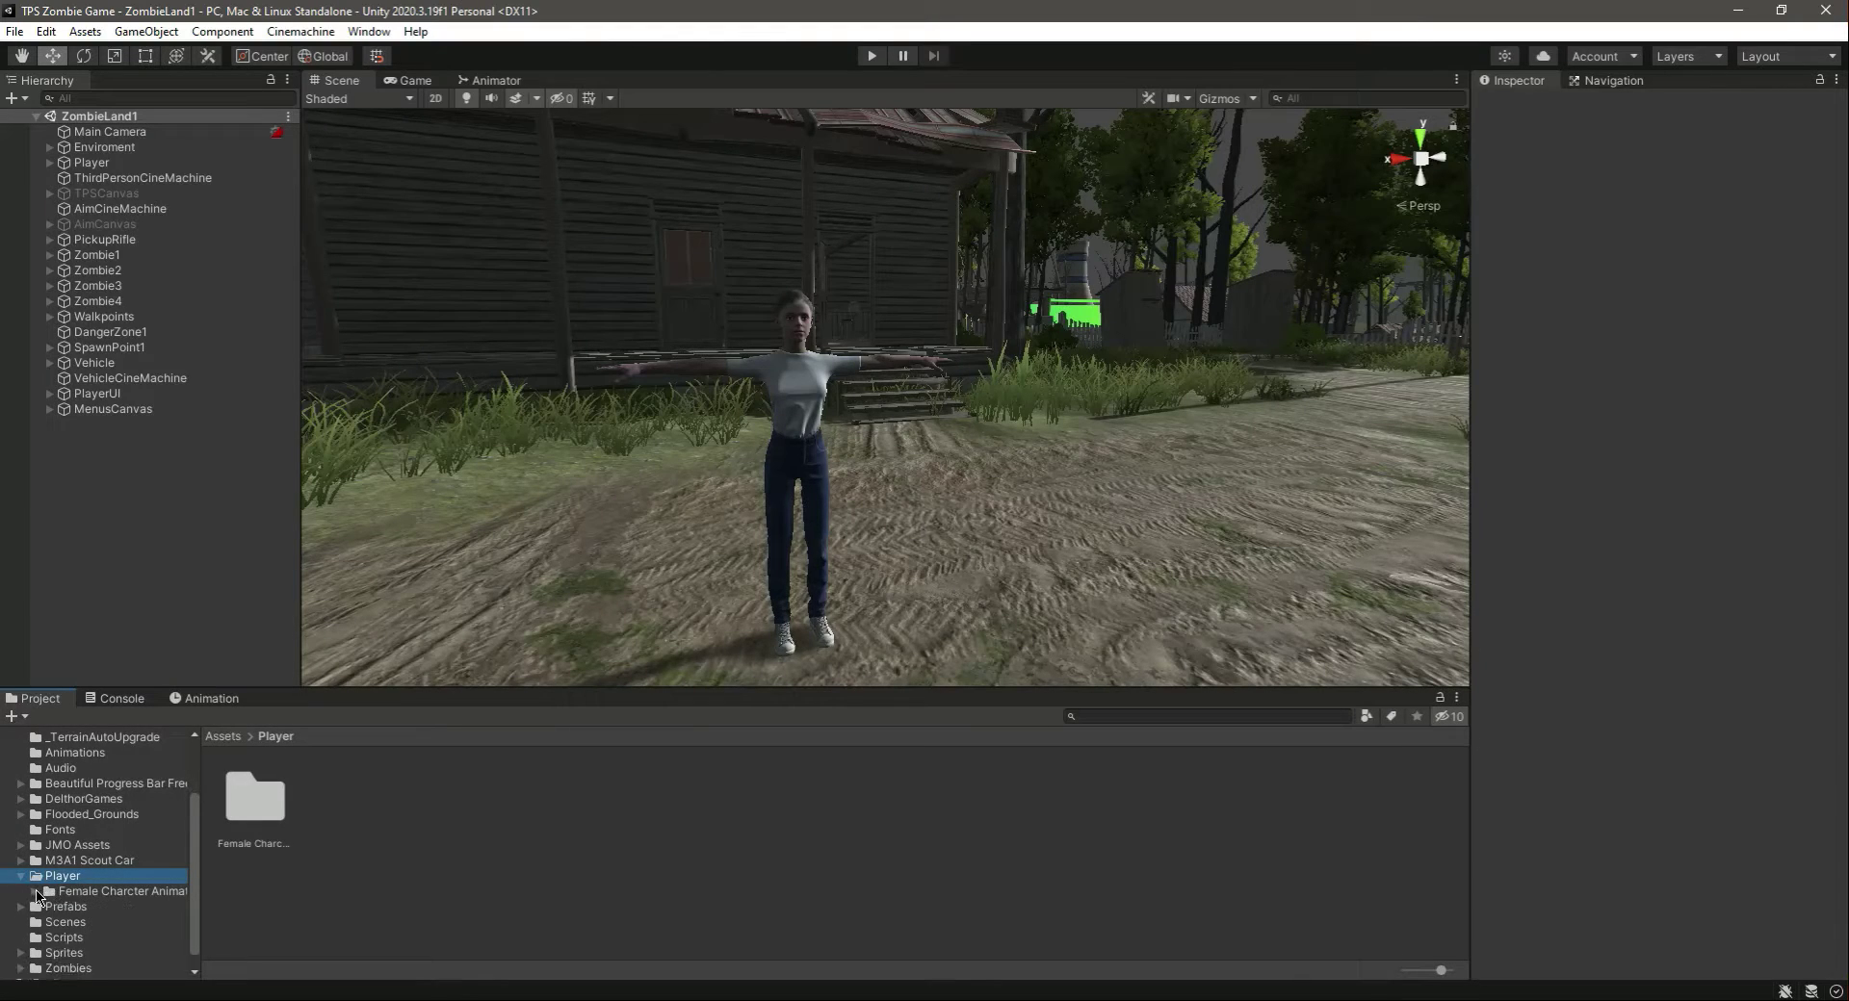
{"action": "right_click", "coordinate": [454, 857]}
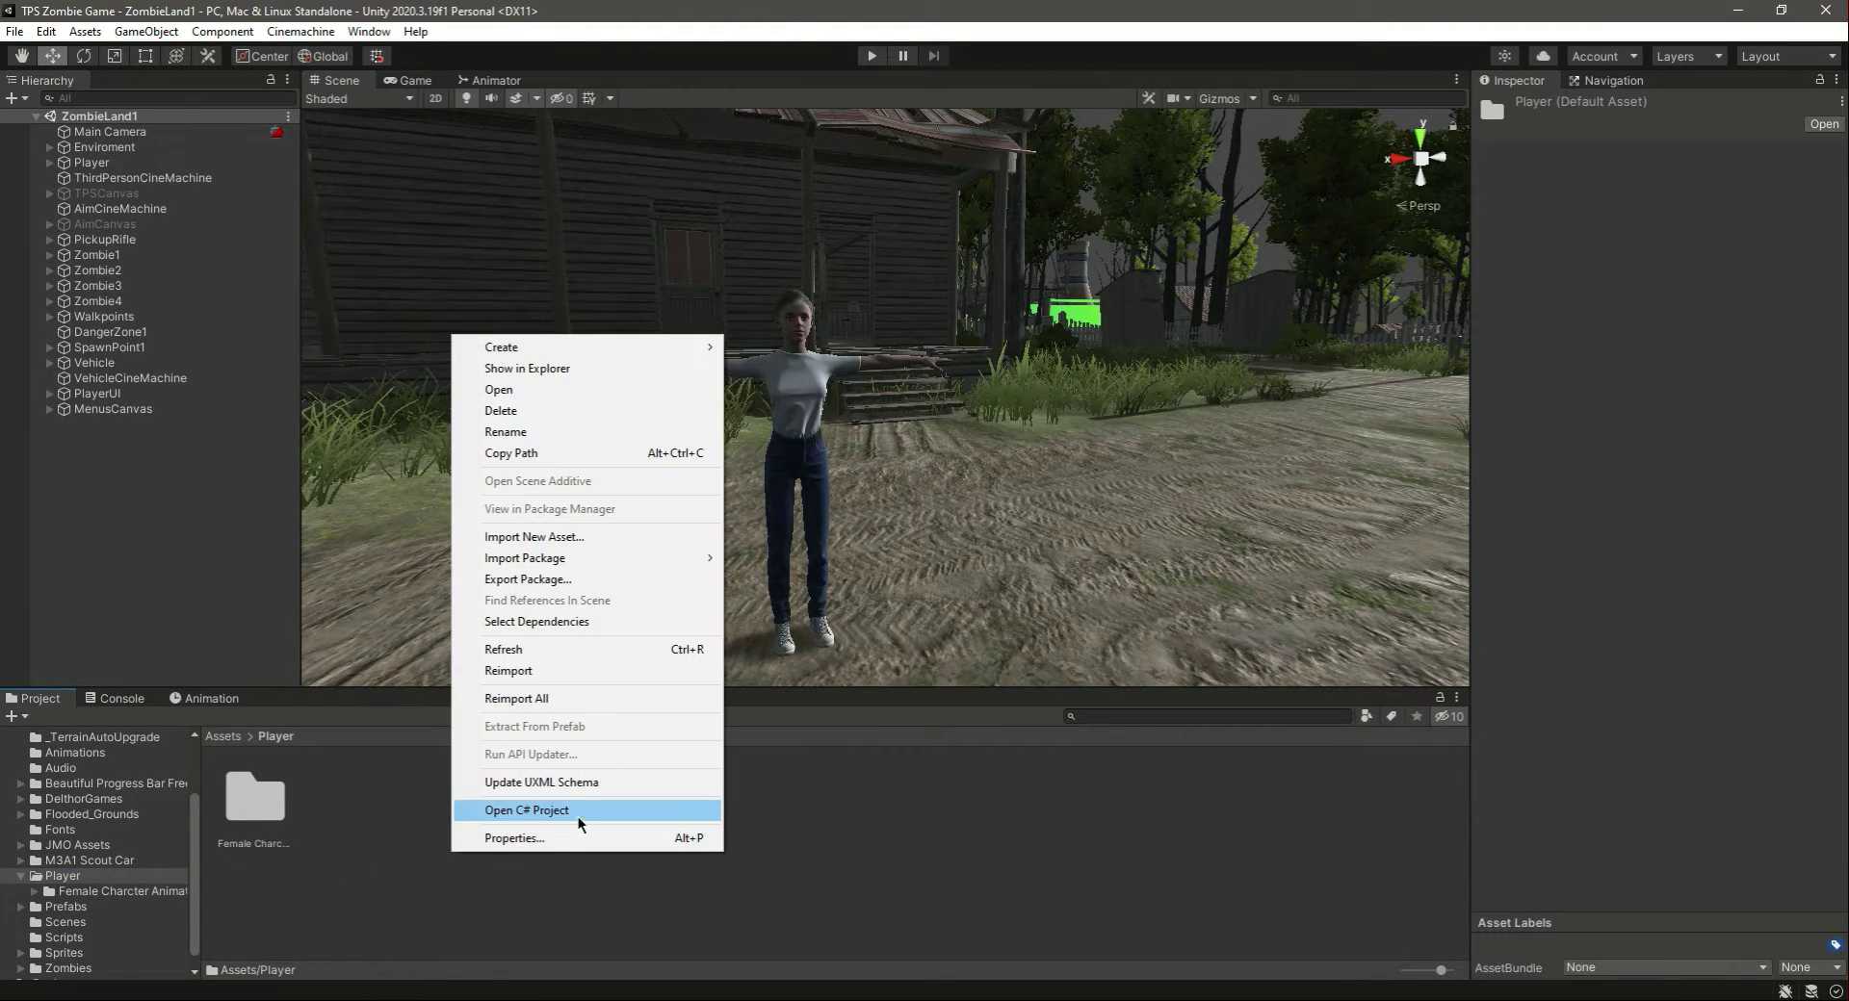
{"action": "mouse_move", "coordinate": [718, 361]}
{"action": "left_click", "coordinate": [768, 217]}
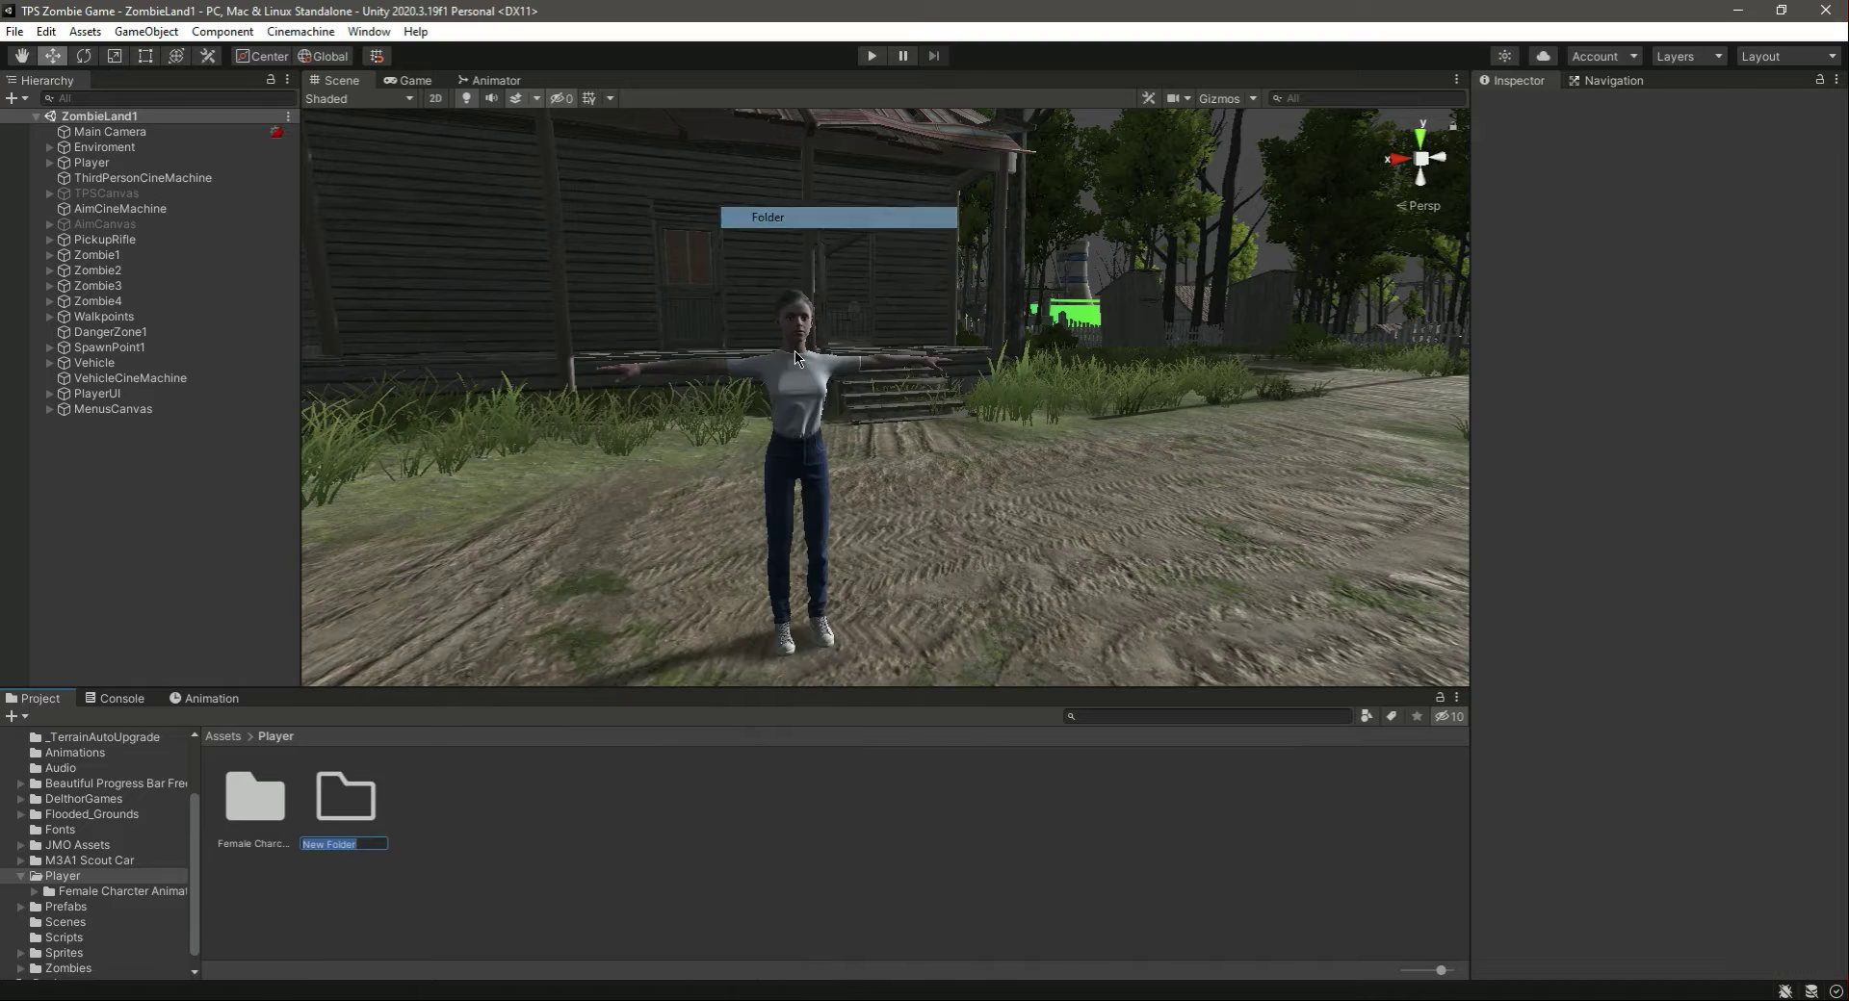
{"action": "type", "text": "Male1Character"}
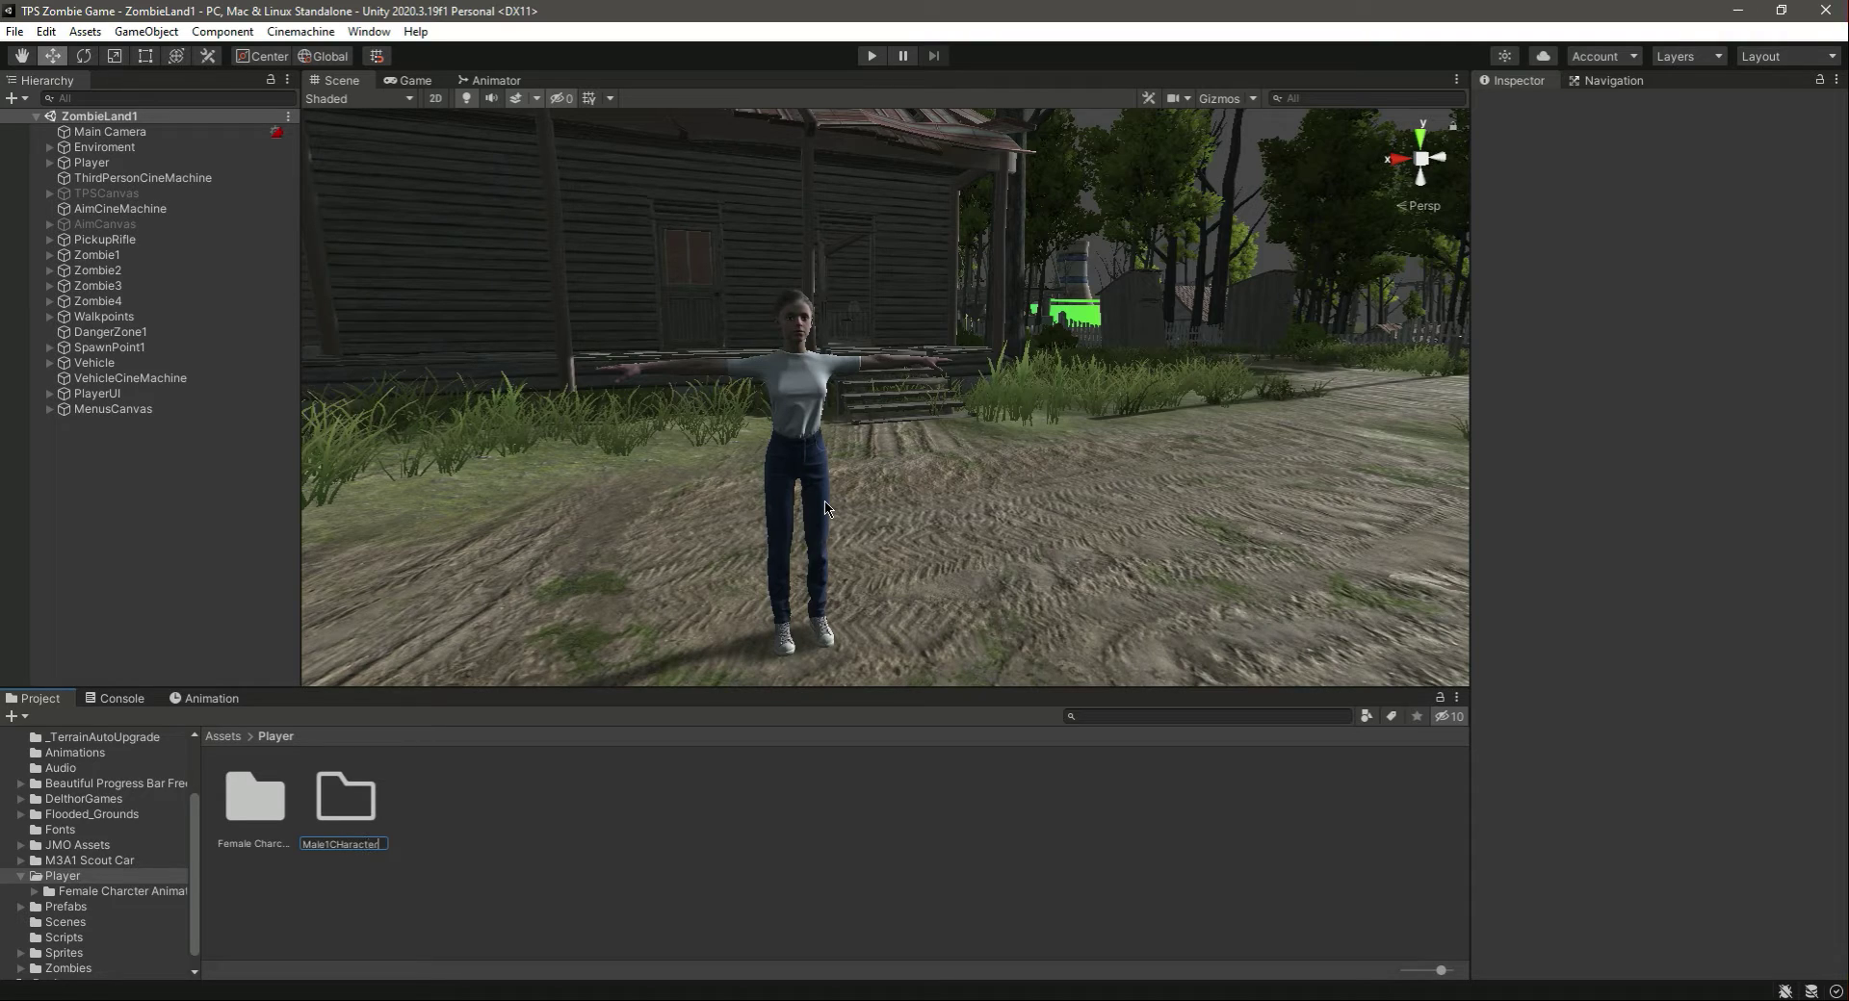
{"action": "key", "text": "Return"}
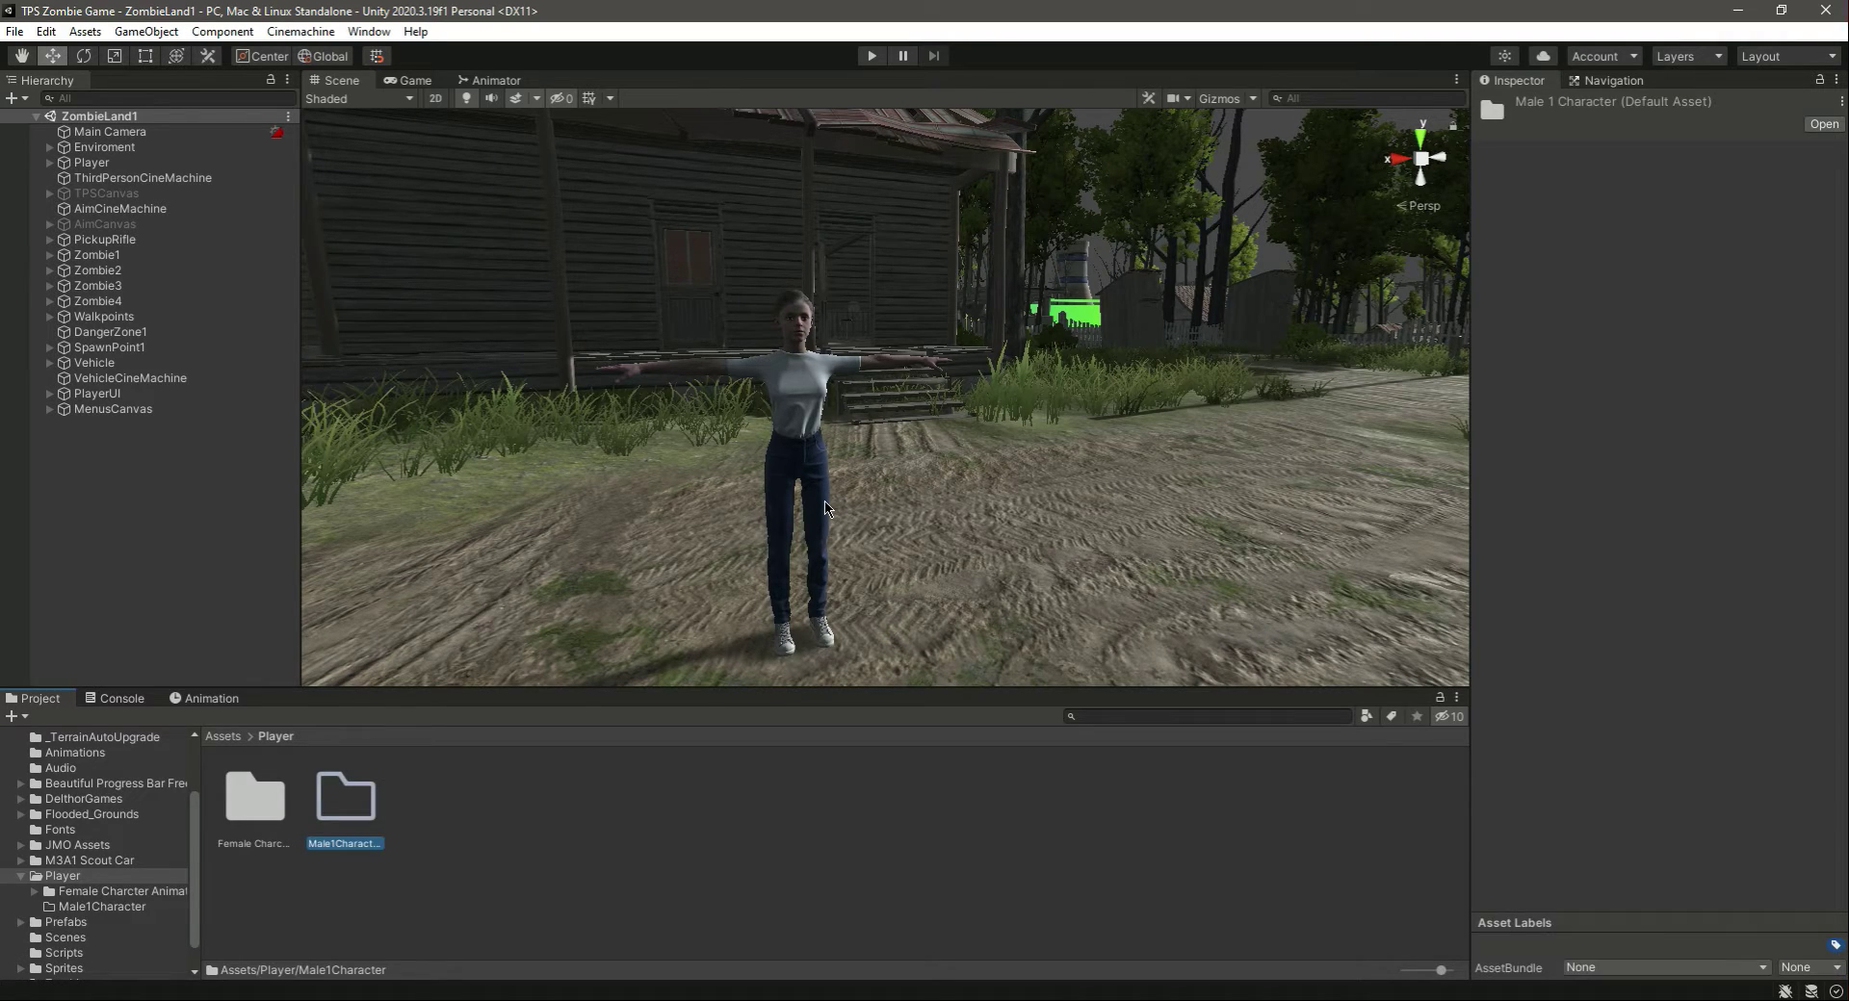
- Open the Male1Character folder and create a subfolder named Animations in it
{"action": "double_click", "coordinate": [365, 824]}
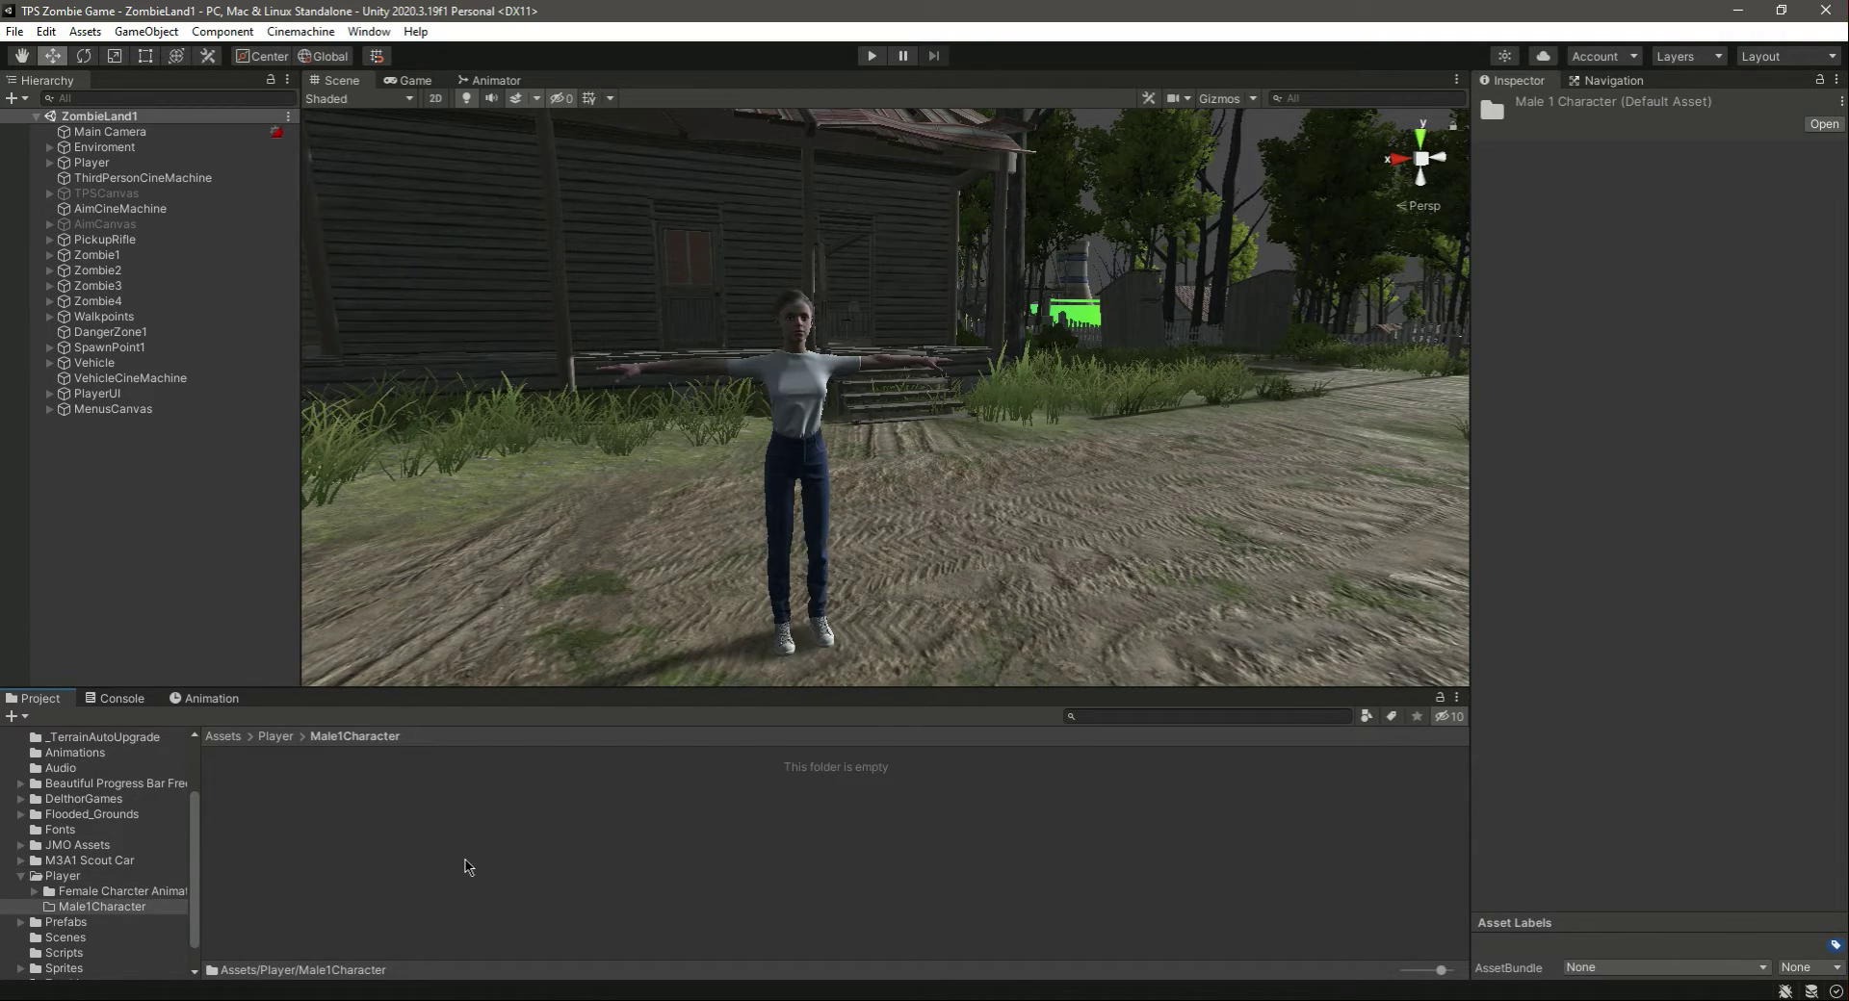
{"action": "right_click", "coordinate": [326, 803]}
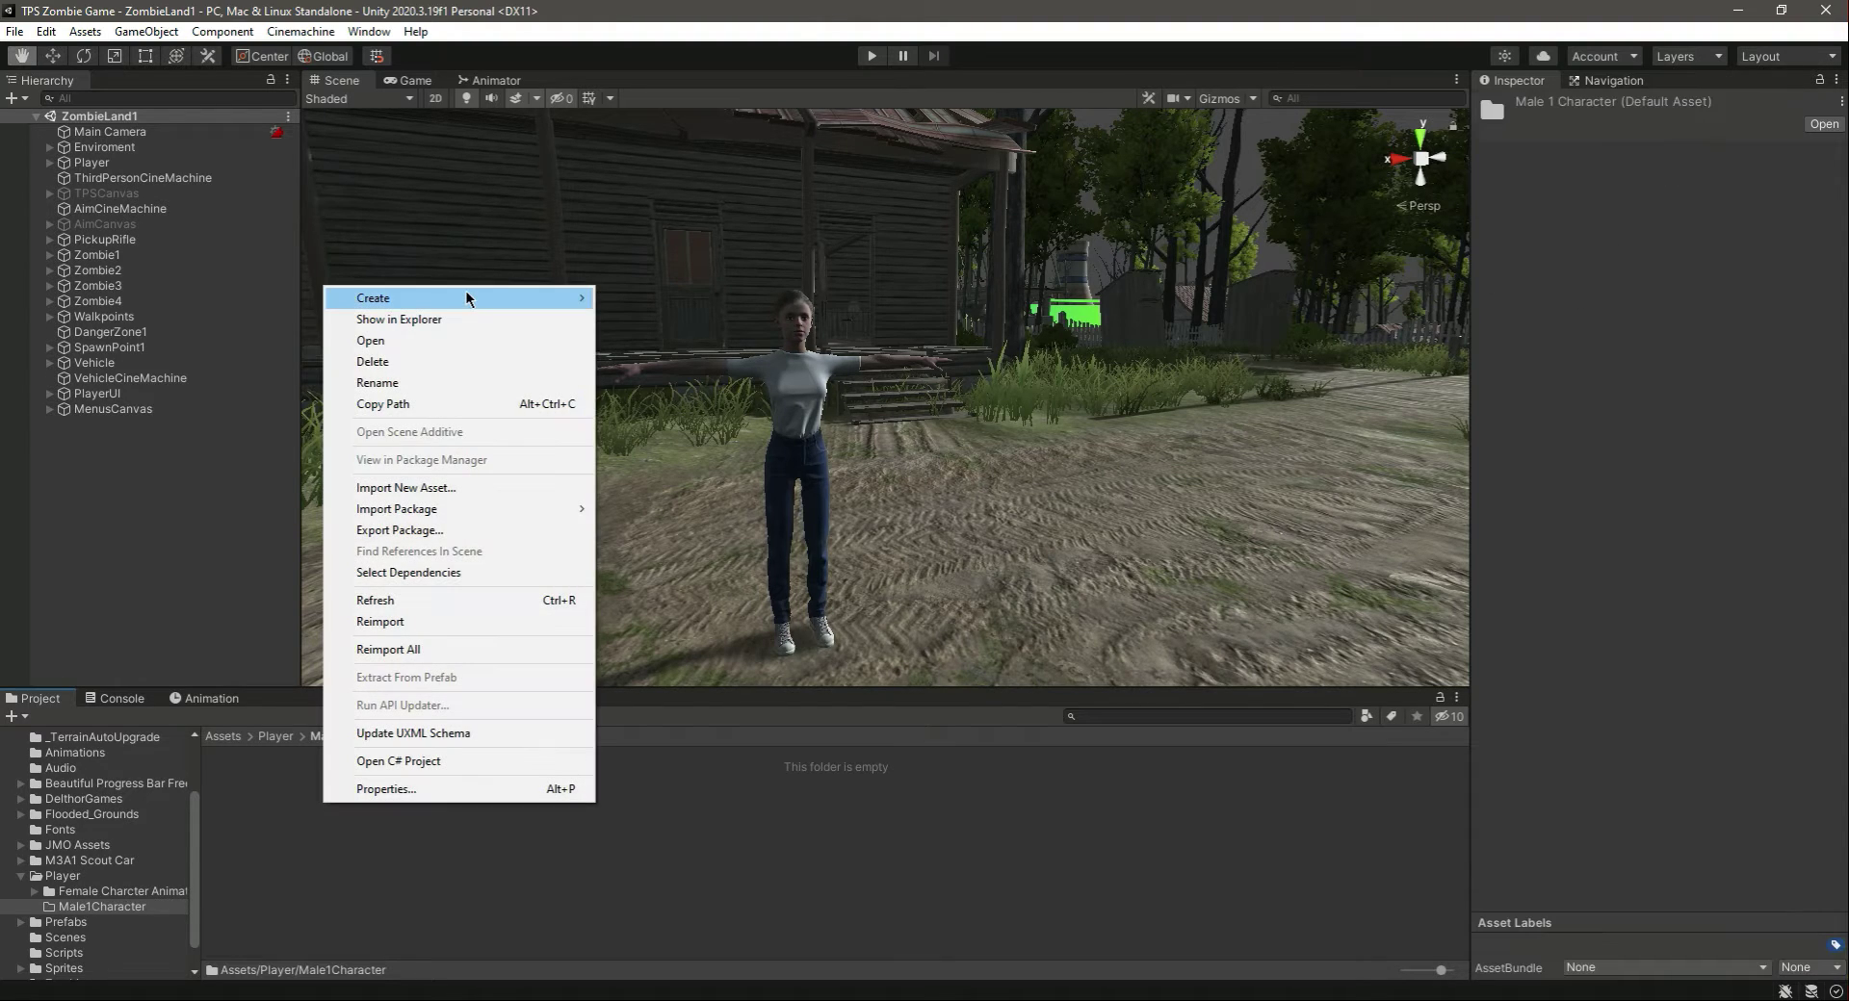
{"action": "mouse_move", "coordinate": [466, 298]}
{"action": "left_click", "coordinate": [657, 222]}
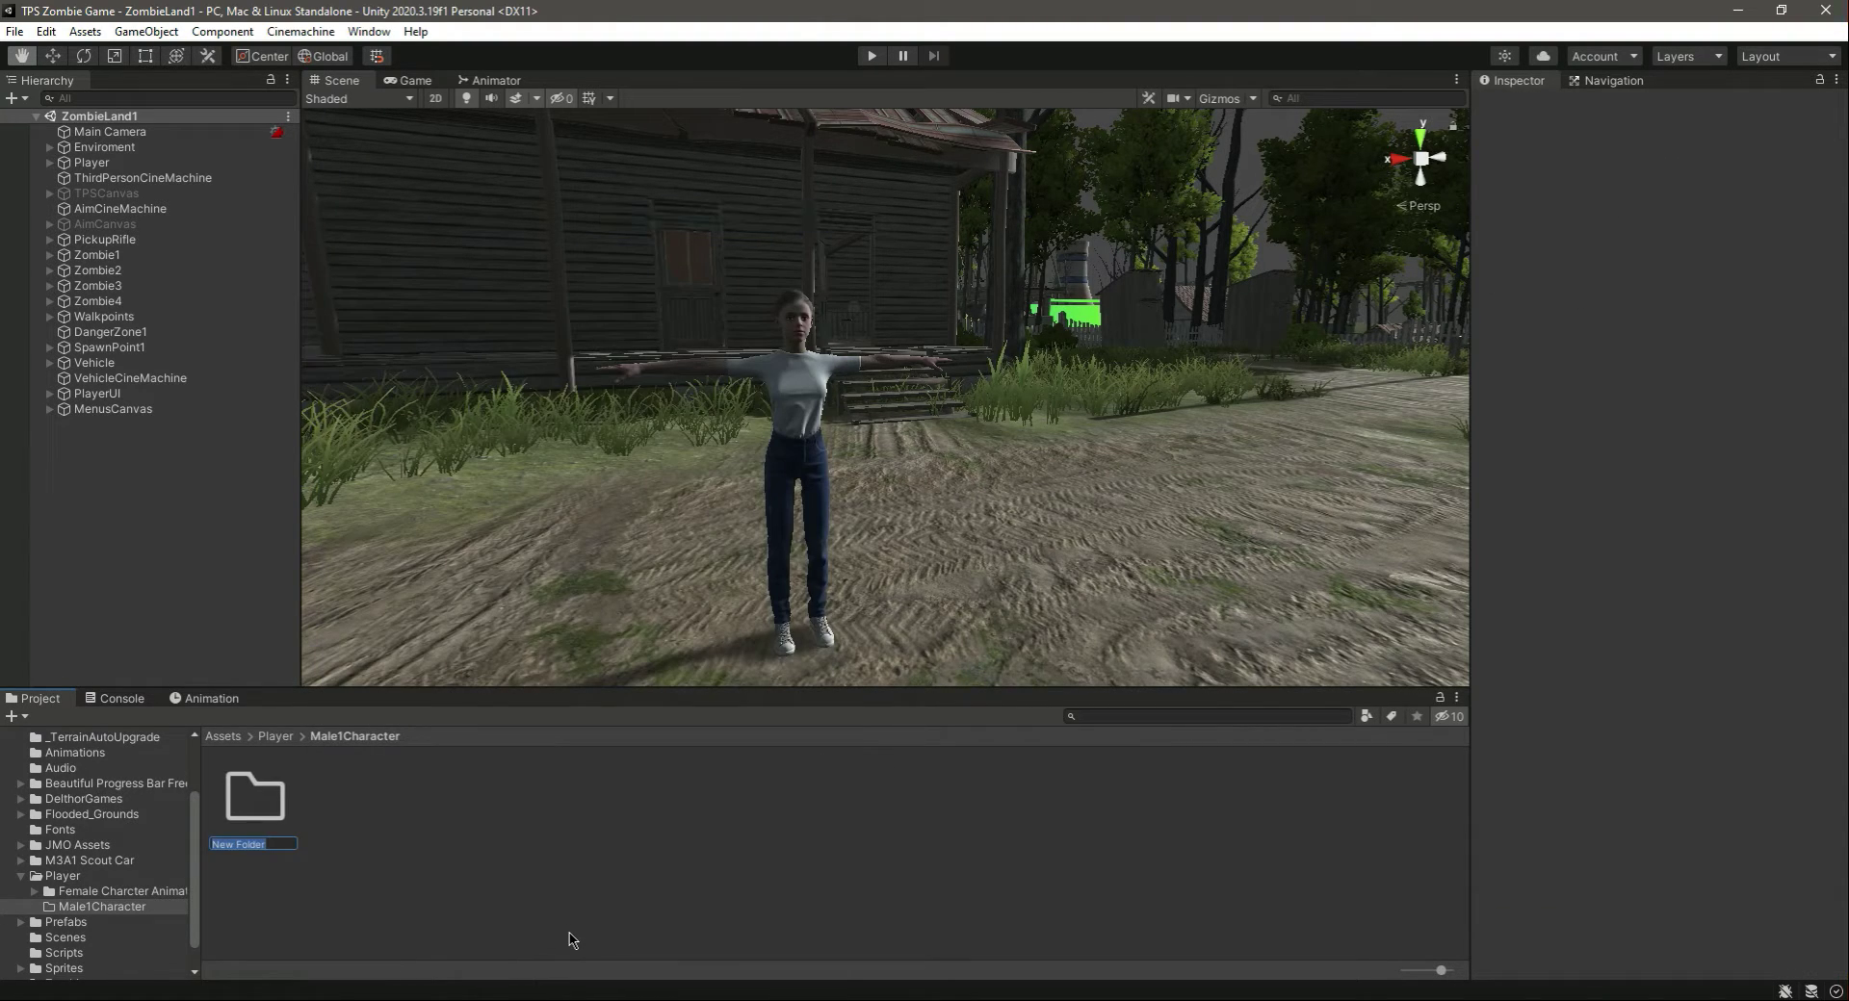
{"action": "type", "text": "Animations"}
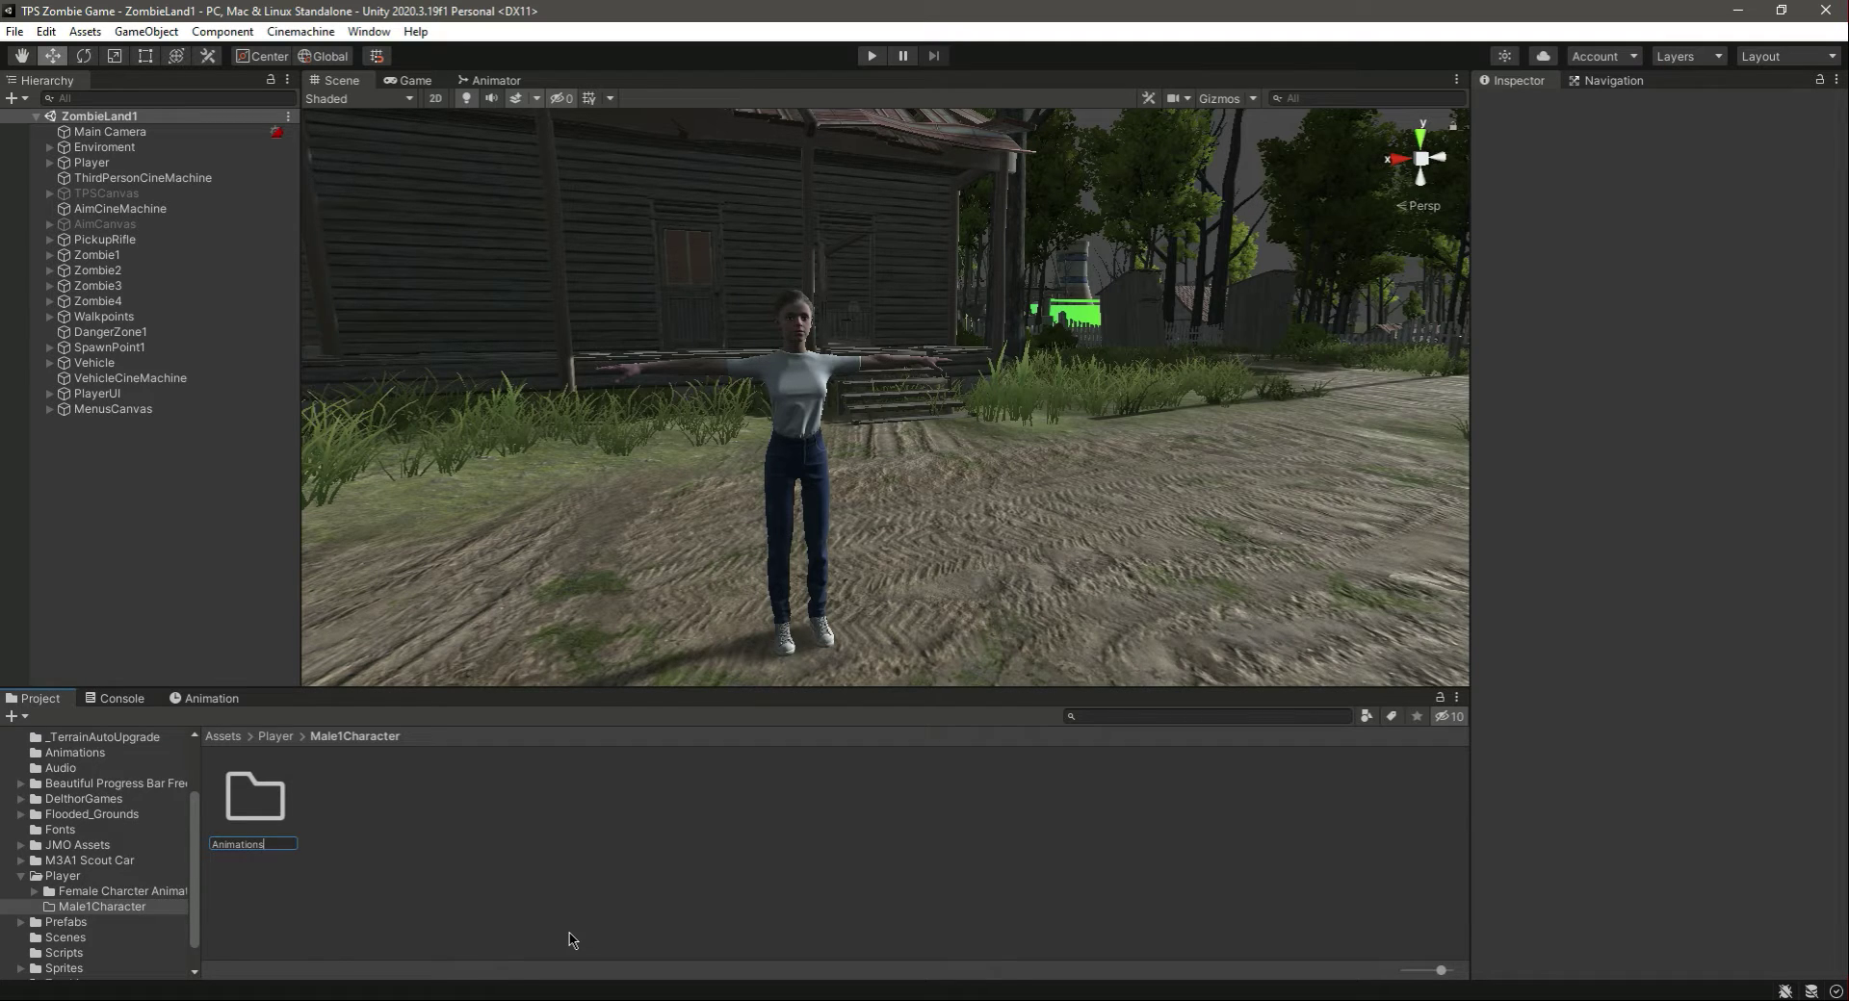
{"action": "key", "text": "Return"}
- Create a folder named Materials beside Animations in Male1Character
{"action": "right_click", "coordinate": [330, 868]}
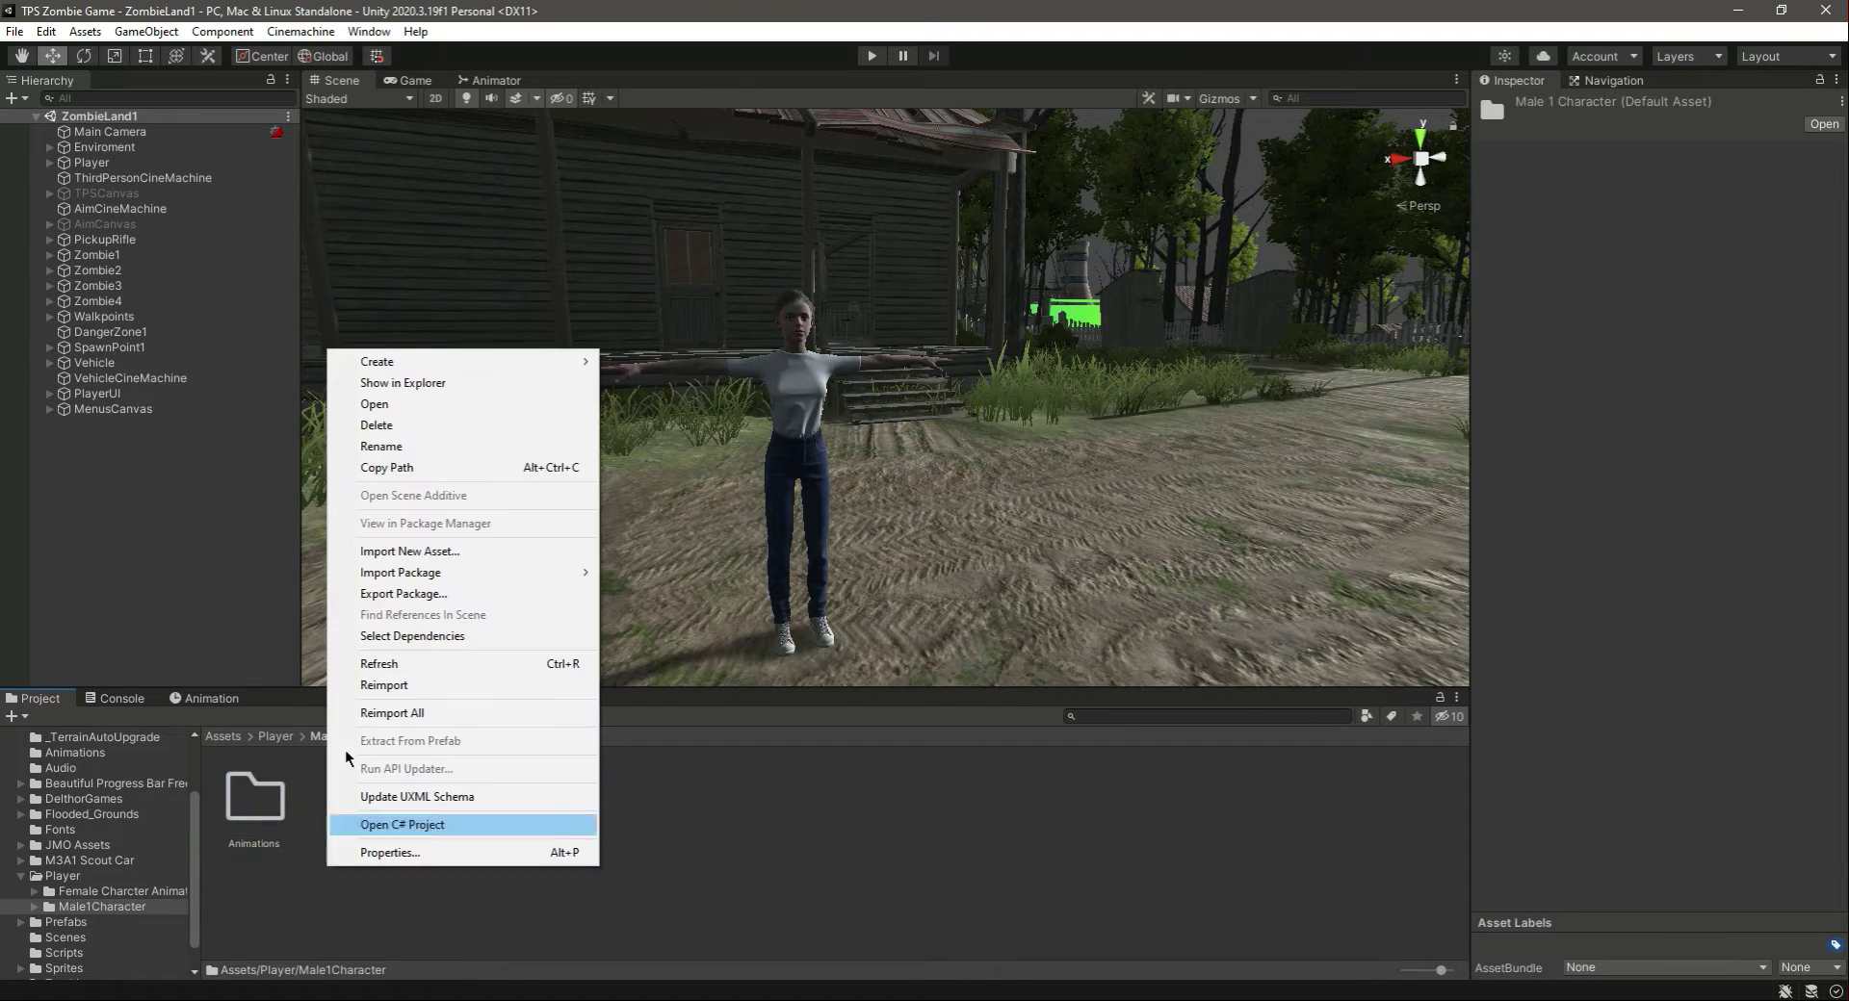
{"action": "mouse_move", "coordinate": [532, 371]}
{"action": "left_click", "coordinate": [691, 219]}
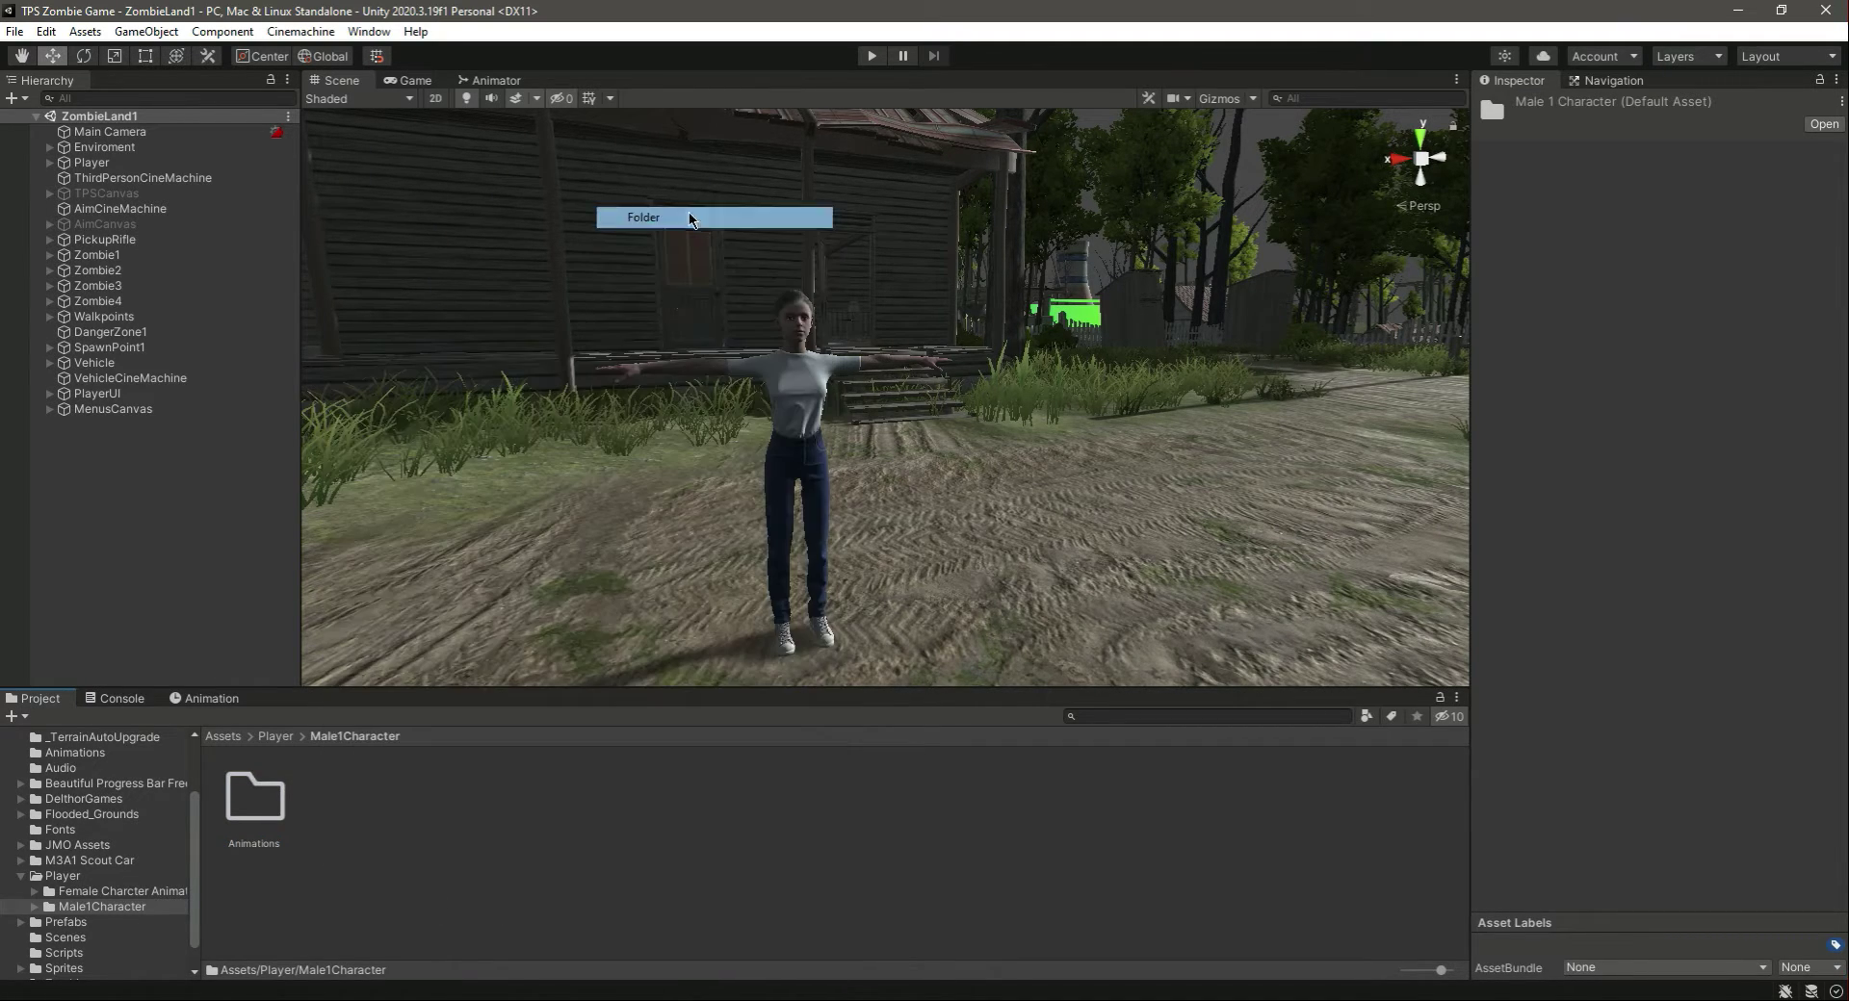
{"action": "type", "text": "Materials"}
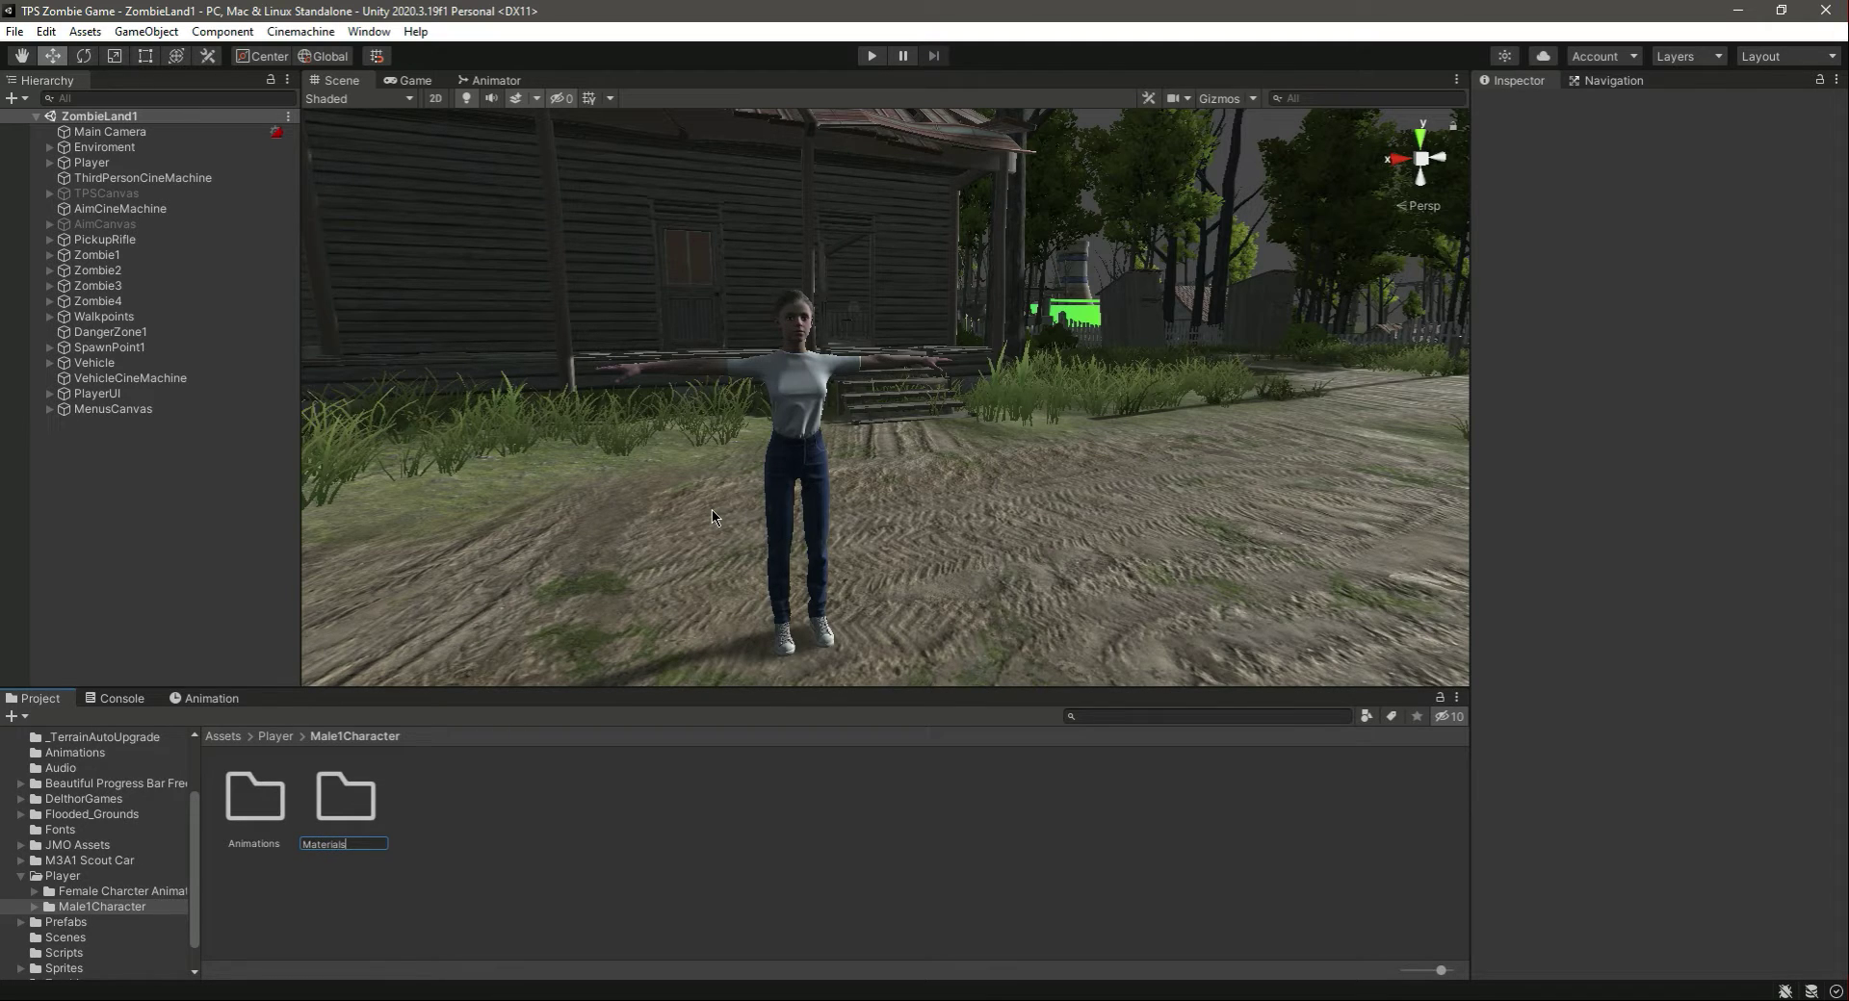
{"action": "key", "text": "Return"}
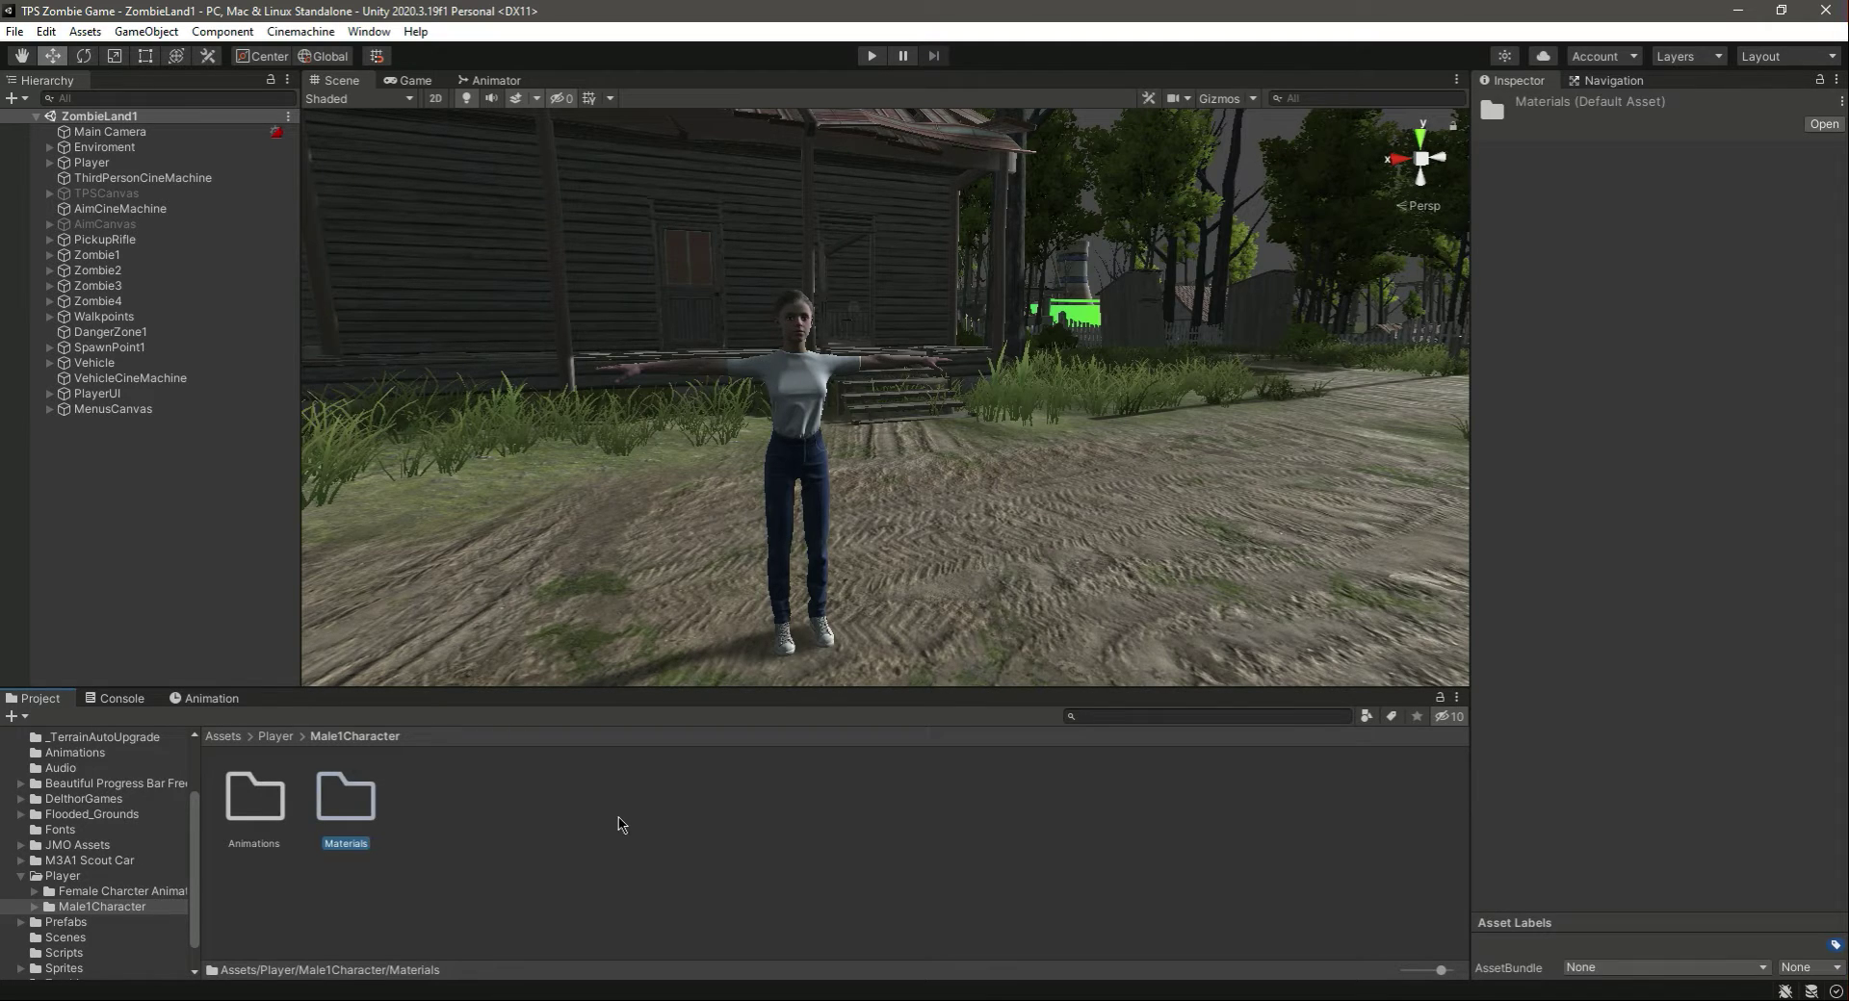
- Add a third subfolder named Textures to the Male1Character folder
{"action": "right_click", "coordinate": [619, 823]}
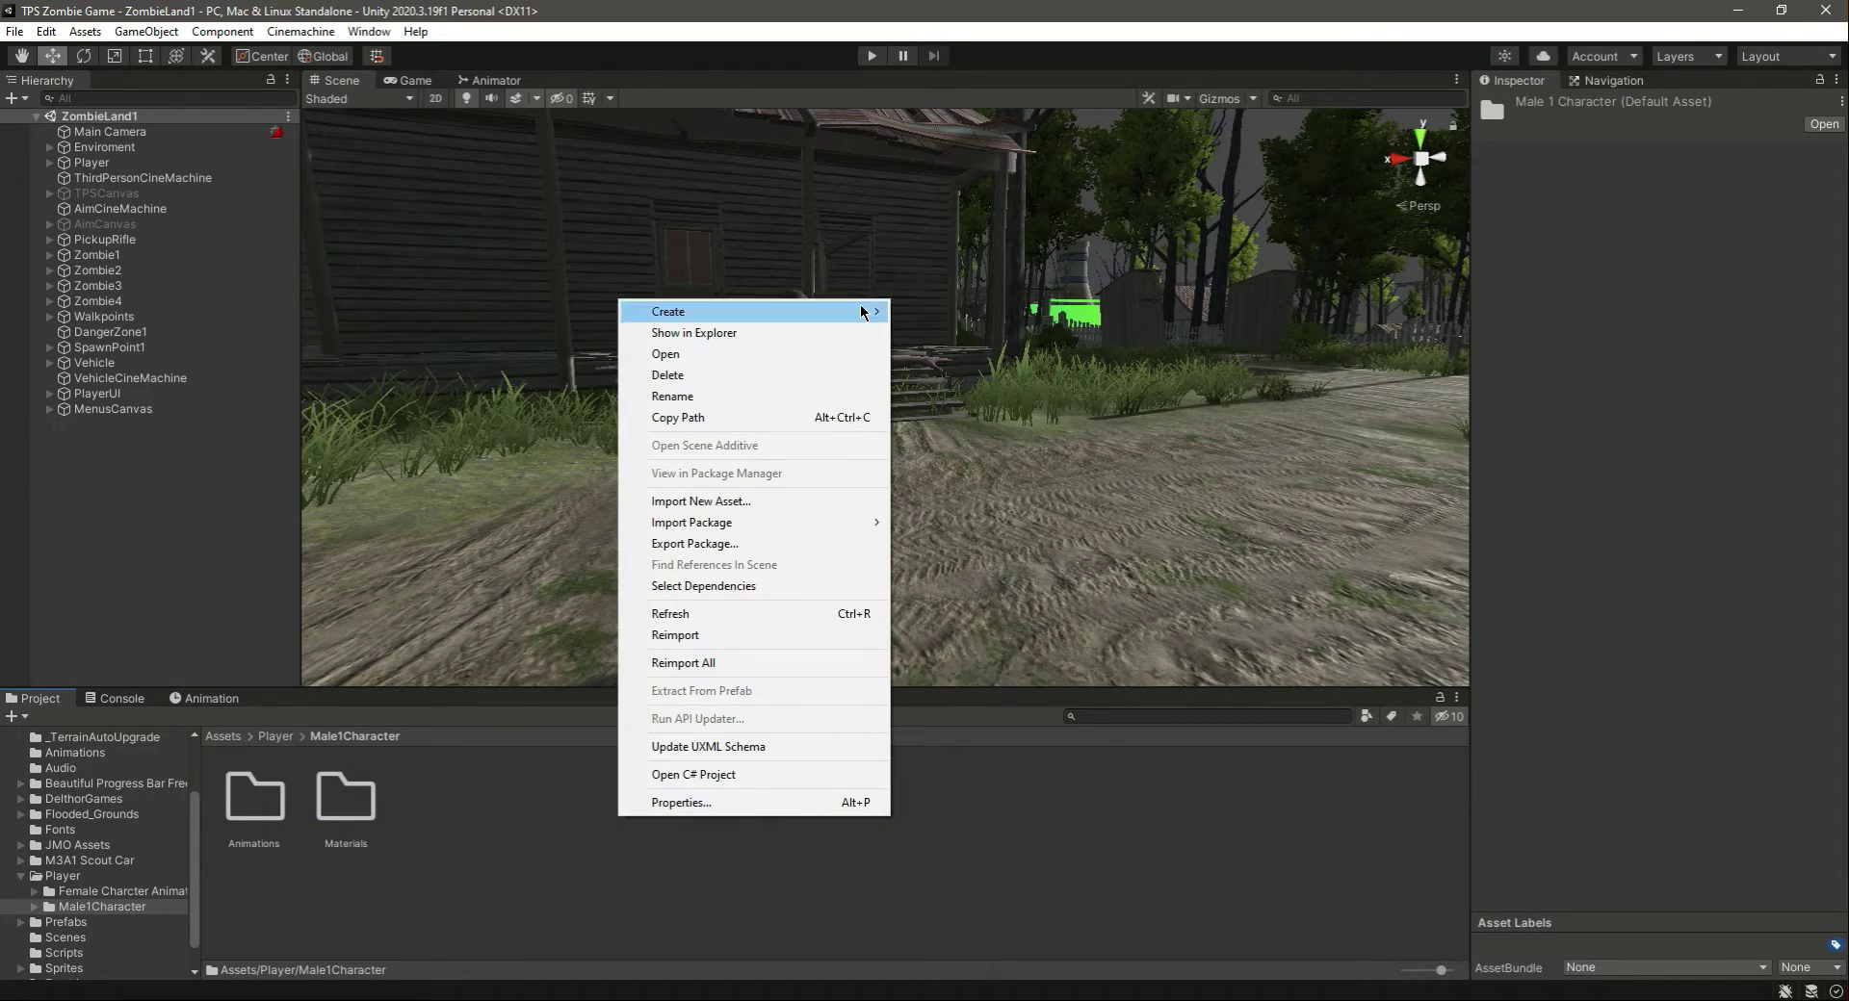
{"action": "mouse_move", "coordinate": [862, 311]}
{"action": "left_click", "coordinate": [950, 220]}
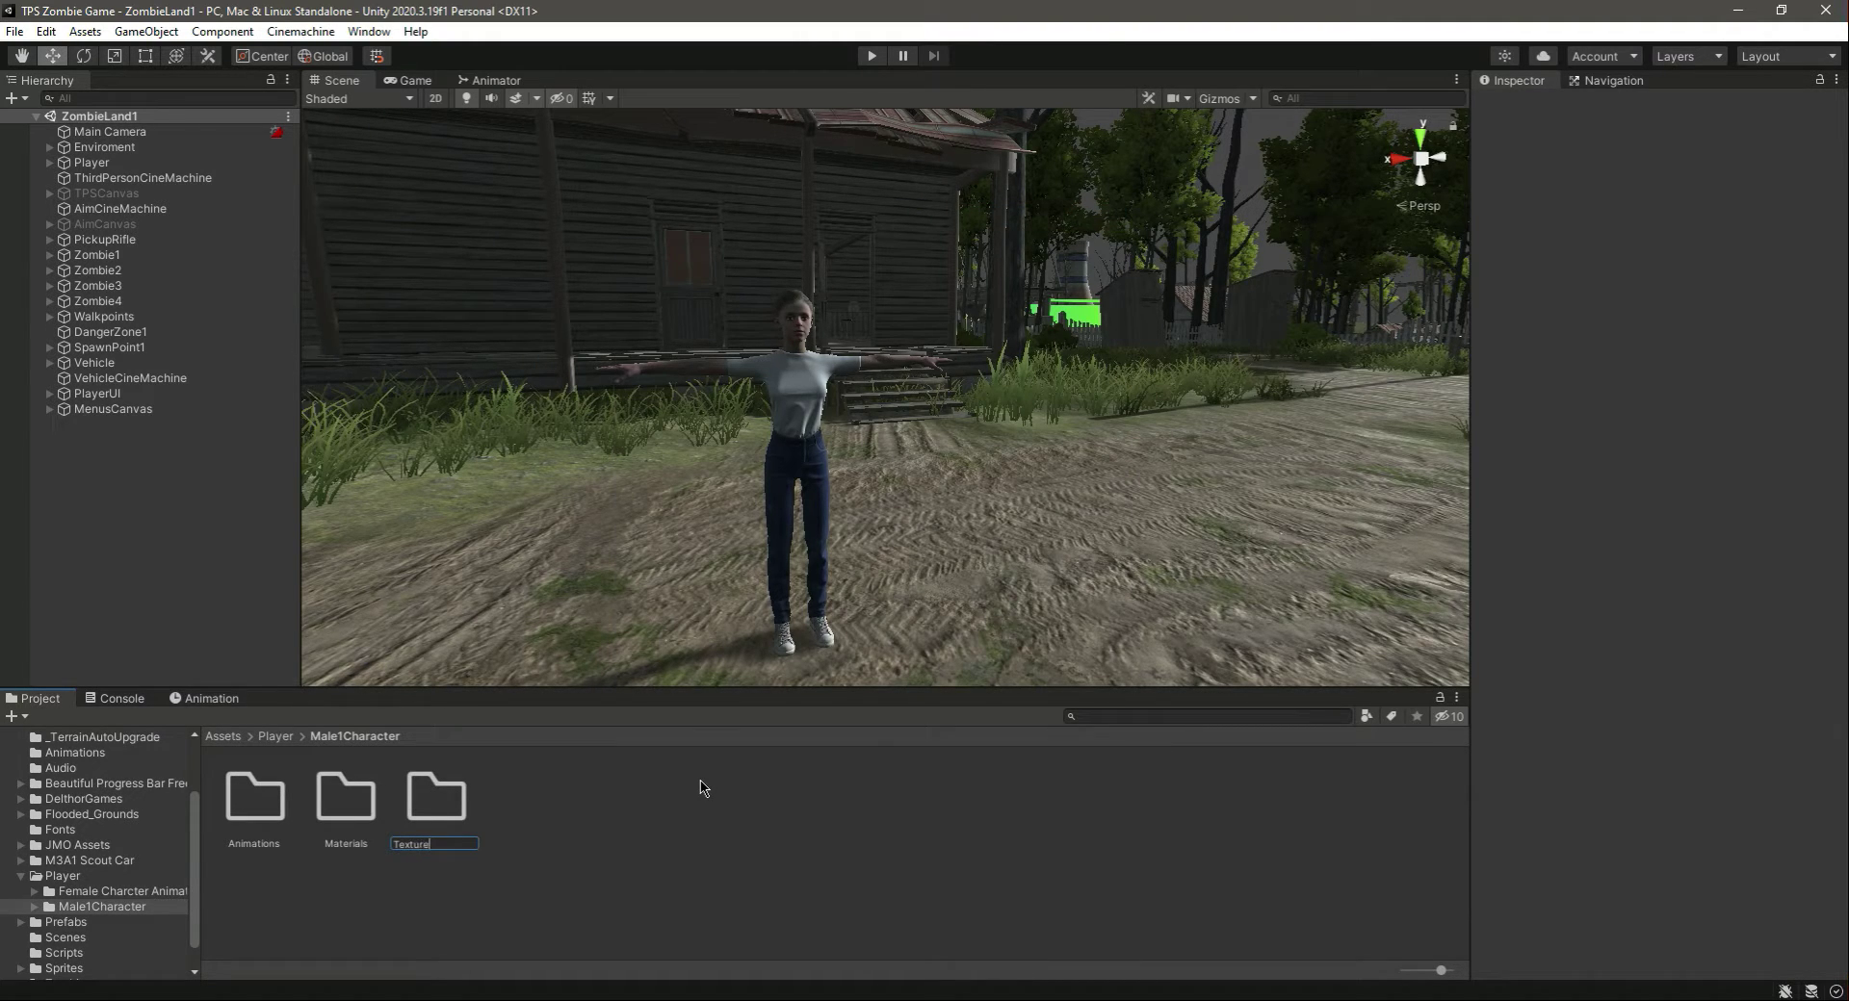
{"action": "key", "text": "Return"}
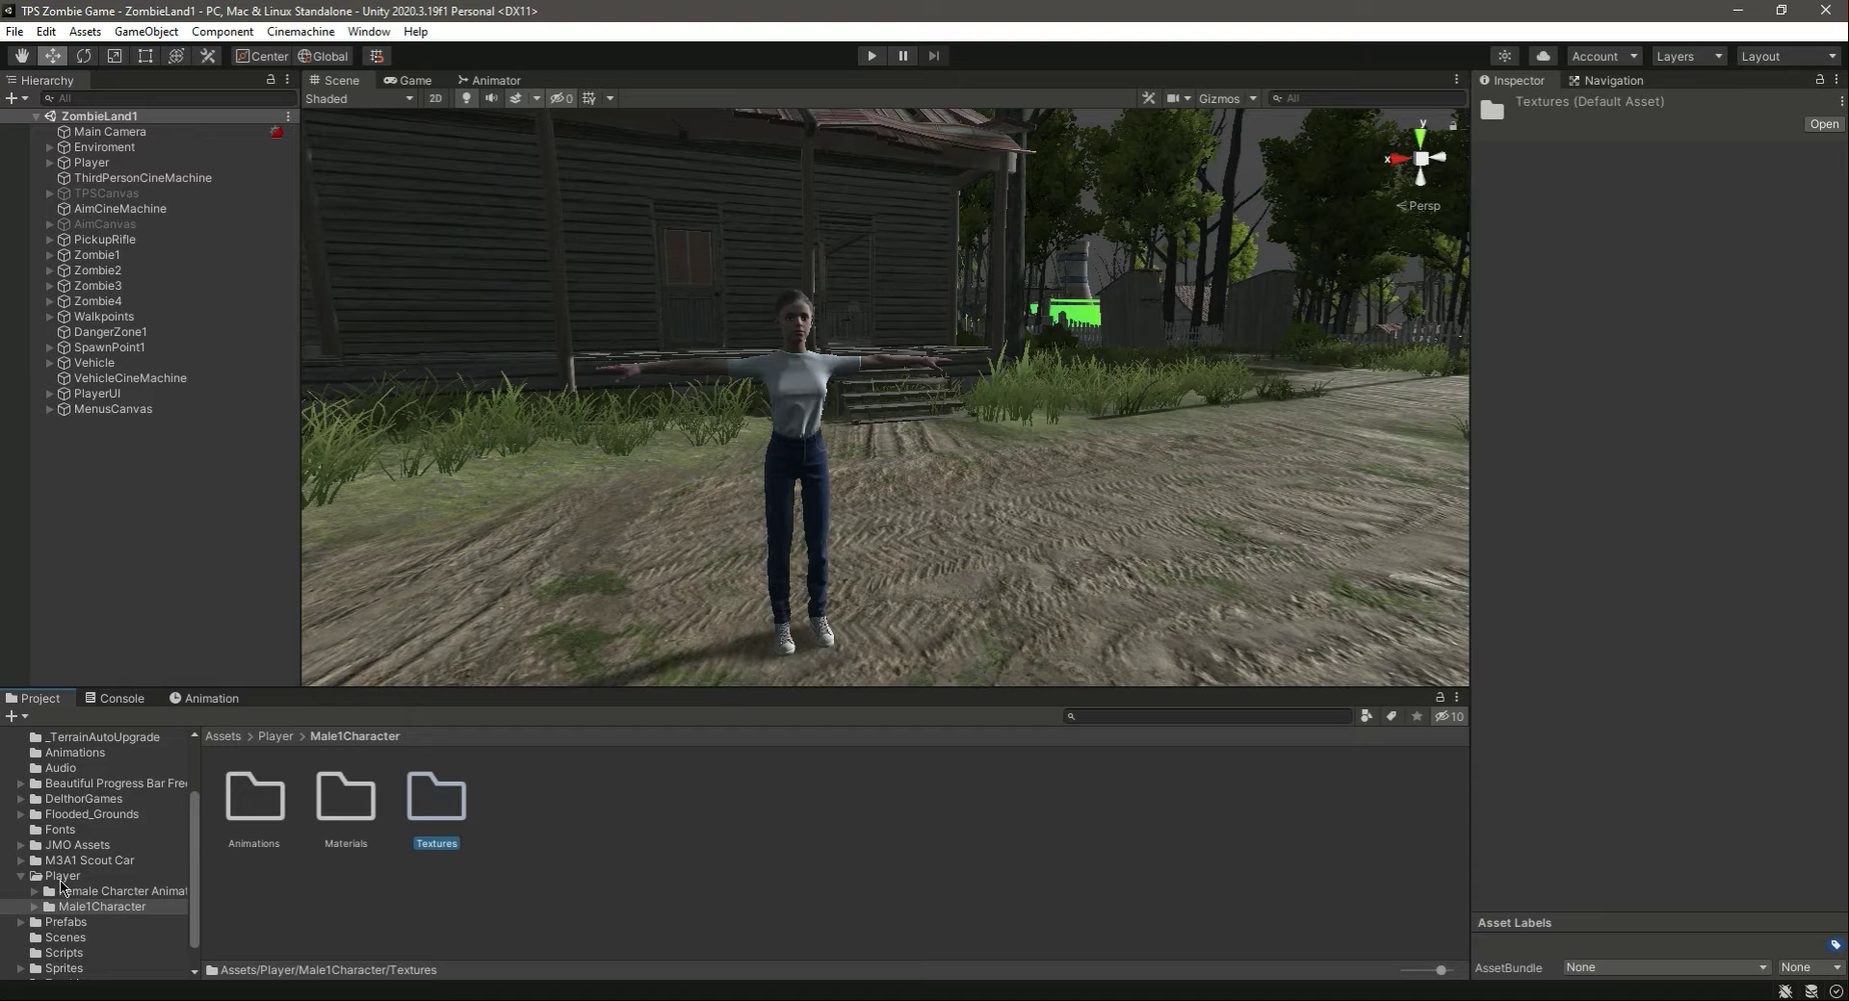
- Duplicate the Male1Character folder in Assets/Player, rename the copy Male2Character and check its subfolders
{"action": "left_click", "coordinate": [63, 876]}
{"action": "left_click", "coordinate": [344, 802]}
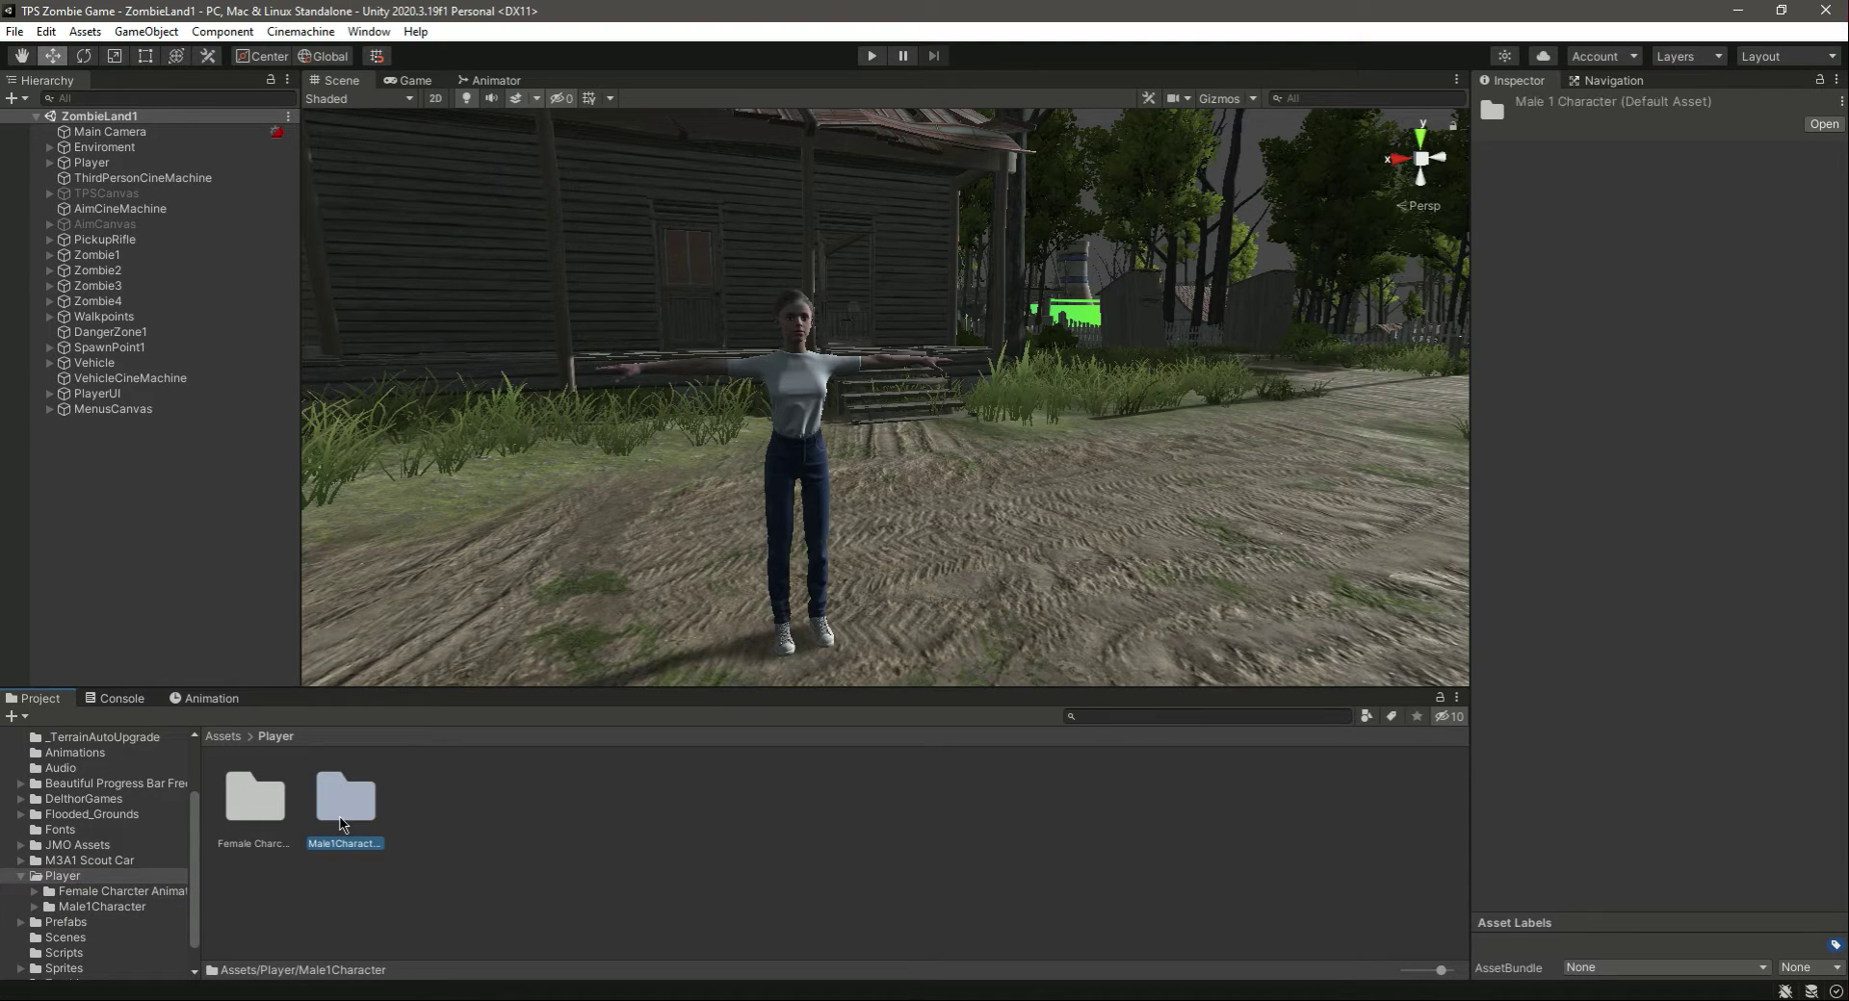
{"action": "key", "text": "ctrl+d"}
{"action": "right_click", "coordinate": [439, 822]}
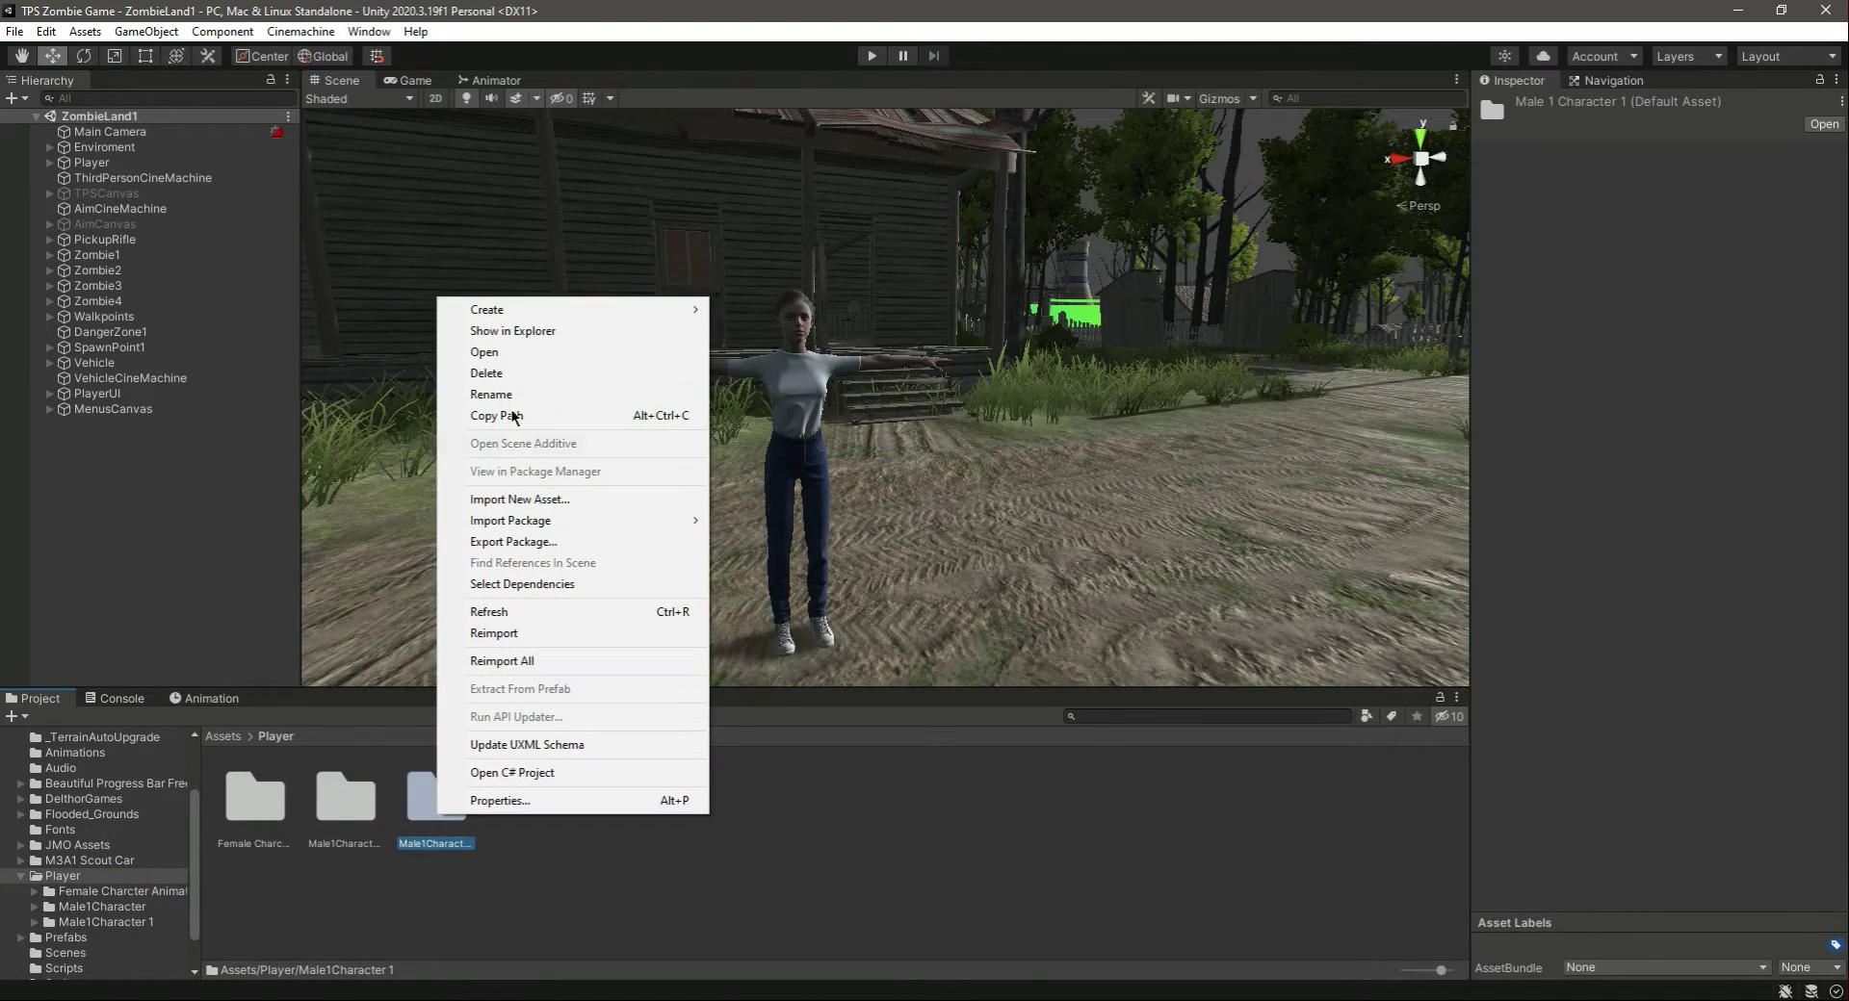
{"action": "left_click", "coordinate": [518, 395]}
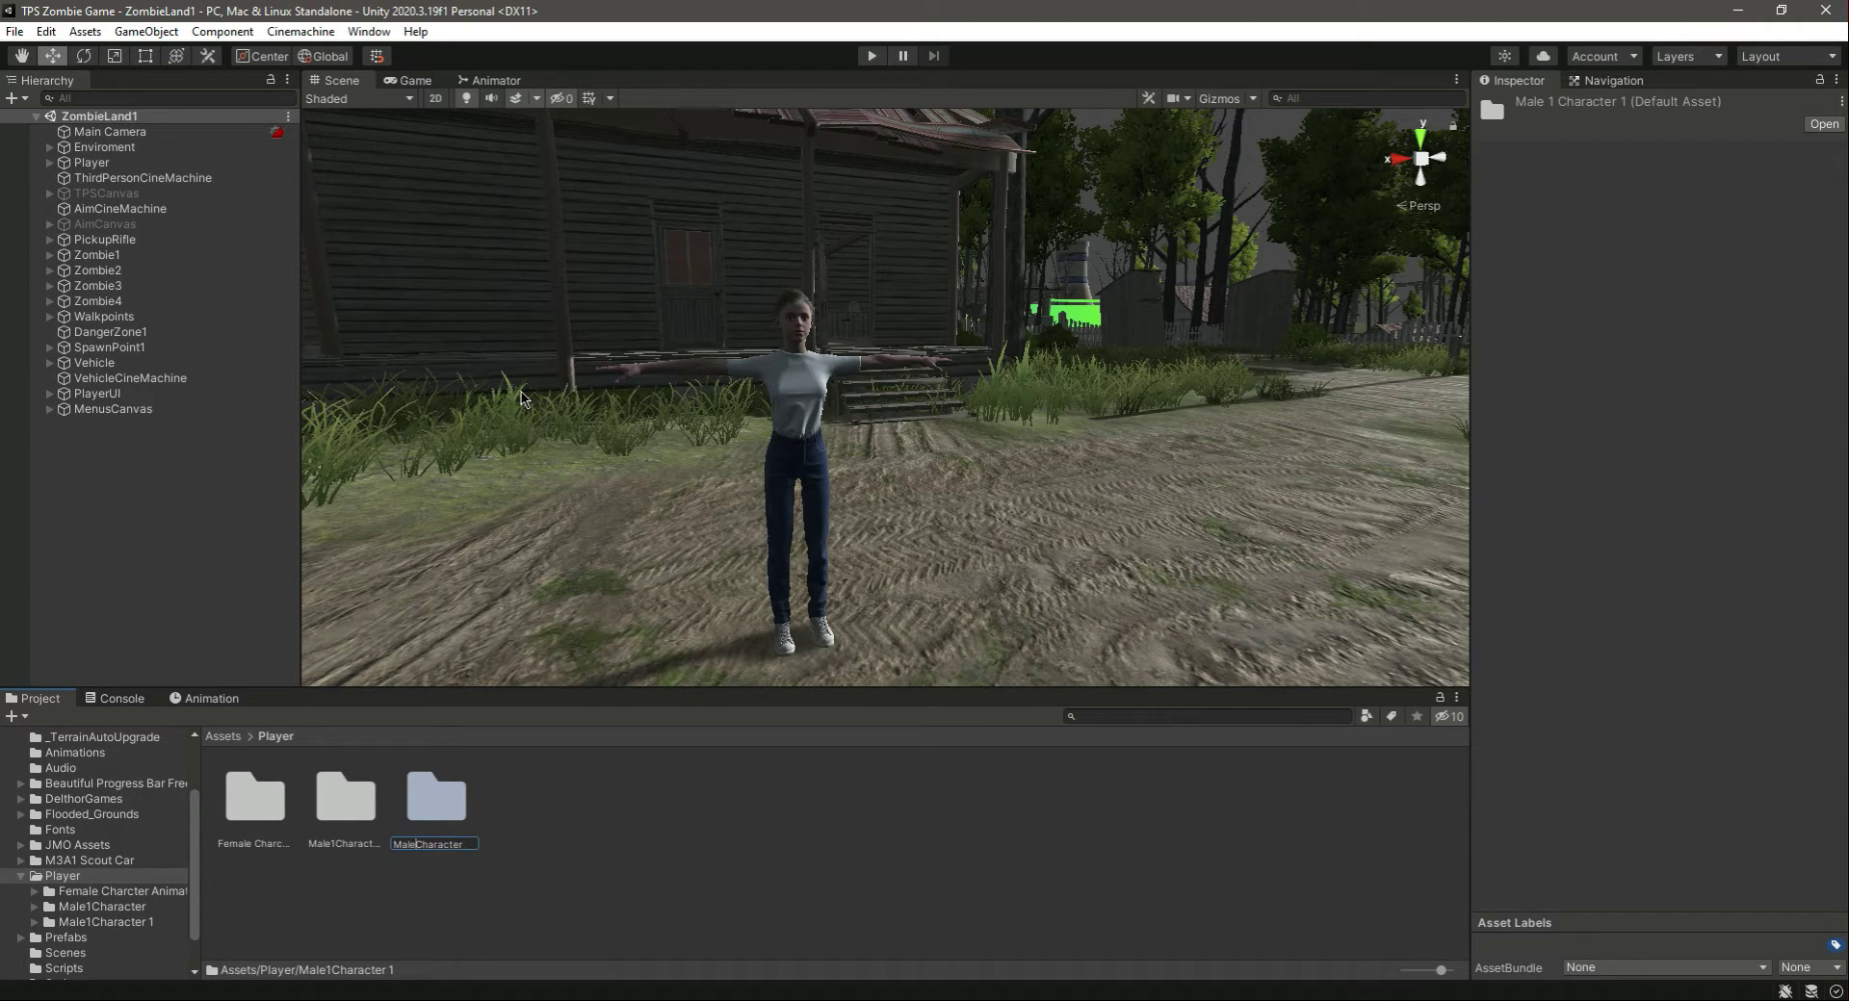
{"action": "key", "text": "Return"}
{"action": "double_click", "coordinate": [438, 799]}
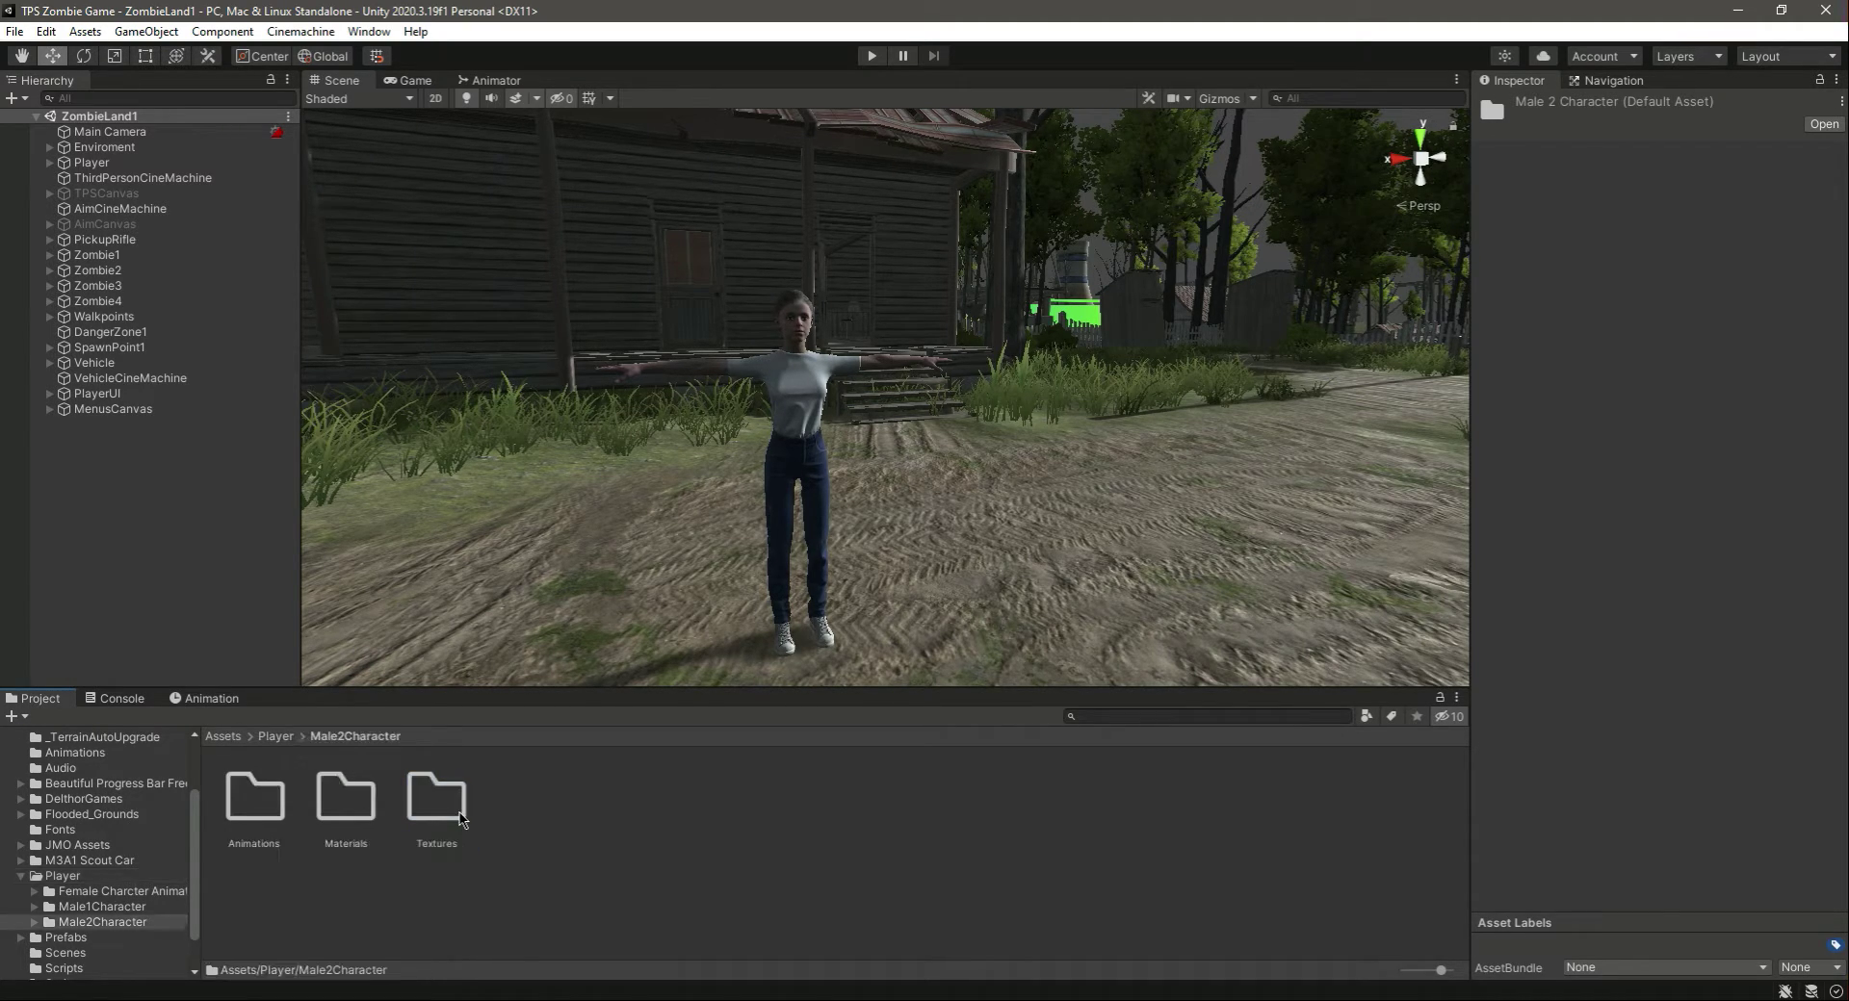
{"action": "left_click", "coordinate": [275, 735]}
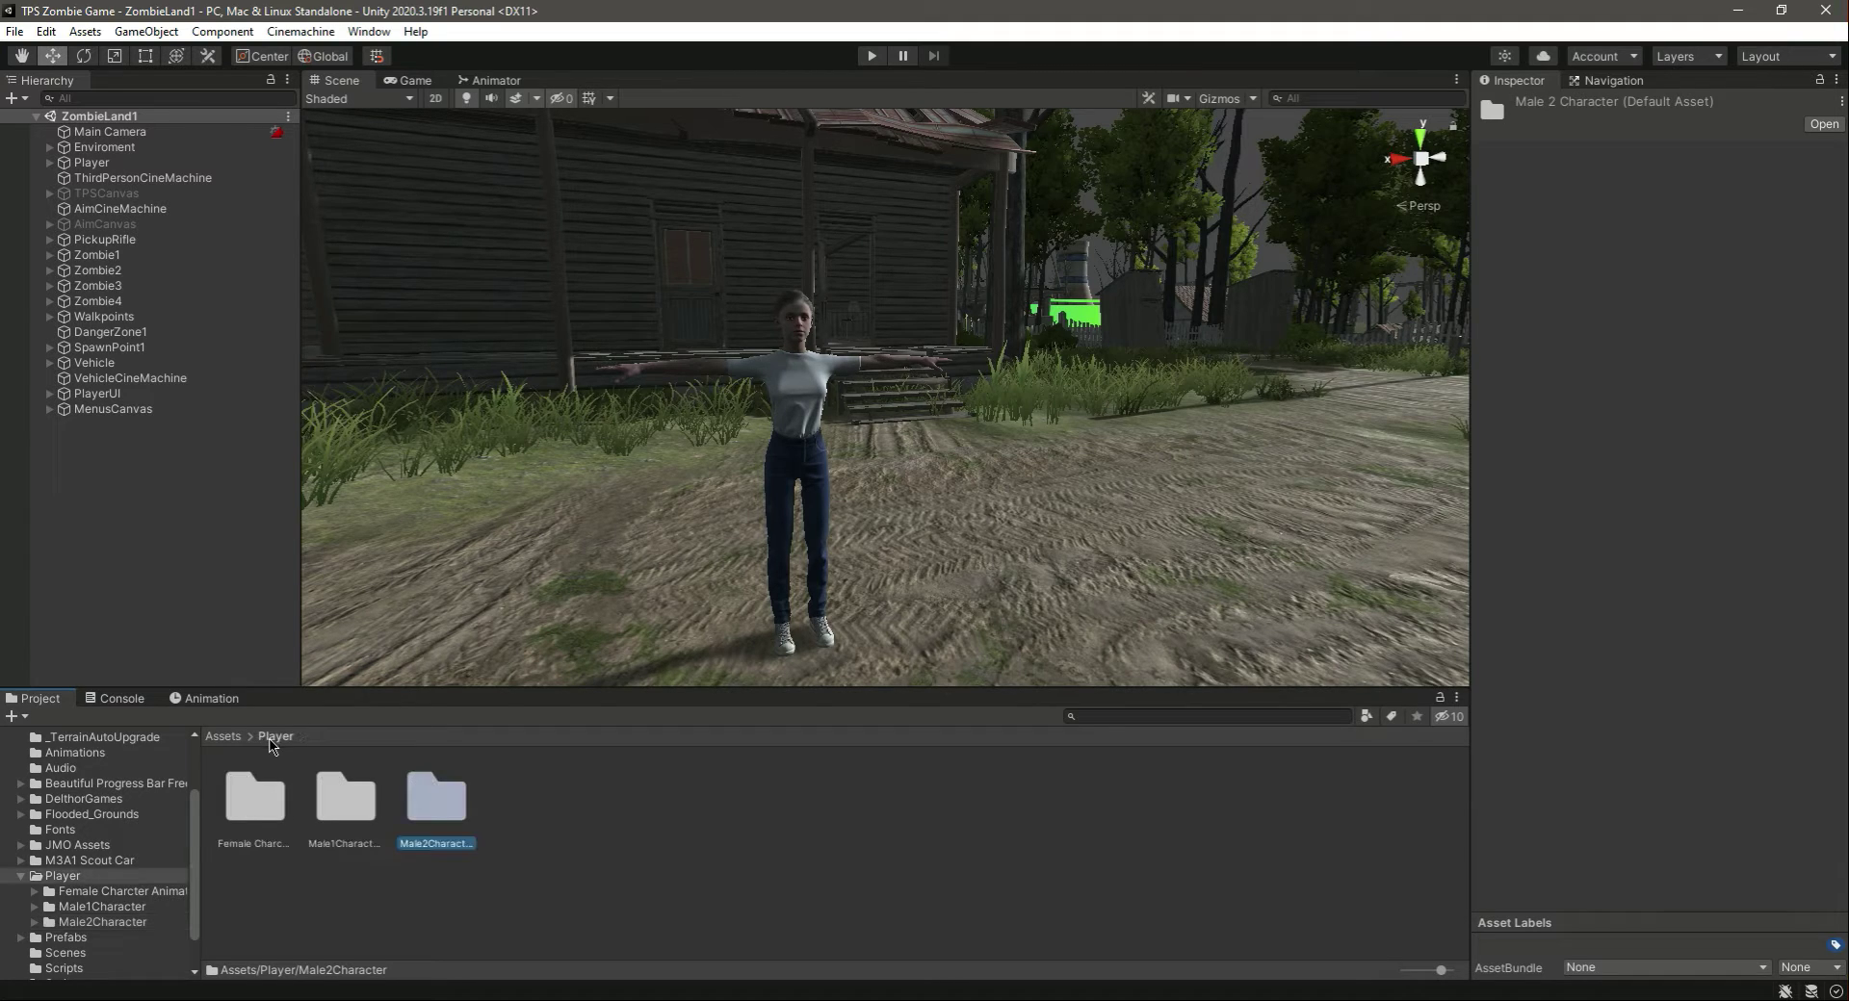
- Import the ShooterAnimation and MaleANimation folders and the punch and reloading files from the desktop into Male1Character's Animations folder
{"action": "double_click", "coordinate": [344, 840]}
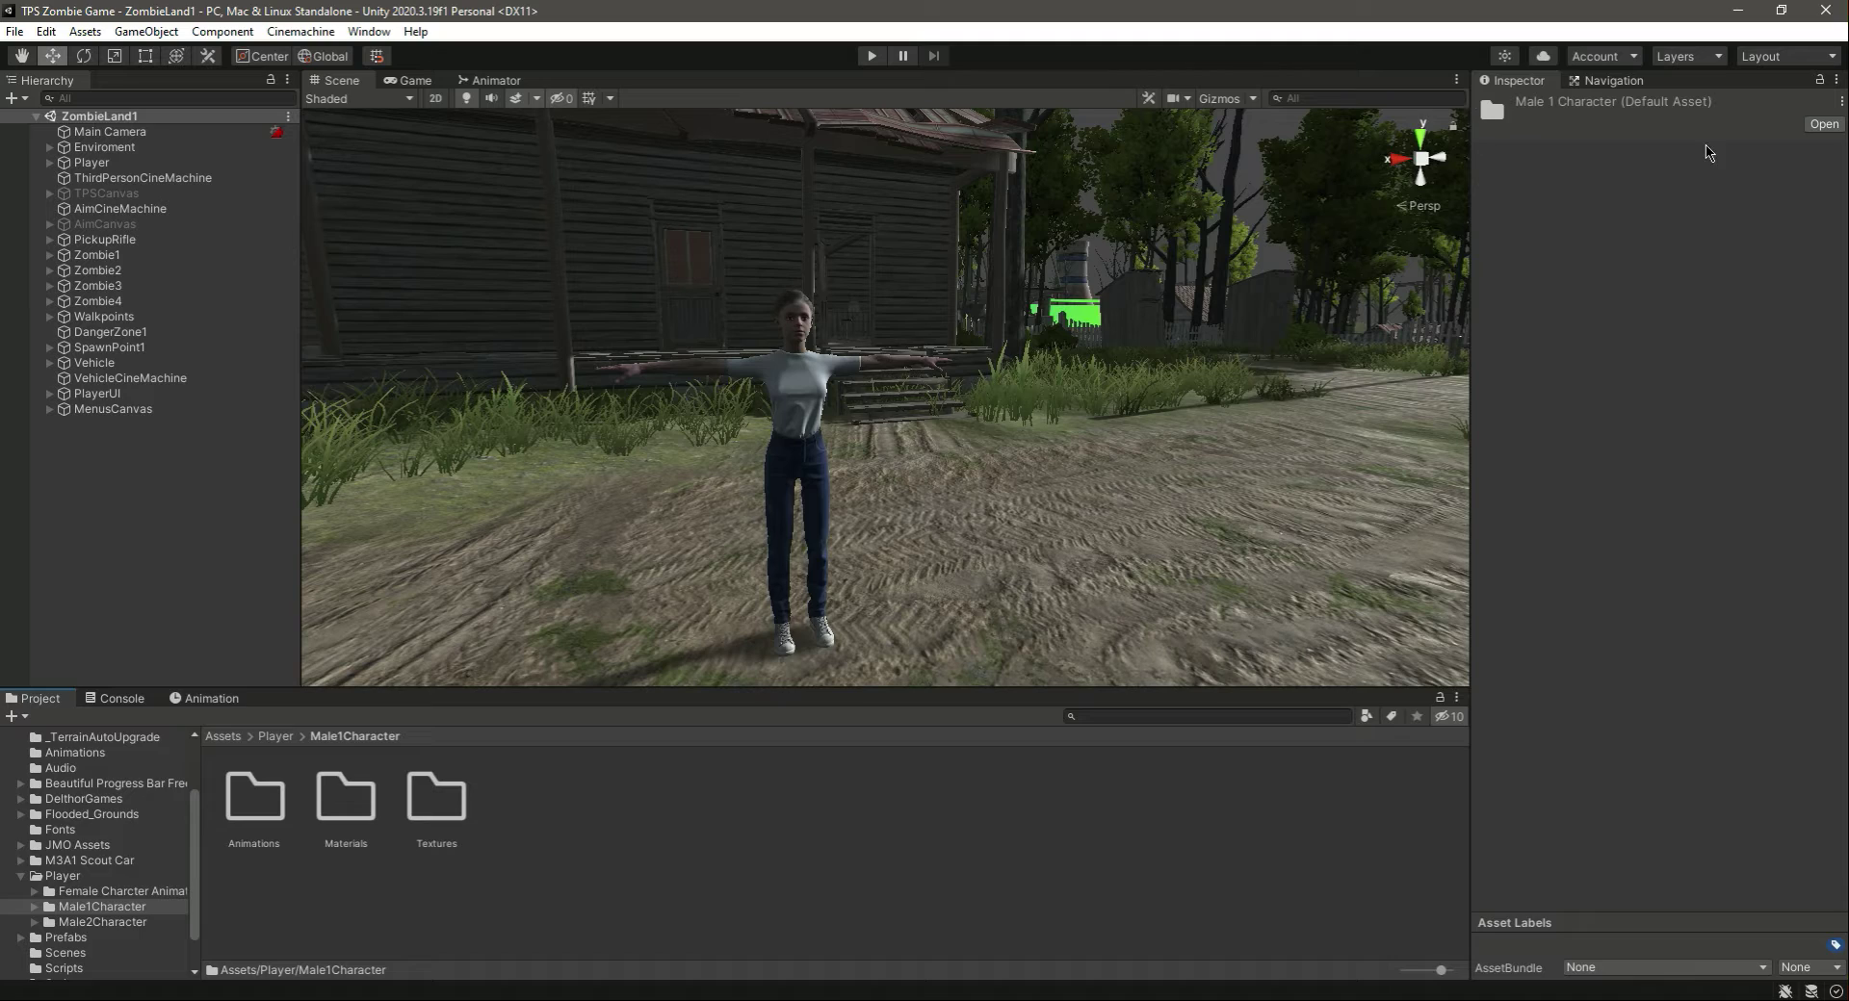
{"action": "key", "text": "super+d"}
{"action": "left_click_drag", "start_coordinate": [1101, 255], "coordinate": [768, 606]}
{"action": "left_click_drag", "start_coordinate": [841, 433], "coordinate": [897, 632]}
{"action": "key", "text": "alt+Tab"}
- Delete the two animation folders and the punch and reloading files from the desktop, keeping the Ch31_nonPBR character file
{"action": "key", "text": "super+d"}
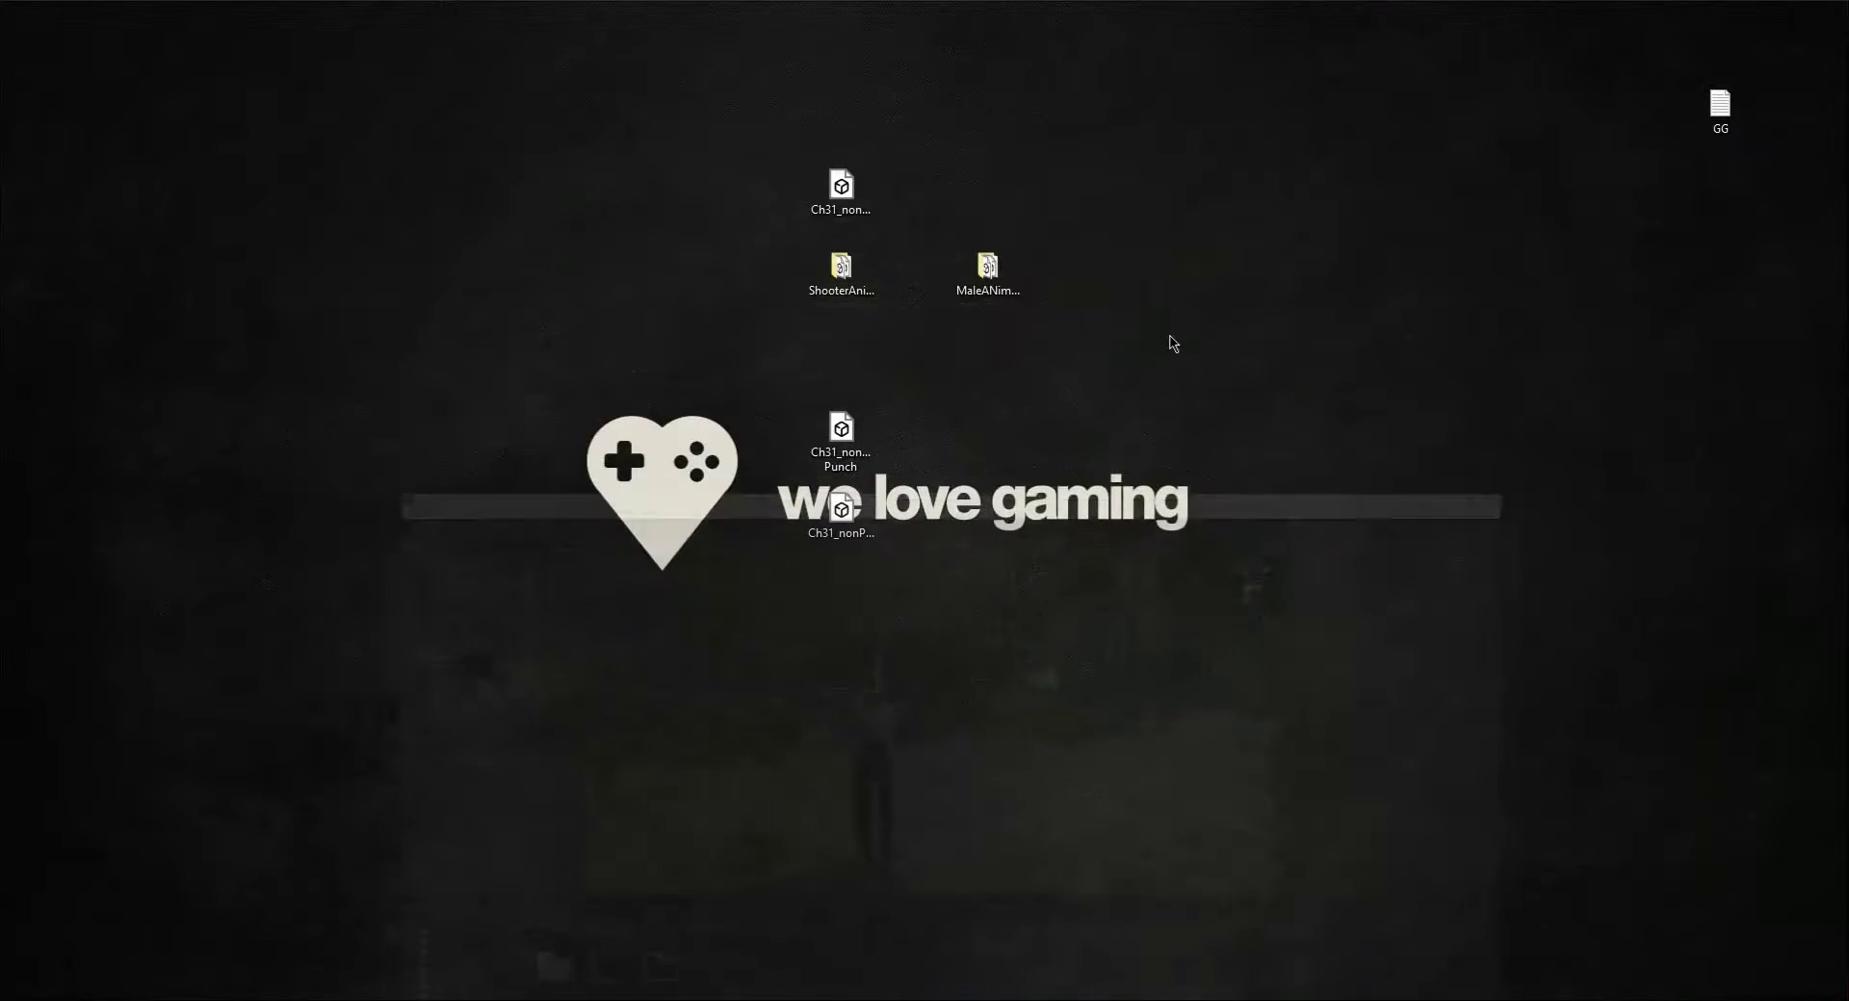
{"action": "left_click_drag", "start_coordinate": [1135, 260], "coordinate": [771, 598]}
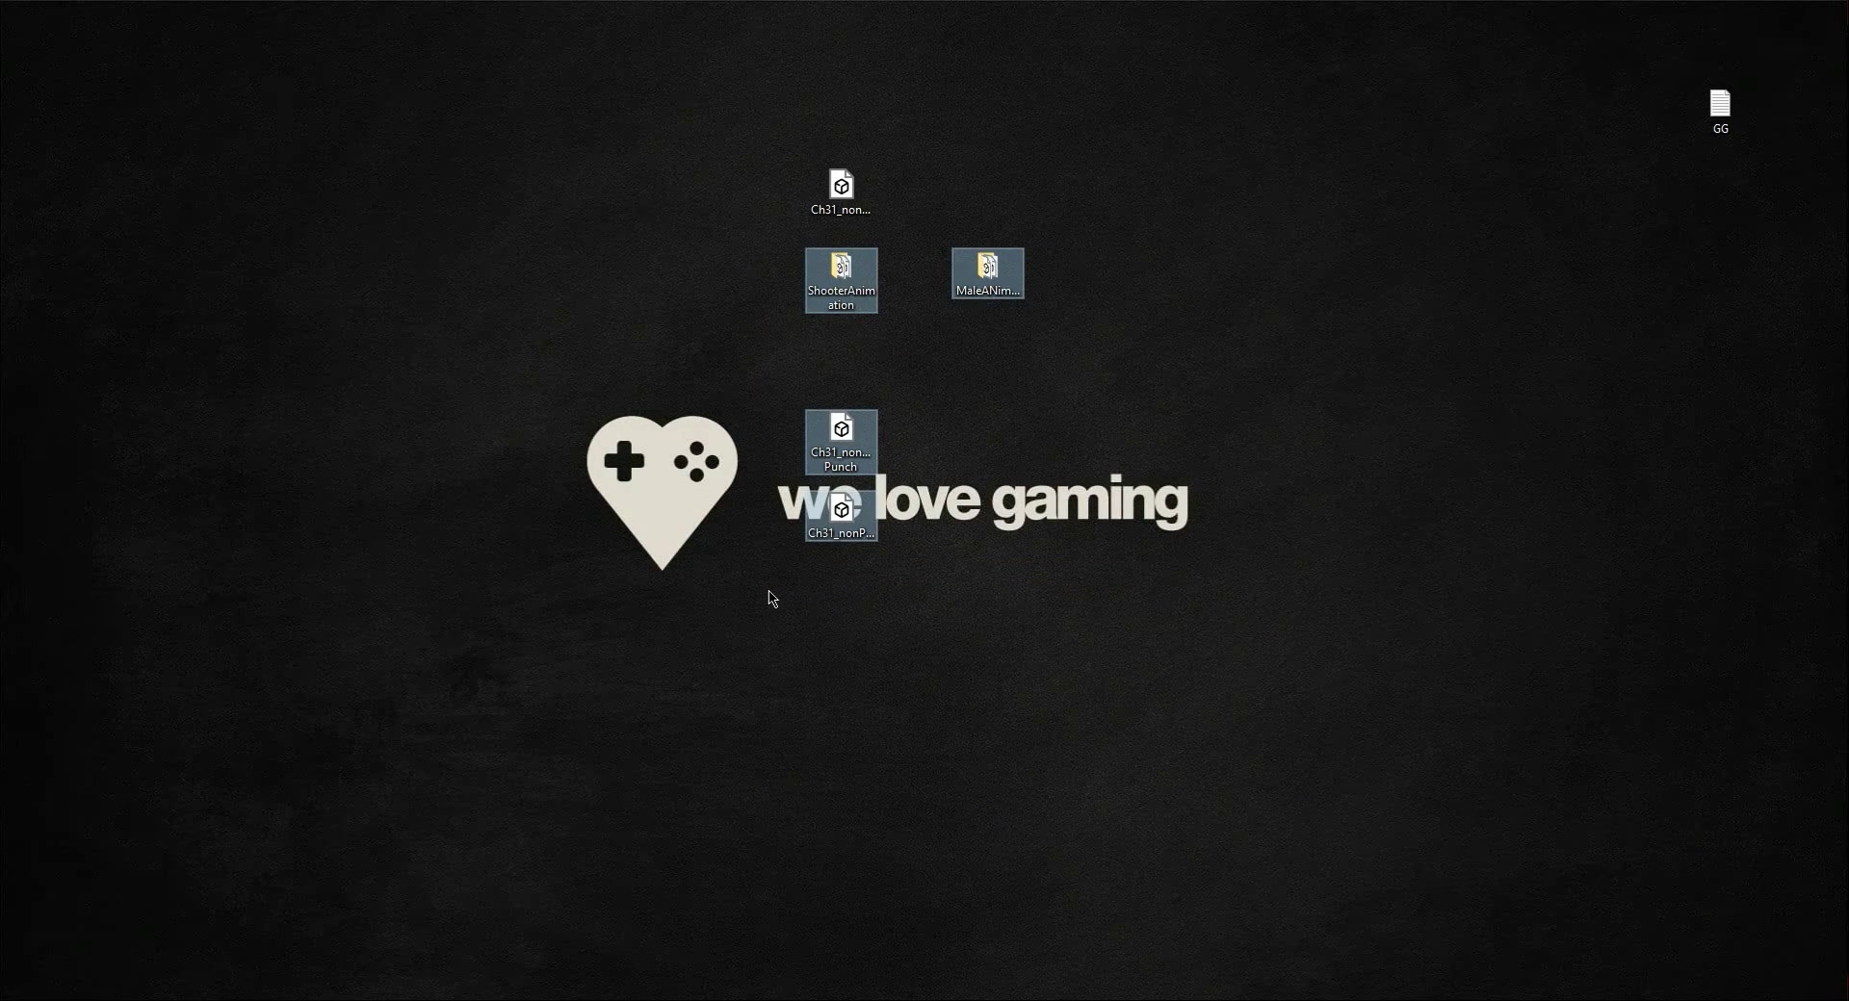
{"action": "key", "text": "Delete"}
- Import the Ch31_nonPBR character file from the desktop into Unity's Male1Character folder, select it and enlarge its preview
{"action": "left_click", "coordinate": [840, 188]}
{"action": "left_click_drag", "start_coordinate": [861, 206], "coordinate": [832, 807]}
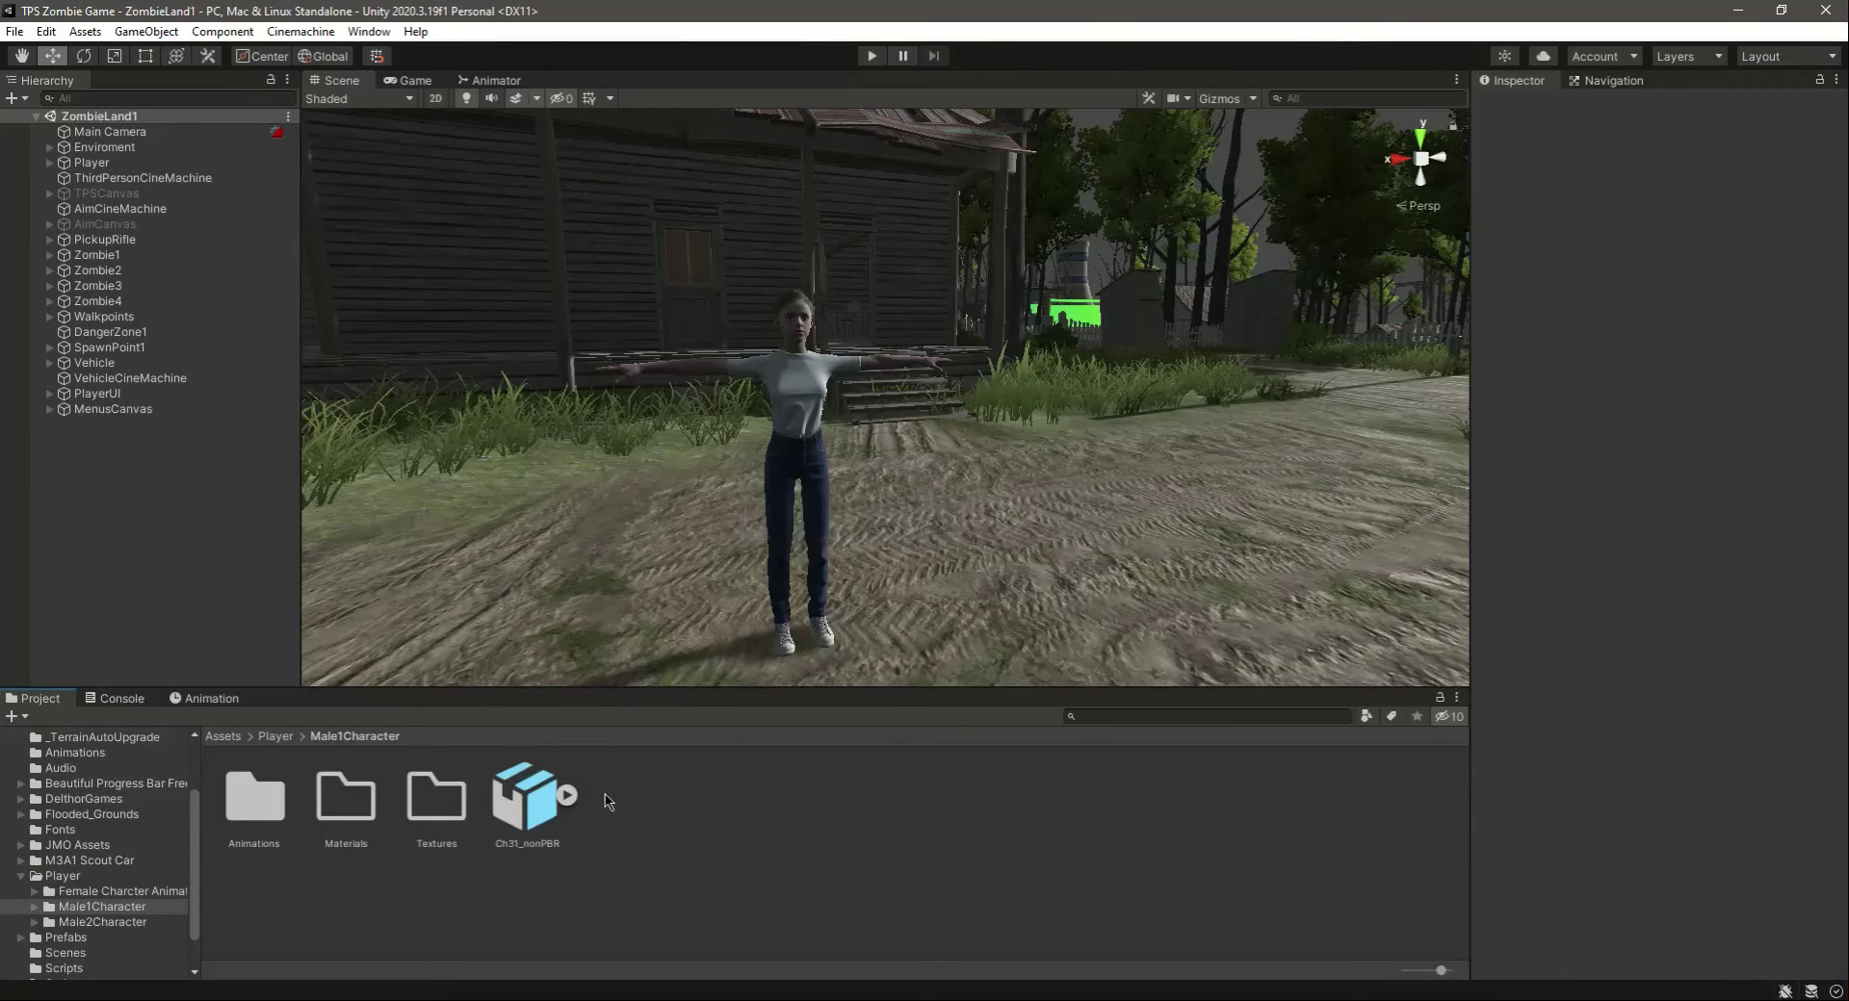
{"action": "left_click", "coordinate": [535, 812]}
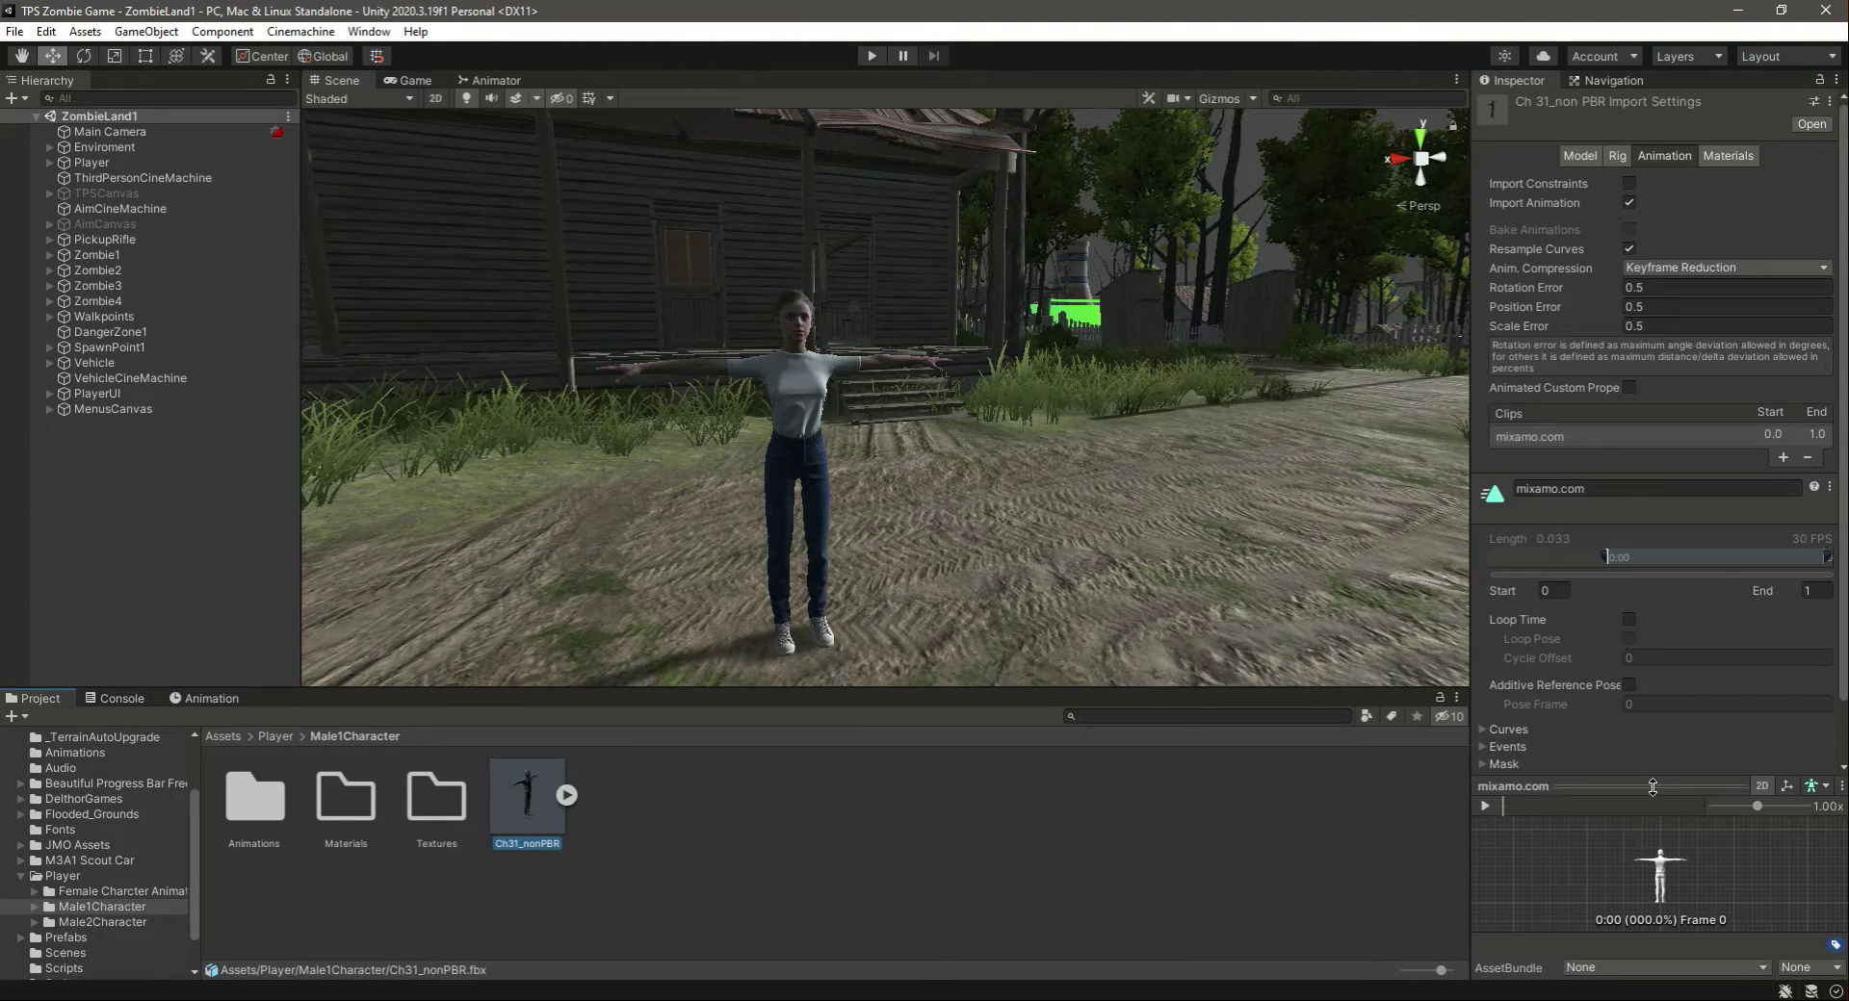
{"action": "left_click_drag", "start_coordinate": [1652, 786], "coordinate": [1652, 698]}
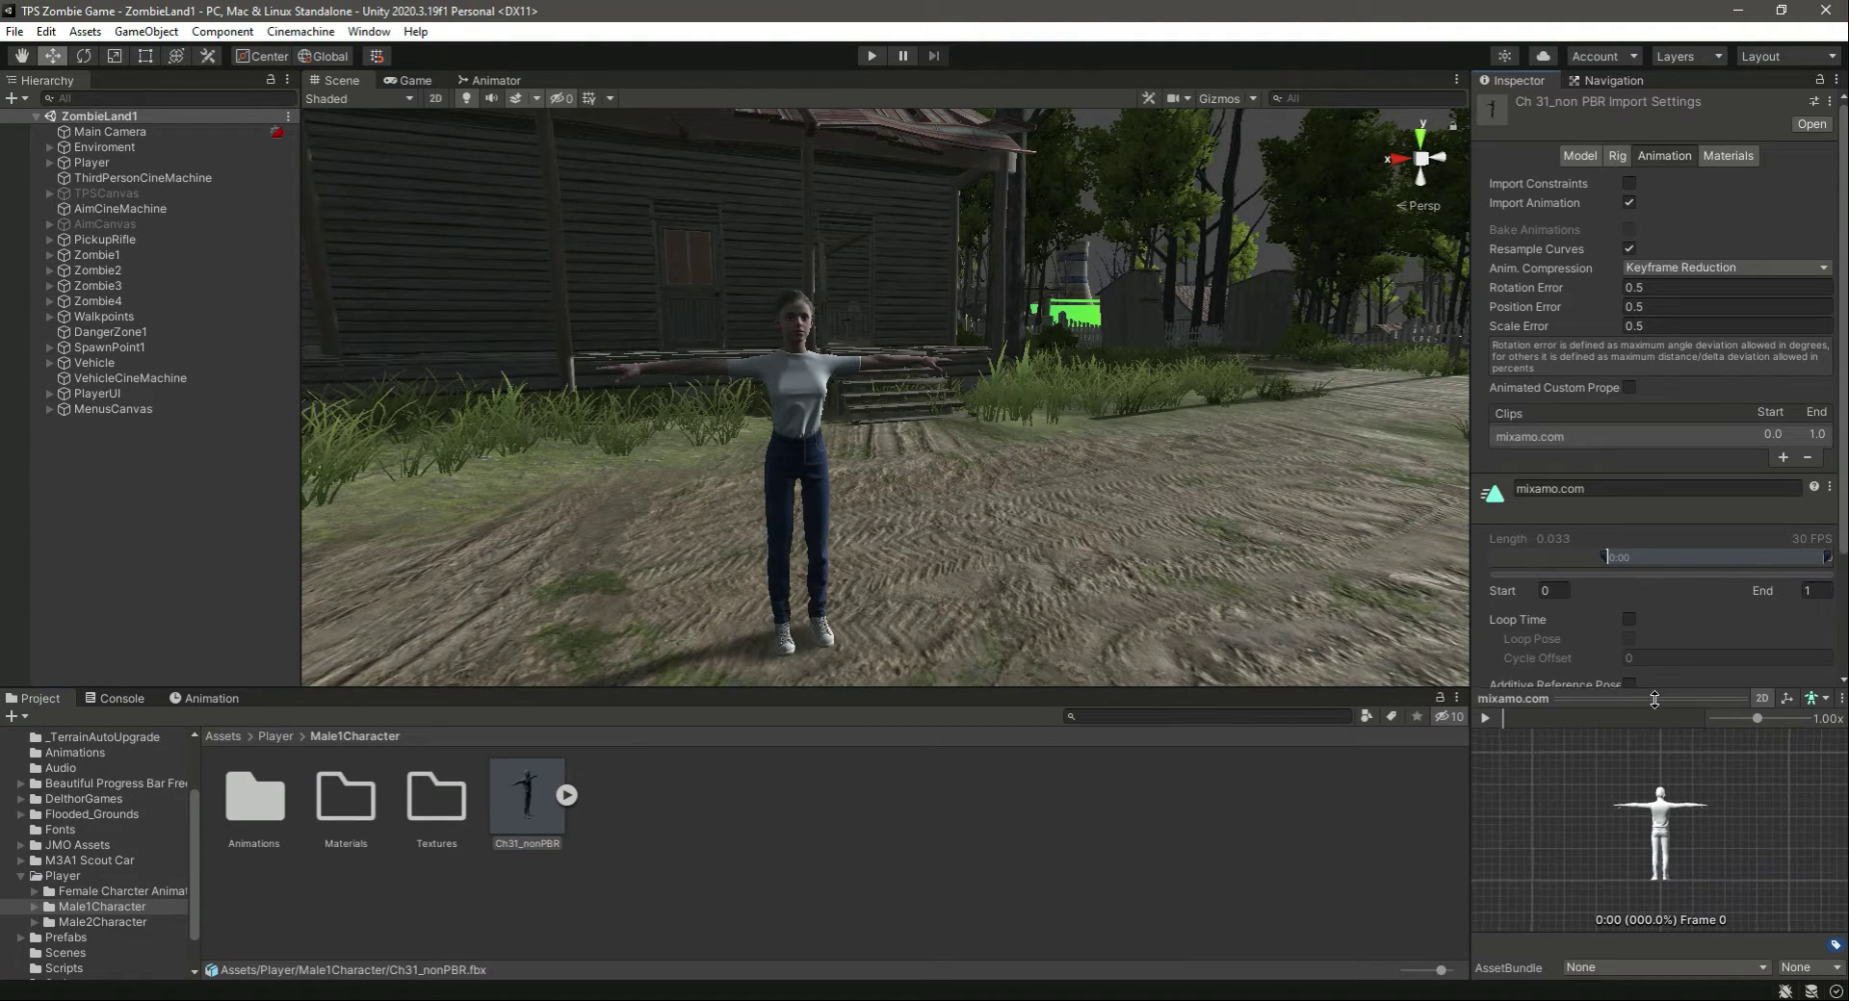
- Set the Ch31_nonPBR rig's avatar definition to Create From This Model, apply it and check the model's sub-assets
{"action": "left_click", "coordinate": [1617, 157]}
{"action": "left_click", "coordinate": [1675, 210]}
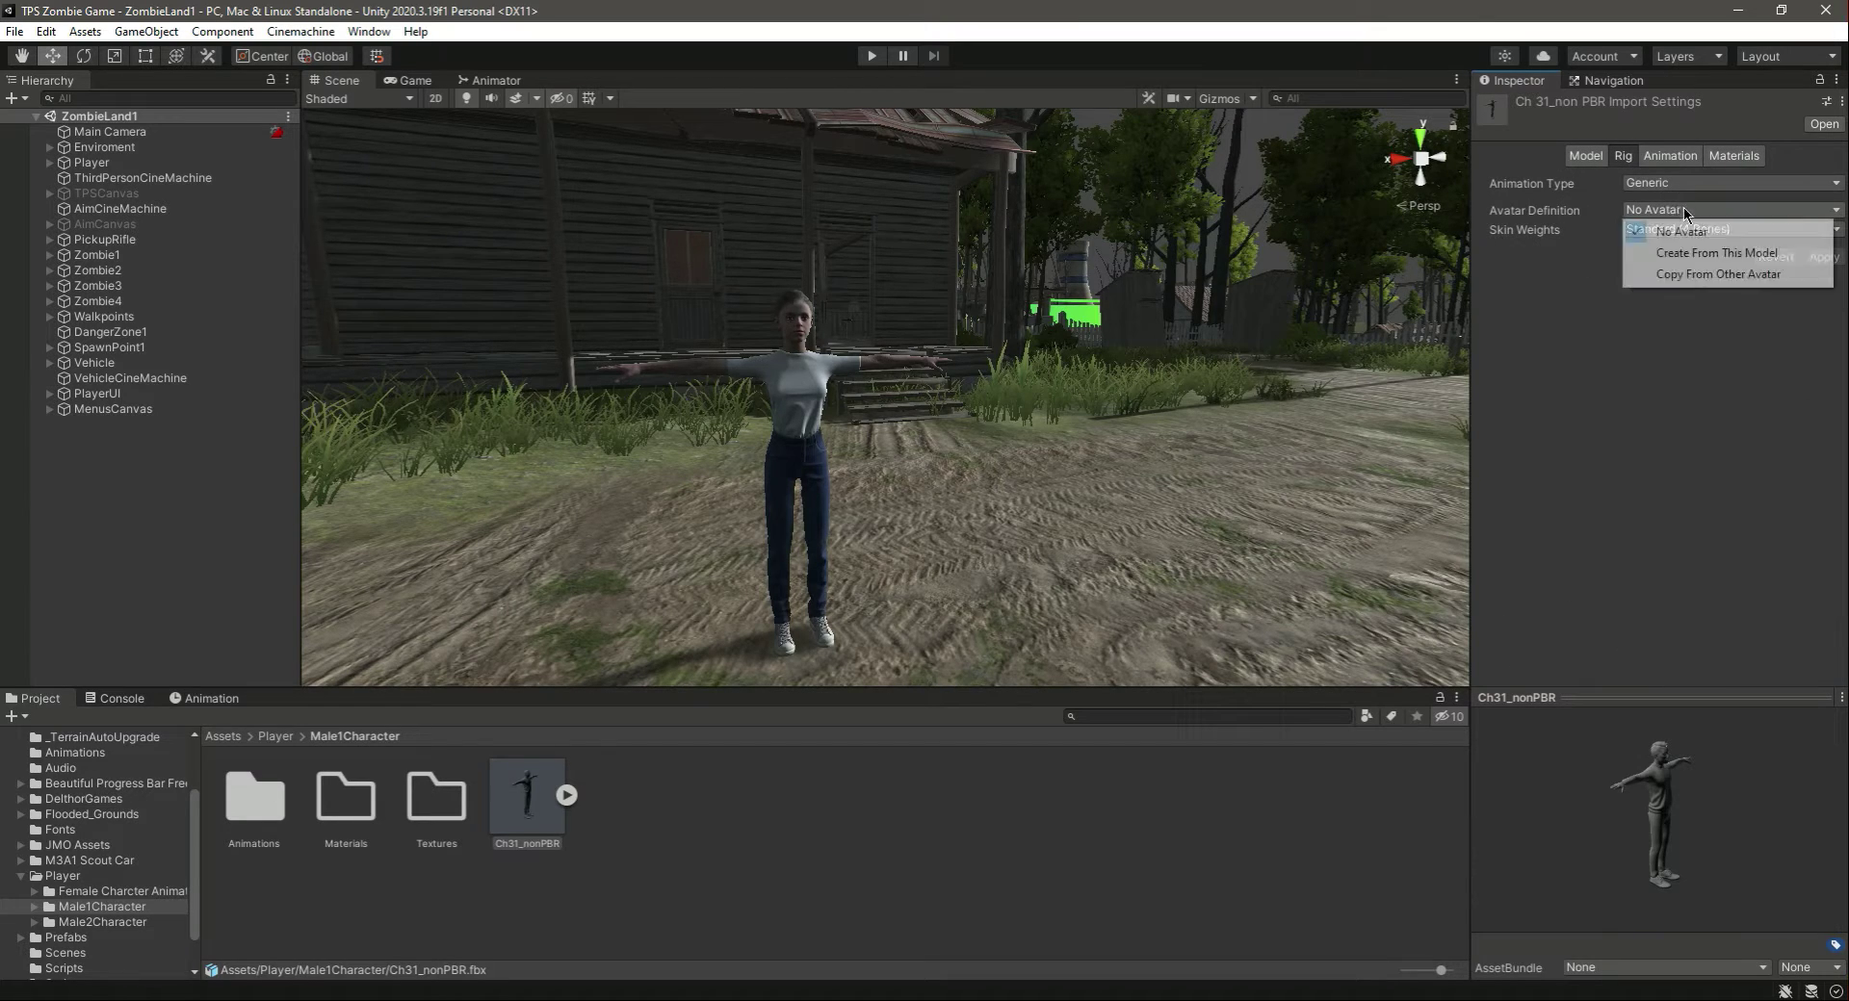
{"action": "left_click", "coordinate": [1688, 255]}
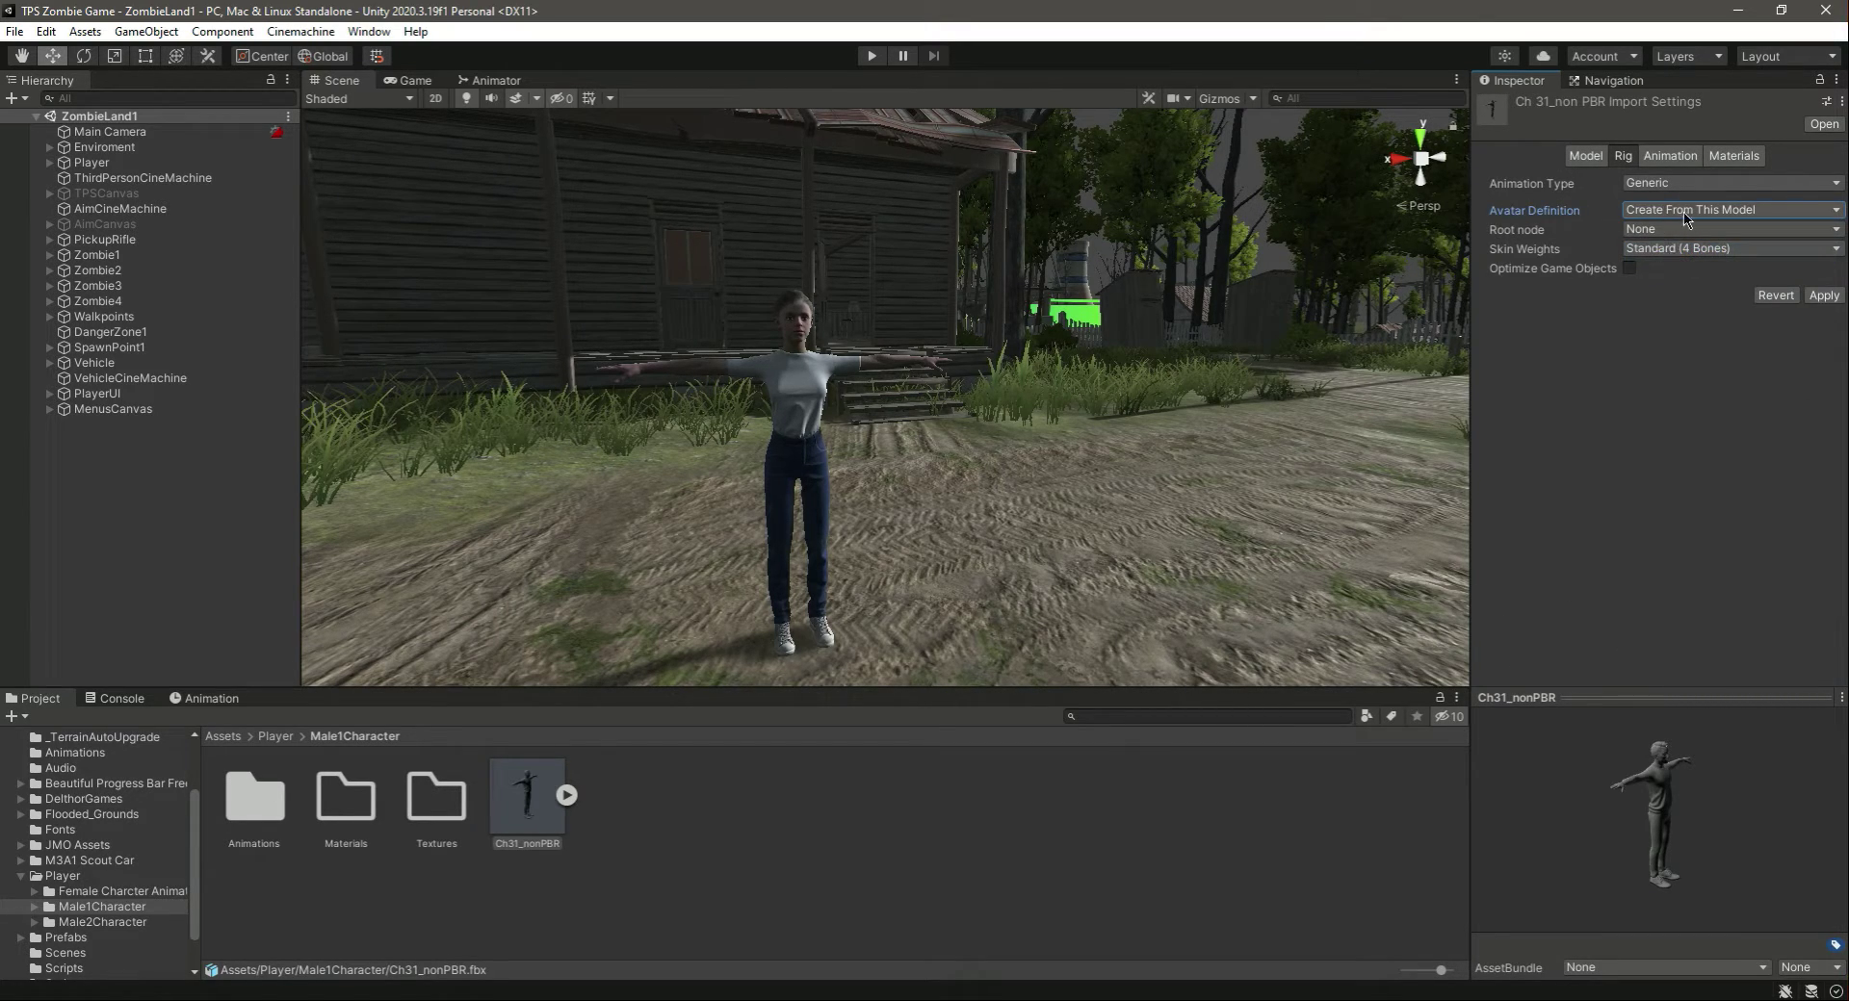
{"action": "left_click", "coordinate": [1823, 296]}
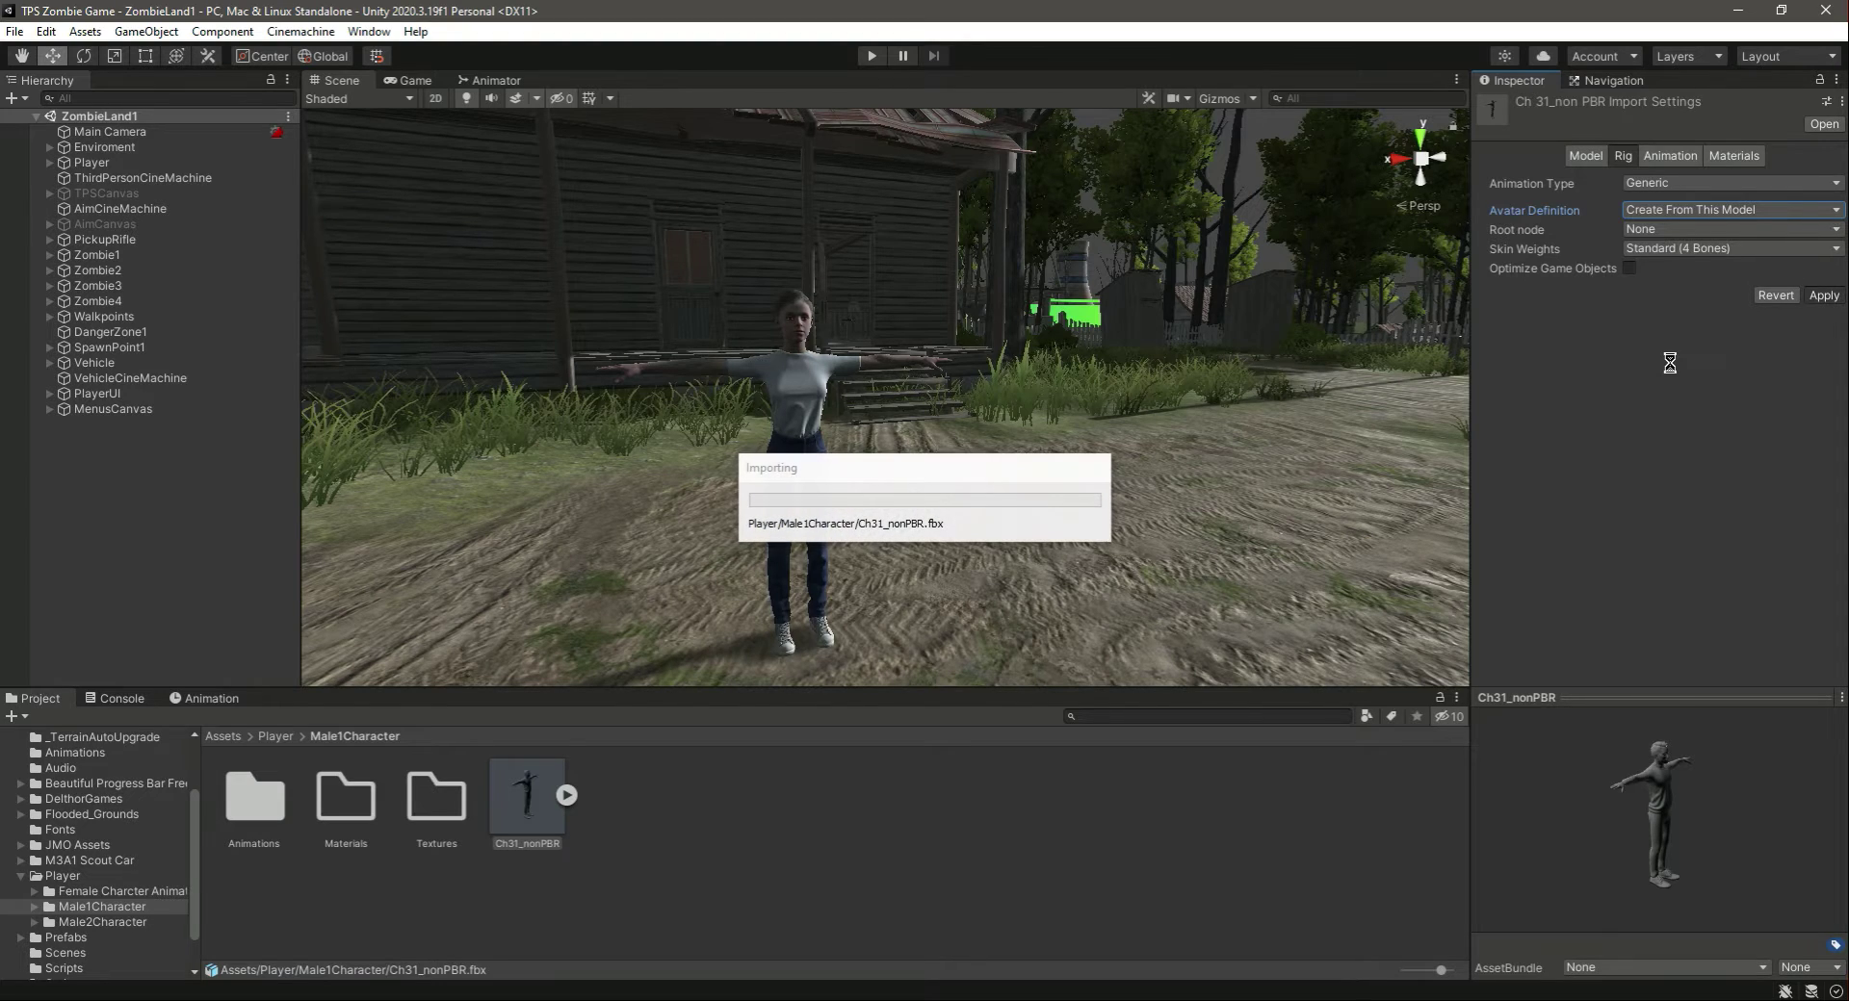
{"action": "left_click", "coordinate": [567, 798]}
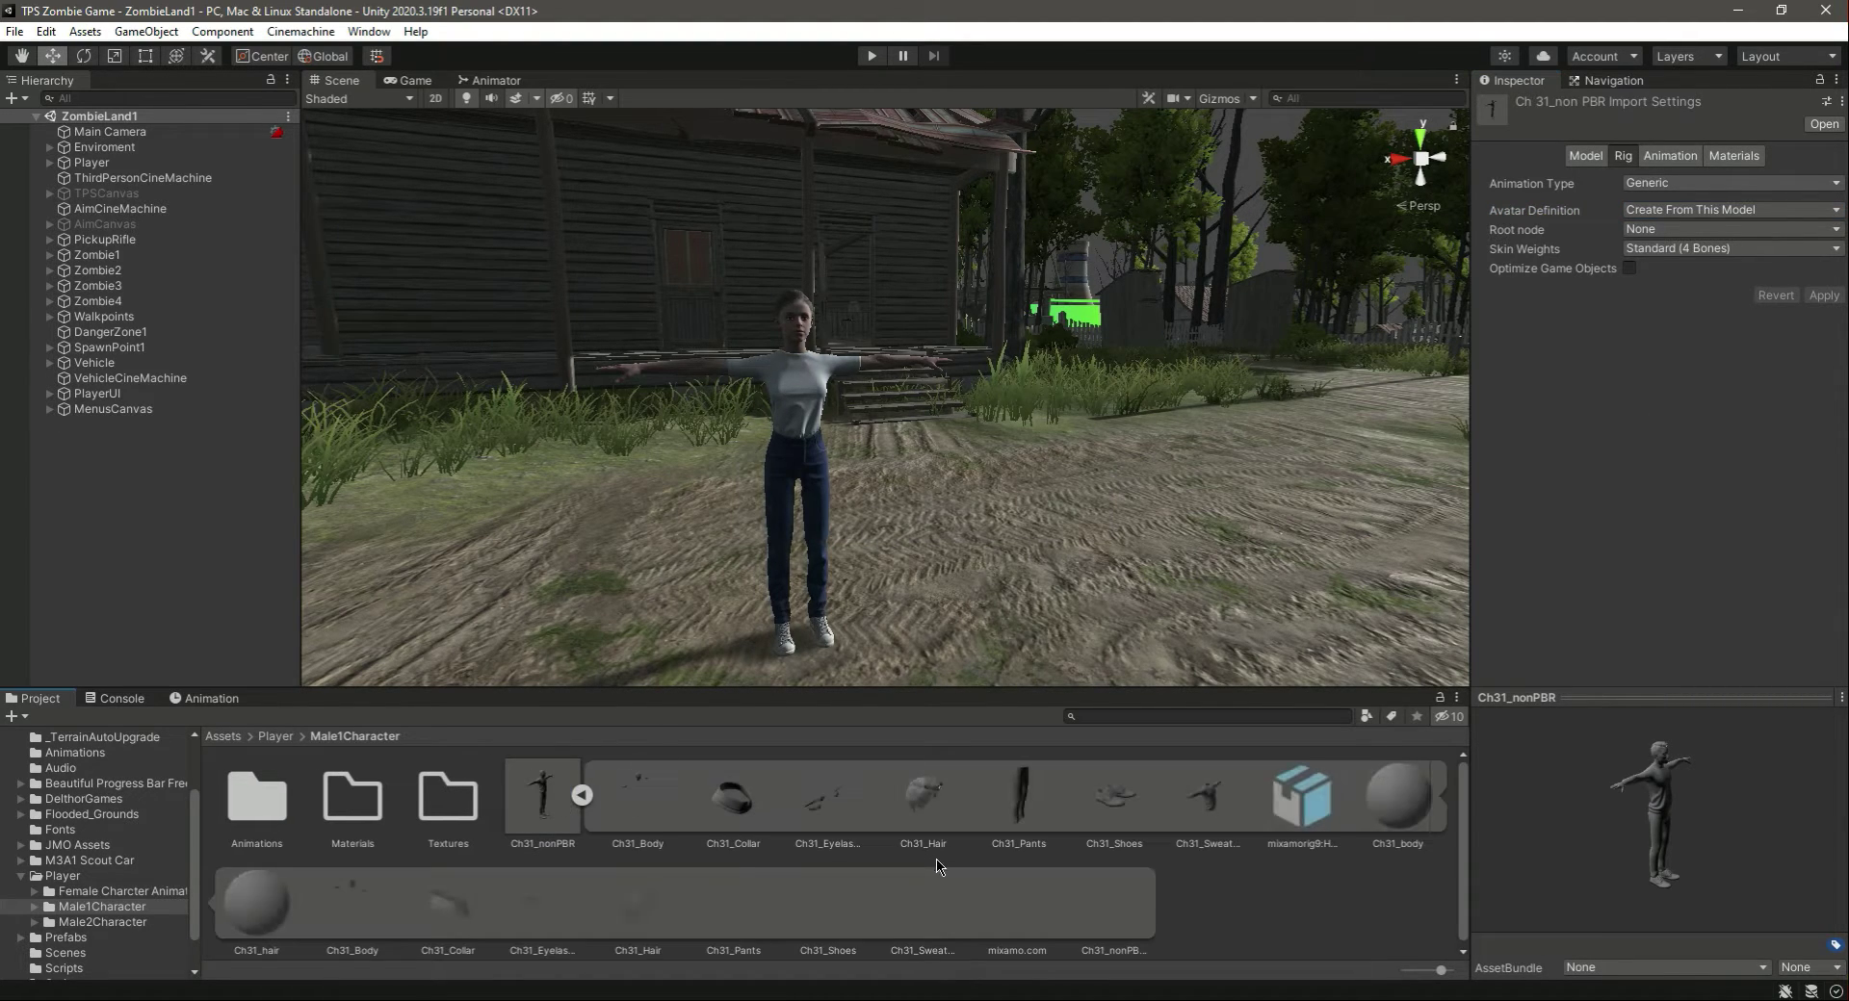
{"action": "left_click", "coordinate": [581, 796]}
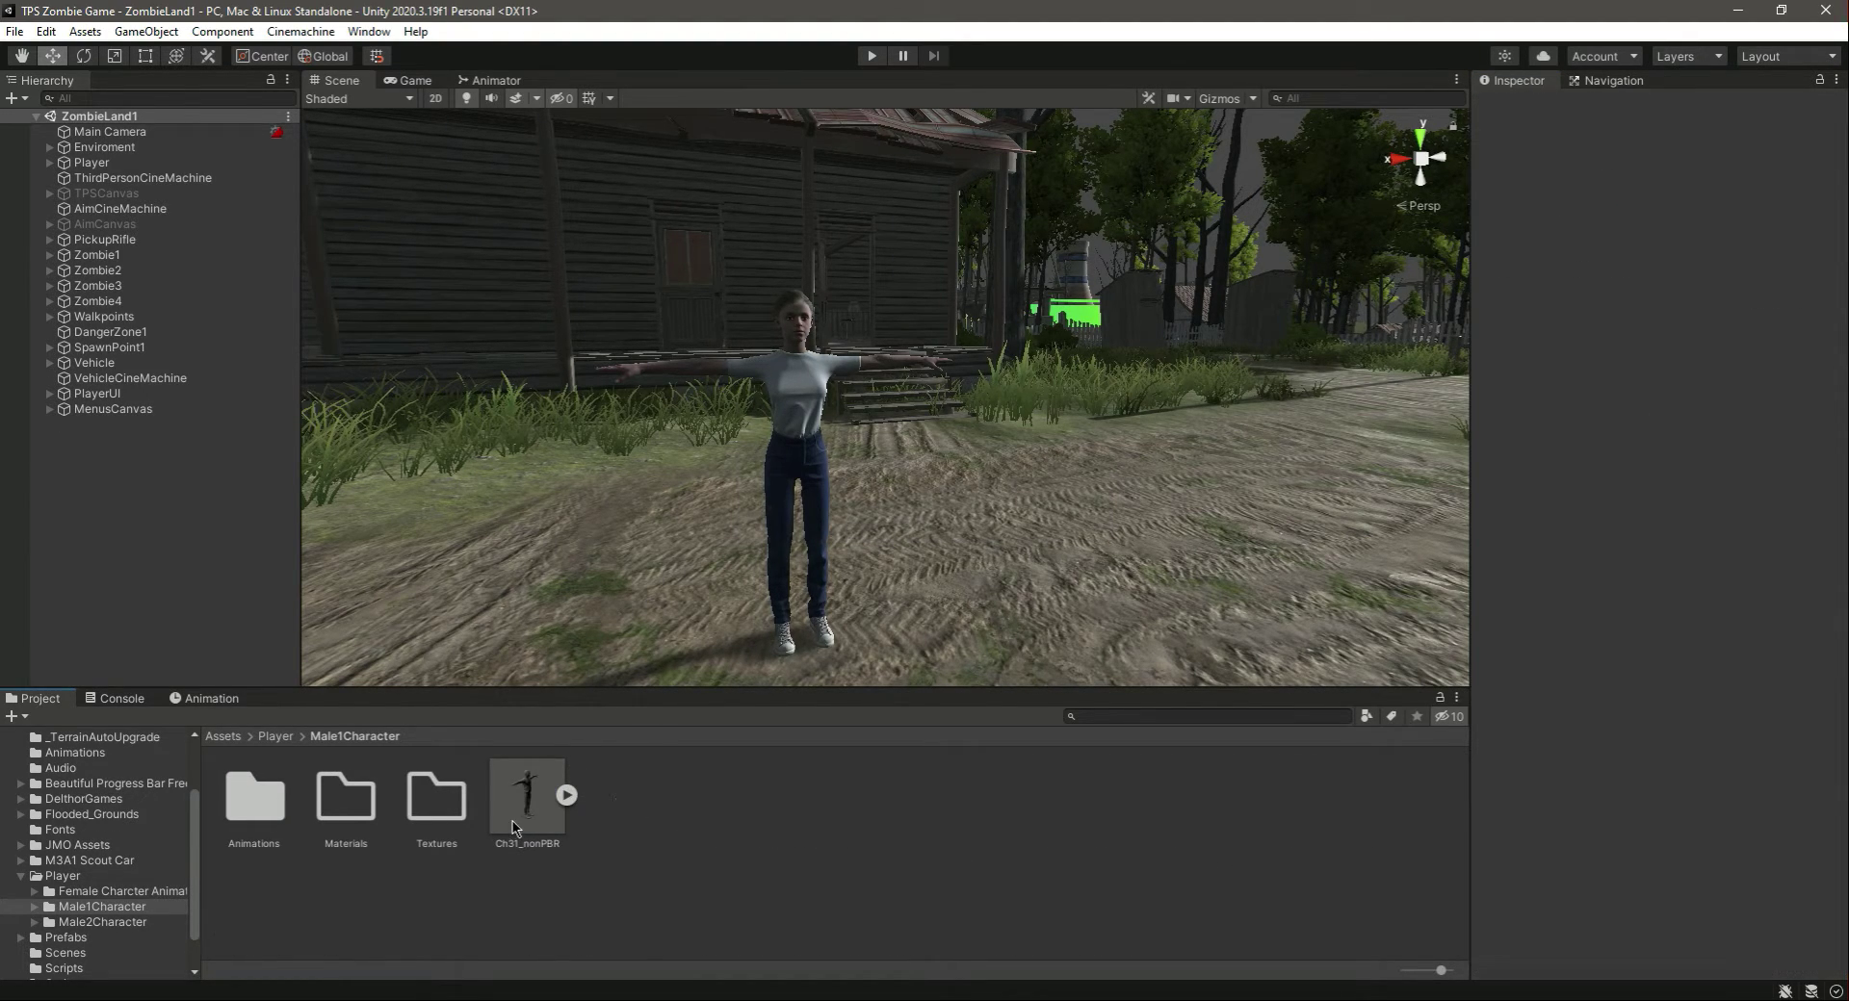
- Extract the Ch31_nonPBR model's textures into the Textures folder of Male1Character and rotate the preview to check them
{"action": "left_click", "coordinate": [1737, 155]}
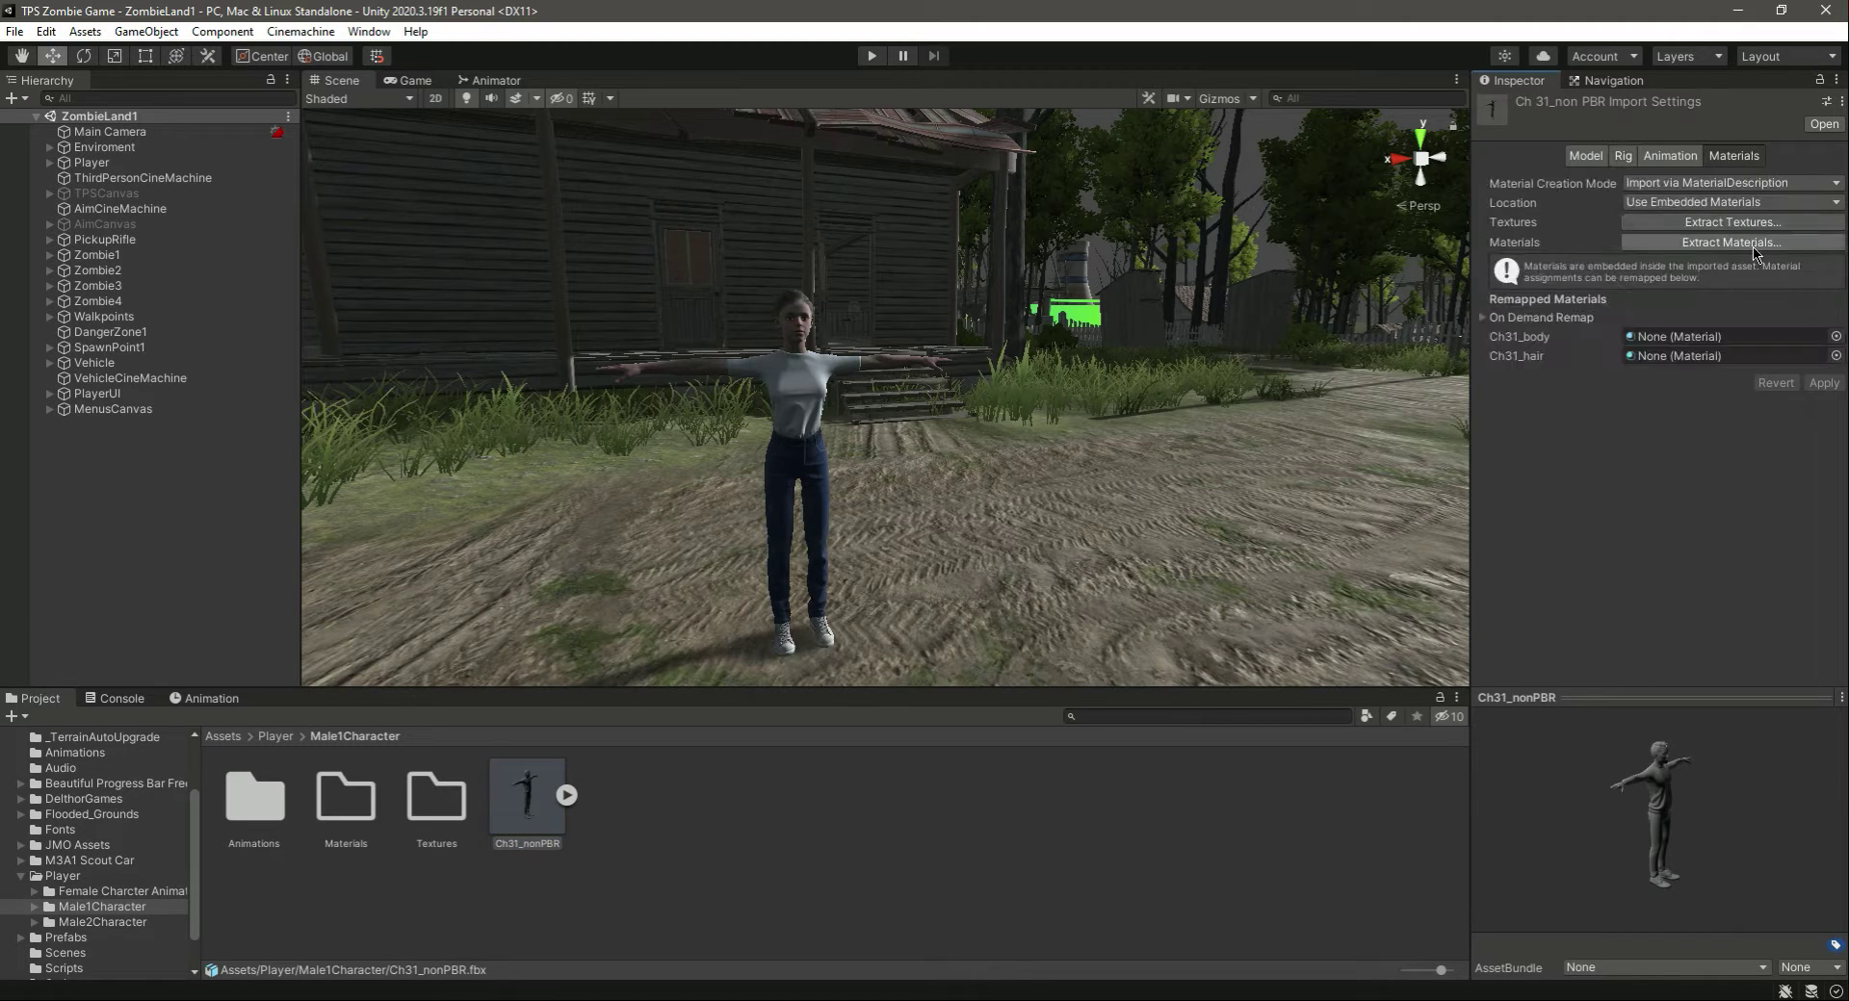
{"action": "left_click", "coordinate": [1731, 223]}
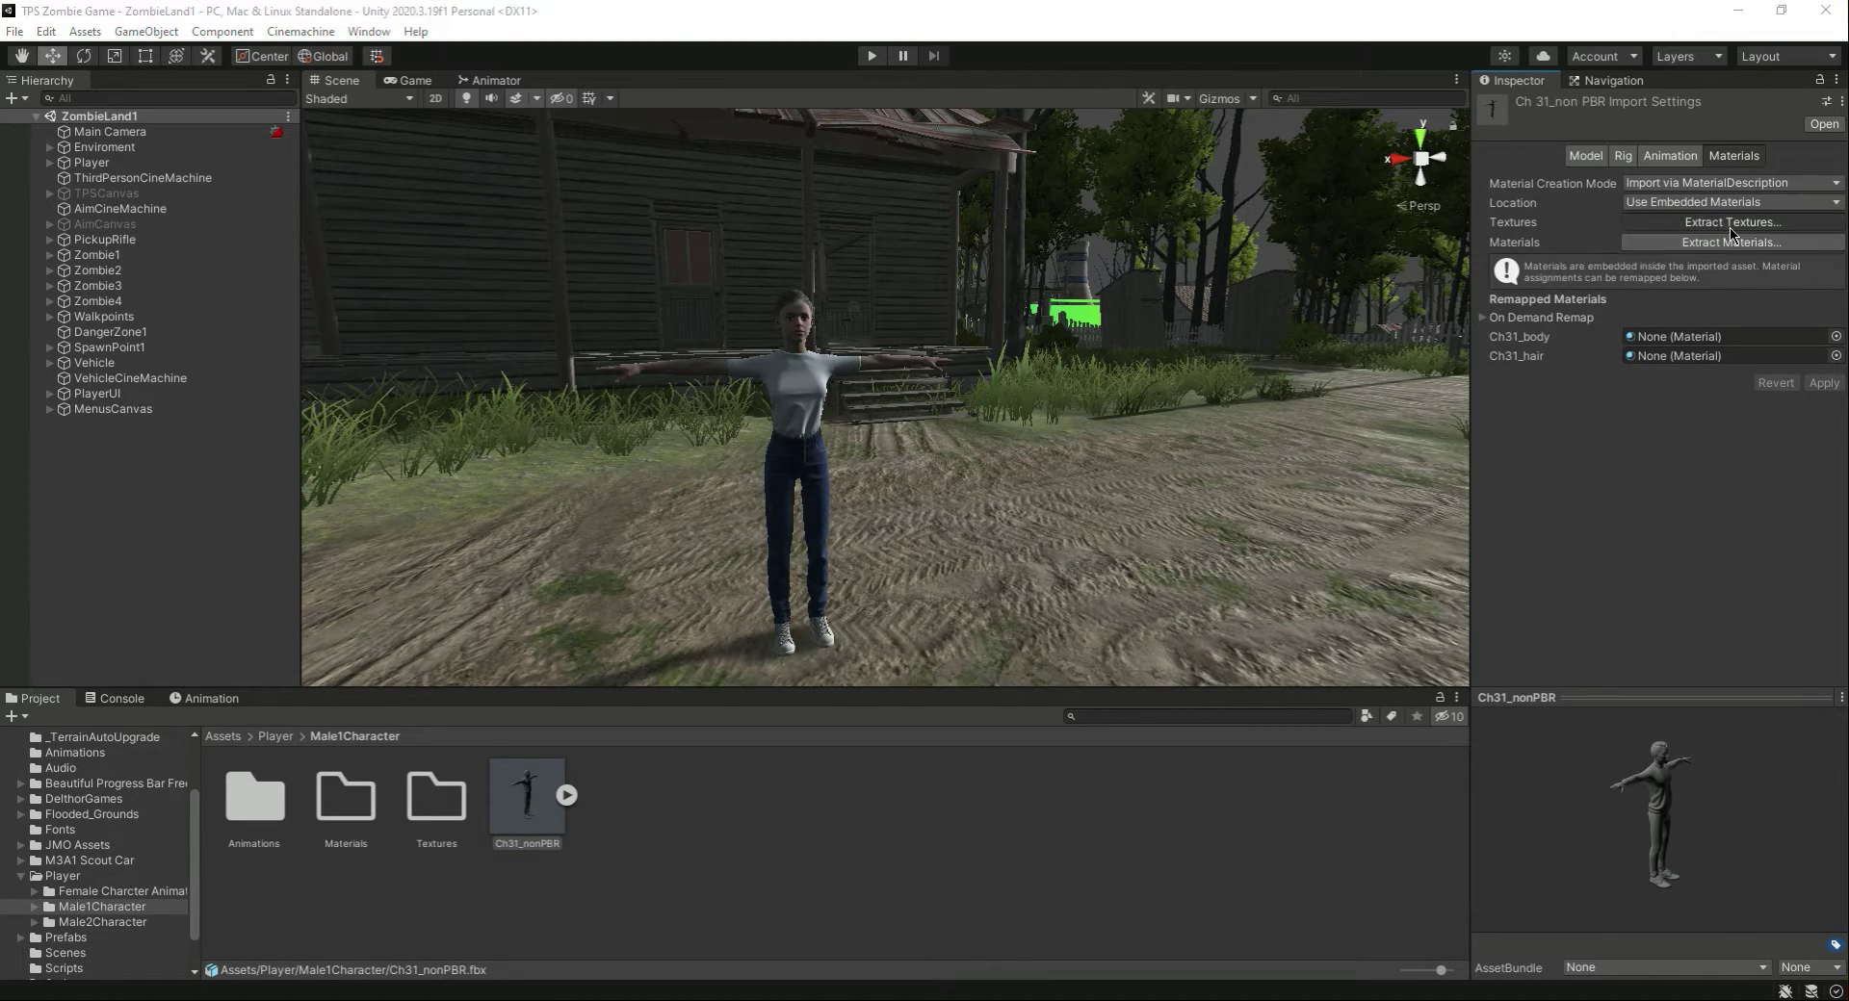
{"action": "left_click", "coordinate": [539, 222]}
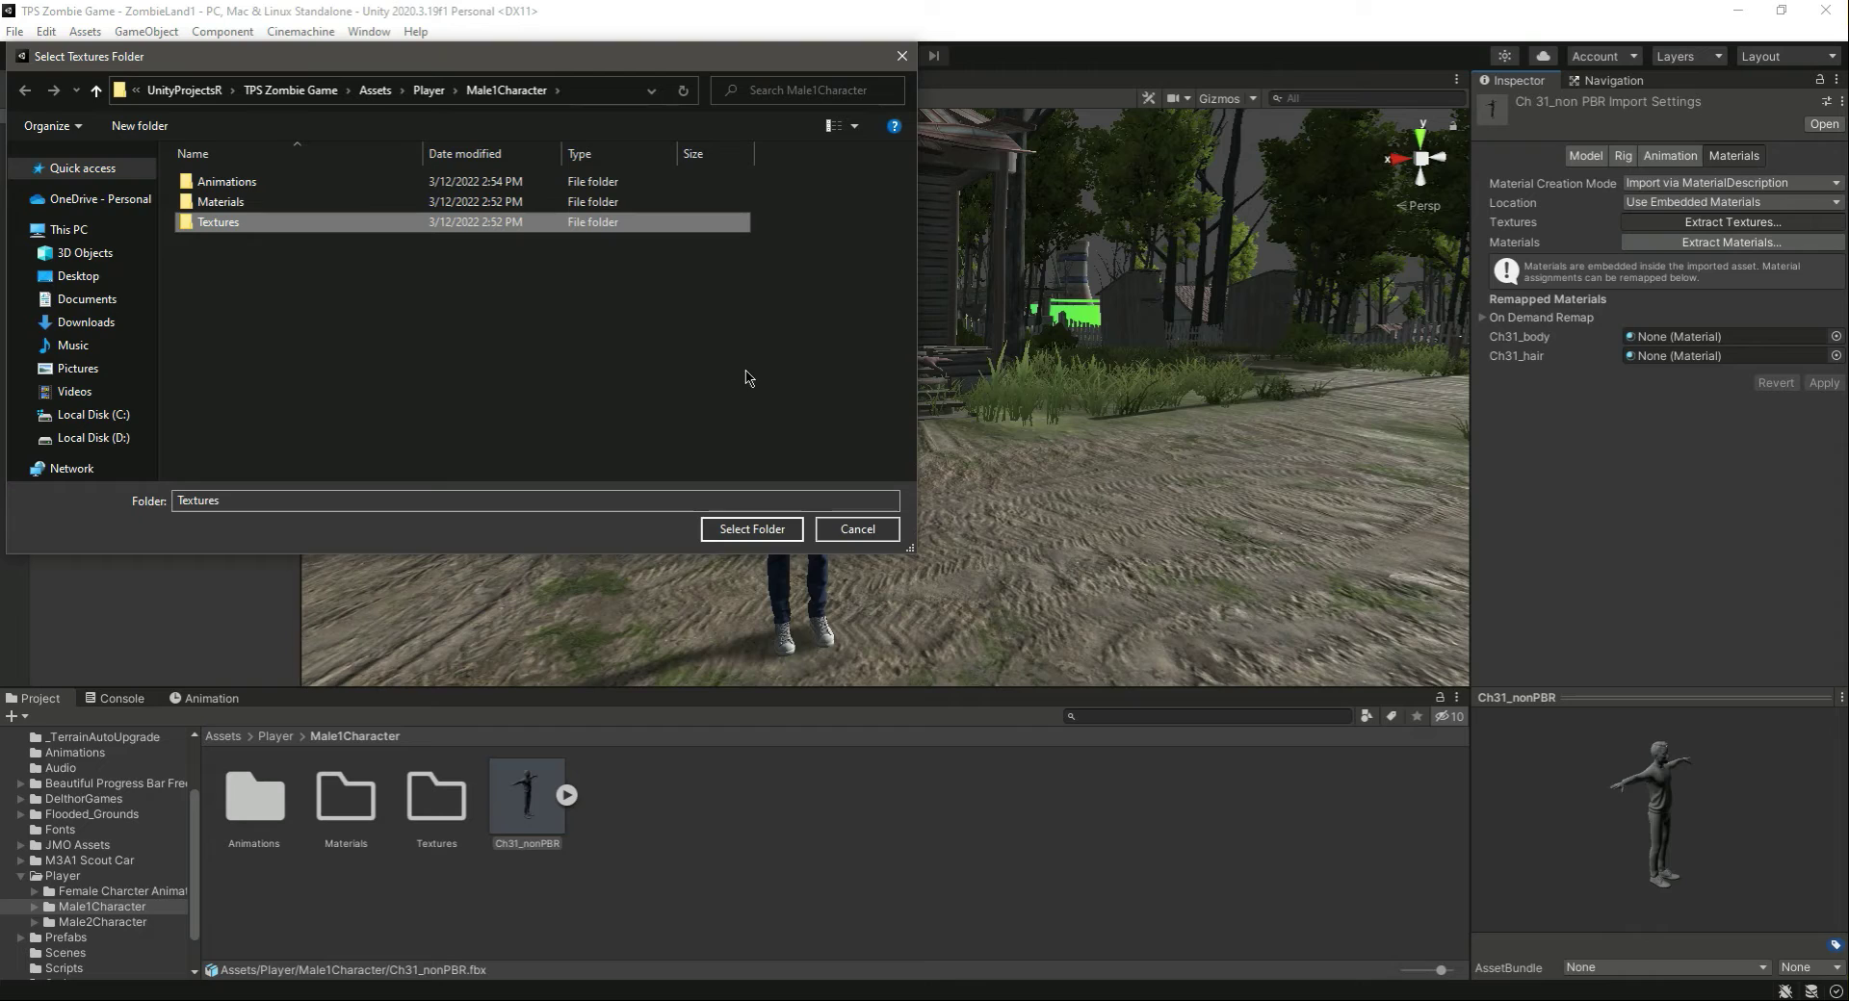
{"action": "left_click", "coordinate": [795, 531]}
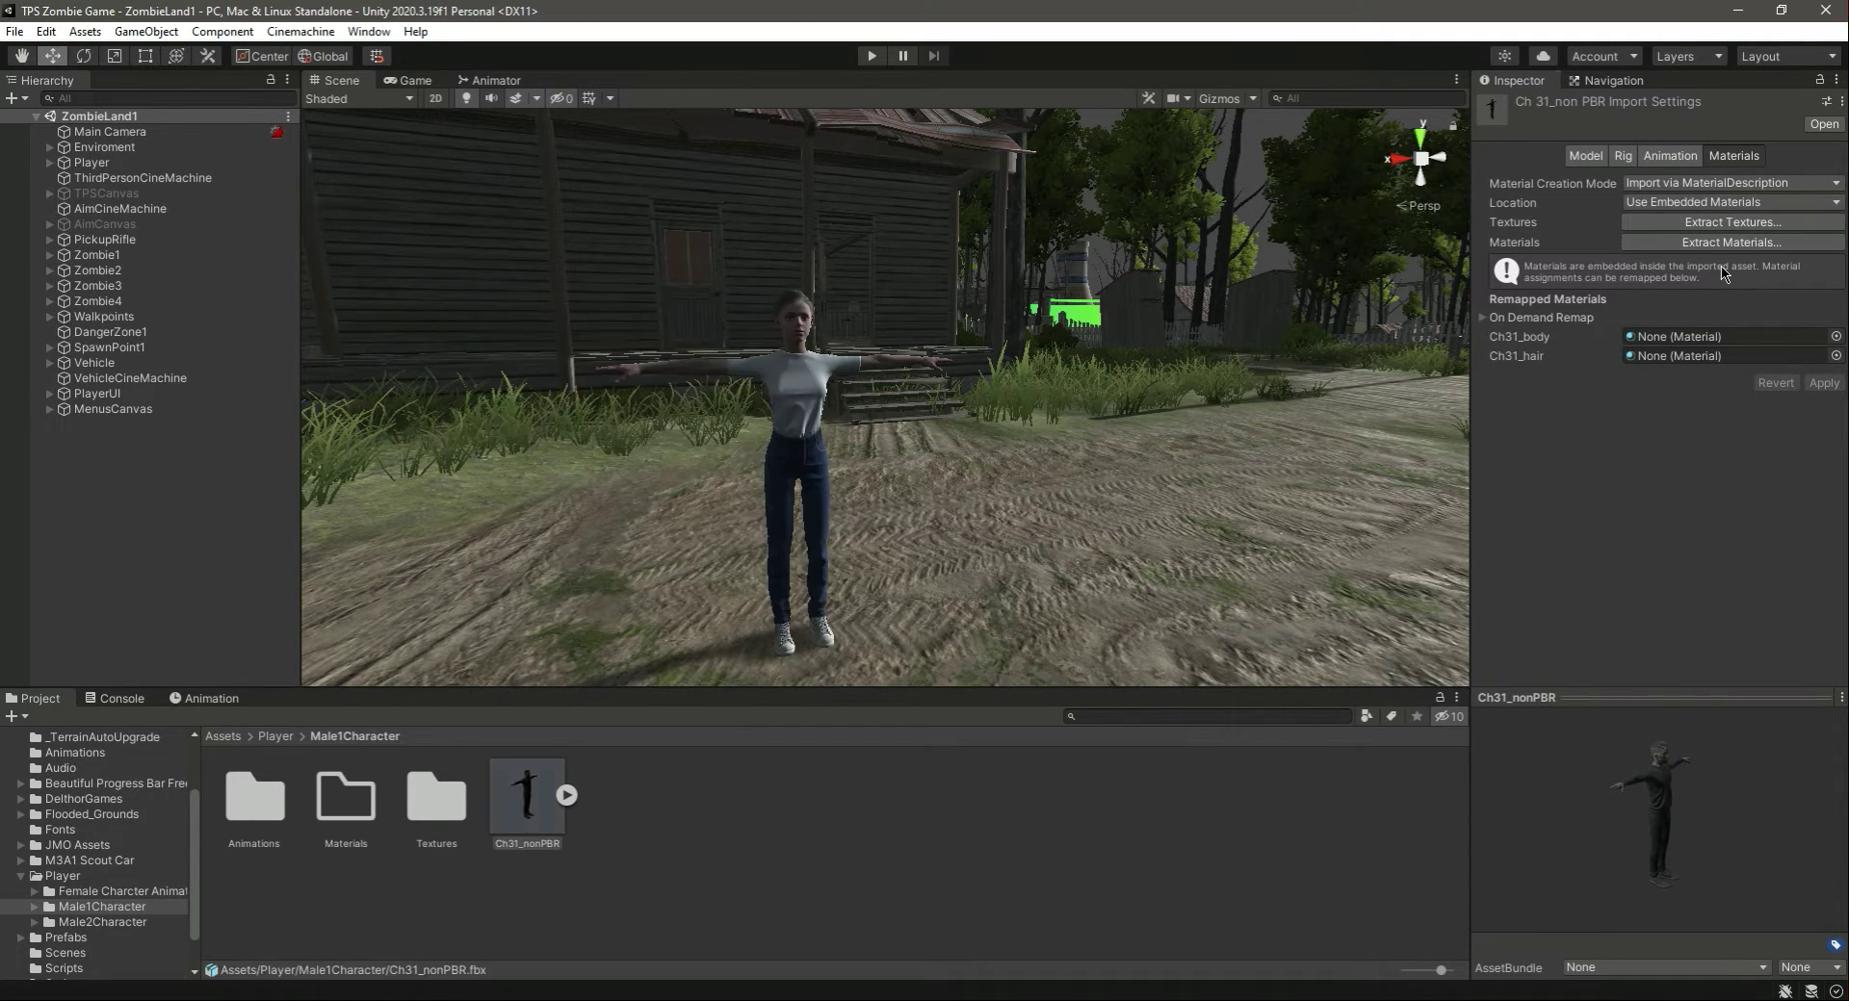
{"action": "left_click_drag", "start_coordinate": [1729, 766], "coordinate": [1608, 820]}
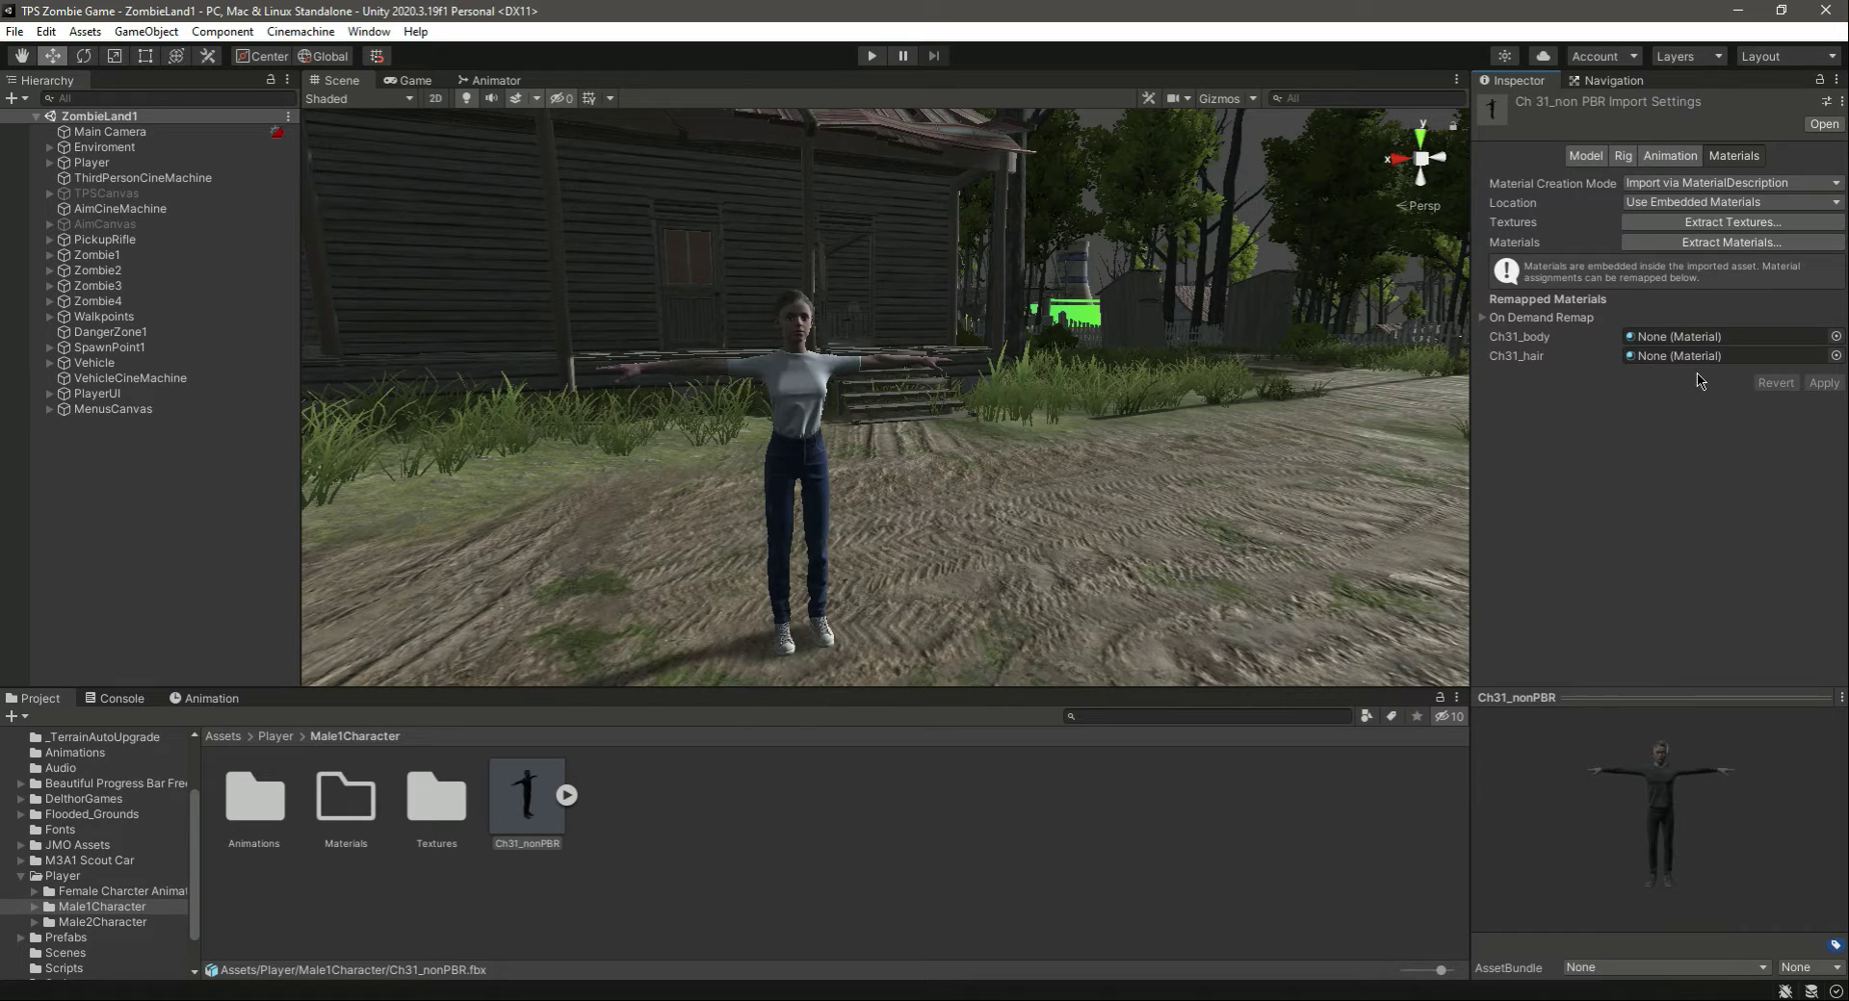
- Extract the Ch31_nonPBR model's materials into the Materials folder of Male1Character, check the preview and reselect the model
{"action": "left_click", "coordinate": [1705, 243]}
{"action": "left_click", "coordinate": [294, 212]}
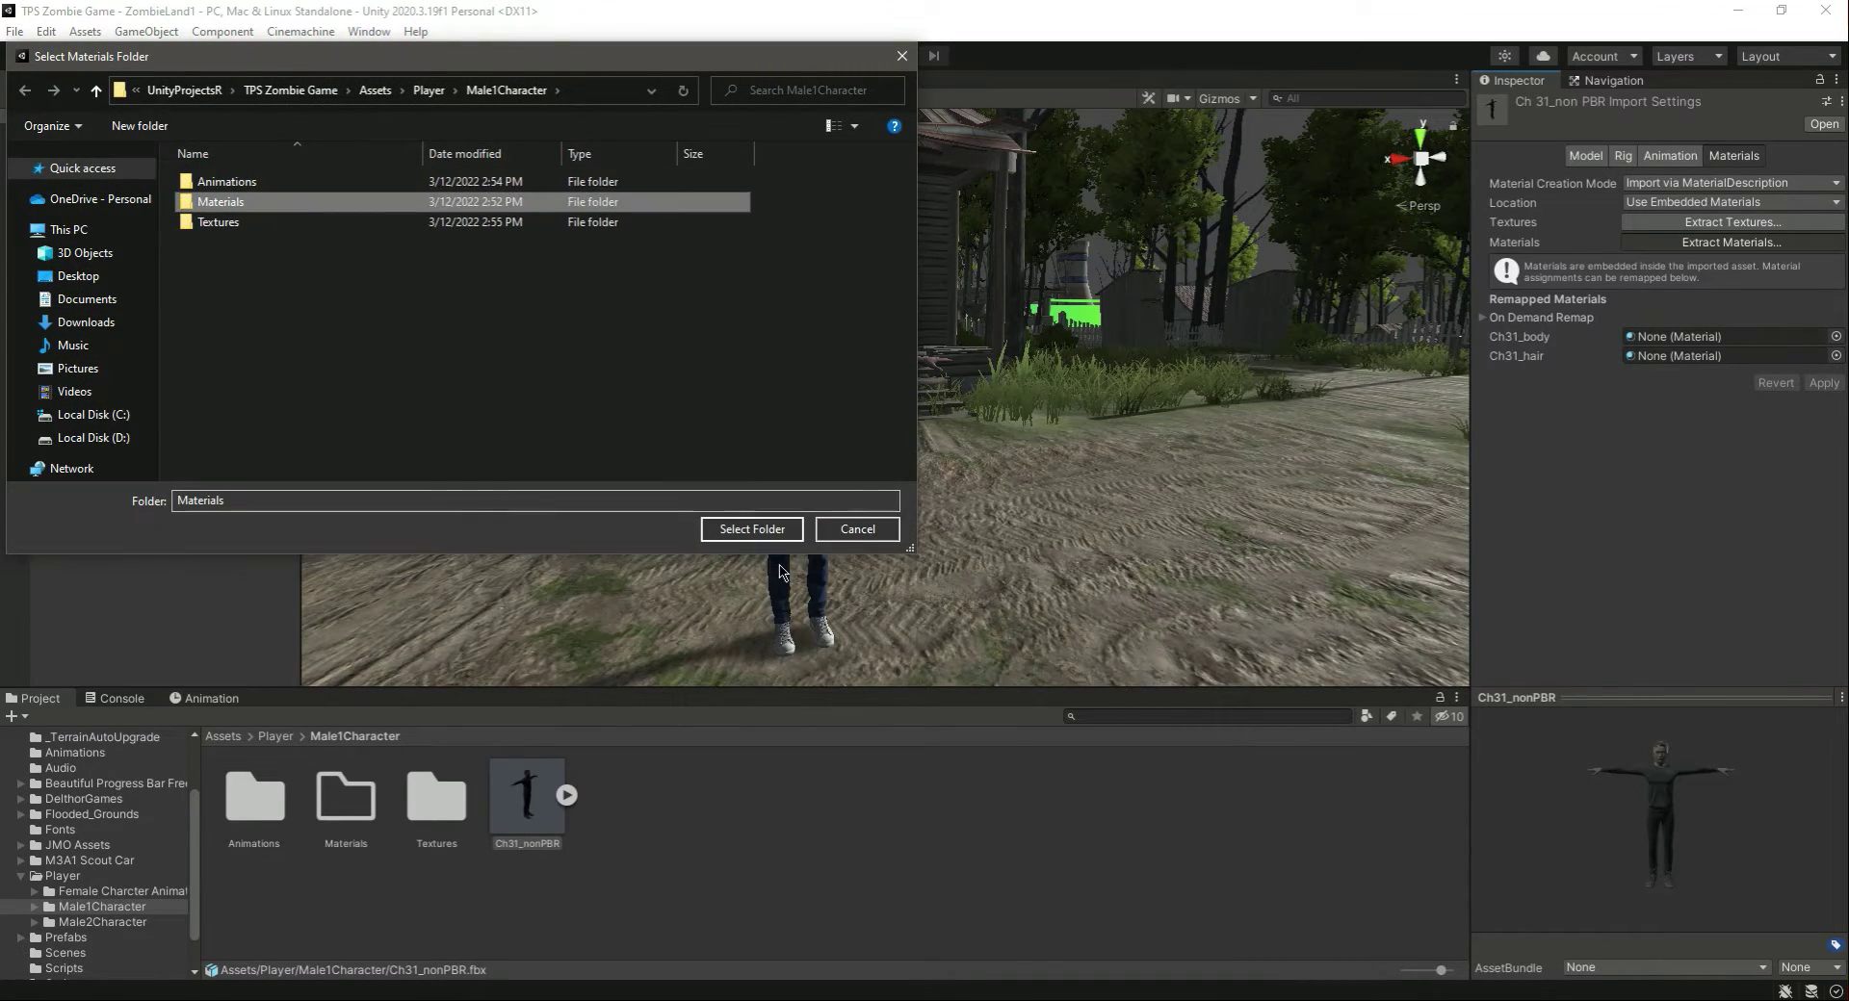
{"action": "left_click", "coordinate": [752, 529]}
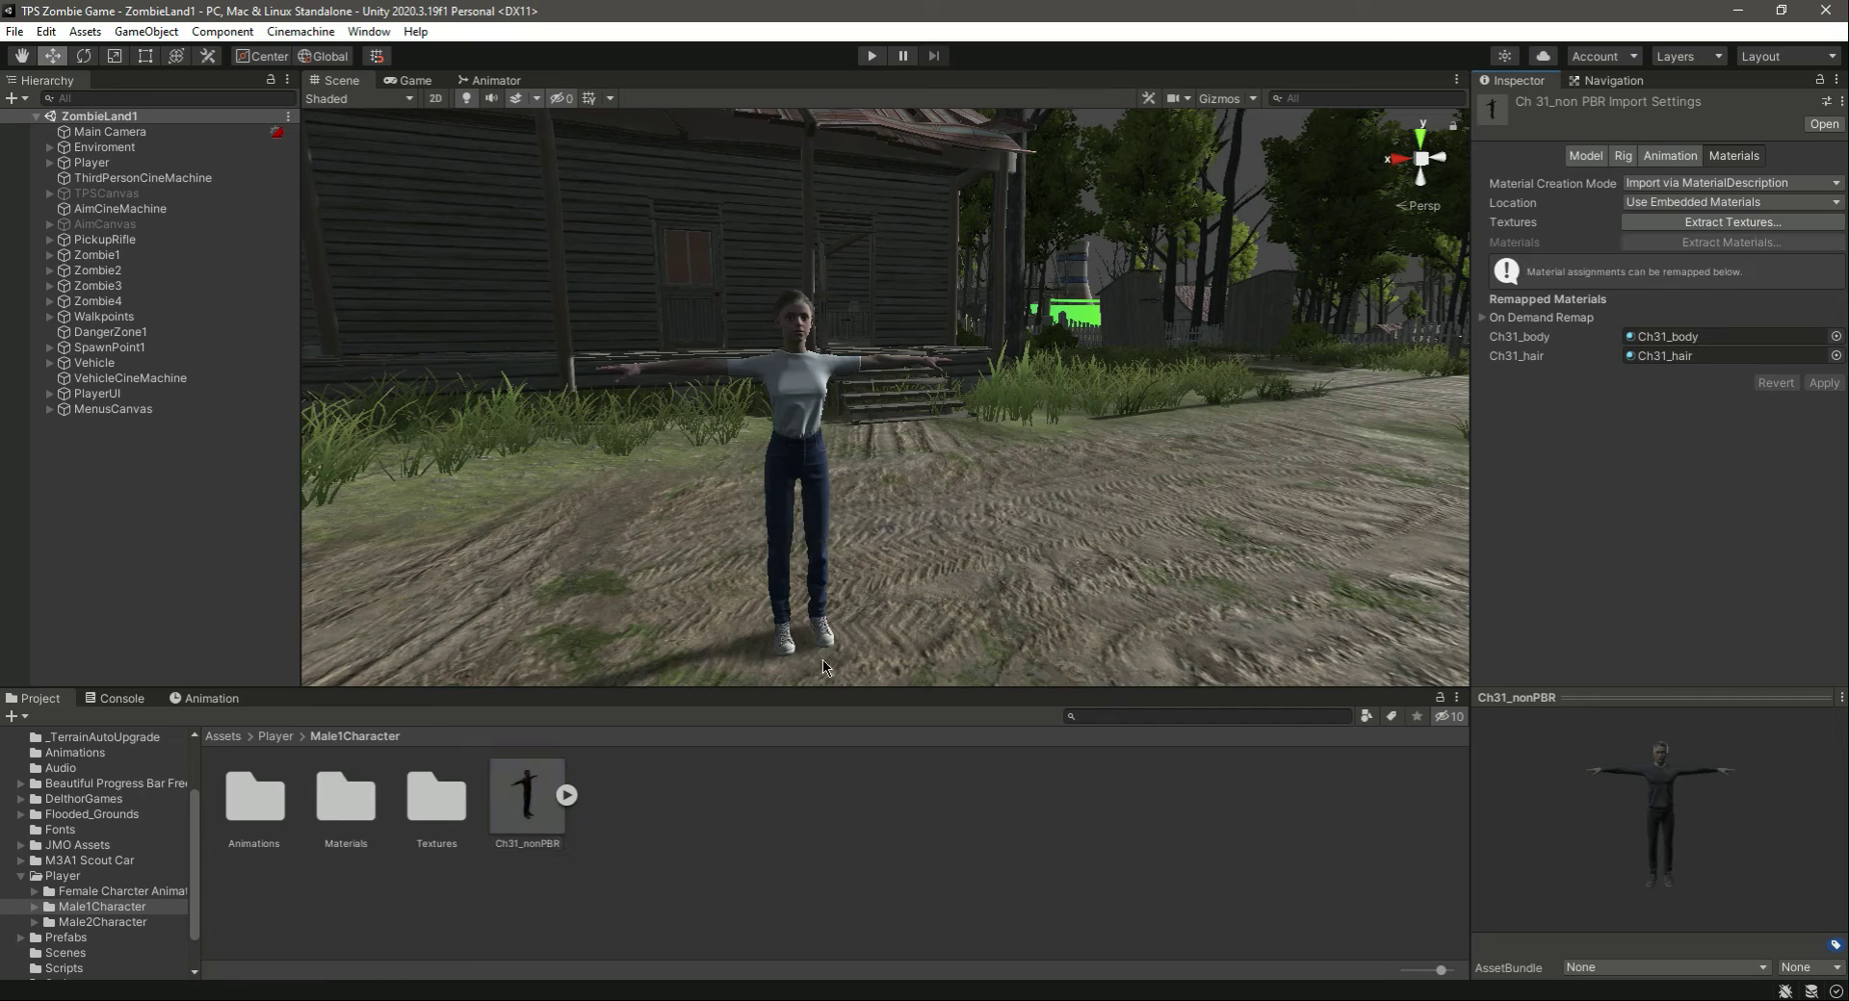
{"action": "left_click_drag", "start_coordinate": [1715, 830], "coordinate": [1616, 774]}
{"action": "left_click", "coordinate": [769, 872]}
{"action": "left_click", "coordinate": [511, 825]}
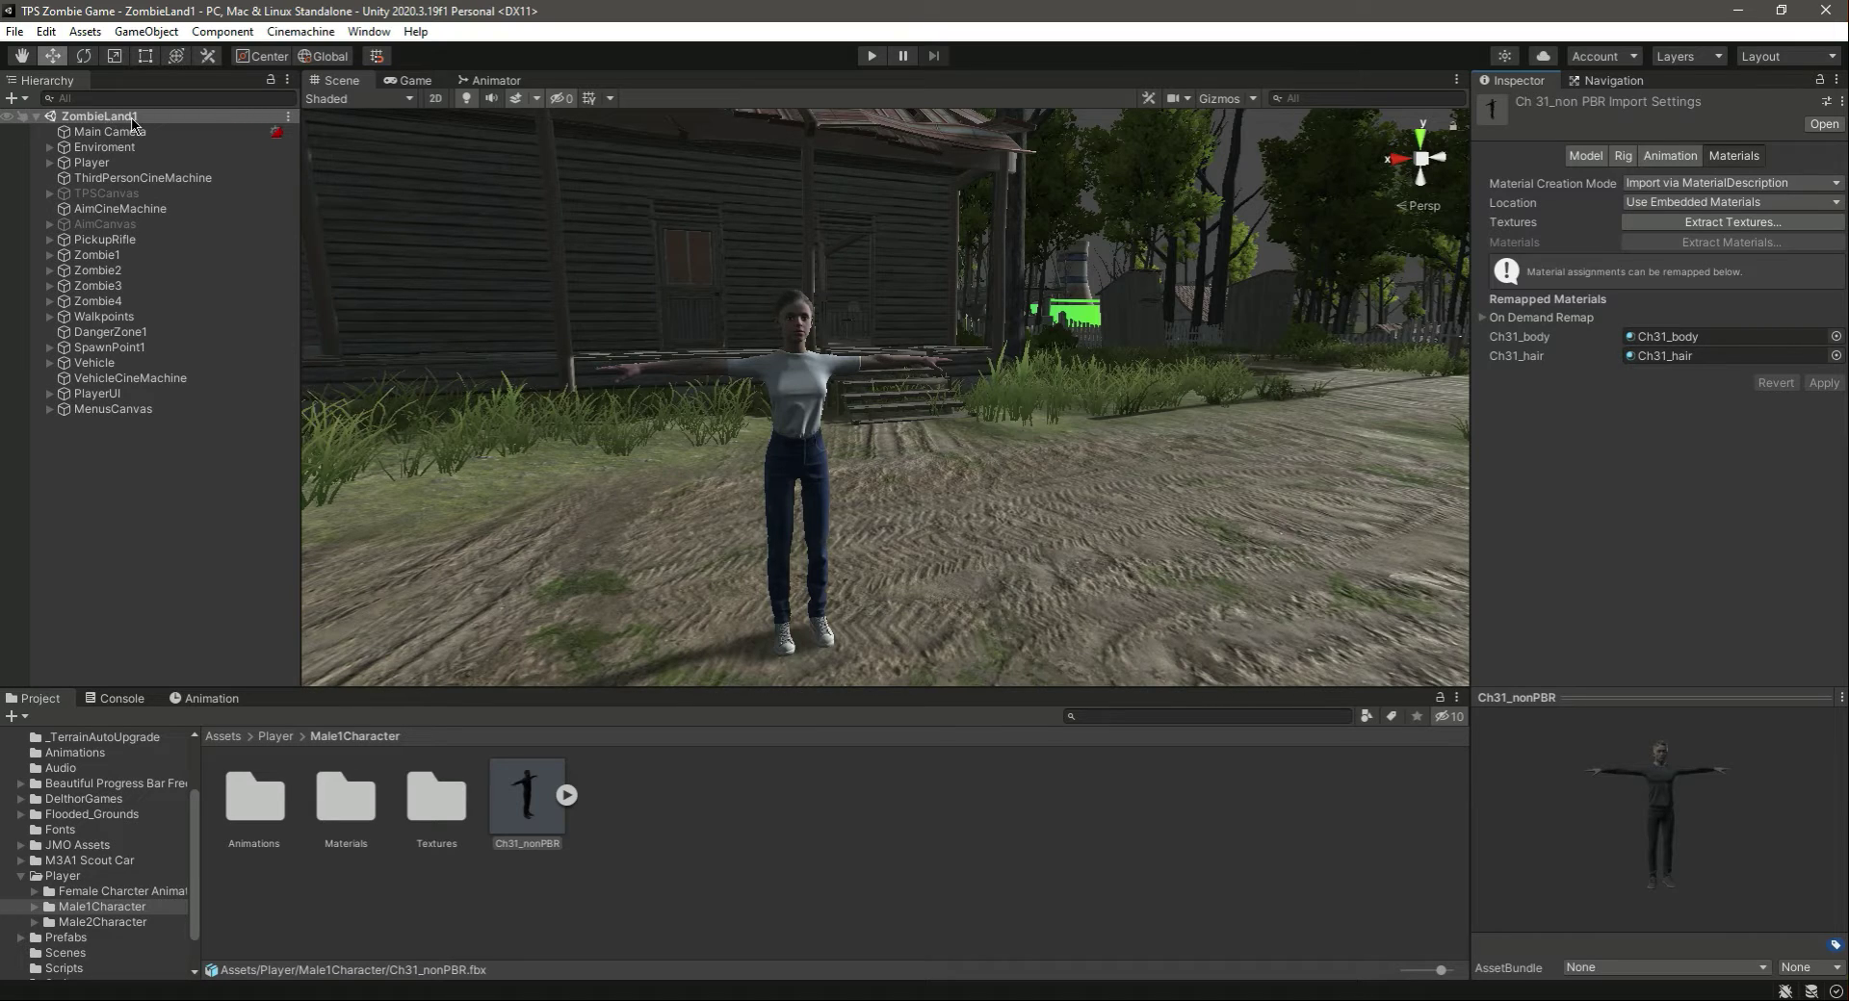
- Find the ZombieLand1 scene asset in the Flooded_Grounds Scenes folder, select it and collapse the Flooded_Grounds tree
{"action": "left_click", "coordinate": [120, 816]}
{"action": "double_click", "coordinate": [619, 816]}
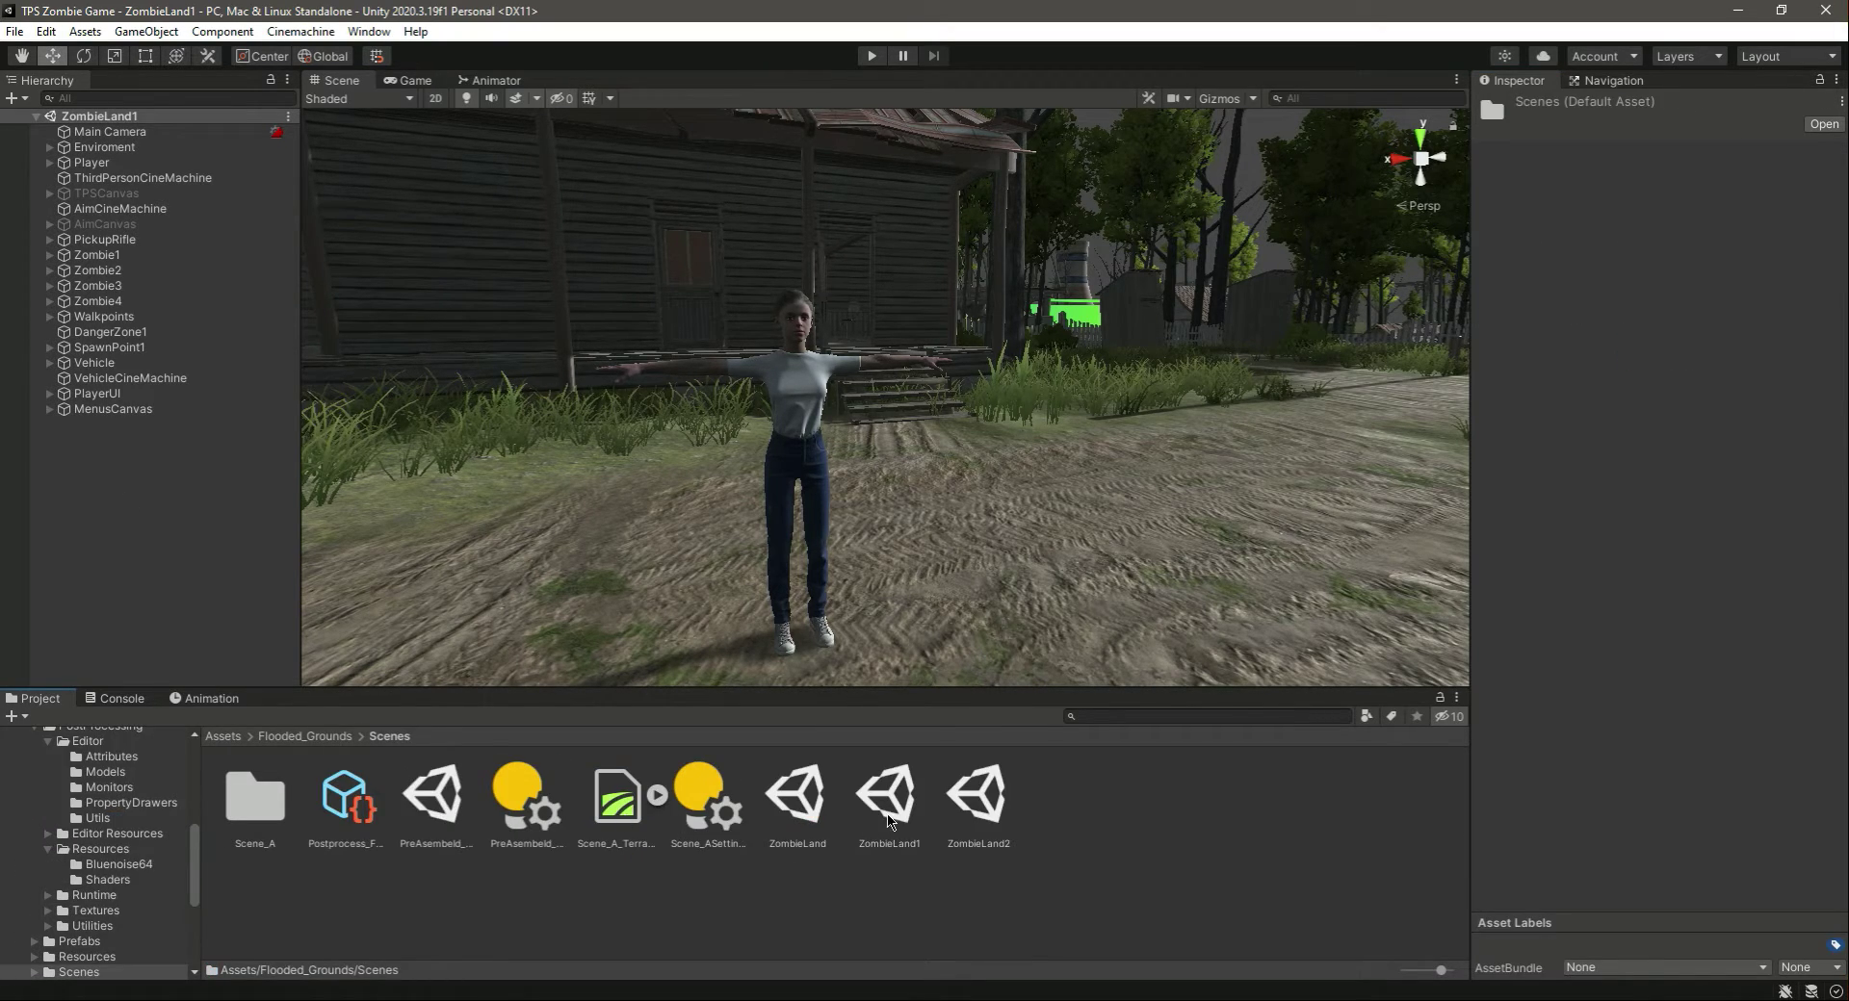
{"action": "left_click", "coordinate": [884, 806]}
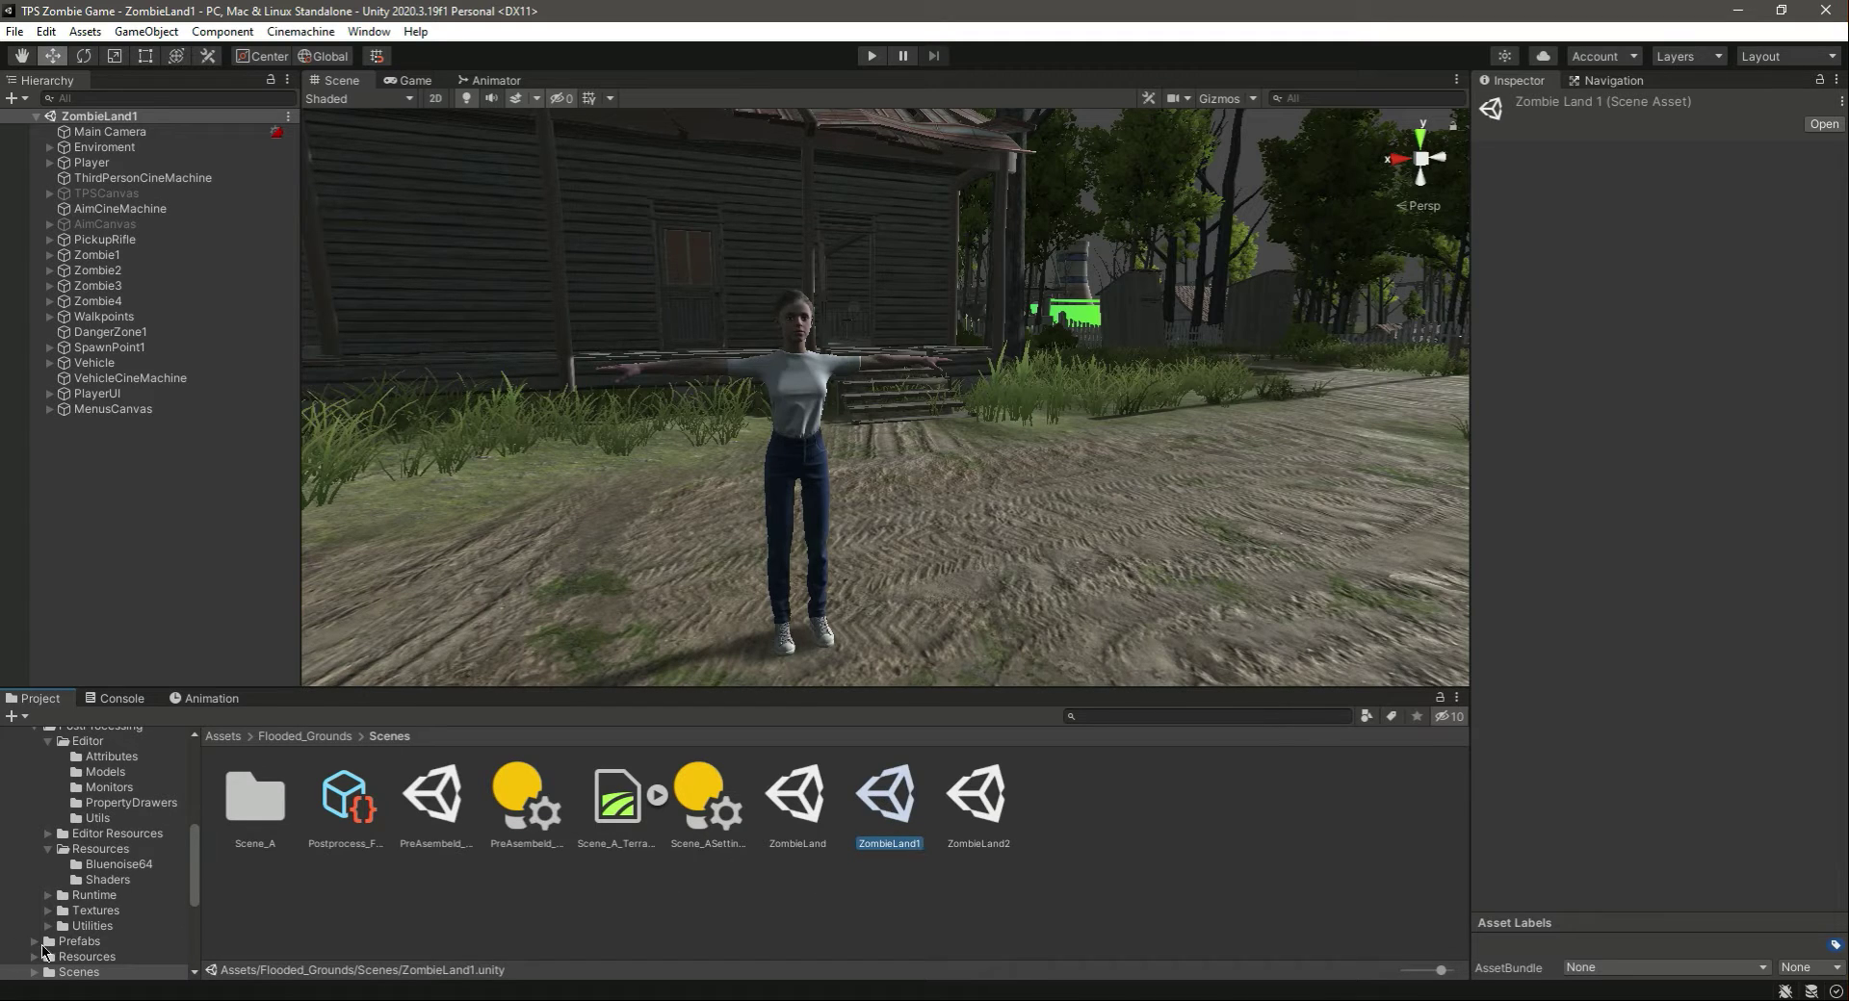
{"action": "scroll", "coordinate": [106, 929], "scroll_direction": "up", "scroll_amount": 1}
{"action": "scroll", "coordinate": [44, 782], "scroll_direction": "up", "scroll_amount": 3}
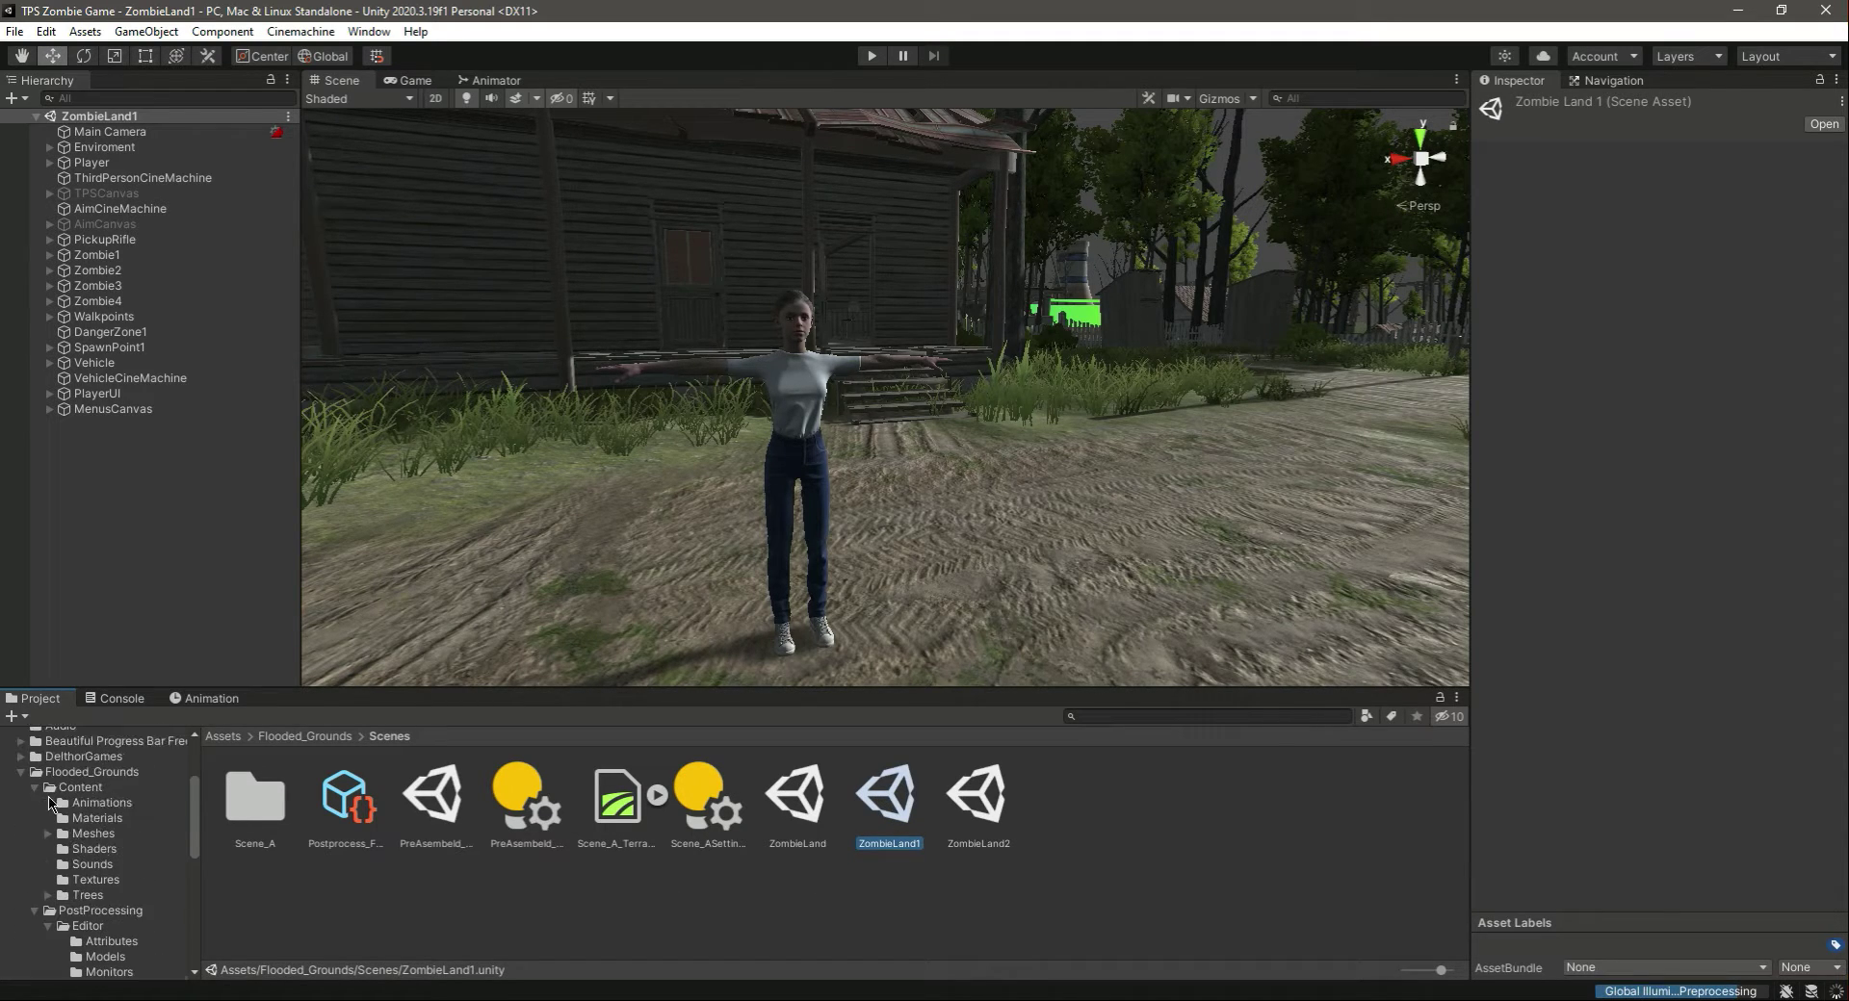
{"action": "left_click", "coordinate": [24, 773]}
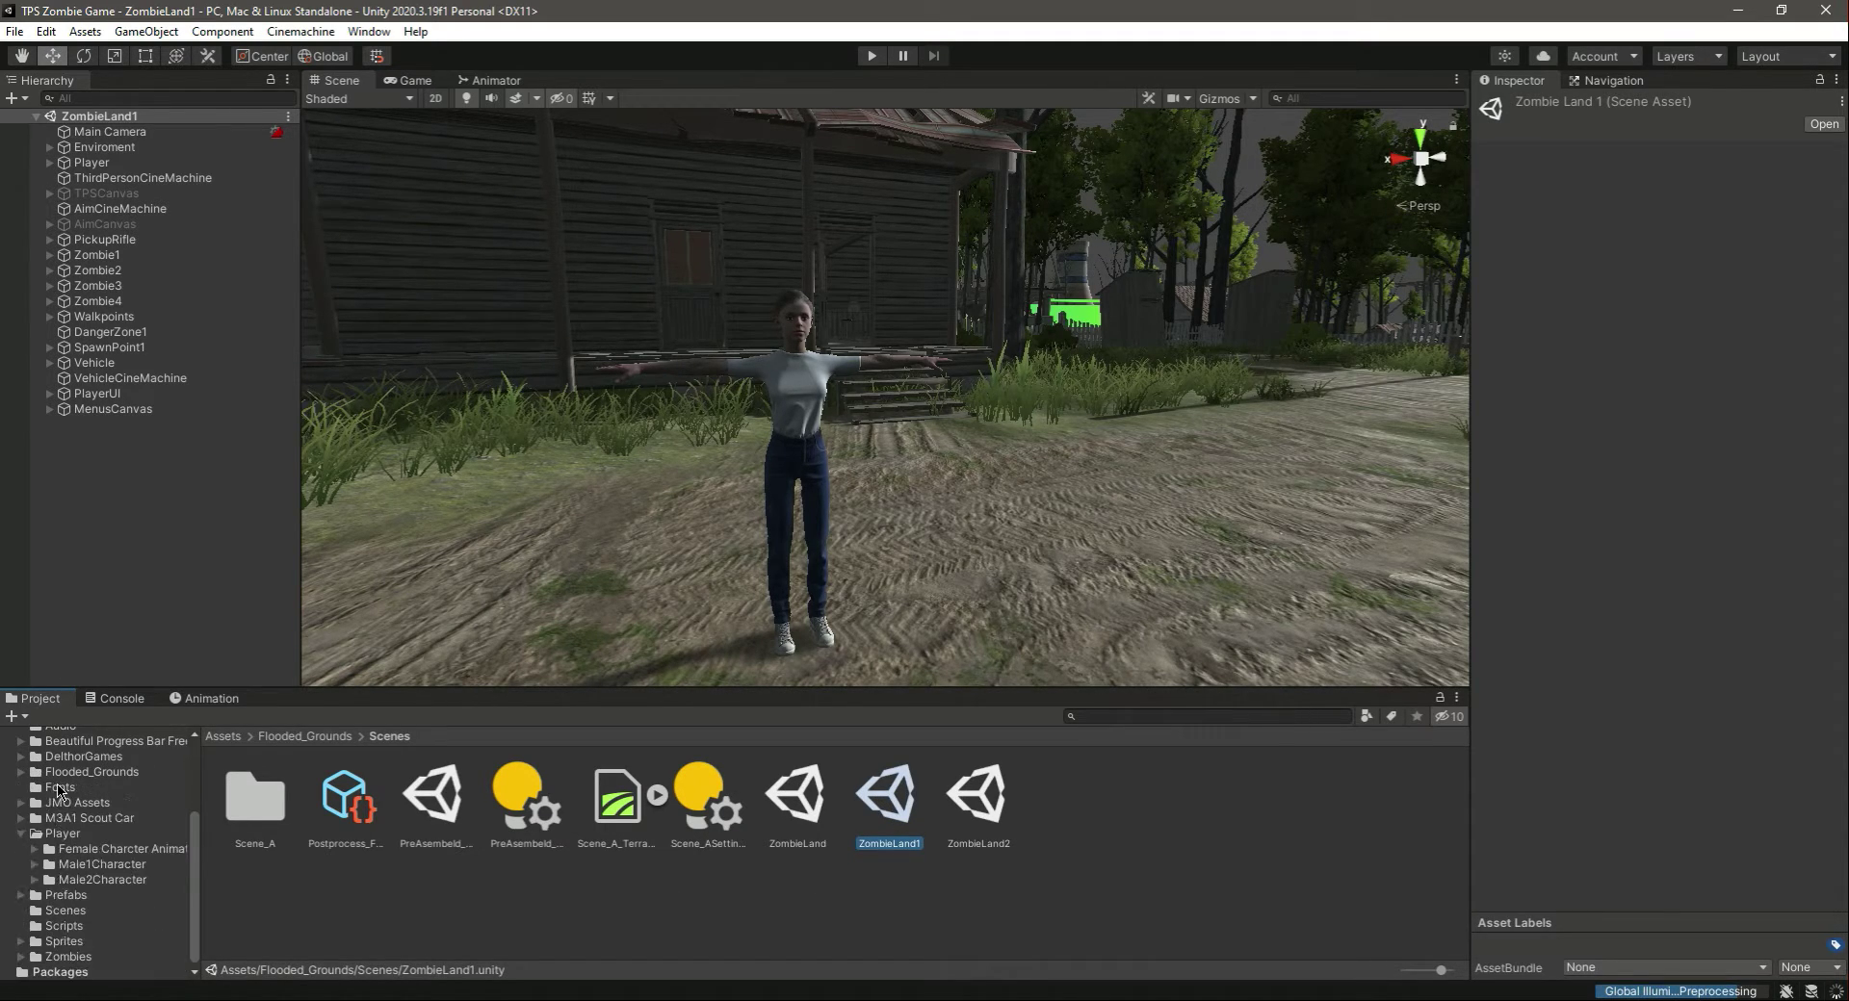
- Add the Ch31_nonPBR model from Male1Character to the scene as a child of Player and unpack its prefab completely
{"action": "left_click", "coordinate": [63, 839]}
{"action": "double_click", "coordinate": [336, 821]}
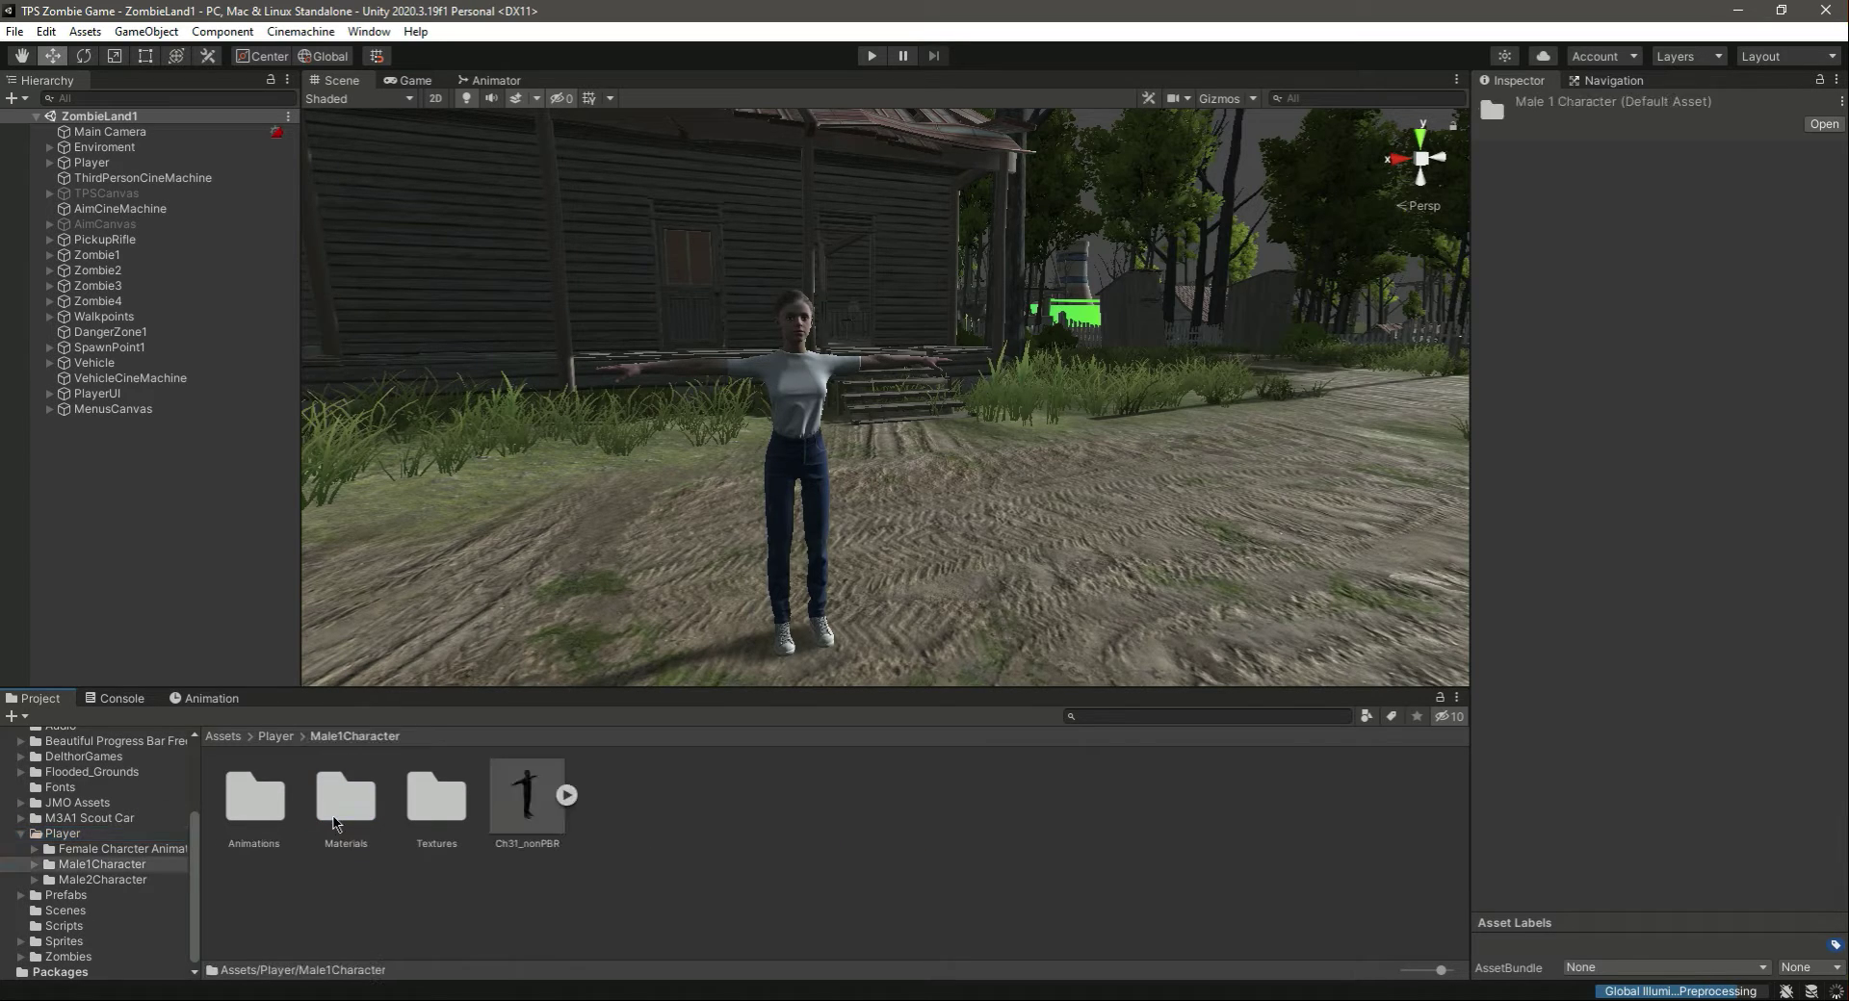
{"action": "left_click", "coordinate": [527, 813]}
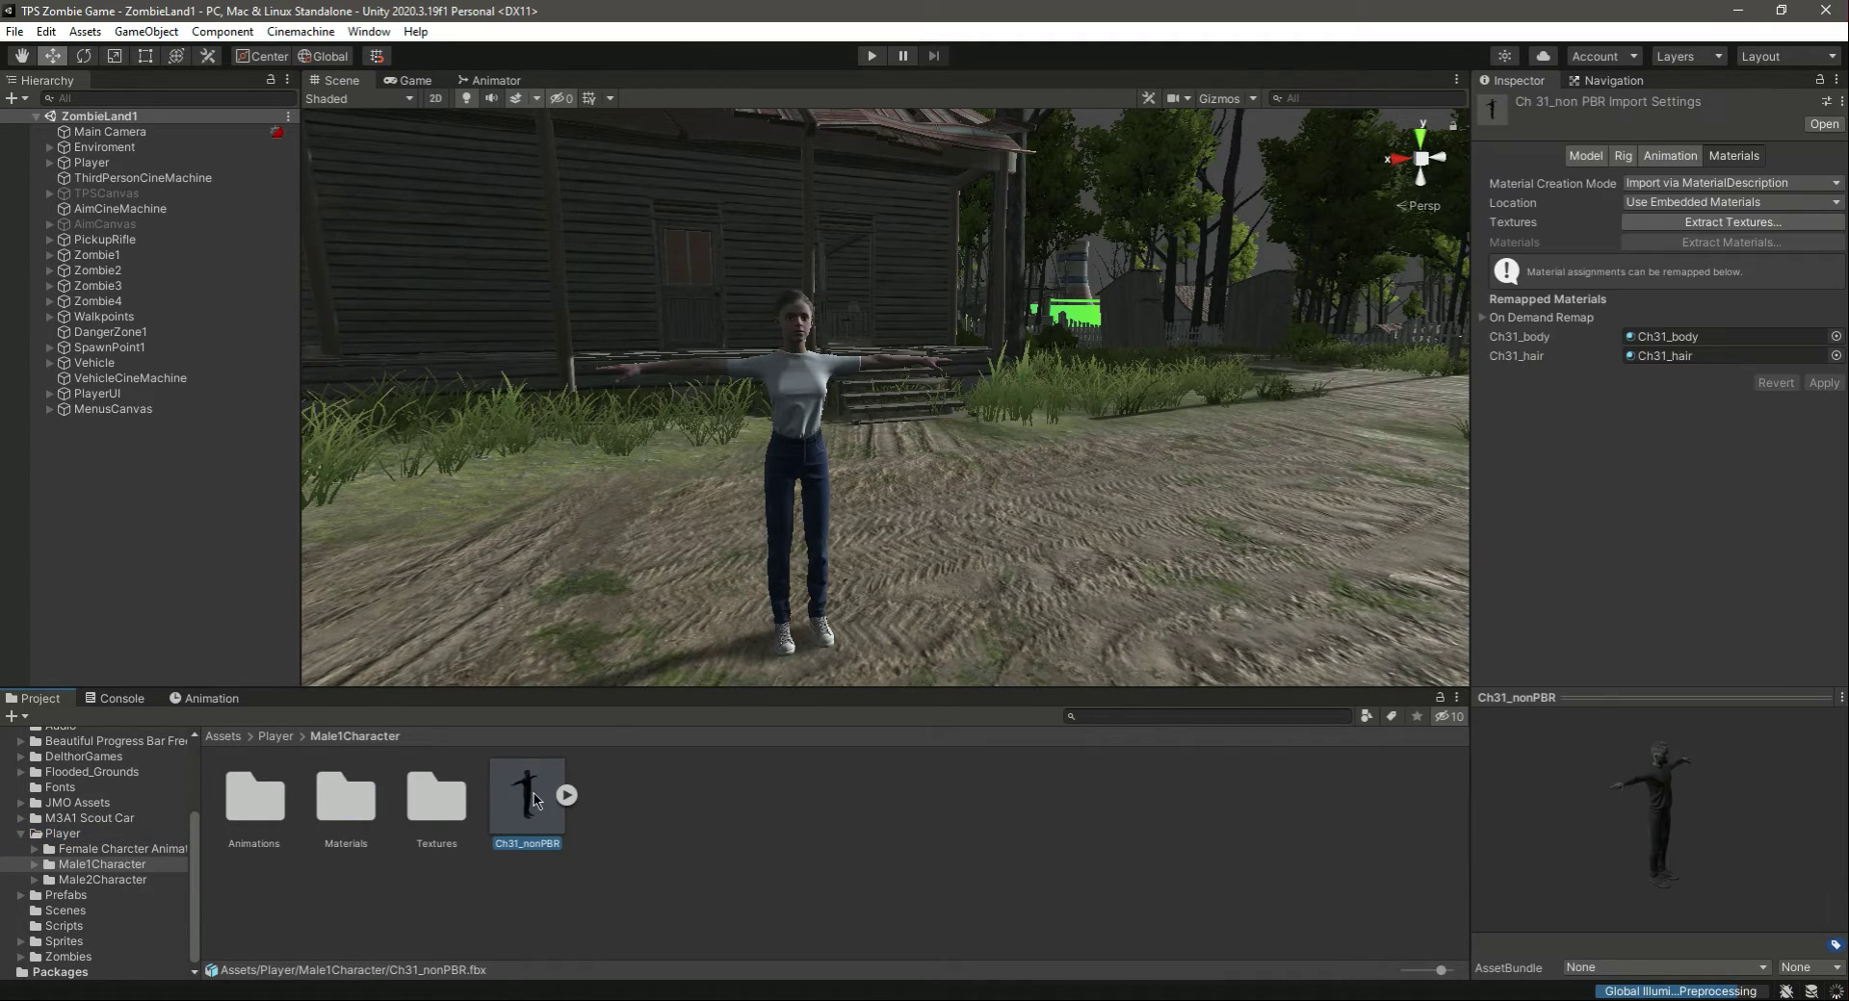
{"action": "left_click", "coordinate": [104, 164]}
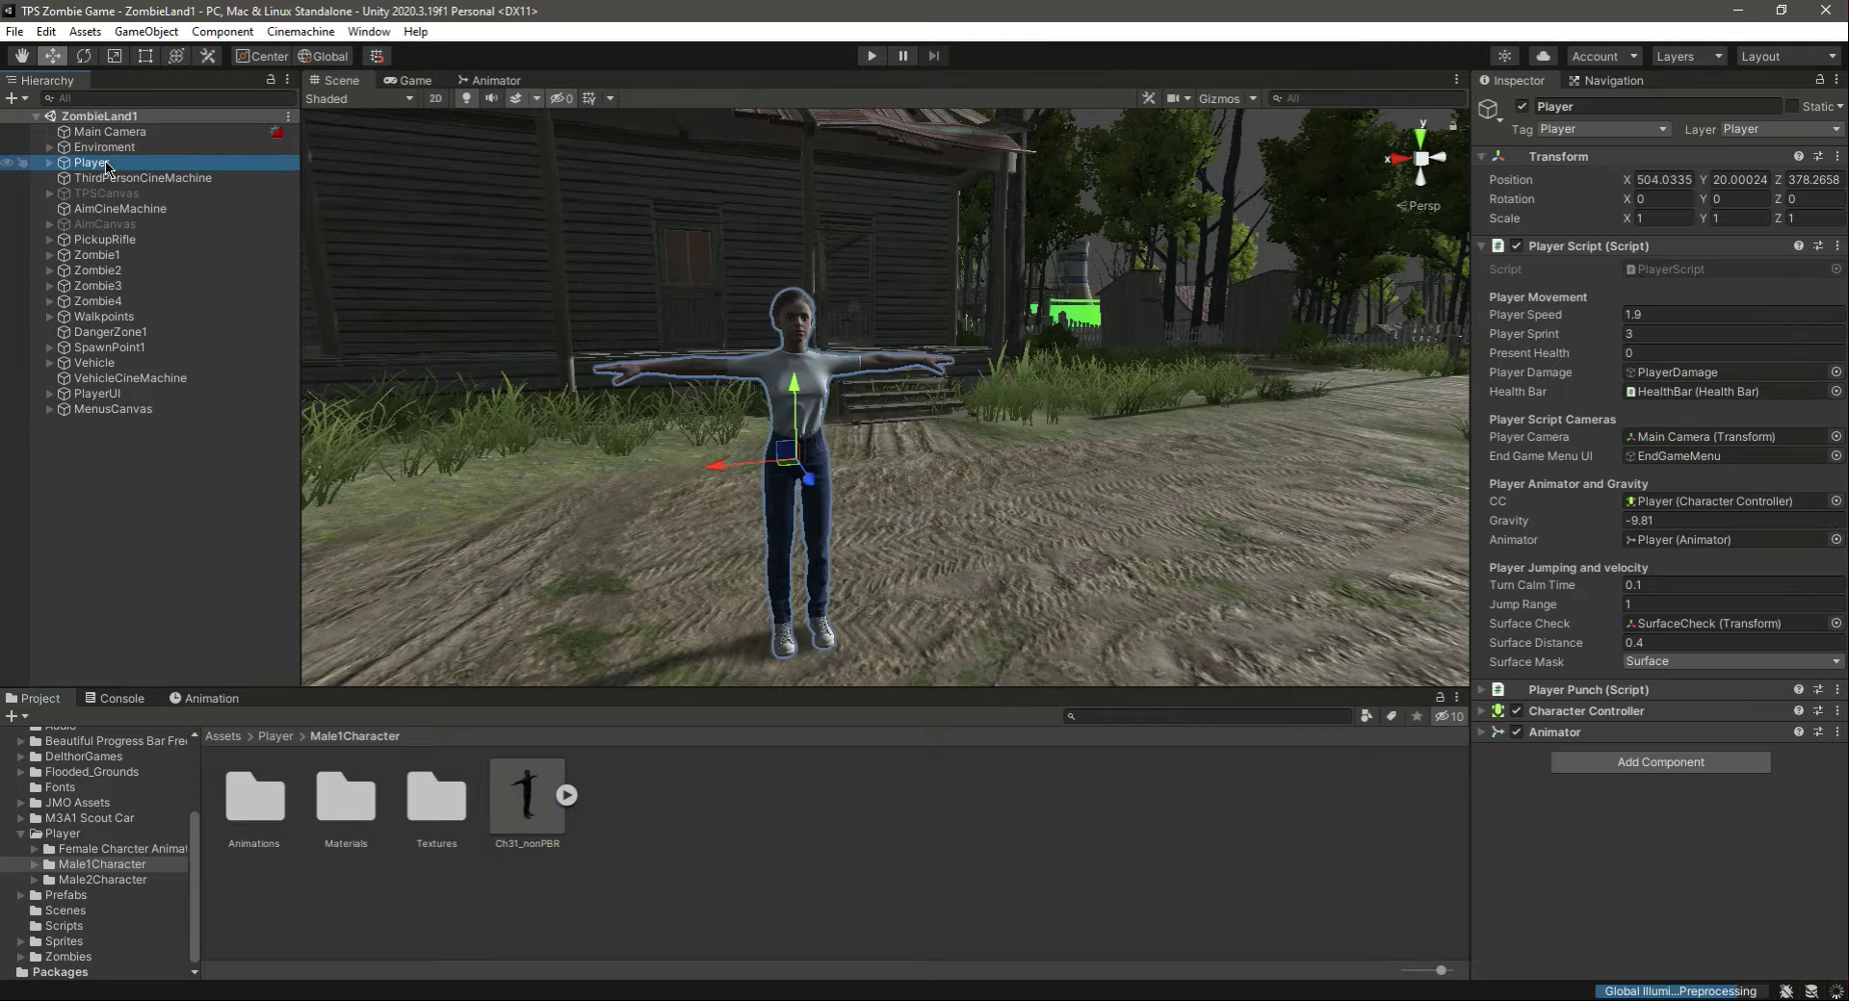
{"action": "left_click", "coordinate": [50, 163]}
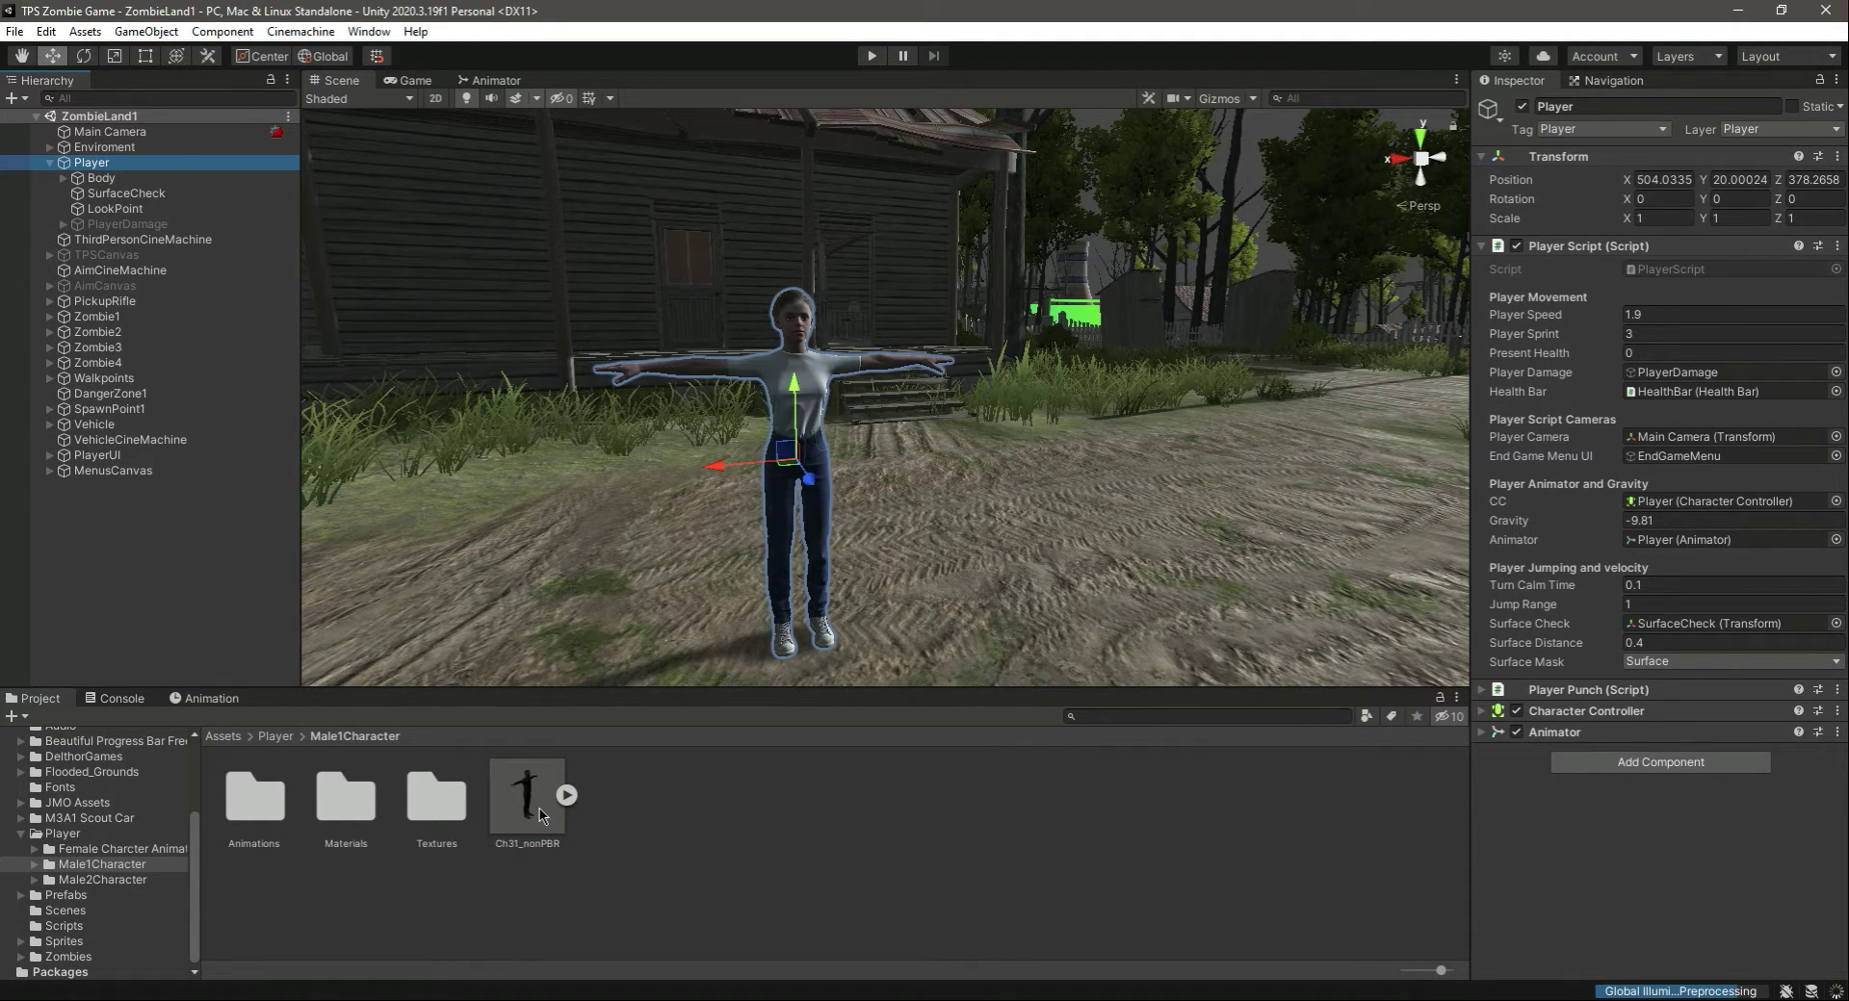
{"action": "left_click_drag", "start_coordinate": [517, 802], "coordinate": [93, 166]}
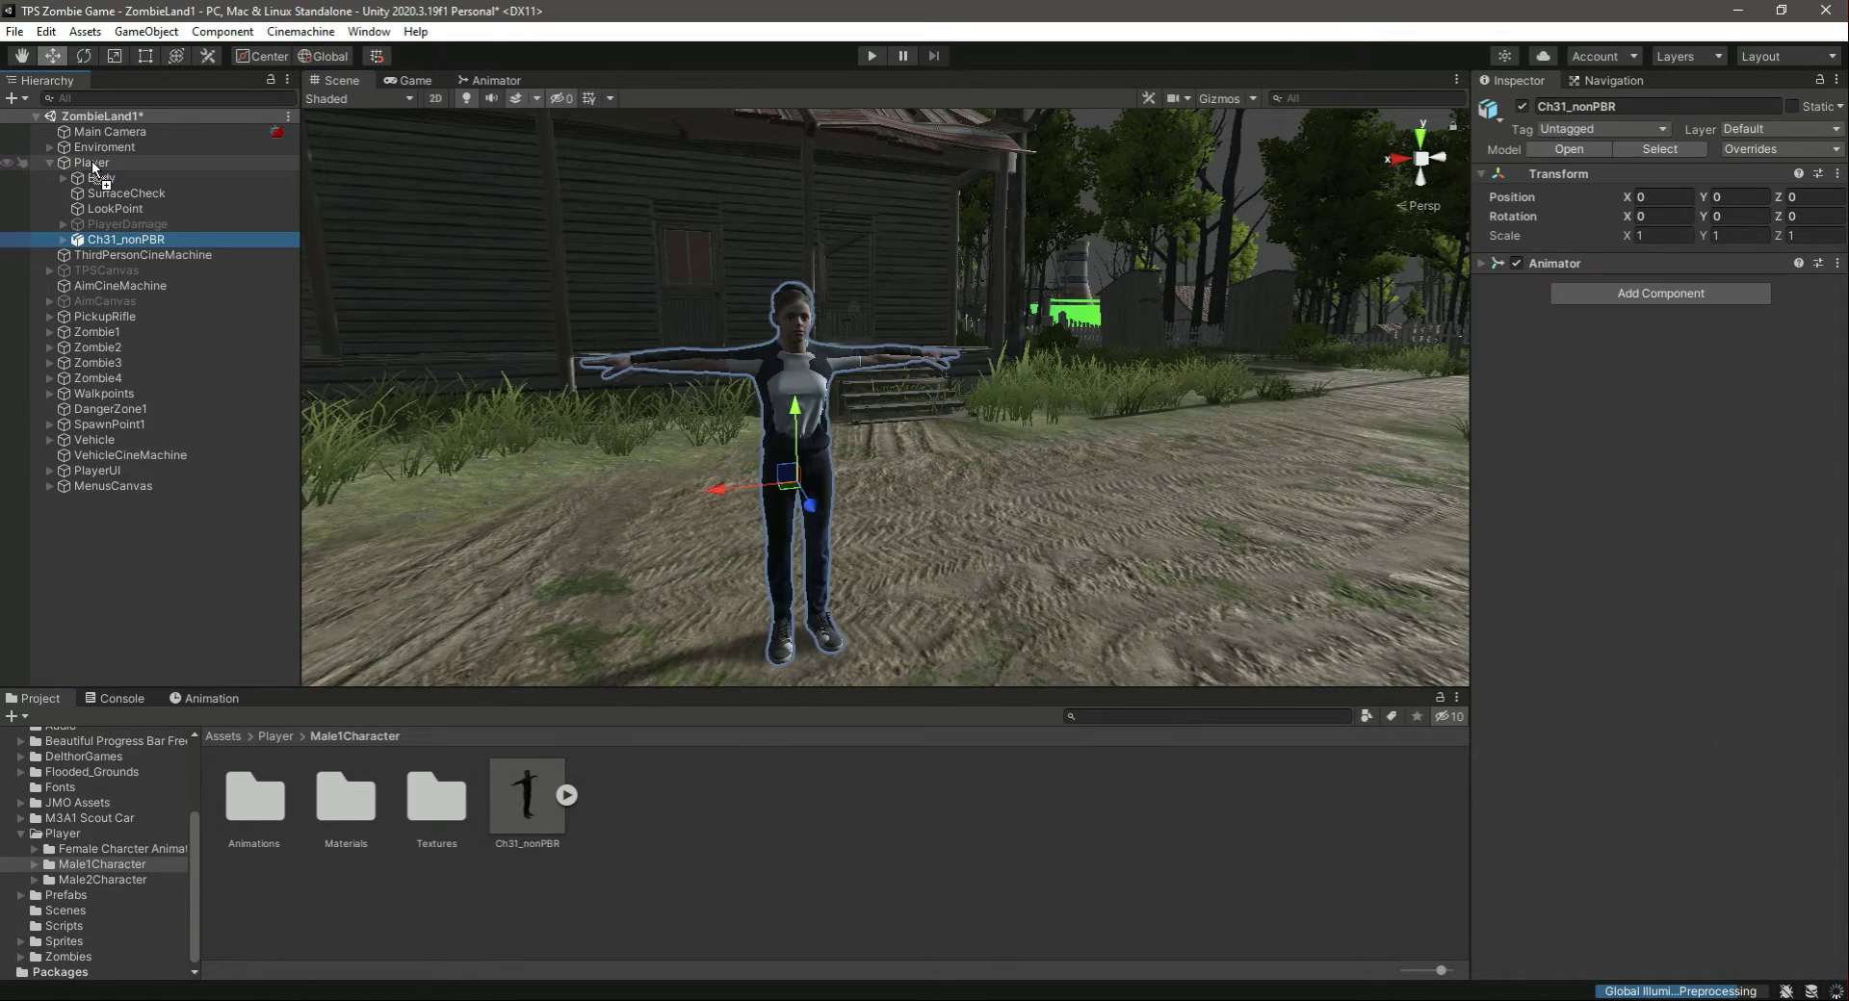
{"action": "right_click", "coordinate": [132, 243]}
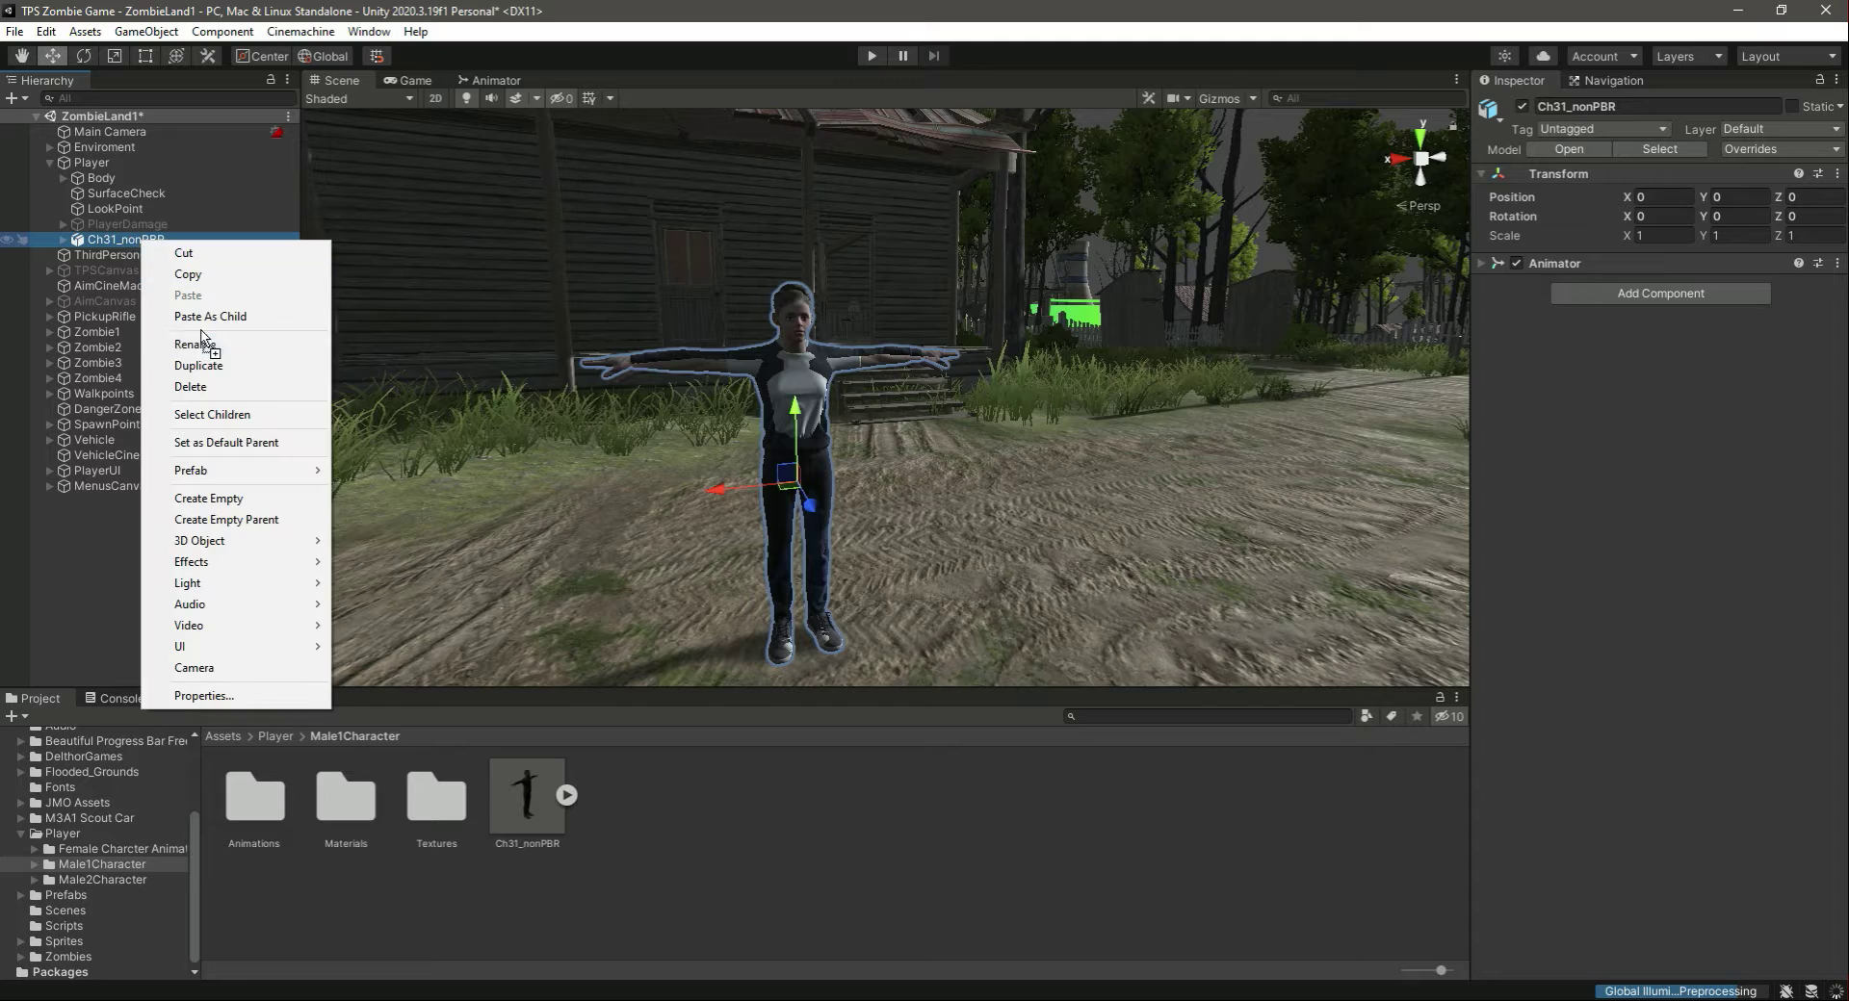
{"action": "mouse_move", "coordinate": [273, 472]}
{"action": "left_click", "coordinate": [411, 556]}
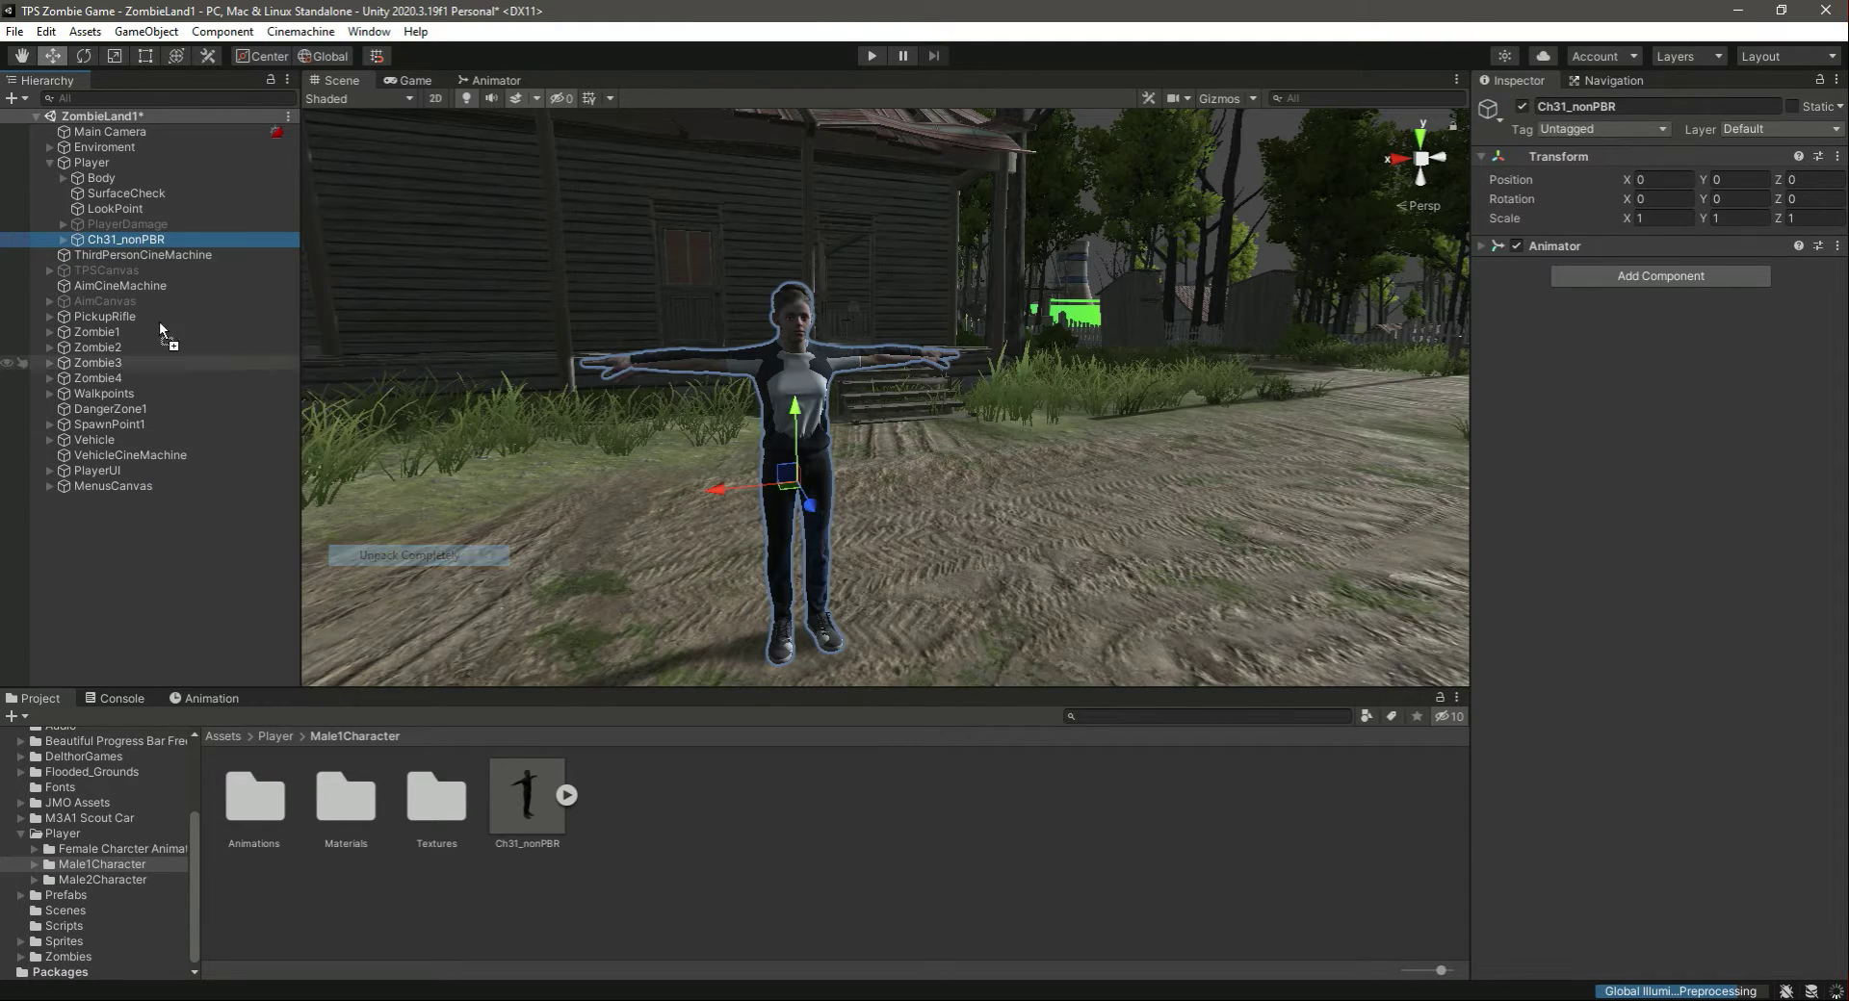
- Compare the Body and Ch31_nonPBR objects under Player and delete the old Body
{"action": "left_click", "coordinate": [108, 178]}
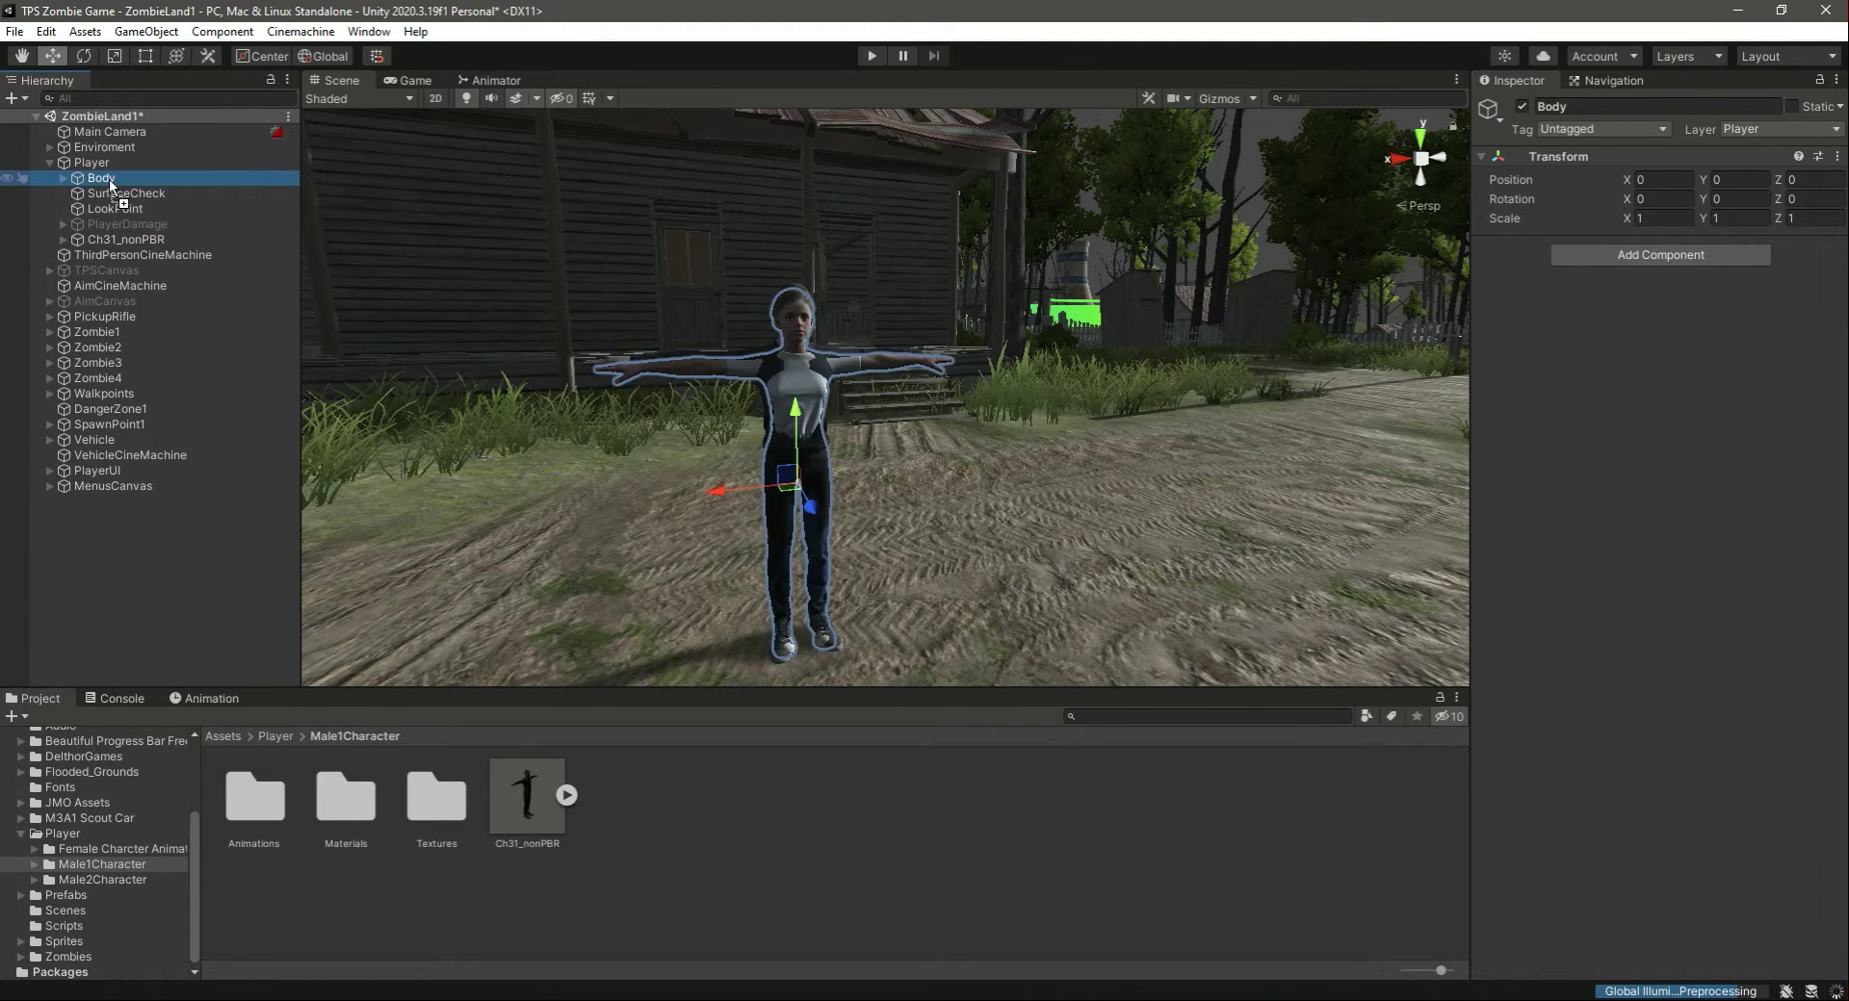
{"action": "left_click", "coordinate": [204, 238]}
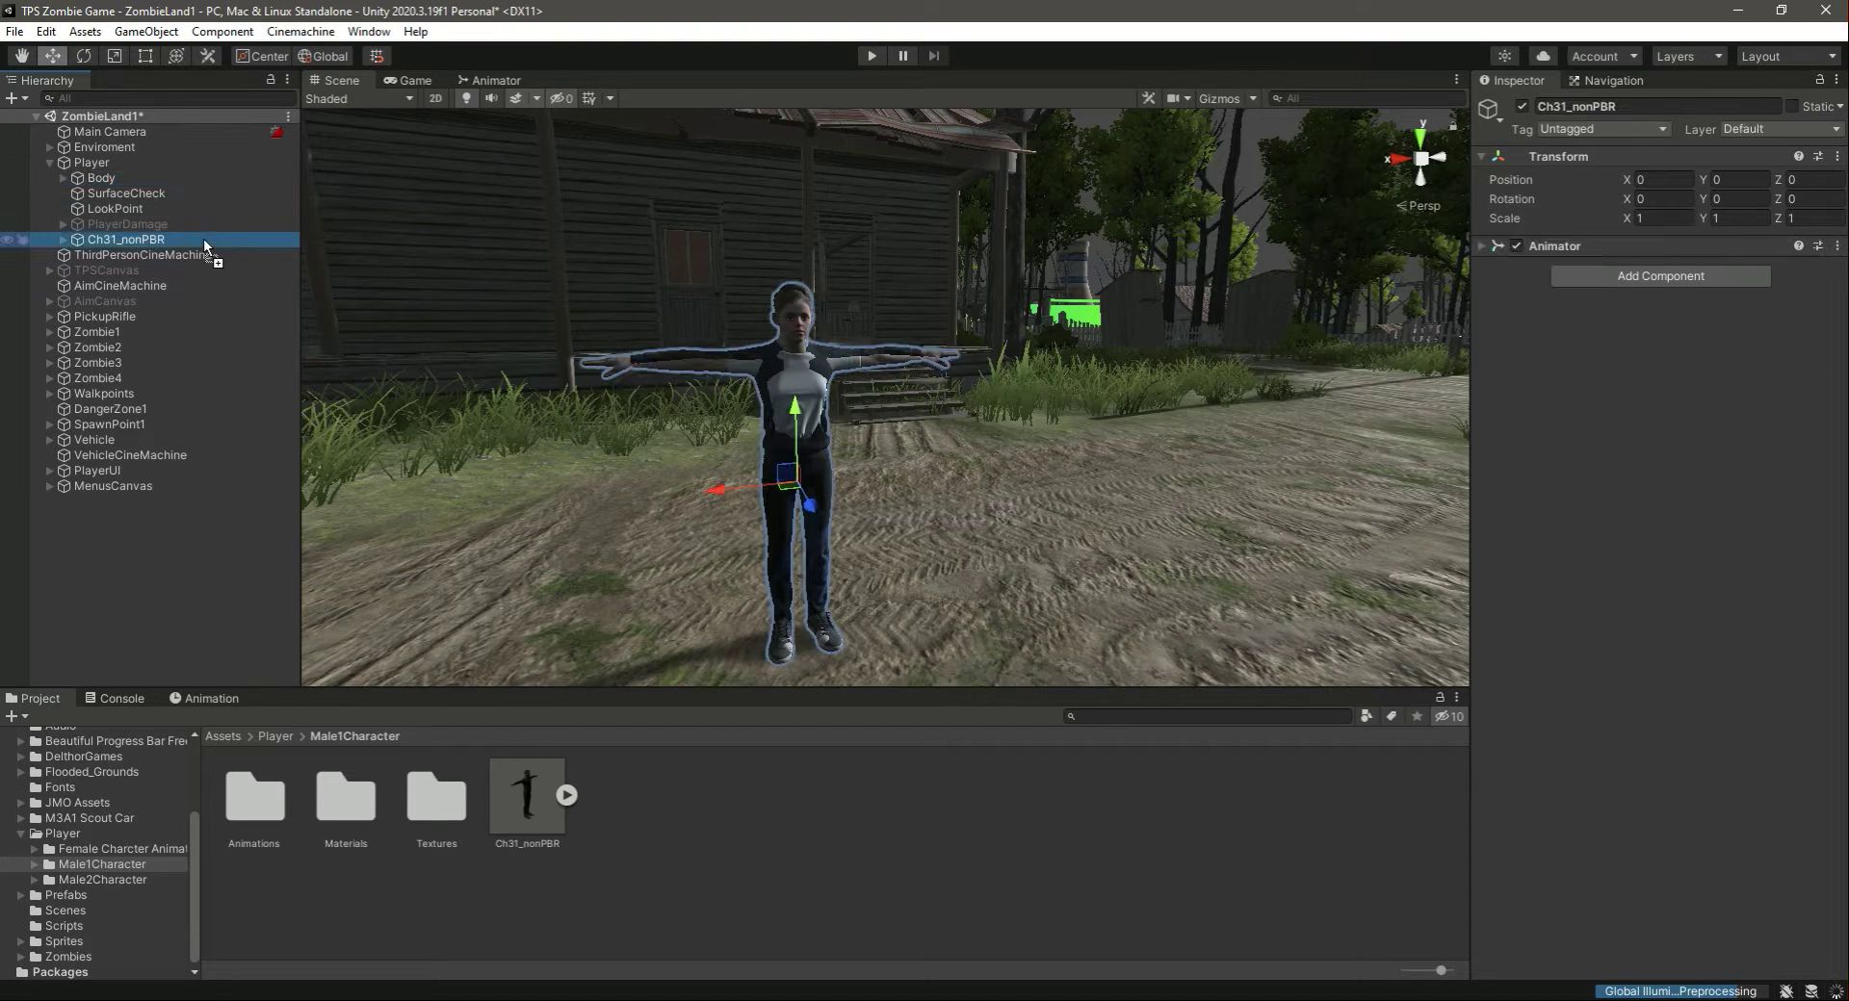
{"action": "left_click_drag", "start_coordinate": [147, 193], "coordinate": [123, 178]}
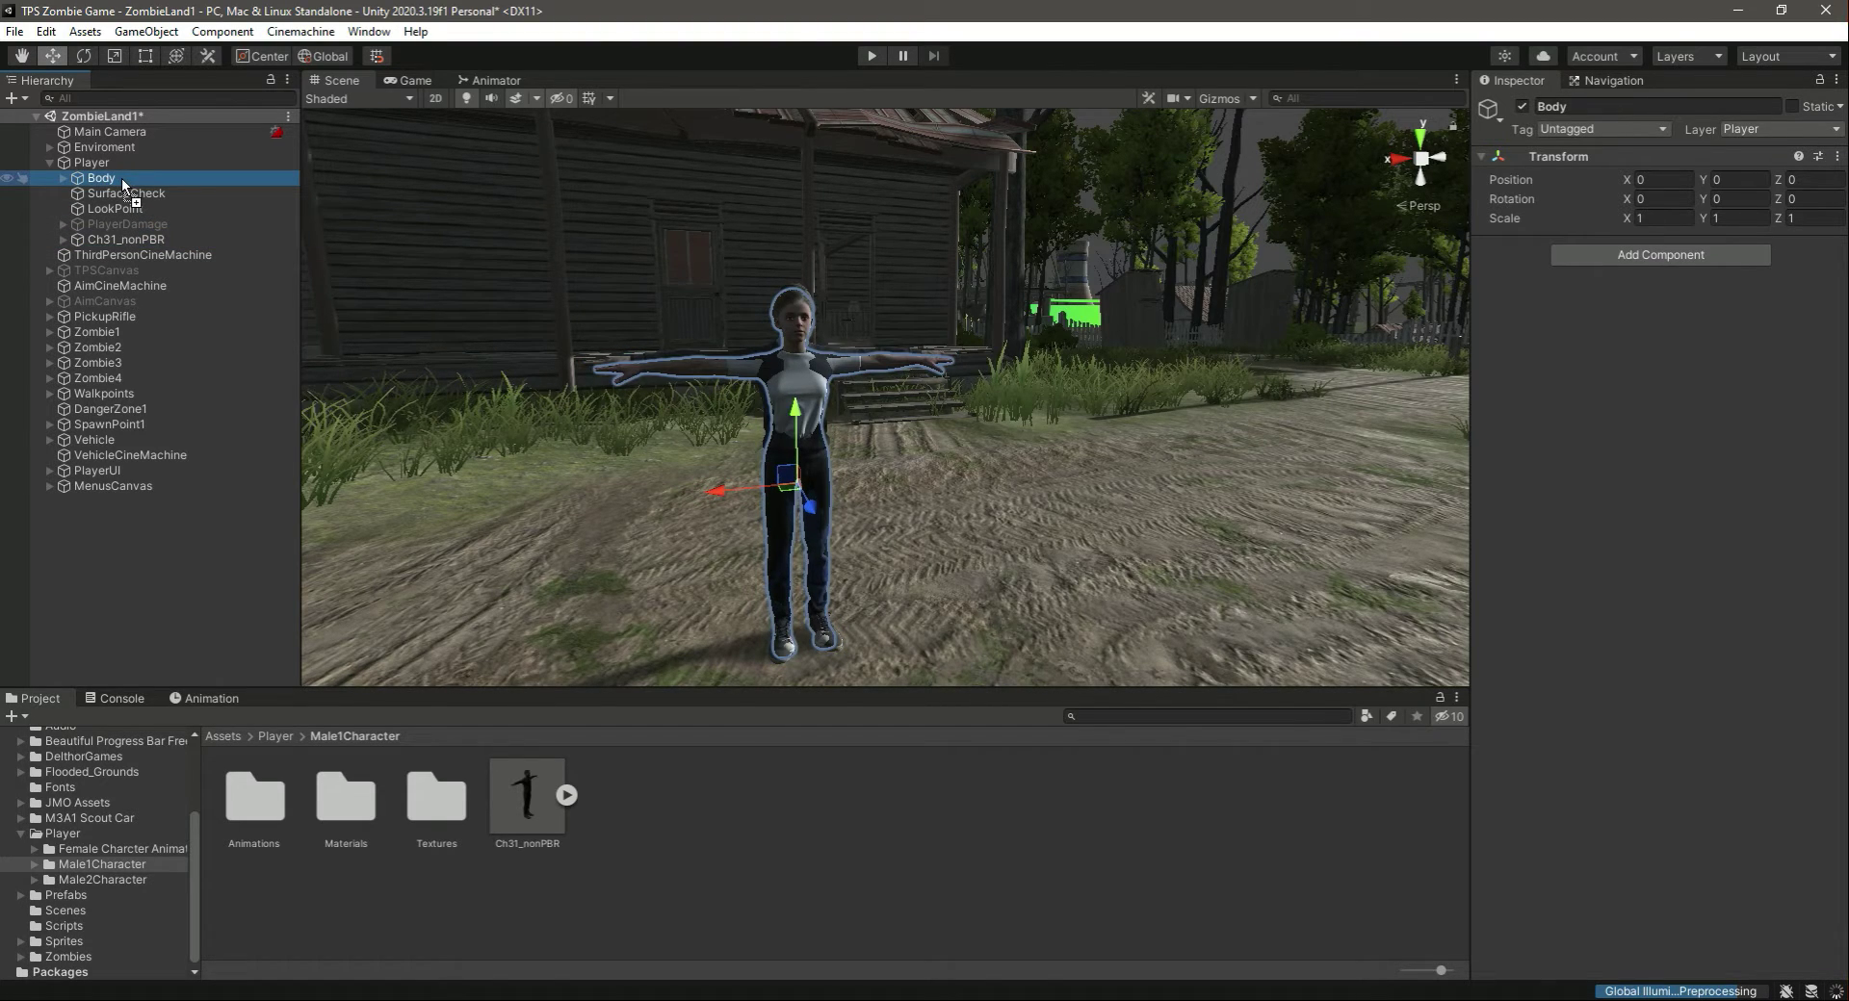
{"action": "key", "text": "Delete"}
- Rename Ch31_nonPBR as Body and place it first among Player's children
{"action": "left_click", "coordinate": [156, 223]}
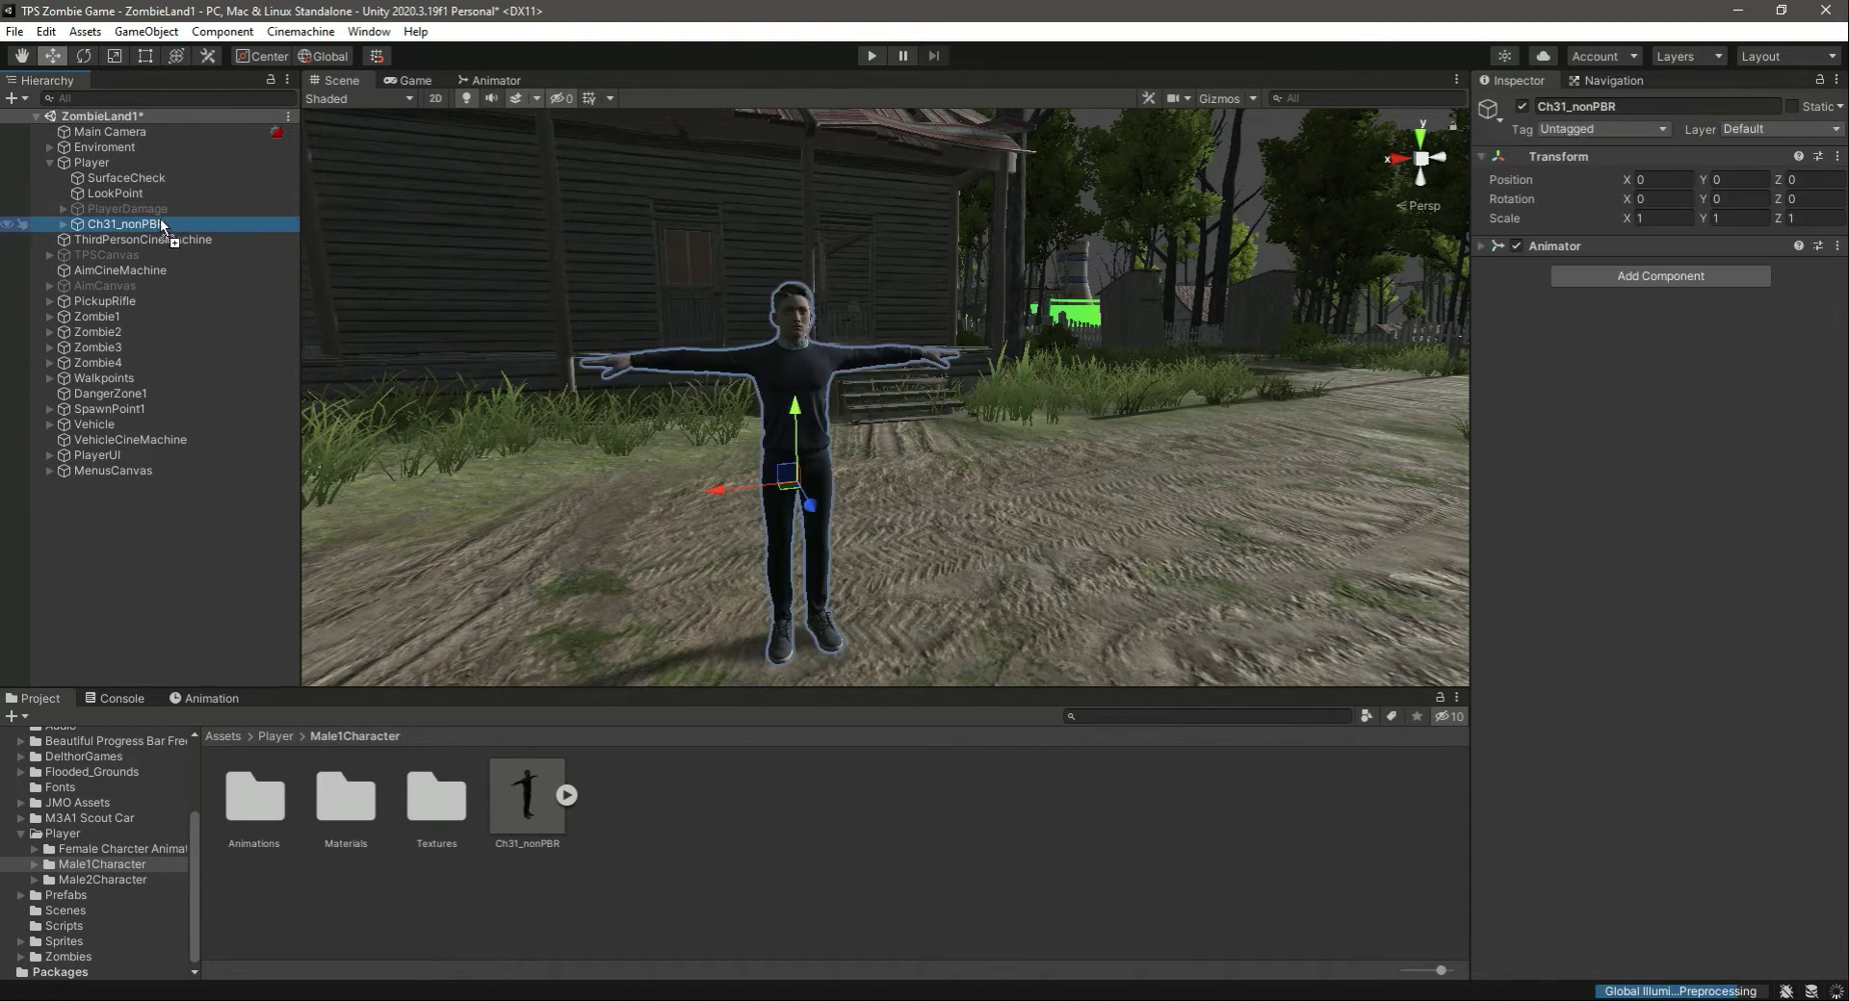
{"action": "left_click", "coordinate": [1627, 106]}
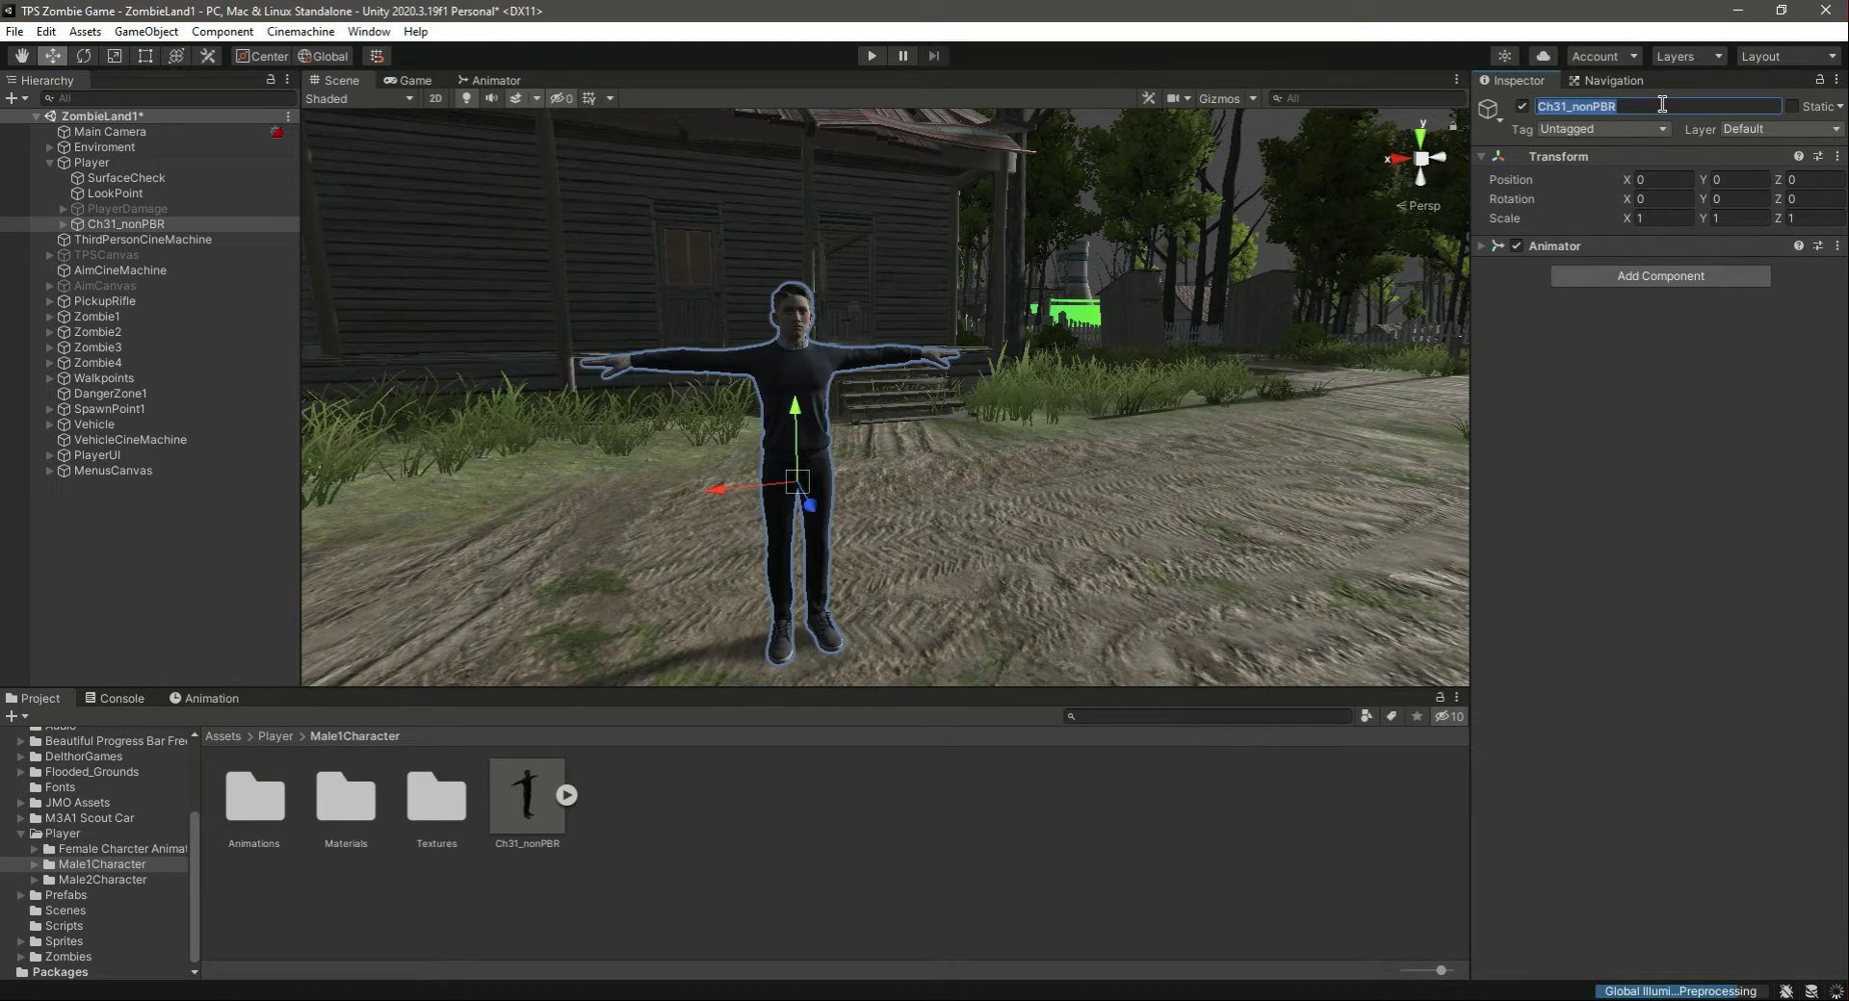
{"action": "type", "text": "Body"}
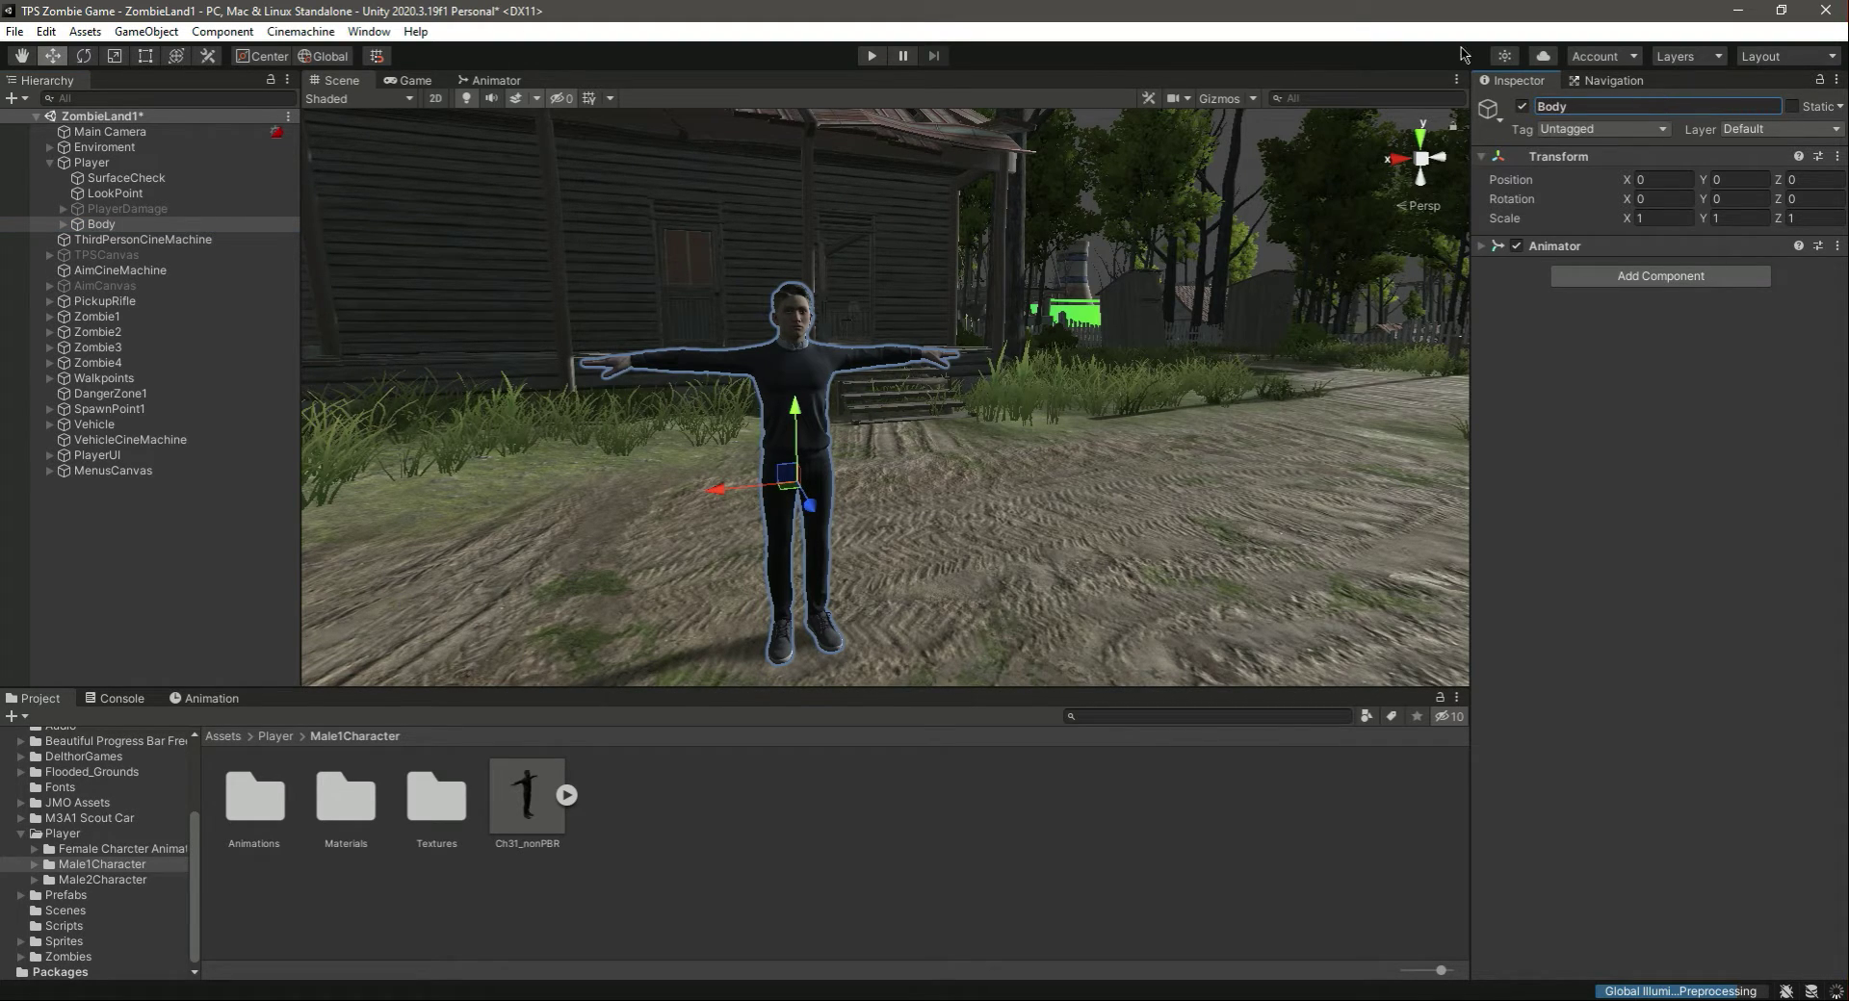
{"action": "left_click_drag", "start_coordinate": [101, 224], "coordinate": [122, 177]}
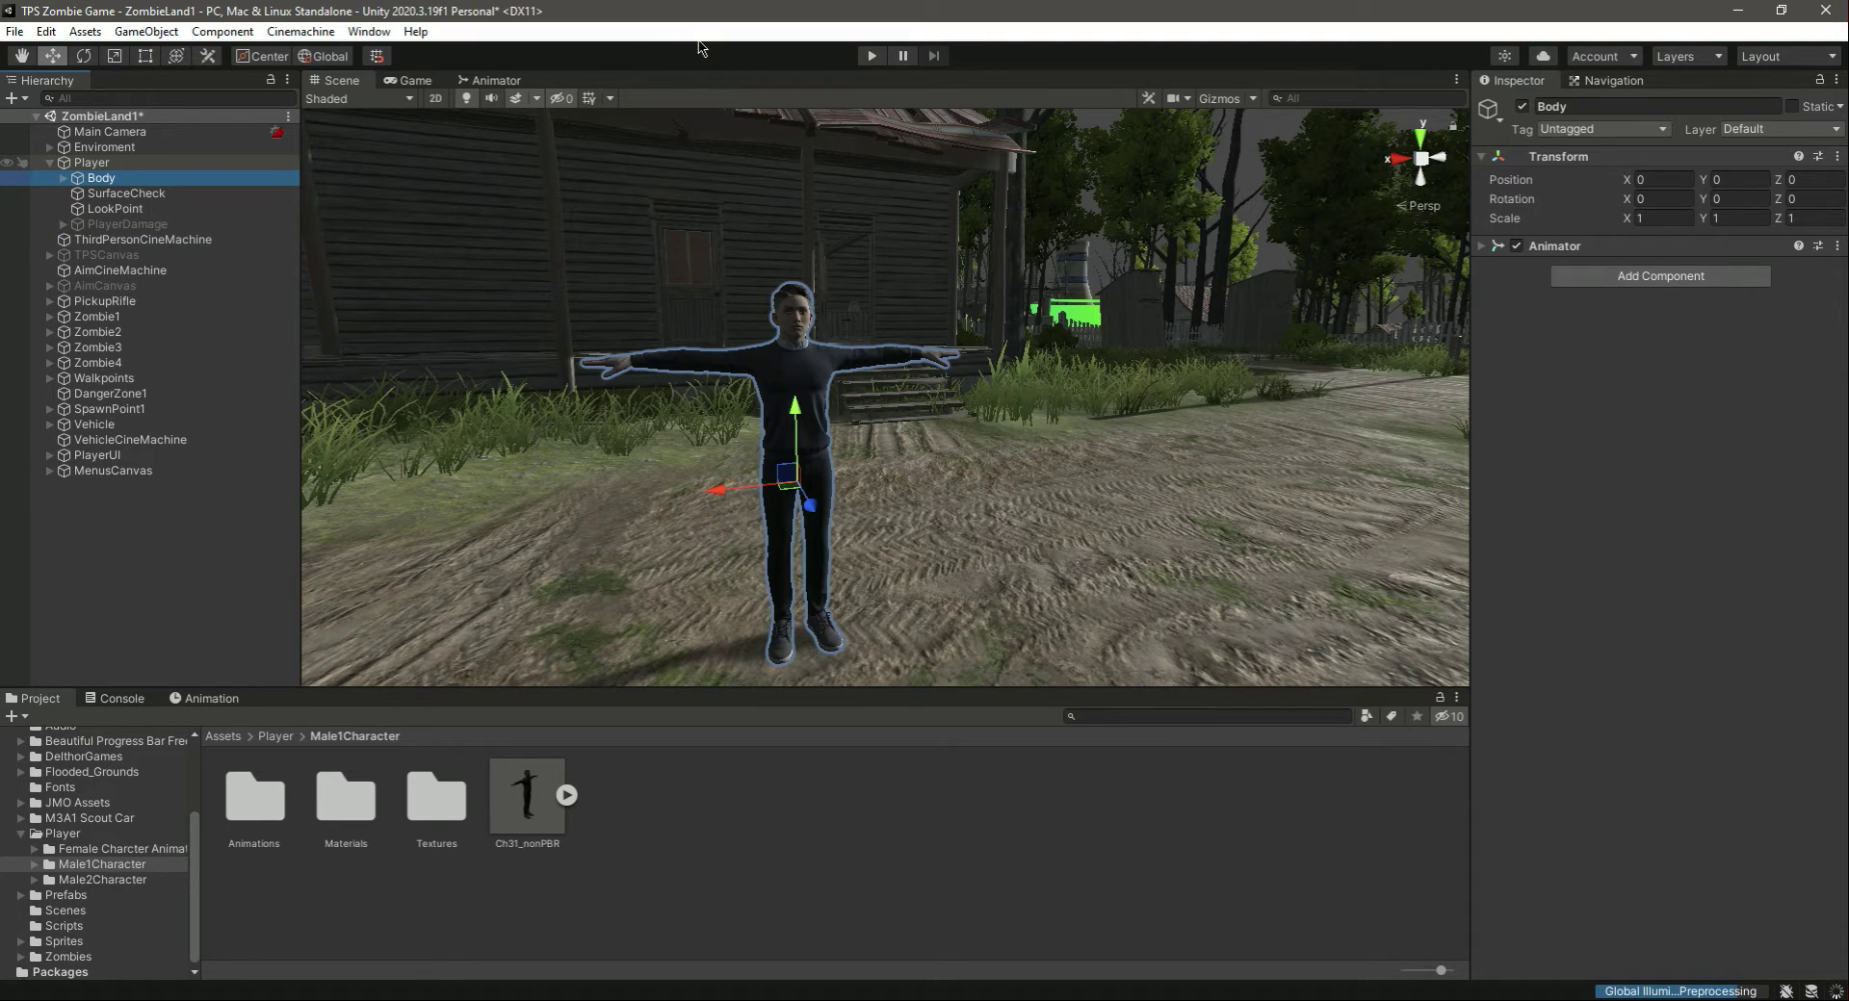
- Playtest the scene with the replaced character, check the Console error after stopping, and clear the Console
{"action": "left_click", "coordinate": [871, 55]}
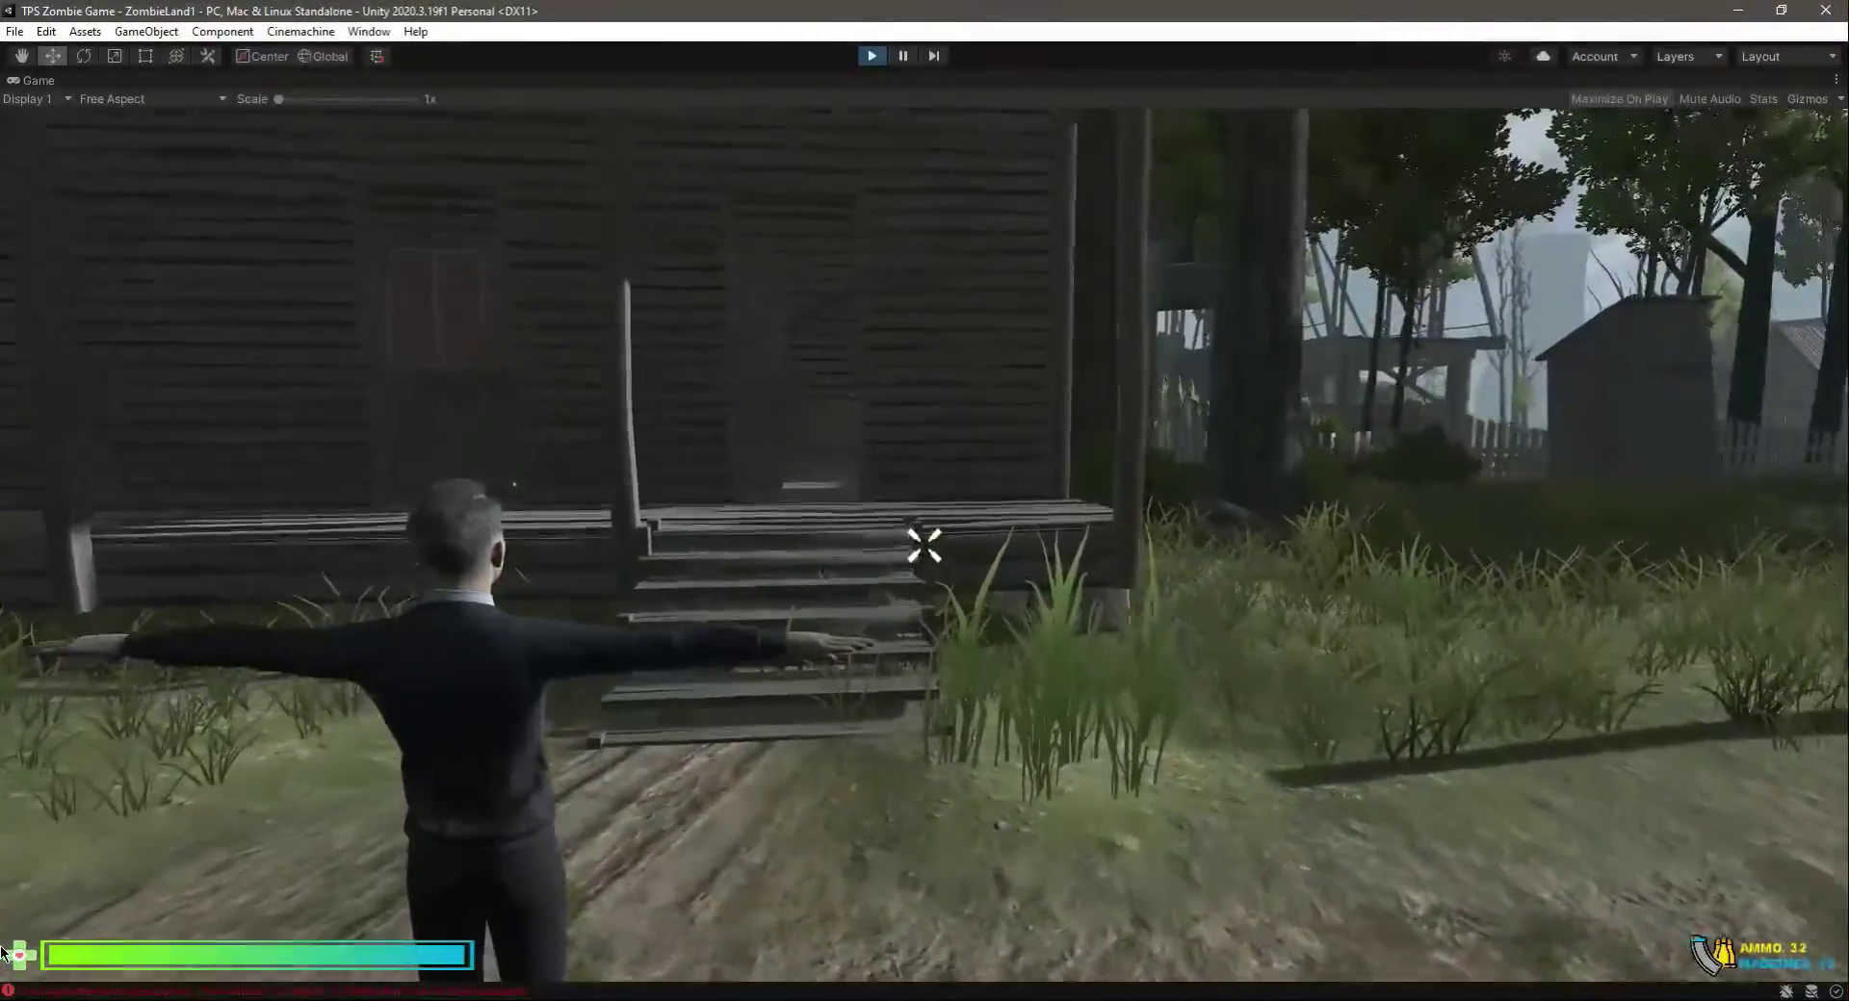
{"action": "key", "text": "Escape"}
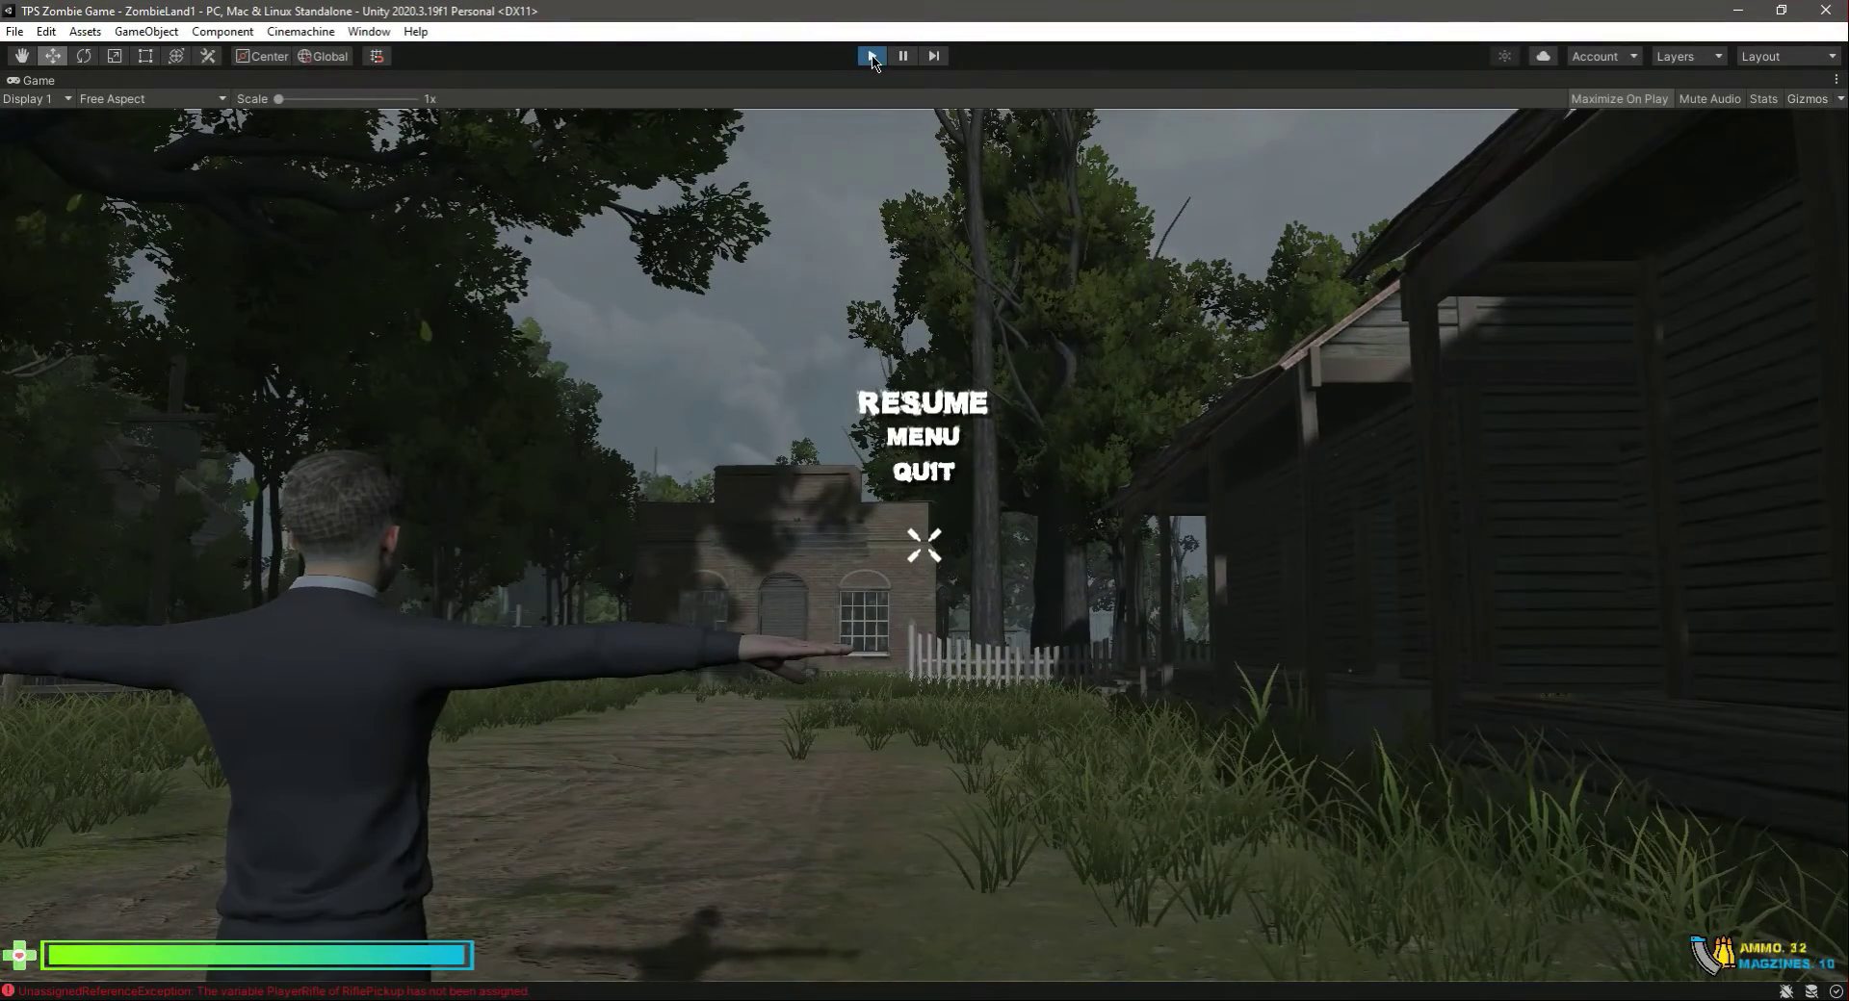
{"action": "left_click", "coordinate": [872, 56]}
{"action": "left_click", "coordinate": [421, 992]}
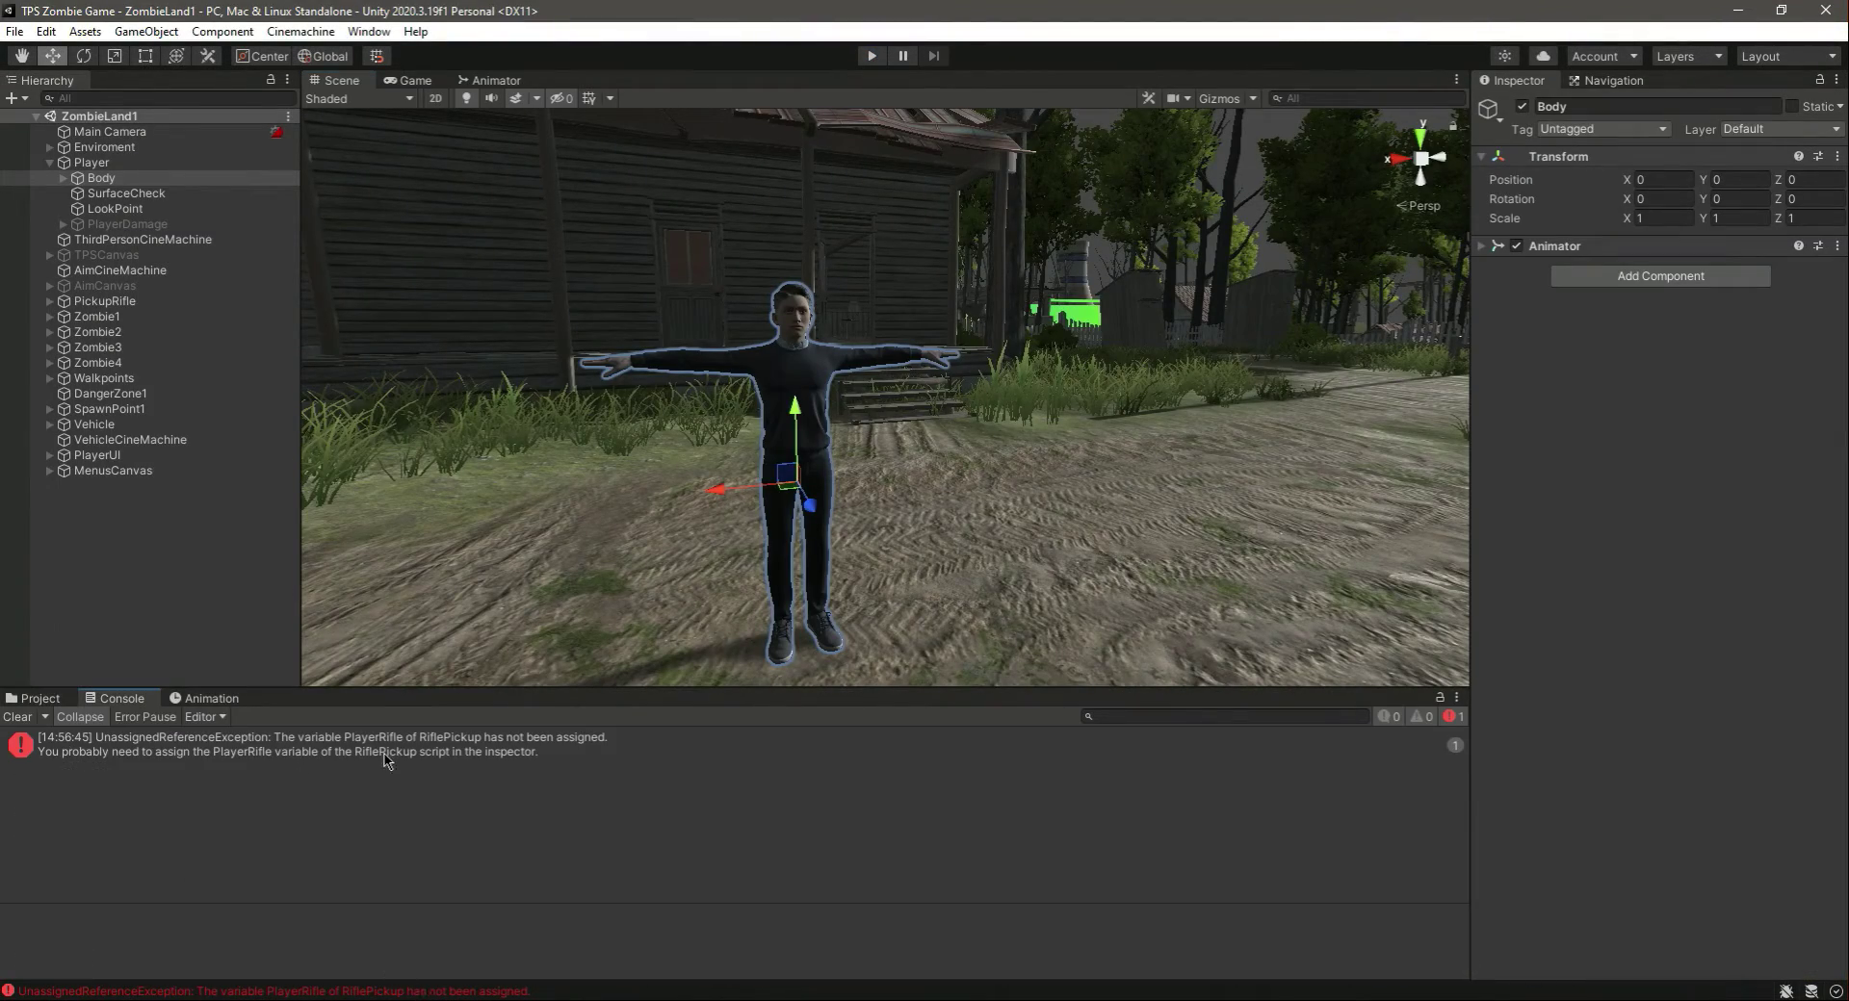
{"action": "left_click", "coordinate": [11, 717]}
{"action": "left_click", "coordinate": [35, 698]}
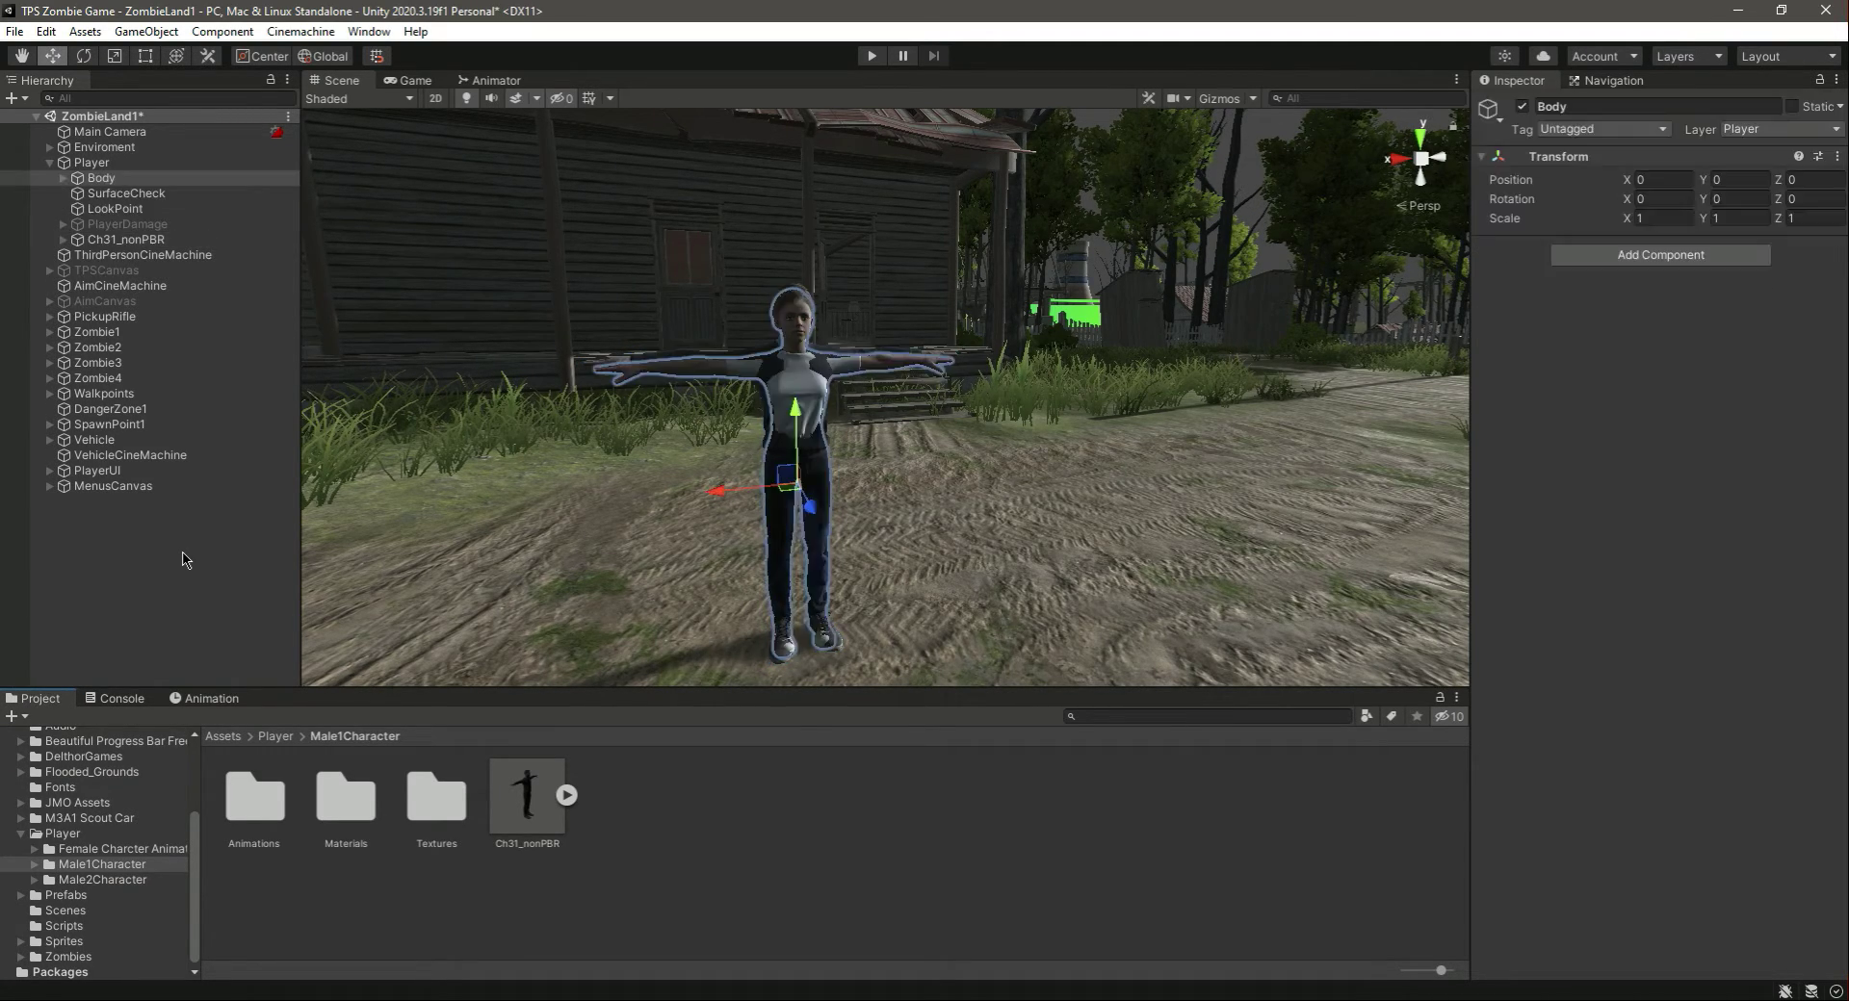
- Expand the old Body's skeleton under Player from mixamorig2:Hips through the spine bones to the children of mixamorig2:Spine2
{"action": "left_click", "coordinate": [79, 181]}
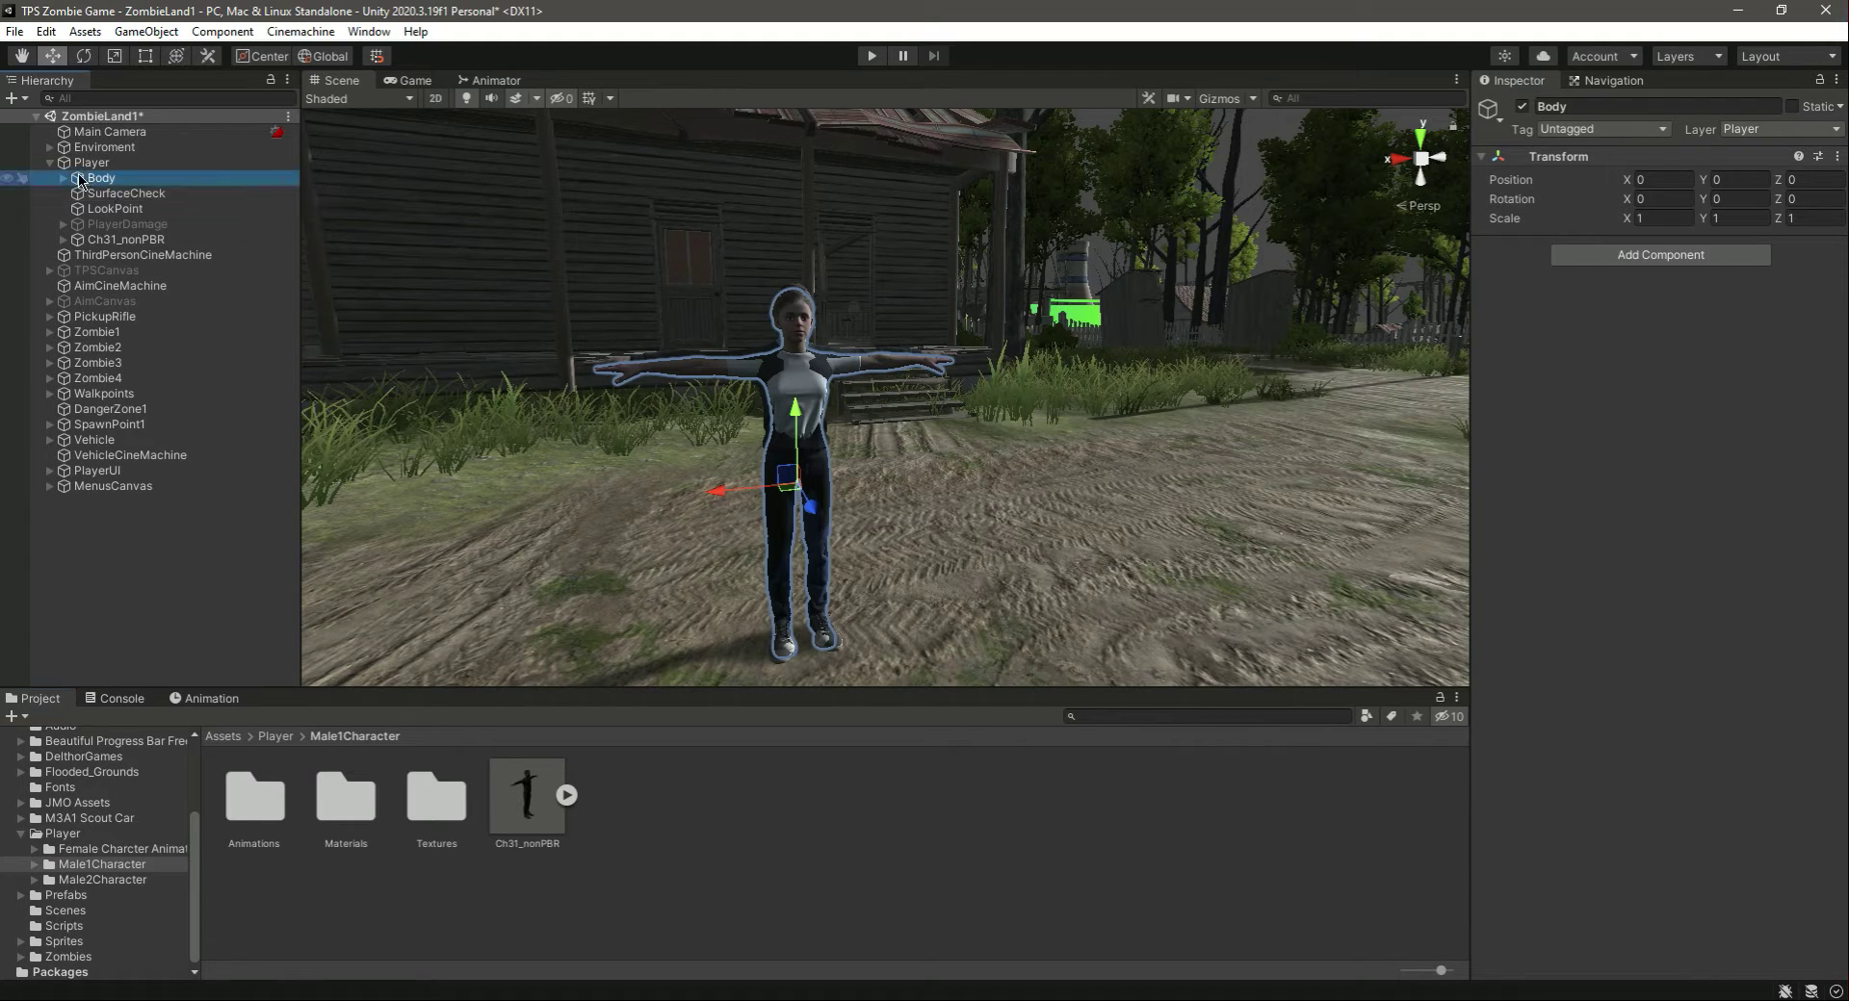
{"action": "left_click", "coordinate": [63, 178]}
{"action": "left_click", "coordinate": [77, 286]}
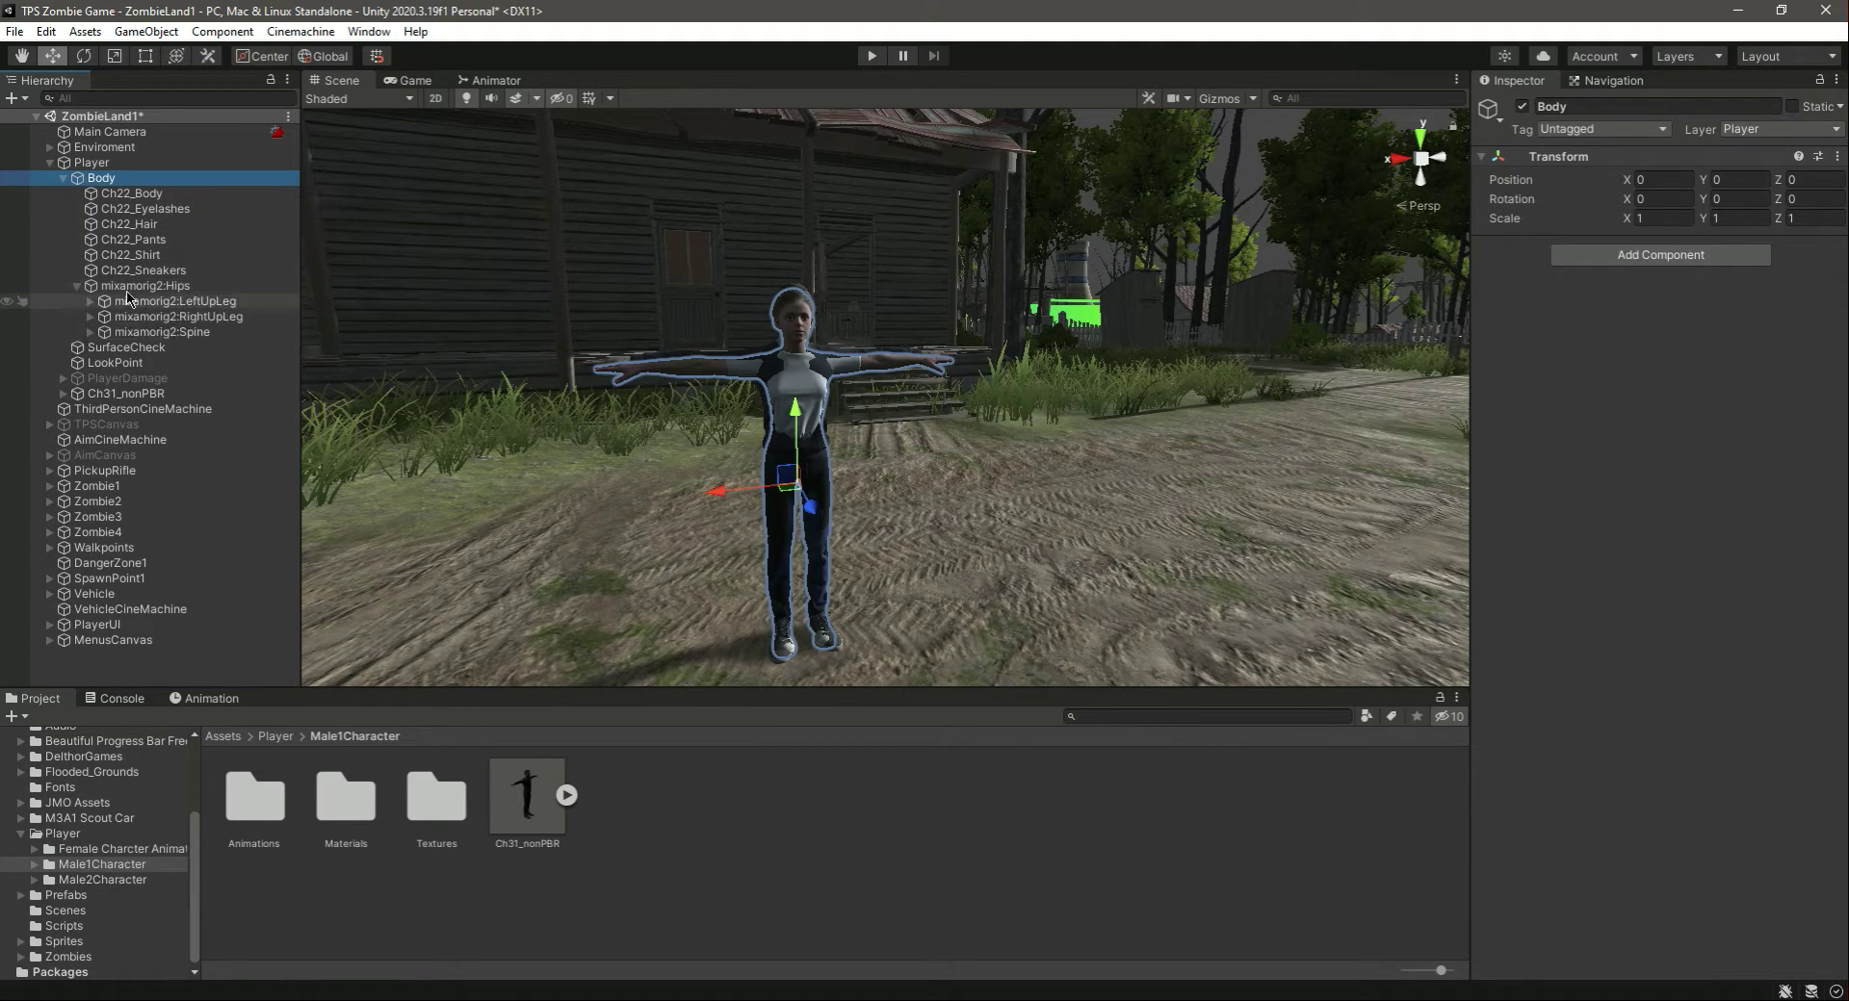
{"action": "left_click", "coordinate": [179, 332]}
{"action": "left_click", "coordinate": [91, 332]}
{"action": "left_click", "coordinate": [101, 348]}
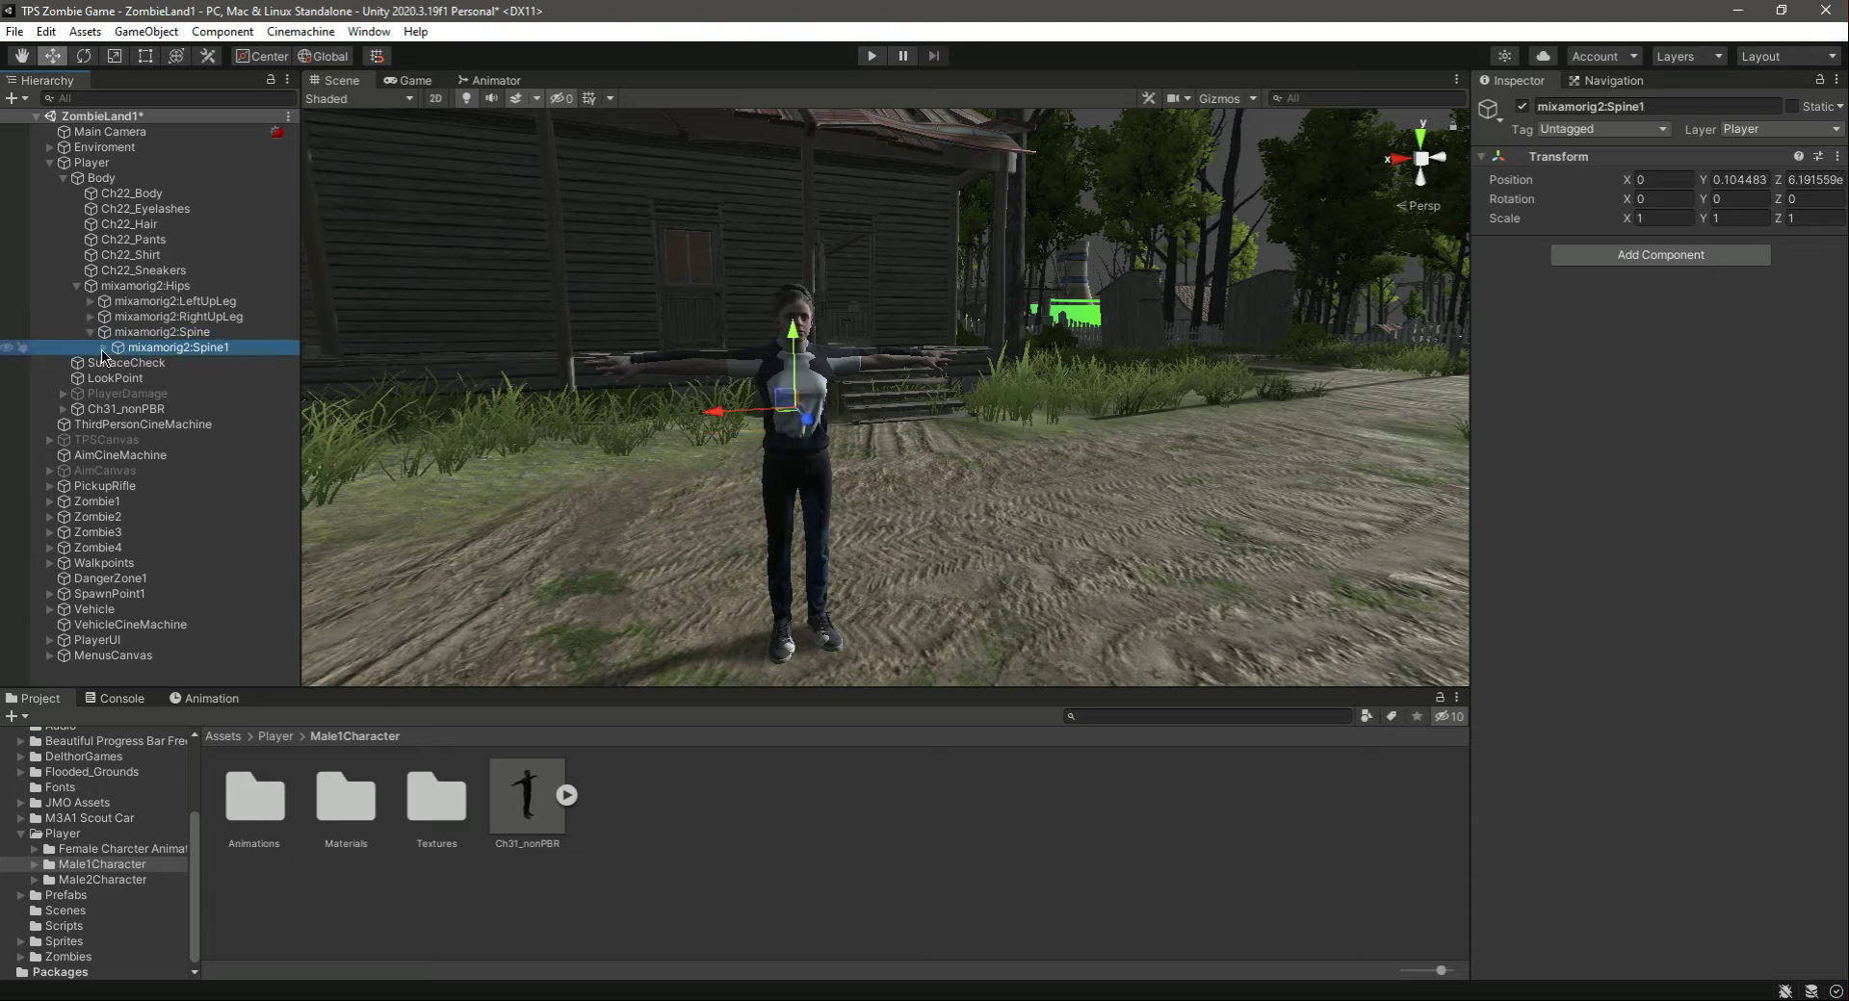
{"action": "left_click", "coordinate": [104, 348]}
{"action": "left_click", "coordinate": [147, 364]}
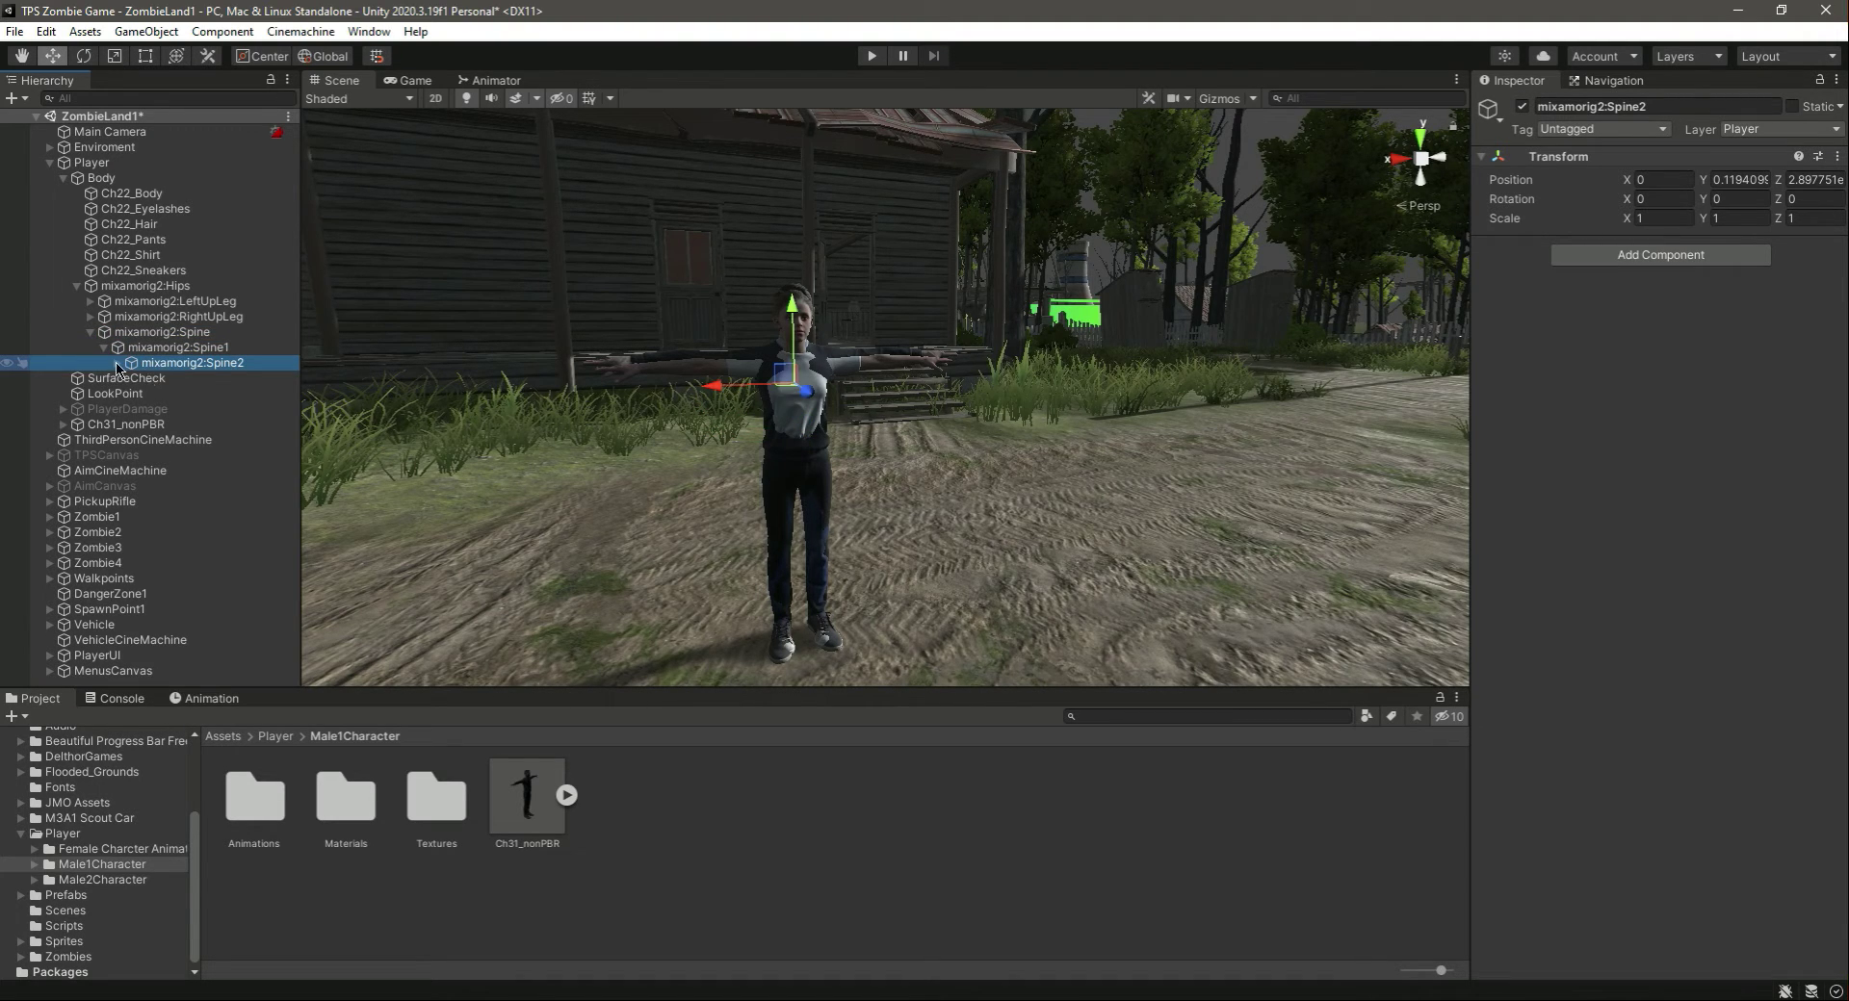
{"action": "left_click", "coordinate": [118, 363]}
- Expand the old Body's right arm bones down to mixamorig2:RightHand, widen the Hierarchy and select the AKM rifle
{"action": "left_click", "coordinate": [144, 409]}
{"action": "left_click", "coordinate": [131, 409]}
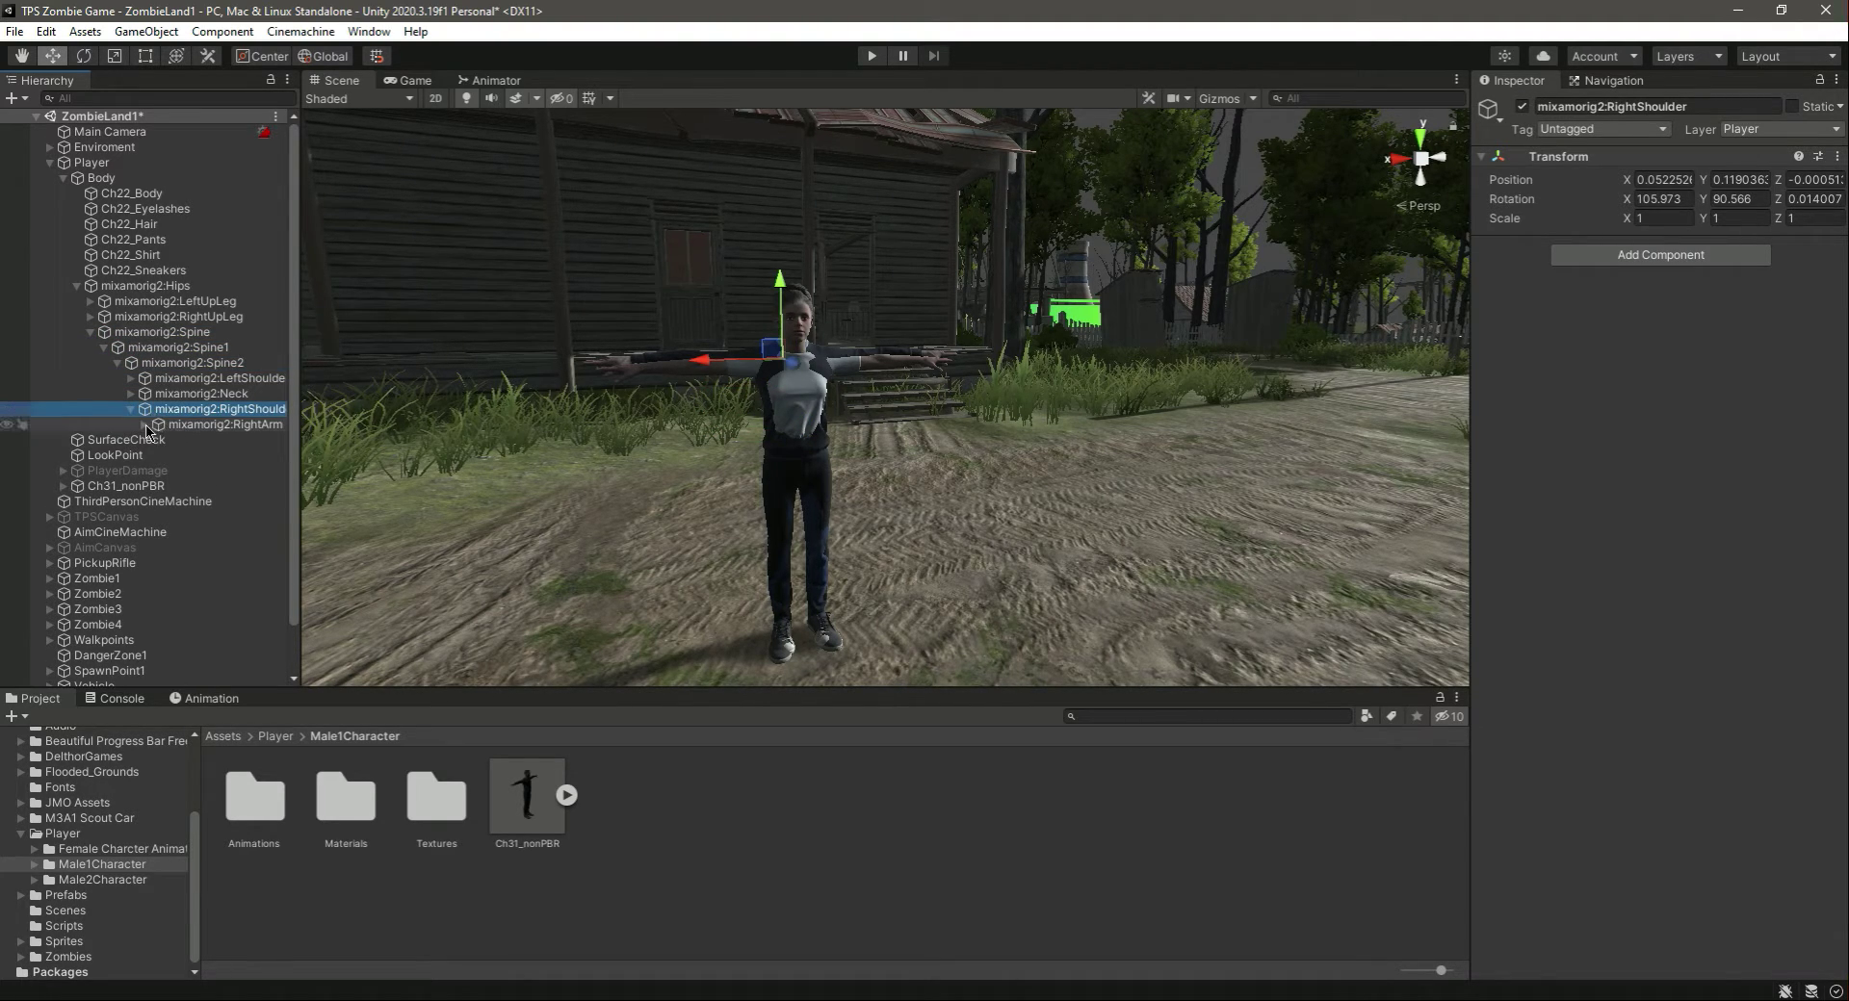
{"action": "left_click", "coordinate": [145, 425]}
{"action": "left_click", "coordinate": [171, 440]}
{"action": "left_click", "coordinate": [158, 440]}
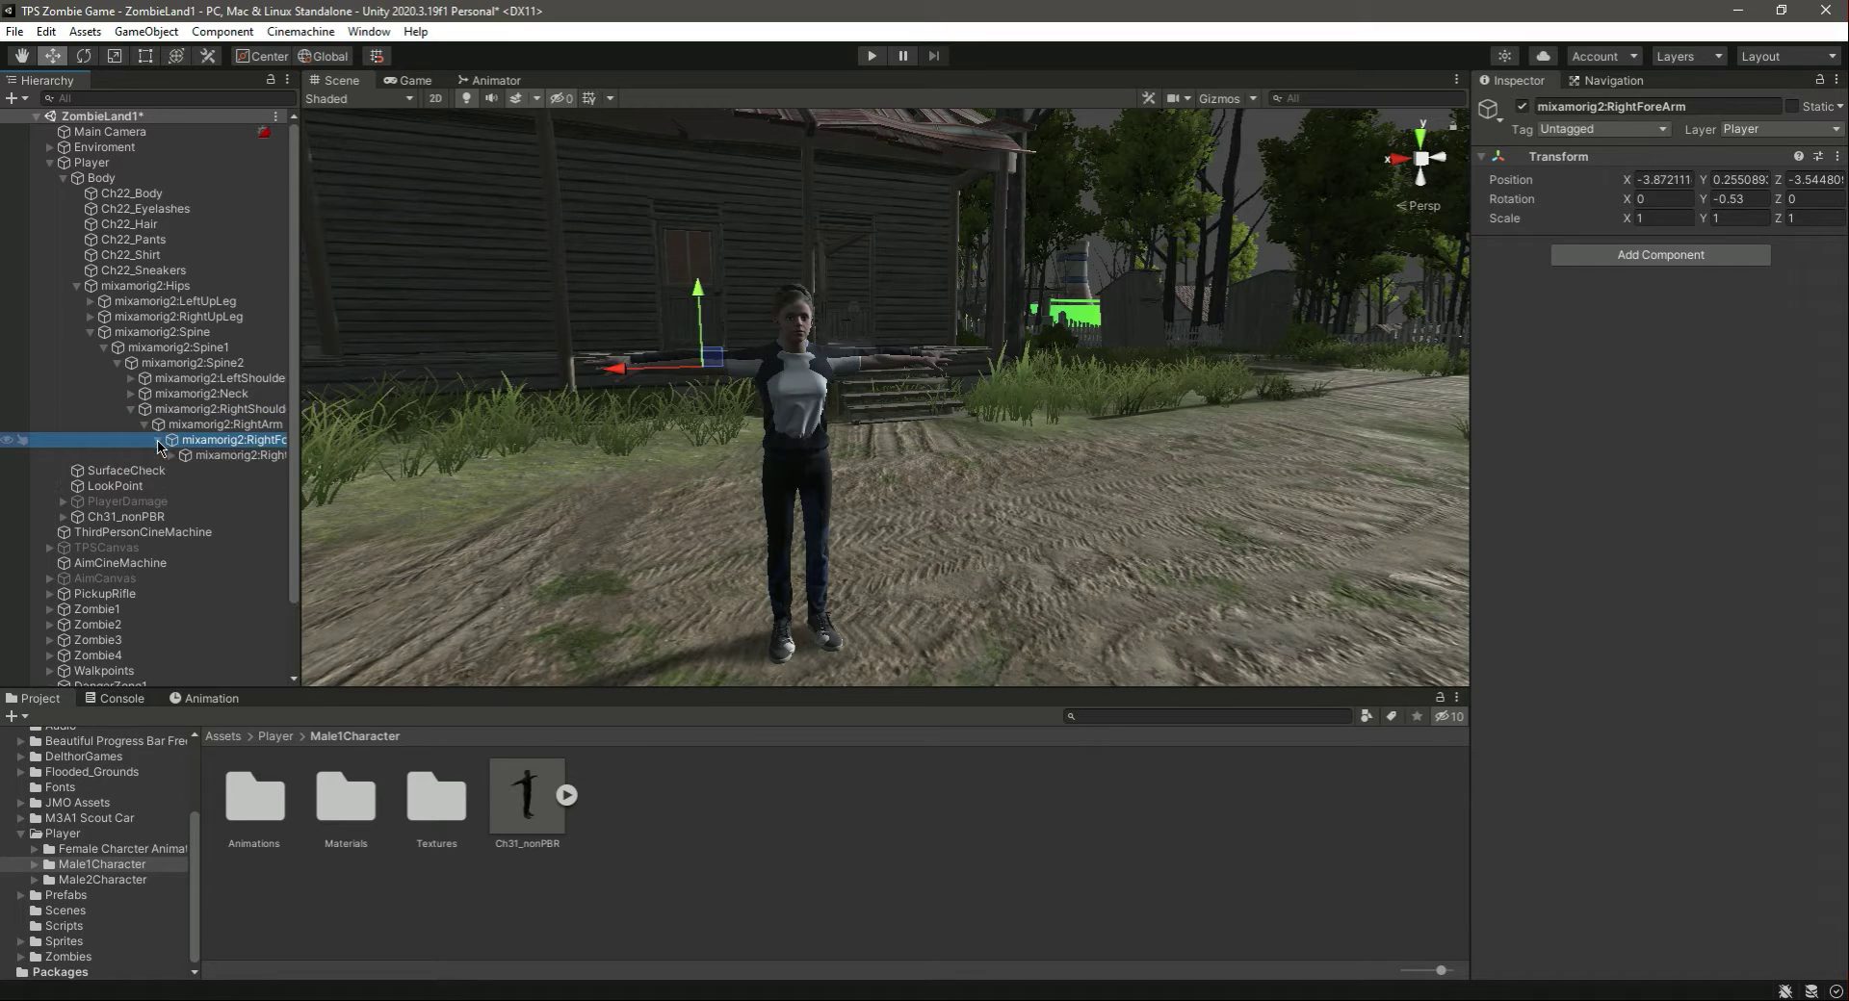
{"action": "left_click", "coordinate": [231, 455]}
{"action": "left_click", "coordinate": [172, 456]}
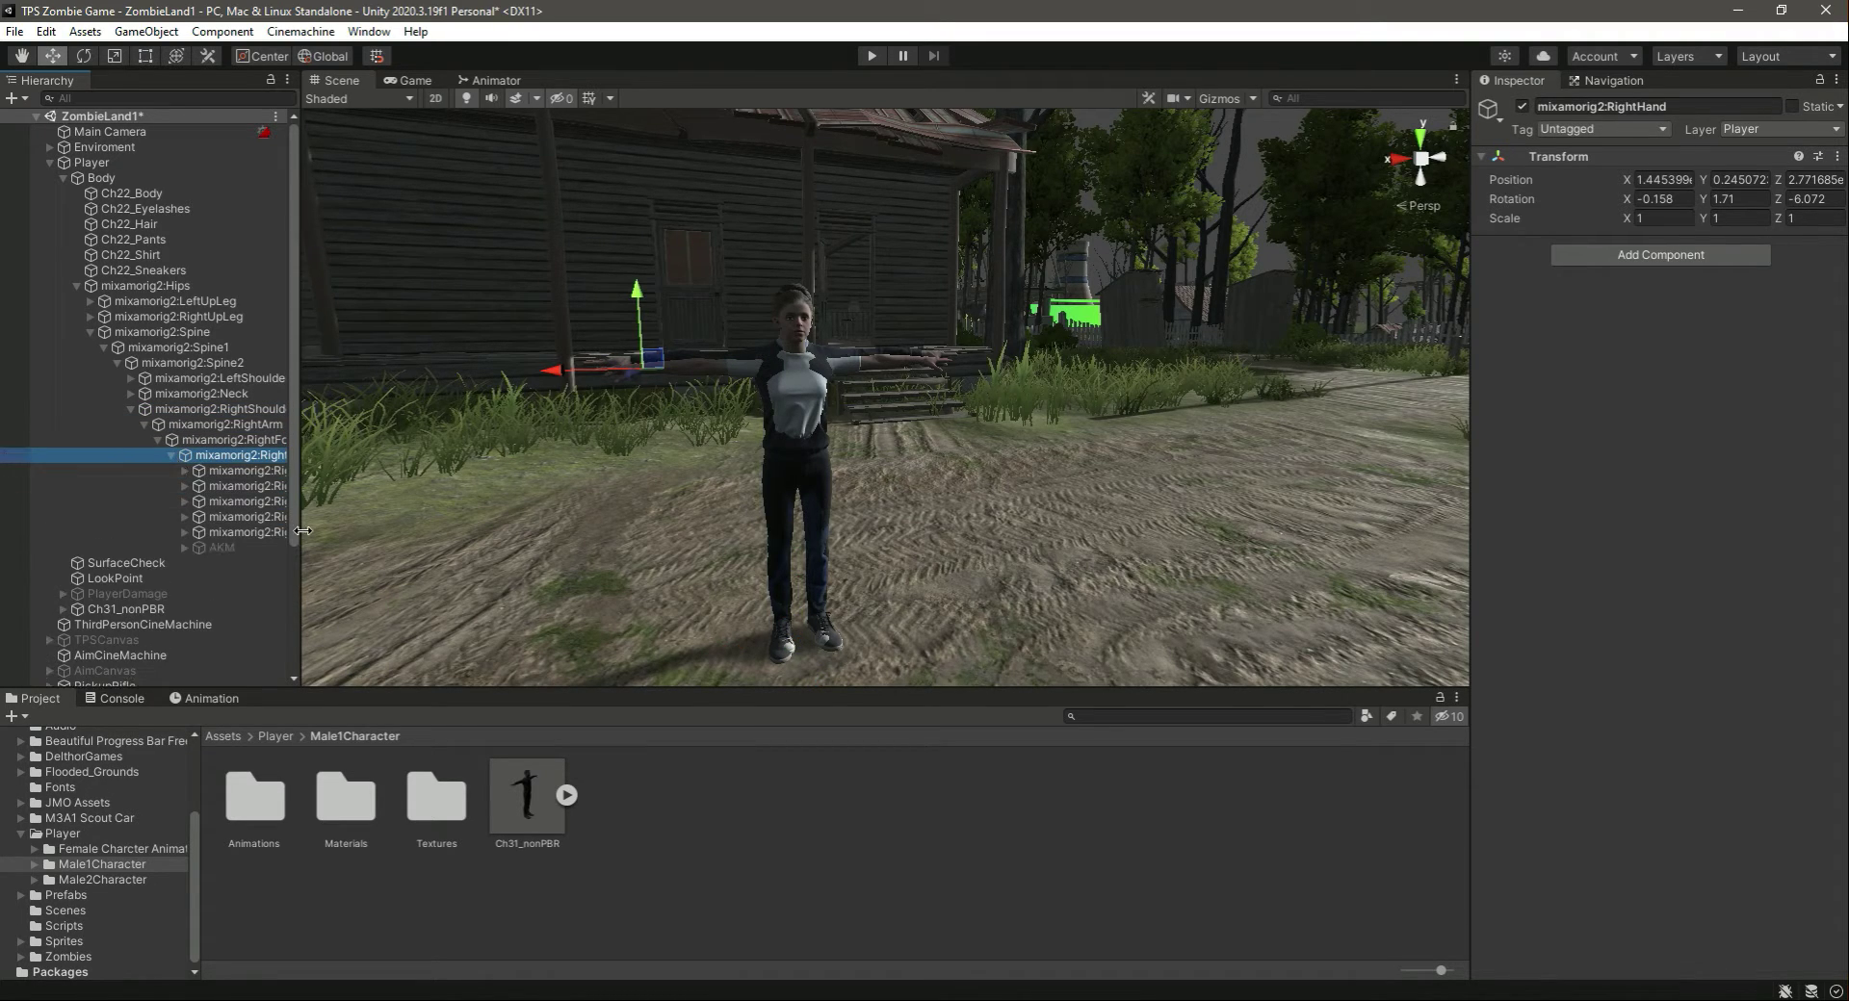
{"action": "left_click_drag", "start_coordinate": [302, 531], "coordinate": [334, 530]}
{"action": "left_click", "coordinate": [237, 549]}
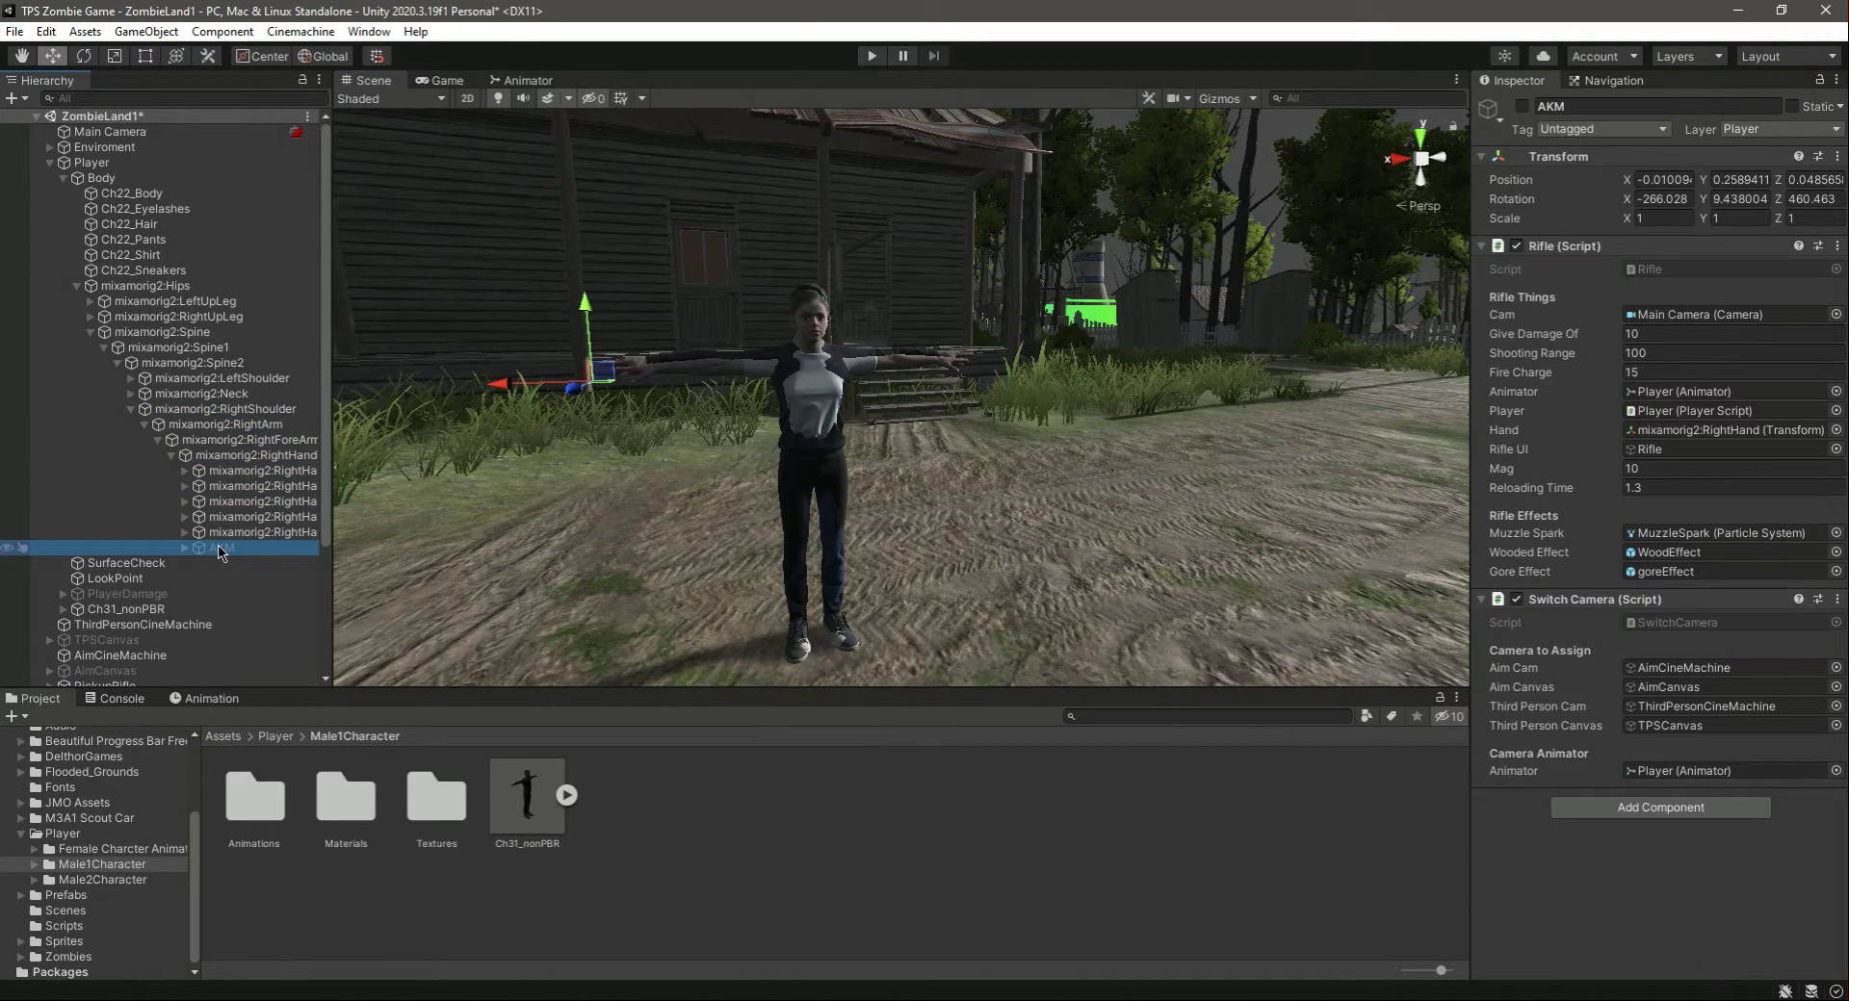
- Expand the Ch31_nonPBR skeleton from mixamorig9:Hips through the spine and right arm to the children of mixamorig9:RightHand
{"action": "scroll", "coordinate": [221, 551], "scroll_direction": "down", "scroll_amount": 5}
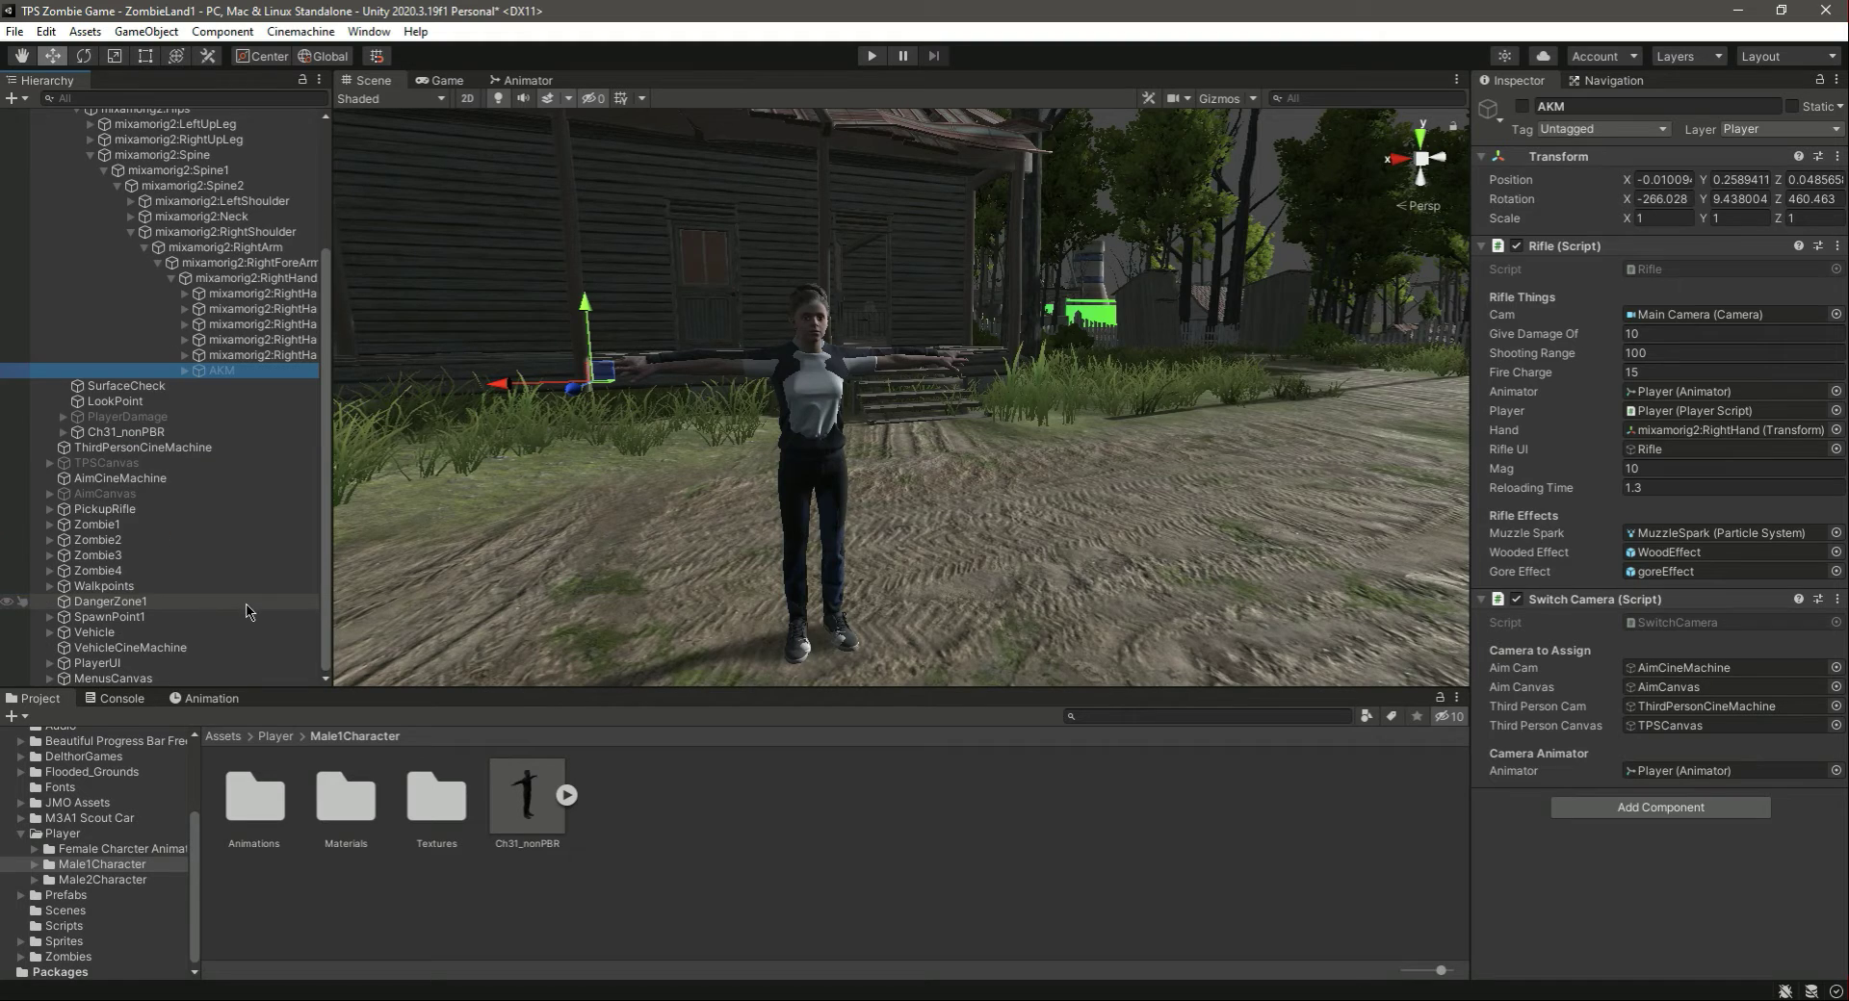
{"action": "left_click", "coordinate": [63, 433]}
{"action": "left_click", "coordinate": [77, 555]}
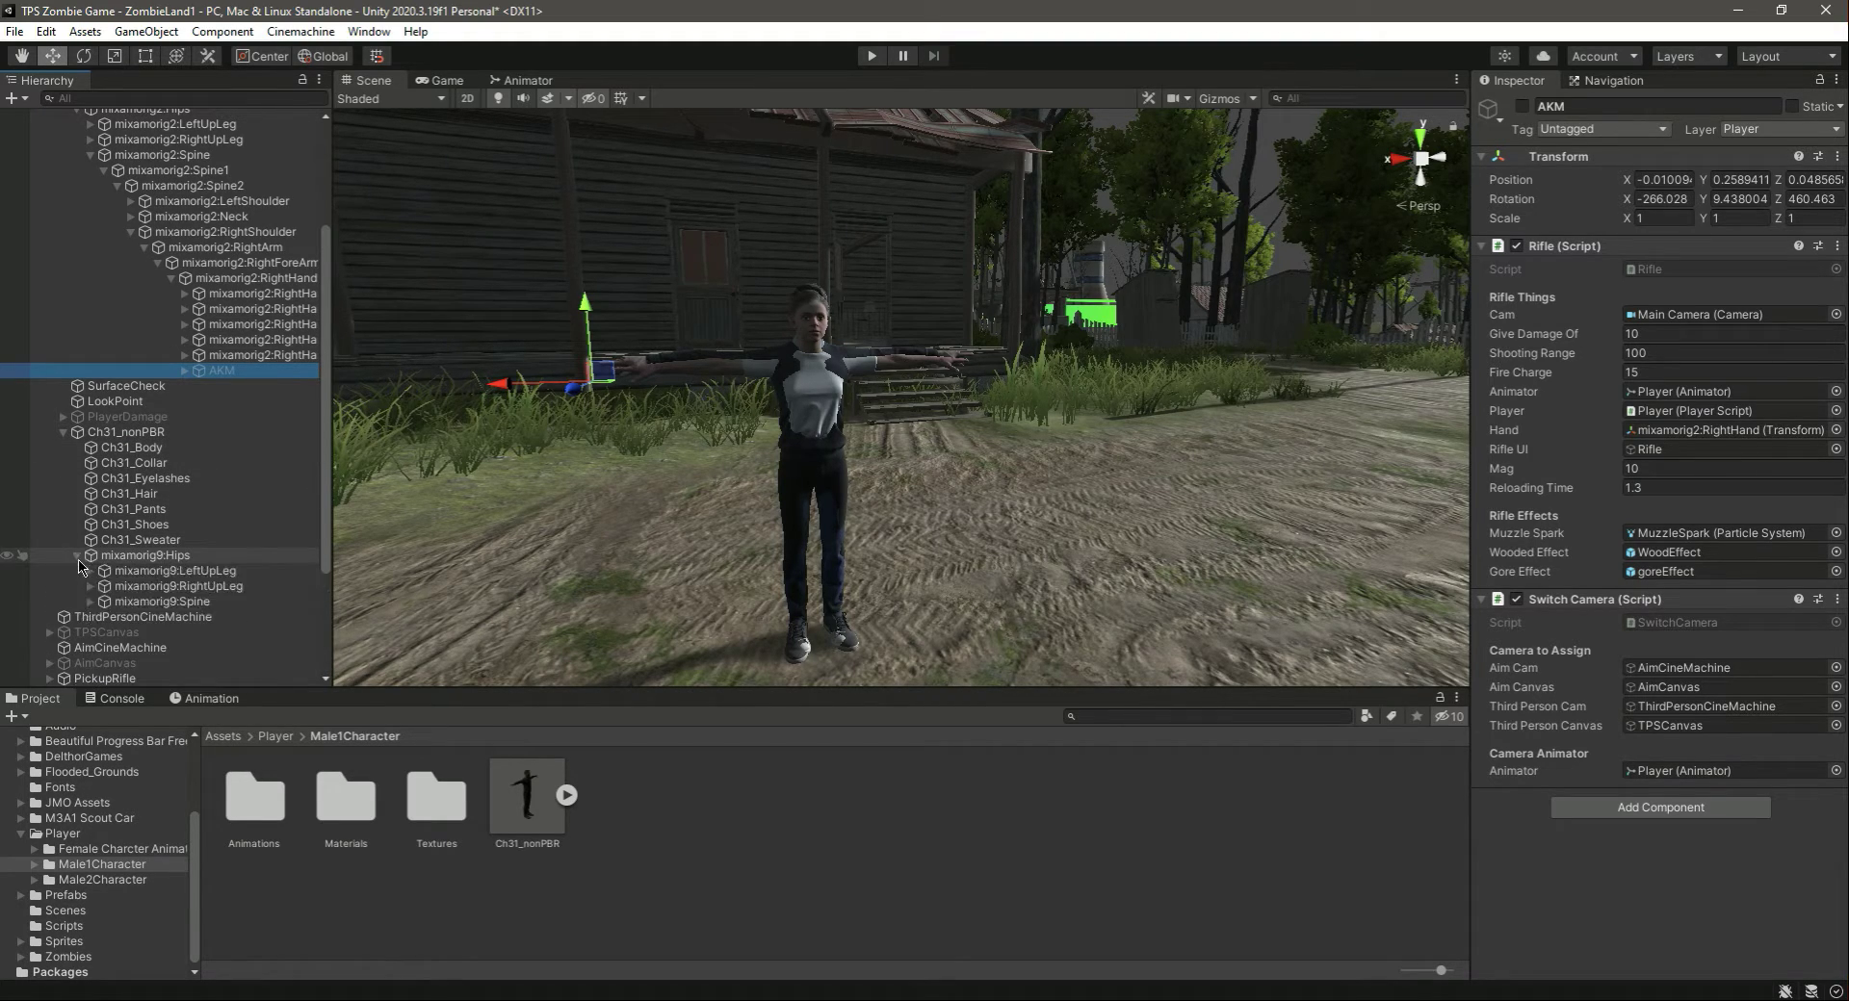
{"action": "scroll", "coordinate": [120, 581], "scroll_direction": "down", "scroll_amount": 3}
{"action": "left_click", "coordinate": [91, 485]}
{"action": "left_click", "coordinate": [104, 501]}
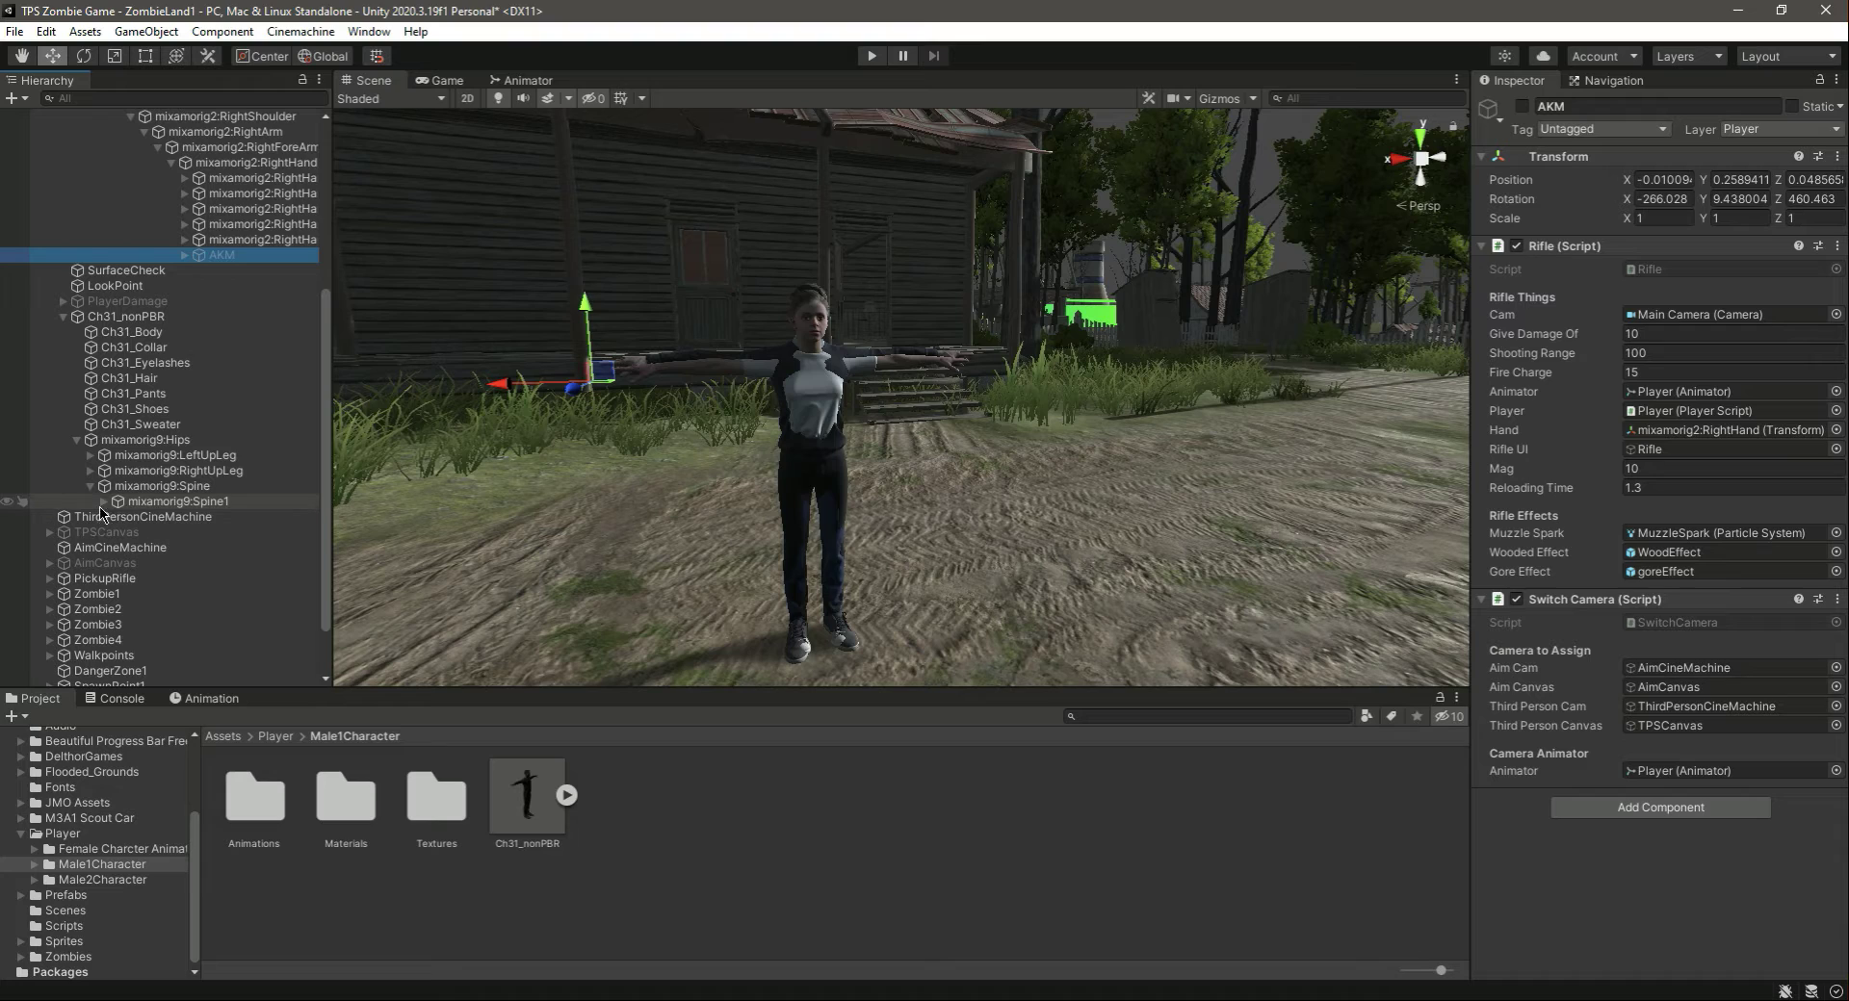
{"action": "left_click", "coordinate": [117, 517]}
{"action": "left_click", "coordinate": [131, 563]}
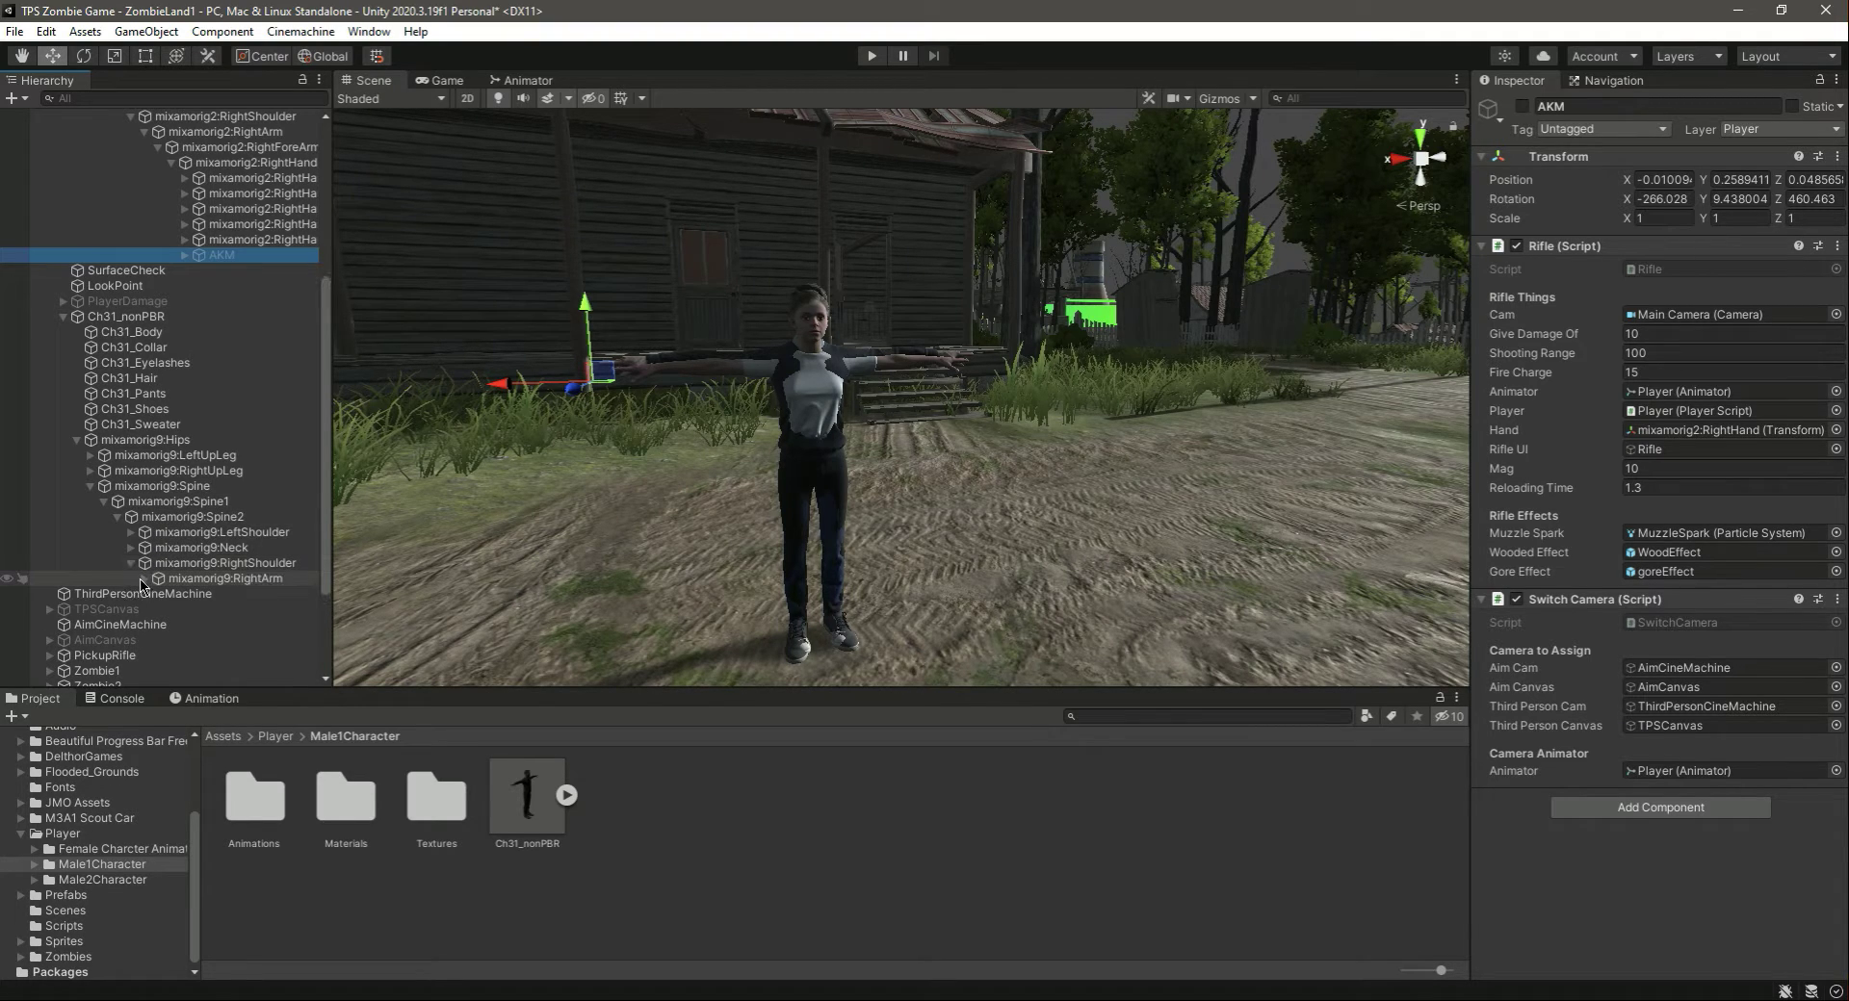
{"action": "left_click", "coordinate": [144, 579]}
{"action": "left_click", "coordinate": [158, 594]}
{"action": "left_click", "coordinate": [171, 609]}
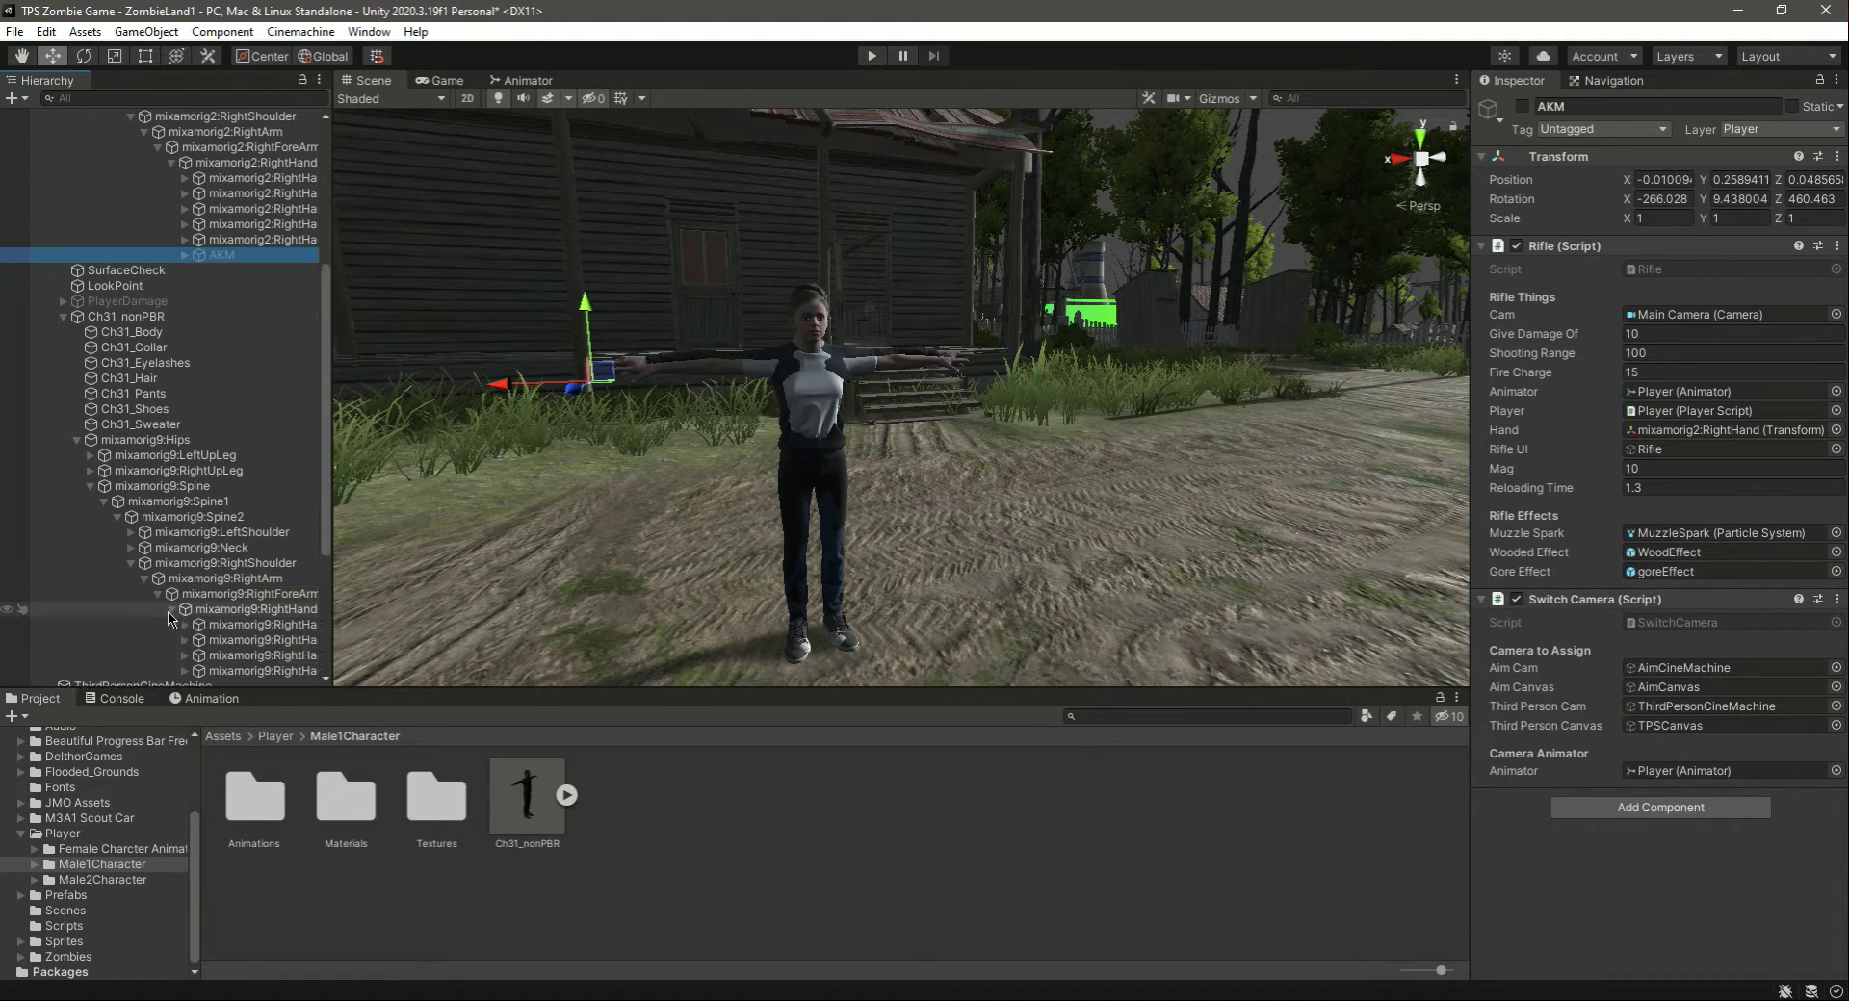
- Move the AKM rifle from the old body's right hand under mixamorig9:RightHand in the Ch31_nonPBR skeleton
{"action": "scroll", "coordinate": [205, 631], "scroll_direction": "down", "scroll_amount": 2}
{"action": "scroll", "coordinate": [154, 432], "scroll_direction": "up", "scroll_amount": 1}
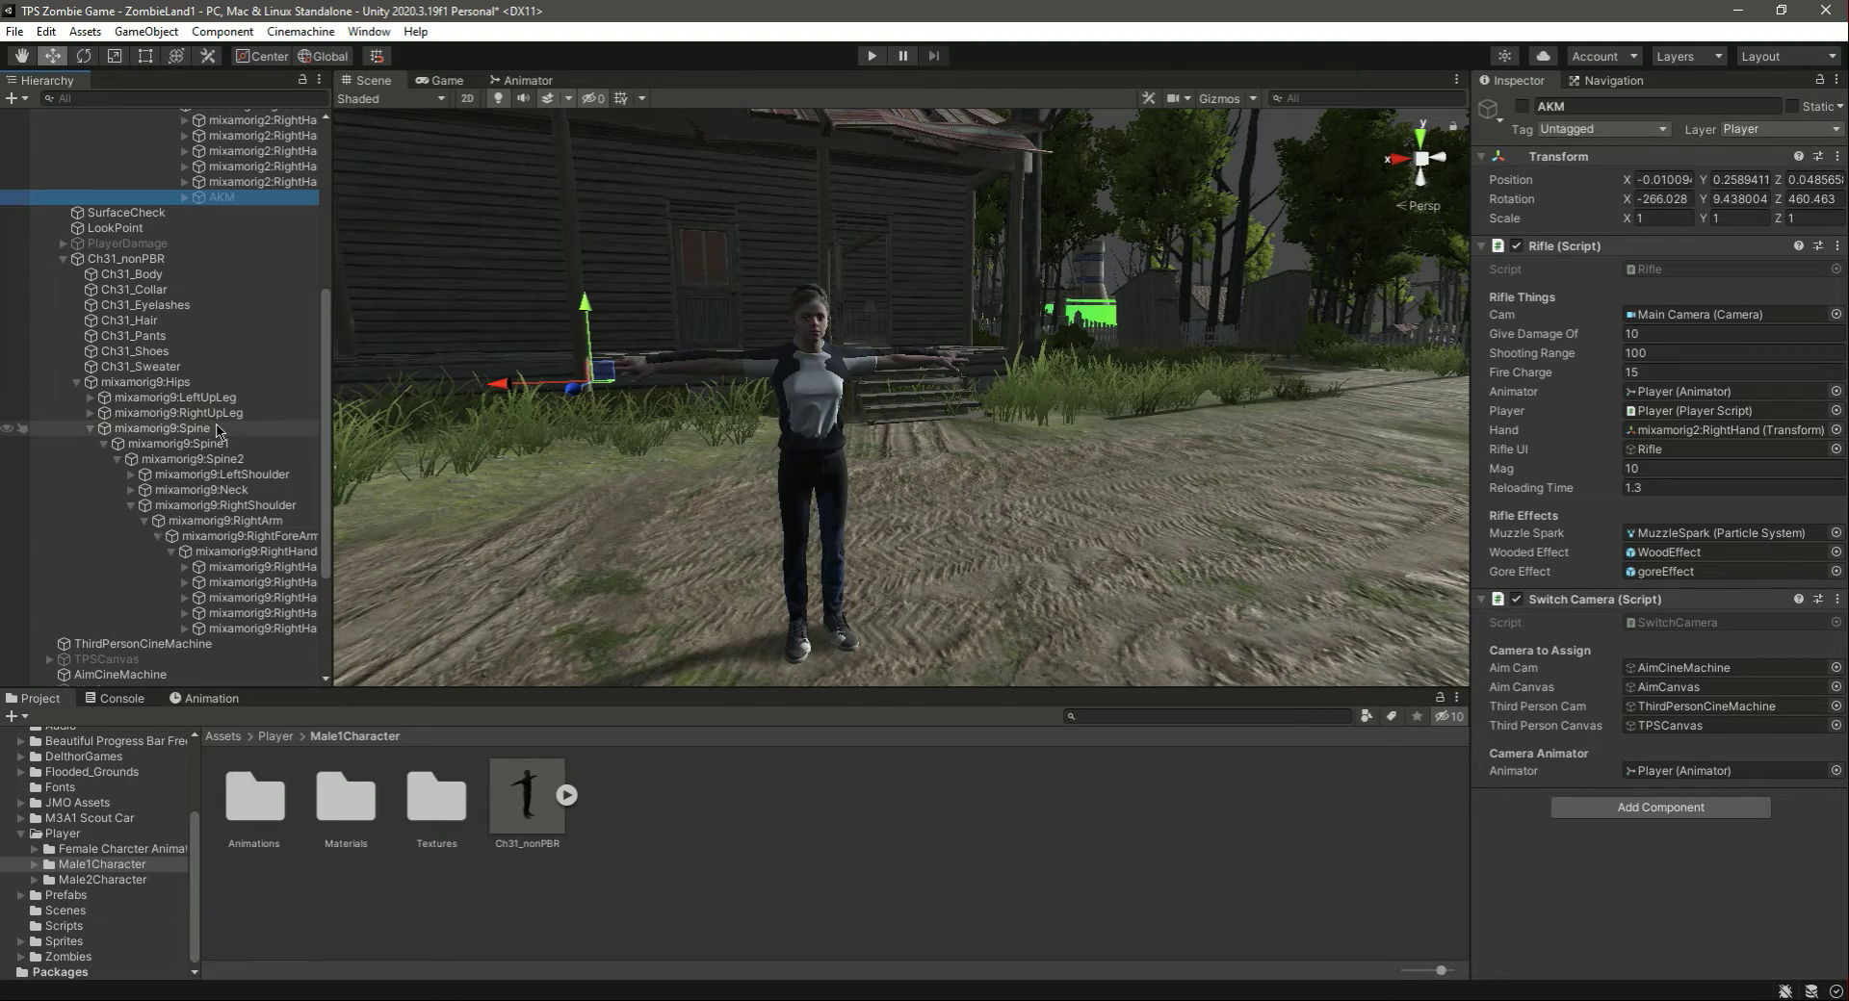
{"action": "left_click_drag", "start_coordinate": [222, 199], "coordinate": [266, 557]}
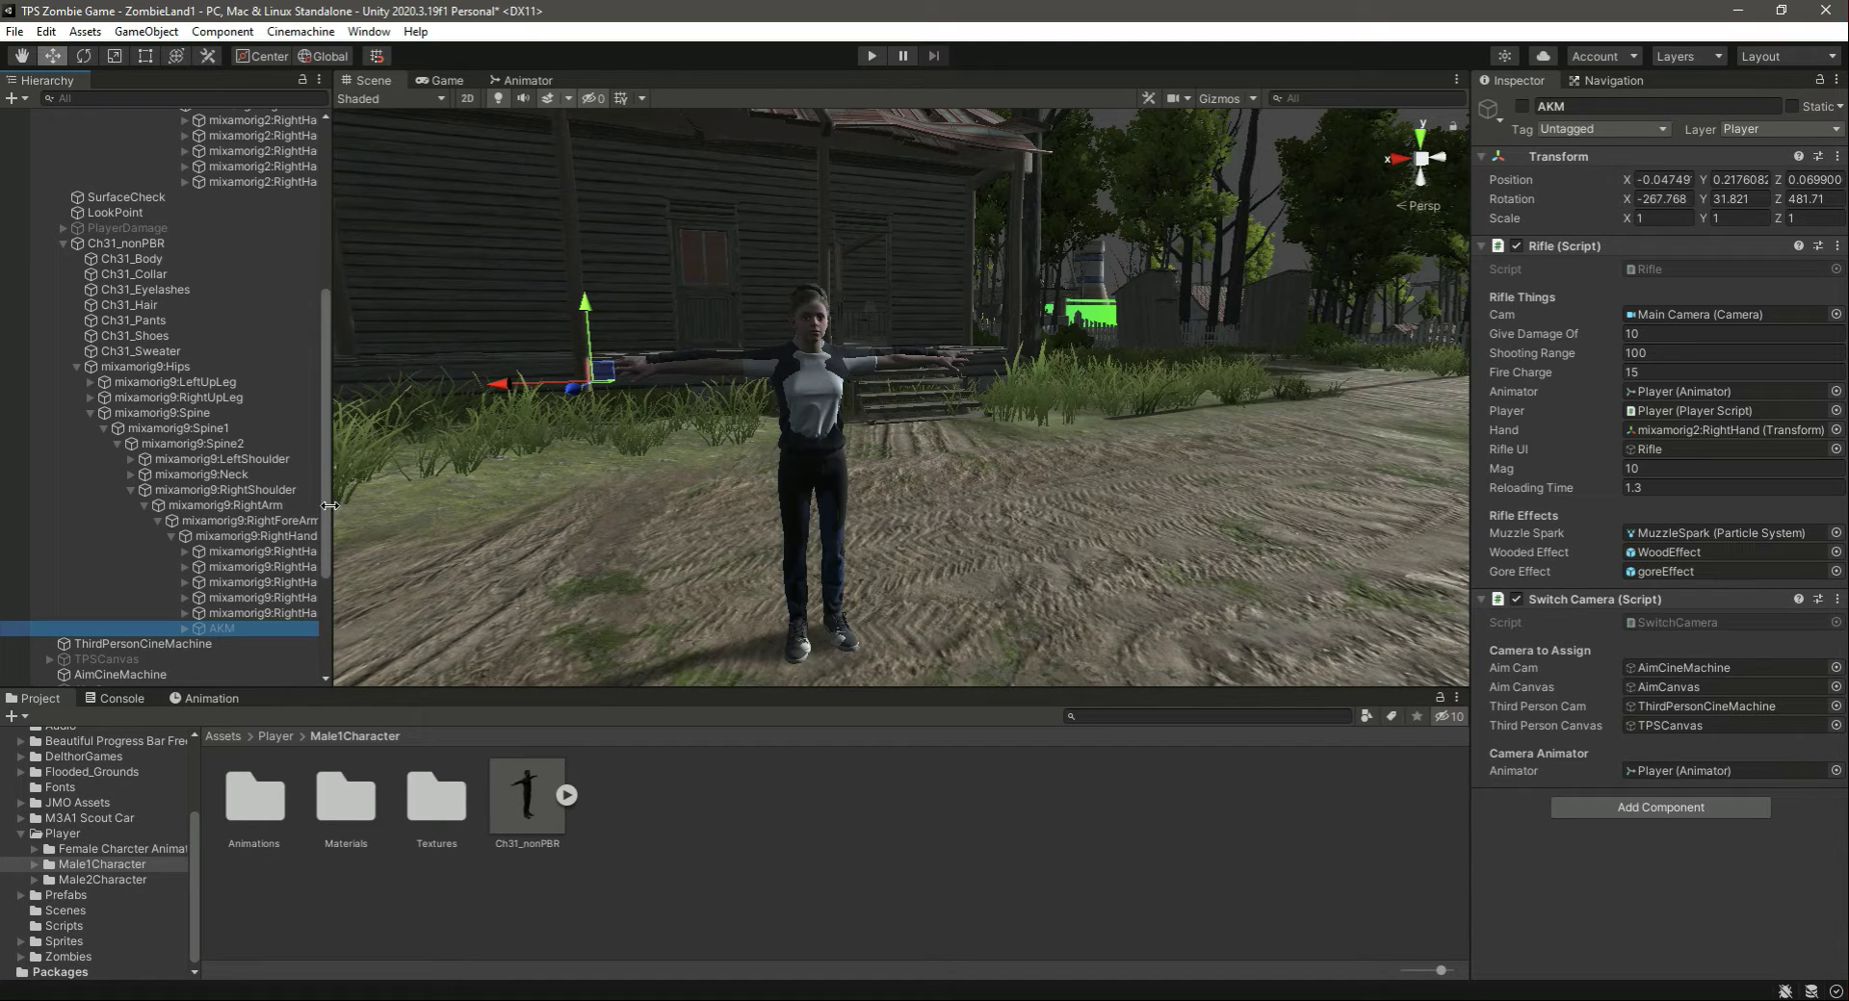
- Collapse the old Body under Player and delete it from the scene
{"action": "left_click_drag", "start_coordinate": [326, 506], "coordinate": [328, 227]}
{"action": "left_click", "coordinate": [63, 179]}
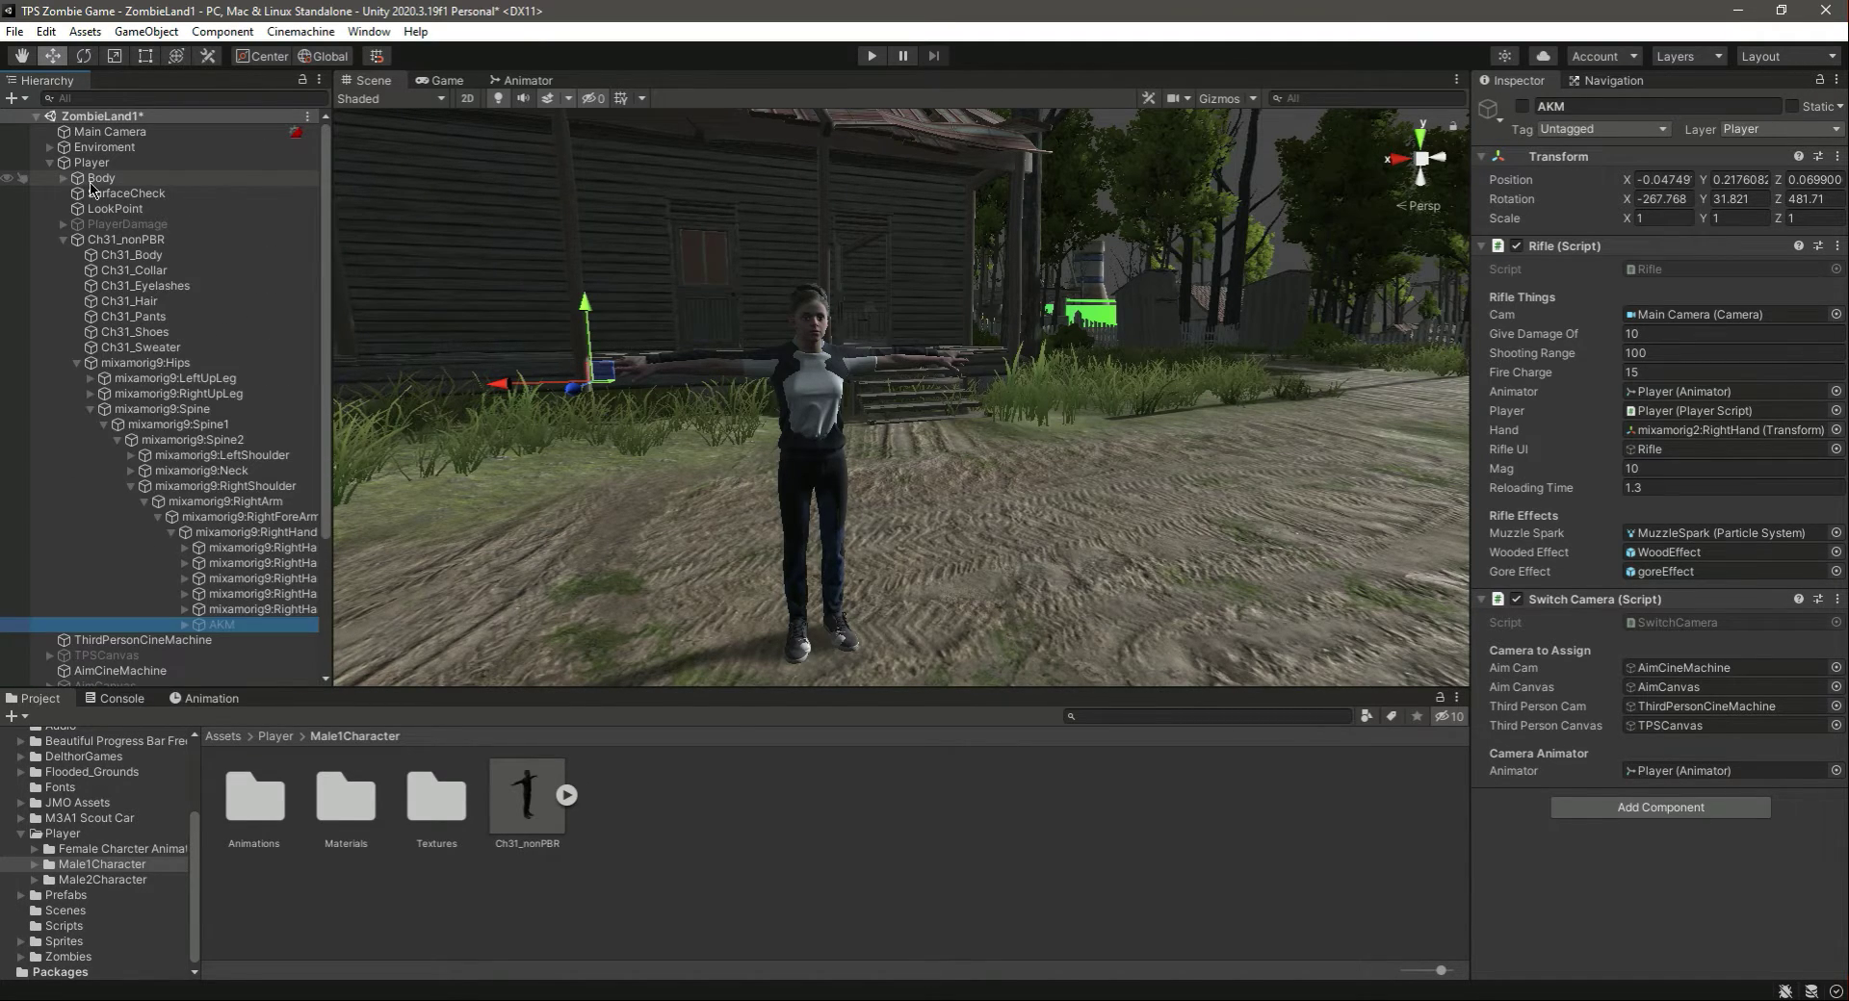
{"action": "left_click", "coordinate": [99, 179]}
{"action": "key", "text": "Delete"}
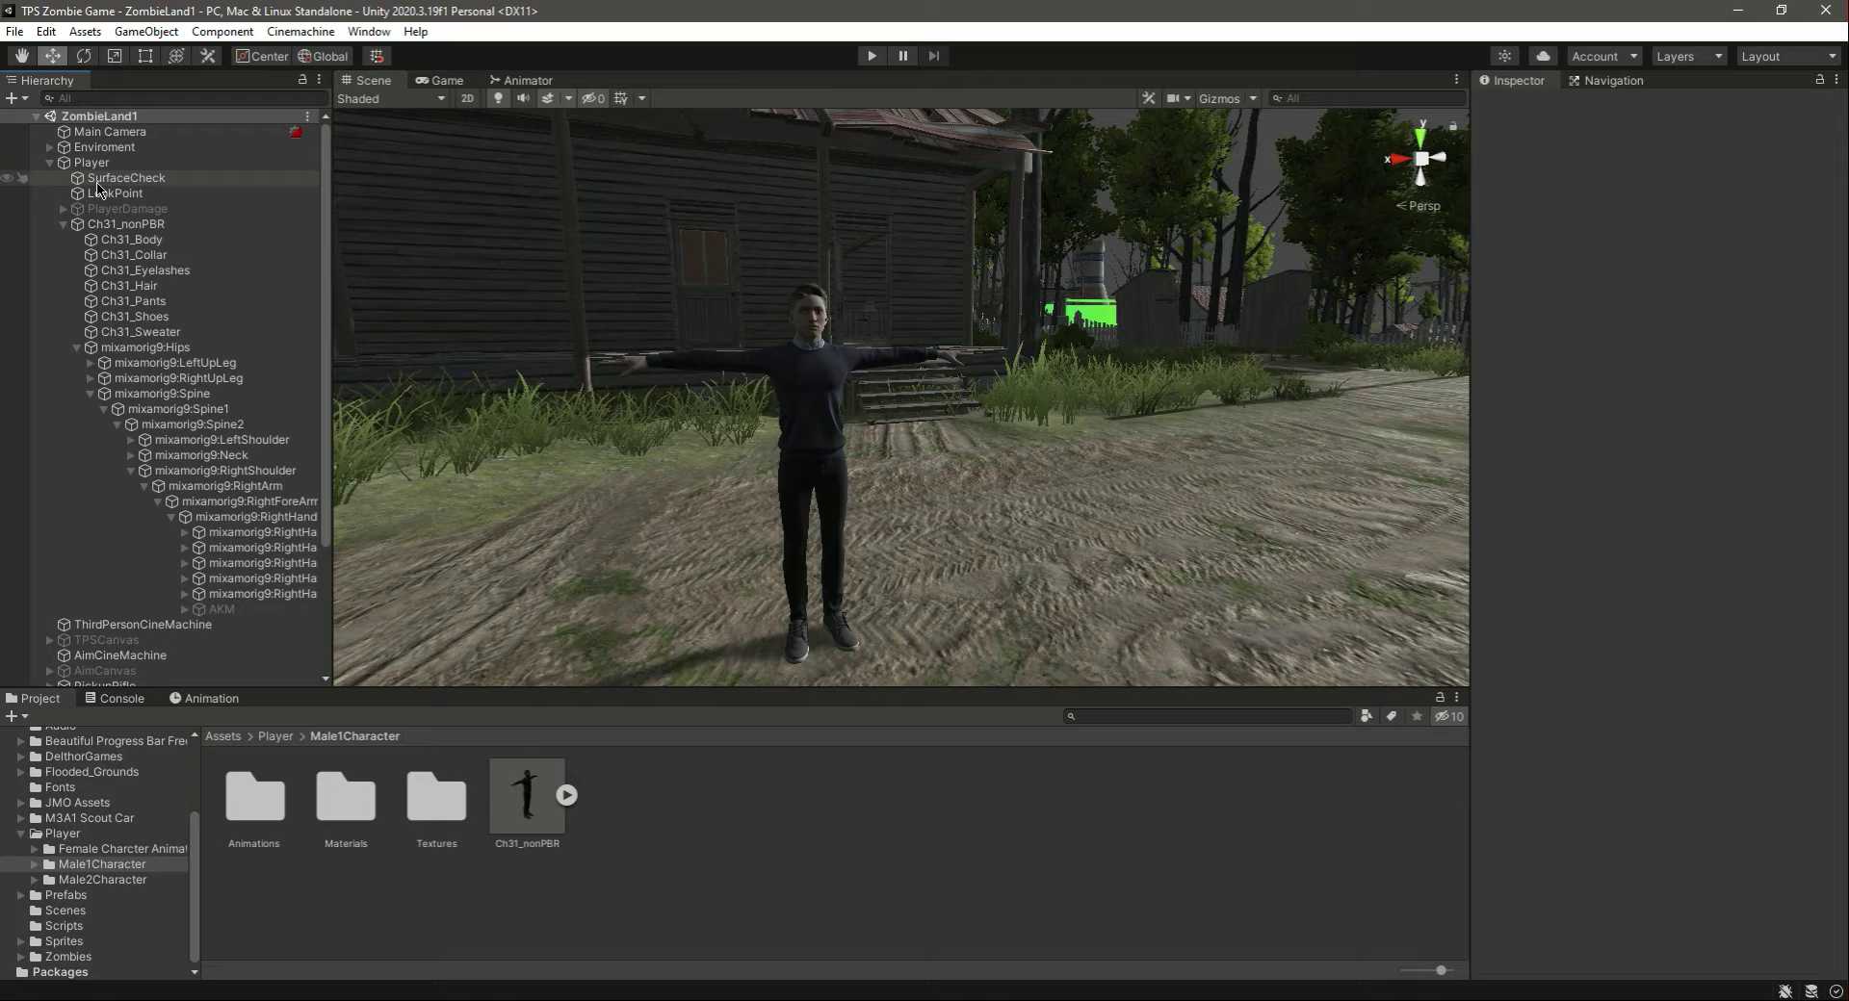
- Activate the AKM rifle and move it beside the character's right hand, to about X -0.008, Y 0.251, Z 0.068
{"action": "left_click", "coordinate": [202, 610]}
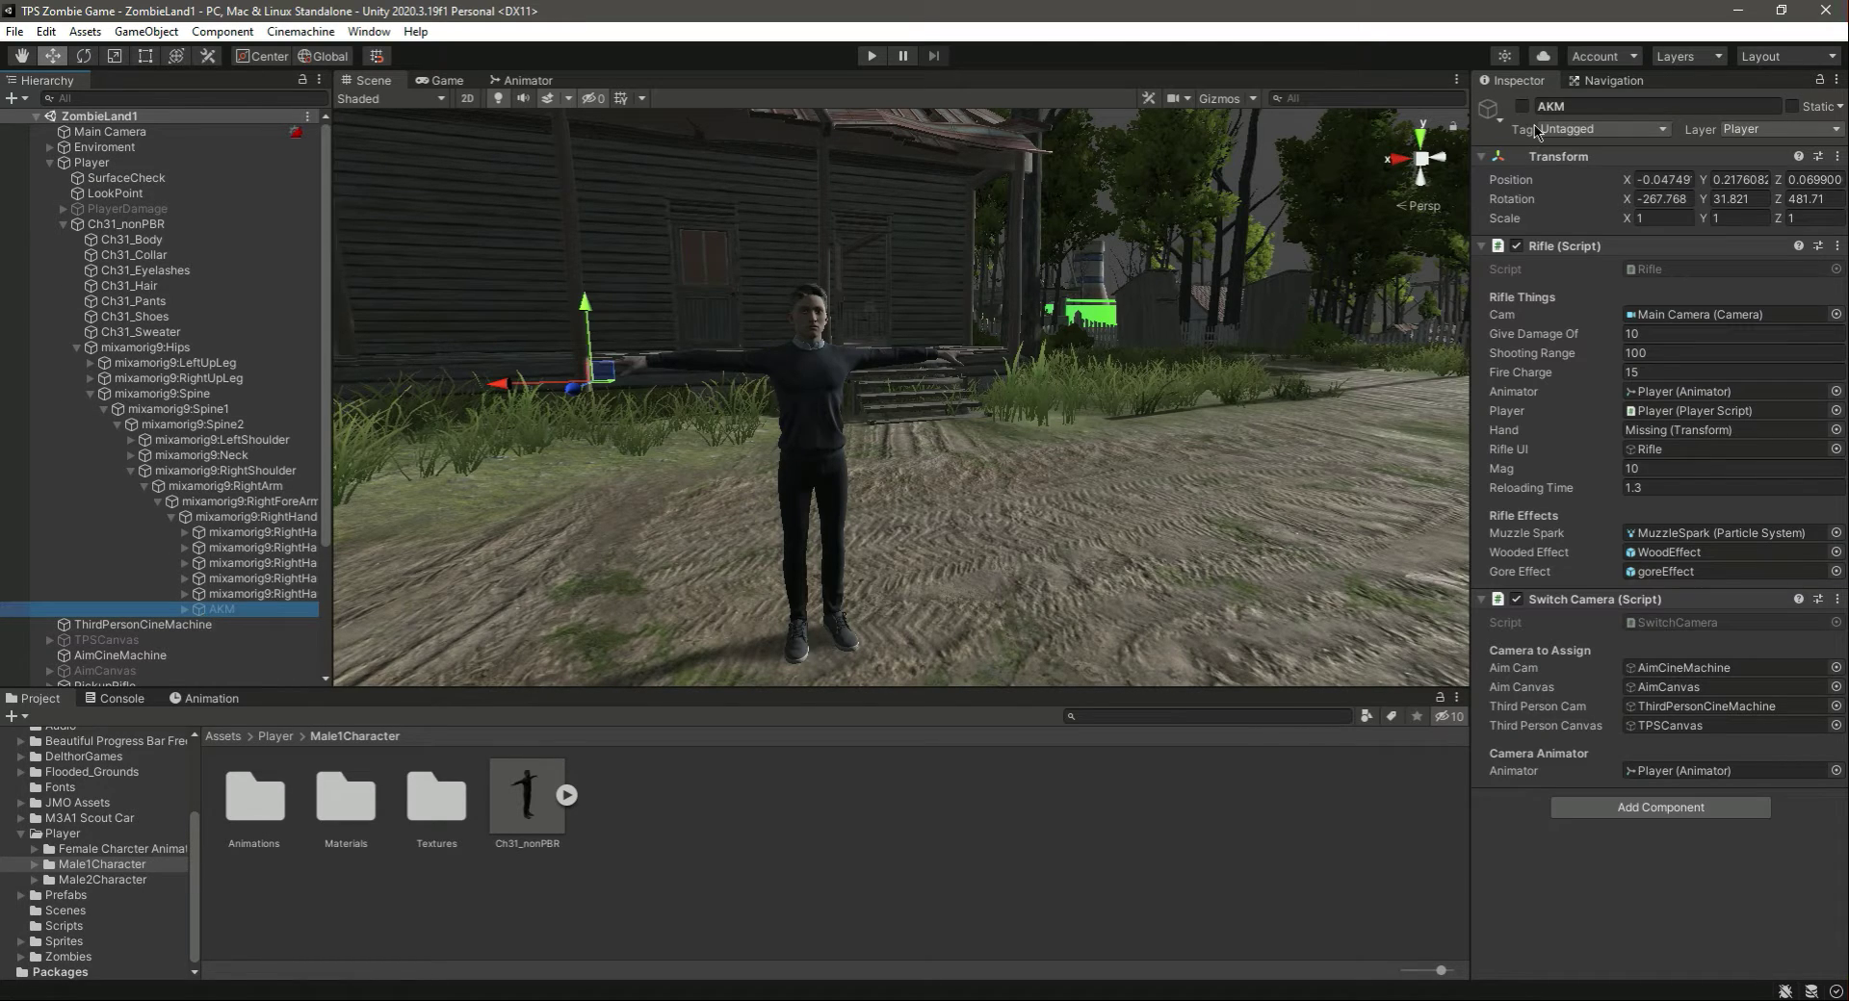
{"action": "left_click", "coordinate": [1522, 107]}
{"action": "right_click_drag", "start_coordinate": [763, 442], "coordinate": [961, 383]}
{"action": "scroll", "coordinate": [961, 384], "scroll_direction": "up", "scroll_amount": 5}
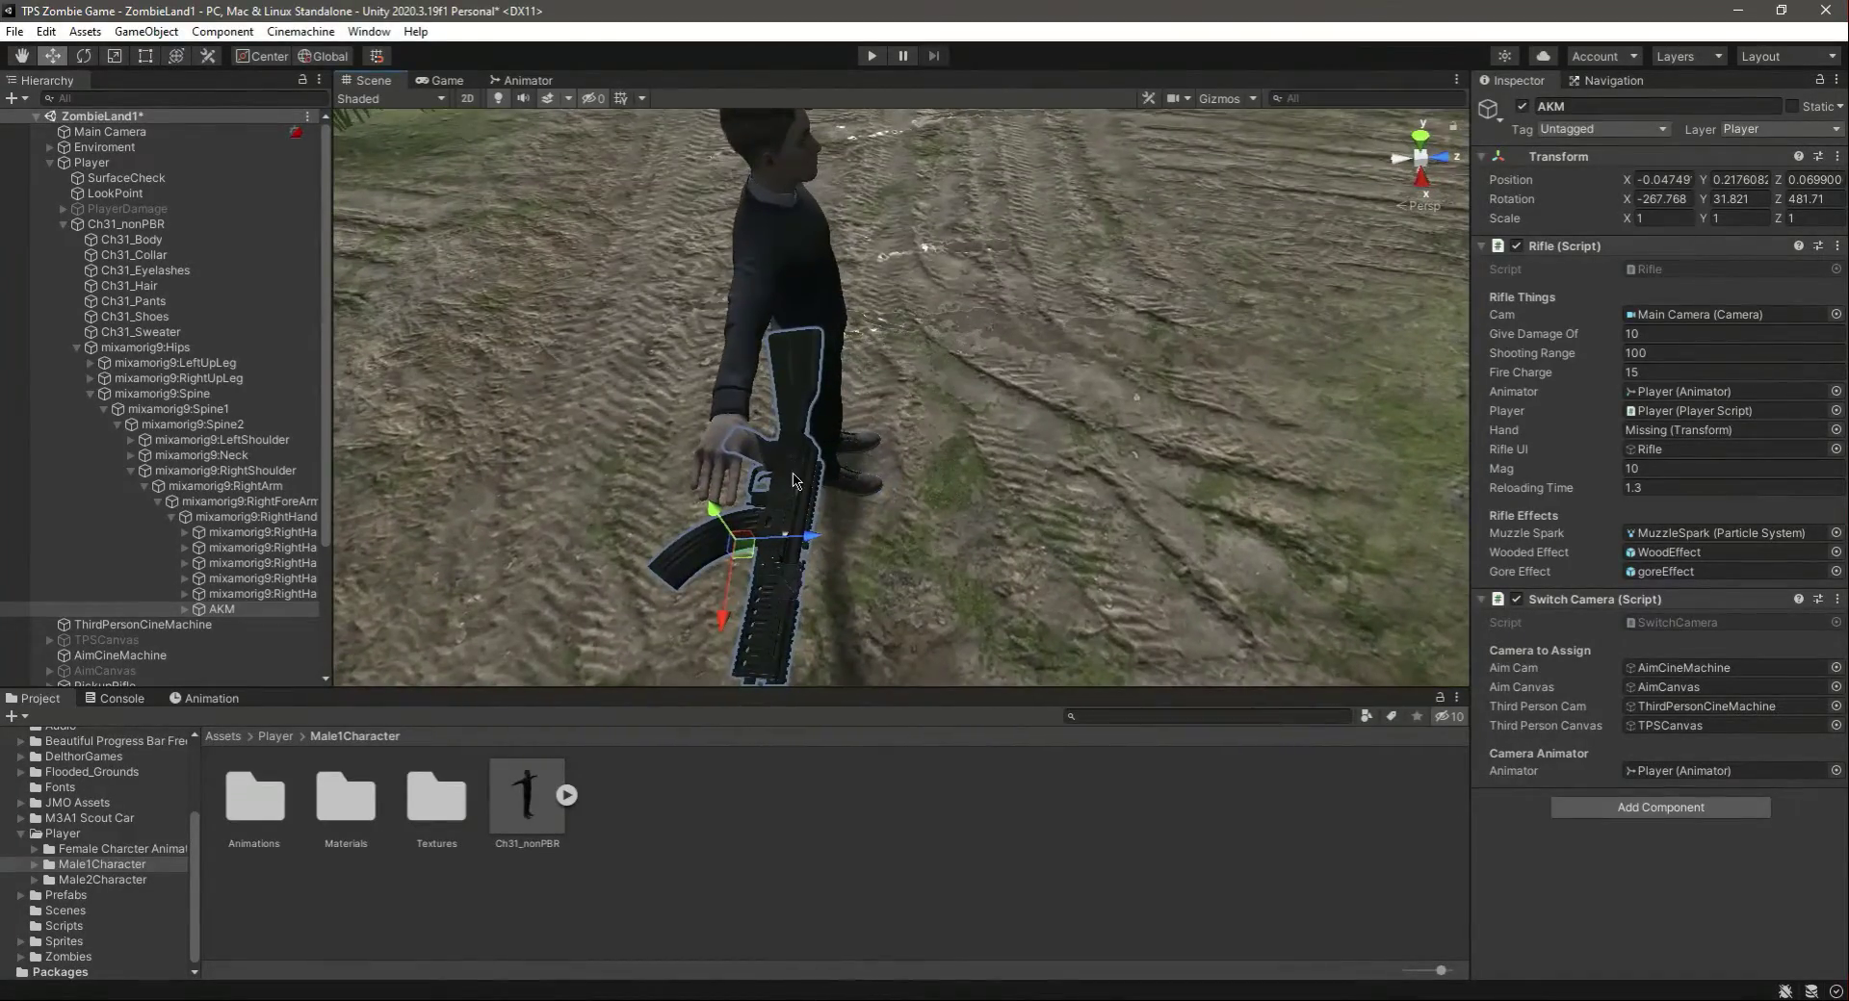
{"action": "left_click_drag", "start_coordinate": [924, 515], "coordinate": [732, 462], "text": "alt"}
{"action": "middle_click_drag", "start_coordinate": [825, 429], "coordinate": [711, 411]}
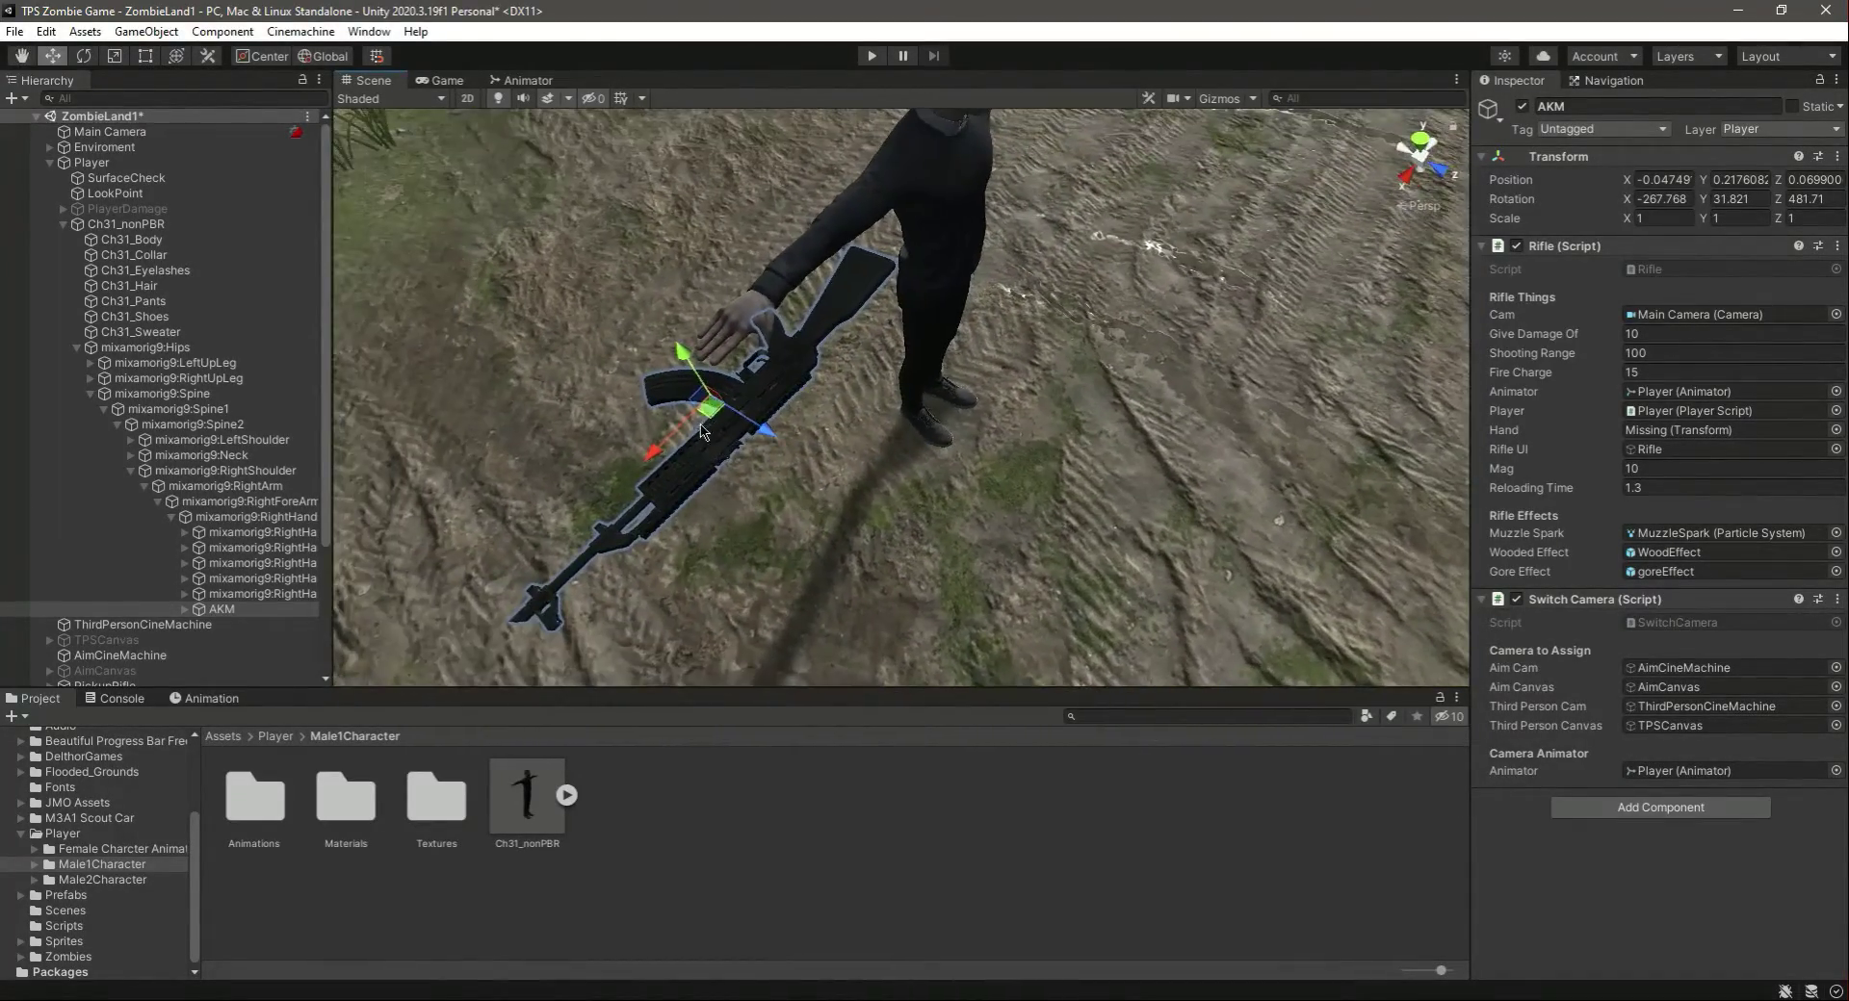
{"action": "left_click_drag", "start_coordinate": [767, 432], "coordinate": [751, 438]}
{"action": "left_click_drag", "start_coordinate": [641, 450], "coordinate": [627, 460]}
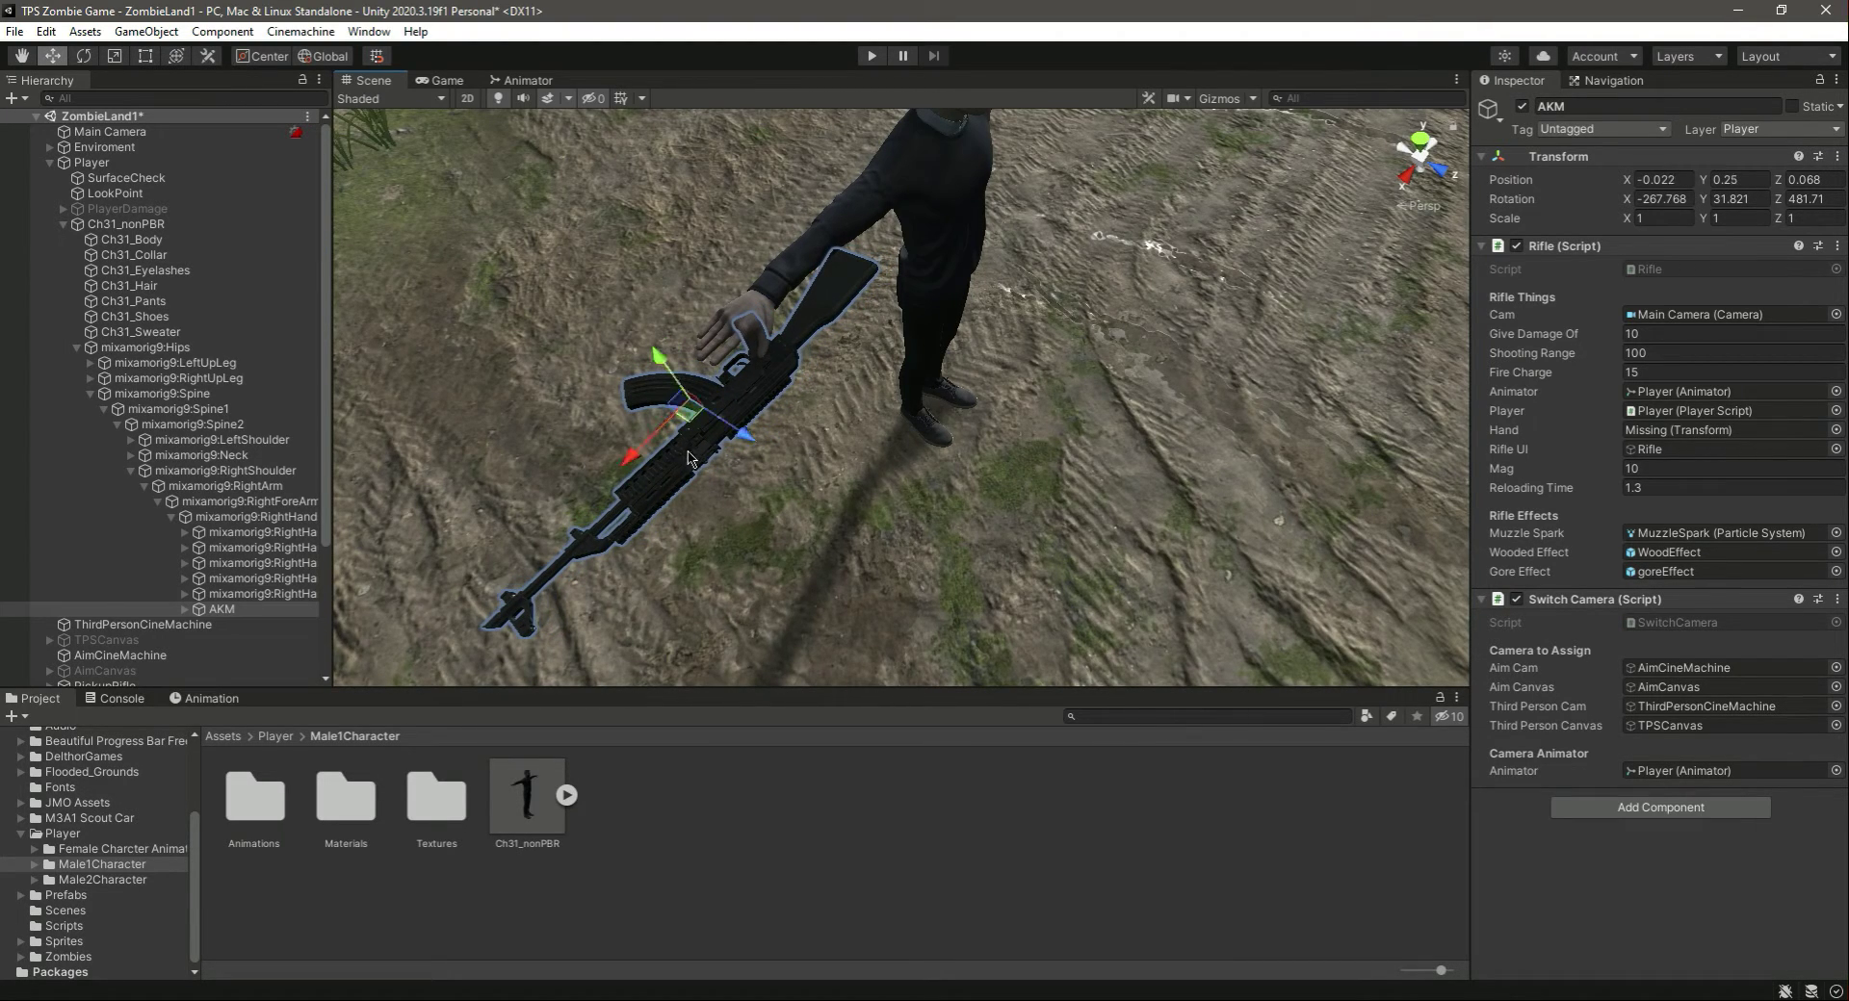
{"action": "left_click_drag", "start_coordinate": [743, 446], "coordinate": [738, 441]}
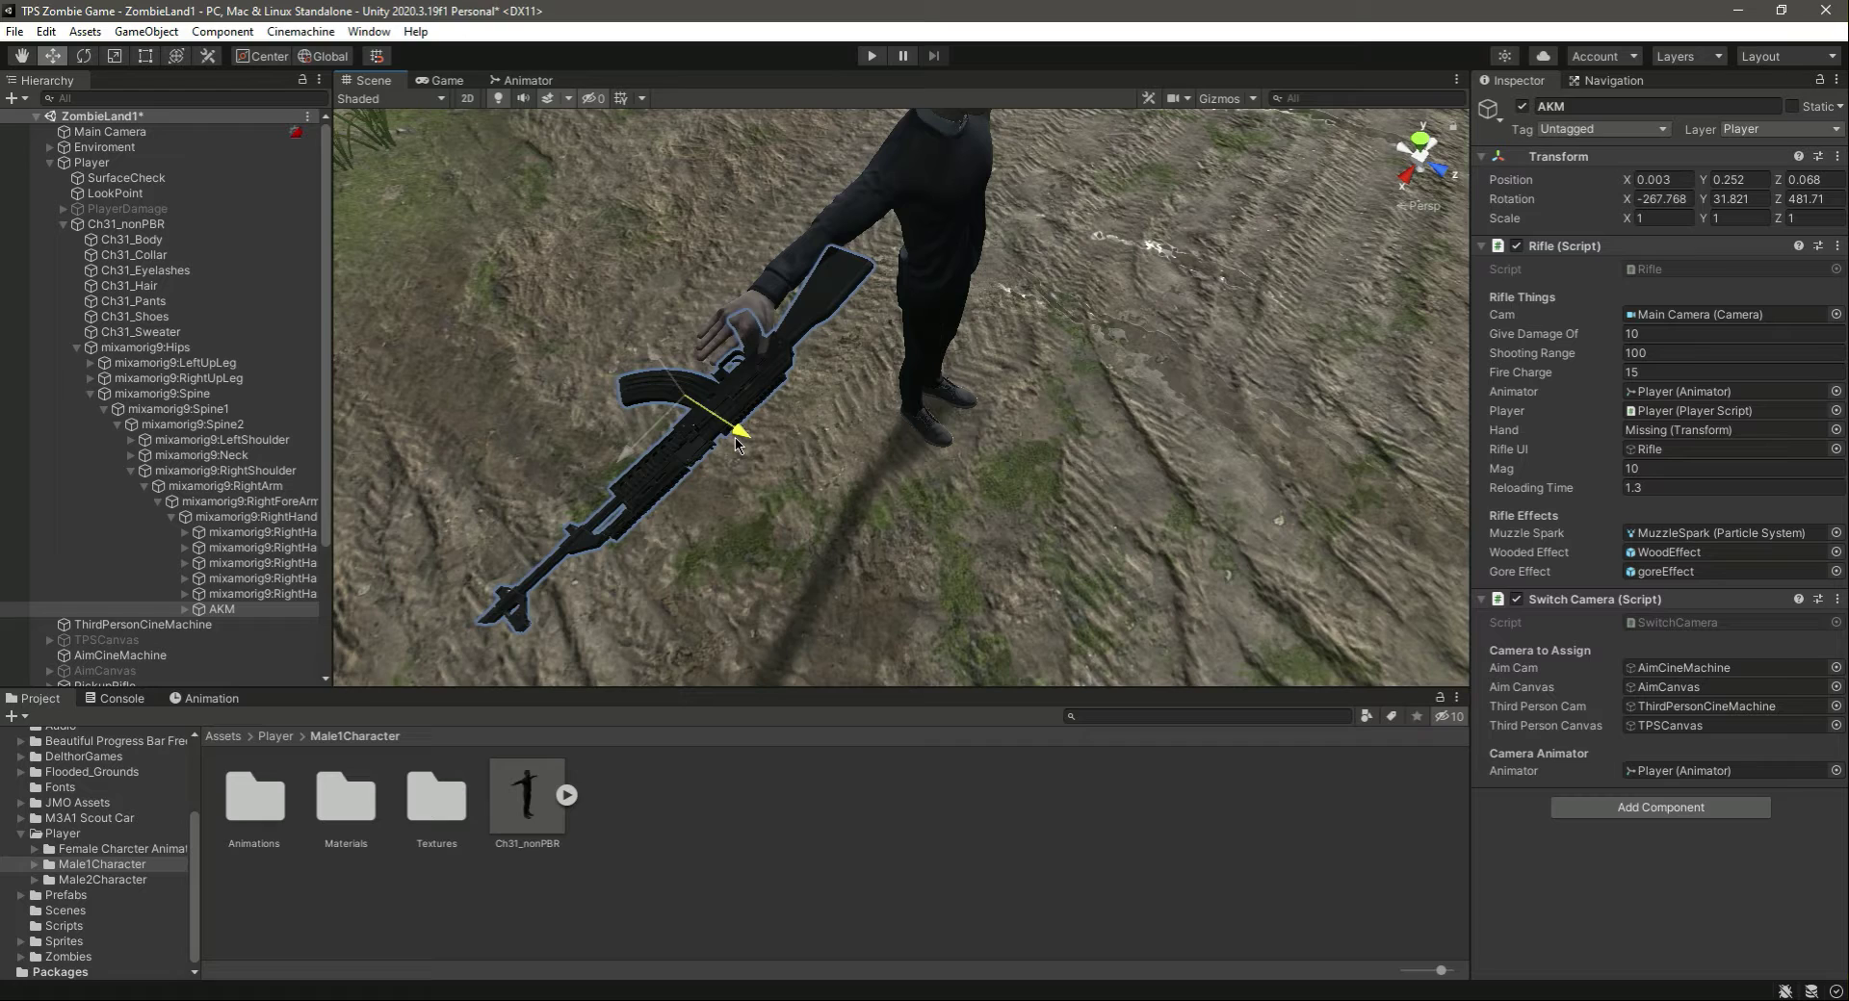
- Deactivate the AKM, save the scene, and assign mixamorig9:RightHand as the Rifle script's Hand
{"action": "left_click", "coordinate": [1523, 106]}
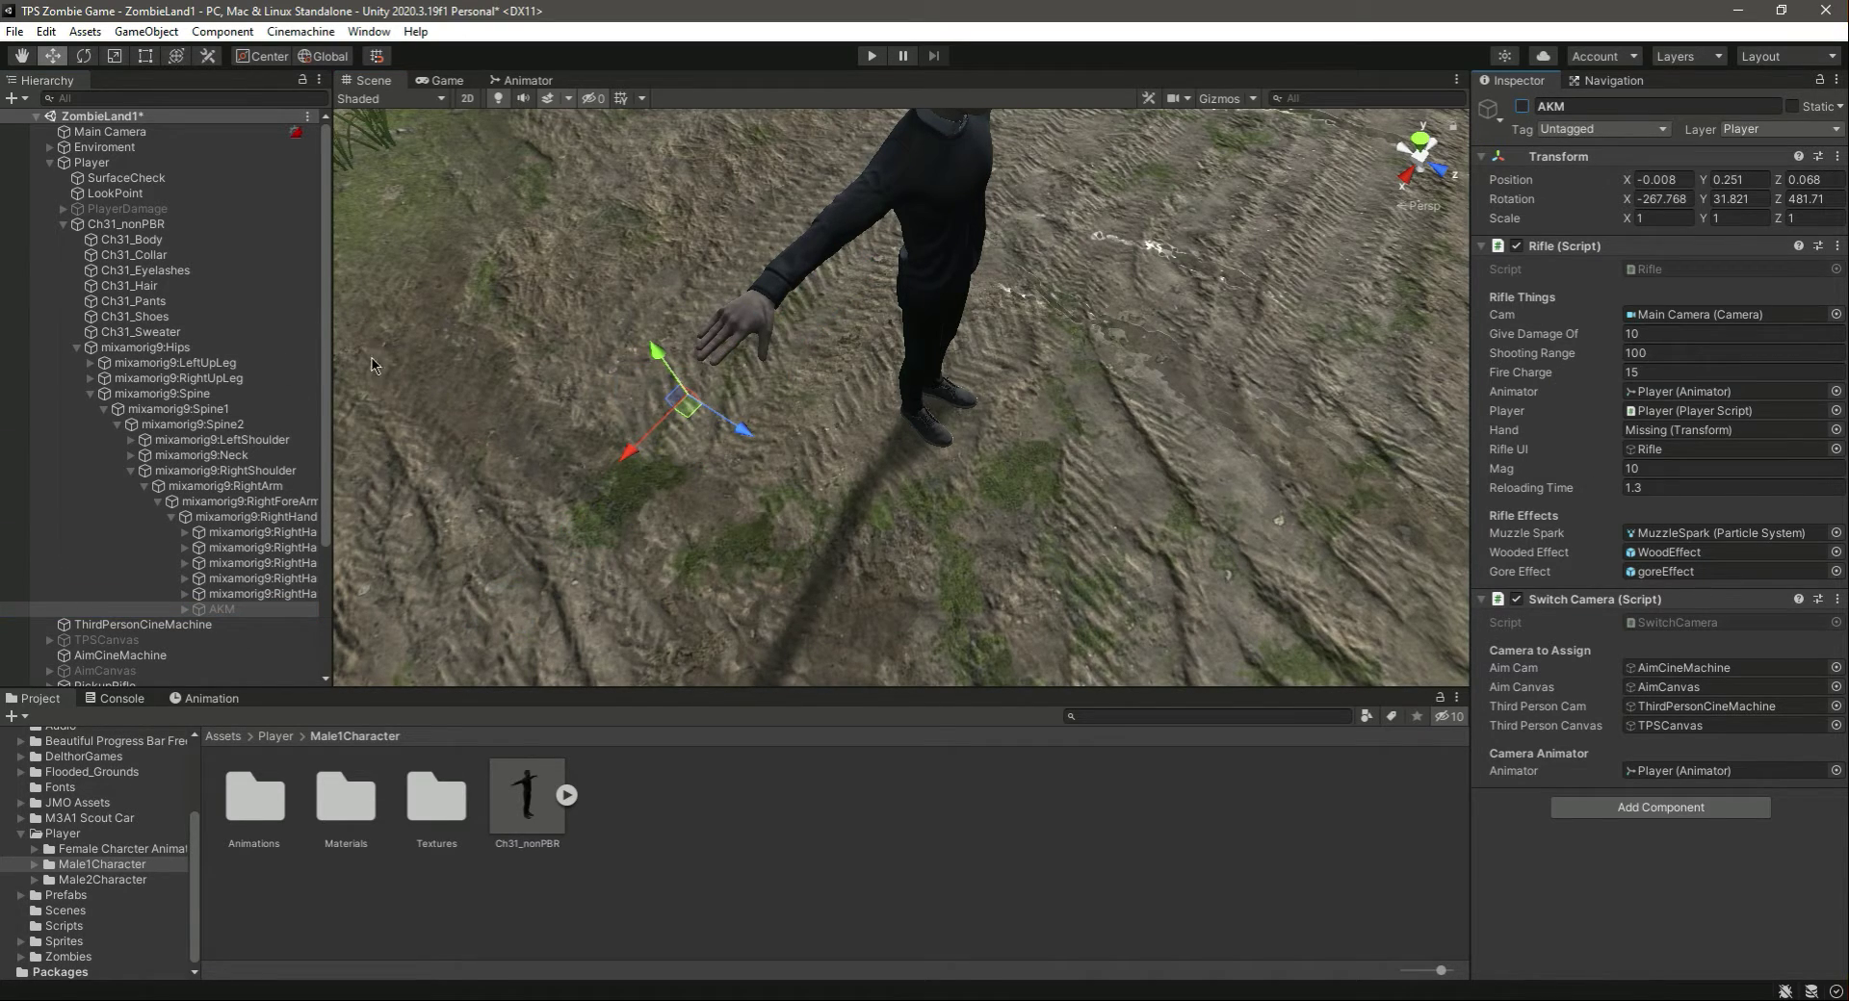
{"action": "key", "text": "ctrl+s"}
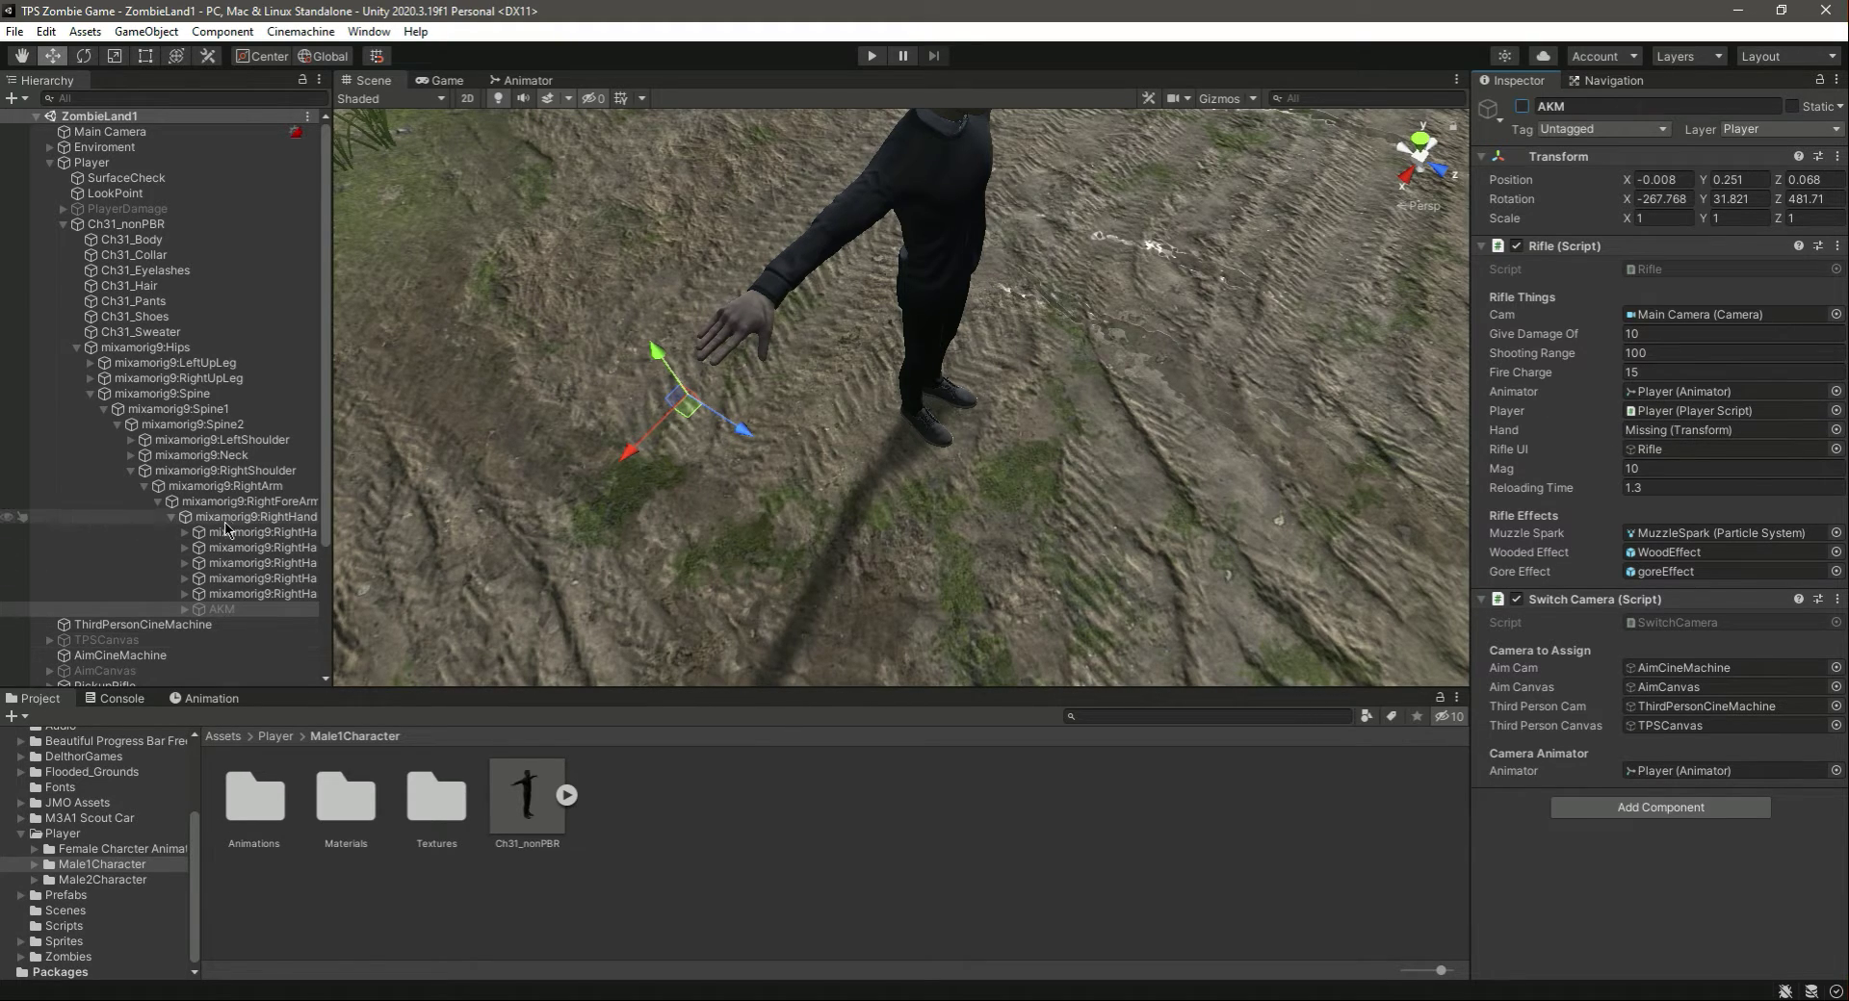
{"action": "left_click_drag", "start_coordinate": [225, 518], "coordinate": [1666, 434]}
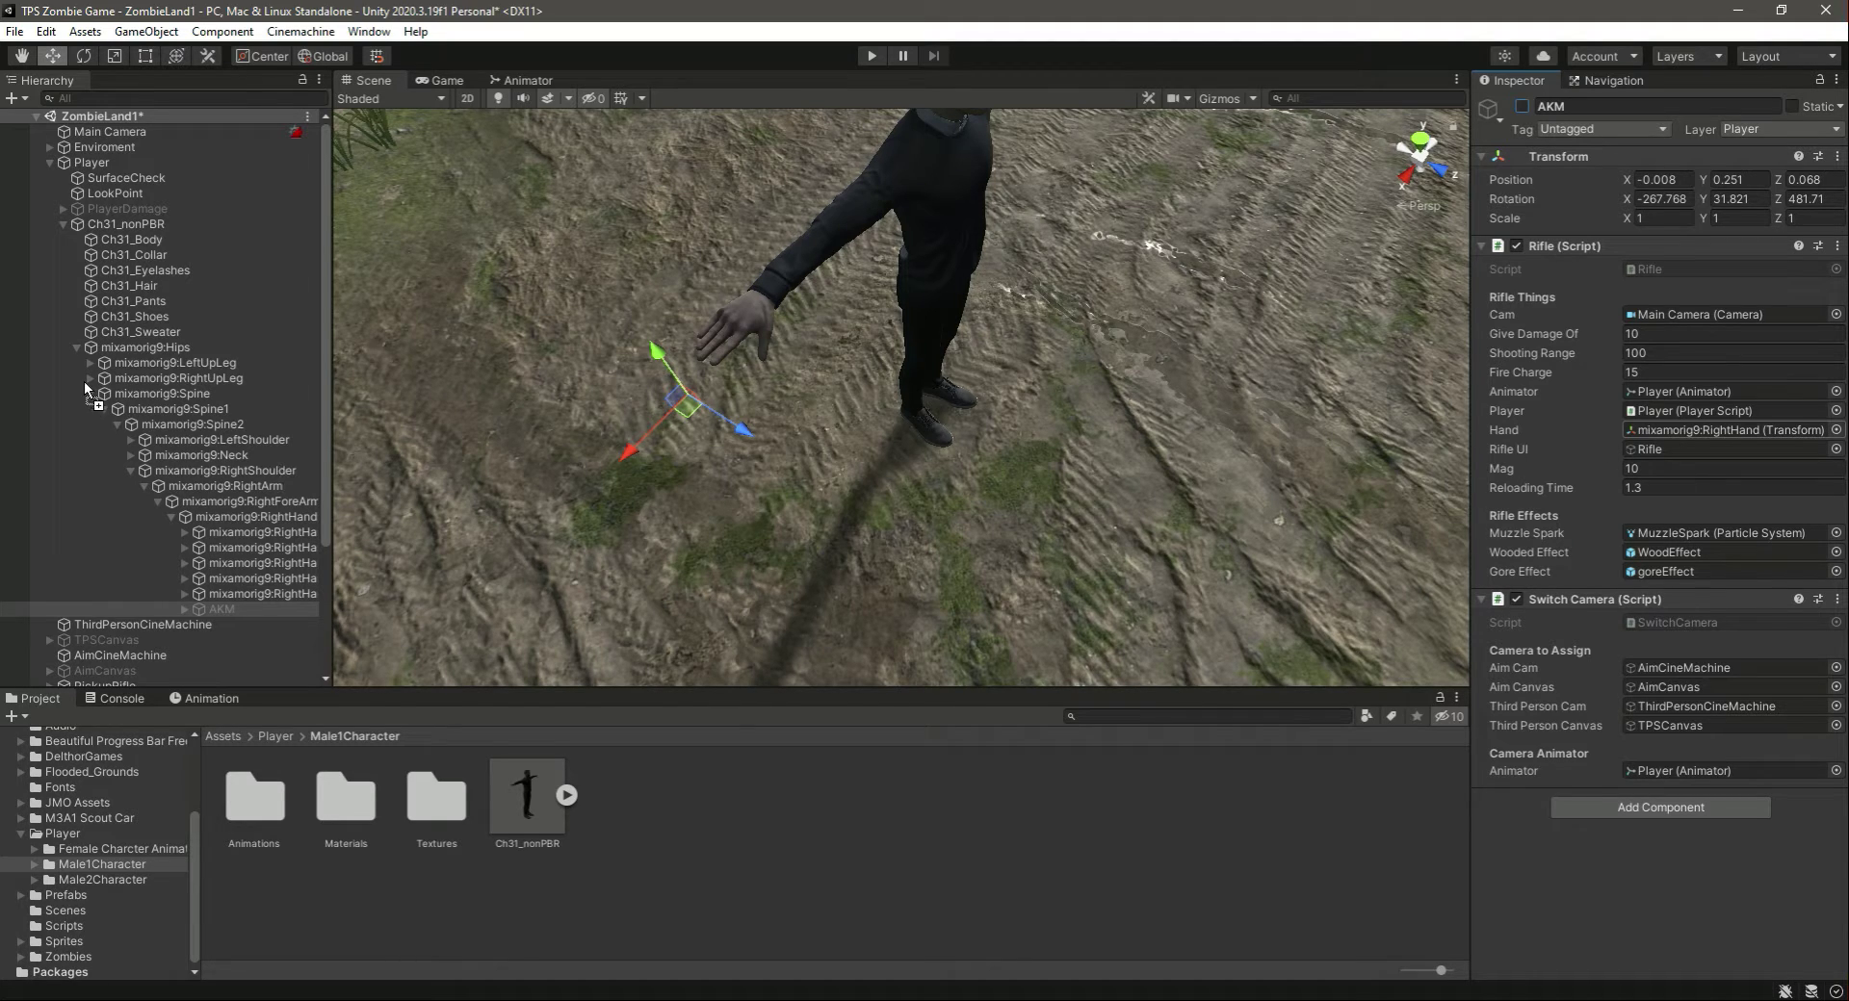
- Move Ch31_nonPBR to the first place among Player's children, rename it Body, and save the scene
{"action": "left_click", "coordinate": [62, 224]}
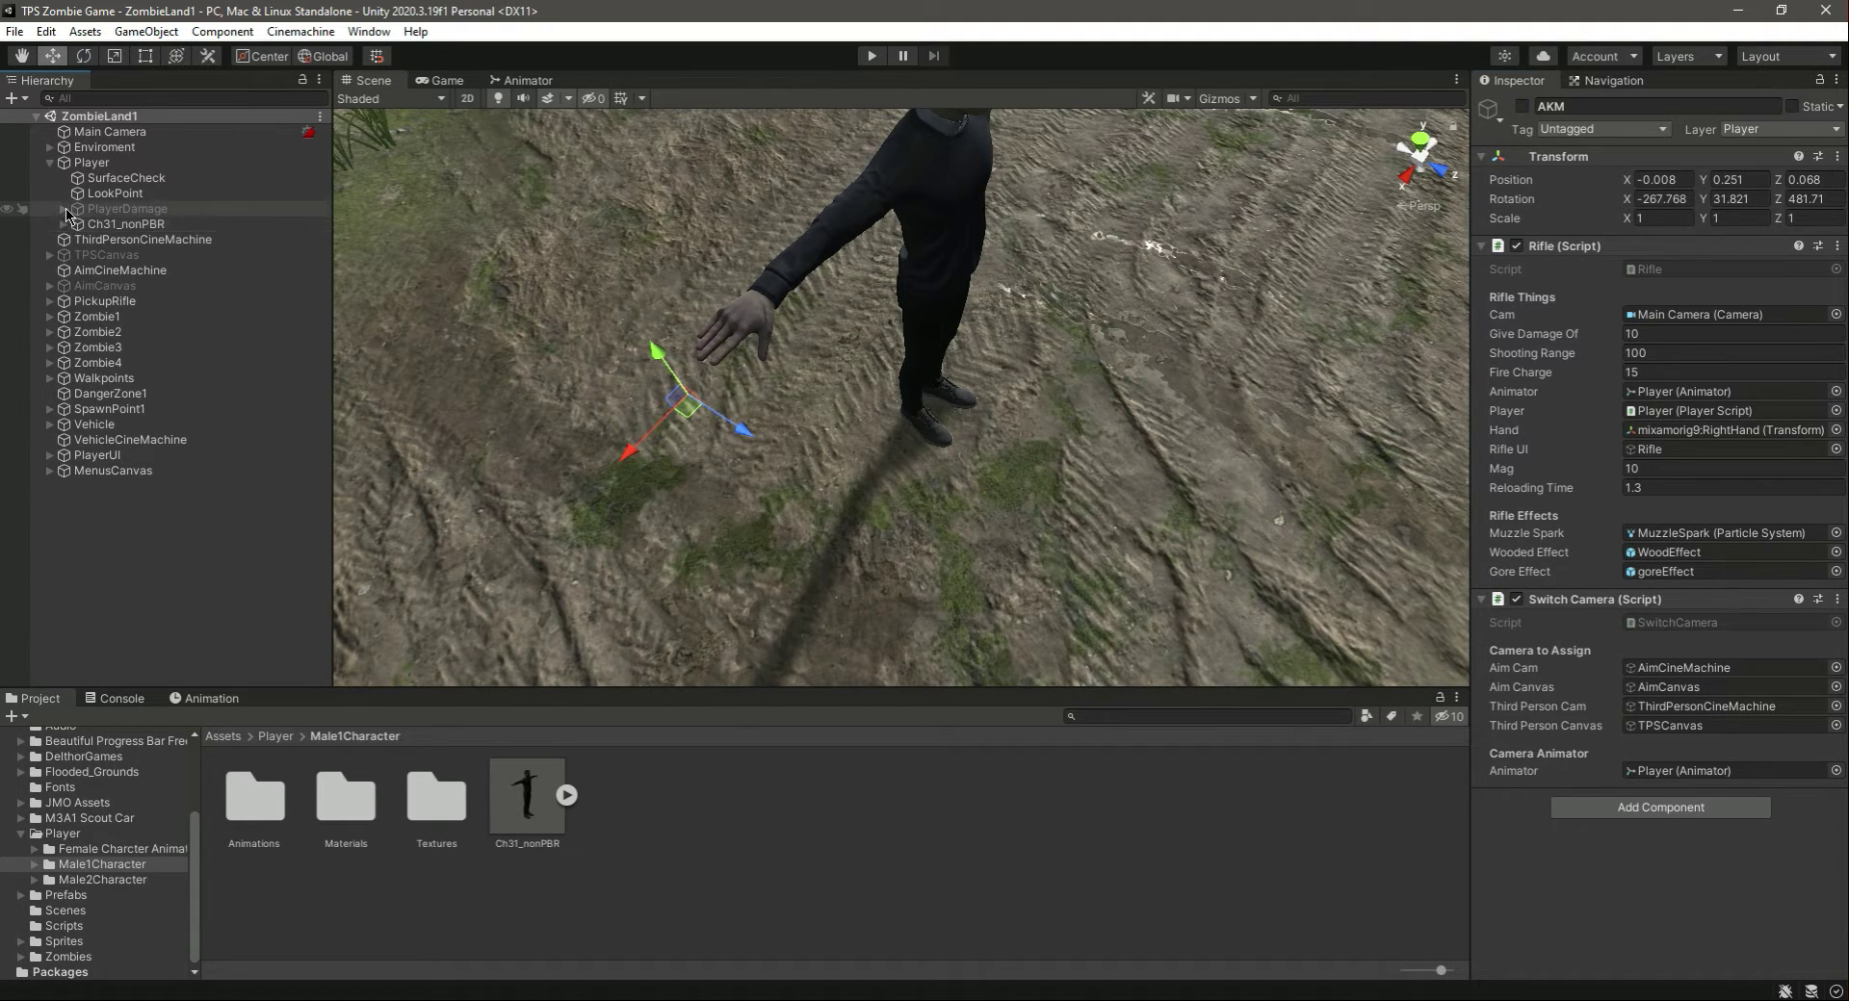
{"action": "left_click_drag", "start_coordinate": [106, 225], "coordinate": [105, 172]}
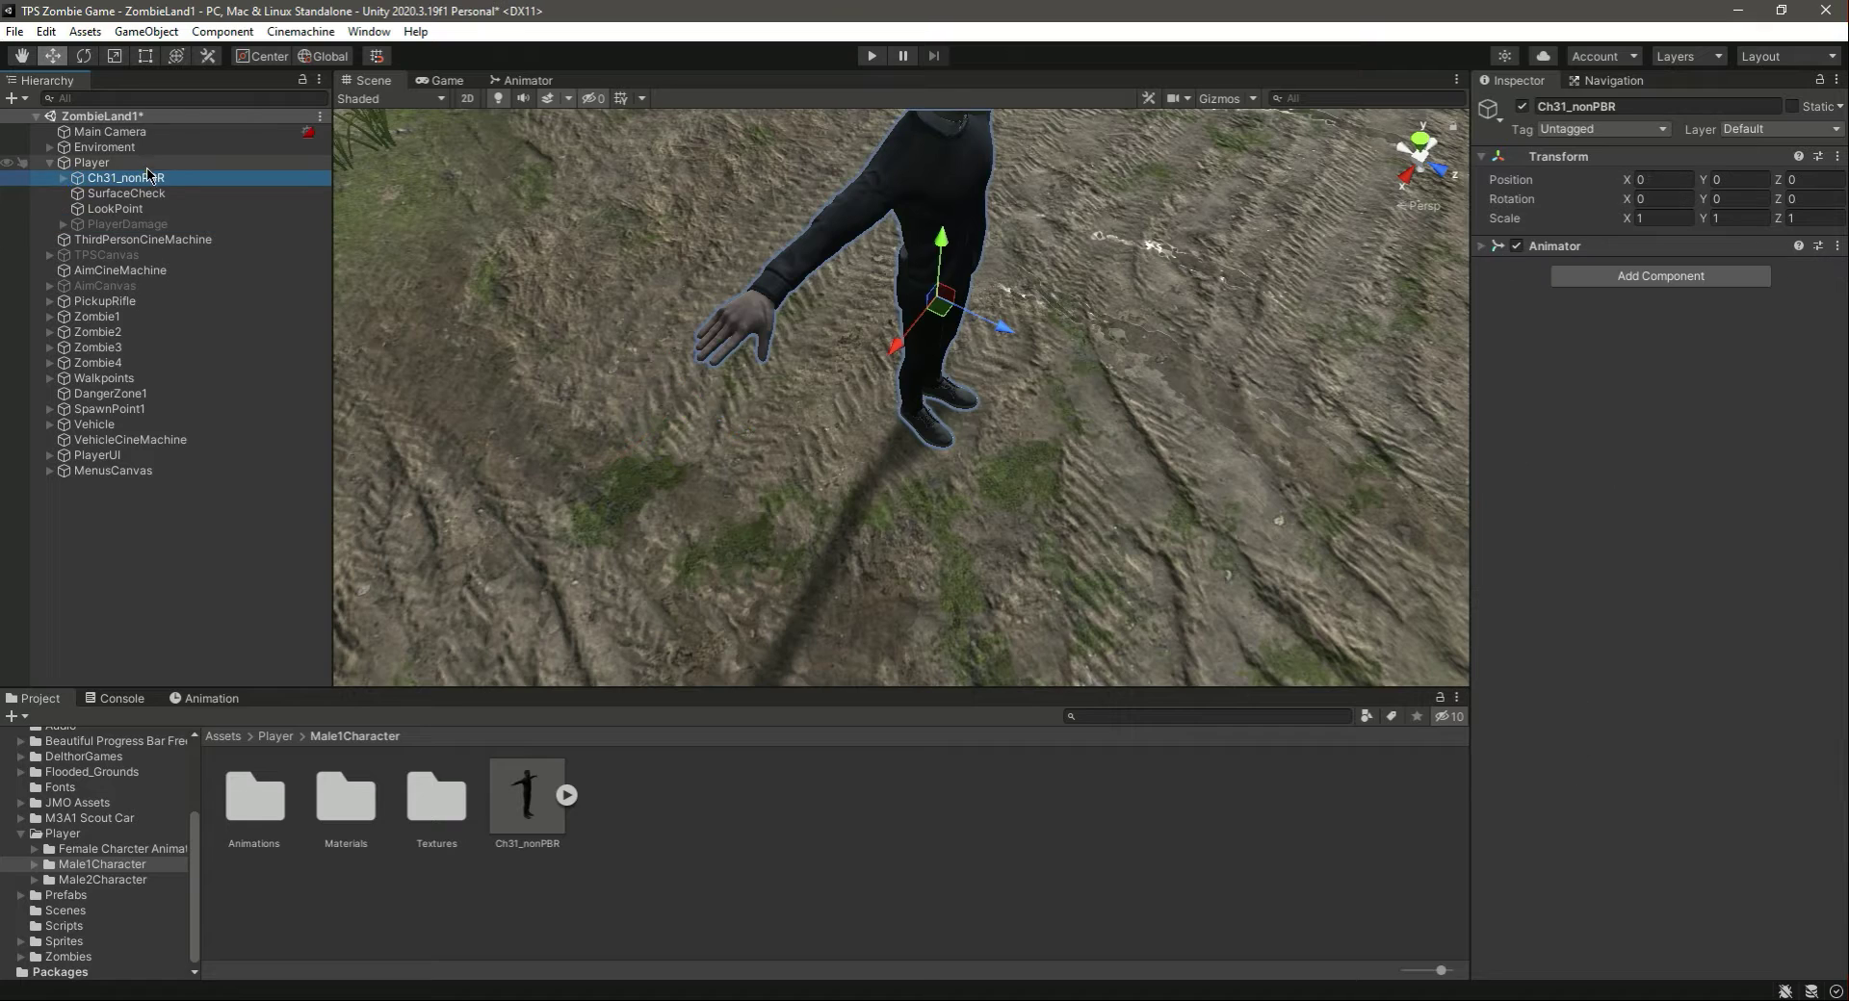
{"action": "left_click", "coordinate": [1683, 104]}
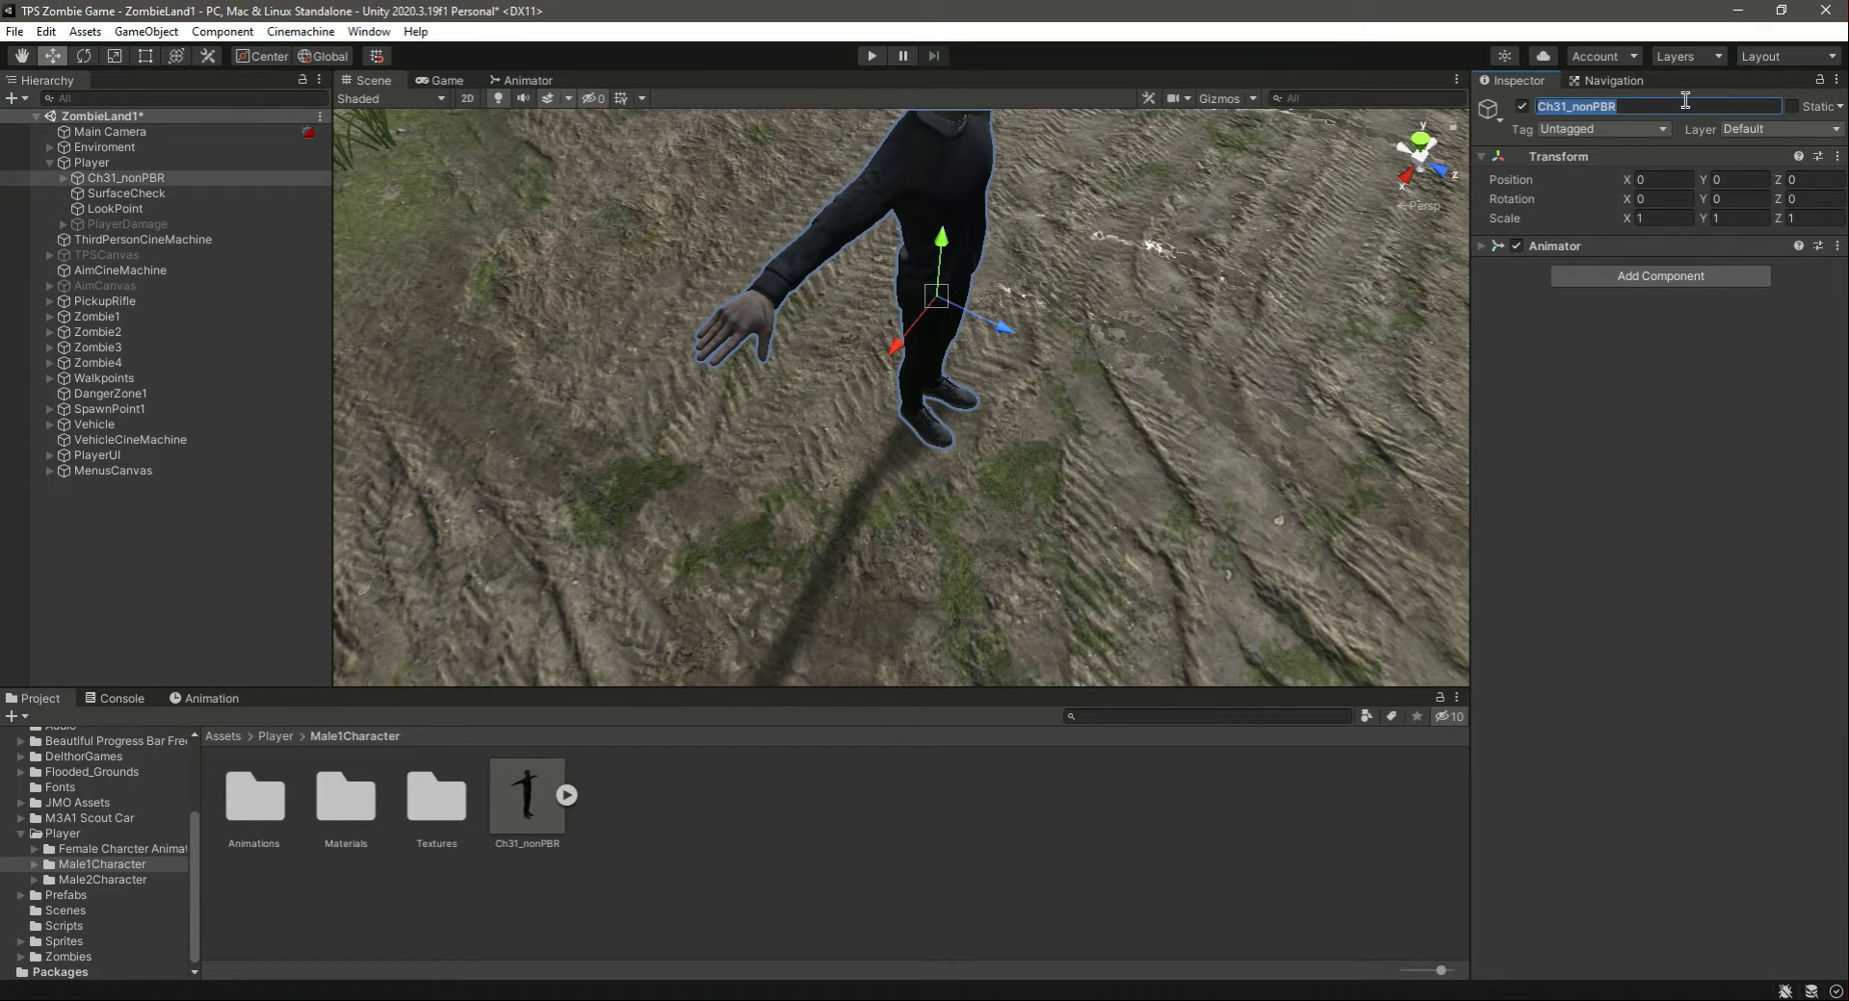
{"action": "type", "text": "B"}
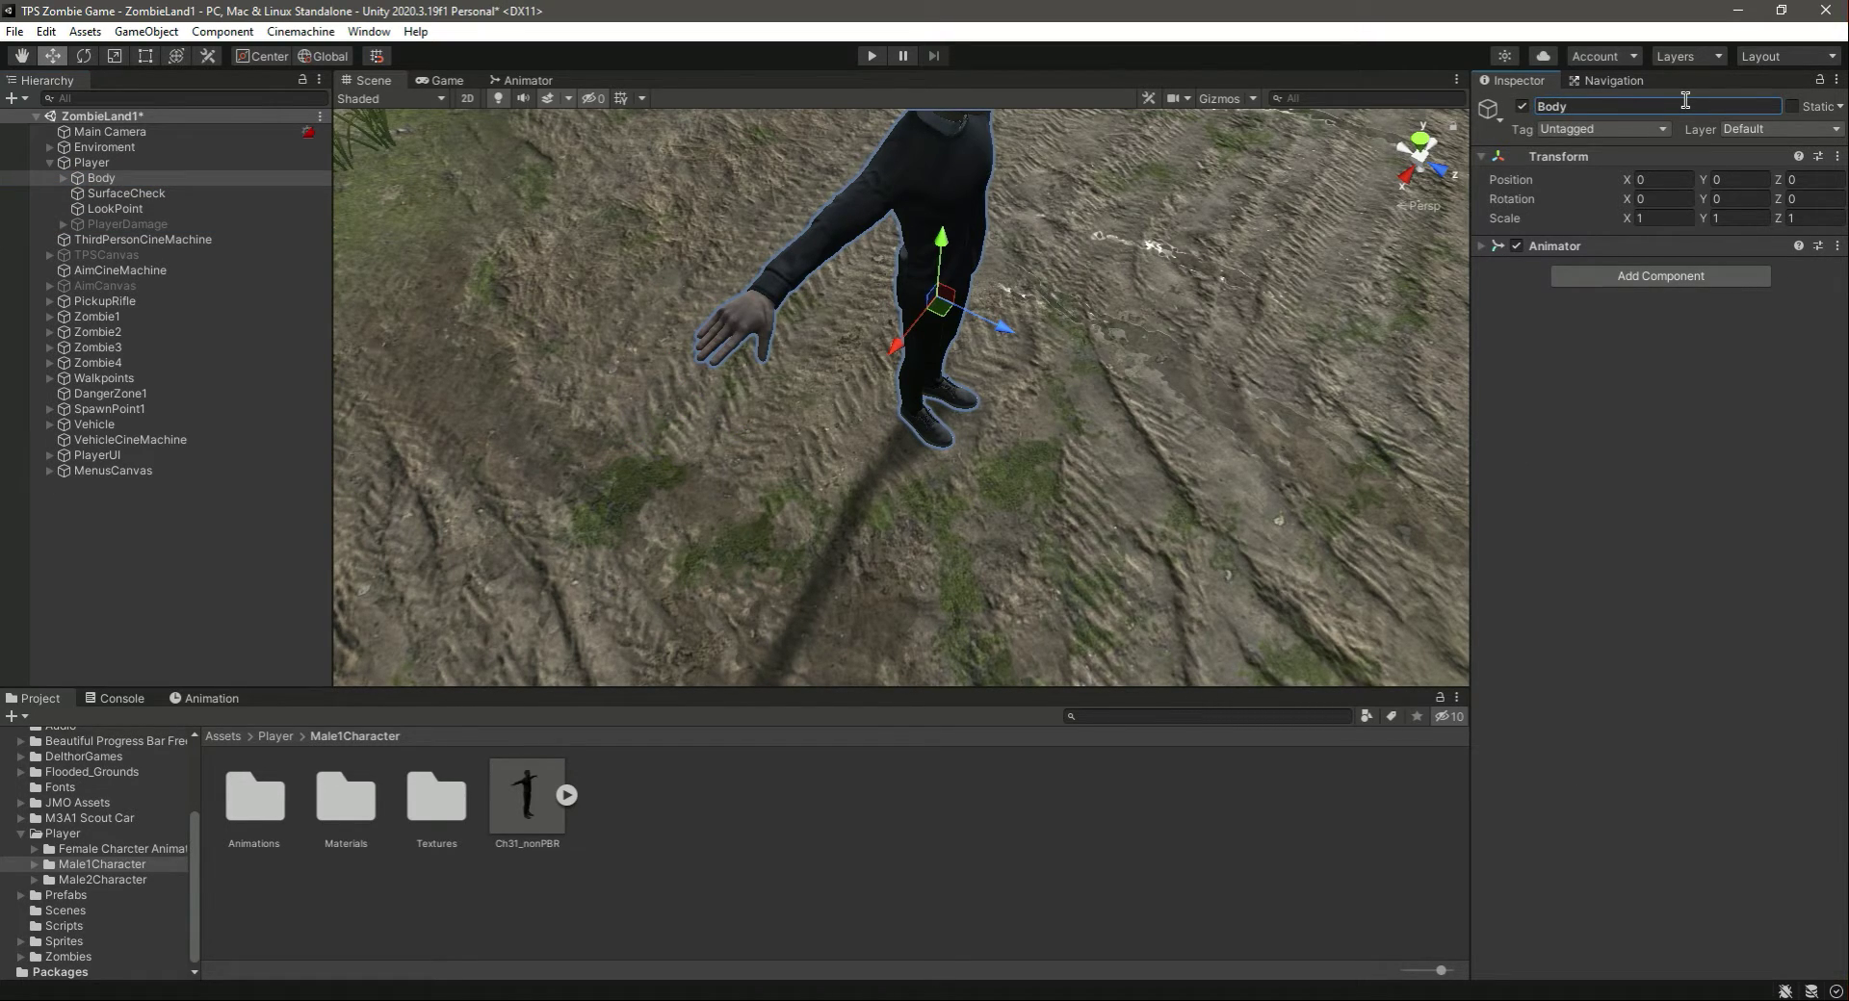
{"action": "type", "text": "ody"}
{"action": "key", "text": "ctrl+s"}
- Examine how the male Body fits inside Player's Character Controller capsule and check both objects' components
{"action": "left_click_drag", "start_coordinate": [1078, 409], "coordinate": [992, 274], "text": "alt"}
{"action": "mouse_move", "coordinate": [993, 274]}
{"action": "right_mouse_down"}
{"action": "mouse_move", "coordinate": [971, 198]}
{"action": "mouse_move", "coordinate": [1090, 442]}
{"action": "mouse_move", "coordinate": [976, 252]}
{"action": "right_mouse_up"}
{"action": "key", "text": "s"}
{"action": "key", "text": "w"}
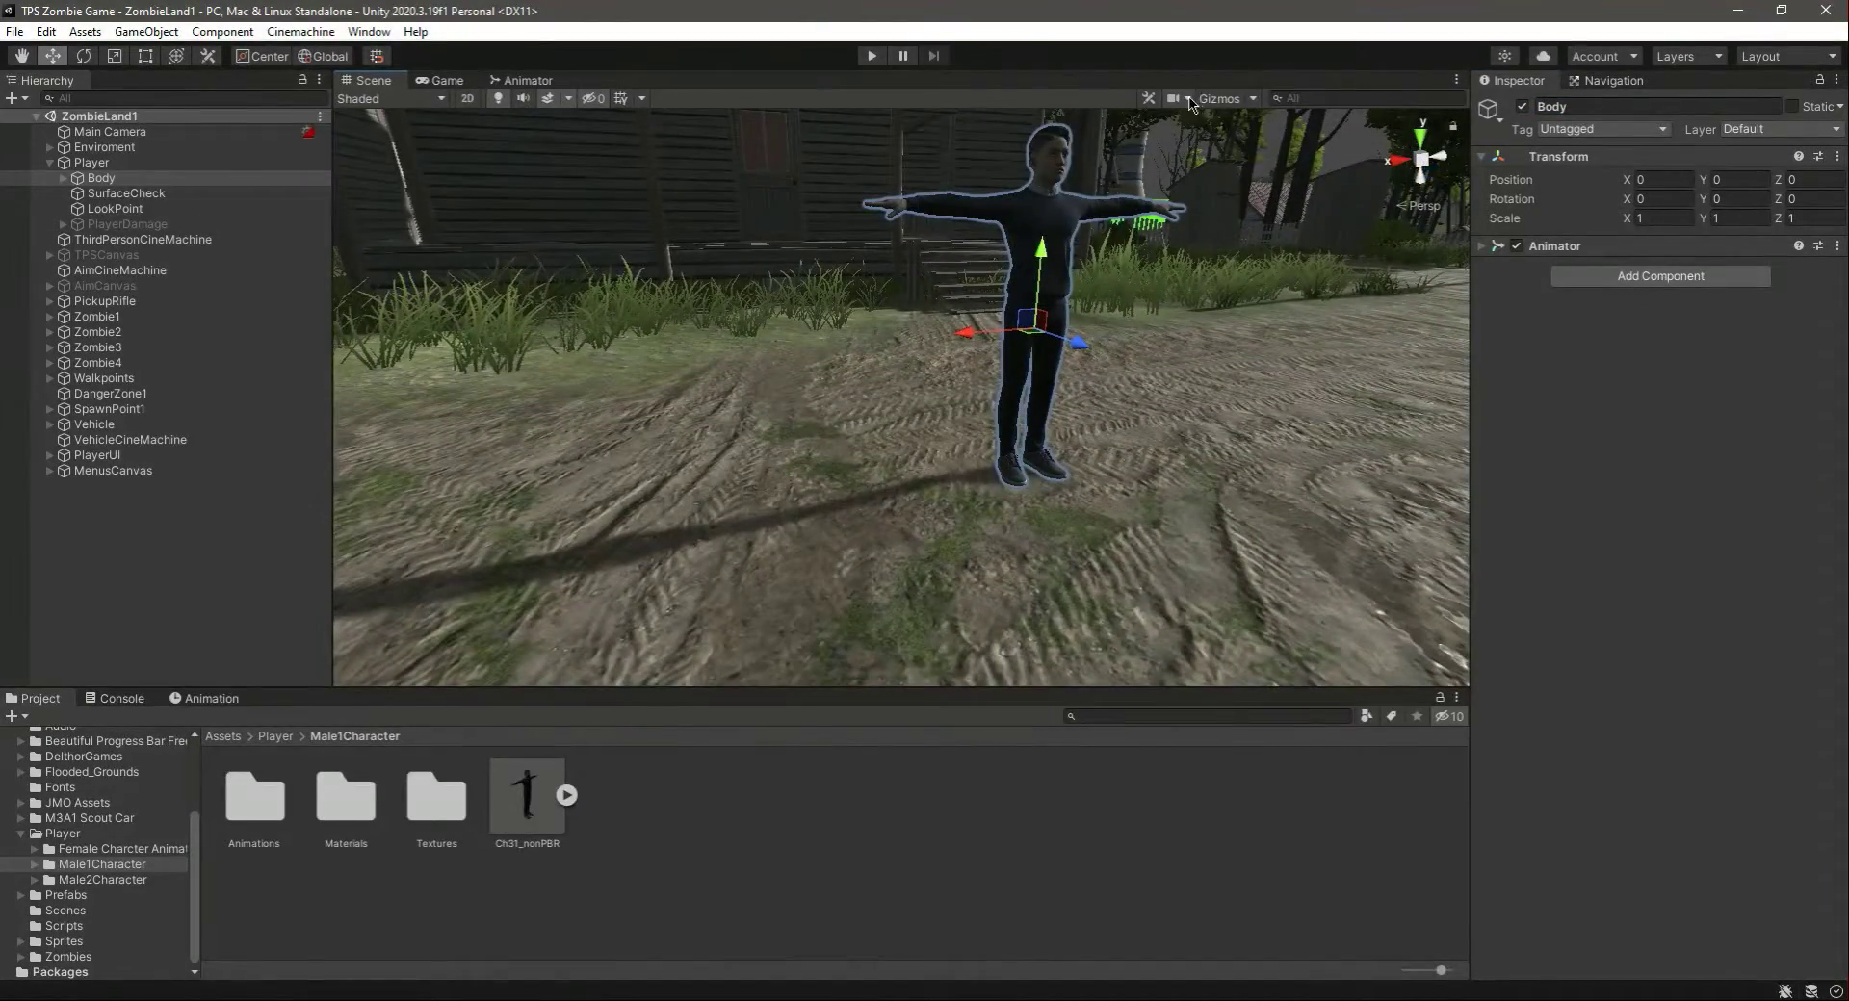
{"action": "left_click", "coordinate": [76, 164]}
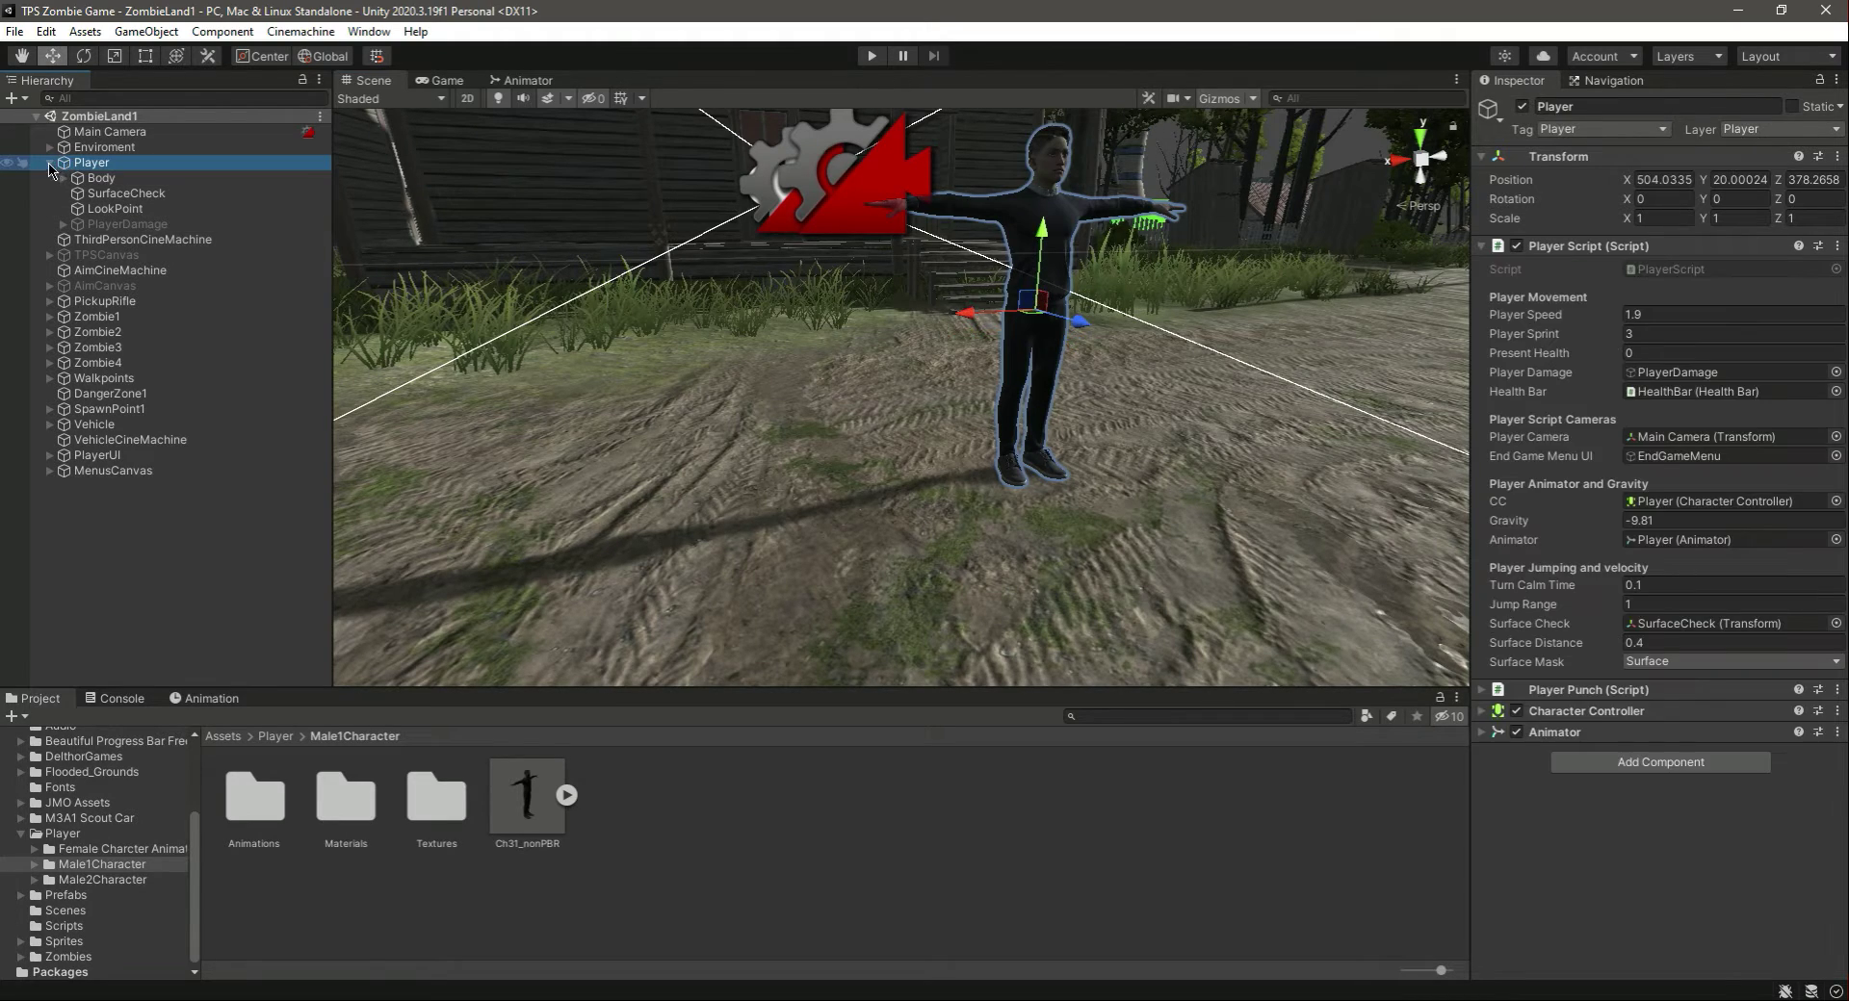
{"action": "left_click", "coordinate": [50, 163]}
{"action": "left_click", "coordinate": [1587, 712]}
{"action": "right_click_drag", "start_coordinate": [1255, 396], "coordinate": [1096, 310]}
{"action": "key", "text": "d"}
{"action": "key", "text": "s"}
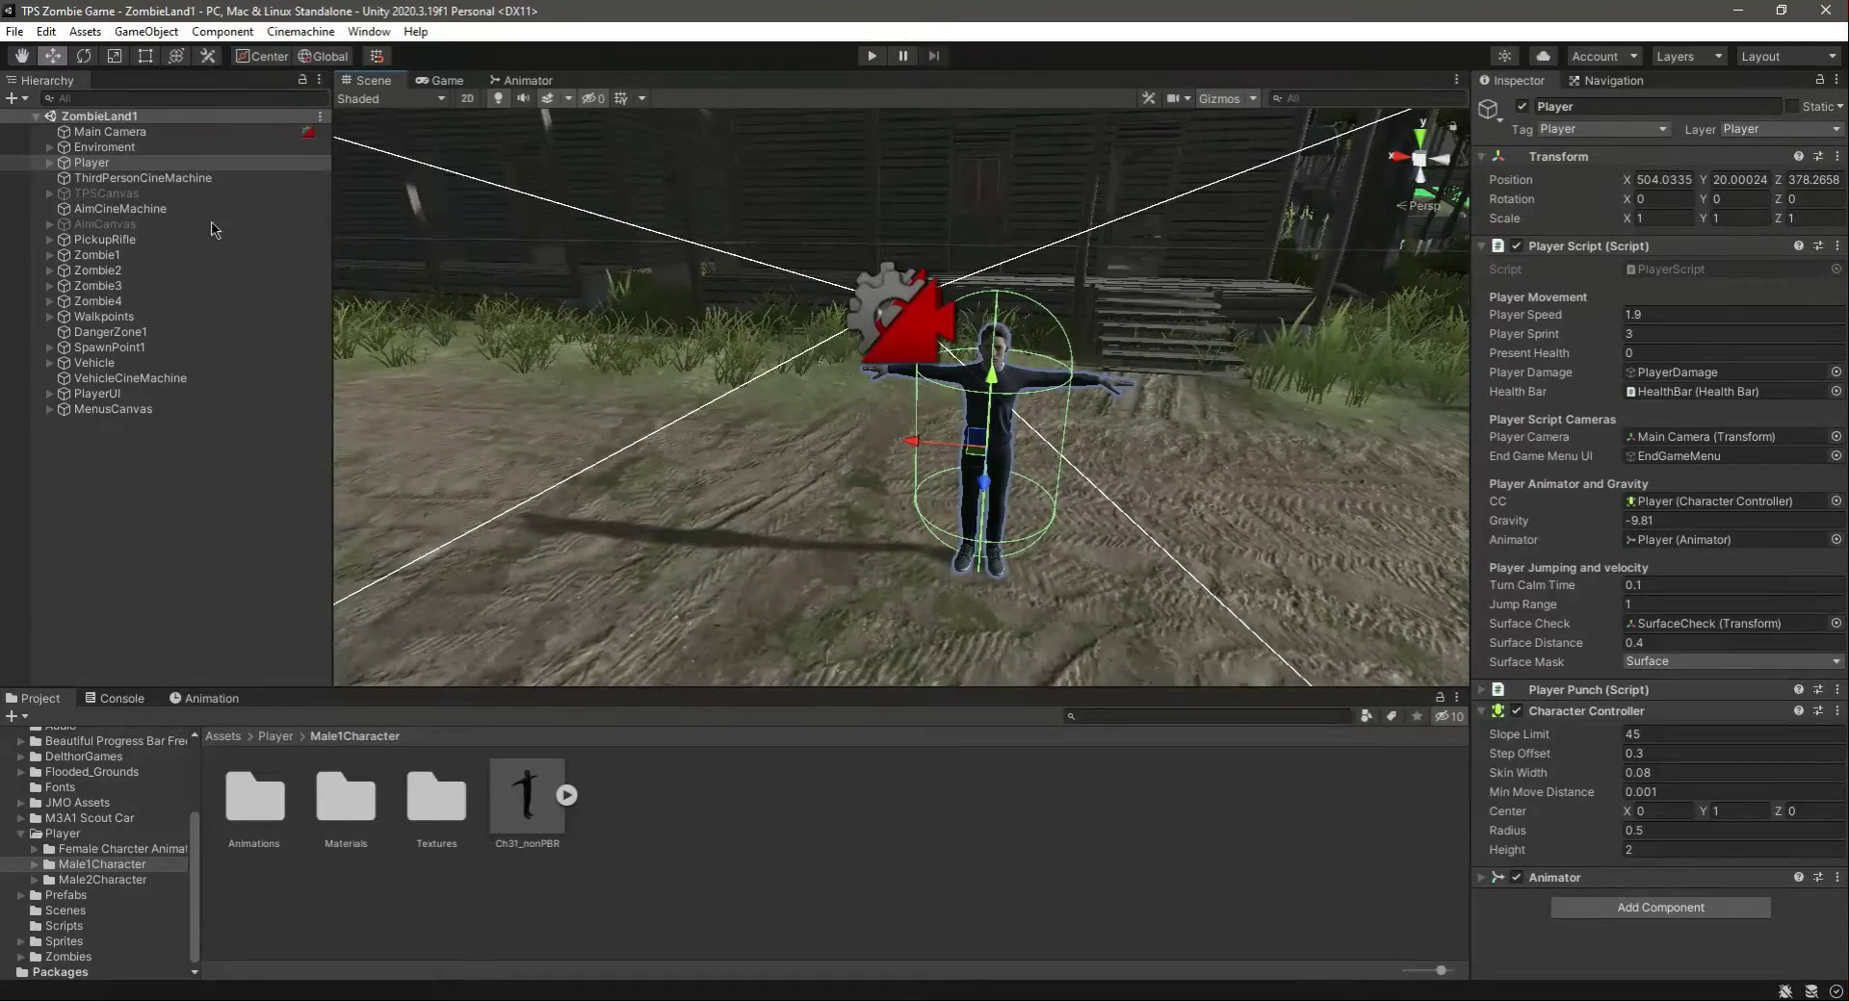
{"action": "left_click", "coordinate": [70, 164]}
{"action": "left_click", "coordinate": [50, 163]}
{"action": "left_click", "coordinate": [93, 179]}
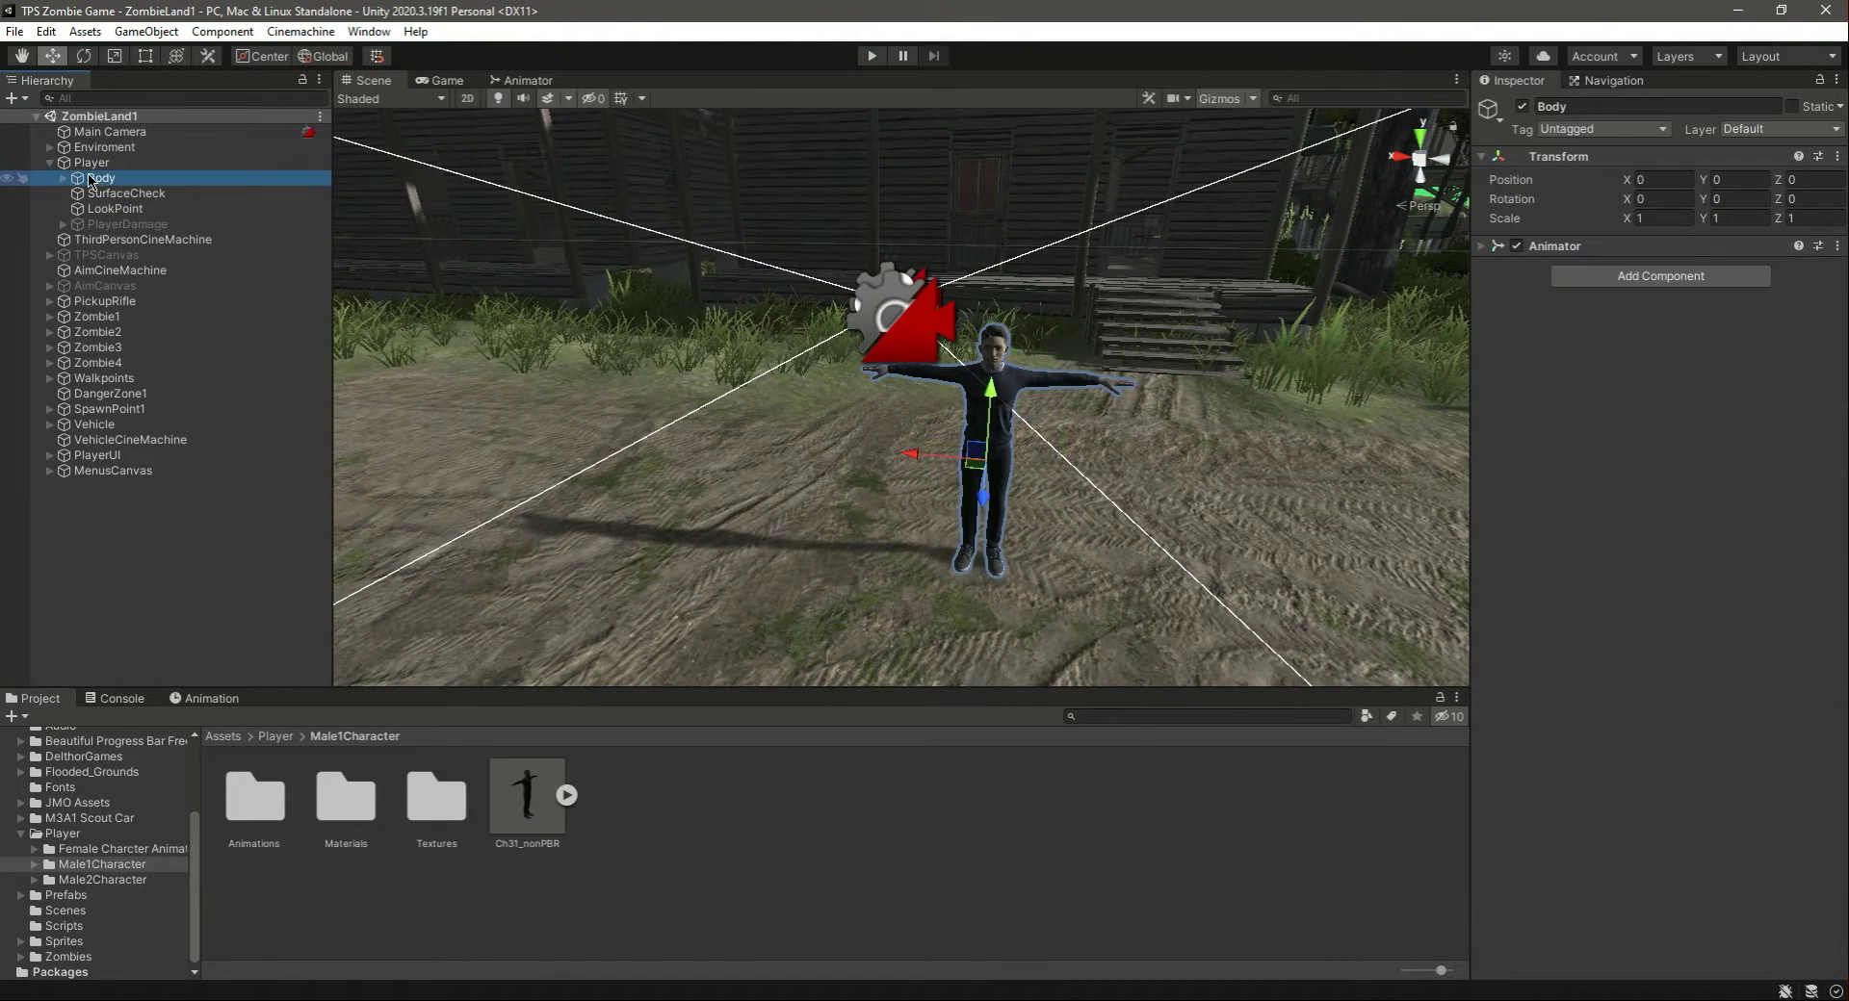
- Assign Ch31_nonPBRAvatar from the Male1Character model as the Avatar of Player's Animator
{"action": "left_click", "coordinate": [48, 163]}
{"action": "left_click", "coordinate": [92, 163]}
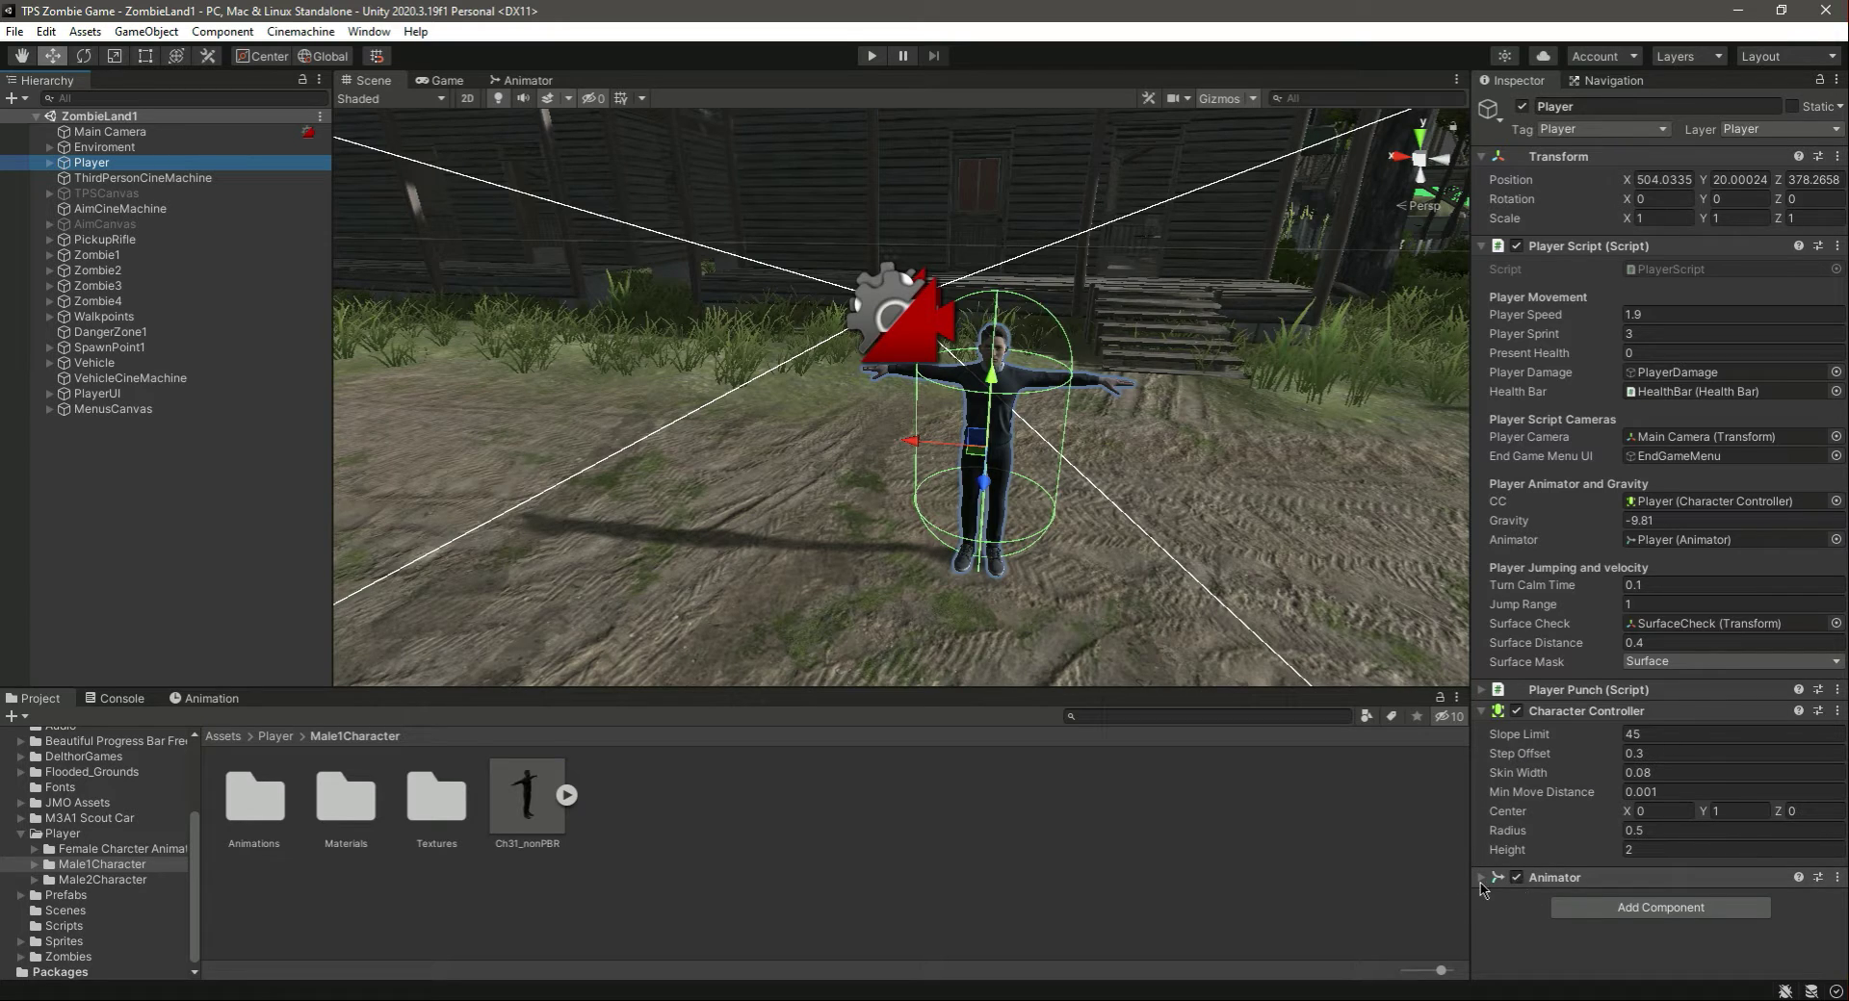
{"action": "left_click", "coordinate": [1637, 878]}
{"action": "scroll", "coordinate": [1678, 818], "scroll_direction": "down", "scroll_amount": 2}
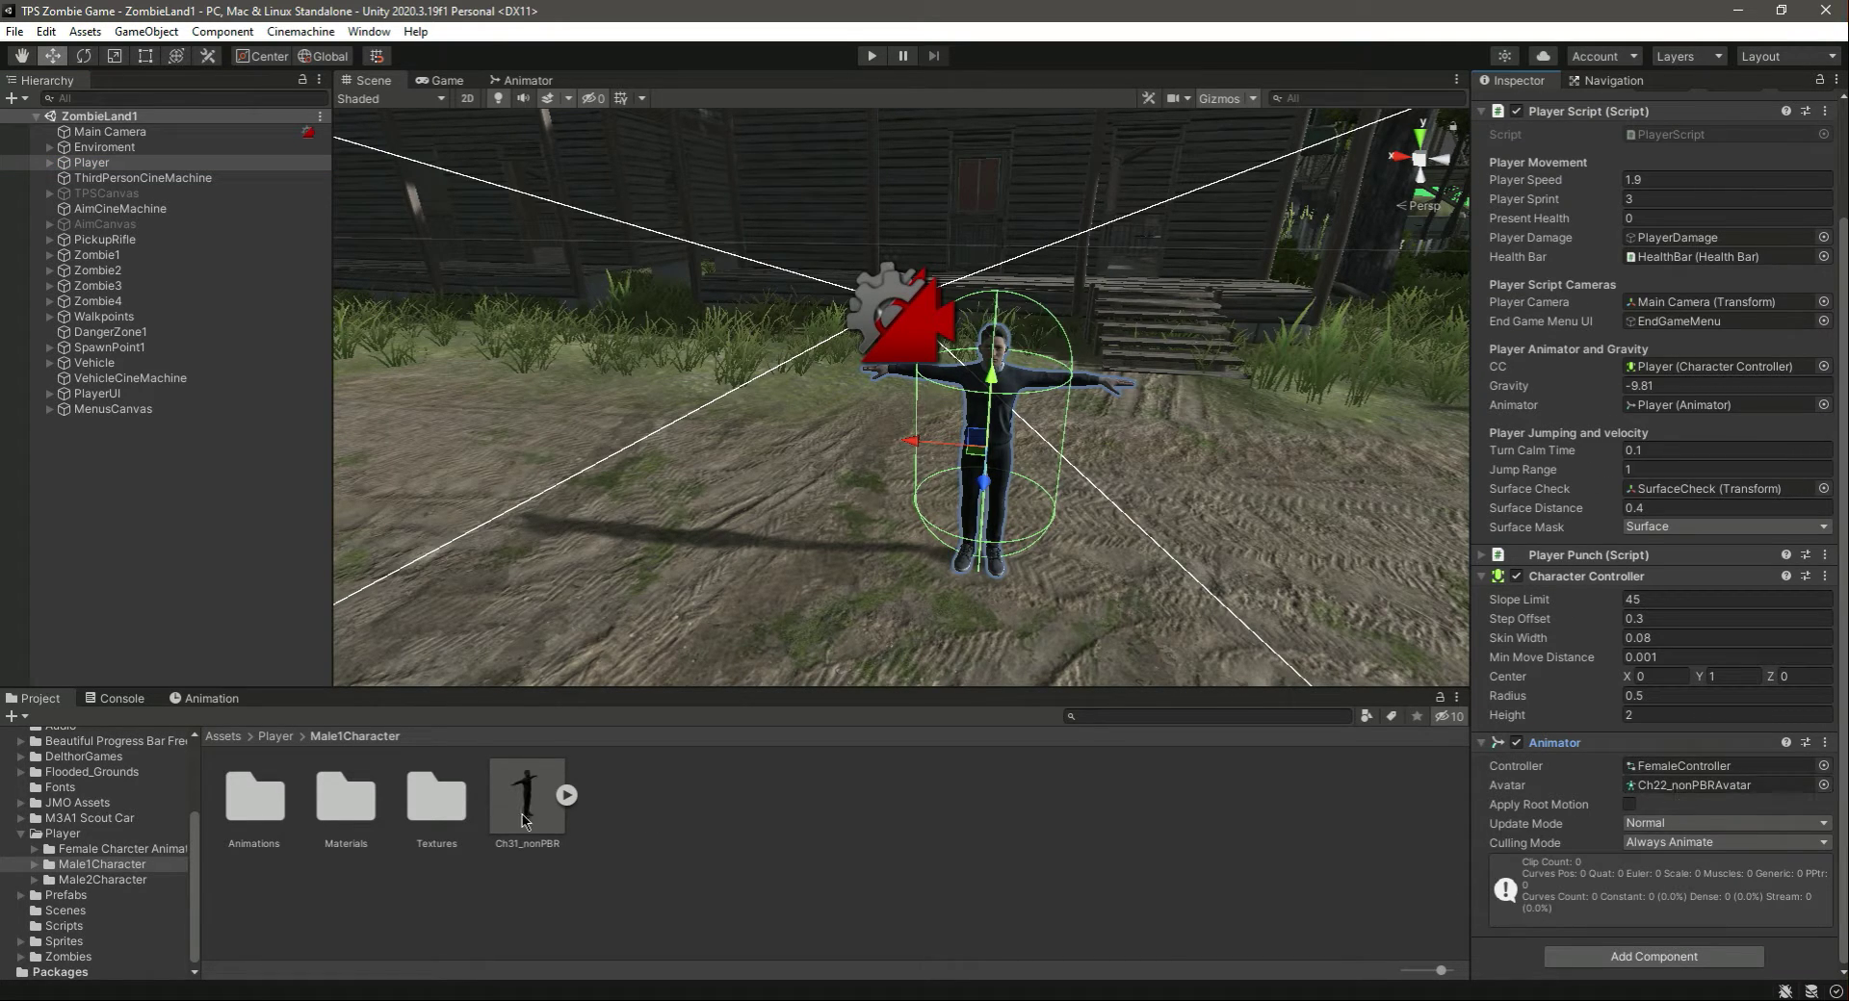
{"action": "left_click", "coordinate": [568, 795]}
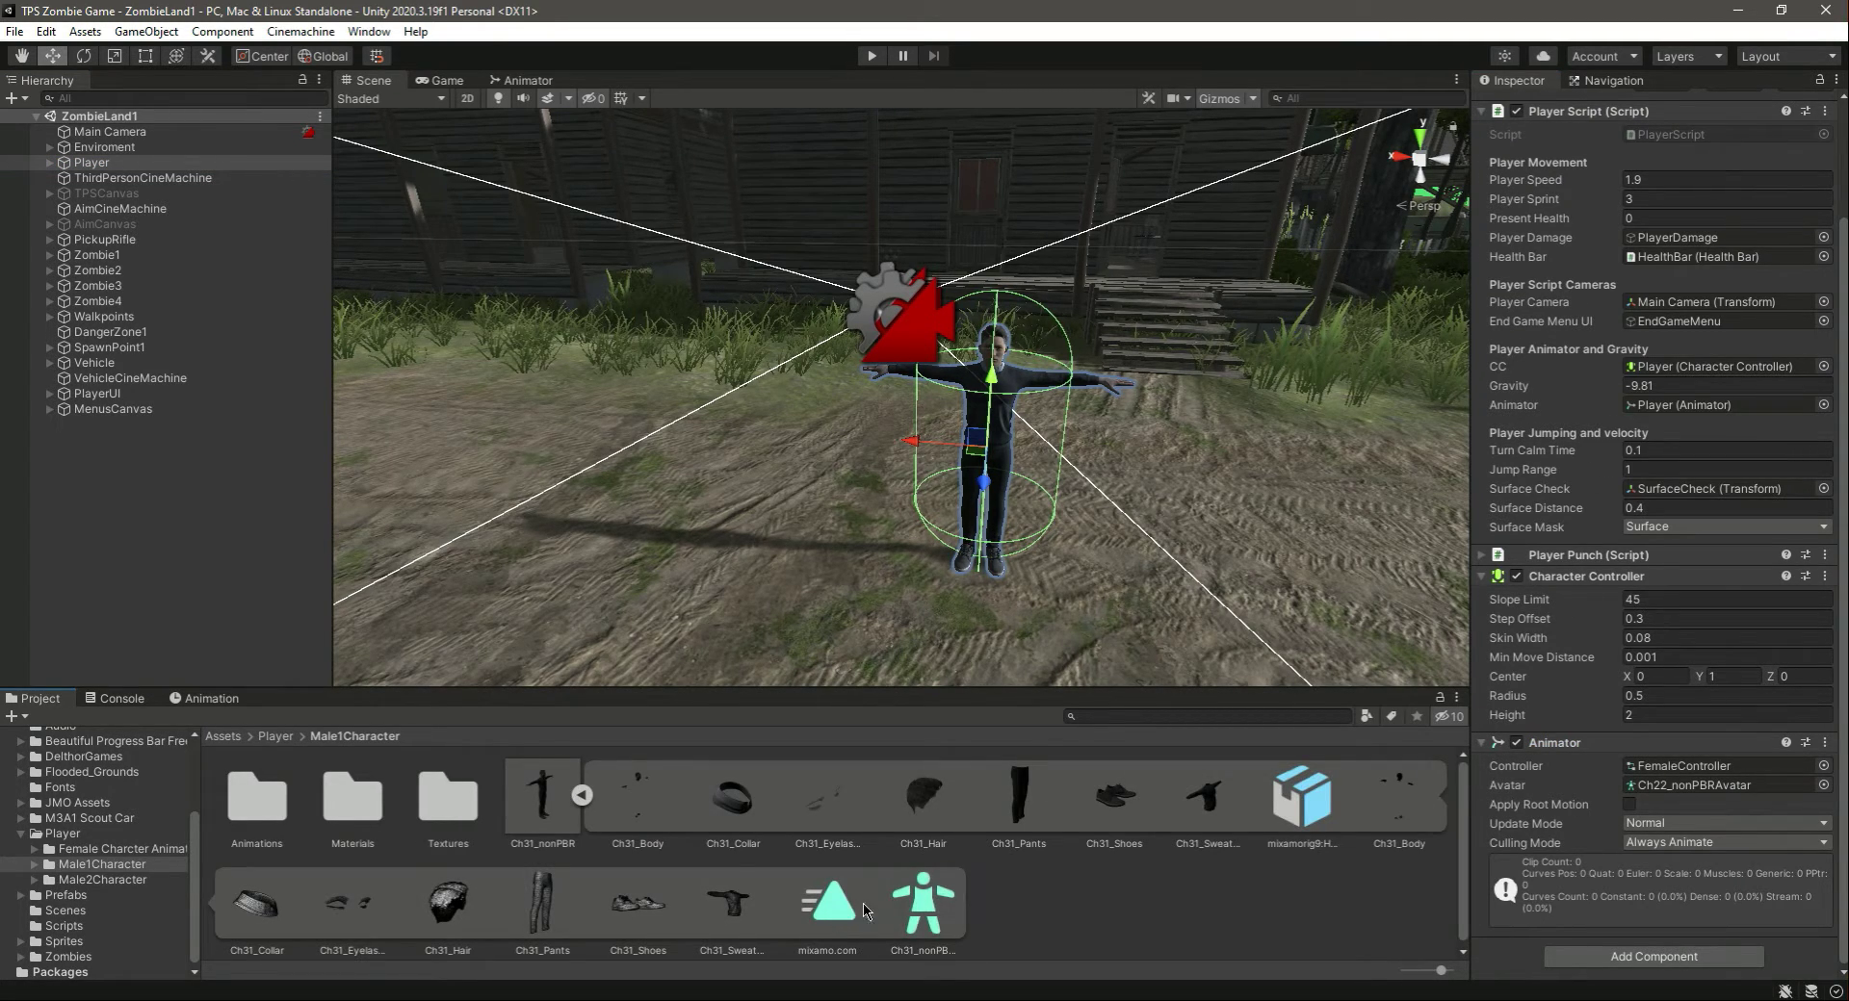
{"action": "left_click", "coordinate": [942, 905]}
{"action": "left_click_drag", "start_coordinate": [942, 905], "coordinate": [1694, 785]}
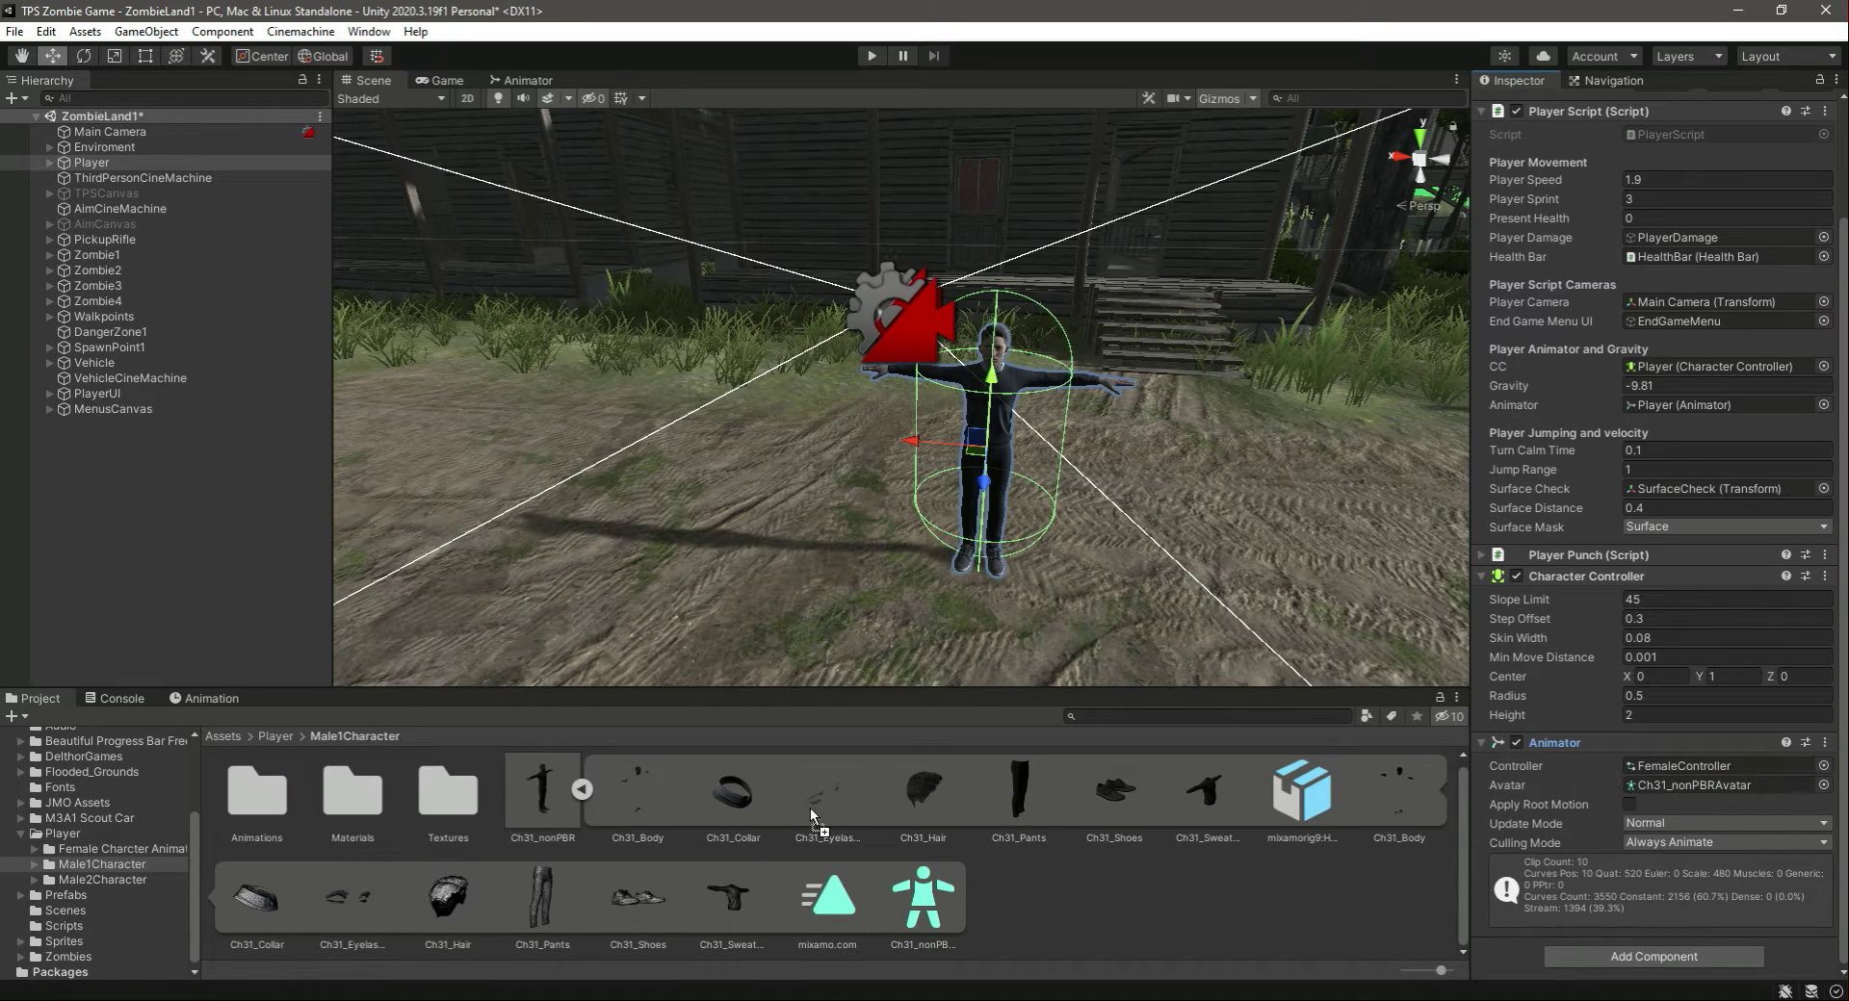
{"action": "left_click", "coordinate": [581, 789]}
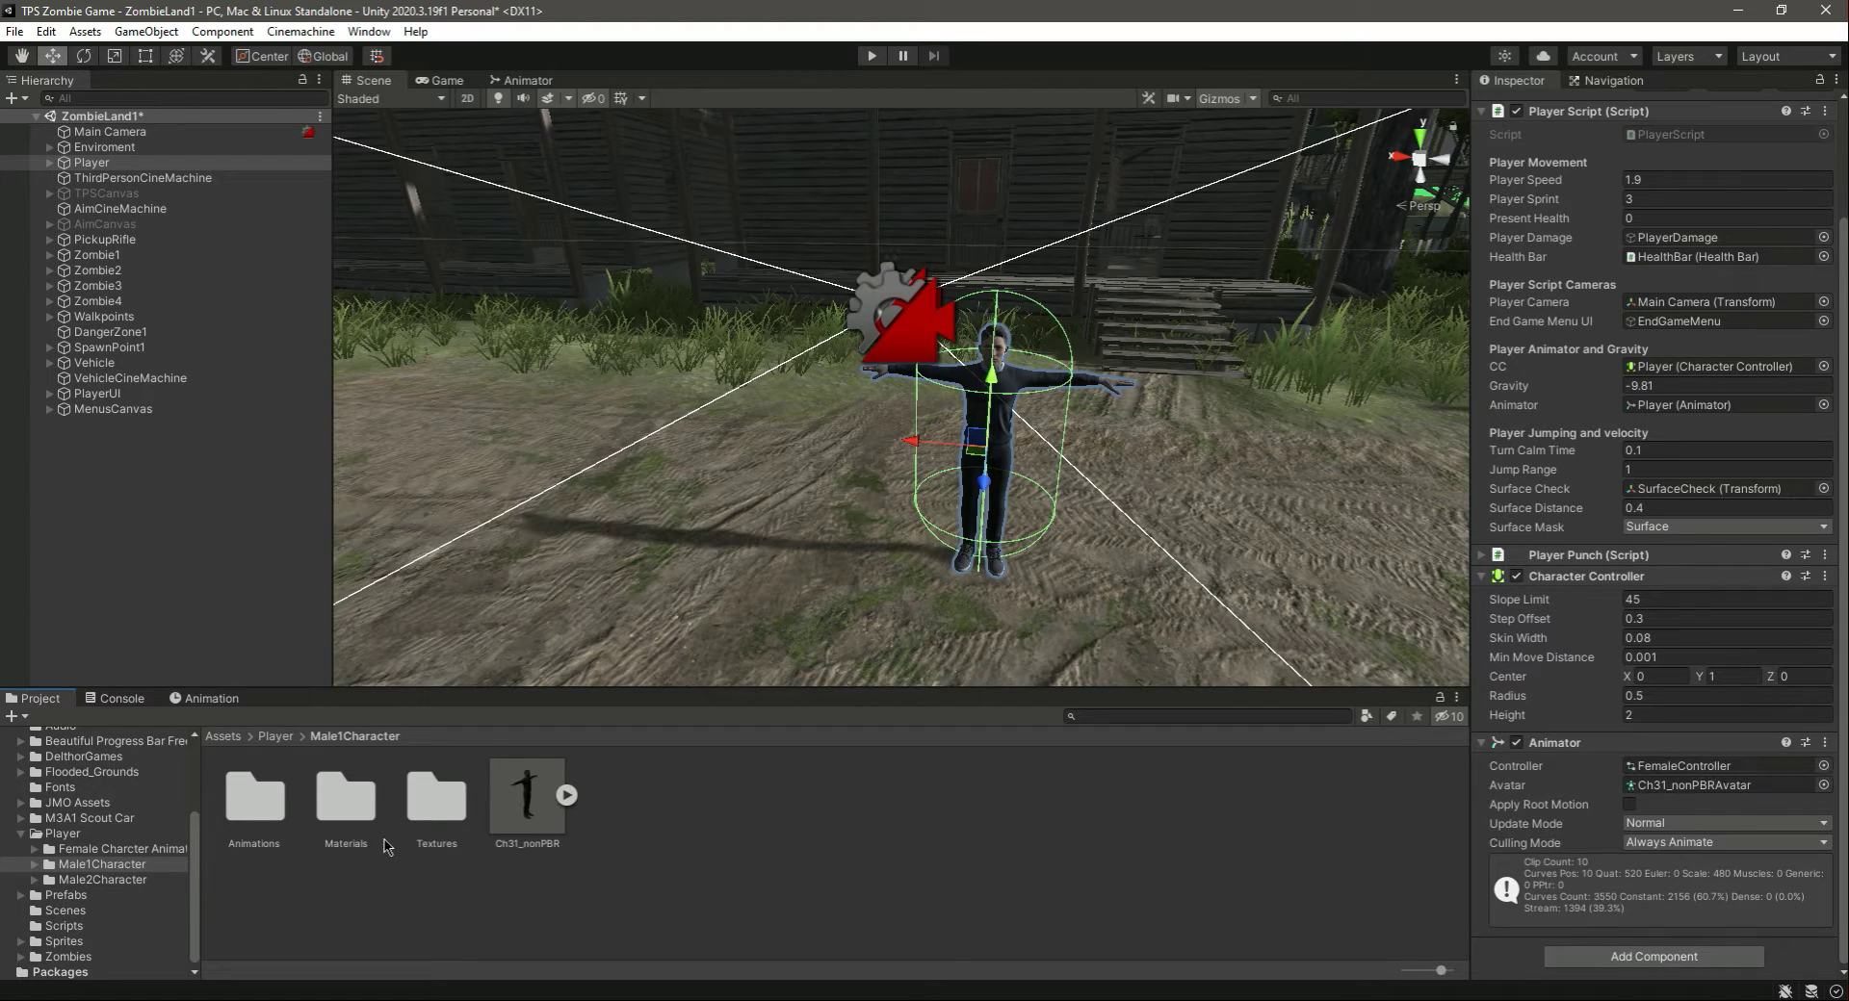
- Duplicate the FemaleController animator controller in the Animations folder of Female Charcter Animations
{"action": "left_click", "coordinate": [275, 737]}
{"action": "double_click", "coordinate": [255, 799]}
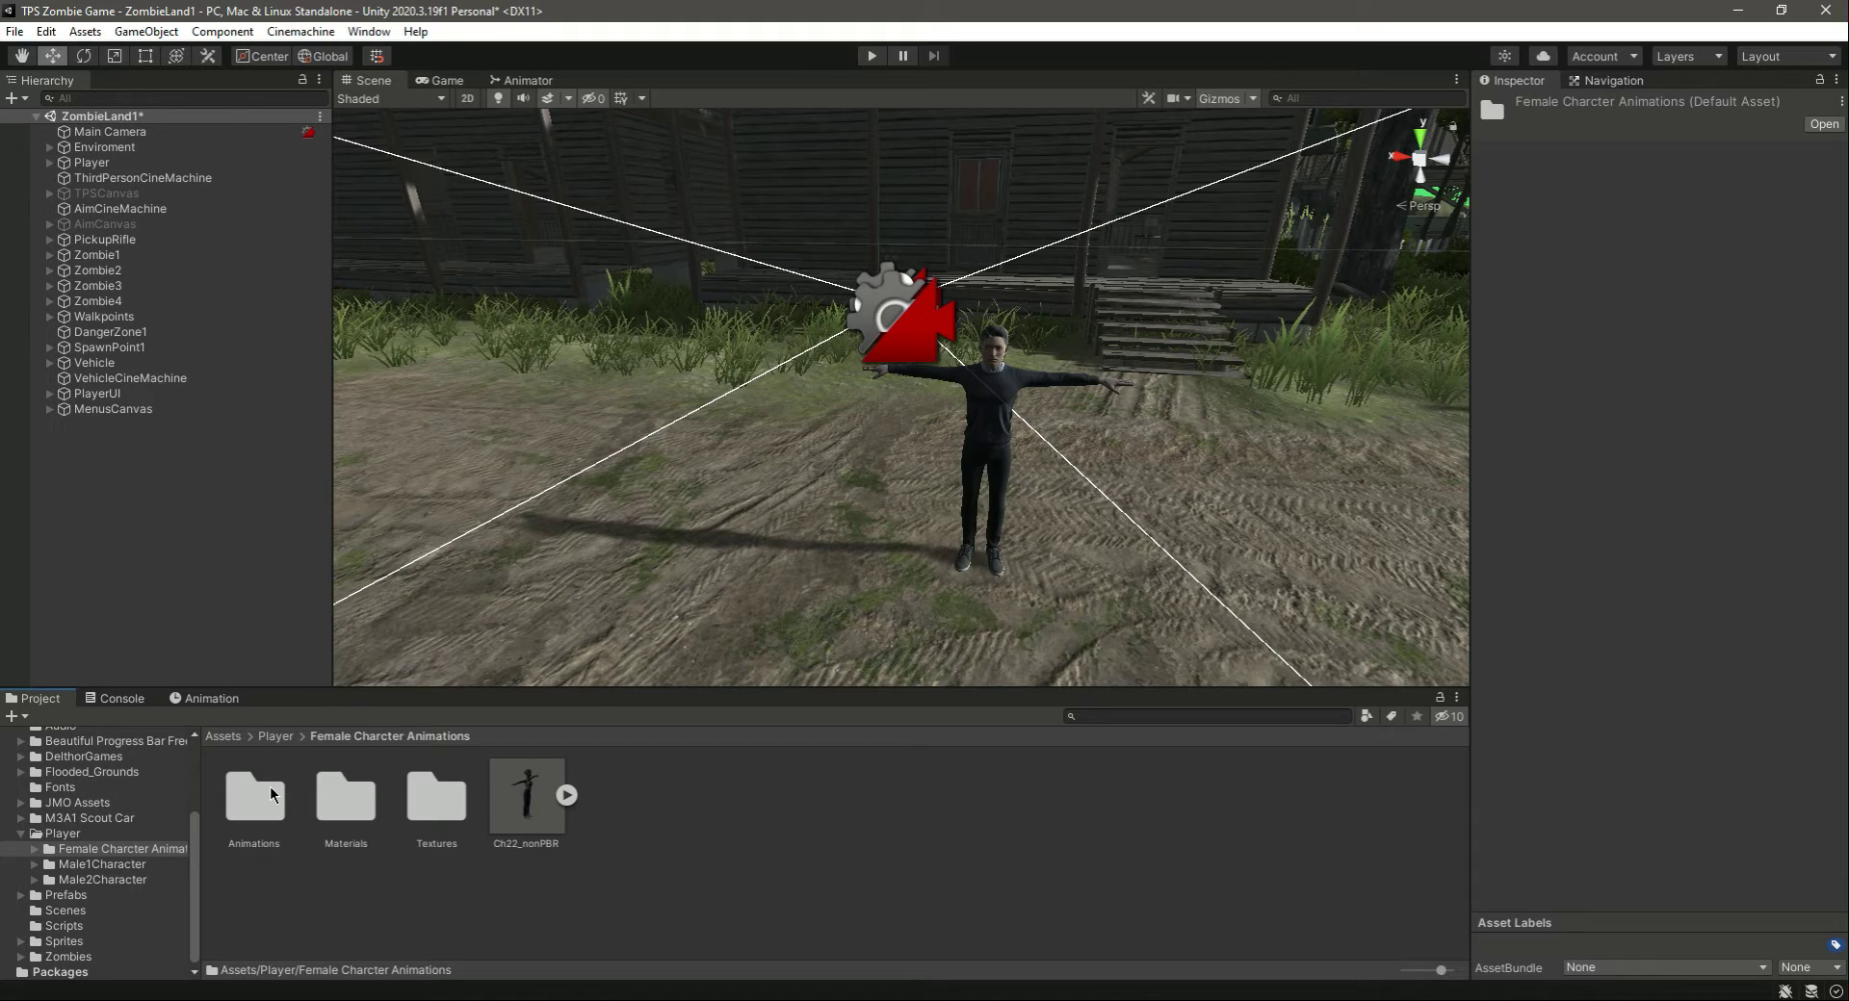
{"action": "double_click", "coordinate": [256, 800]}
{"action": "left_click", "coordinate": [613, 813]}
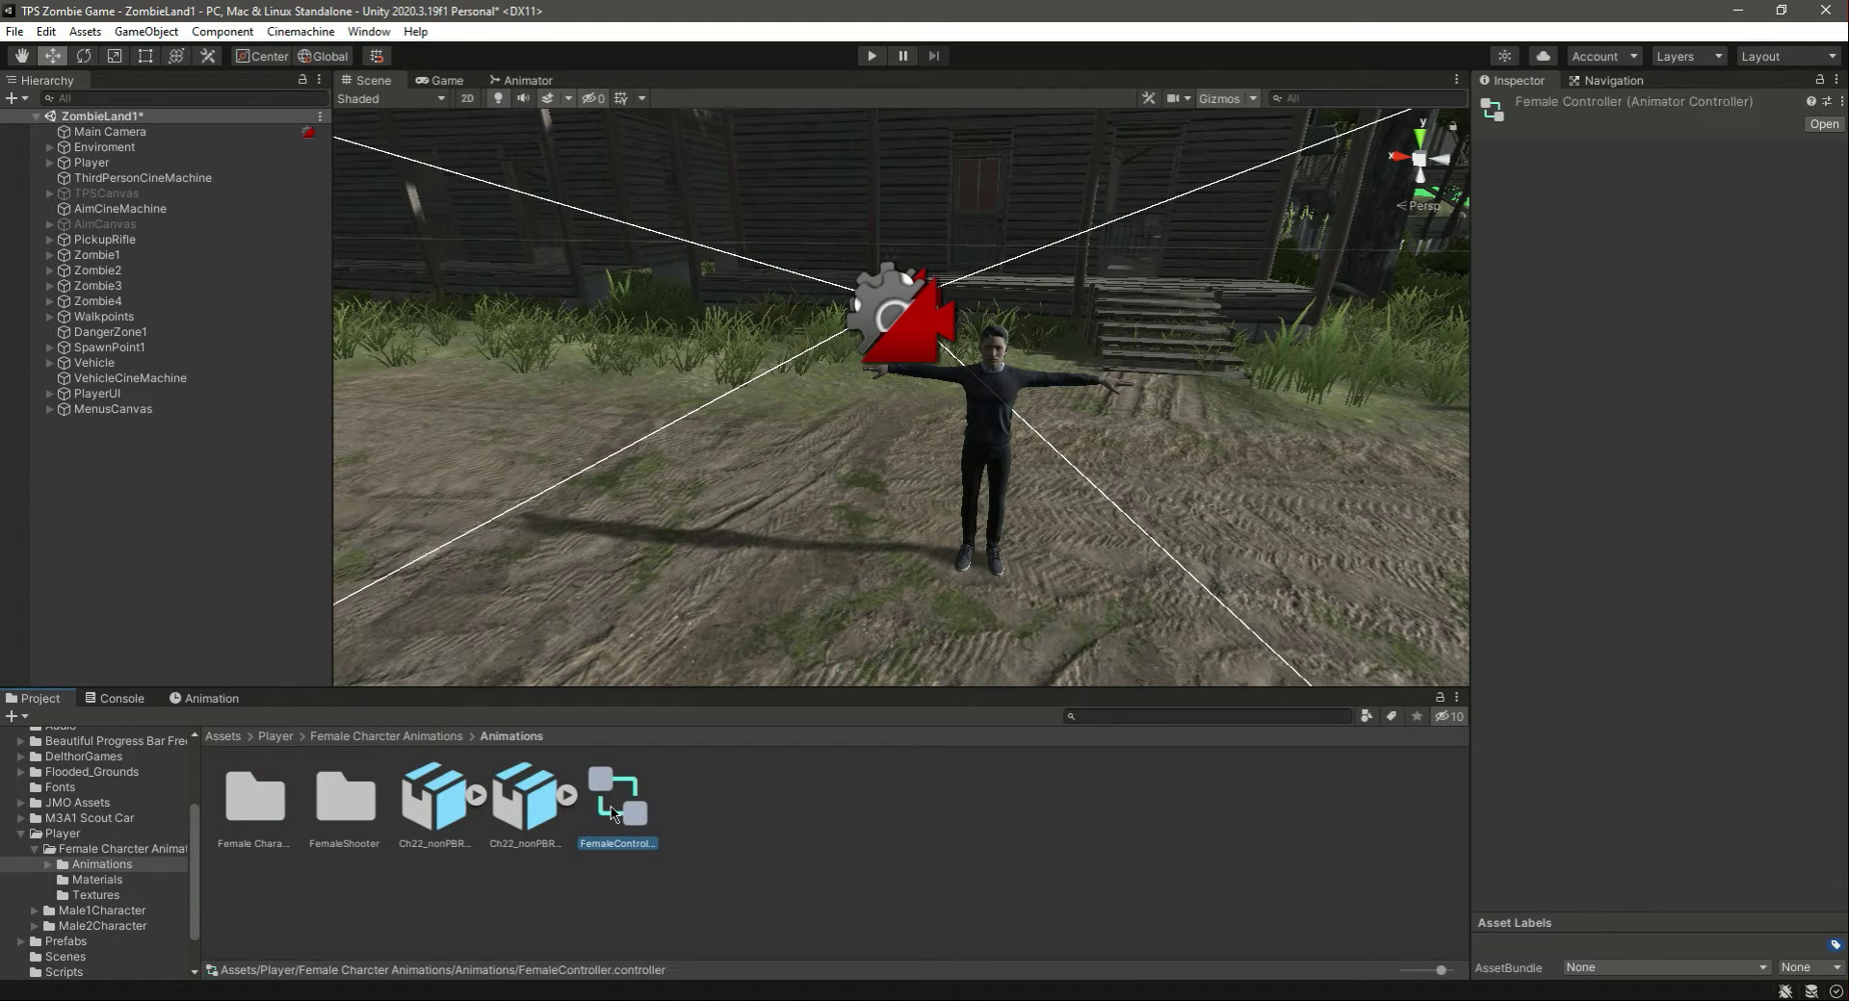
{"action": "key", "text": "ctrl+d"}
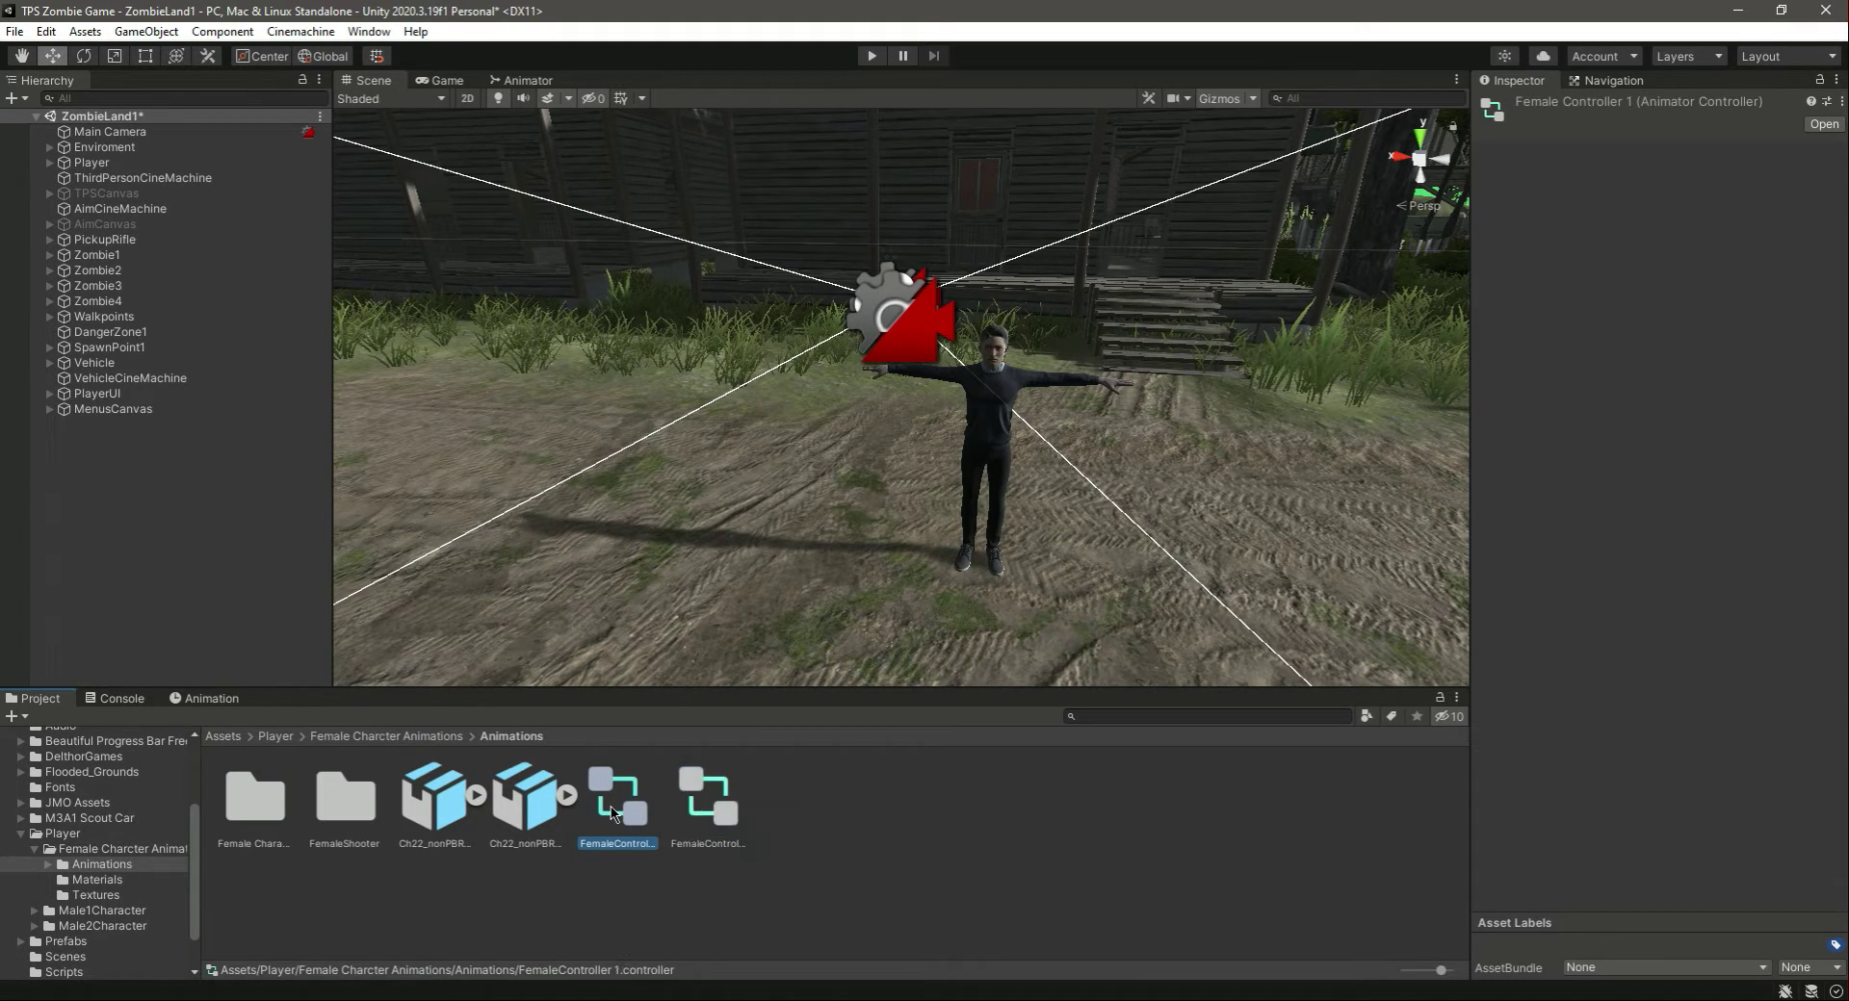
- Move the duplicated FemaleController 1 into the Male1Character Animations folder and open that folder
{"action": "left_click", "coordinate": [691, 820]}
{"action": "left_click", "coordinate": [637, 811]}
{"action": "left_click_drag", "start_coordinate": [112, 909], "coordinate": [113, 909]}
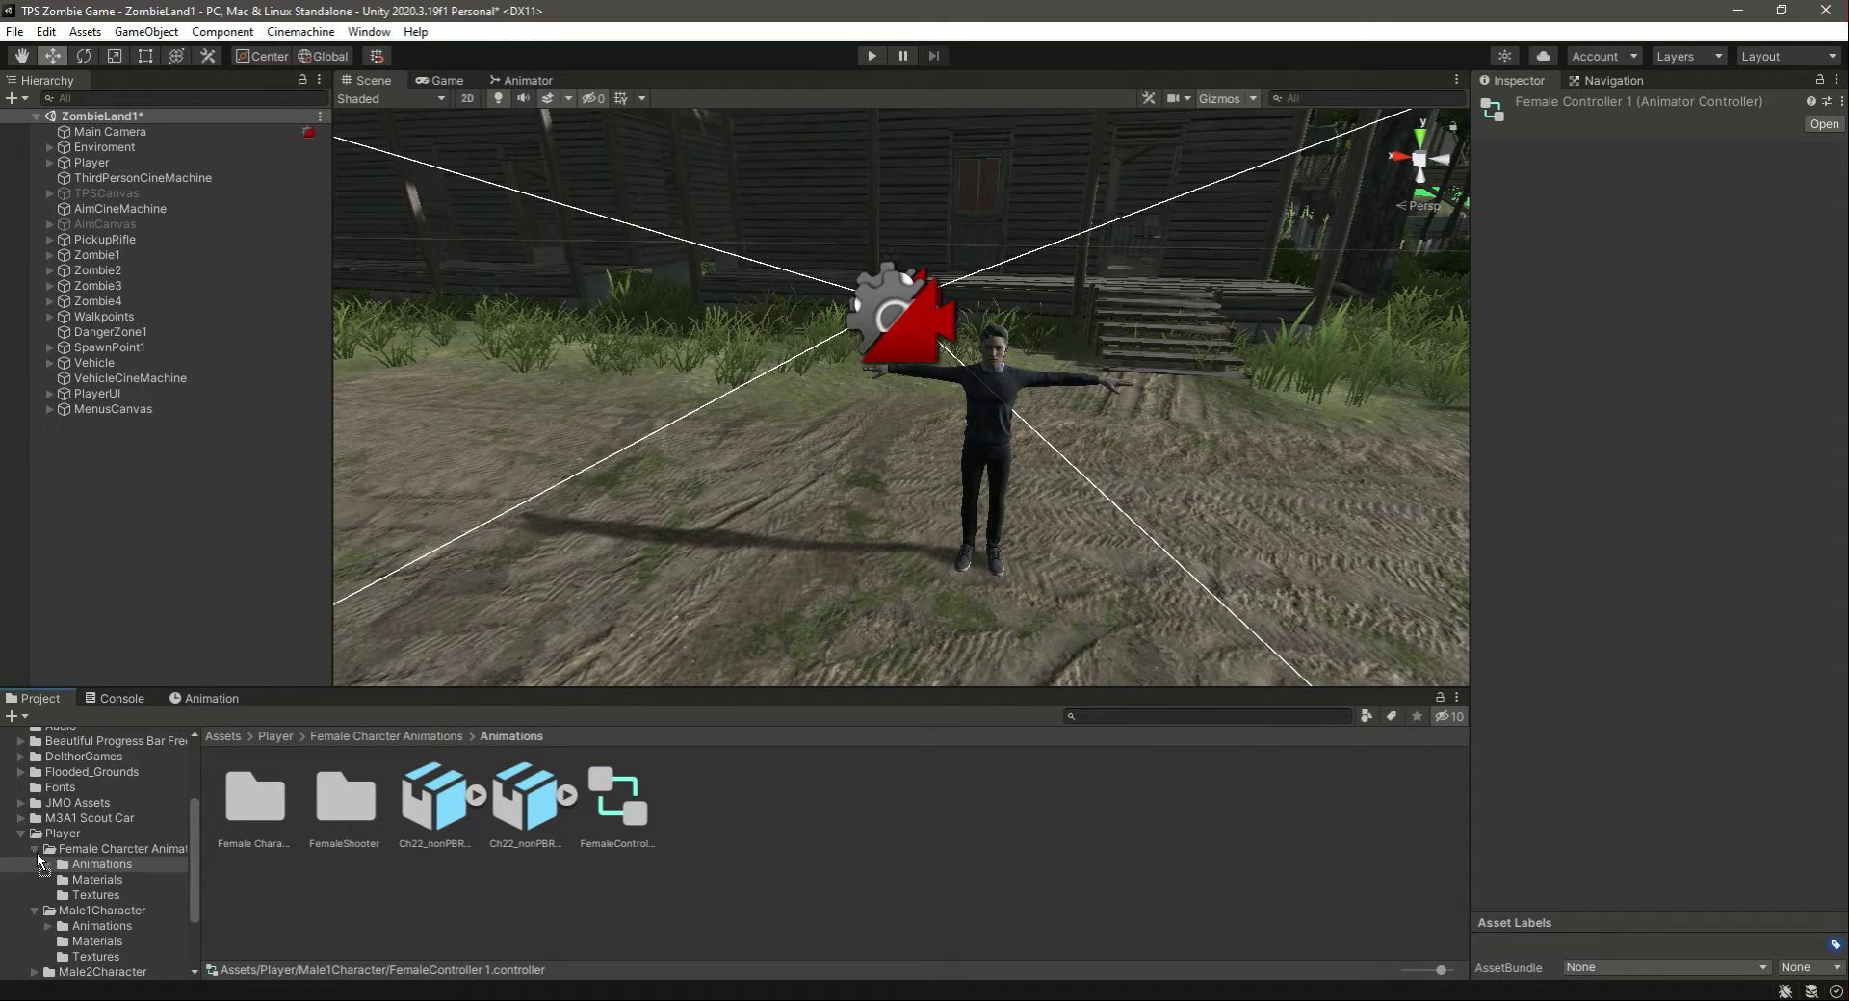
{"action": "left_click", "coordinate": [35, 850]}
{"action": "left_click", "coordinate": [110, 863]}
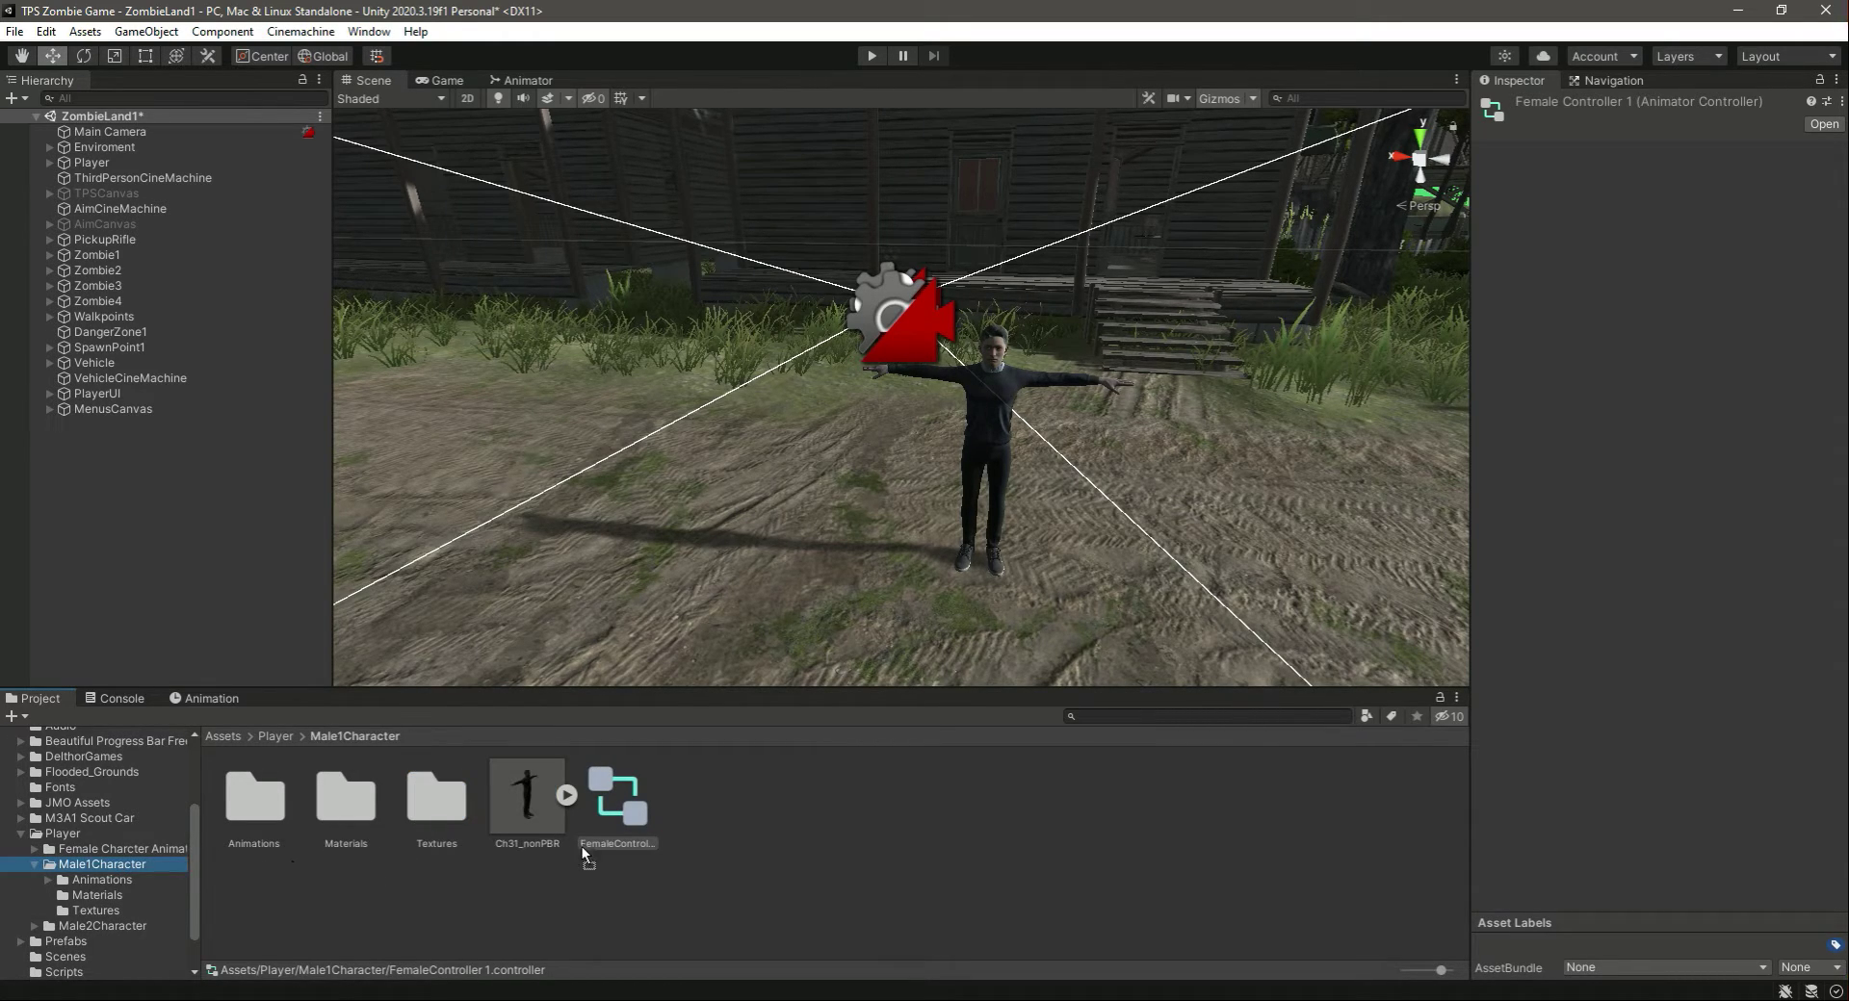
{"action": "left_click_drag", "start_coordinate": [615, 818], "coordinate": [255, 804]}
{"action": "double_click", "coordinate": [255, 804]}
- Rename the copied controller in the Male1Character Animations folder to Male1Controller
{"action": "right_click", "coordinate": [629, 816]}
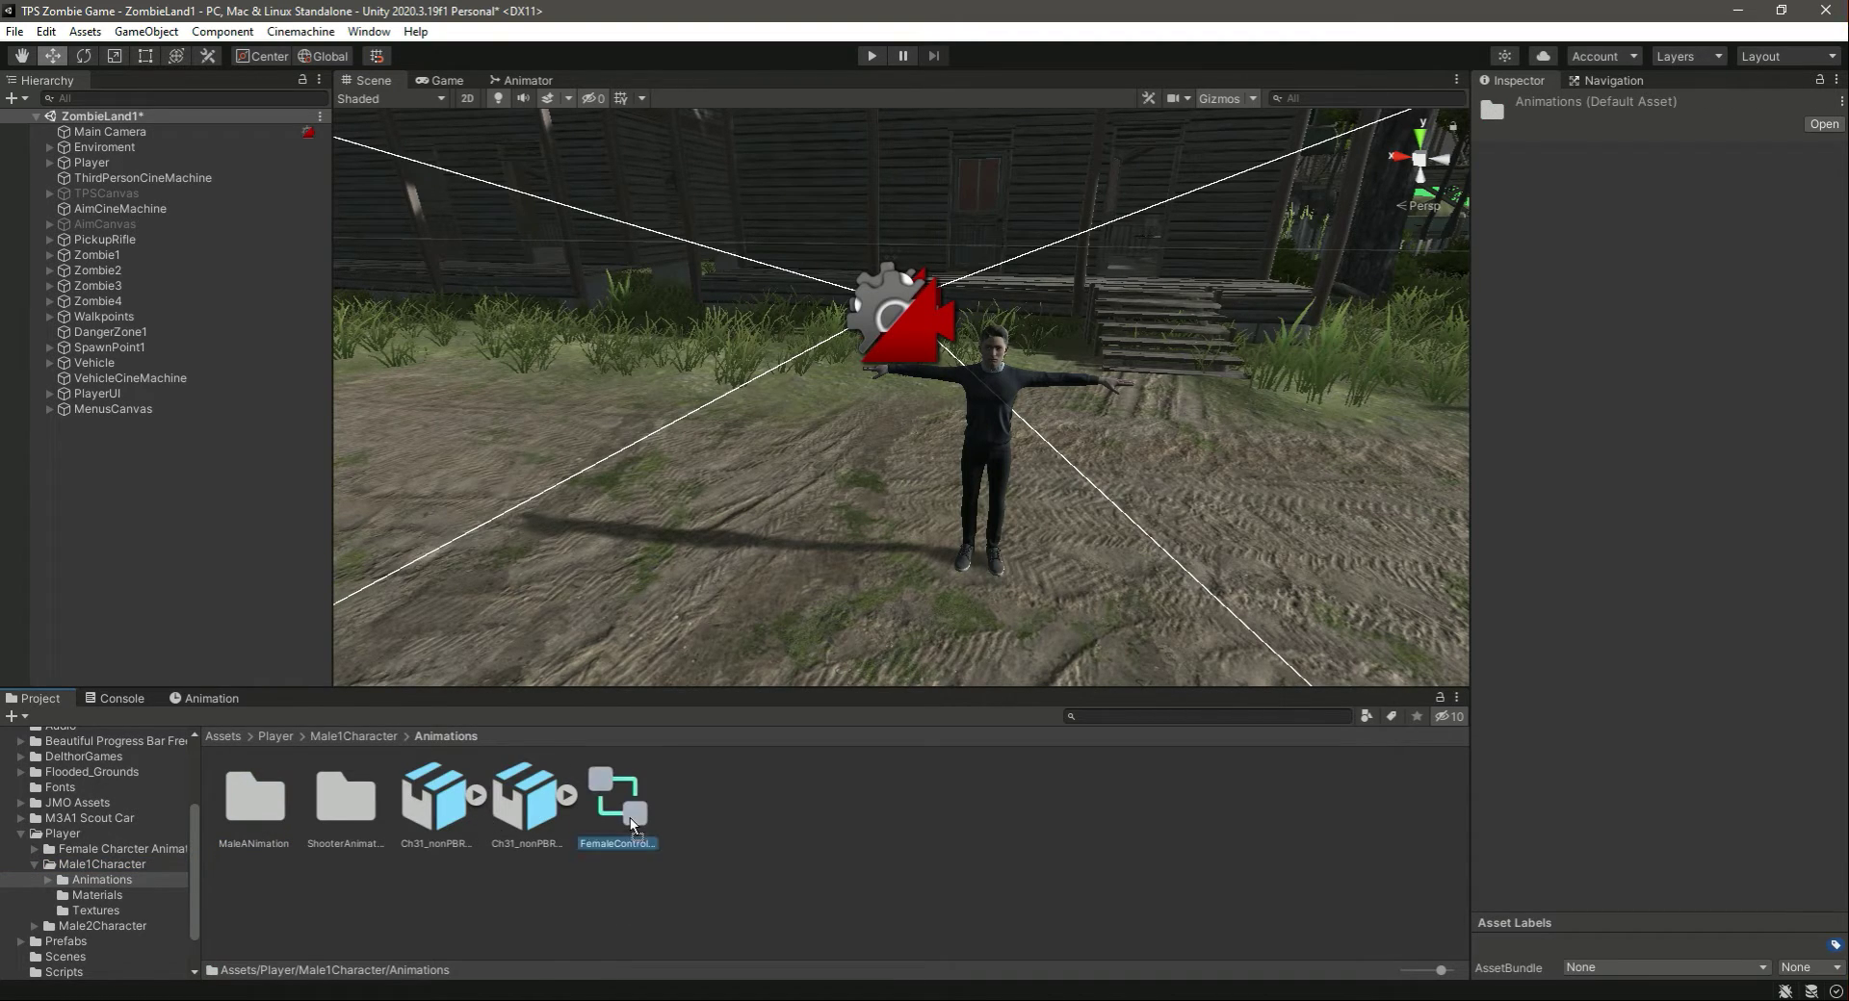
{"action": "left_click", "coordinate": [685, 397]}
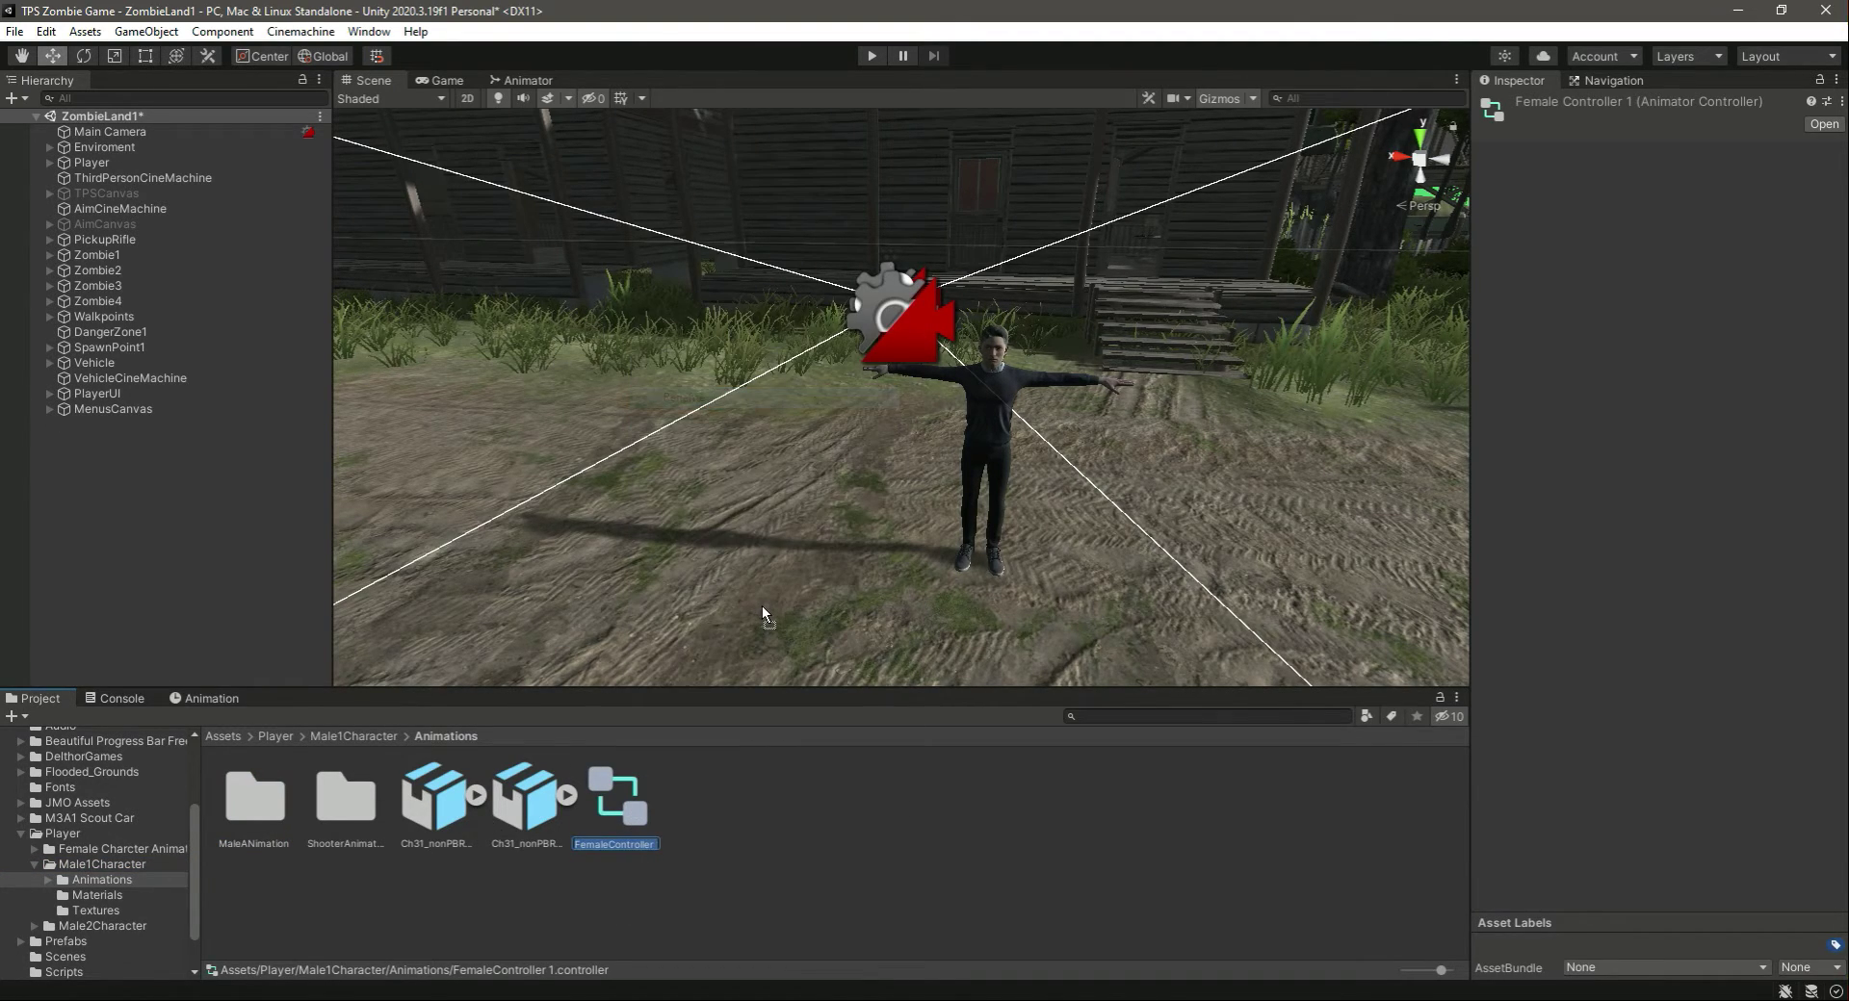
{"action": "key", "text": "shift+Right"}
{"action": "key", "text": "shift+Right"}
{"action": "key", "text": "shift+Right"}
{"action": "key", "text": "shift+Right"}
{"action": "key", "text": "shift+Right"}
{"action": "key", "text": "shift+Right"}
{"action": "type", "text": "Male1"}
{"action": "key", "text": "Return"}
- Open the Male1Controller state graph in the Animator and select its Idle state
{"action": "double_click", "coordinate": [617, 797]}
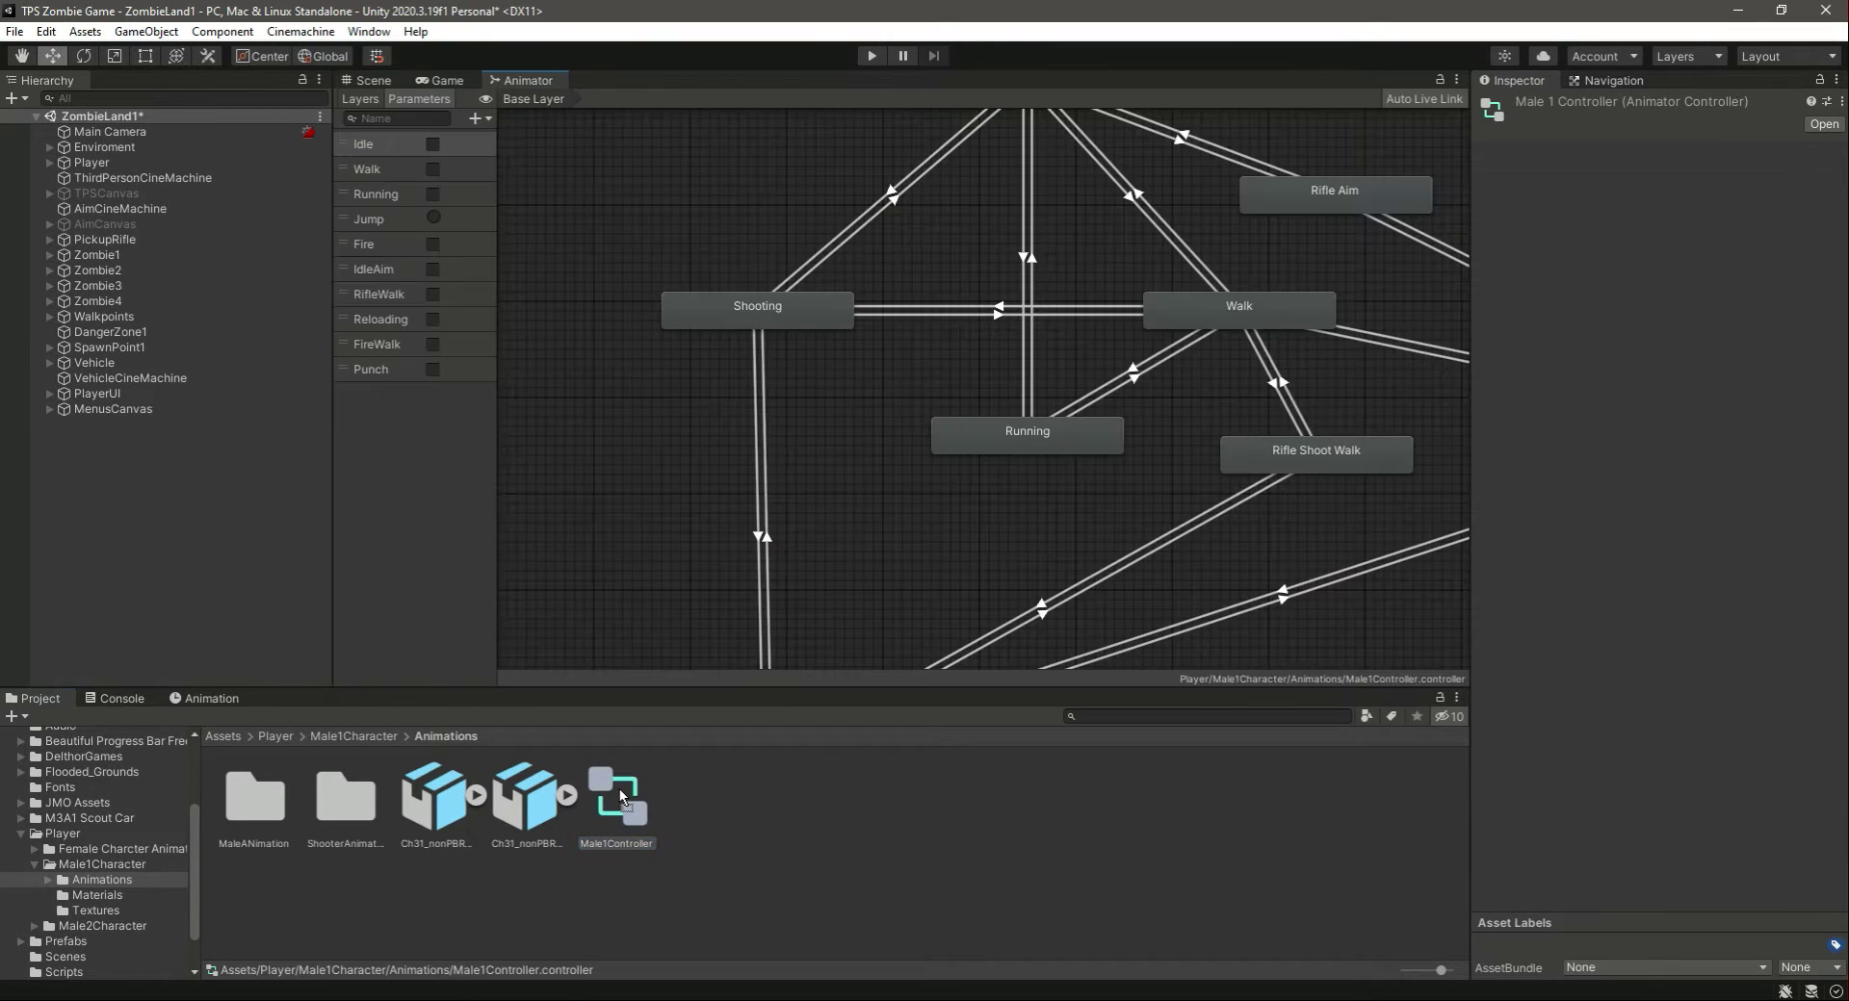
{"action": "scroll", "coordinate": [1141, 454], "scroll_direction": "down", "scroll_amount": 5}
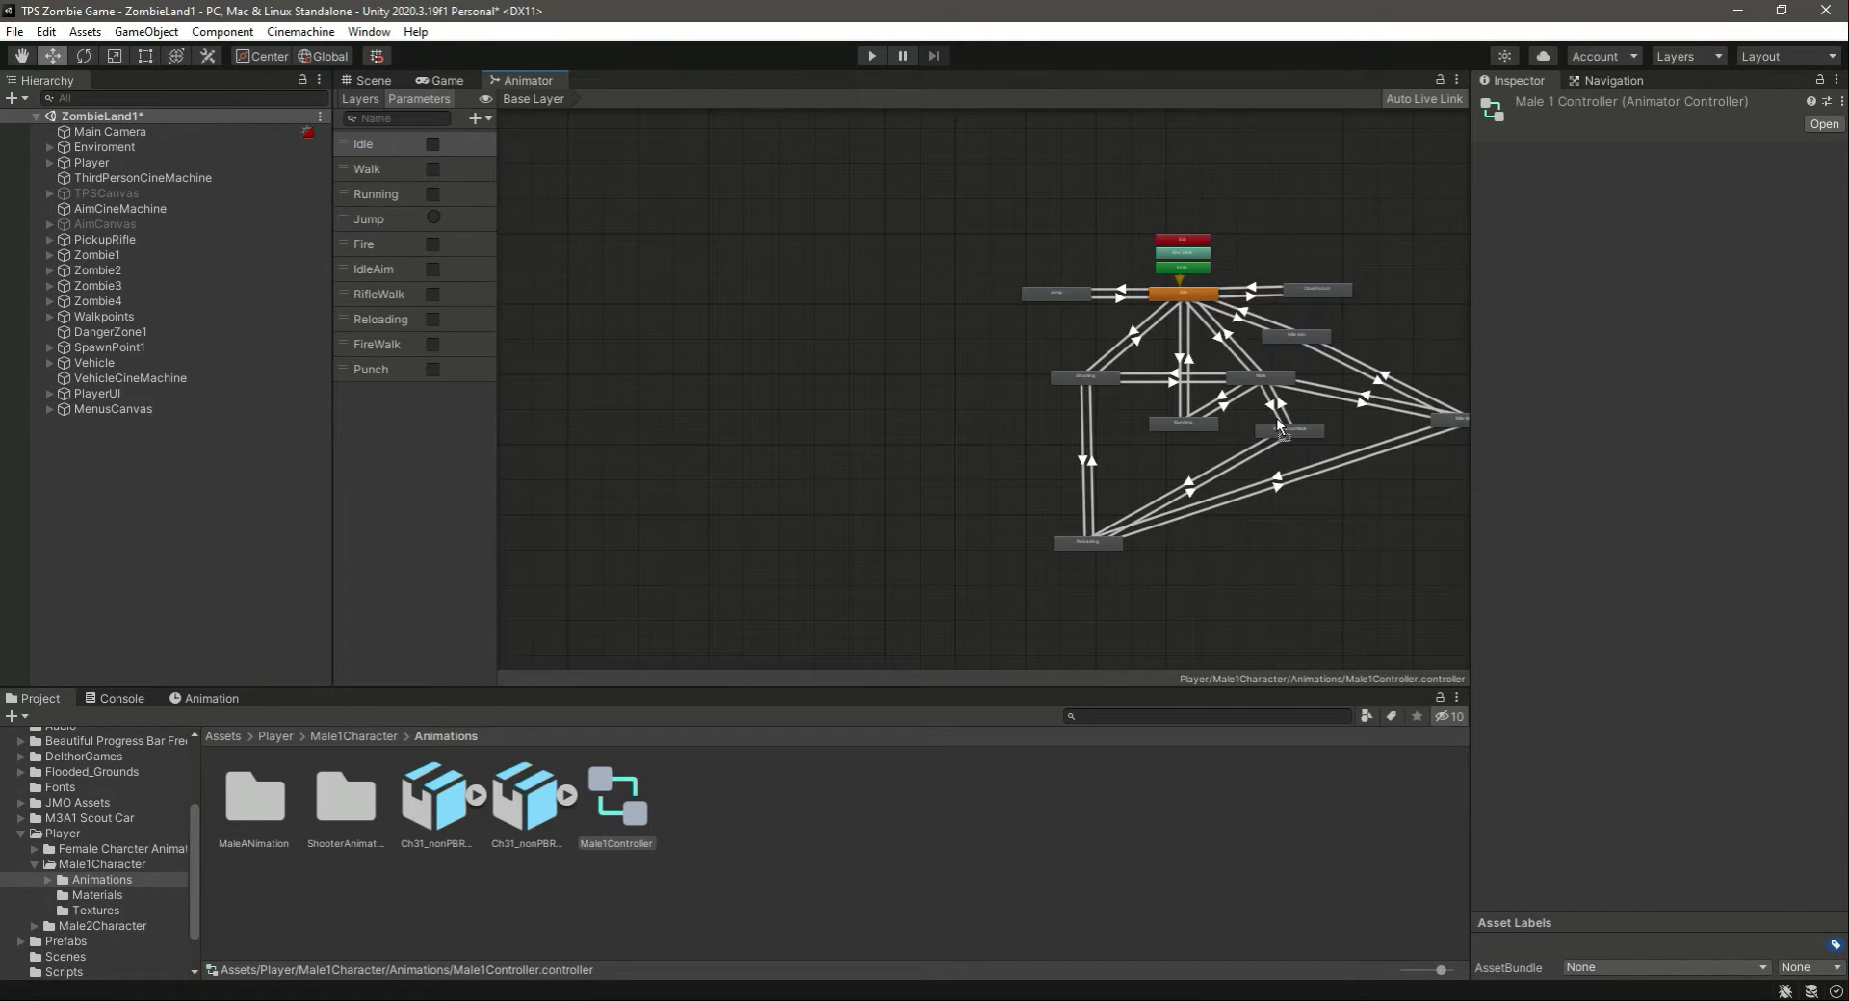
{"action": "right_click", "coordinate": [1224, 526]}
{"action": "left_click", "coordinate": [1269, 495]}
{"action": "right_click", "coordinate": [1354, 517]}
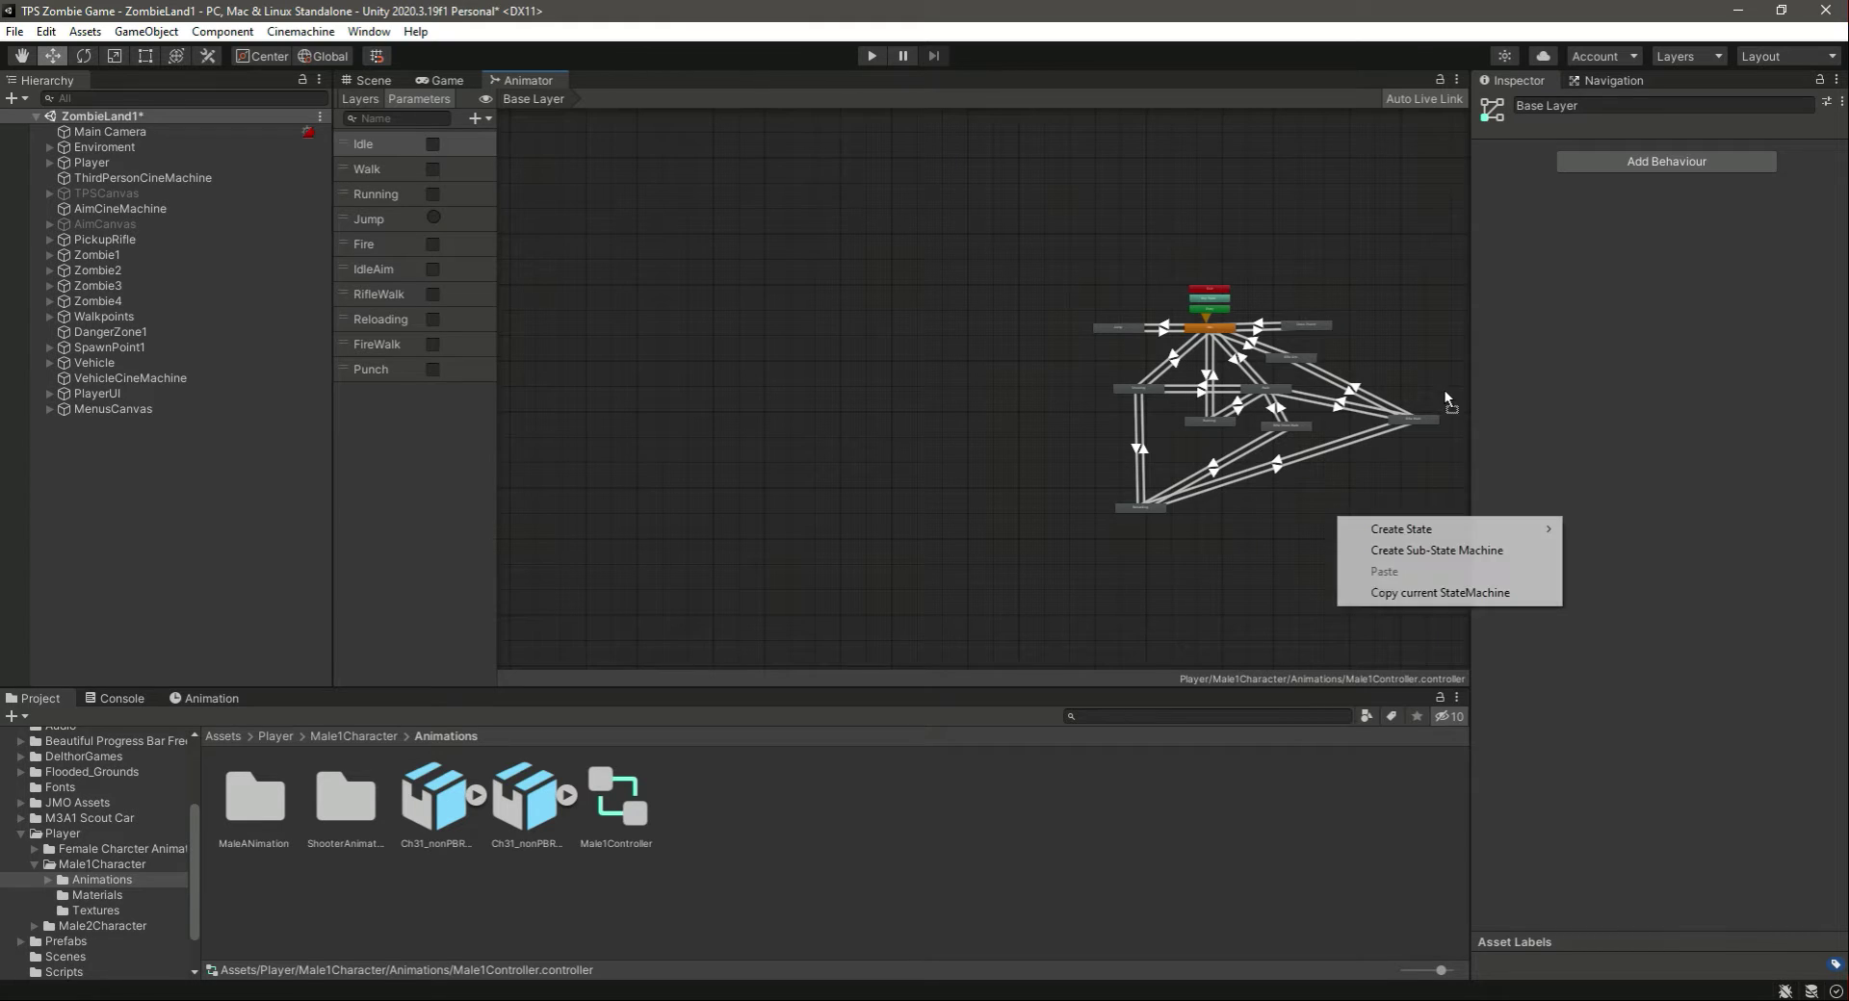
{"action": "left_click", "coordinate": [1435, 356]}
{"action": "scroll", "coordinate": [1434, 356], "scroll_direction": "up", "scroll_amount": 5}
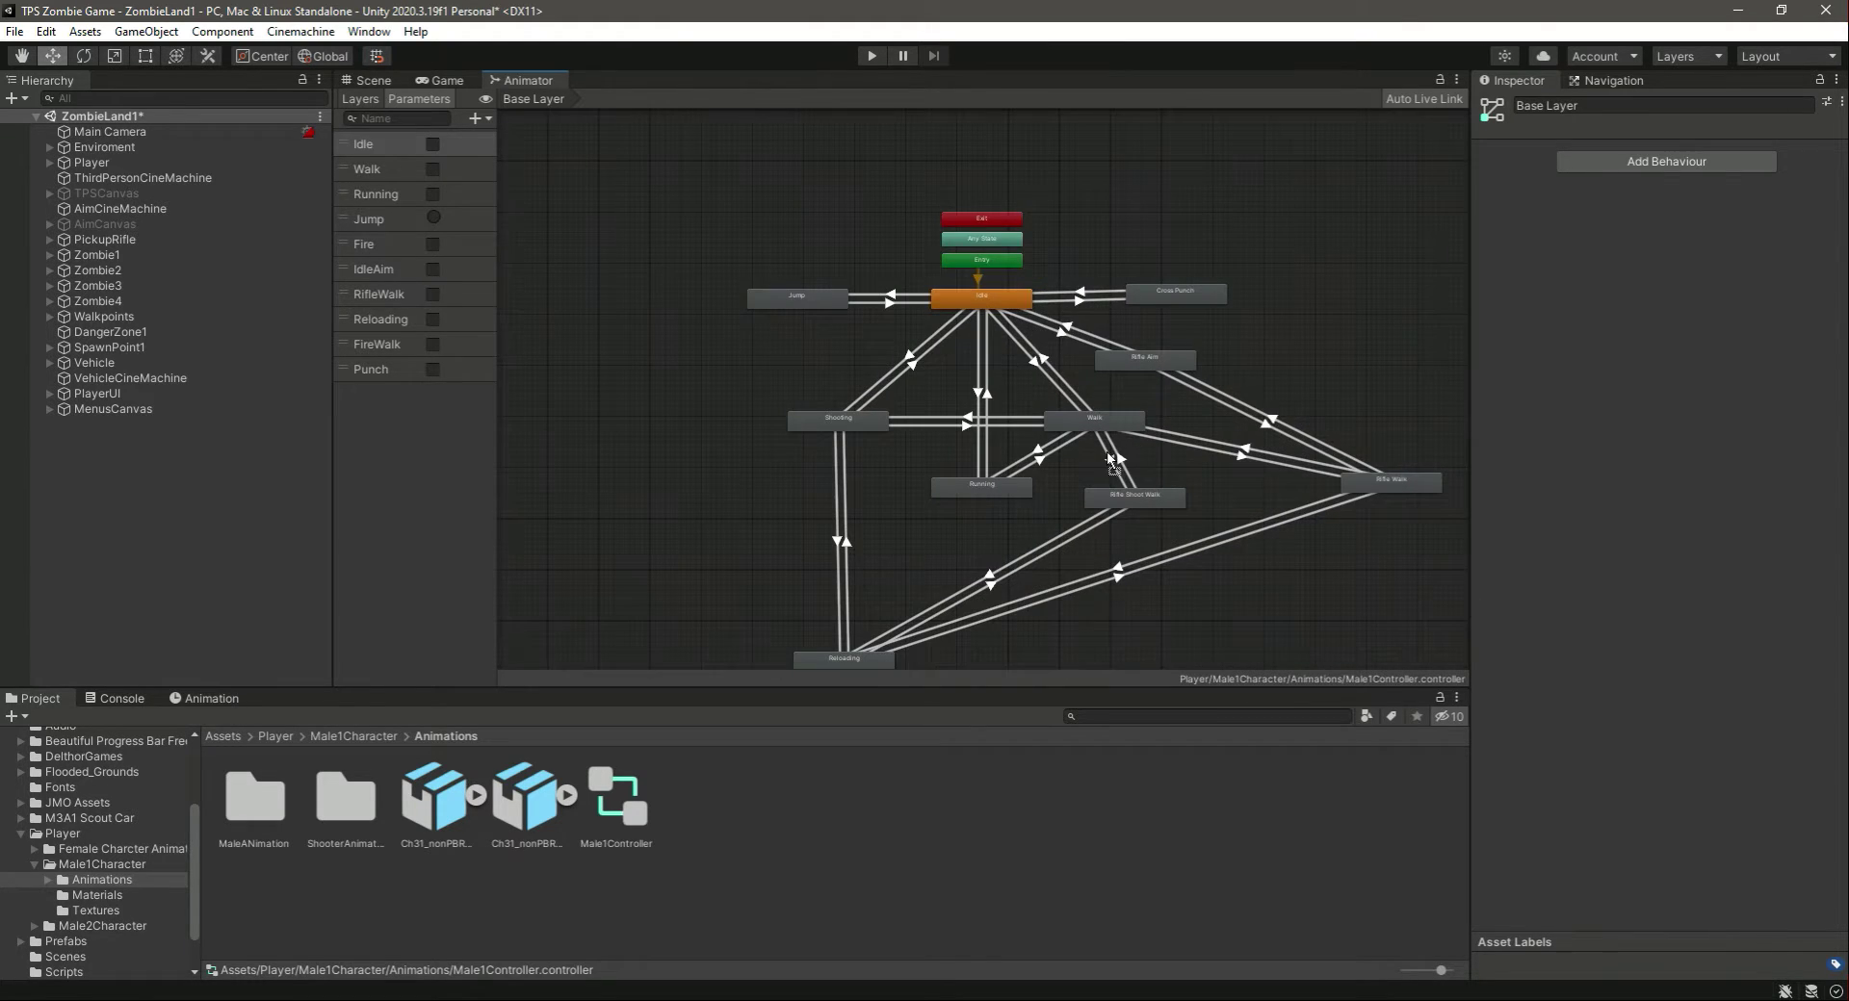
{"action": "scroll", "coordinate": [1112, 462], "scroll_direction": "down", "scroll_amount": 3}
{"action": "scroll", "coordinate": [1096, 603], "scroll_direction": "up", "scroll_amount": 3}
{"action": "scroll", "coordinate": [1128, 528], "scroll_direction": "up", "scroll_amount": 1}
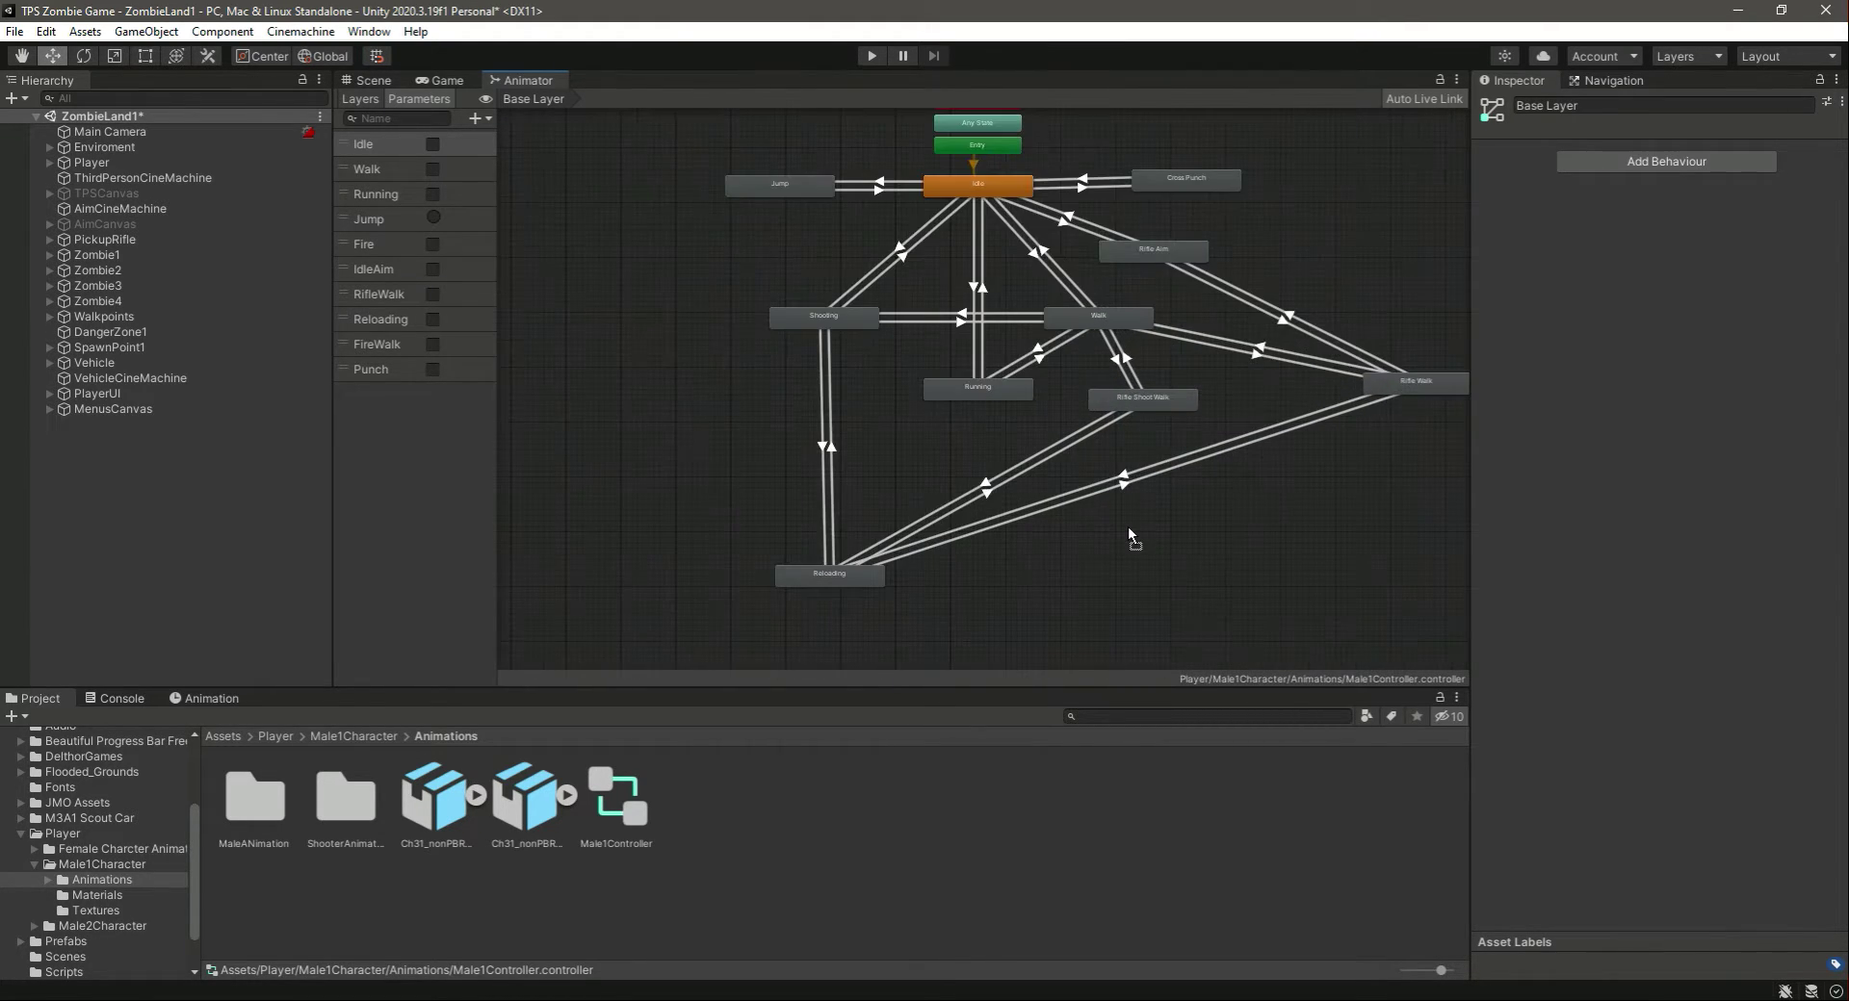
{"action": "left_click", "coordinate": [973, 192]}
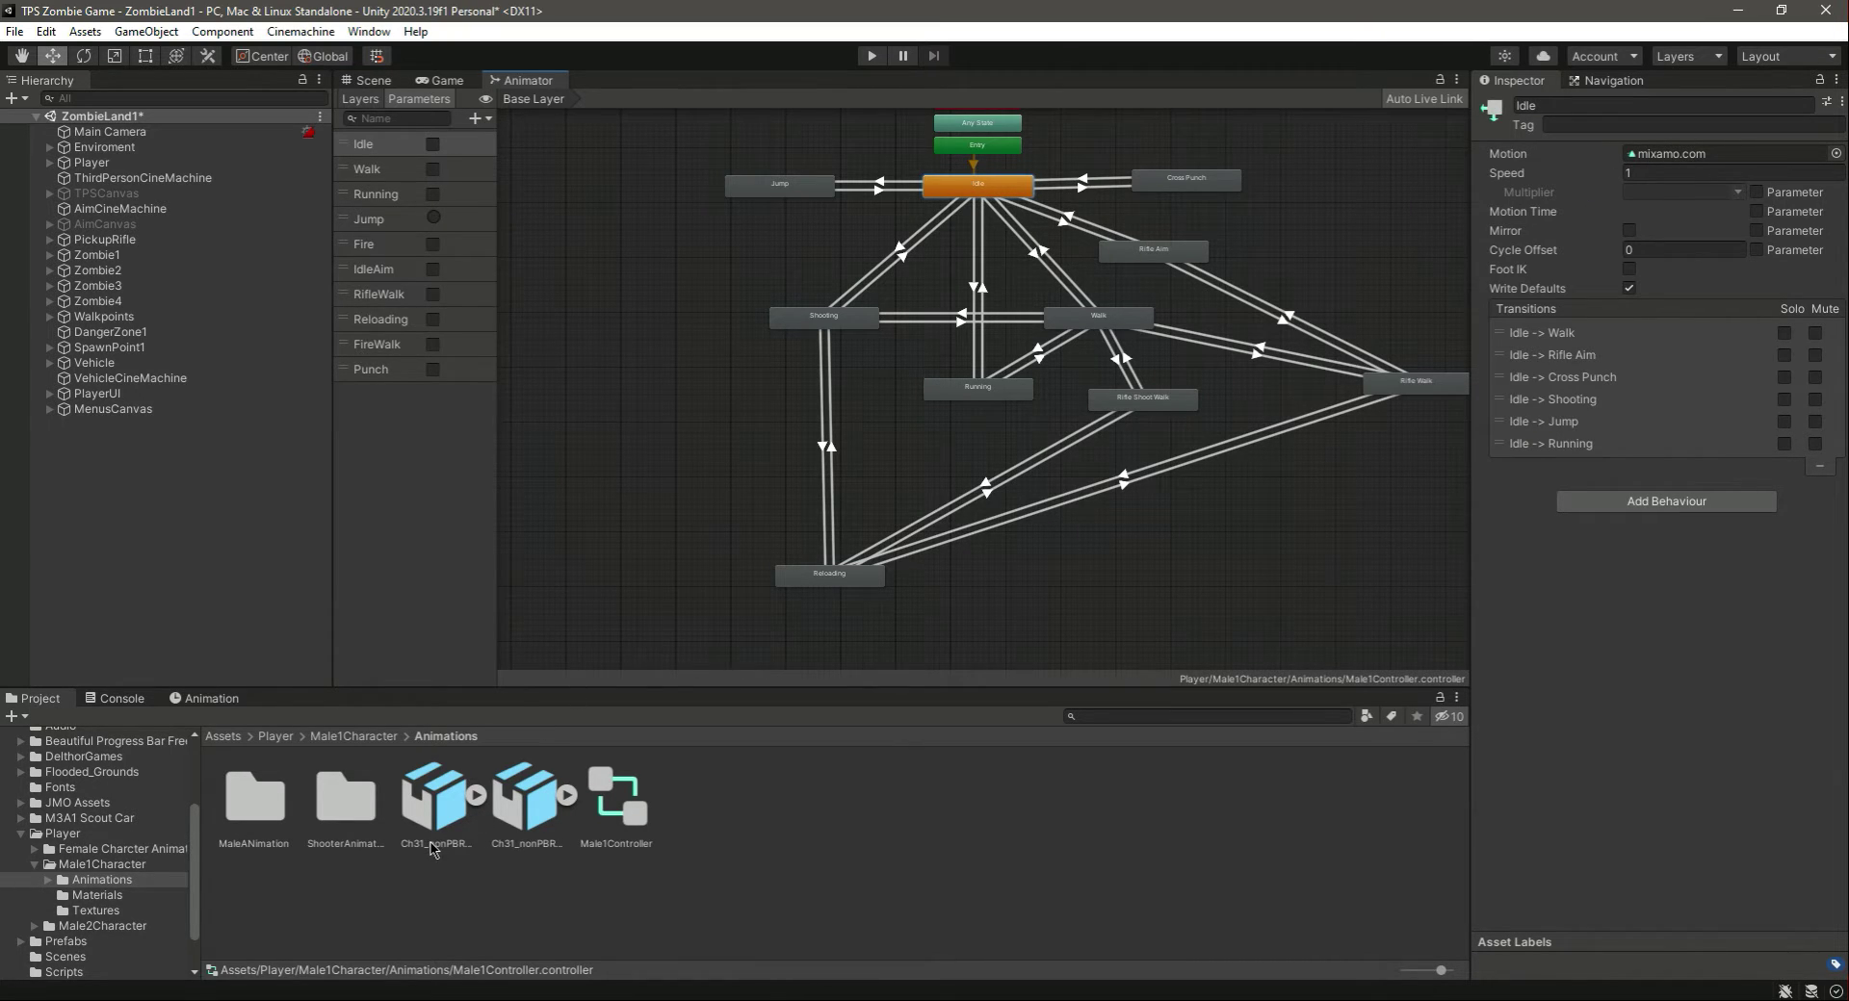
- Preview the idle animation in the MaleANimation folder, enable Loop Time on it and apply the change
{"action": "double_click", "coordinate": [254, 802]}
{"action": "left_click", "coordinate": [256, 803]}
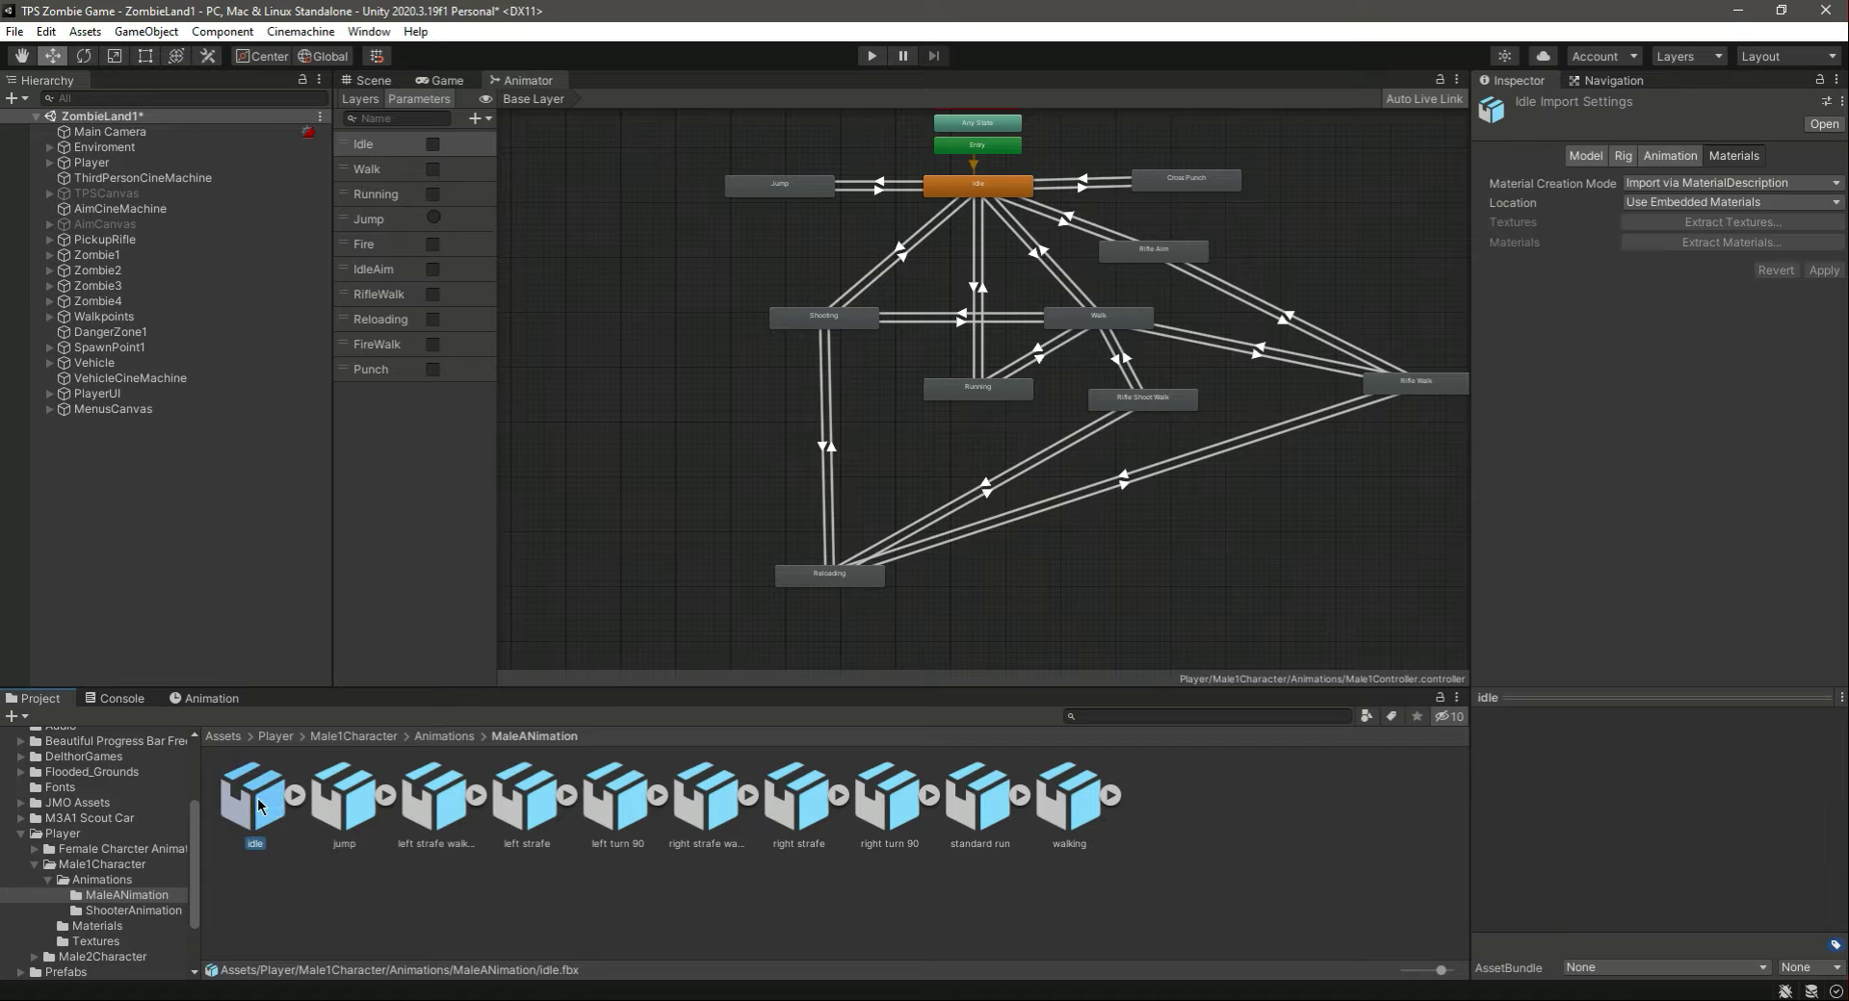
{"action": "left_click_drag", "start_coordinate": [1659, 700], "coordinate": [1659, 646]}
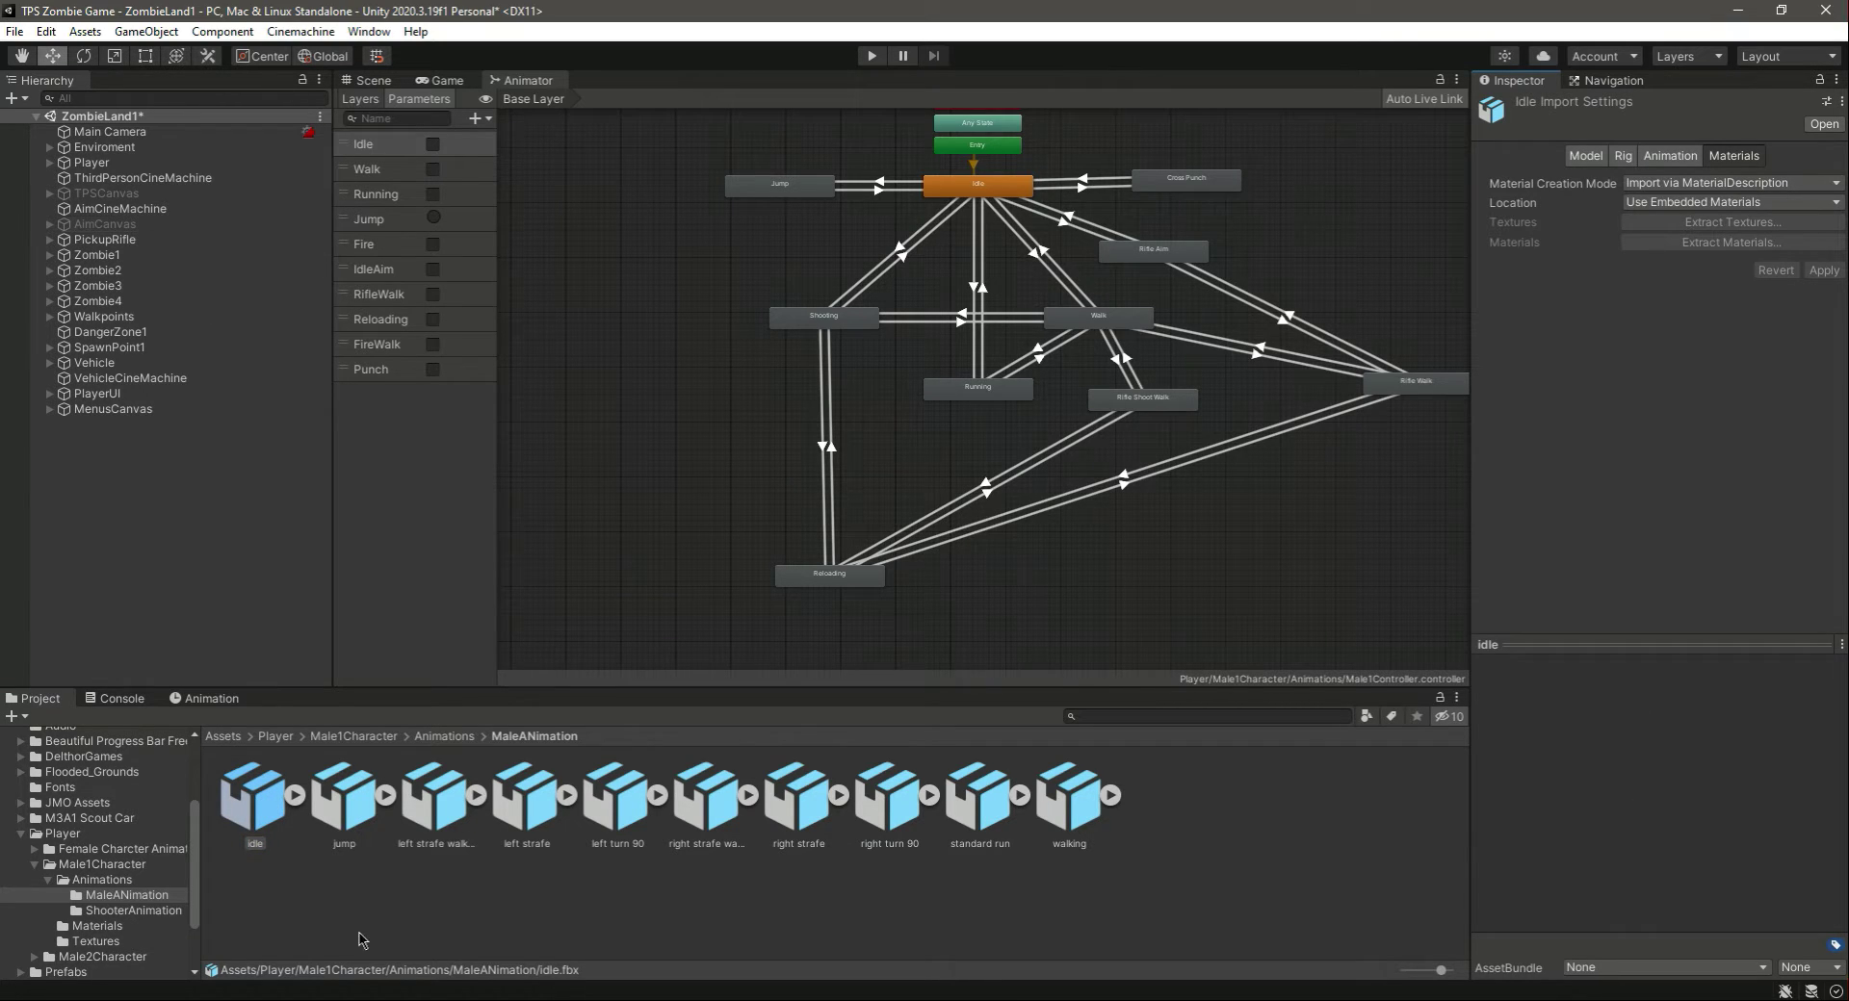
{"action": "left_click", "coordinate": [1598, 156]}
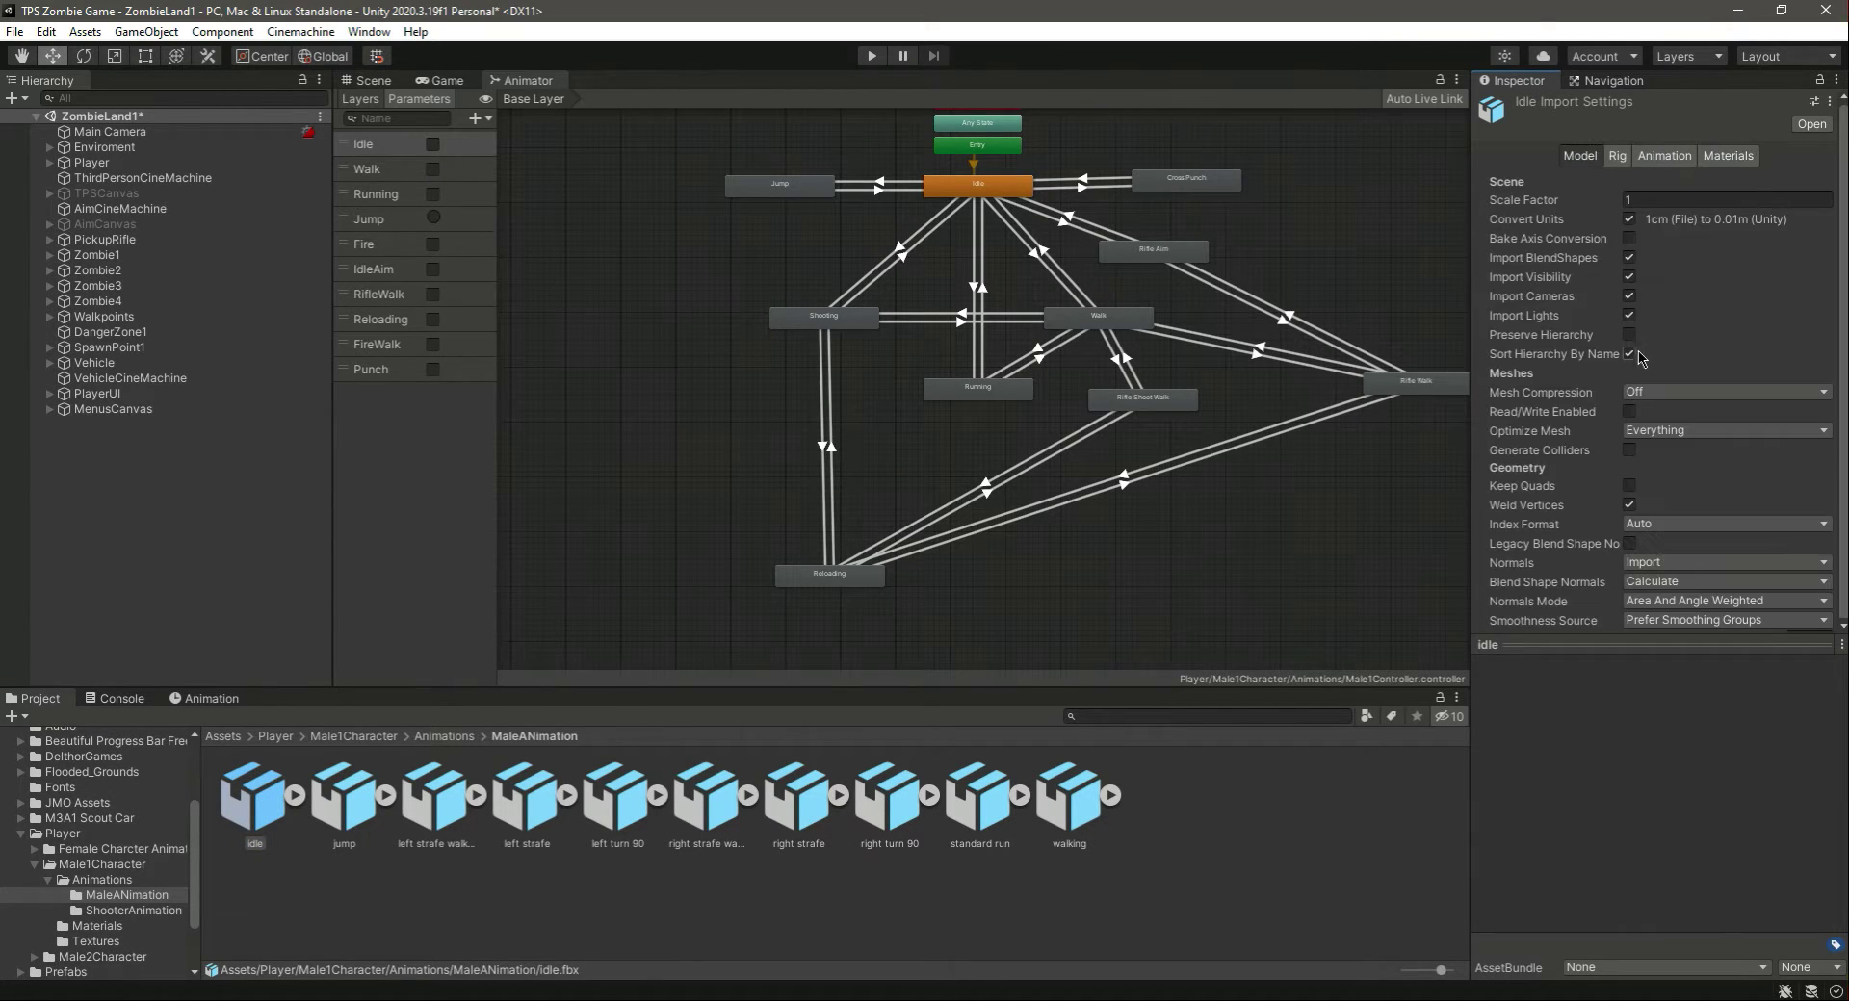
{"action": "left_click", "coordinate": [1665, 156]}
{"action": "scroll", "coordinate": [1688, 287], "scroll_direction": "down", "scroll_amount": 5}
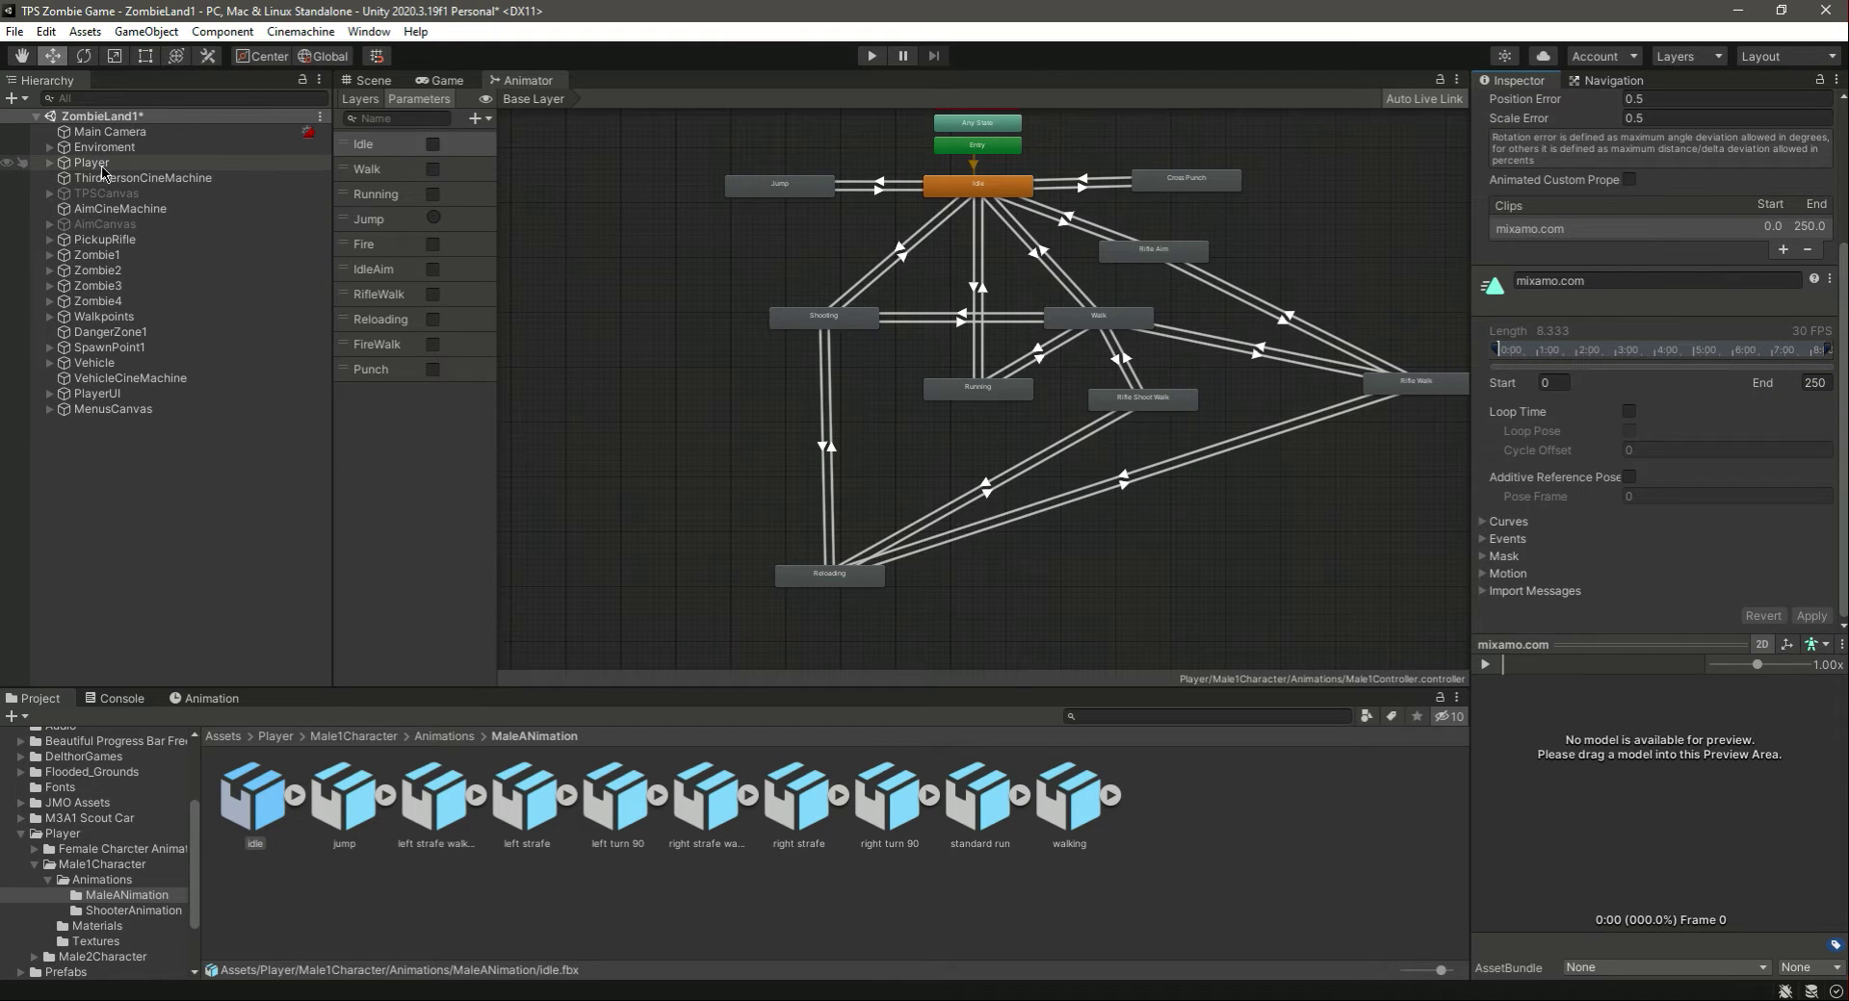
{"action": "left_click", "coordinate": [1484, 664]}
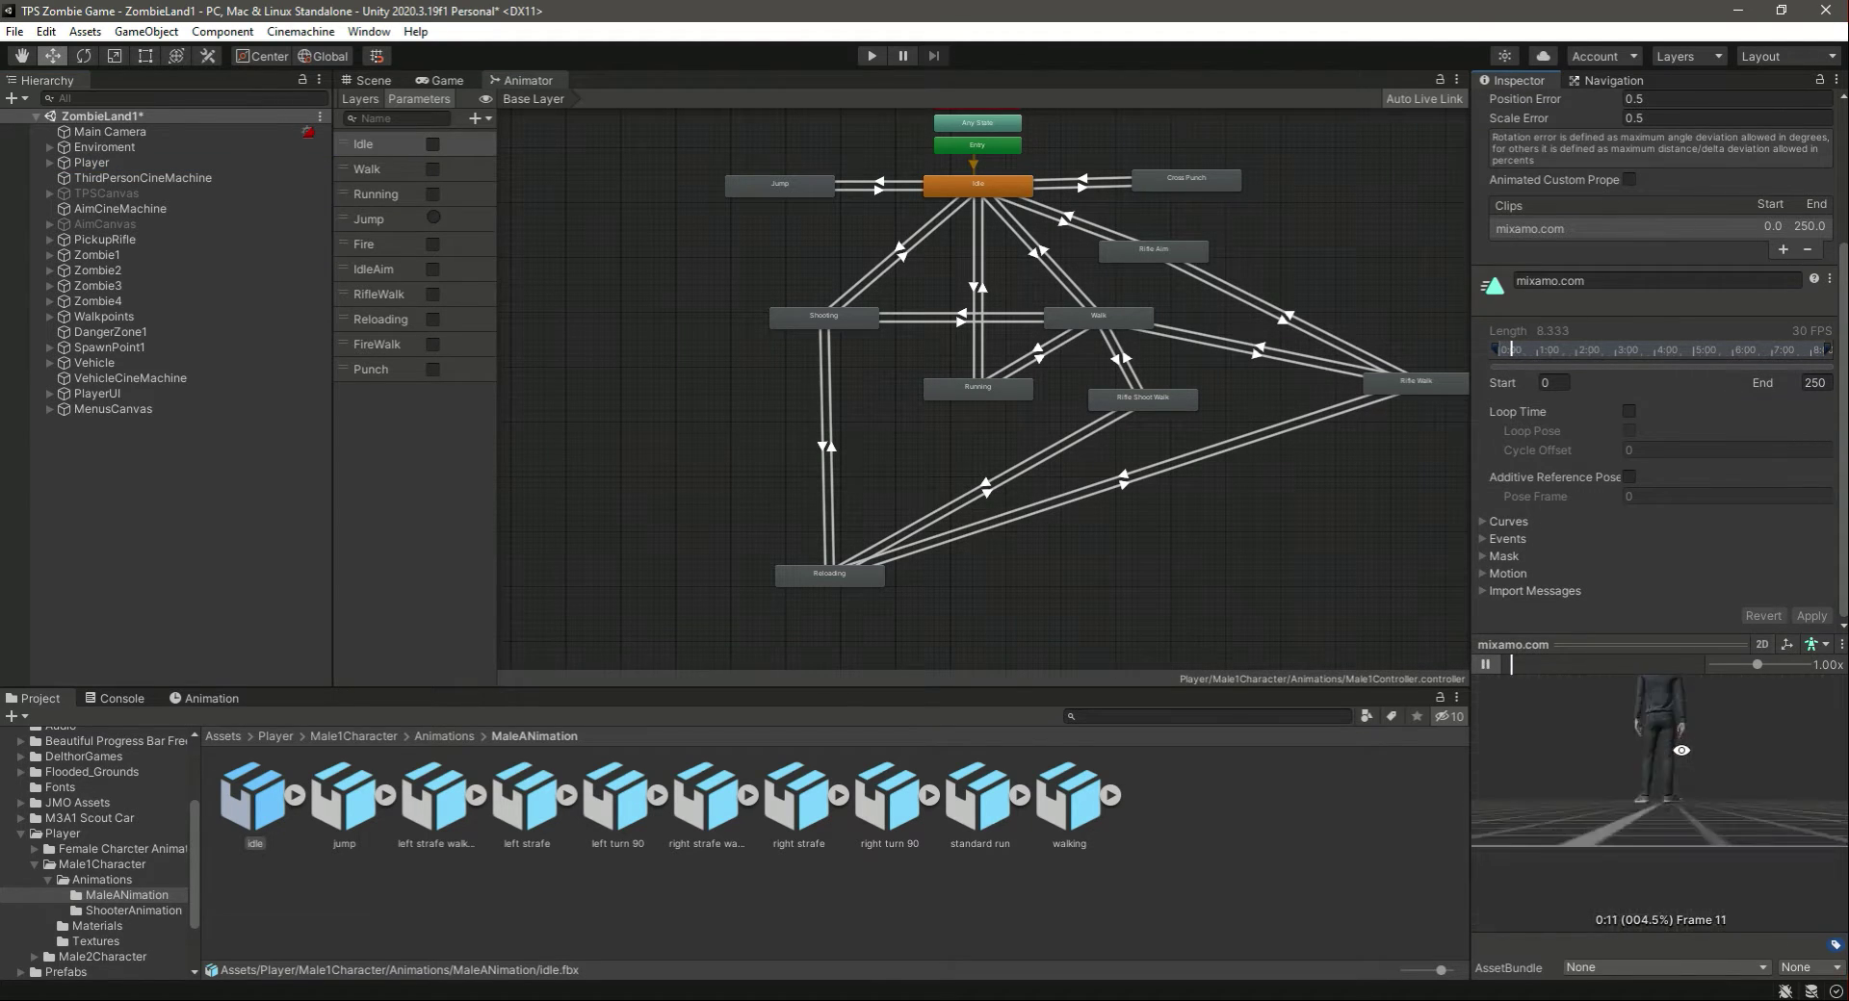
{"action": "left_click_drag", "start_coordinate": [1637, 780], "coordinate": [1670, 791]}
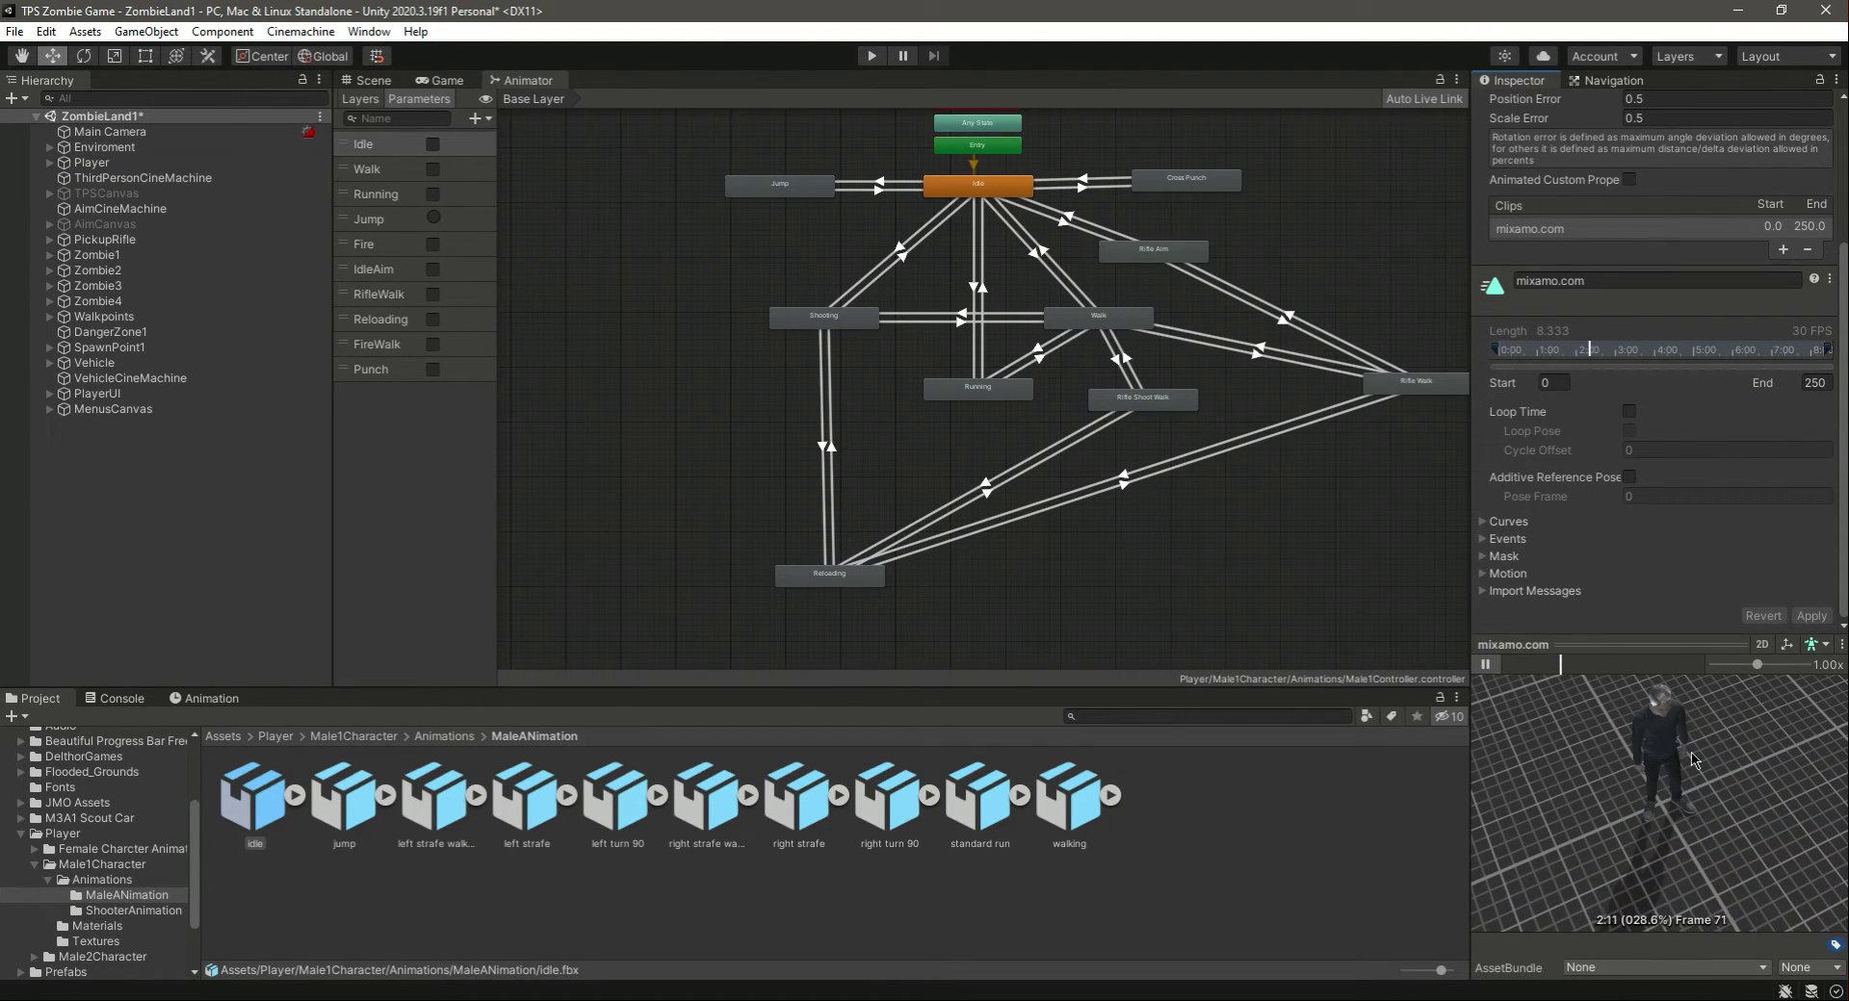
{"action": "left_click", "coordinate": [1628, 413]}
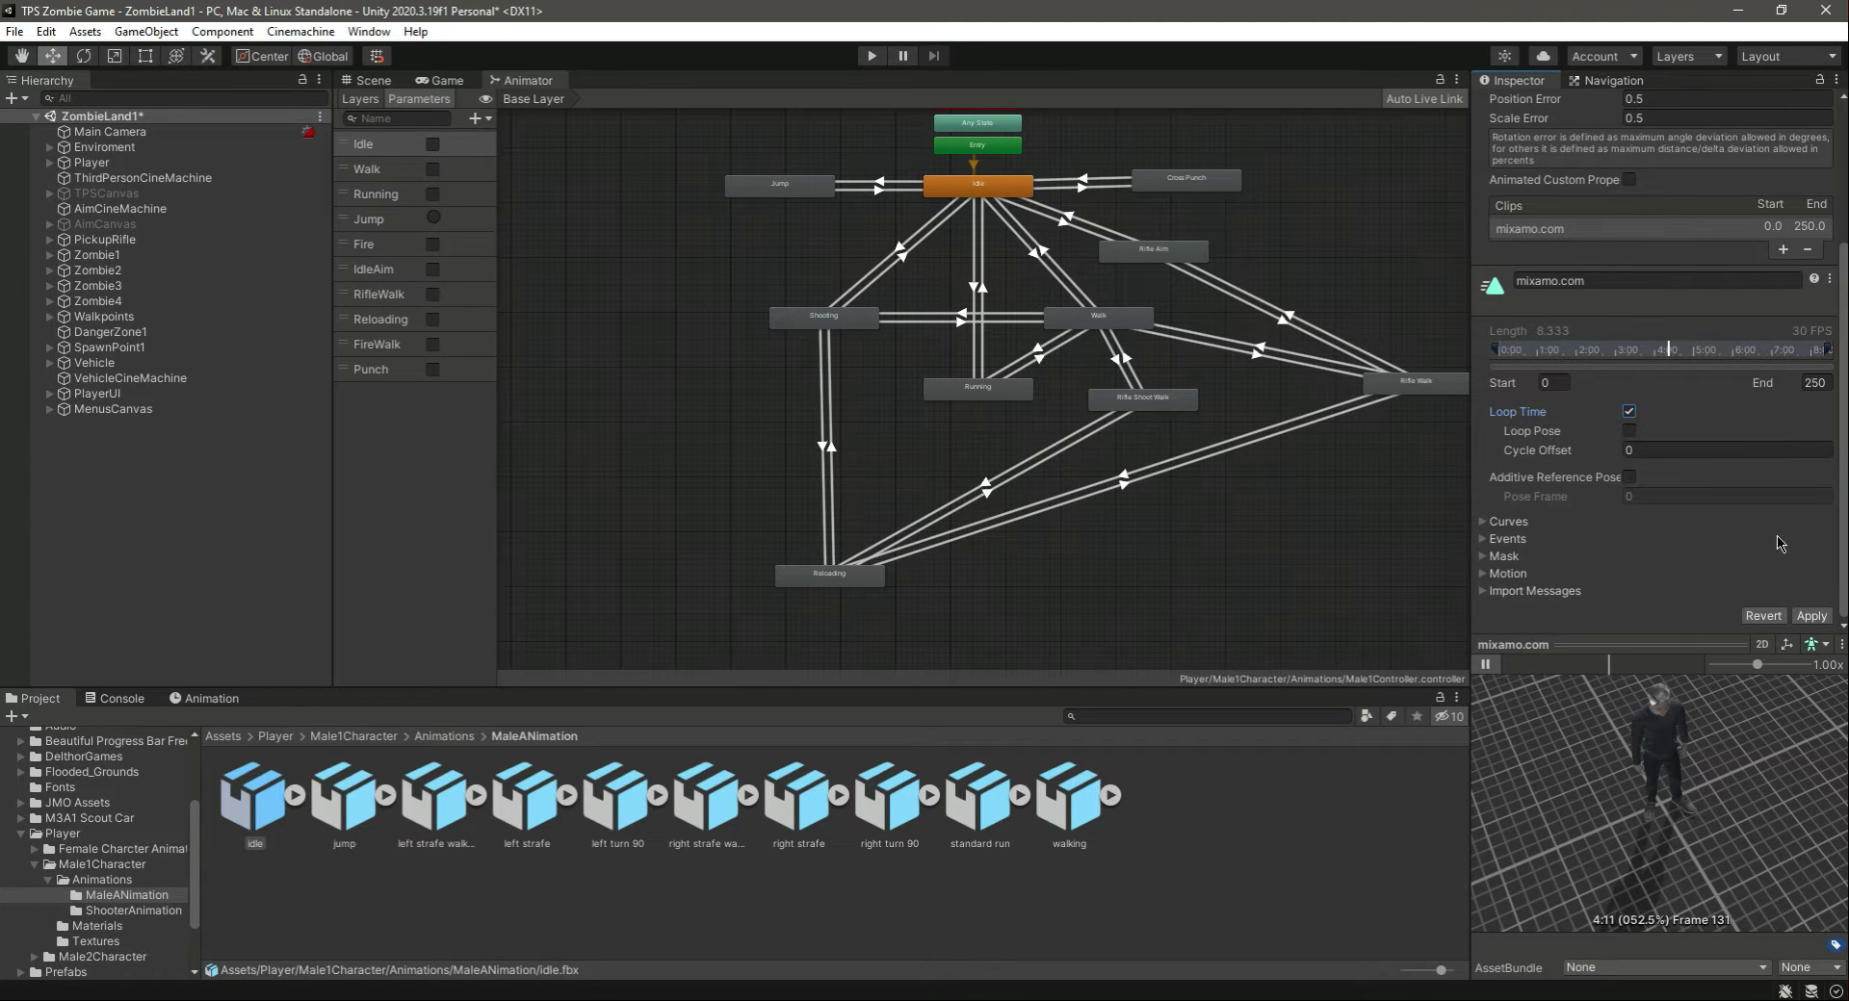
- Assign the mixamo.com clip from the idle model as the Motion of Male1Controller's Idle state
{"action": "left_click", "coordinate": [294, 795]}
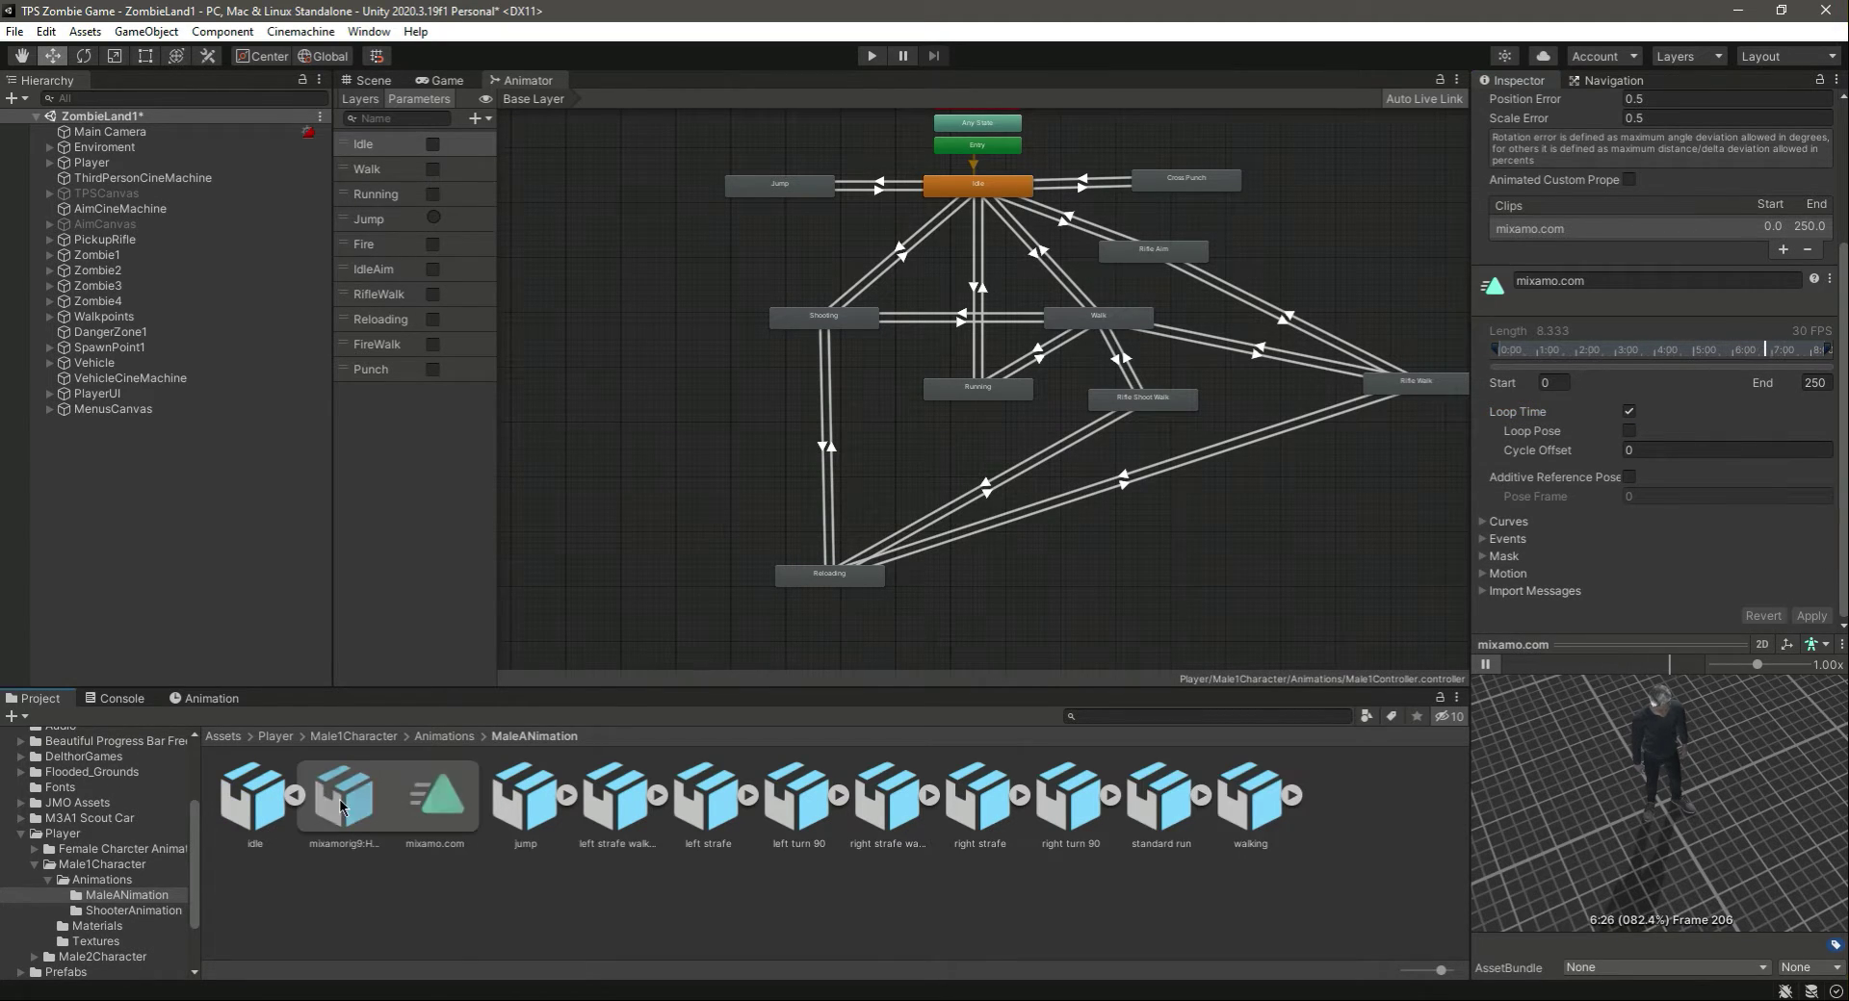
{"action": "left_click", "coordinate": [978, 187]}
{"action": "left_click_drag", "start_coordinate": [440, 798], "coordinate": [1695, 159]}
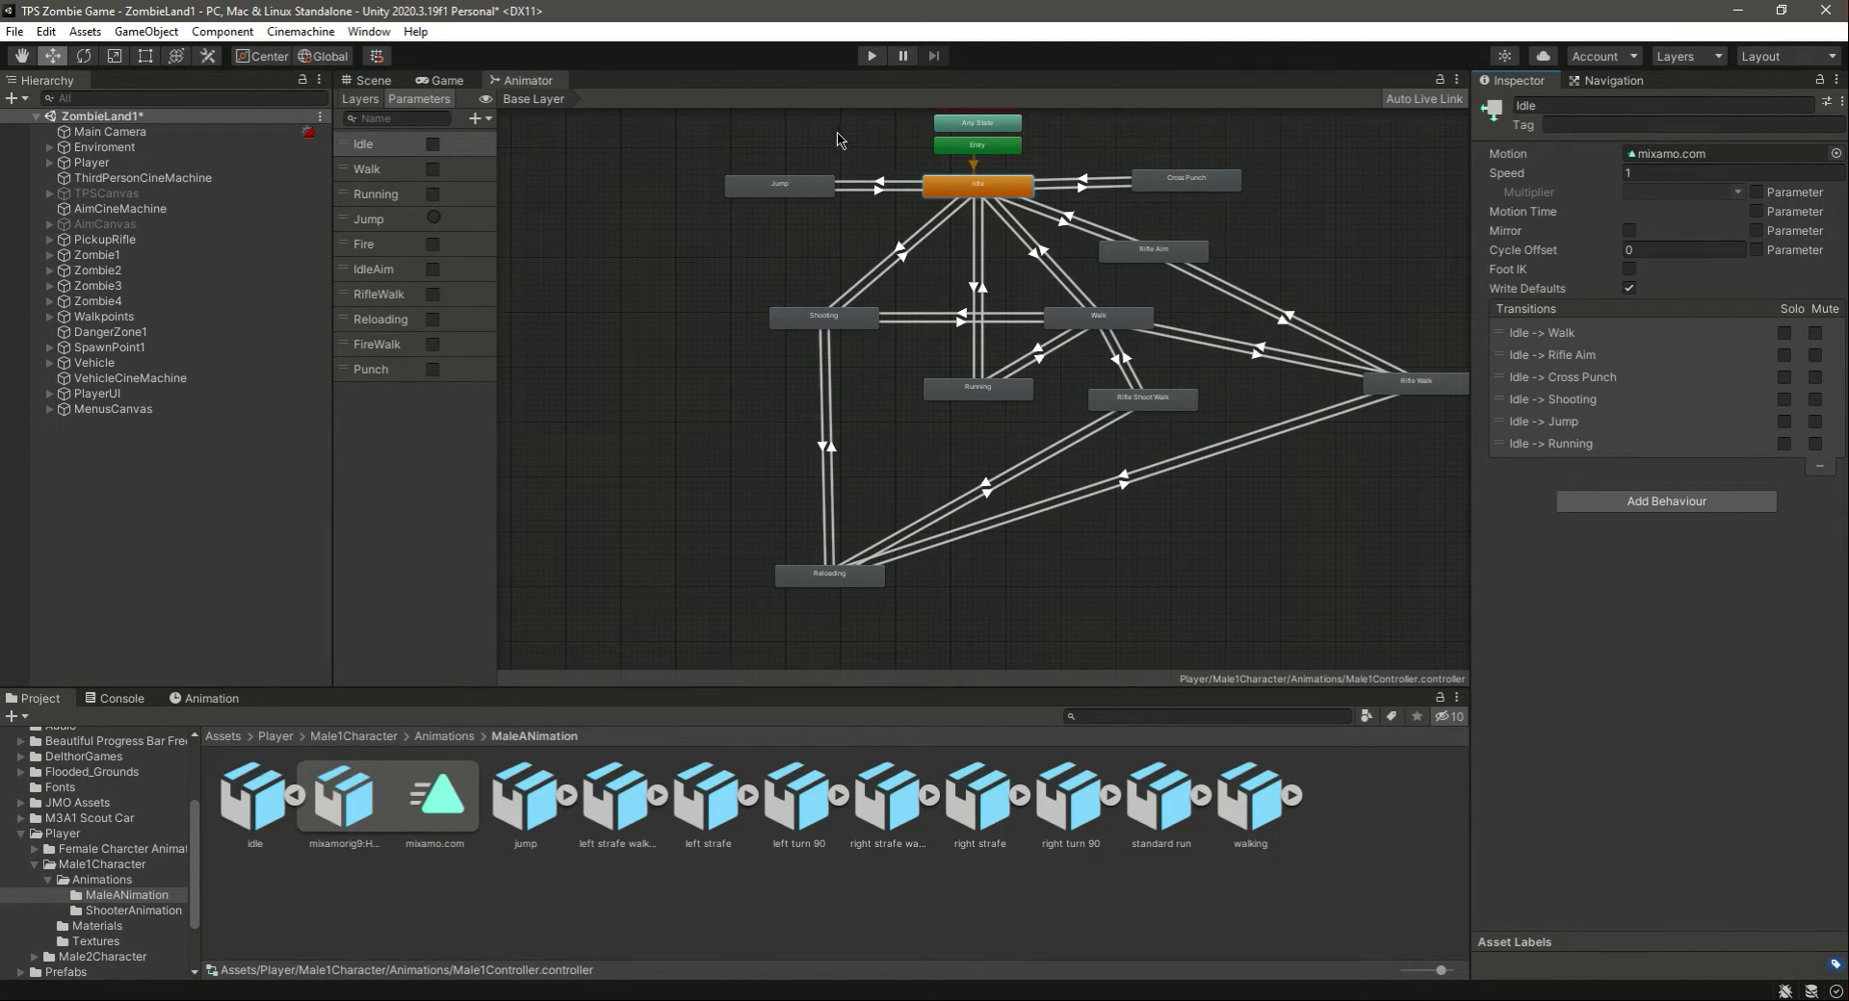
- Play-test the scene to check the male character's idle pose, and stop the game
{"action": "left_click", "coordinate": [871, 55]}
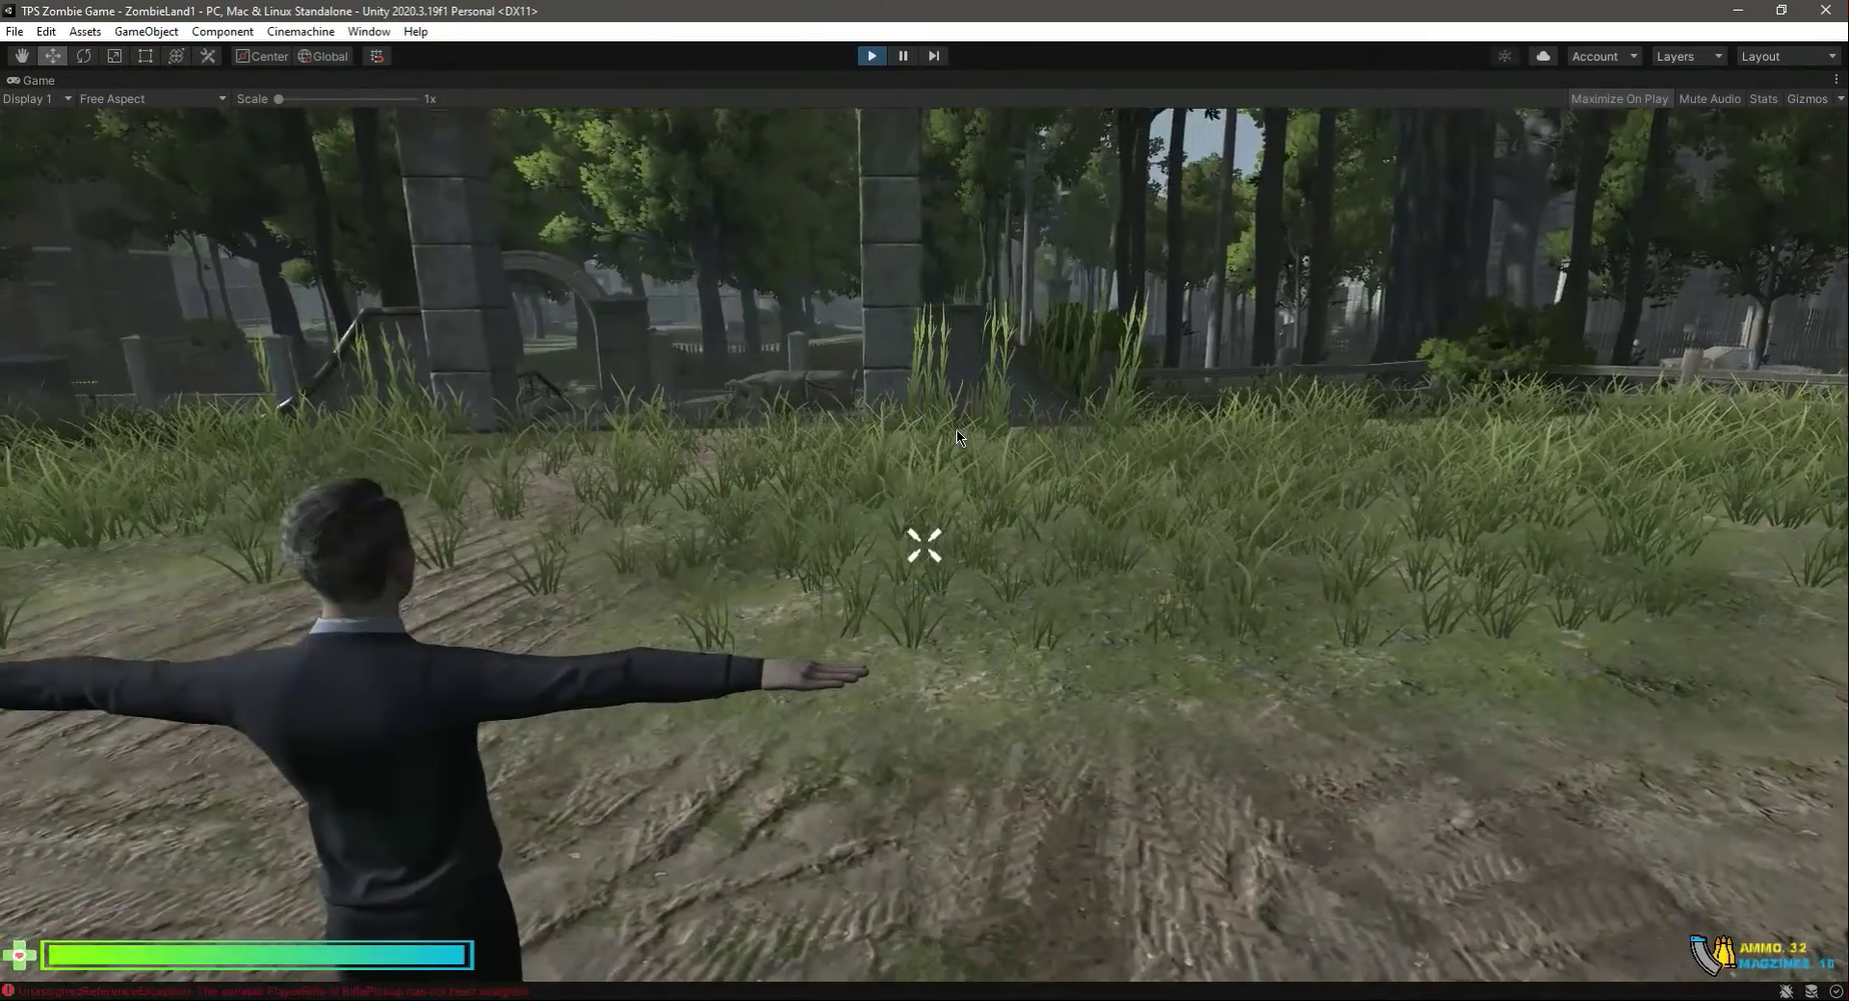
{"action": "key", "text": "Escape"}
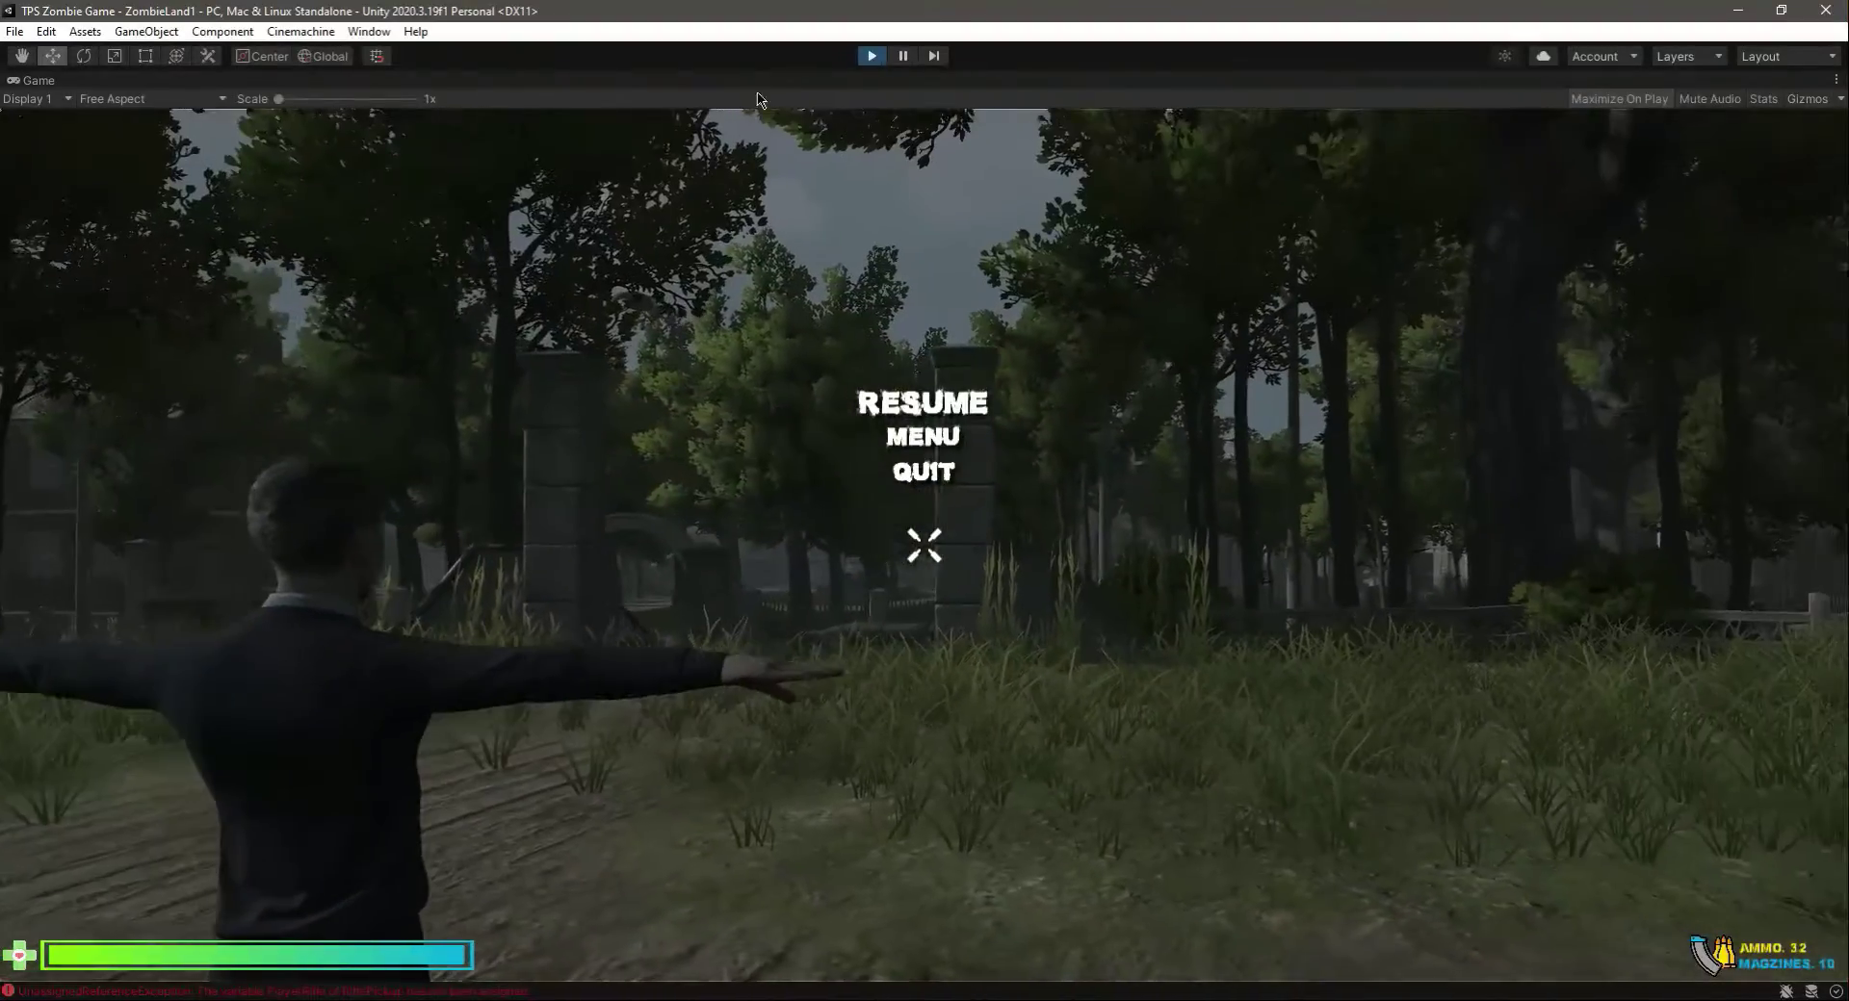
{"action": "key", "text": "ctrl+p"}
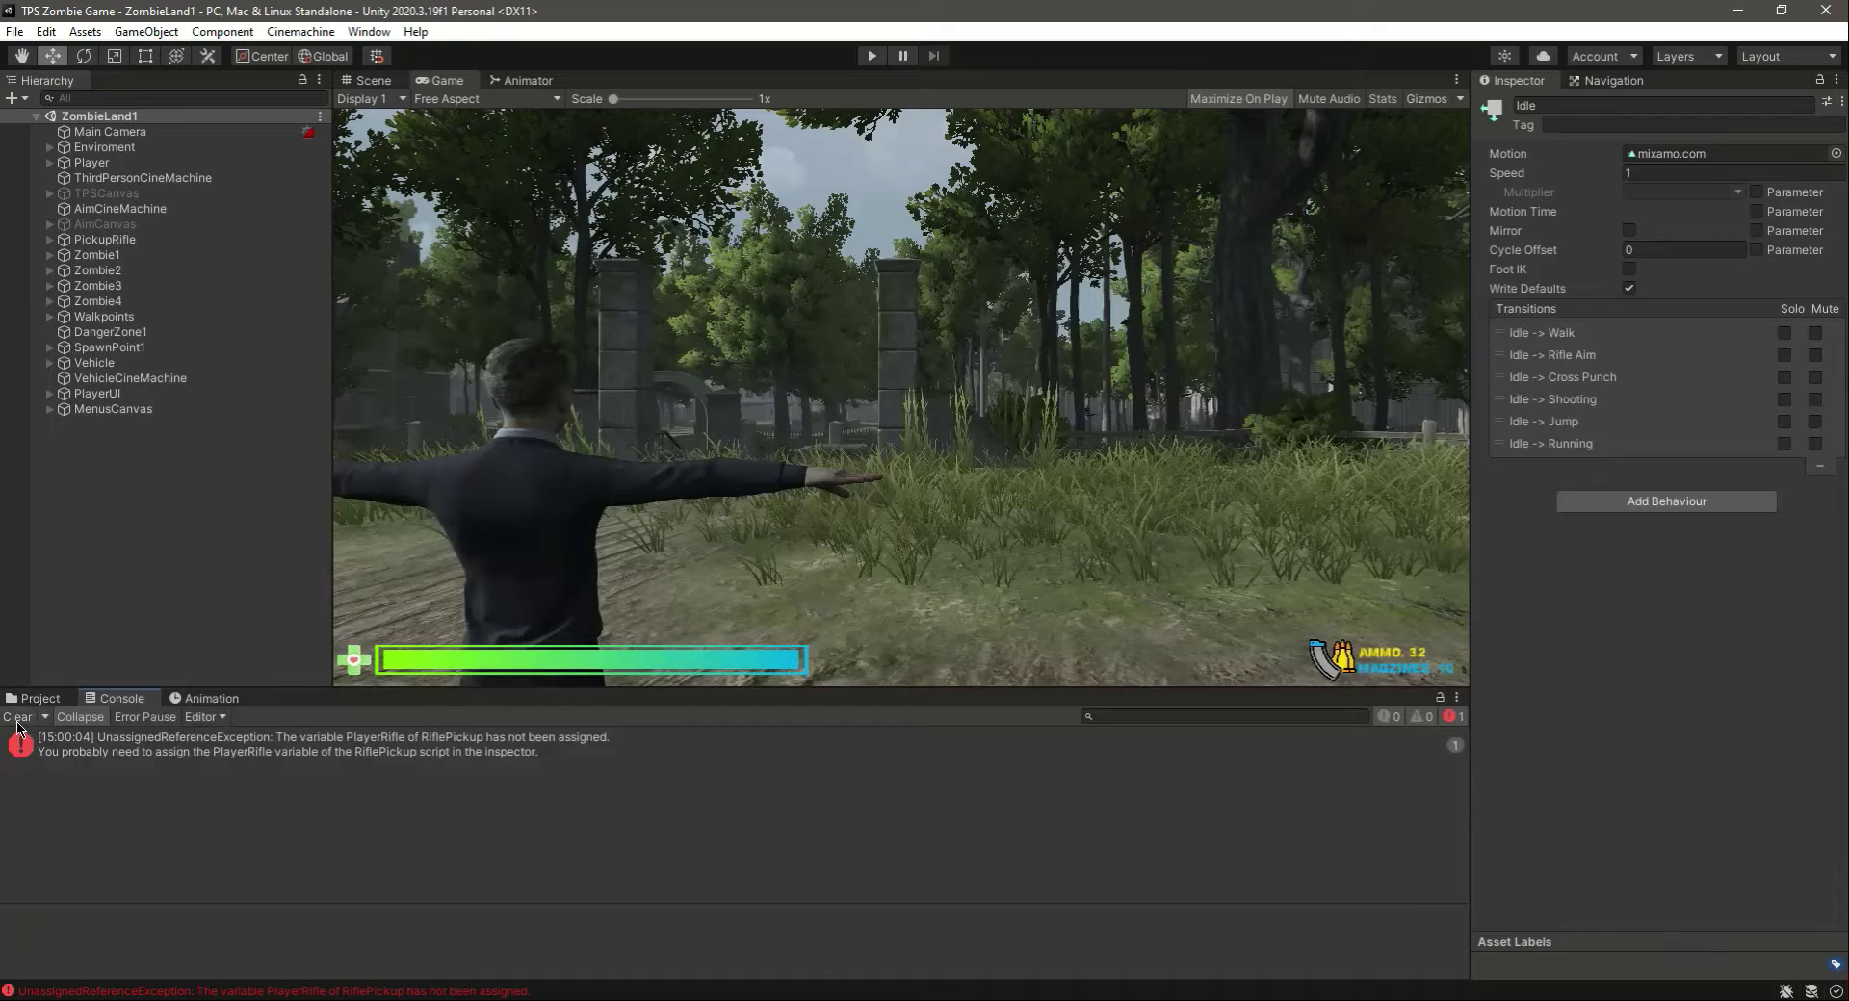
- Inspect the components of Player down to its Animator settings
{"action": "left_click", "coordinate": [33, 699]}
{"action": "left_click", "coordinate": [92, 162]}
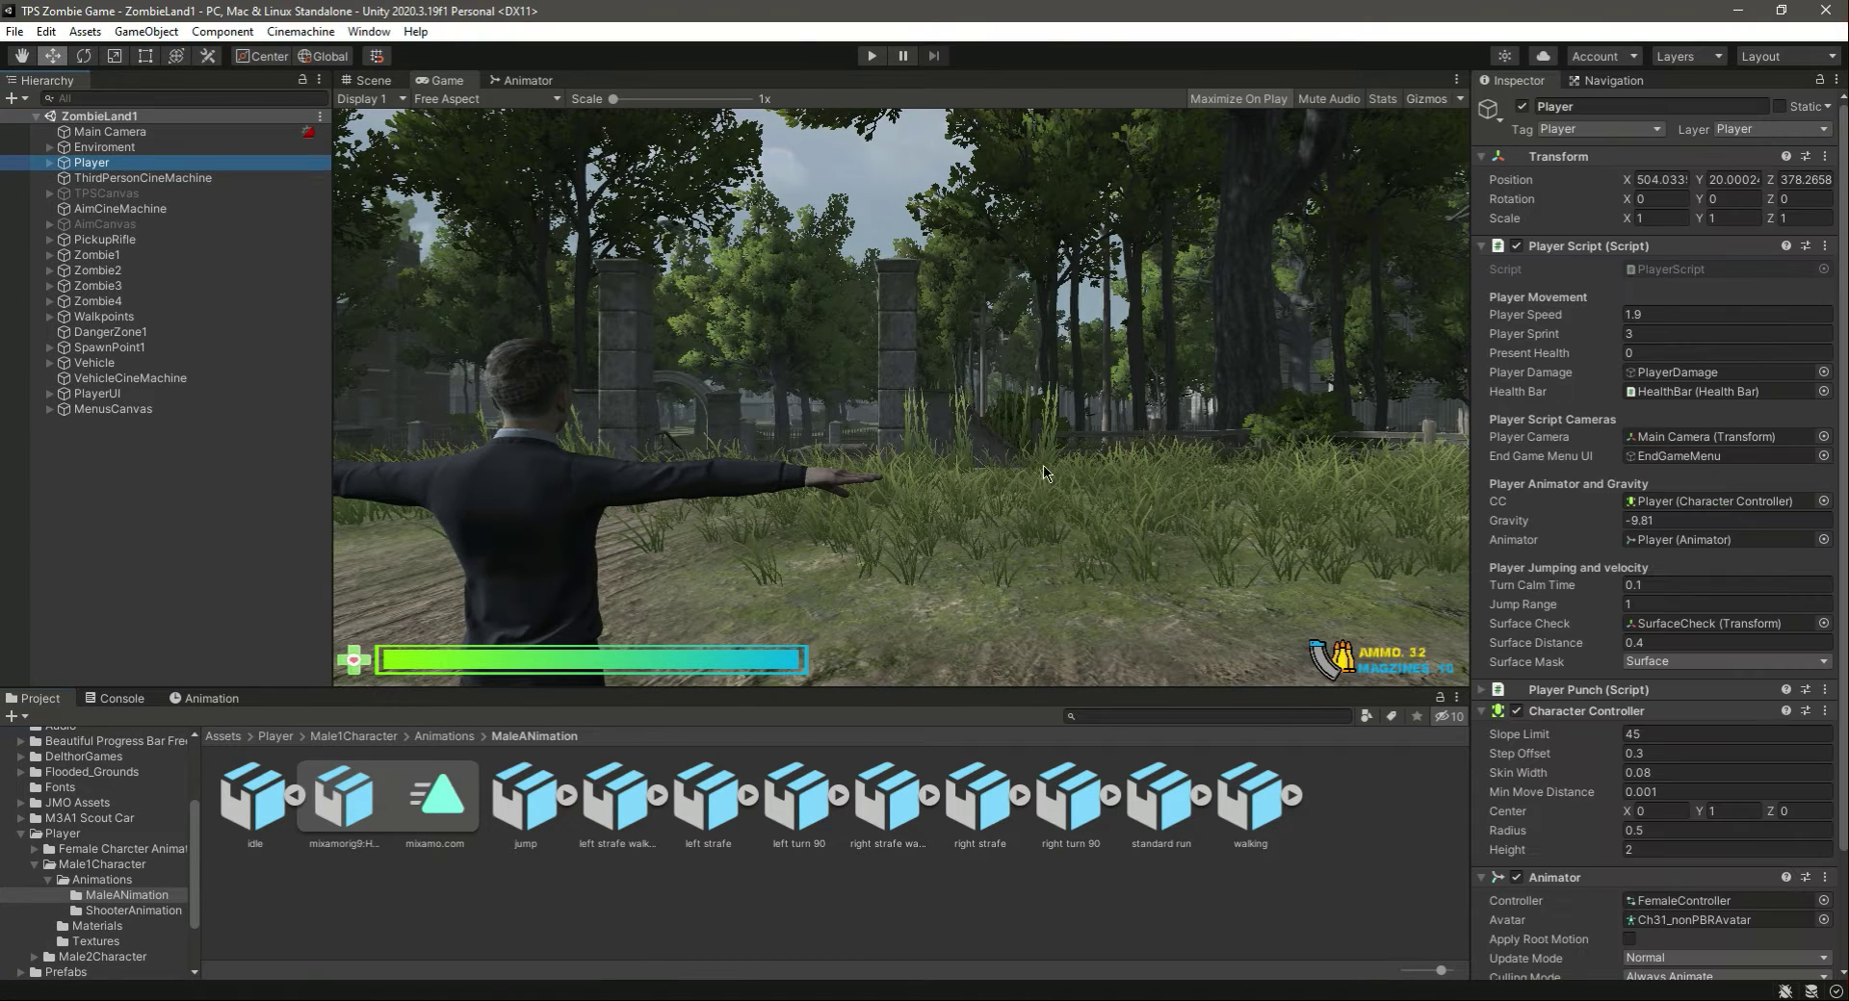
{"action": "scroll", "coordinate": [1714, 753], "scroll_direction": "down", "scroll_amount": 3}
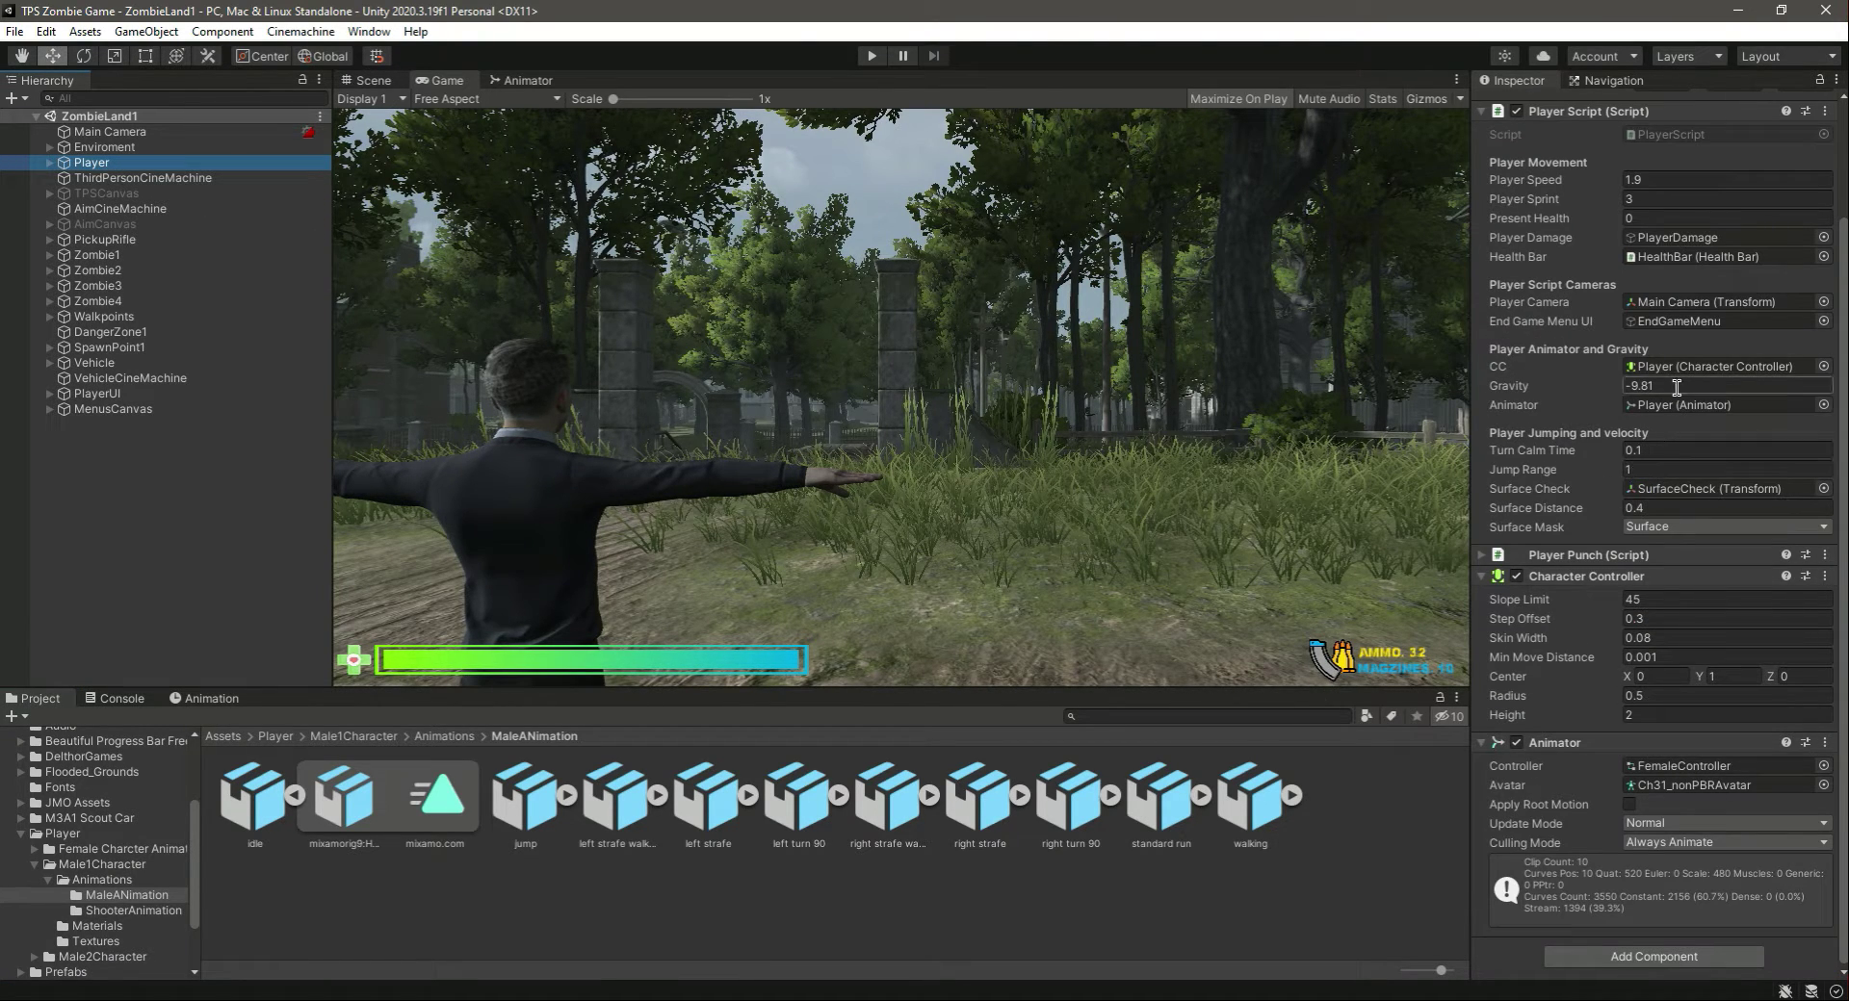
{"action": "left_click", "coordinate": [1554, 742]}
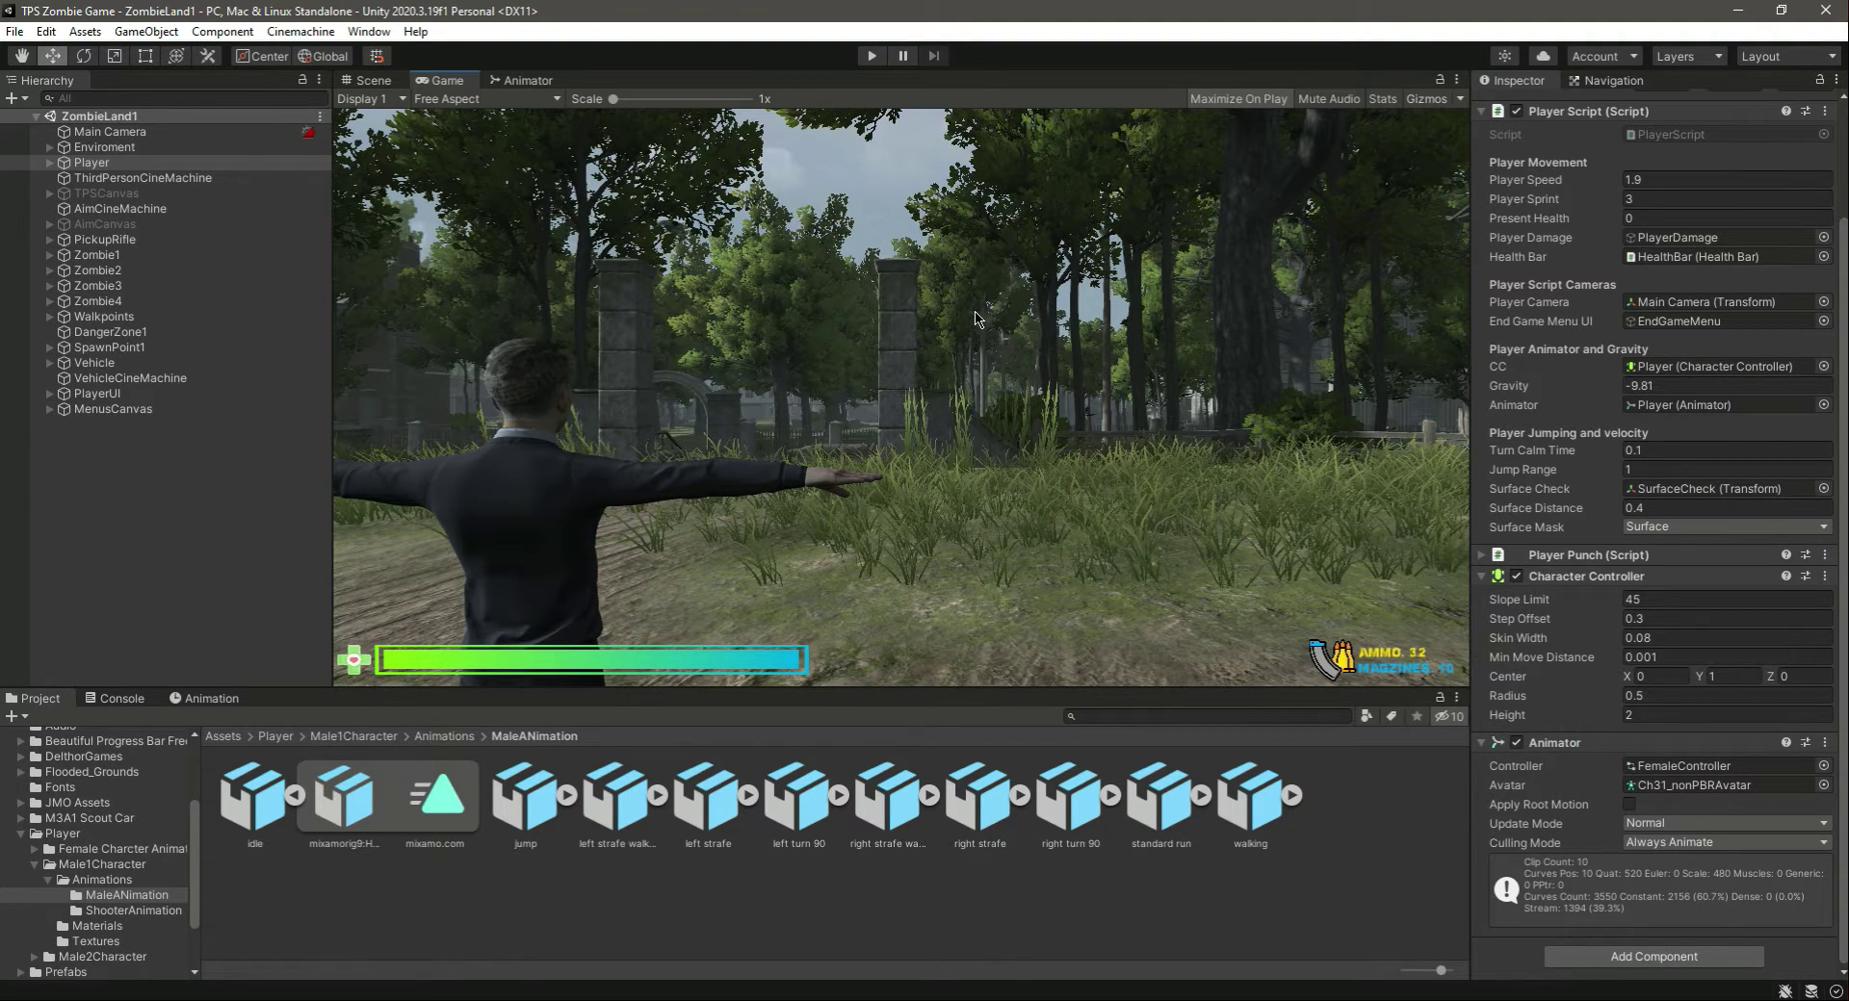
- Assign the AKM from Player's right hand as the Player Rifle of PickupRifle's Rifle Pickup script, and save the scene
{"action": "left_click", "coordinate": [105, 241]}
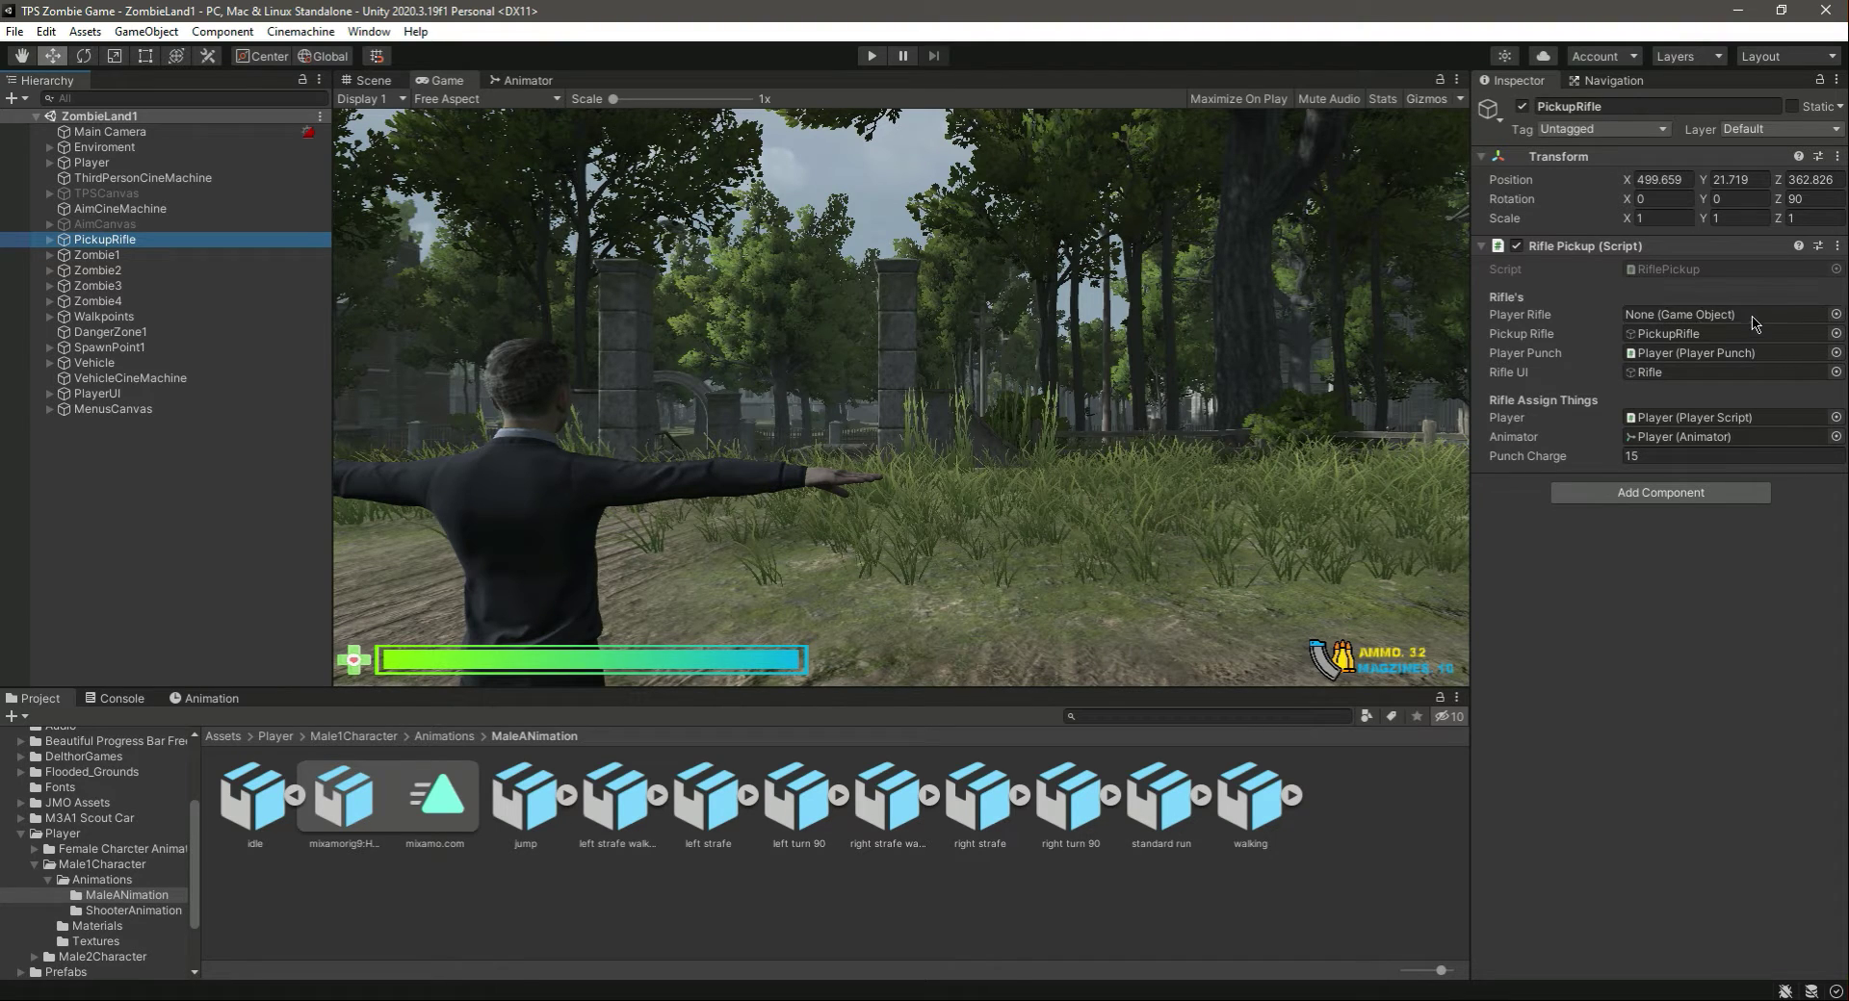
{"action": "left_click", "coordinate": [44, 166]}
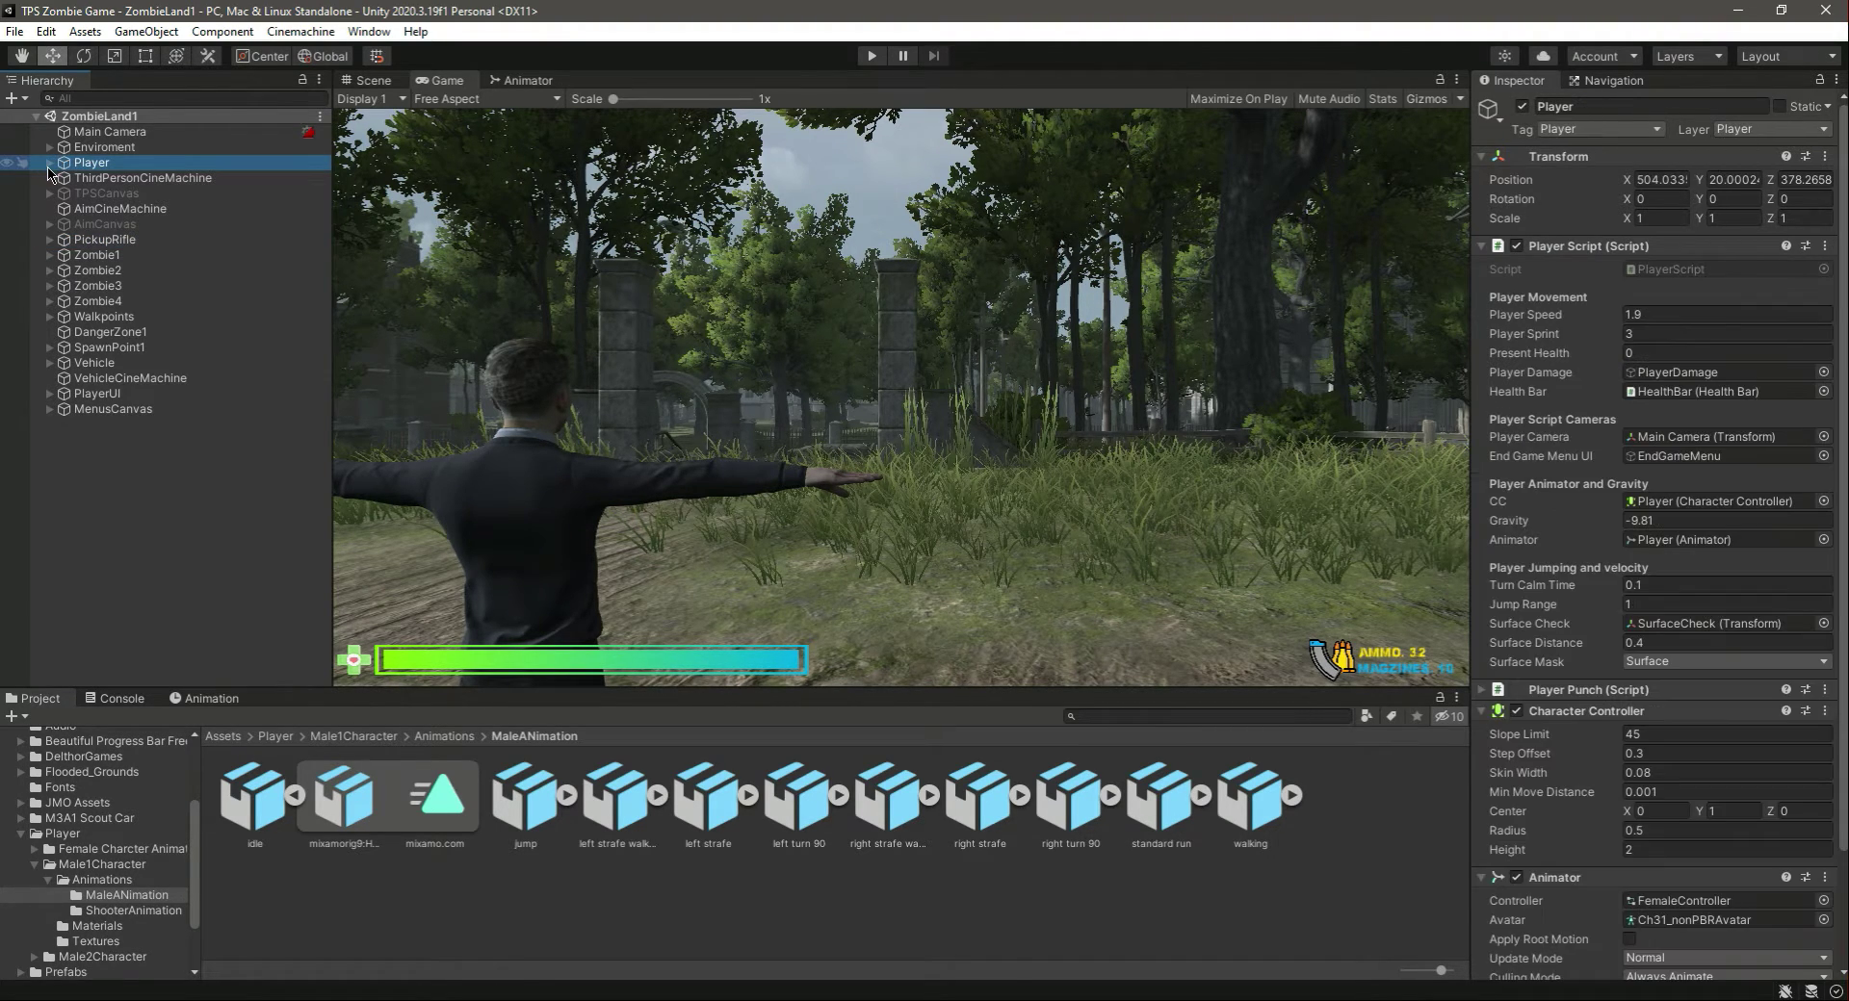
{"action": "left_click", "coordinate": [48, 163]}
{"action": "left_click", "coordinate": [64, 178]}
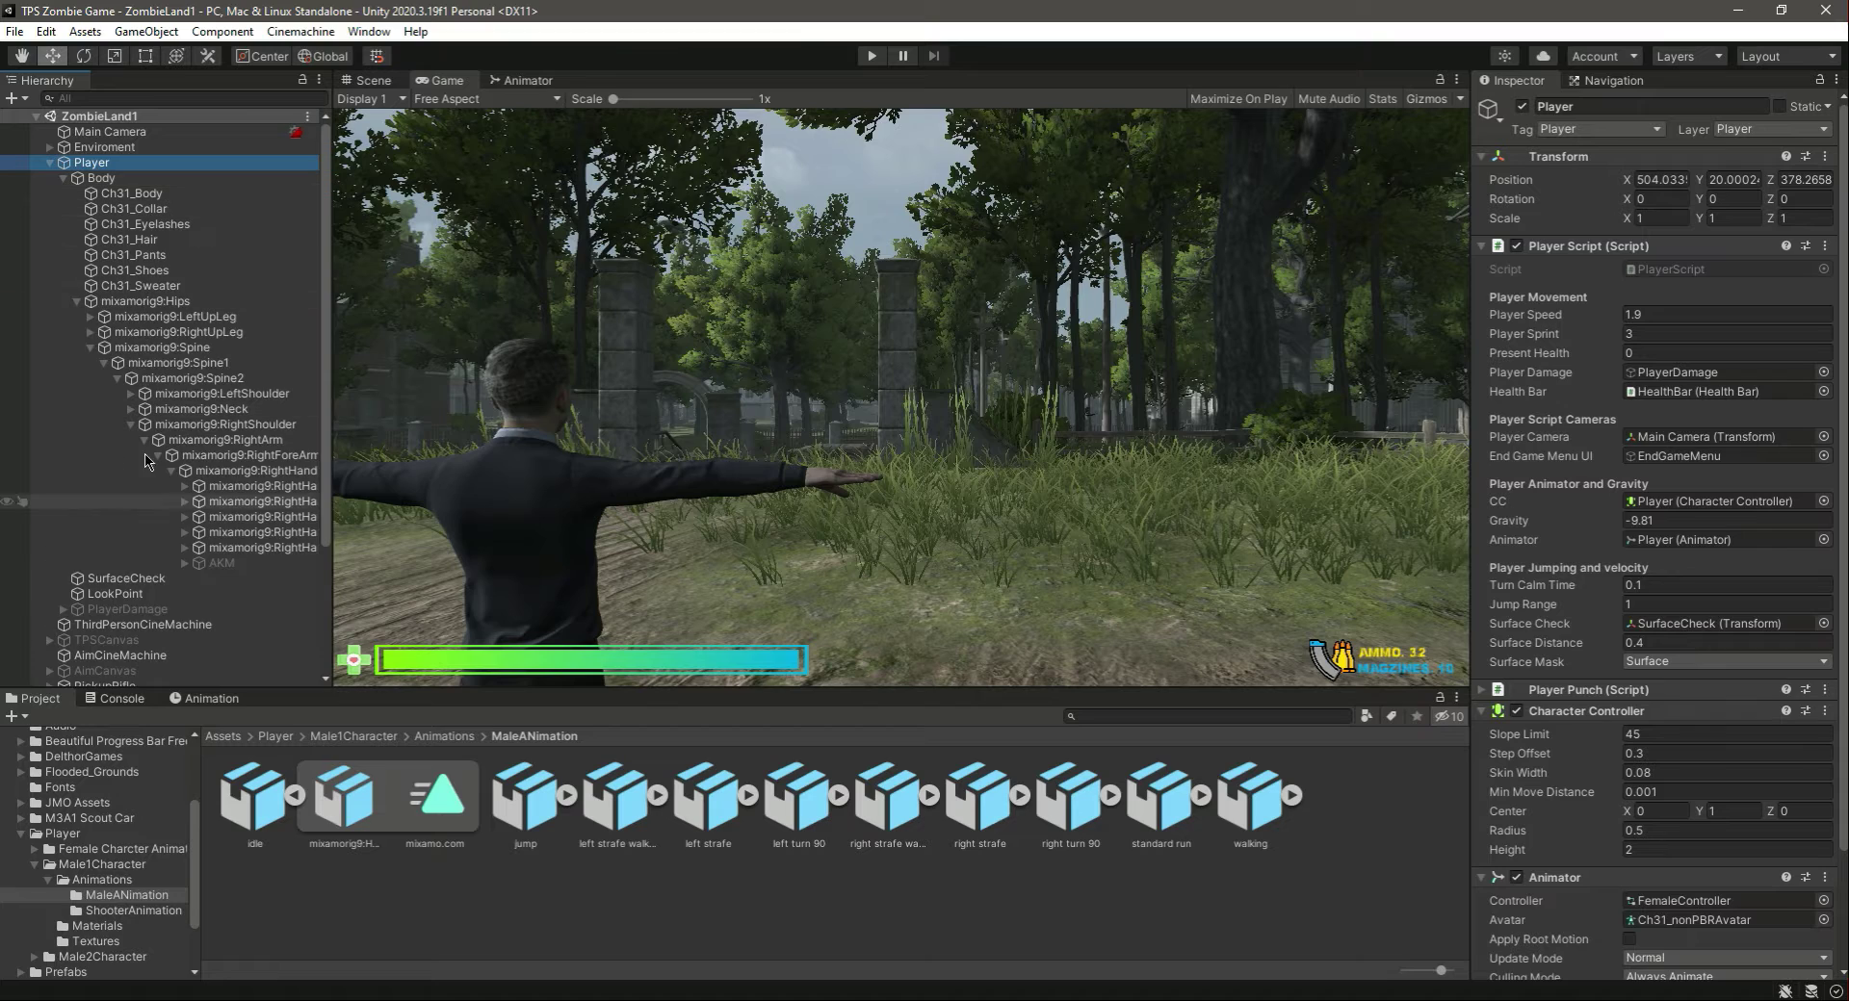
{"action": "scroll", "coordinate": [140, 482], "scroll_direction": "down", "scroll_amount": 3}
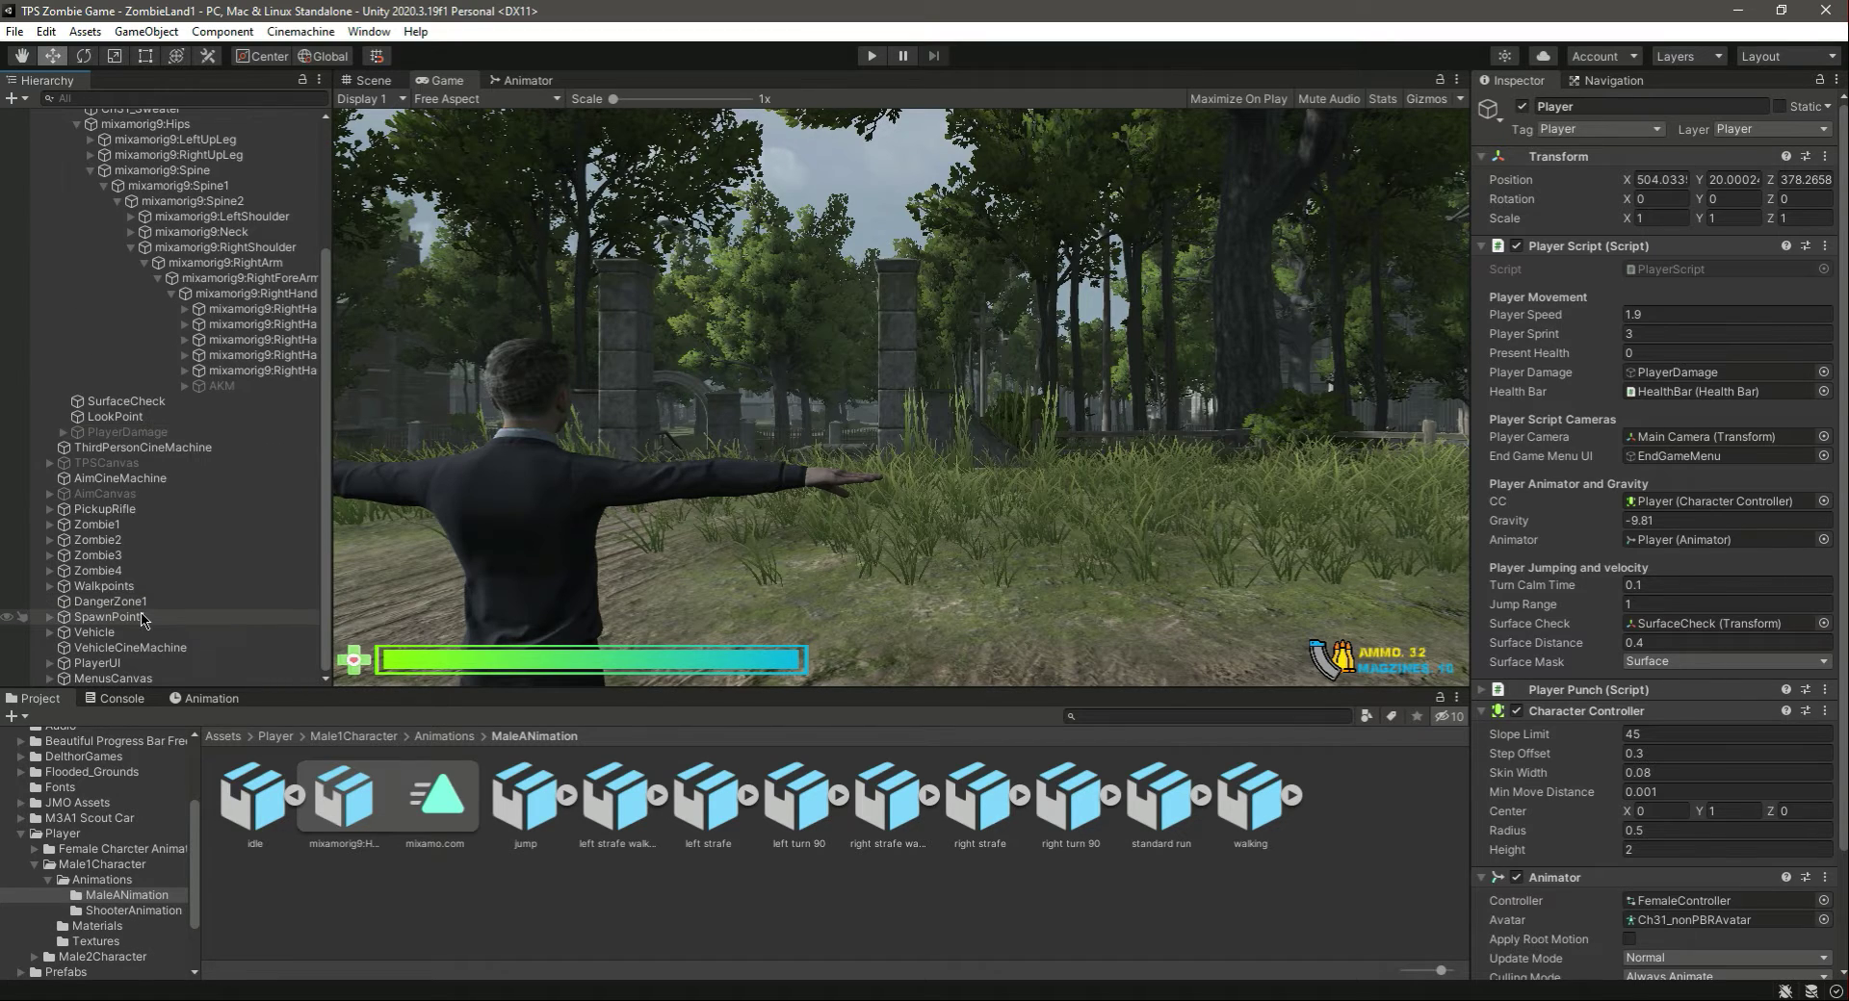
{"action": "left_click", "coordinate": [140, 506]}
{"action": "left_click_drag", "start_coordinate": [289, 388], "coordinate": [1676, 315]}
{"action": "scroll", "coordinate": [112, 223], "scroll_direction": "up", "scroll_amount": 4}
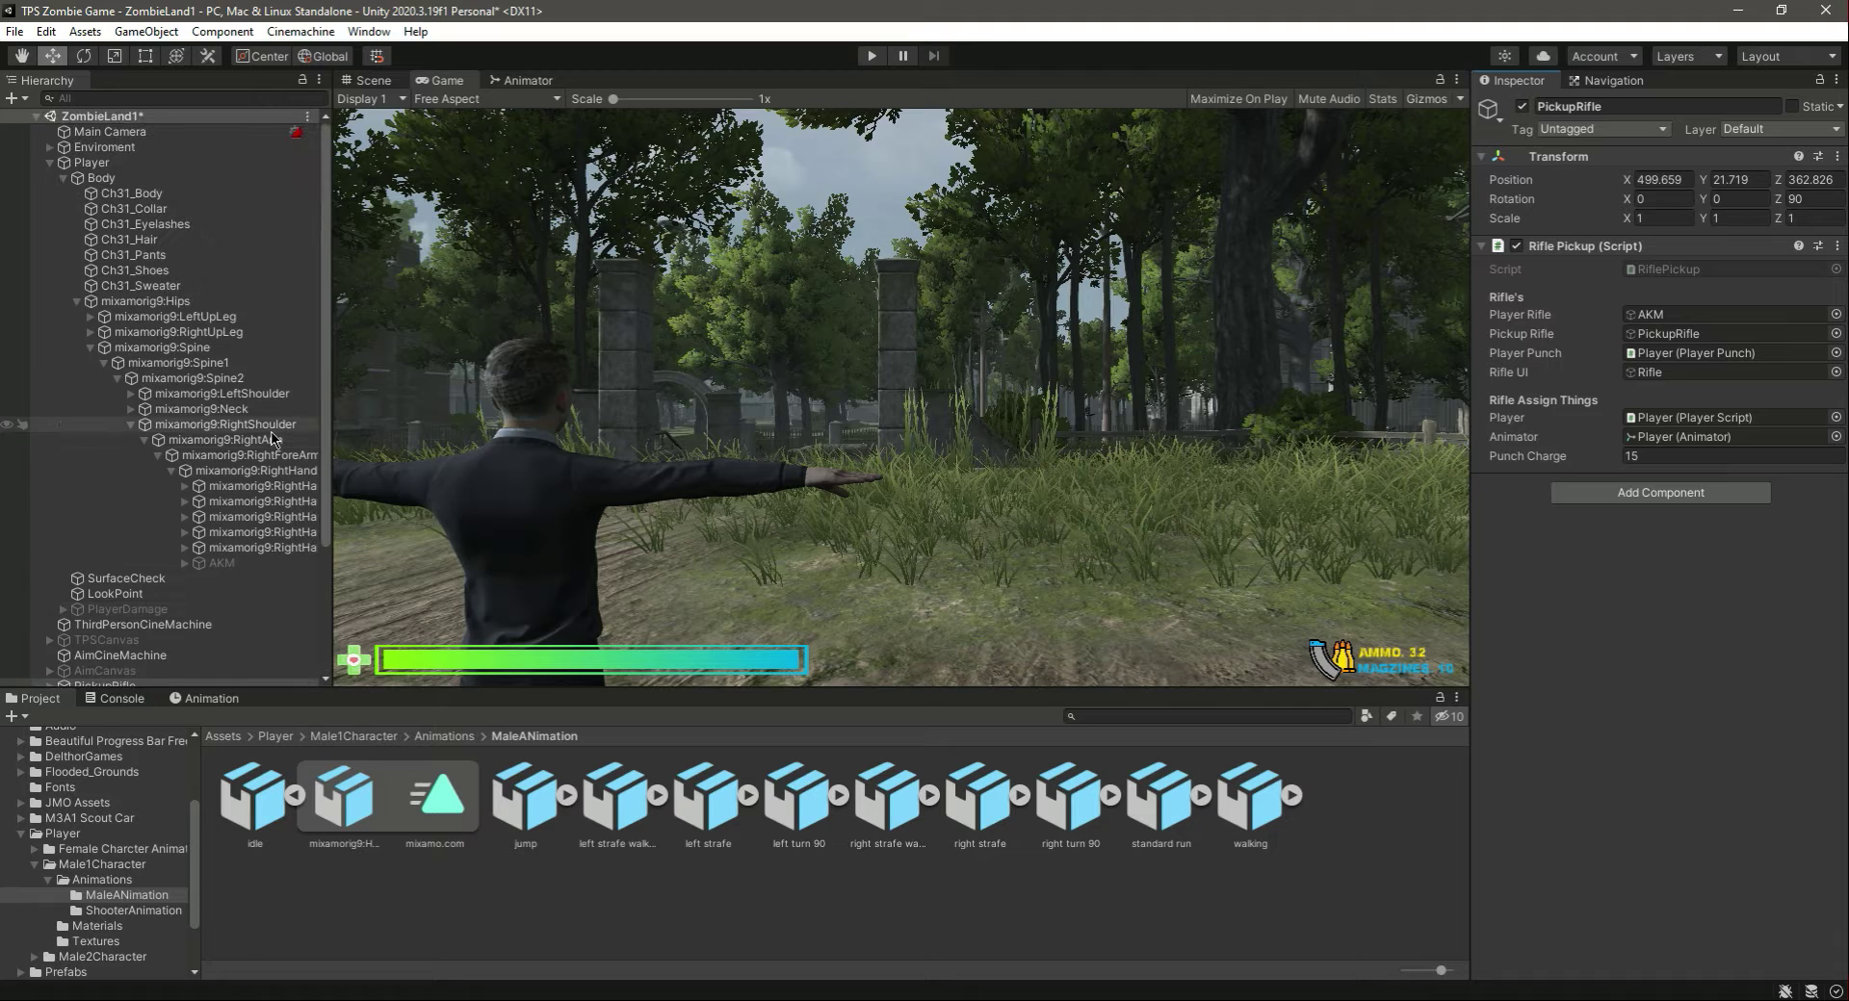
{"action": "left_click", "coordinate": [49, 163]}
{"action": "left_click", "coordinate": [168, 613]}
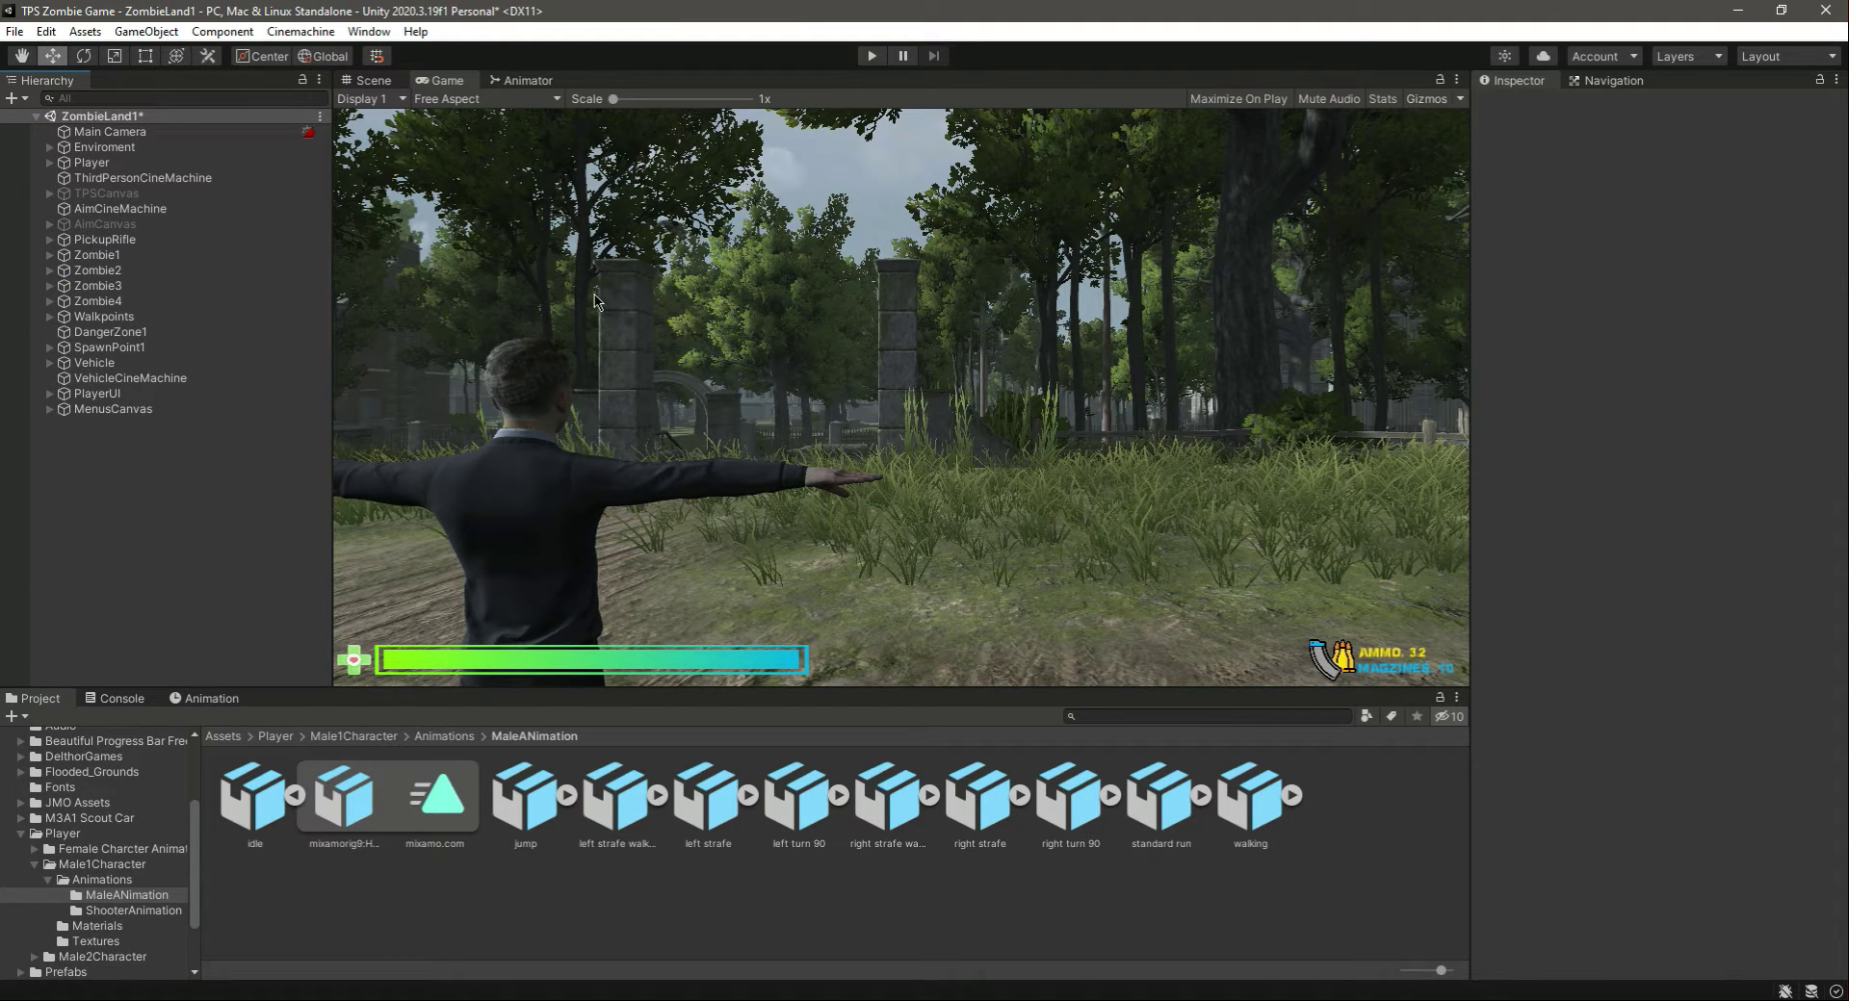
{"action": "key", "text": "ctrl+s"}
- Preview the idle animation on the character from several angles and review the file's material and model import settings
{"action": "left_click", "coordinate": [293, 796]}
{"action": "left_click", "coordinate": [253, 796]}
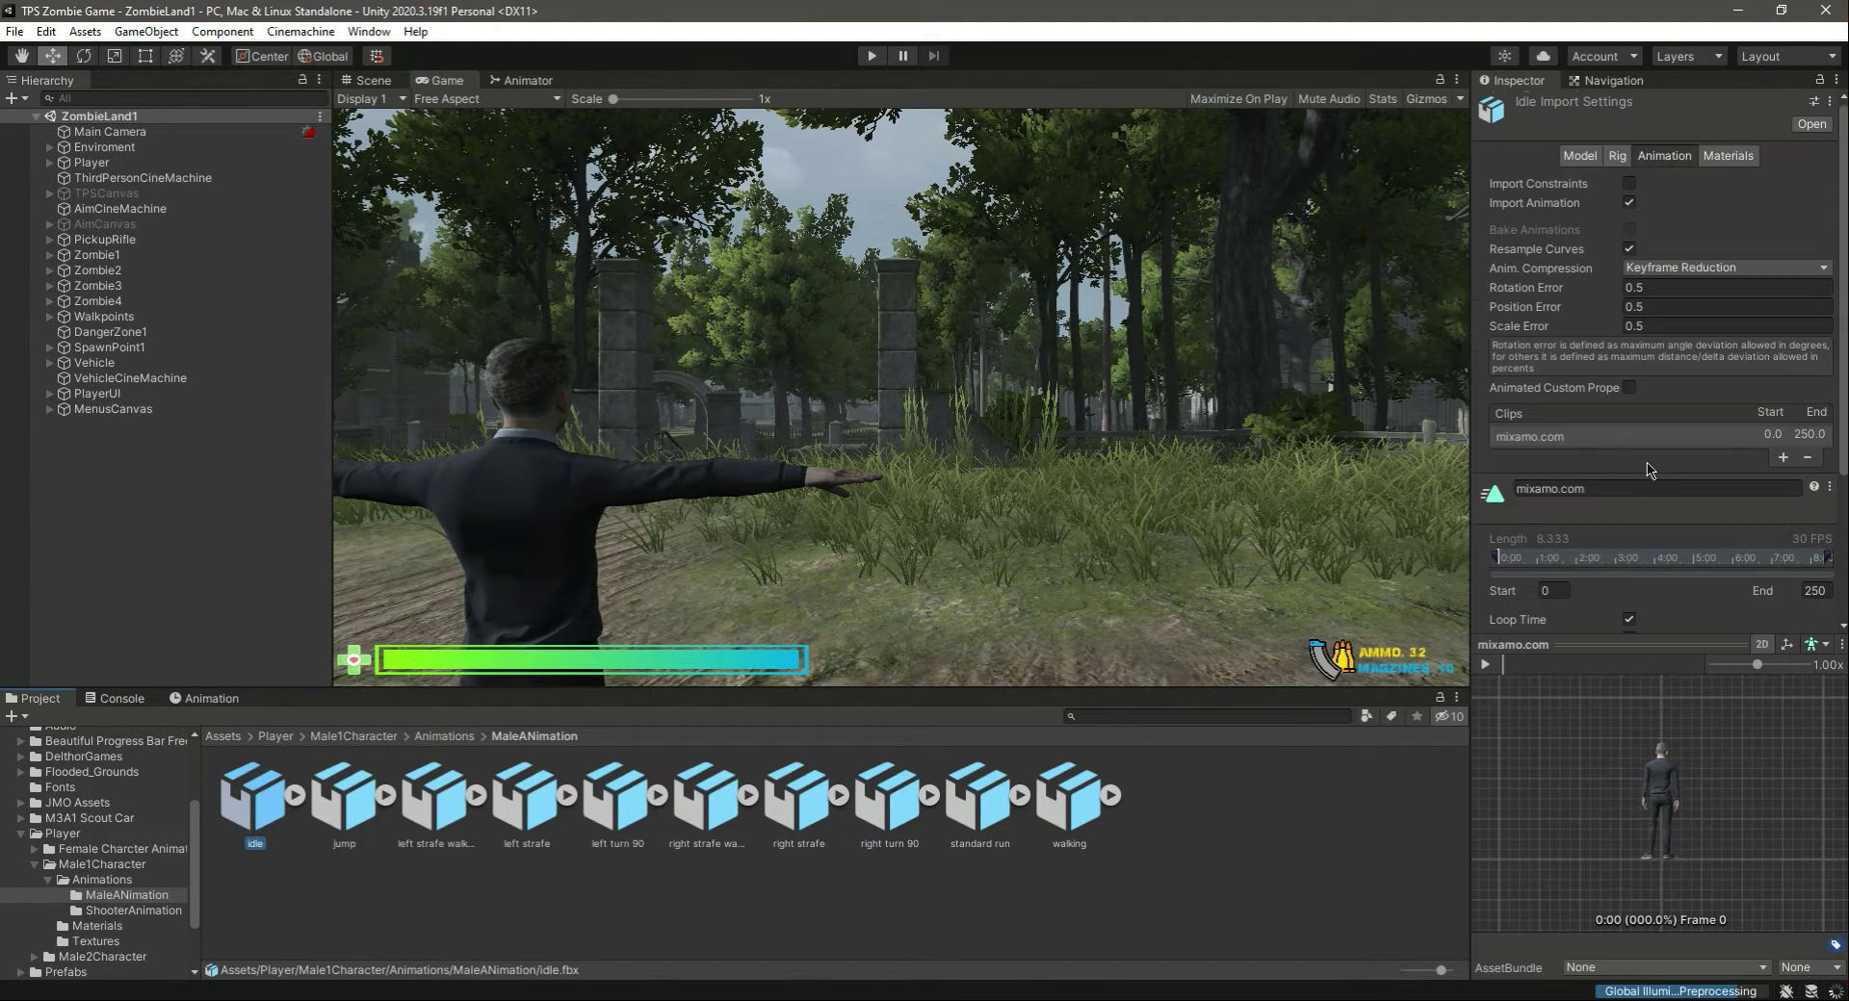
{"action": "scroll", "coordinate": [1649, 470], "scroll_direction": "down", "scroll_amount": 5}
{"action": "left_click", "coordinate": [1484, 664]}
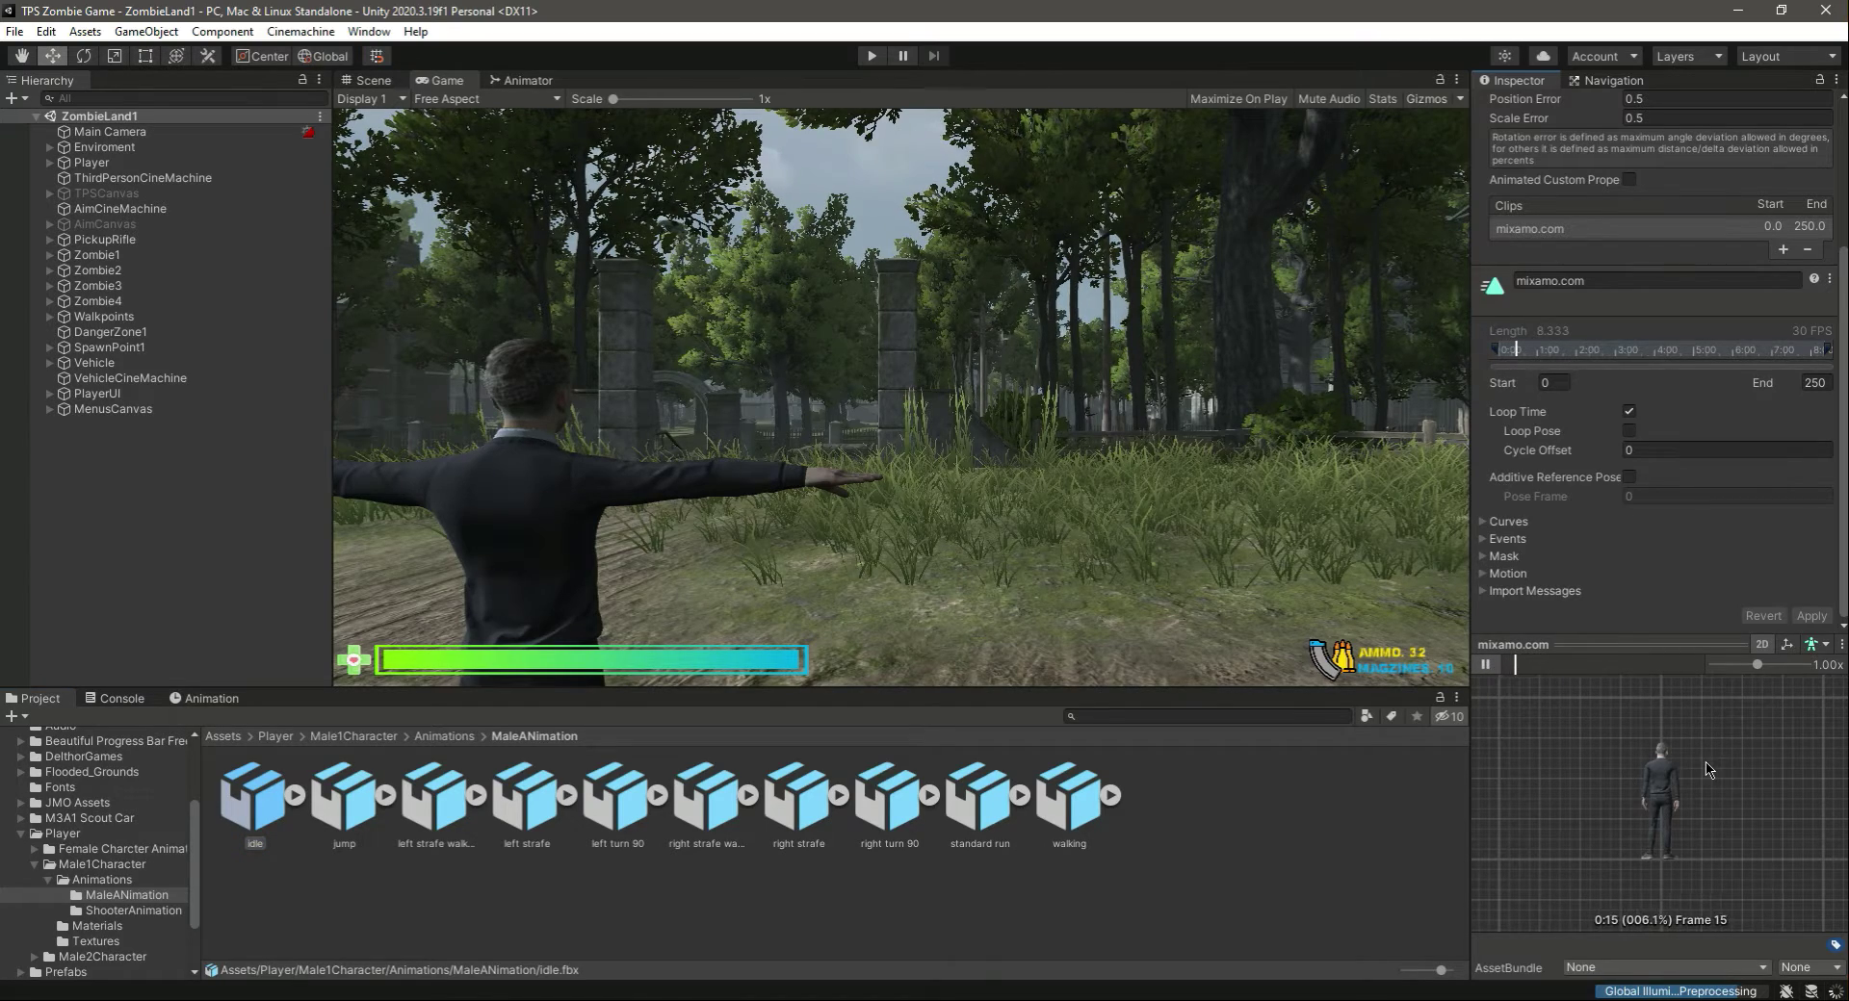
{"action": "scroll", "coordinate": [1714, 770], "scroll_direction": "up", "scroll_amount": 3}
{"action": "right_click_drag", "start_coordinate": [1723, 775], "coordinate": [1572, 825]}
{"action": "scroll", "coordinate": [1637, 770], "scroll_direction": "up", "scroll_amount": 2}
{"action": "right_click_drag", "start_coordinate": [1664, 753], "coordinate": [1675, 731]}
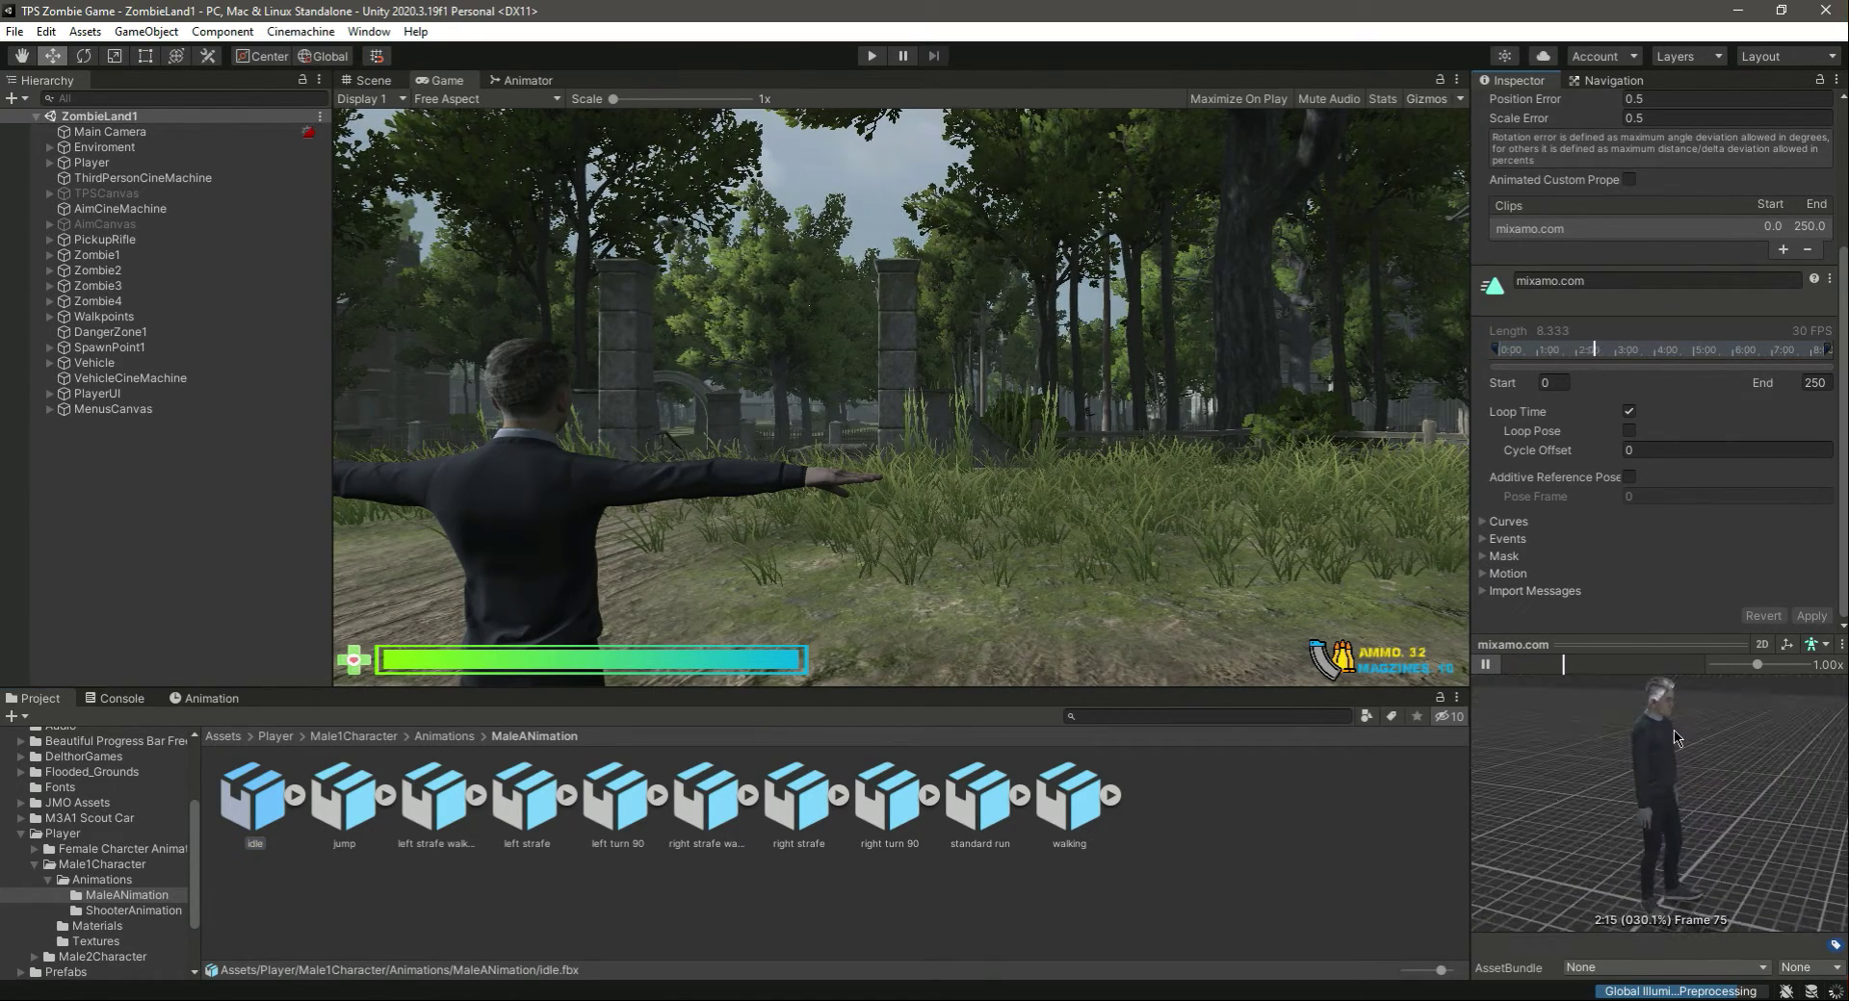
{"action": "scroll", "coordinate": [1674, 737], "scroll_direction": "up", "scroll_amount": 5}
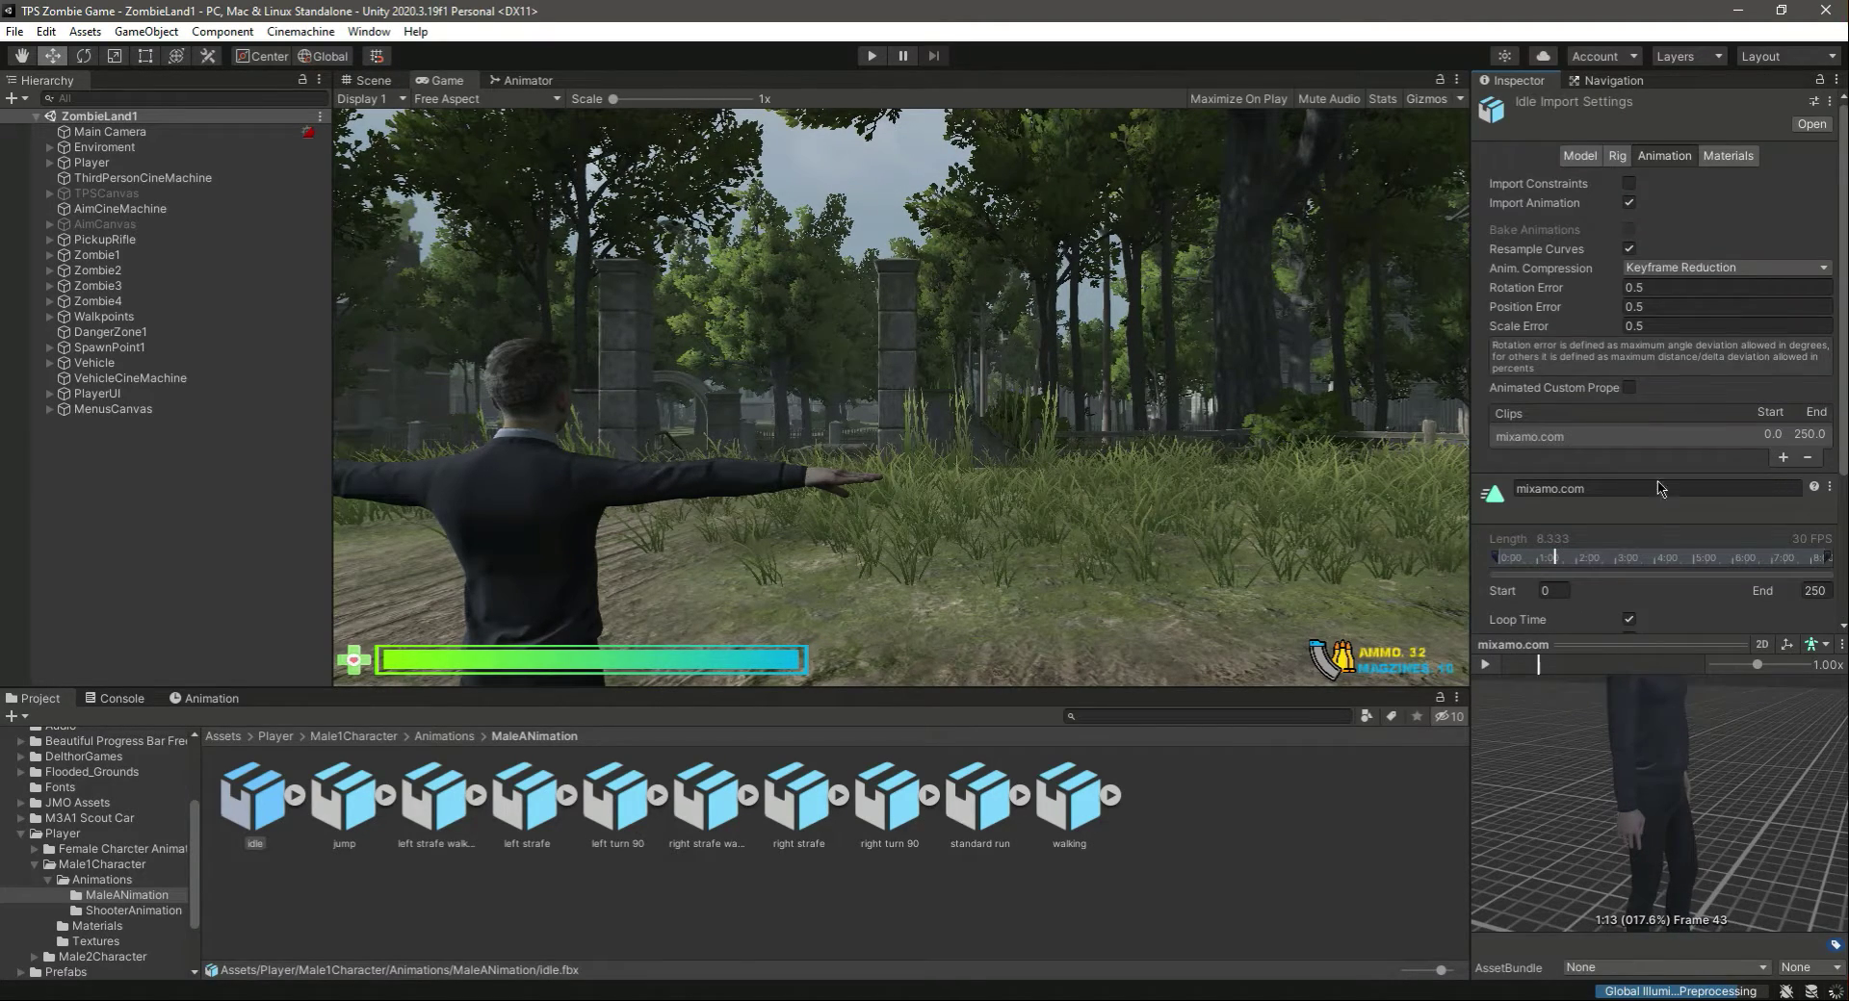
{"action": "left_click", "coordinate": [1728, 155]}
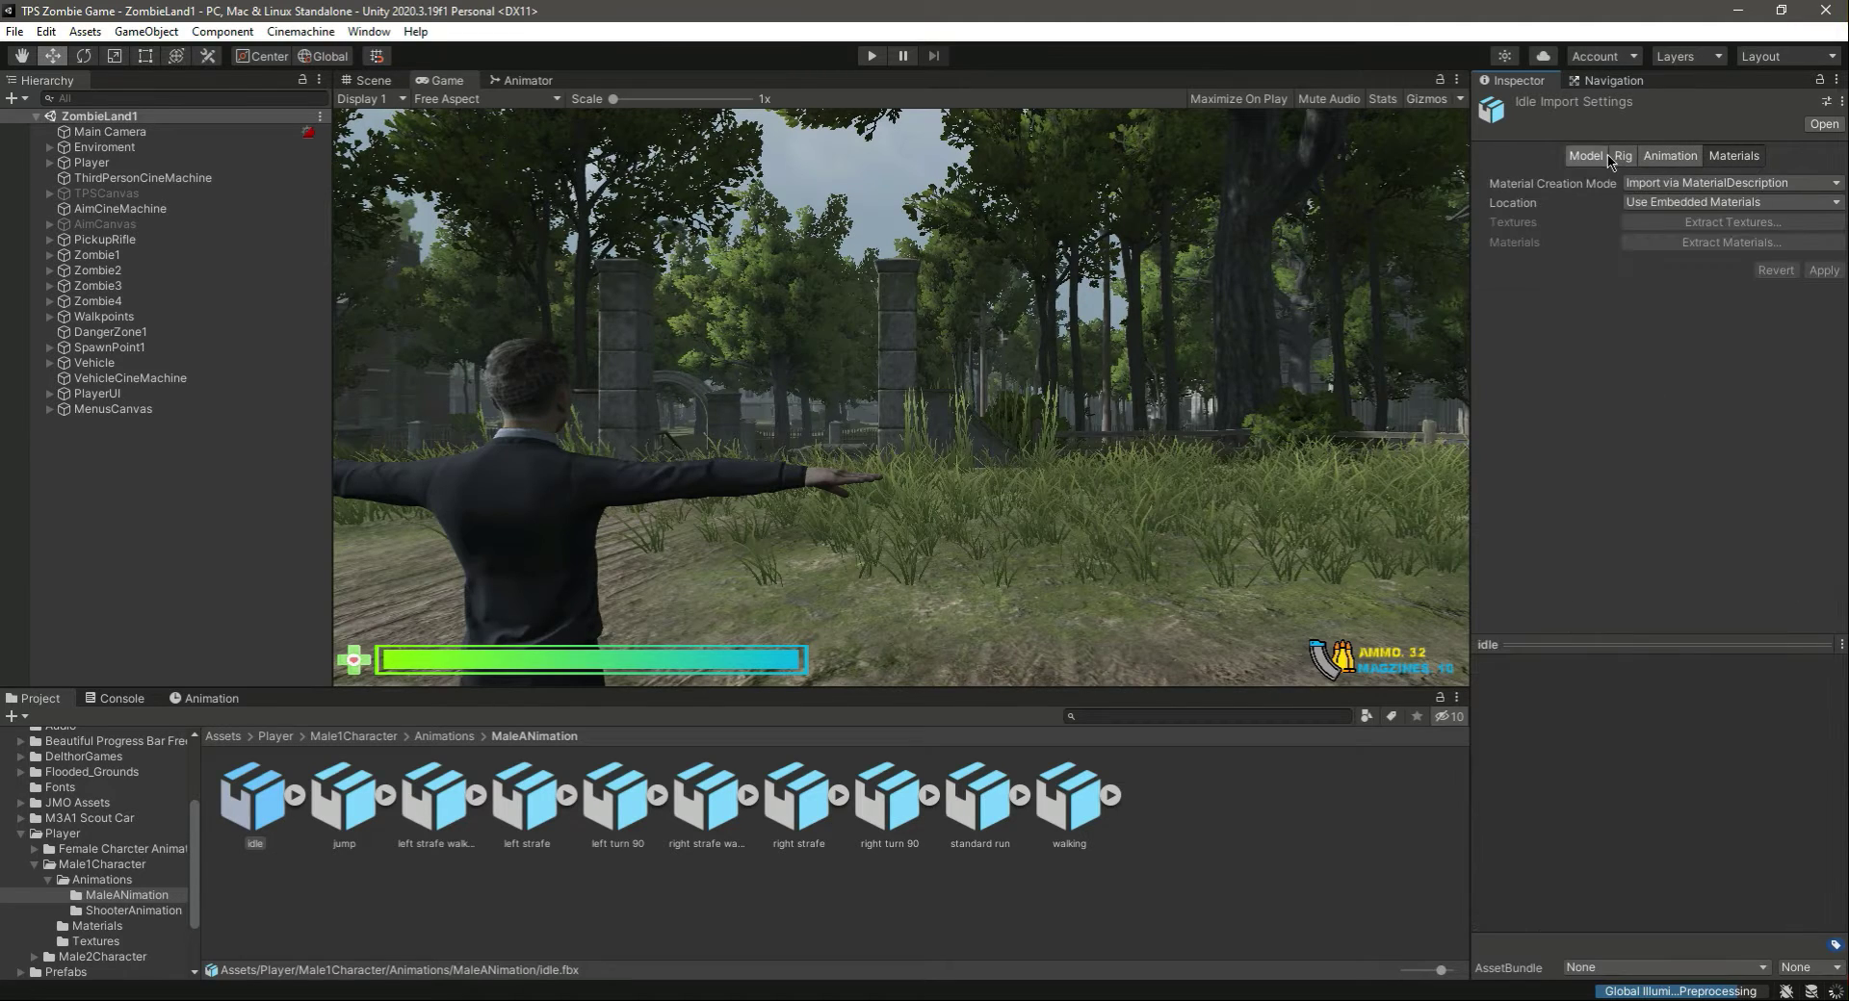
{"action": "left_click", "coordinate": [1605, 156]}
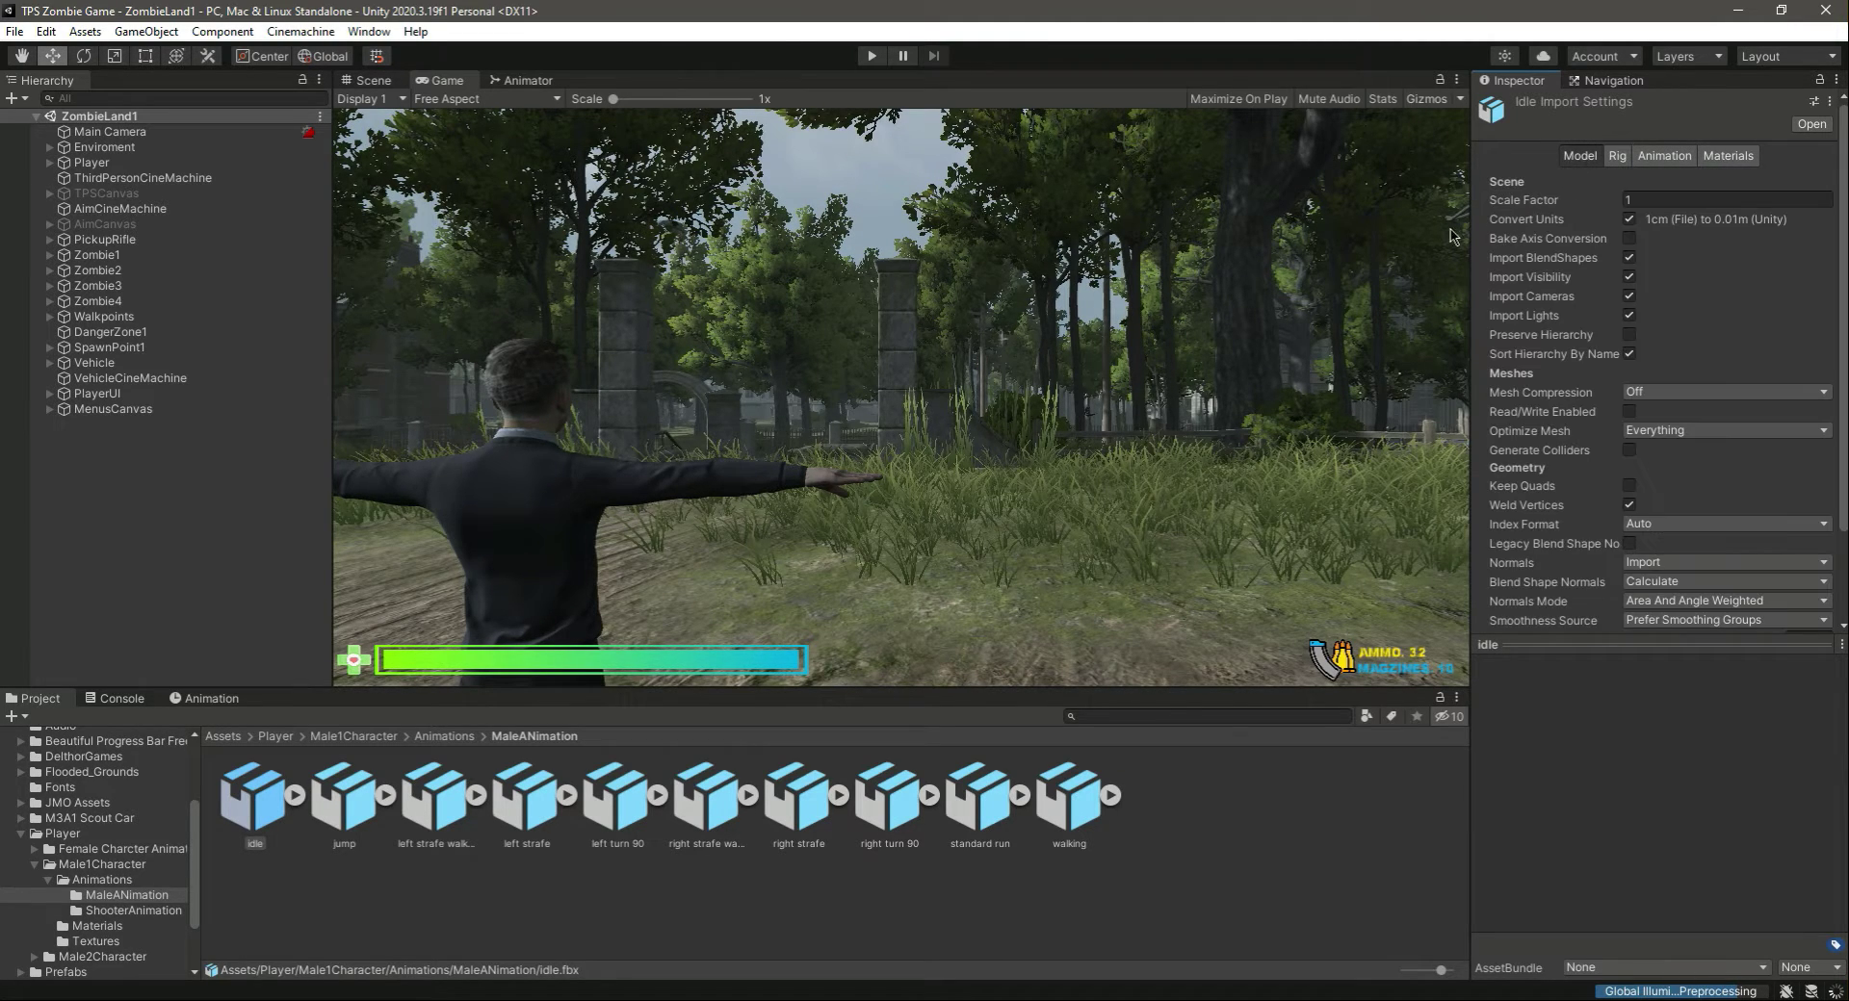
- Expand the idle model's contents and show the animator graph of the controller that Player uses
{"action": "left_click", "coordinate": [296, 795]}
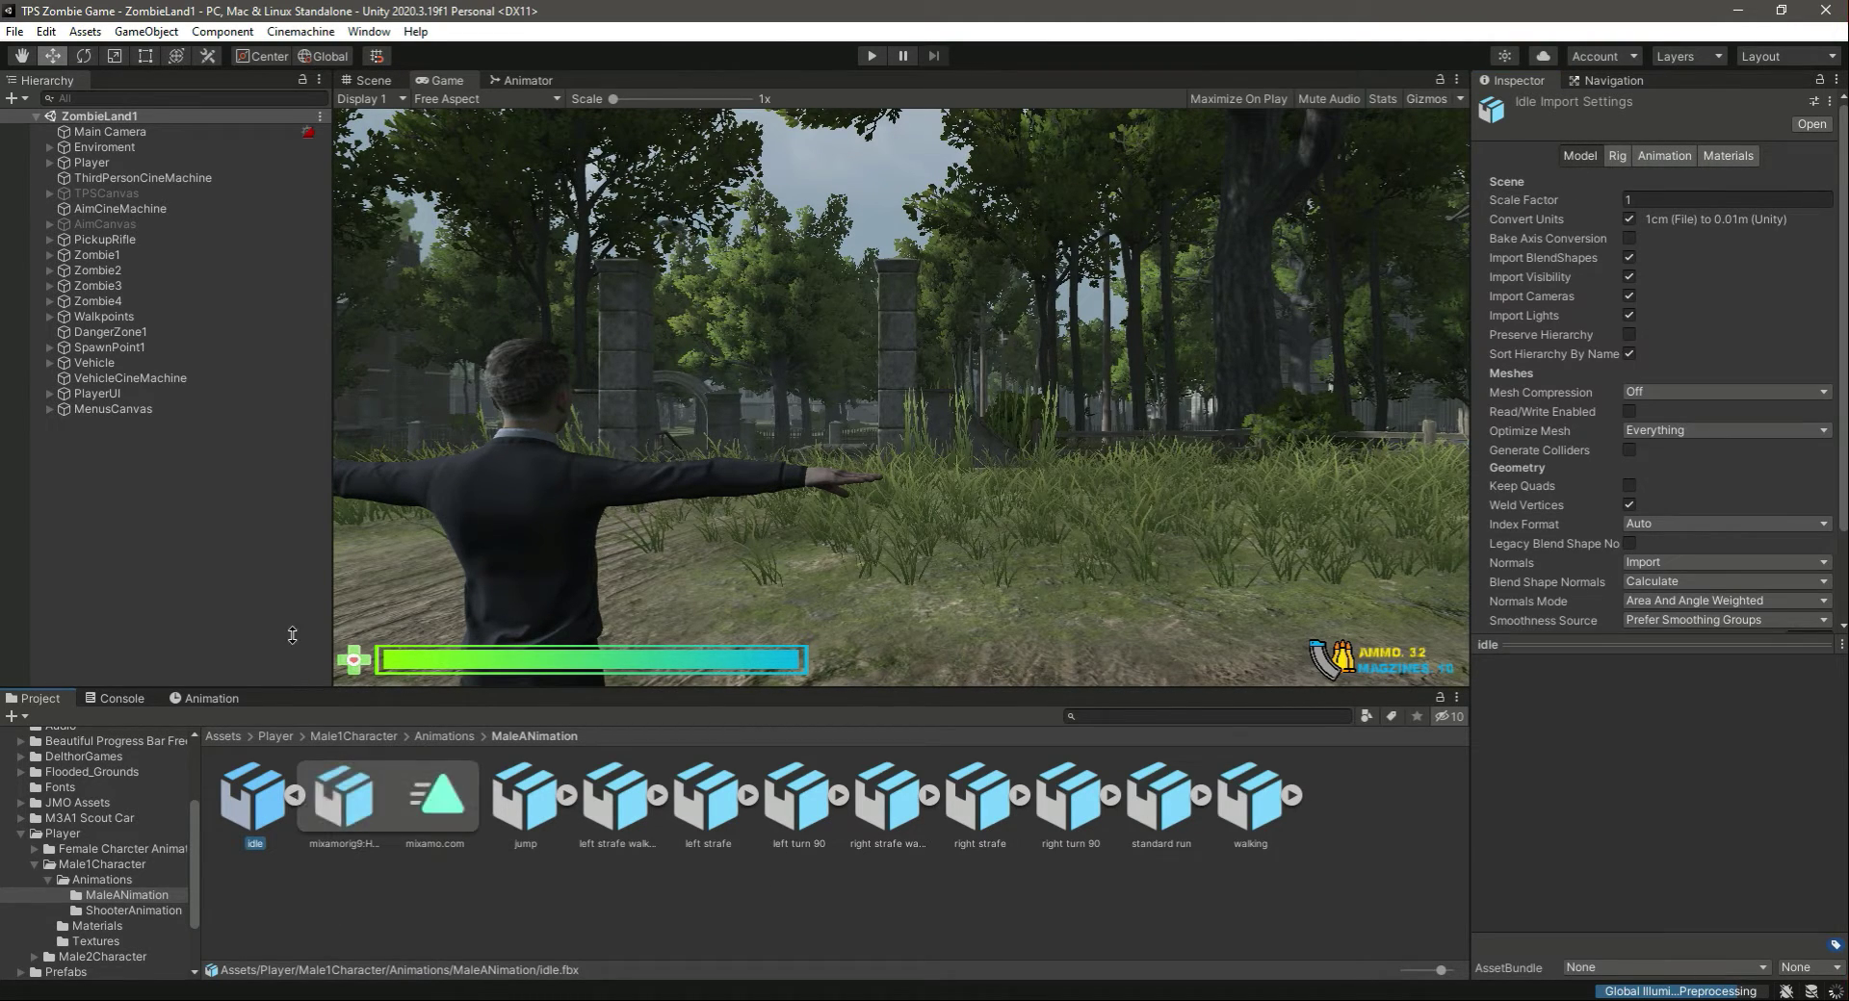
{"action": "left_click", "coordinate": [115, 164]}
{"action": "left_click", "coordinate": [524, 80]}
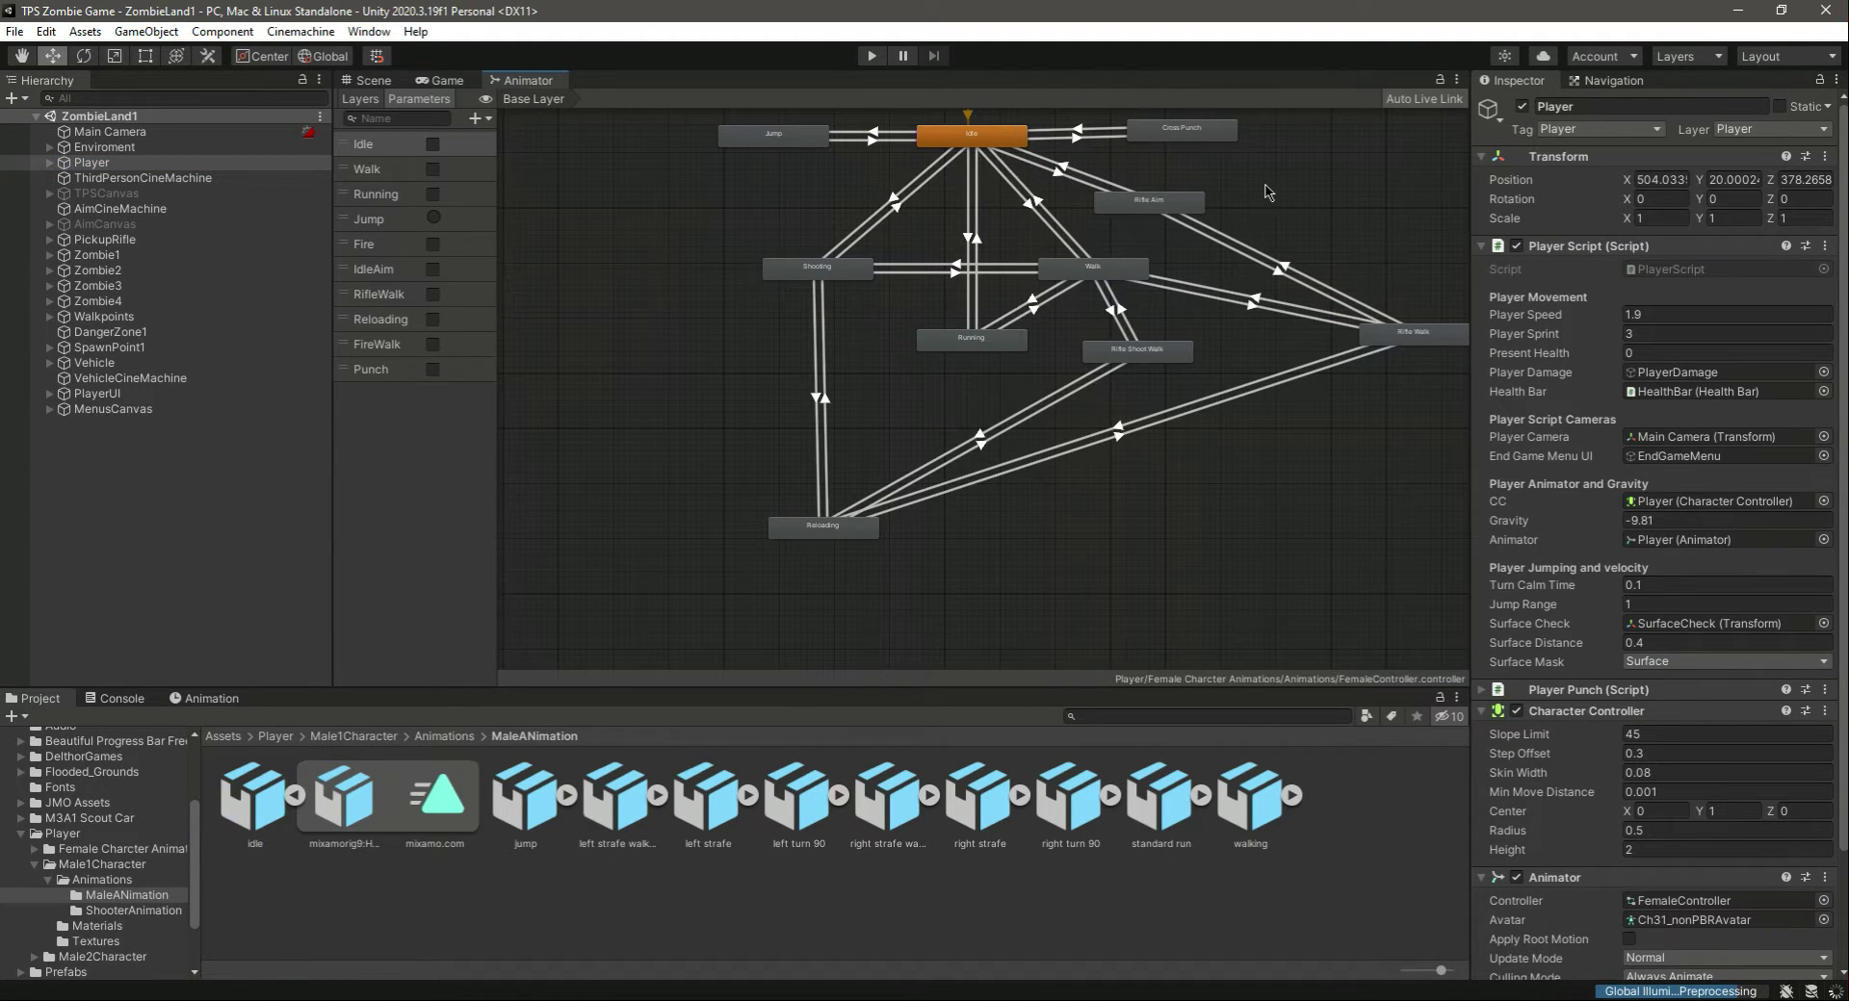
- Assign the male idle model's mixamo.com clip to the Idle state of FemaleController and play-test the scene
{"action": "left_click", "coordinate": [936, 136]}
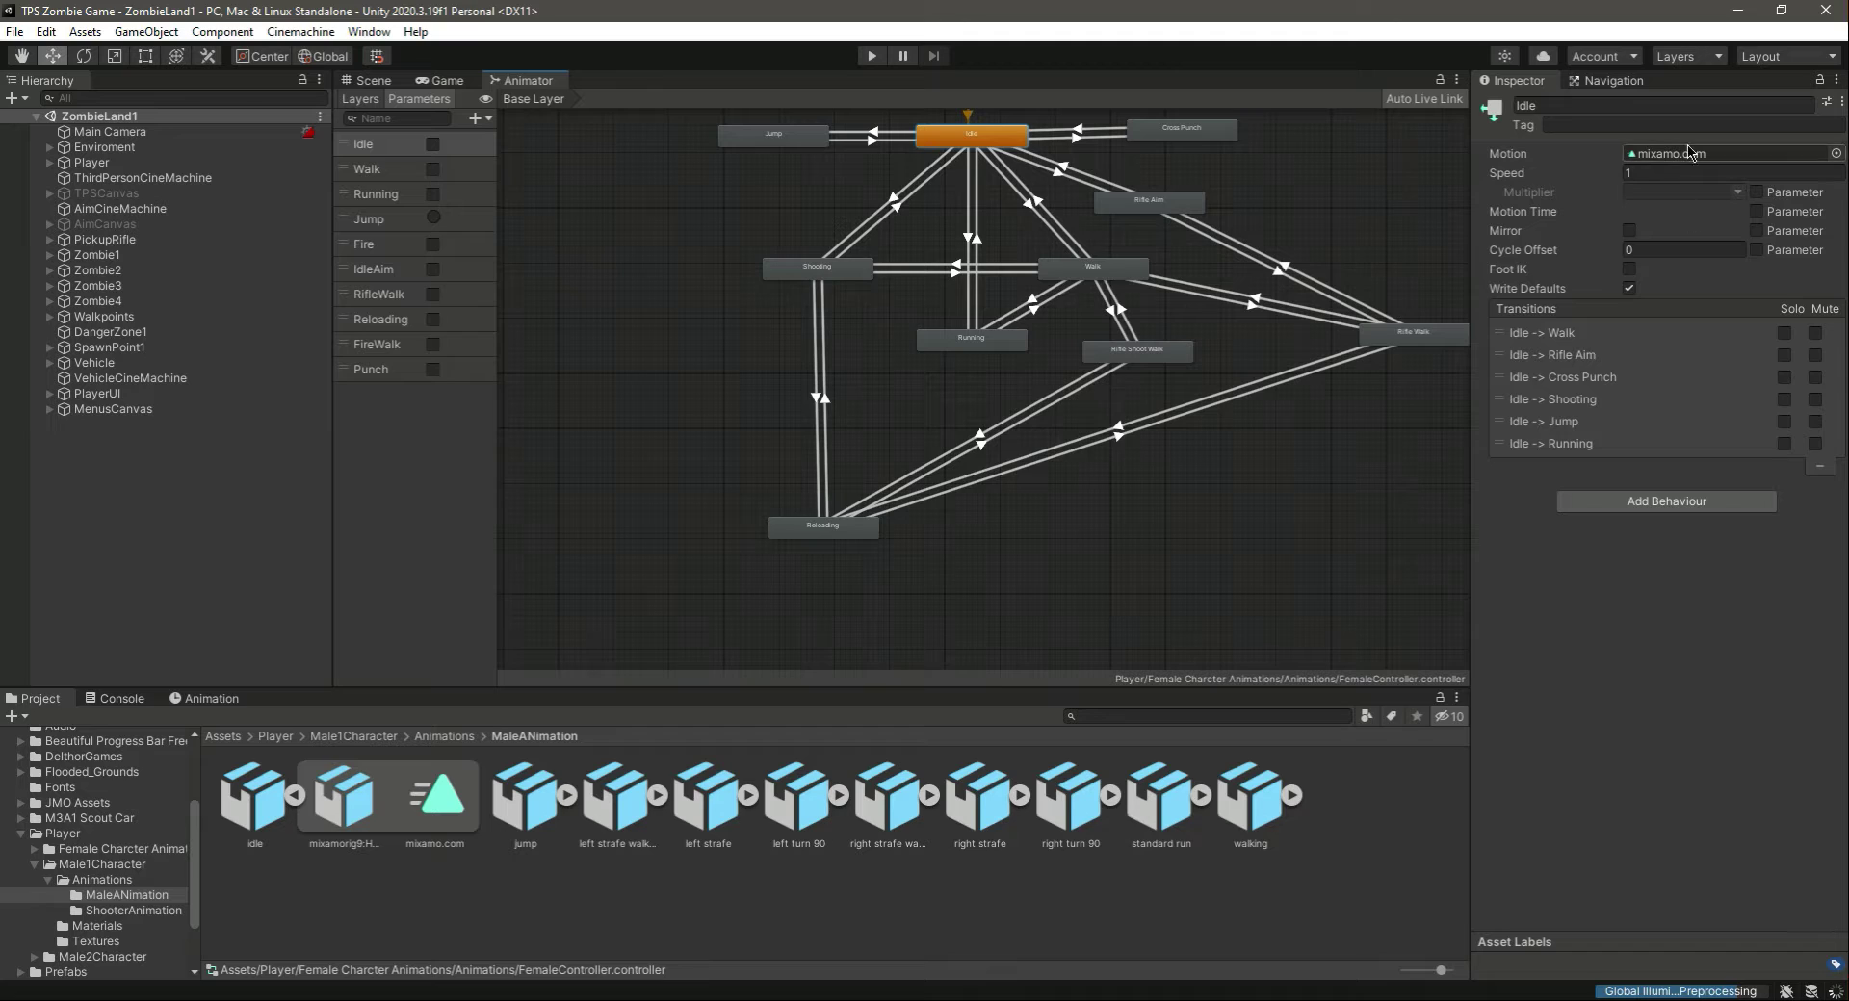
{"action": "left_click_drag", "start_coordinate": [446, 793], "coordinate": [1716, 154]}
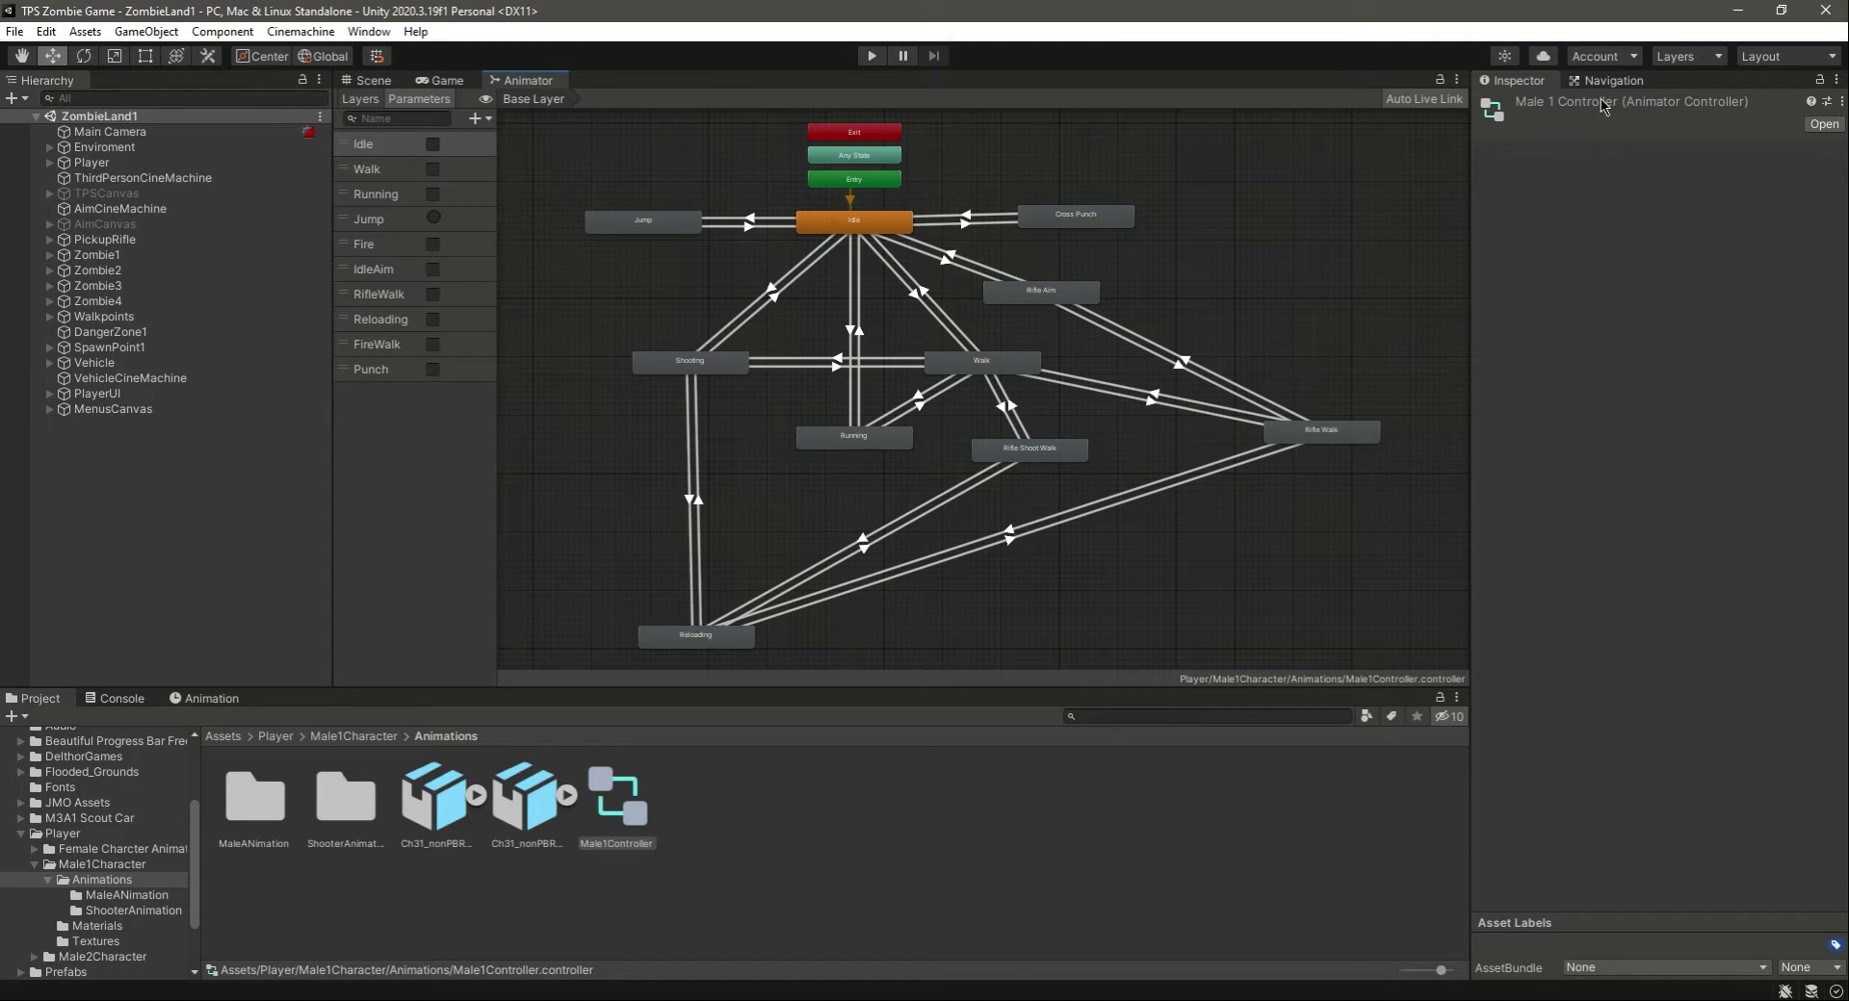
{"action": "double_click", "coordinate": [878, 224]}
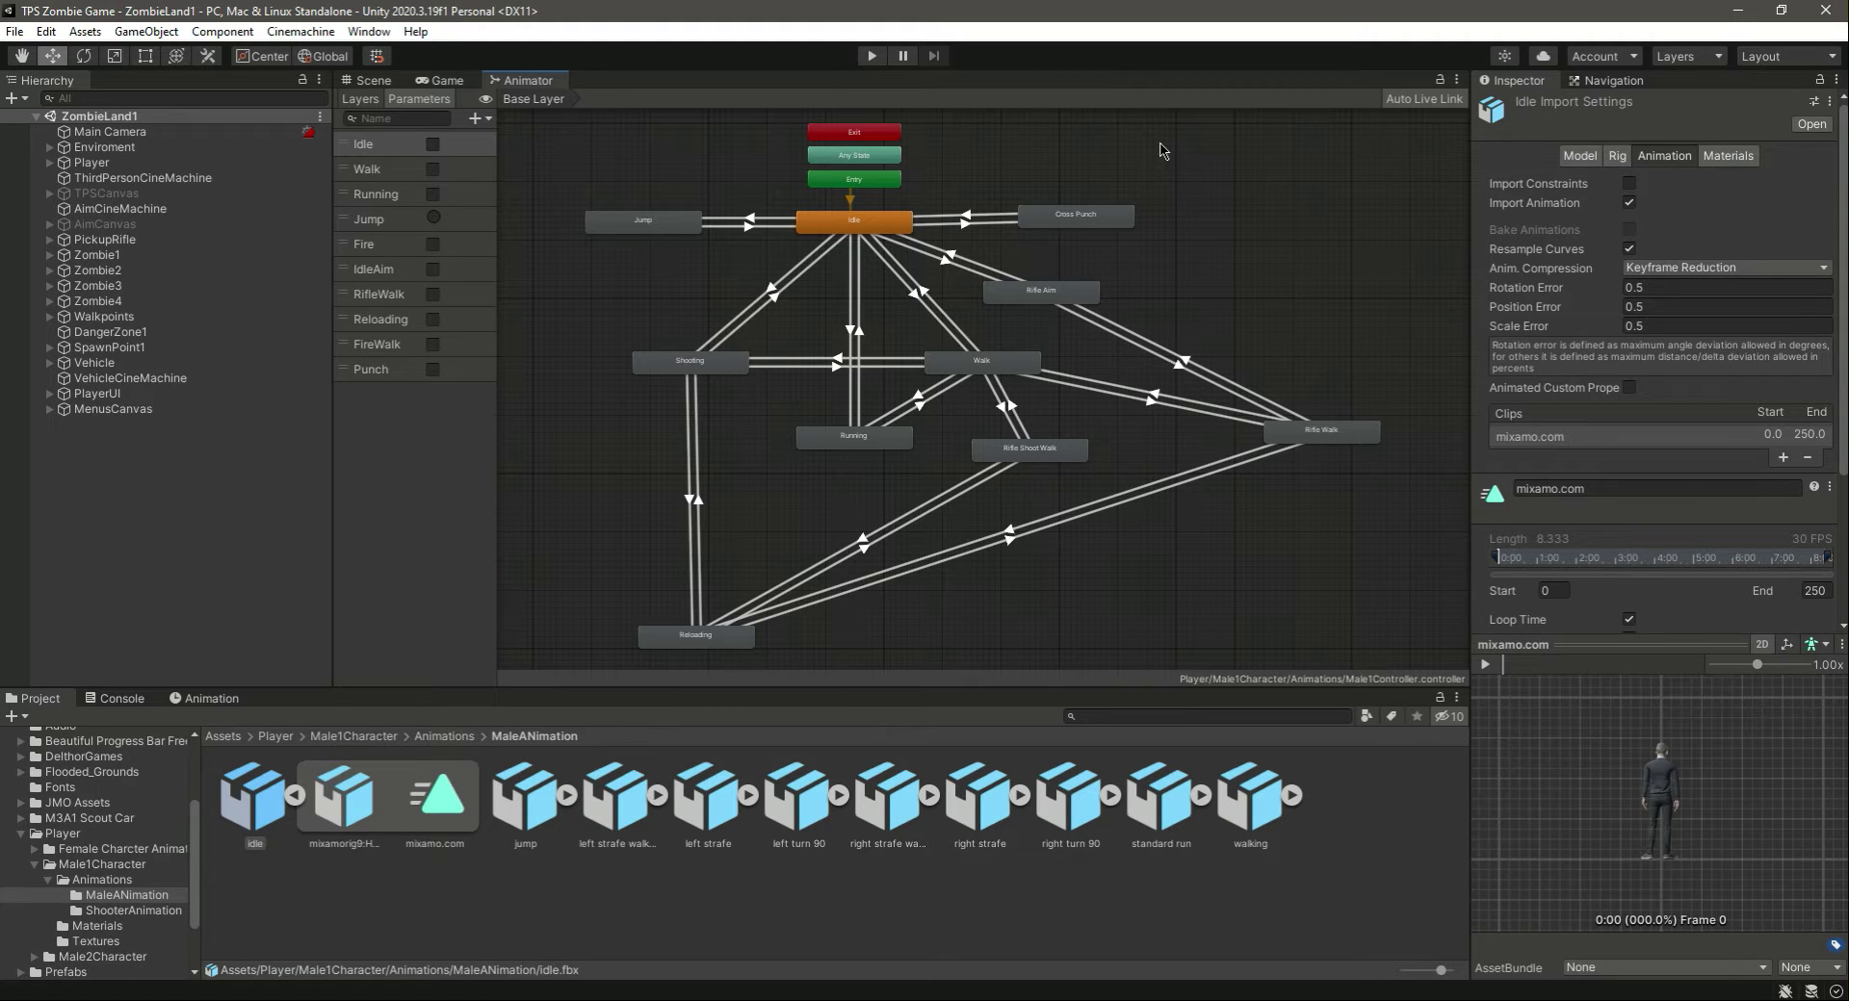
{"action": "left_click", "coordinate": [871, 57]}
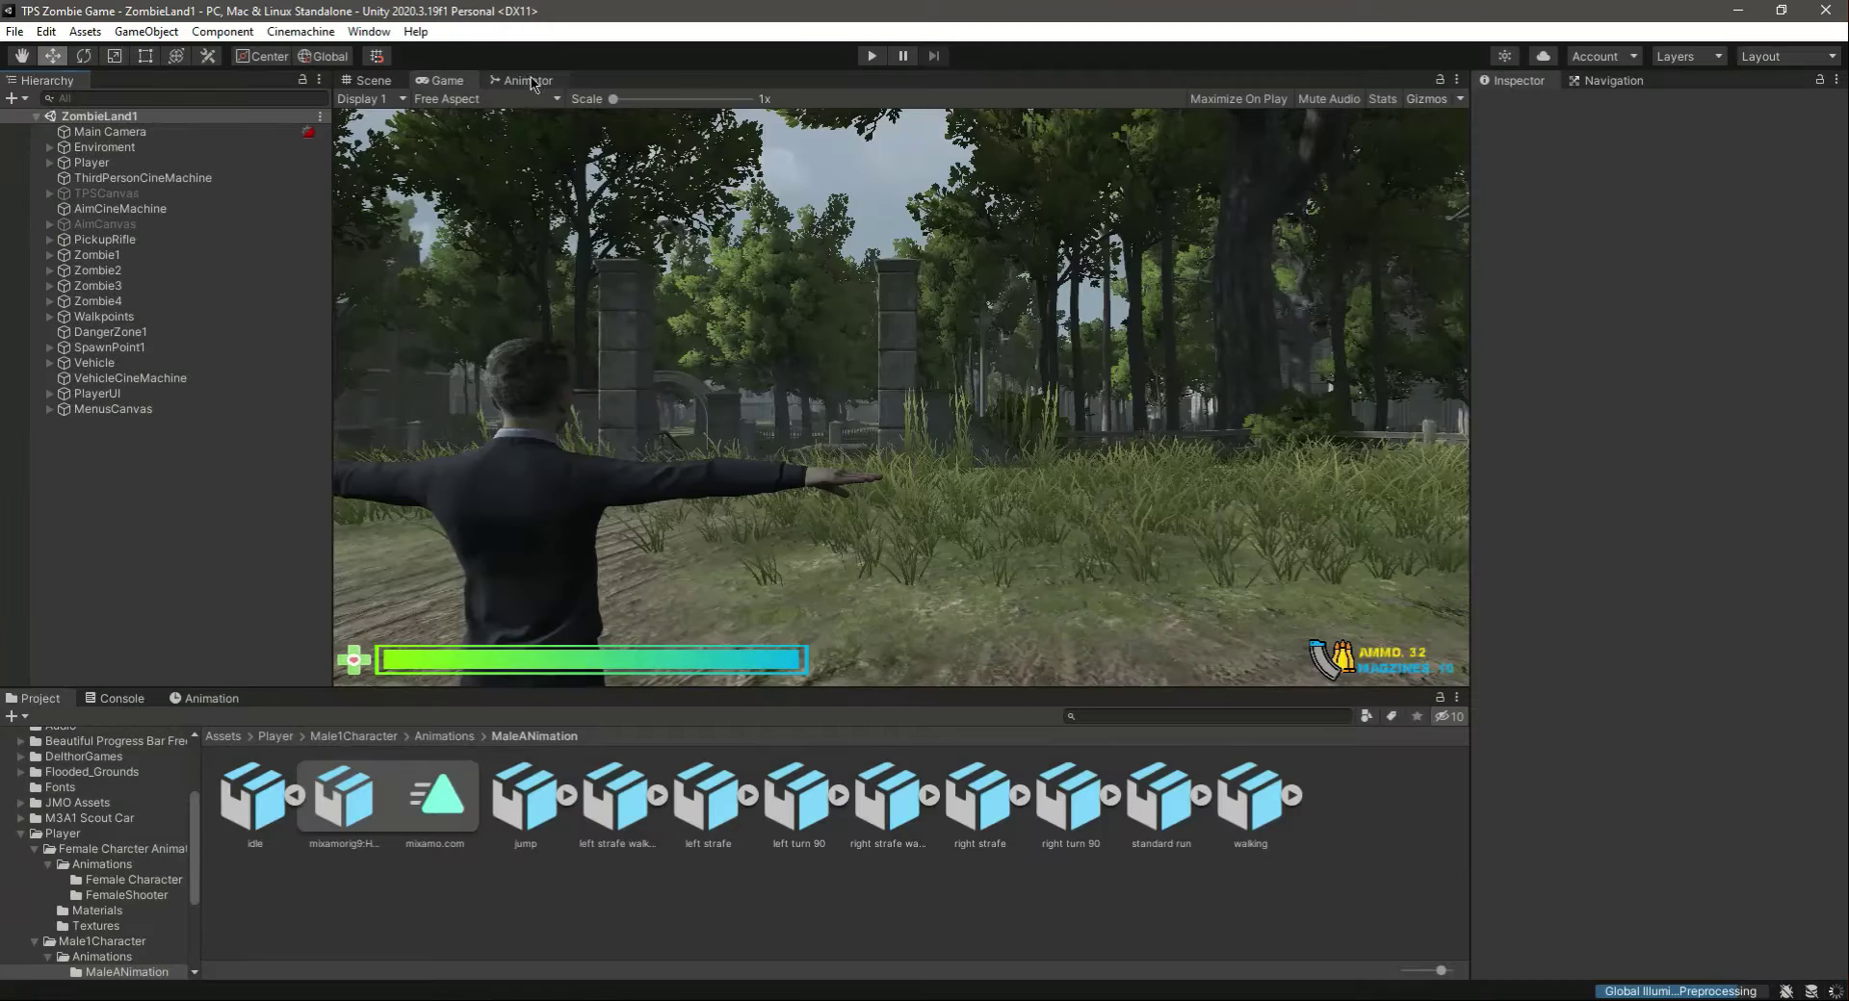
- In Male1Controller, set the Idle state's motion to the mixamo.com clip from the MaleANimation idle model
{"action": "left_click", "coordinate": [529, 81]}
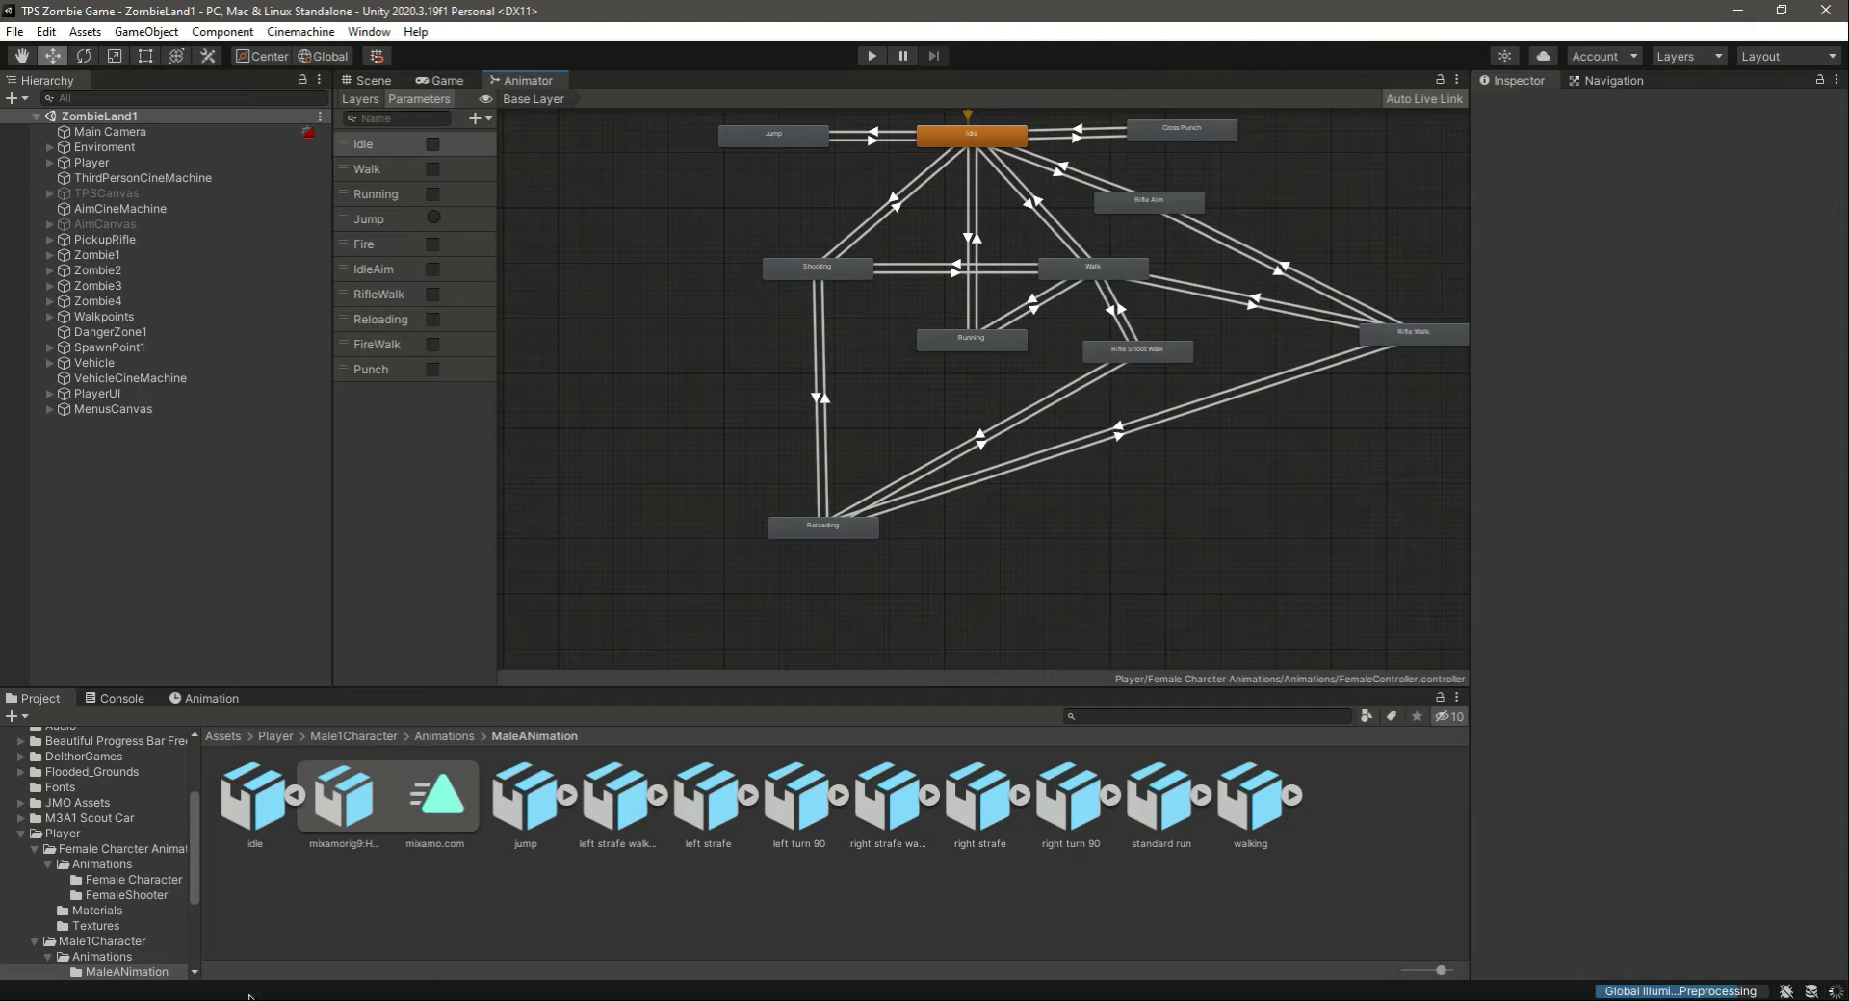
{"action": "left_click", "coordinate": [354, 737]}
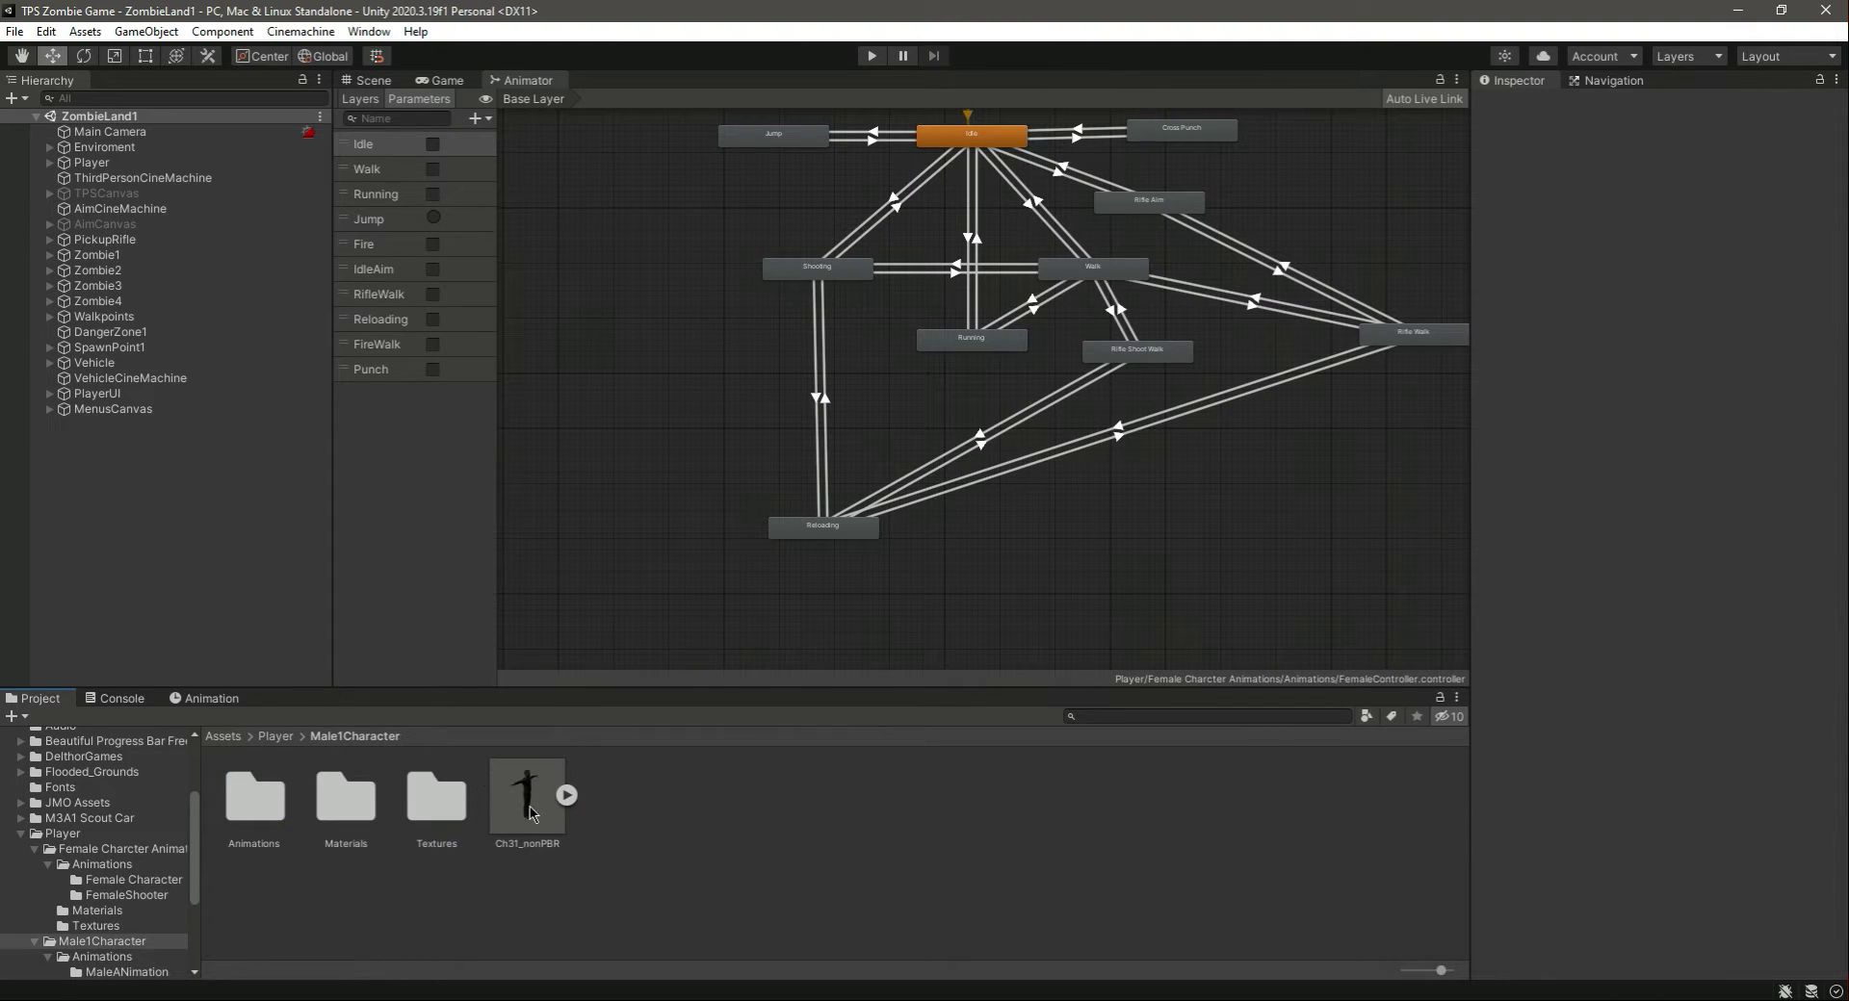
{"action": "double_click", "coordinate": [274, 804]}
{"action": "left_click", "coordinate": [610, 805]}
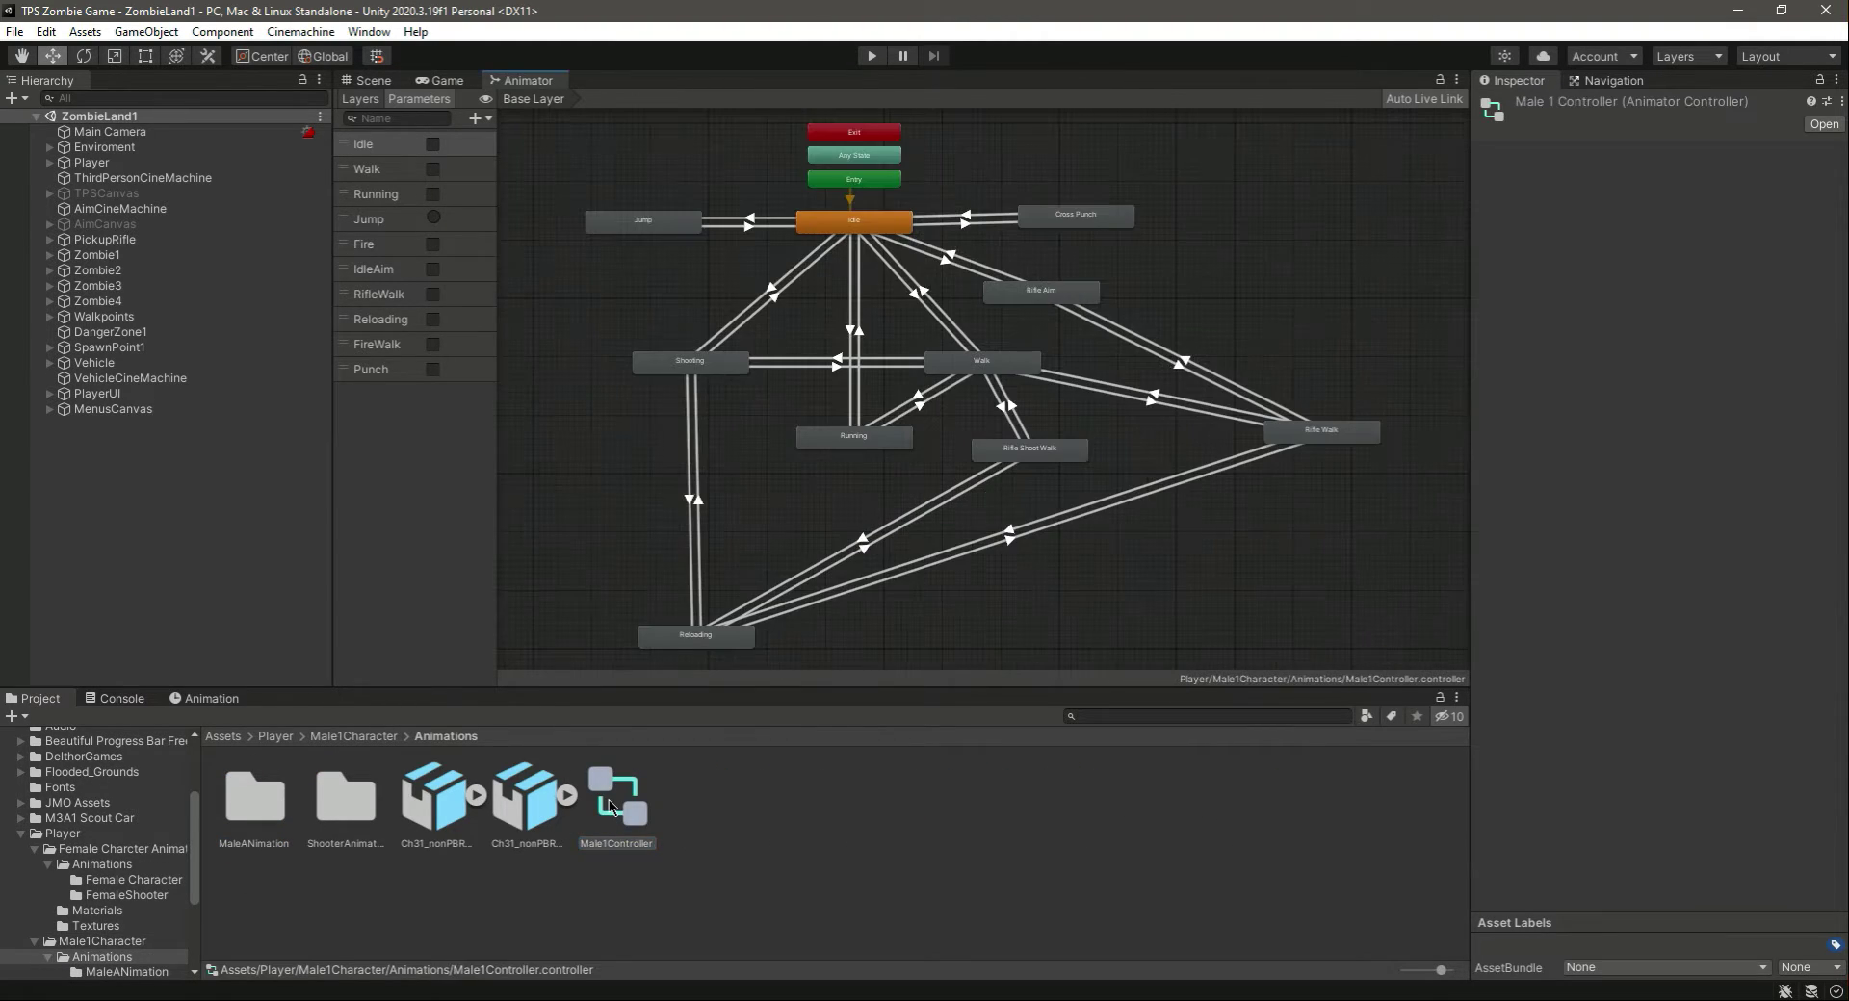
{"action": "left_click", "coordinate": [864, 229]}
{"action": "left_click", "coordinate": [1673, 155]}
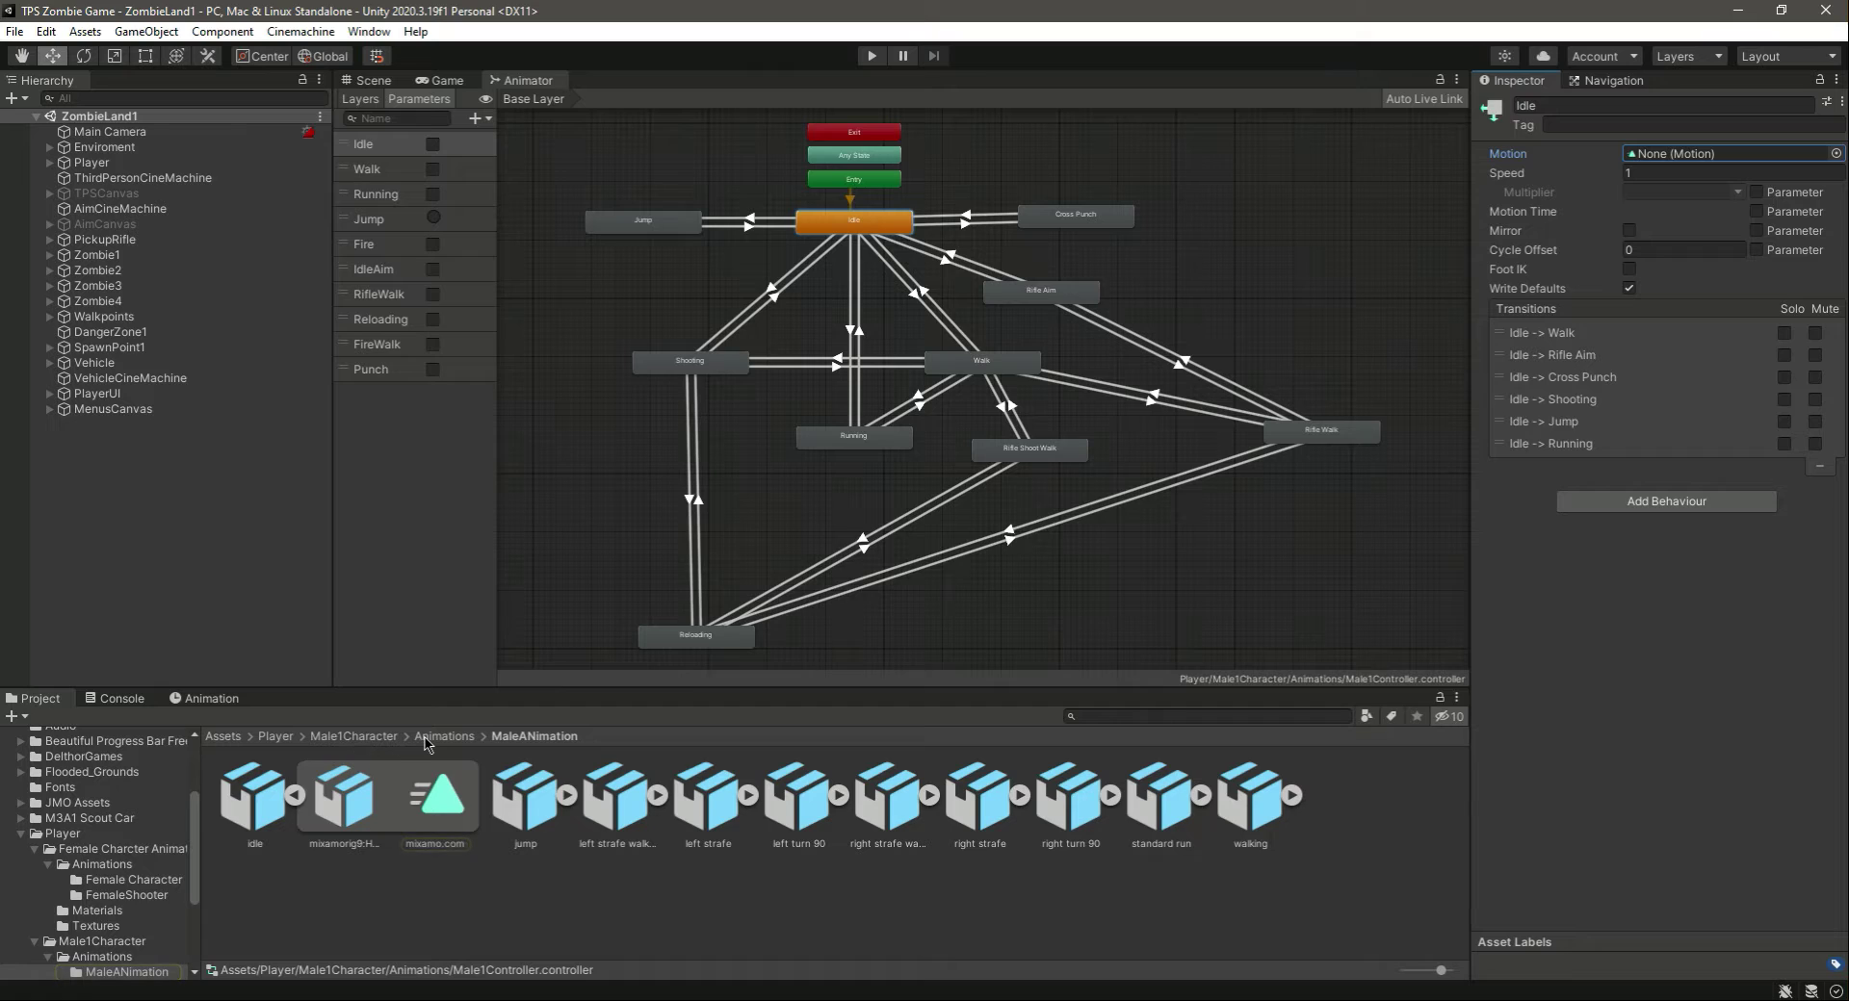
{"action": "left_click_drag", "start_coordinate": [431, 802], "coordinate": [1699, 156]}
- Play-test the scene by walking the character forward, open the game's pause menu, and stop the test
{"action": "left_click", "coordinate": [874, 56]}
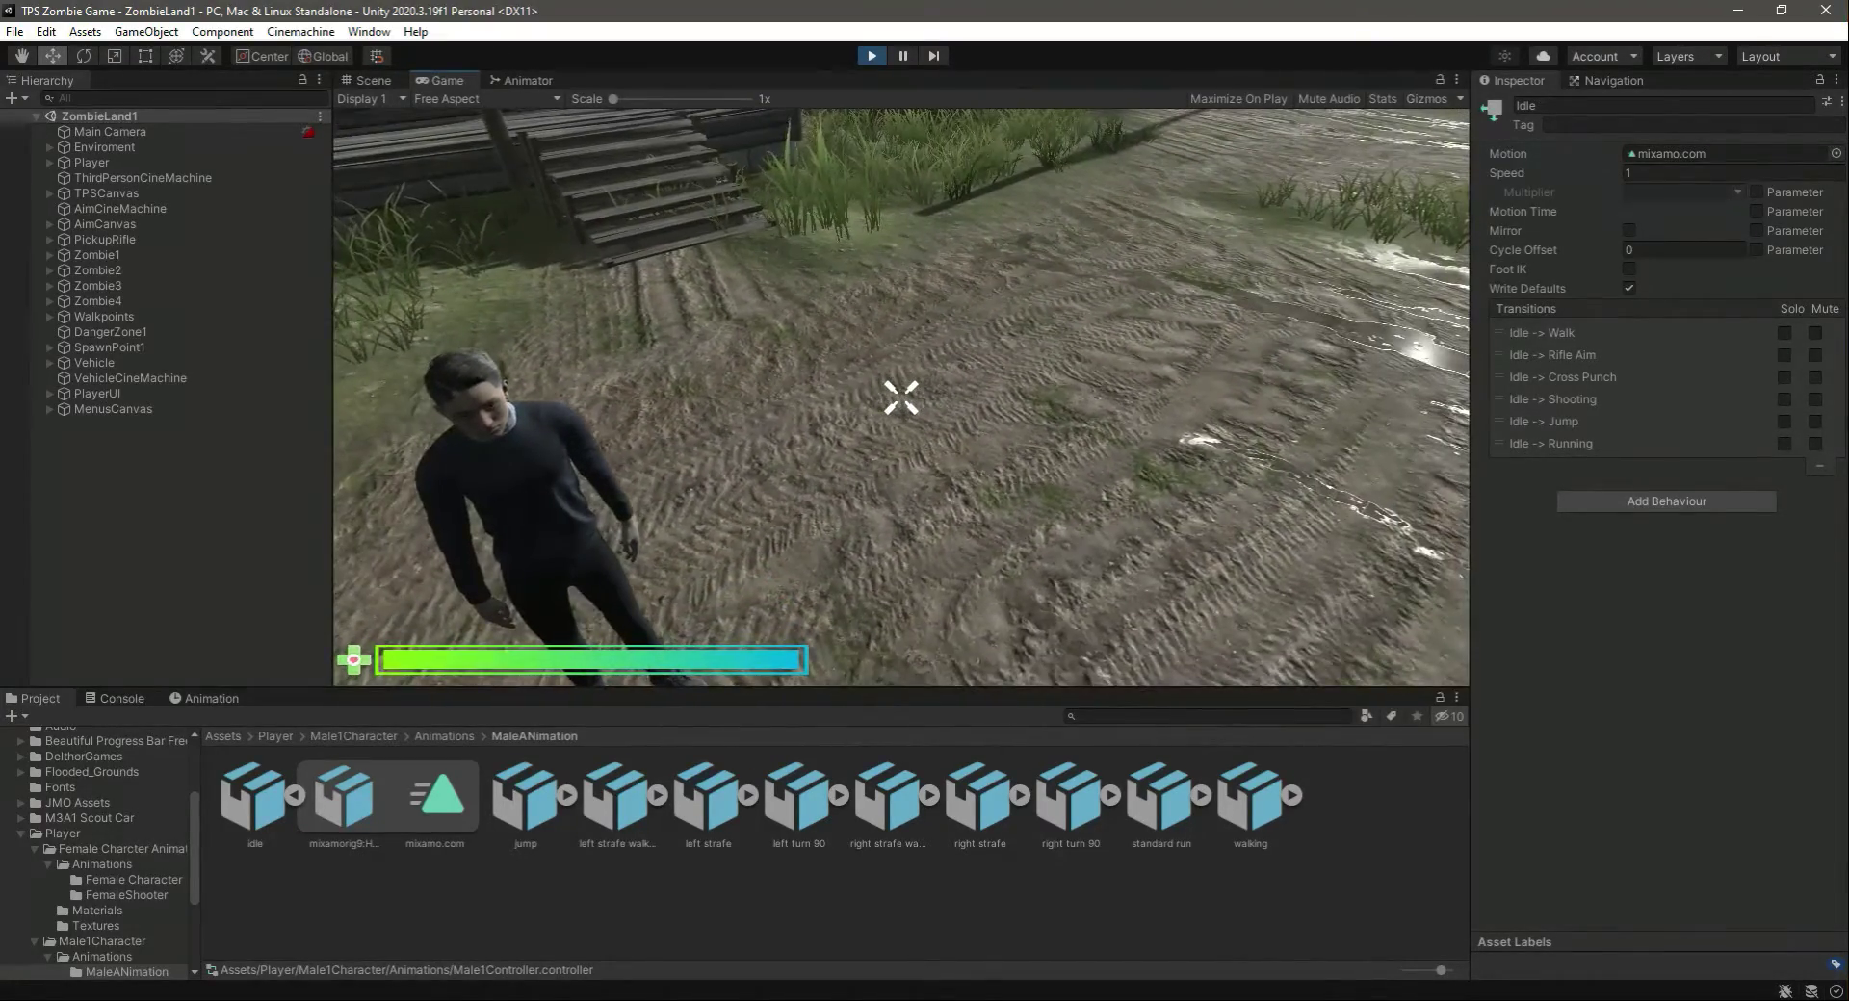
{"action": "key", "text": "w"}
{"action": "key", "text": "Escape"}
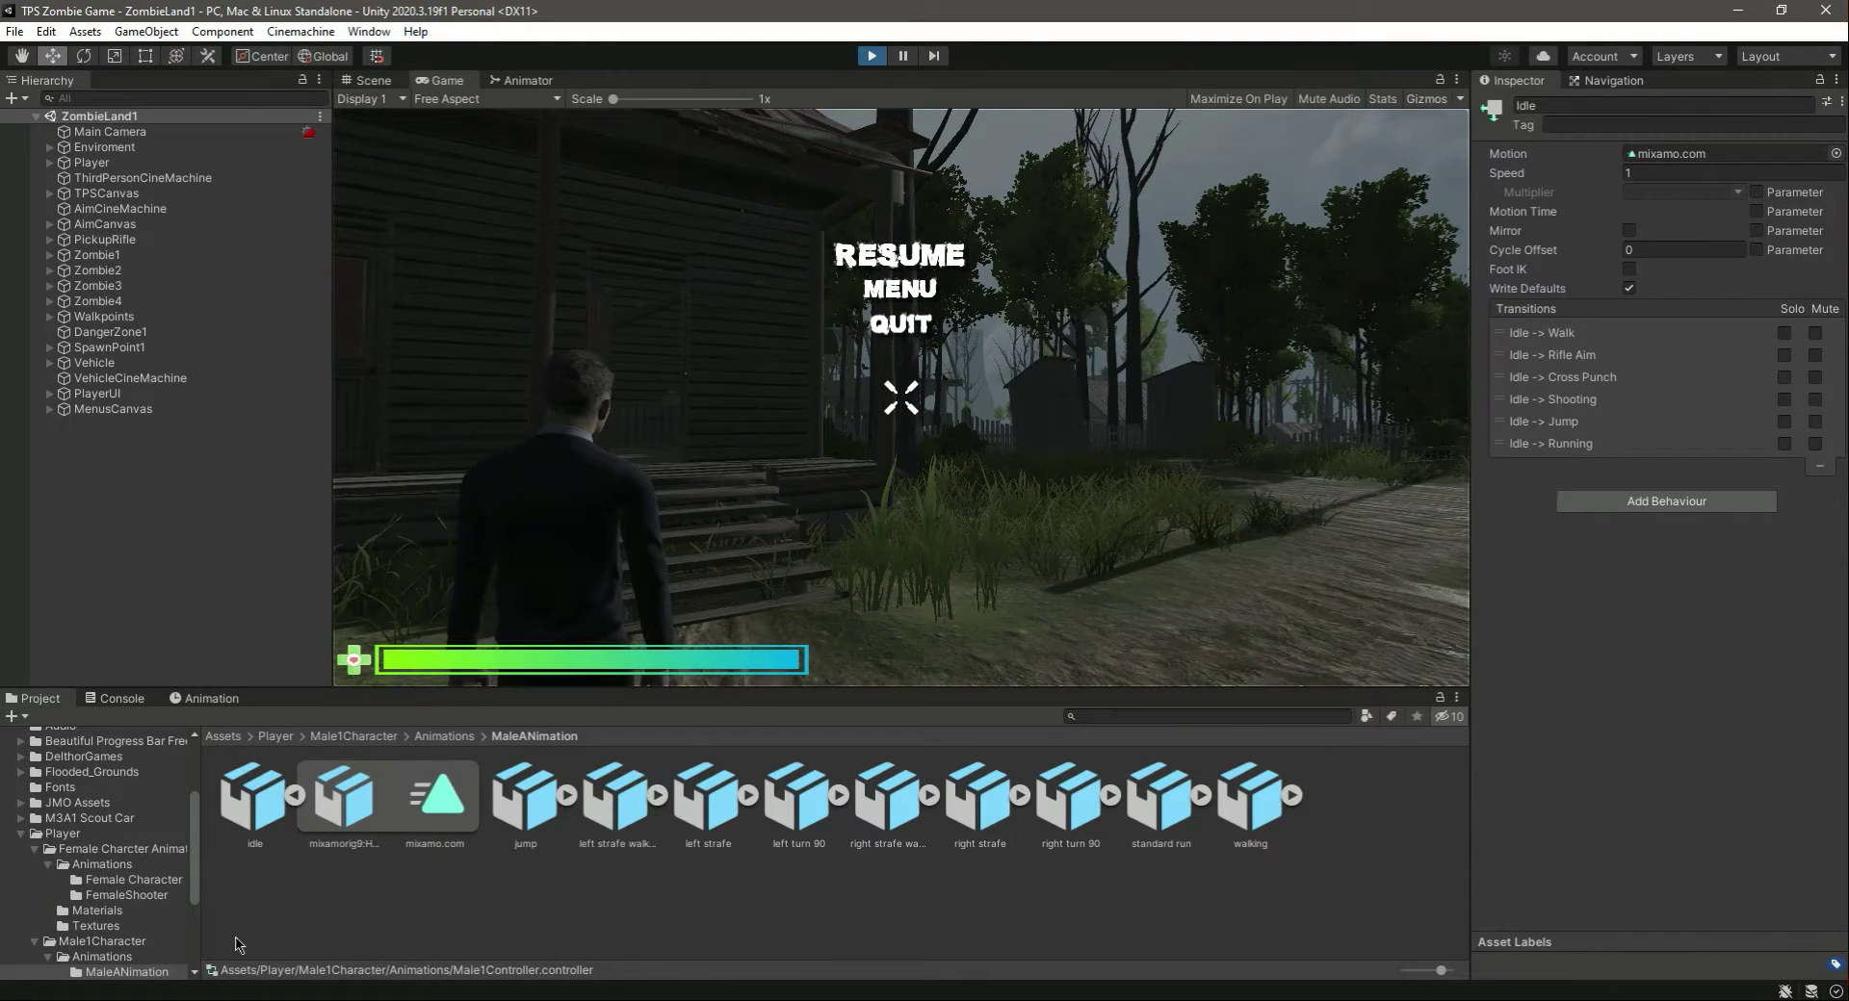
{"action": "key", "text": "ctrl+p"}
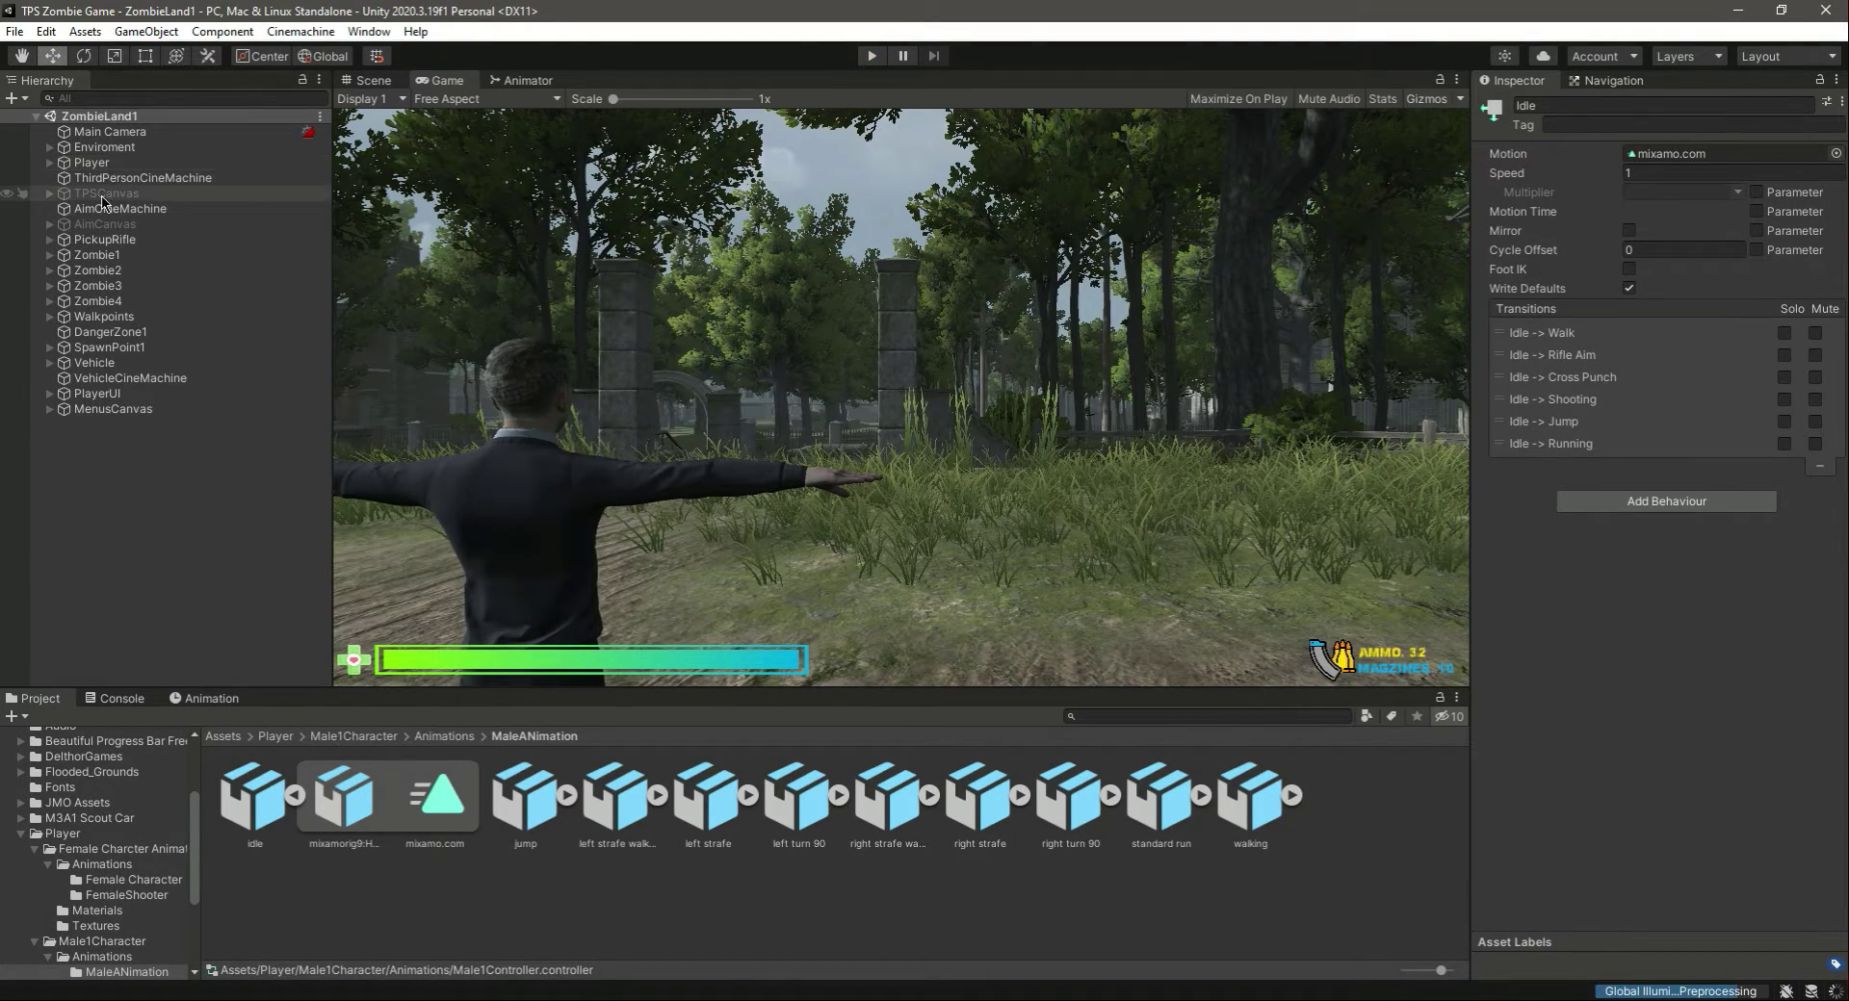
- Collapse Player's script and Character Controller components and locate the controller asset that its Animator uses
{"action": "left_click", "coordinate": [92, 163]}
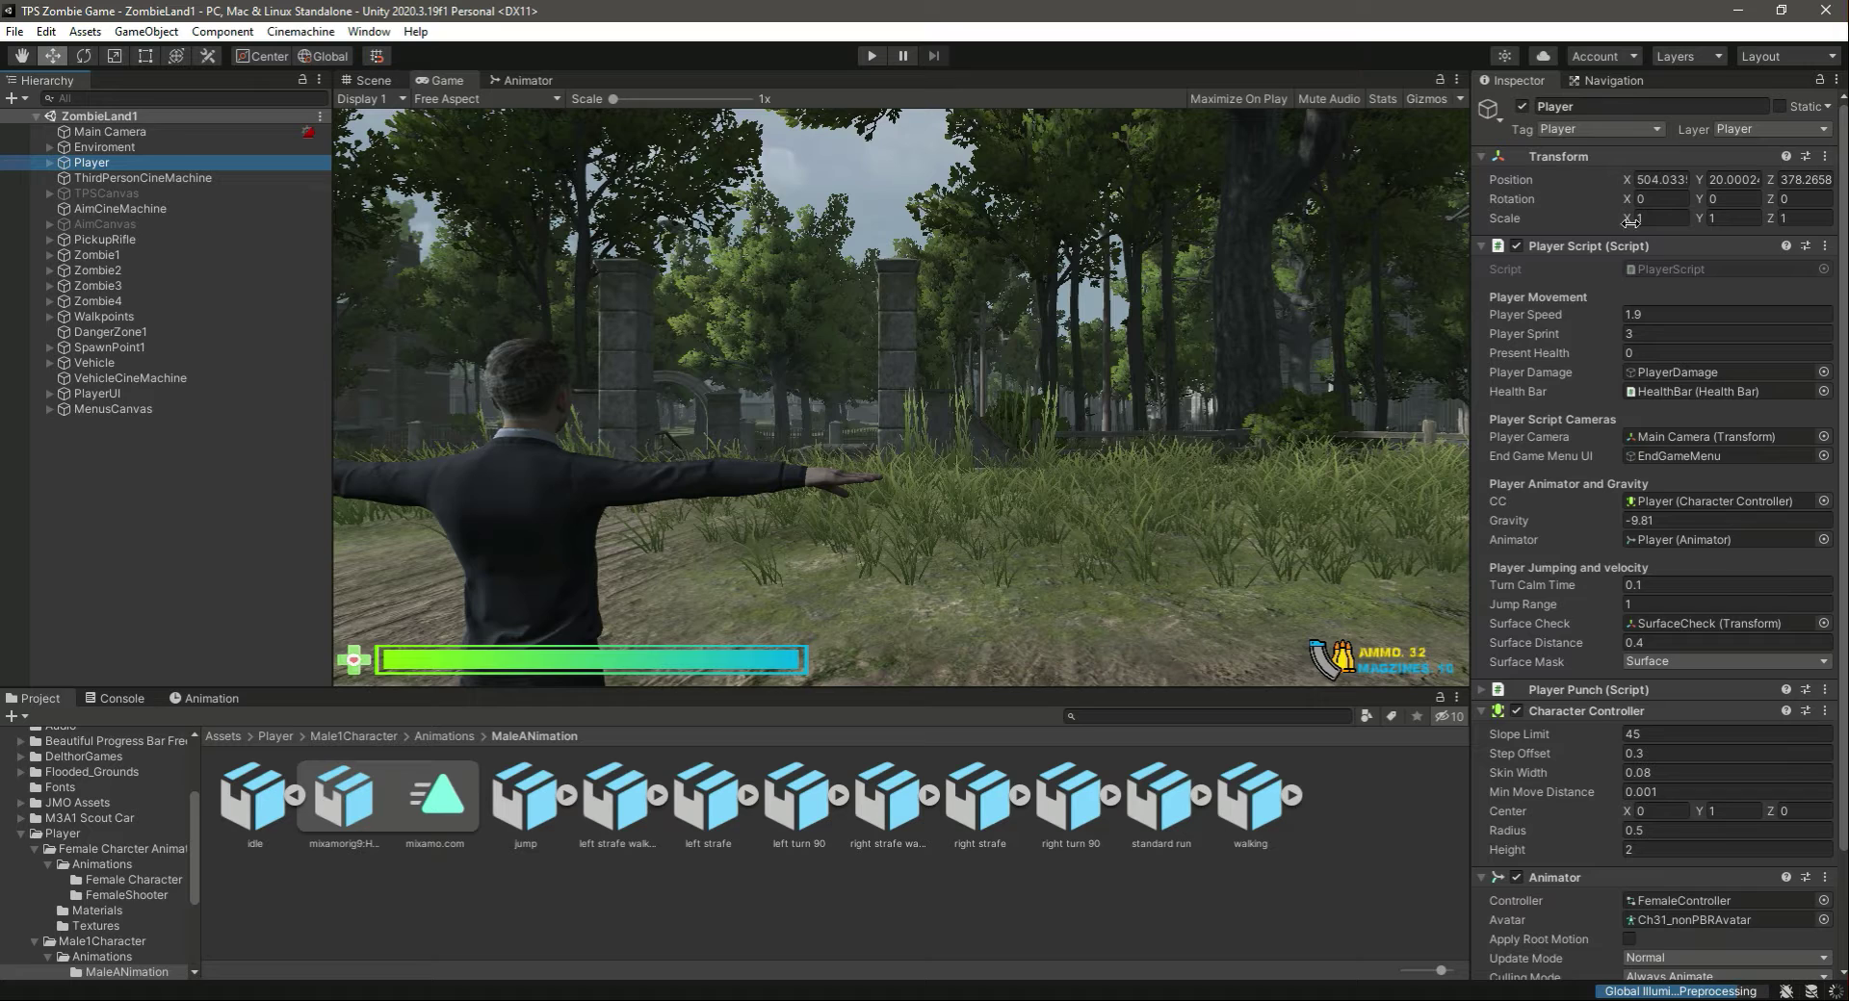
{"action": "left_click", "coordinate": [1481, 246]}
{"action": "left_click", "coordinate": [1481, 289]}
{"action": "left_click", "coordinate": [1714, 332]}
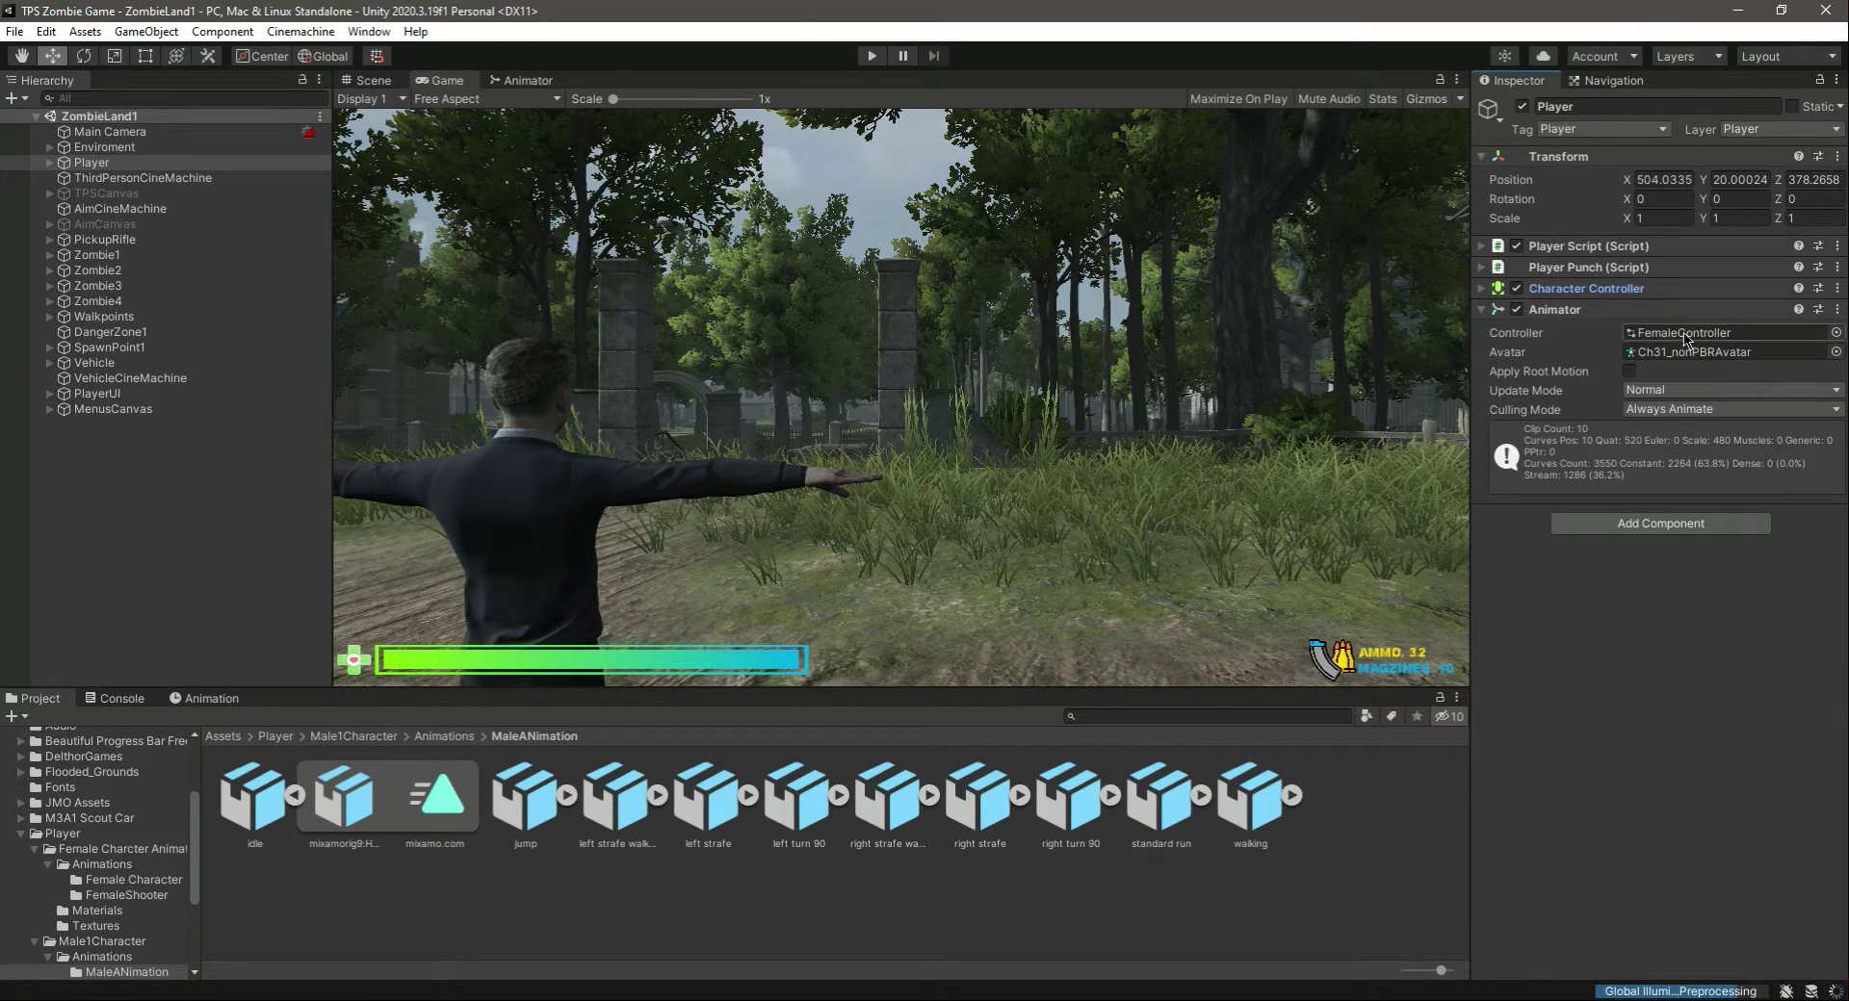
{"action": "left_click", "coordinate": [621, 803]}
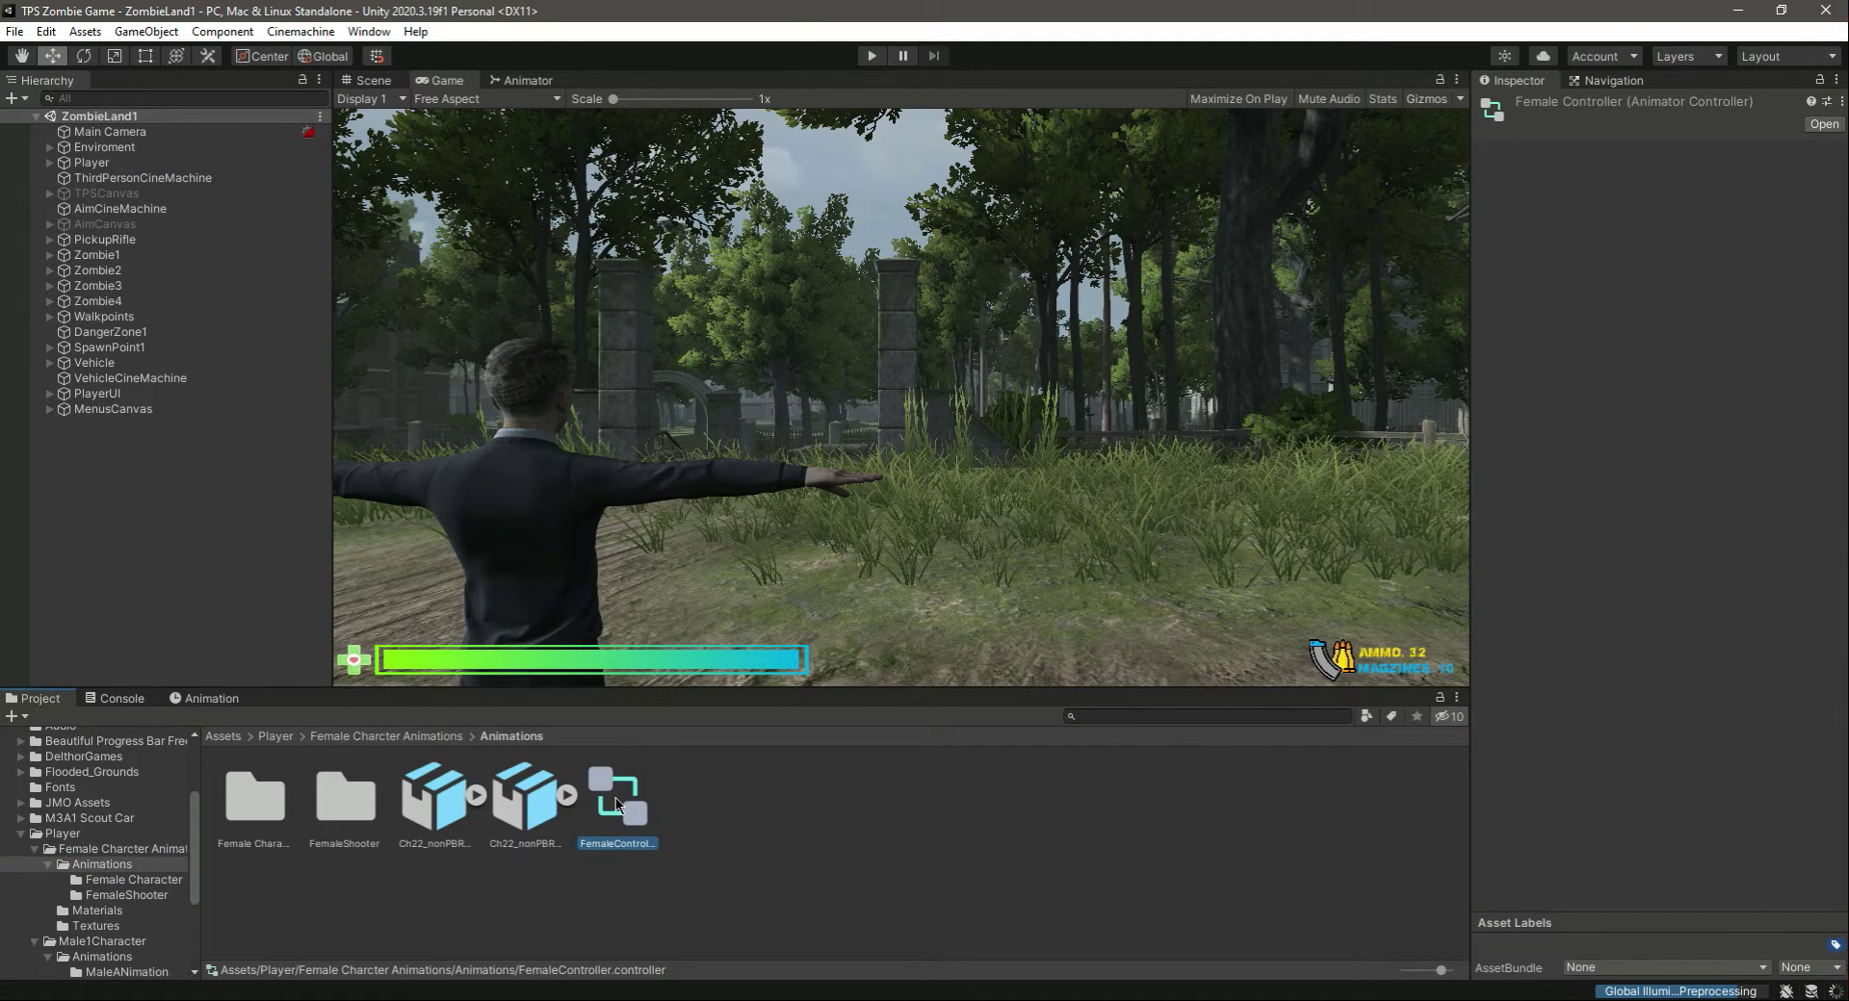
{"action": "left_click", "coordinate": [92, 161]}
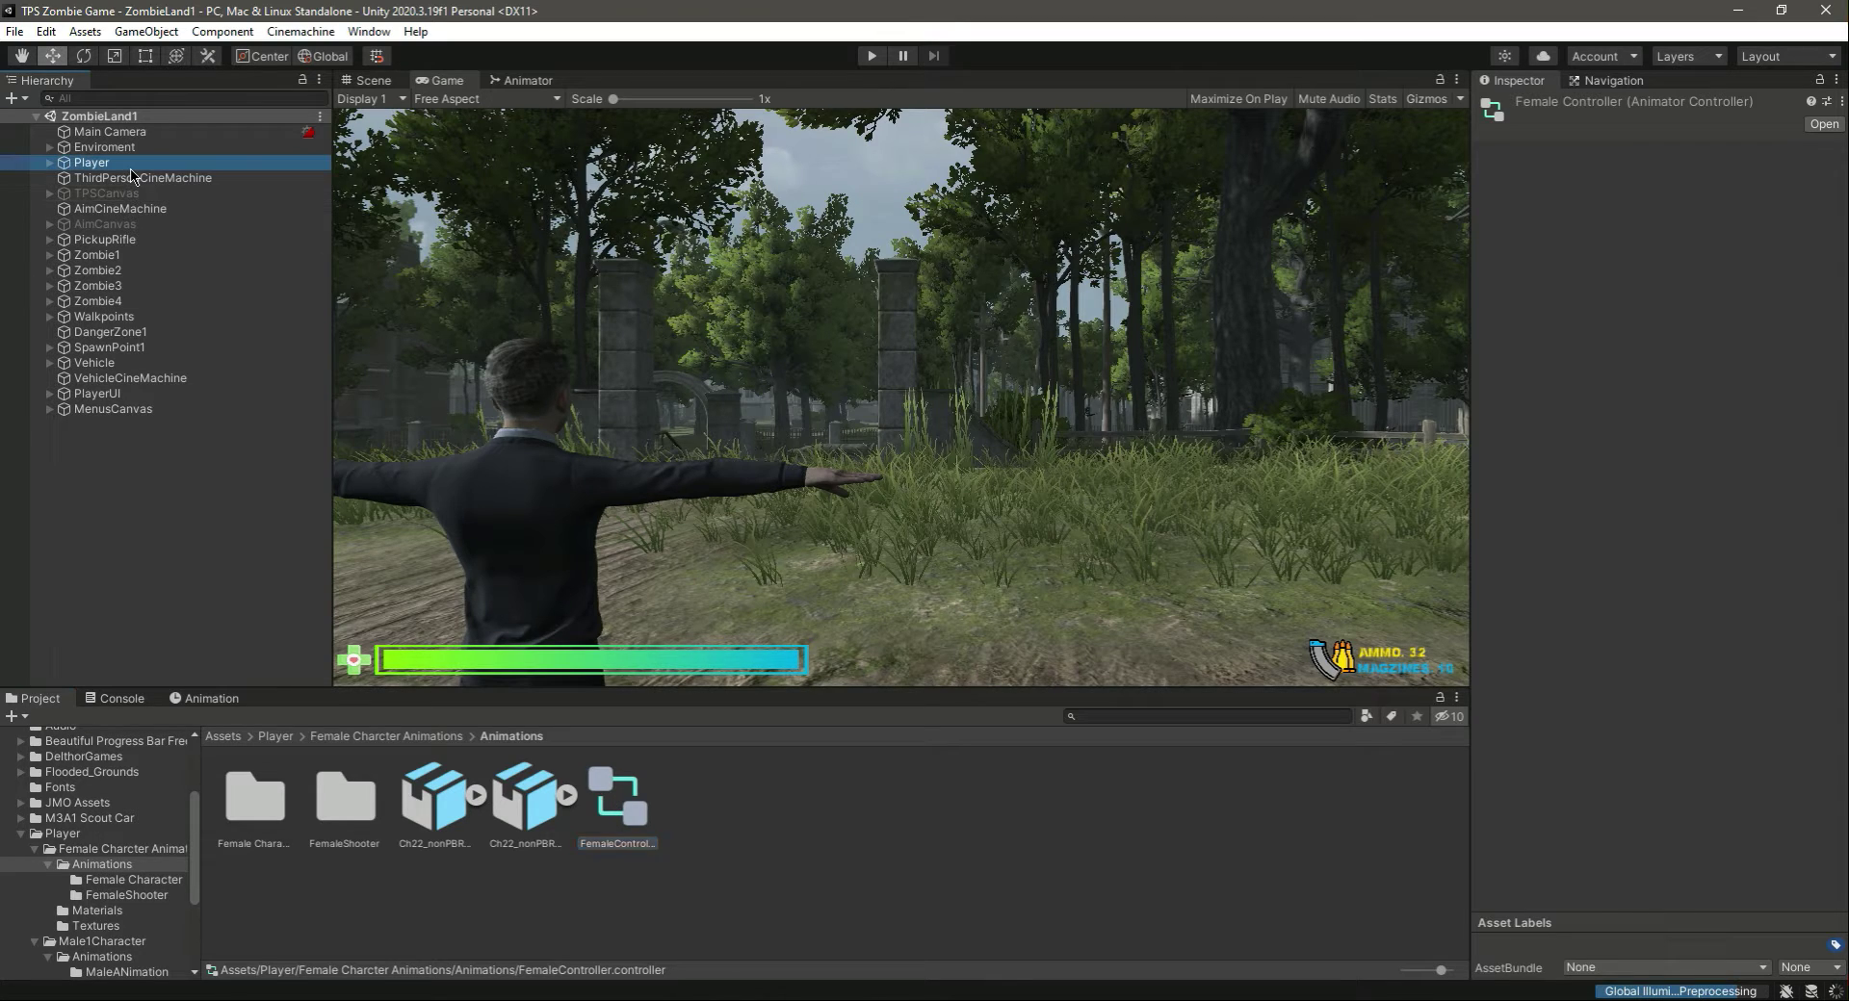
{"action": "left_click", "coordinate": [1697, 337]}
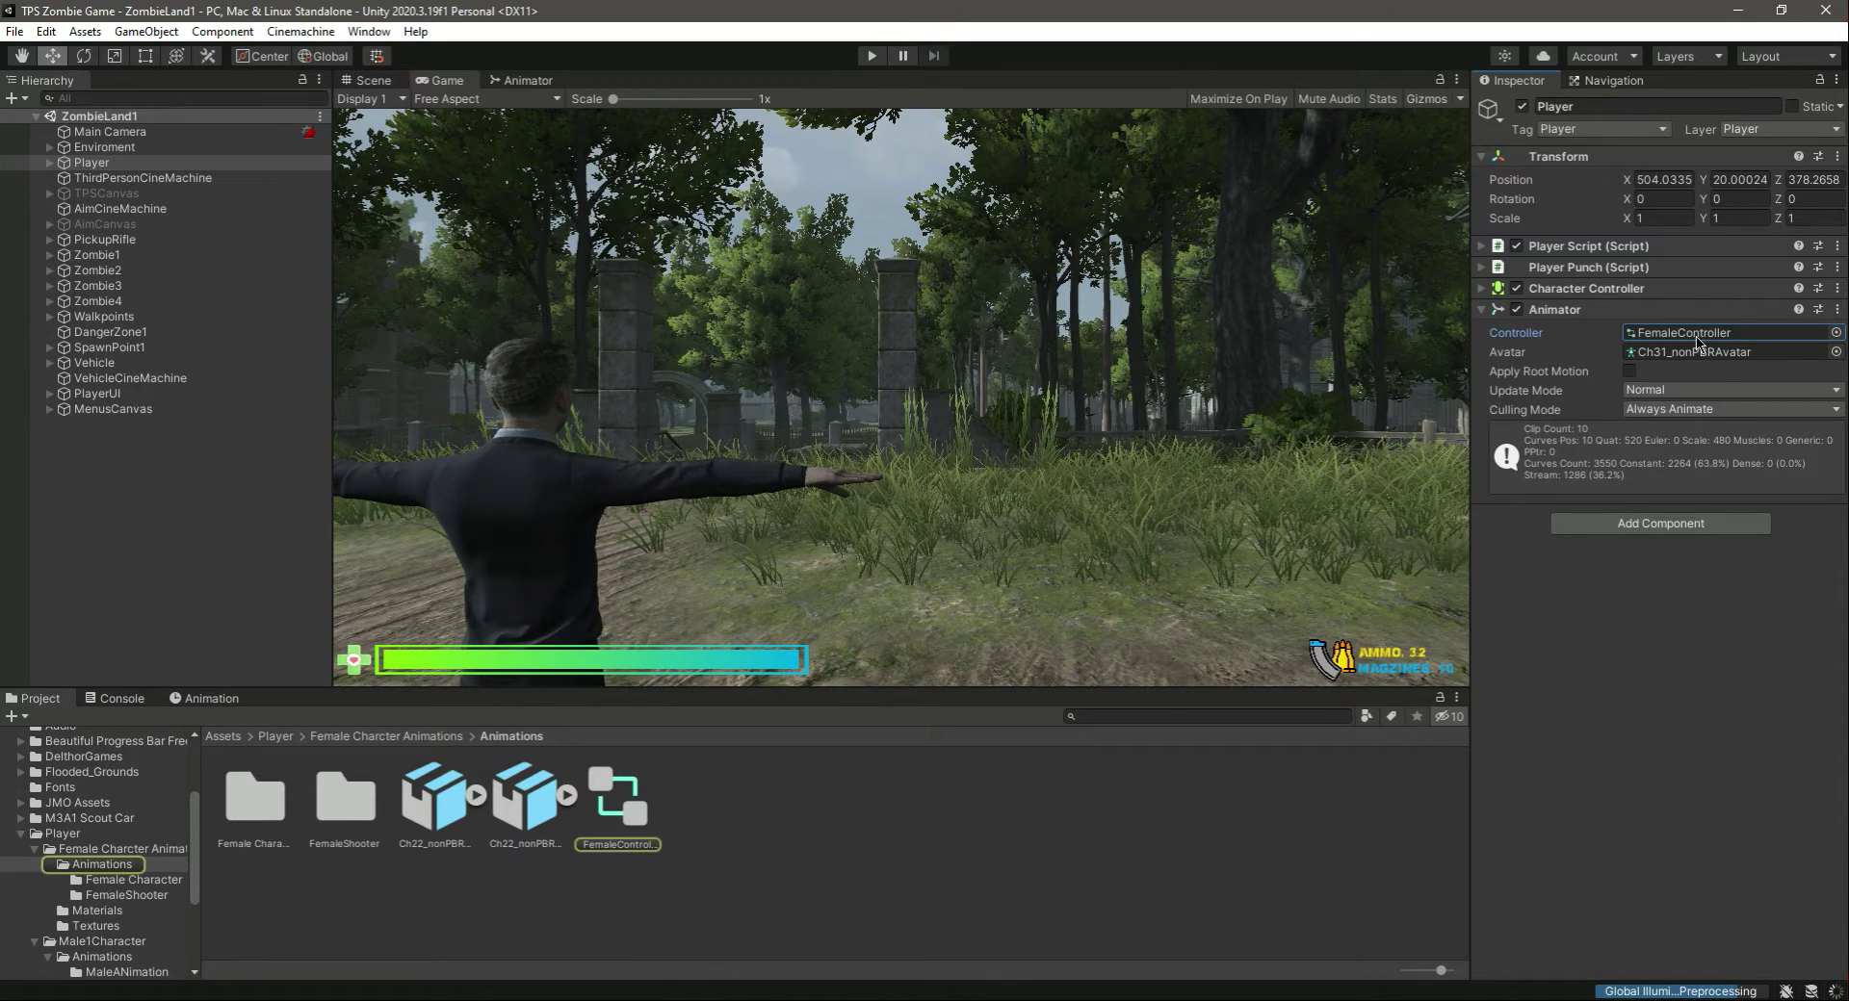
{"action": "left_click", "coordinate": [92, 162]}
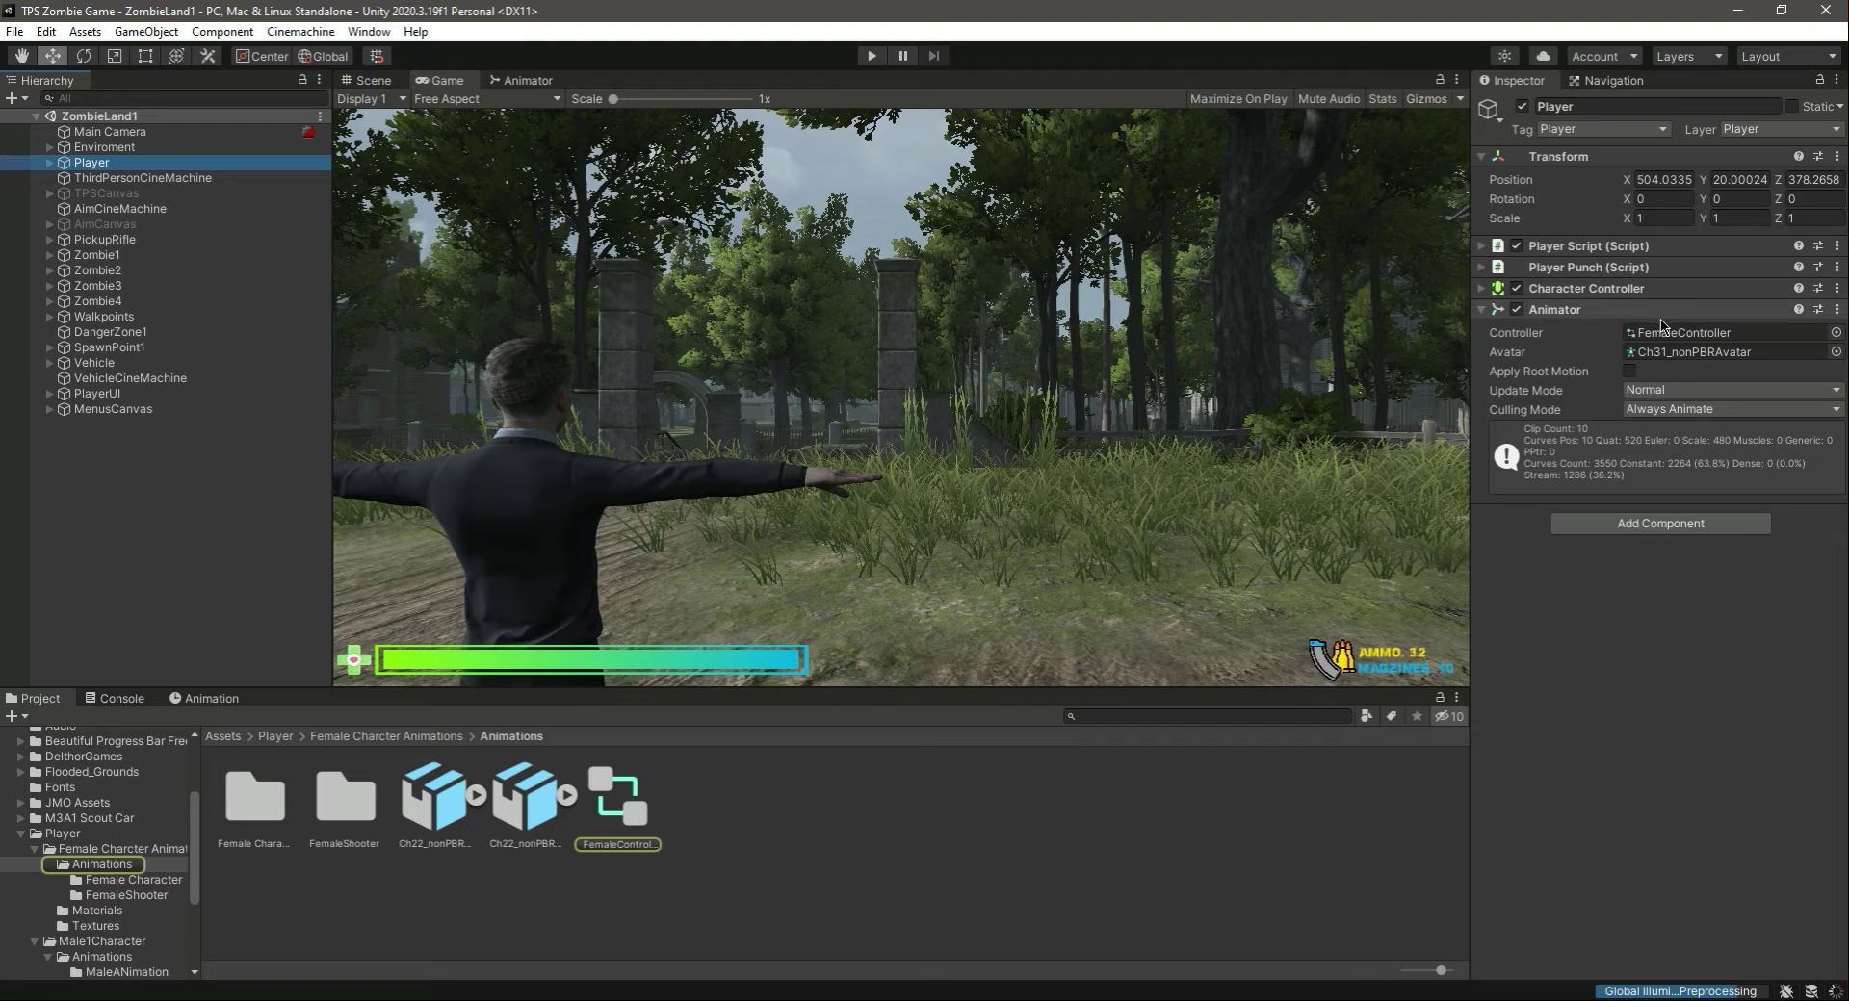
- Assign Male1Controller from Male1Character's Animations folder as the controller of Player's Animator and save the scene
{"action": "left_click", "coordinate": [122, 941]}
{"action": "double_click", "coordinate": [255, 799]}
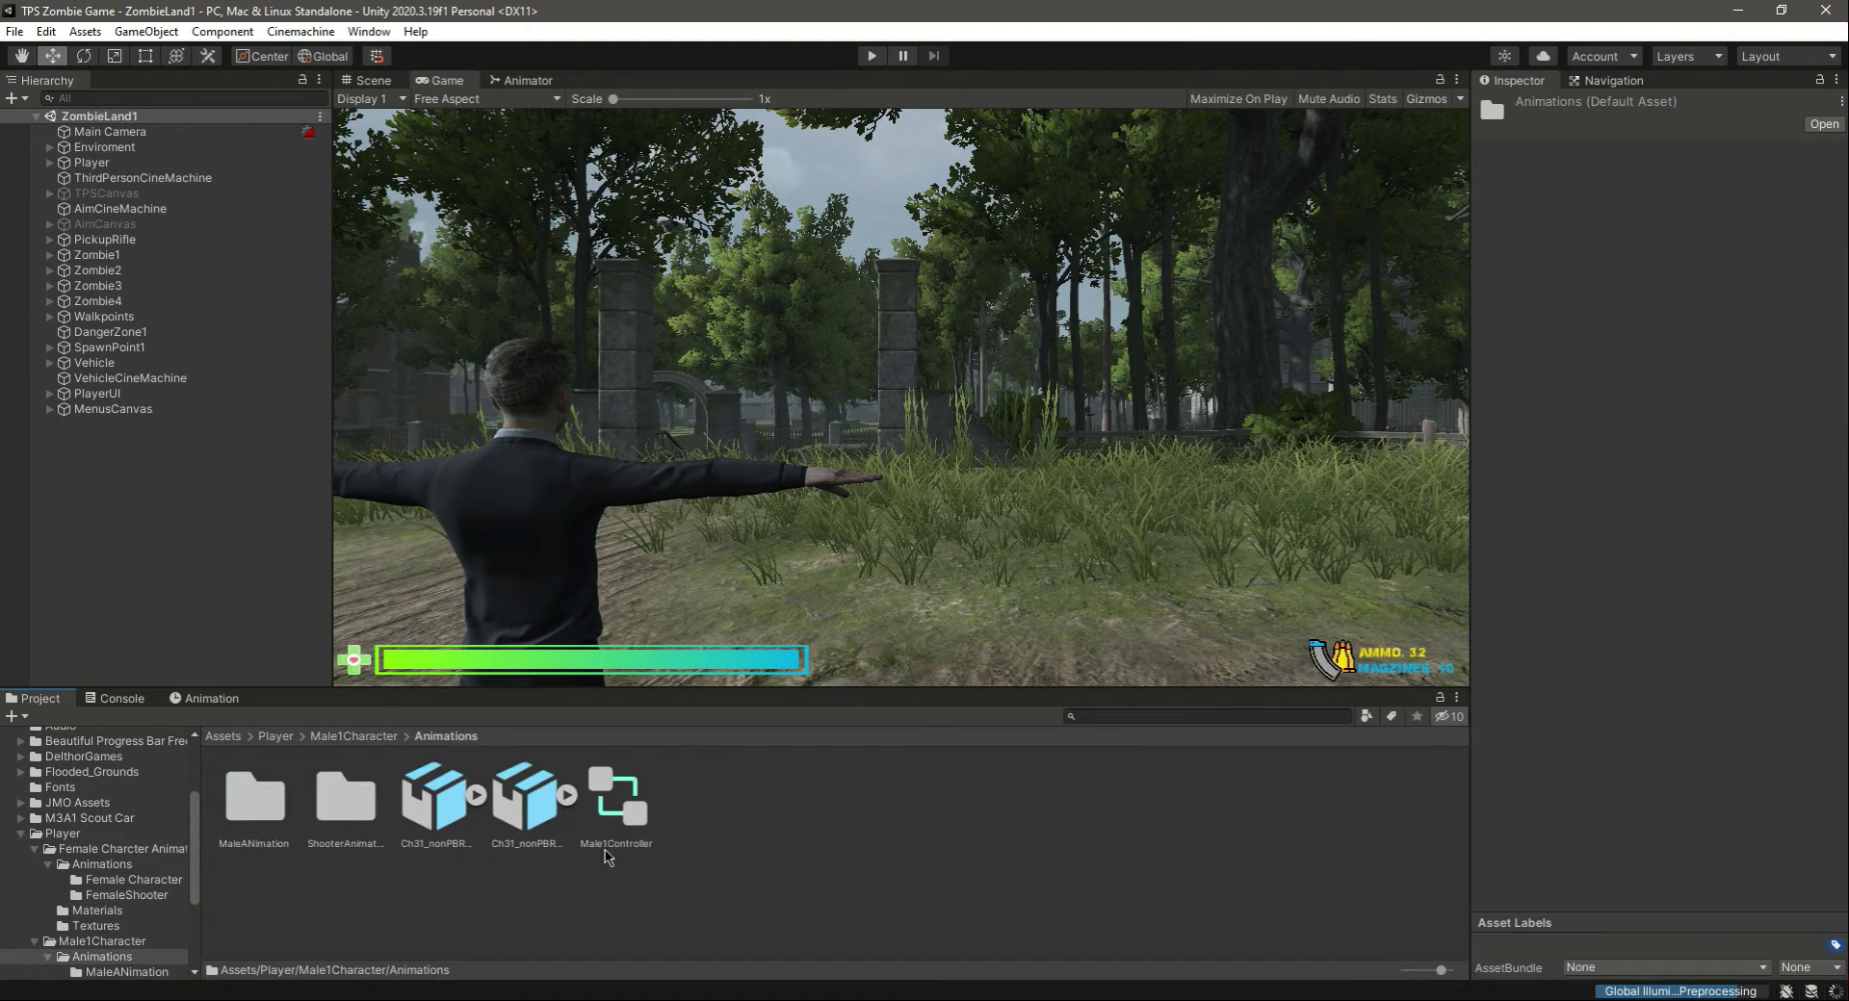
{"action": "left_click", "coordinate": [92, 162]}
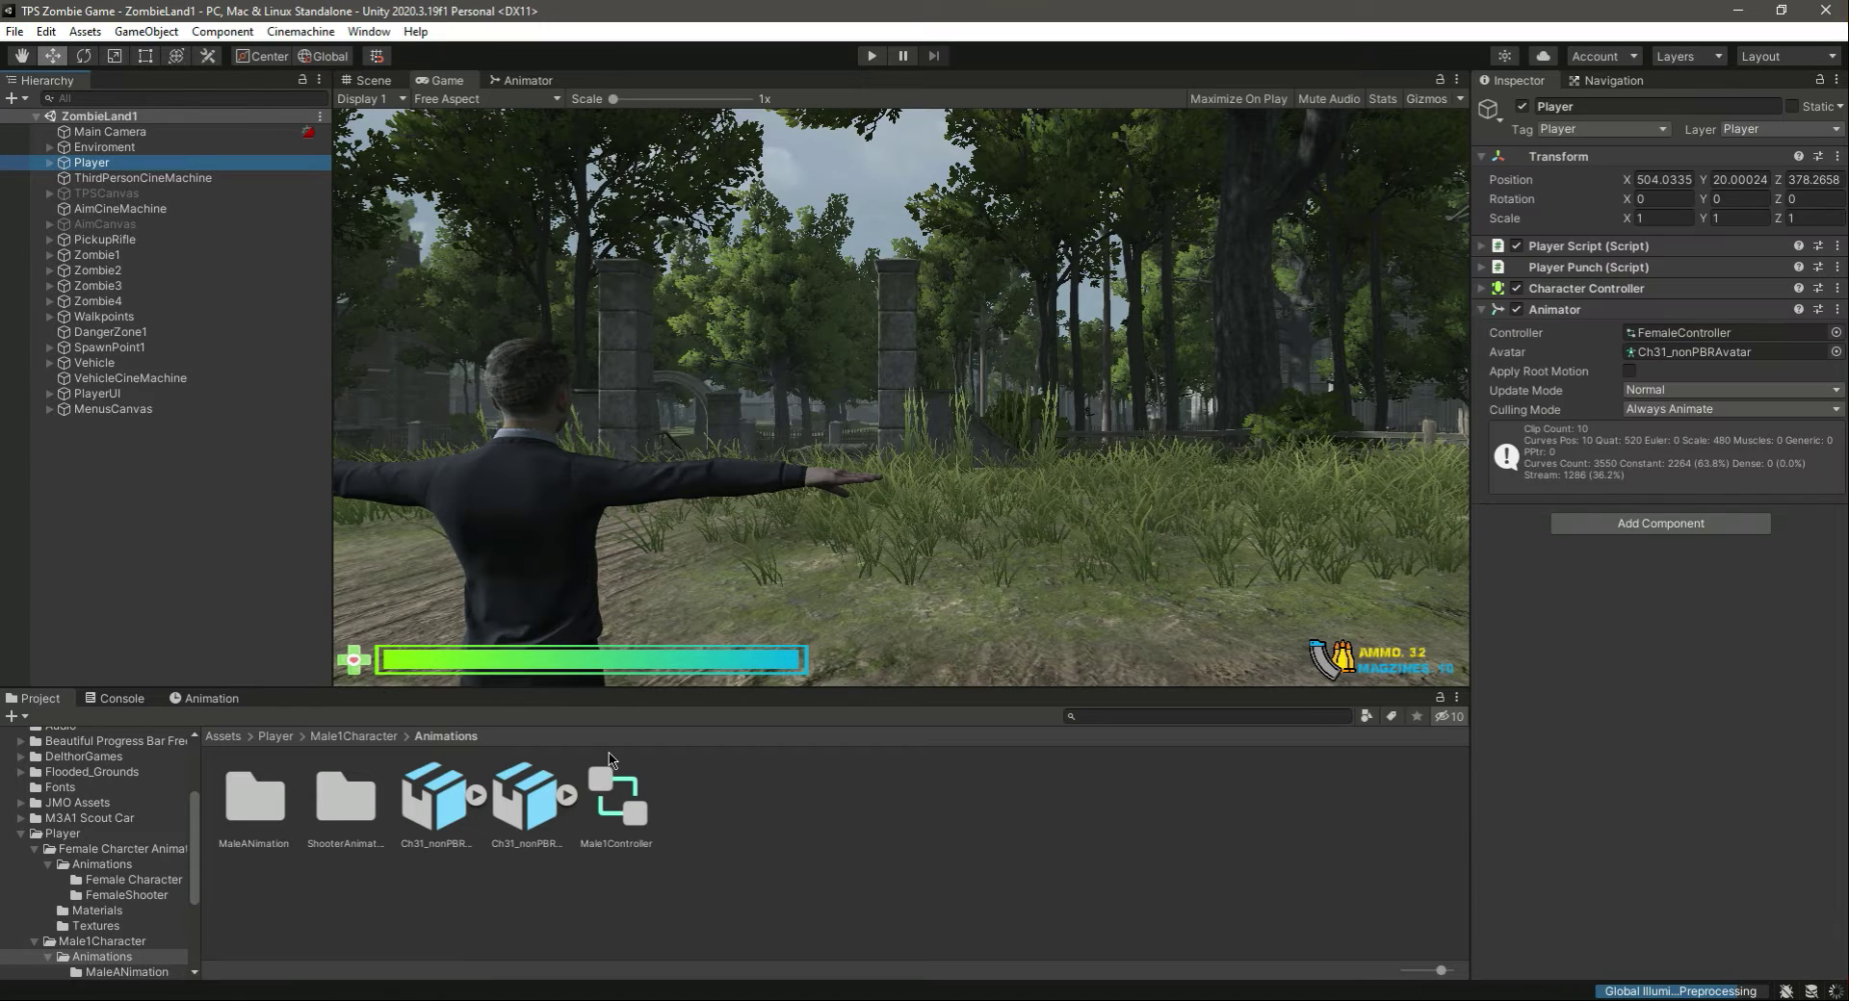
{"action": "left_click_drag", "start_coordinate": [617, 799], "coordinate": [1680, 336]}
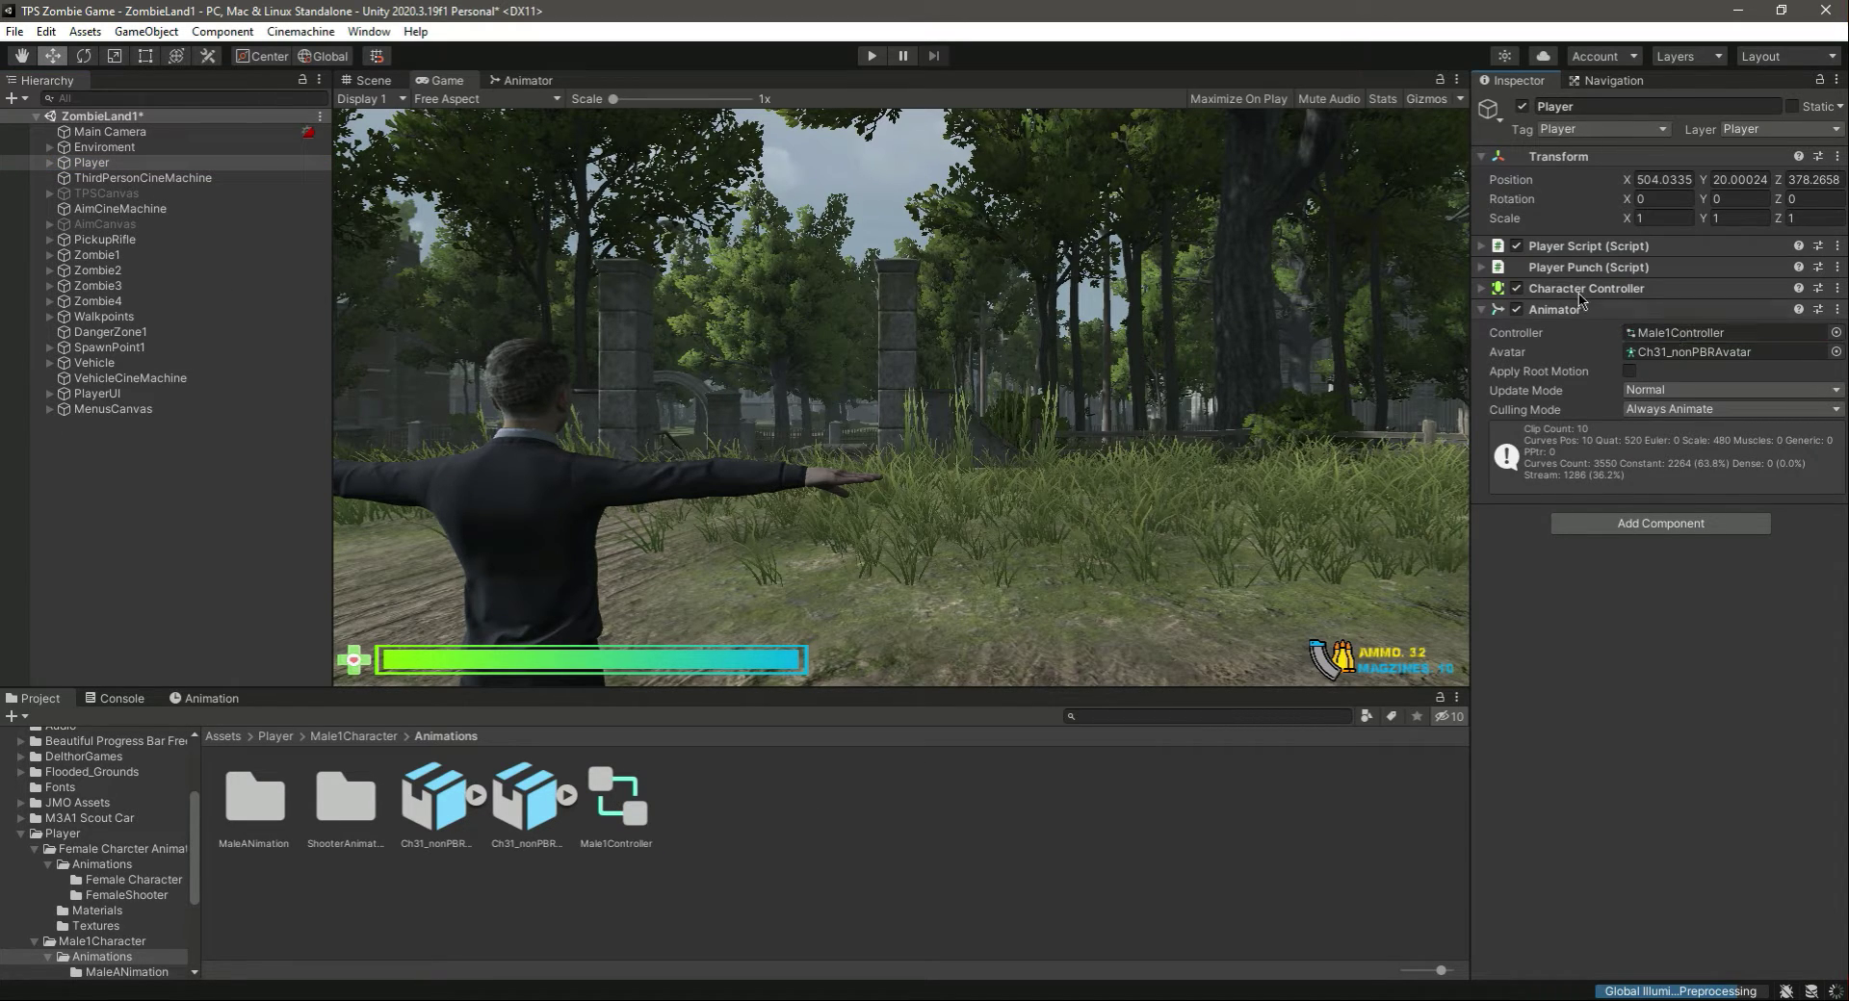
{"action": "left_click", "coordinate": [1493, 249]}
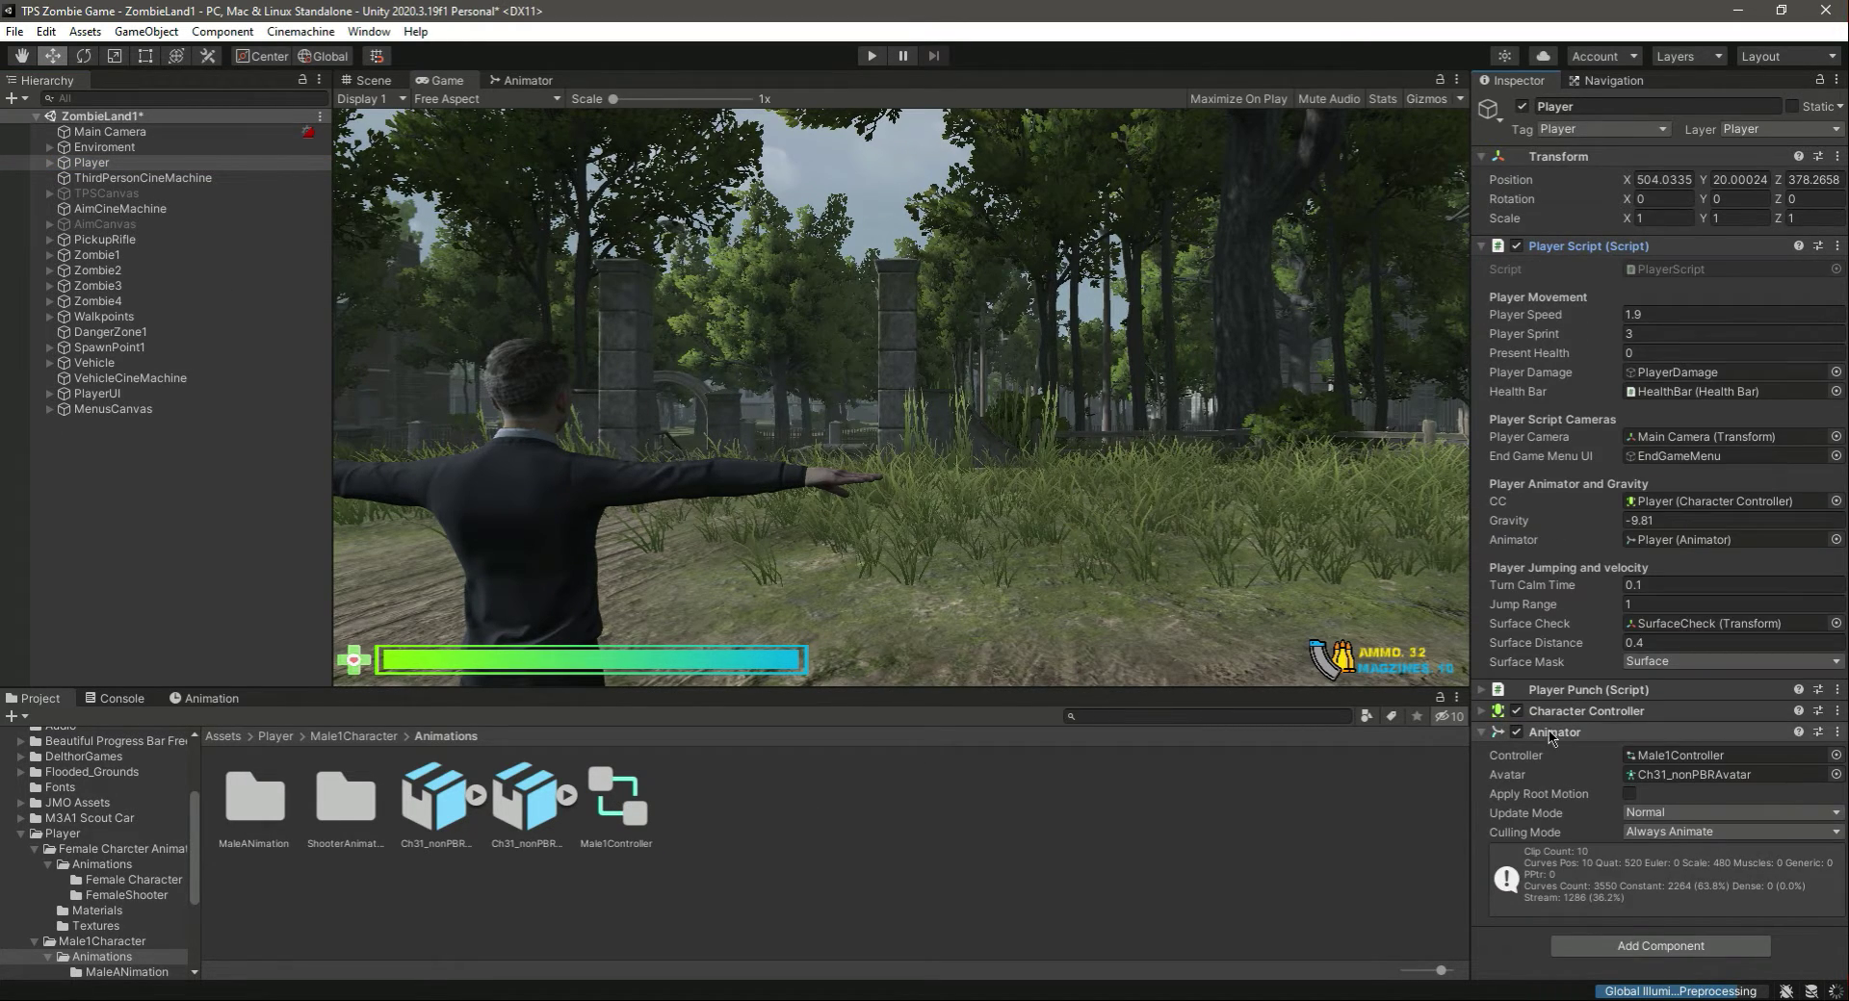
{"action": "left_click_drag", "start_coordinate": [1551, 738], "coordinate": [1720, 507]}
{"action": "left_click_drag", "start_coordinate": [1722, 402], "coordinate": [1101, 518]}
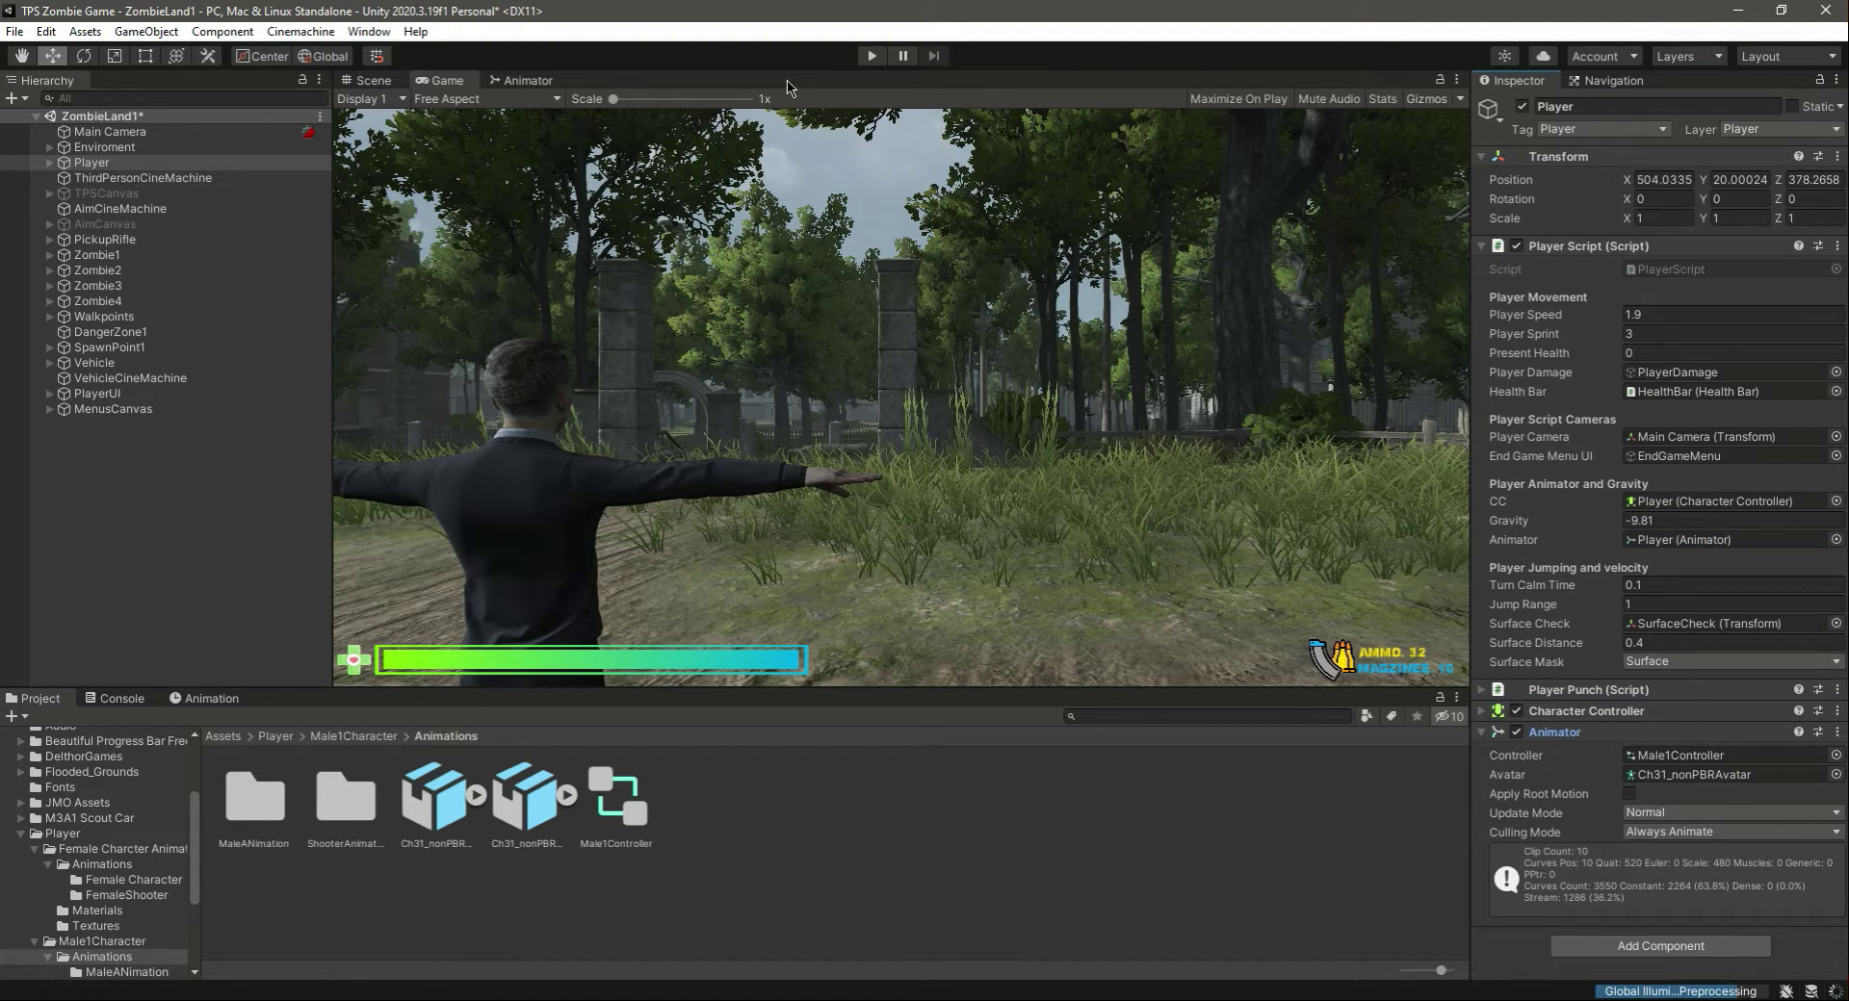
{"action": "key", "text": "ctrl+s"}
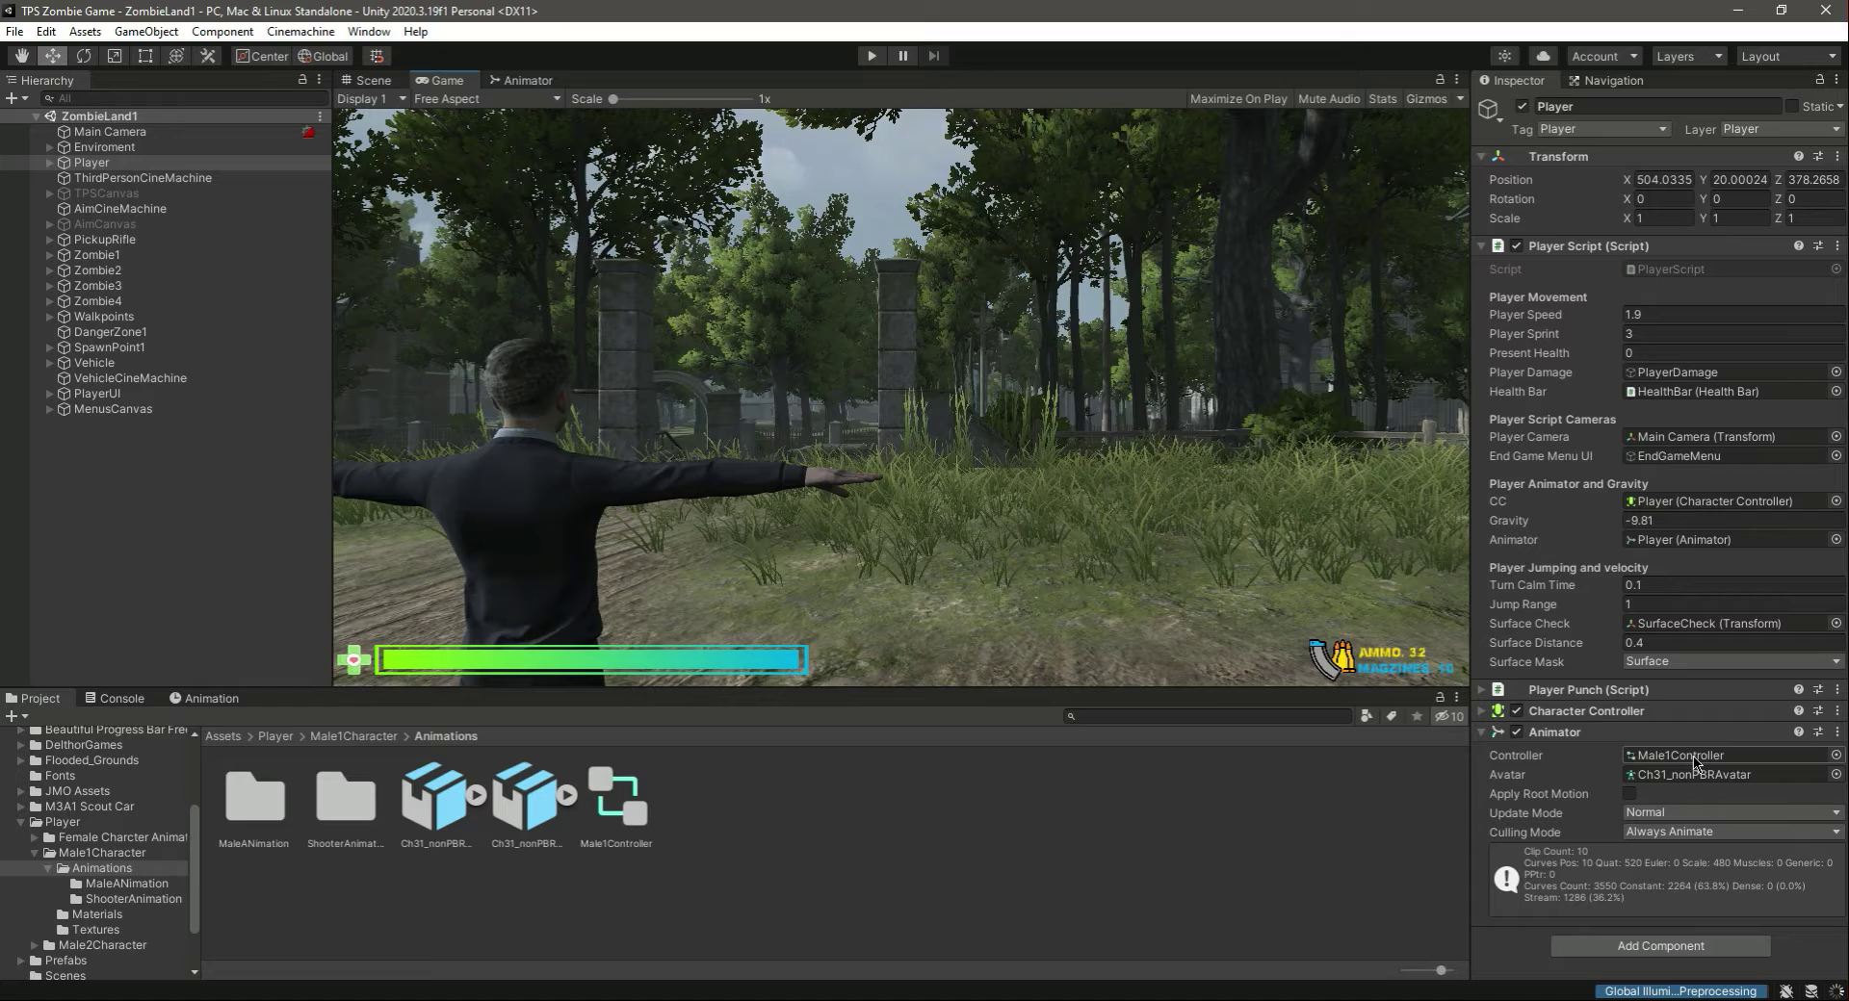
- In Male1Controller's animator graph, clear the Cross Punch state's motion to None
{"action": "double_click", "coordinate": [1693, 757]}
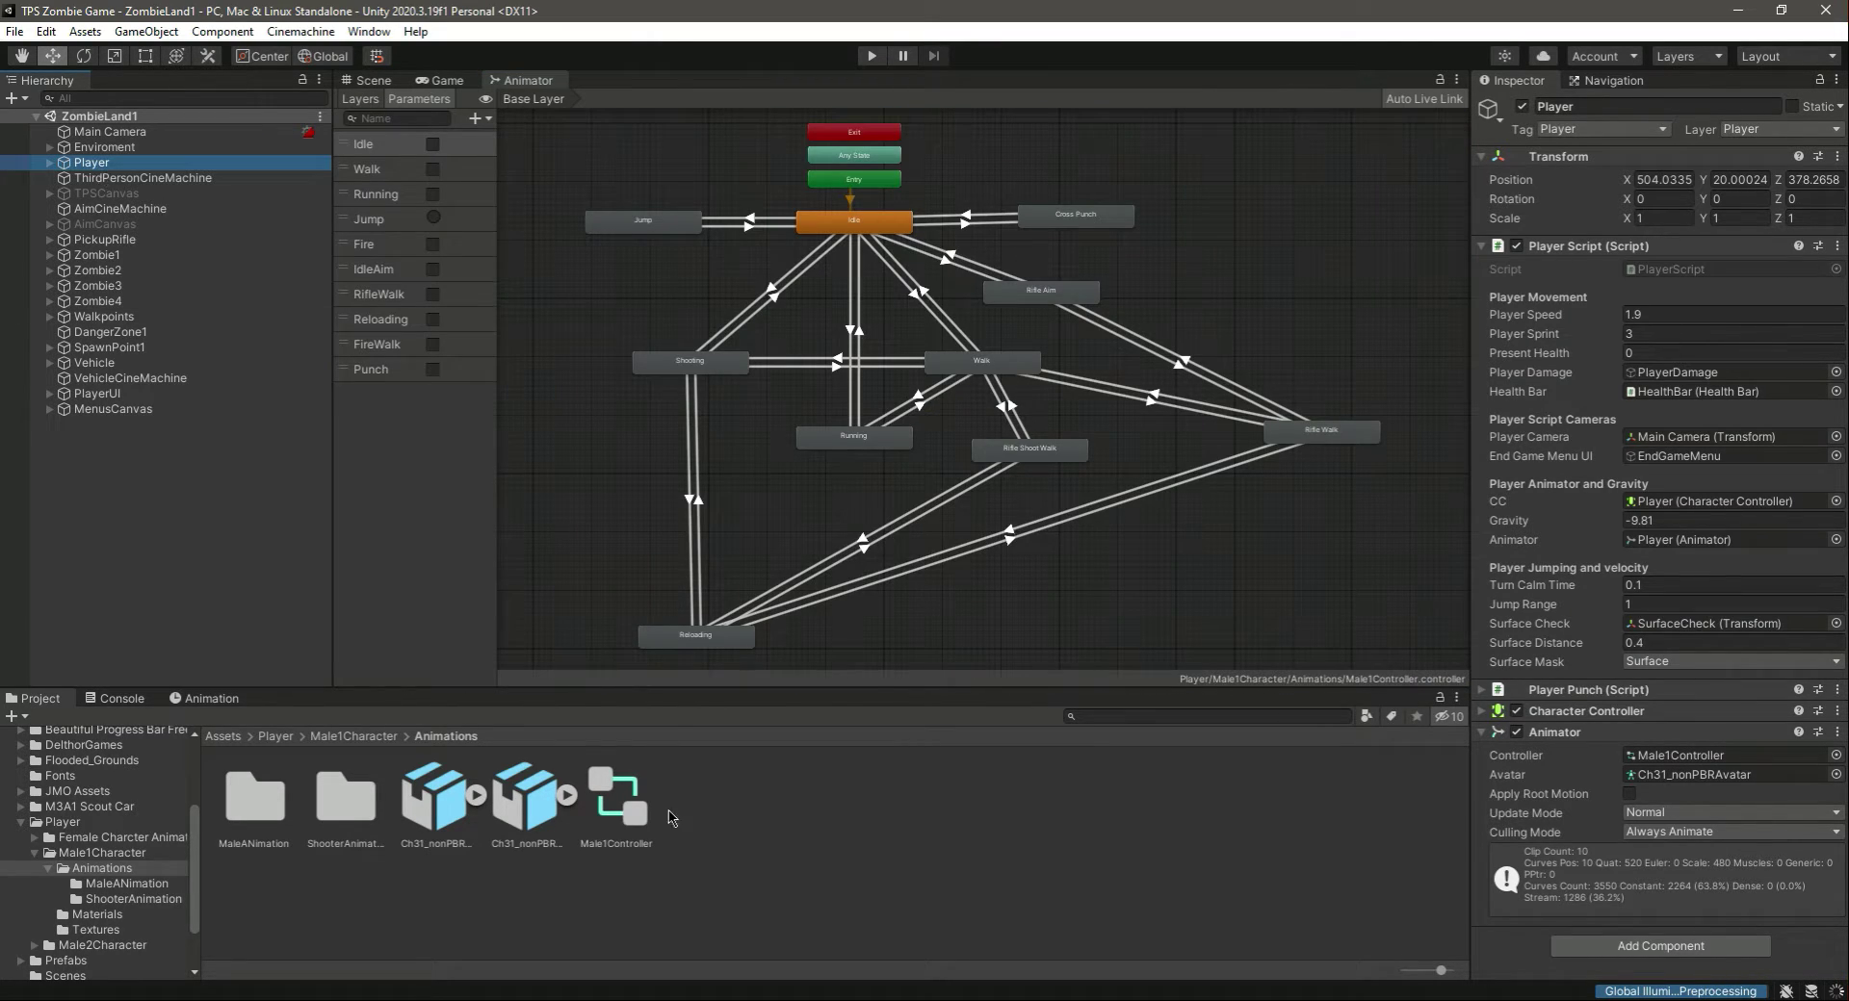
{"action": "left_click", "coordinate": [634, 808]}
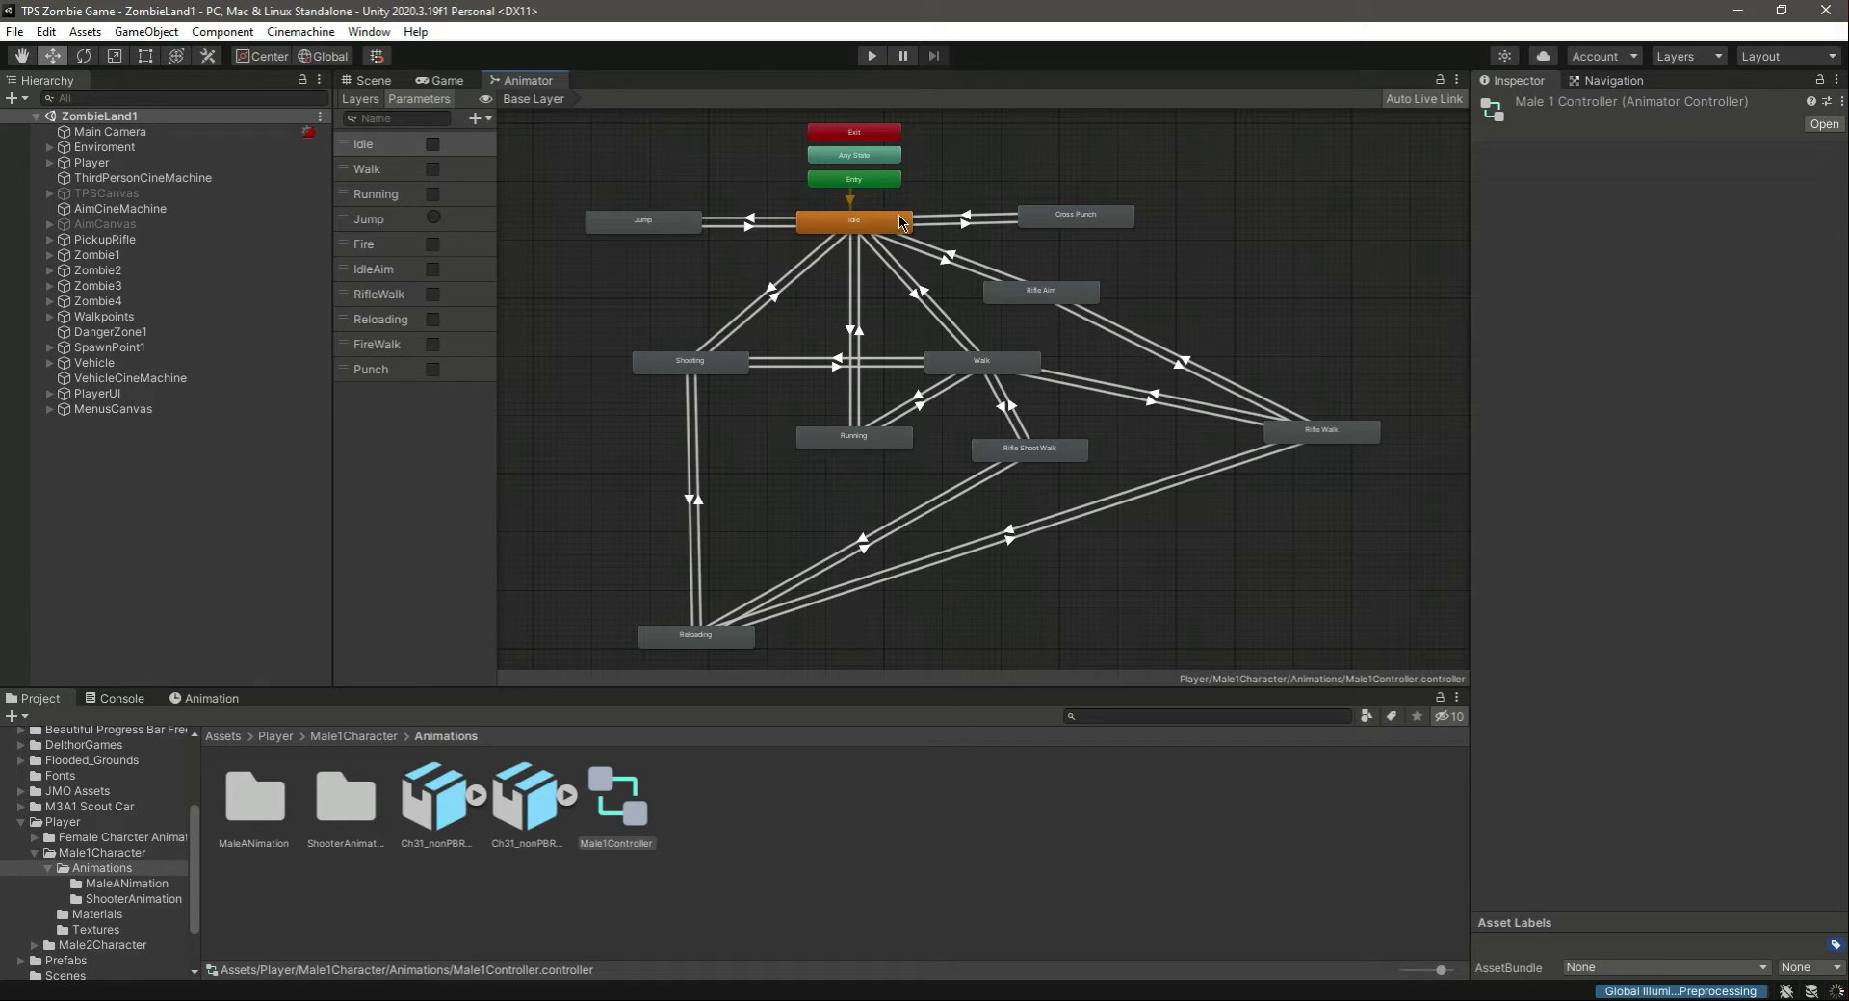
{"action": "left_click", "coordinate": [1064, 223]}
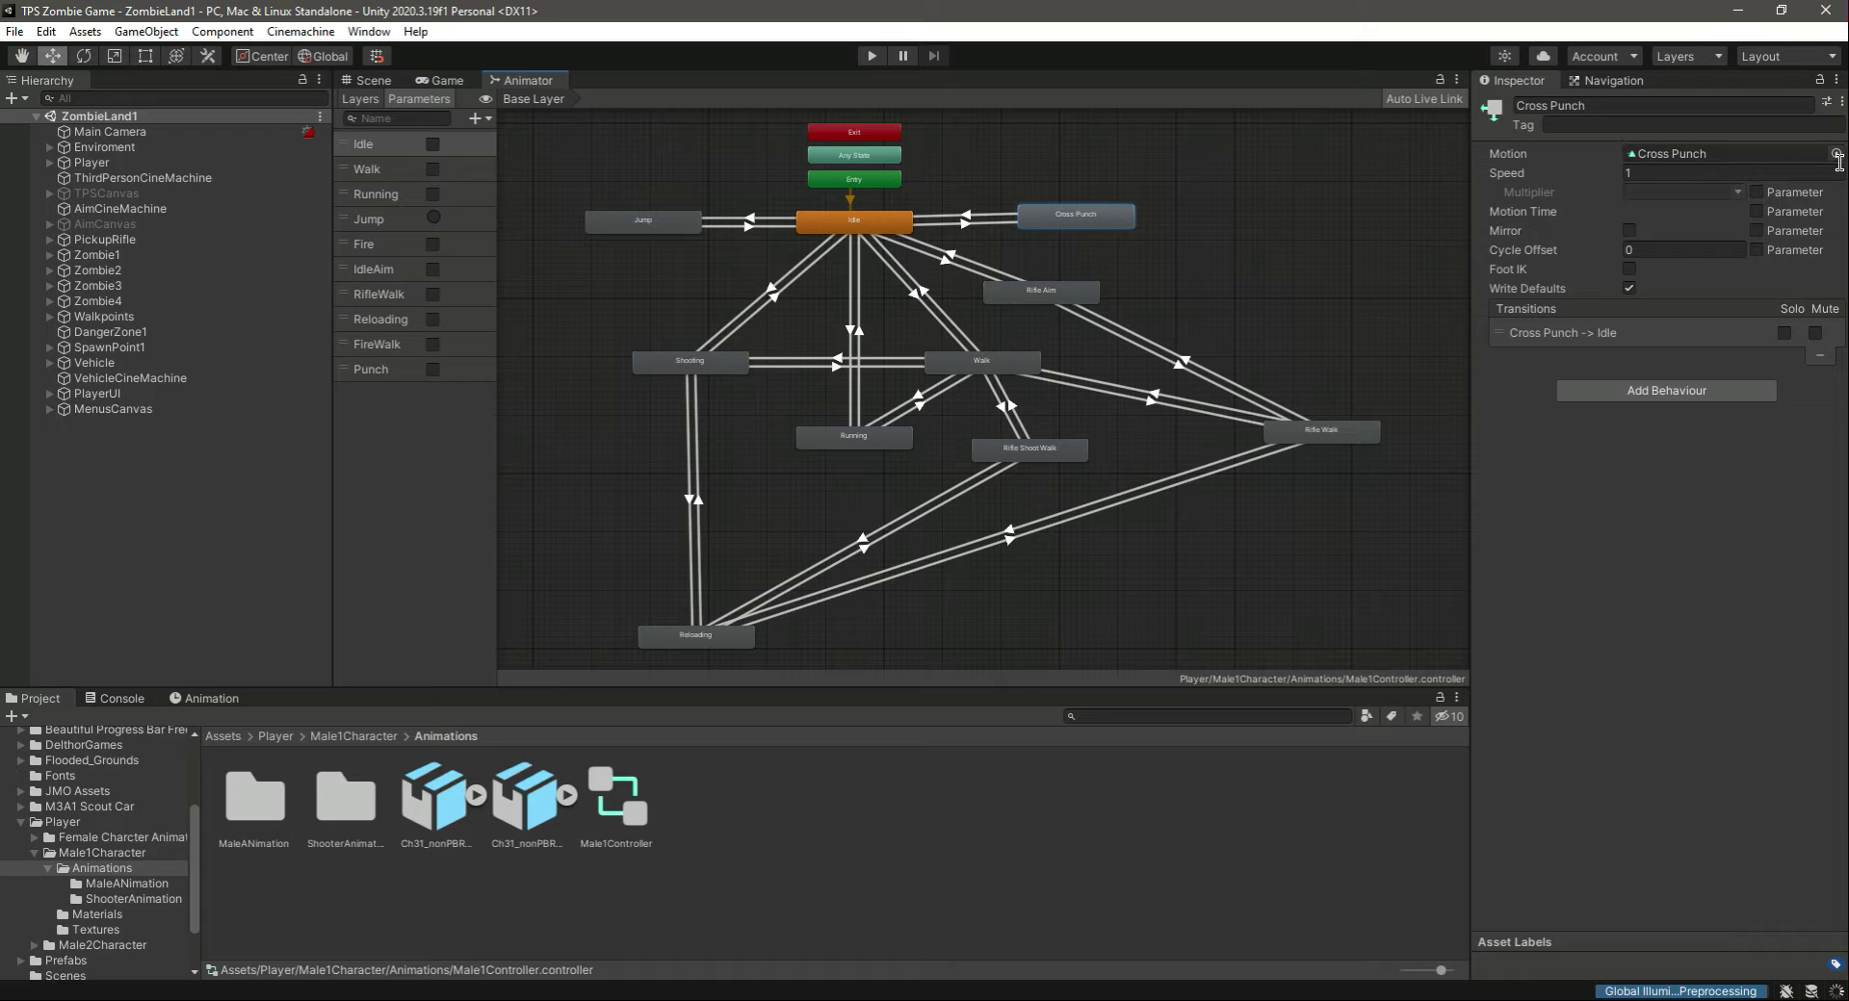
{"action": "left_click", "coordinate": [1836, 154]}
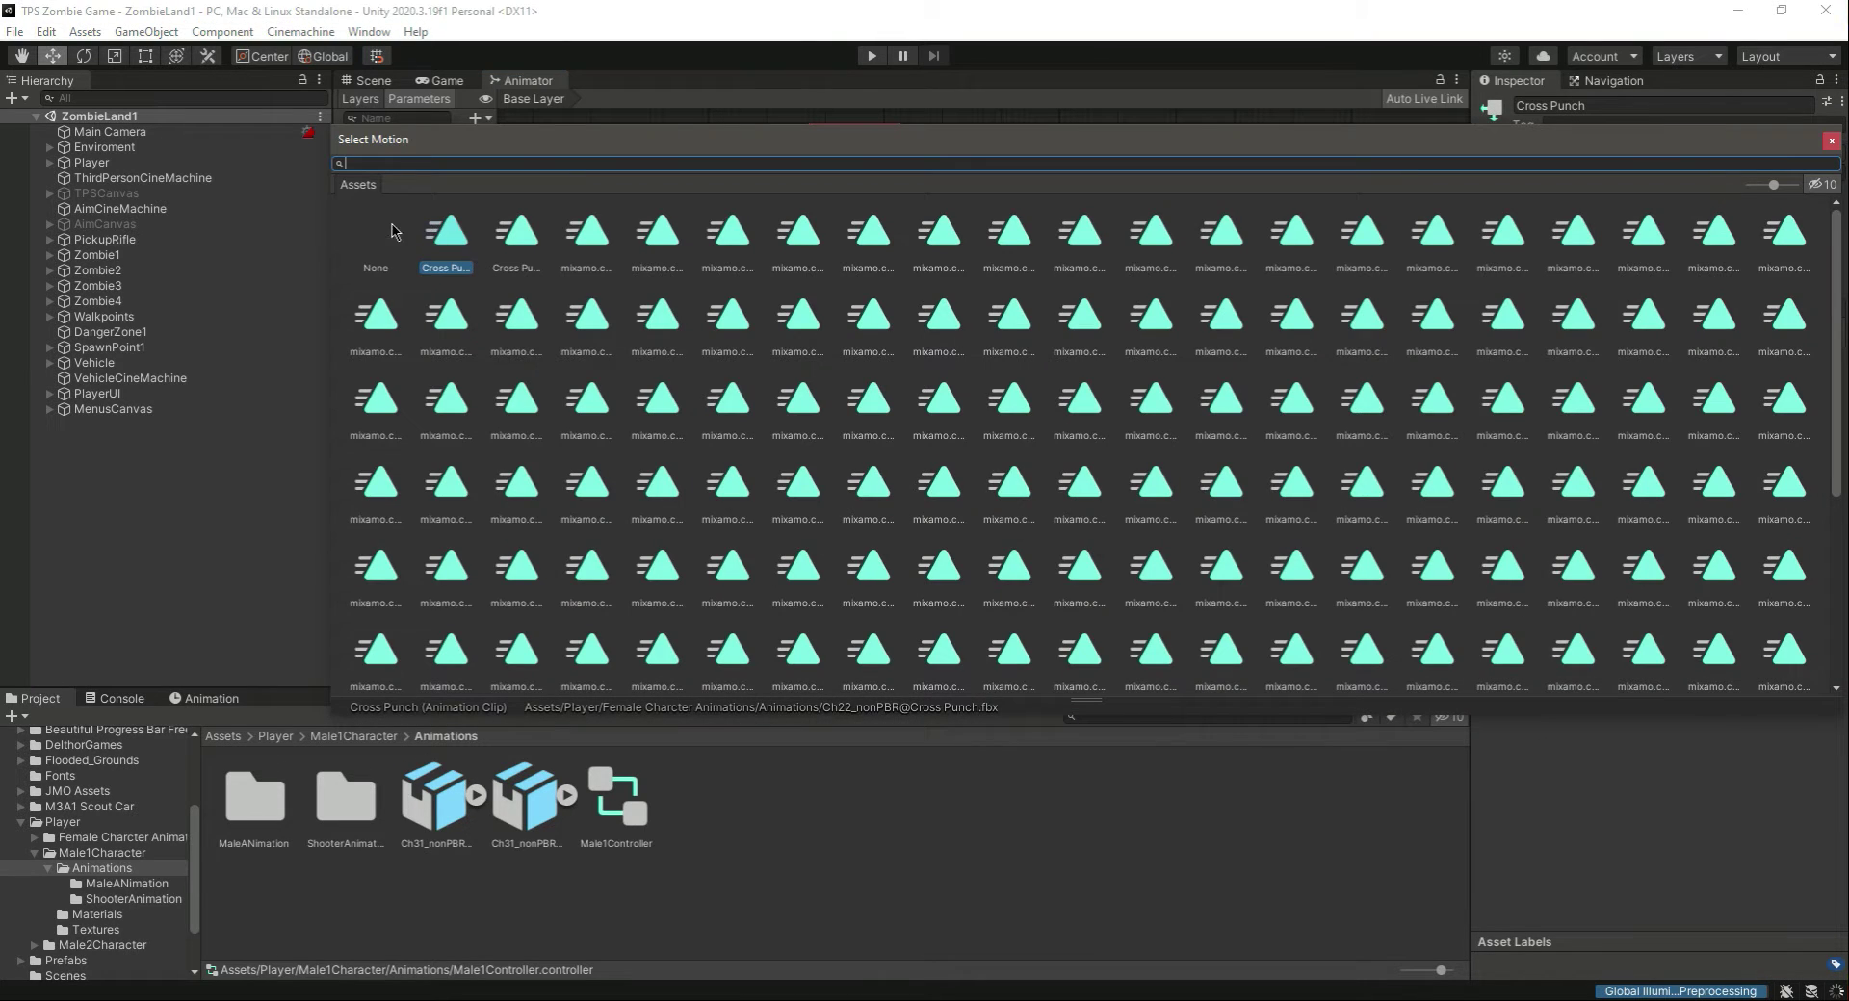
{"action": "double_click", "coordinate": [377, 231]}
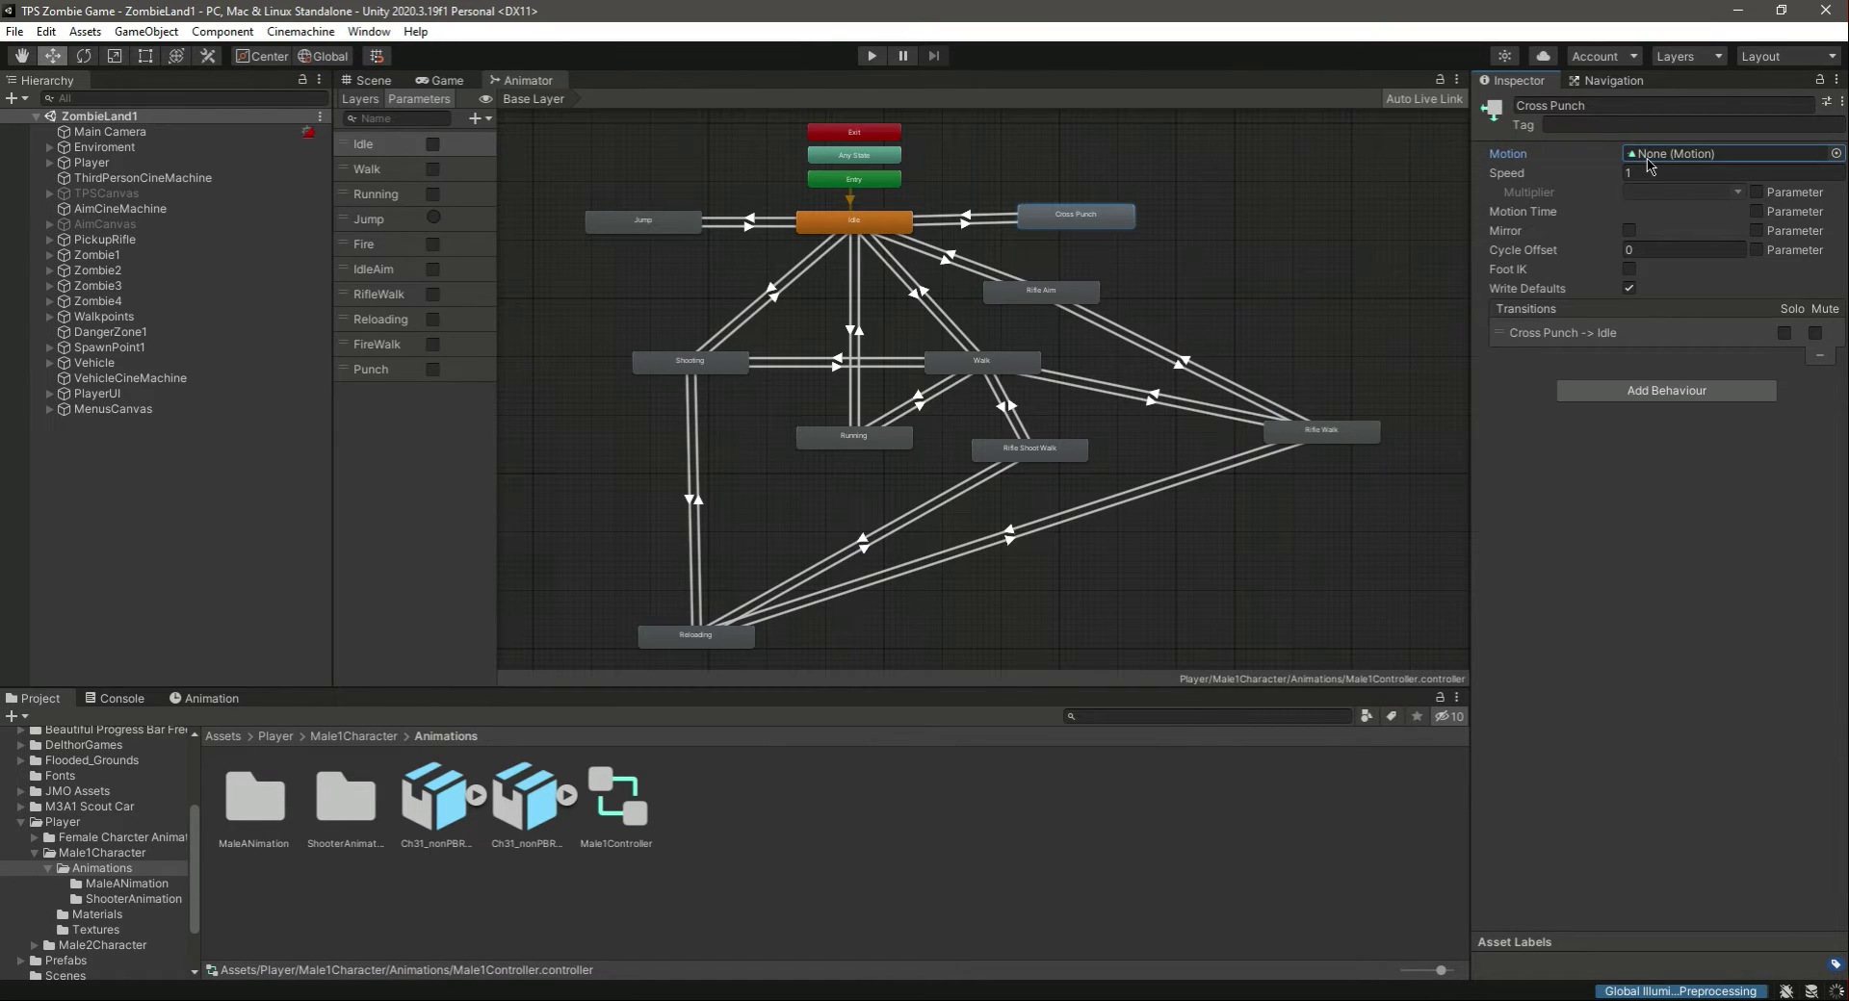
{"action": "left_click", "coordinate": [621, 812]}
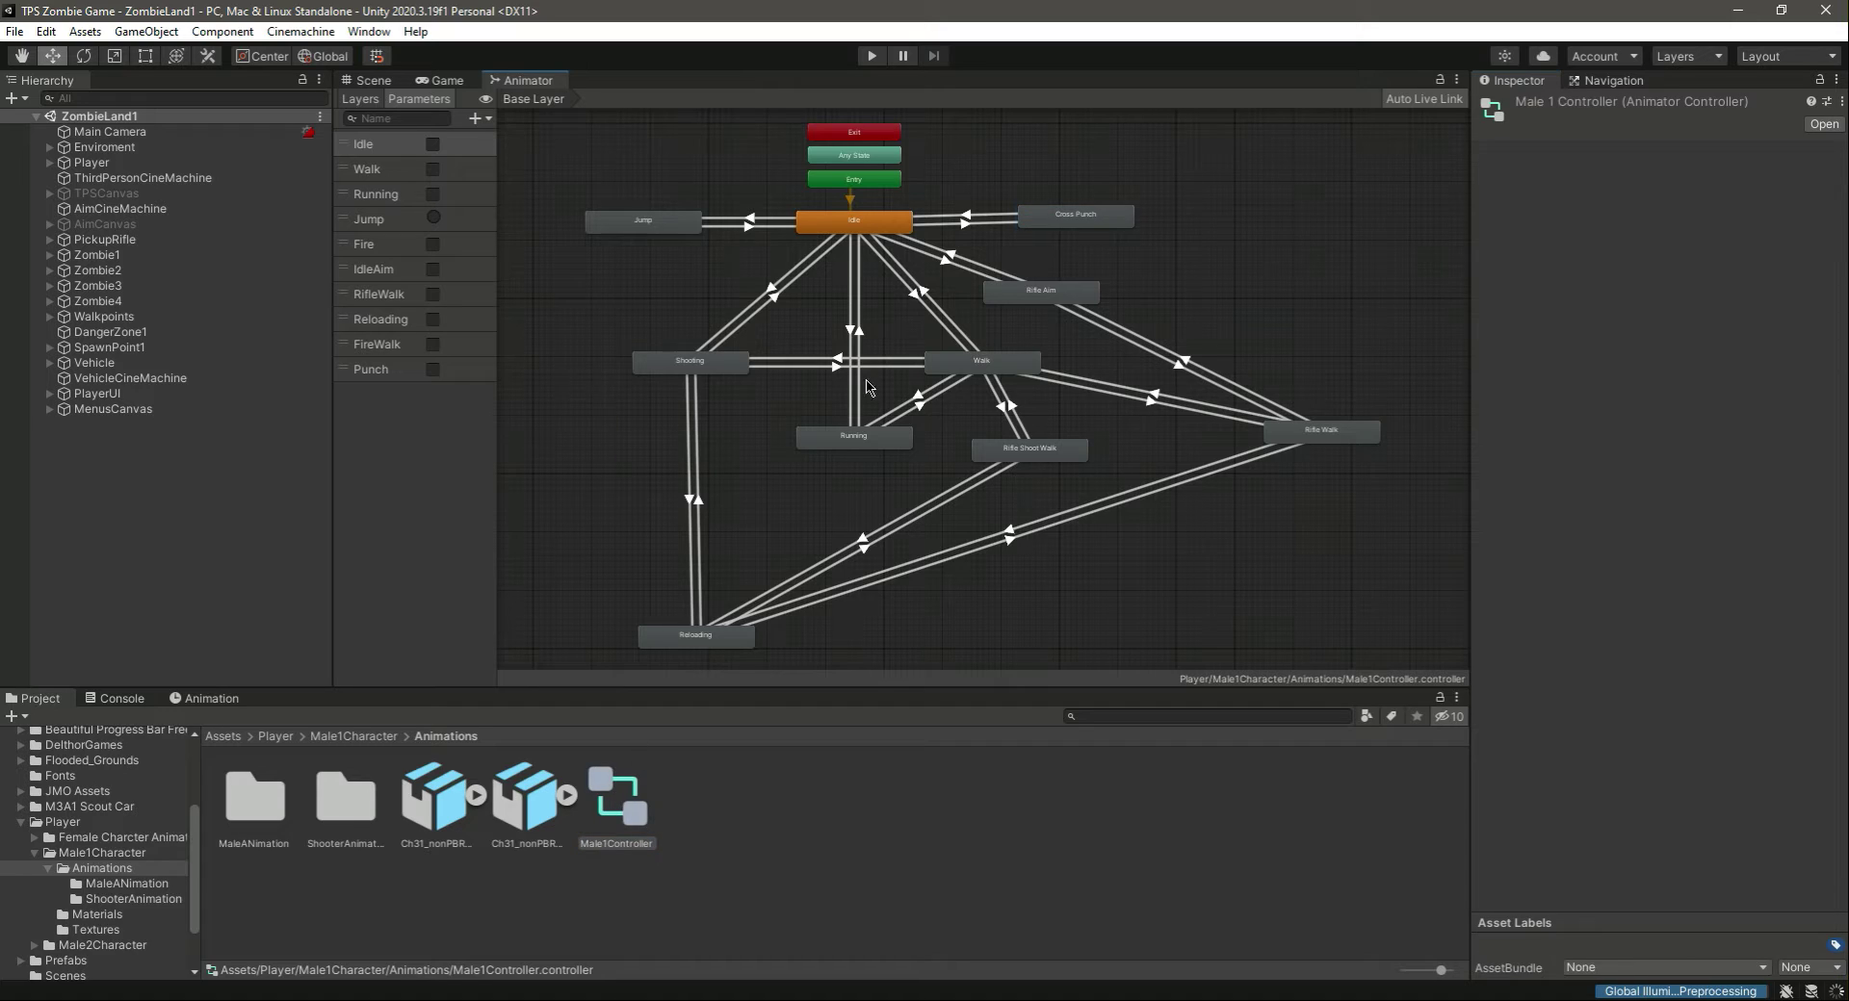
{"action": "left_click", "coordinate": [1058, 221]}
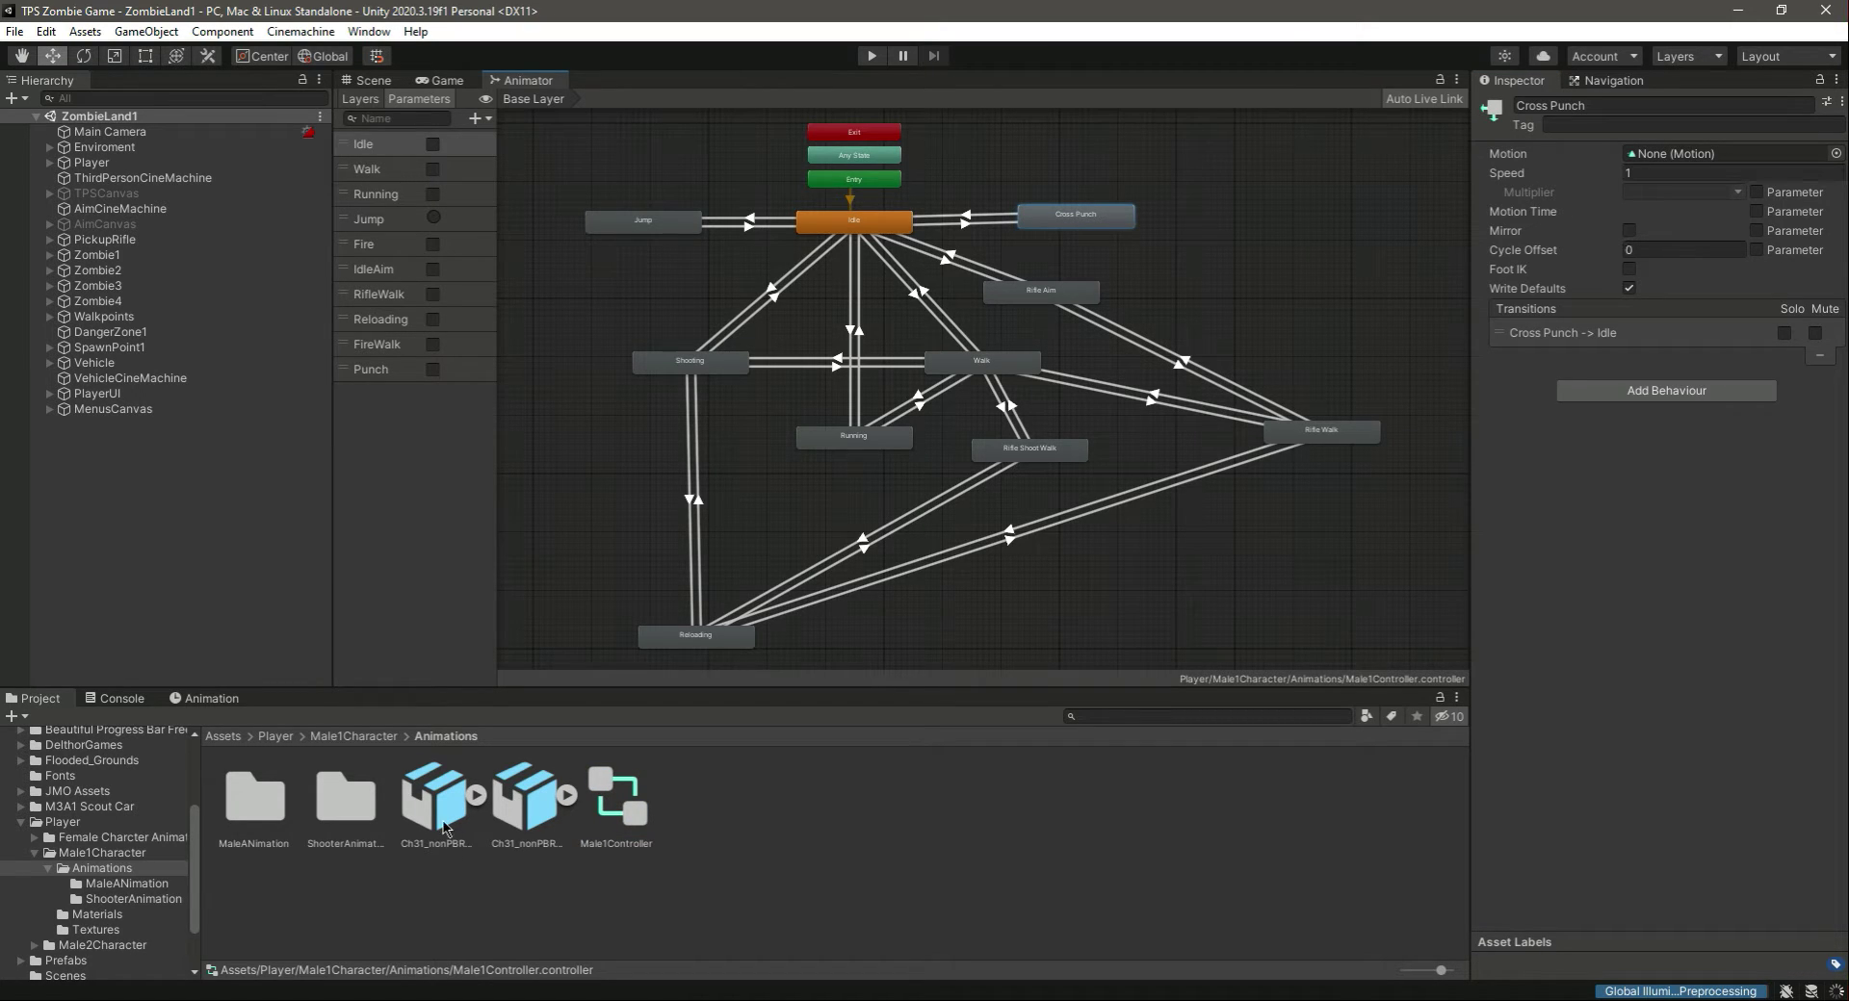
- Preview the Ch31_nonPBR@Cross Punch animation on the male character and review its animation import settings
{"action": "left_click", "coordinate": [503, 804]}
{"action": "left_click", "coordinate": [455, 813]}
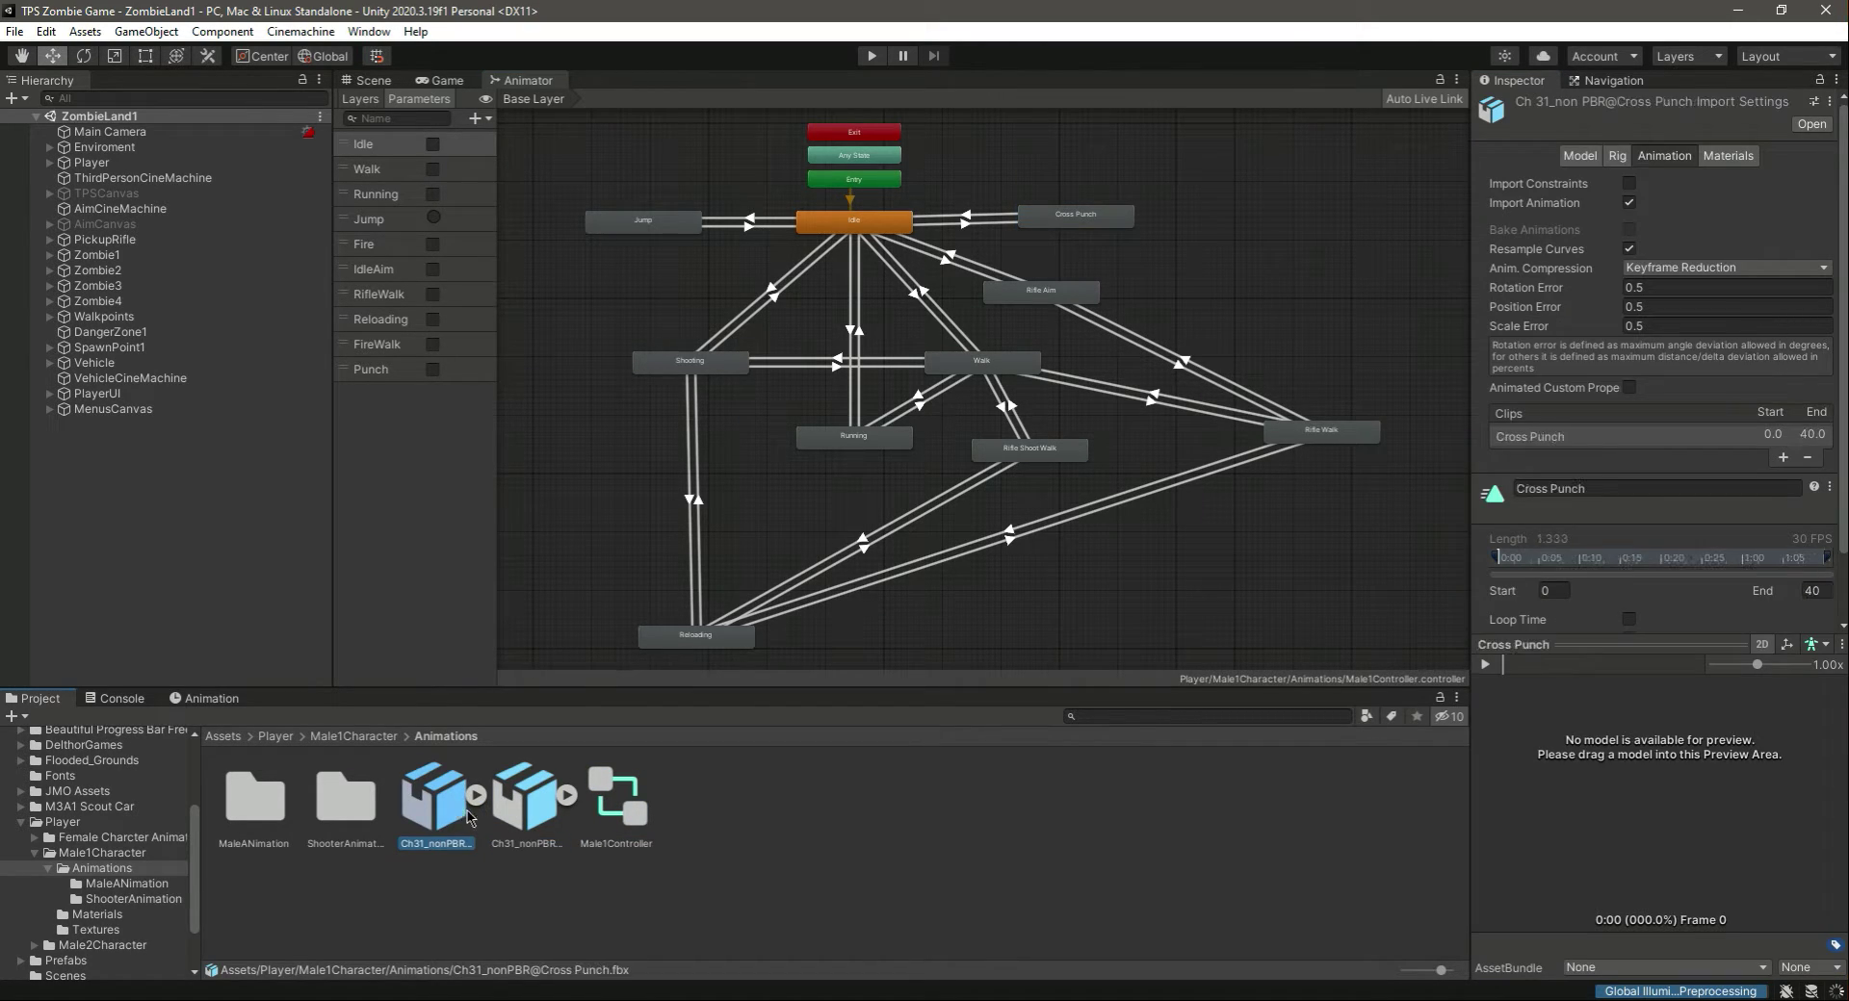
{"action": "left_click_drag", "start_coordinate": [91, 162], "coordinate": [1551, 741]}
{"action": "left_click", "coordinate": [1488, 665]}
{"action": "left_click_drag", "start_coordinate": [1737, 759], "coordinate": [1686, 719]}
{"action": "left_click_drag", "start_coordinate": [1686, 644], "coordinate": [1686, 561]}
{"action": "middle_click_drag", "start_coordinate": [1658, 731], "coordinate": [1635, 831]}
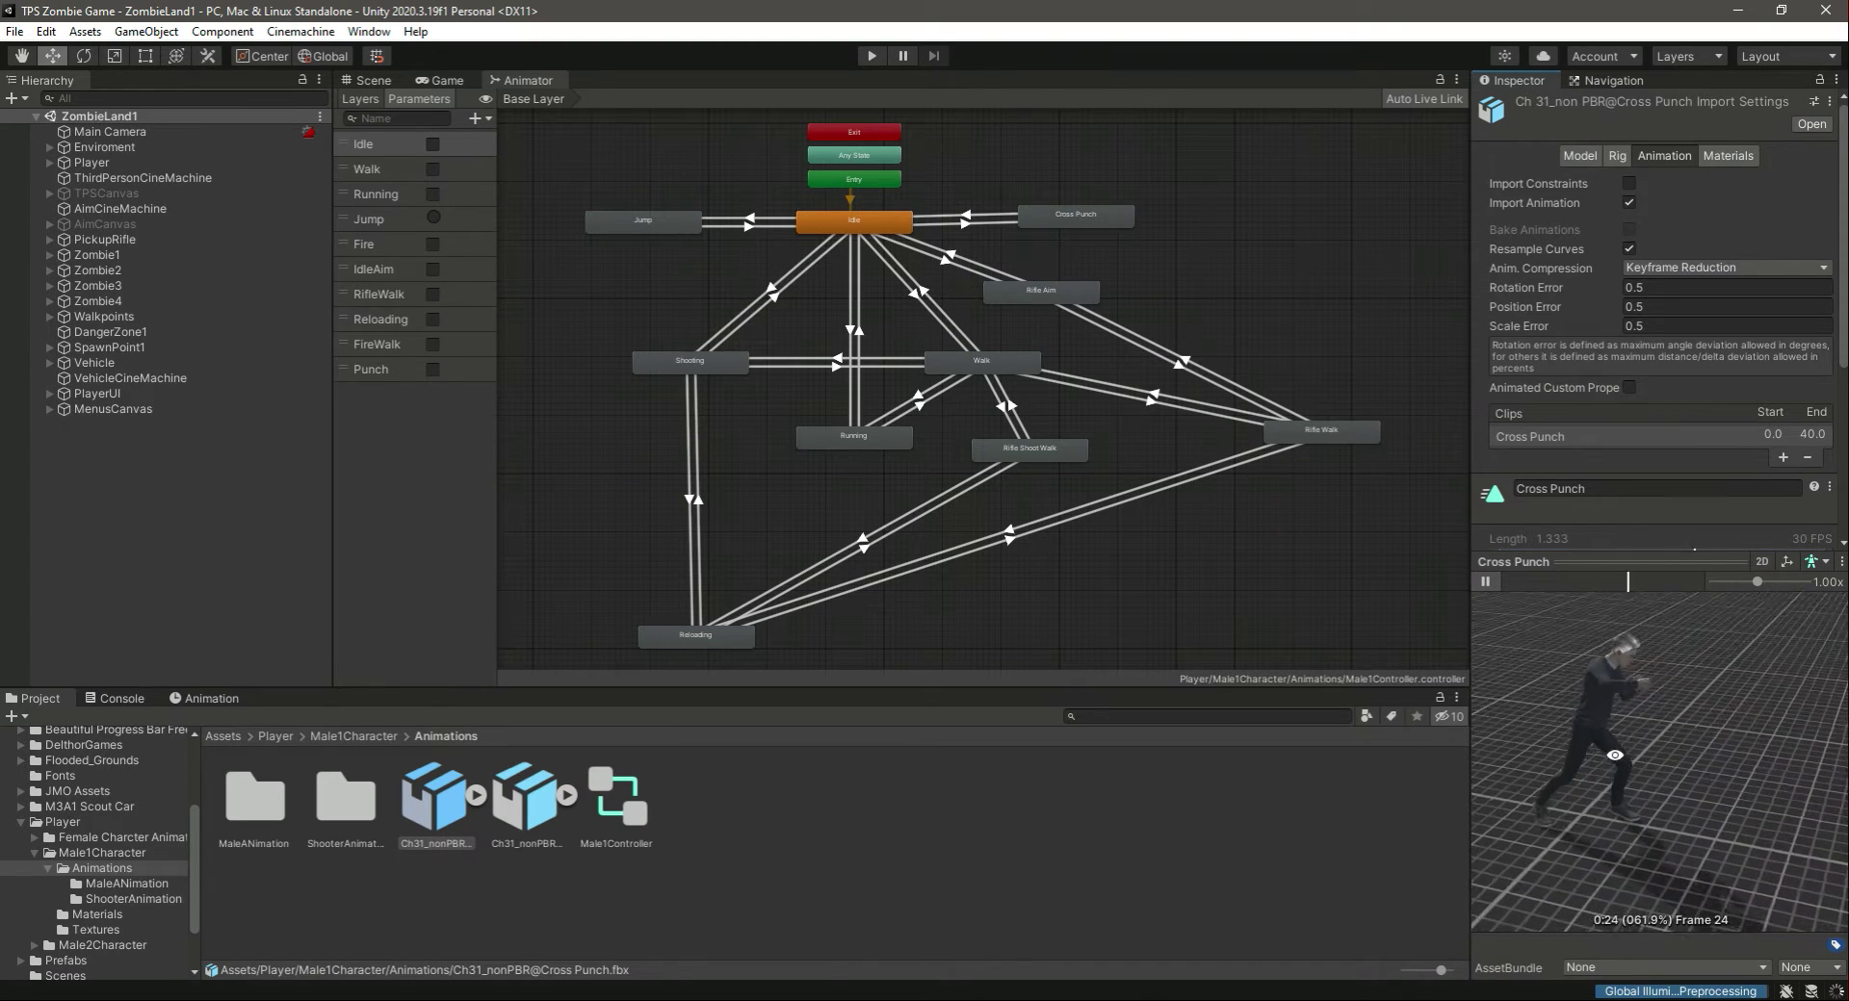
{"action": "left_click_drag", "start_coordinate": [1665, 563], "coordinate": [1665, 729]}
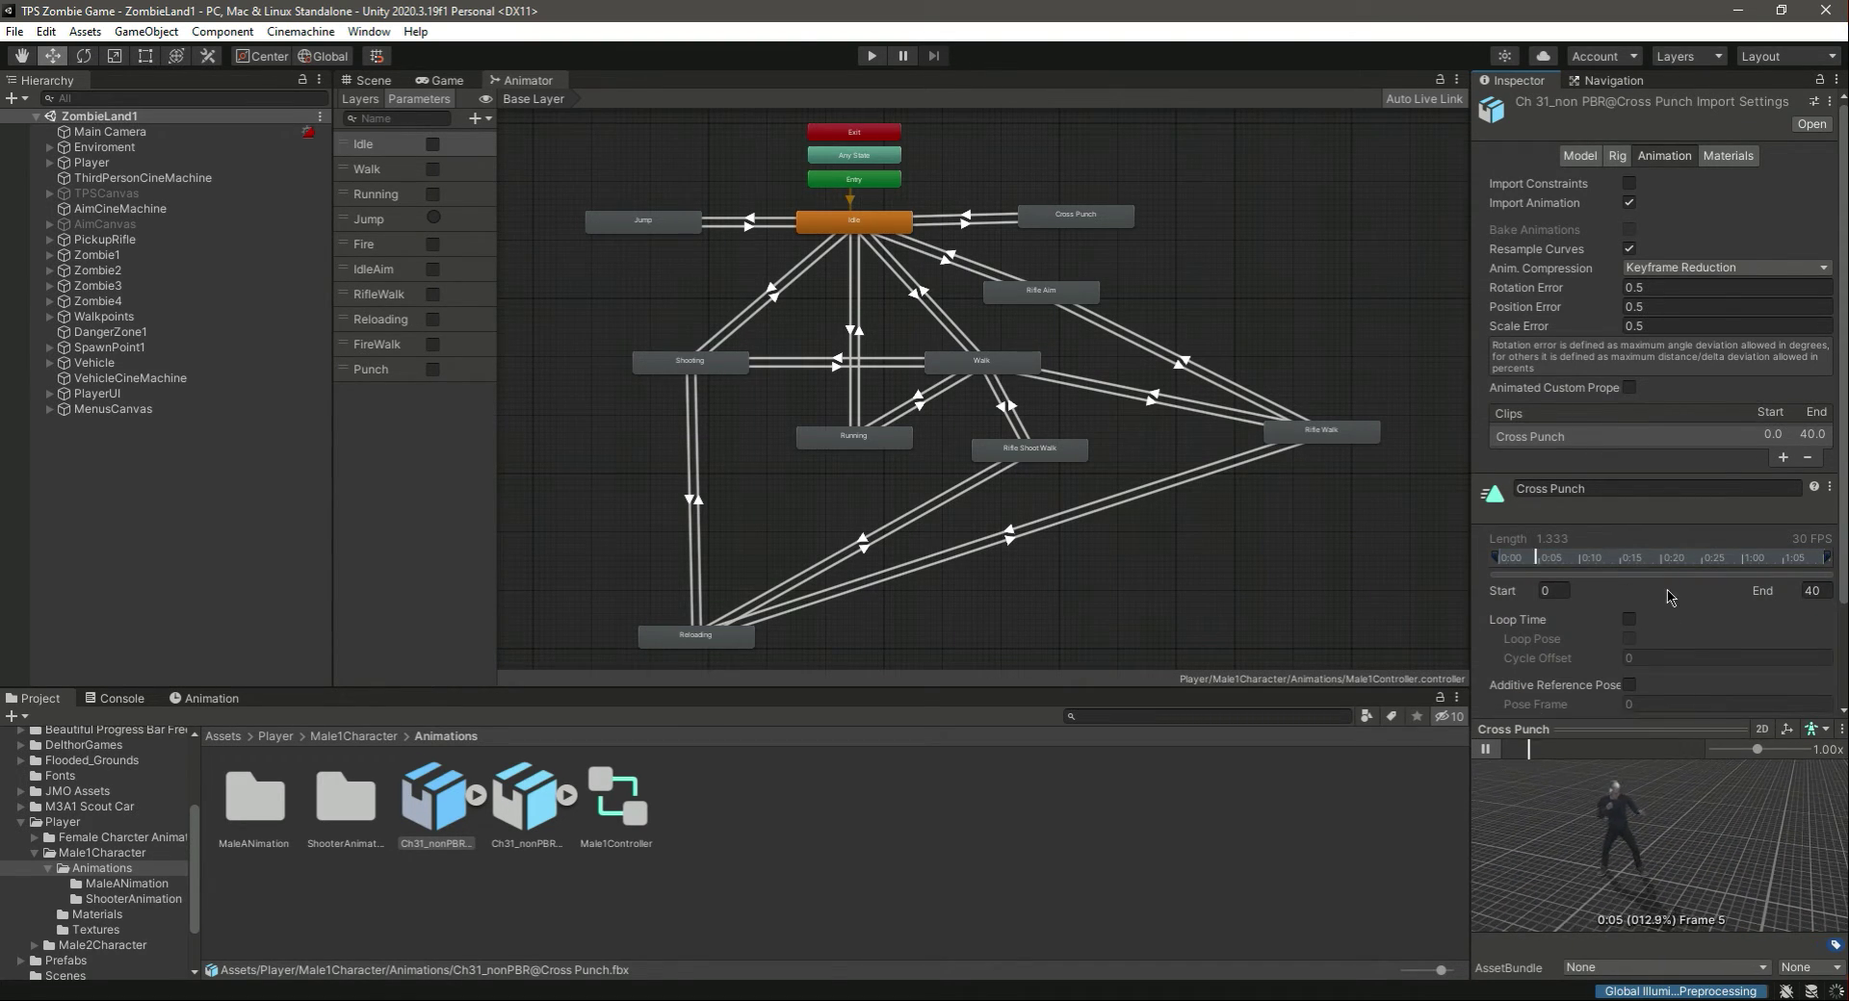
{"action": "scroll", "coordinate": [1635, 627], "scroll_direction": "down", "scroll_amount": 3}
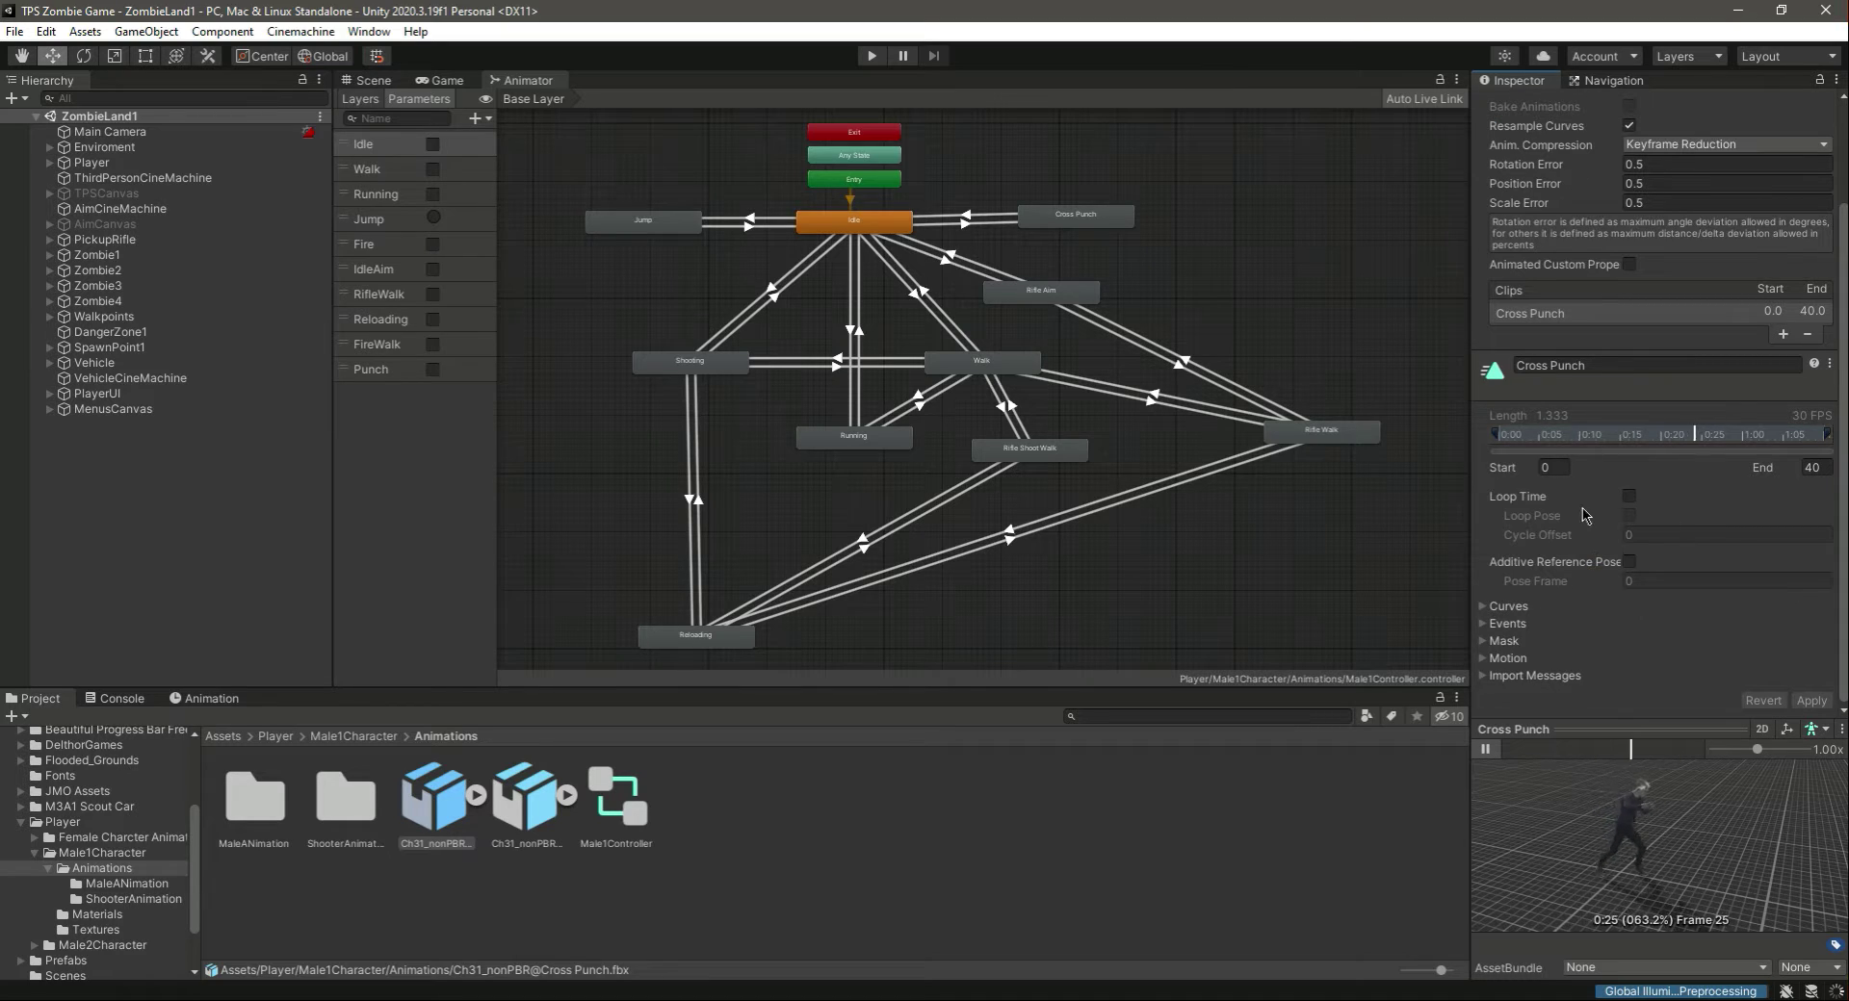
- Expand the Ch31_nonPBR@Cross Punch model and assign its Cross Punch clip as the Cross Punch state's motion
{"action": "left_click", "coordinate": [475, 795]}
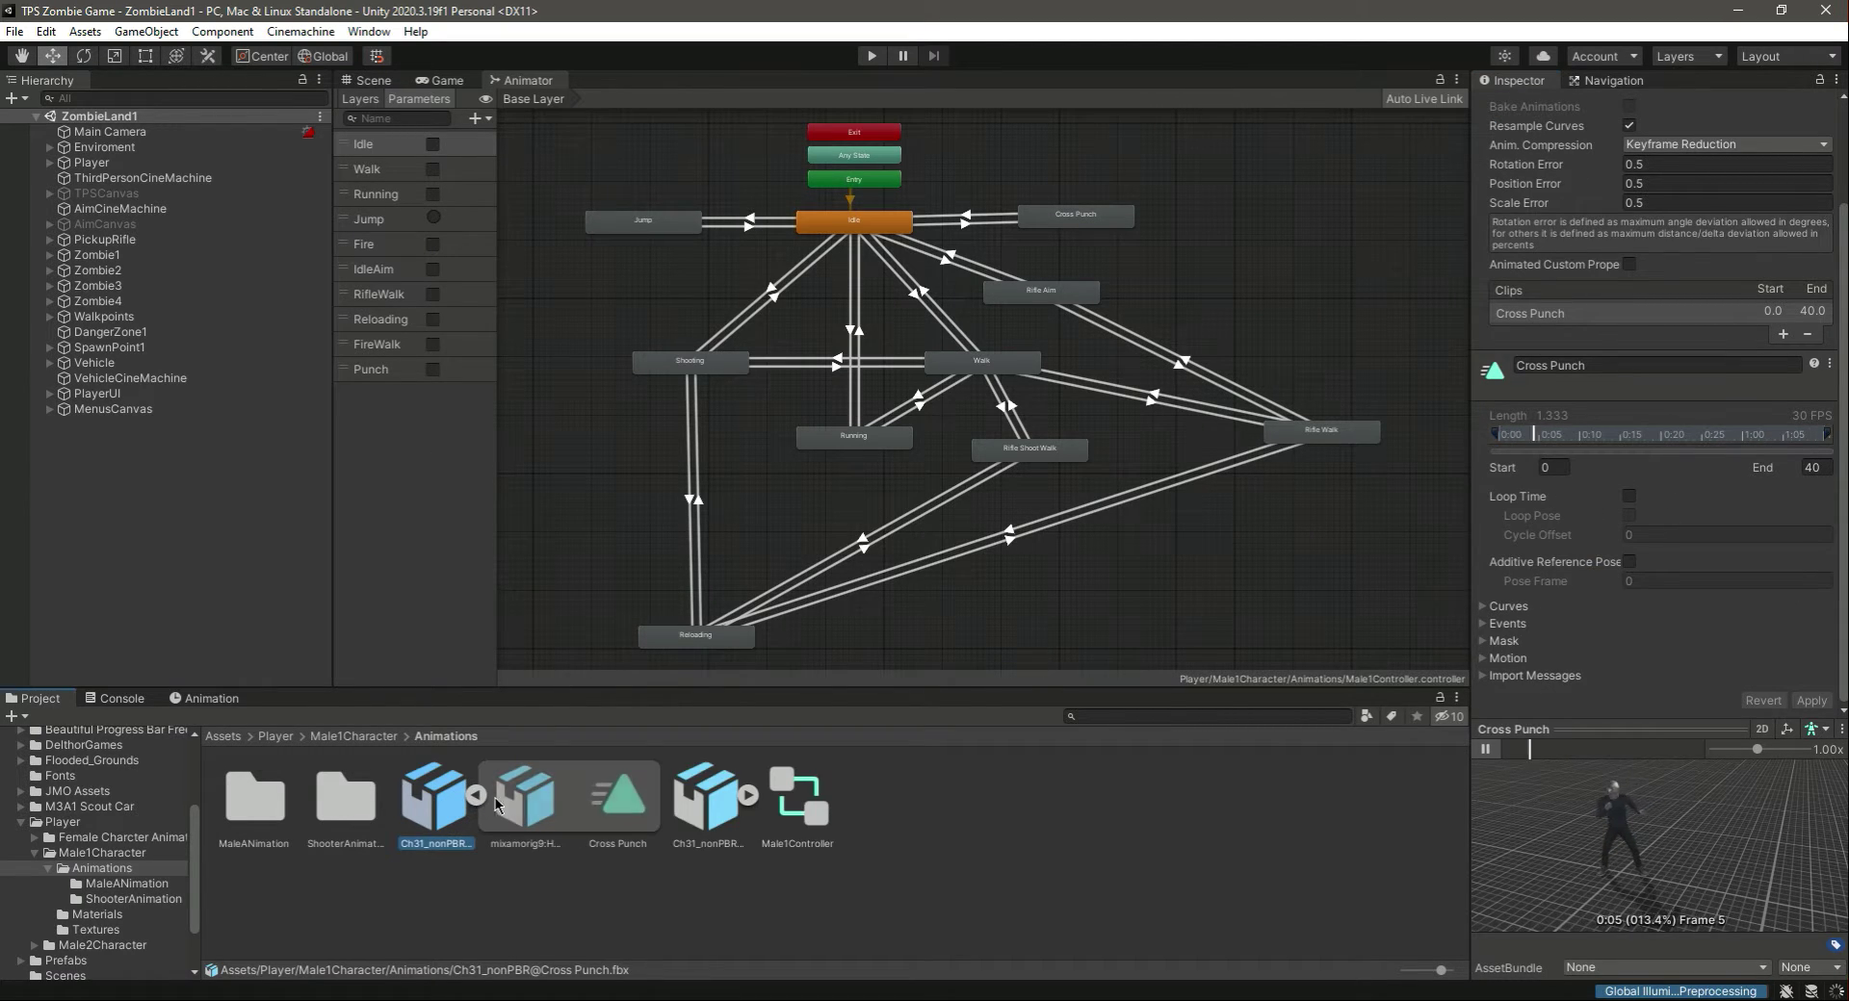
{"action": "scroll", "coordinate": [1687, 343], "scroll_direction": "up", "scroll_amount": 3}
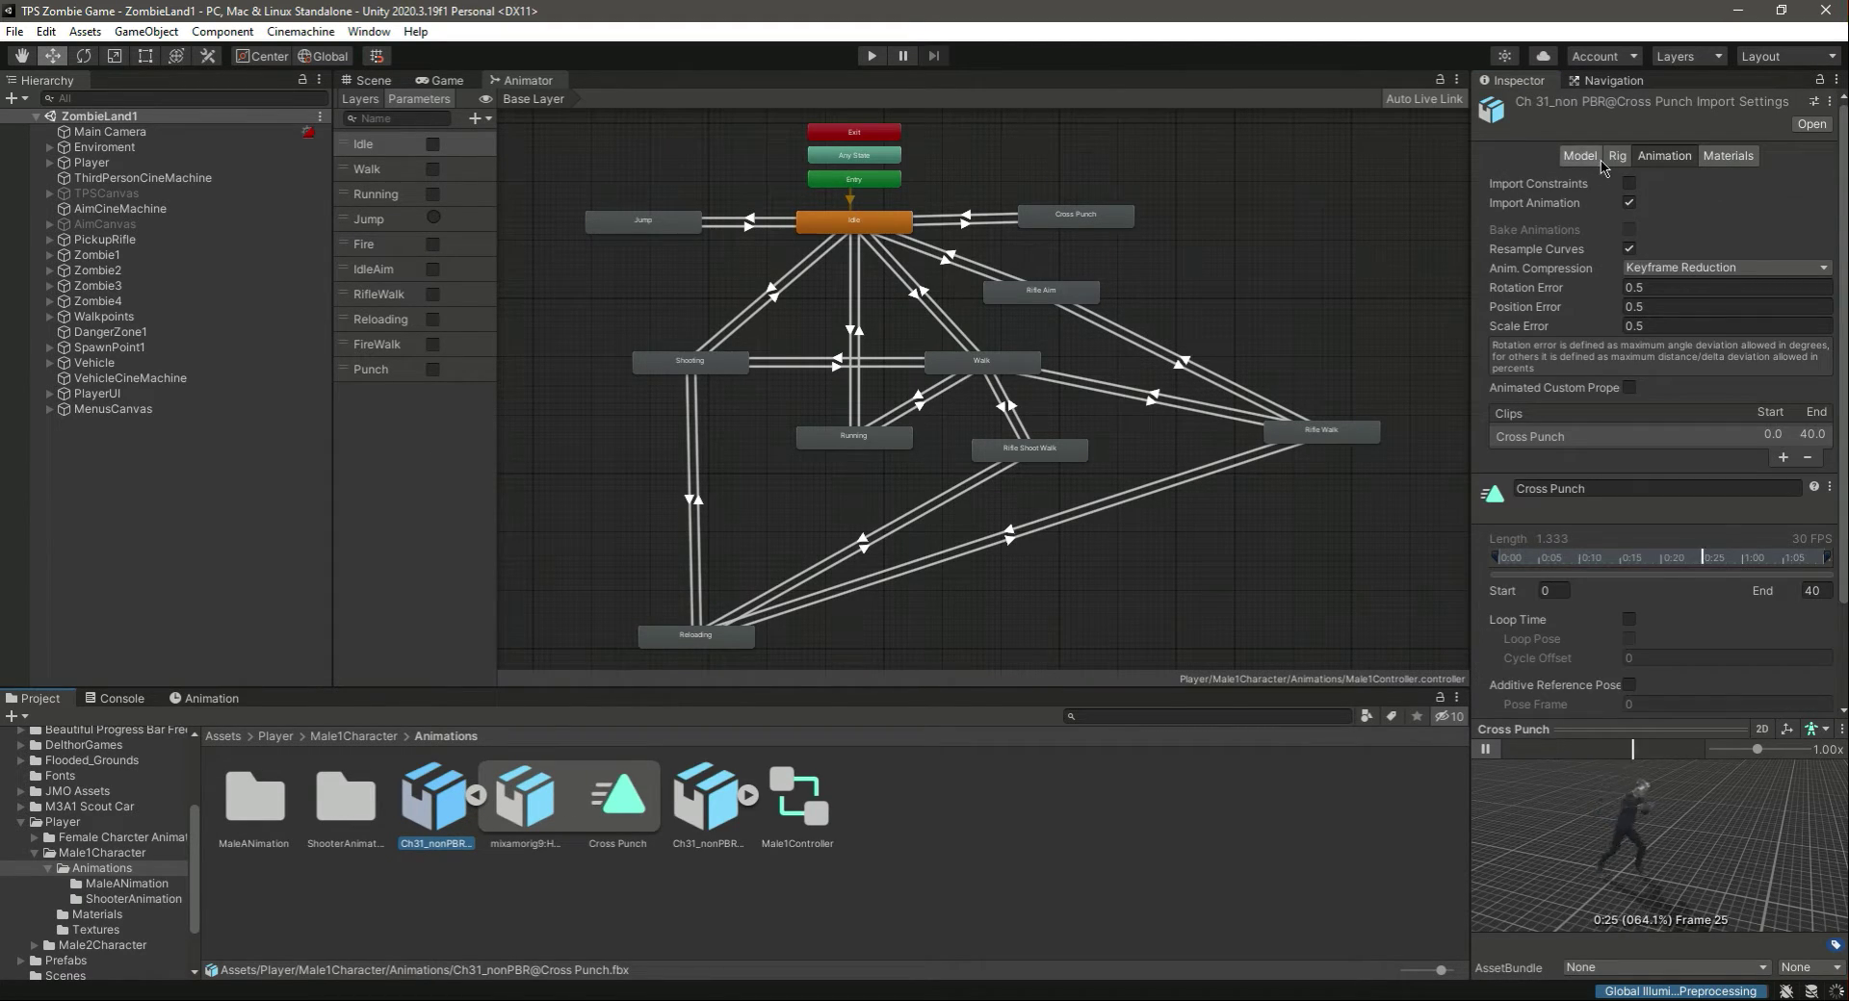
{"action": "left_click", "coordinate": [1071, 221]}
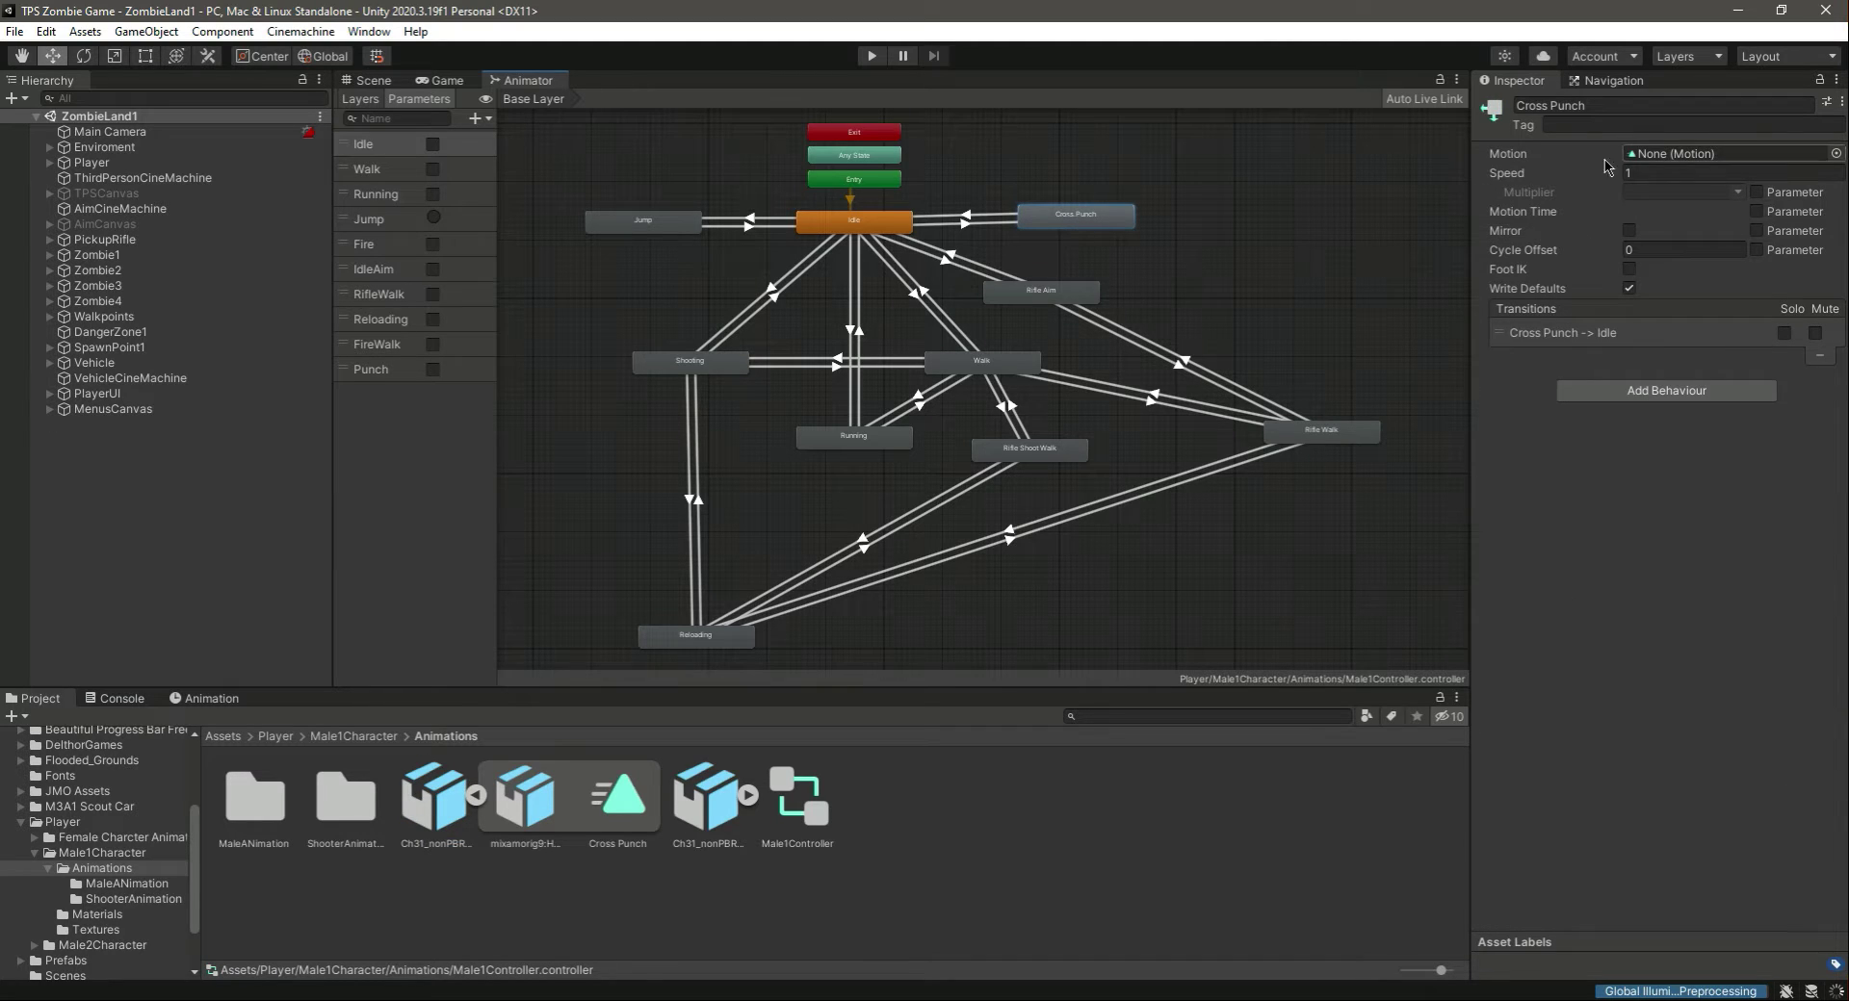
{"action": "left_click_drag", "start_coordinate": [624, 797], "coordinate": [1699, 156]}
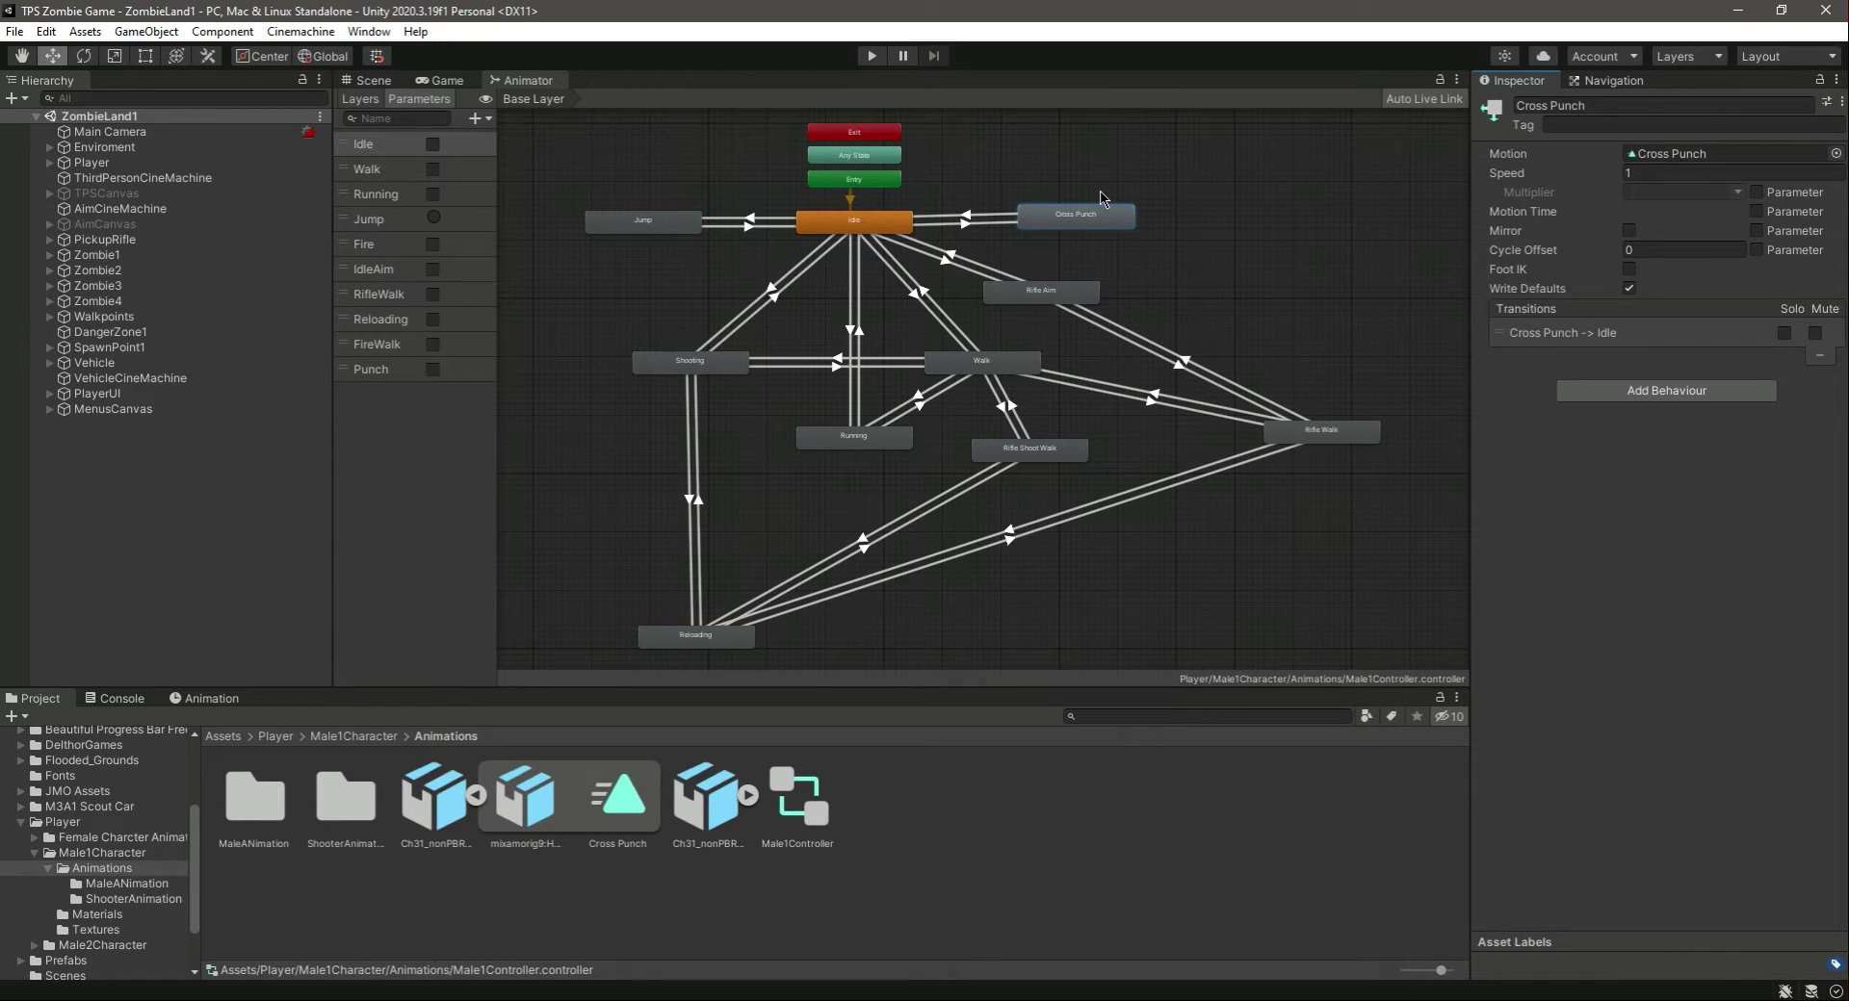
- Clear the Jump state's motion to None in Male1Controller
{"action": "left_click", "coordinate": [650, 224]}
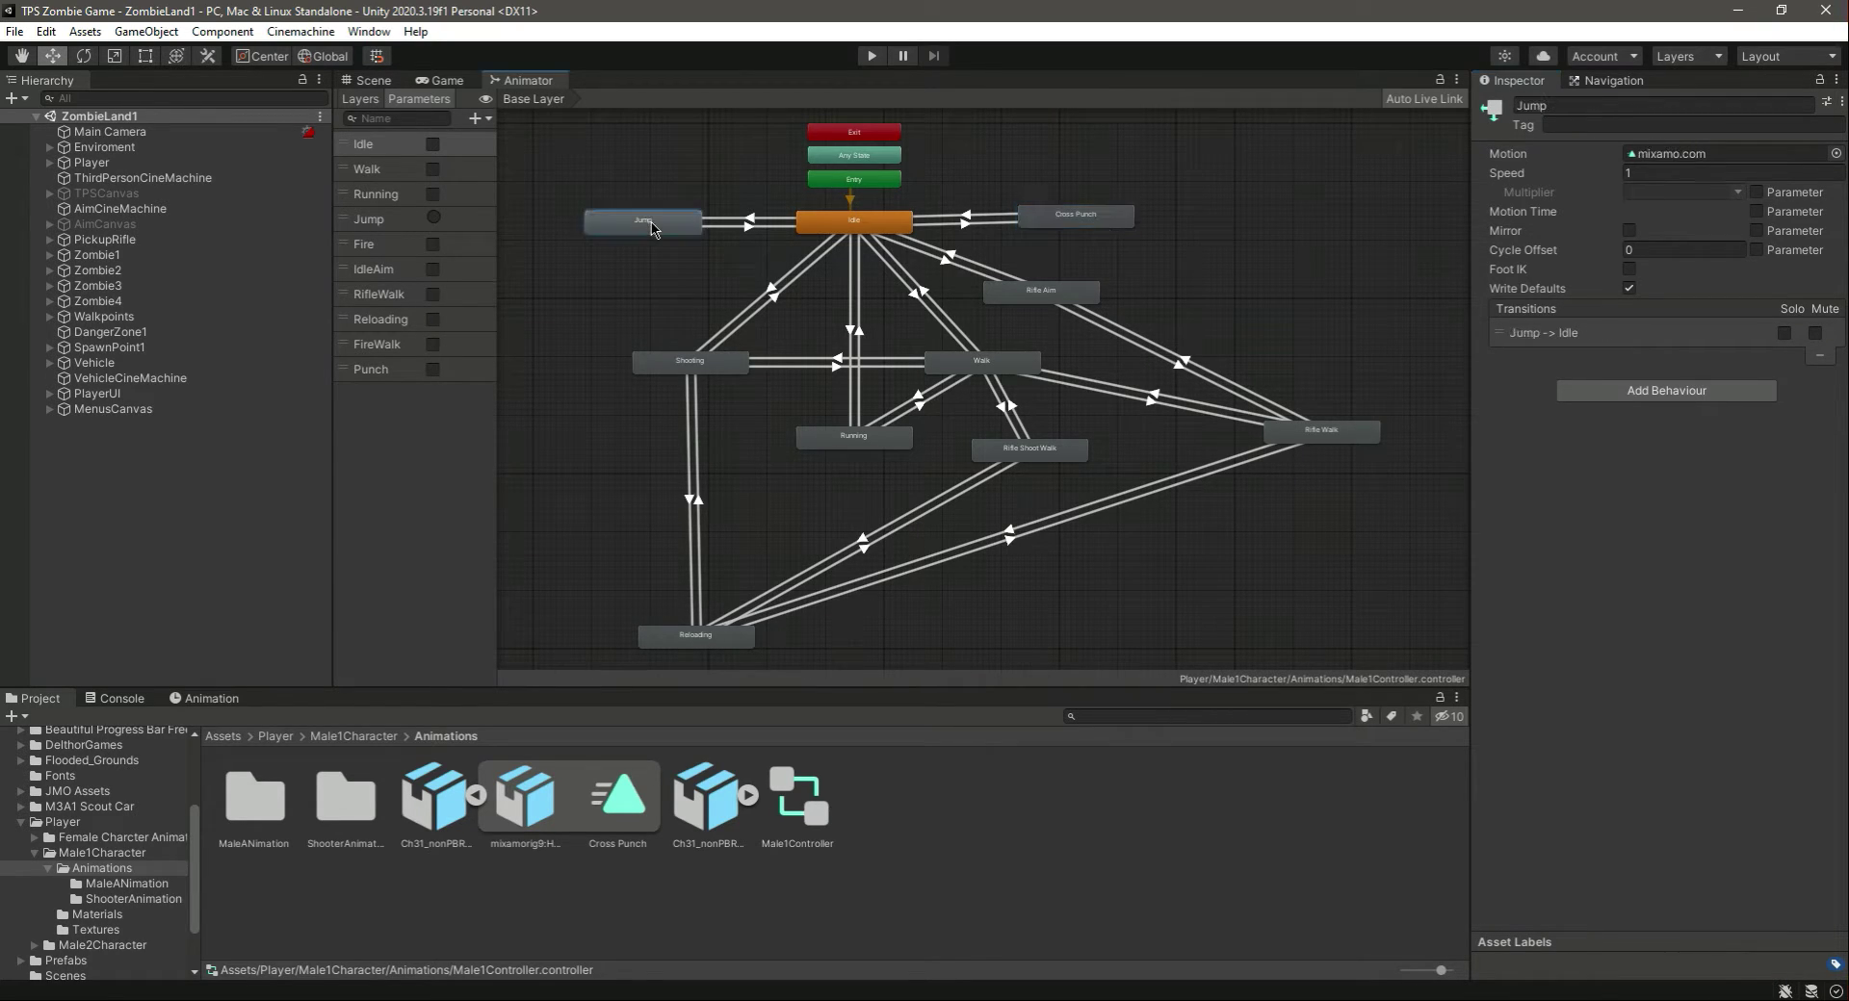
{"action": "left_click", "coordinate": [1836, 153]}
{"action": "scroll", "coordinate": [390, 361], "scroll_direction": "up", "scroll_amount": 1}
{"action": "double_click", "coordinate": [378, 252]}
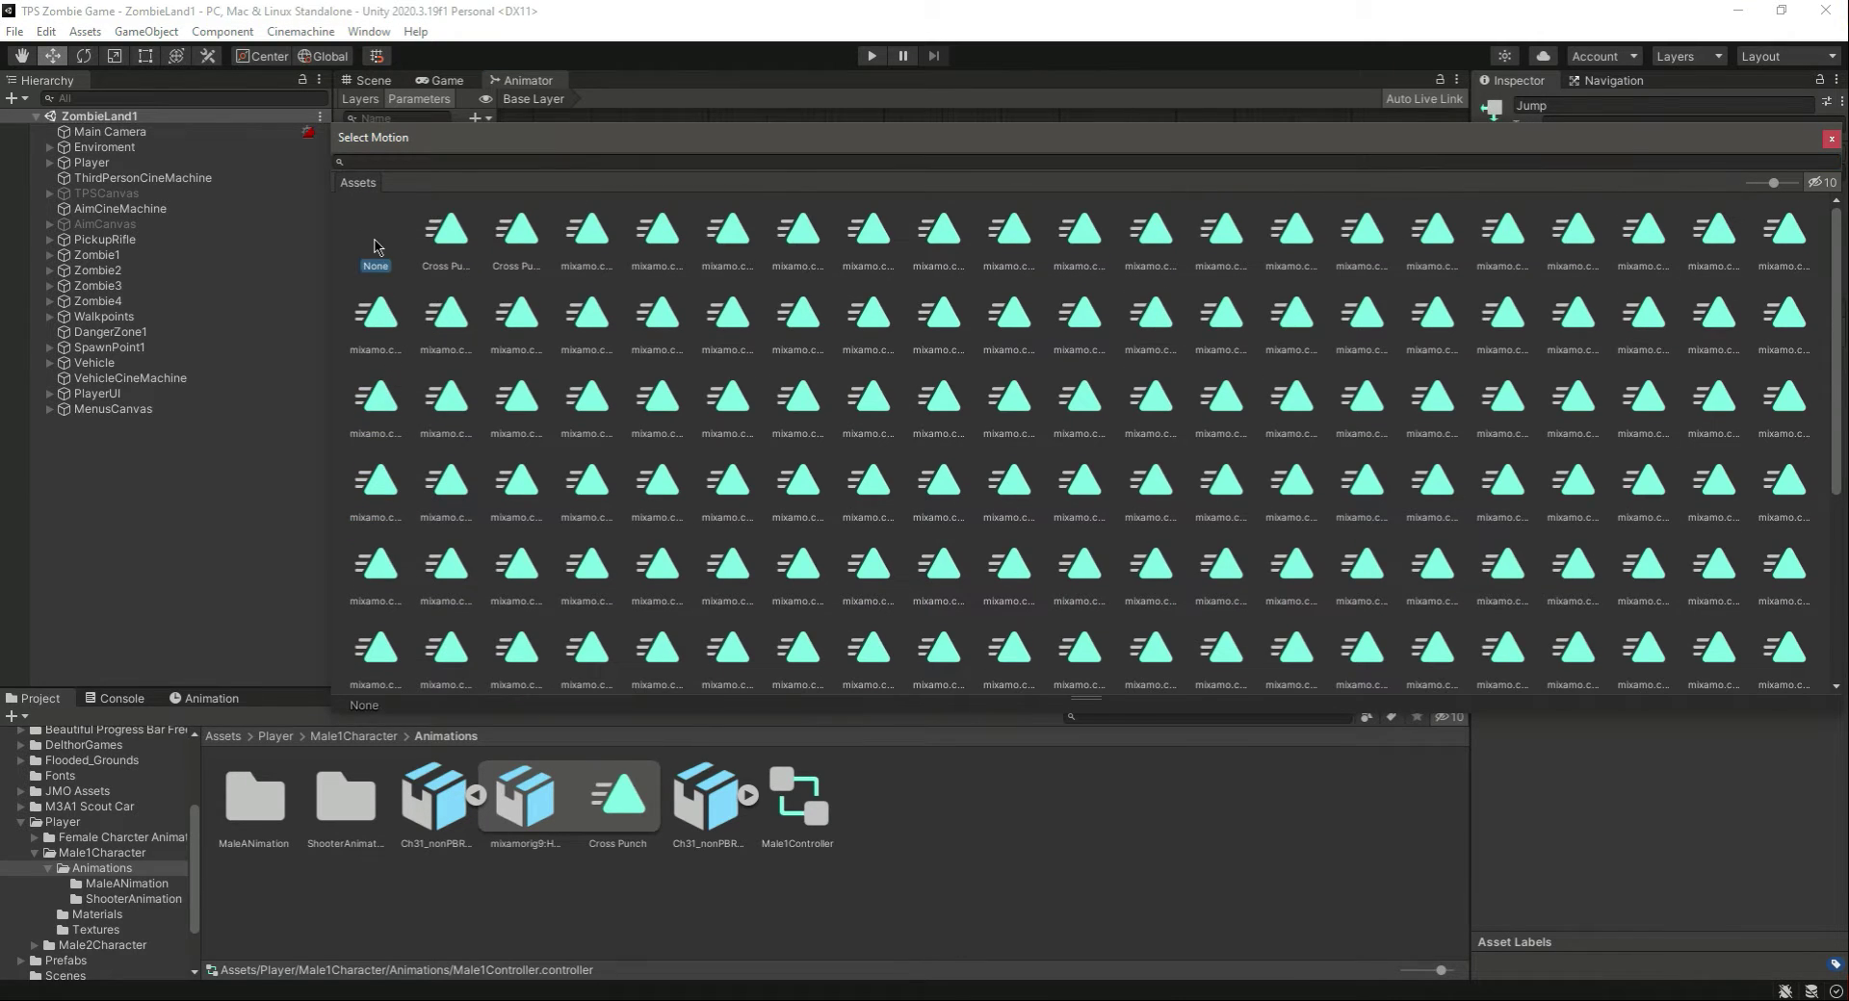
- Assign the jump clip from the MaleANimation folder as the Jump state's motion
{"action": "double_click", "coordinate": [274, 785]}
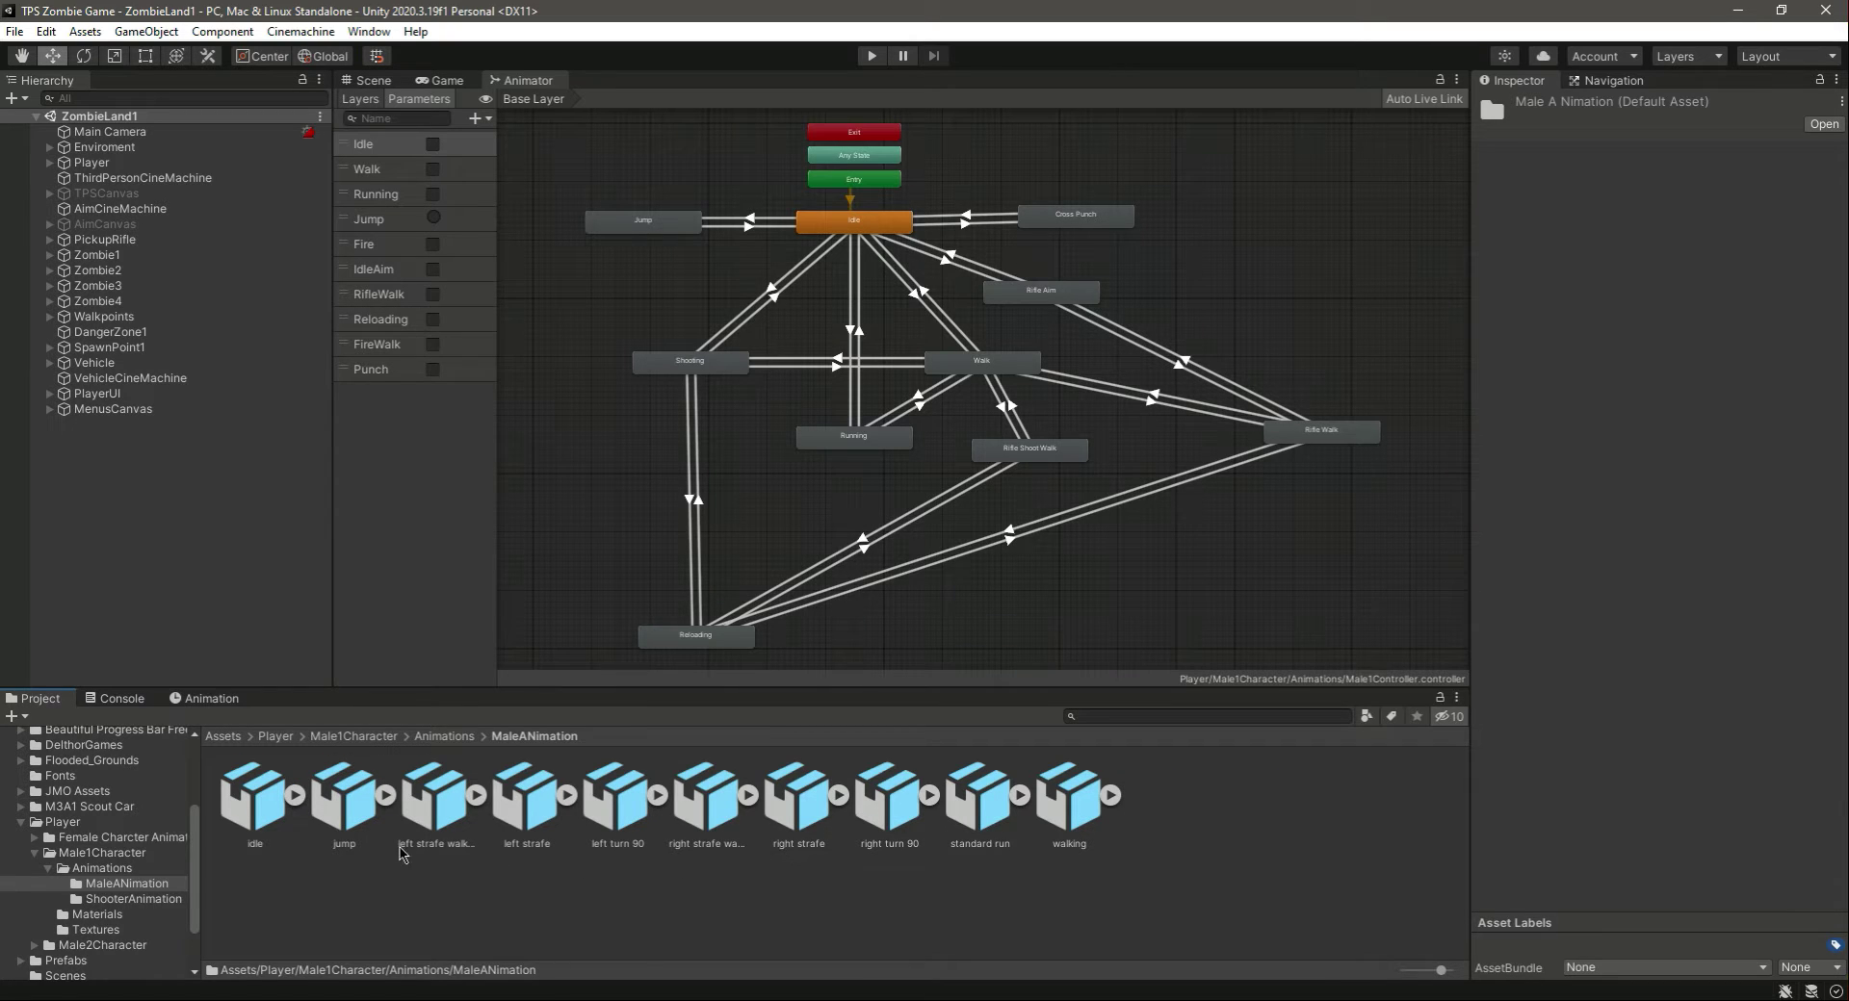
{"action": "left_click", "coordinate": [349, 803]}
{"action": "left_click", "coordinate": [385, 796]}
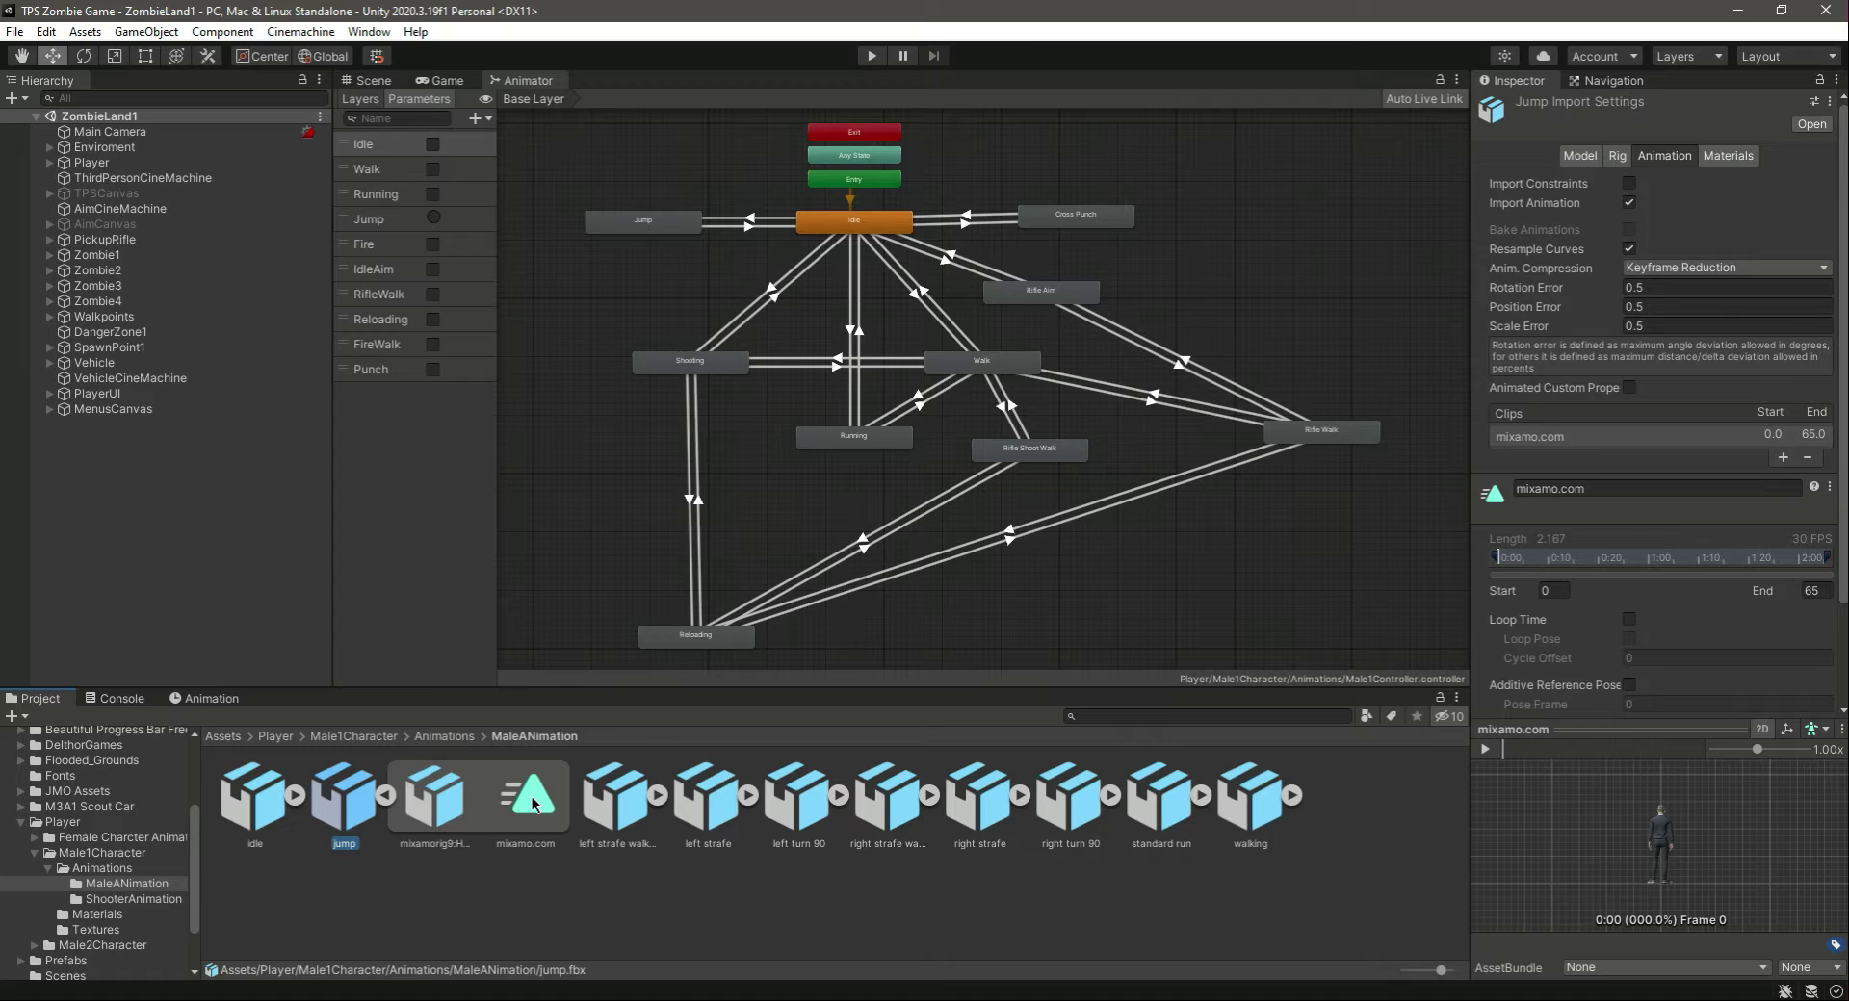
{"action": "left_click", "coordinate": [646, 234]}
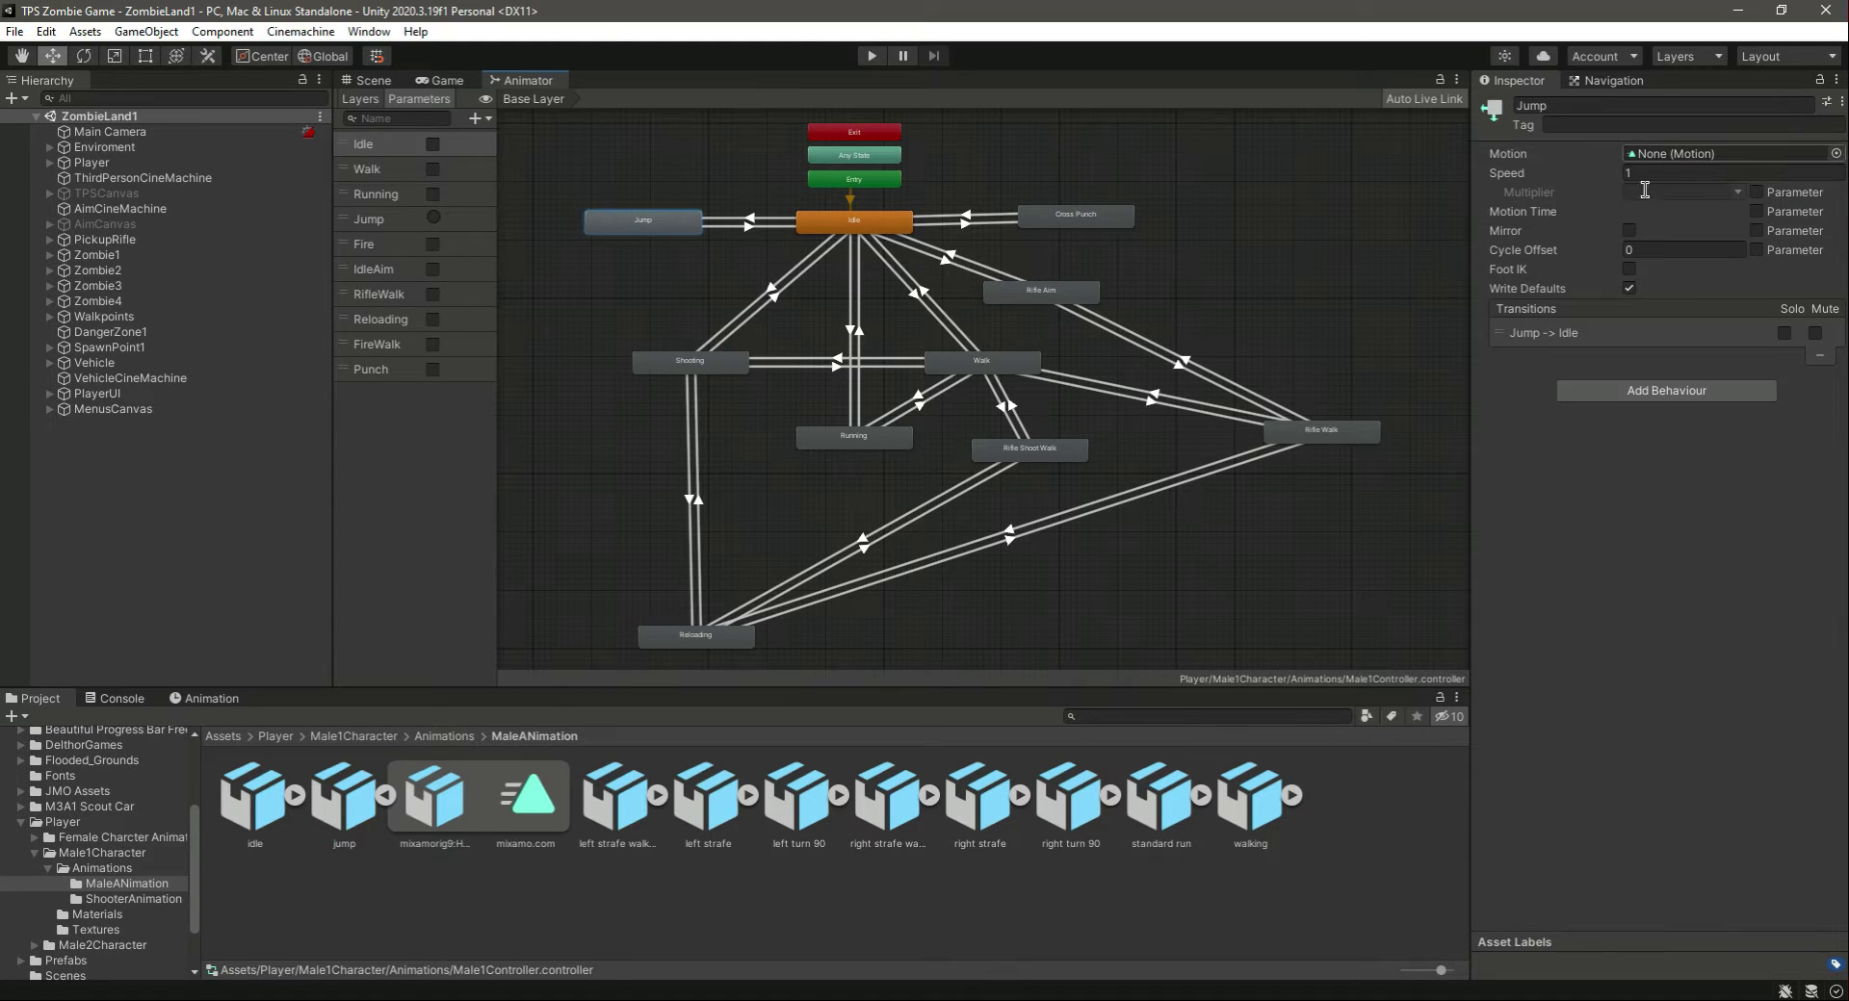
{"action": "left_click_drag", "start_coordinate": [528, 799], "coordinate": [1694, 156]}
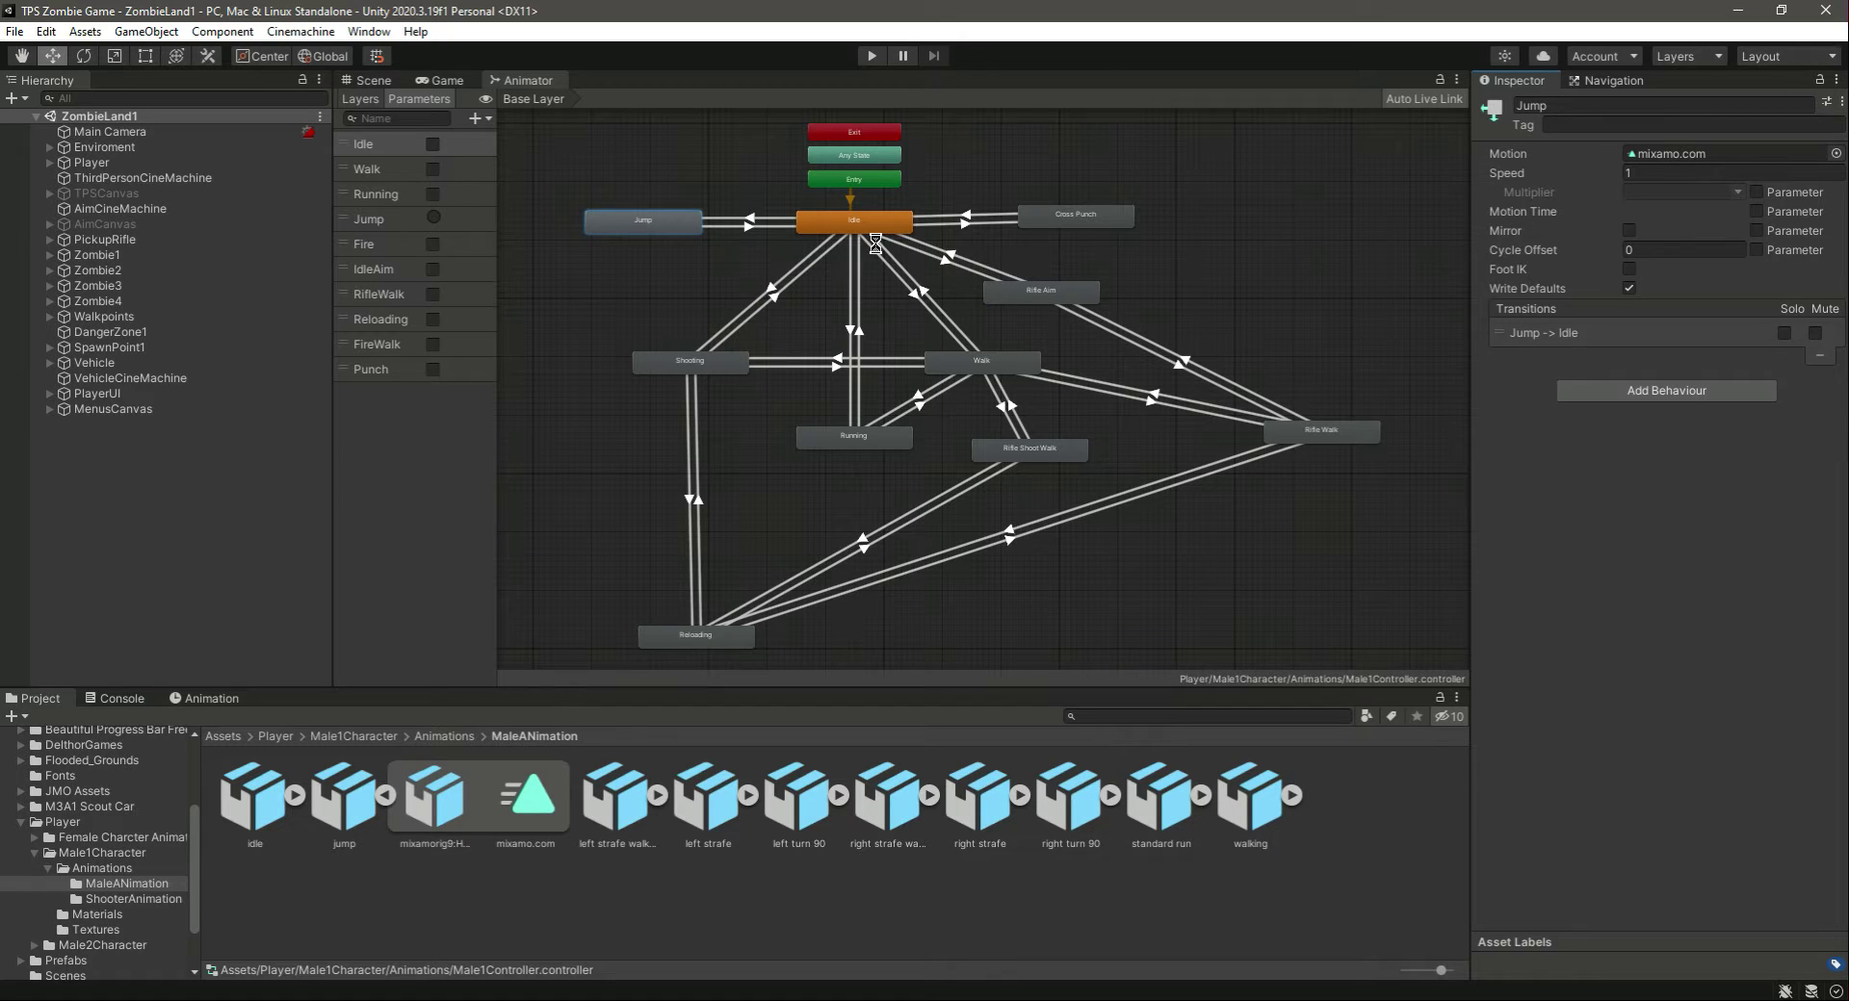
- Clear the Walk state's motion by setting it to None
{"action": "left_click", "coordinate": [1006, 371]}
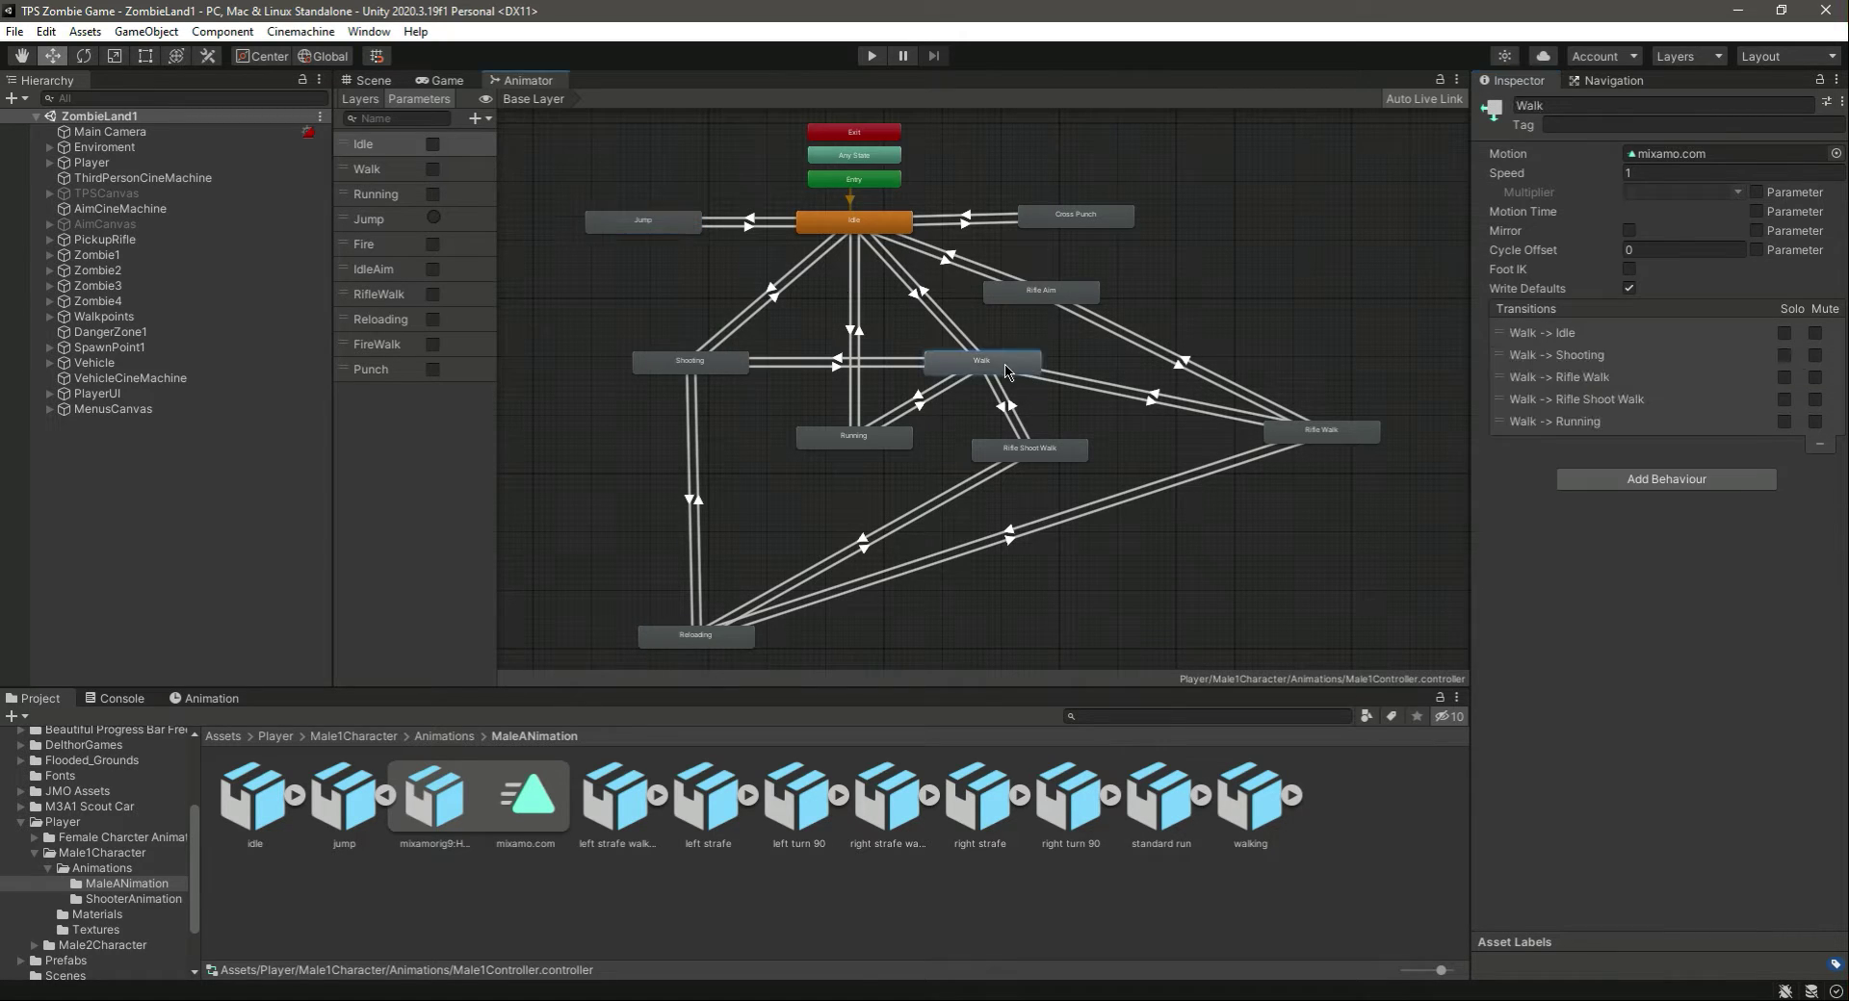
{"action": "left_click", "coordinate": [1836, 153]}
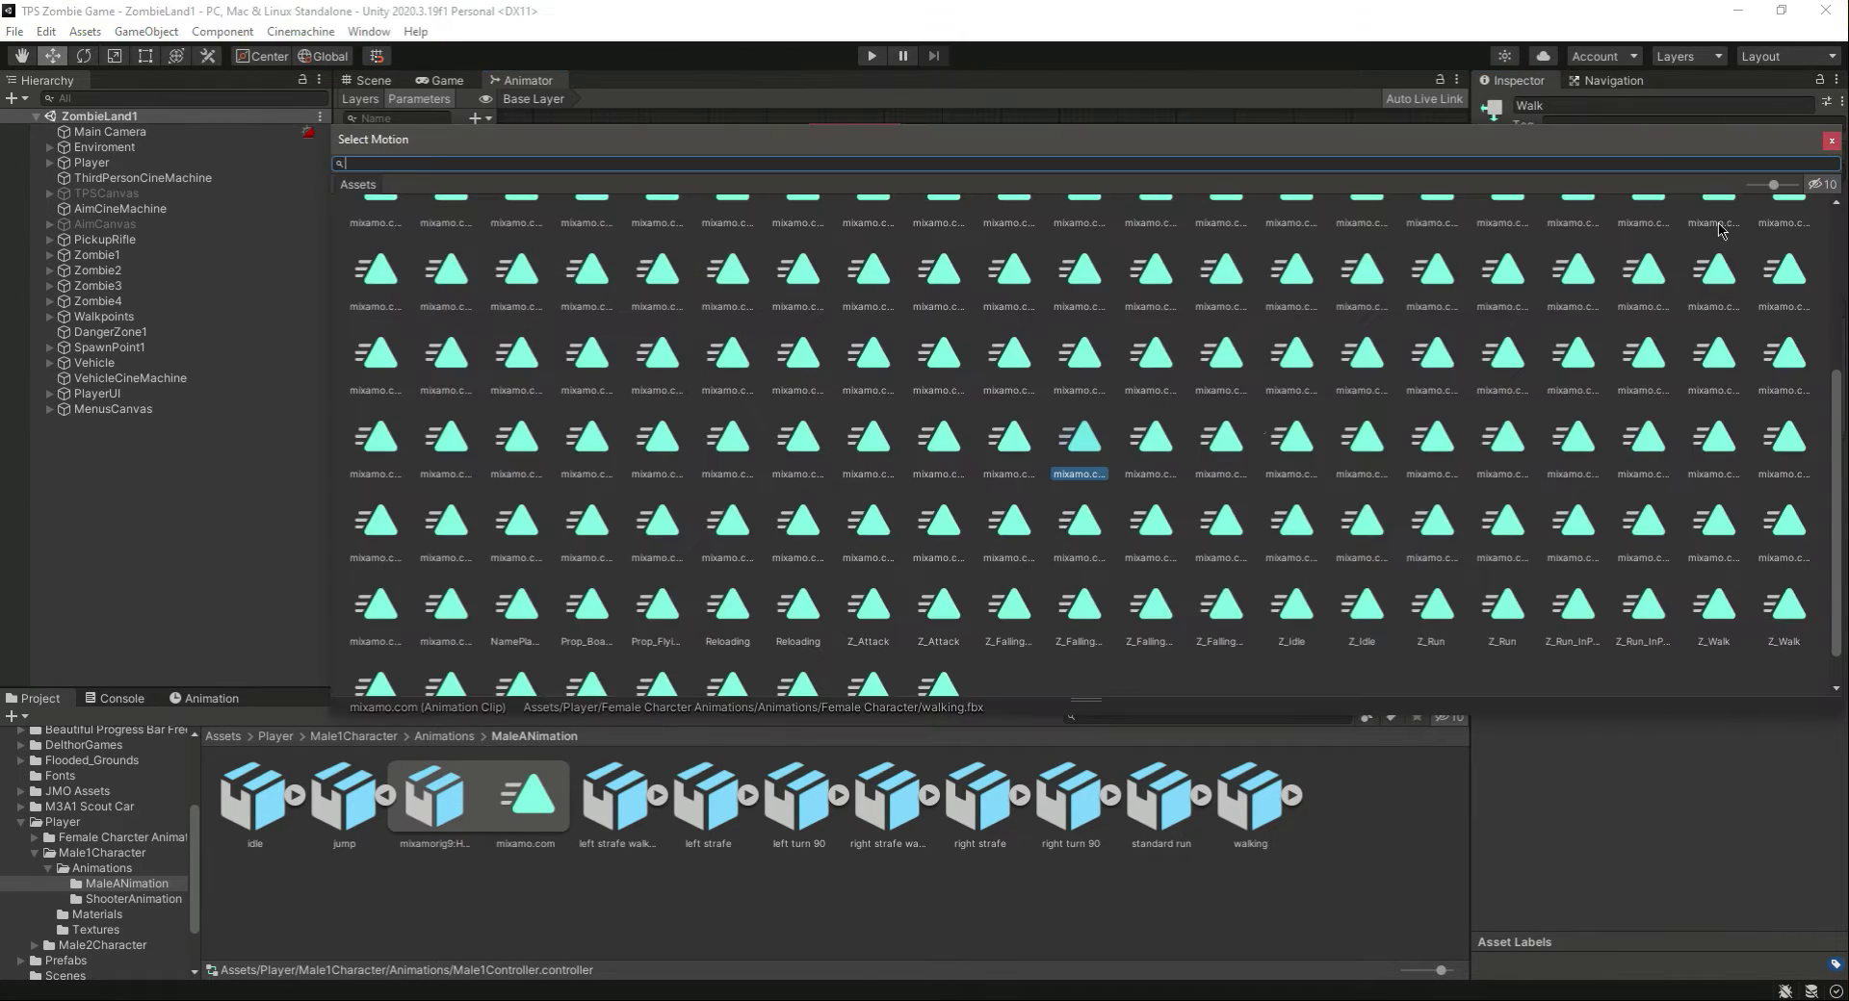
{"action": "scroll", "coordinate": [697, 482], "scroll_direction": "up", "scroll_amount": 5}
{"action": "double_click", "coordinate": [378, 252]}
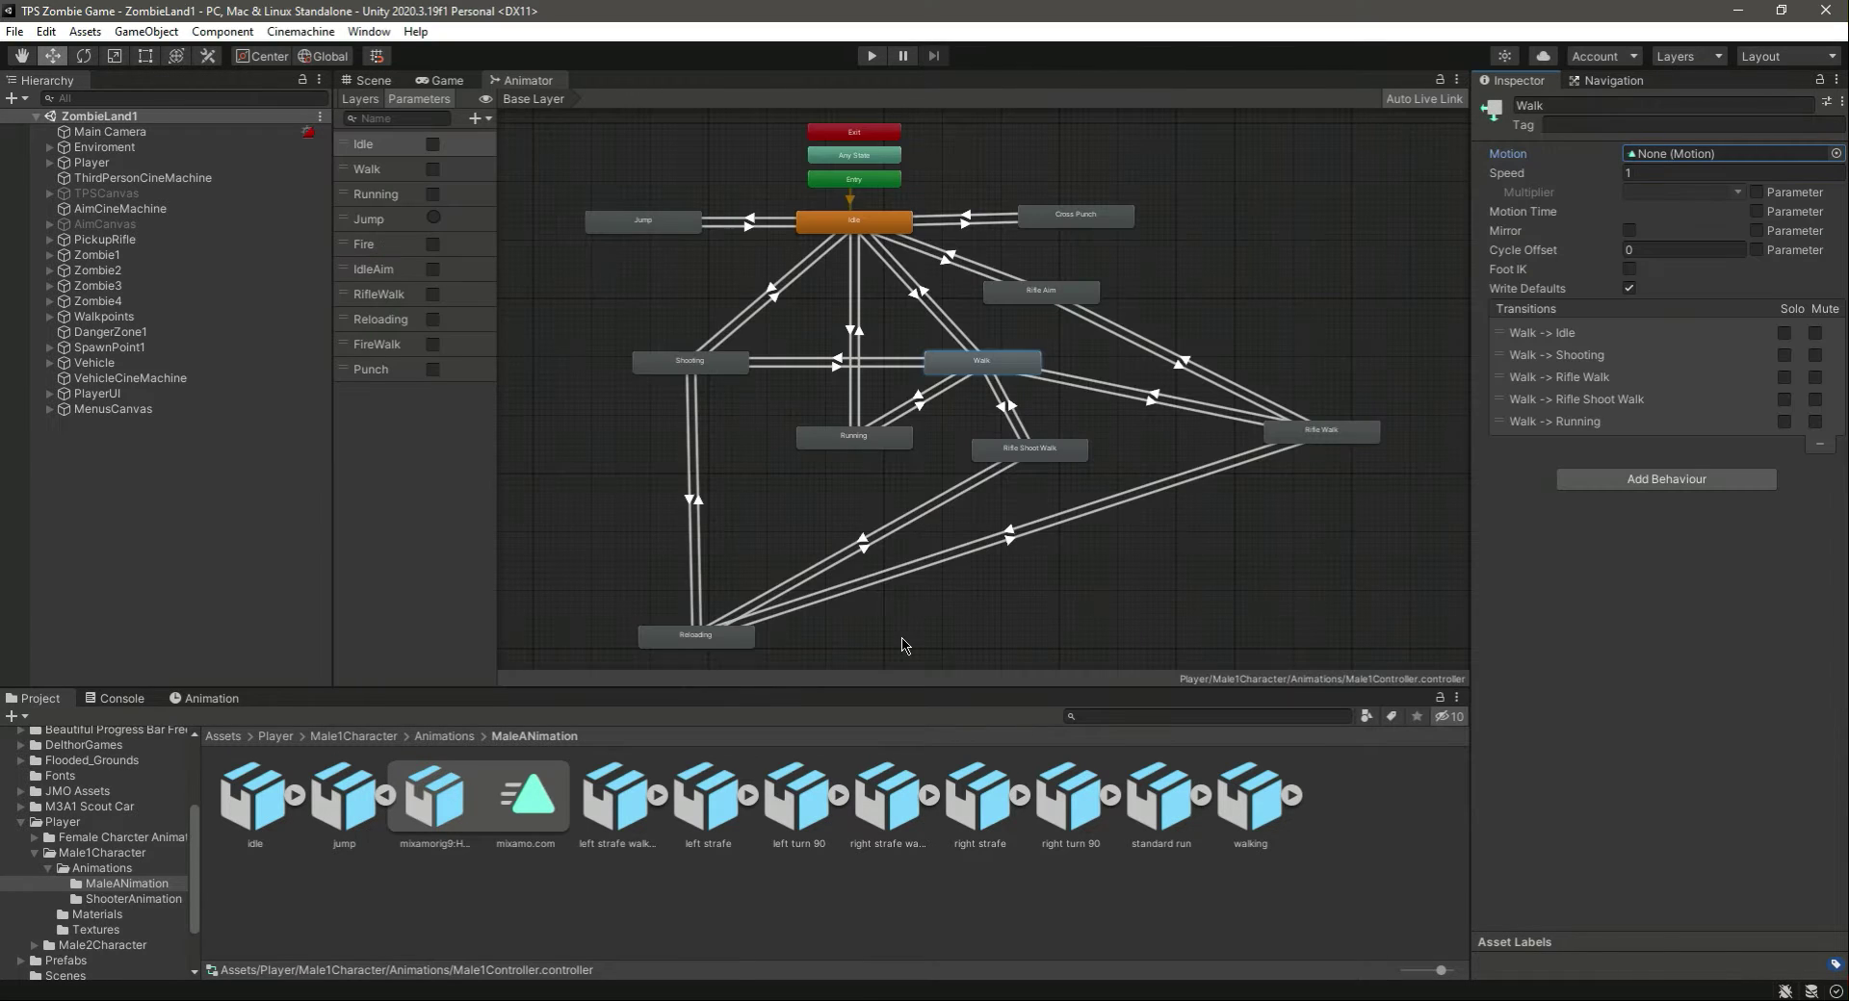
- Enable Loop Time and Loop Pose for the walking animation, apply the import settings and preview the clip
{"action": "left_click", "coordinate": [1271, 791]}
{"action": "scroll", "coordinate": [1695, 578], "scroll_direction": "down", "scroll_amount": 5}
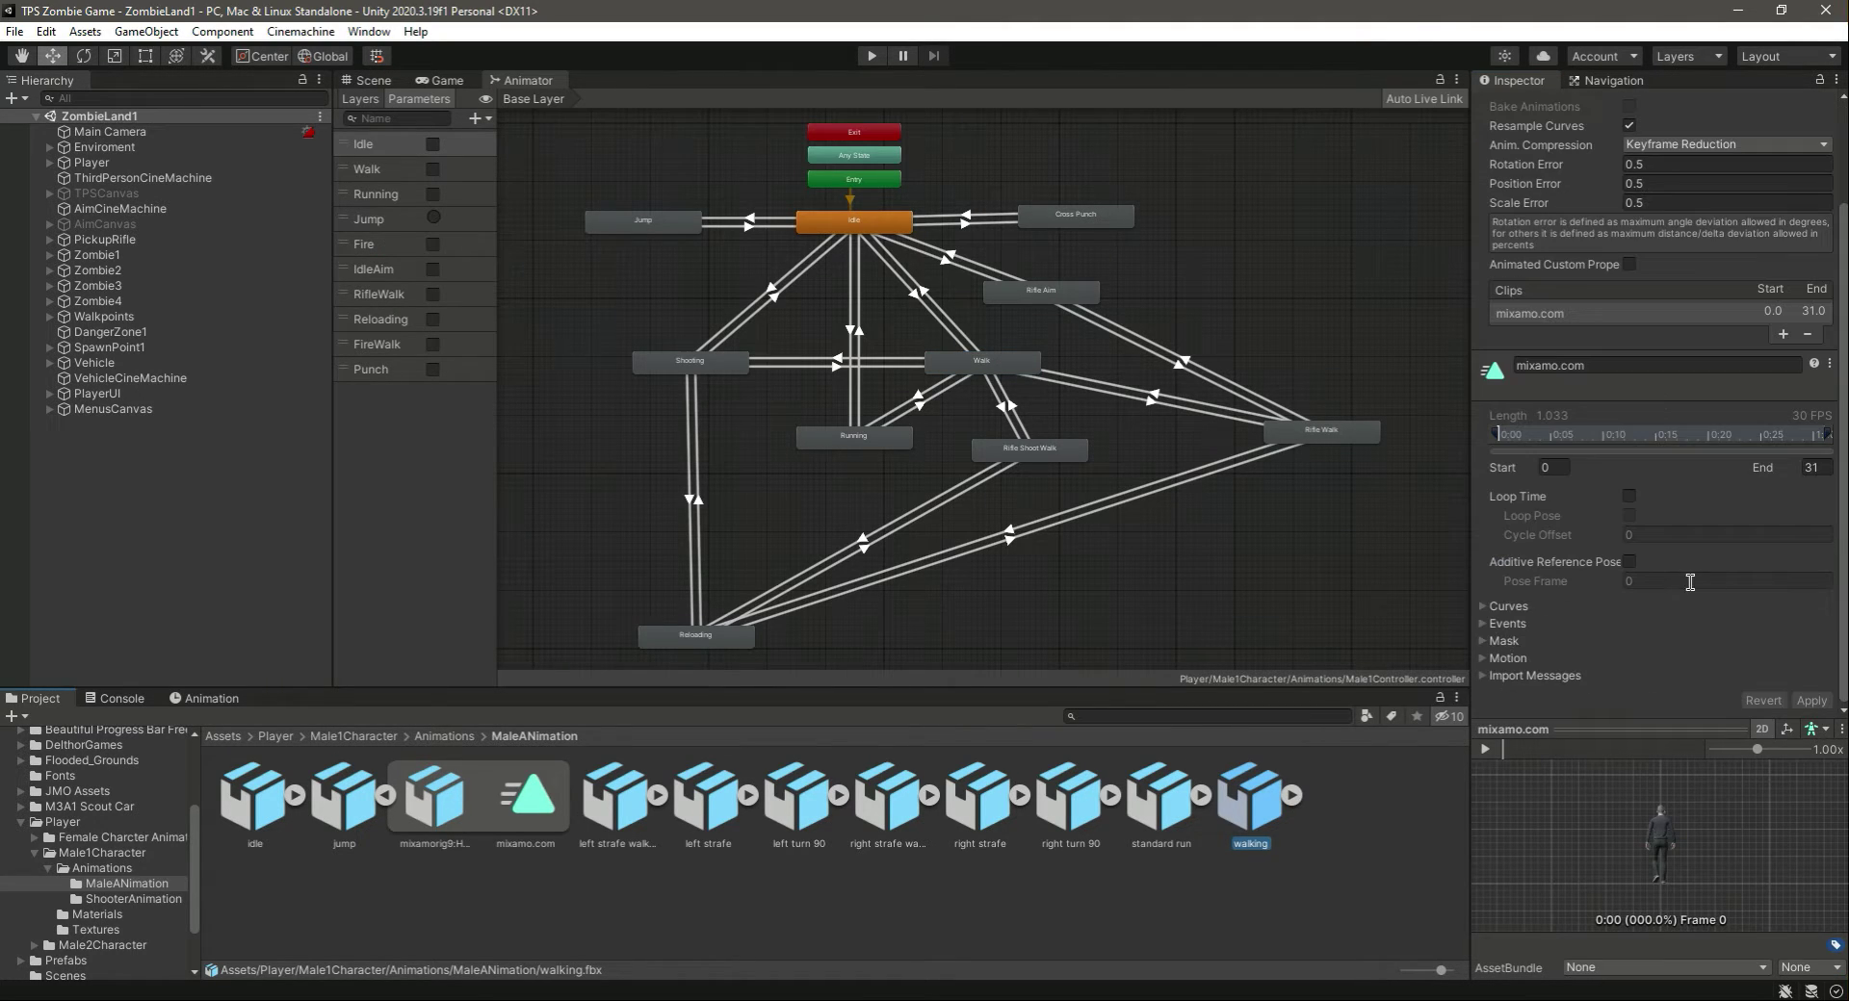
{"action": "left_click_drag", "start_coordinate": [1693, 809], "coordinate": [1531, 841]}
{"action": "left_click", "coordinate": [1628, 497]}
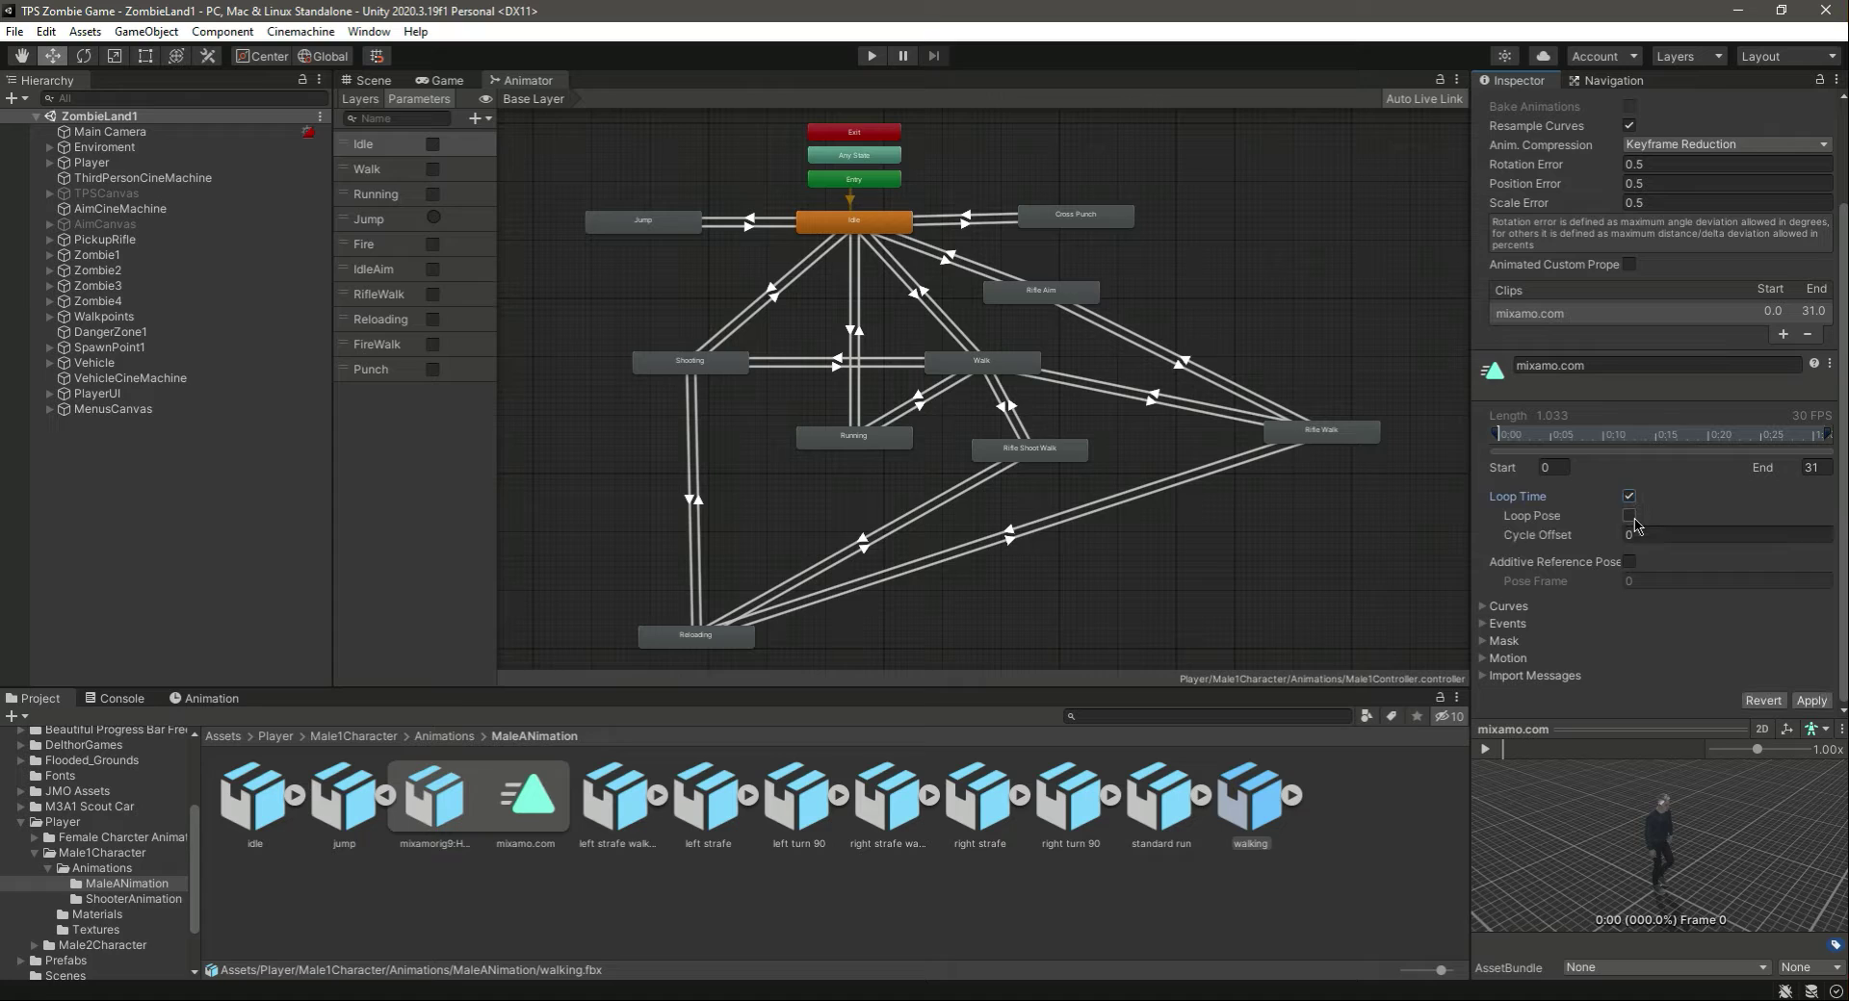
{"action": "left_click", "coordinate": [1809, 701]}
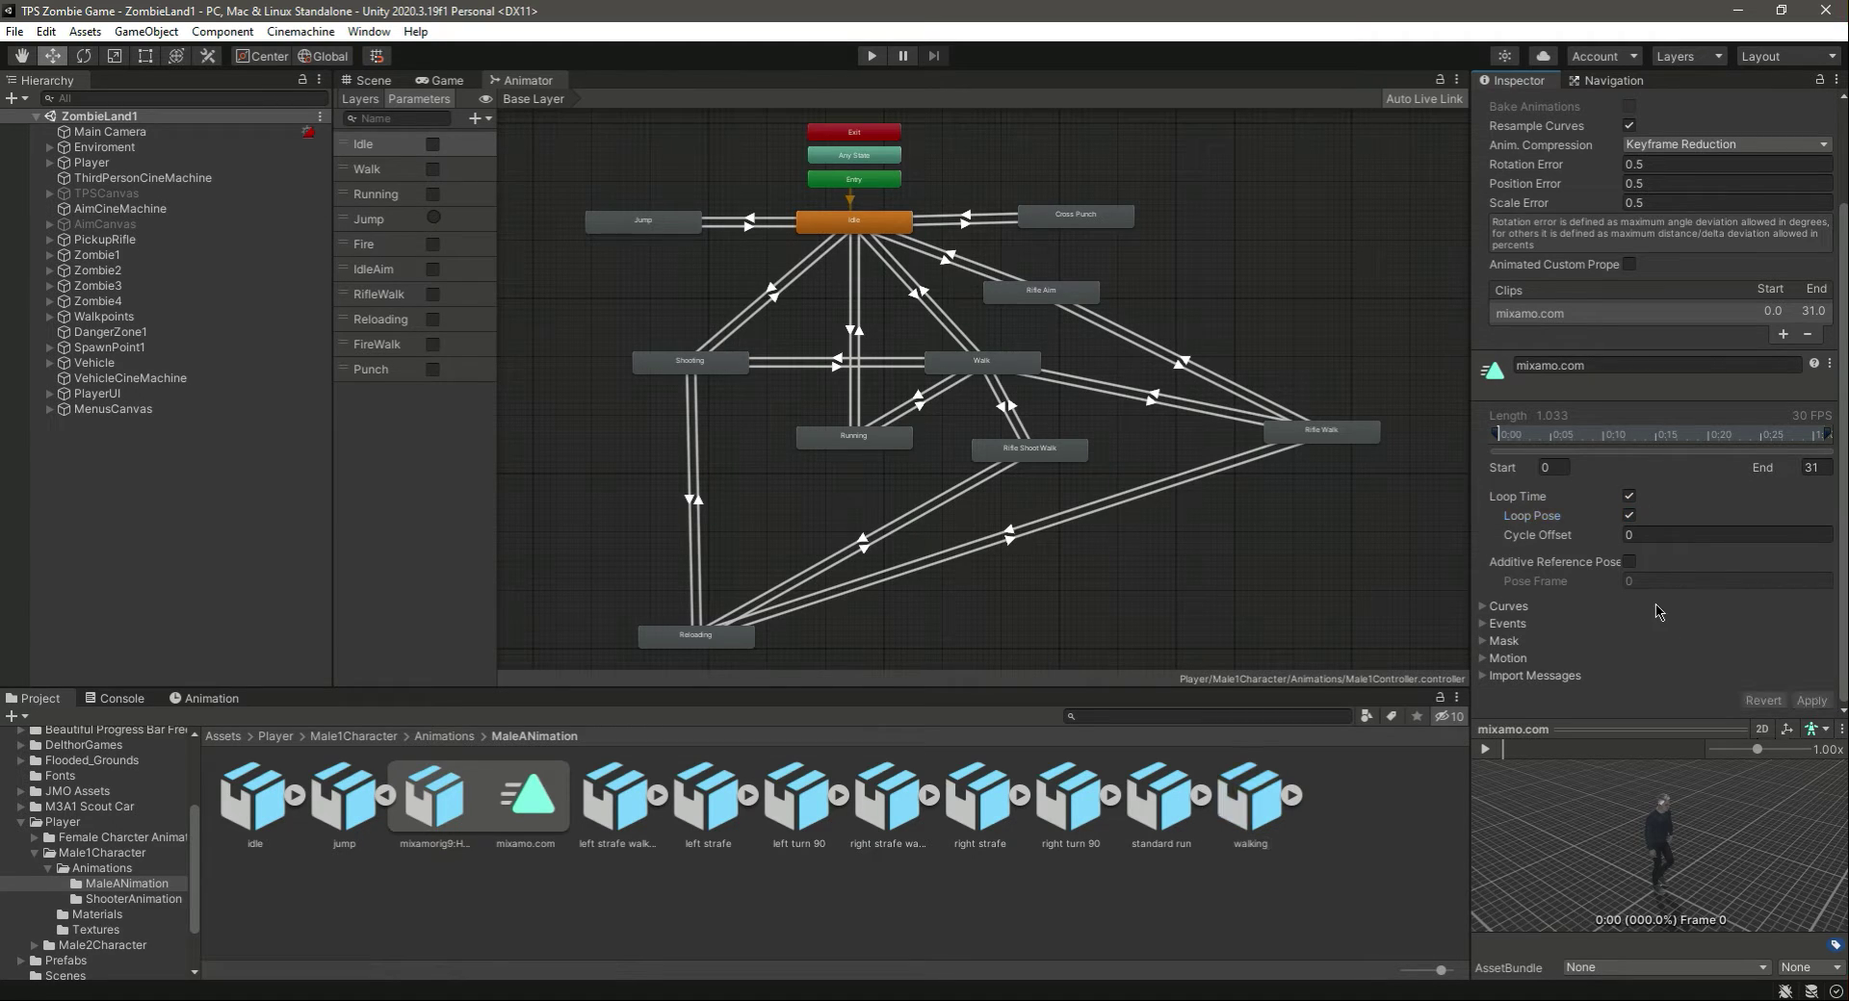
{"action": "left_click", "coordinate": [1486, 750]}
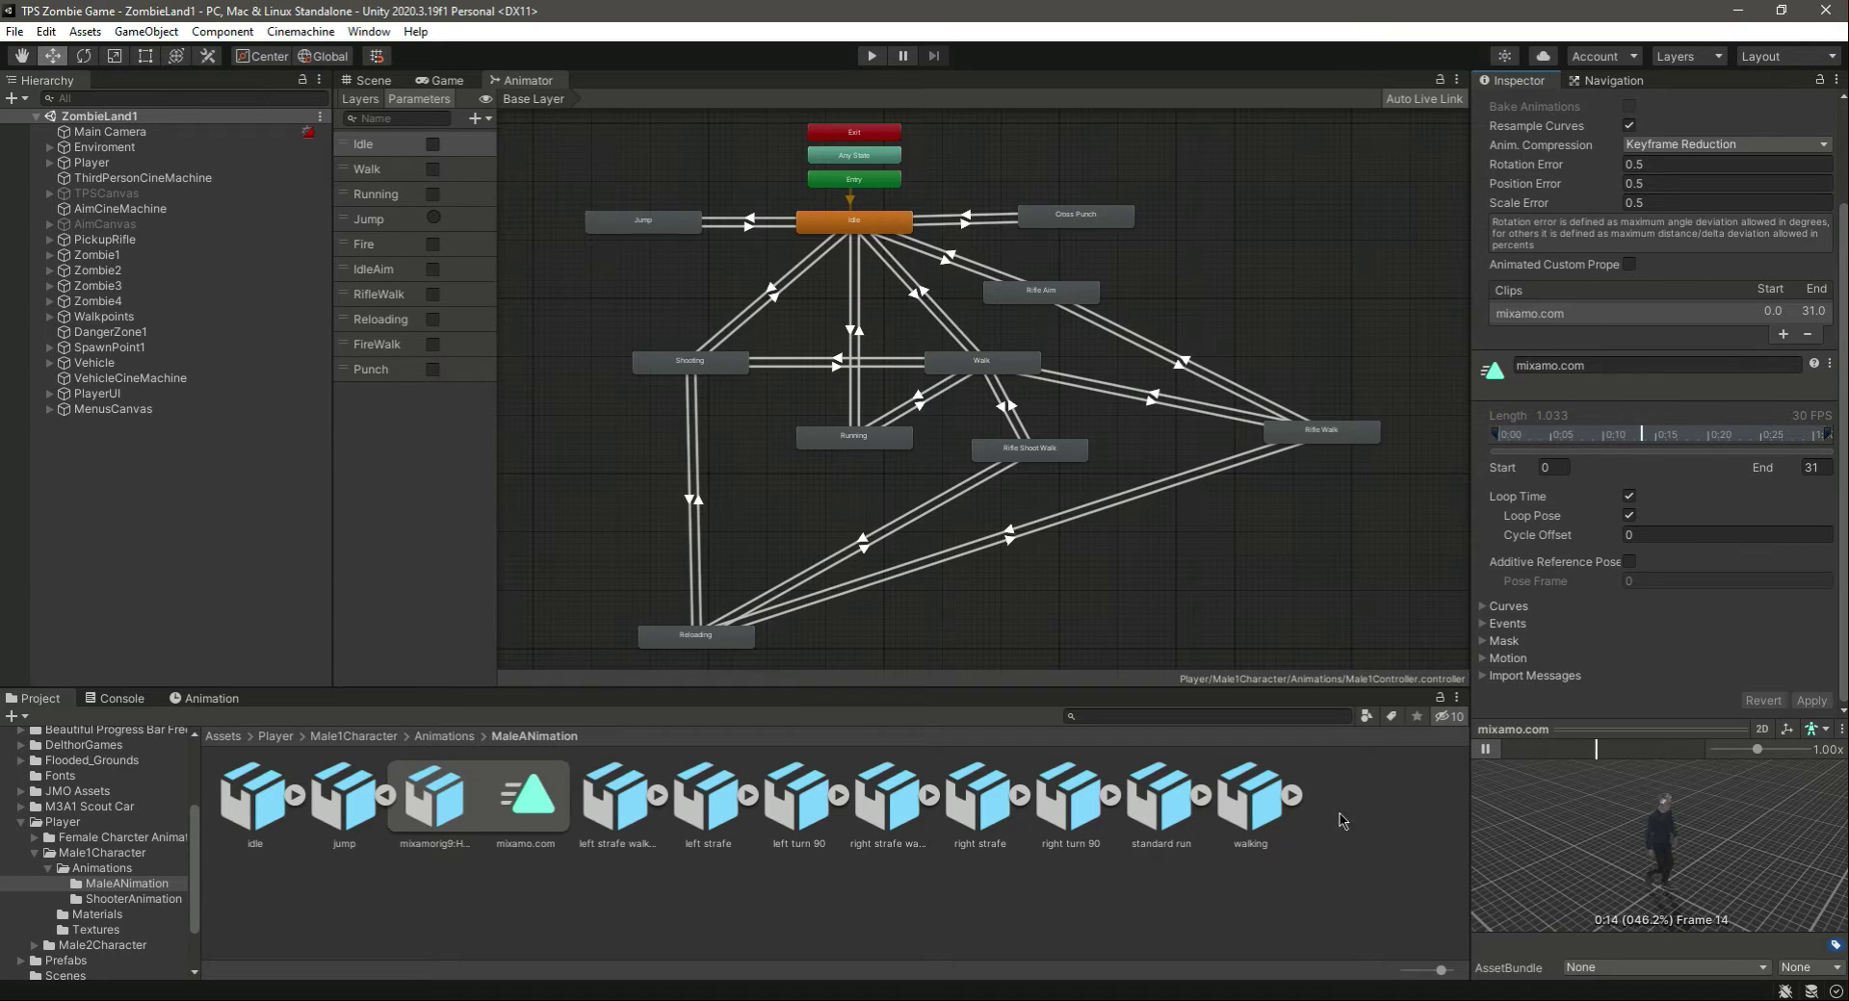
- Assign the walking model's mixamo.com clip as the Walk state's motion and collapse the expanded jump asset
{"action": "left_click", "coordinate": [982, 376]}
{"action": "left_click", "coordinate": [1292, 798]}
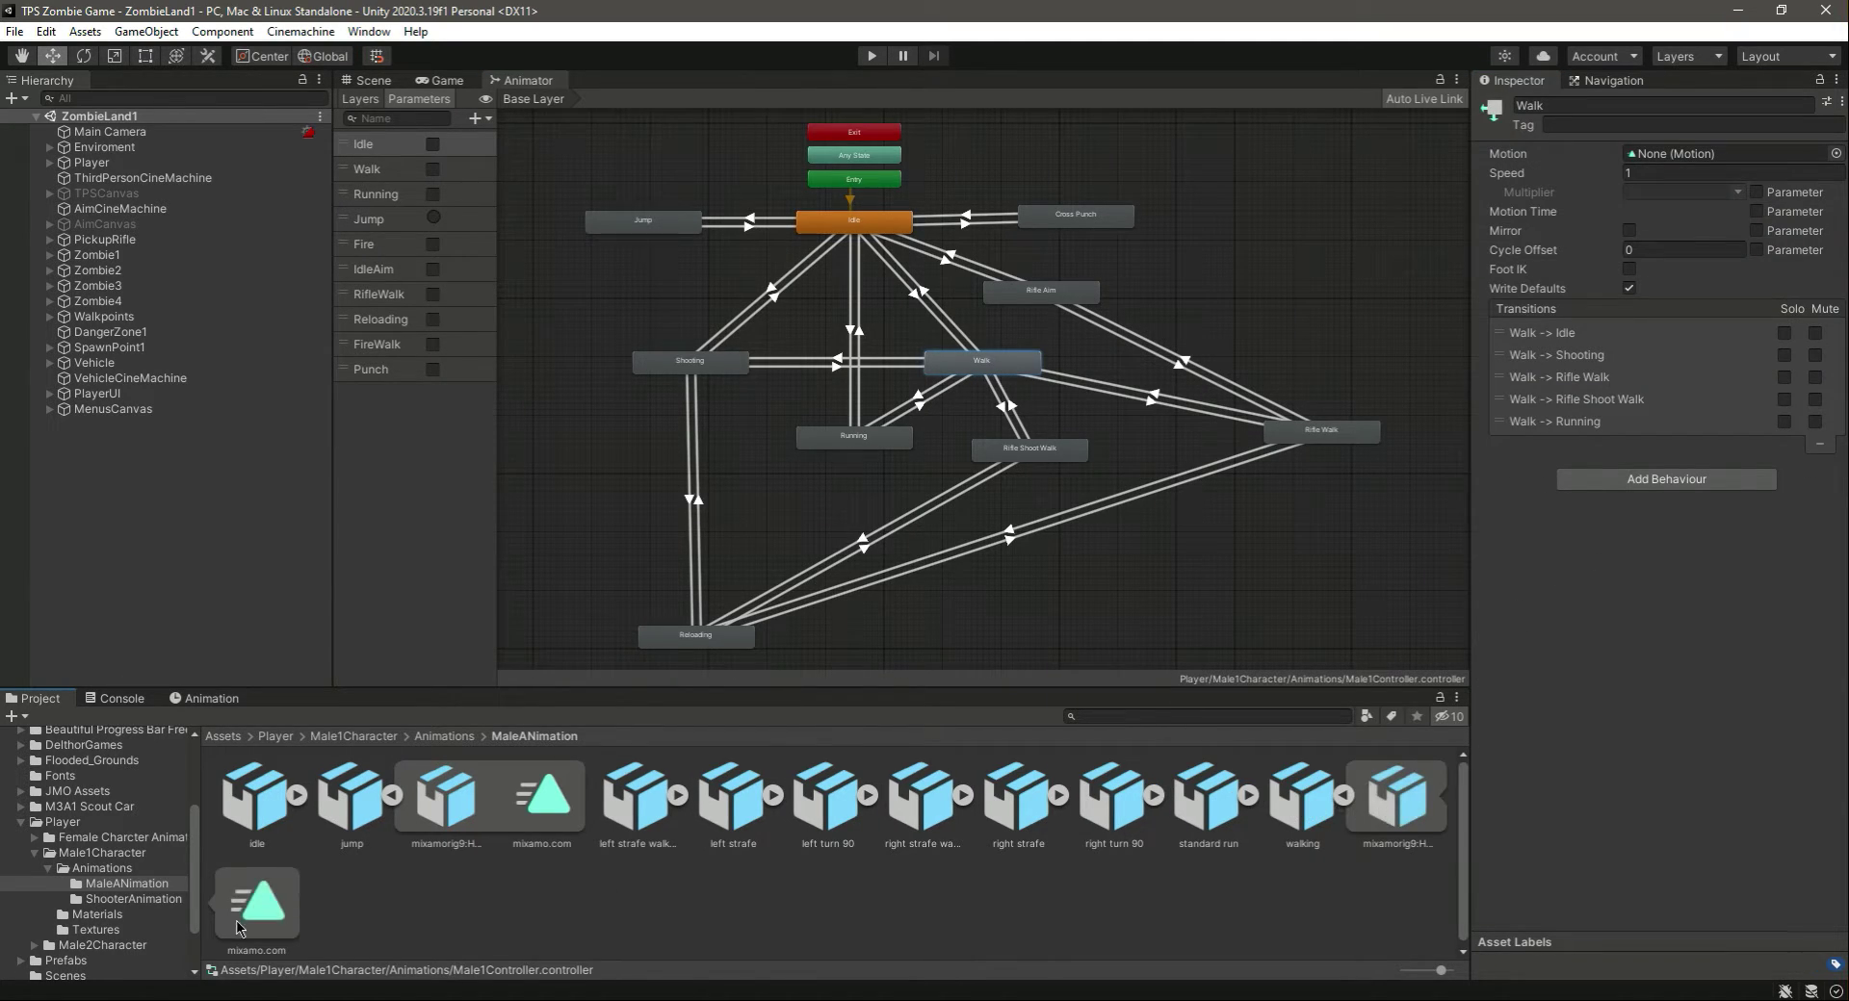
{"action": "left_click_drag", "start_coordinate": [250, 907], "coordinate": [1642, 163]}
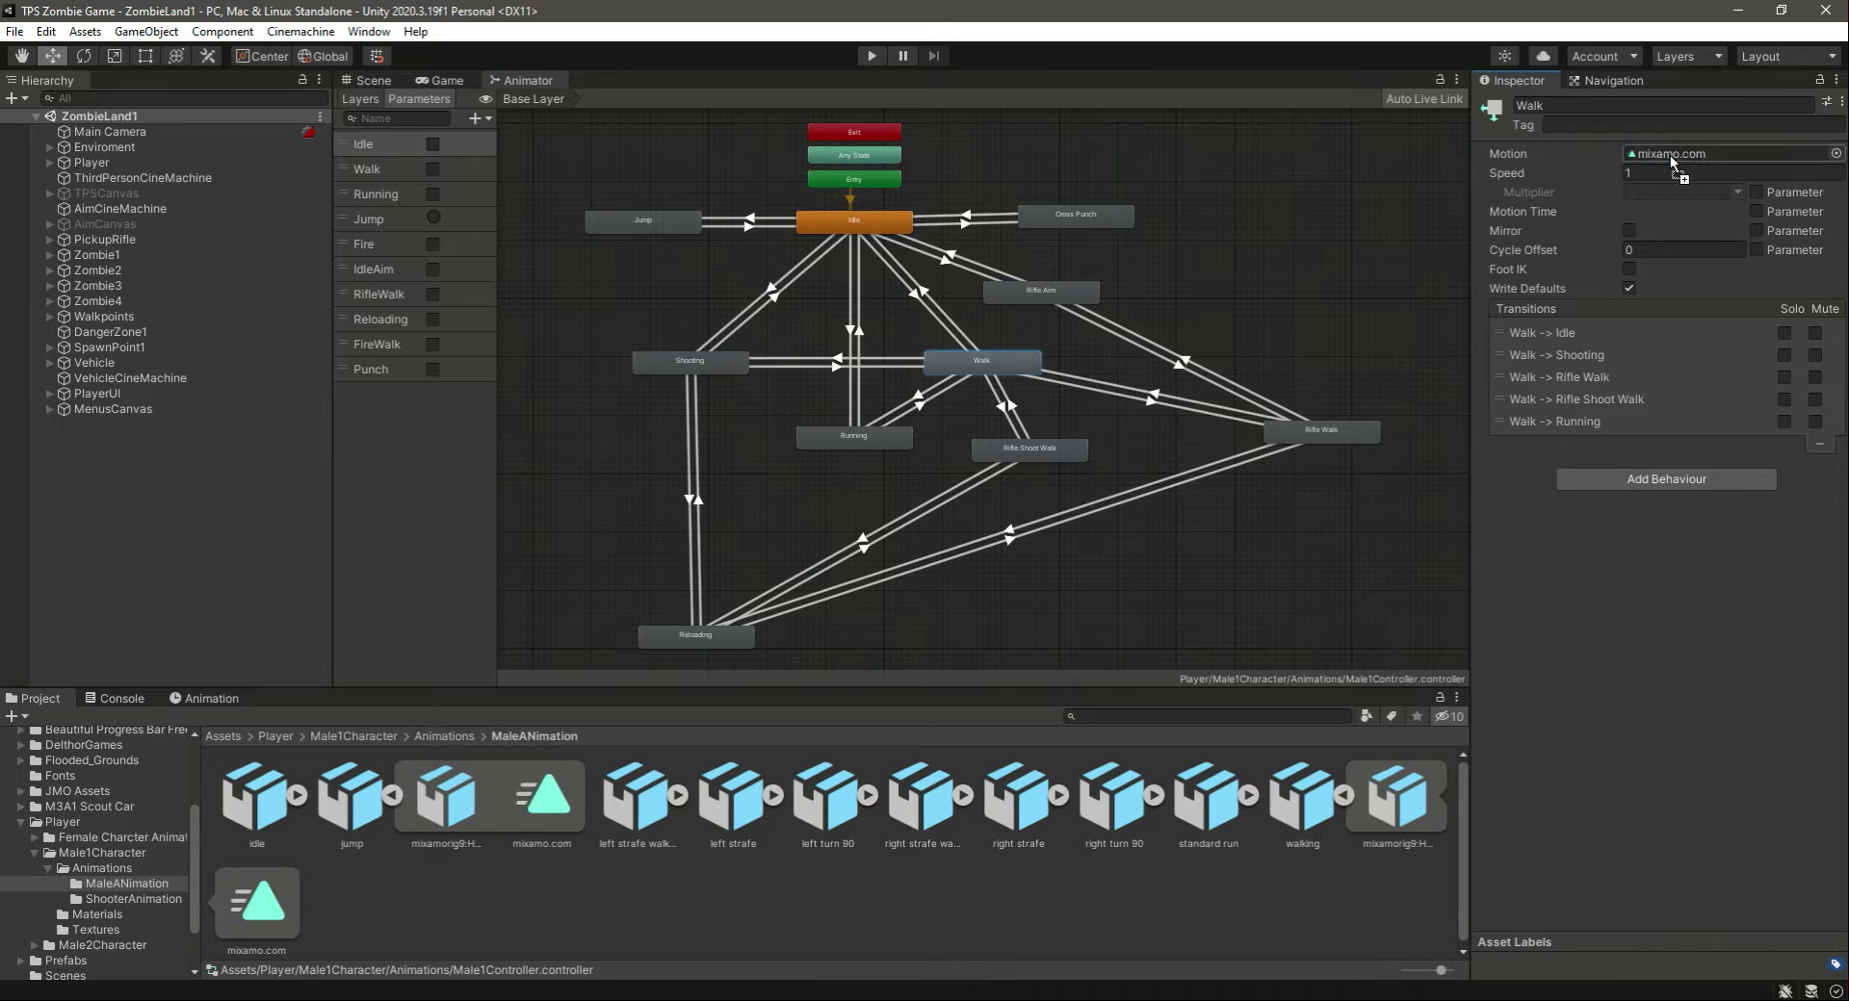
{"action": "left_click", "coordinate": [395, 796]}
{"action": "left_click", "coordinate": [582, 893]}
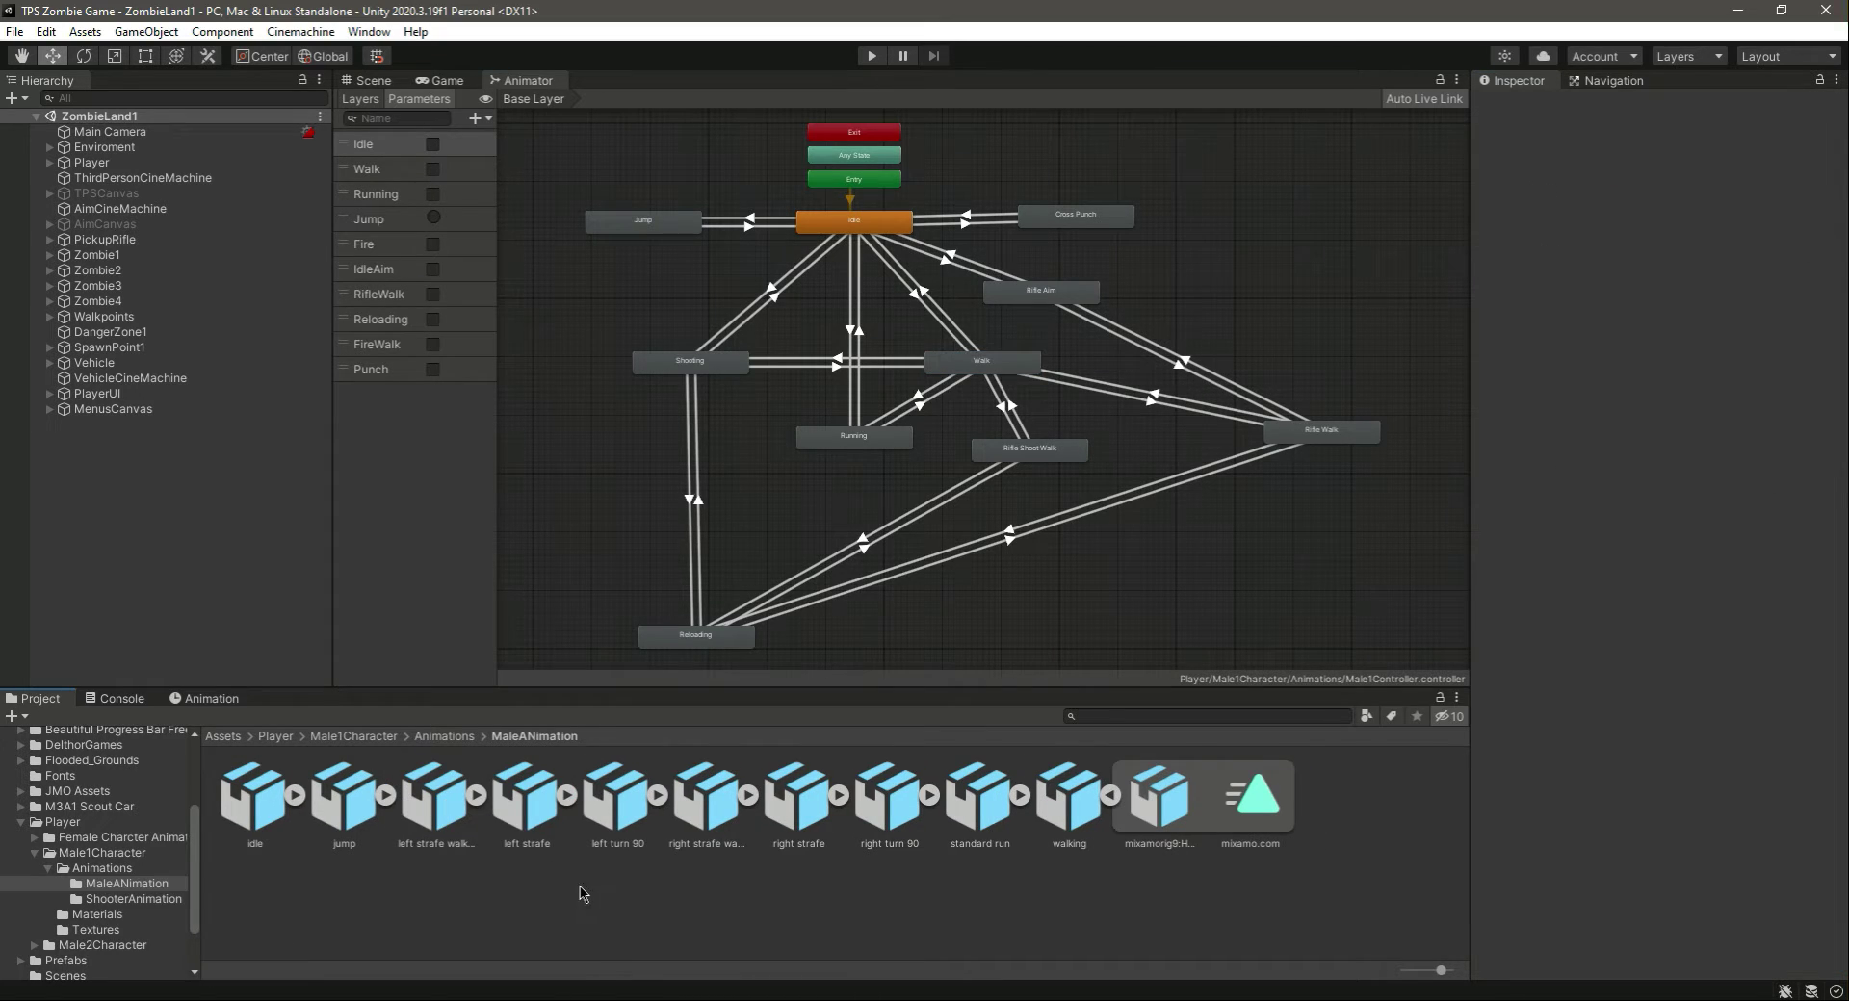
- Clear the Running state's motion by setting it to None and collapse the walking asset
{"action": "left_click", "coordinate": [856, 441]}
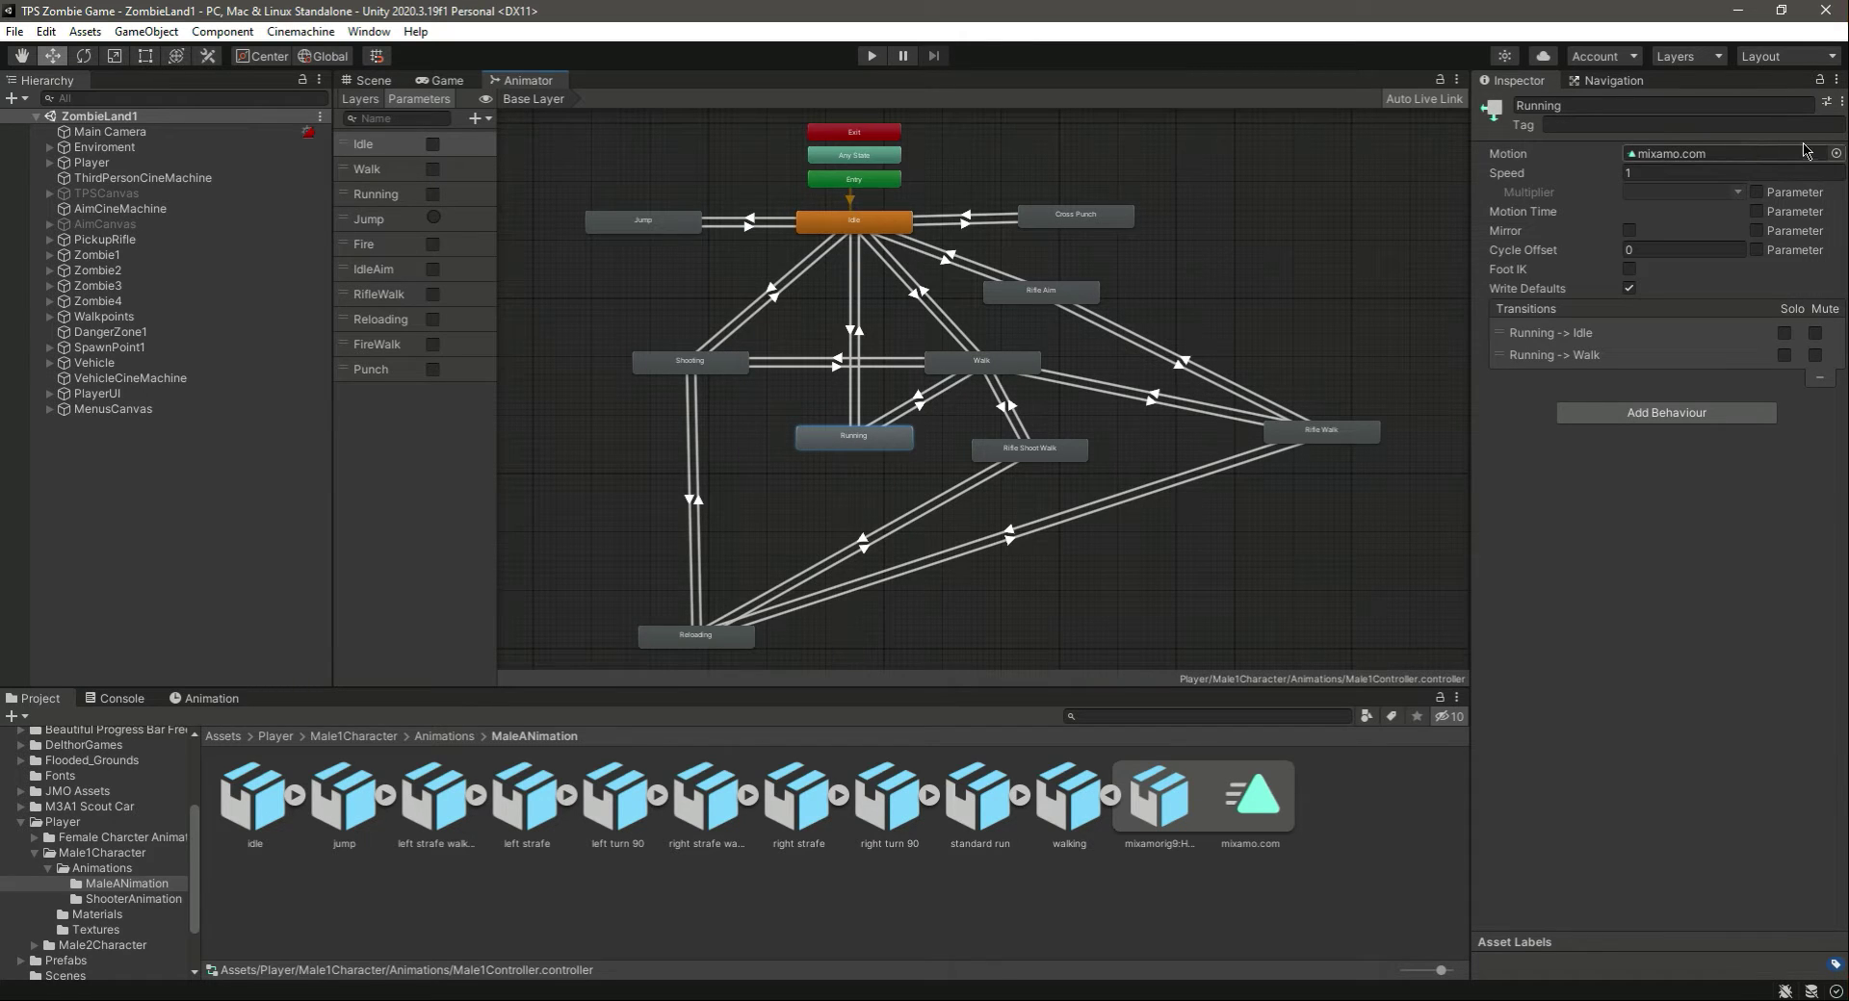
{"action": "left_click", "coordinate": [1835, 153]}
{"action": "scroll", "coordinate": [644, 442], "scroll_direction": "up", "scroll_amount": 2}
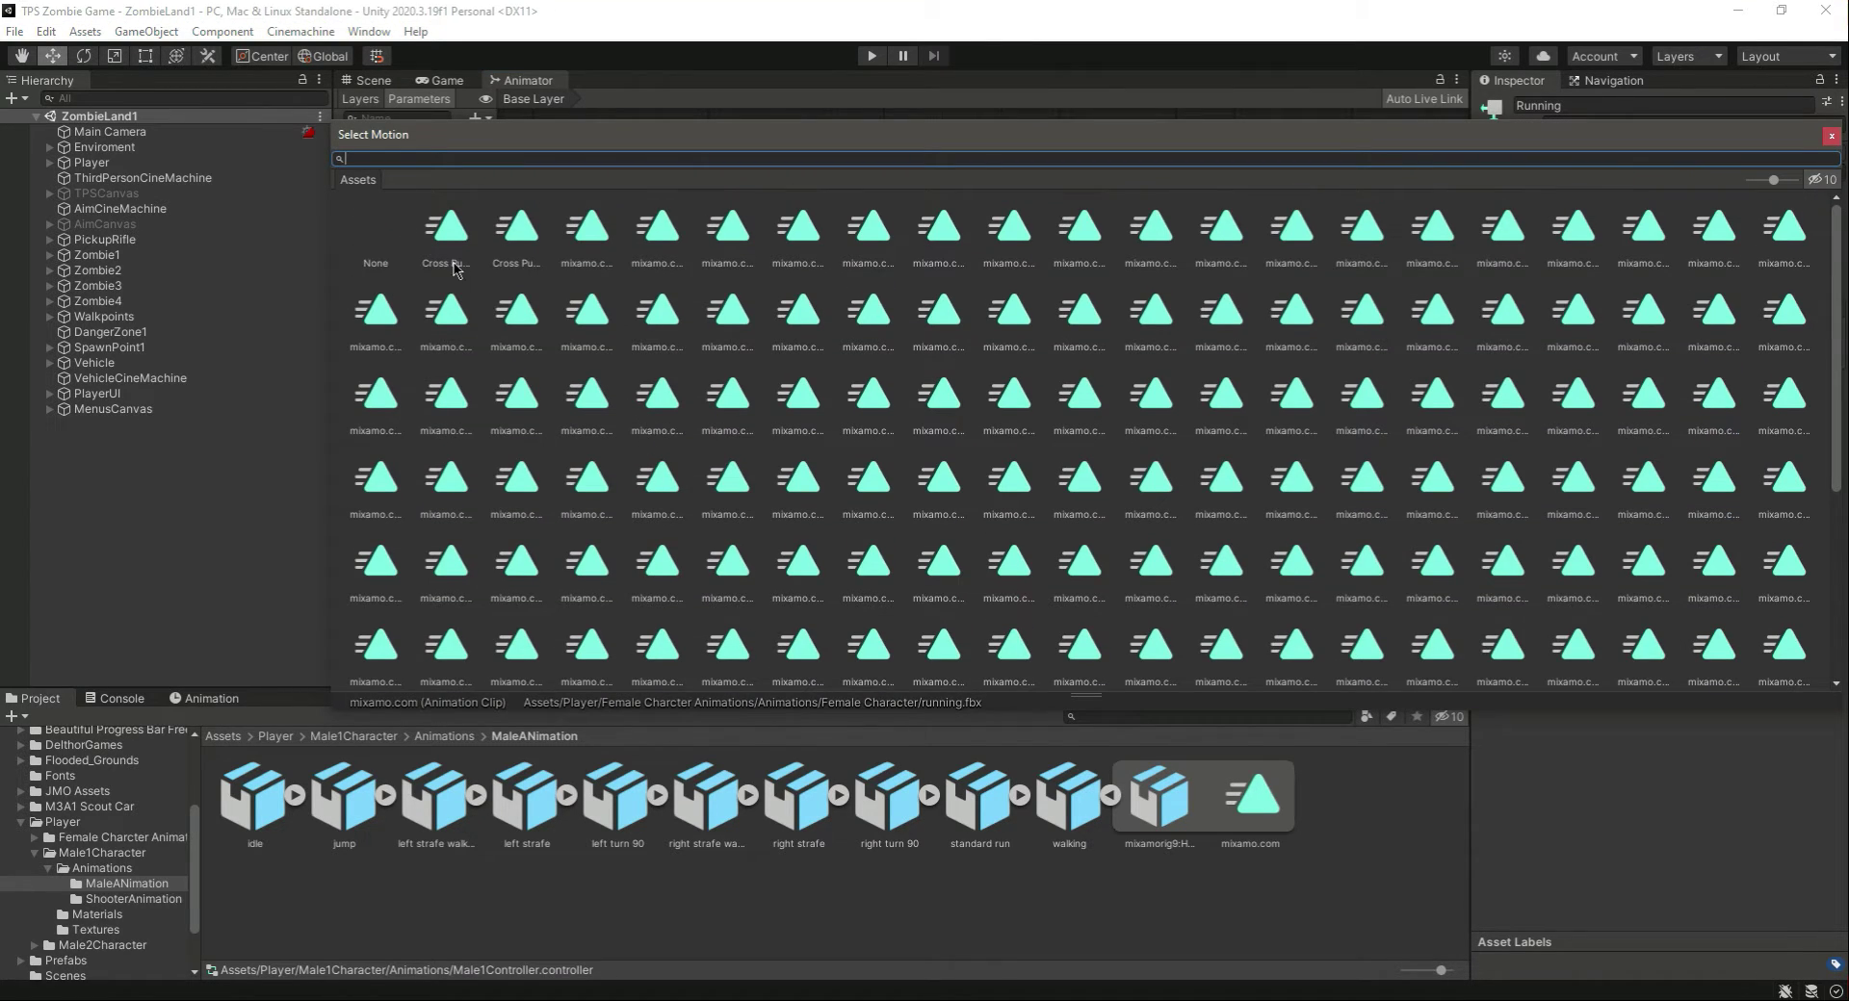
{"action": "double_click", "coordinate": [386, 236]}
{"action": "left_click", "coordinate": [1110, 797]}
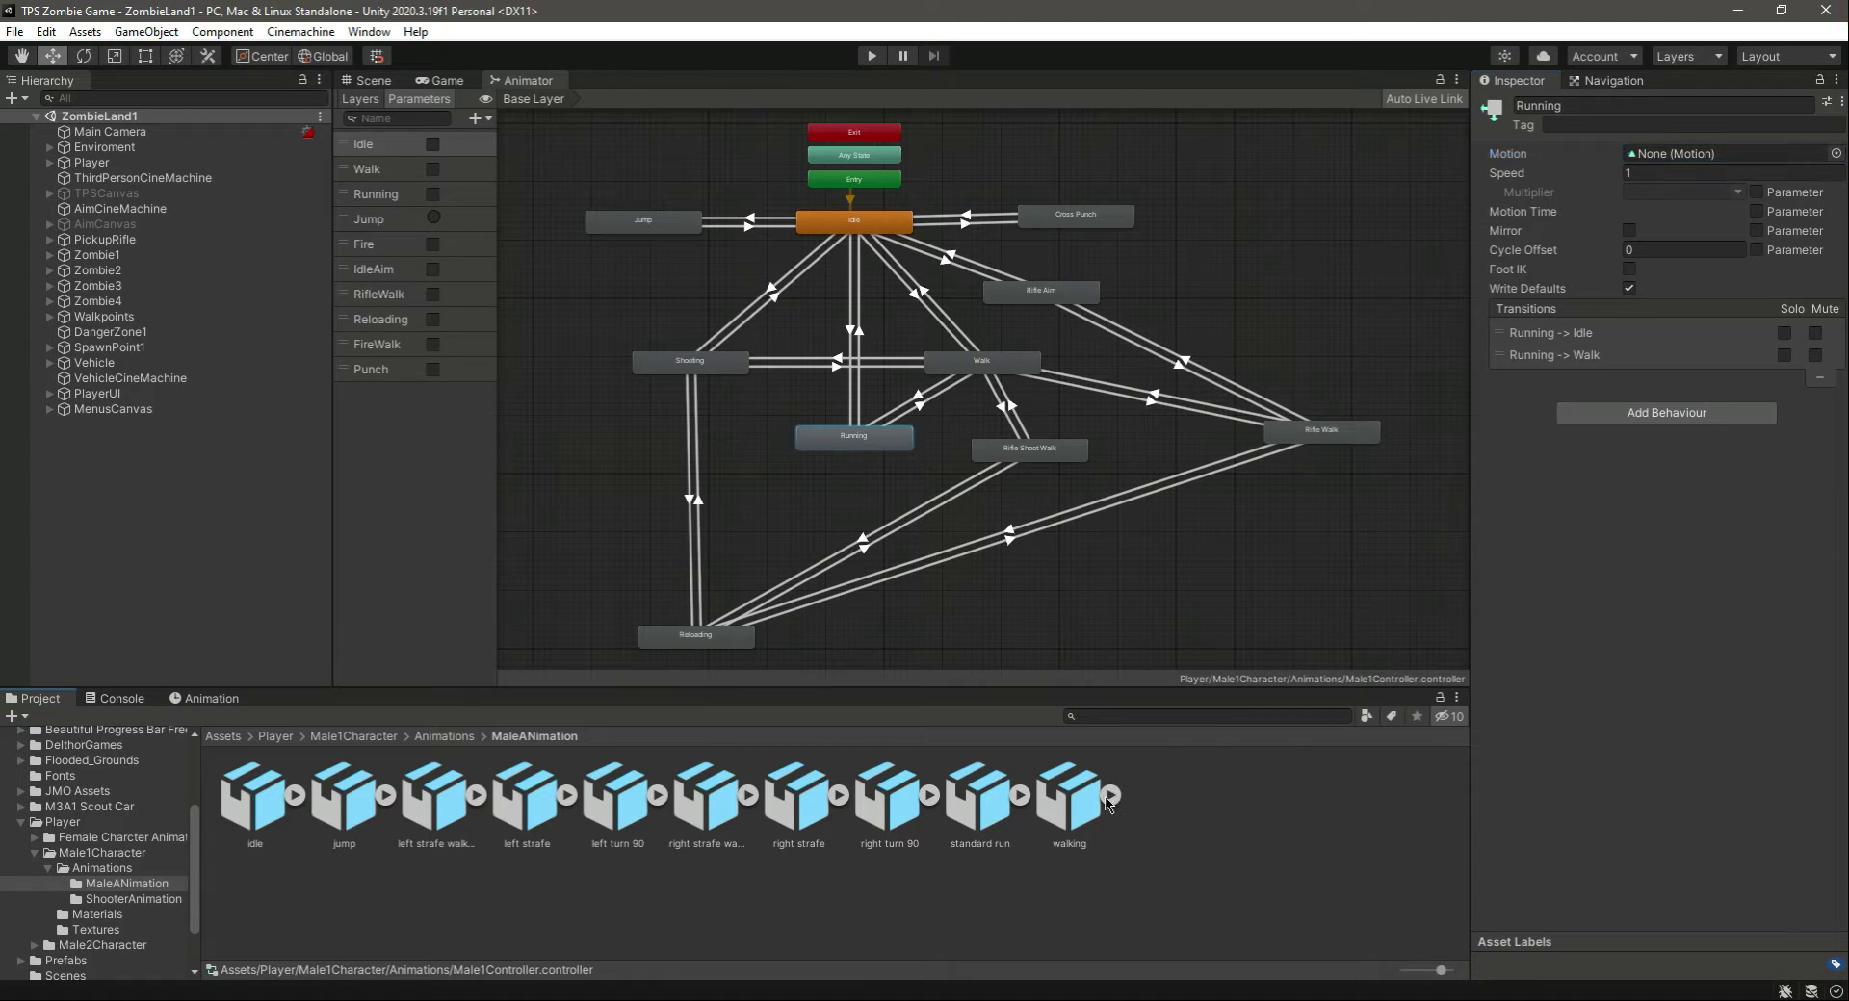
- Preview the standard run animation, enable its Loop Time and Loop Pose, and apply the import settings
{"action": "left_click", "coordinate": [979, 801]}
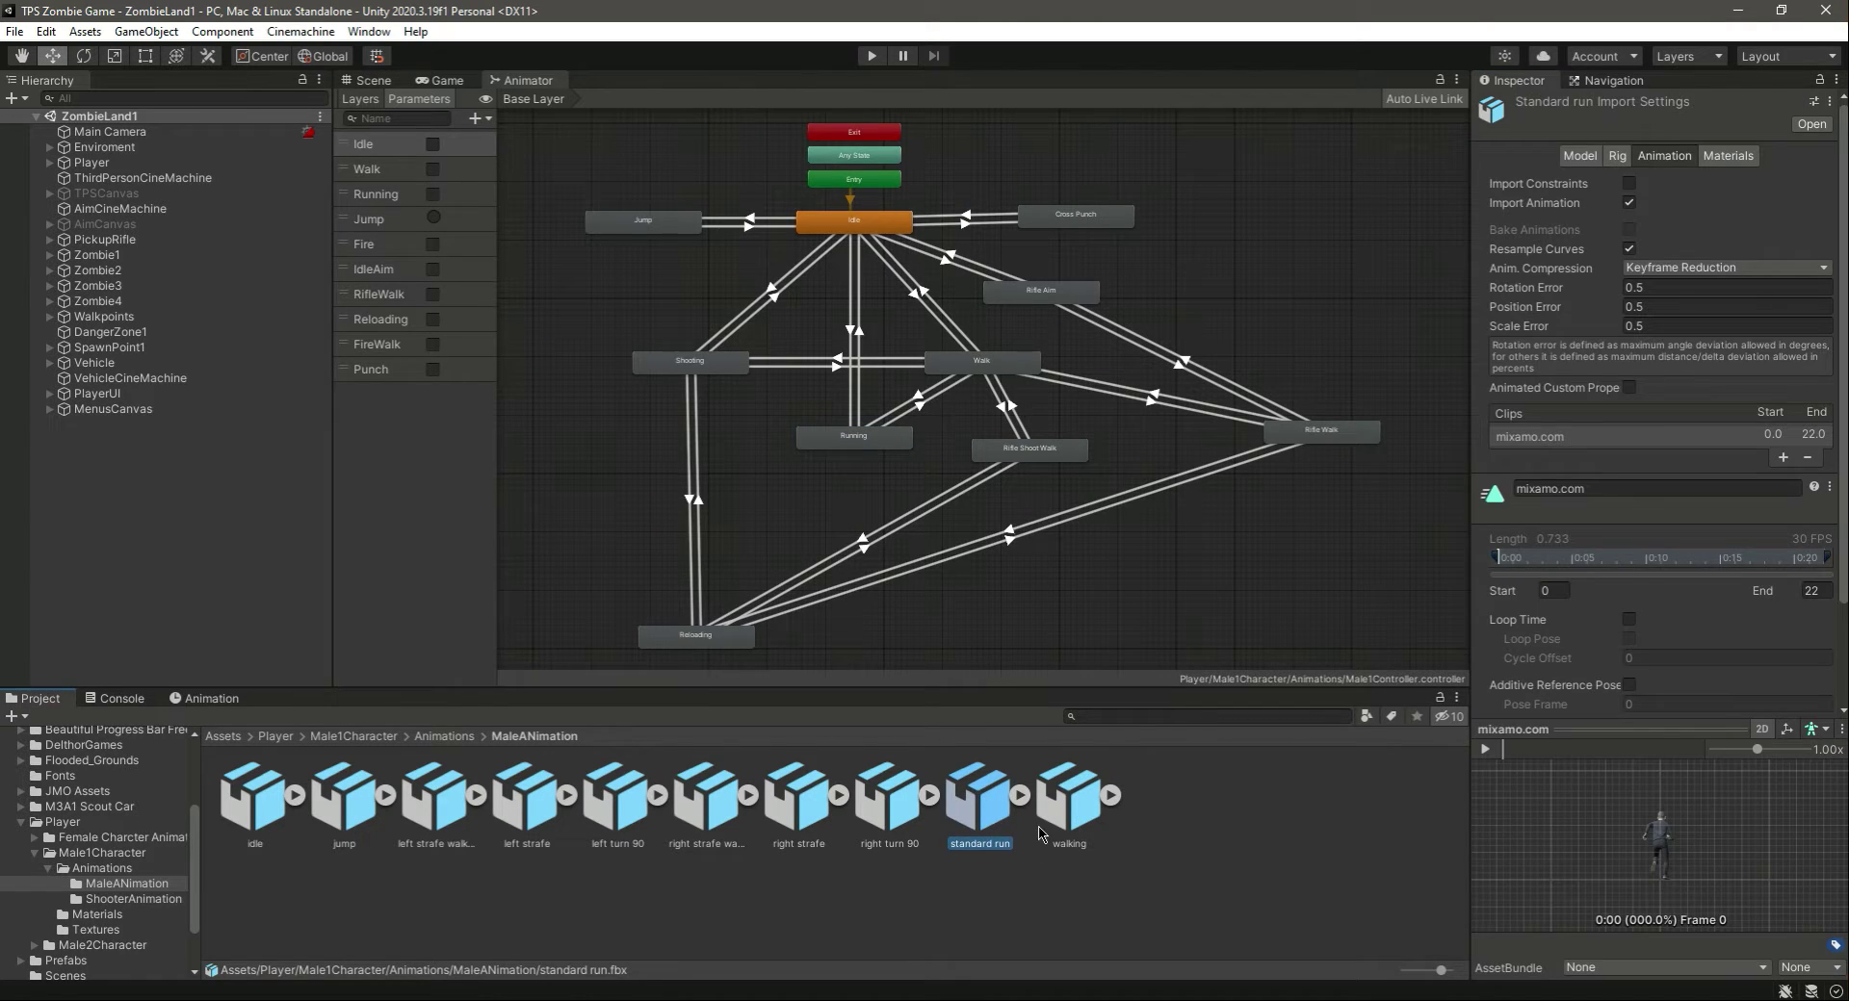
{"action": "left_click", "coordinate": [1485, 749]}
{"action": "left_click", "coordinate": [1628, 619]}
{"action": "left_click", "coordinate": [1628, 638]}
{"action": "scroll", "coordinate": [1734, 645], "scroll_direction": "down", "scroll_amount": 3}
{"action": "left_click", "coordinate": [1810, 700]}
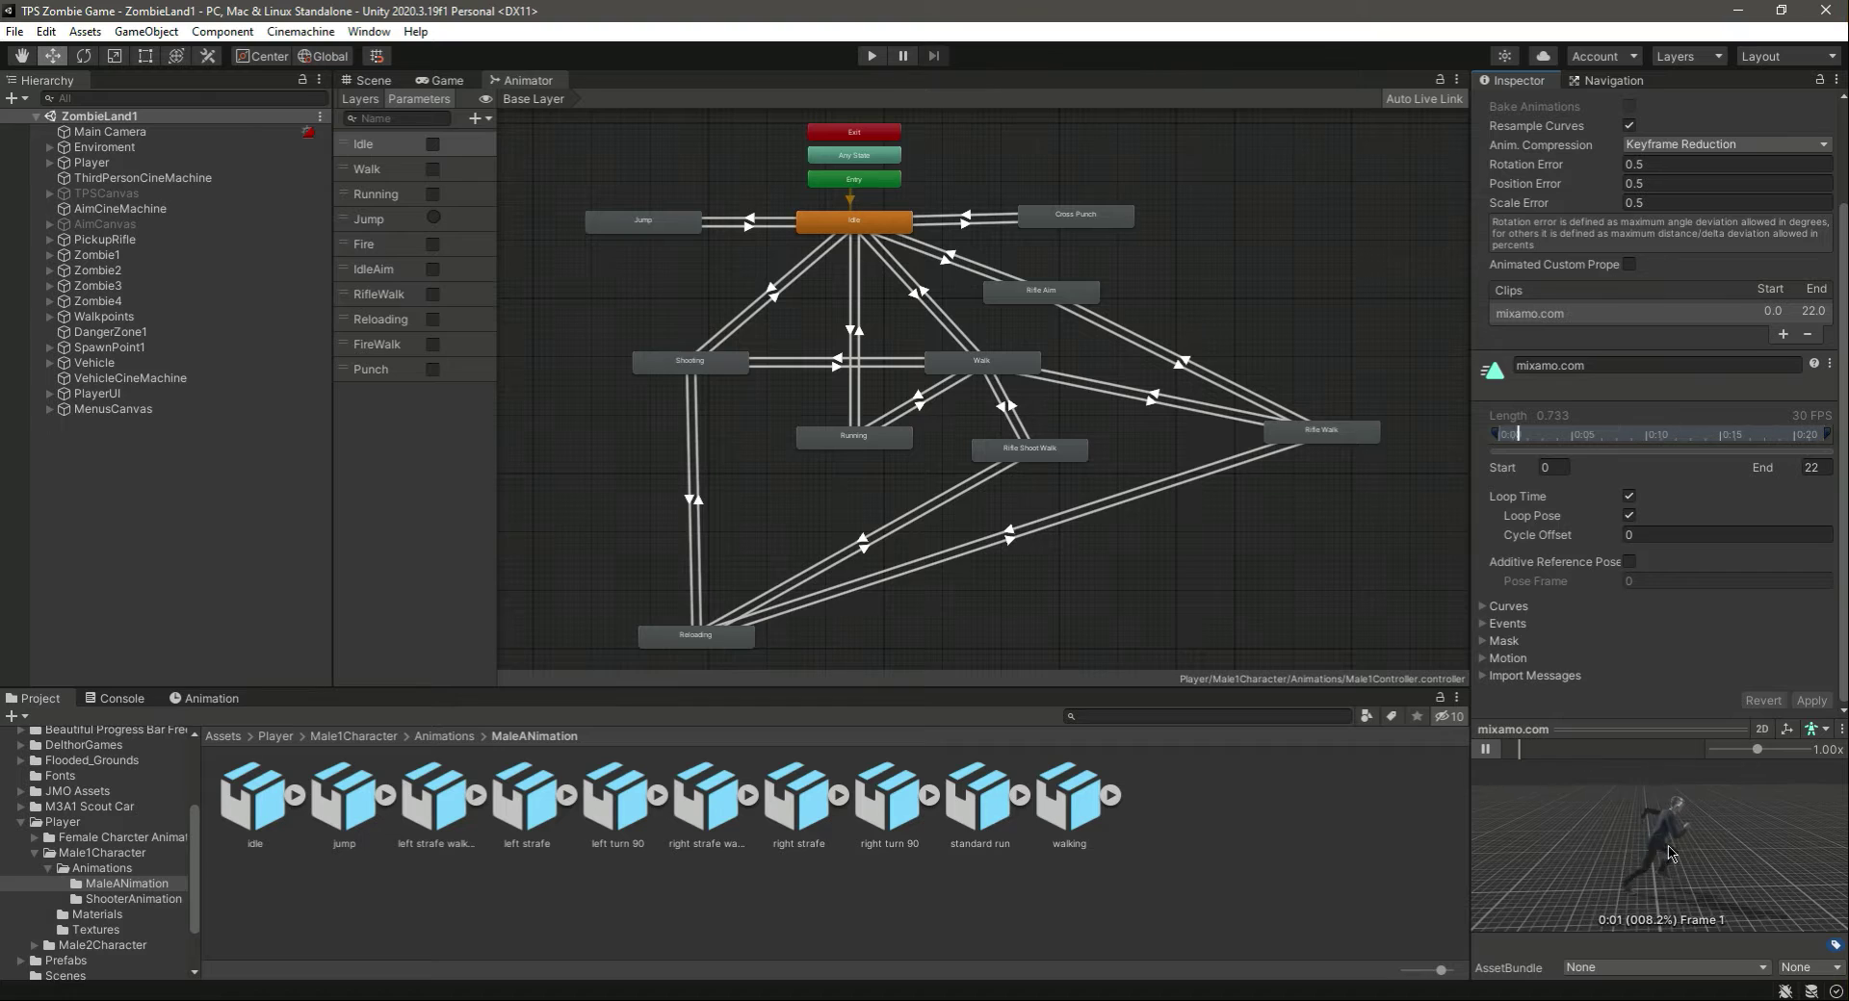
- Assign the standard run model's mixamo.com clip as the Running state's motion and collapse the asset
{"action": "left_click", "coordinate": [867, 439]}
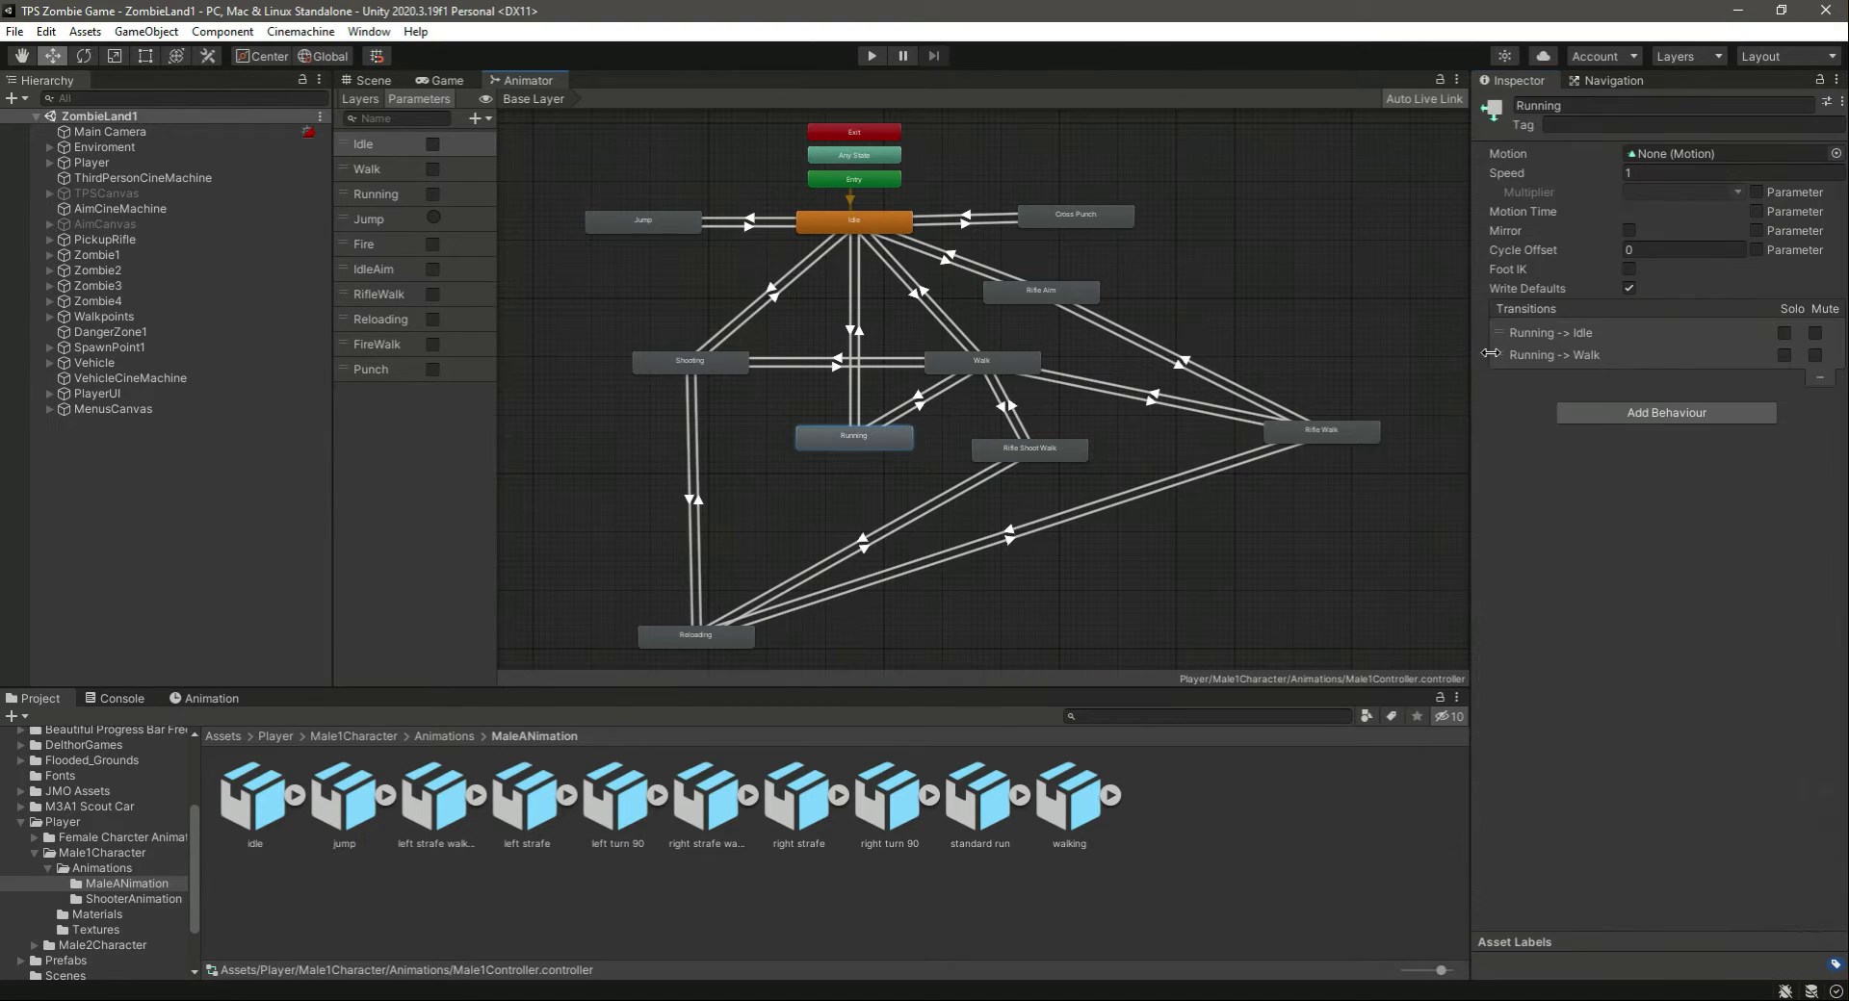
{"action": "left_click", "coordinate": [1021, 795]}
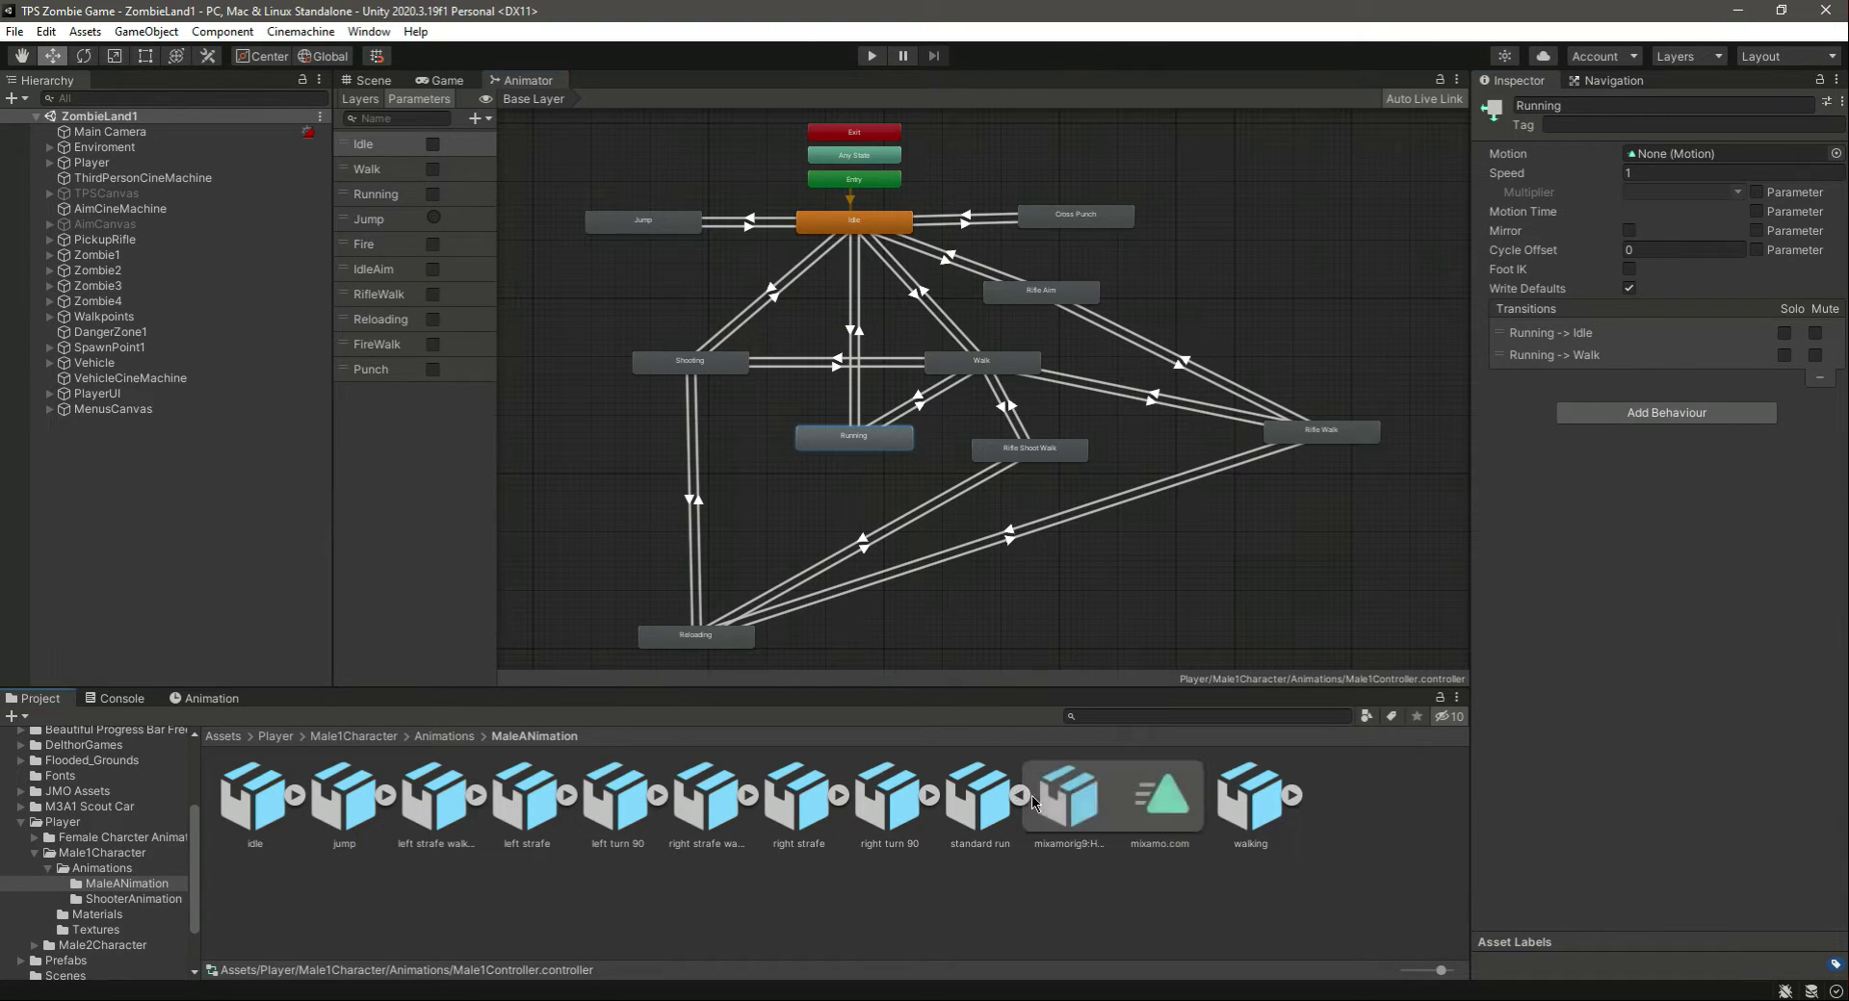
{"action": "left_click_drag", "start_coordinate": [1160, 795], "coordinate": [1668, 169]}
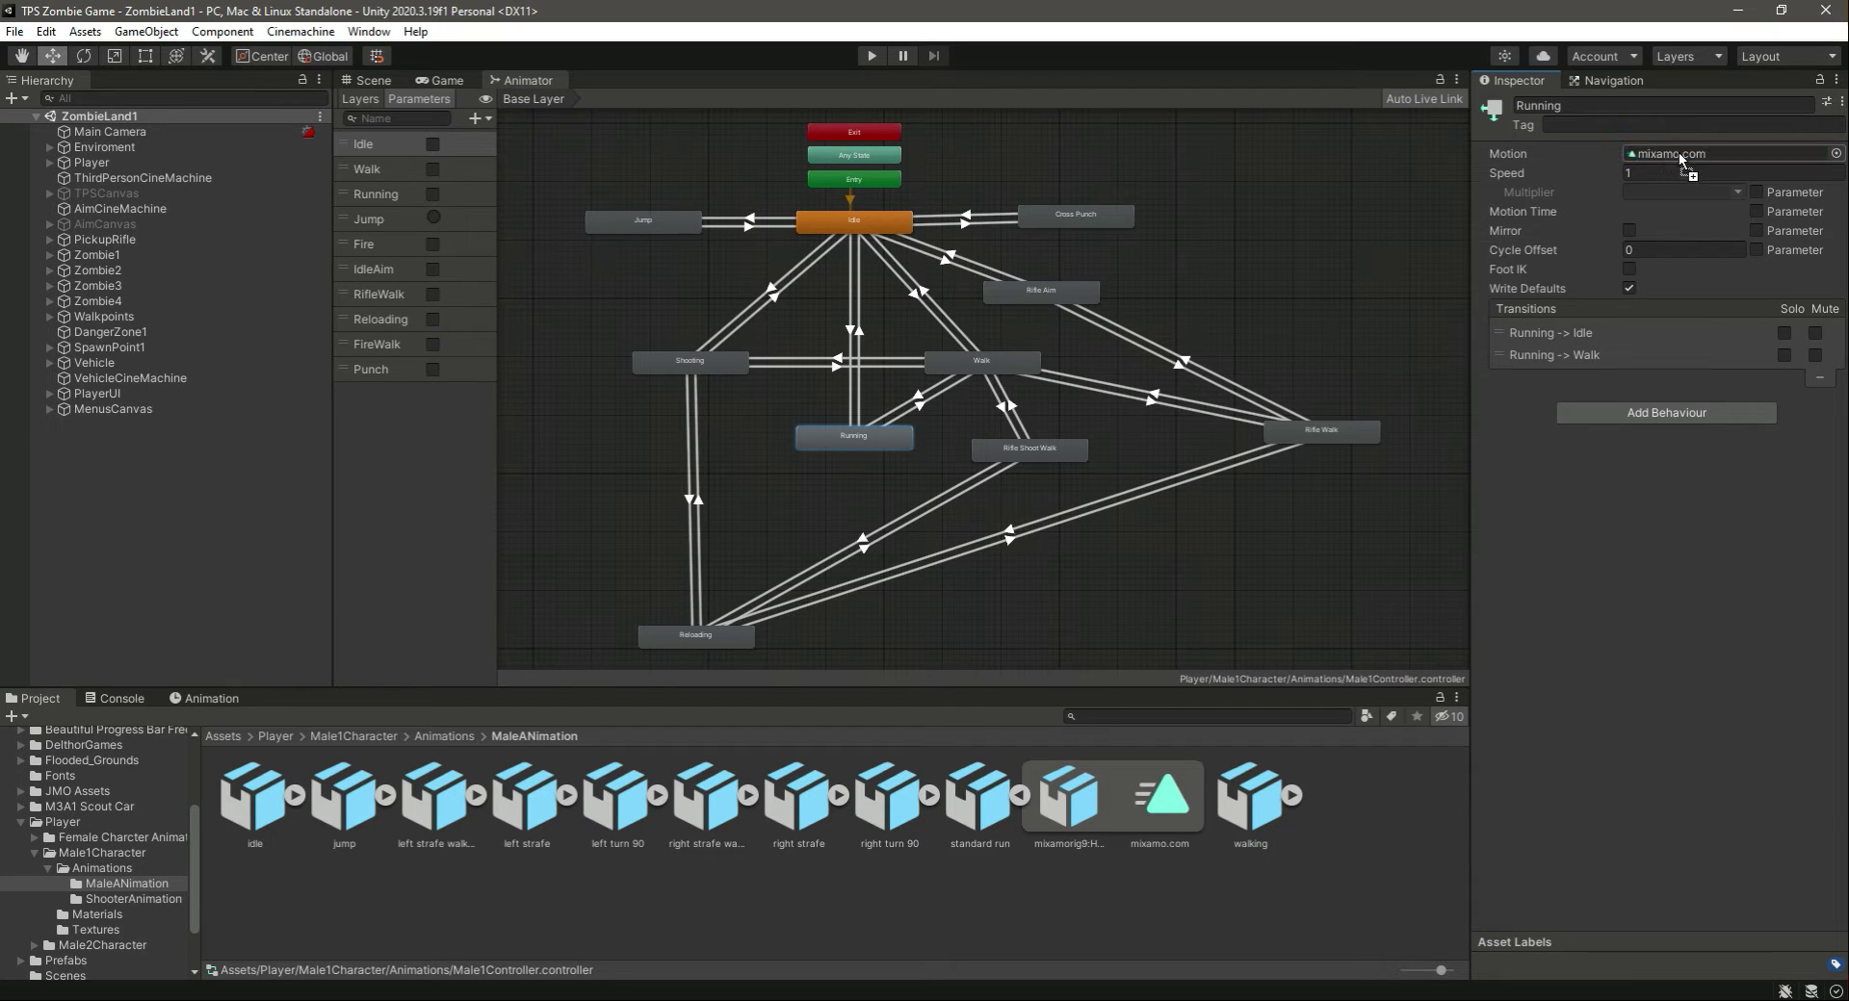
{"action": "left_click", "coordinate": [1020, 795]}
{"action": "left_click", "coordinate": [1078, 929]}
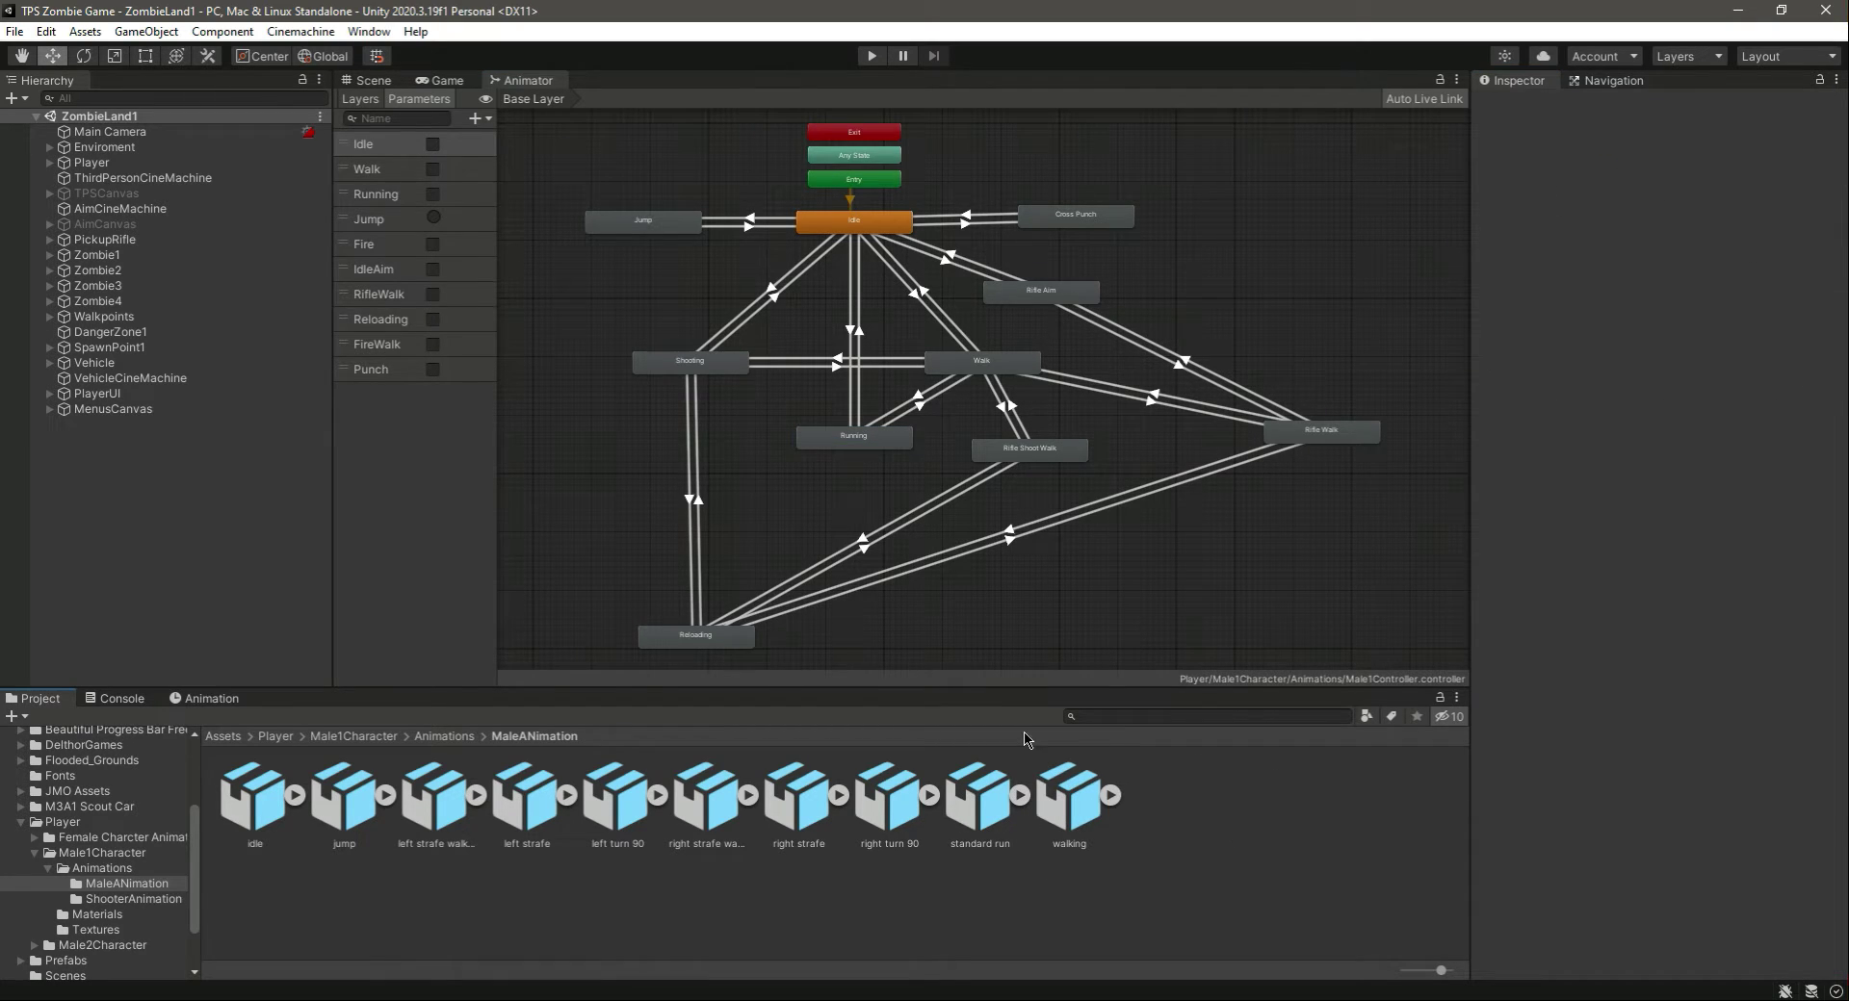
- Play-test the game by moving the male character forward and punching, and stop play mode
{"action": "left_click", "coordinate": [872, 58]}
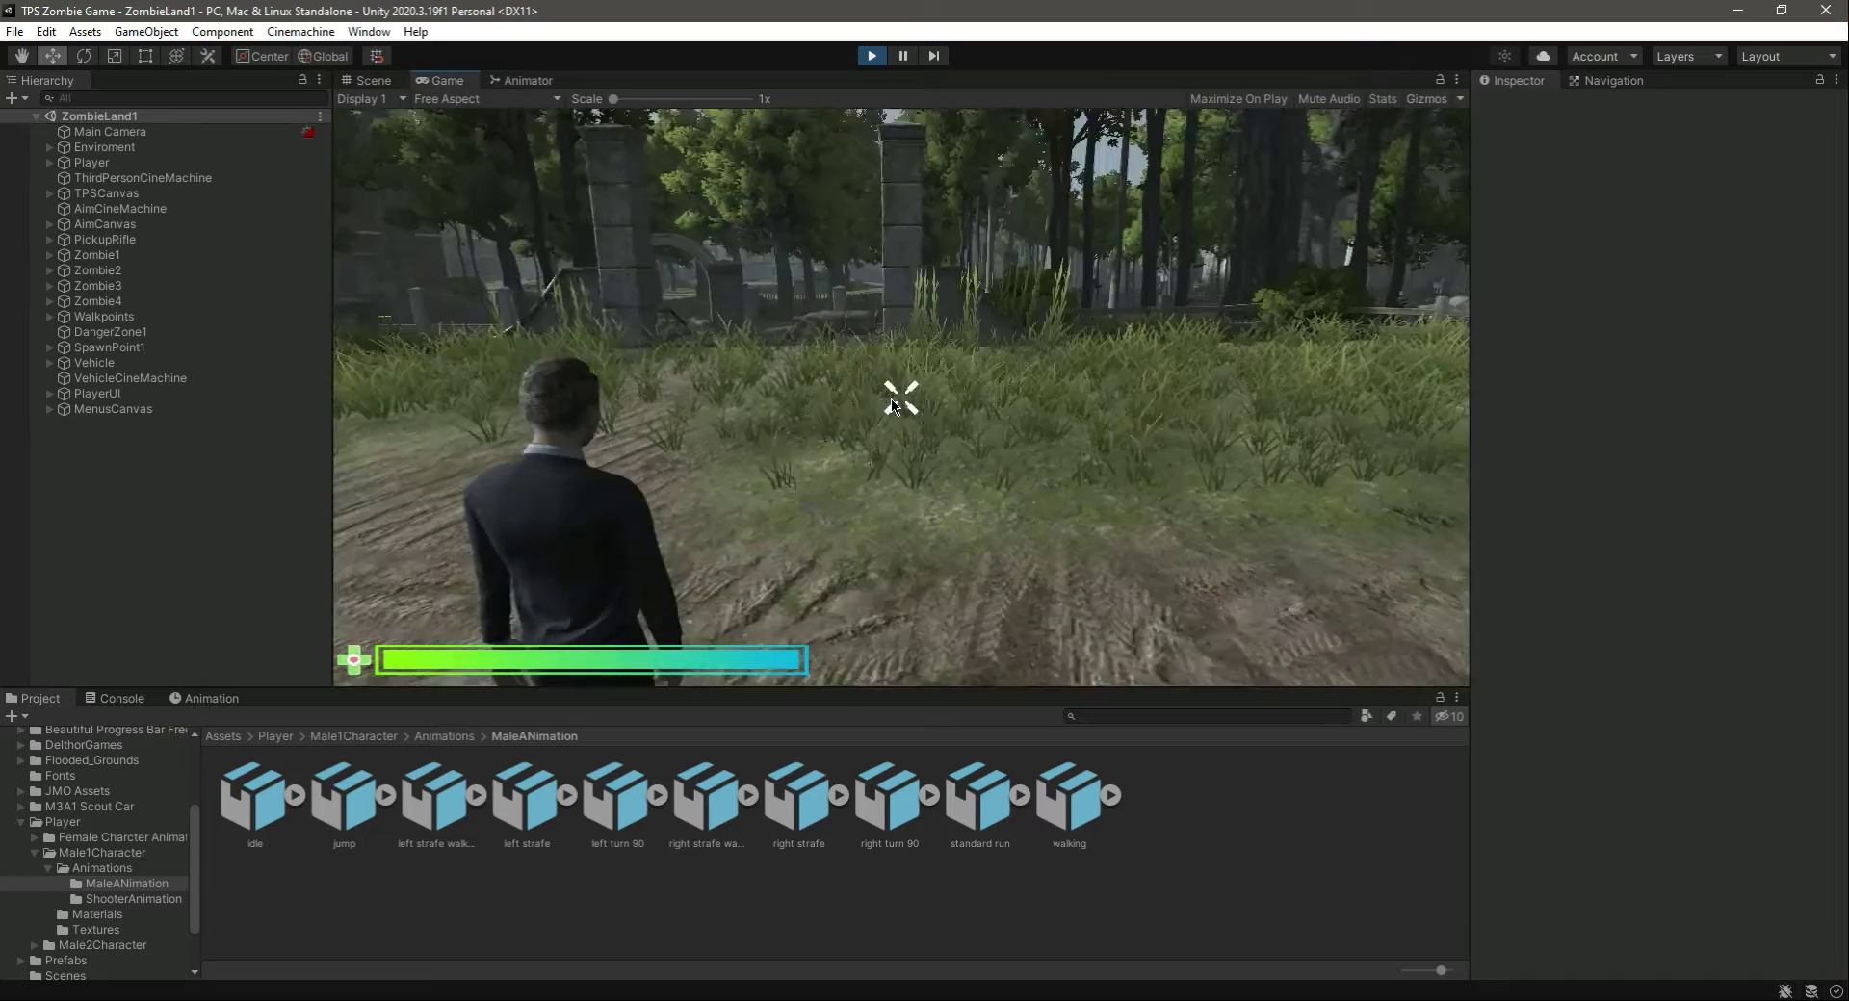
{"action": "key", "text": "w"}
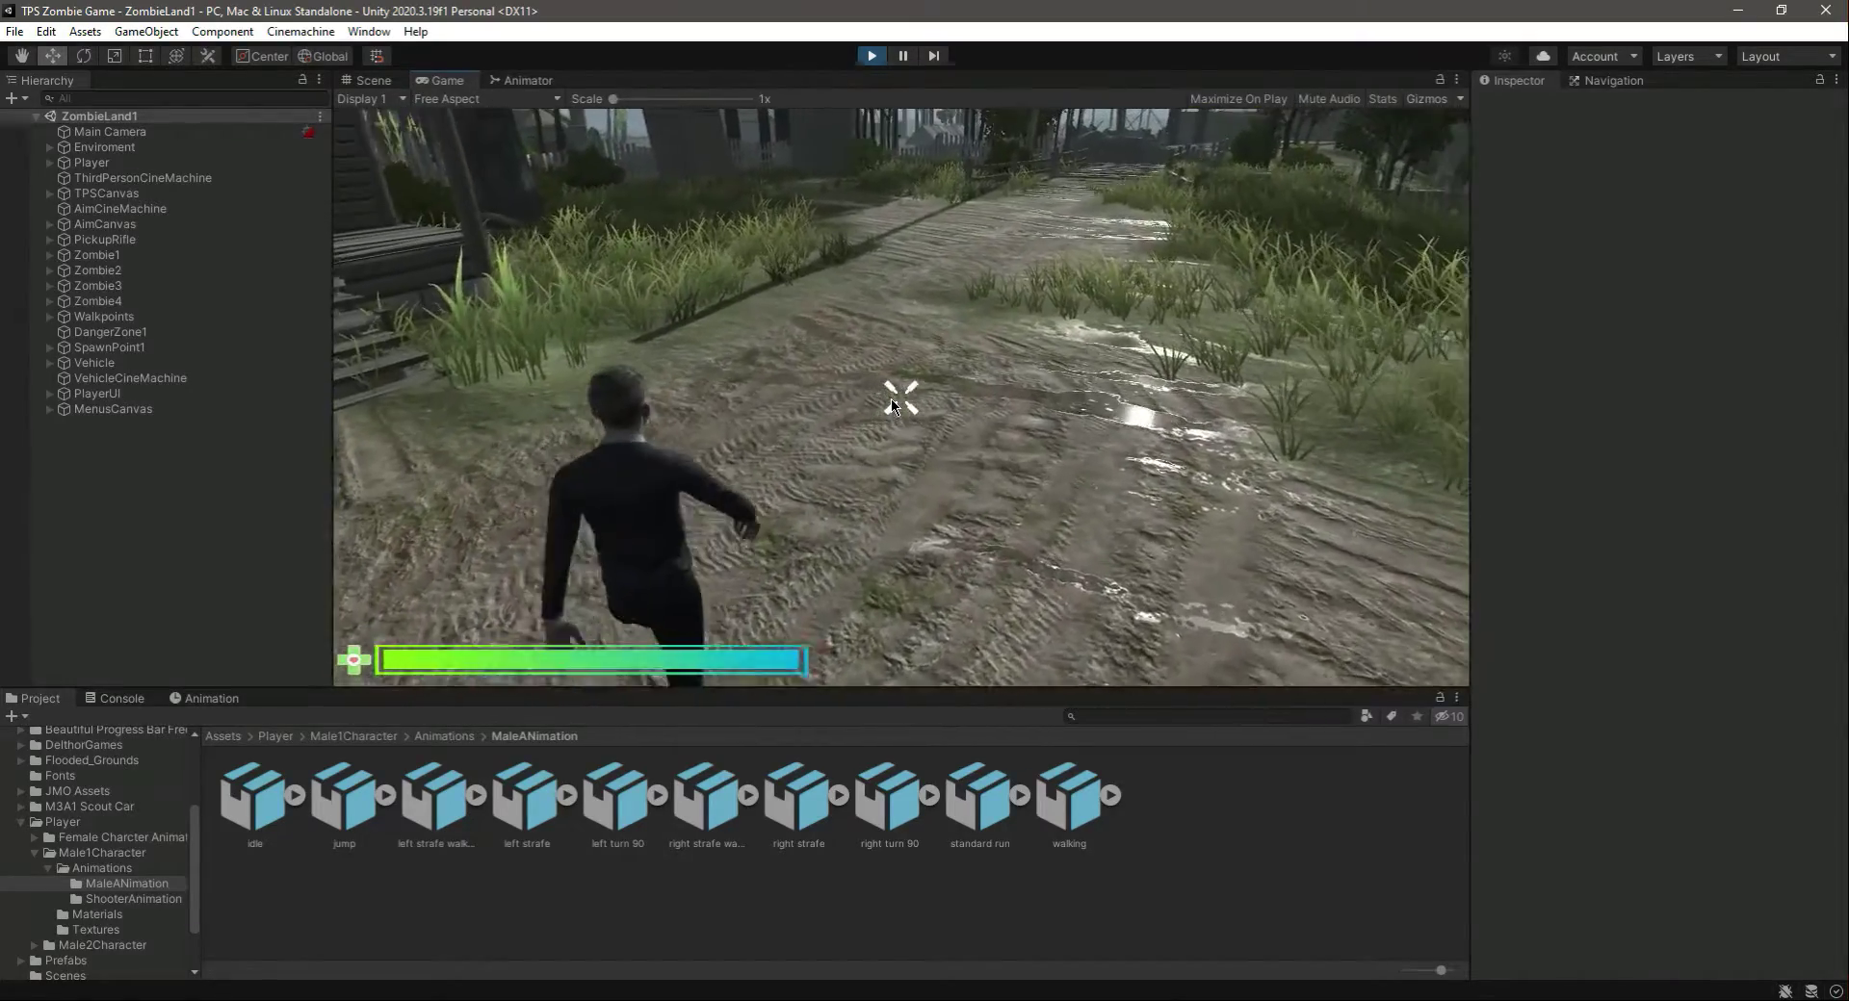
{"action": "key", "text": "w"}
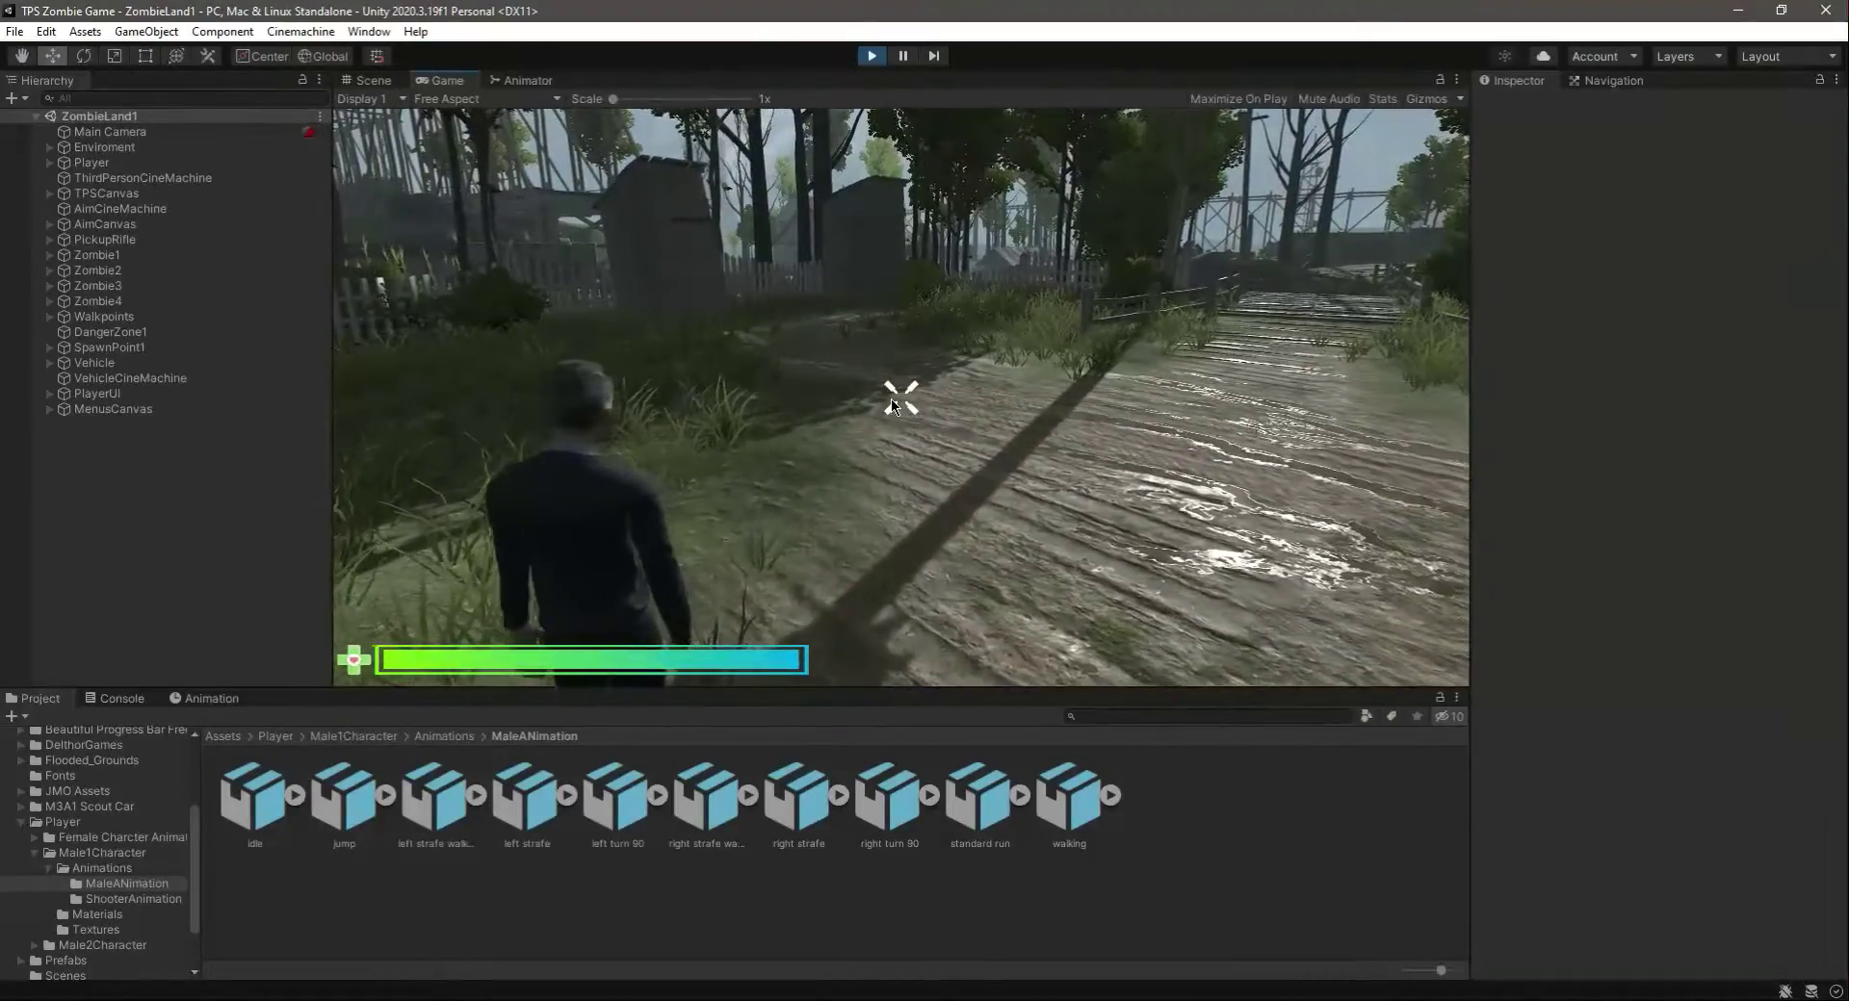
{"action": "left_click", "coordinate": [902, 404]}
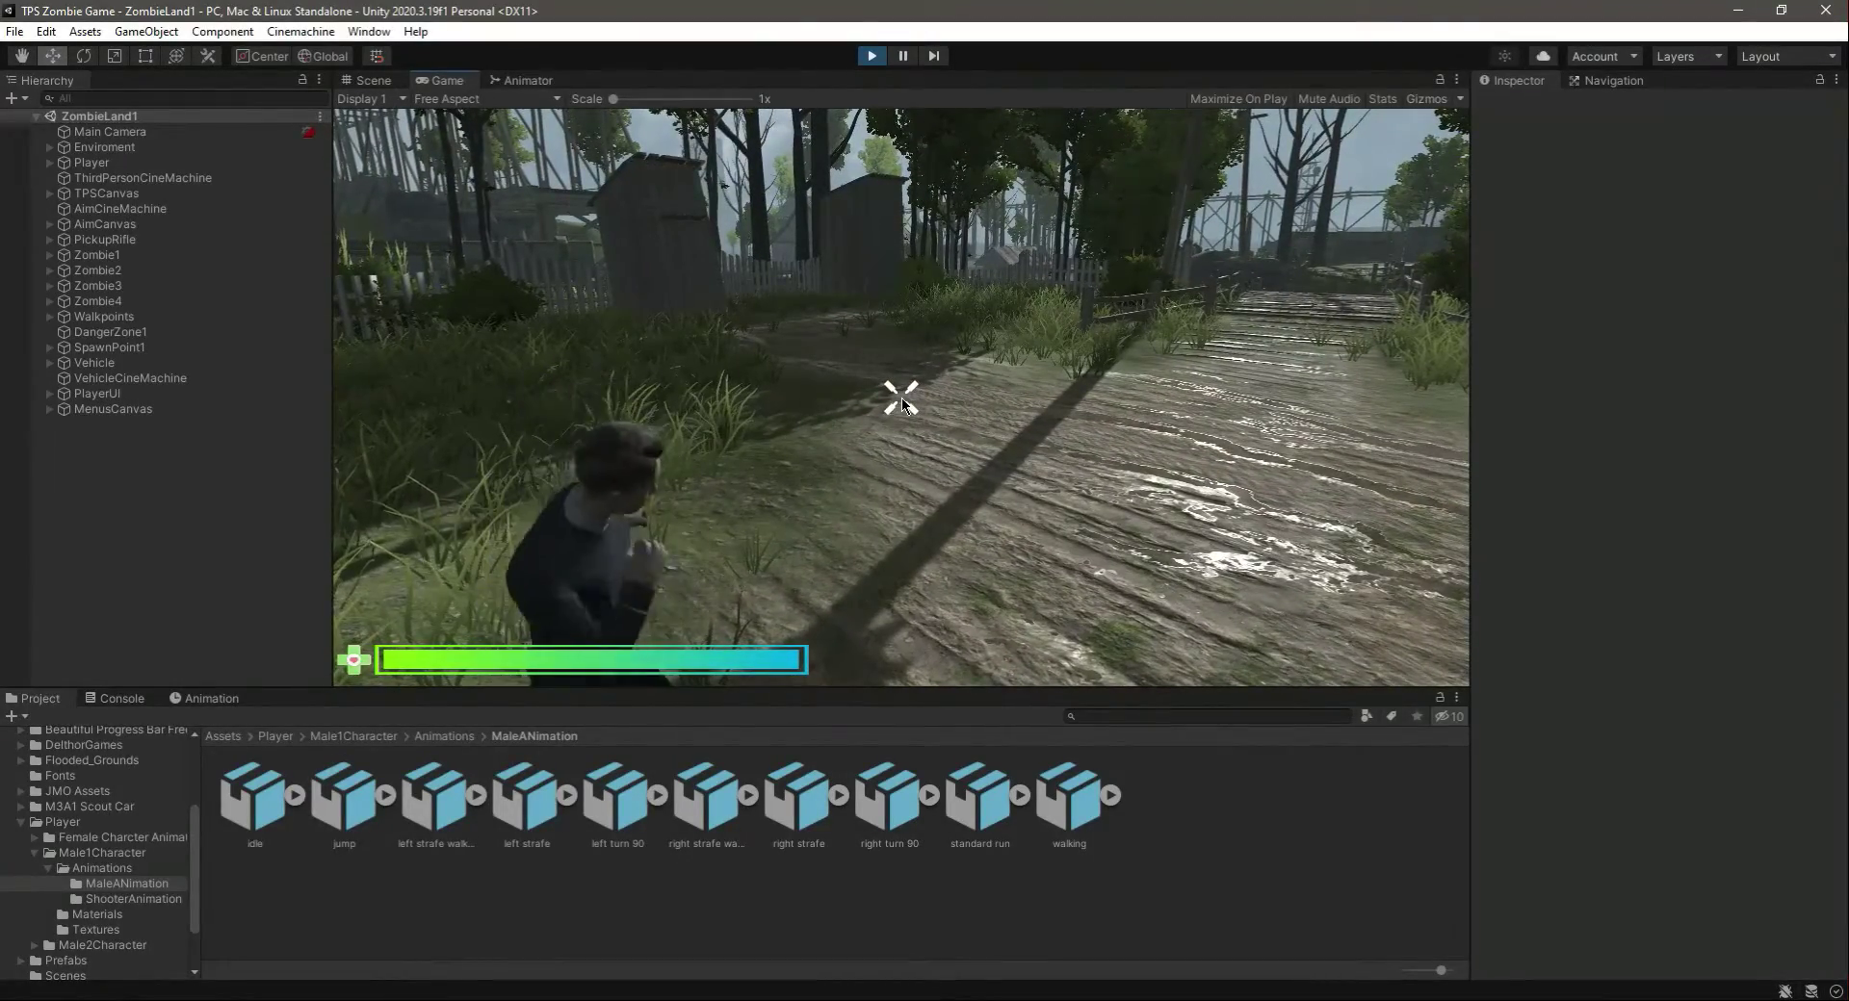
{"action": "key", "text": "Escape"}
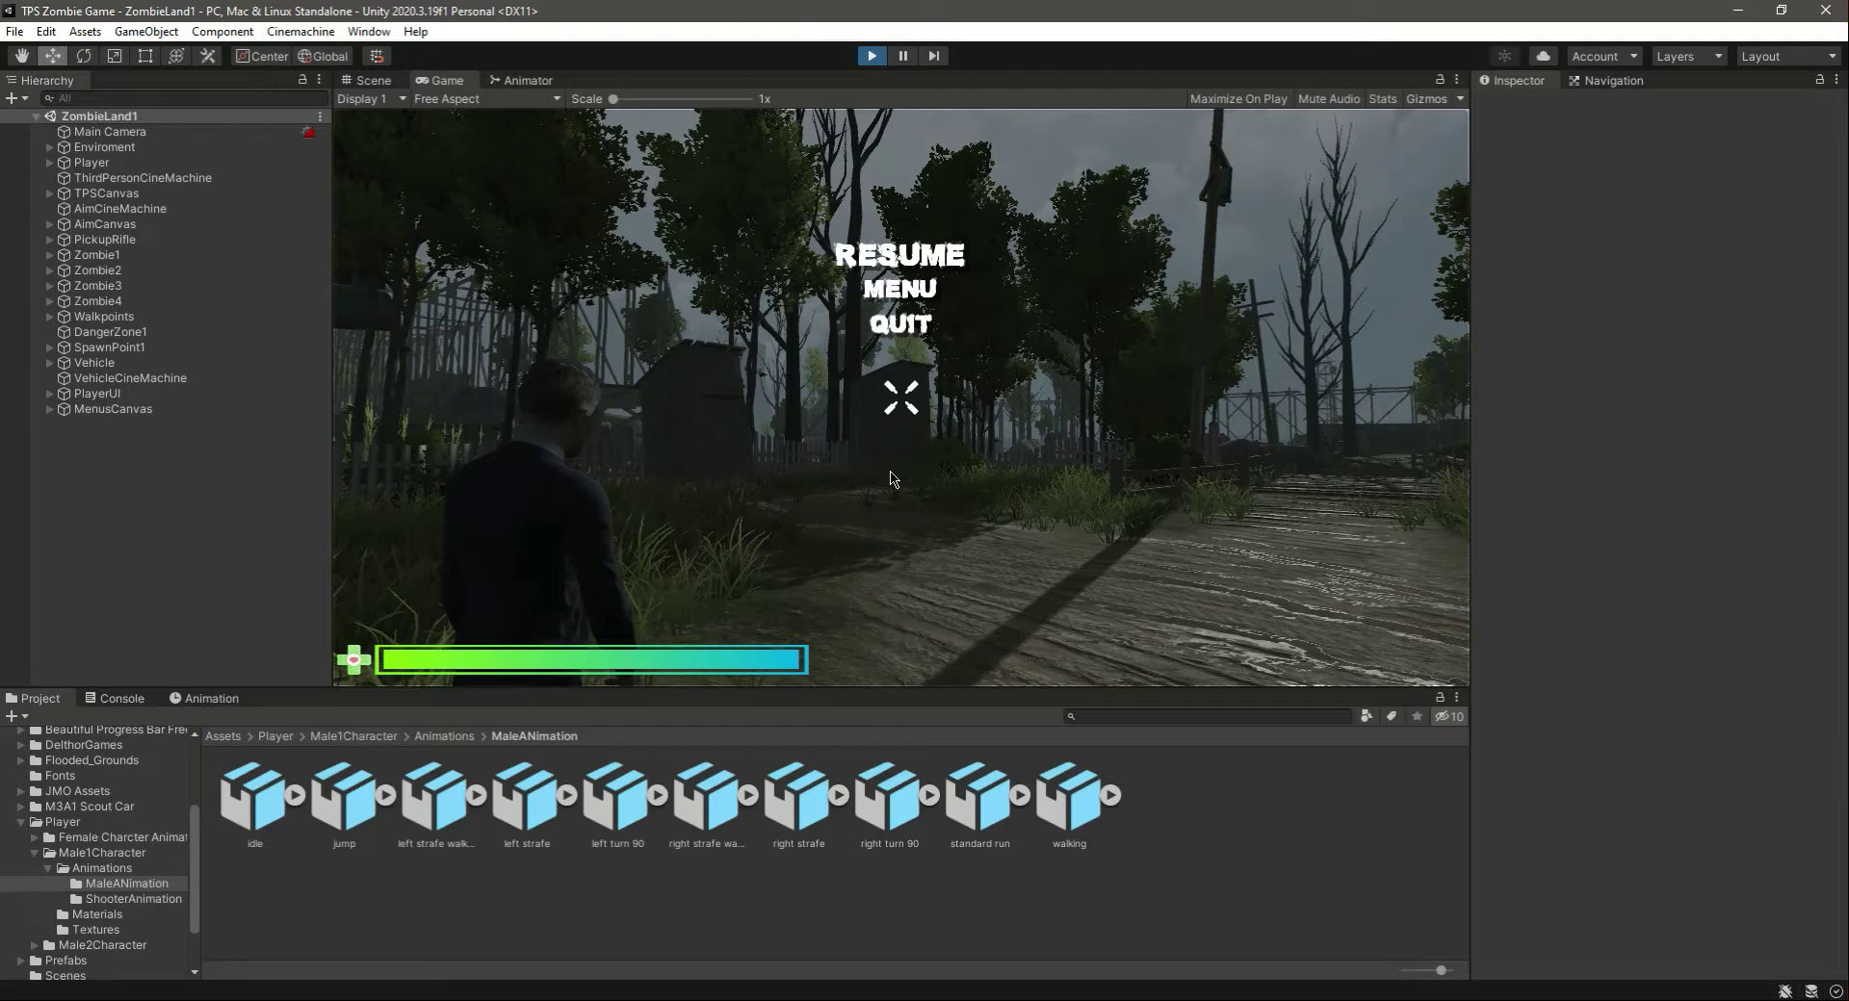
{"action": "left_click", "coordinate": [871, 56]}
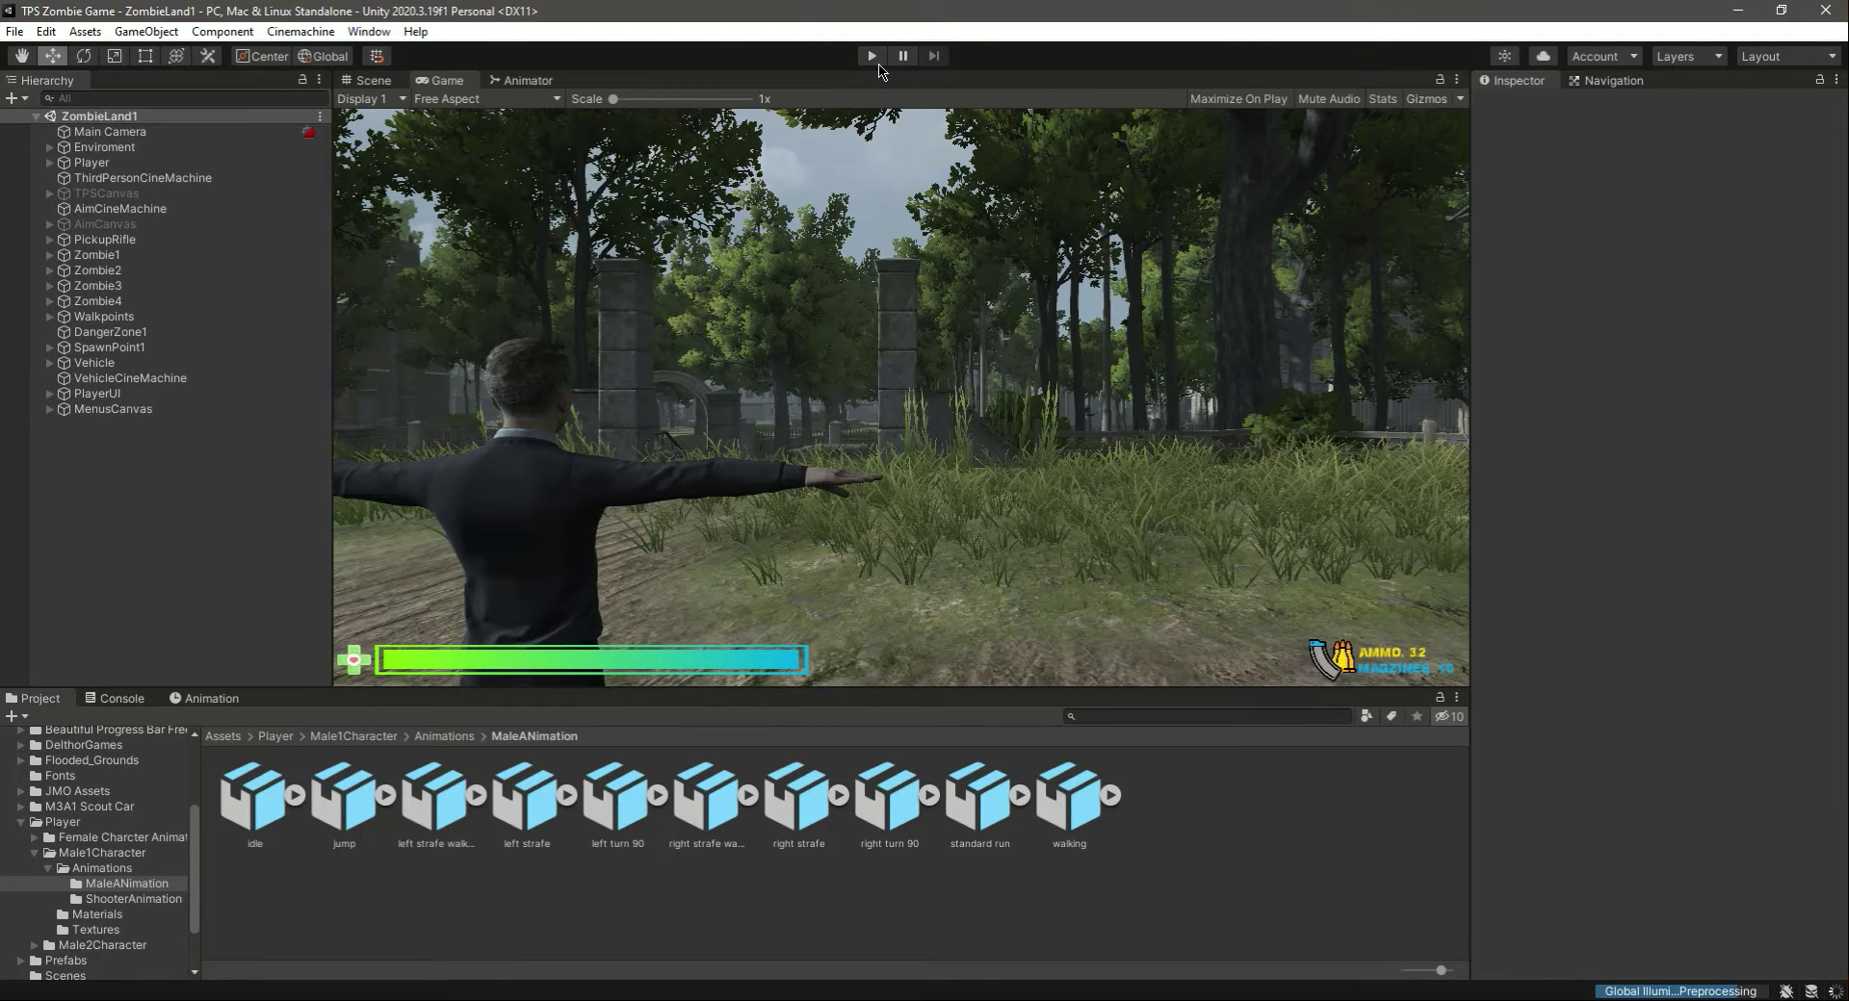
- Run the game again to check the character's punch animation while standing, and exit play mode
{"action": "left_click", "coordinate": [872, 56]}
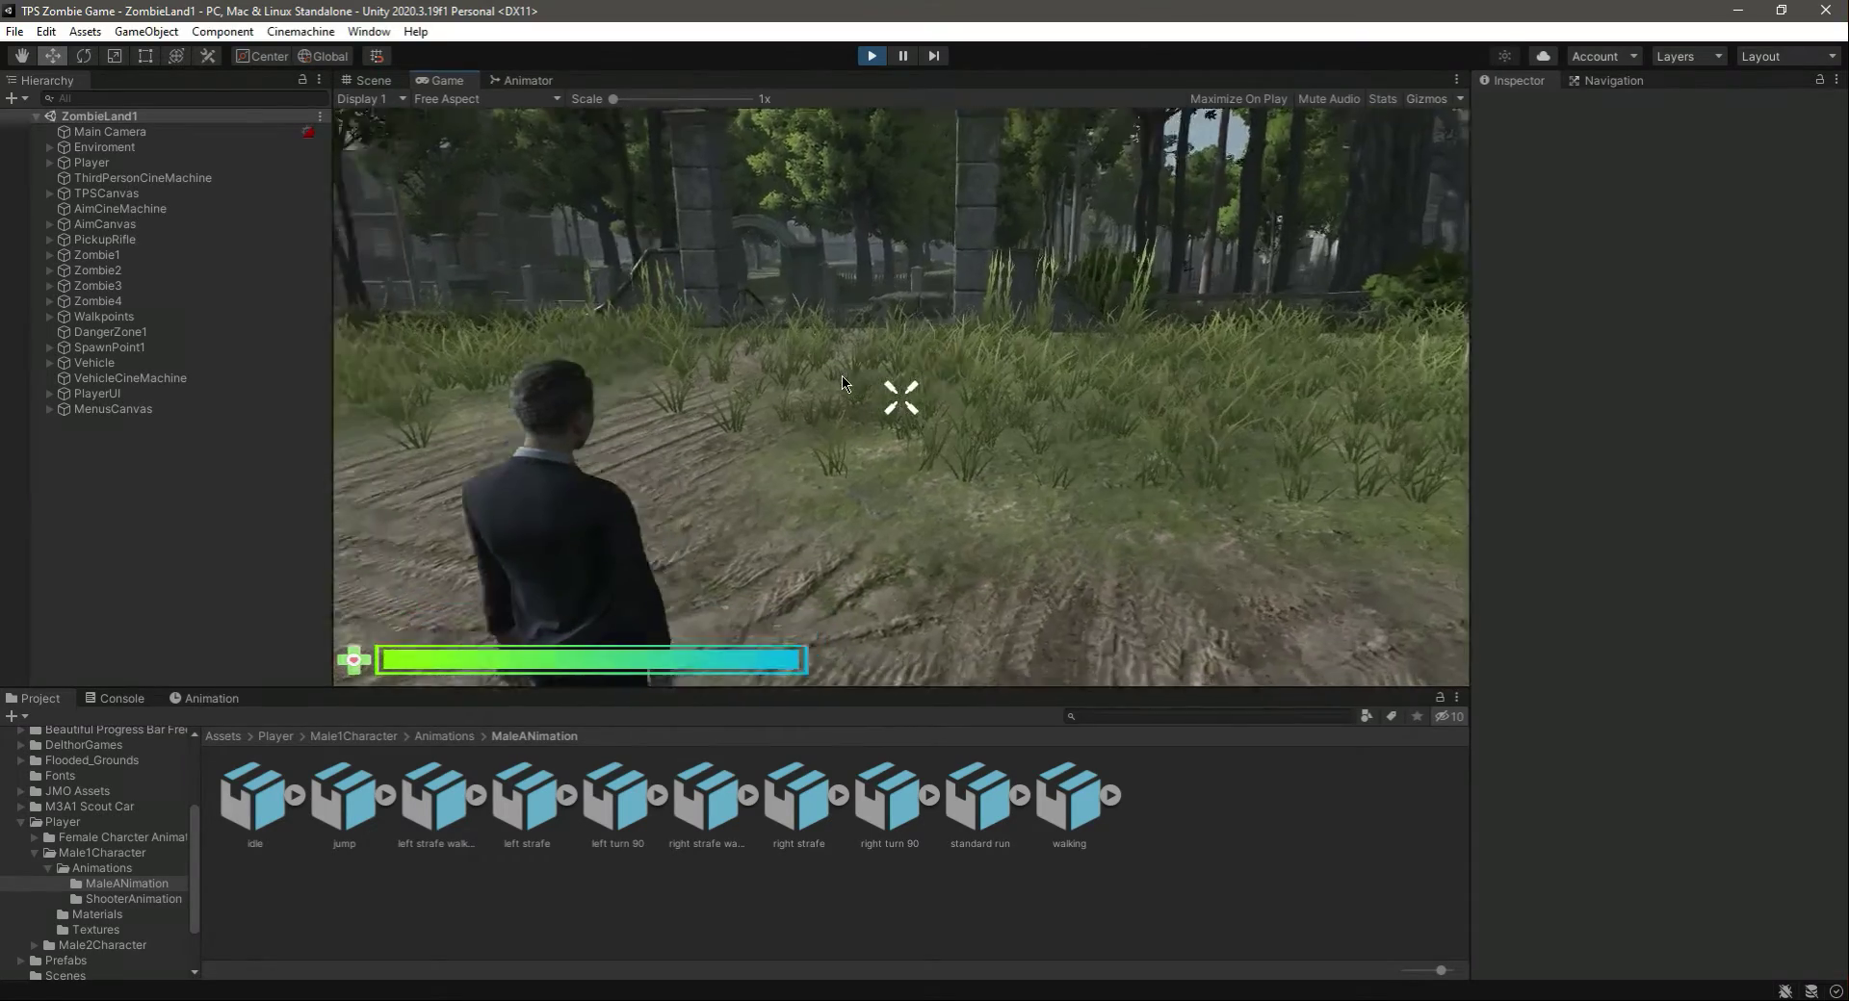
{"action": "left_click", "coordinate": [842, 383]}
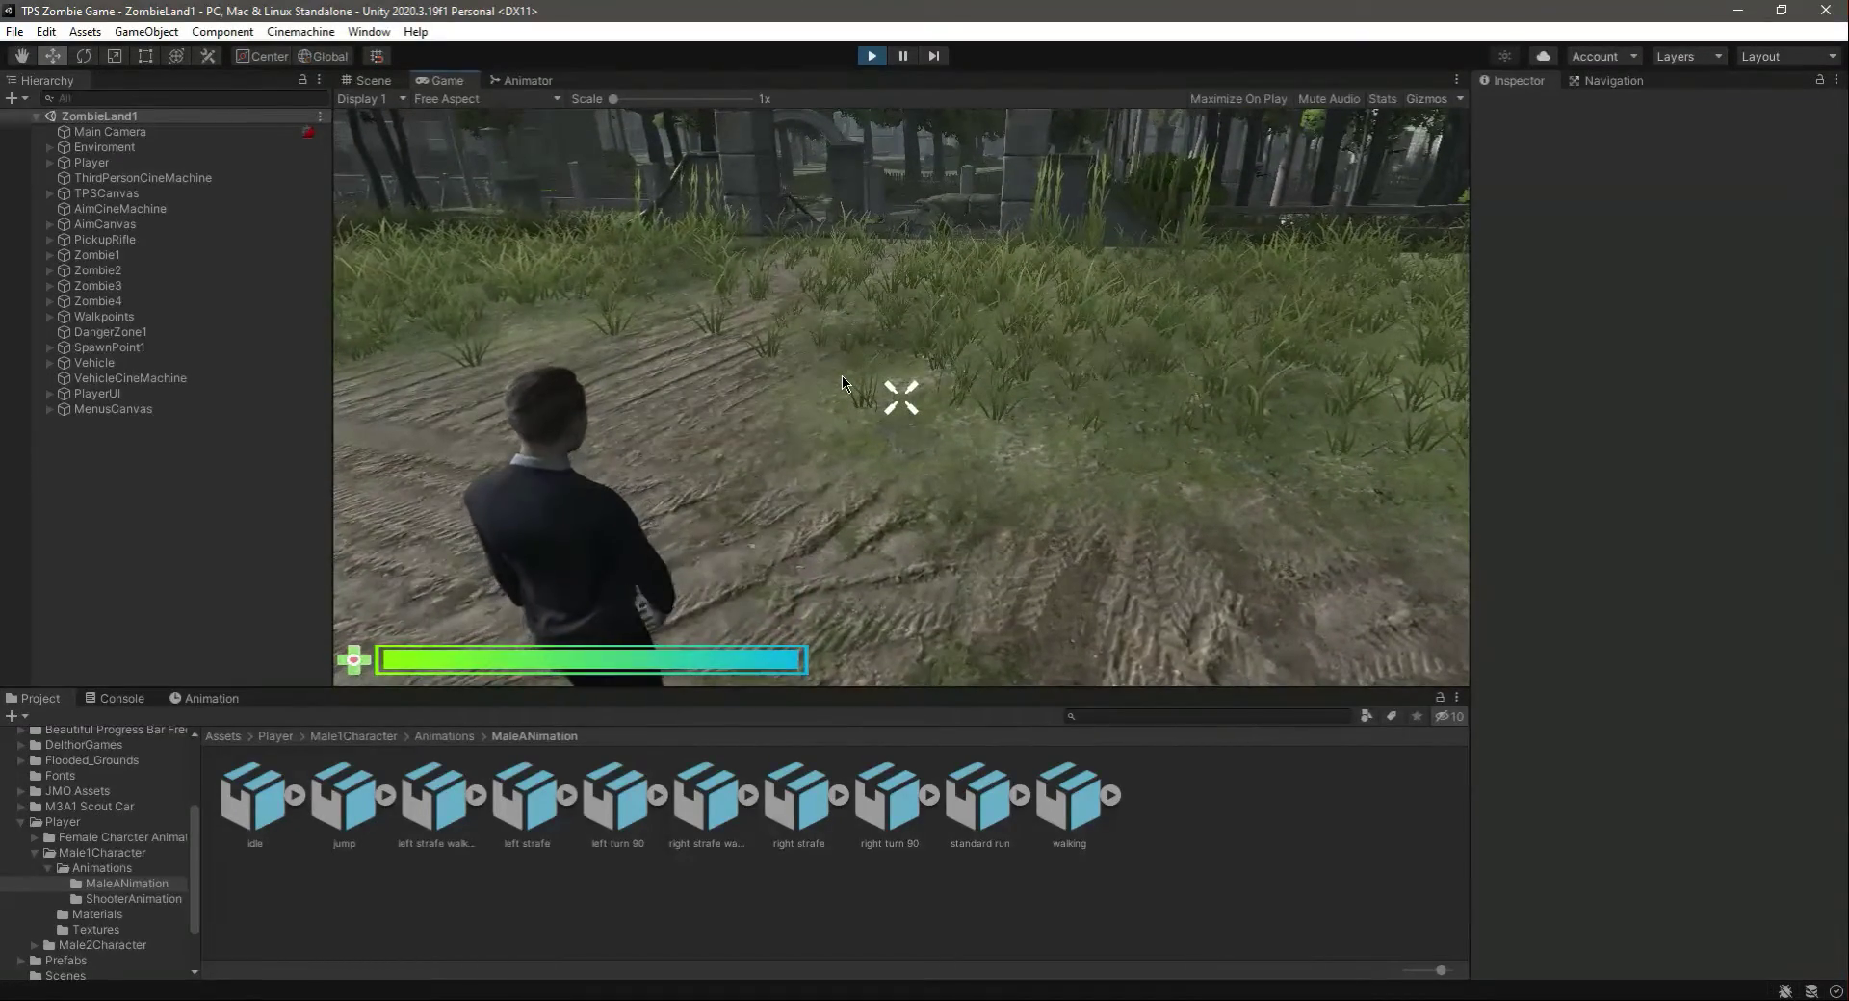
{"action": "left_click", "coordinate": [842, 383]}
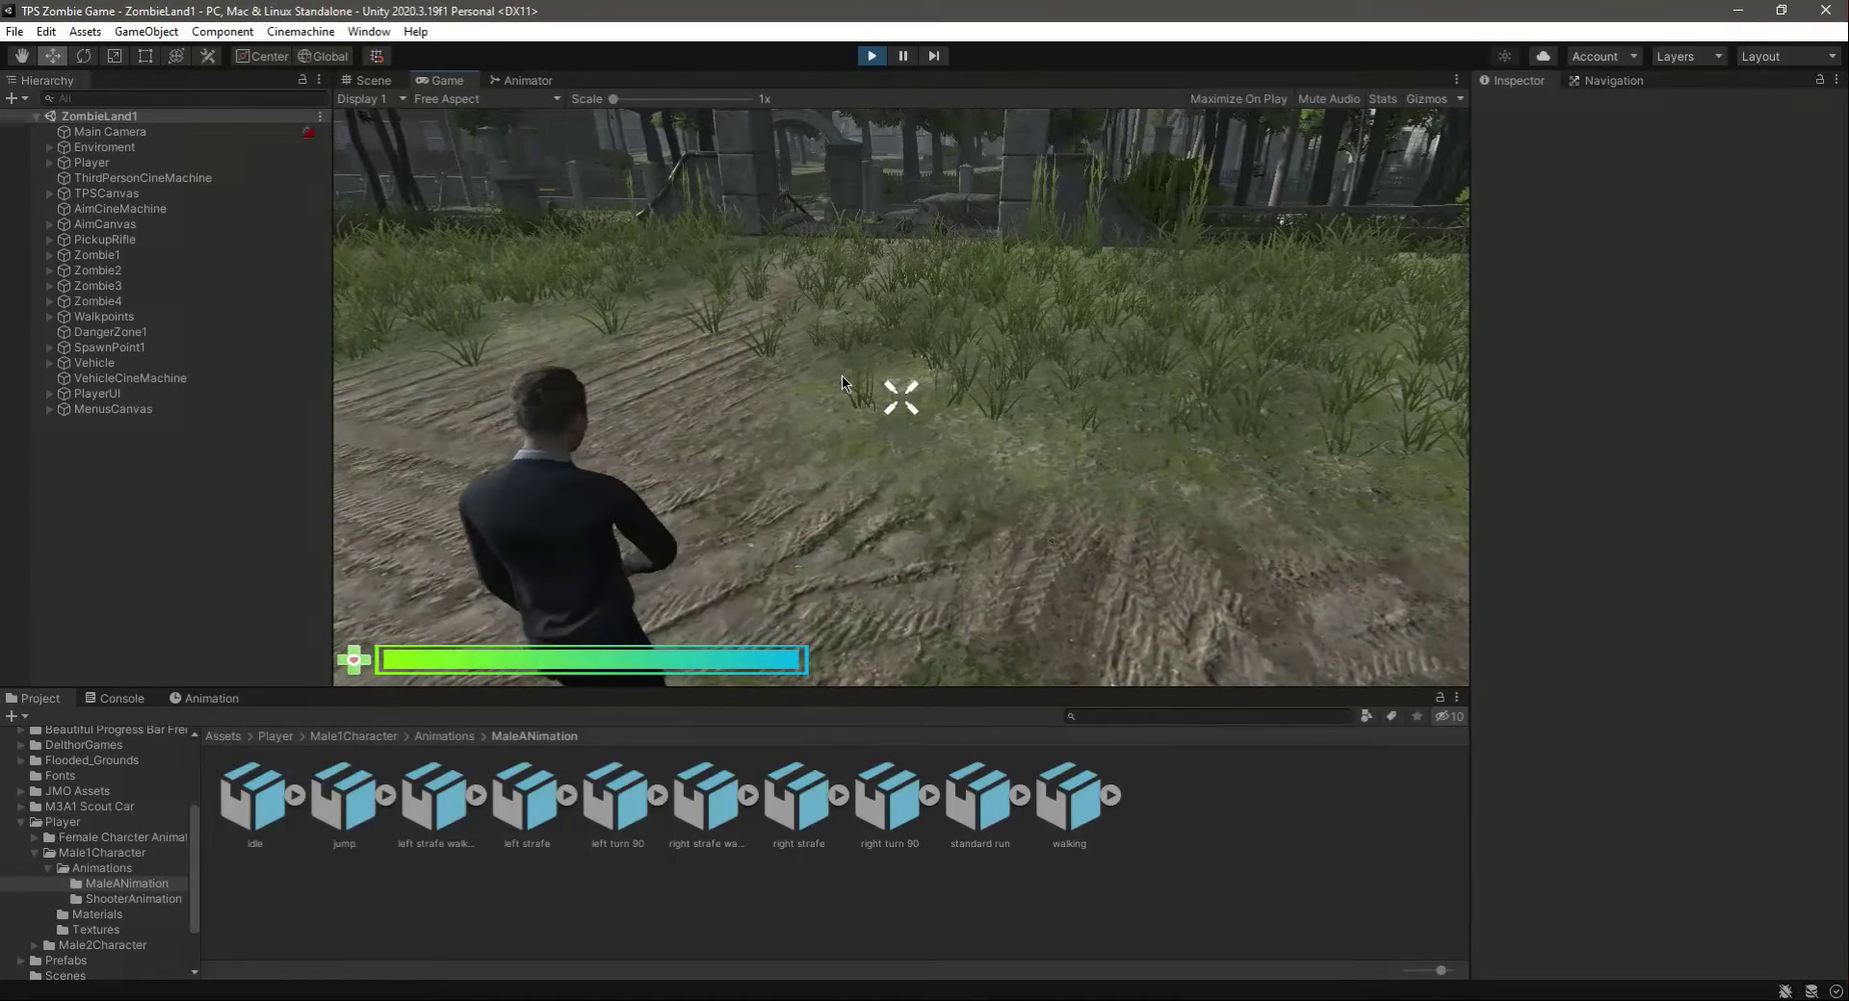
{"action": "key", "text": "Escape"}
{"action": "left_click", "coordinate": [872, 55]}
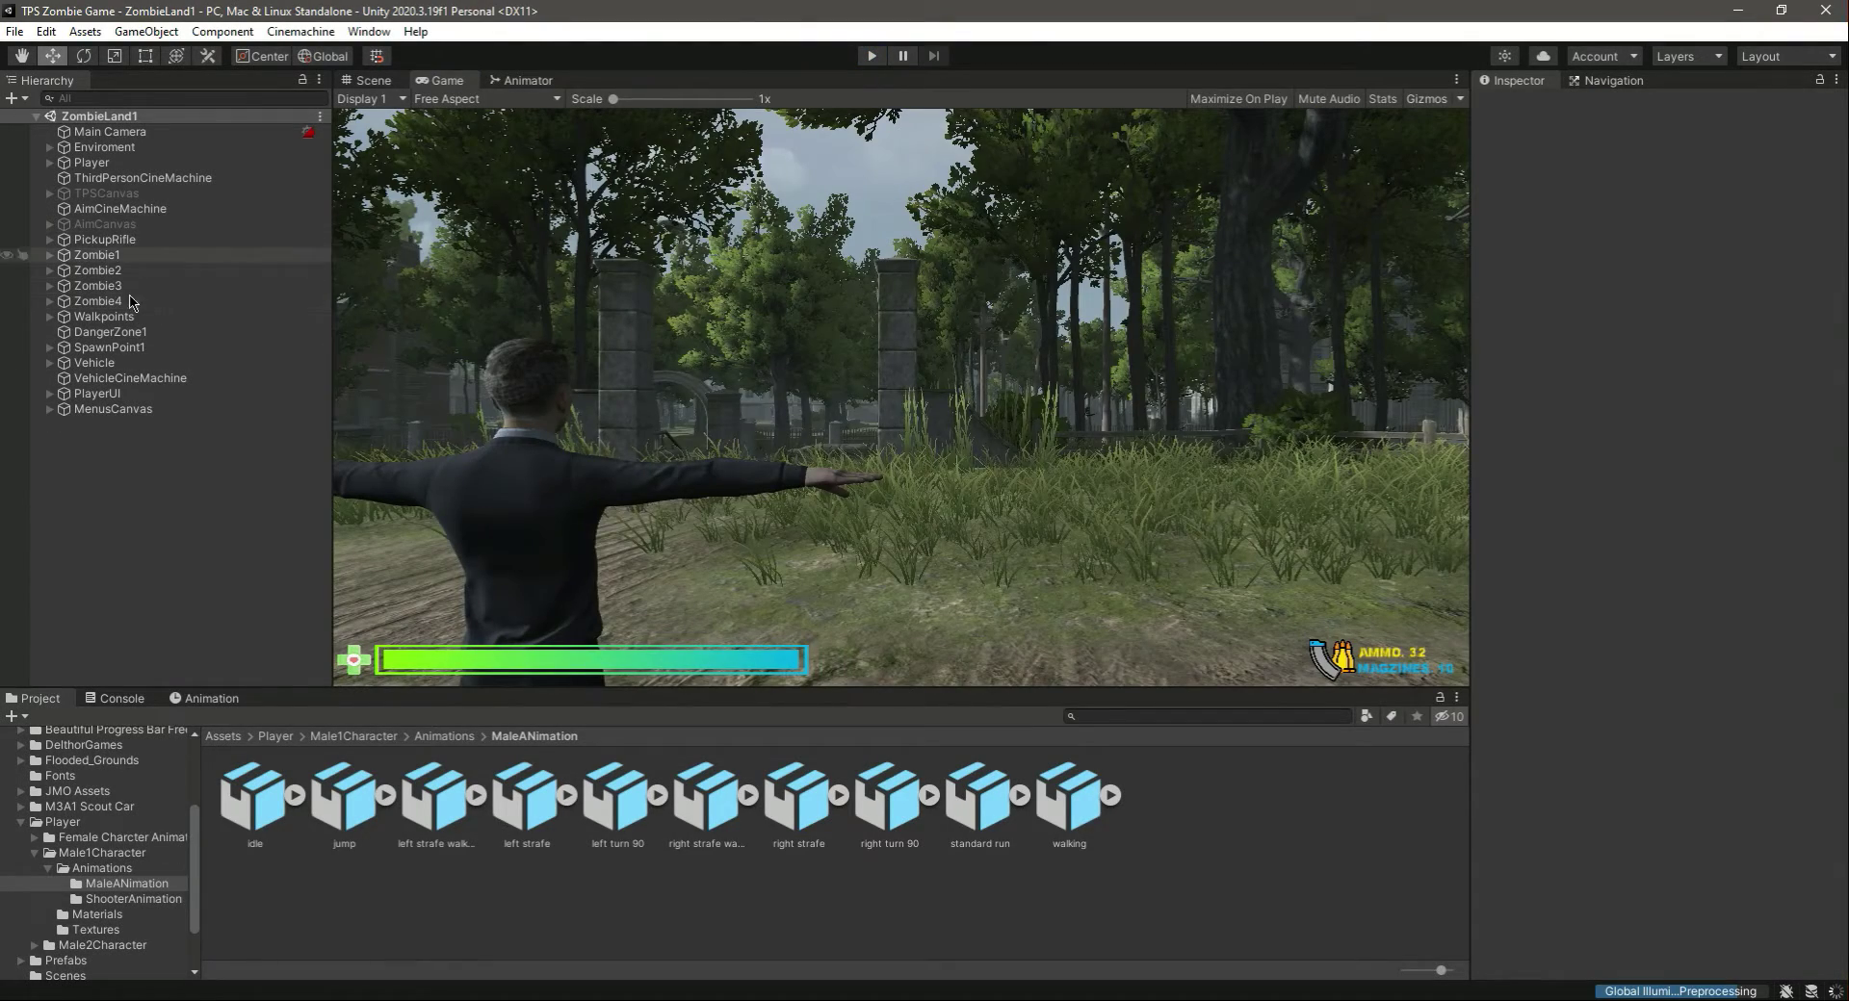
- Open the Player's animator graph, locate Male1Controller in the Animations folder and collapse the expanded Cross Punch model
{"action": "left_click", "coordinate": [96, 163]}
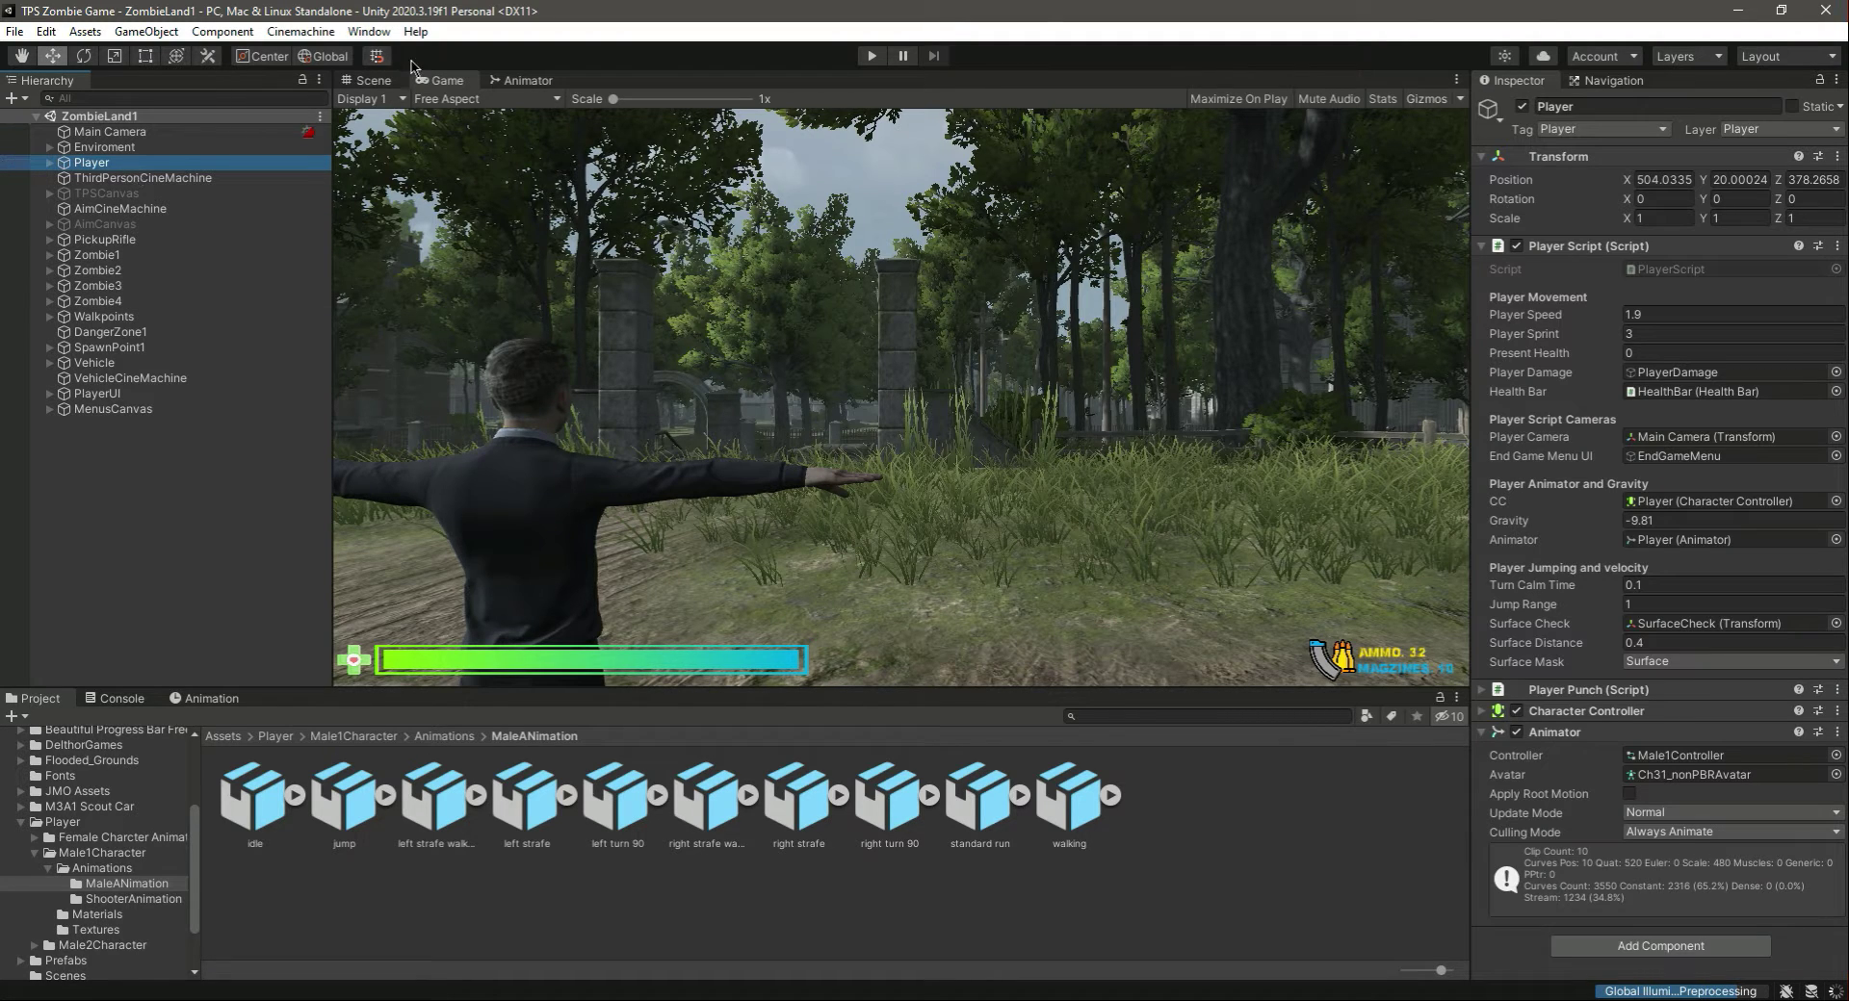
{"action": "left_click", "coordinate": [520, 80]}
{"action": "left_click", "coordinate": [430, 737]}
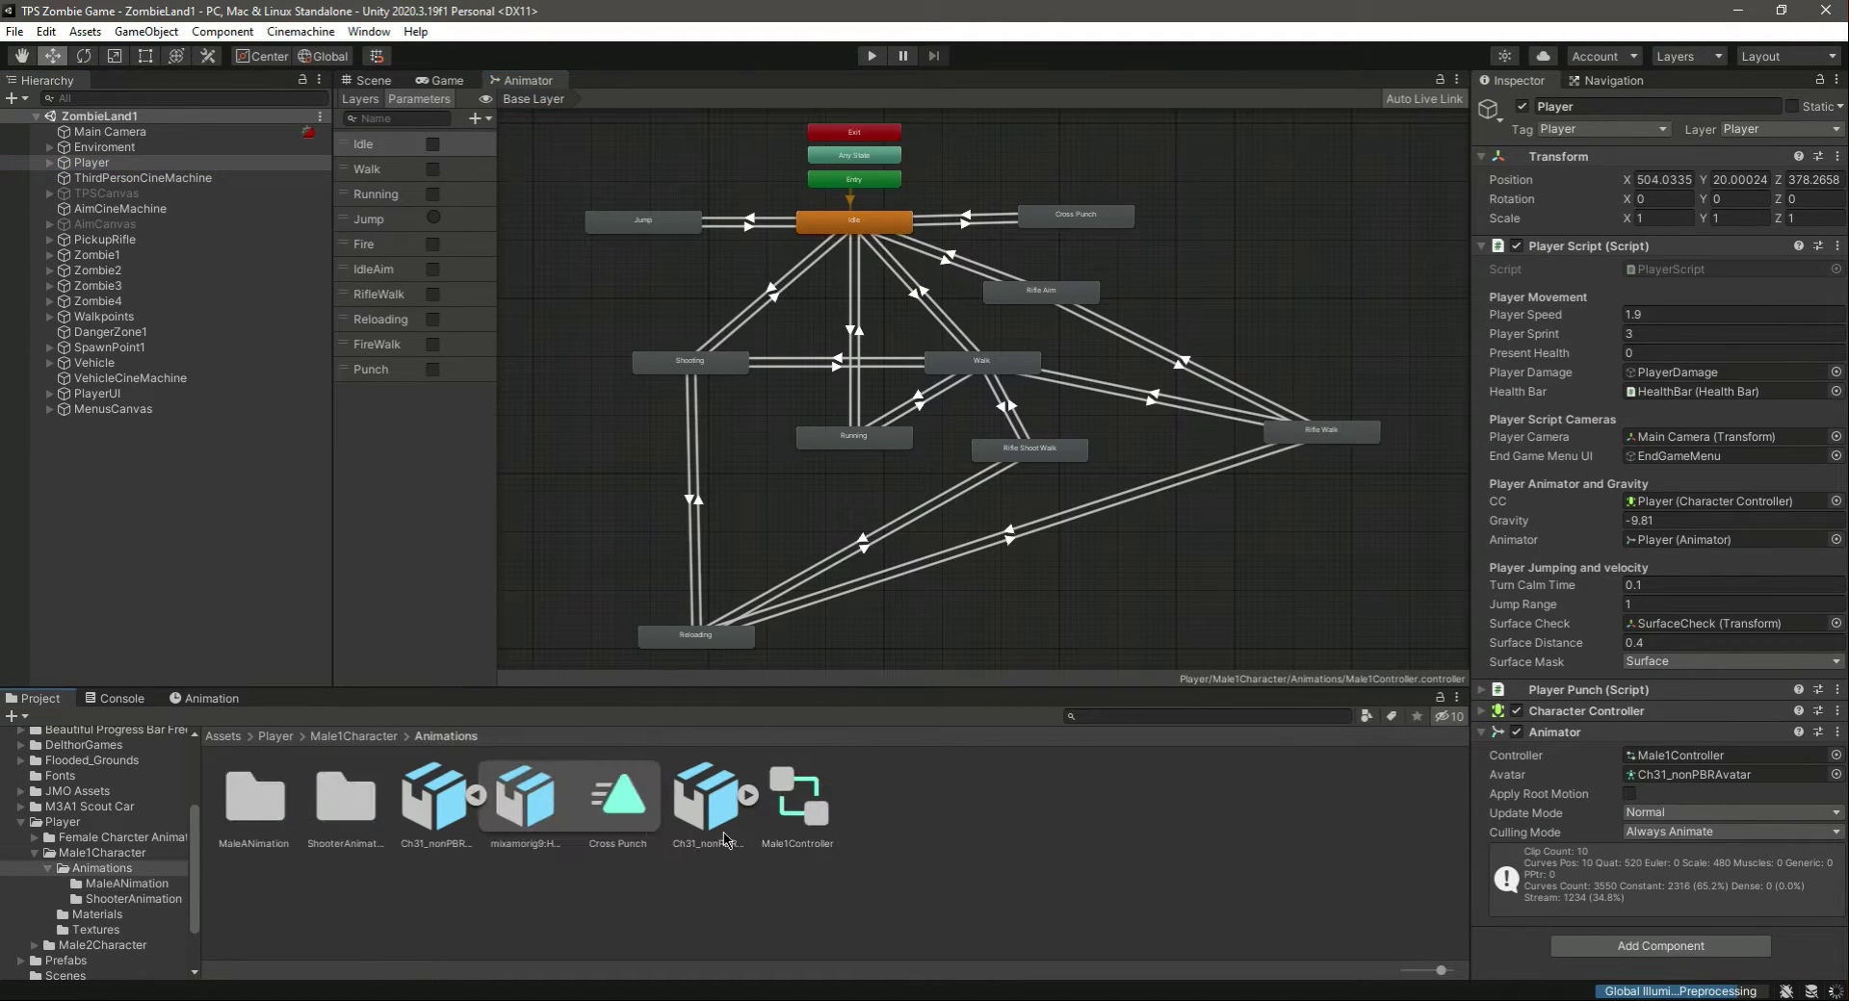
{"action": "left_click", "coordinate": [797, 801]}
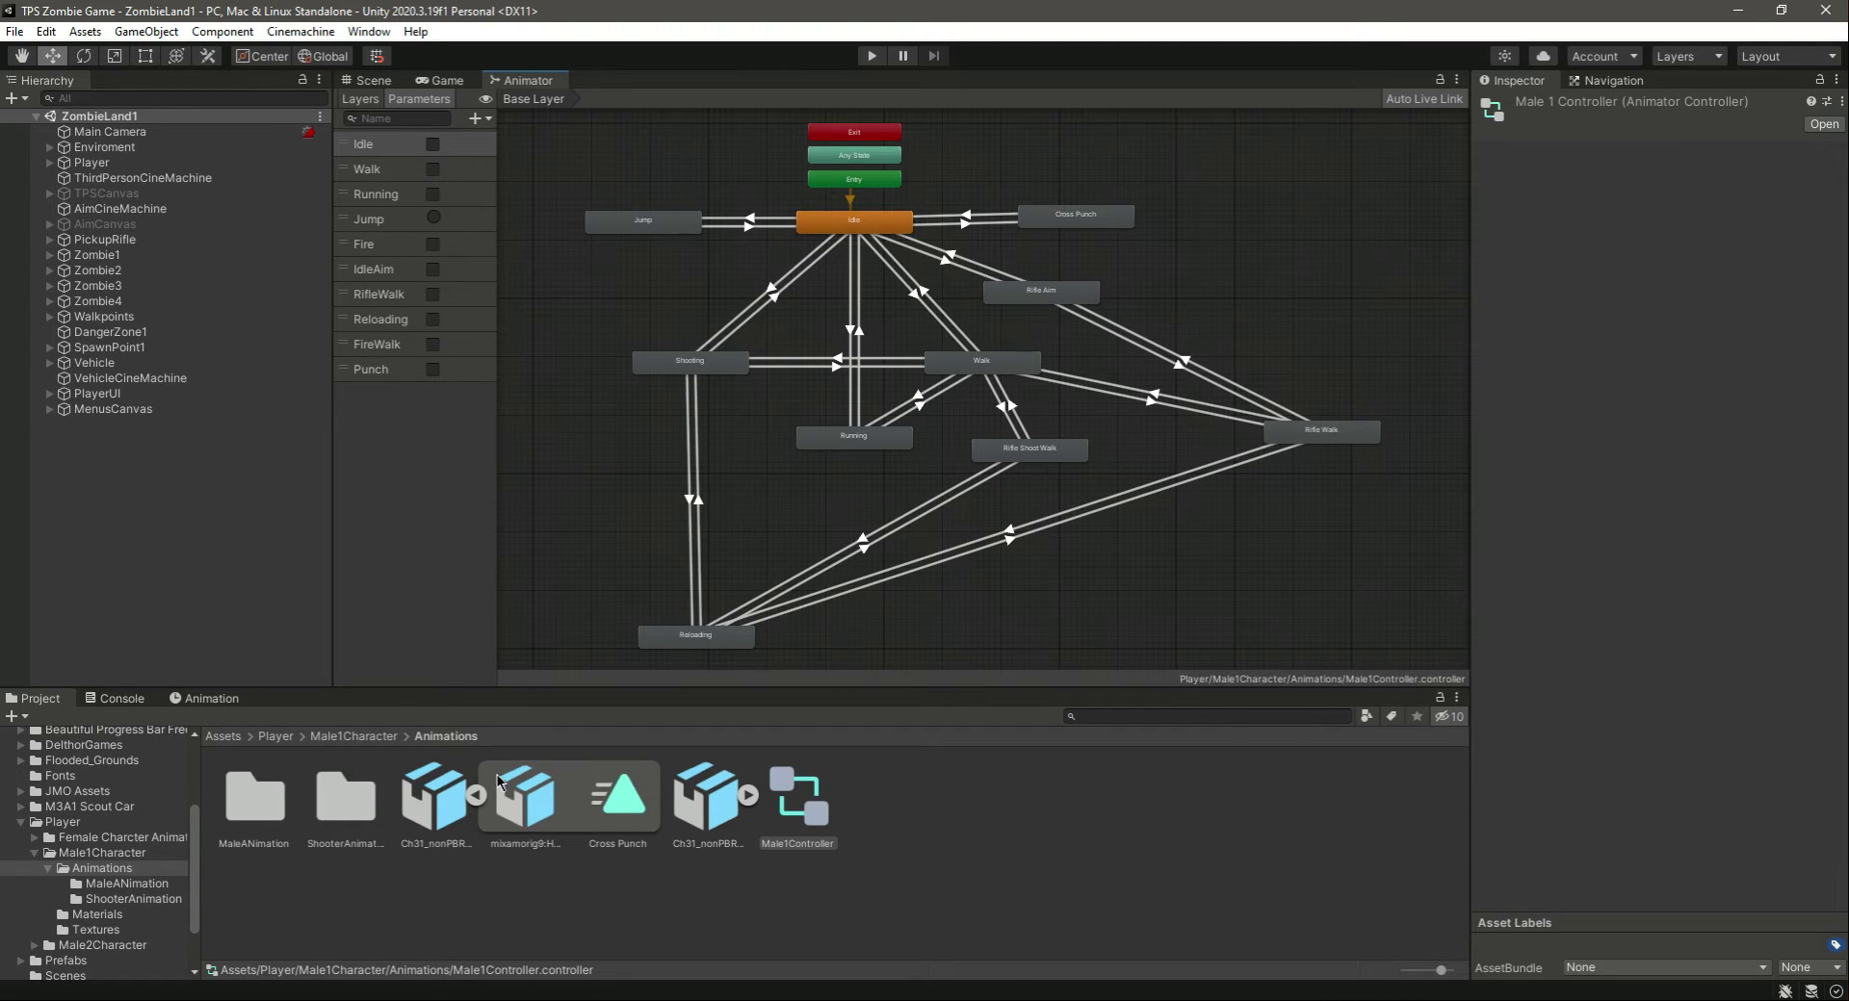
{"action": "left_click", "coordinate": [476, 797]}
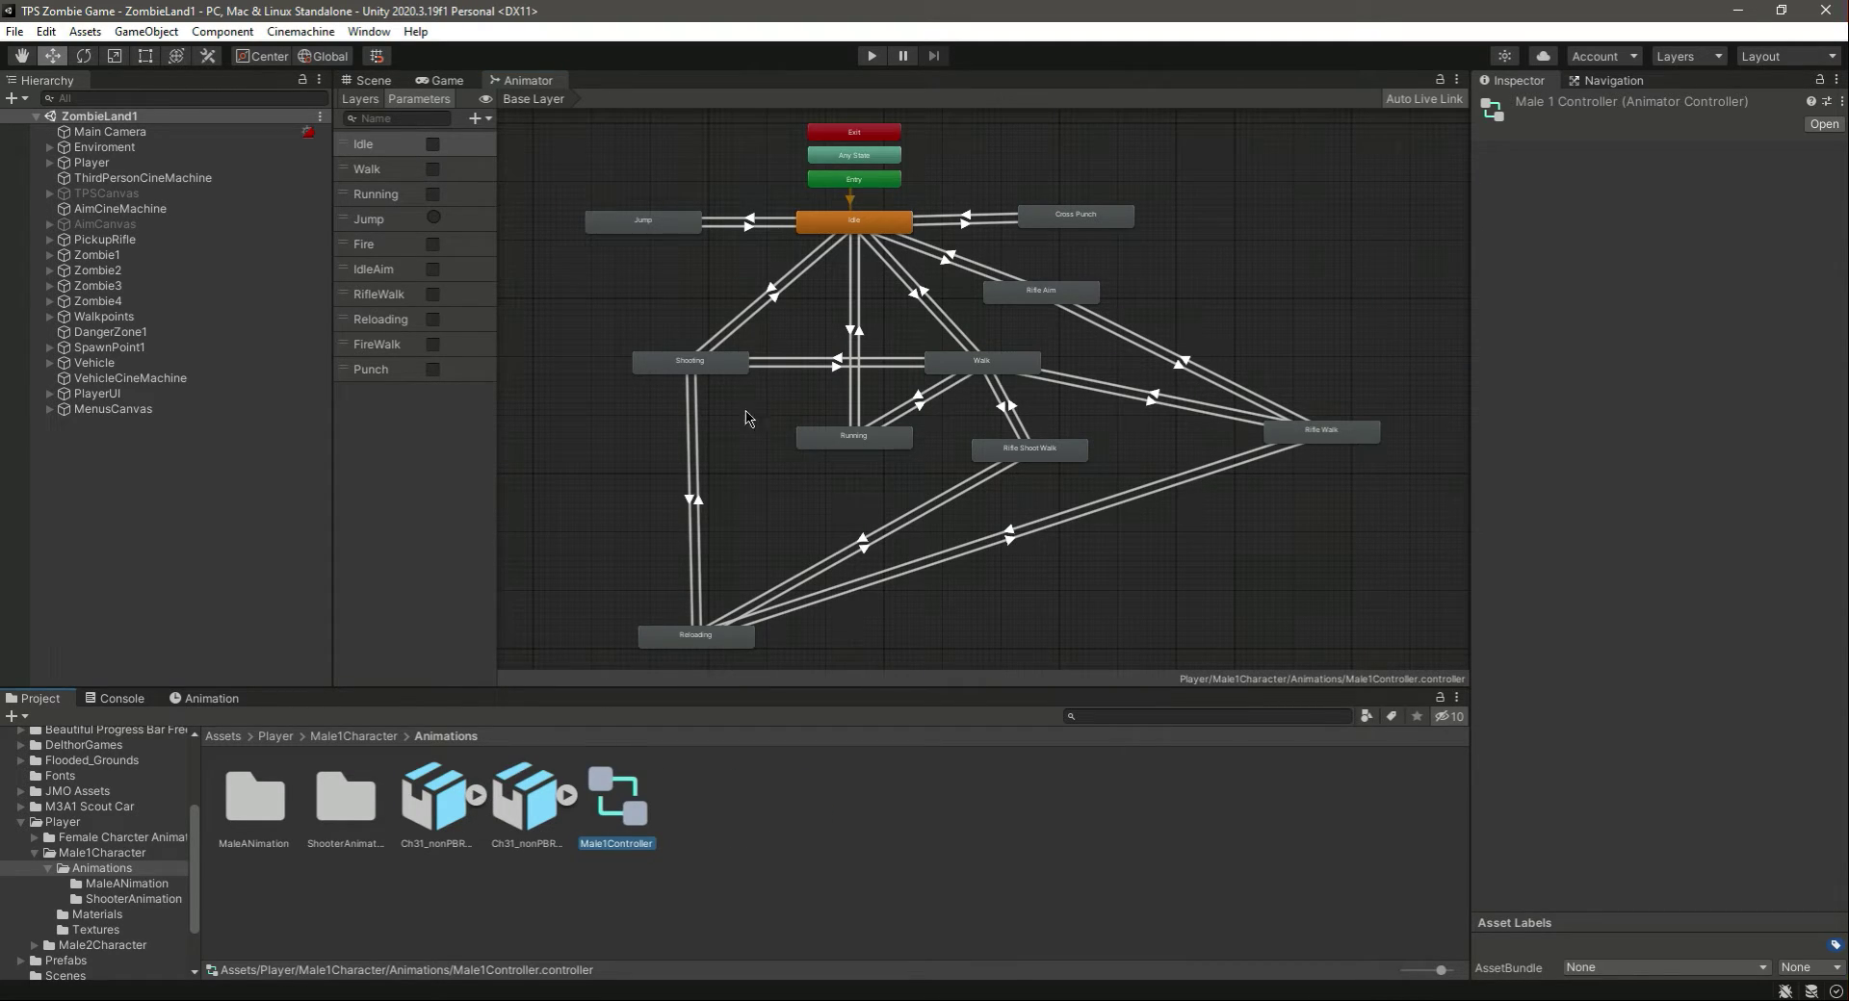
- Clear the Shooting state's motion by setting it to None
{"action": "left_click", "coordinate": [710, 374]}
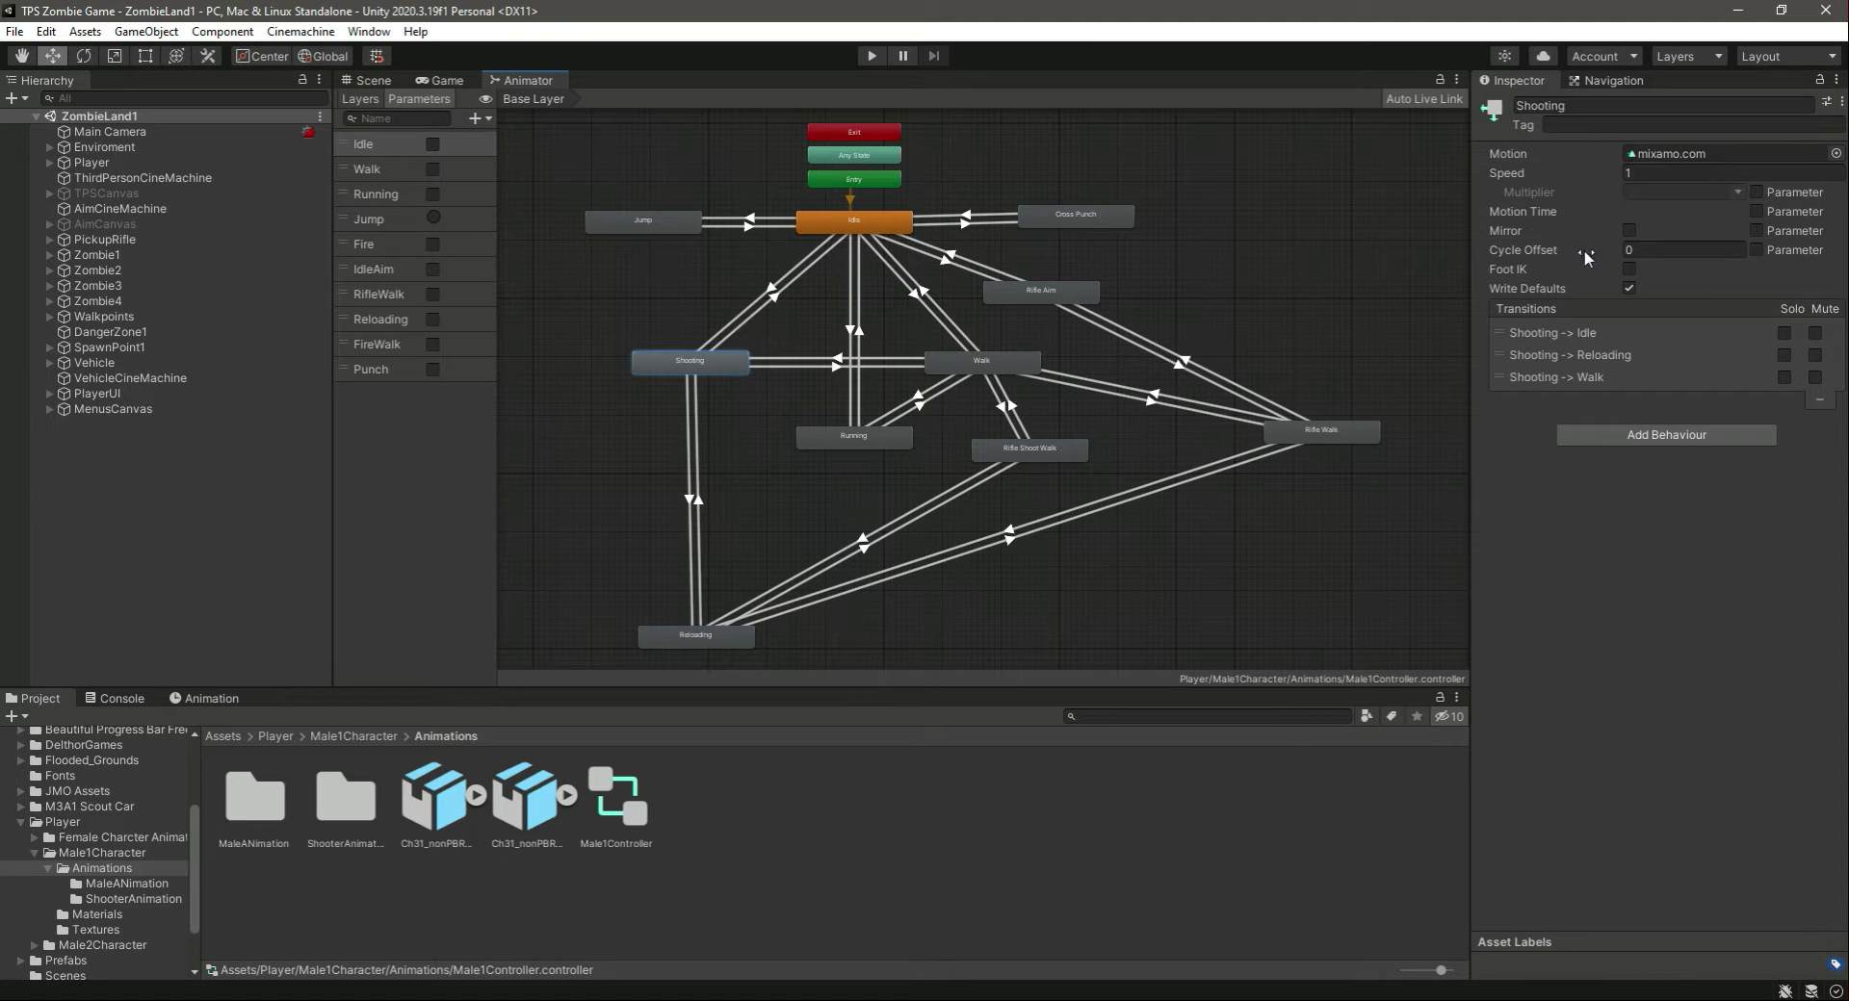
{"action": "left_click", "coordinate": [1836, 154]}
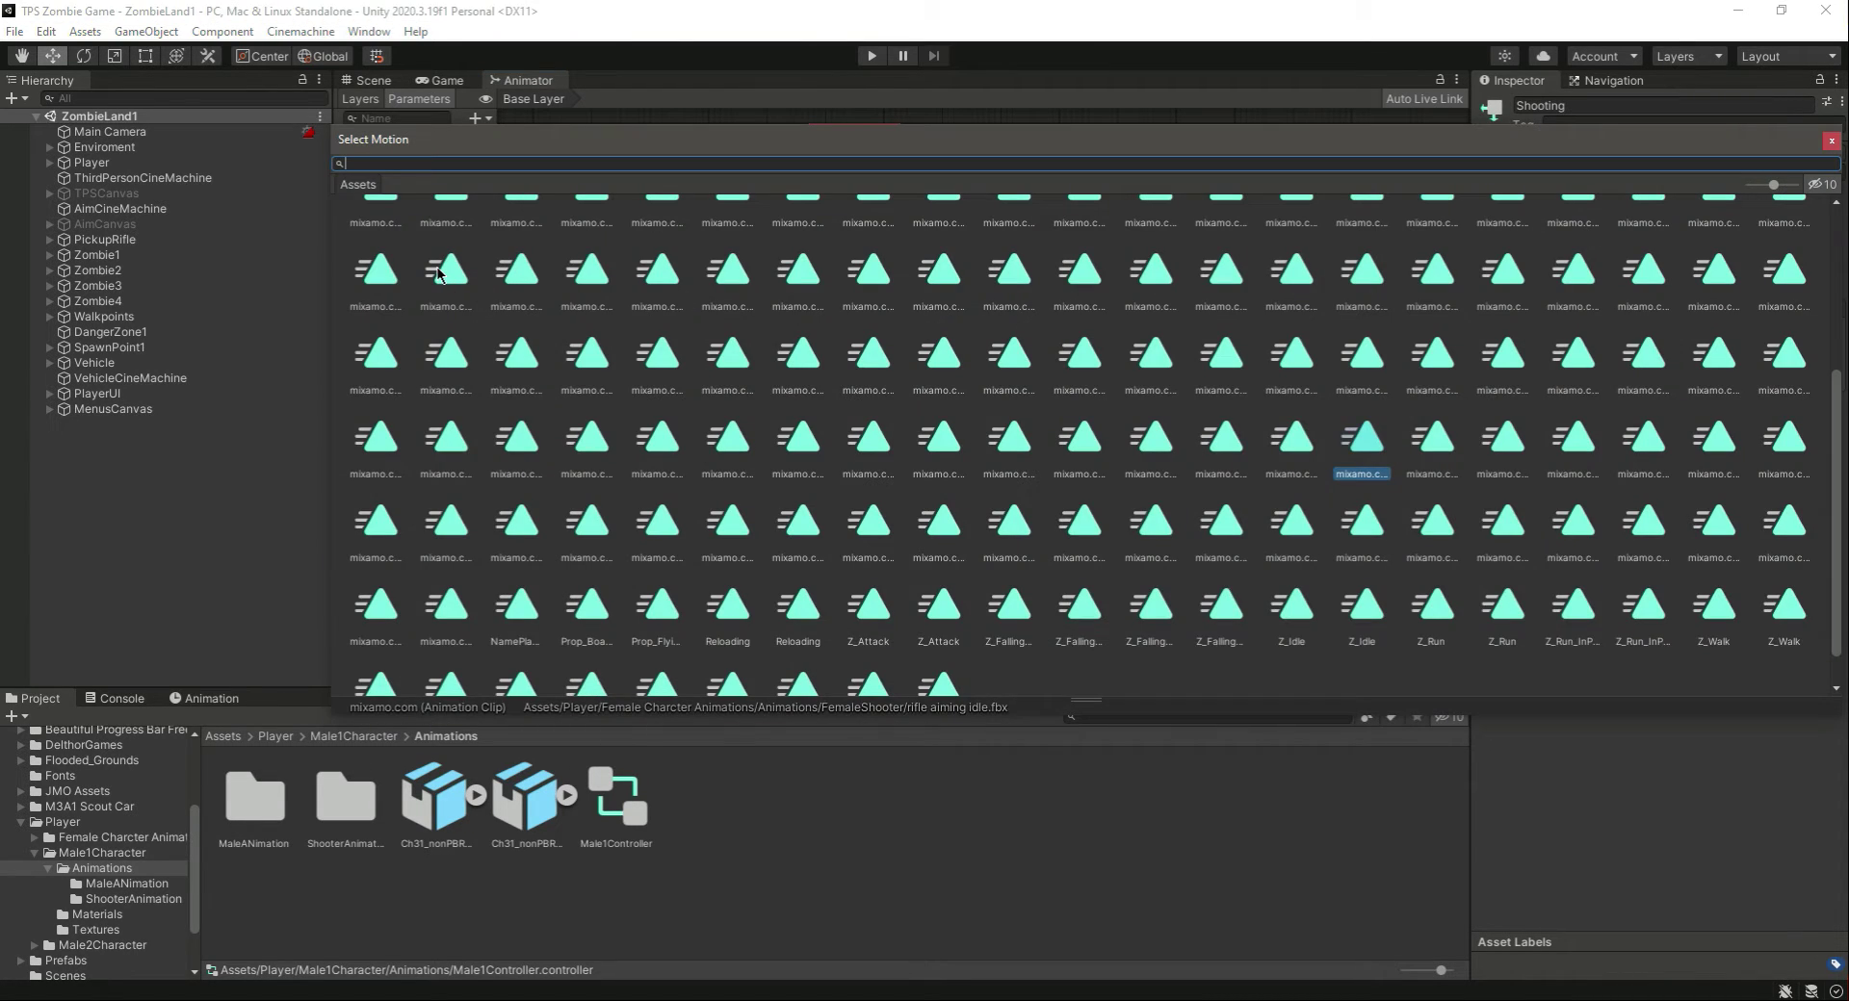
{"action": "scroll", "coordinate": [438, 274], "scroll_direction": "up", "scroll_amount": 5}
{"action": "double_click", "coordinate": [374, 241]}
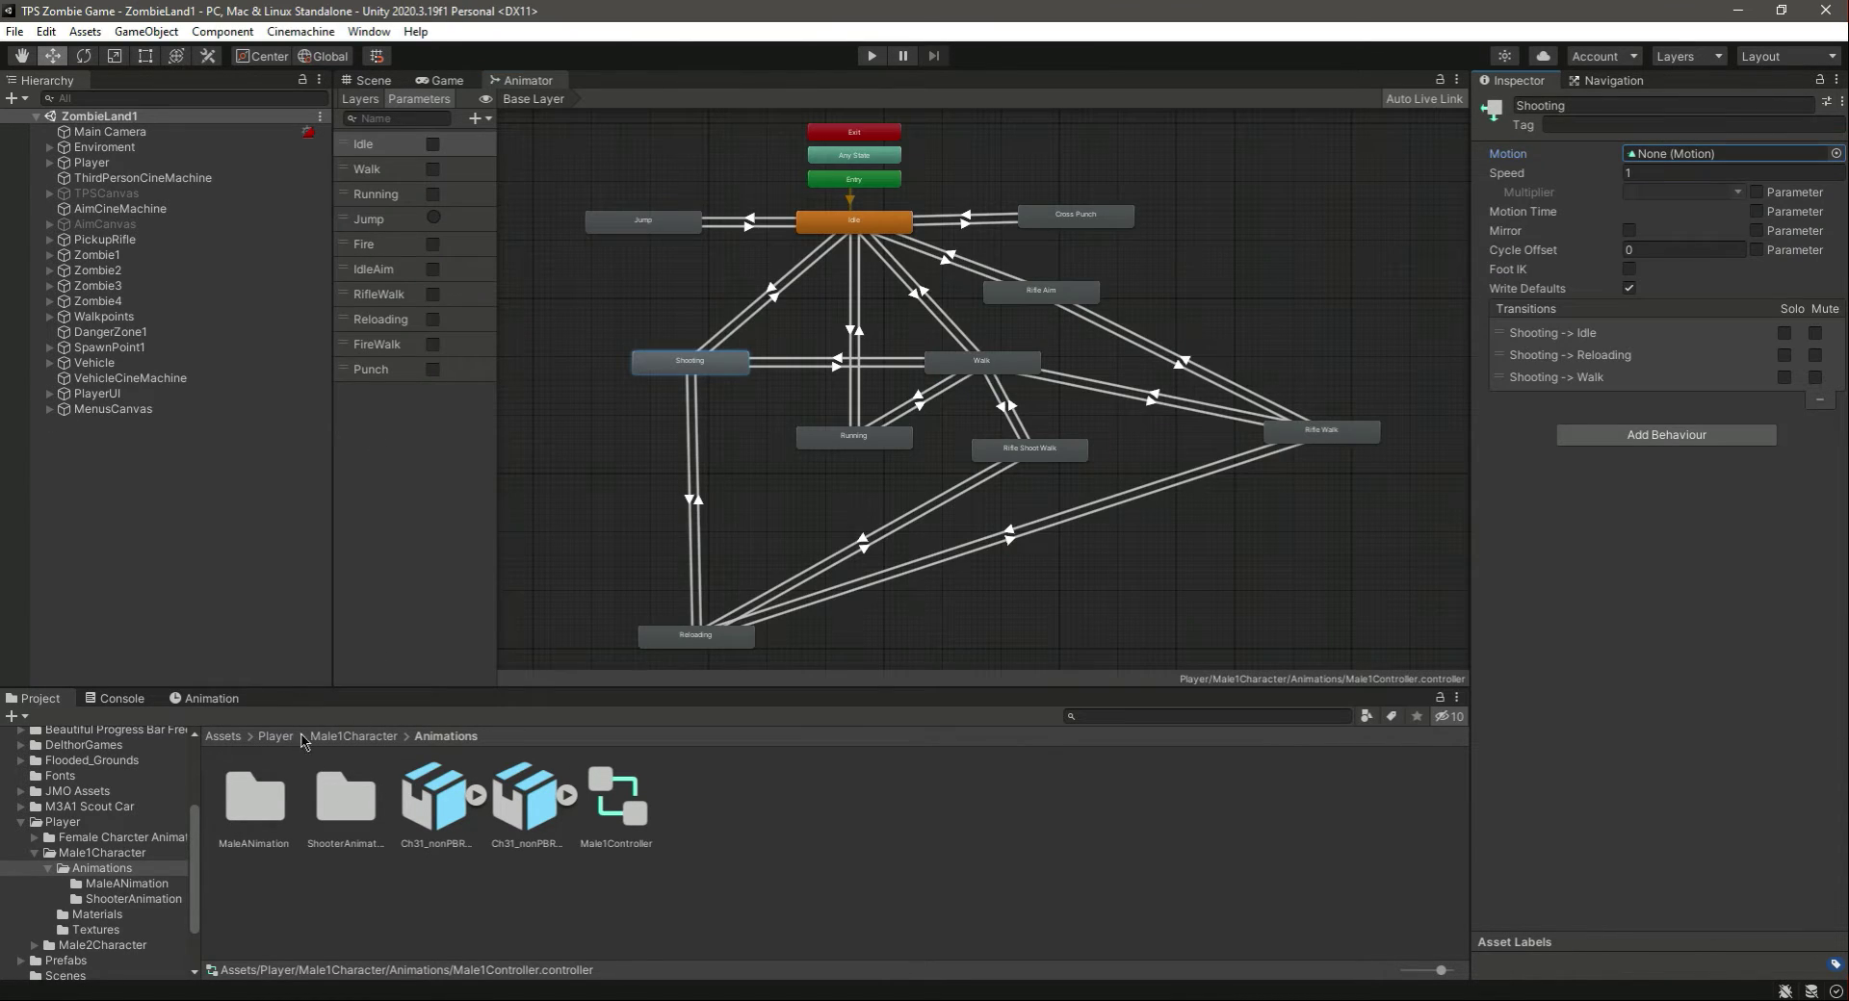
- Open the ShooterAnimation folder and preview the firing rifle animation from another angle
{"action": "double_click", "coordinate": [343, 807]}
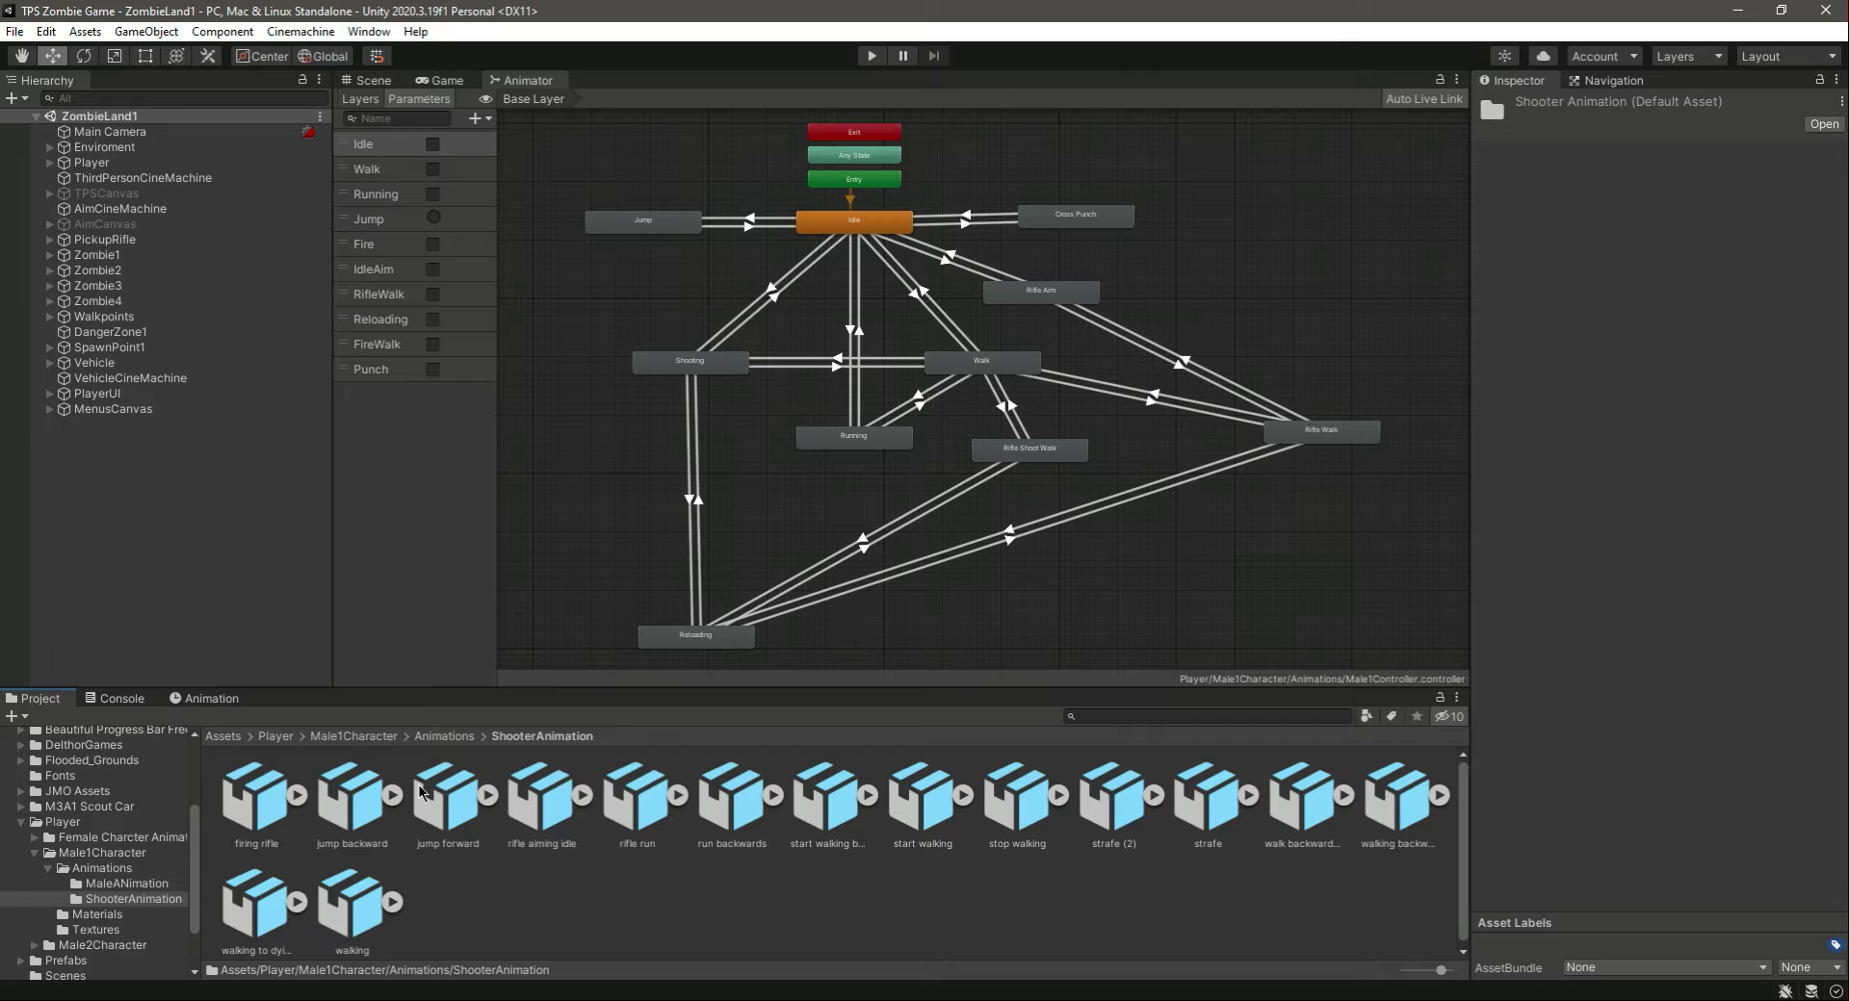
{"action": "key", "text": "Right"}
{"action": "left_click", "coordinate": [1485, 749]}
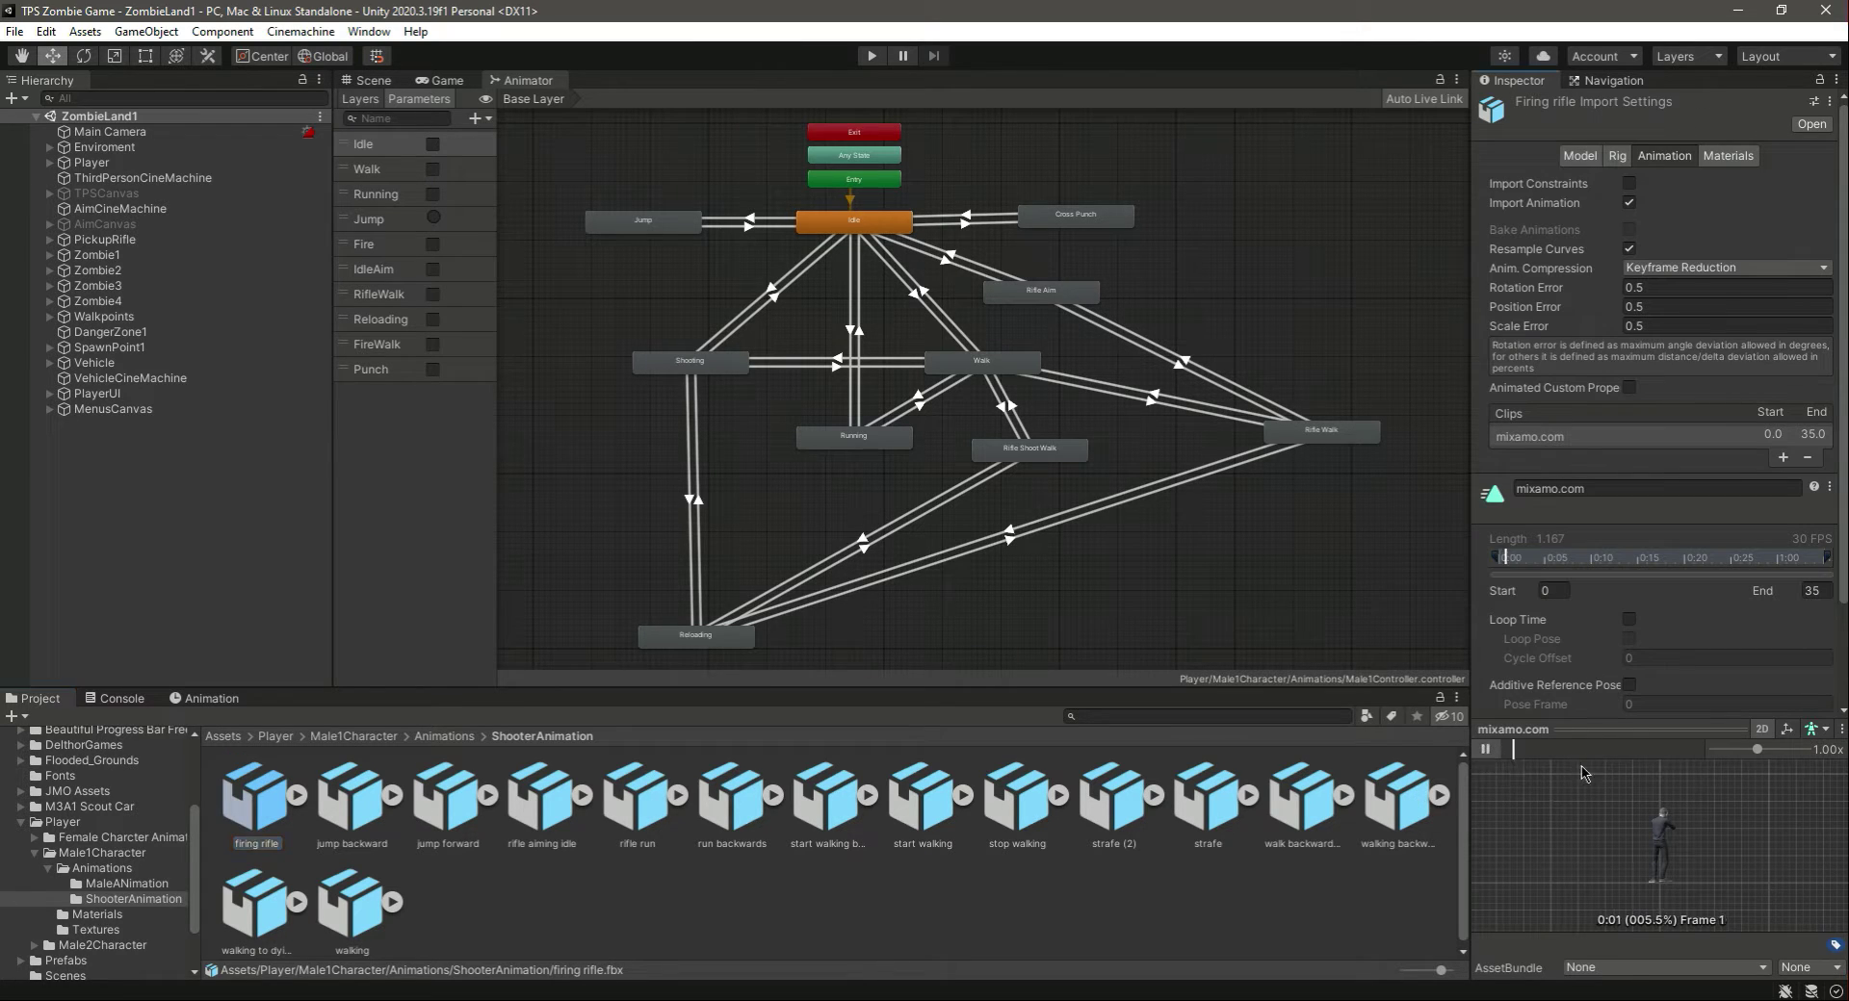
{"action": "left_click_drag", "start_coordinate": [1823, 854], "coordinate": [1683, 866]}
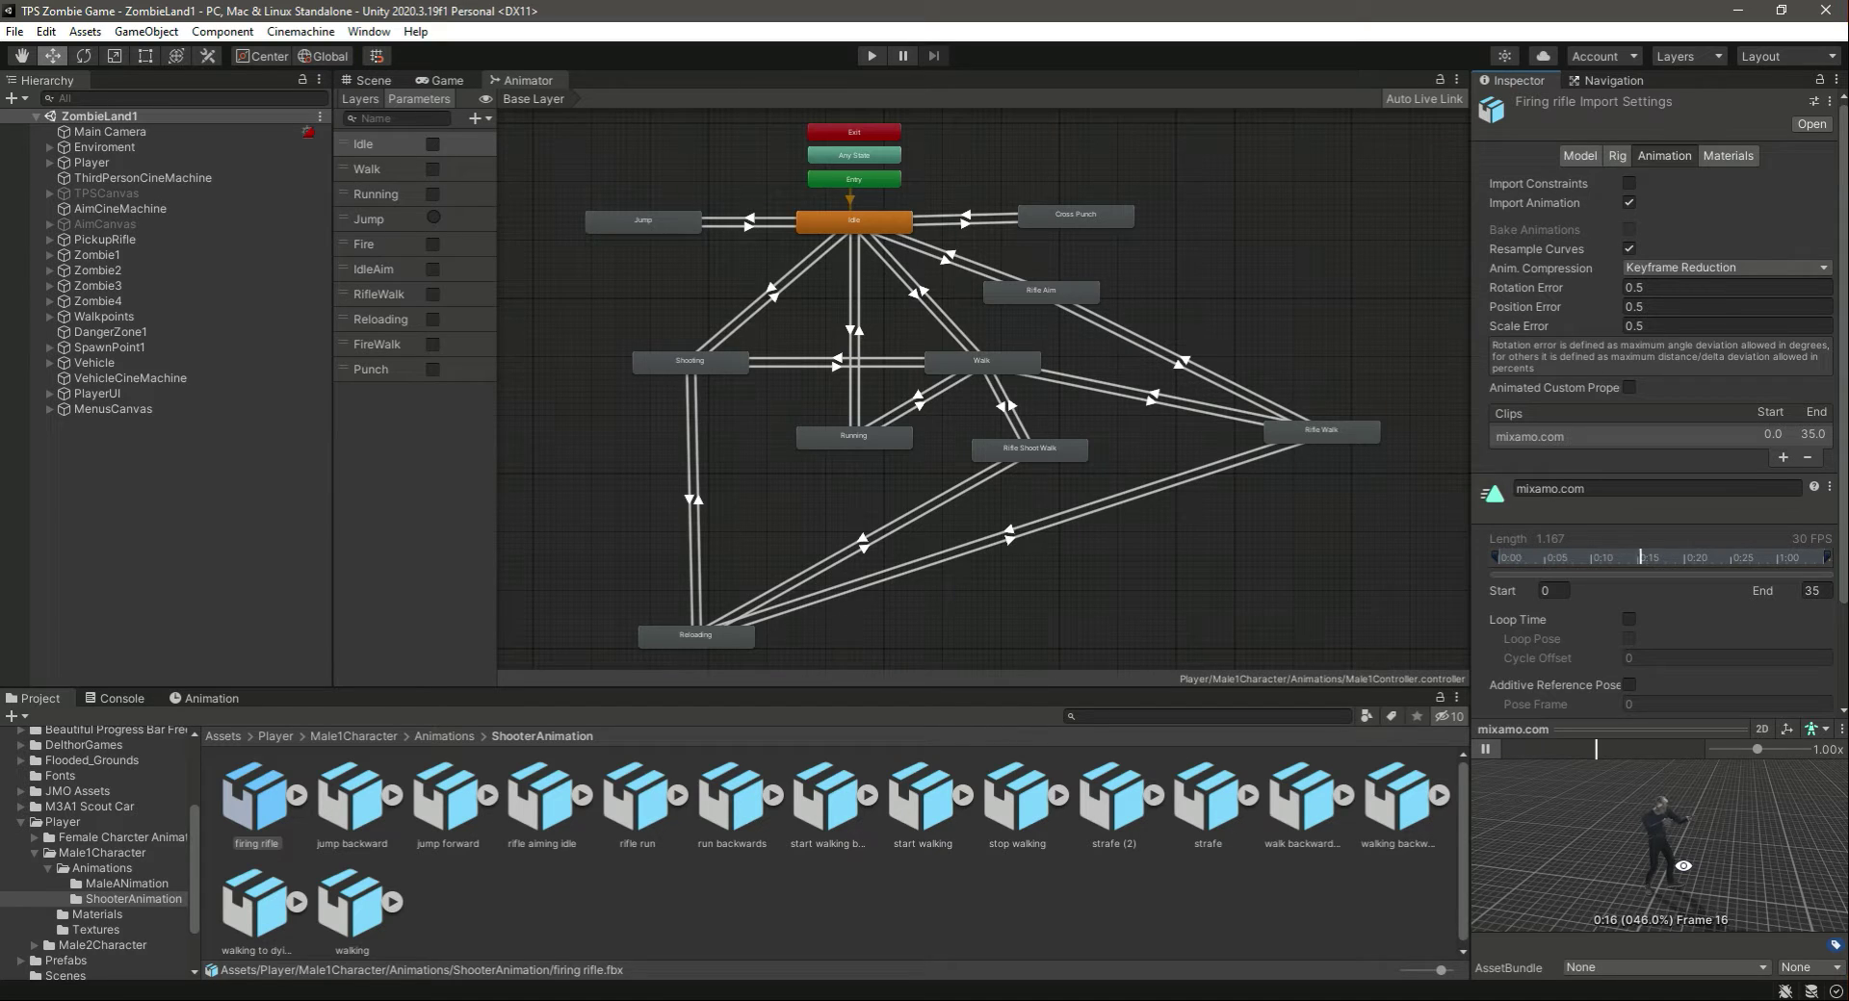
- Preview the rifle aiming idle animation, enable its Loop Time, and apply the import settings
{"action": "left_click", "coordinate": [541, 804]}
{"action": "left_click", "coordinate": [1484, 749]}
{"action": "mouse_move", "coordinate": [1733, 824]}
{"action": "left_mouse_down"}
{"action": "mouse_move", "coordinate": [1807, 838]}
{"action": "mouse_move", "coordinate": [1720, 849]}
{"action": "left_mouse_up"}
{"action": "scroll", "coordinate": [1724, 848], "scroll_direction": "up", "scroll_amount": 3}
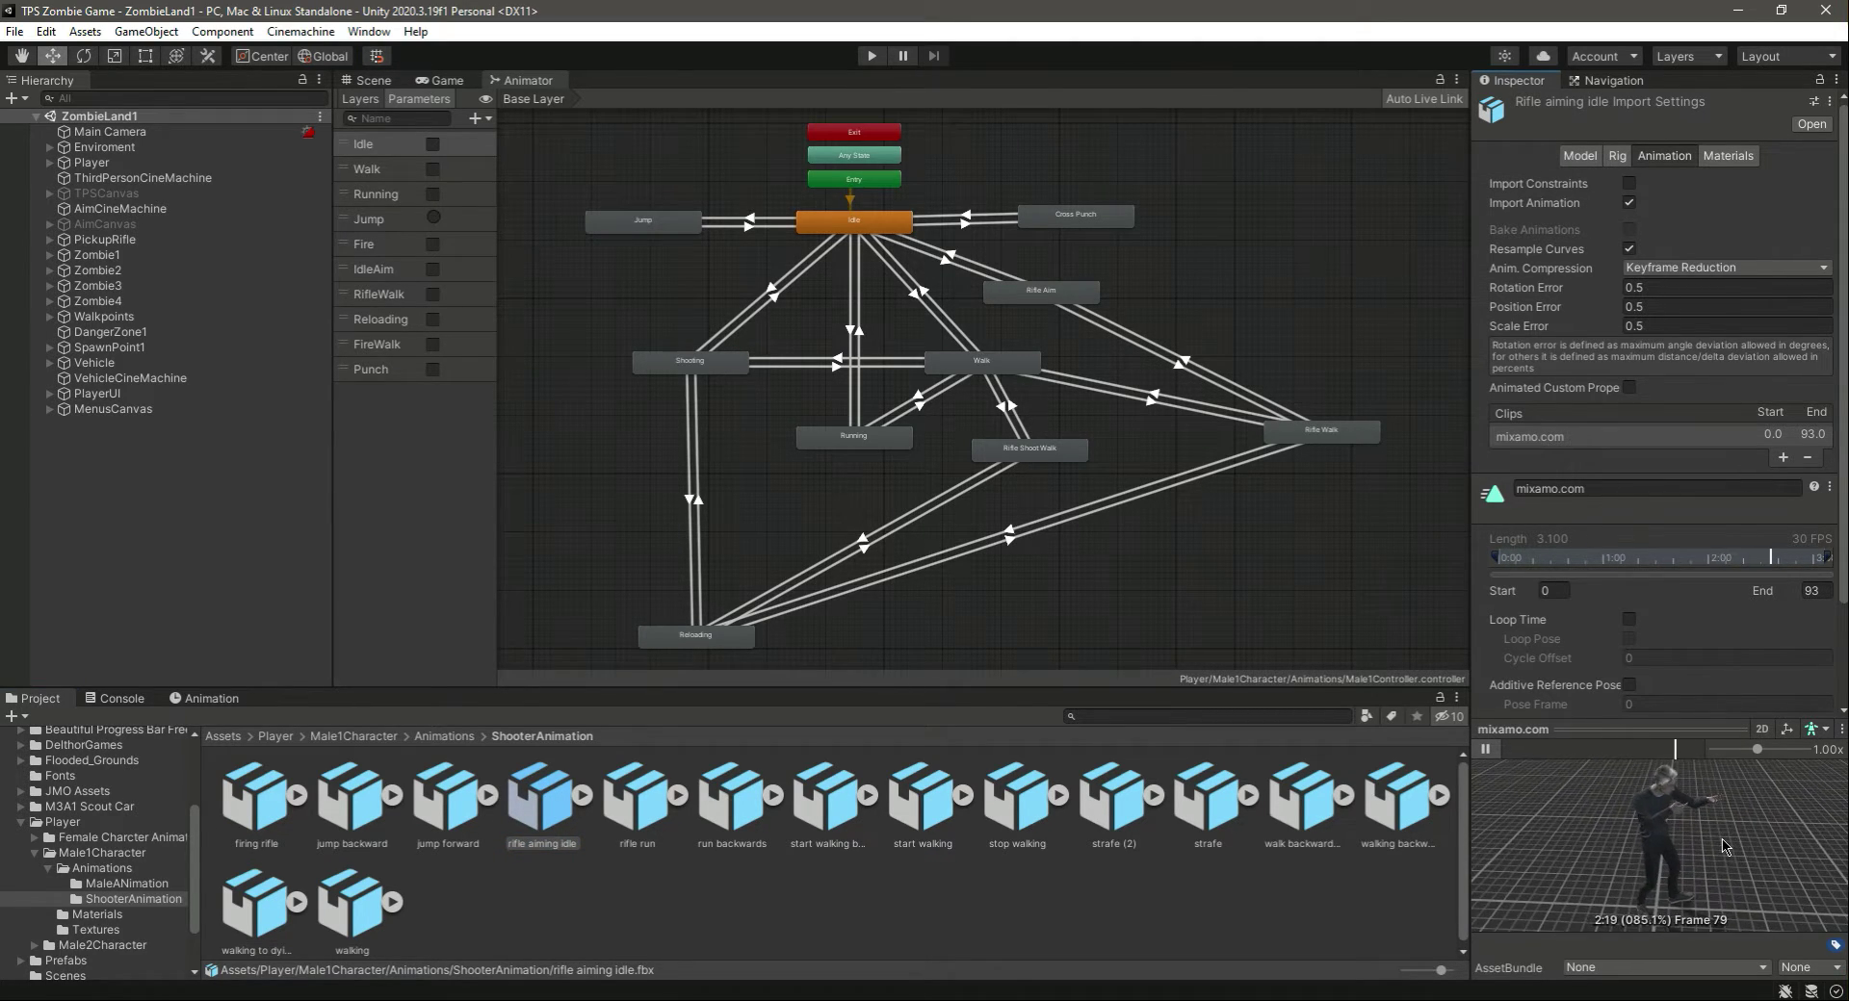
{"action": "left_click", "coordinate": [1629, 620]}
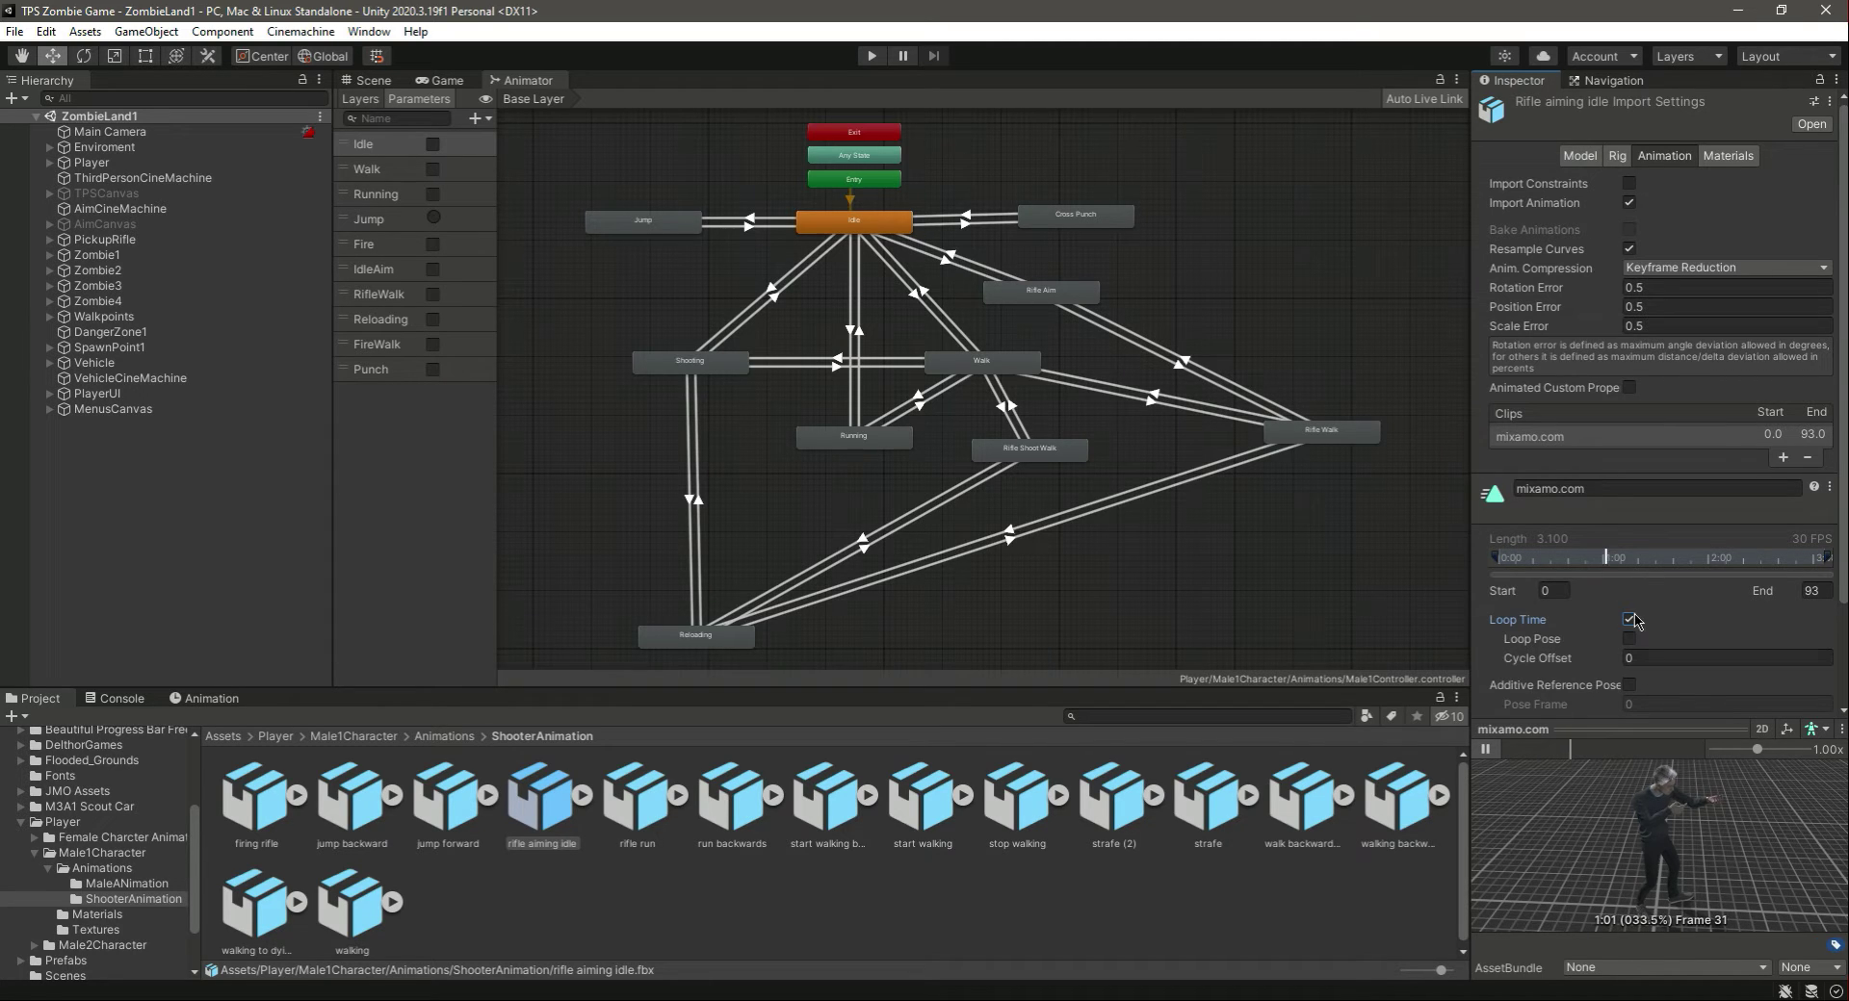
{"action": "scroll", "coordinate": [1721, 619], "scroll_direction": "down", "scroll_amount": 3}
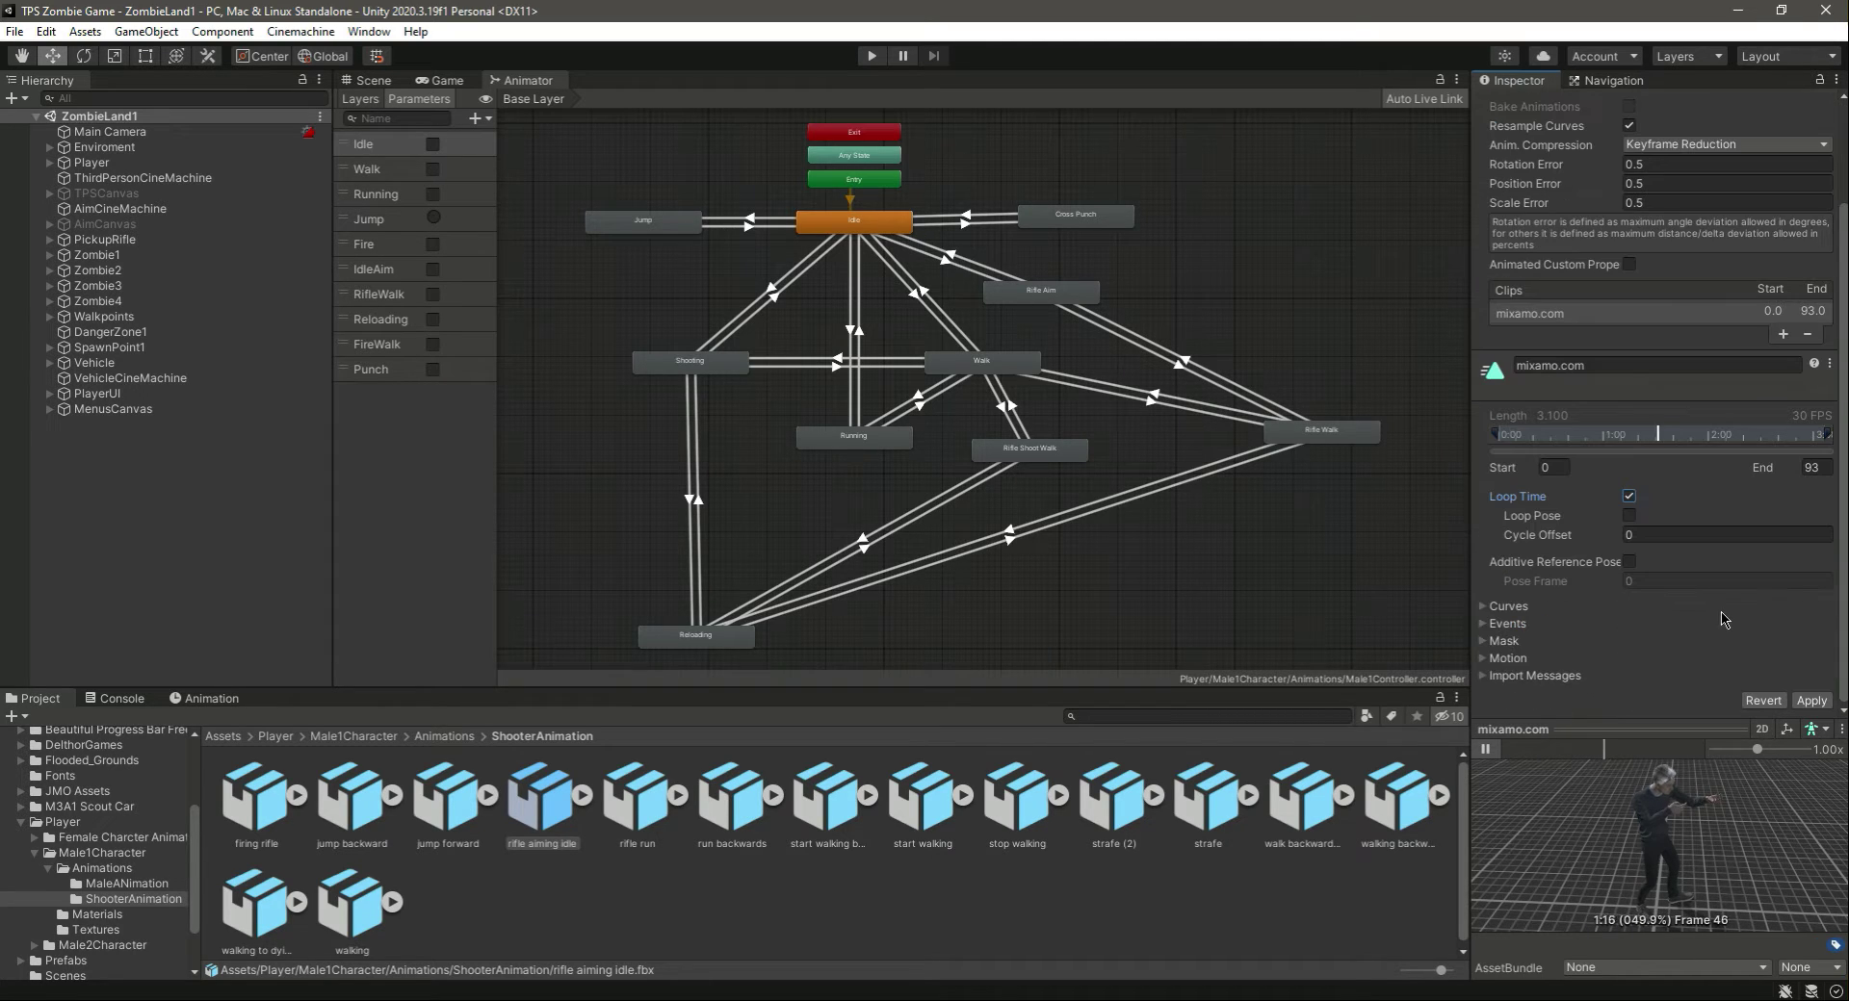
{"action": "left_click", "coordinate": [1808, 701]}
- Assign the rifle aiming idle model's mixamo.com clip as the Shooting state's motion
{"action": "left_click", "coordinate": [732, 395]}
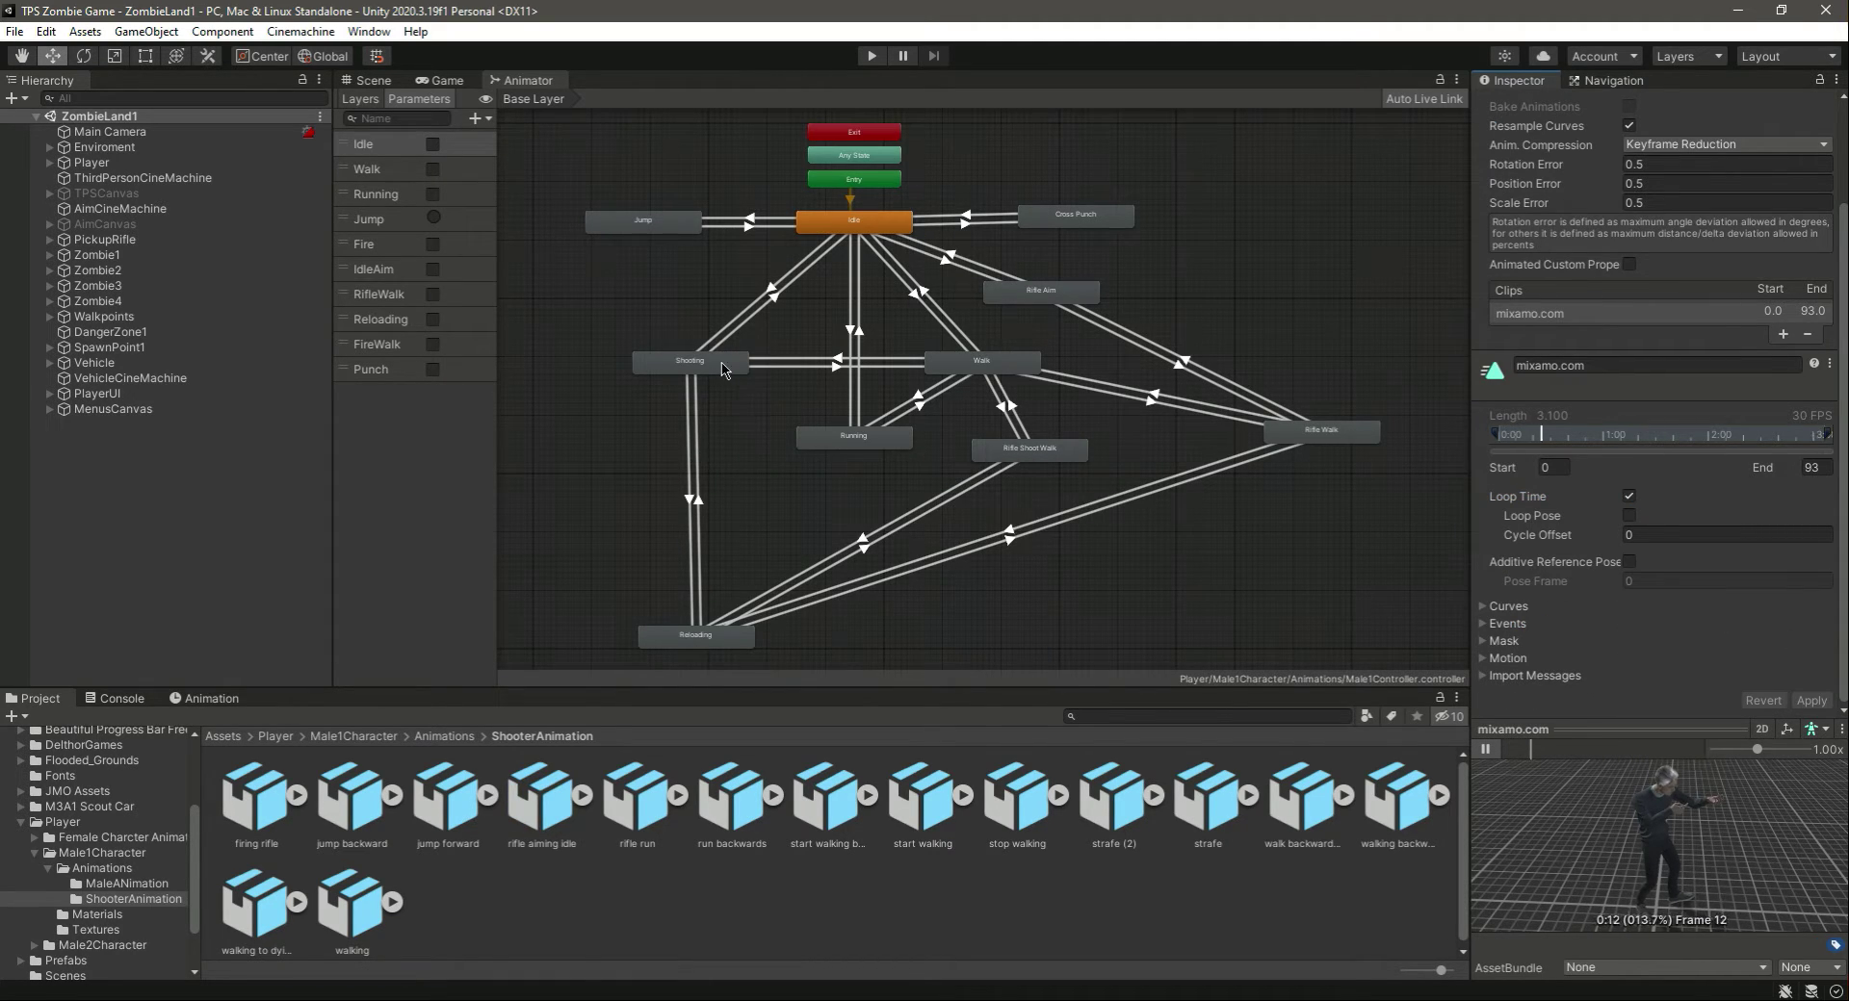
{"action": "left_click", "coordinate": [724, 366]}
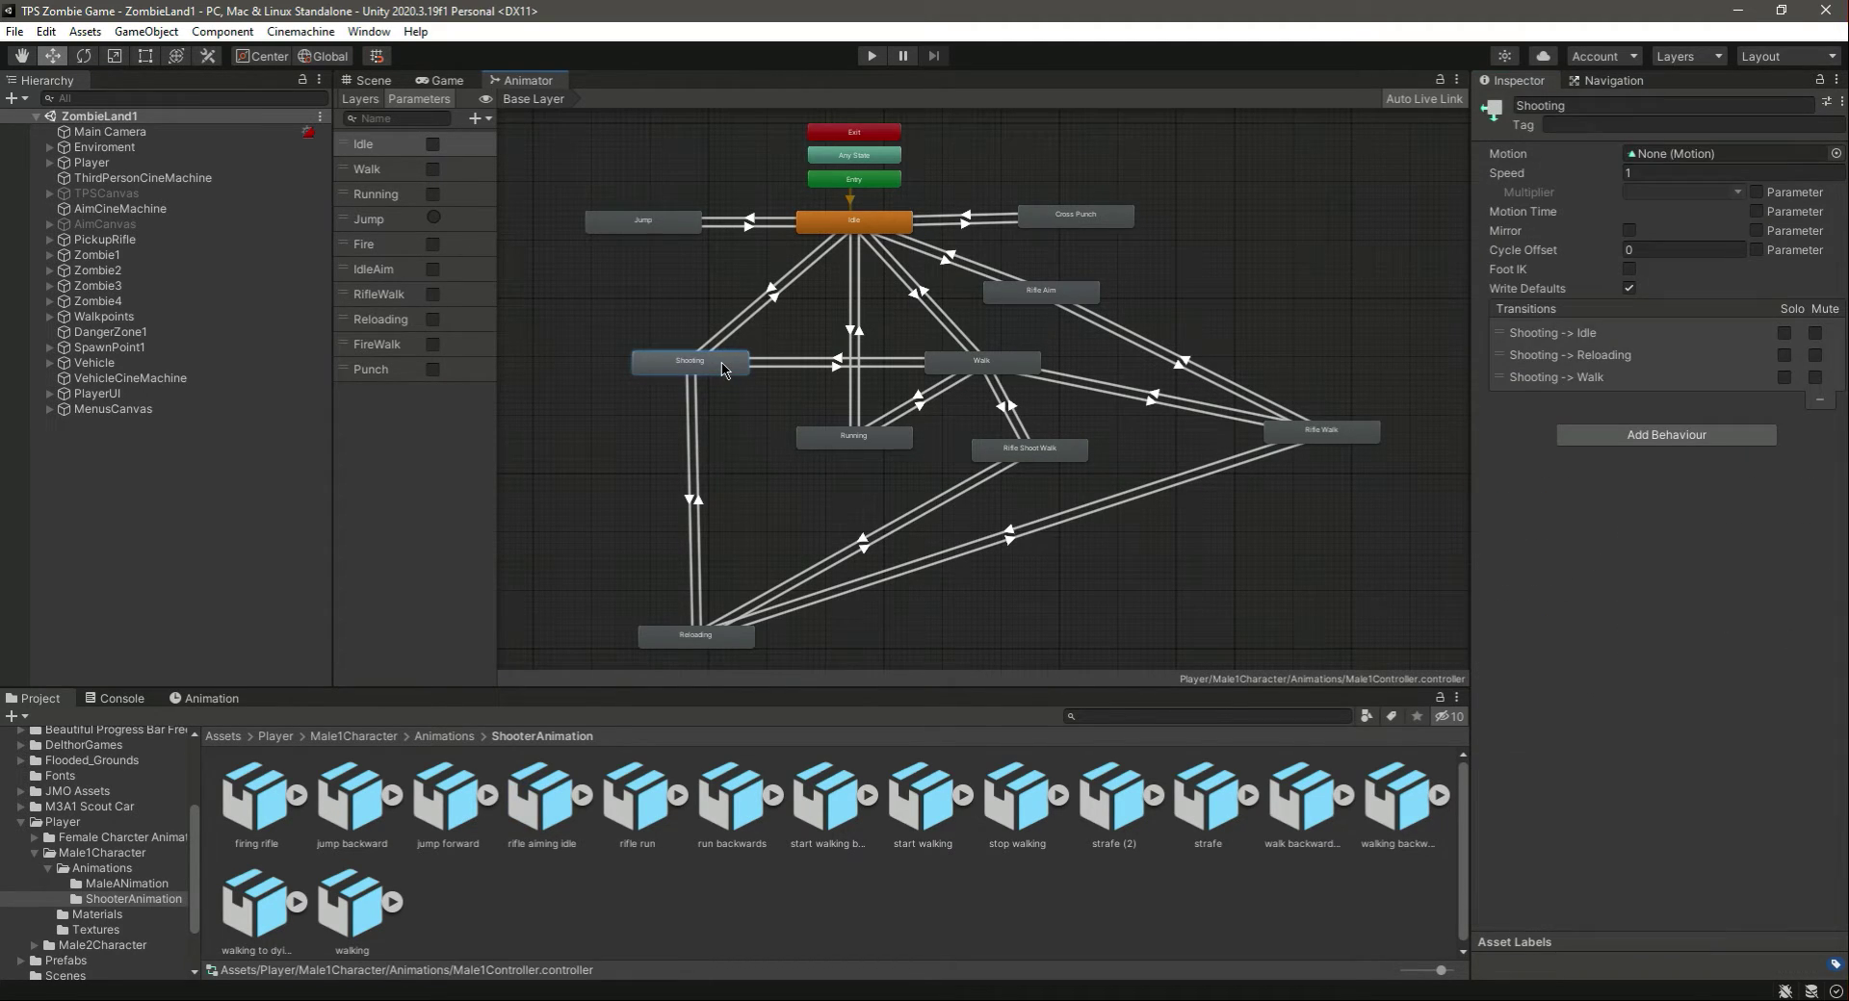
{"action": "left_click", "coordinate": [541, 805]}
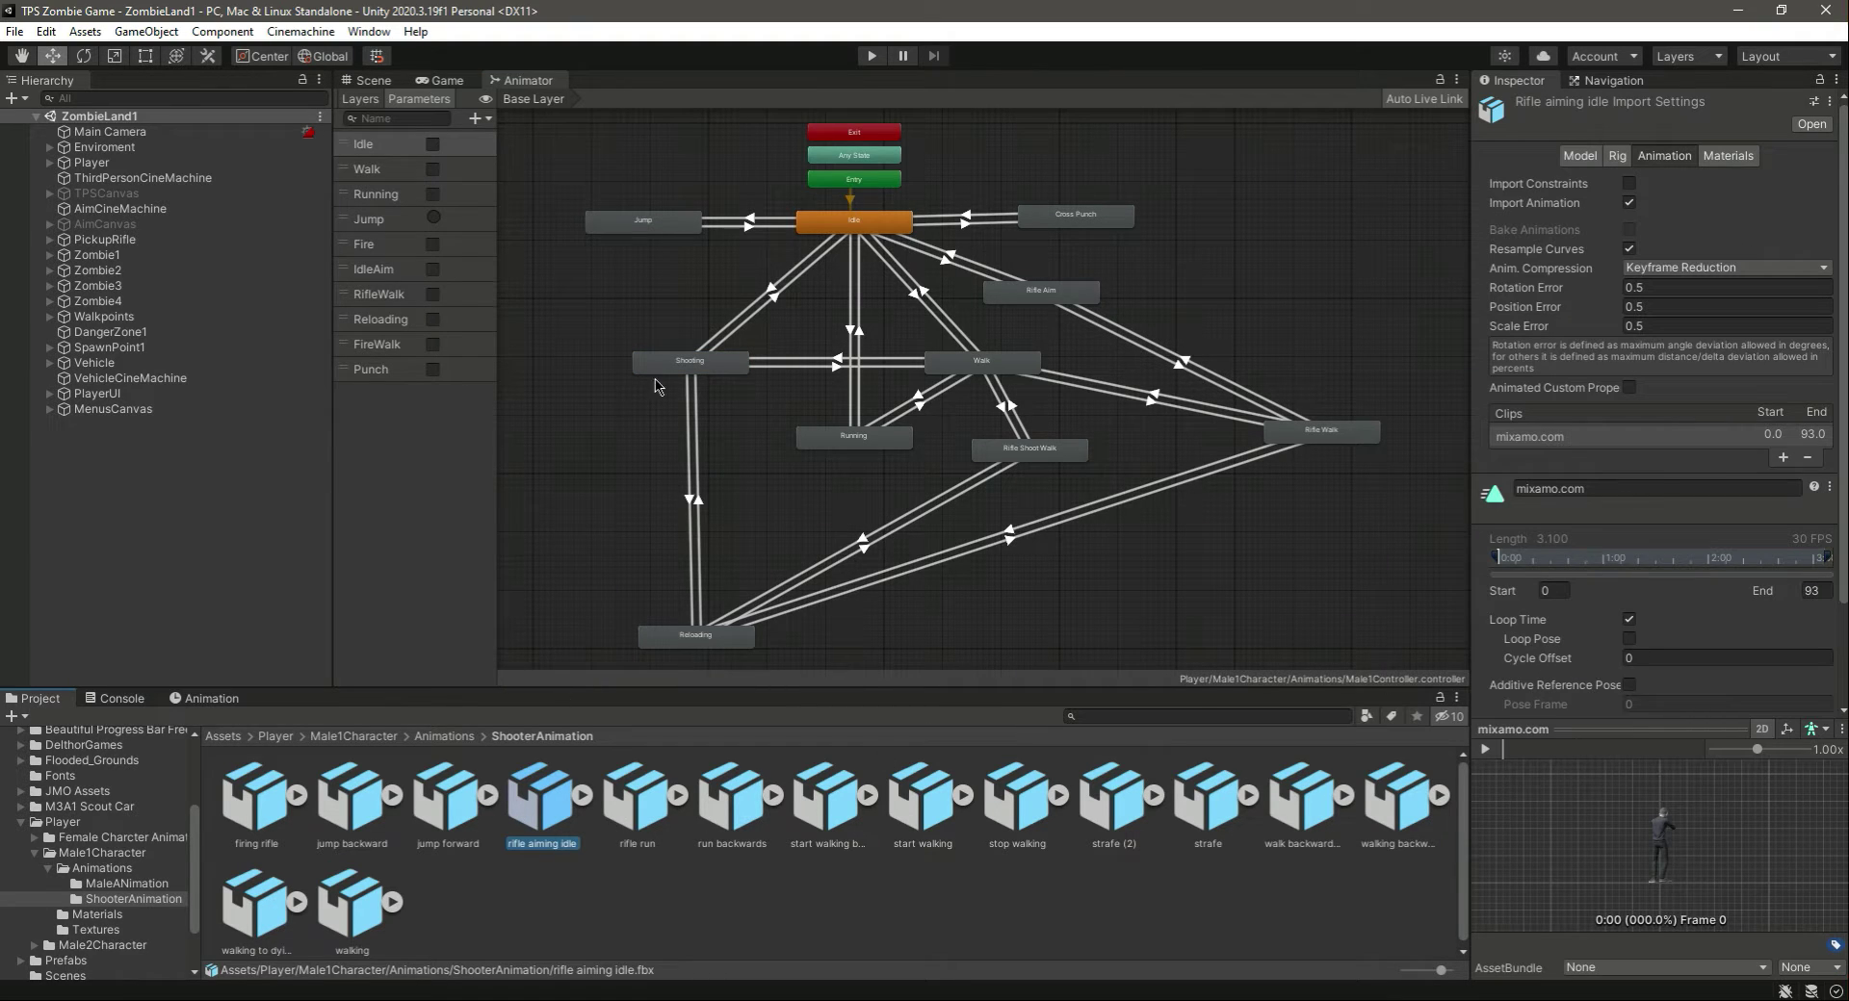
{"action": "left_click", "coordinate": [583, 796]}
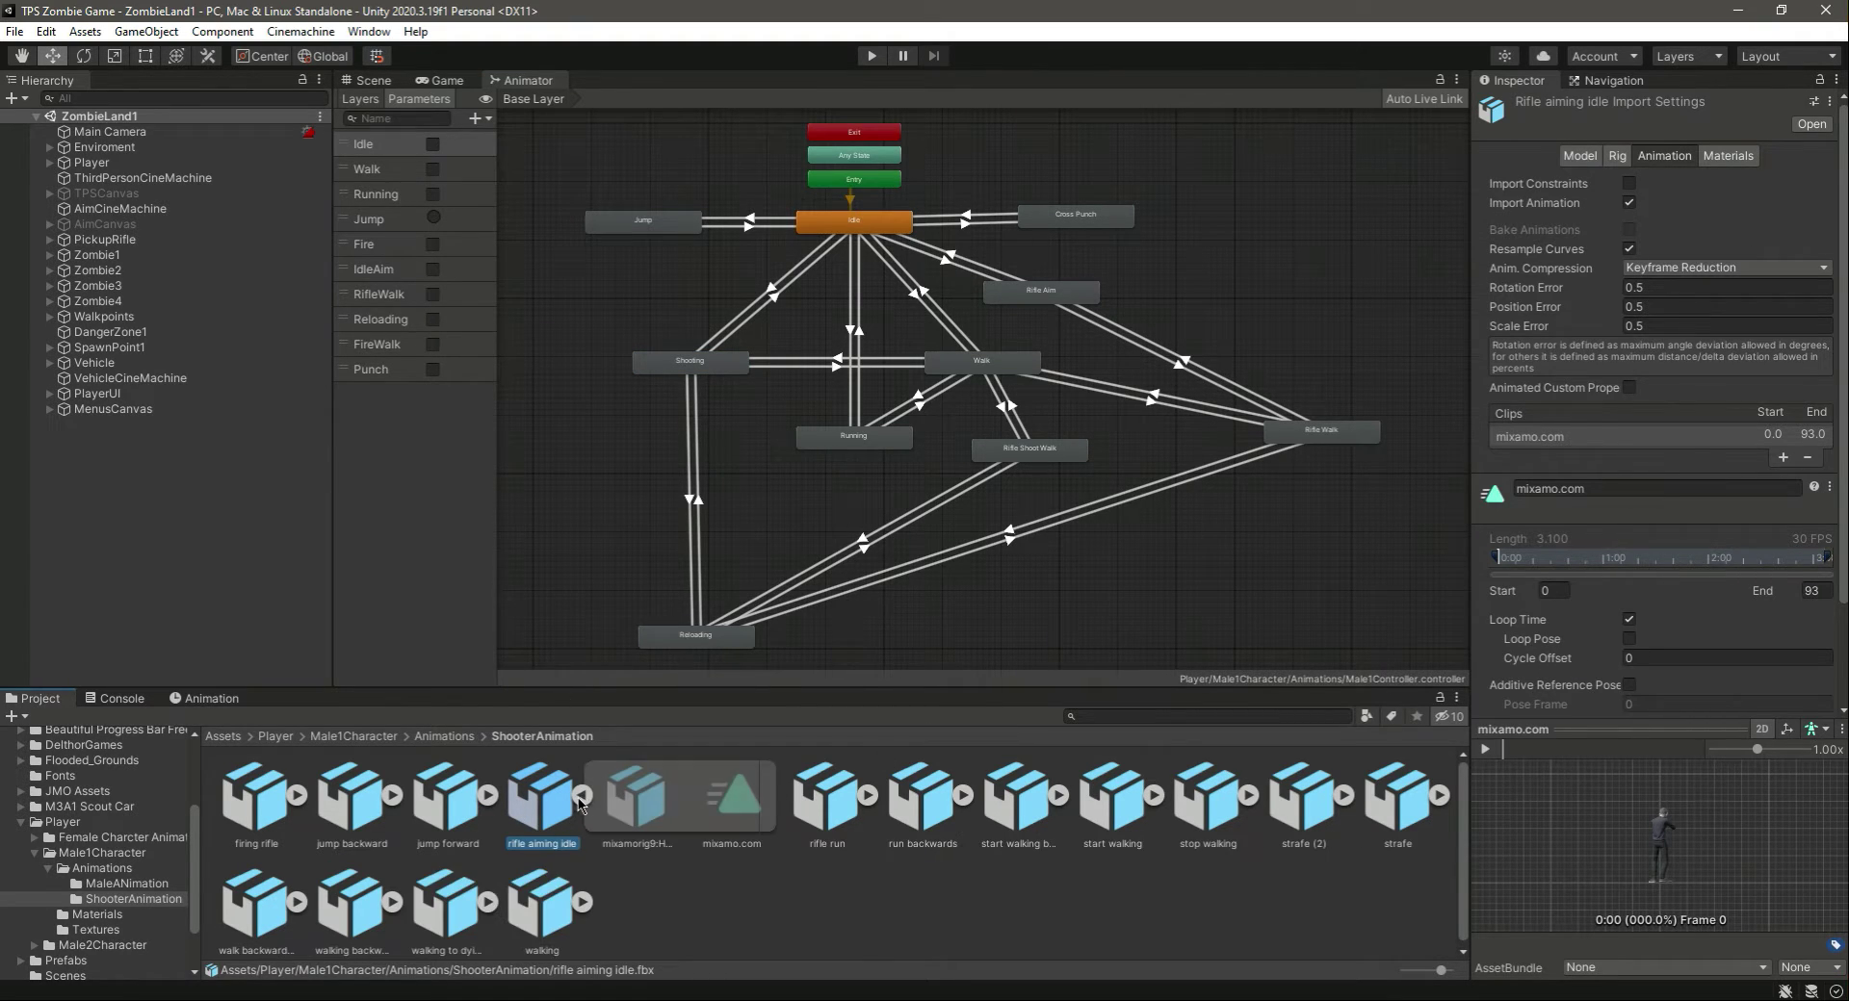
{"action": "left_click", "coordinate": [689, 375]}
{"action": "left_click_drag", "start_coordinate": [736, 797], "coordinate": [1664, 157]}
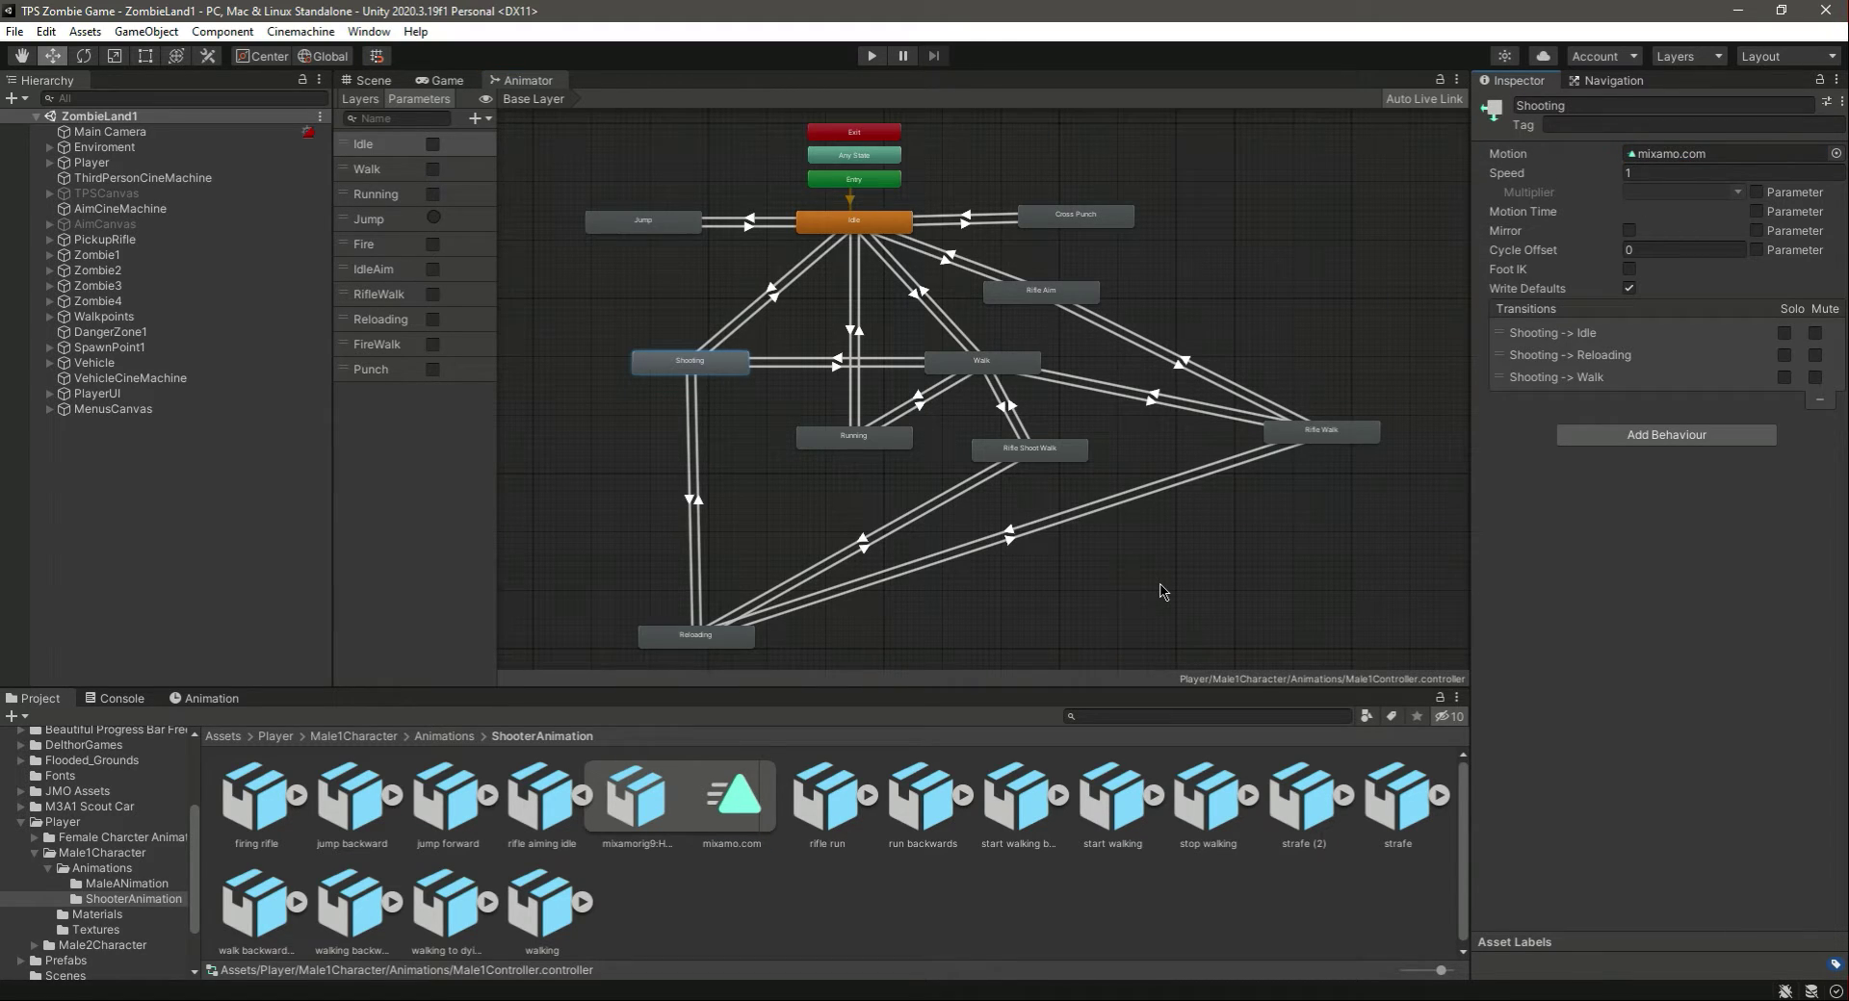
- Set the Rifle Aim state's motion to the rifle aiming idle model's mixamo.com clip and collapse the asset
{"action": "left_click", "coordinate": [1054, 294]}
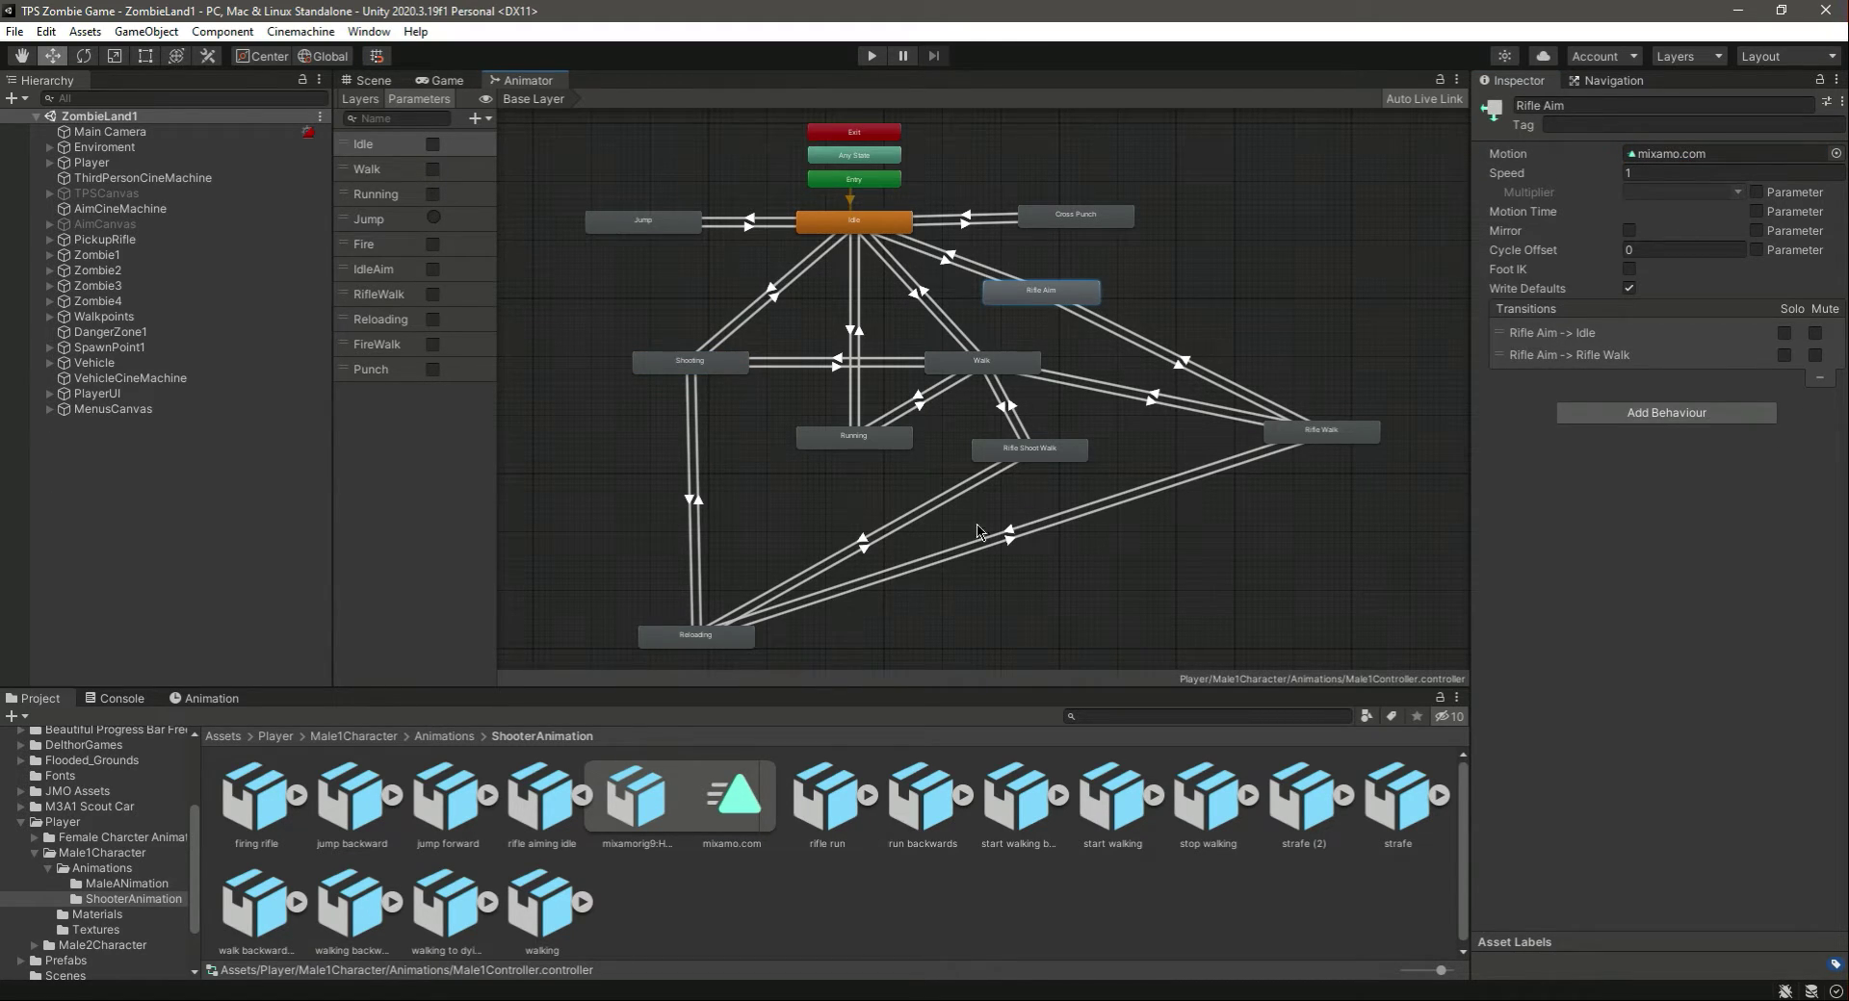
{"action": "left_click_drag", "start_coordinate": [740, 807], "coordinate": [1671, 157]}
{"action": "left_click", "coordinate": [582, 799]}
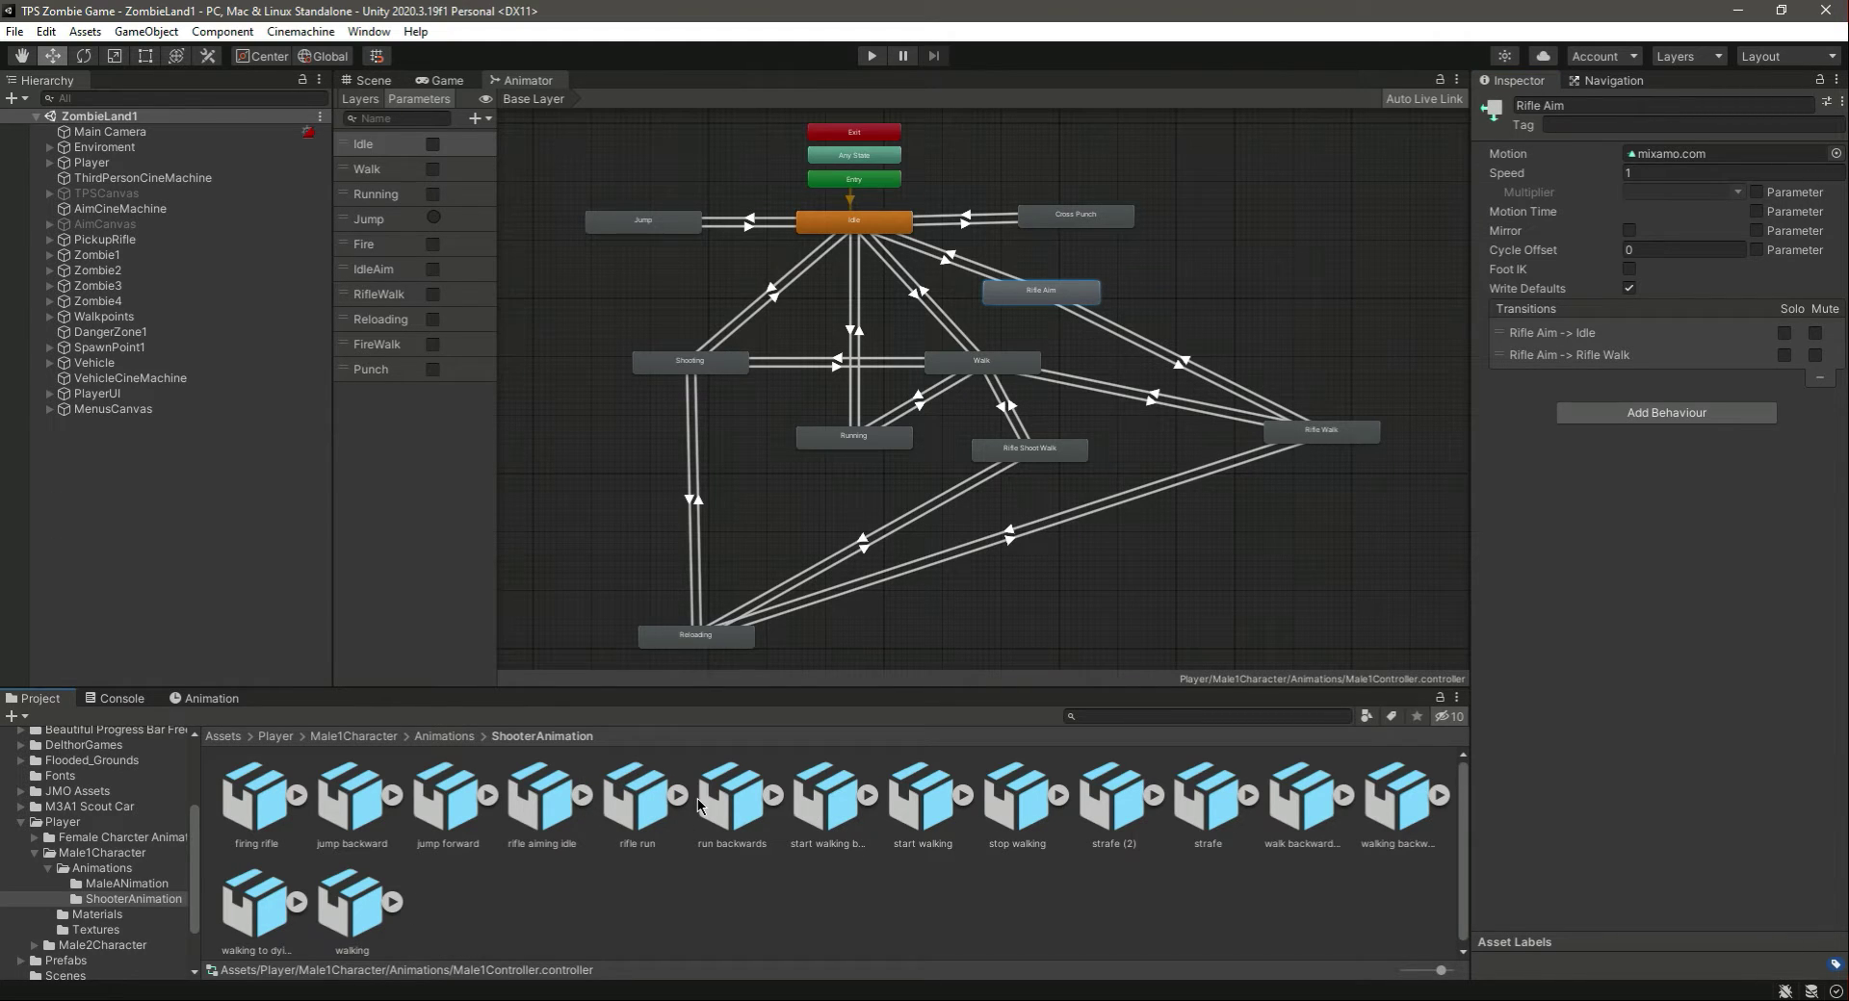
- Preview the start walking animation, enable its Loop Time and Loop Pose, and apply the import settings
{"action": "left_click", "coordinate": [631, 804]}
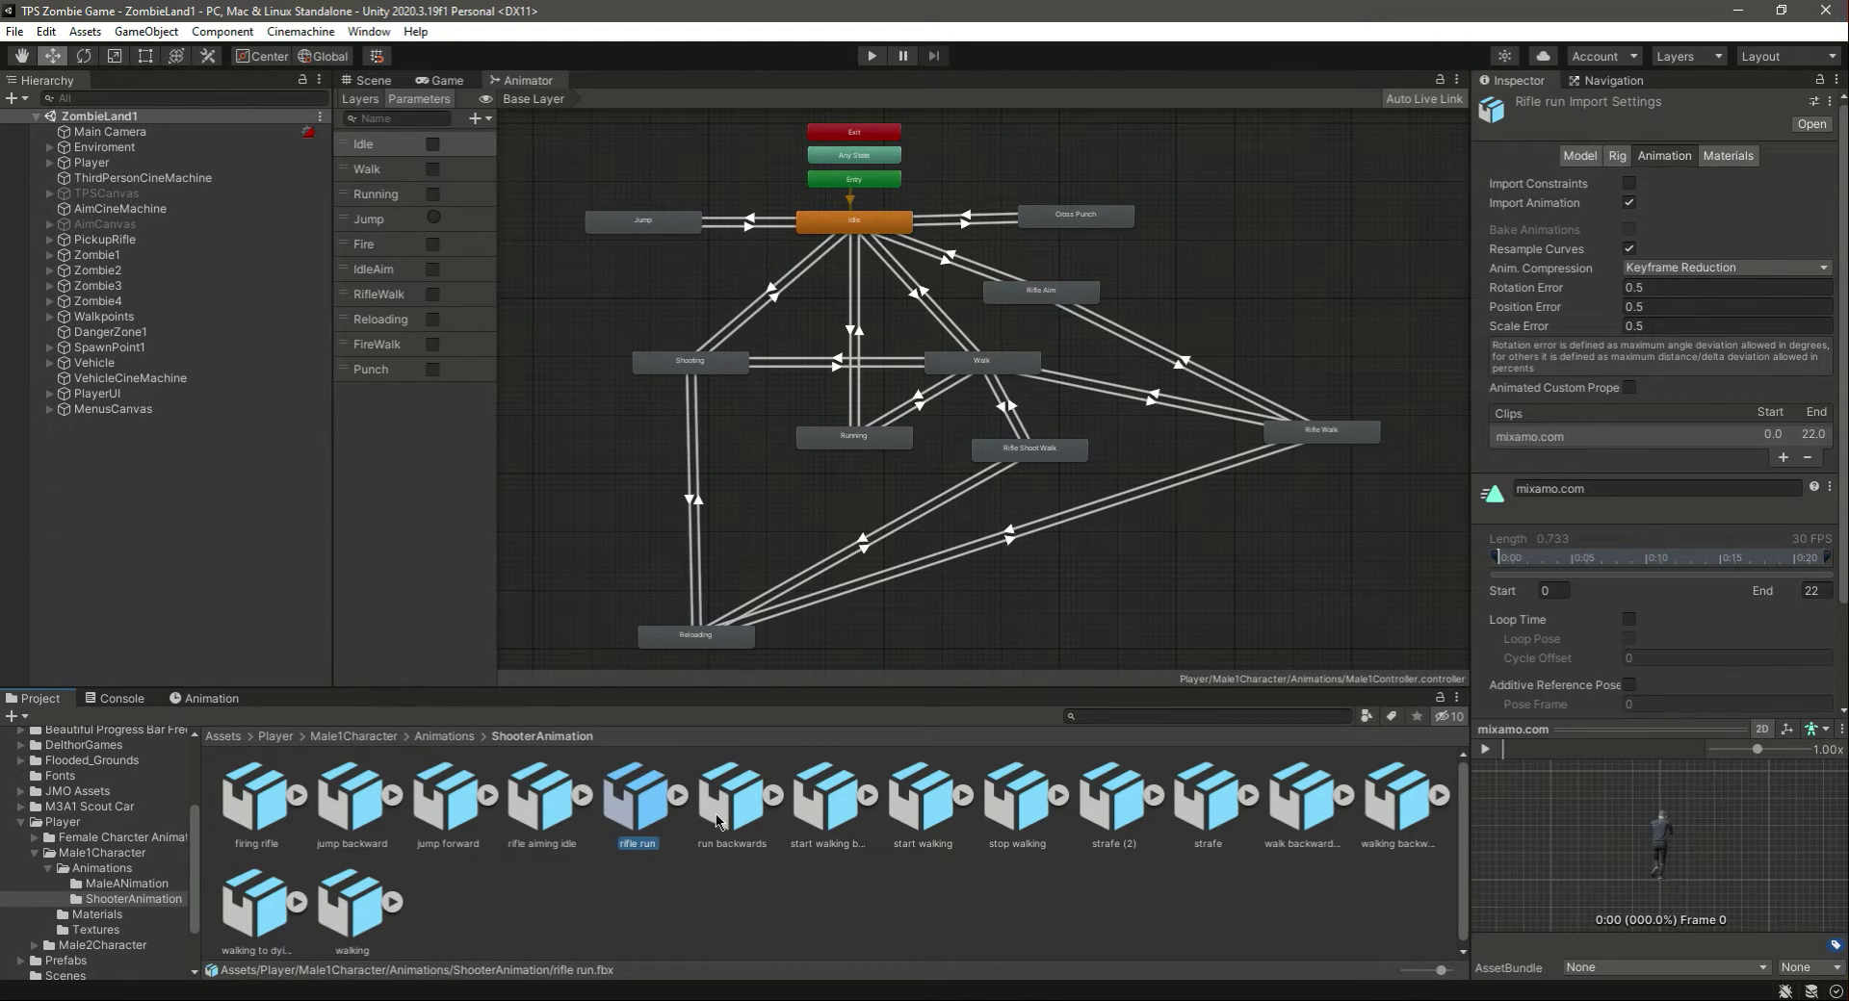
{"action": "left_click", "coordinate": [903, 797]}
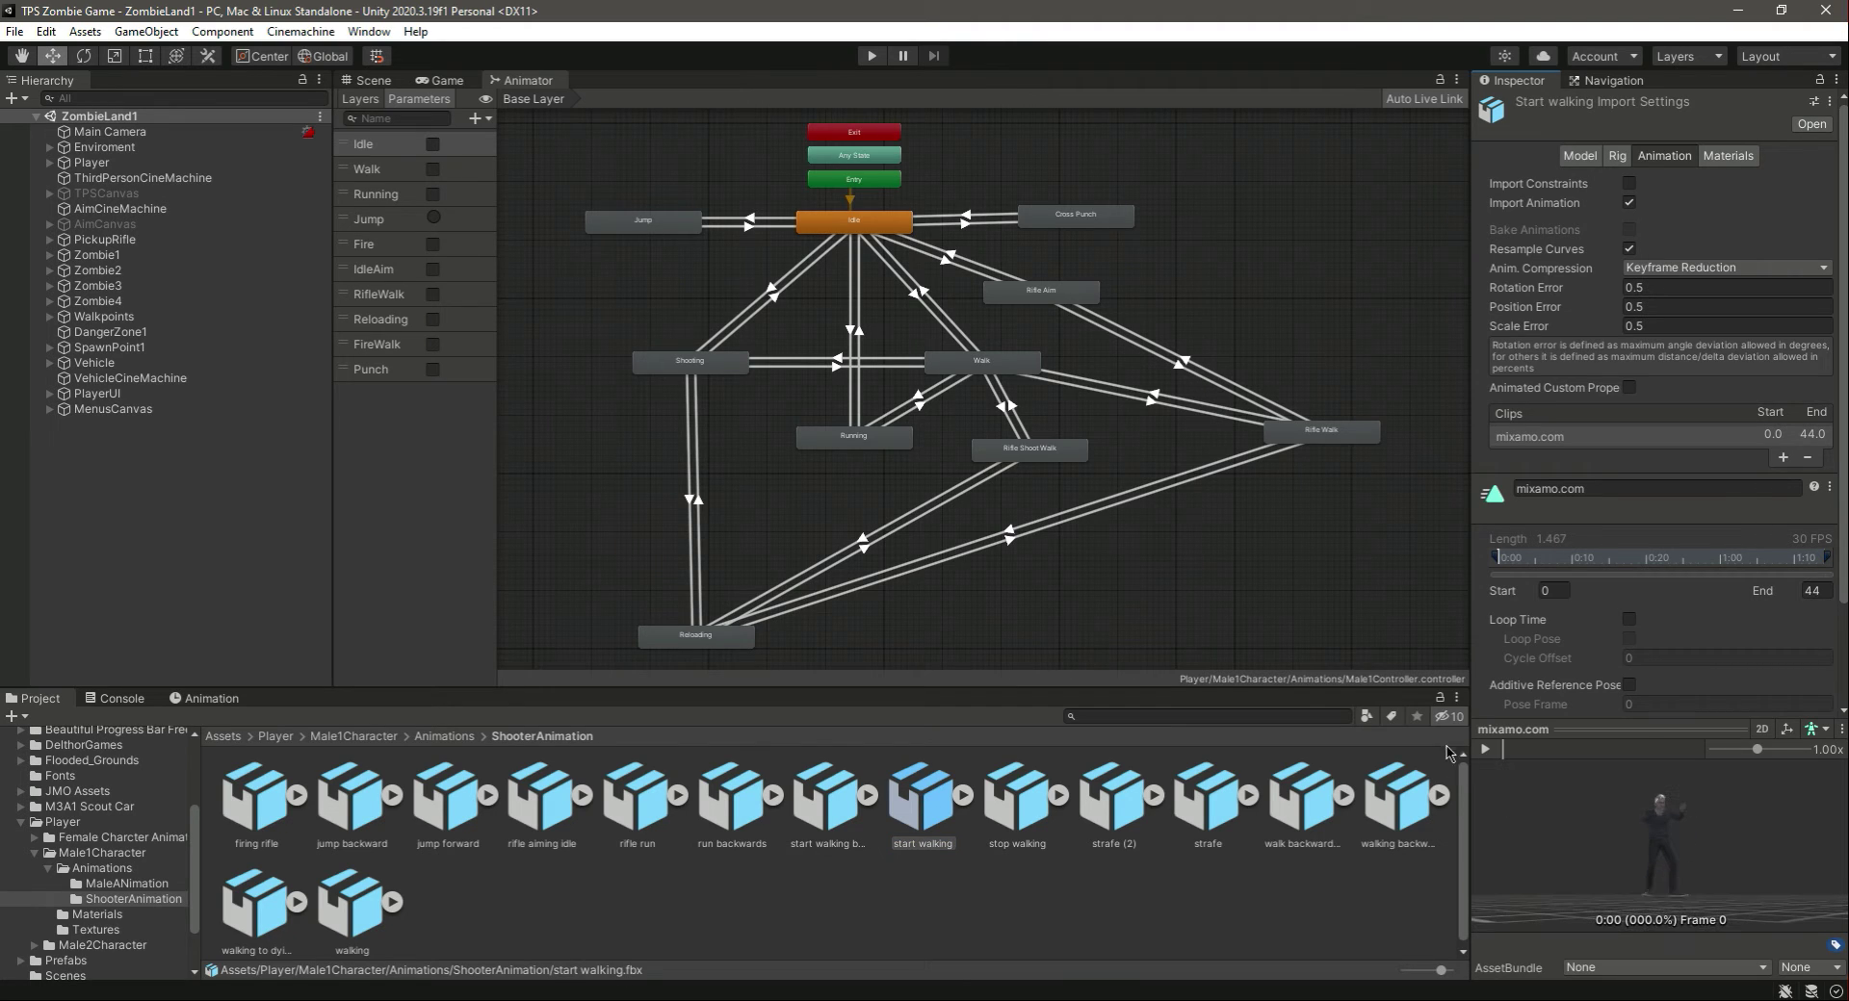
{"action": "left_click", "coordinate": [1487, 750]}
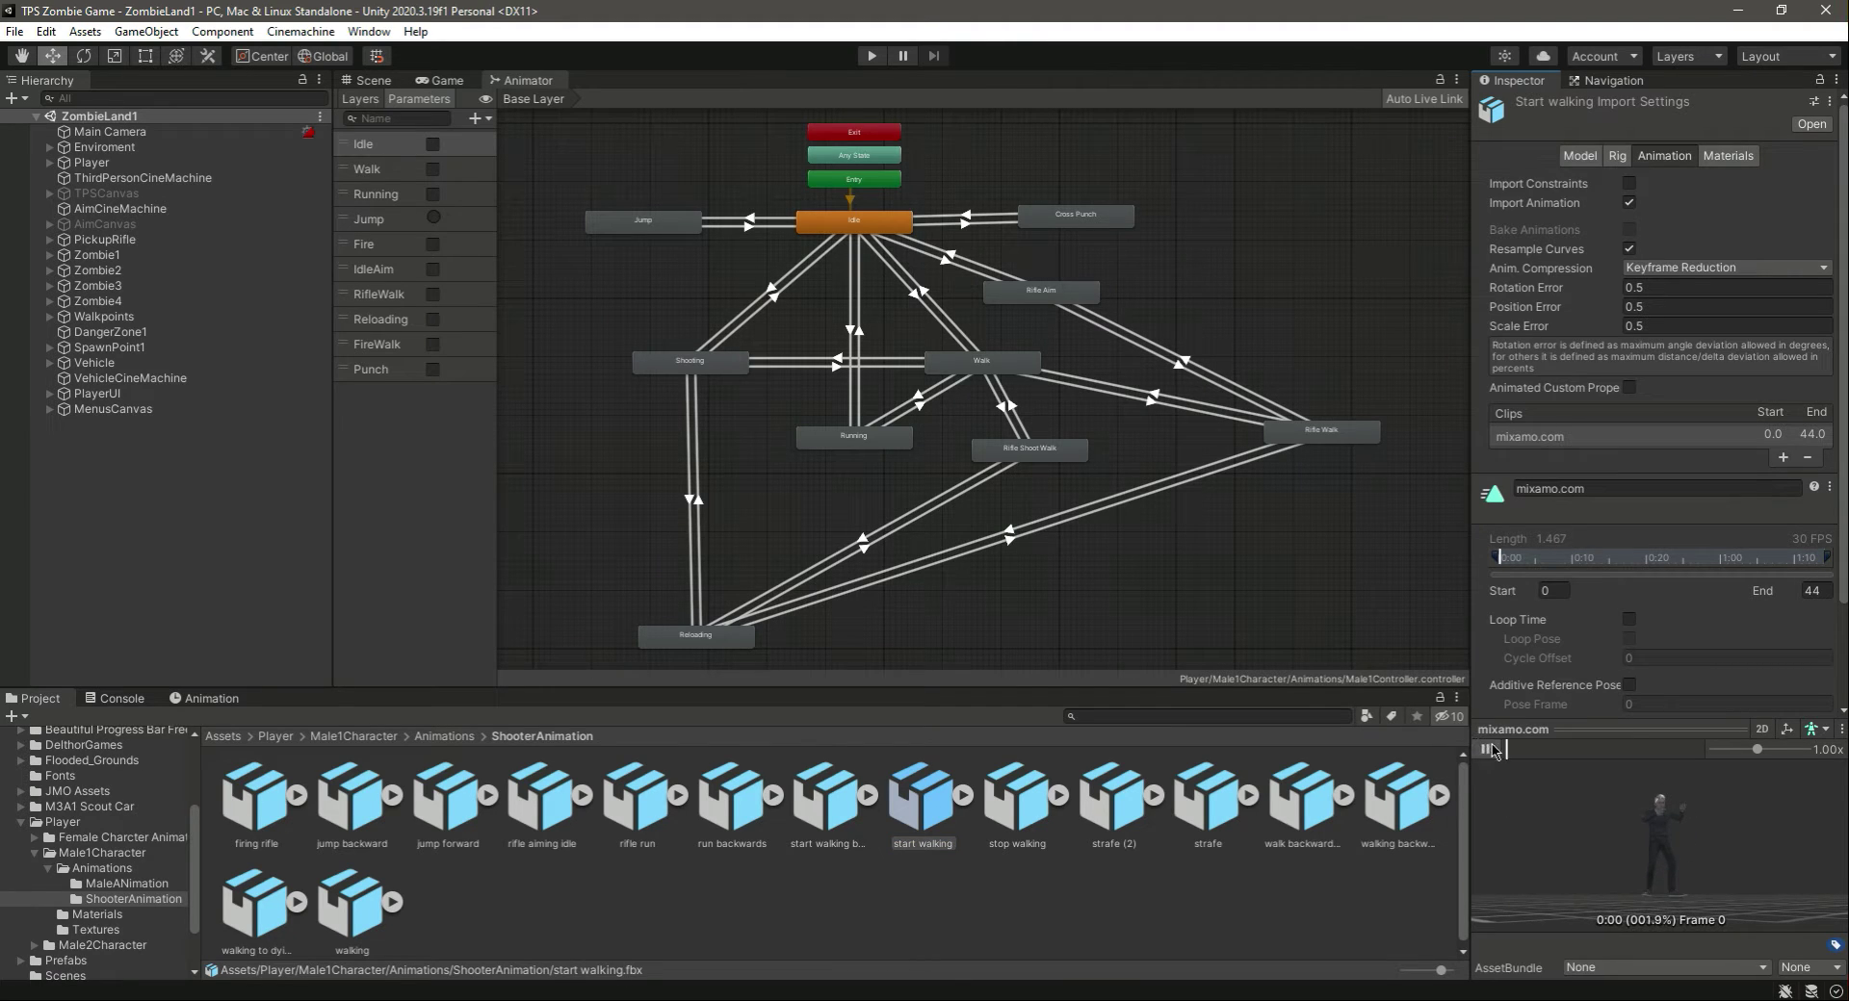
{"action": "left_click", "coordinate": [1629, 620]}
{"action": "left_click", "coordinate": [1629, 640]}
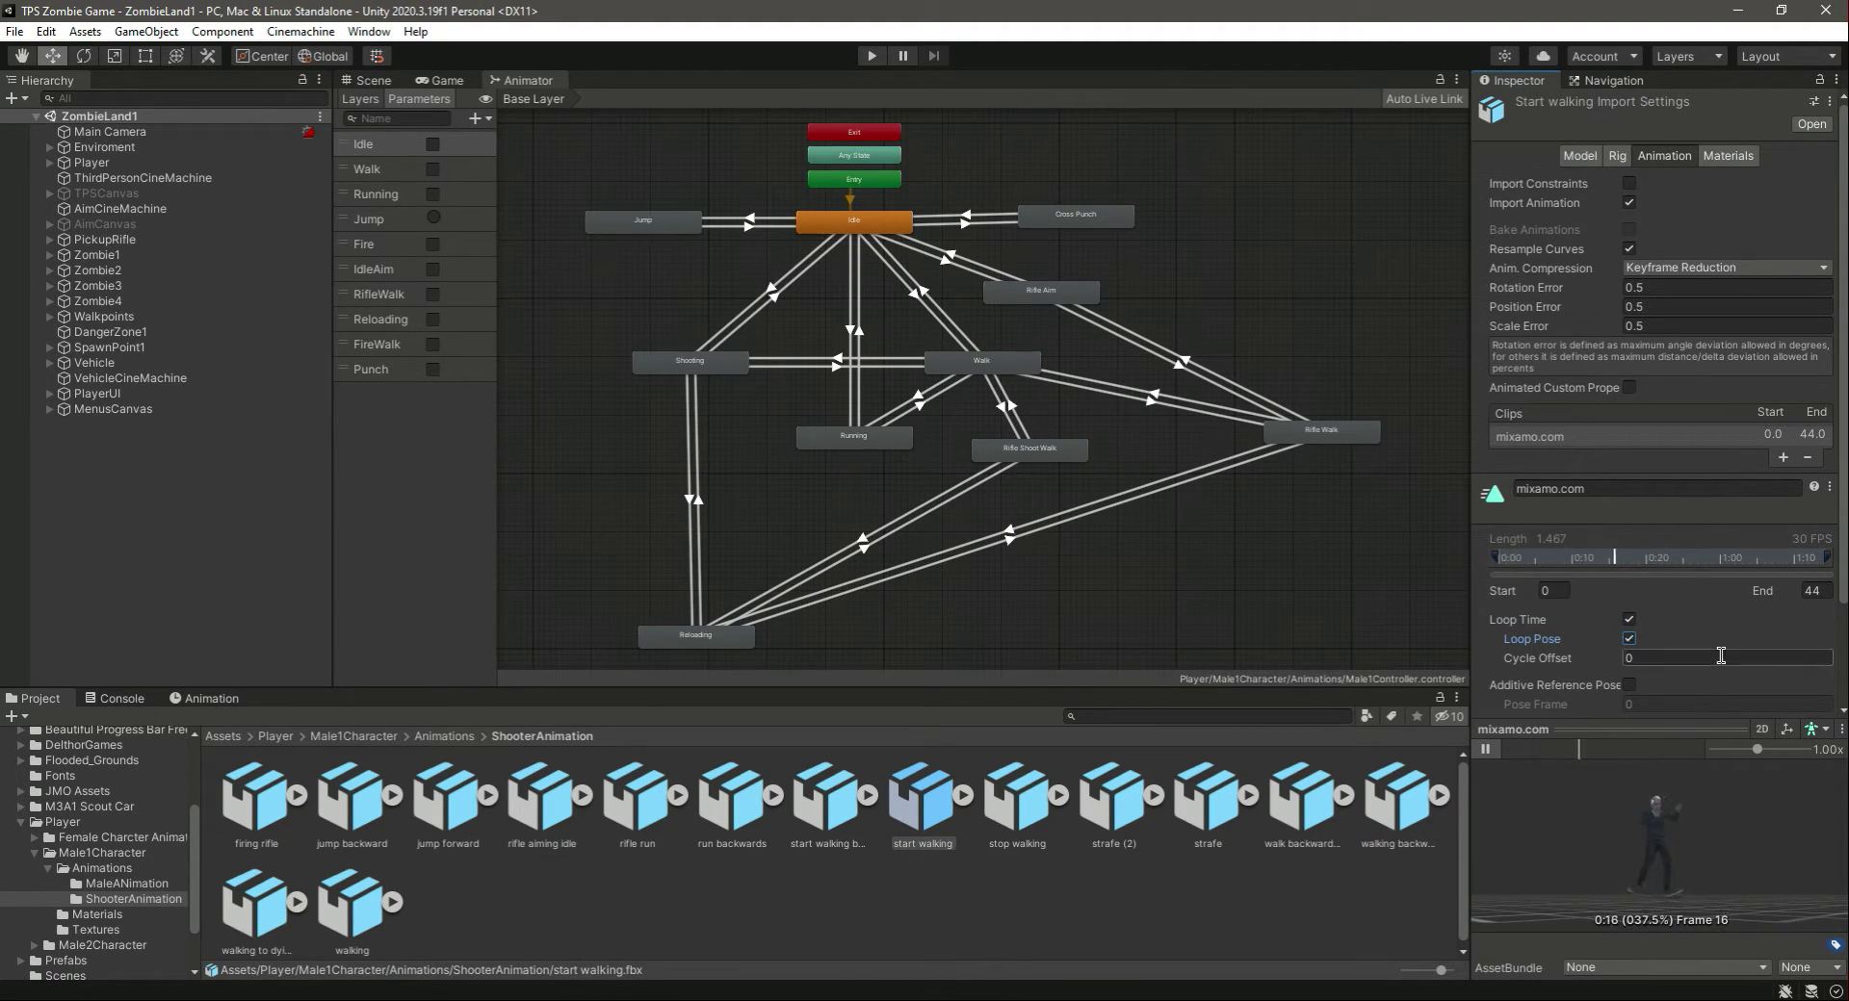
{"action": "scroll", "coordinate": [1745, 674], "scroll_direction": "down", "scroll_amount": 3}
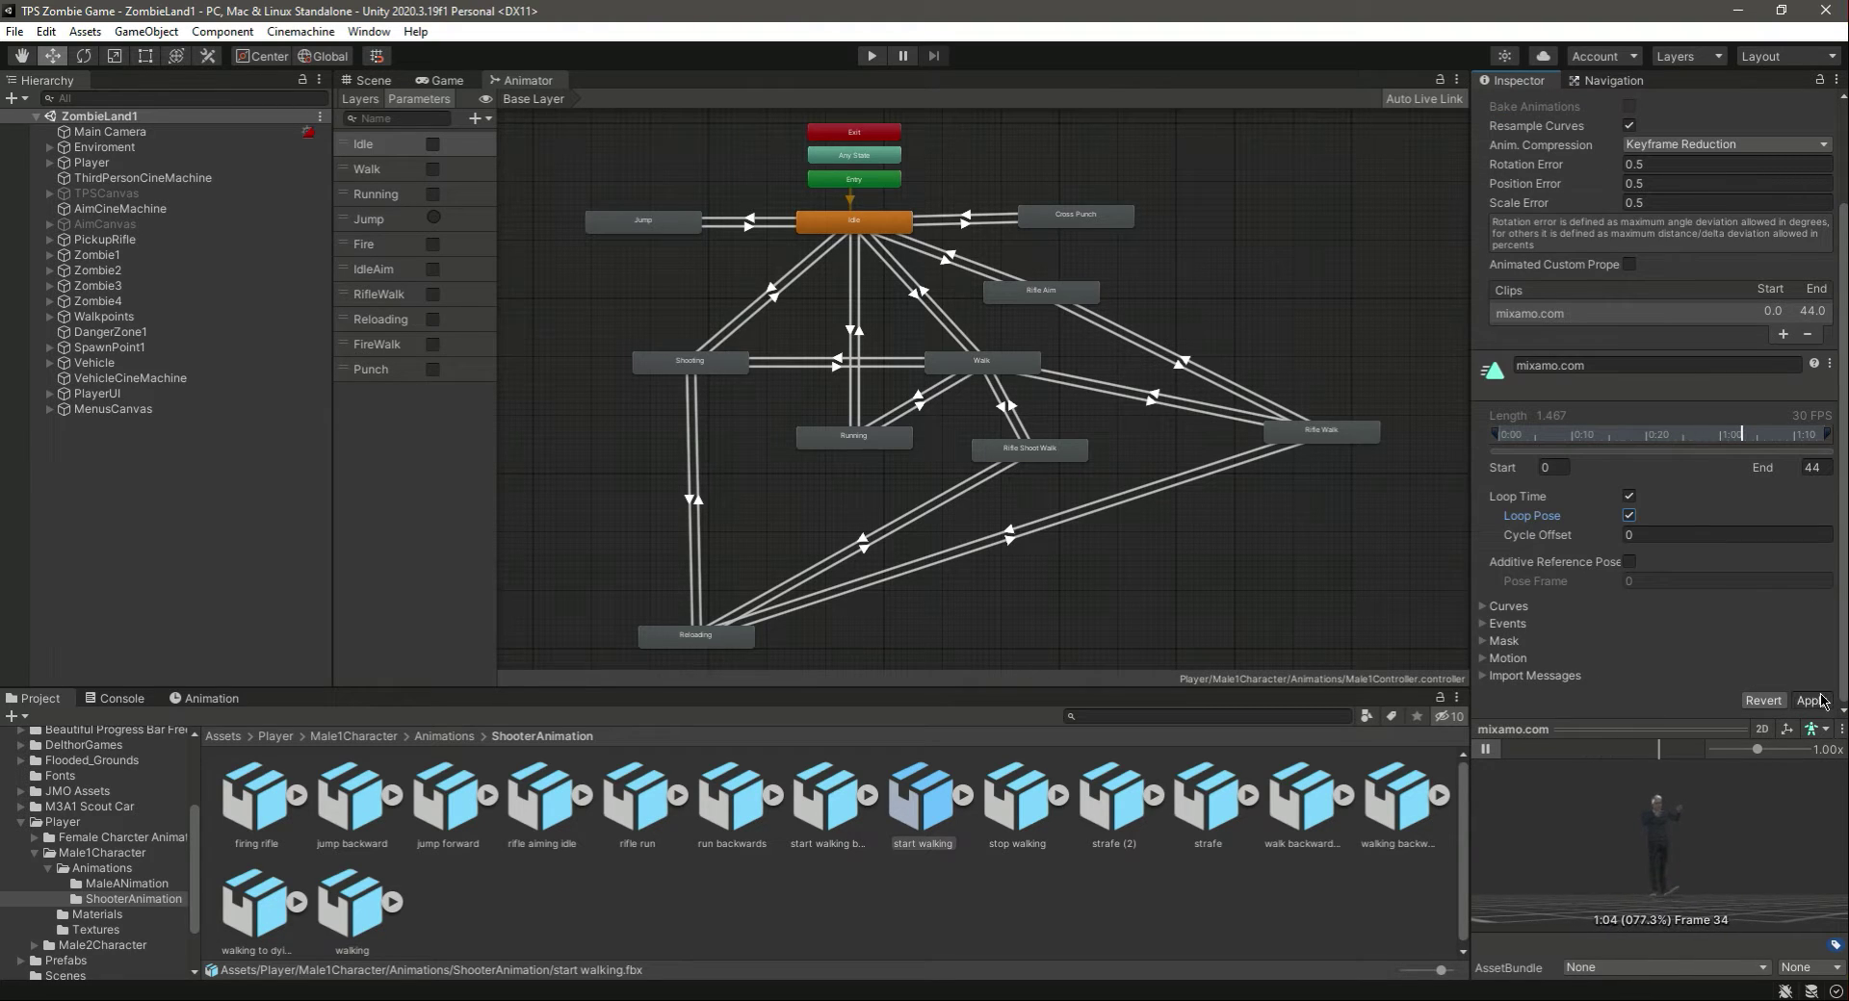
{"action": "left_click", "coordinate": [1811, 700]}
{"action": "left_click", "coordinate": [923, 800]}
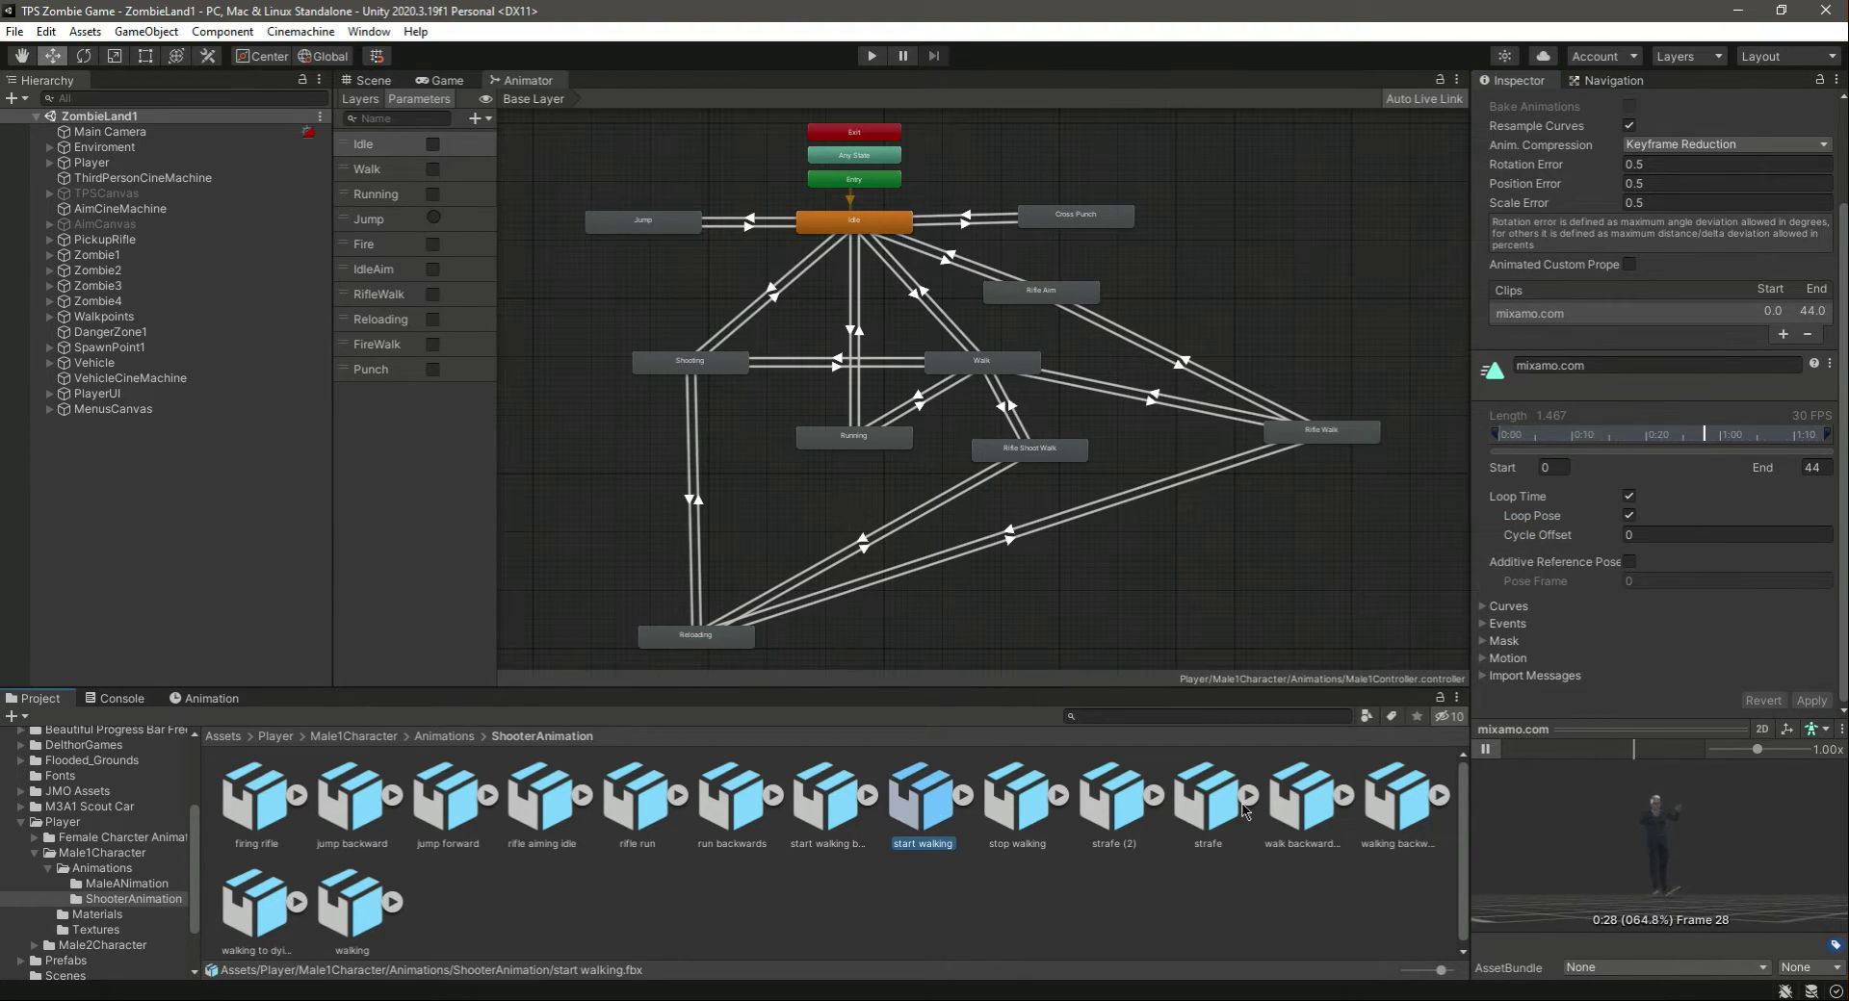
- Preview the shooter walking animation, turn on its Loop Time and Loop Pose, and apply the import settings
{"action": "left_click", "coordinate": [360, 903]}
{"action": "left_click_drag", "start_coordinate": [1733, 832], "coordinate": [1588, 869]}
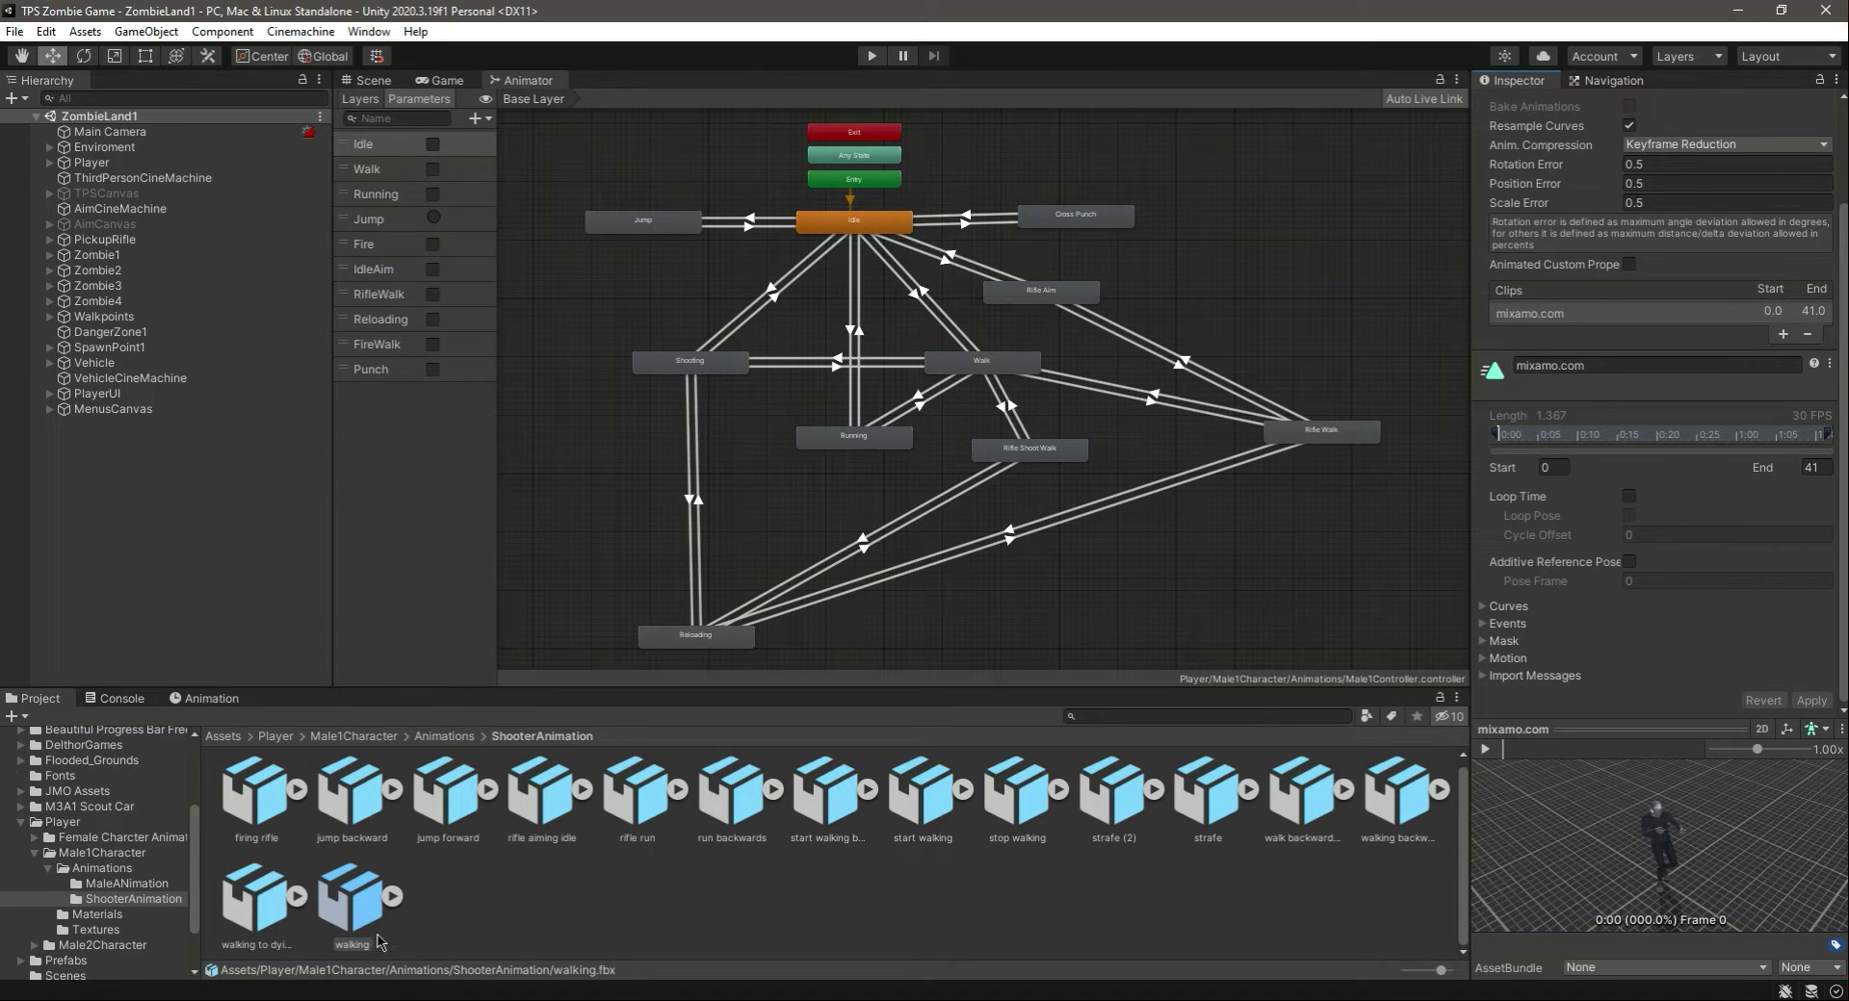
{"action": "left_click", "coordinate": [1486, 749]}
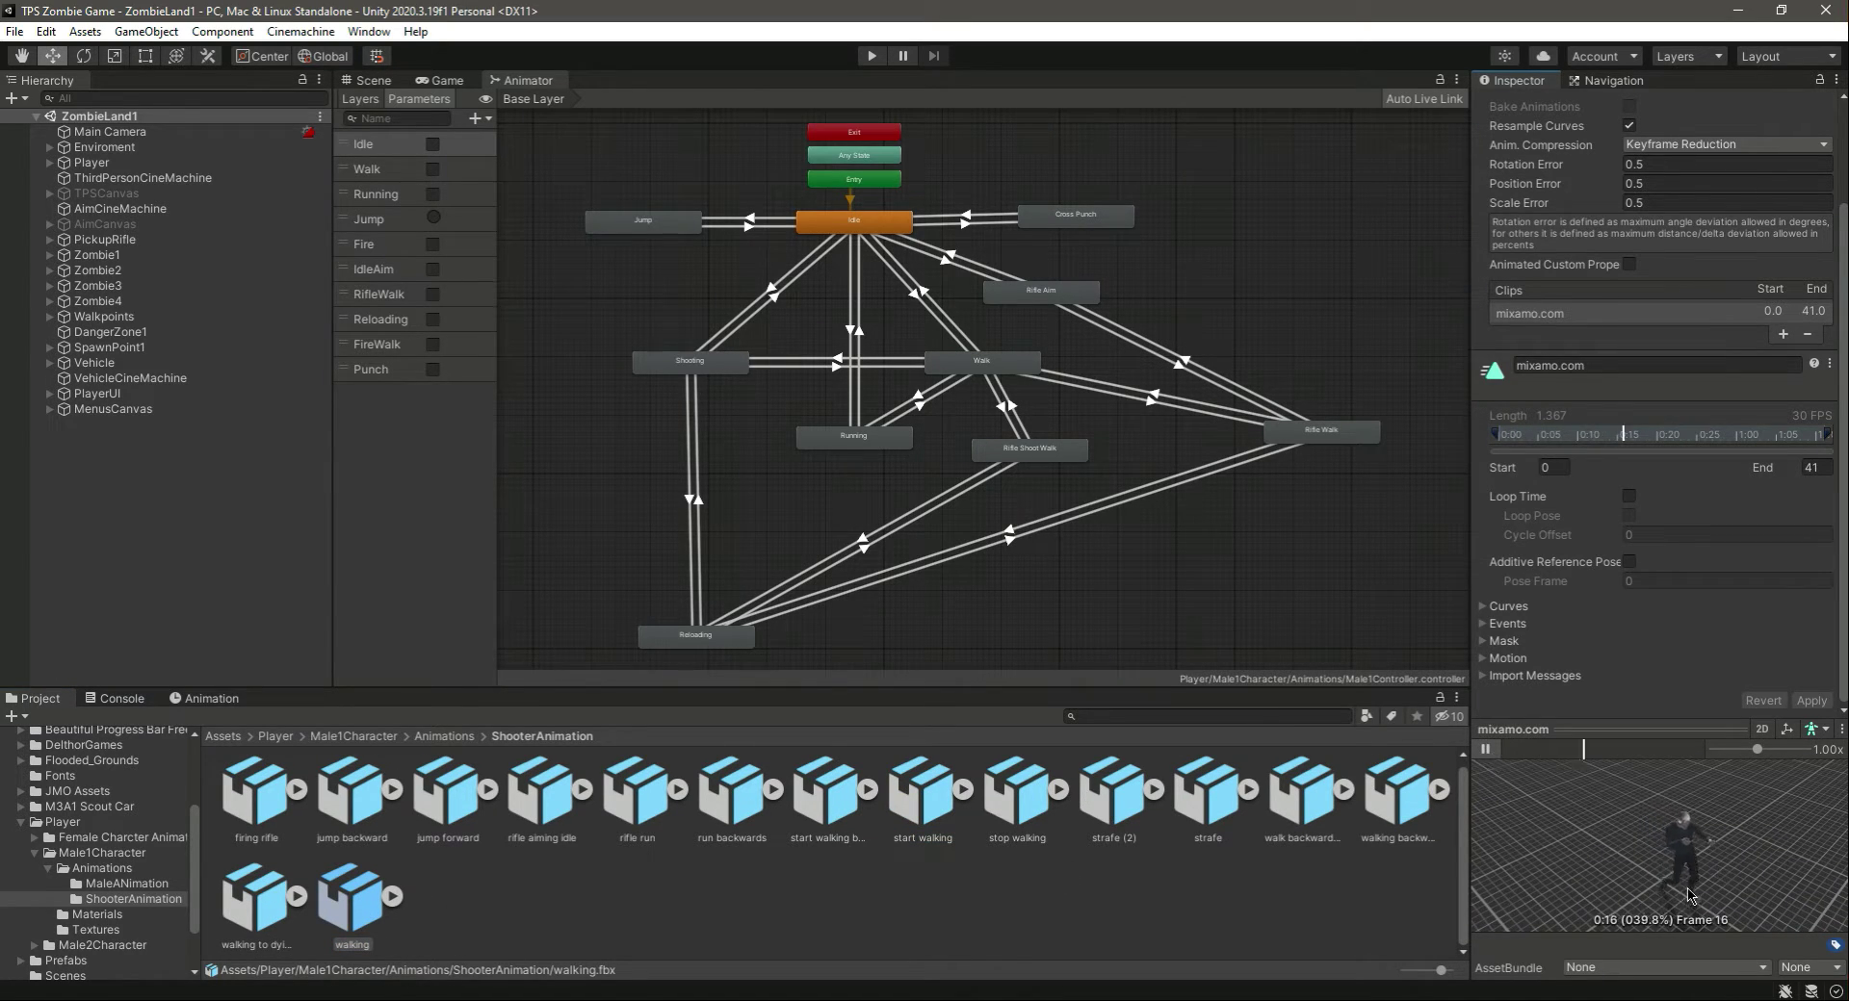
{"action": "left_click_drag", "start_coordinate": [1687, 896], "coordinate": [1680, 837]}
{"action": "left_click", "coordinate": [1628, 497]}
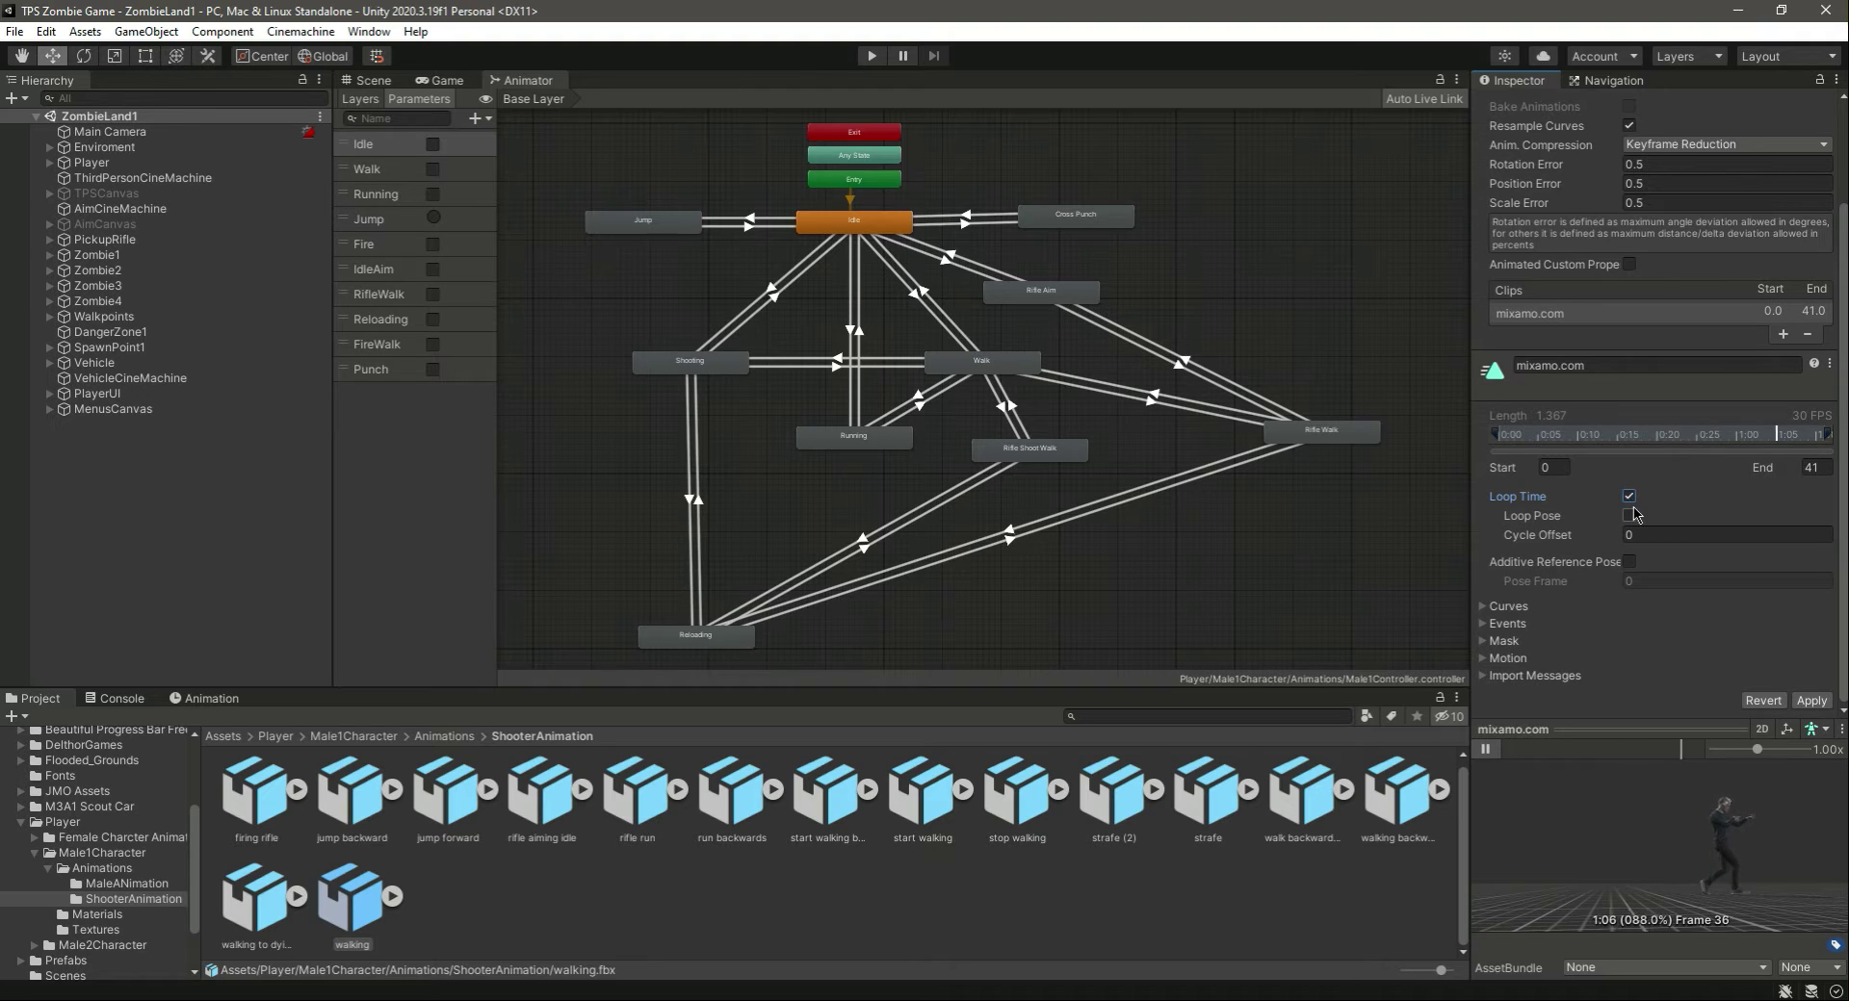
{"action": "left_click", "coordinate": [1628, 515]}
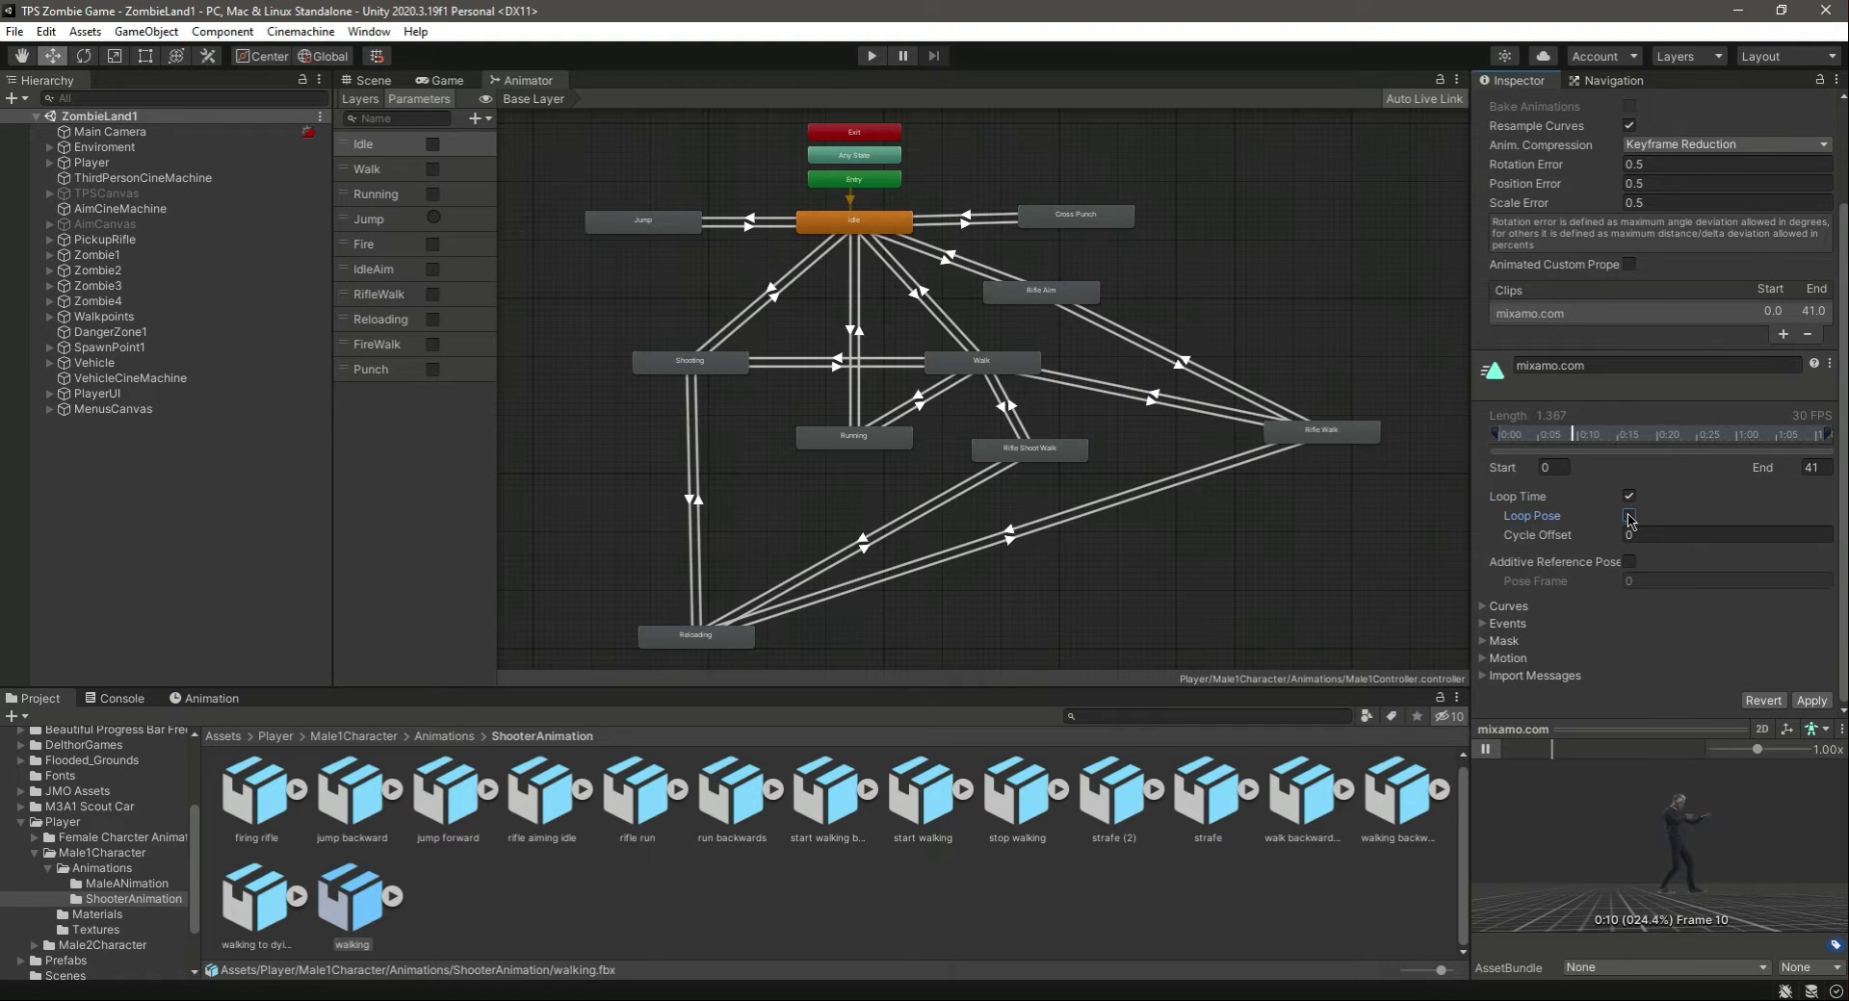
{"action": "left_click", "coordinate": [1810, 701]}
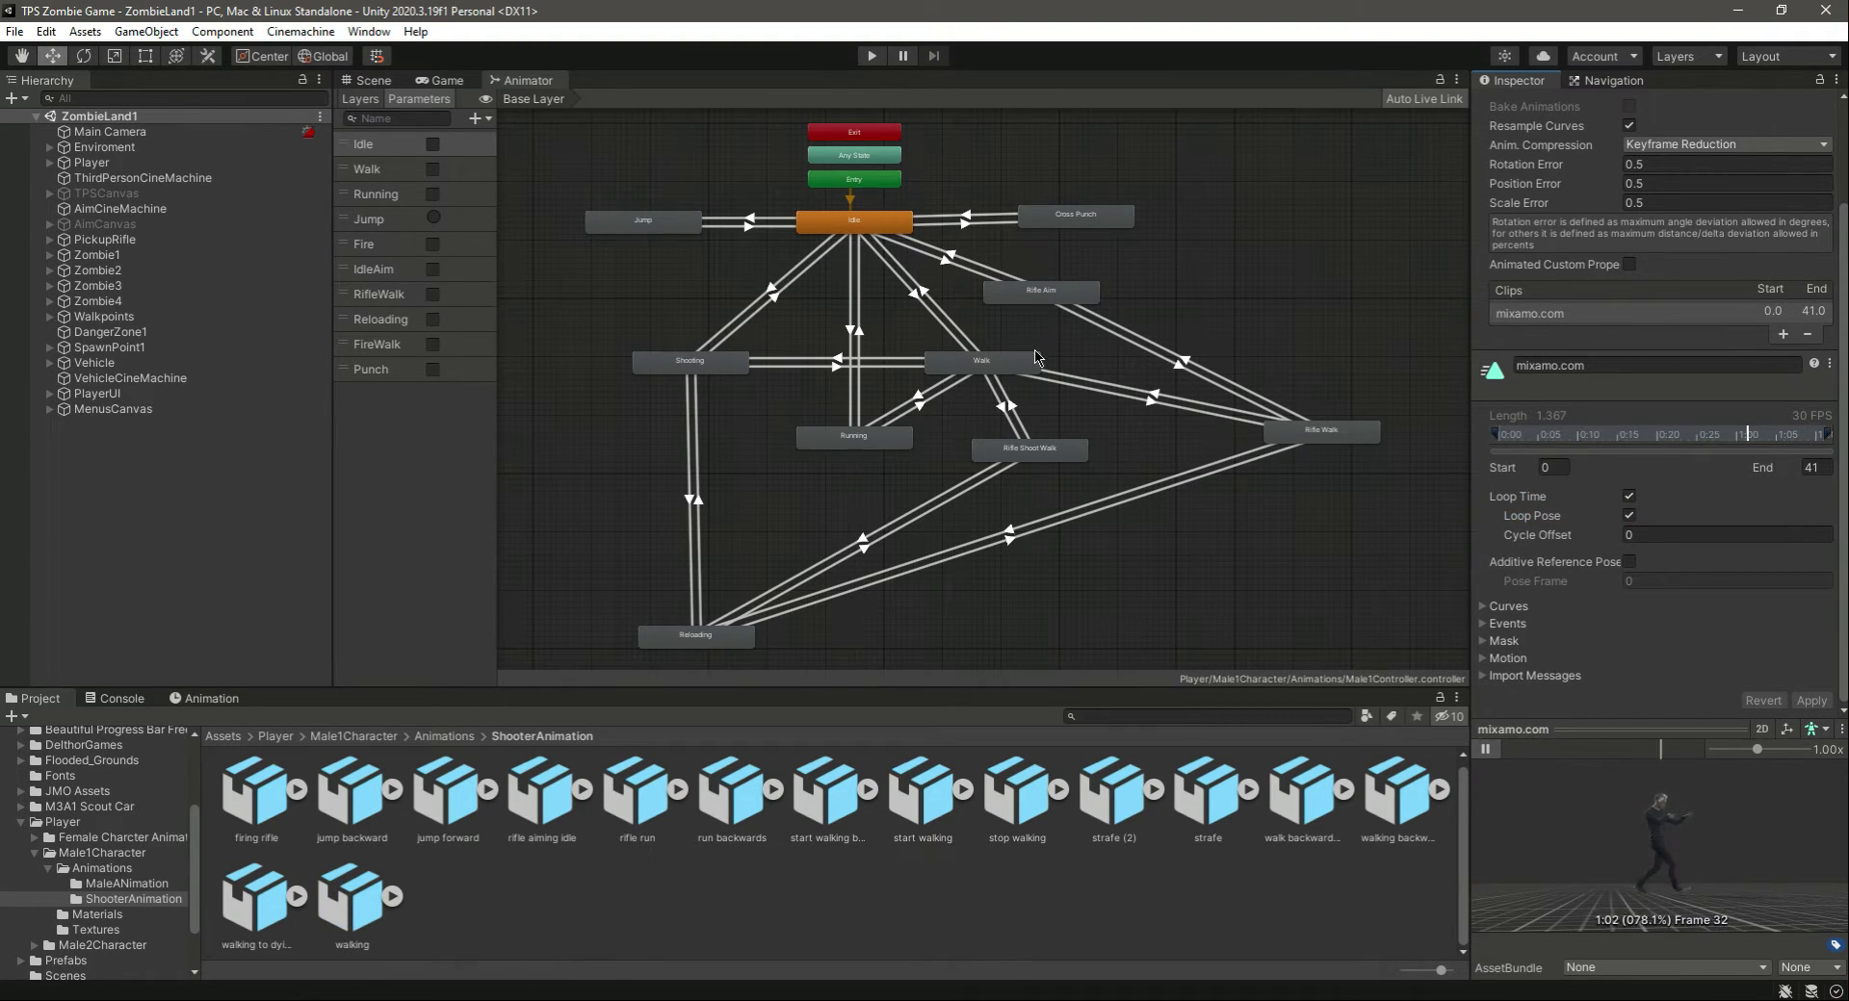
- Assign the shooter walking model's mixamo.com clip as the Rifle Walk state's motion
{"action": "left_click", "coordinate": [1326, 436]}
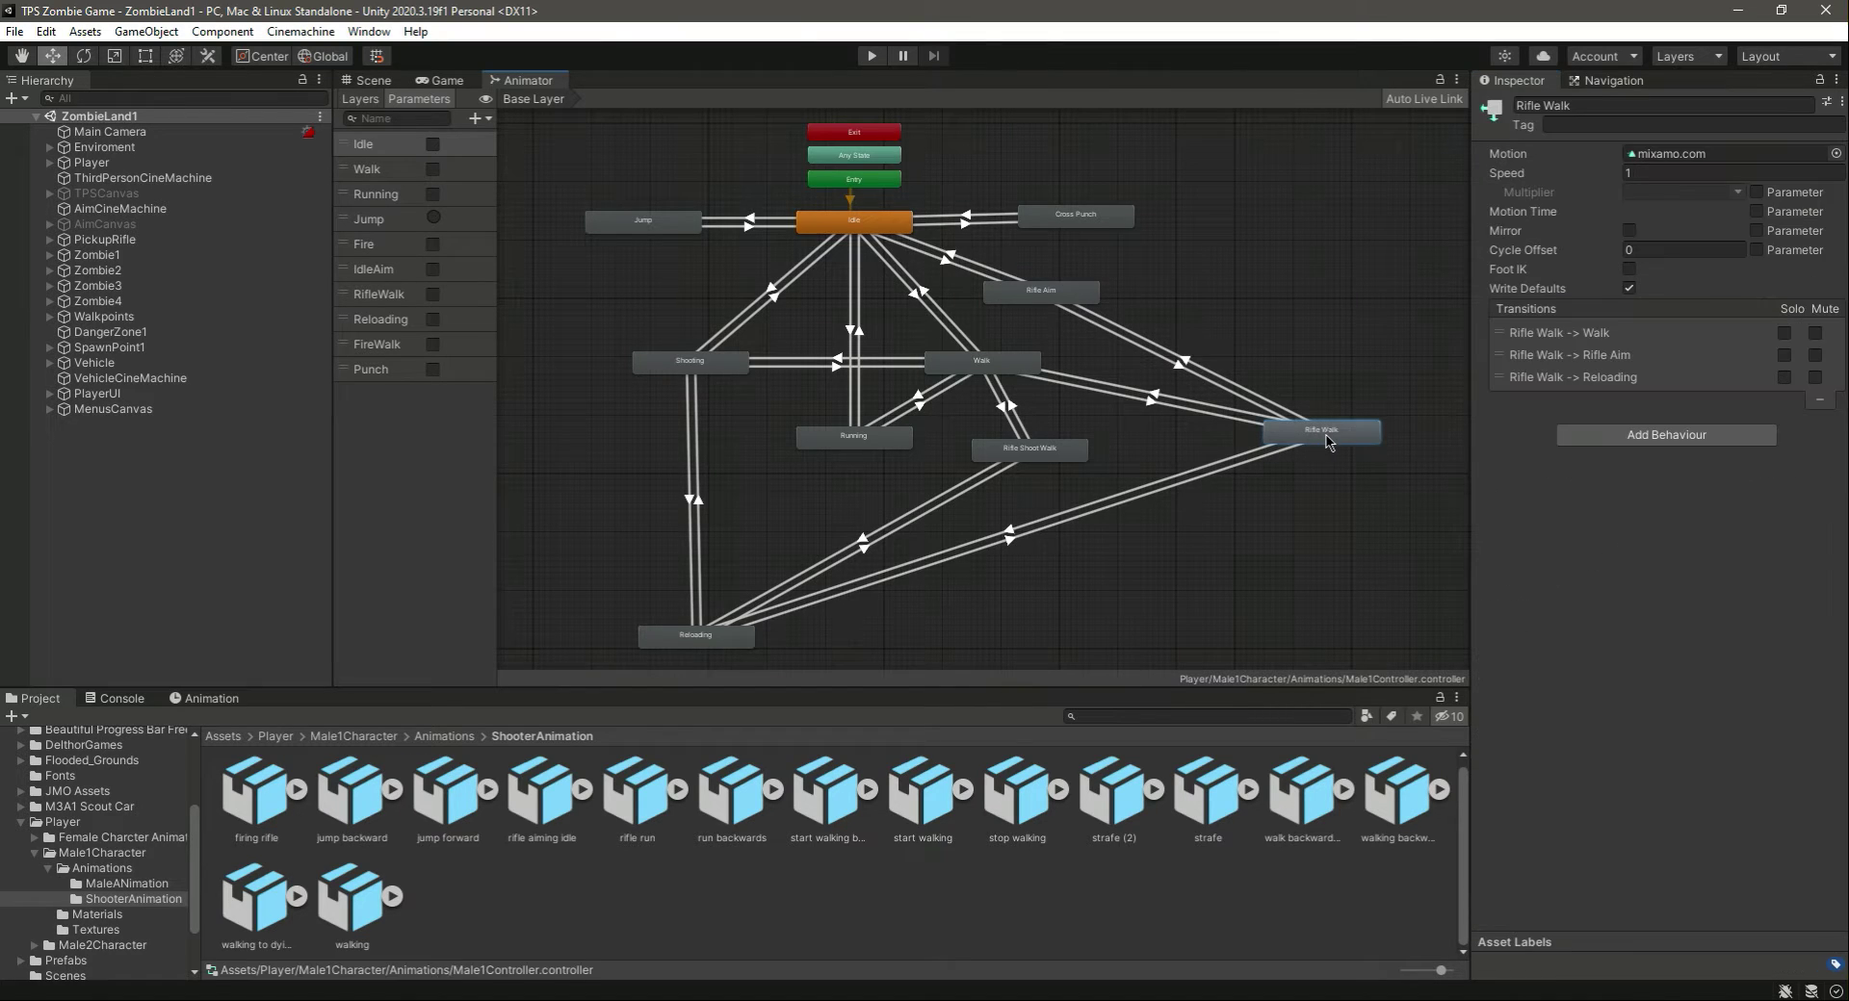
{"action": "left_click", "coordinate": [395, 900]}
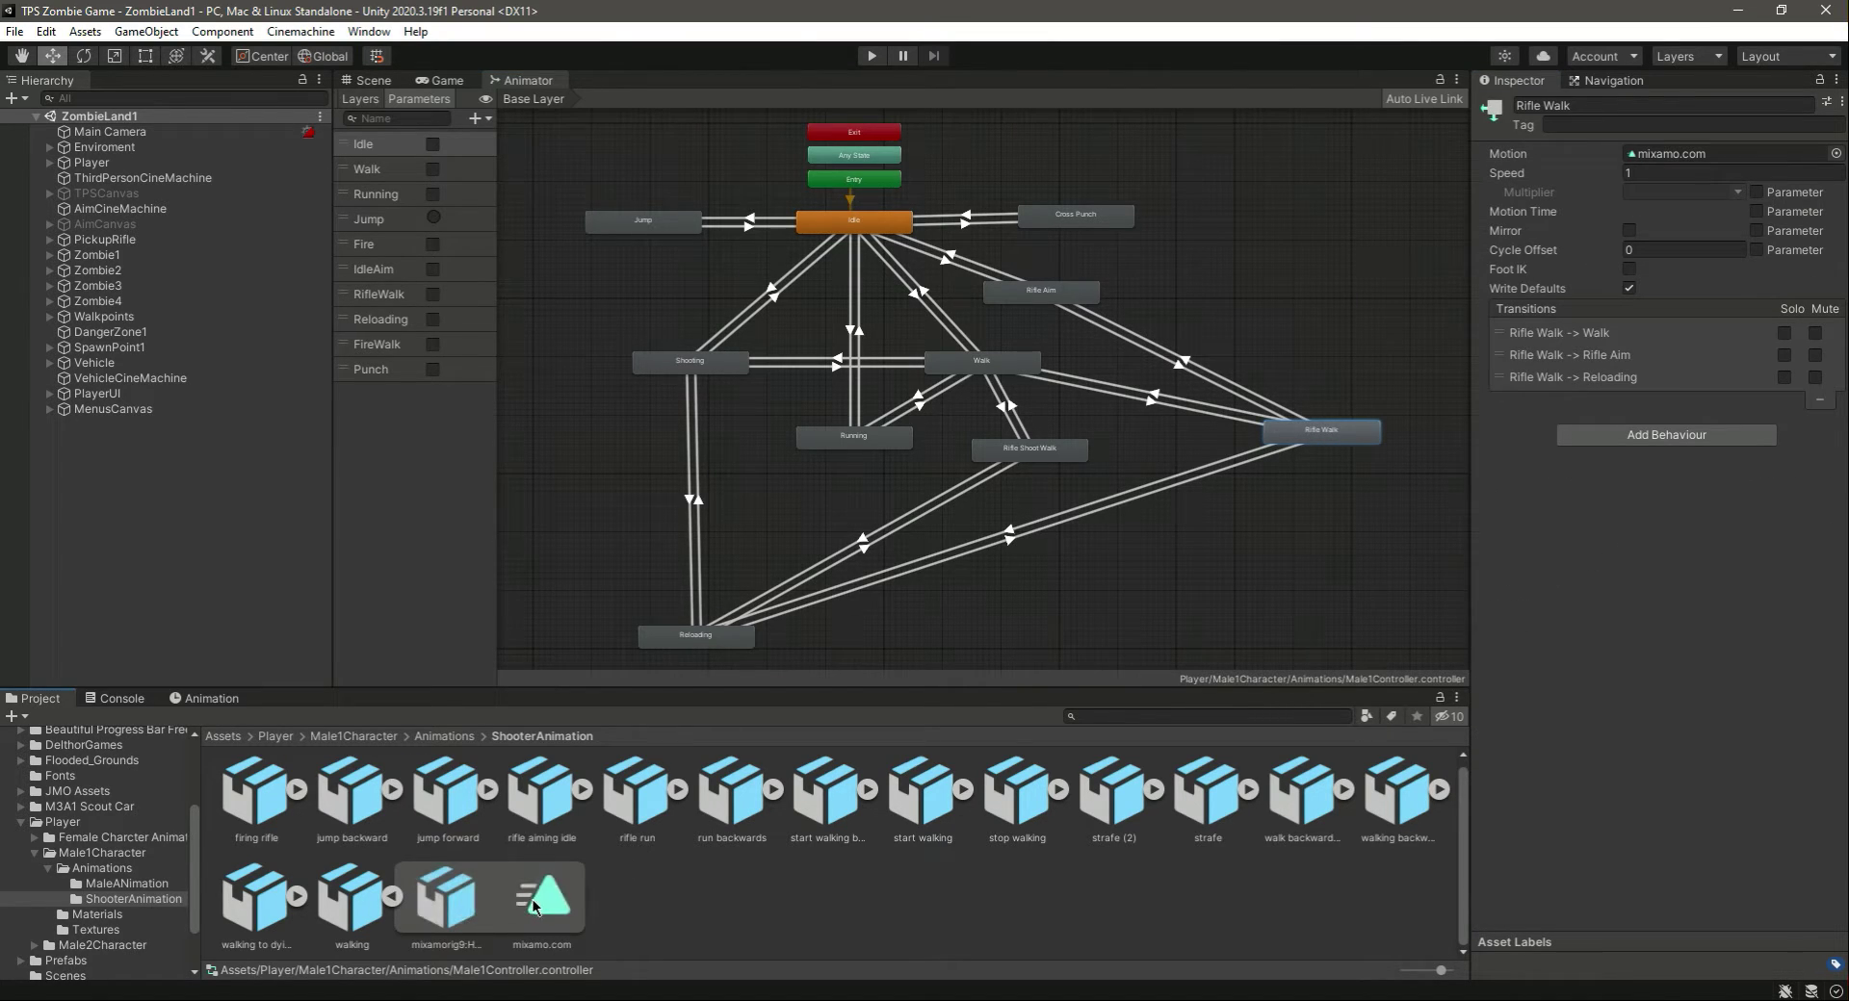
{"action": "left_click_drag", "start_coordinate": [542, 900], "coordinate": [1674, 158]}
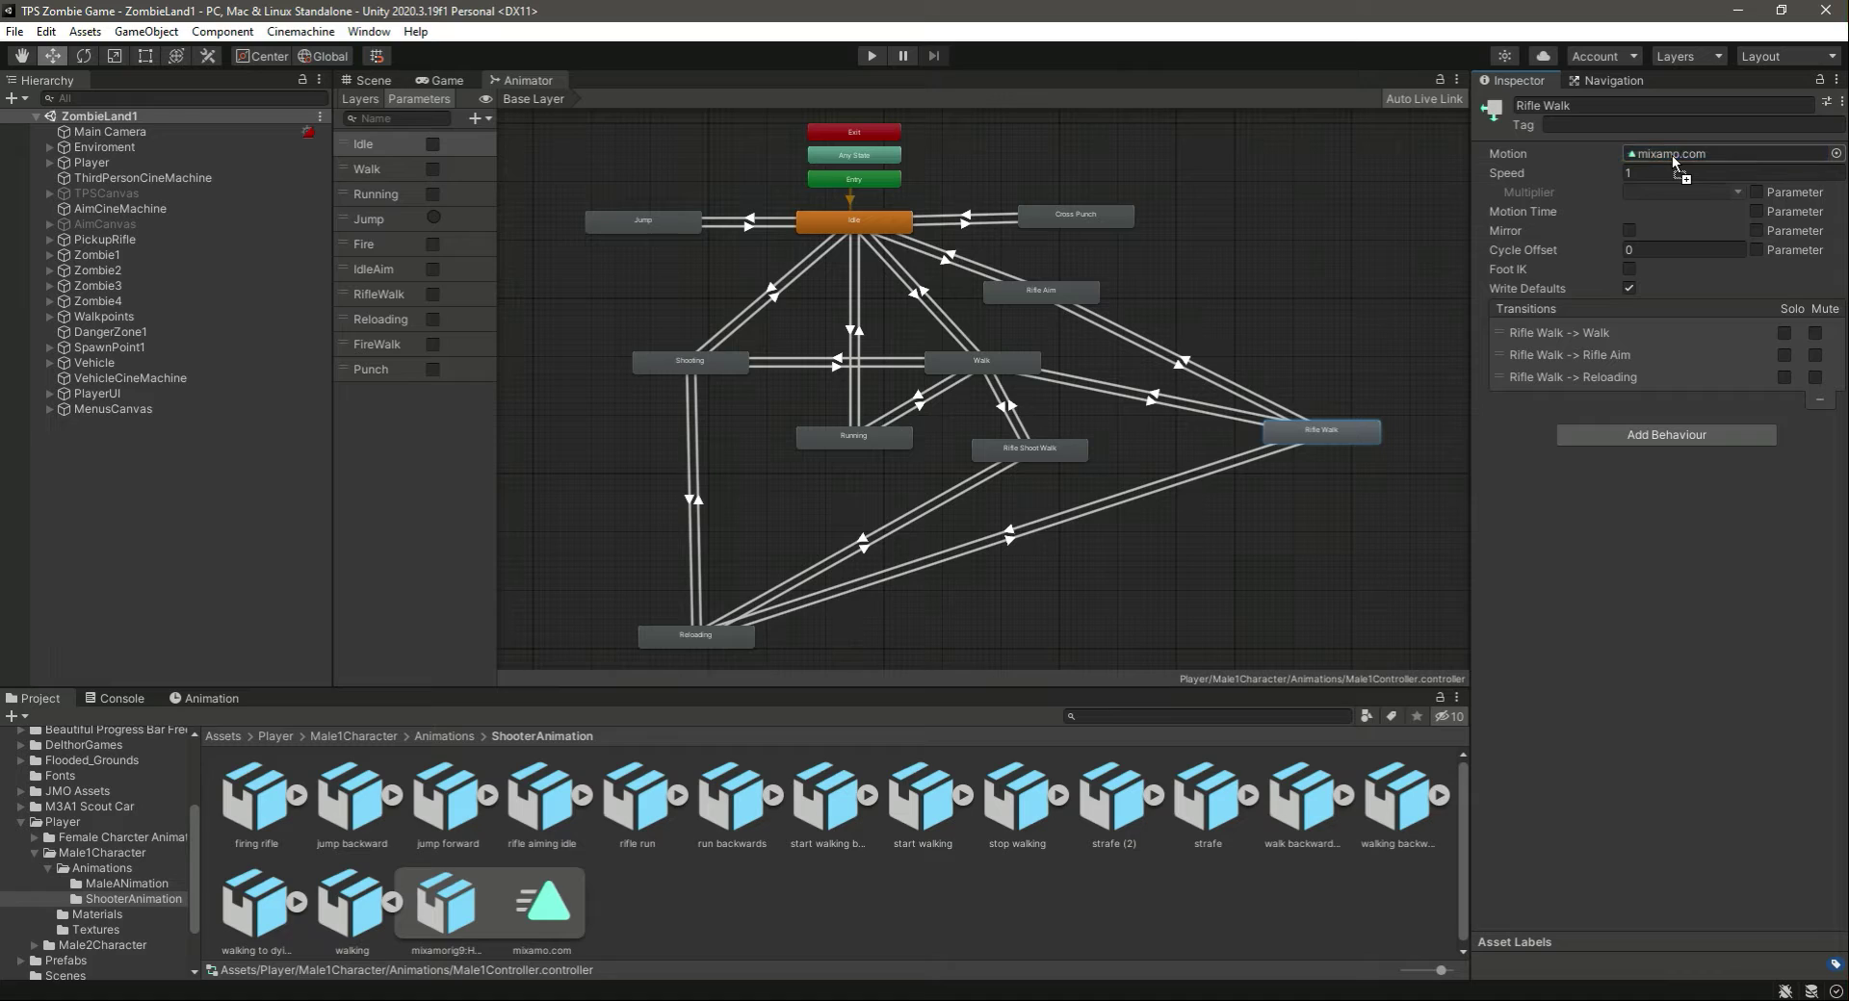
{"action": "left_click_drag", "start_coordinate": [534, 904], "coordinate": [1724, 156]}
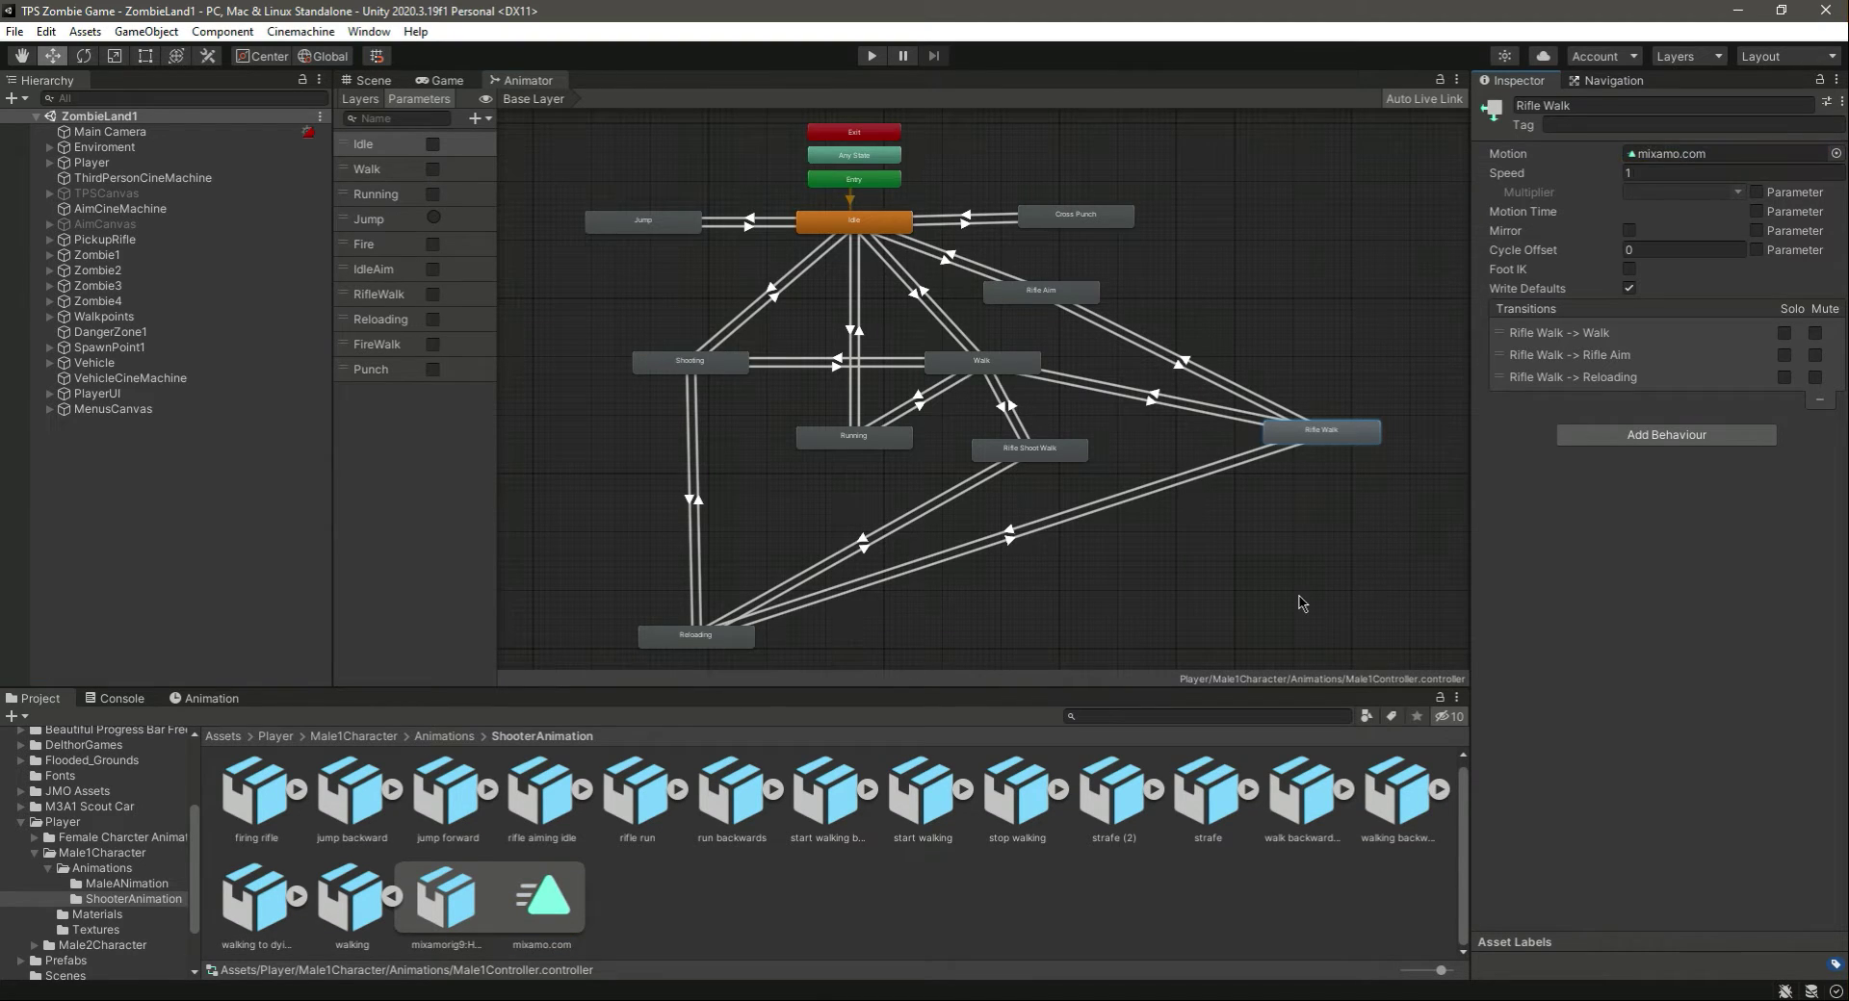
- Assign the shooter walking model's mixamo.com clip as the Rifle Shoot Walk state's motion
{"action": "left_click", "coordinate": [1043, 453]}
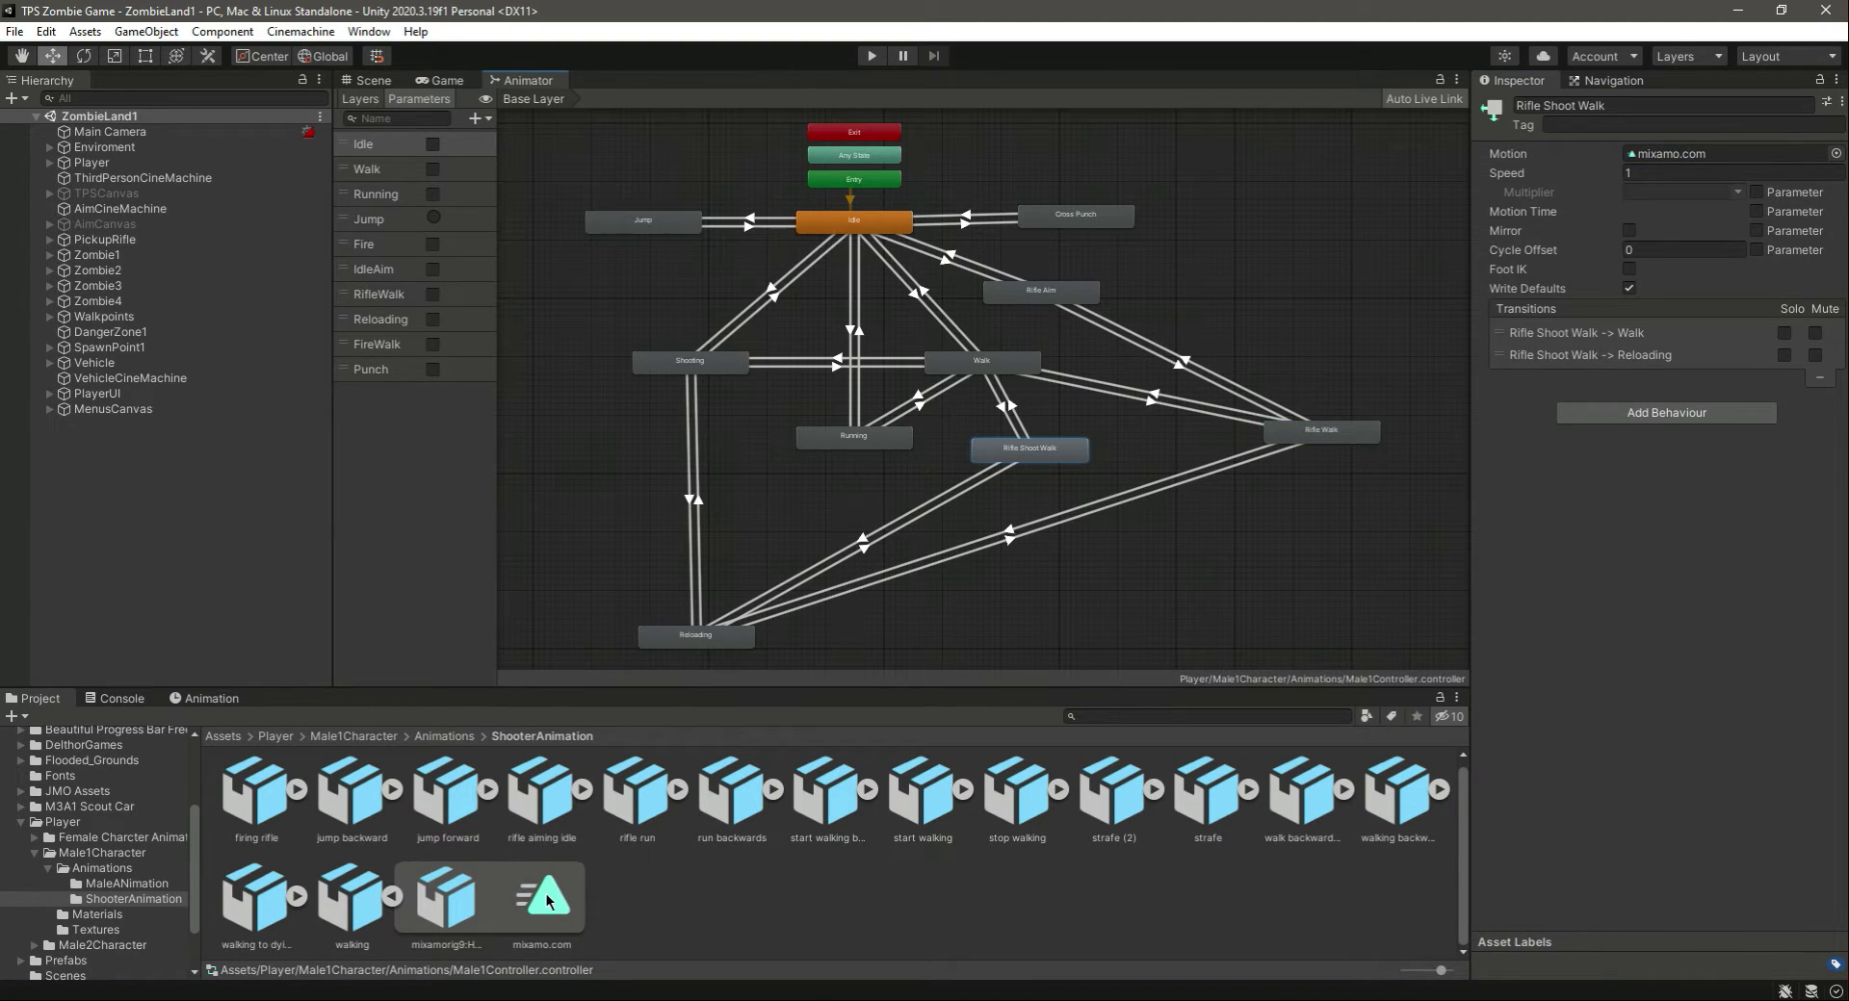
{"action": "left_click_drag", "start_coordinate": [547, 900], "coordinate": [1736, 146]}
{"action": "left_click_drag", "start_coordinate": [556, 915], "coordinate": [1615, 334]}
{"action": "left_click_drag", "start_coordinate": [1741, 145], "coordinate": [1740, 147]}
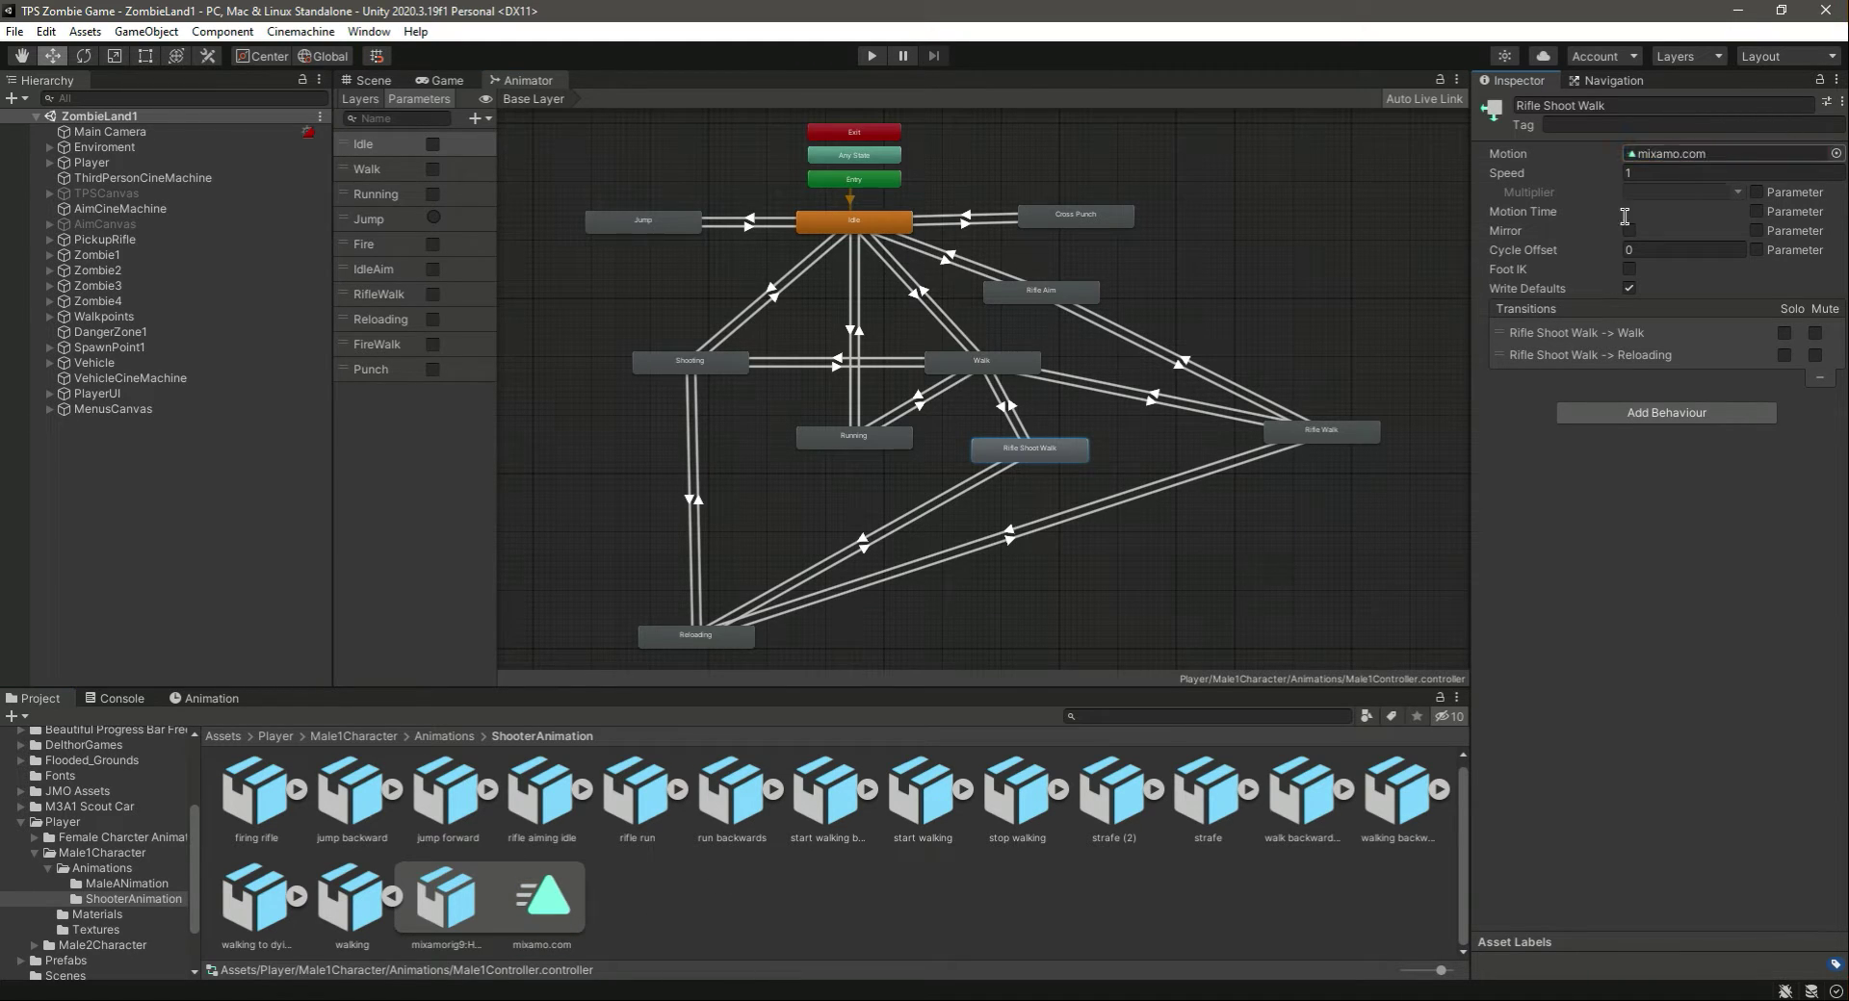
- Preview the Reloading animation in the Animations folder, enable its Loop Time, and apply the import settings
{"action": "left_click", "coordinate": [452, 736]}
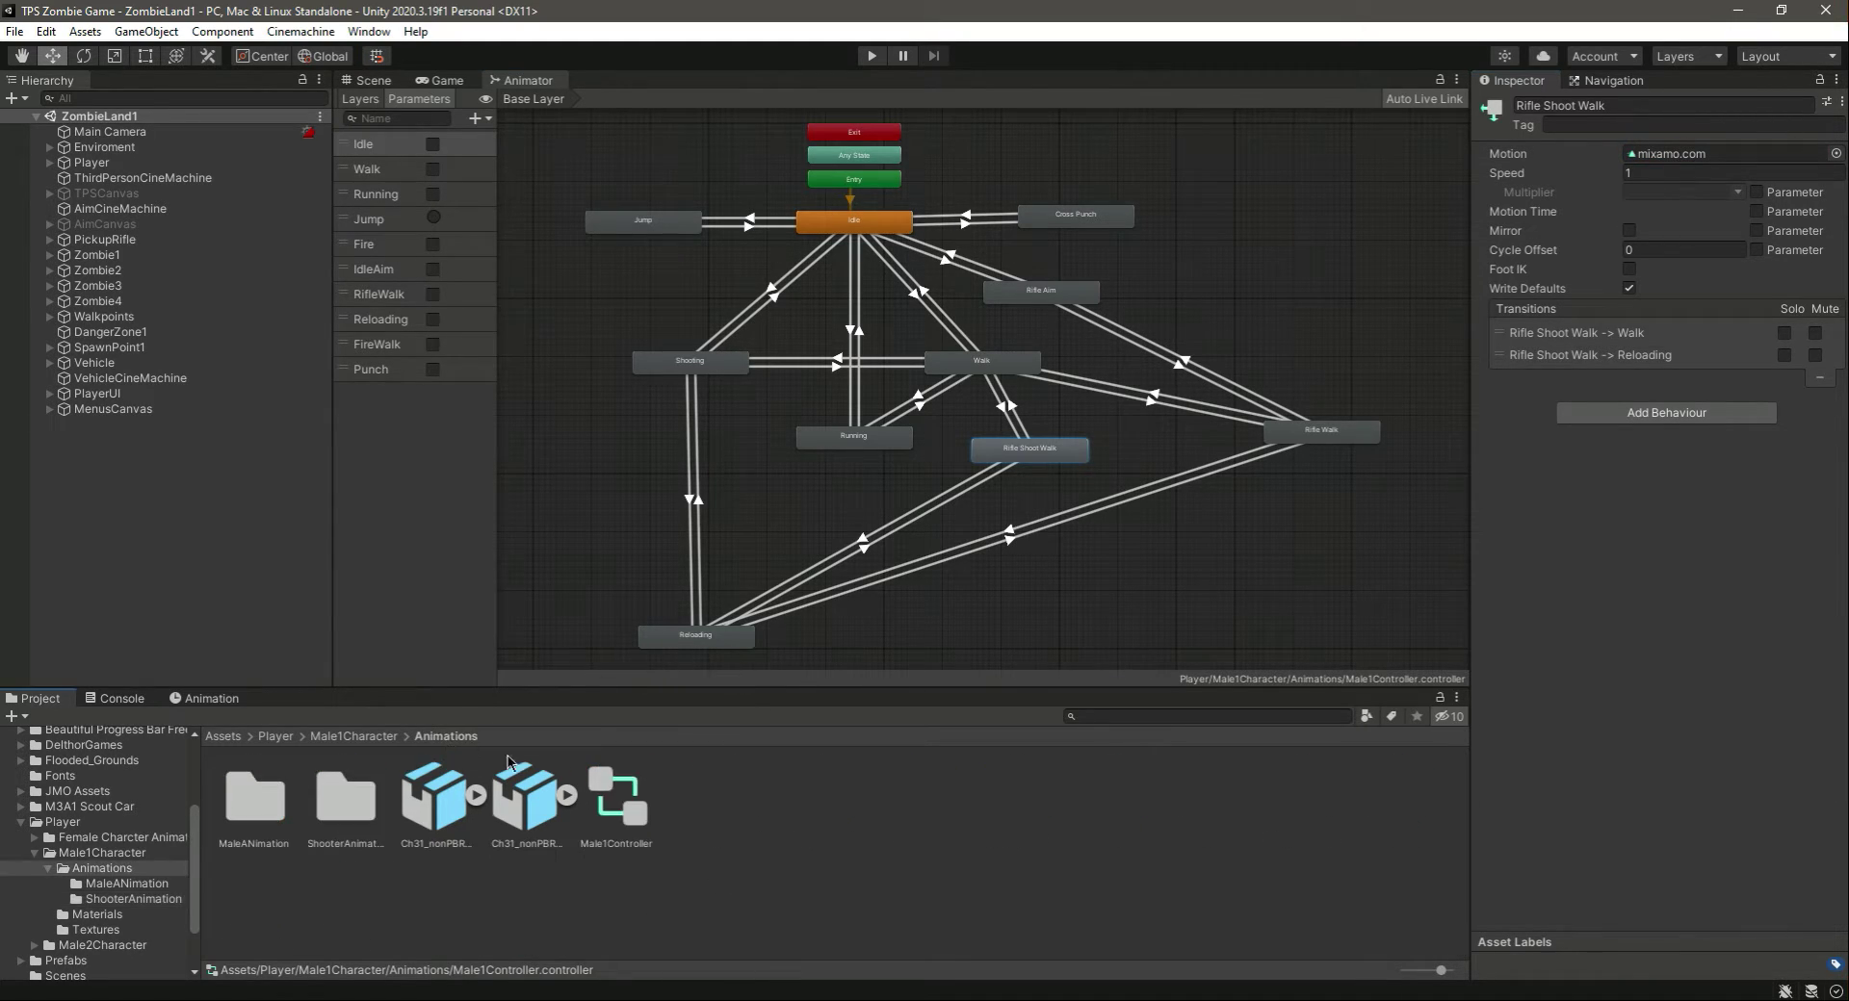
{"action": "left_click", "coordinate": [515, 803]}
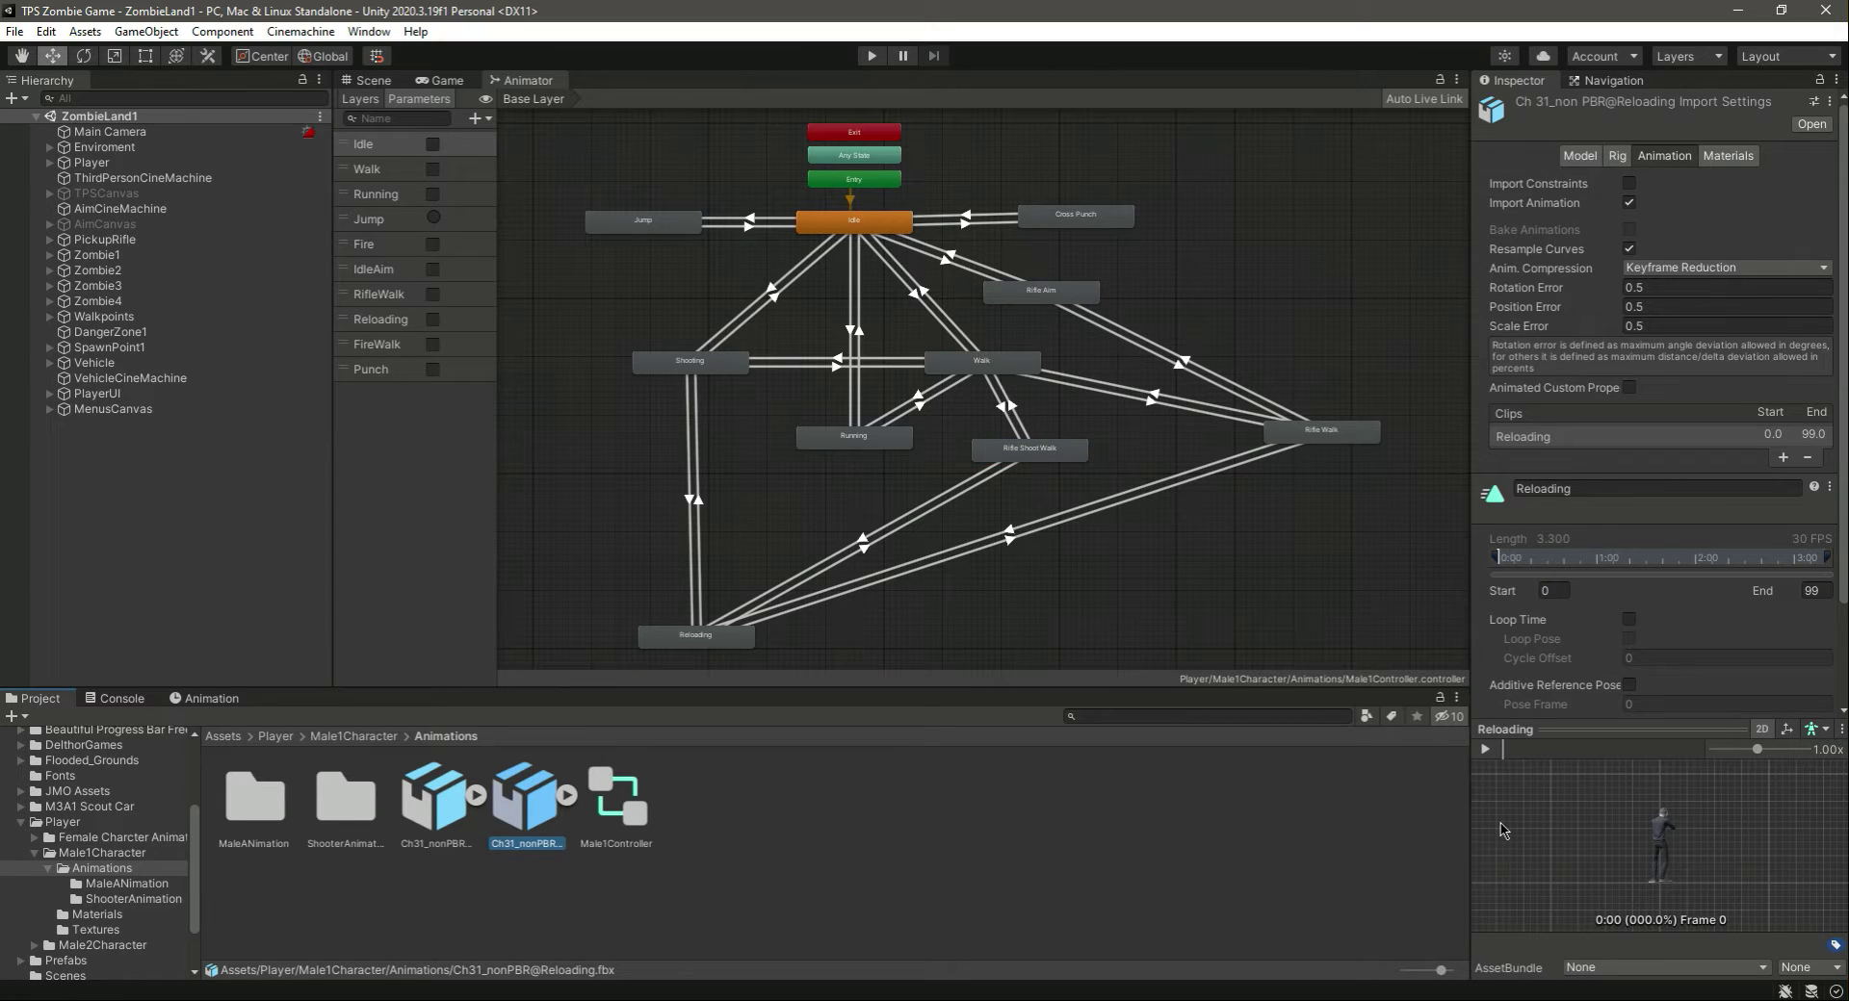
{"action": "left_click", "coordinate": [1484, 749]}
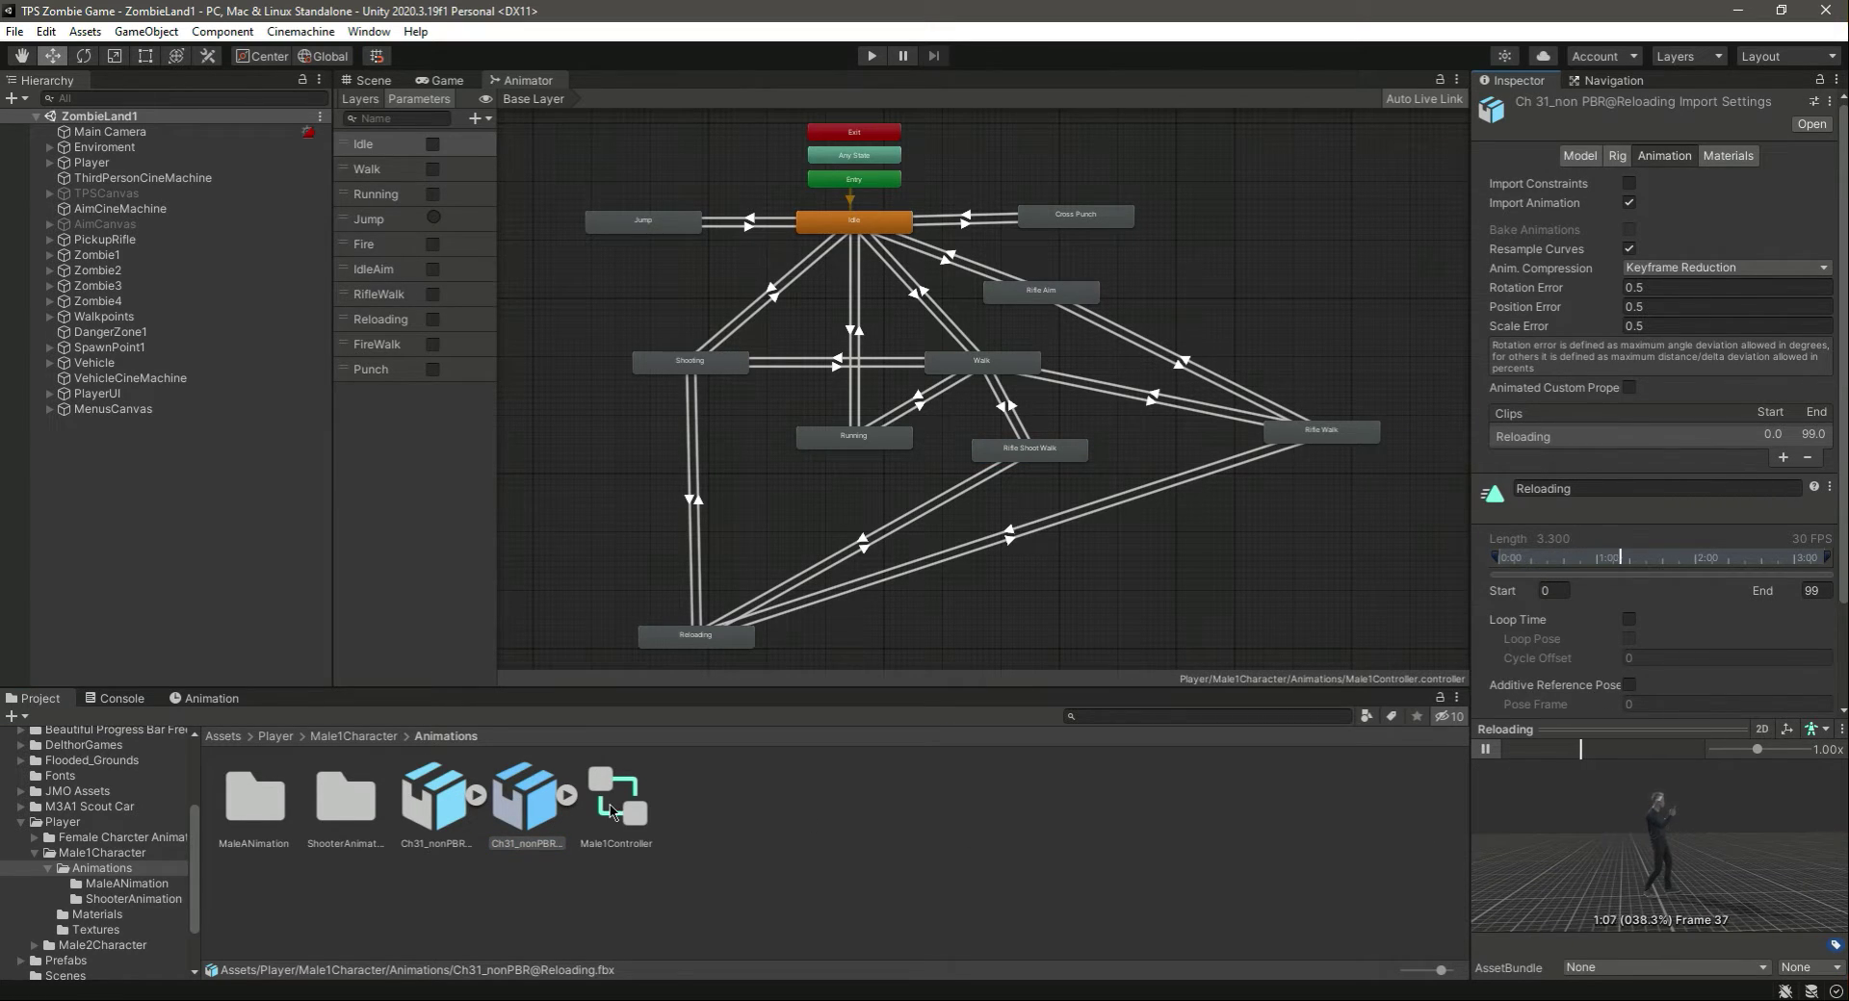
{"action": "left_click", "coordinate": [1628, 619]}
{"action": "scroll", "coordinate": [1637, 621], "scroll_direction": "down", "scroll_amount": 3}
{"action": "left_click", "coordinate": [1814, 701]}
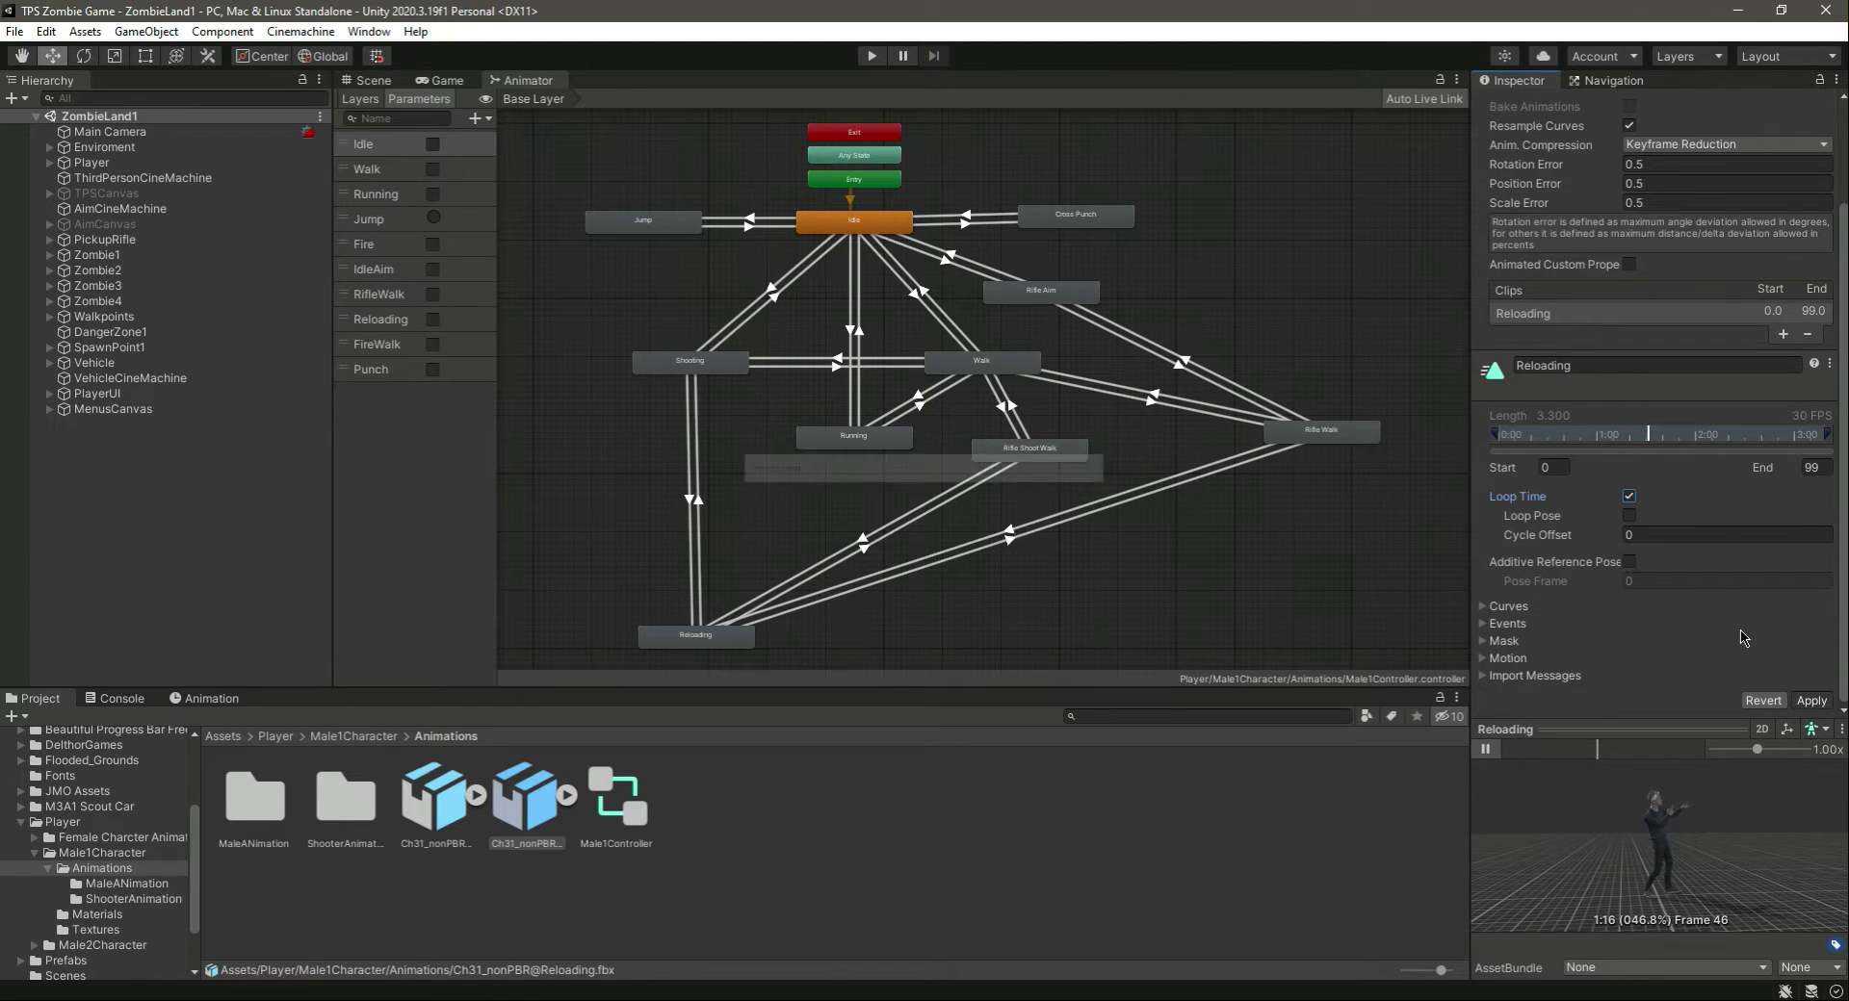
{"action": "scroll", "coordinate": [1713, 646], "scroll_direction": "up", "scroll_amount": 3}
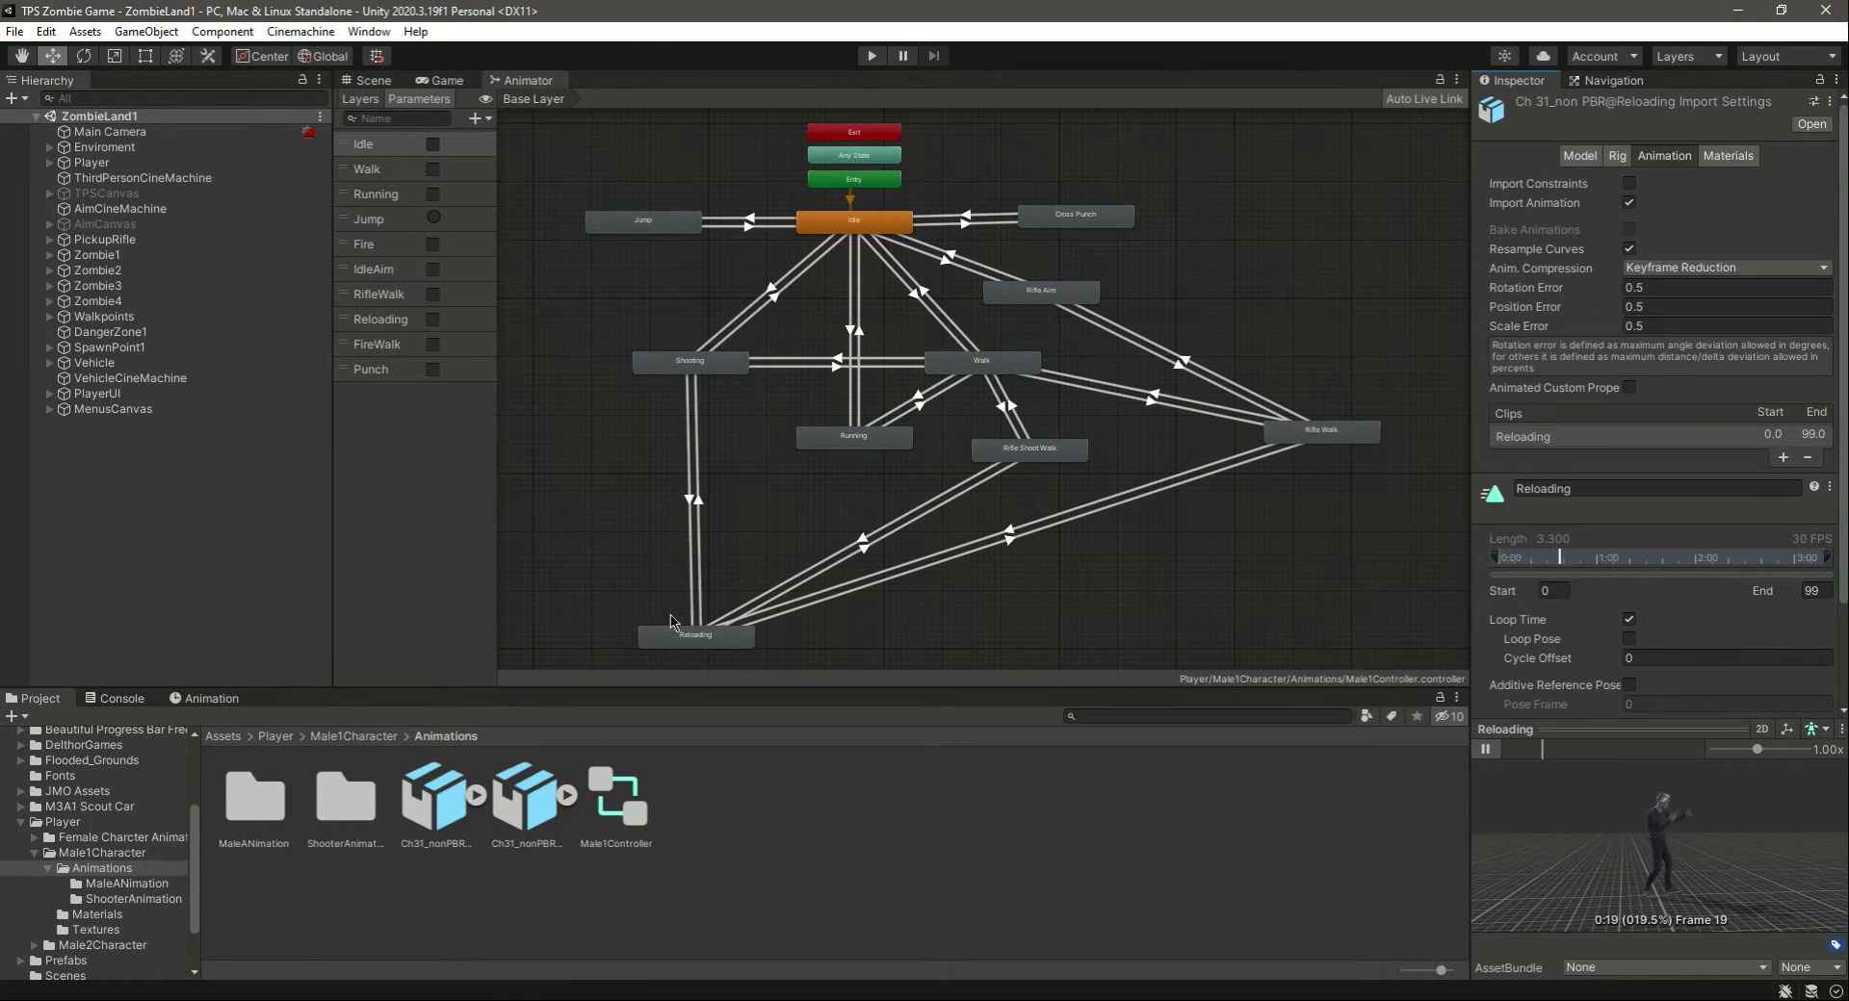
- Set the Reloading state's motion to the Reloading clip from the male character's reloading model
{"action": "left_click", "coordinate": [686, 640]}
{"action": "left_click", "coordinate": [567, 796]}
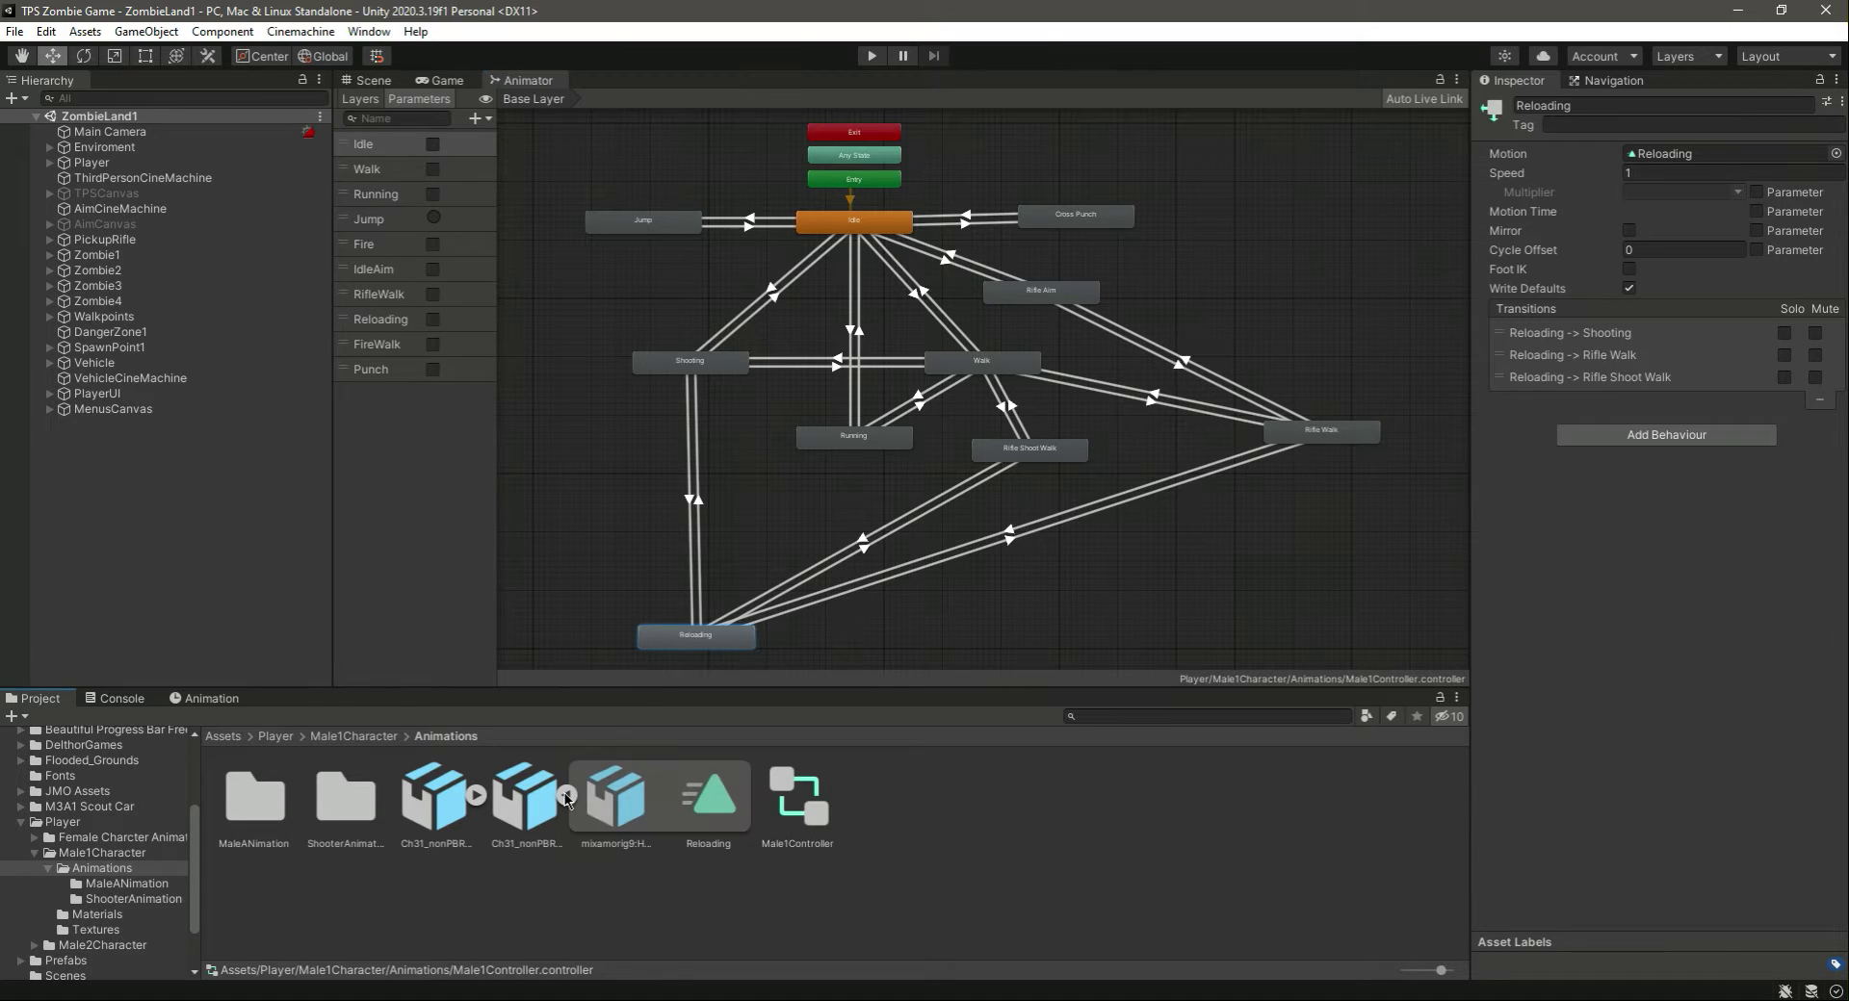
{"action": "left_click_drag", "start_coordinate": [729, 809], "coordinate": [1680, 164]}
{"action": "left_click", "coordinate": [1695, 153]}
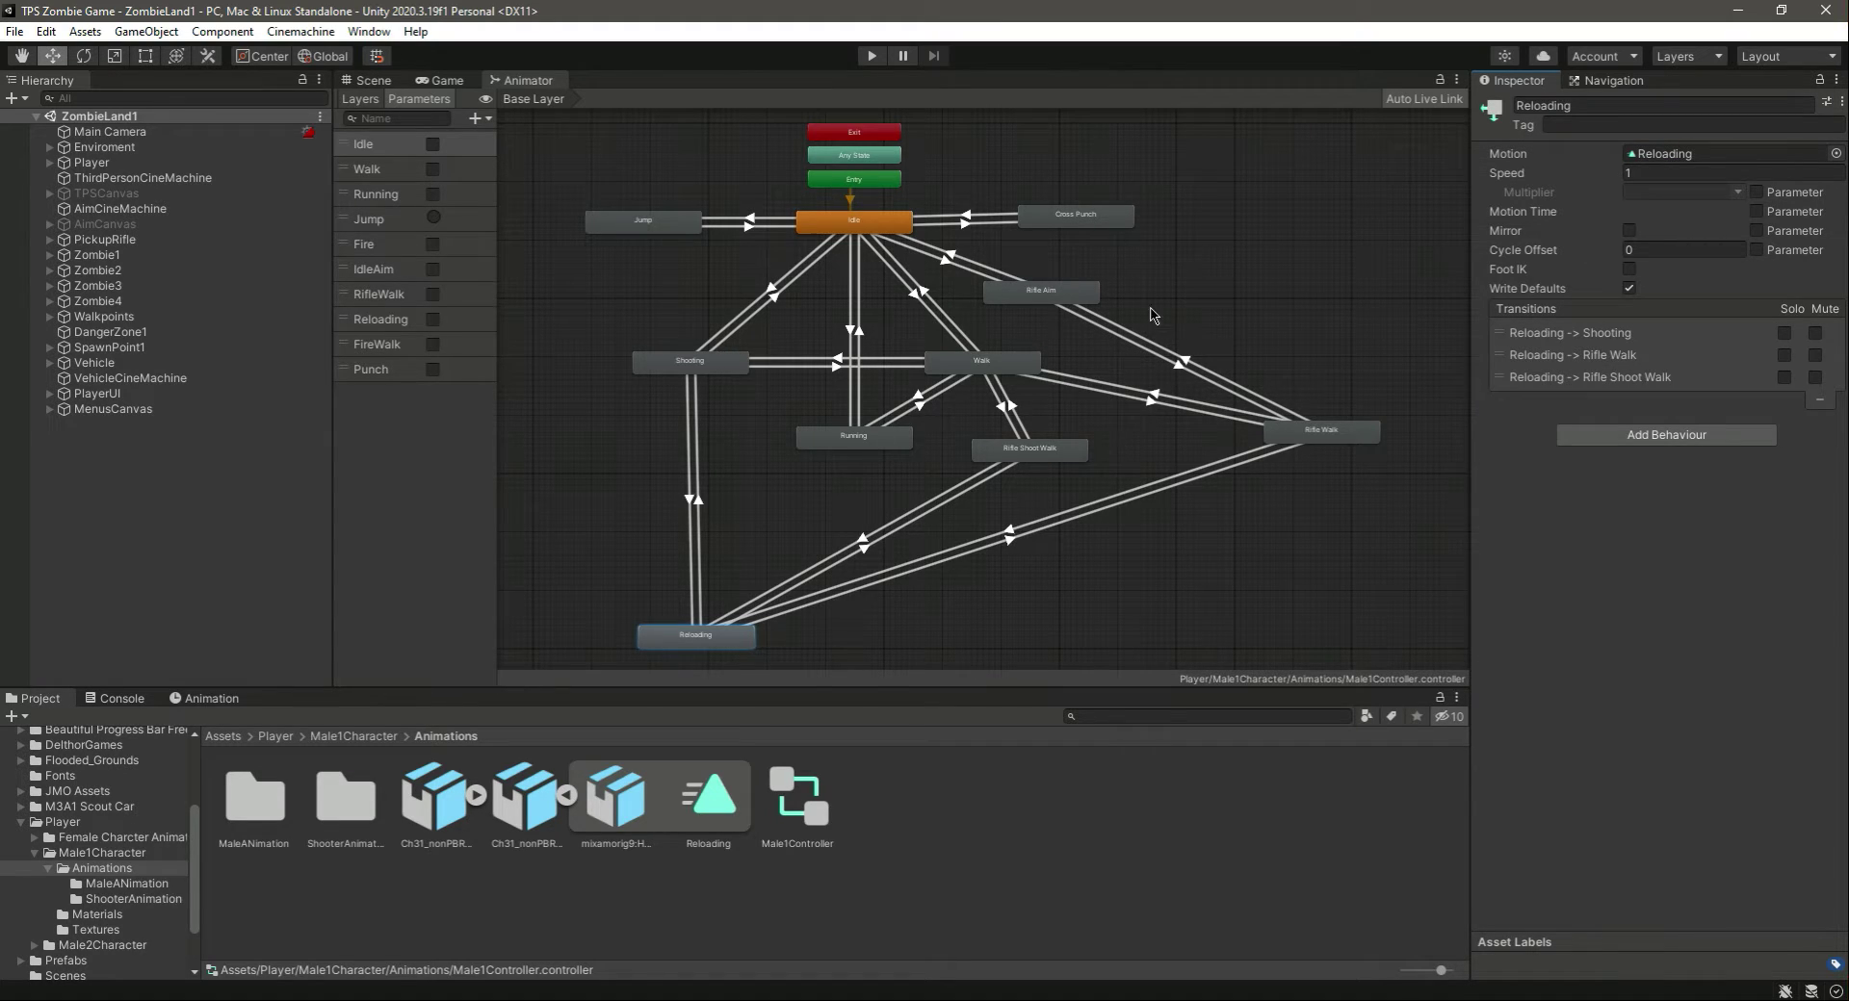
- Play-test the male player by walking, picking up the rifle, aiming, shooting and reloading, and stop the game
{"action": "left_click", "coordinate": [871, 56]}
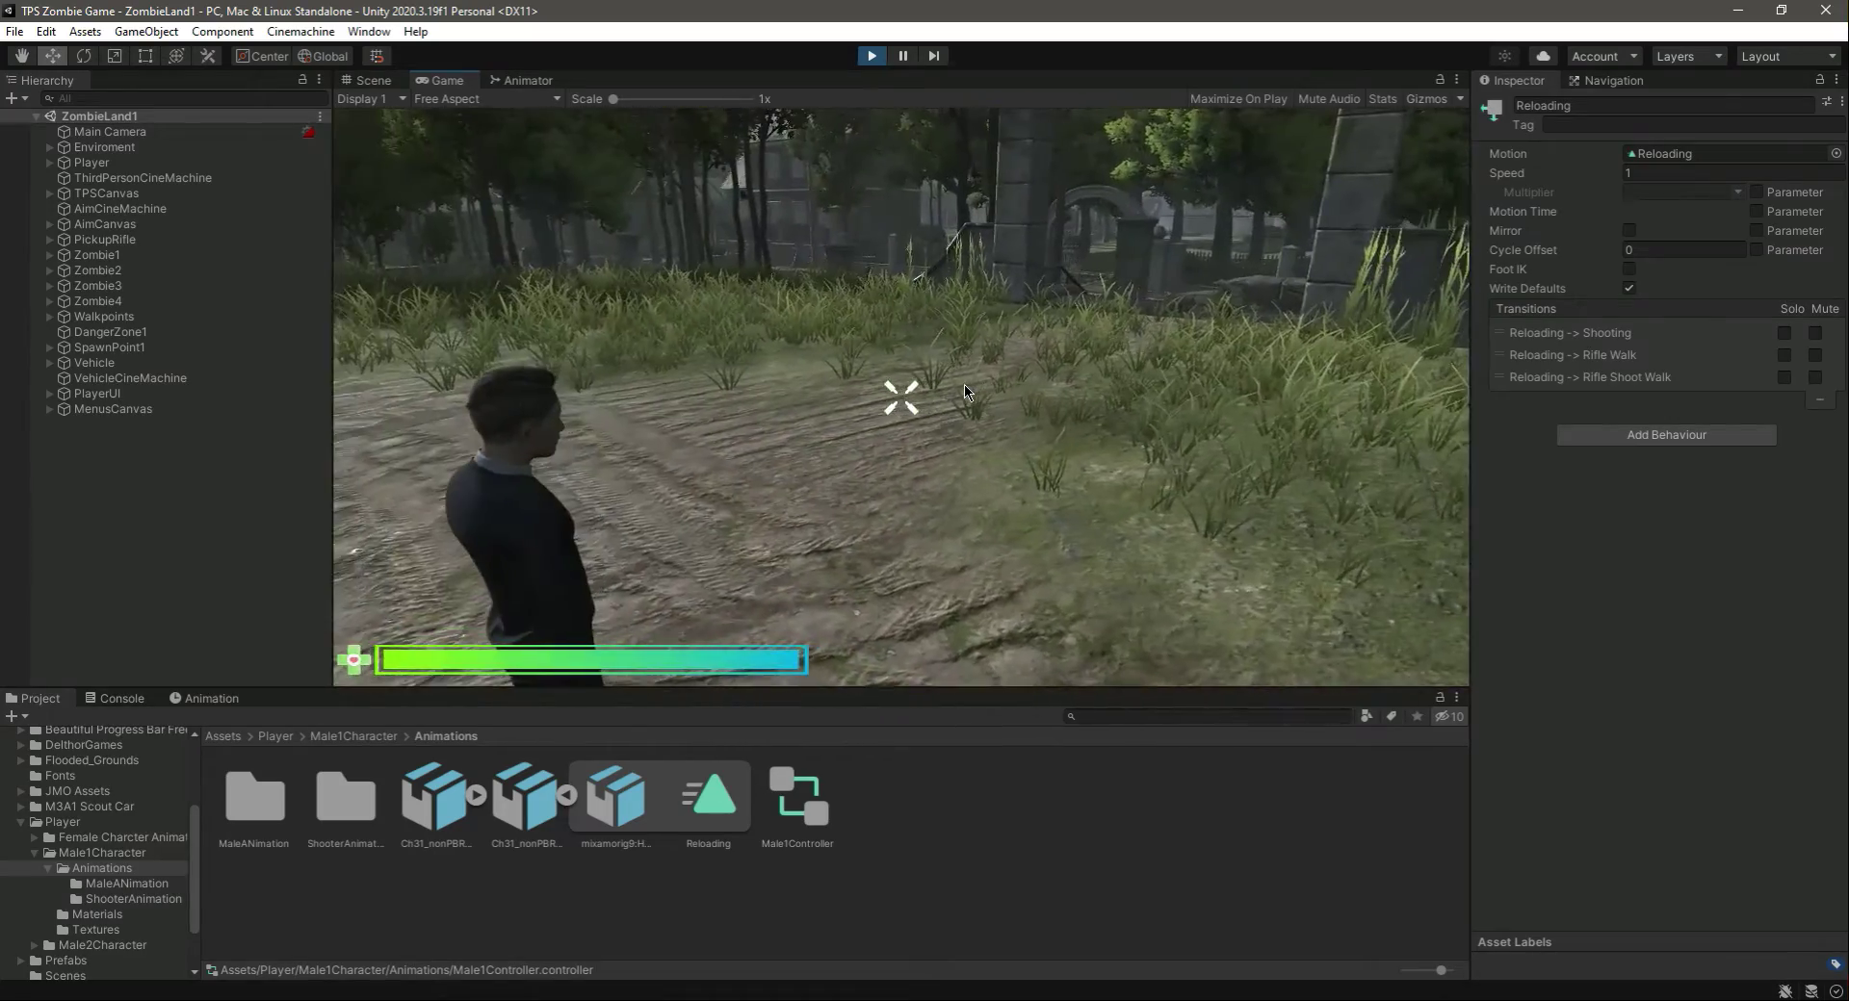
{"action": "key", "text": "w"}
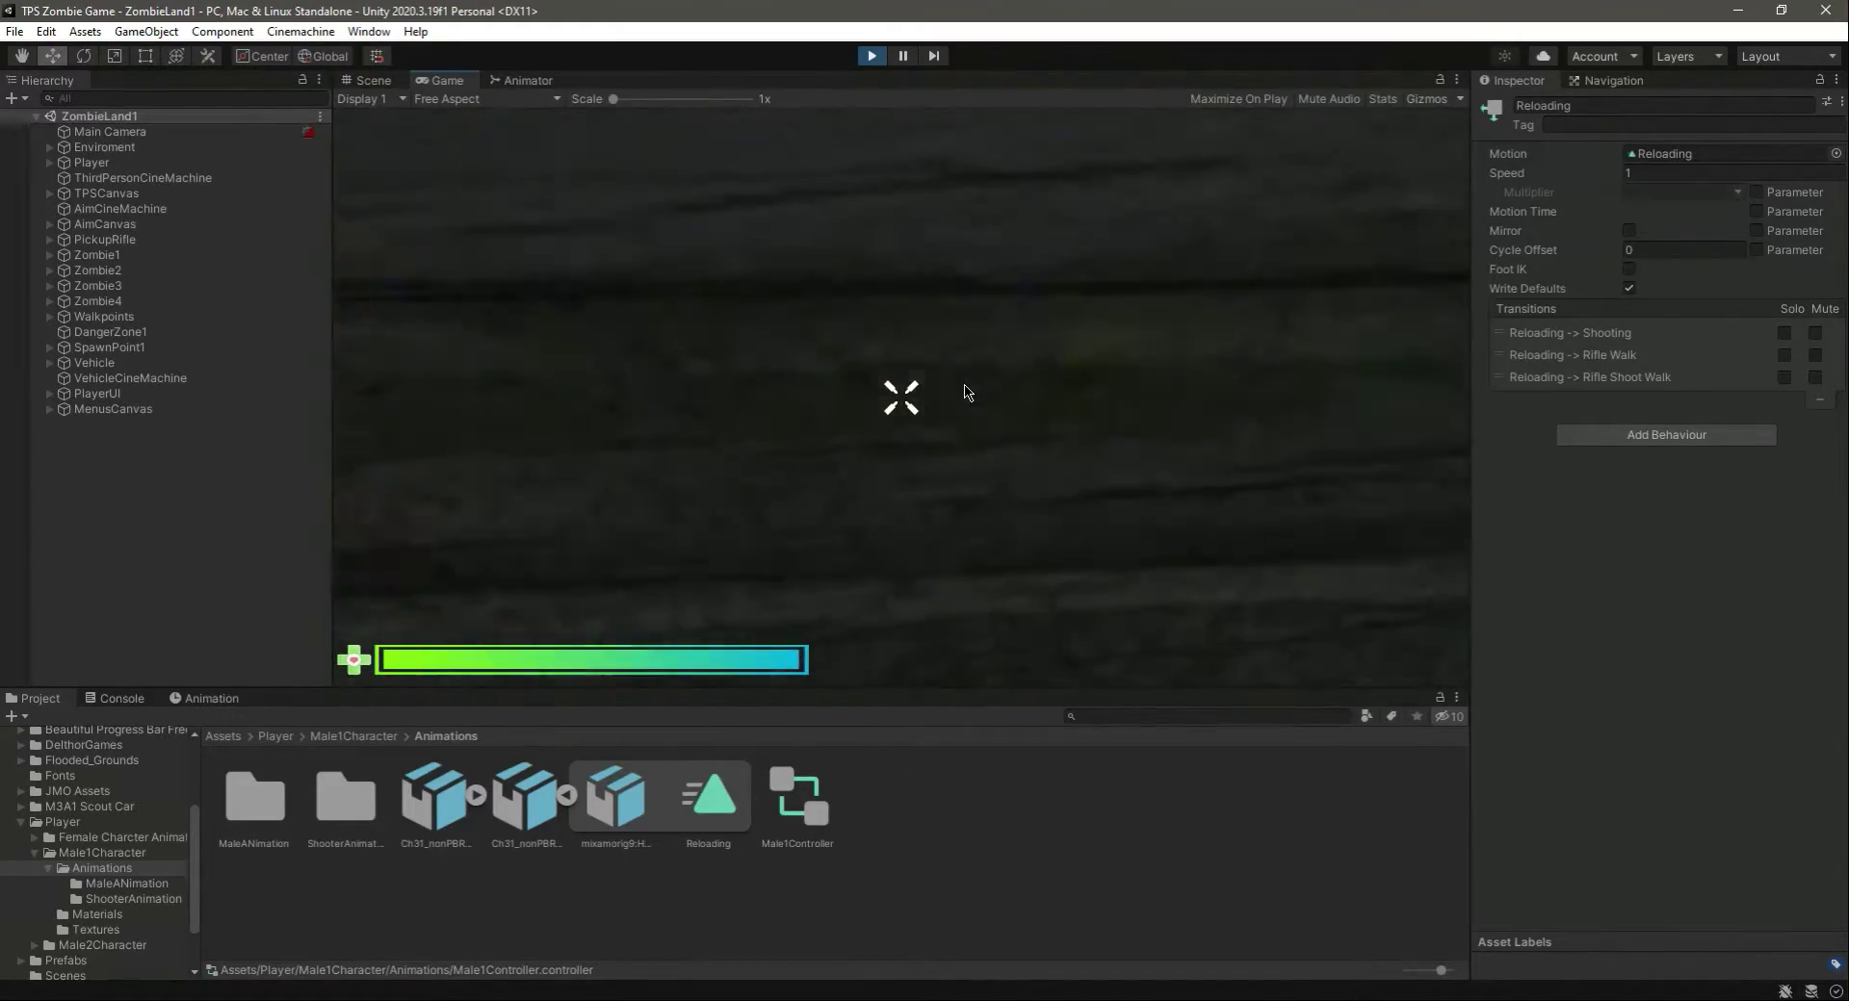
{"action": "key", "text": "f"}
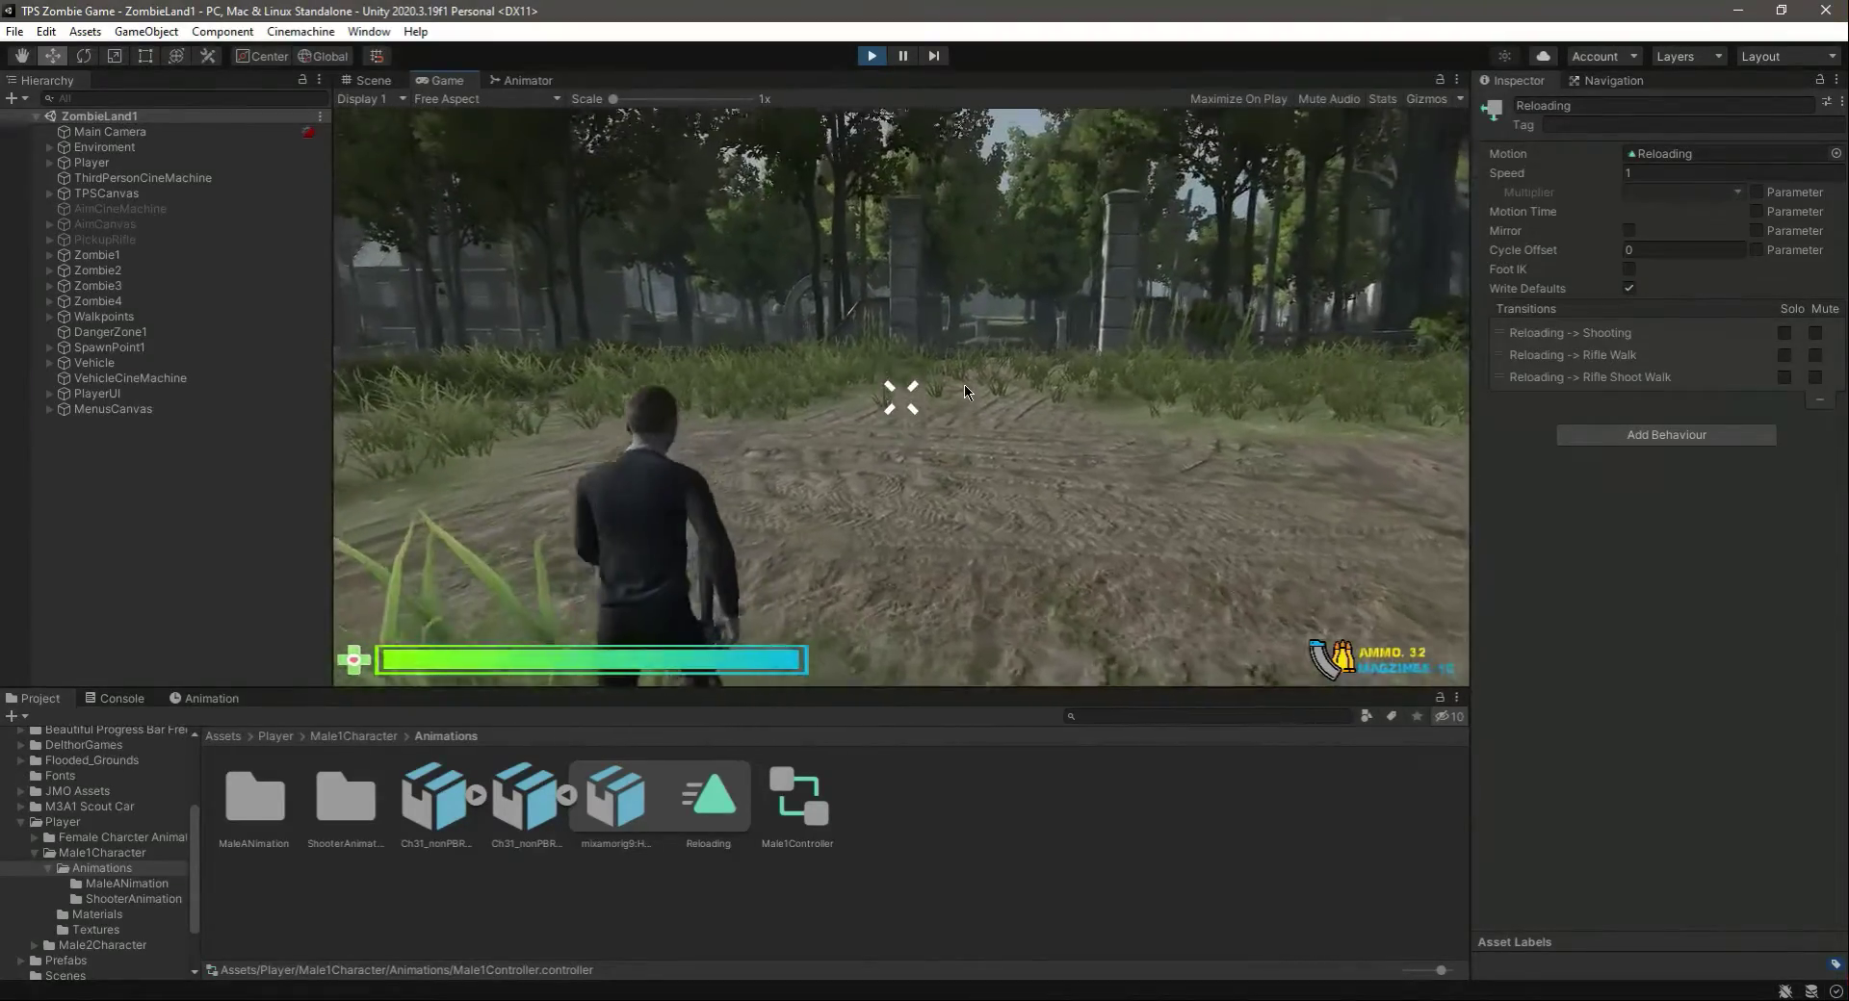
{"action": "right_click", "coordinate": [966, 392]}
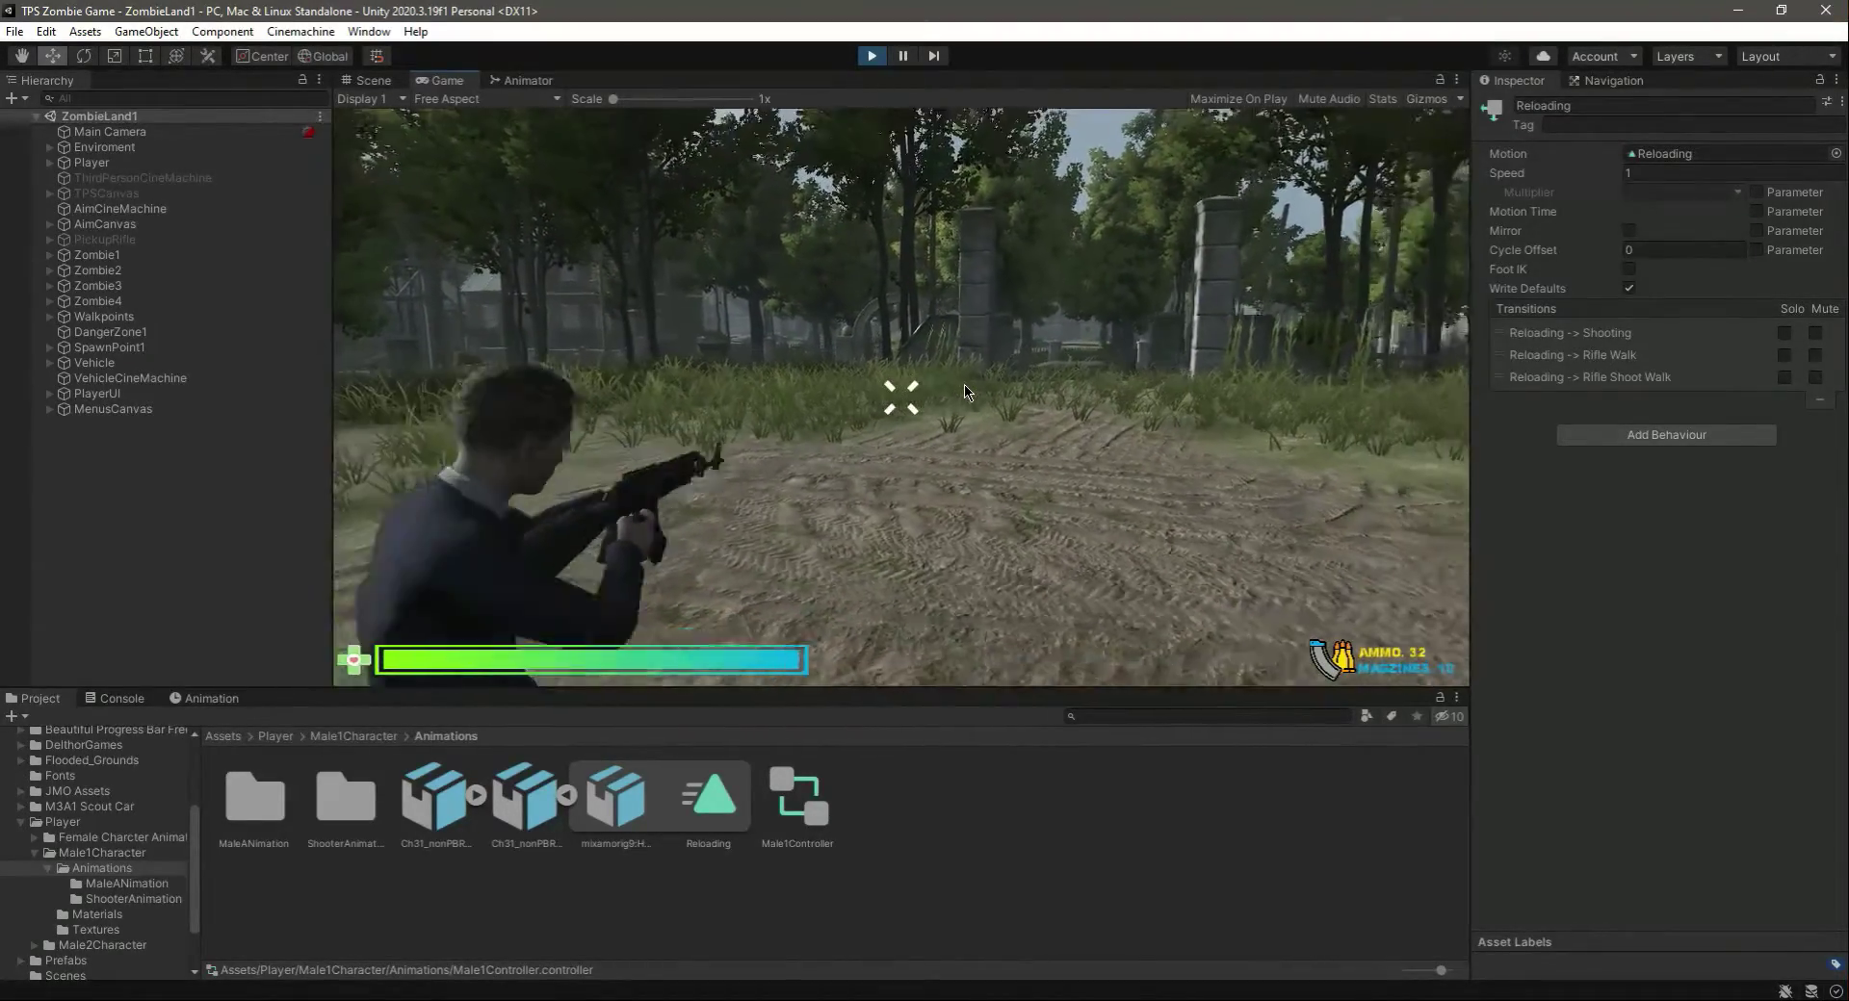
{"action": "left_click", "coordinate": [901, 406]}
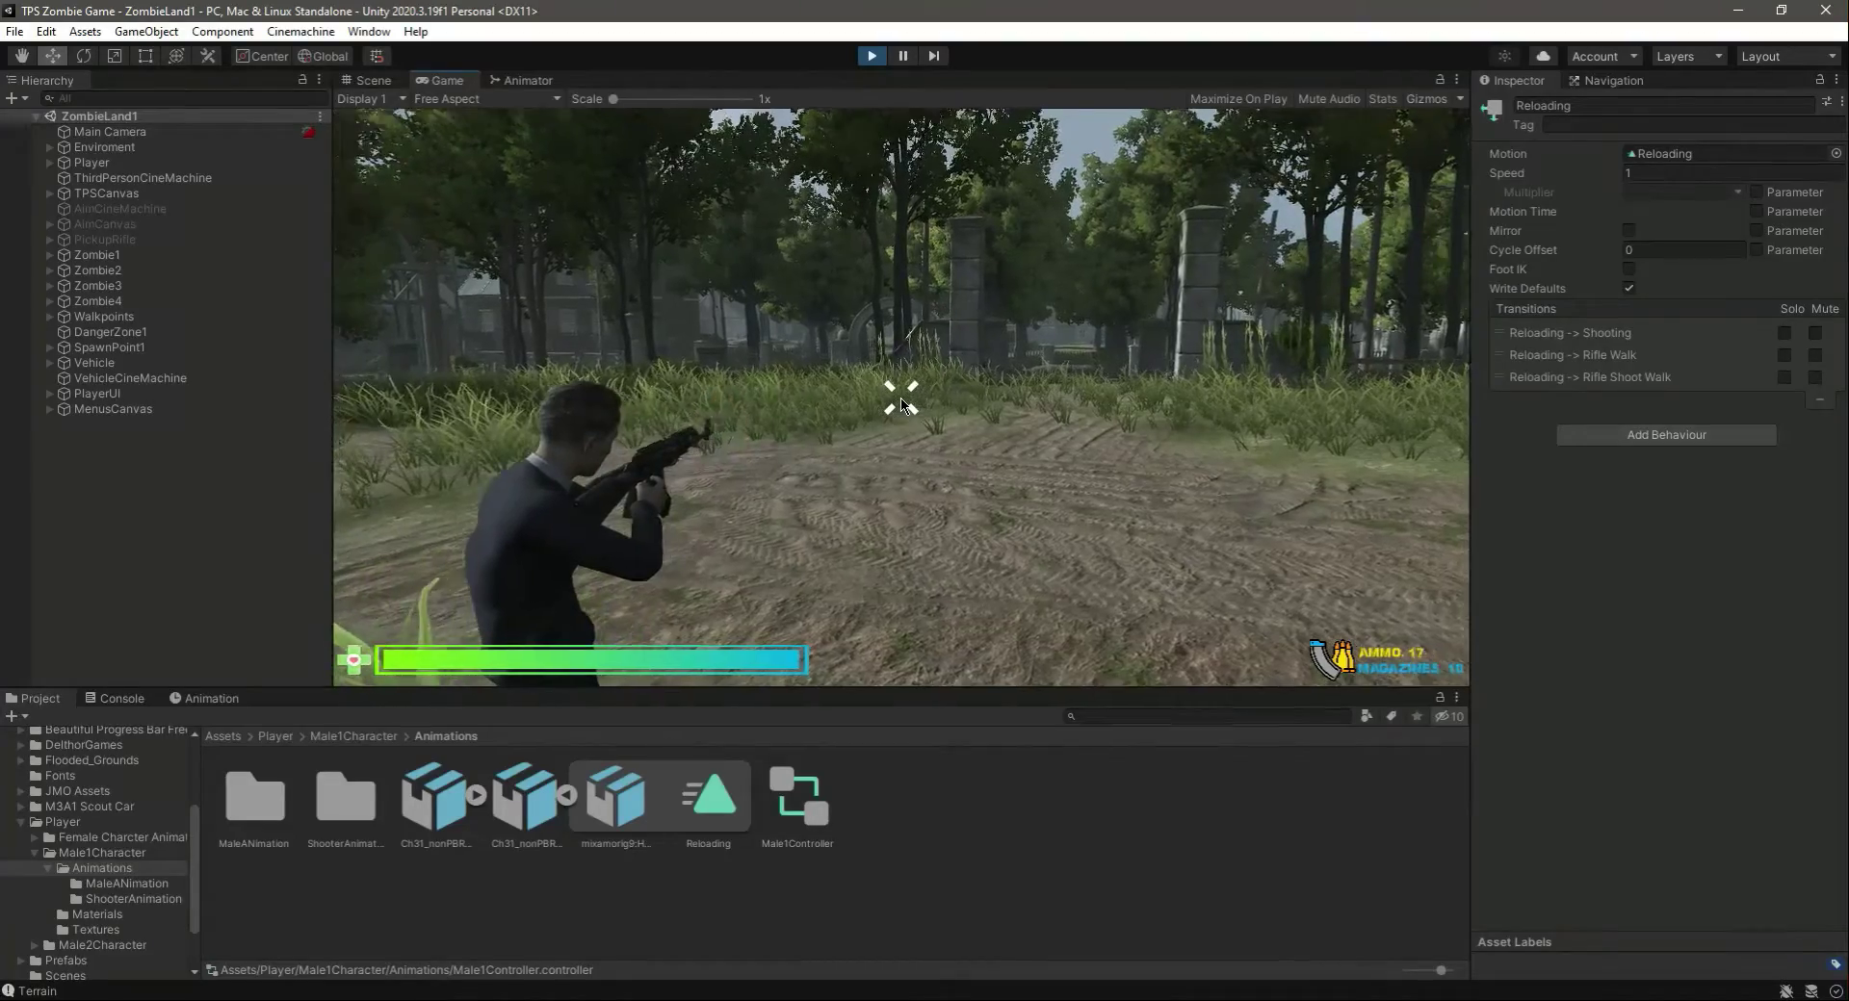
{"action": "right_click", "coordinate": [902, 406]}
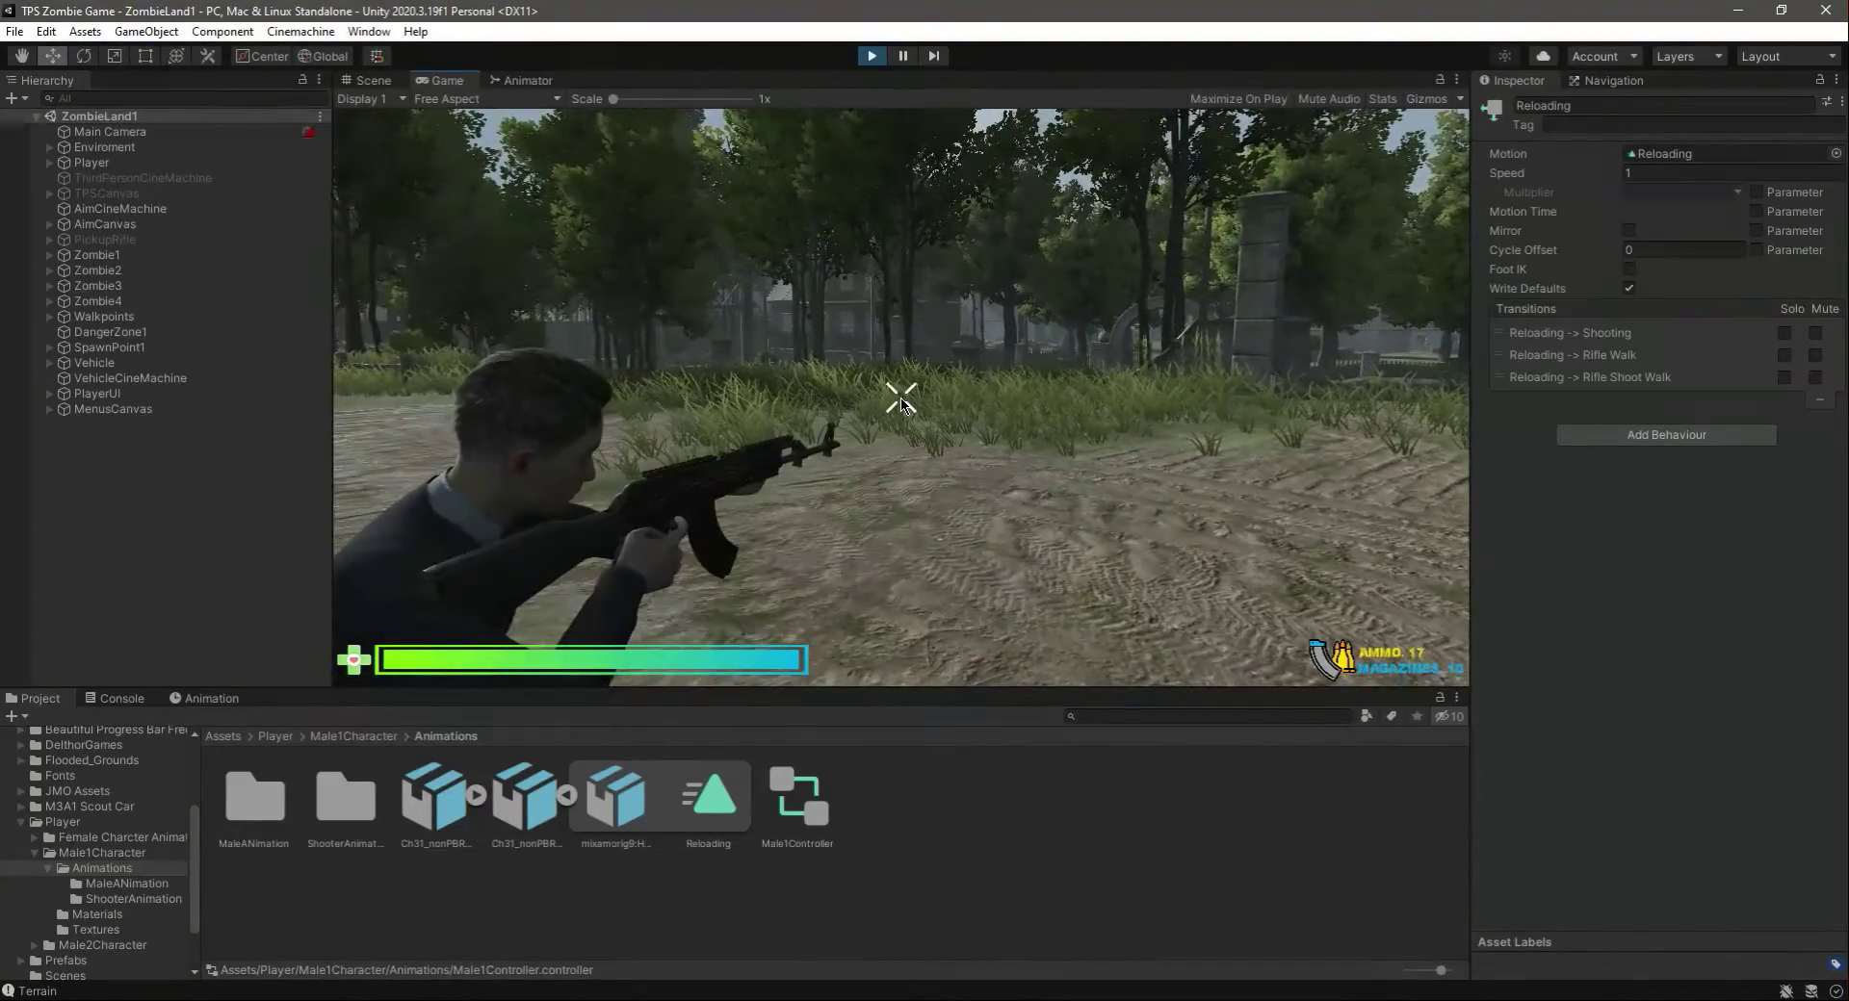
{"action": "key", "text": "r"}
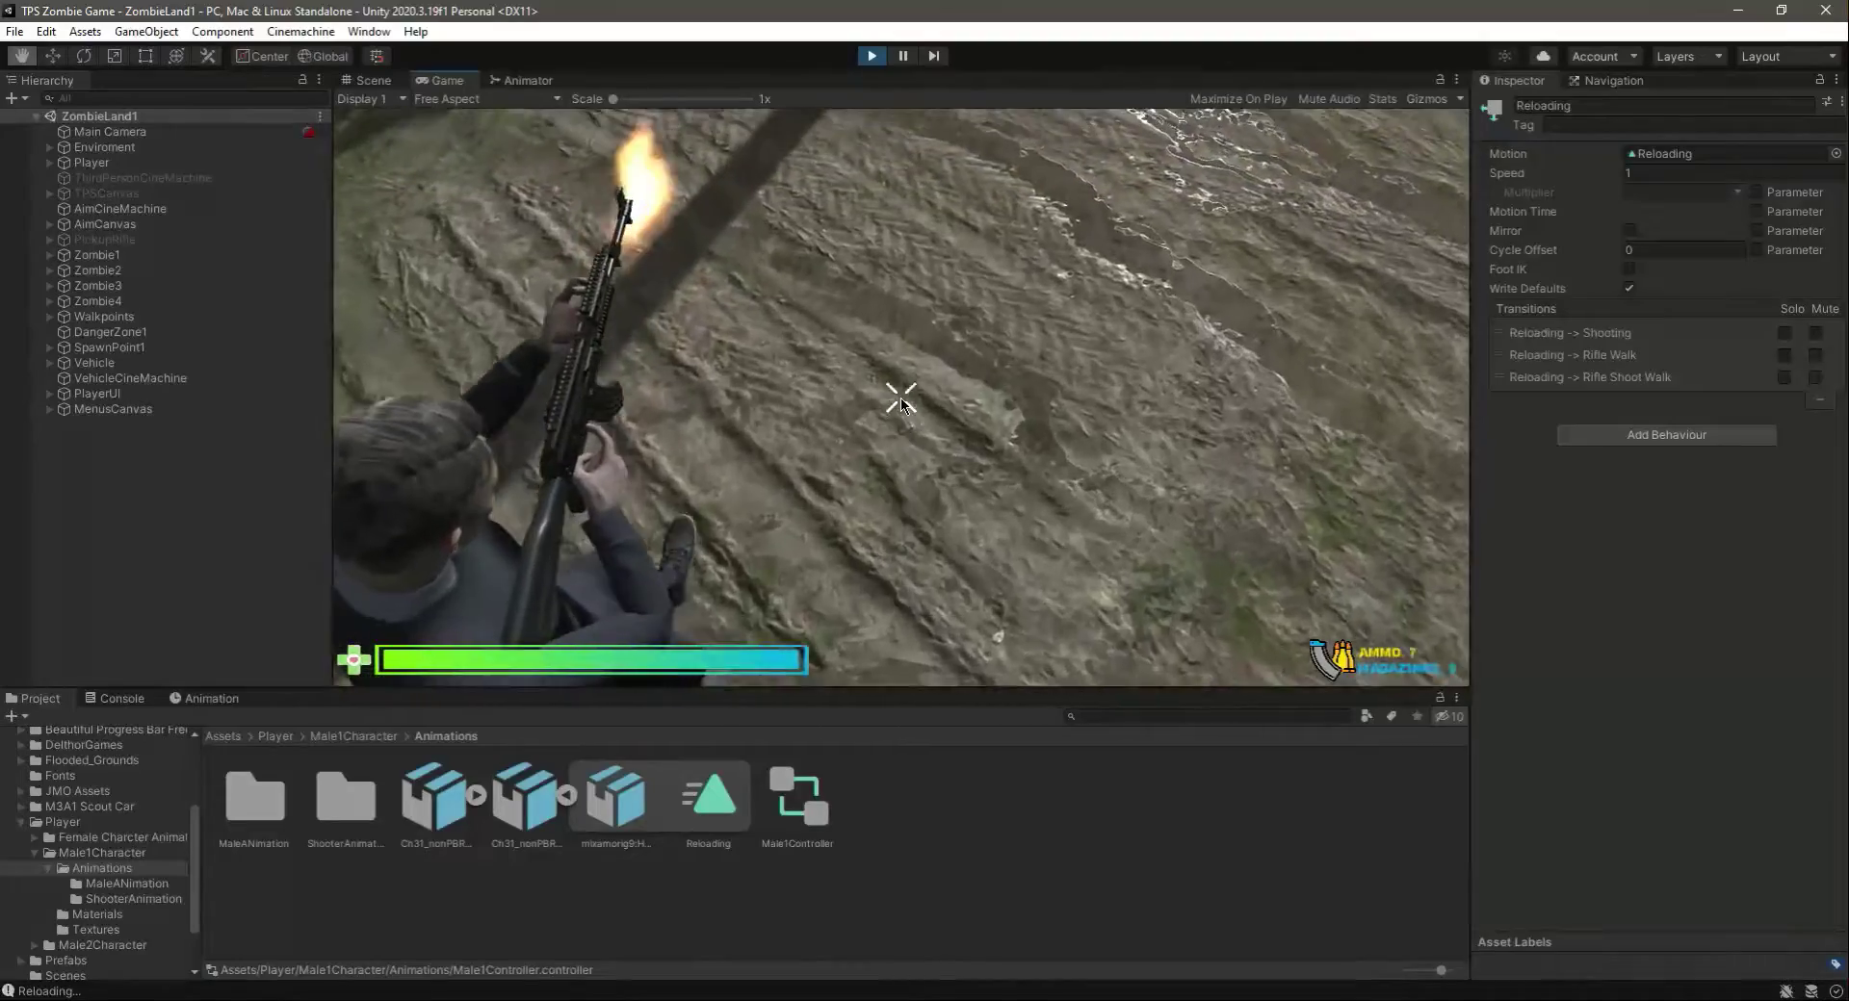
{"action": "key", "text": "Escape"}
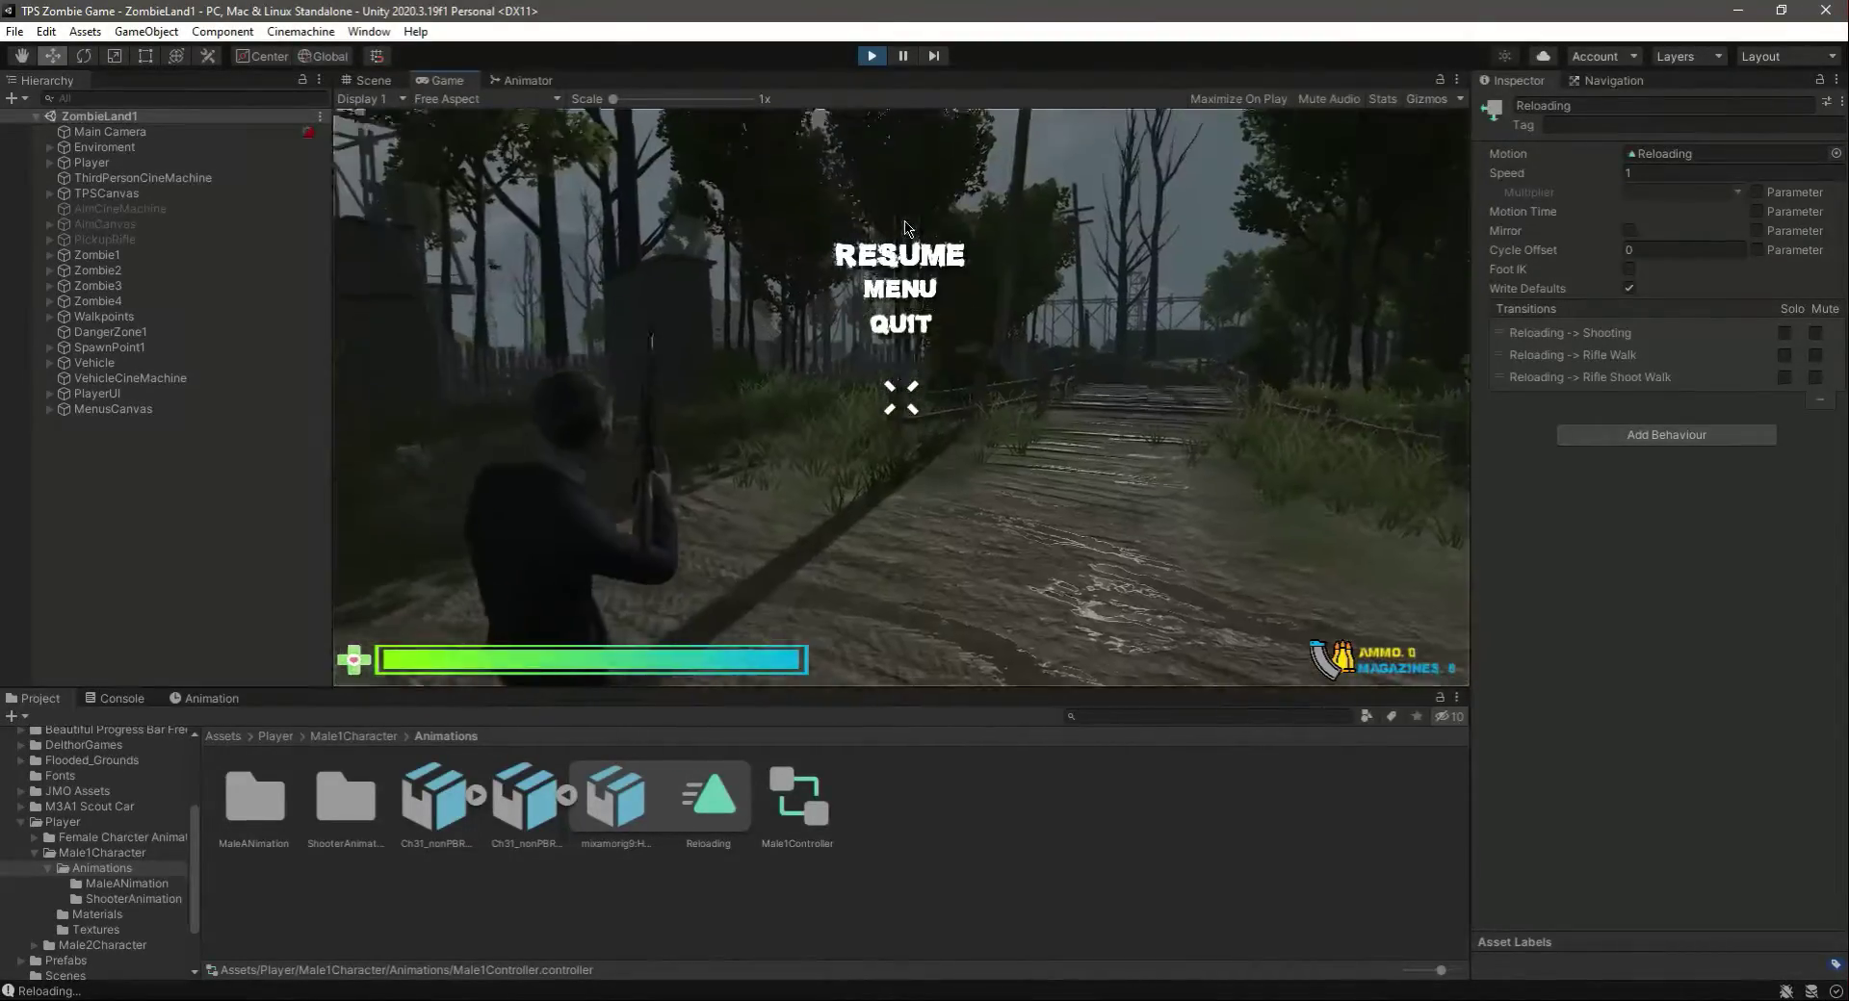
{"action": "key", "text": "ctrl+p"}
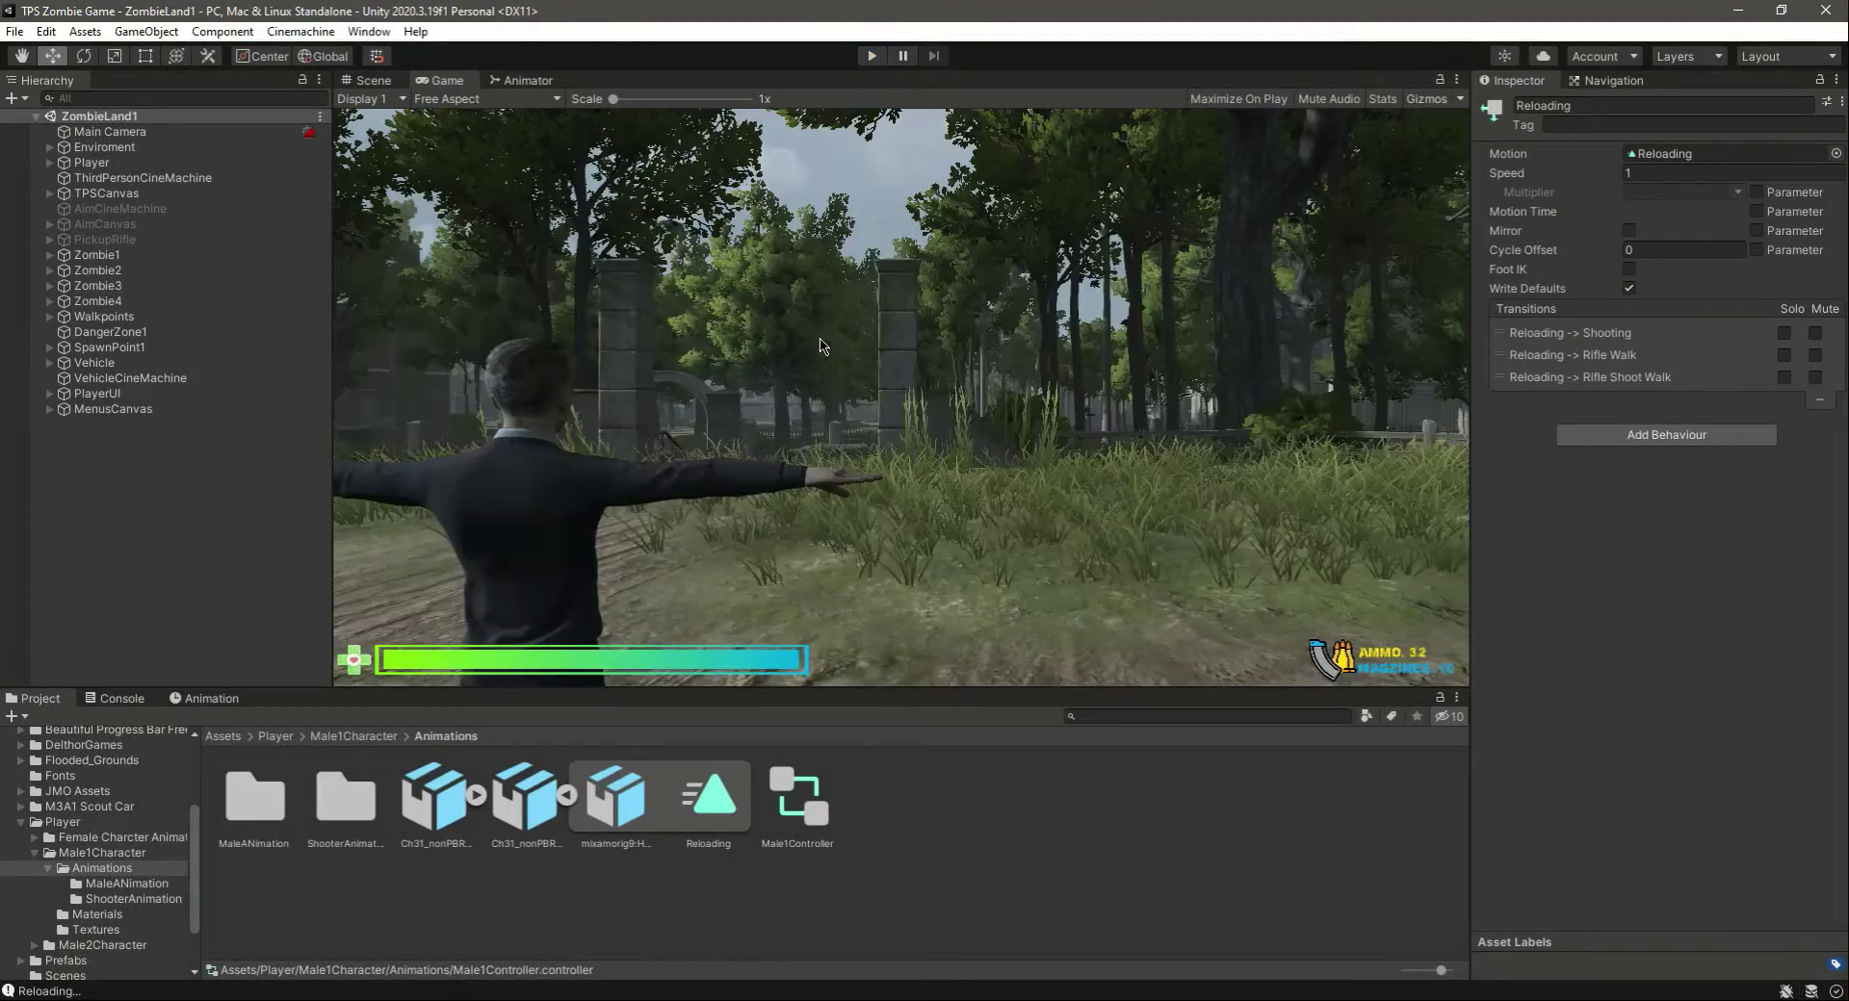
- Activate the AKM rifle object under the right-hand bone in the Player's Body skeleton
{"action": "left_click", "coordinate": [365, 82]}
{"action": "left_click", "coordinate": [91, 162]}
{"action": "left_click", "coordinate": [50, 162]}
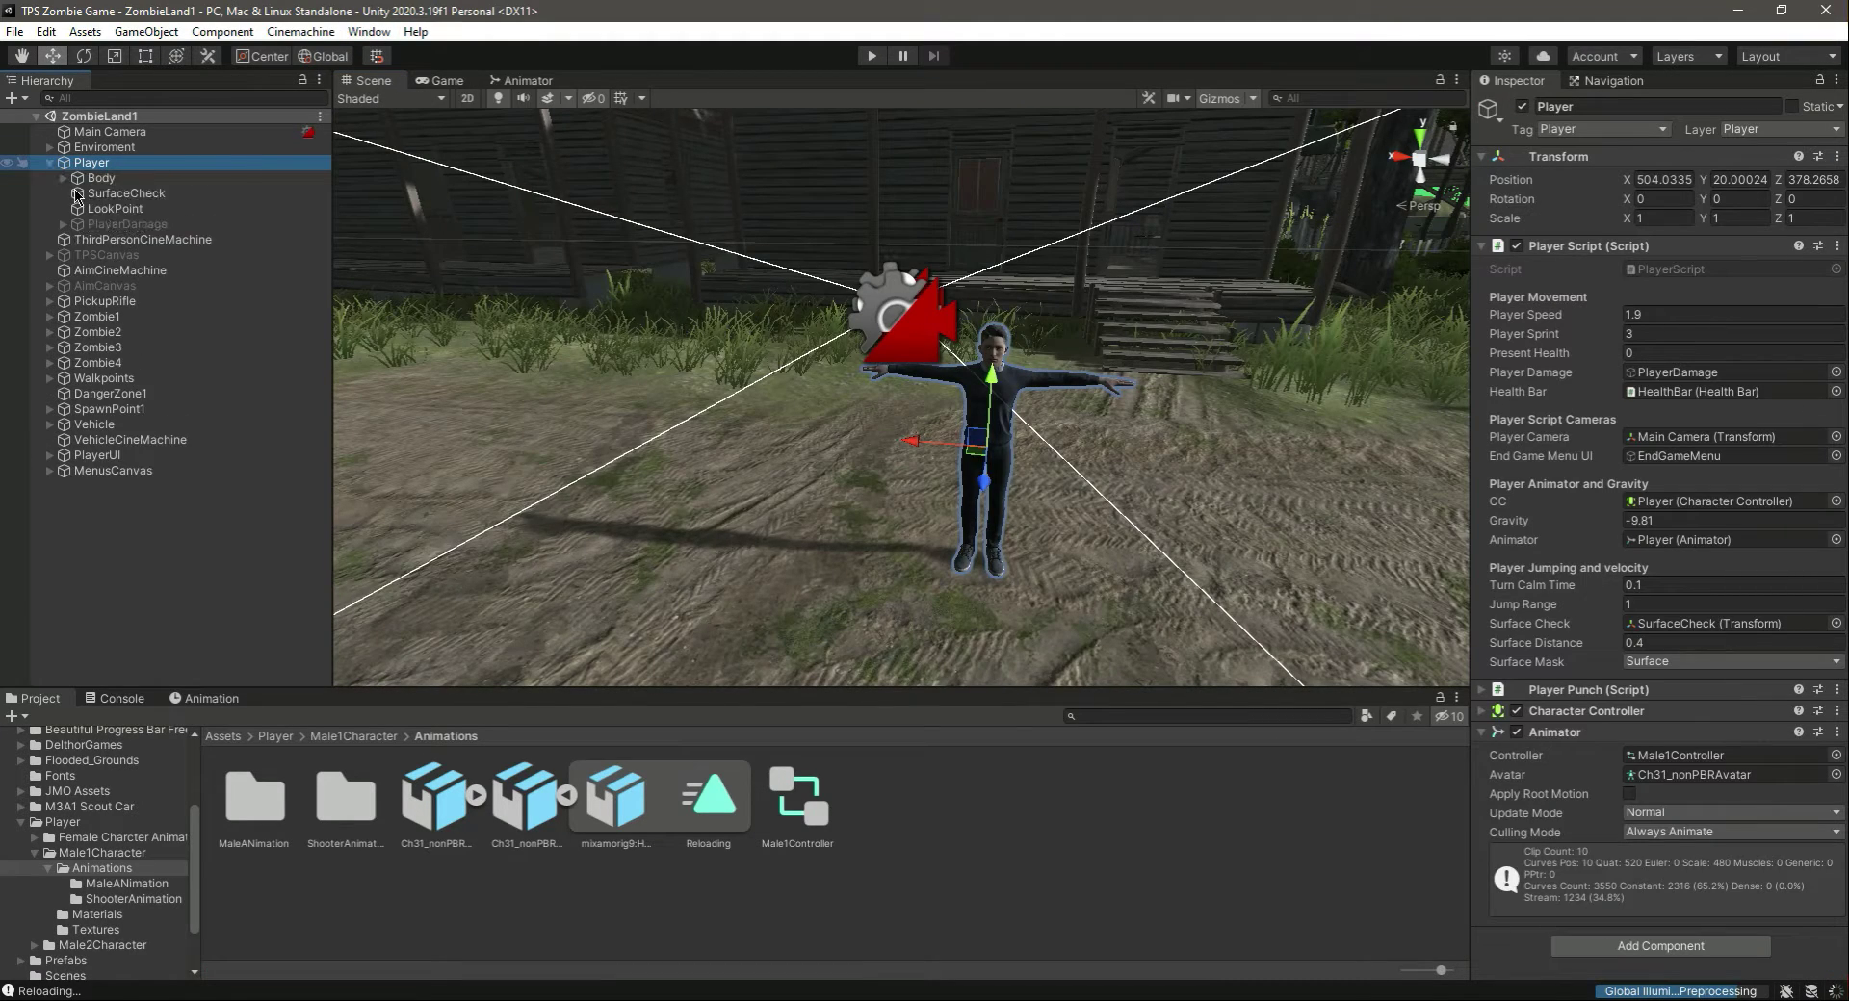
{"action": "left_click", "coordinate": [64, 178]}
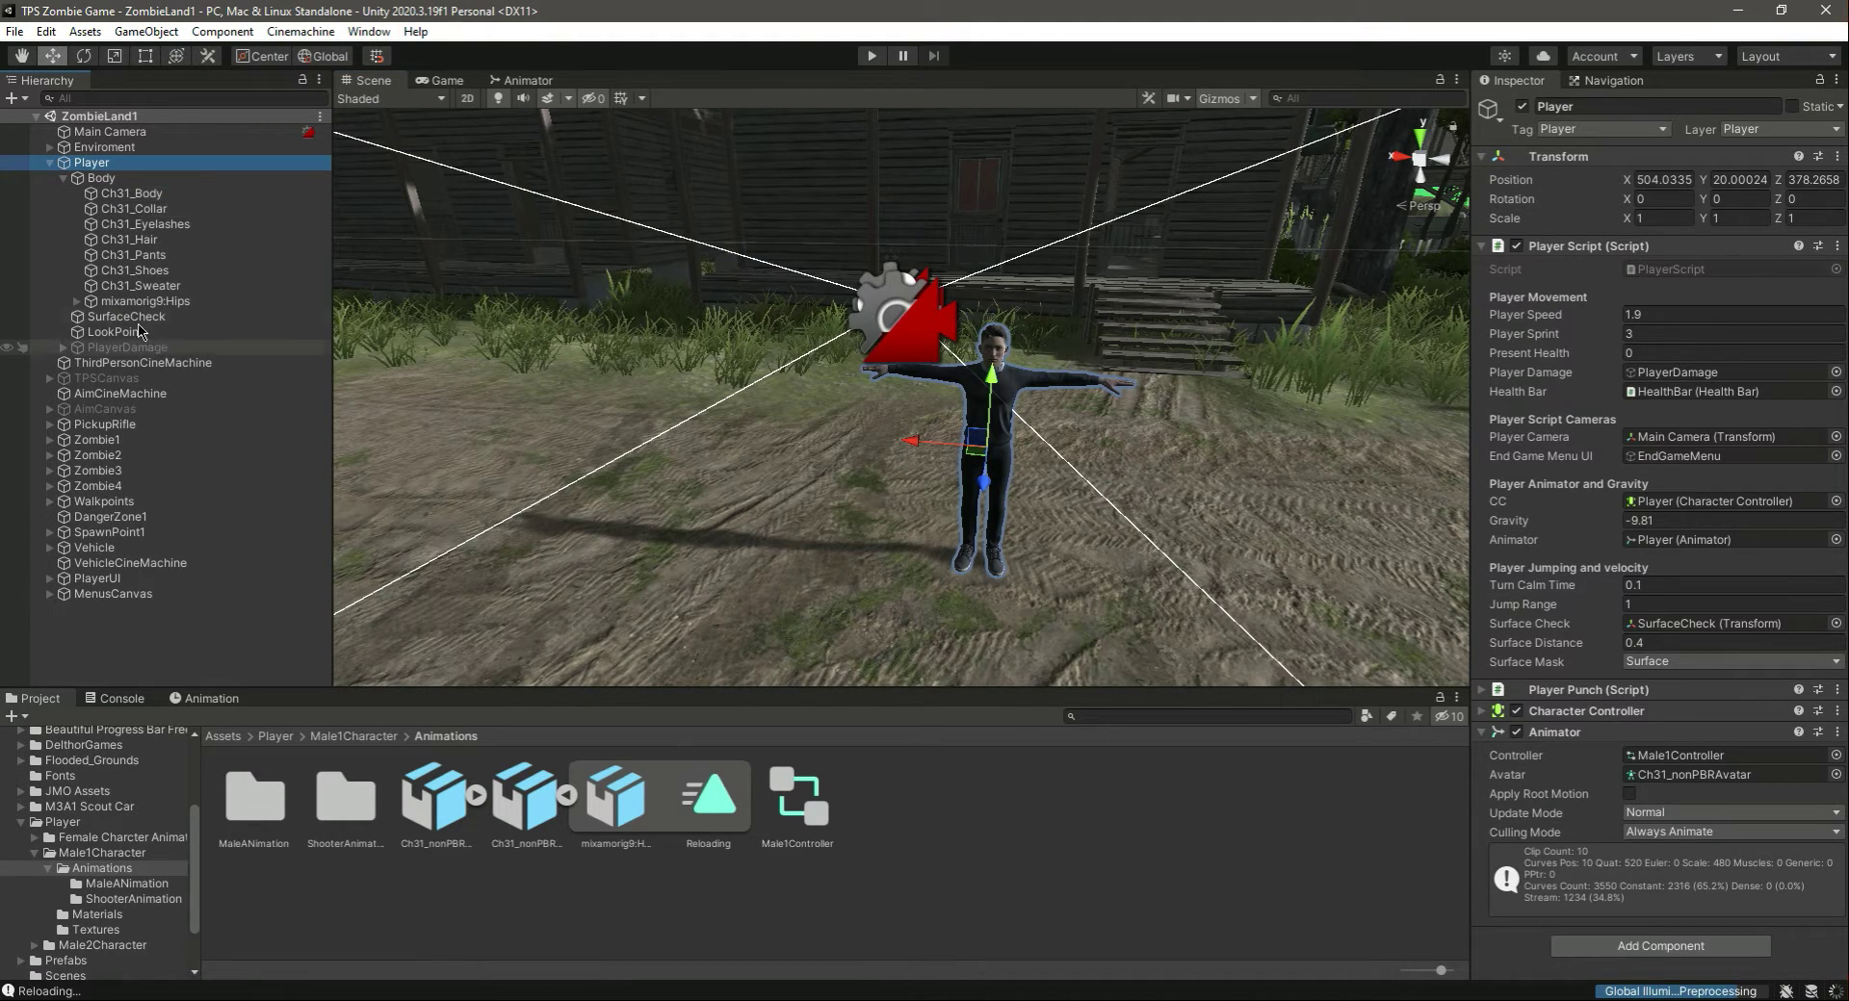
{"action": "left_click", "coordinate": [77, 302]}
{"action": "left_click", "coordinate": [91, 348]}
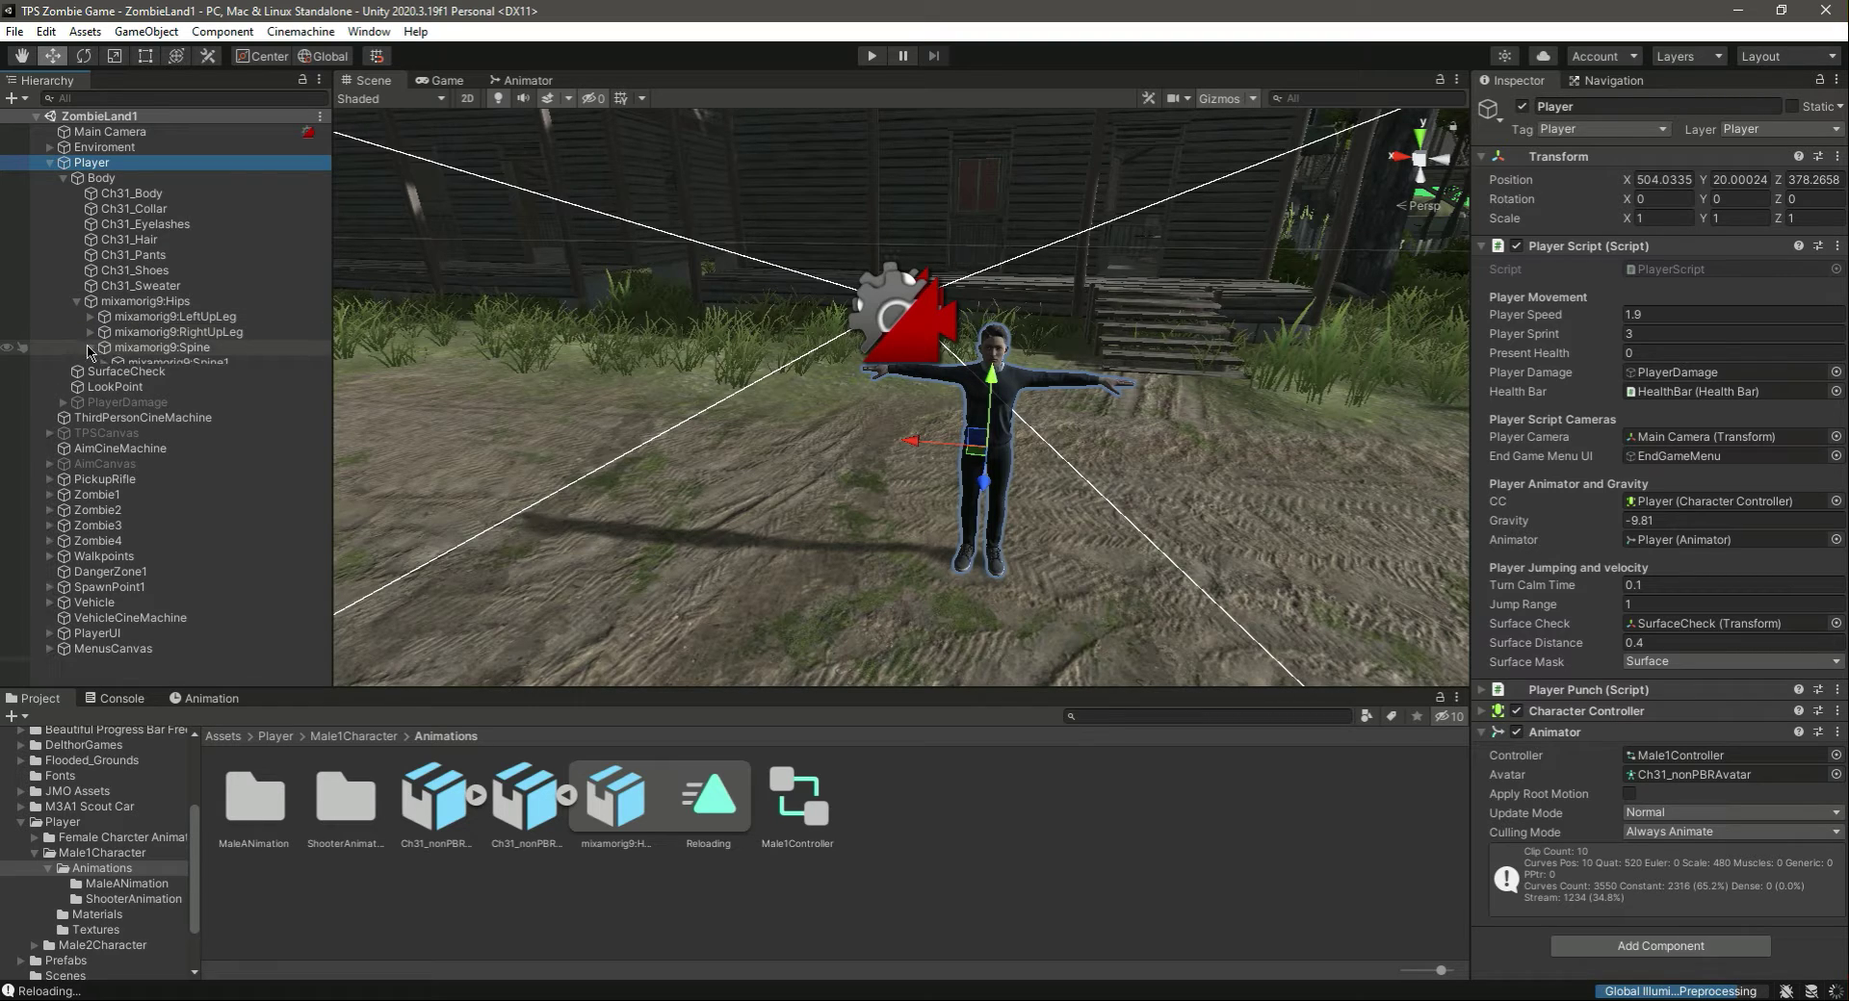
{"action": "left_click", "coordinate": [104, 363]}
{"action": "left_click", "coordinate": [118, 379]}
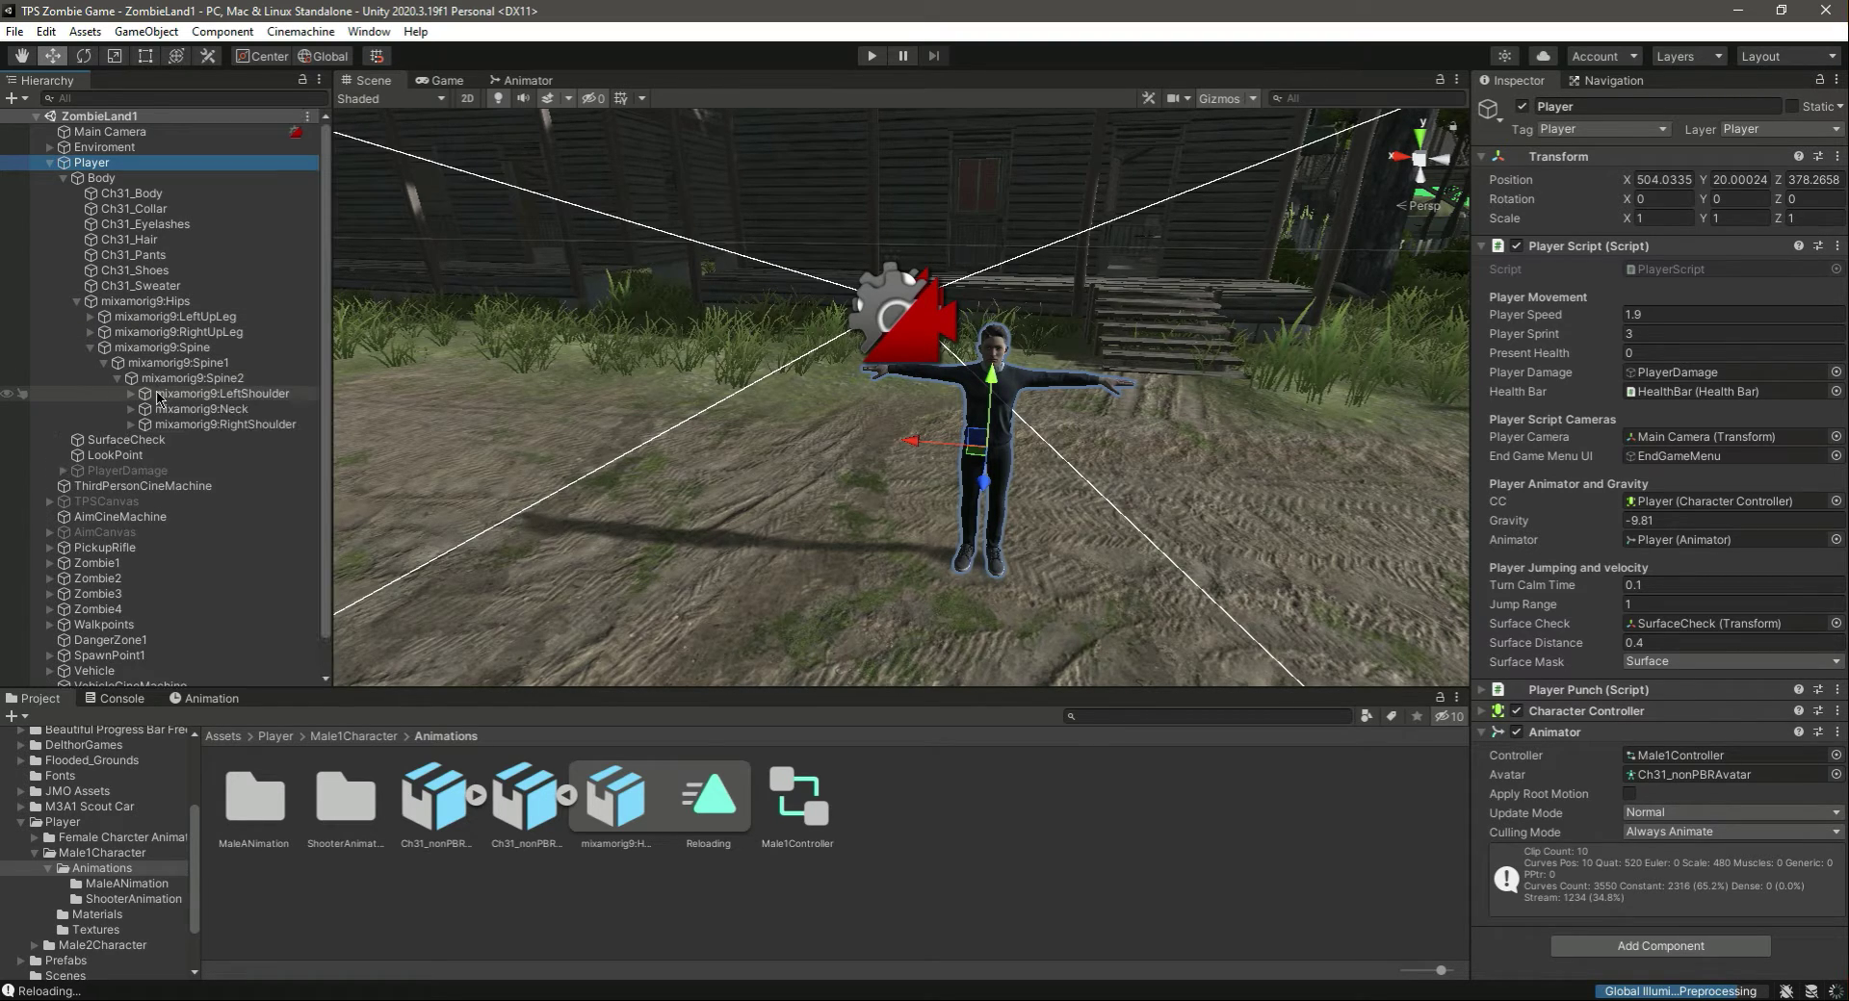
{"action": "left_click", "coordinate": [131, 425]}
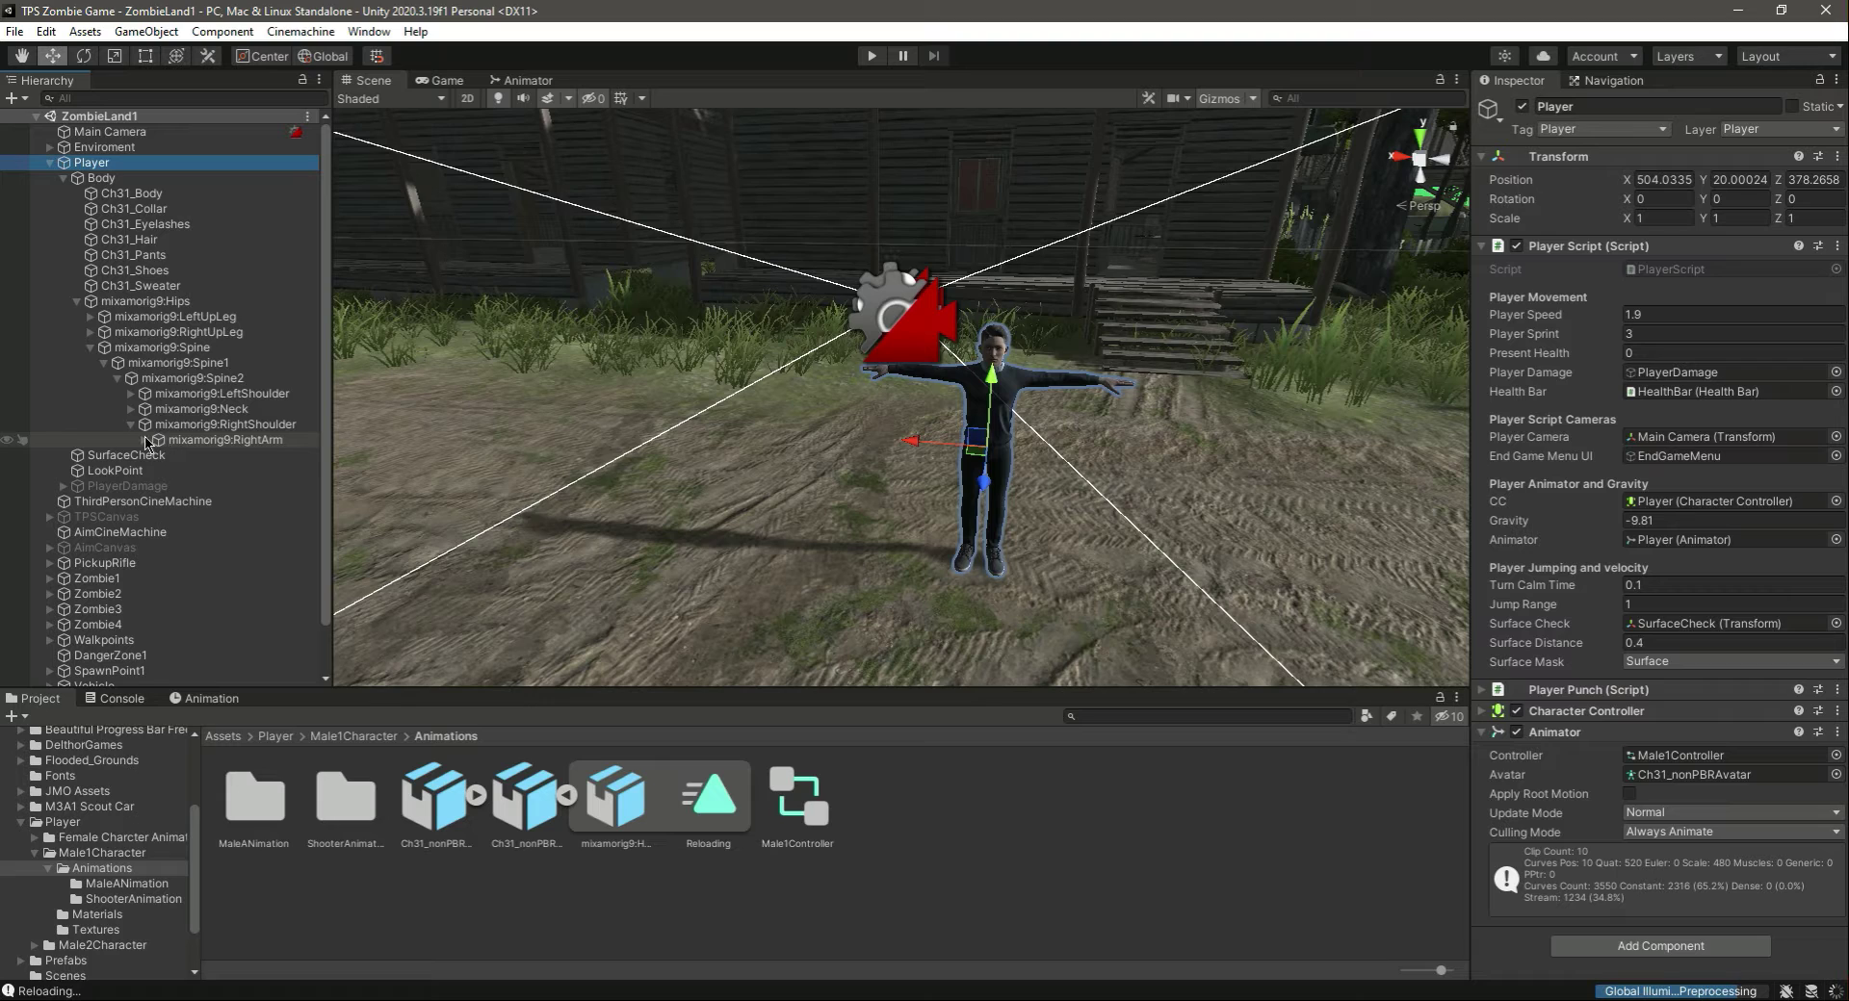
{"action": "left_click", "coordinate": [144, 440]}
{"action": "left_click", "coordinate": [158, 455]}
{"action": "left_click", "coordinate": [172, 471]}
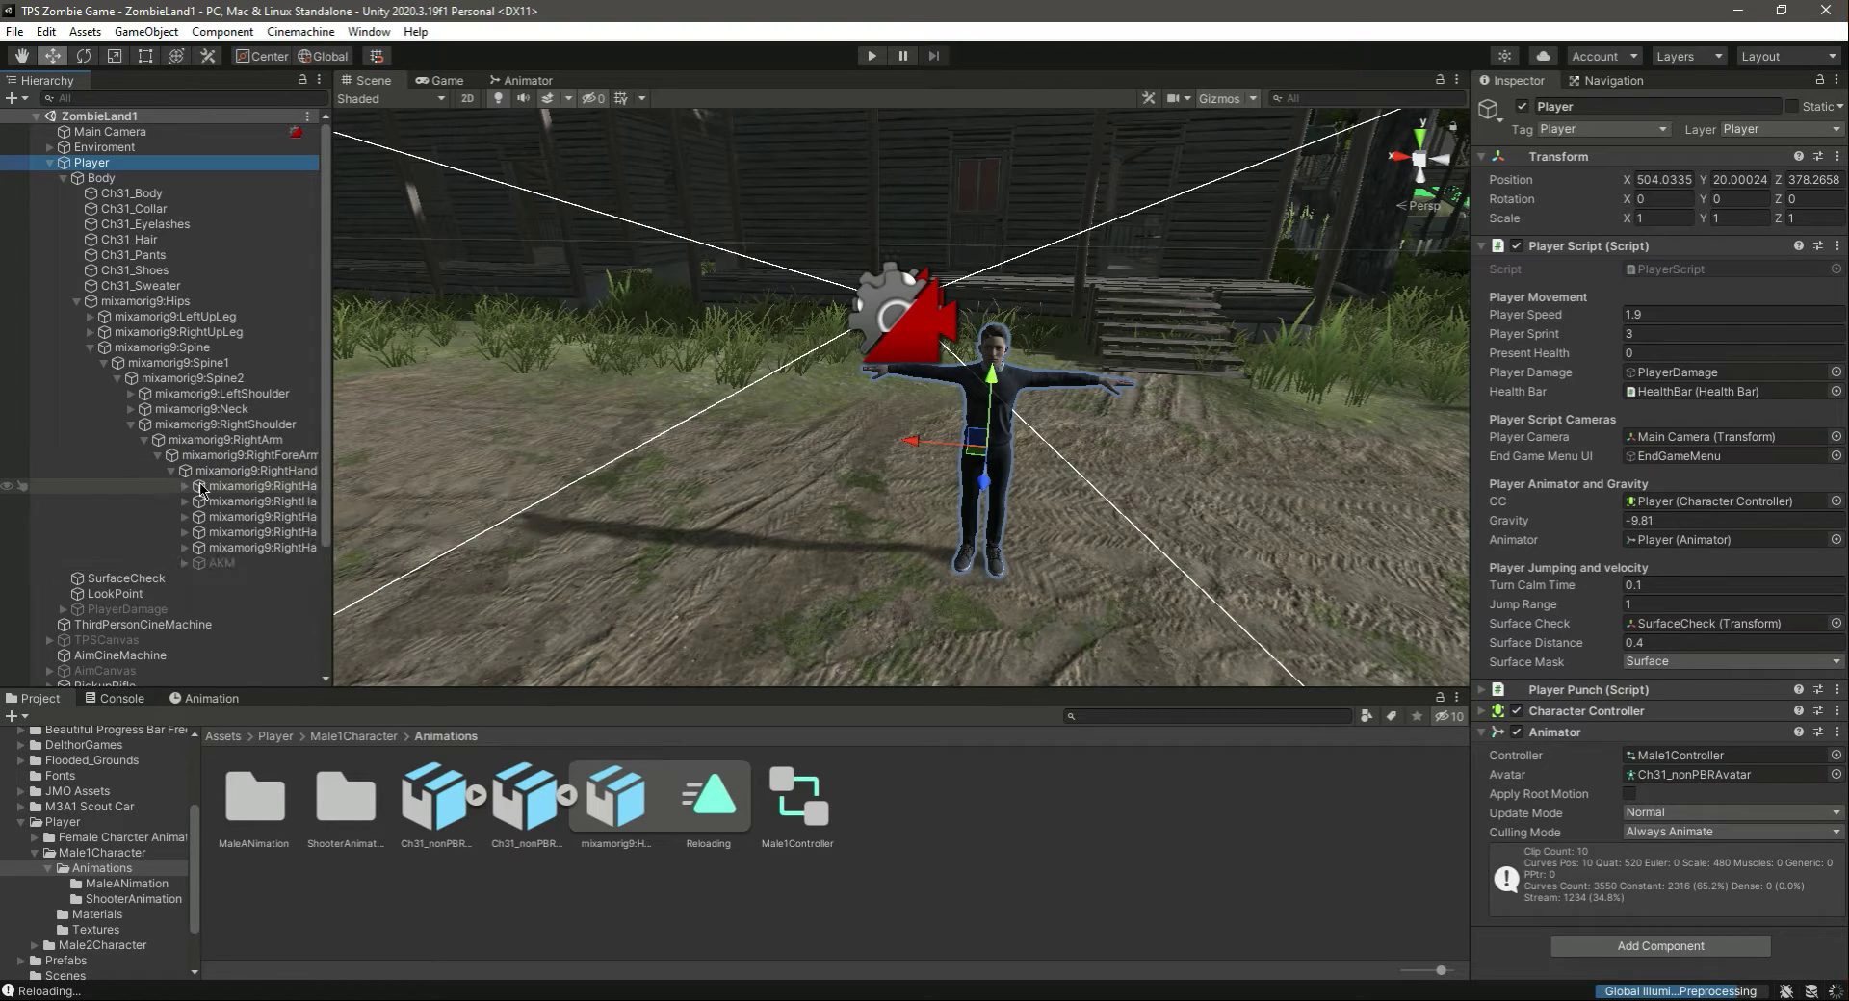
{"action": "left_click", "coordinate": [222, 564]}
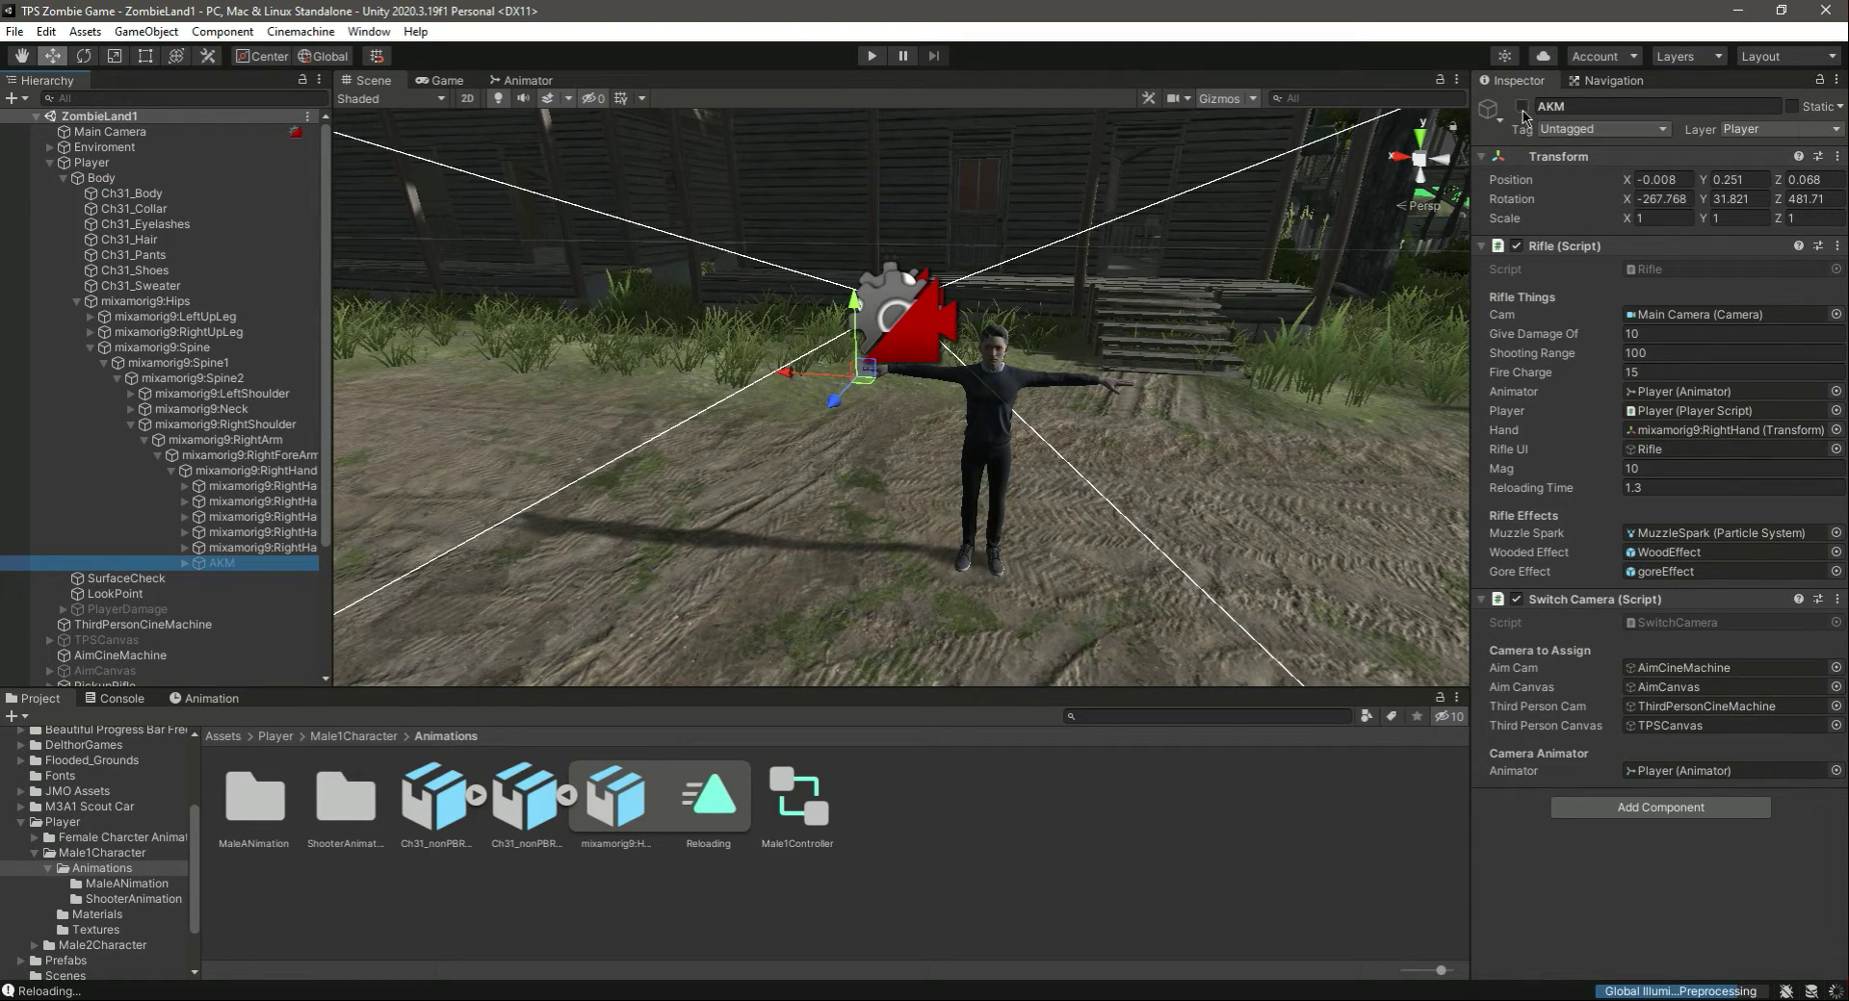
{"action": "left_click", "coordinate": [1522, 107]}
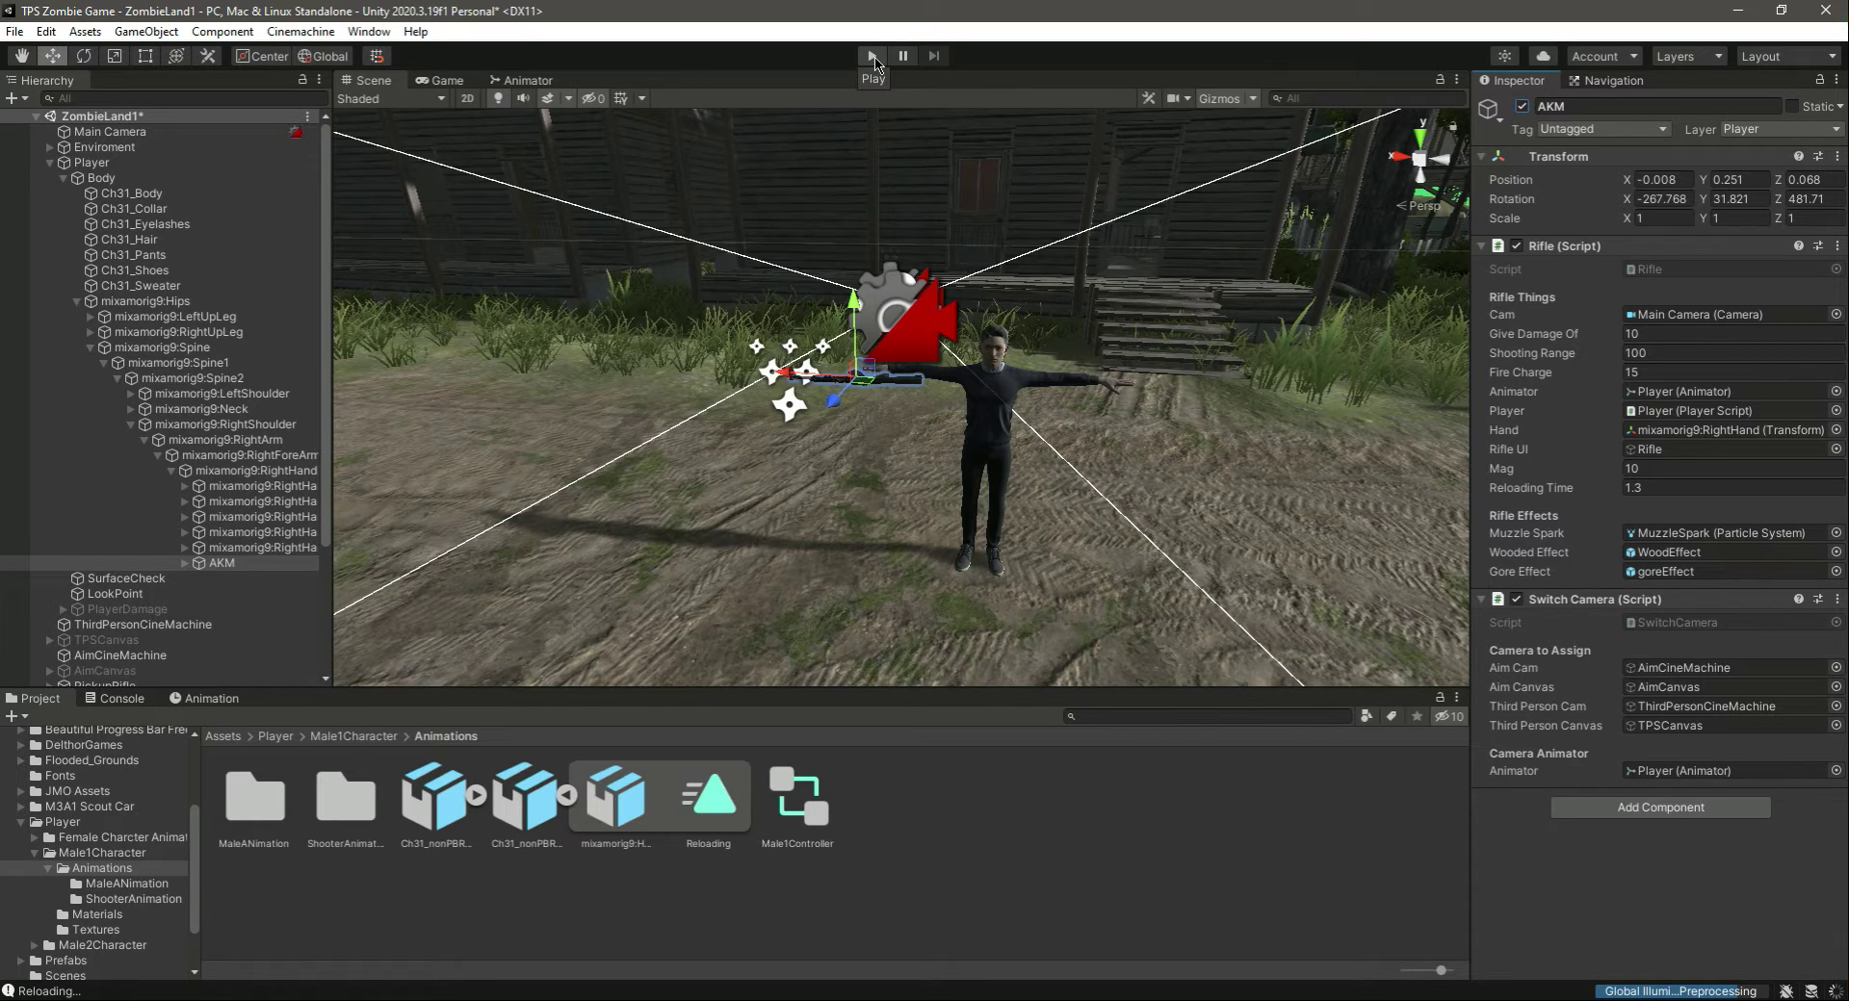
{"action": "scroll", "coordinate": [144, 462], "scroll_direction": "down", "scroll_amount": 5}
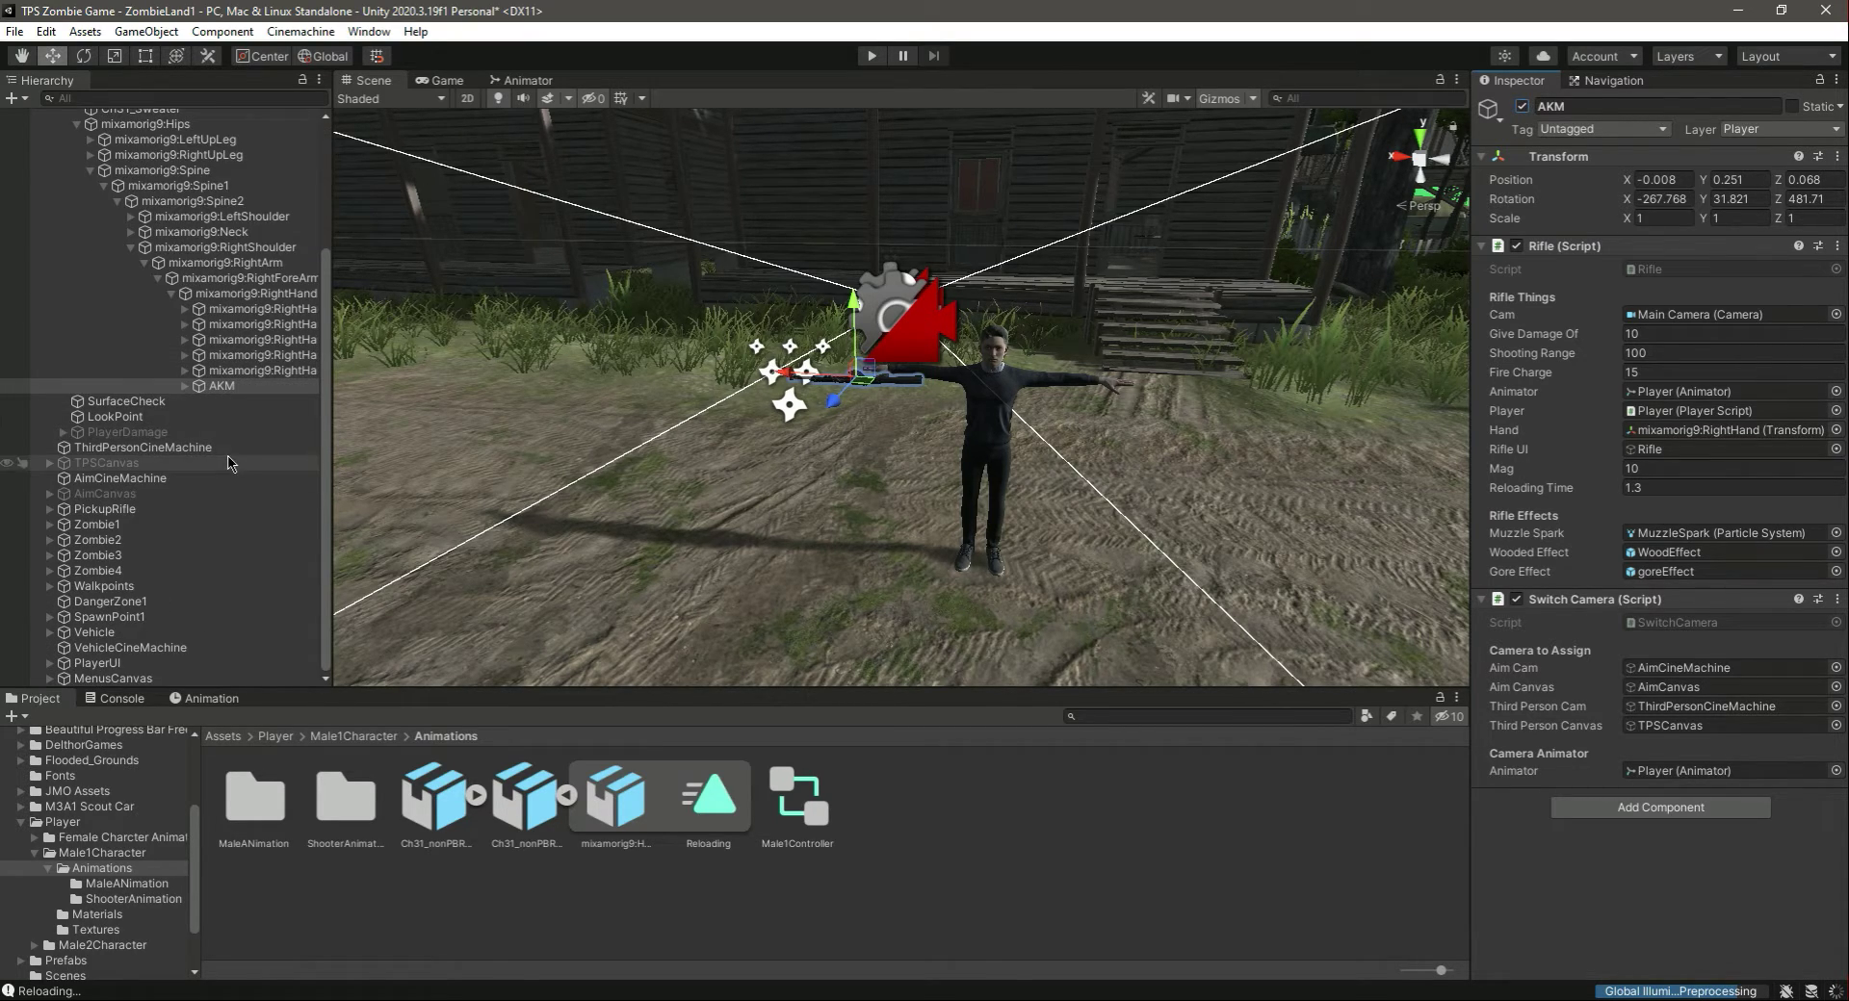
{"action": "left_click", "coordinate": [138, 529], "text": "ctrl"}
{"action": "left_click", "coordinate": [140, 543], "text": "ctrl"}
{"action": "left_click", "coordinate": [144, 558], "text": "ctrl"}
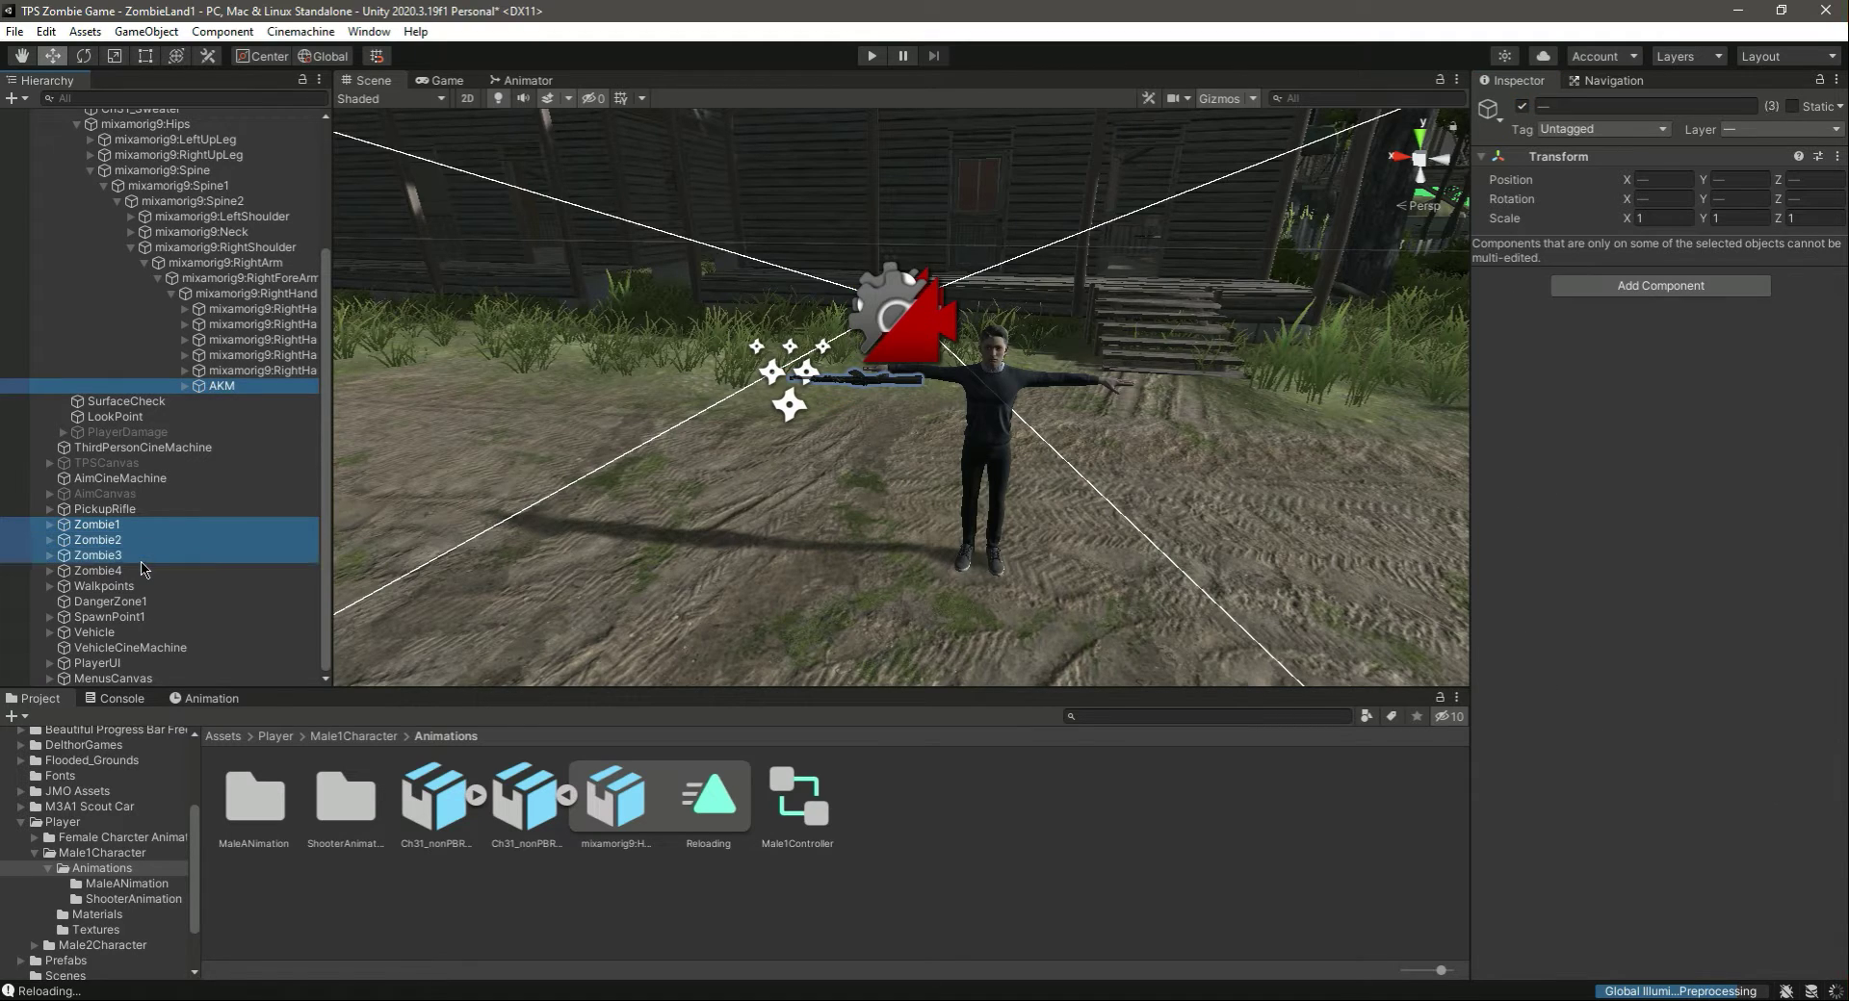
{"action": "left_click", "coordinate": [146, 574], "text": "ctrl"}
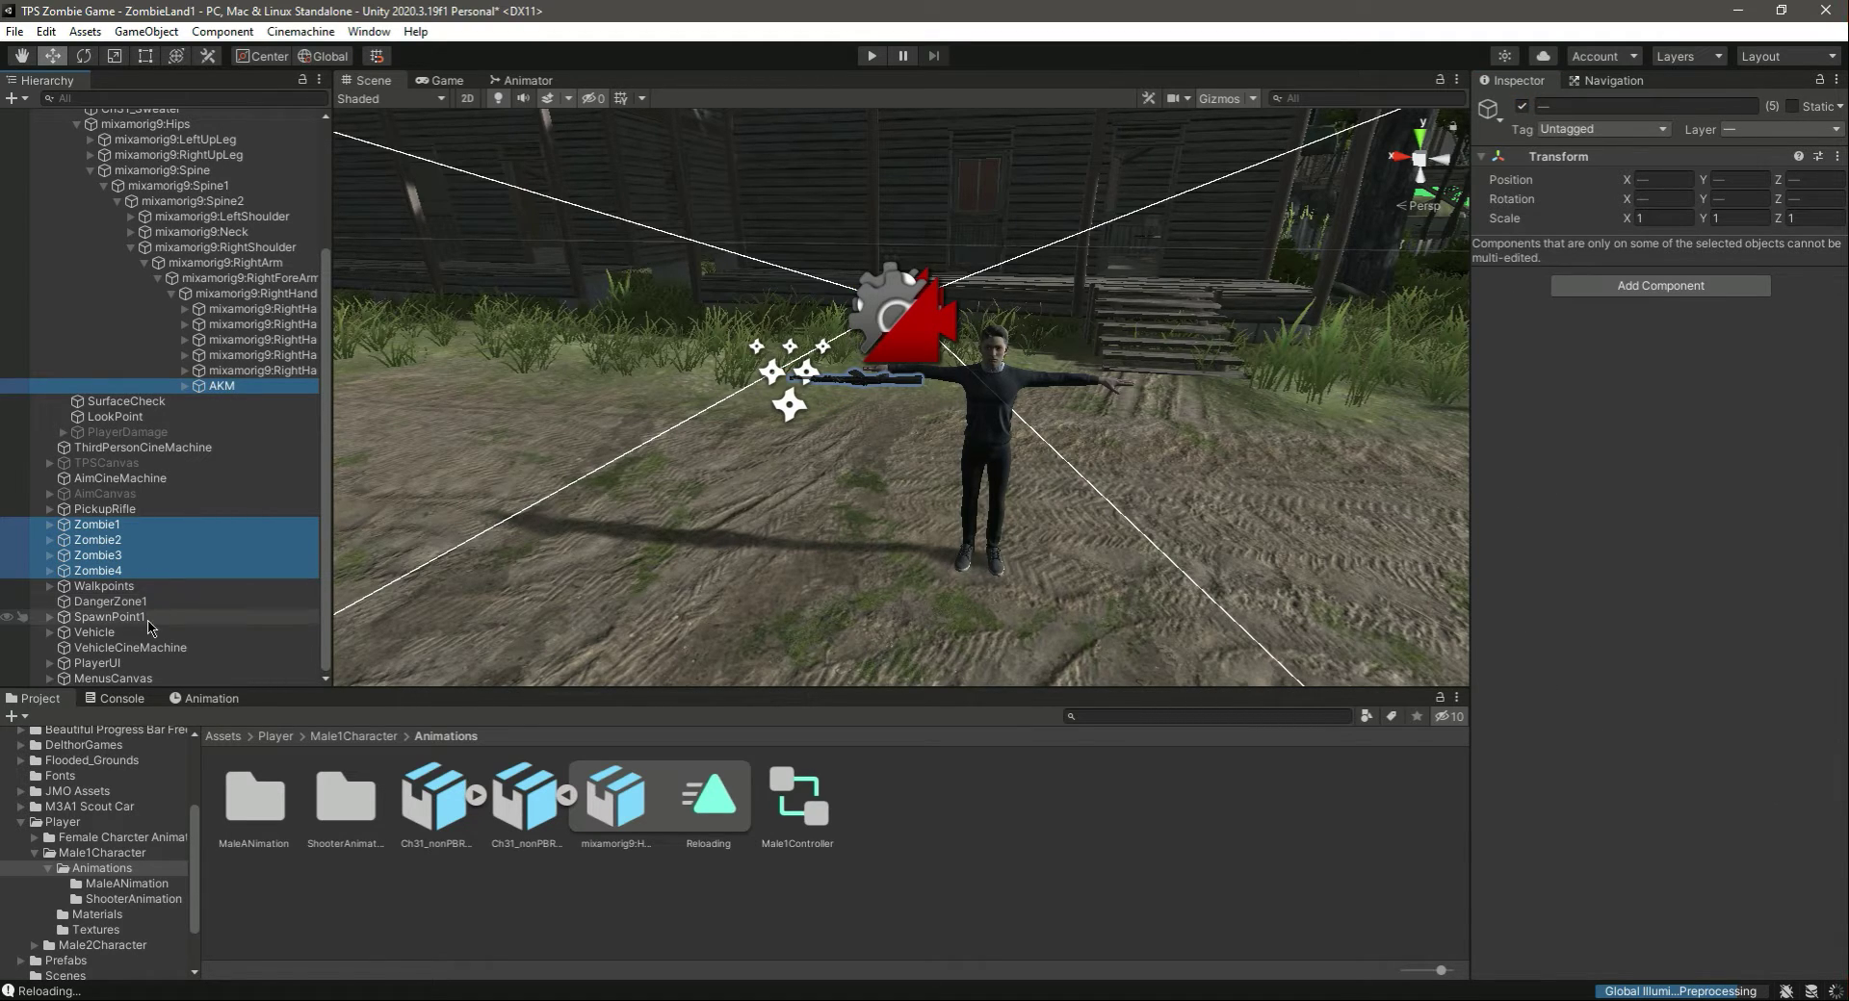
- Check the Zombie2 (1) object inside SpawnPoint1 and deactivate SpawnPoint1
{"action": "left_click", "coordinate": [110, 617]}
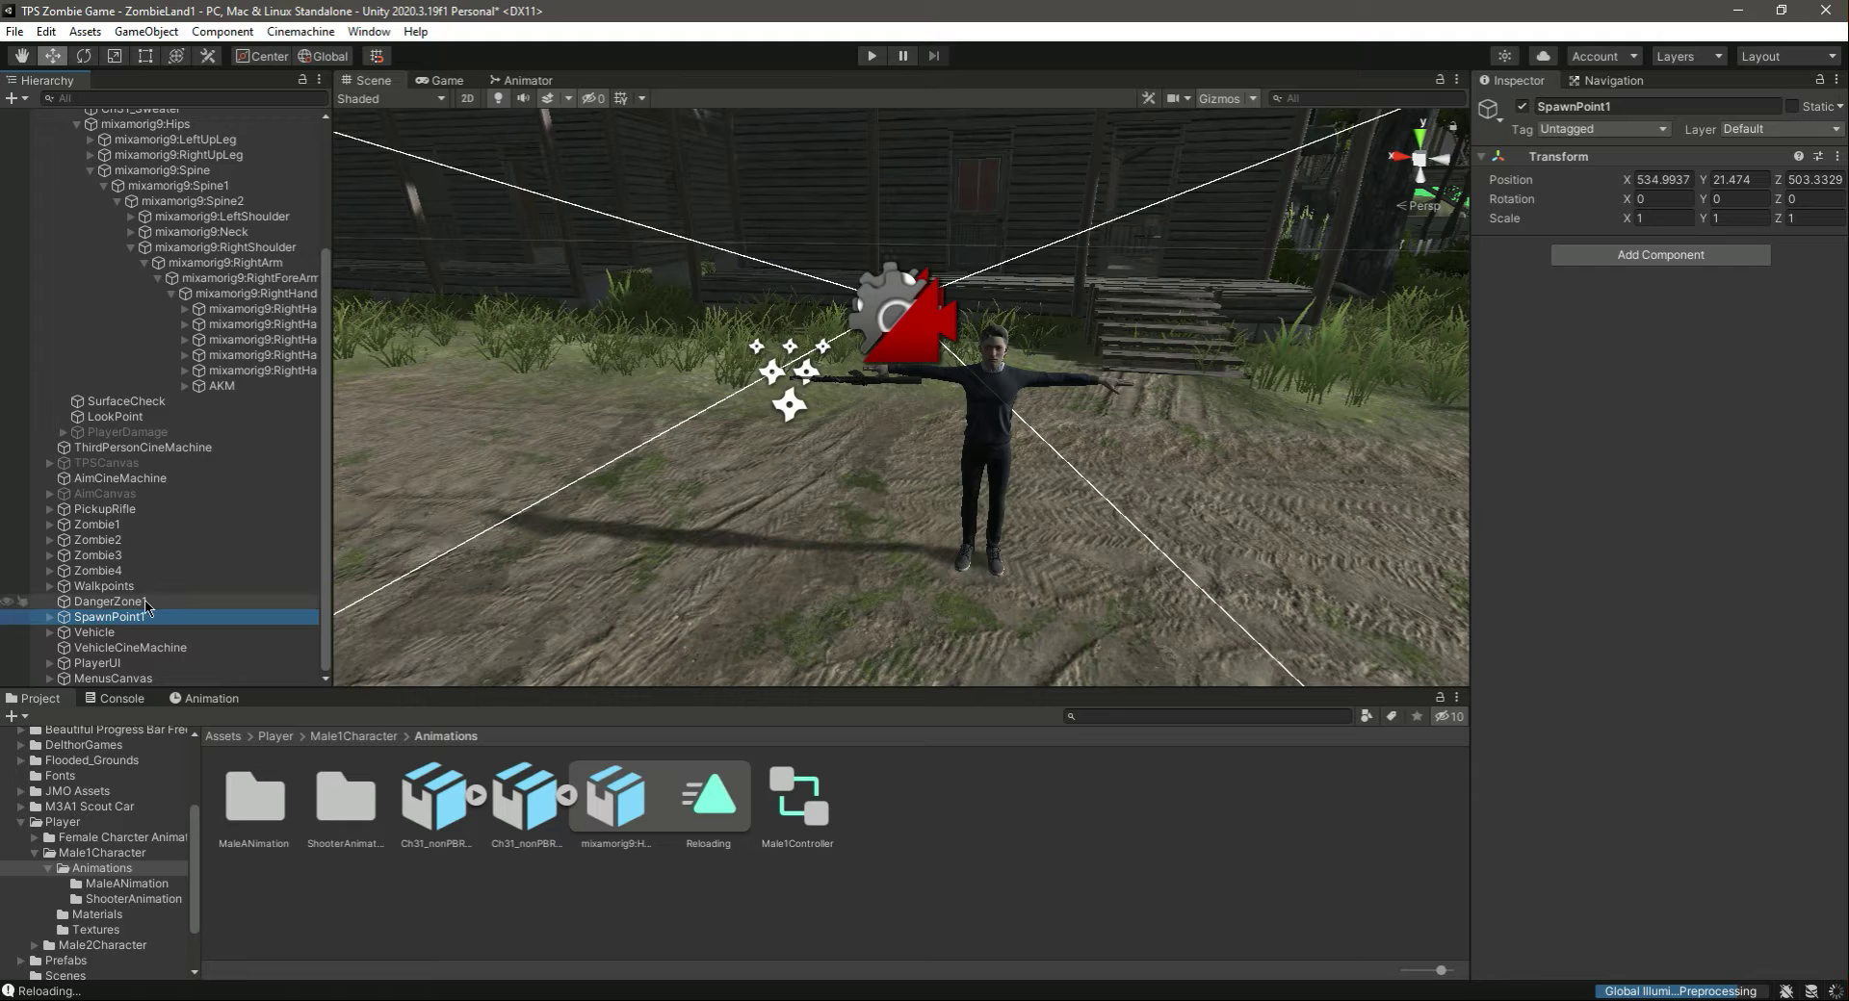
{"action": "left_click", "coordinate": [50, 617]}
{"action": "left_click", "coordinate": [135, 631]}
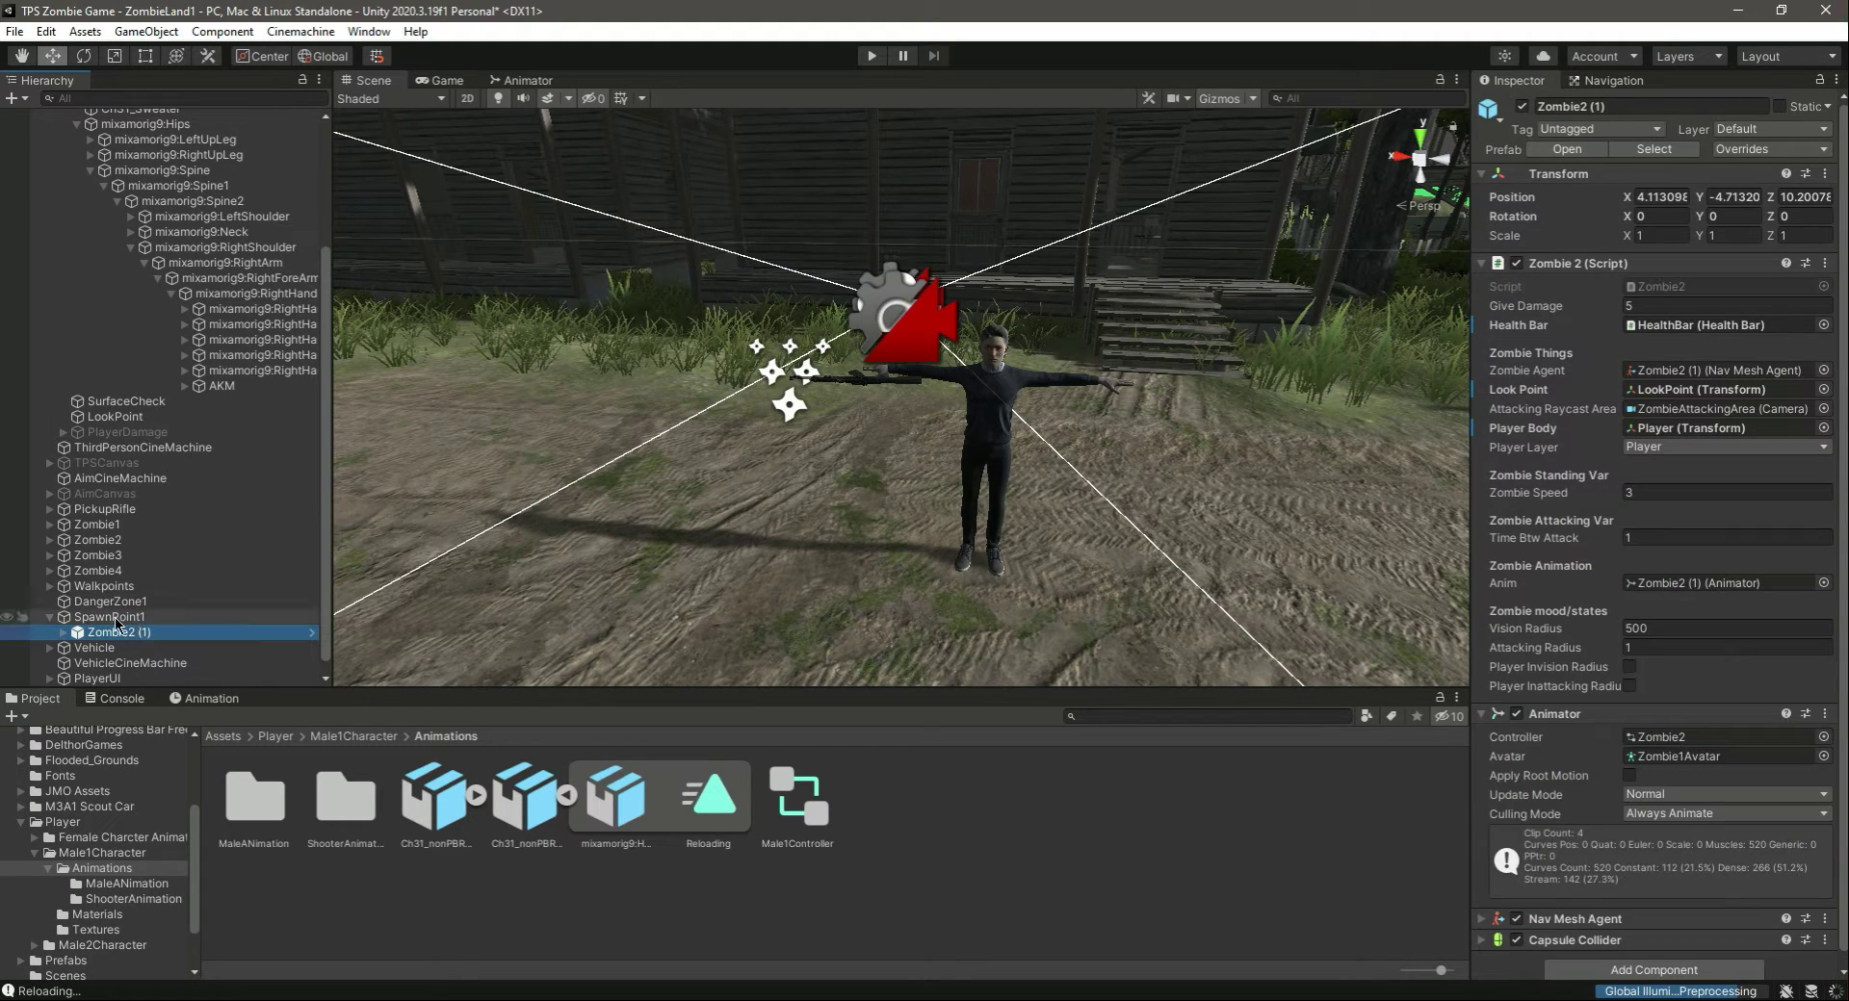
{"action": "left_click", "coordinate": [51, 617]}
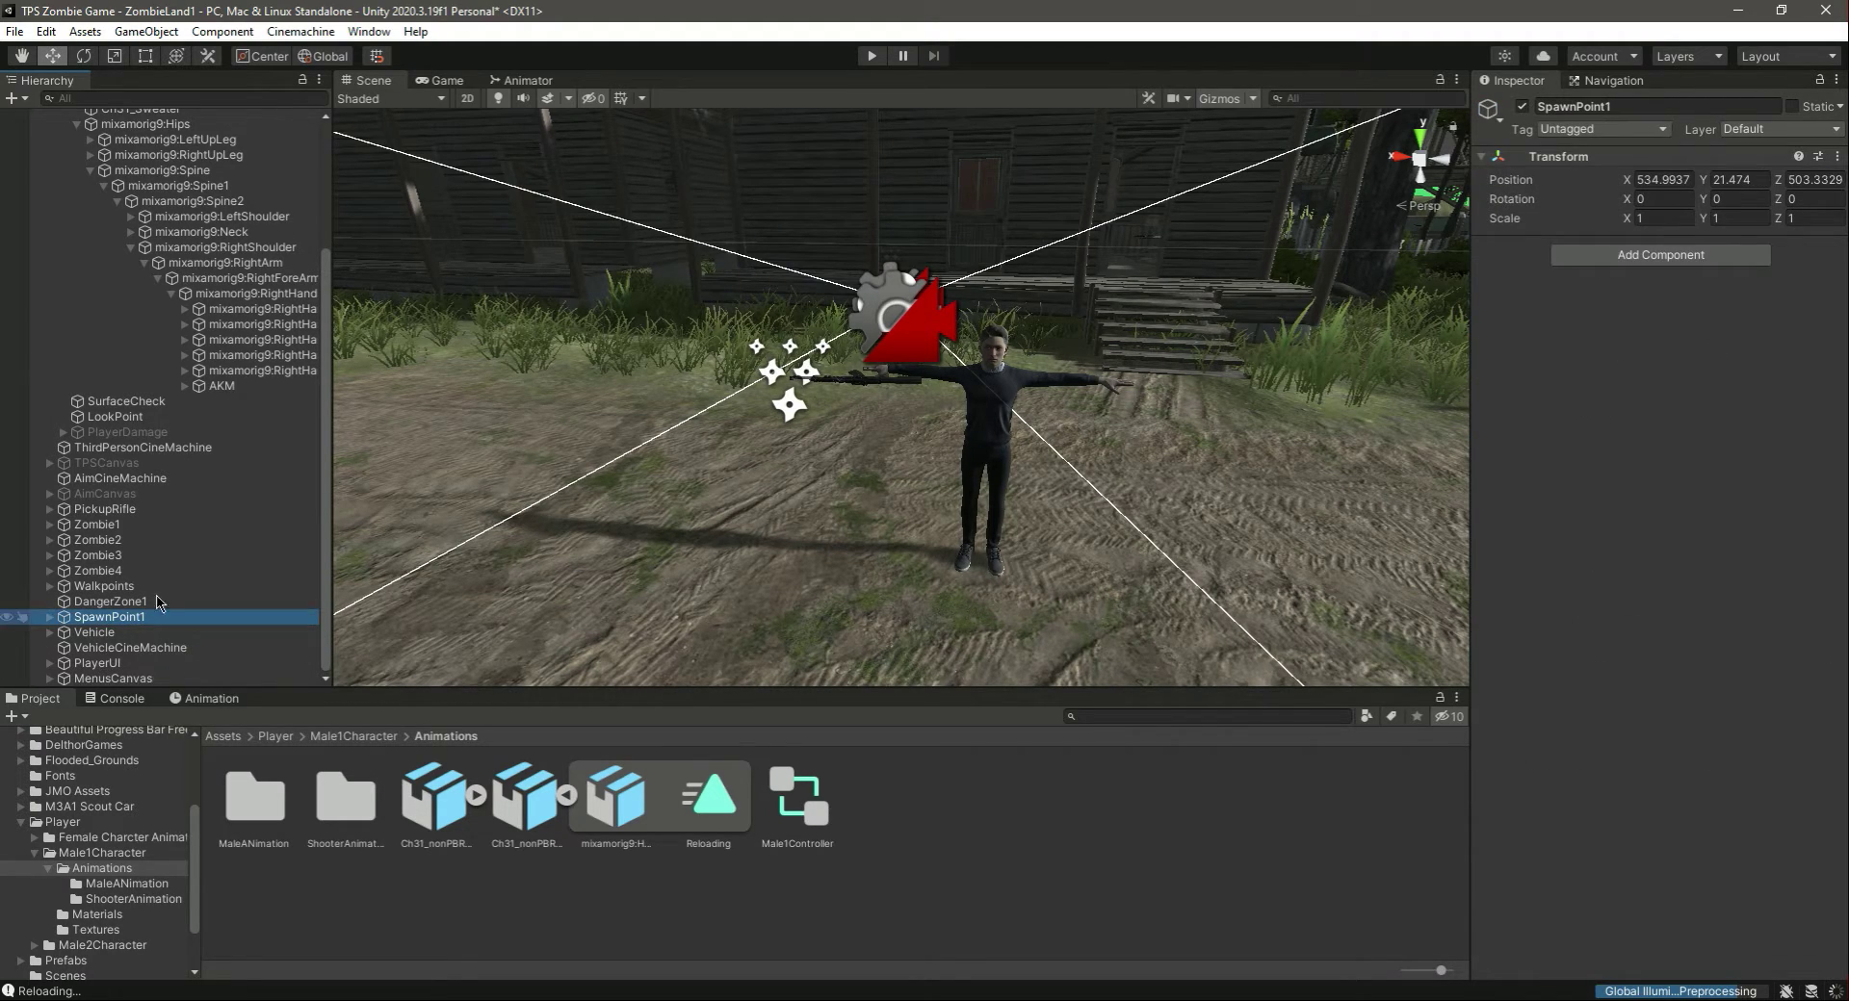
{"action": "left_click", "coordinate": [1521, 106]}
{"action": "left_click", "coordinate": [106, 617]}
- Run the game with the animator graph open and turn on the IdleAim parameter to test the Rifle Aim transition
{"action": "left_click", "coordinate": [872, 58]}
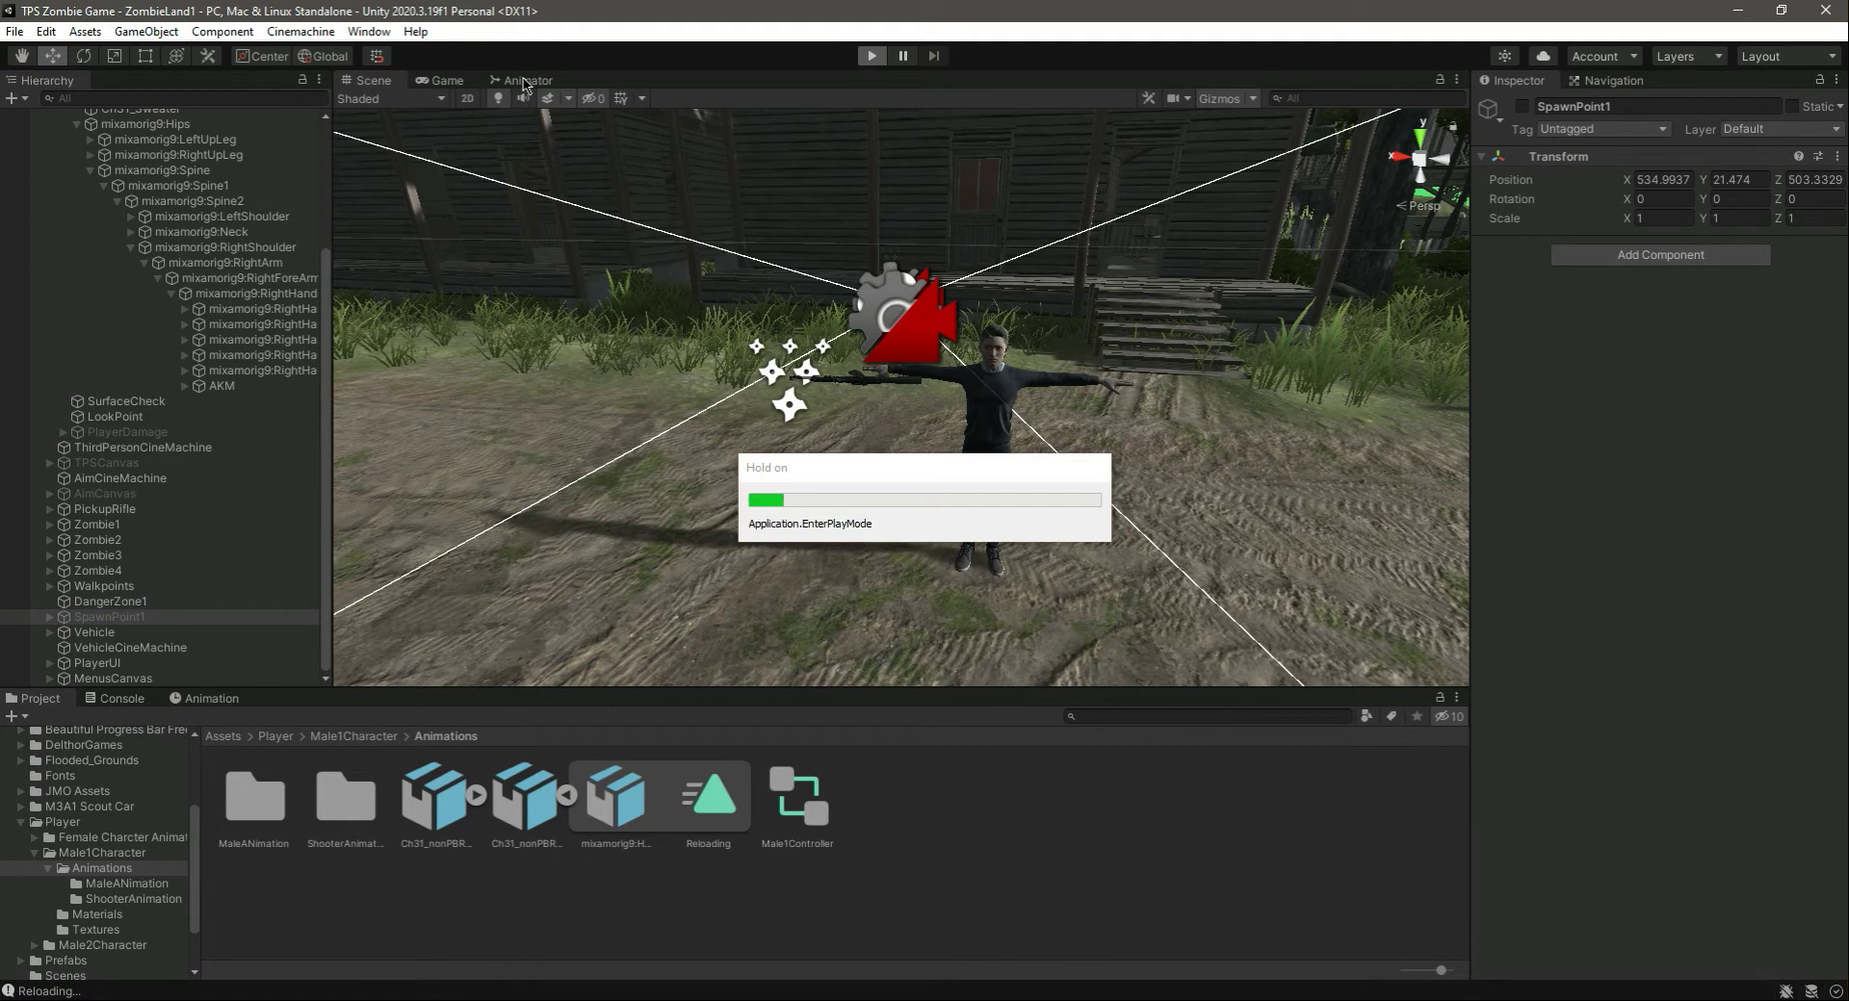
{"action": "left_click", "coordinate": [525, 82]}
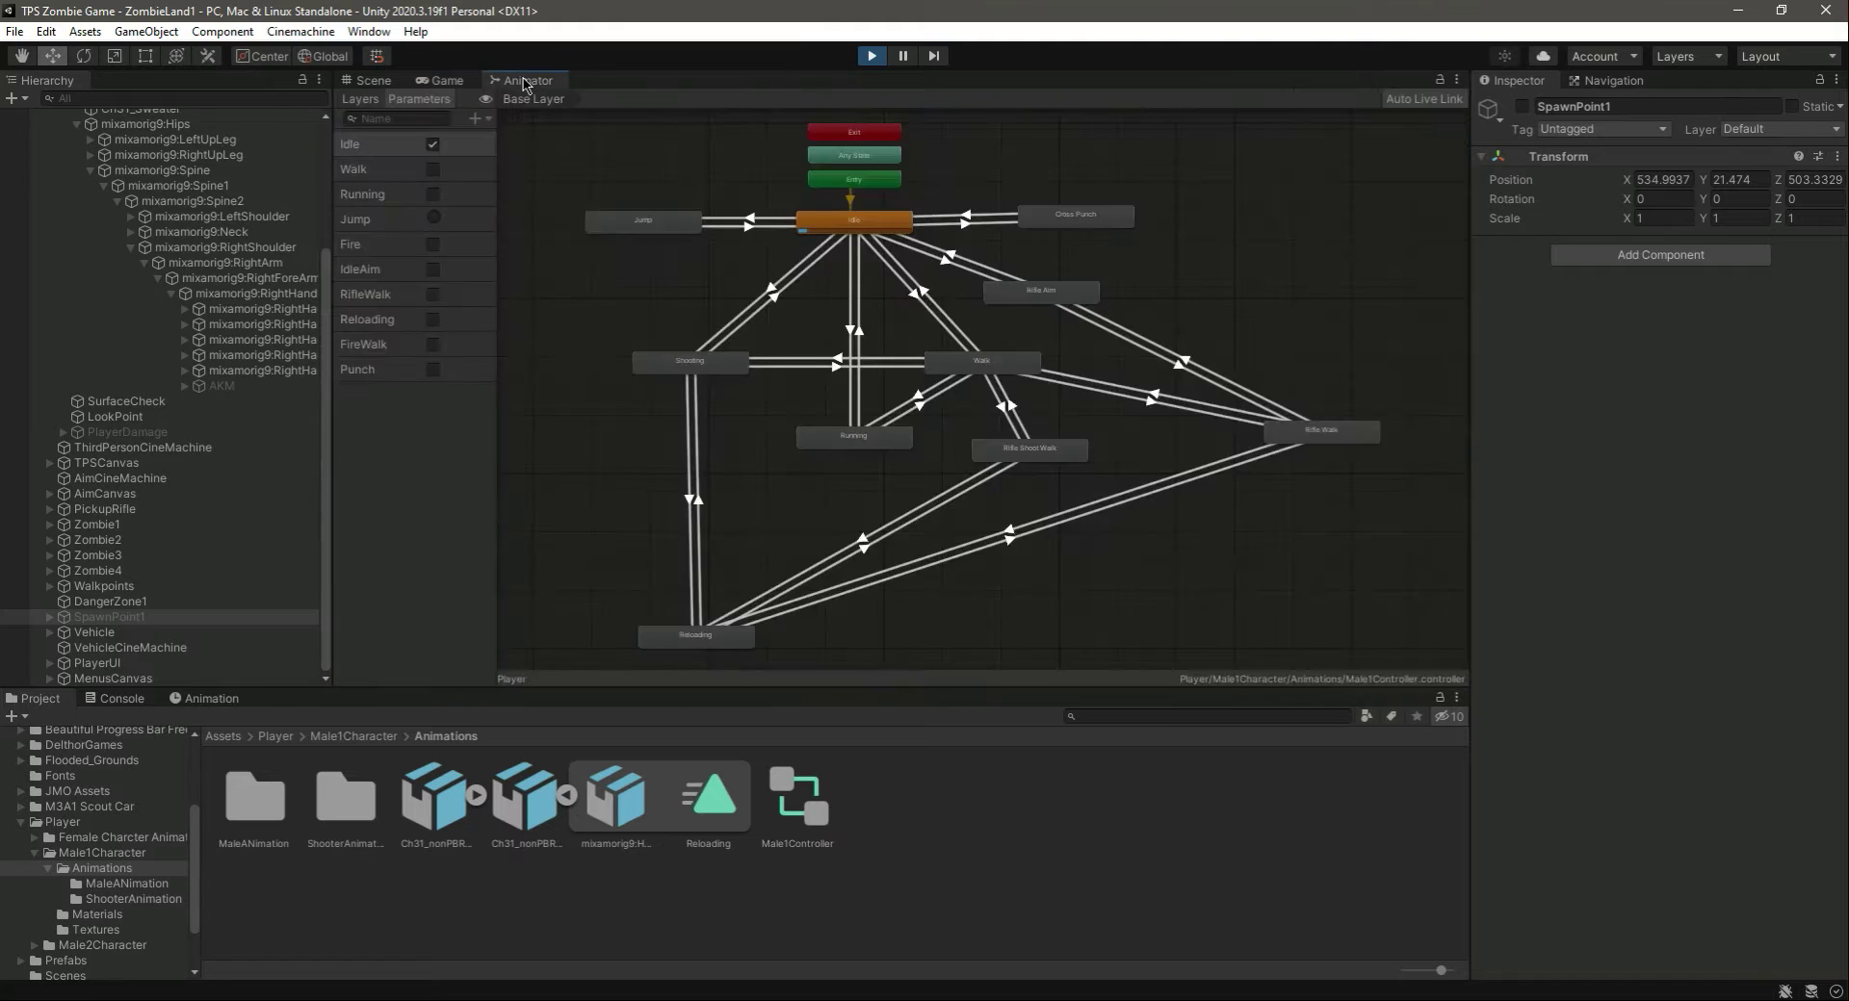
{"action": "left_click", "coordinate": [433, 292]}
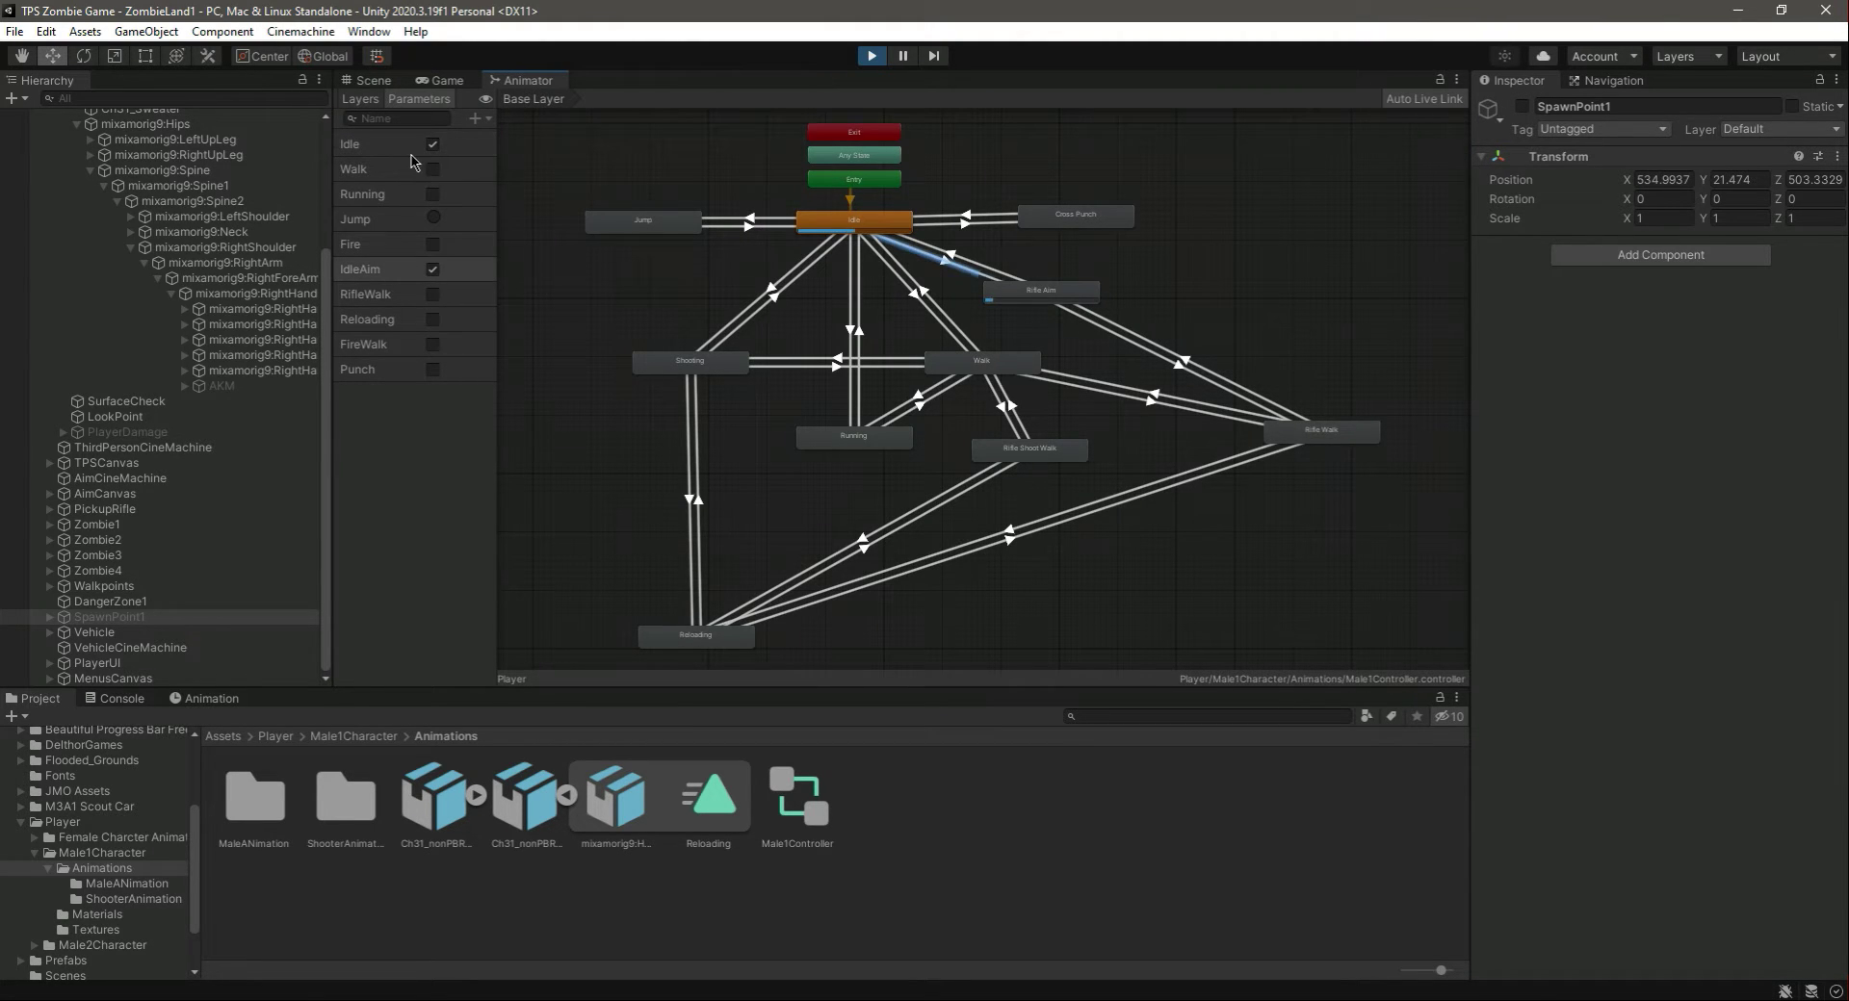
- Check the aiming pose in the scene, activate the AKM rifle in the right hand, and return to the animator graph
{"action": "left_click", "coordinate": [438, 81]}
{"action": "left_click", "coordinate": [370, 80]}
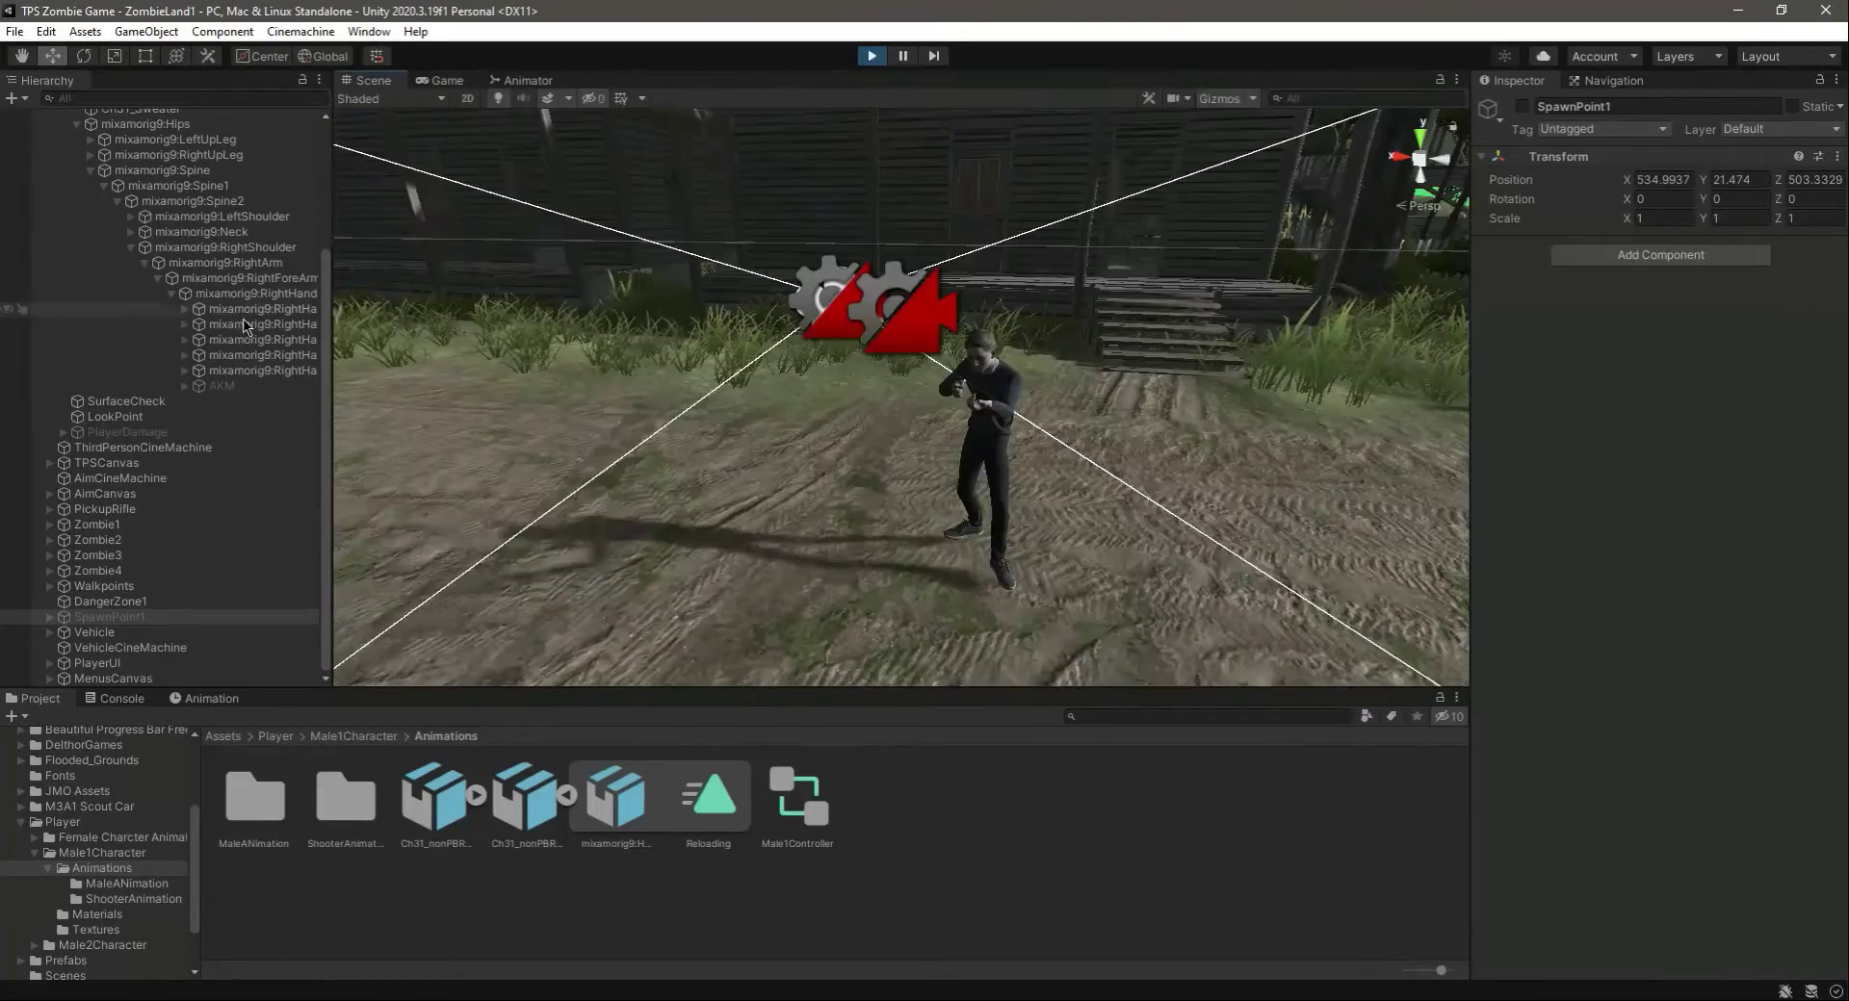
{"action": "left_click", "coordinate": [221, 385]}
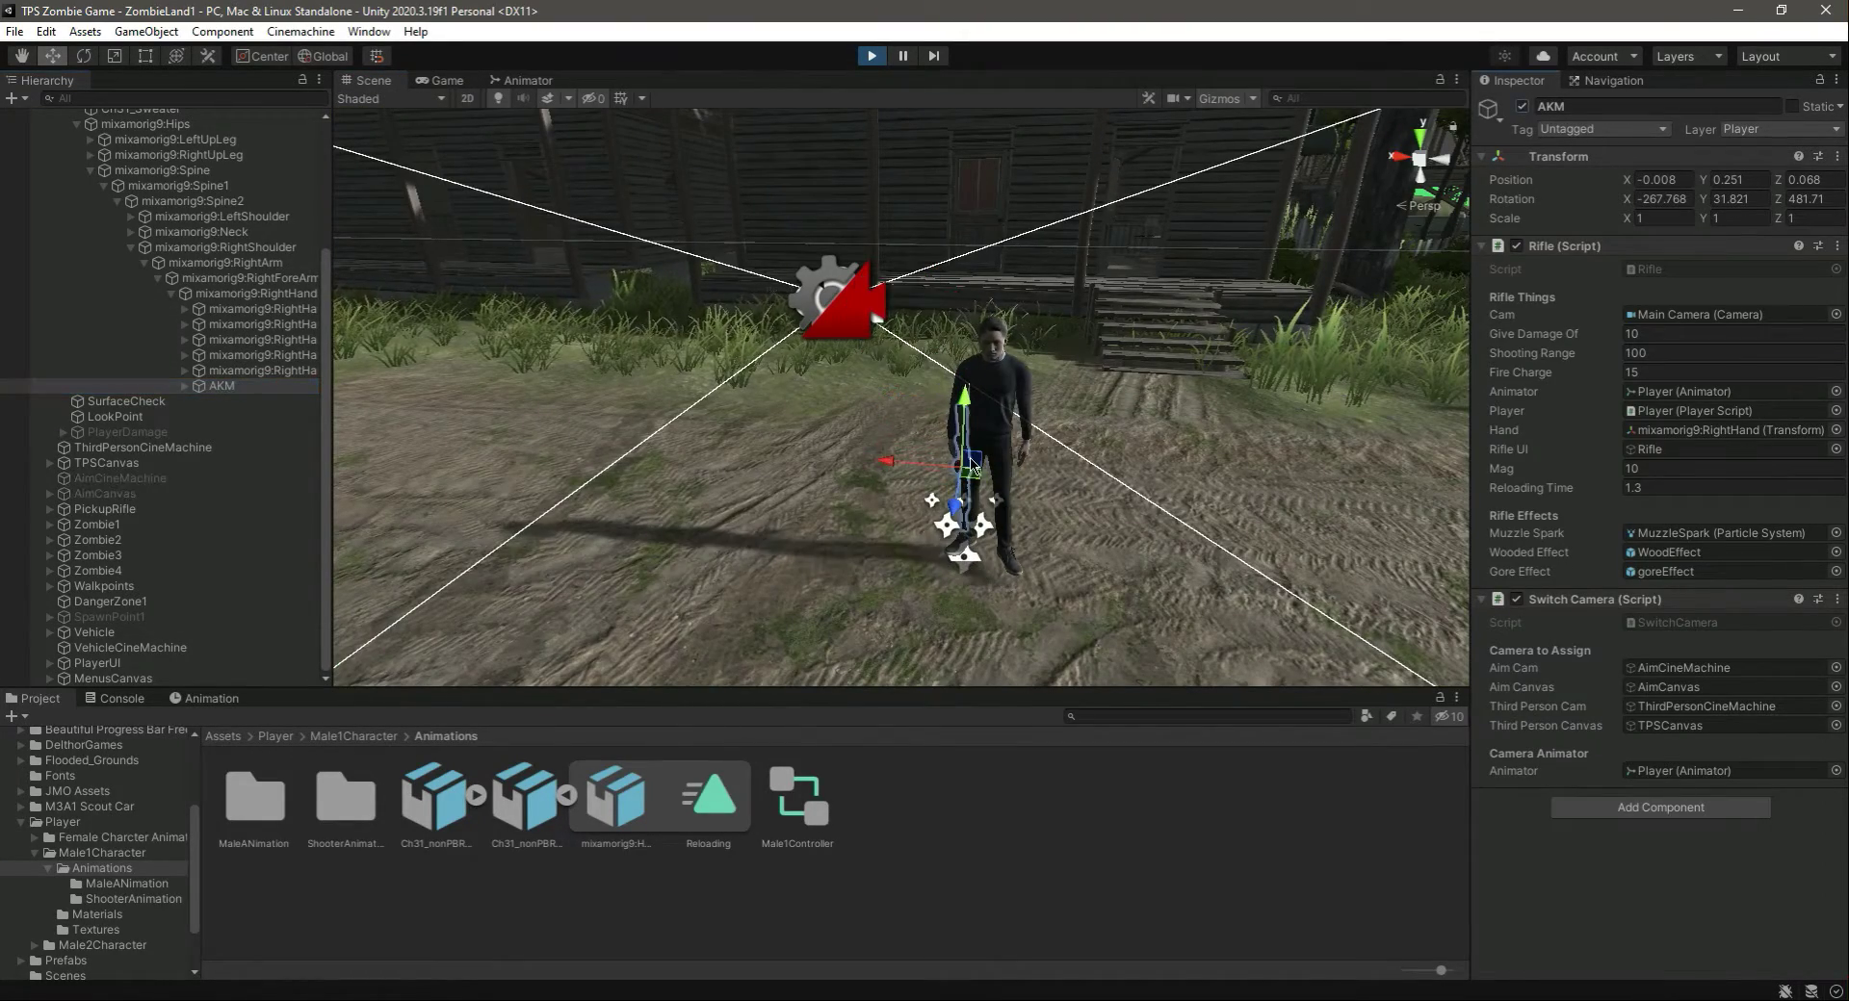
{"action": "left_click", "coordinate": [521, 80]}
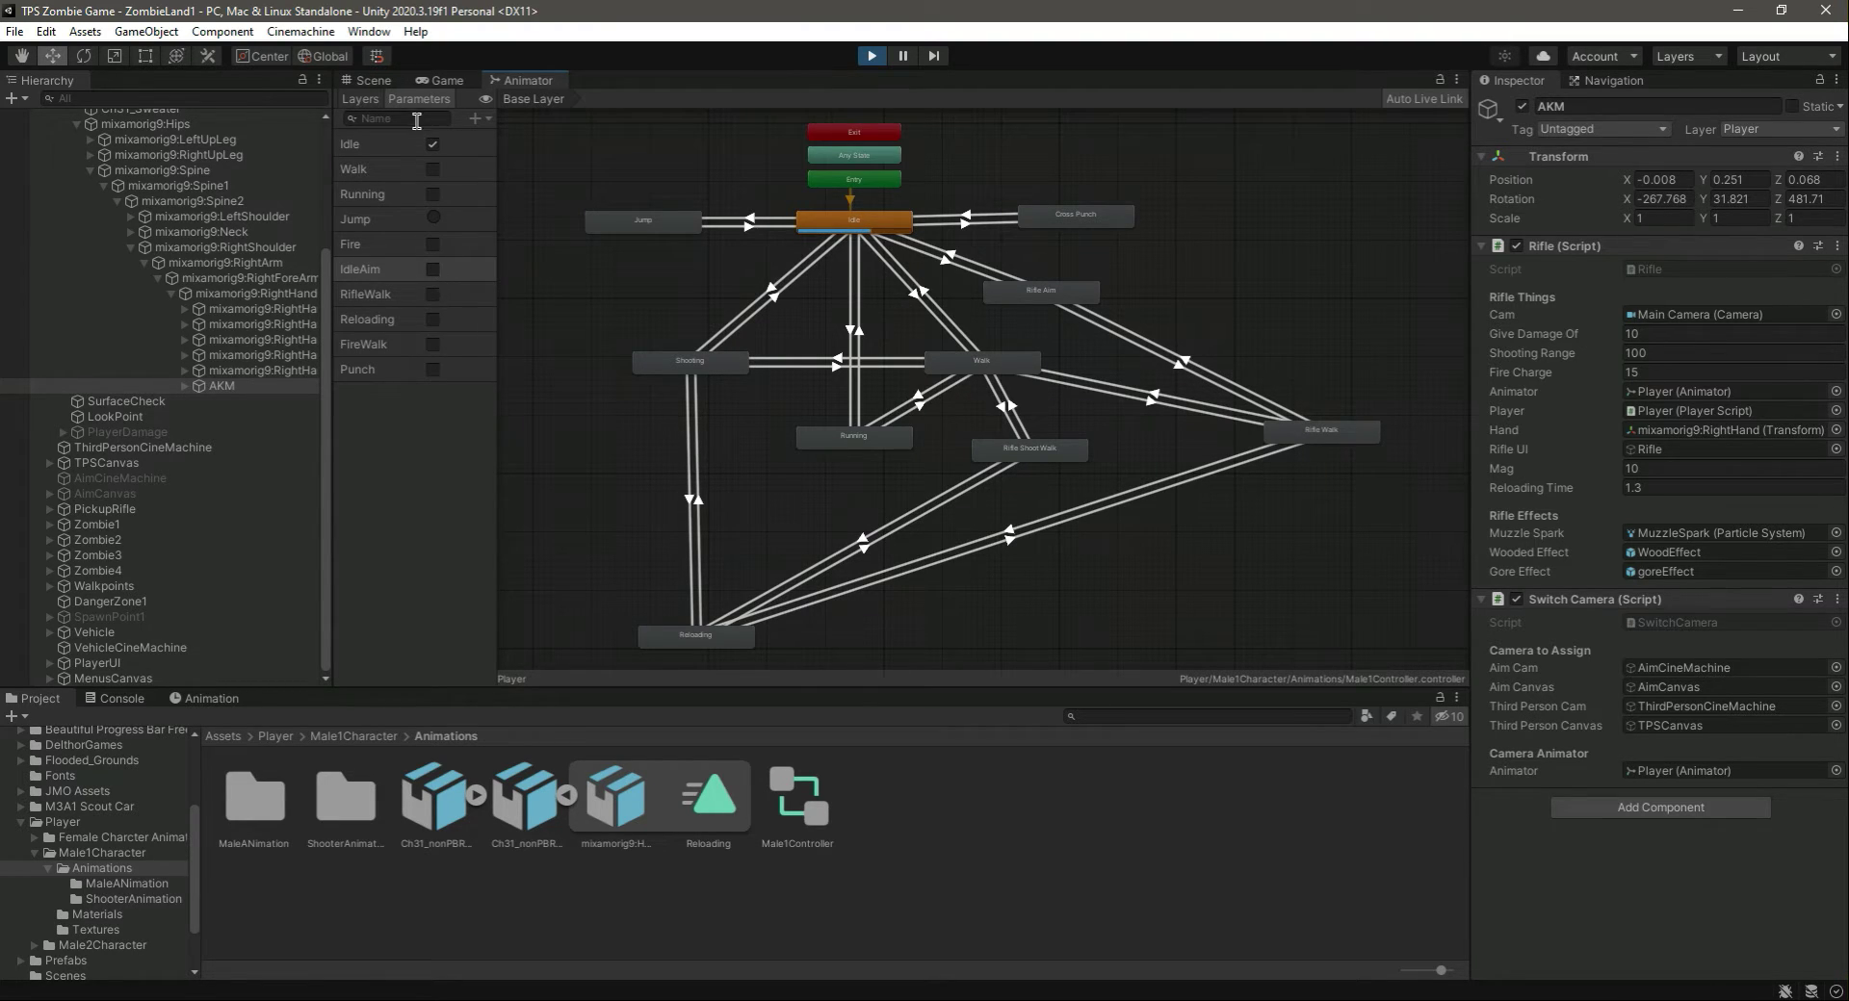
- Try the RifleWalk, FireWalk and IdleAim parameters in the running animator and stop the game
{"action": "left_click", "coordinate": [433, 295]}
{"action": "left_click", "coordinate": [433, 344]}
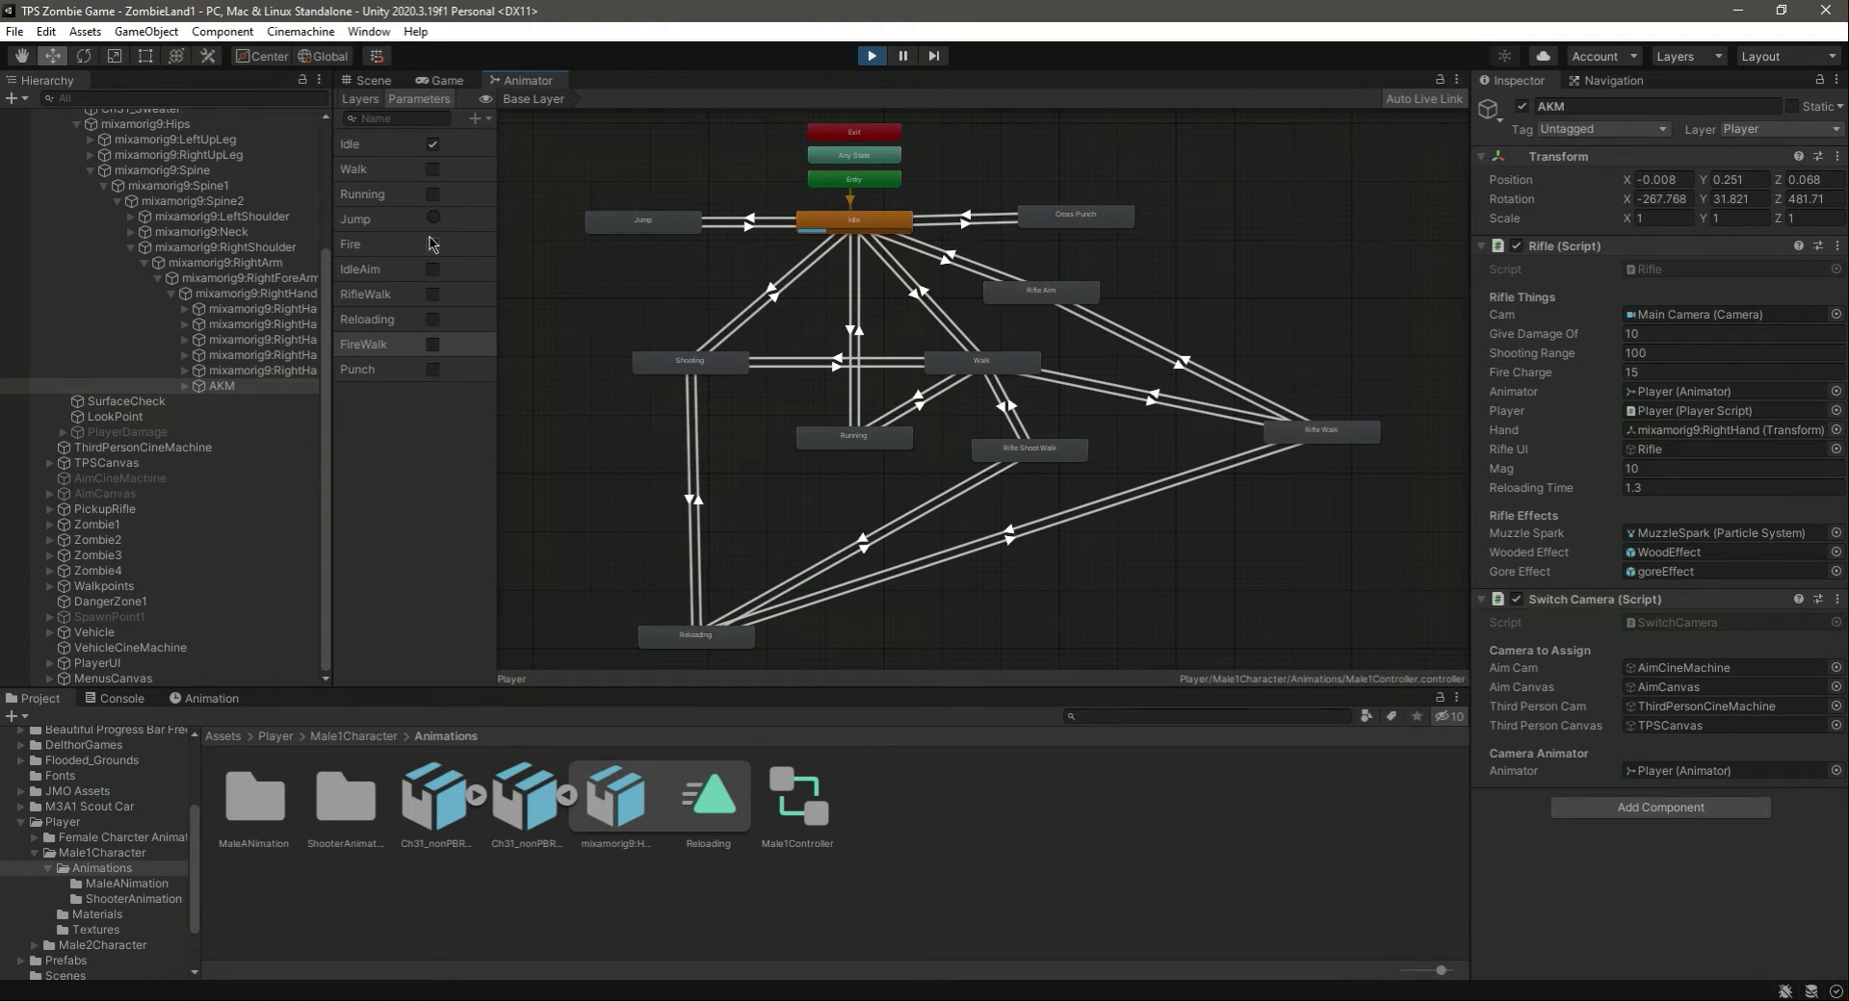
{"action": "left_click", "coordinate": [435, 273]}
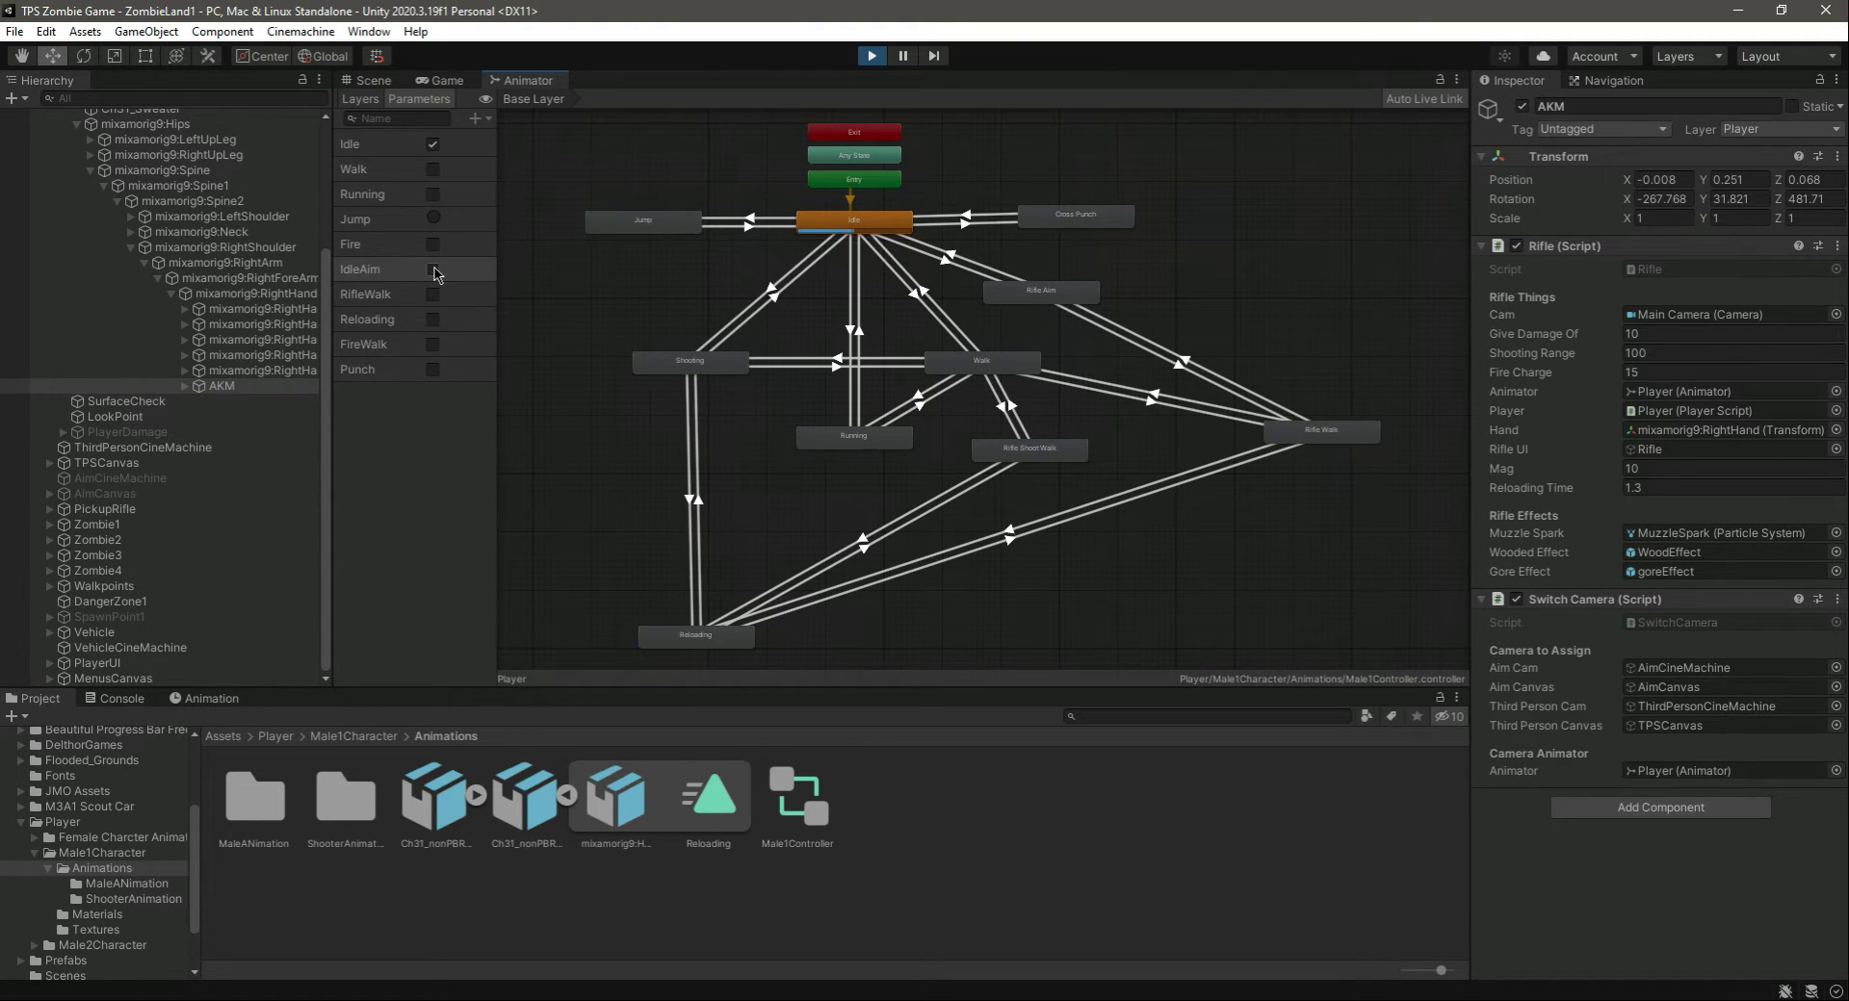
{"action": "key", "text": "ctrl+p"}
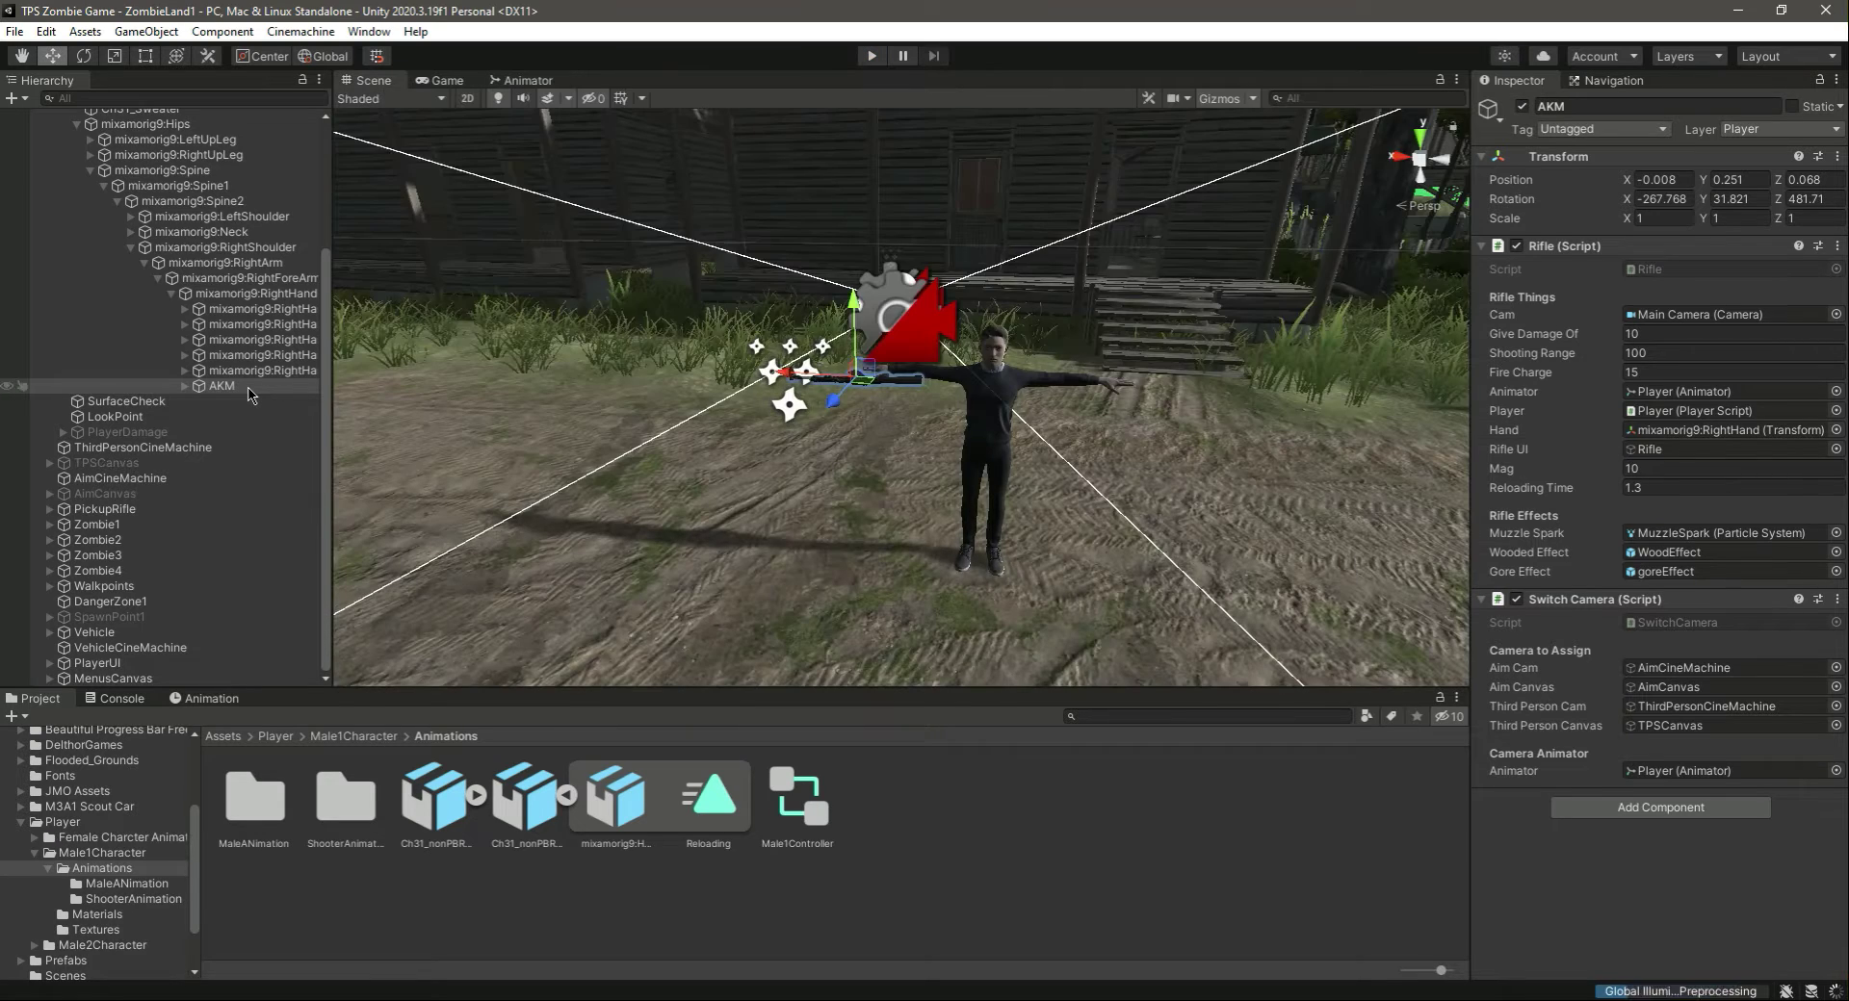
- Select the AKM rifle under the right-hand bone and inspect it beside the player in the scene
{"action": "left_click_drag", "start_coordinate": [230, 384], "coordinate": [242, 362]}
{"action": "left_click", "coordinate": [239, 386]}
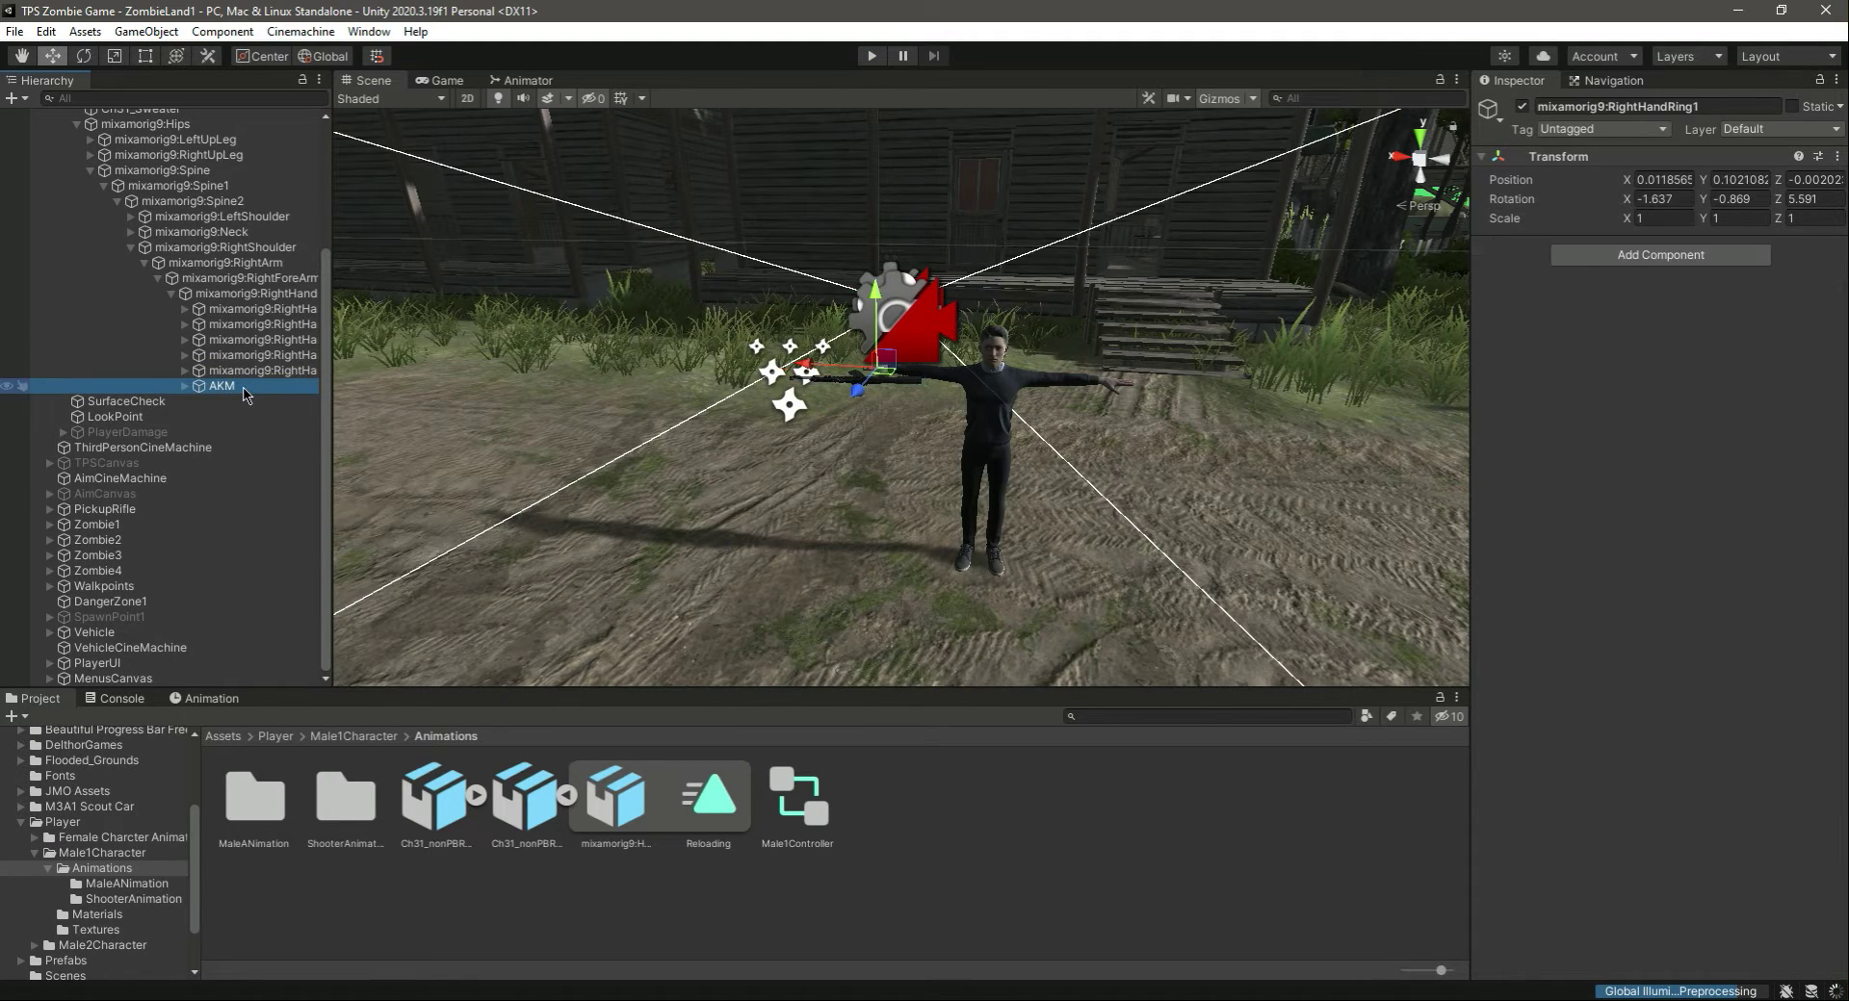
{"action": "right_click_drag", "start_coordinate": [841, 523], "coordinate": [1059, 511]}
{"action": "key", "text": "a"}
{"action": "key", "text": "s"}
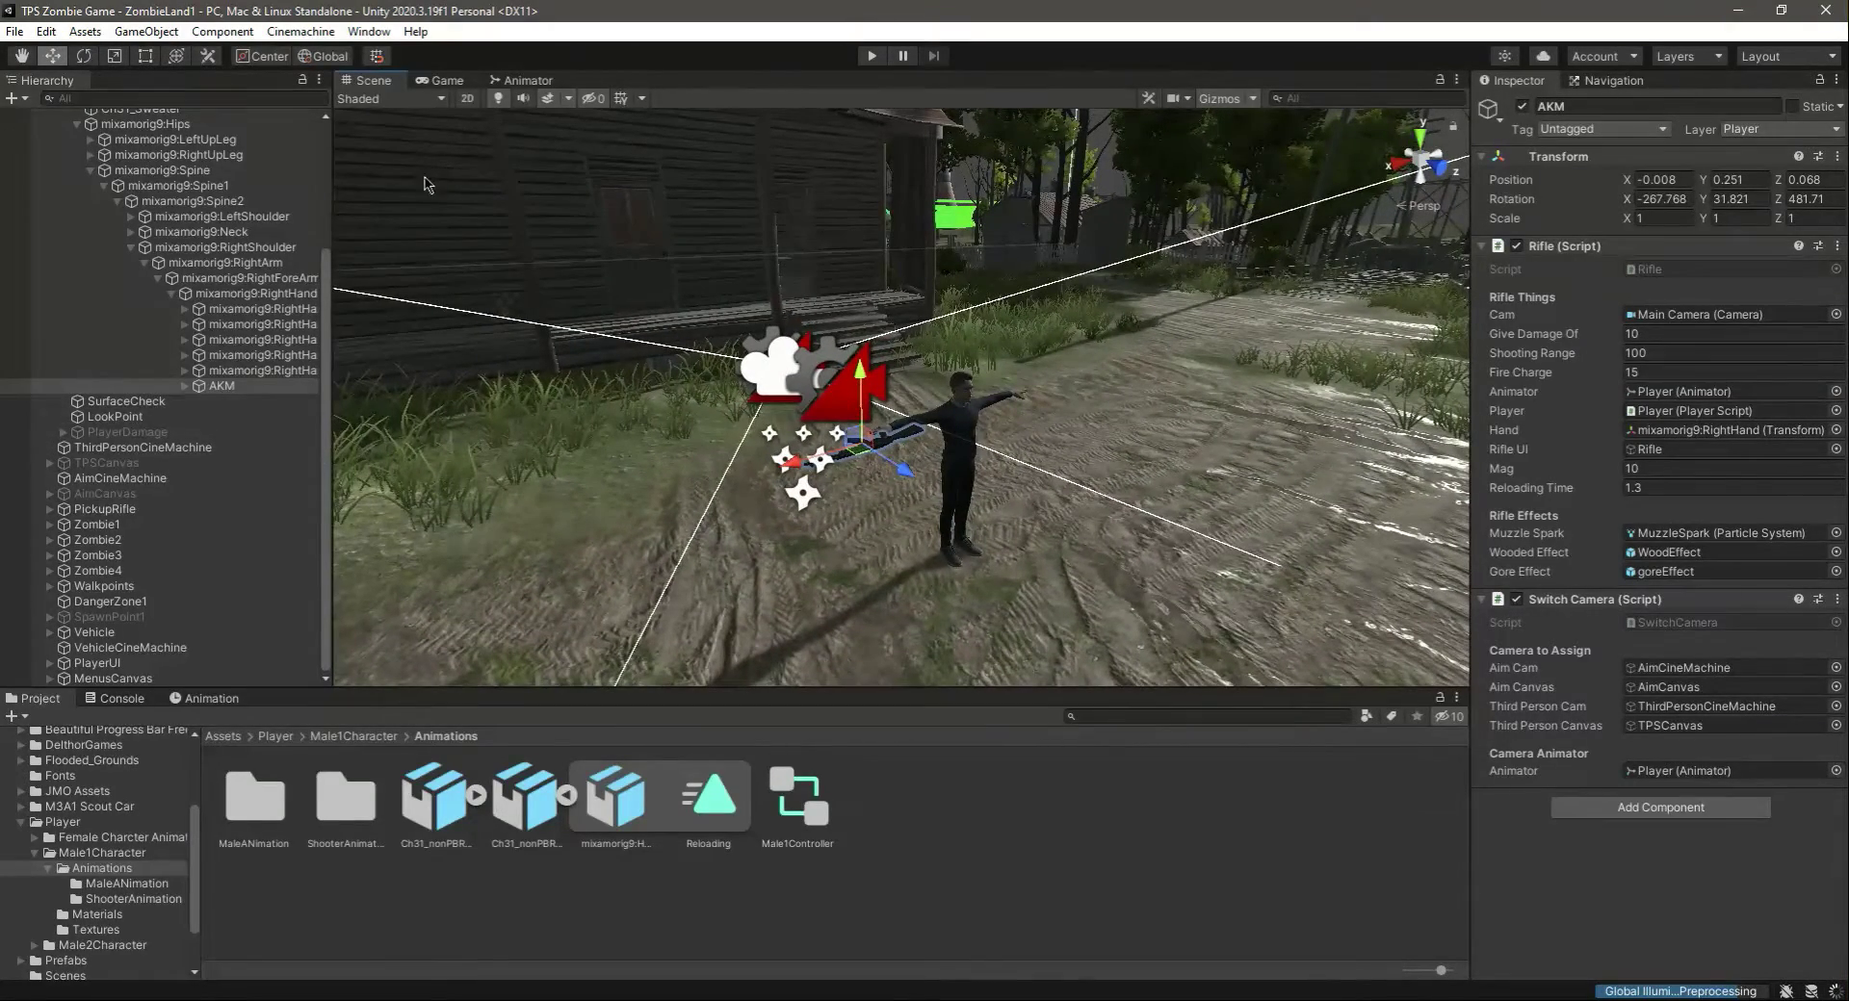
- Make Rifle Aim the default state of the Male1Controller base layer
{"action": "left_click", "coordinate": [516, 82]}
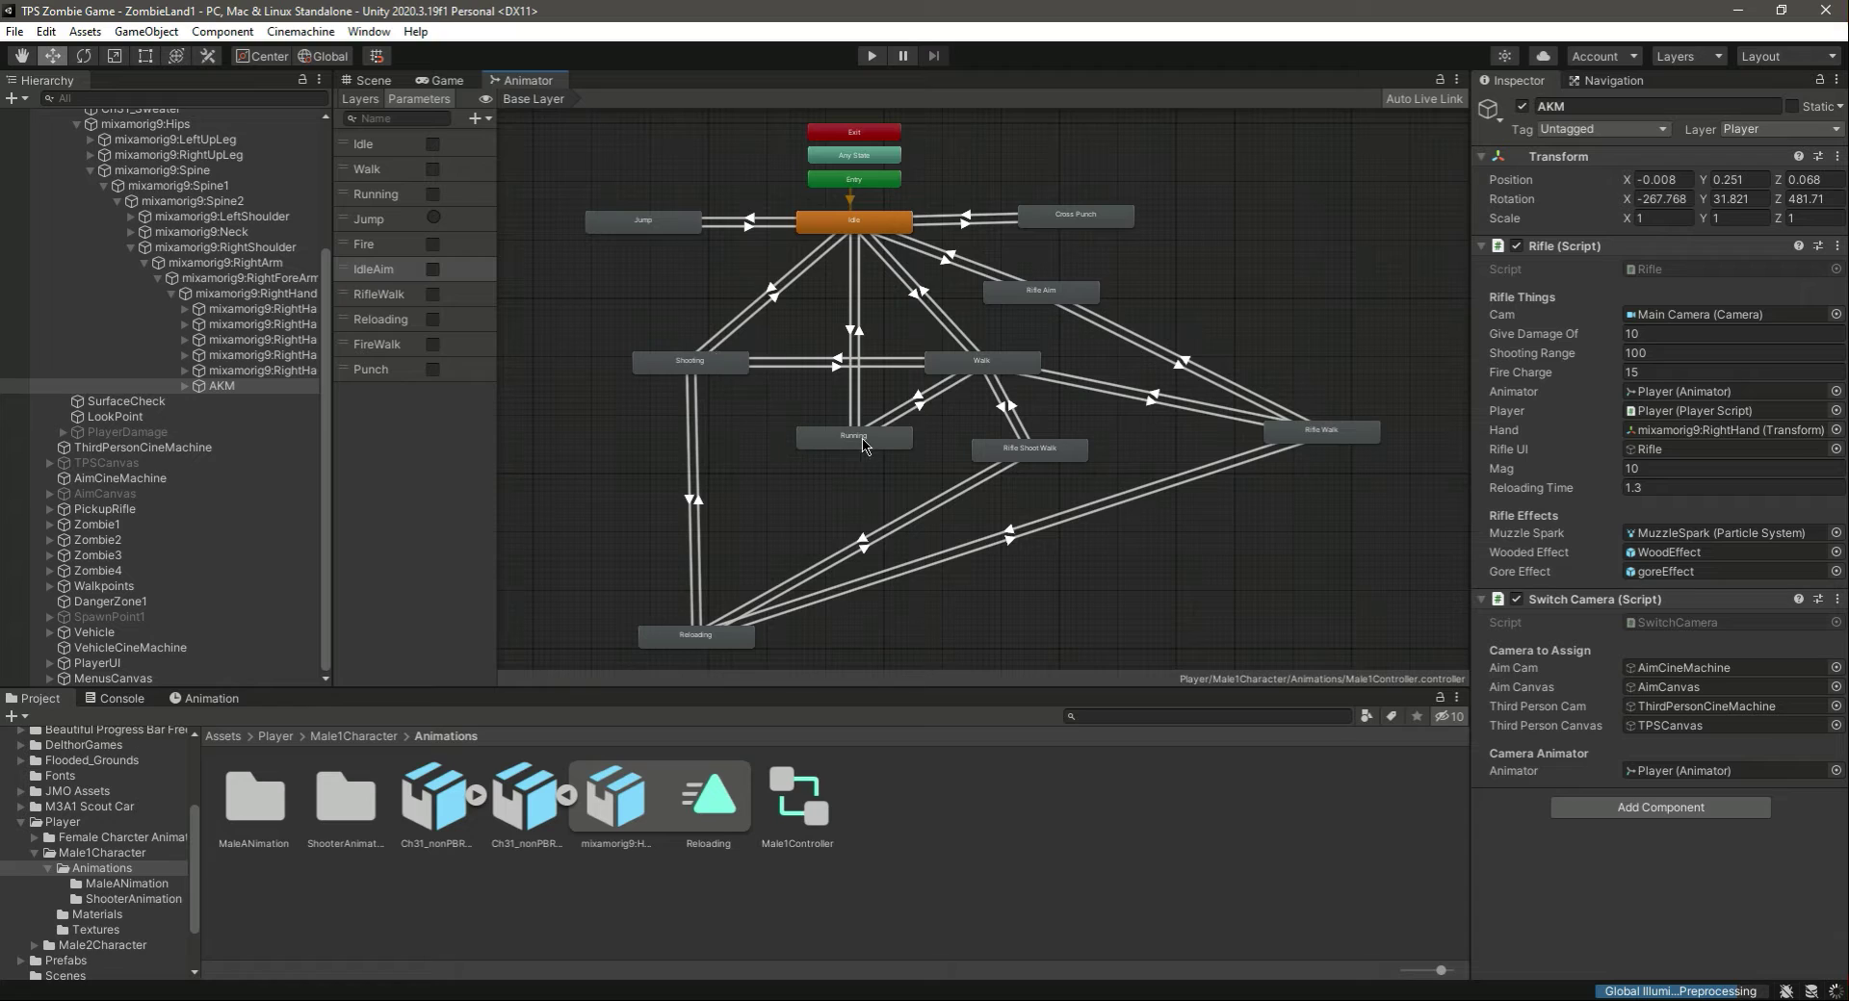
{"action": "left_click", "coordinate": [1036, 301]}
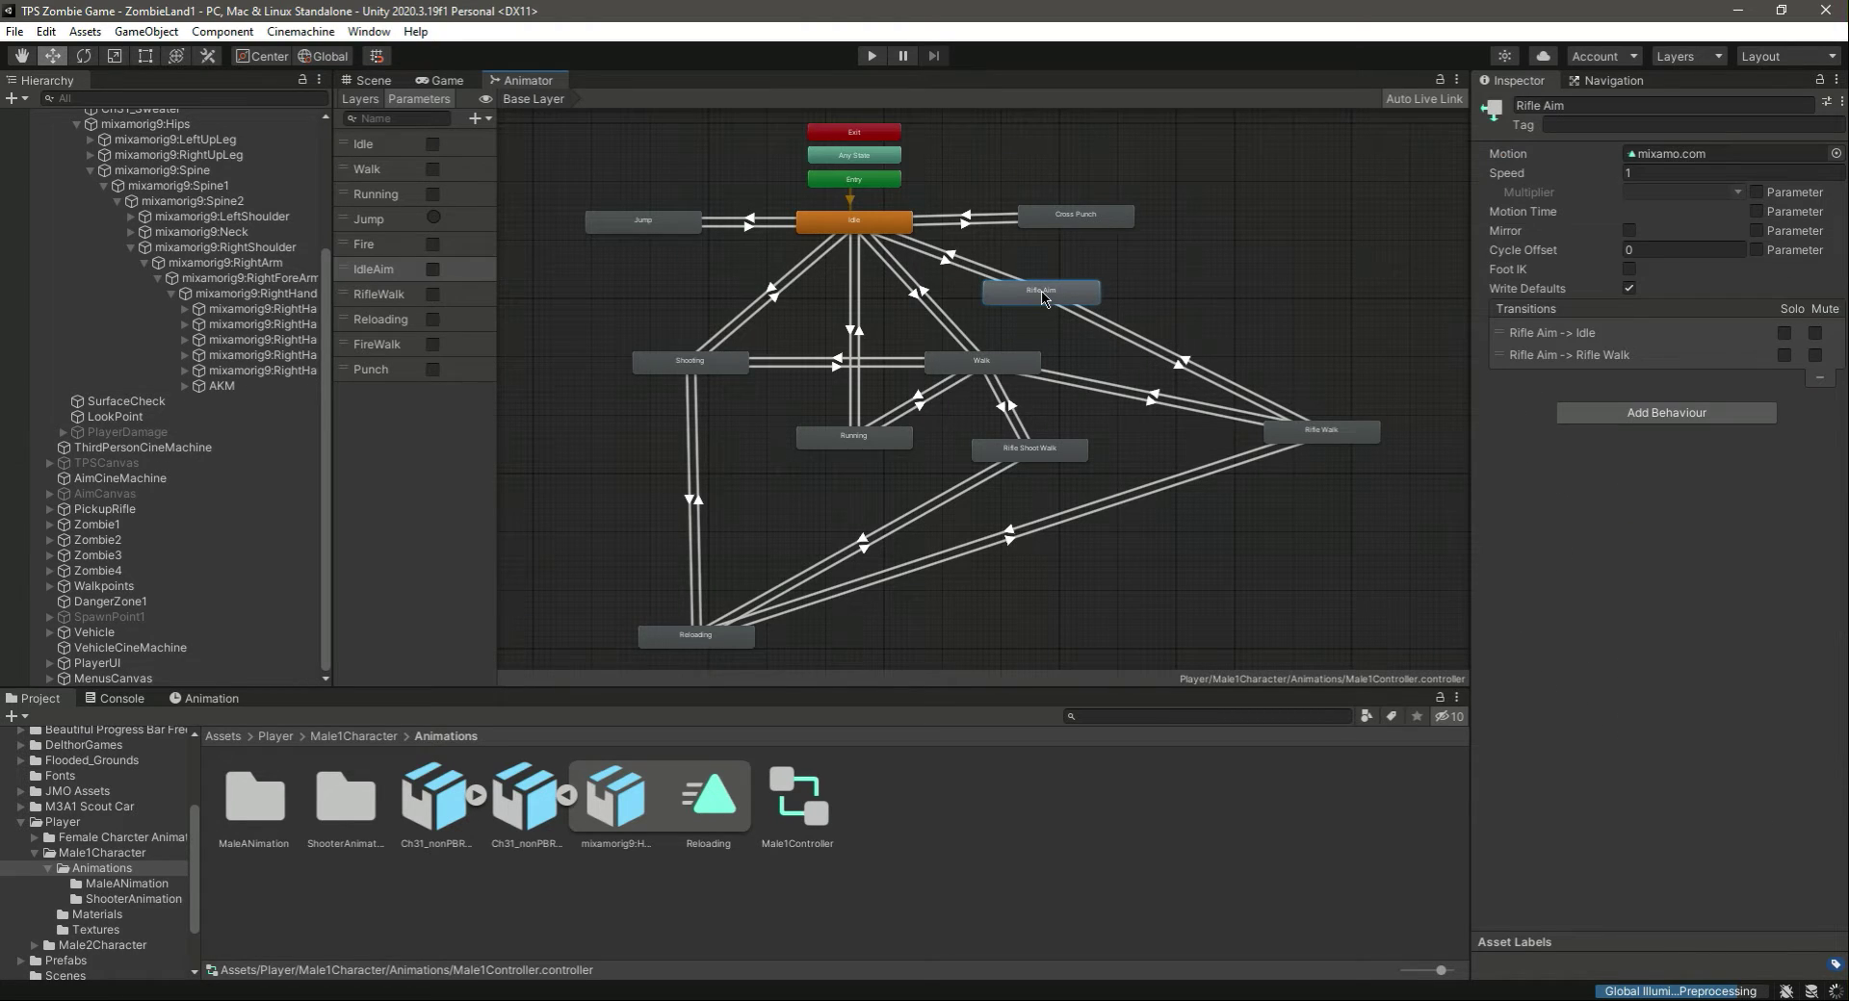
{"action": "right_click", "coordinate": [1037, 295]}
{"action": "left_click", "coordinate": [1078, 323]}
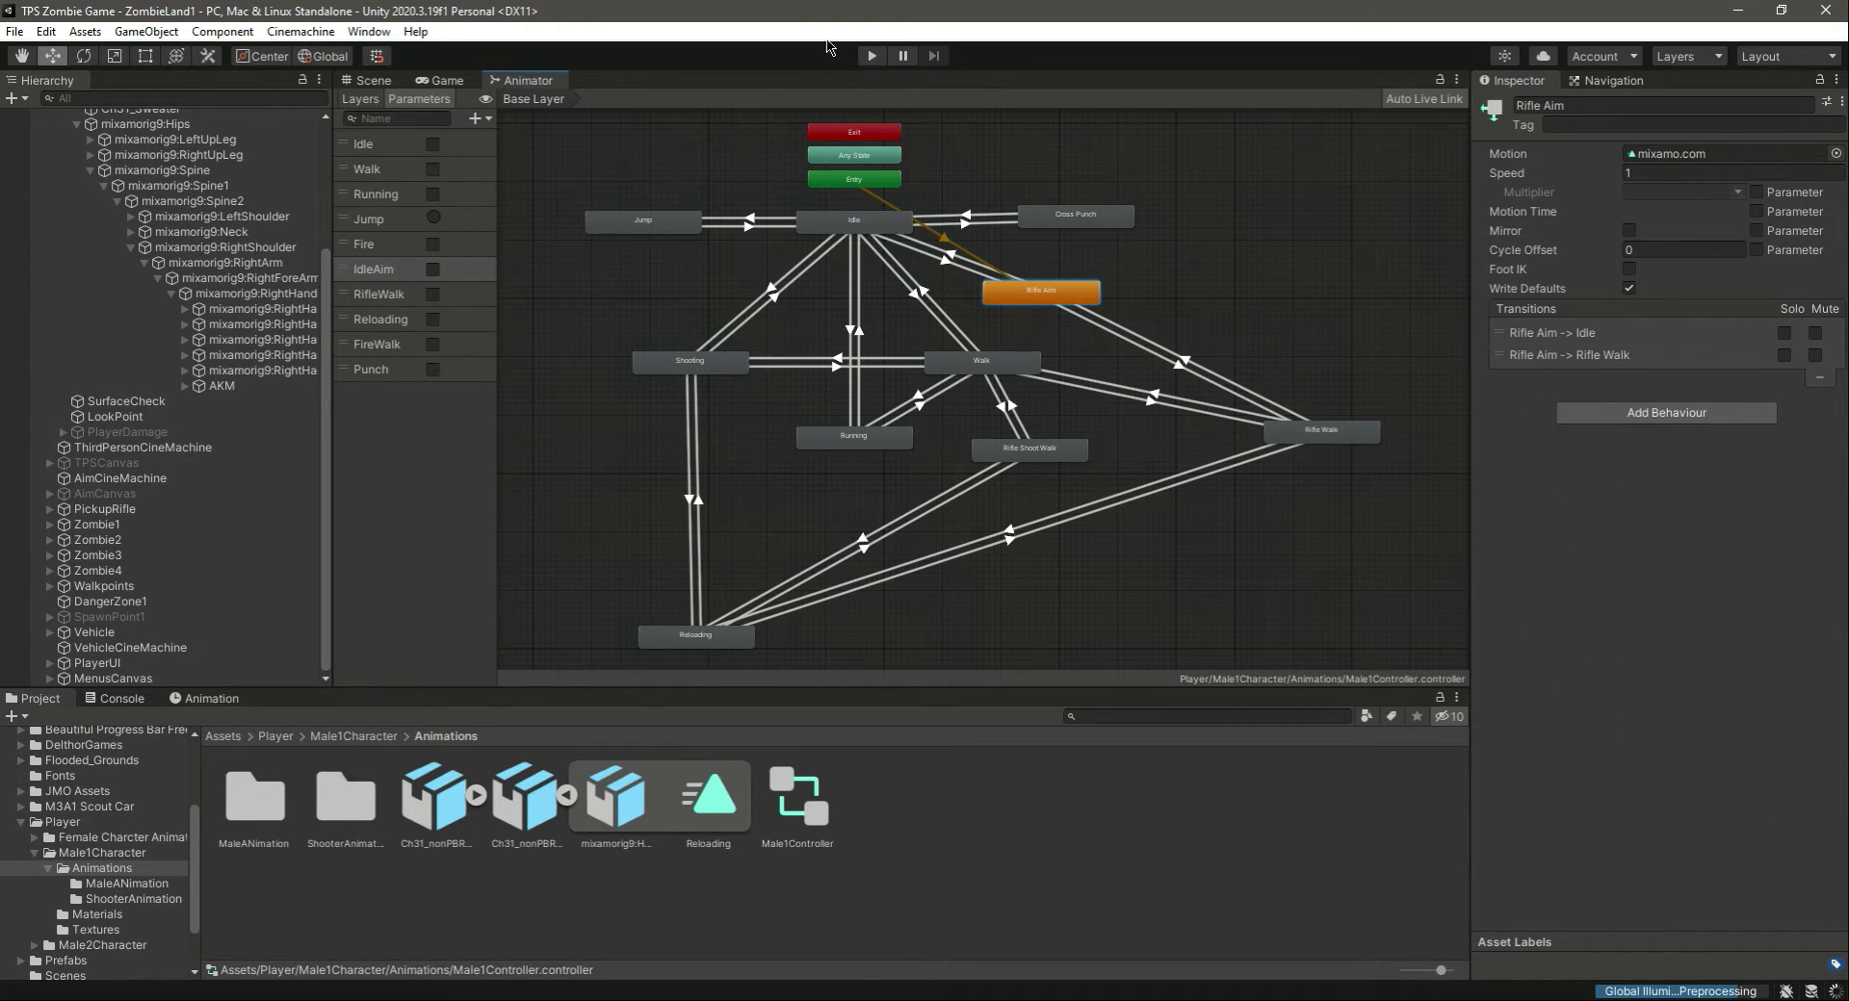
- Run the game, turn on the IdleAim parameter while paused, and resume to check the player's aiming pose
{"action": "left_click", "coordinate": [871, 55]}
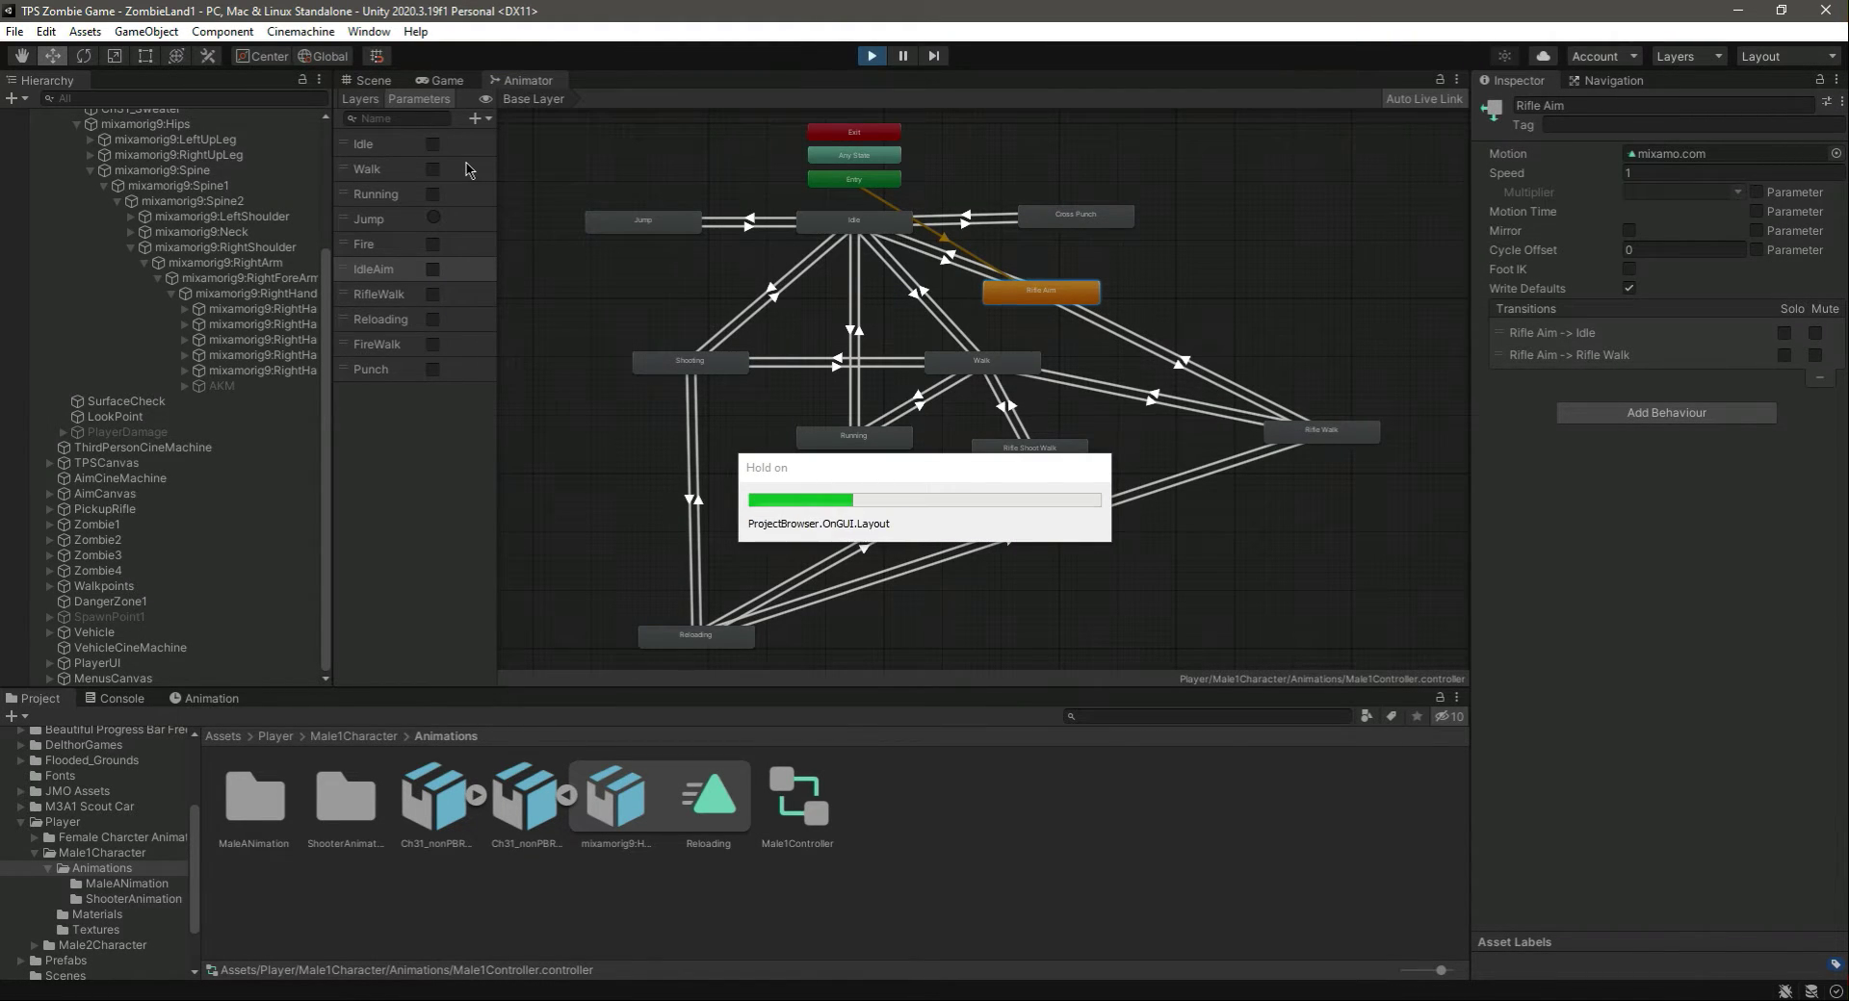
{"action": "key", "text": "Escape"}
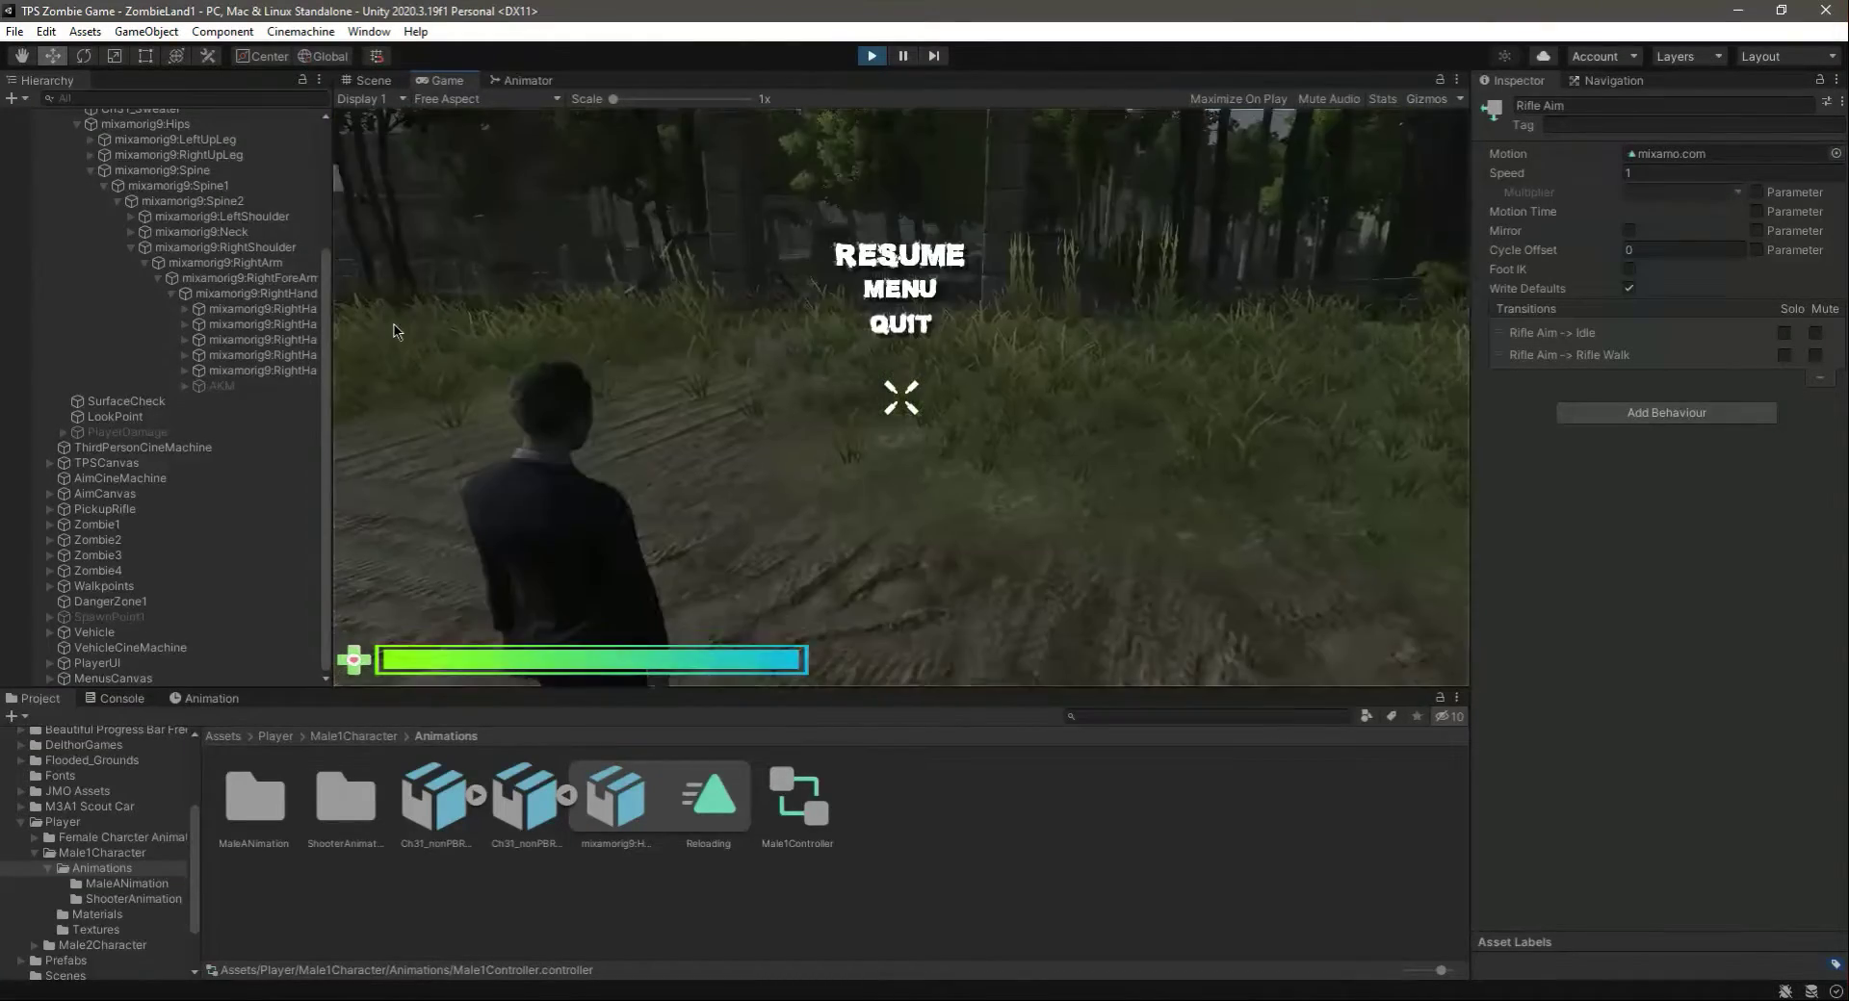
{"action": "left_click", "coordinate": [523, 80]}
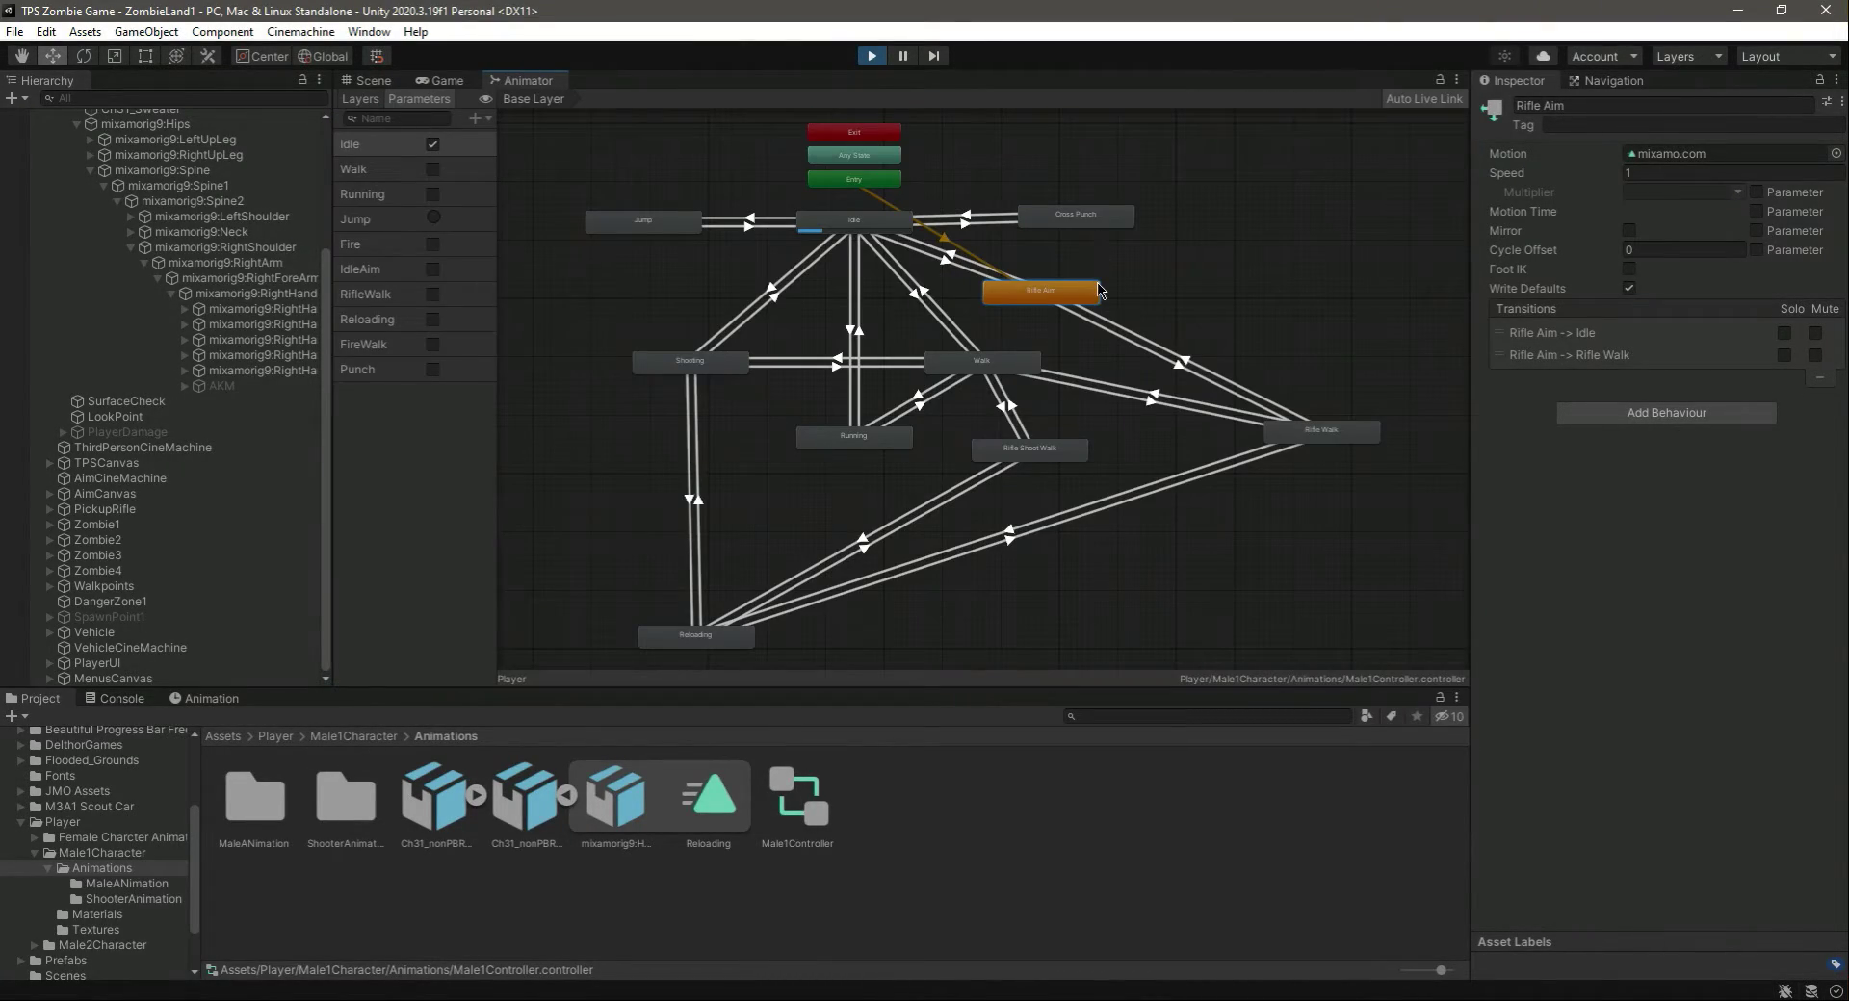
{"action": "left_click", "coordinate": [430, 274]}
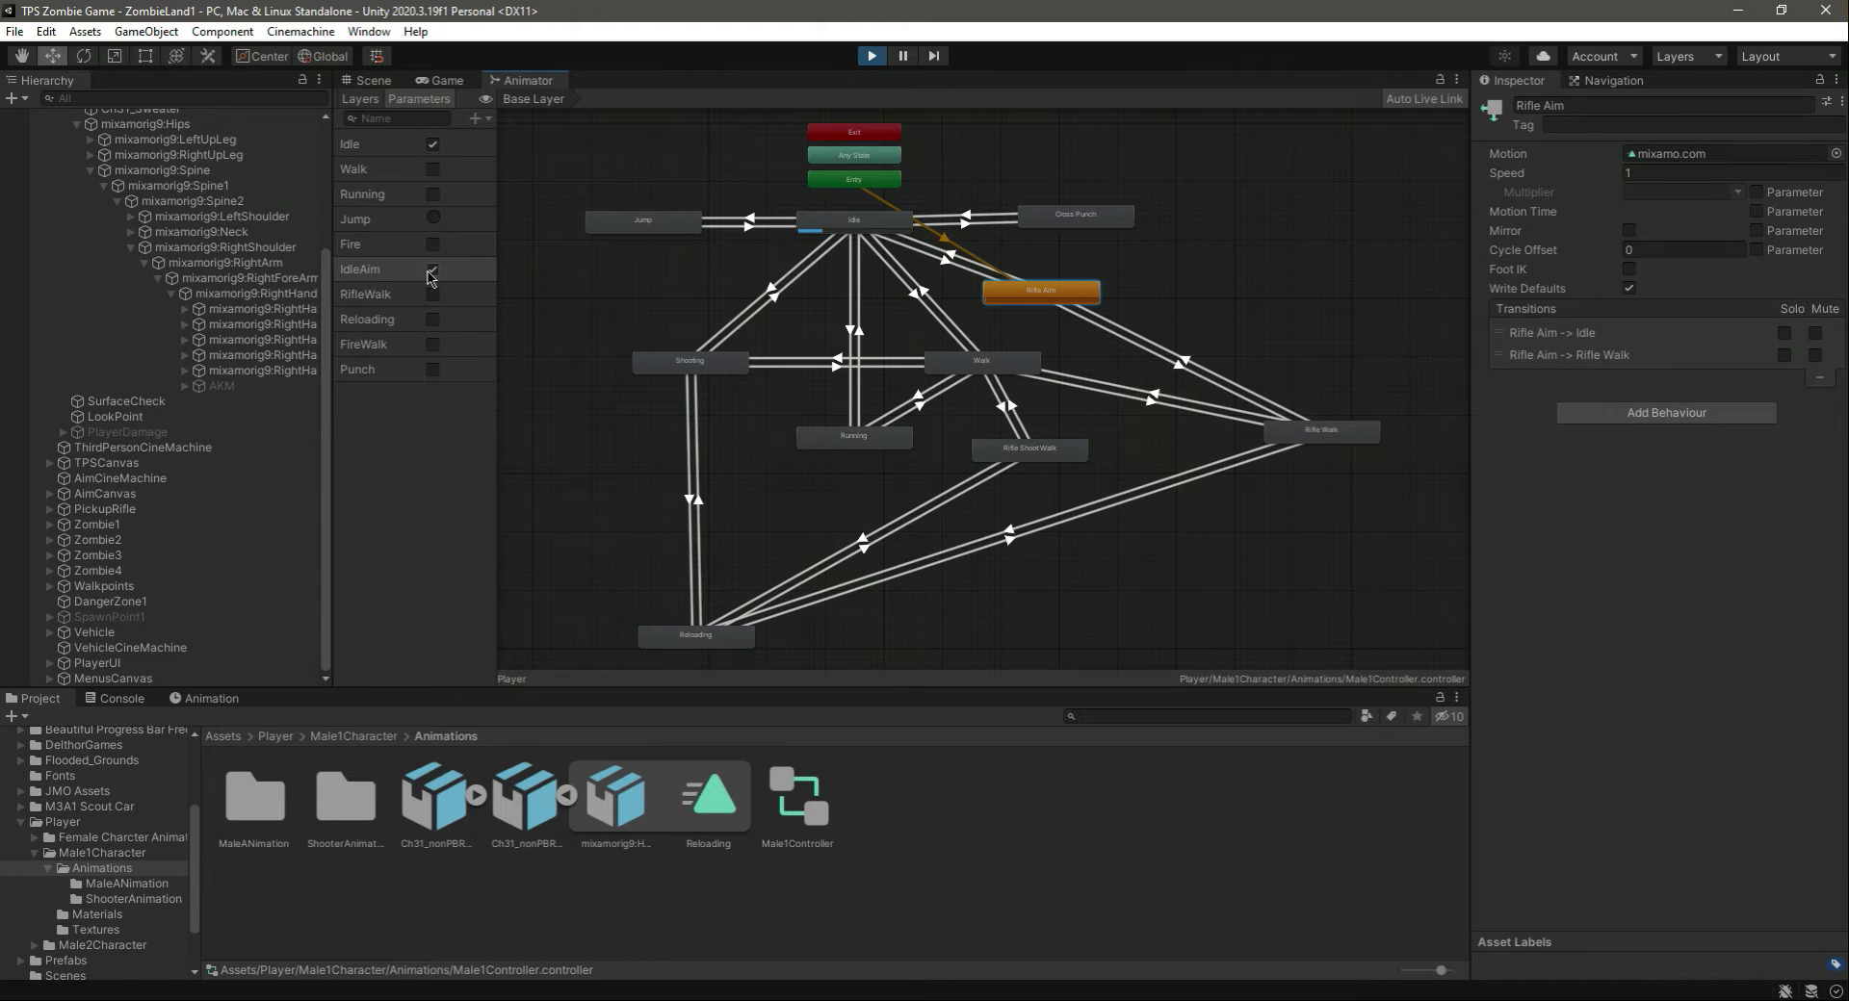
{"action": "left_click", "coordinate": [441, 80]}
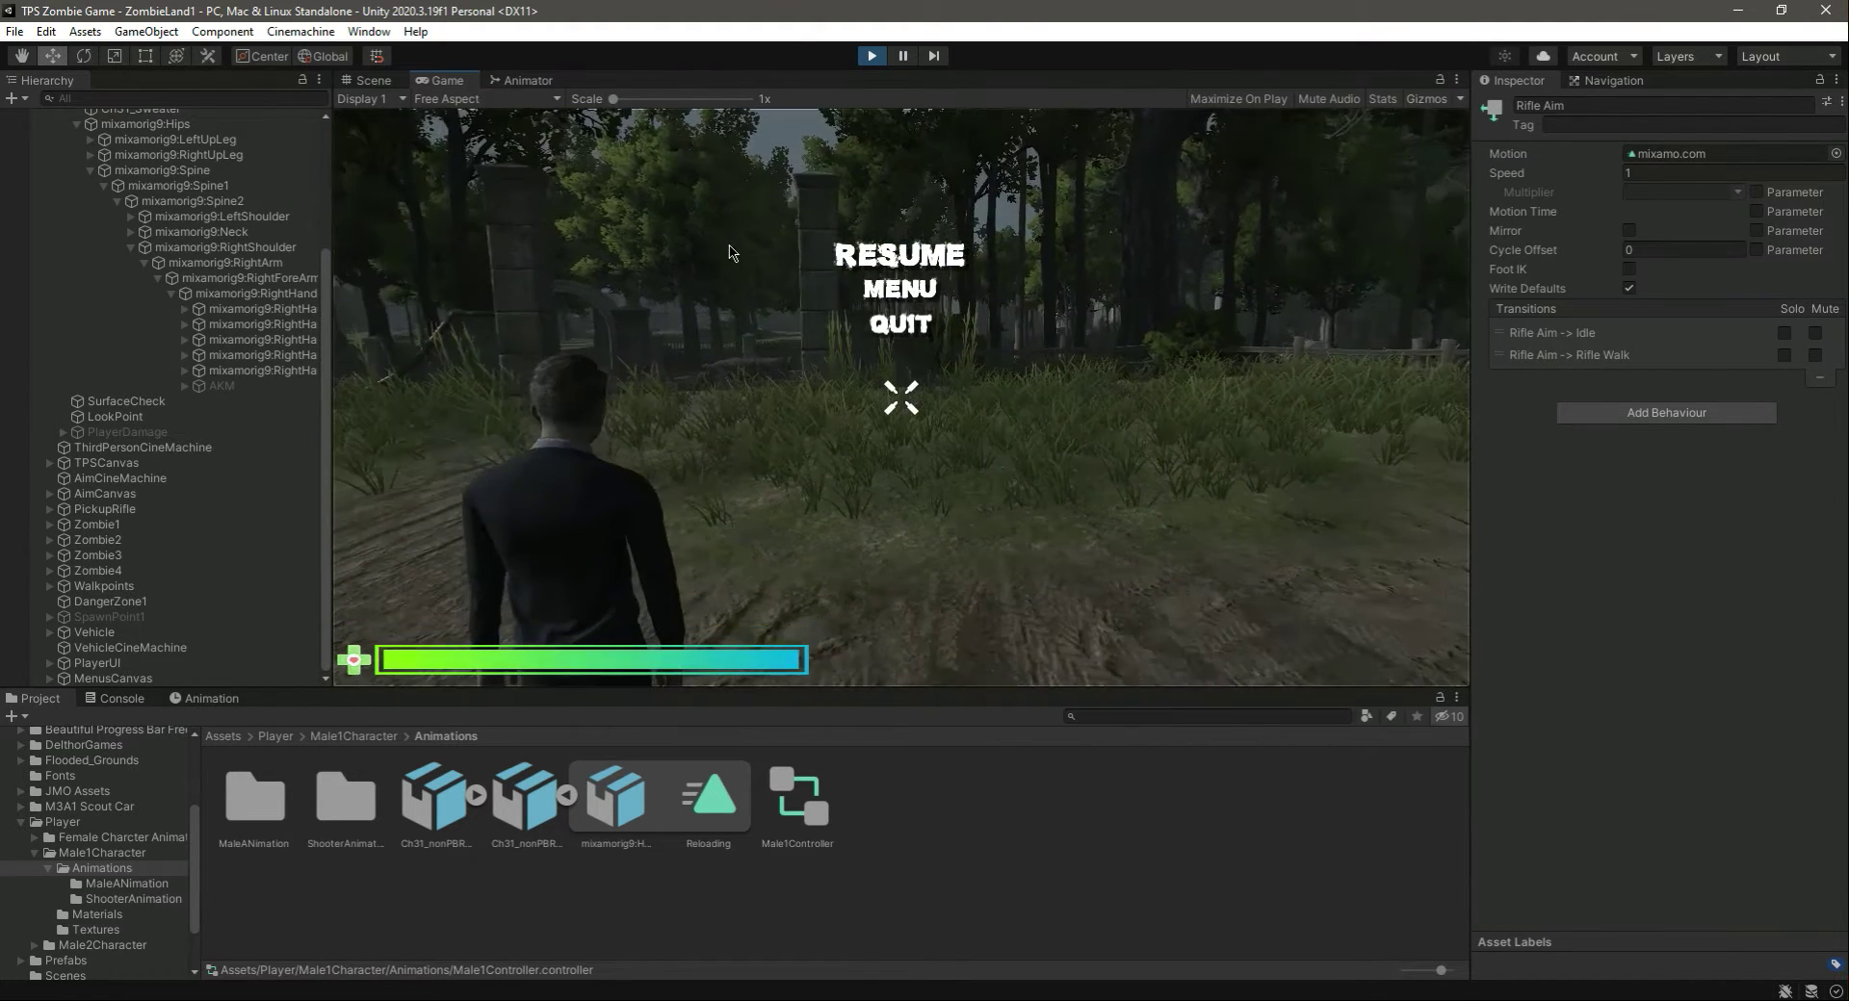
{"action": "key", "text": "Escape"}
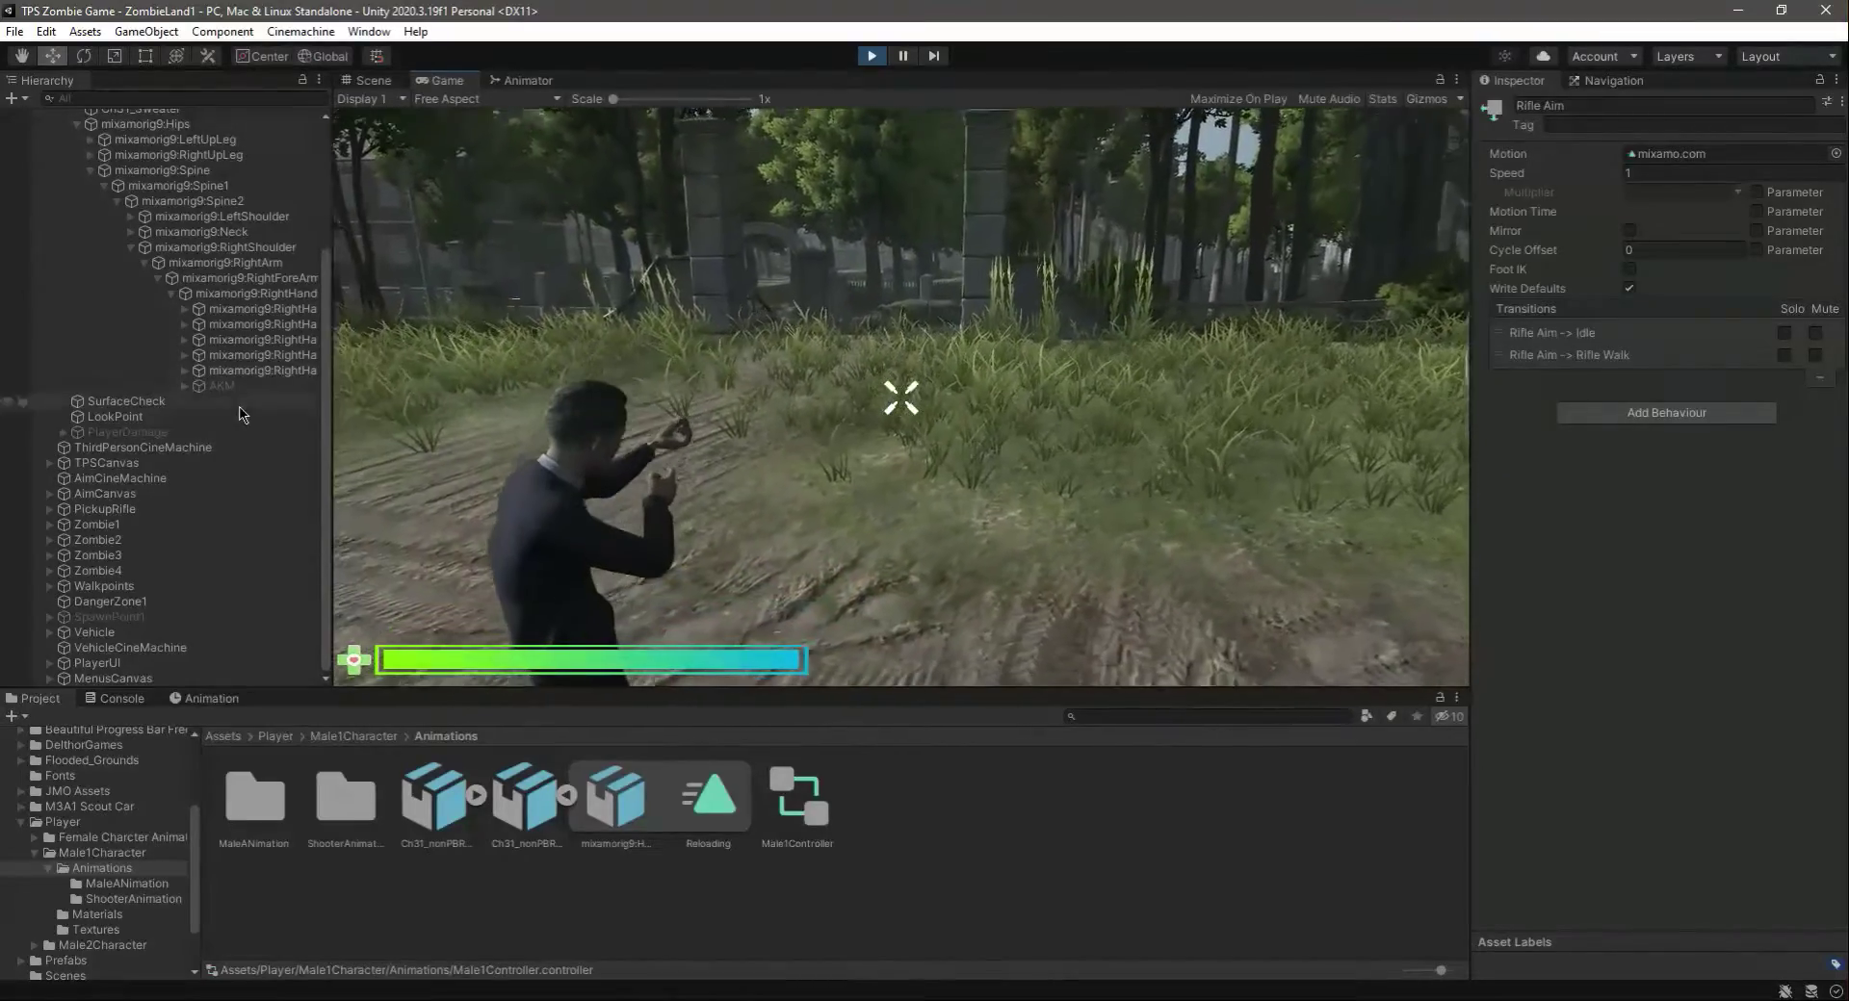
- Activate the AKM rifle in the running game, test the IdleAim parameter with it, and stop the game
{"action": "left_click", "coordinate": [222, 385]}
{"action": "left_click", "coordinate": [1521, 107]}
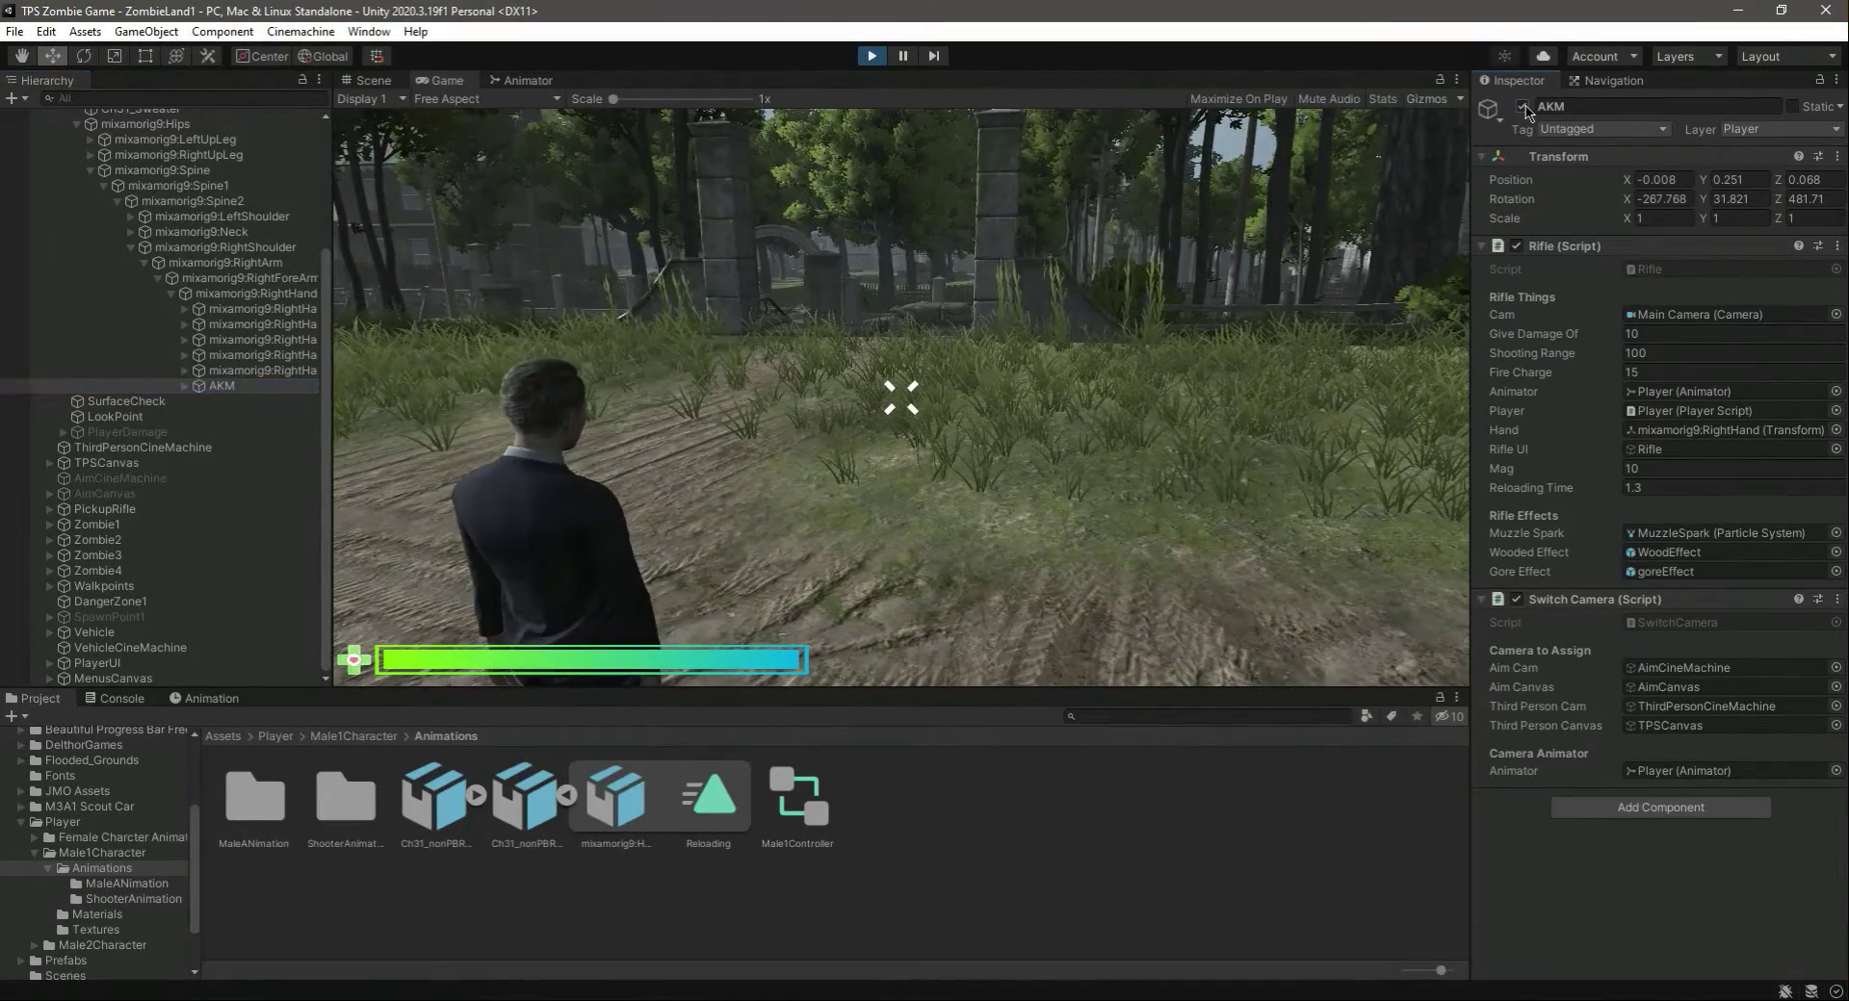
{"action": "left_click", "coordinate": [521, 80]}
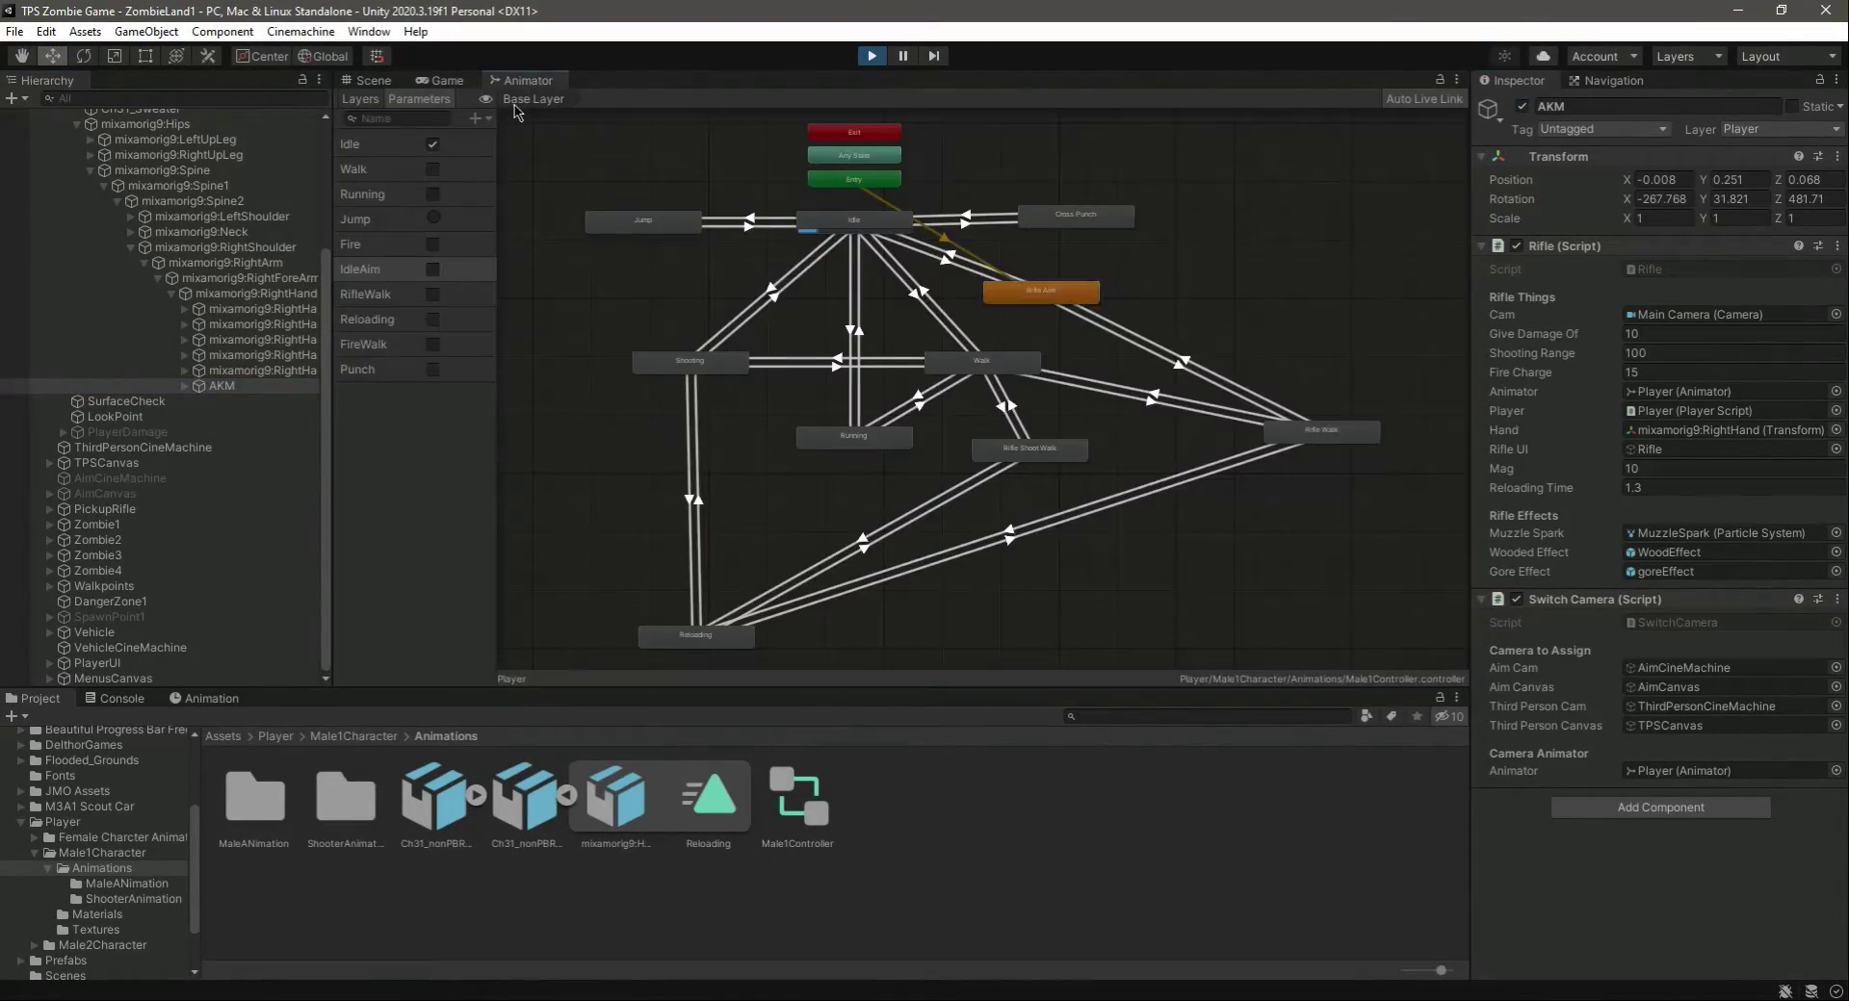
{"action": "left_click", "coordinate": [433, 270]}
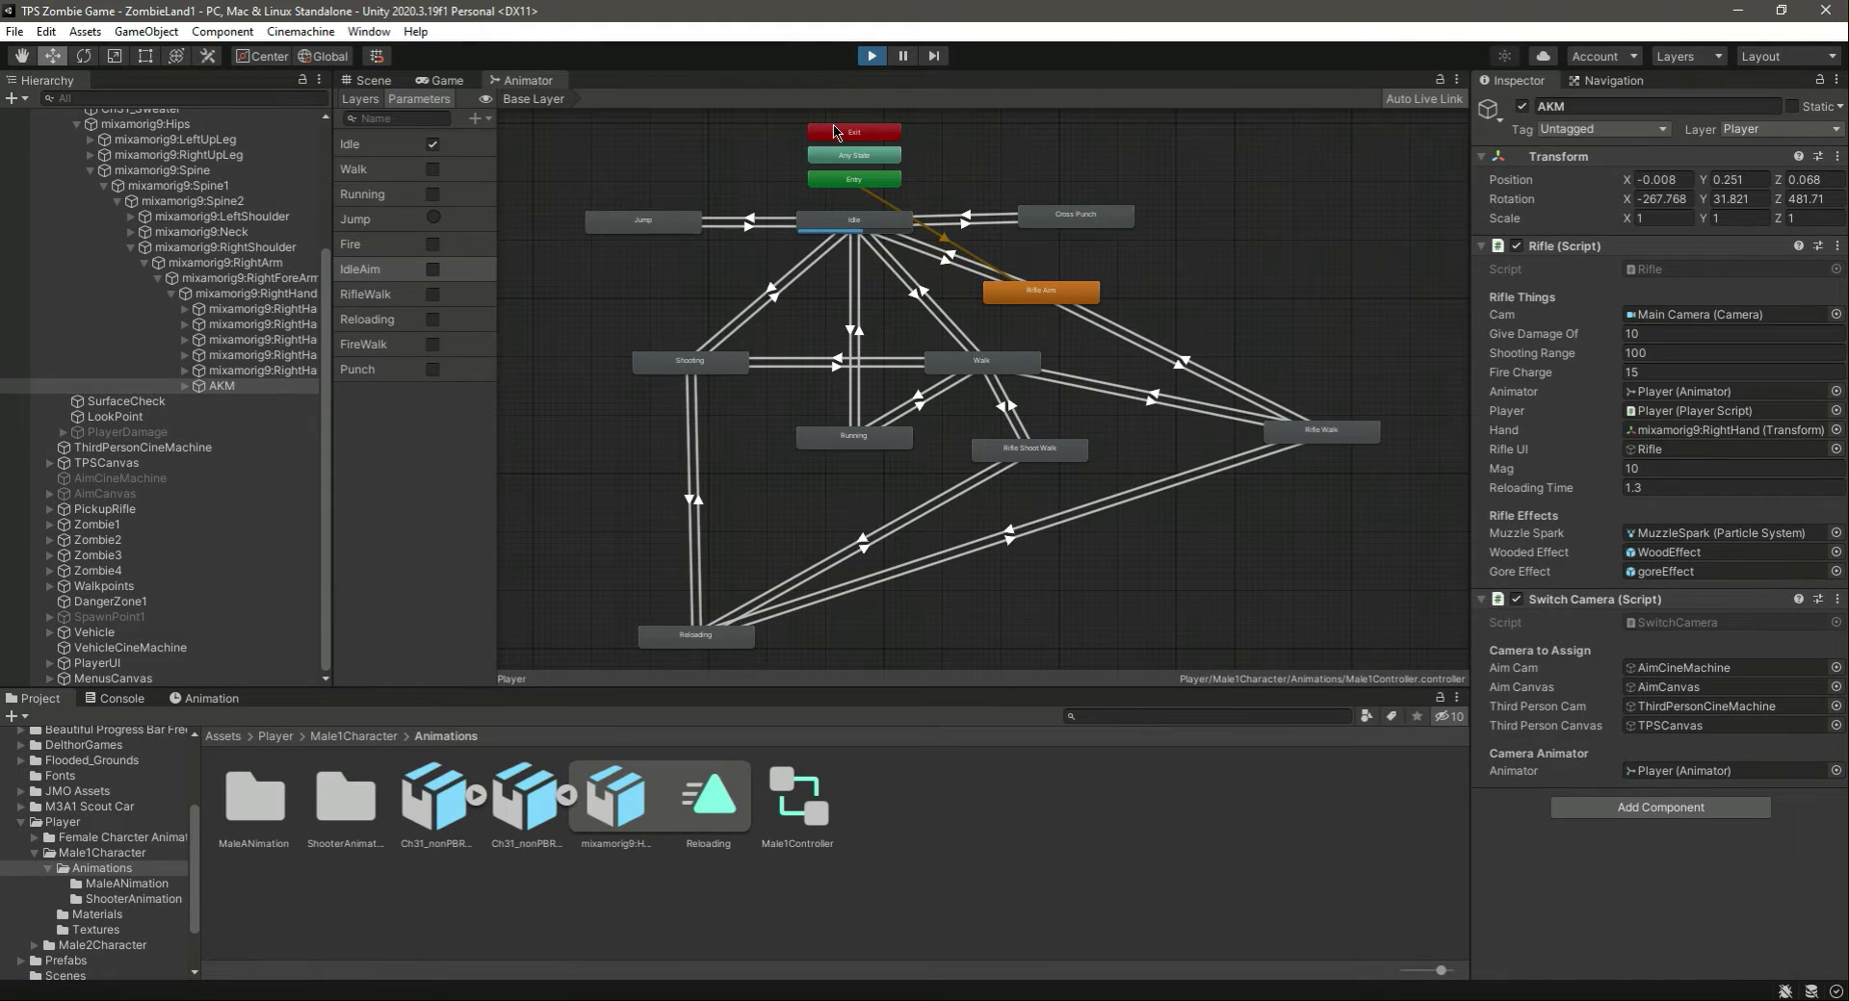
{"action": "key", "text": "ctrl+p"}
- Make Idle the default state of the Male1Controller base layer again
{"action": "left_click", "coordinate": [855, 223]}
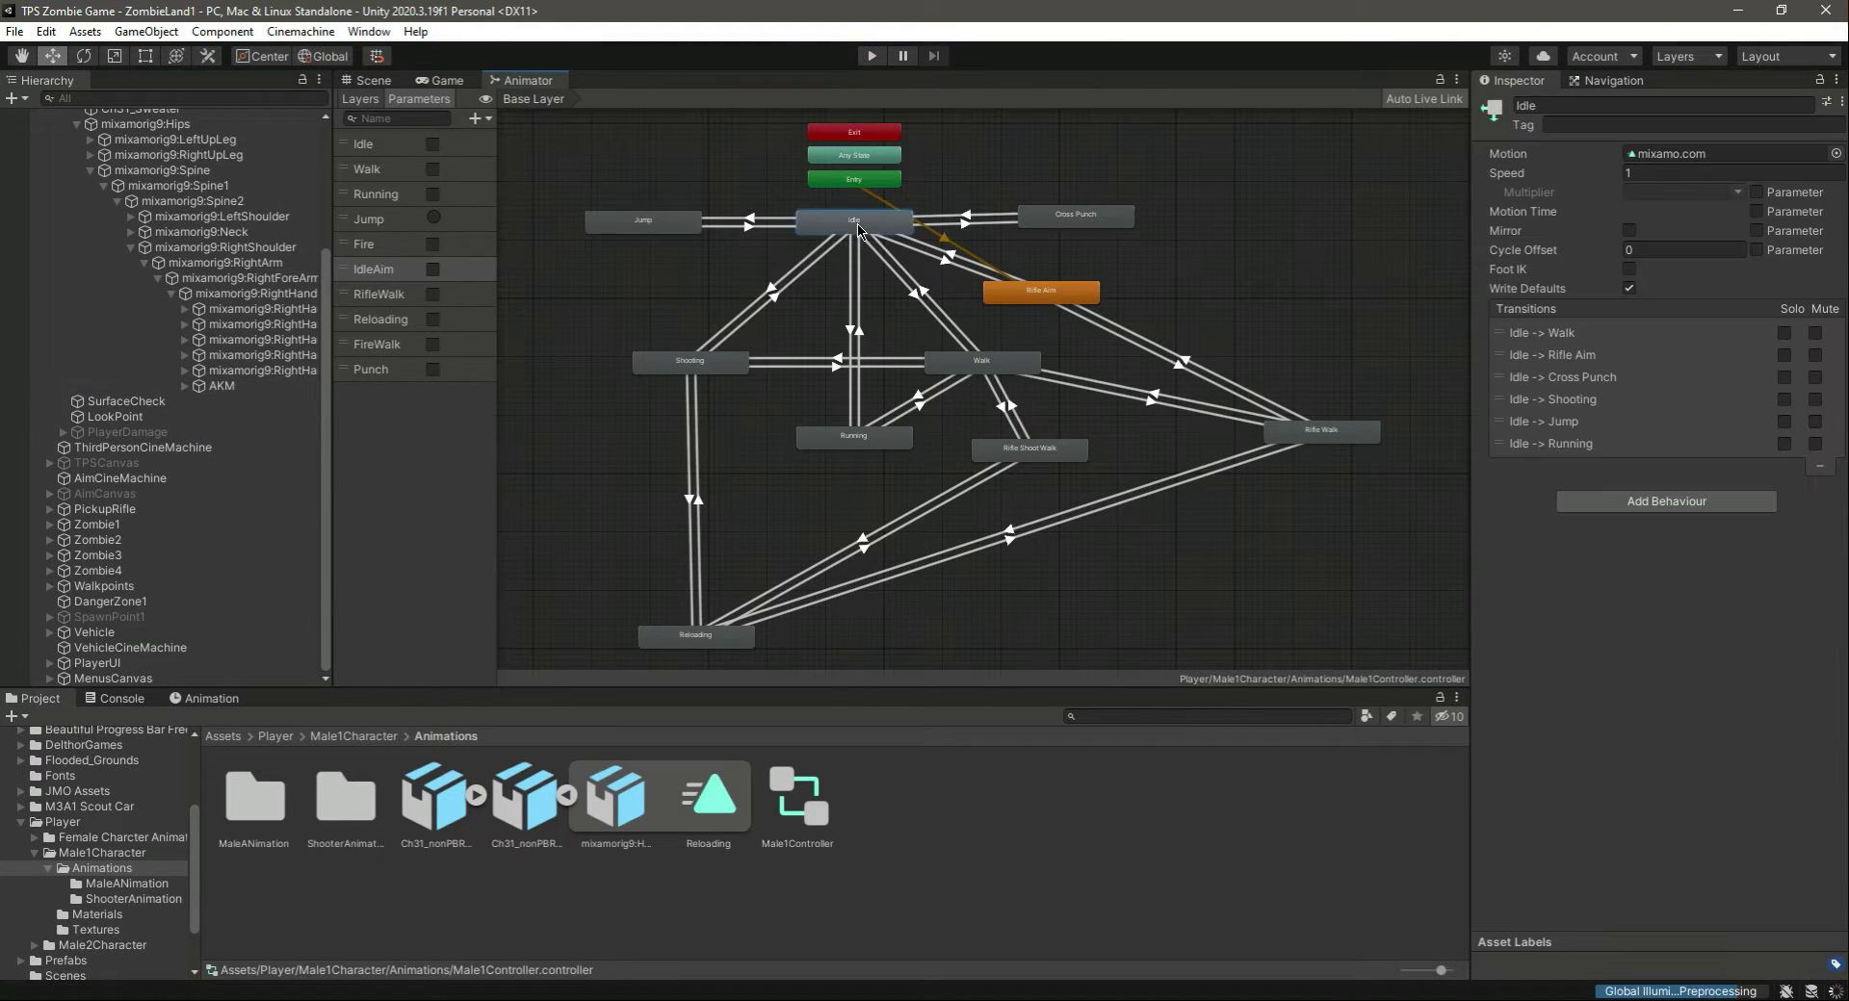
{"action": "right_click", "coordinate": [857, 224]}
{"action": "left_click", "coordinate": [927, 260]}
- Run the game, pick up the rifle inside the house, walk back outside and aim it
{"action": "key", "text": "ctrl+p"}
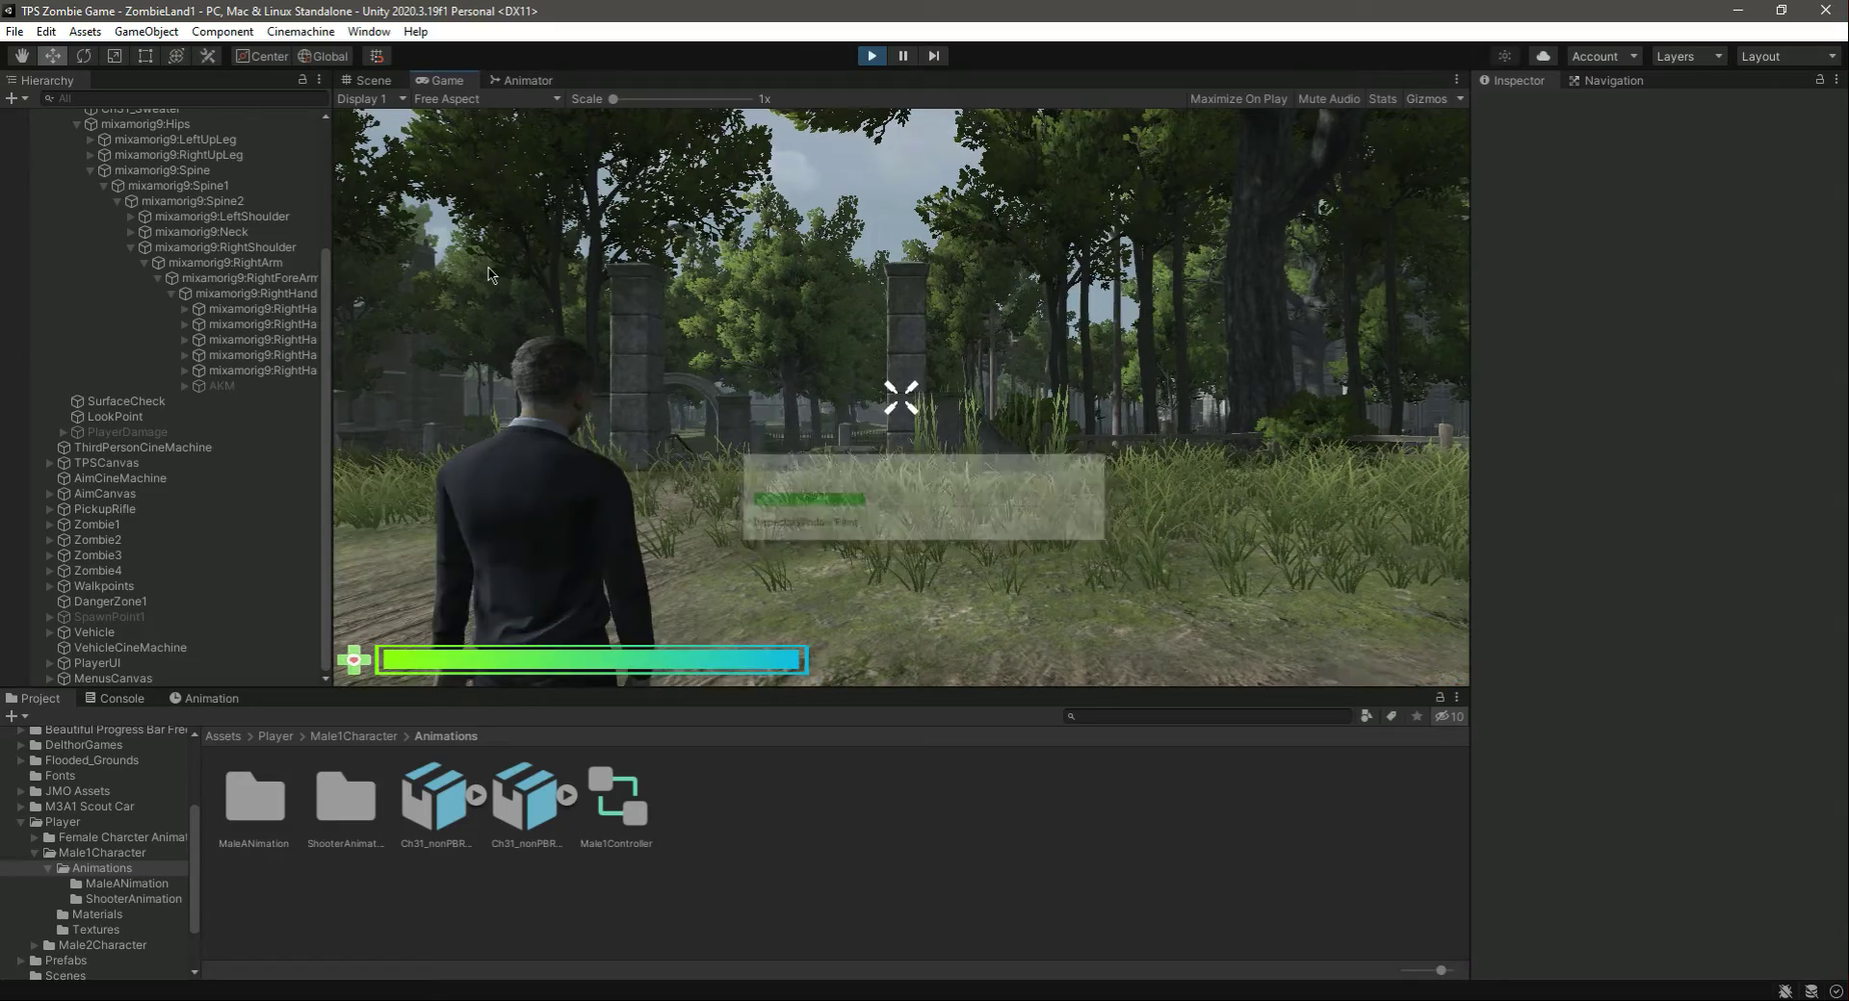
{"action": "key", "text": "w"}
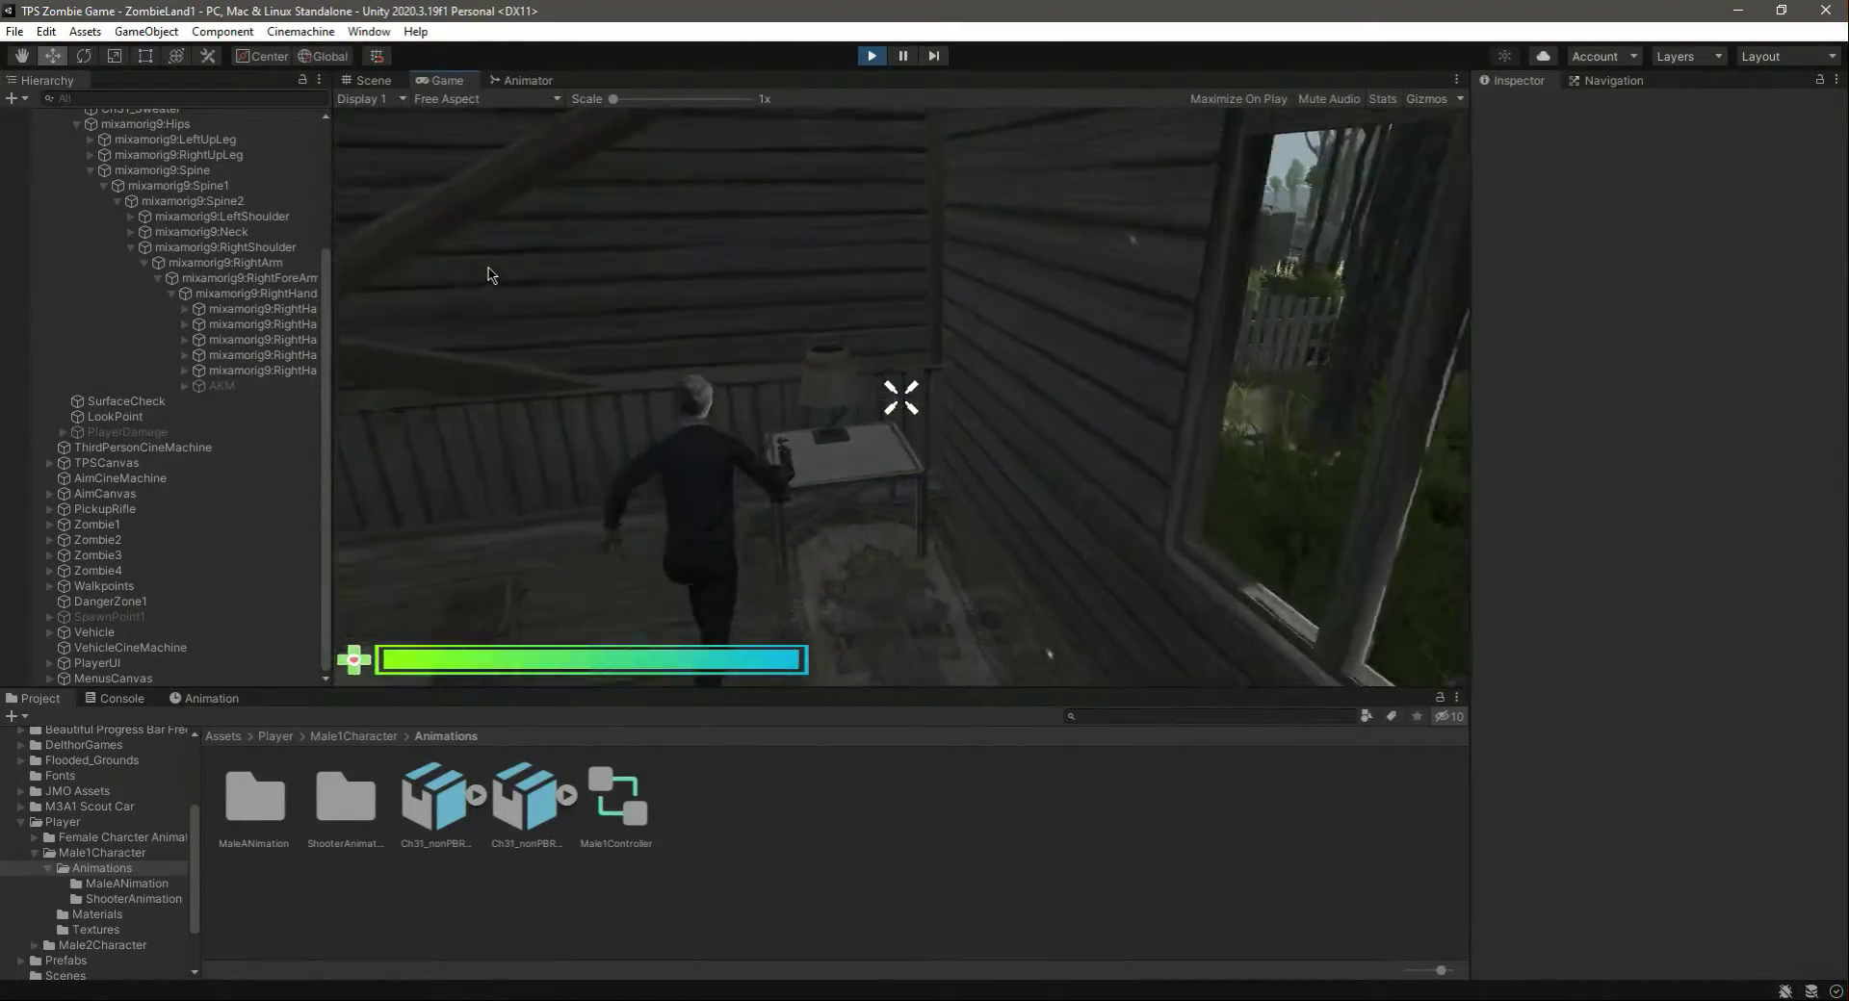
{"action": "left_click", "coordinate": [718, 476]}
{"action": "key", "text": "f"}
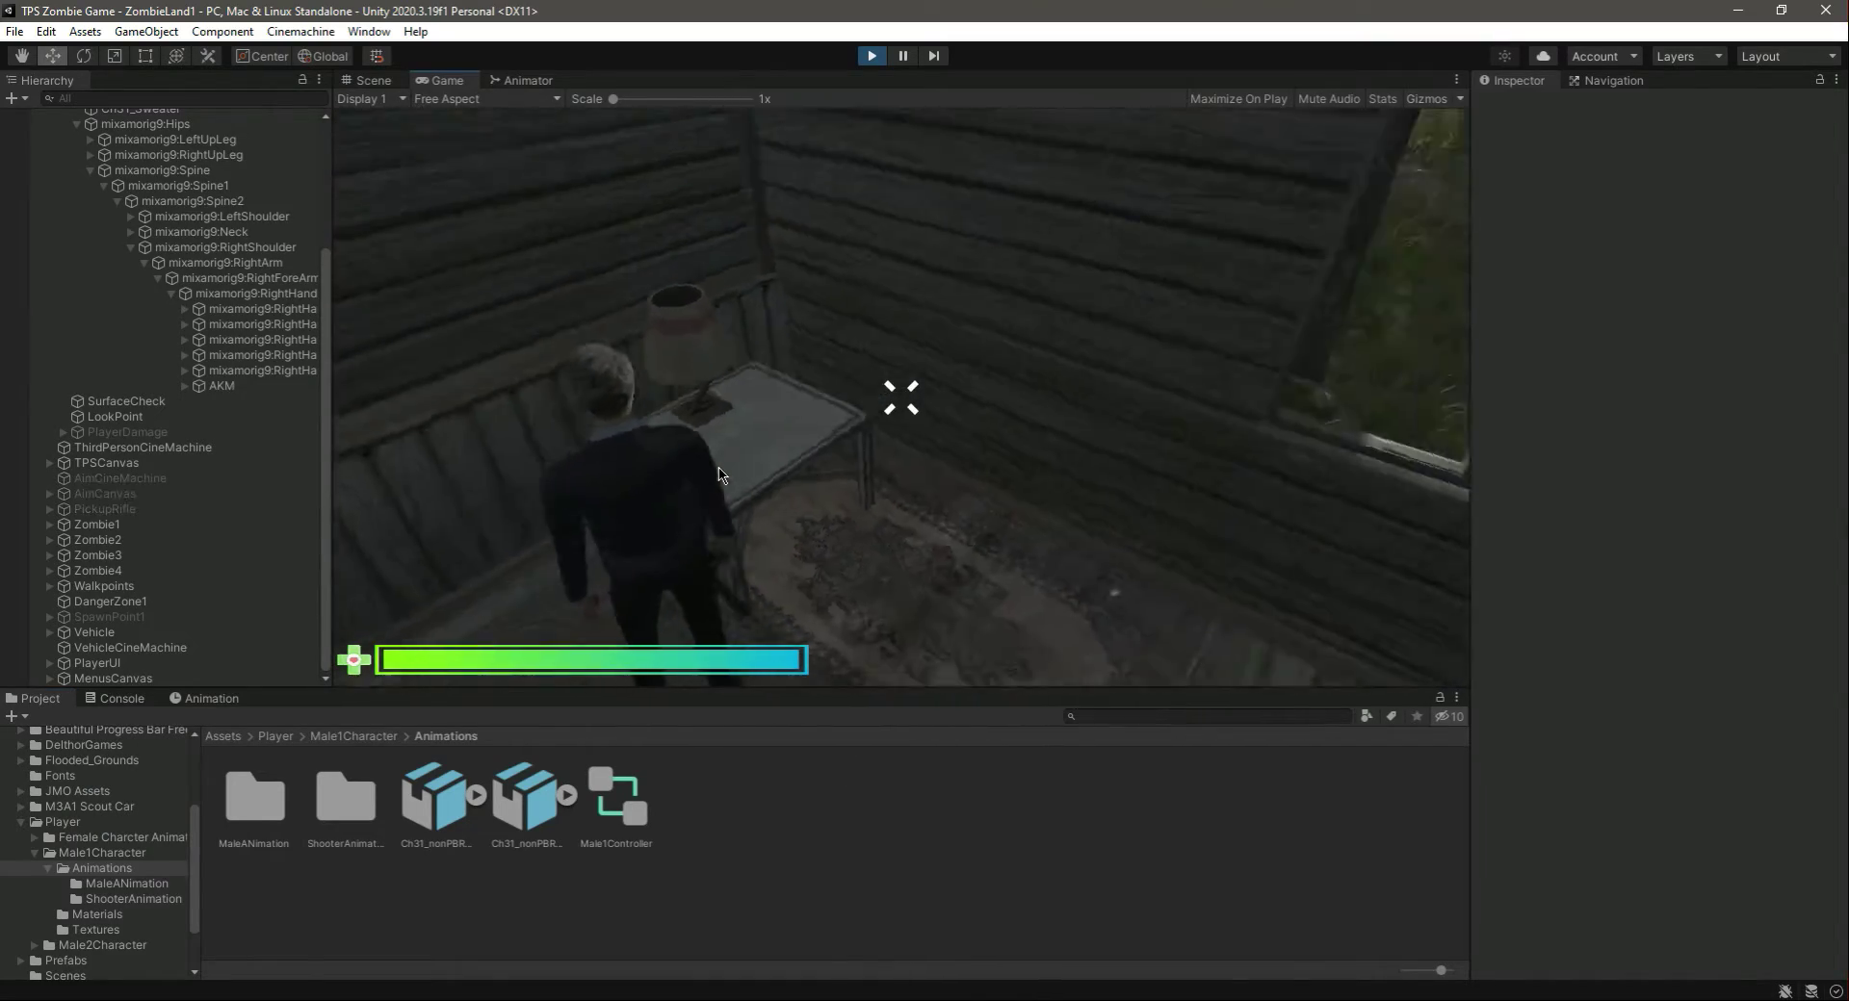
{"action": "key", "text": "w"}
{"action": "key", "text": "w"}
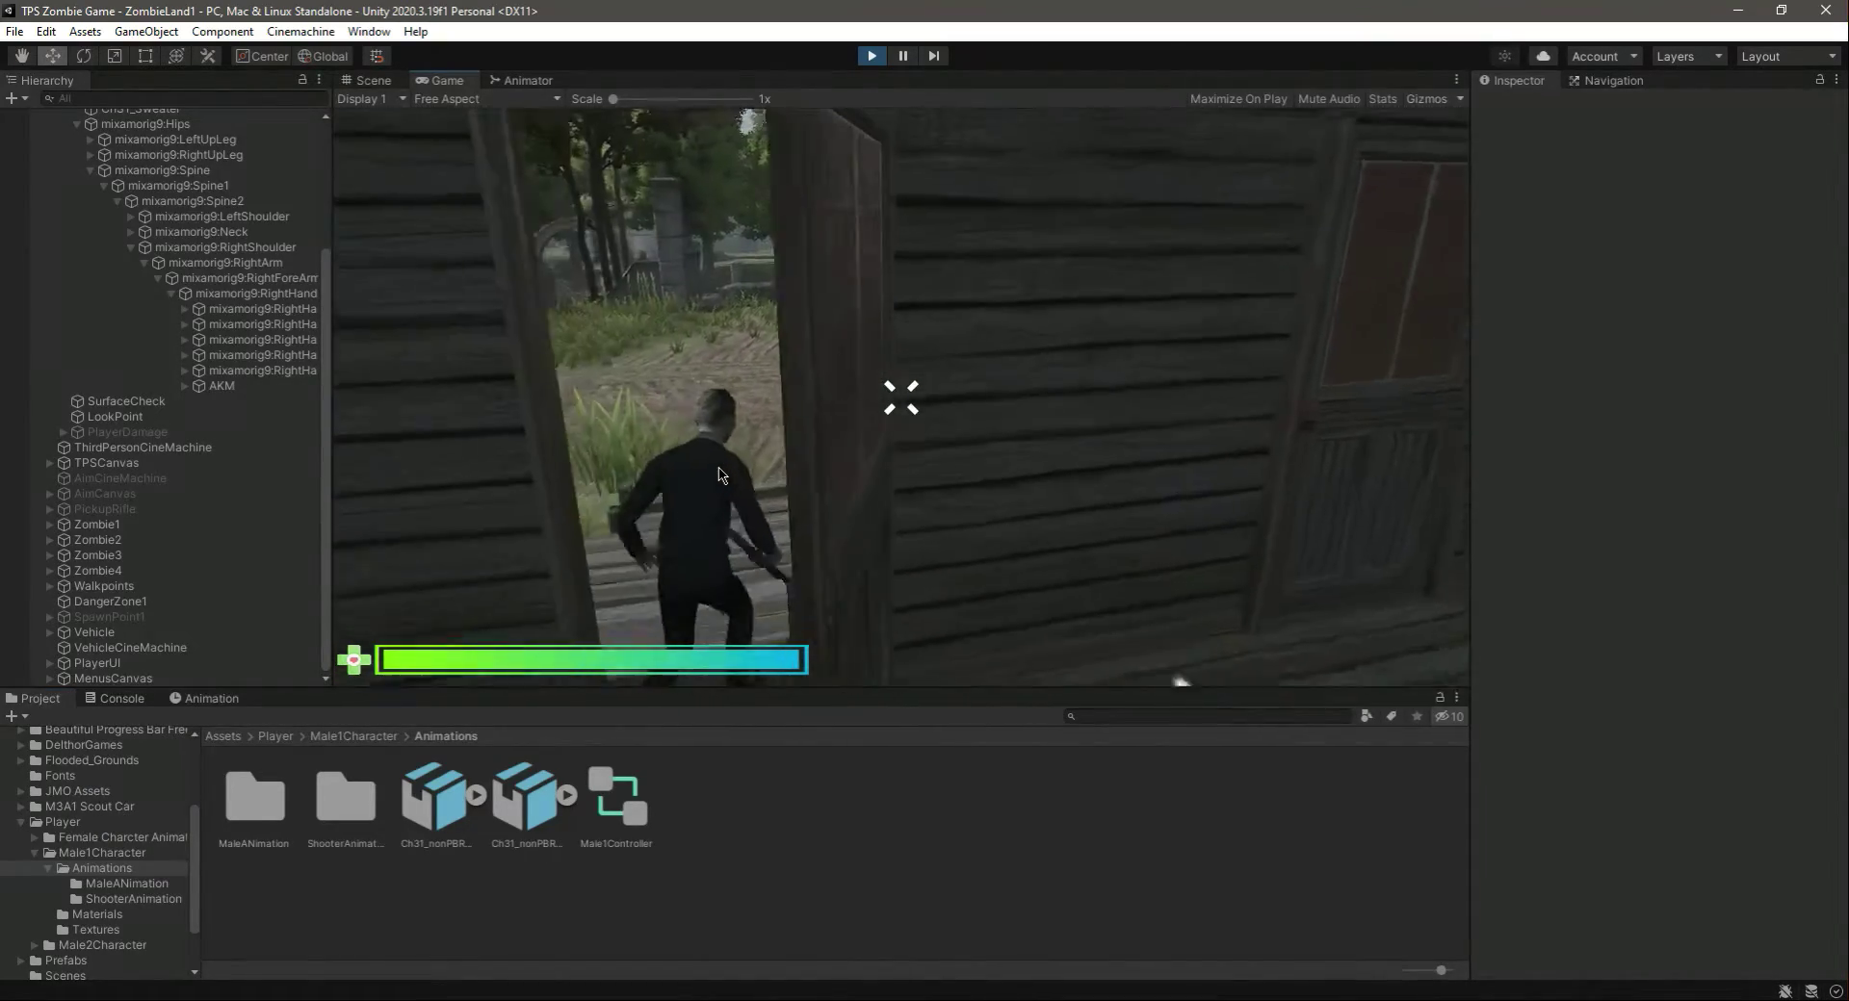
{"action": "right_click", "coordinate": [718, 476]}
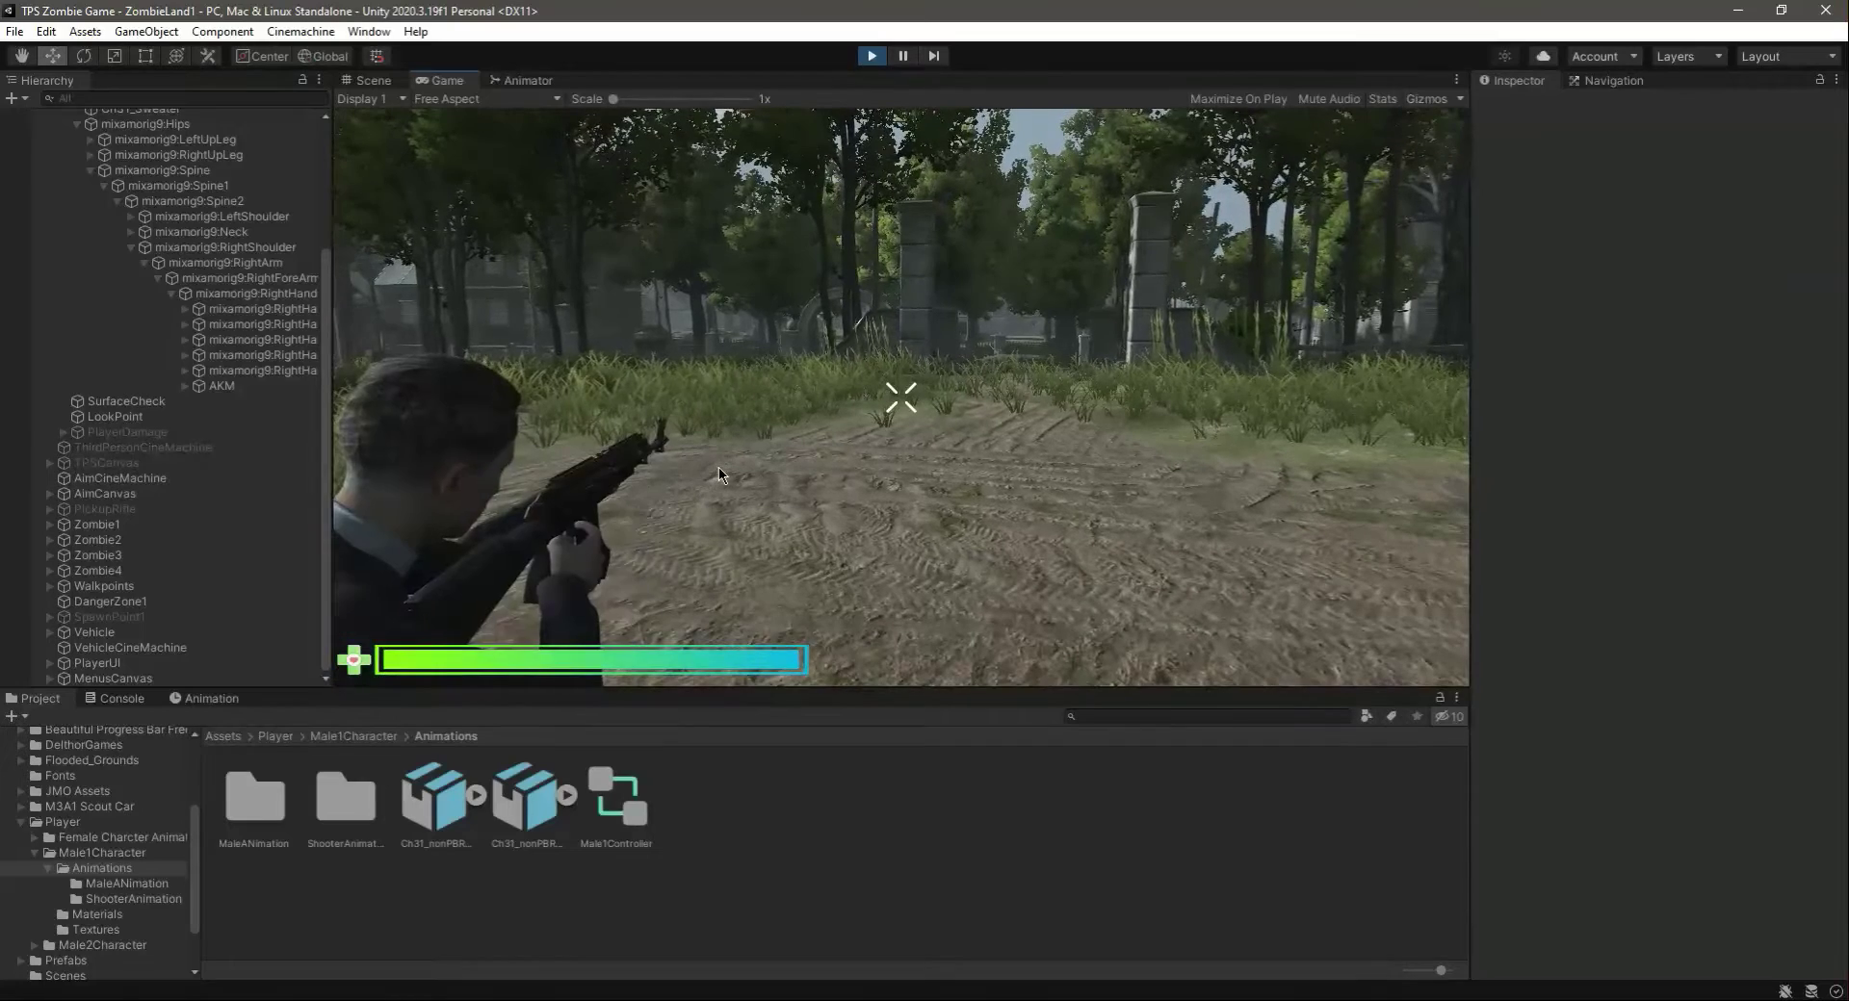
- Pause the game and test the IdleAim parameter in the animator with the Player object selected
{"action": "key", "text": "Escape"}
{"action": "left_click", "coordinate": [520, 80]}
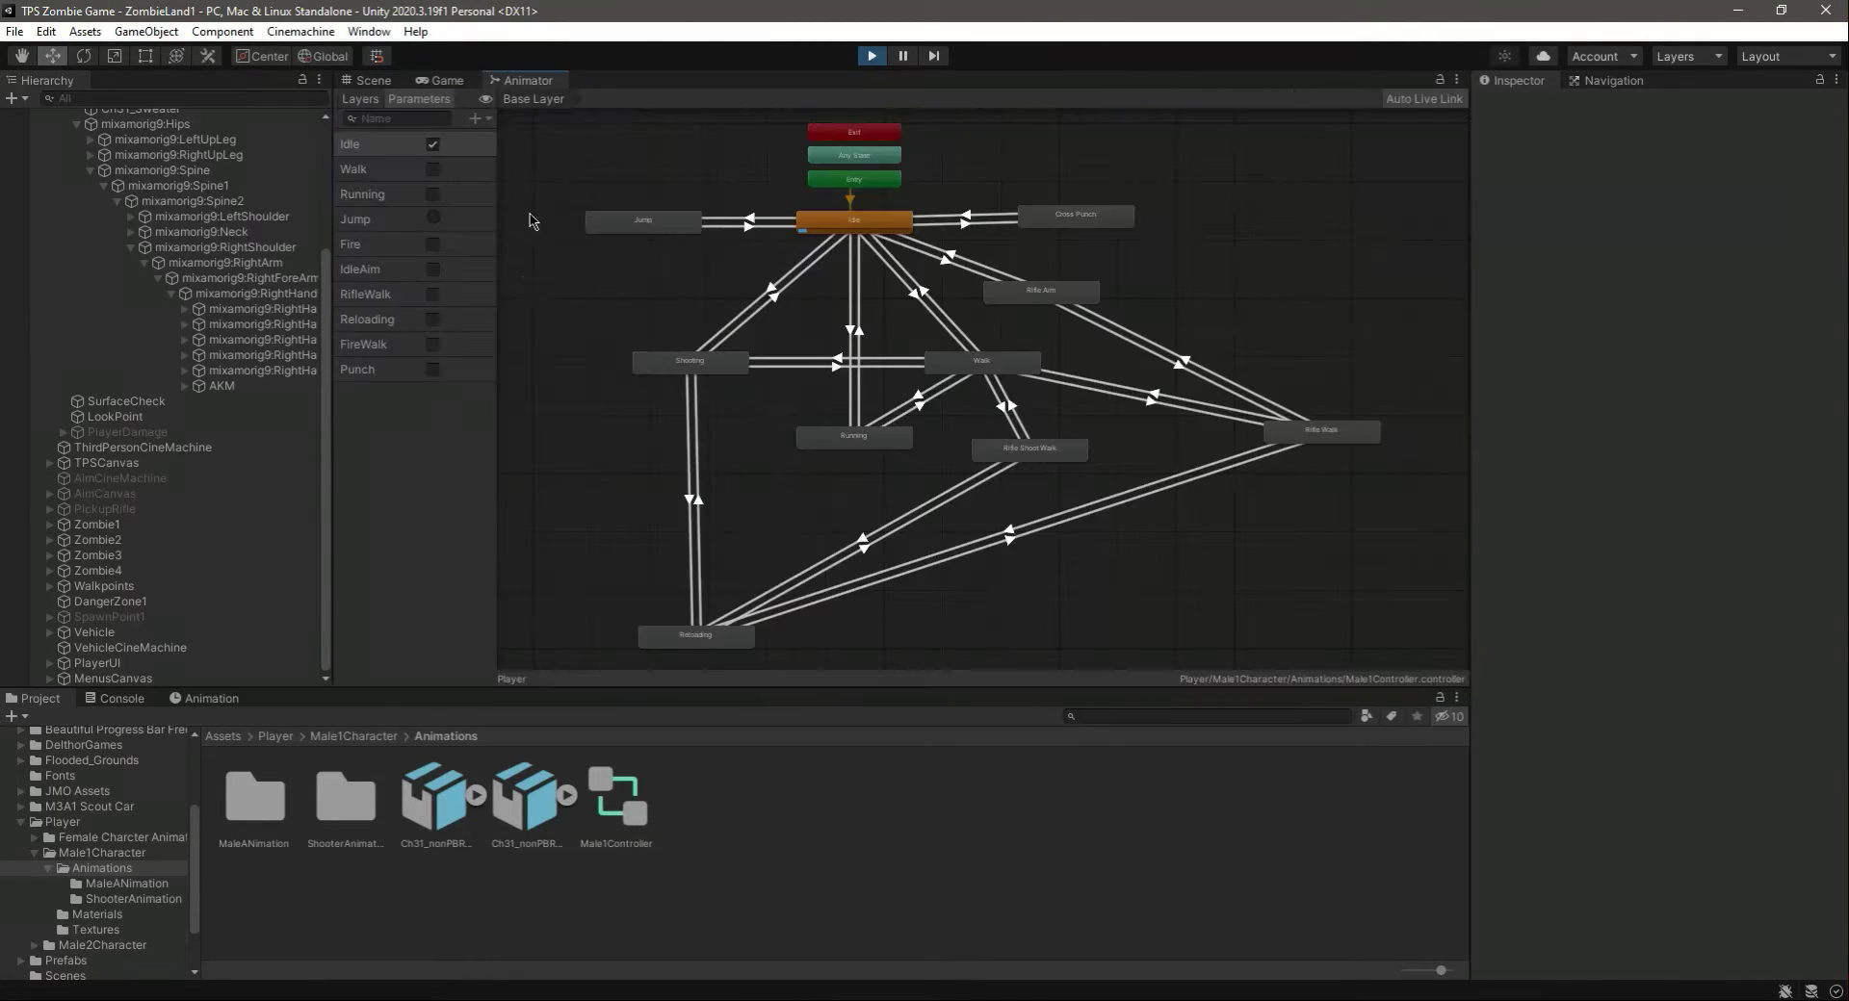
{"action": "left_click", "coordinate": [435, 277]}
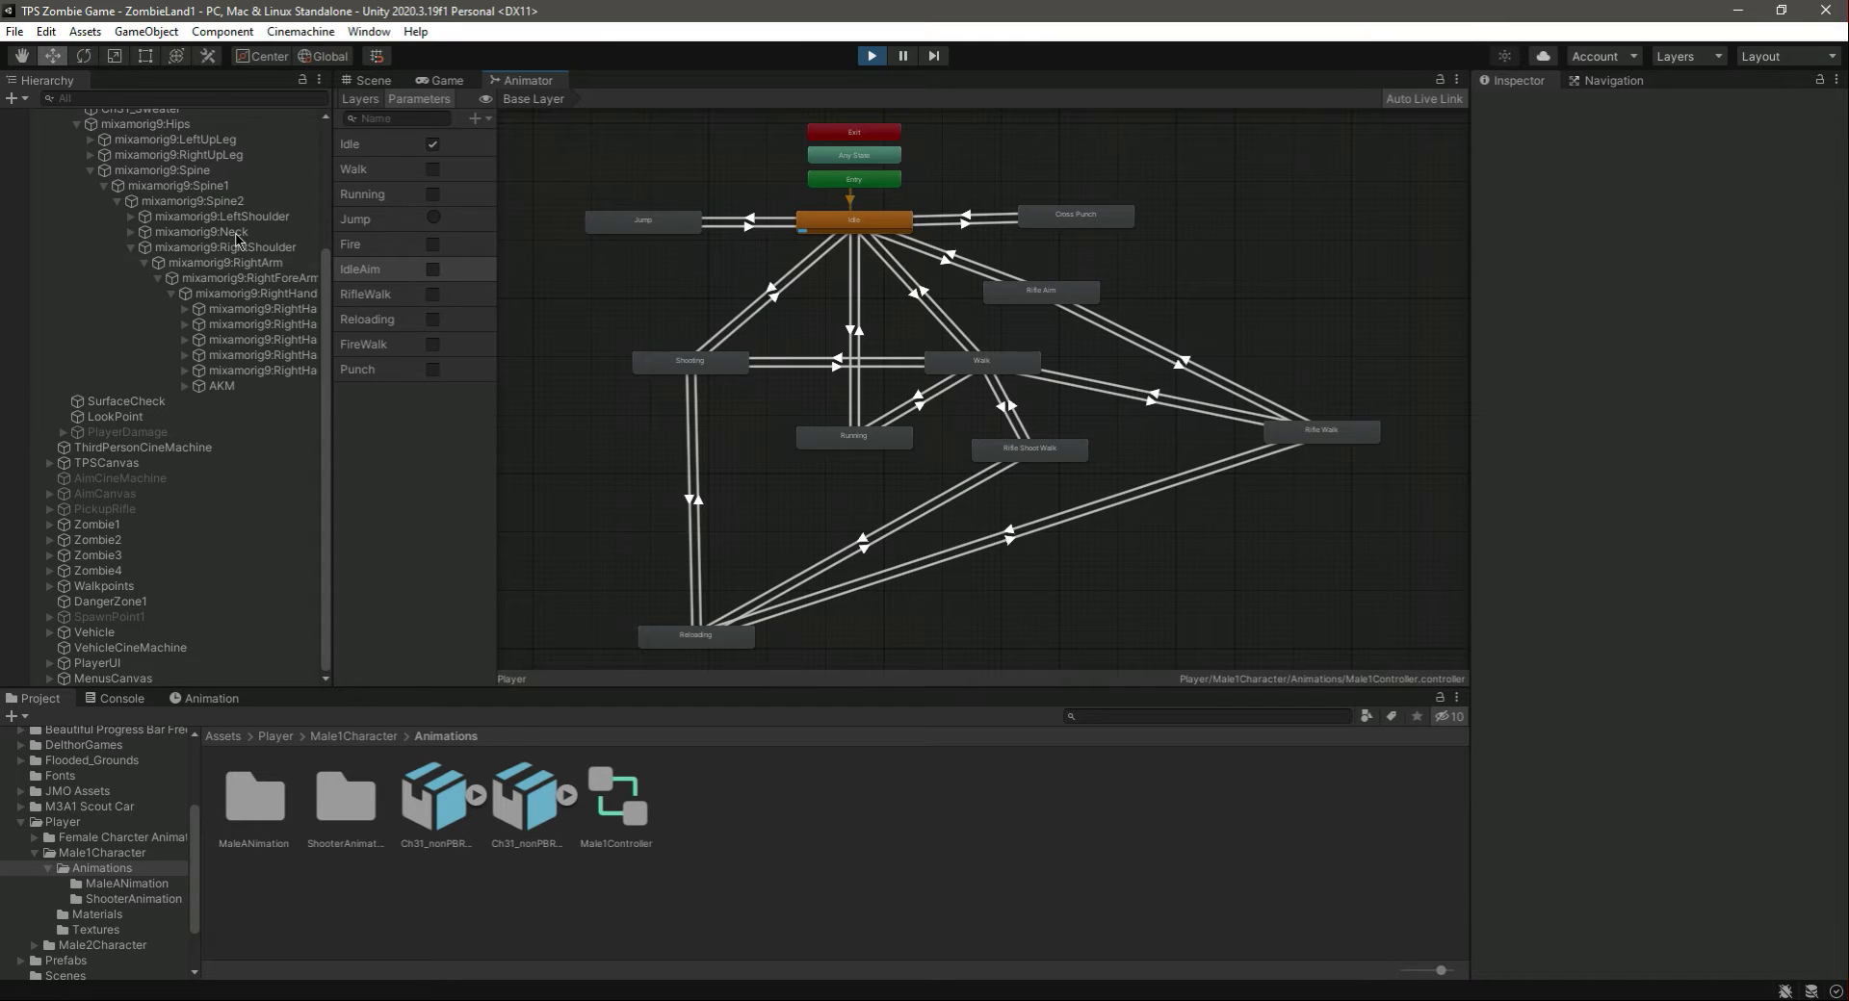
{"action": "scroll", "coordinate": [193, 241], "scroll_direction": "up", "scroll_amount": 5}
{"action": "left_click", "coordinate": [92, 163]}
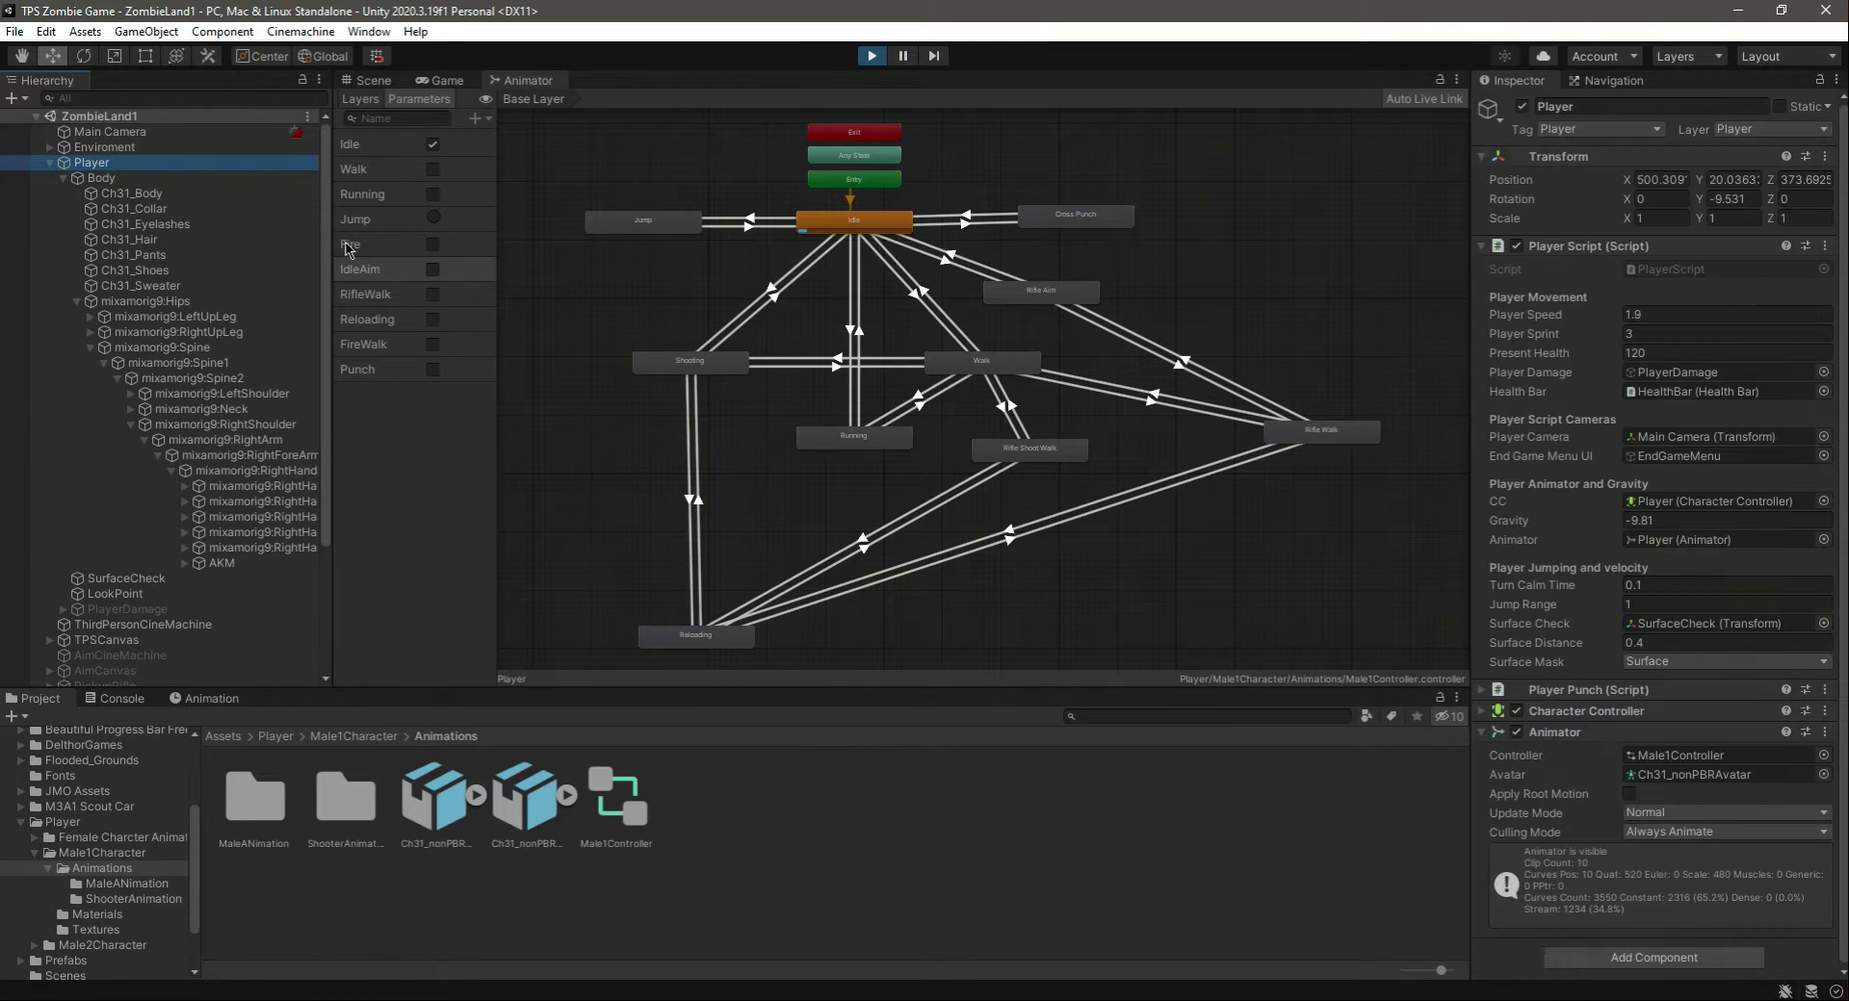
{"action": "left_click", "coordinate": [429, 272]}
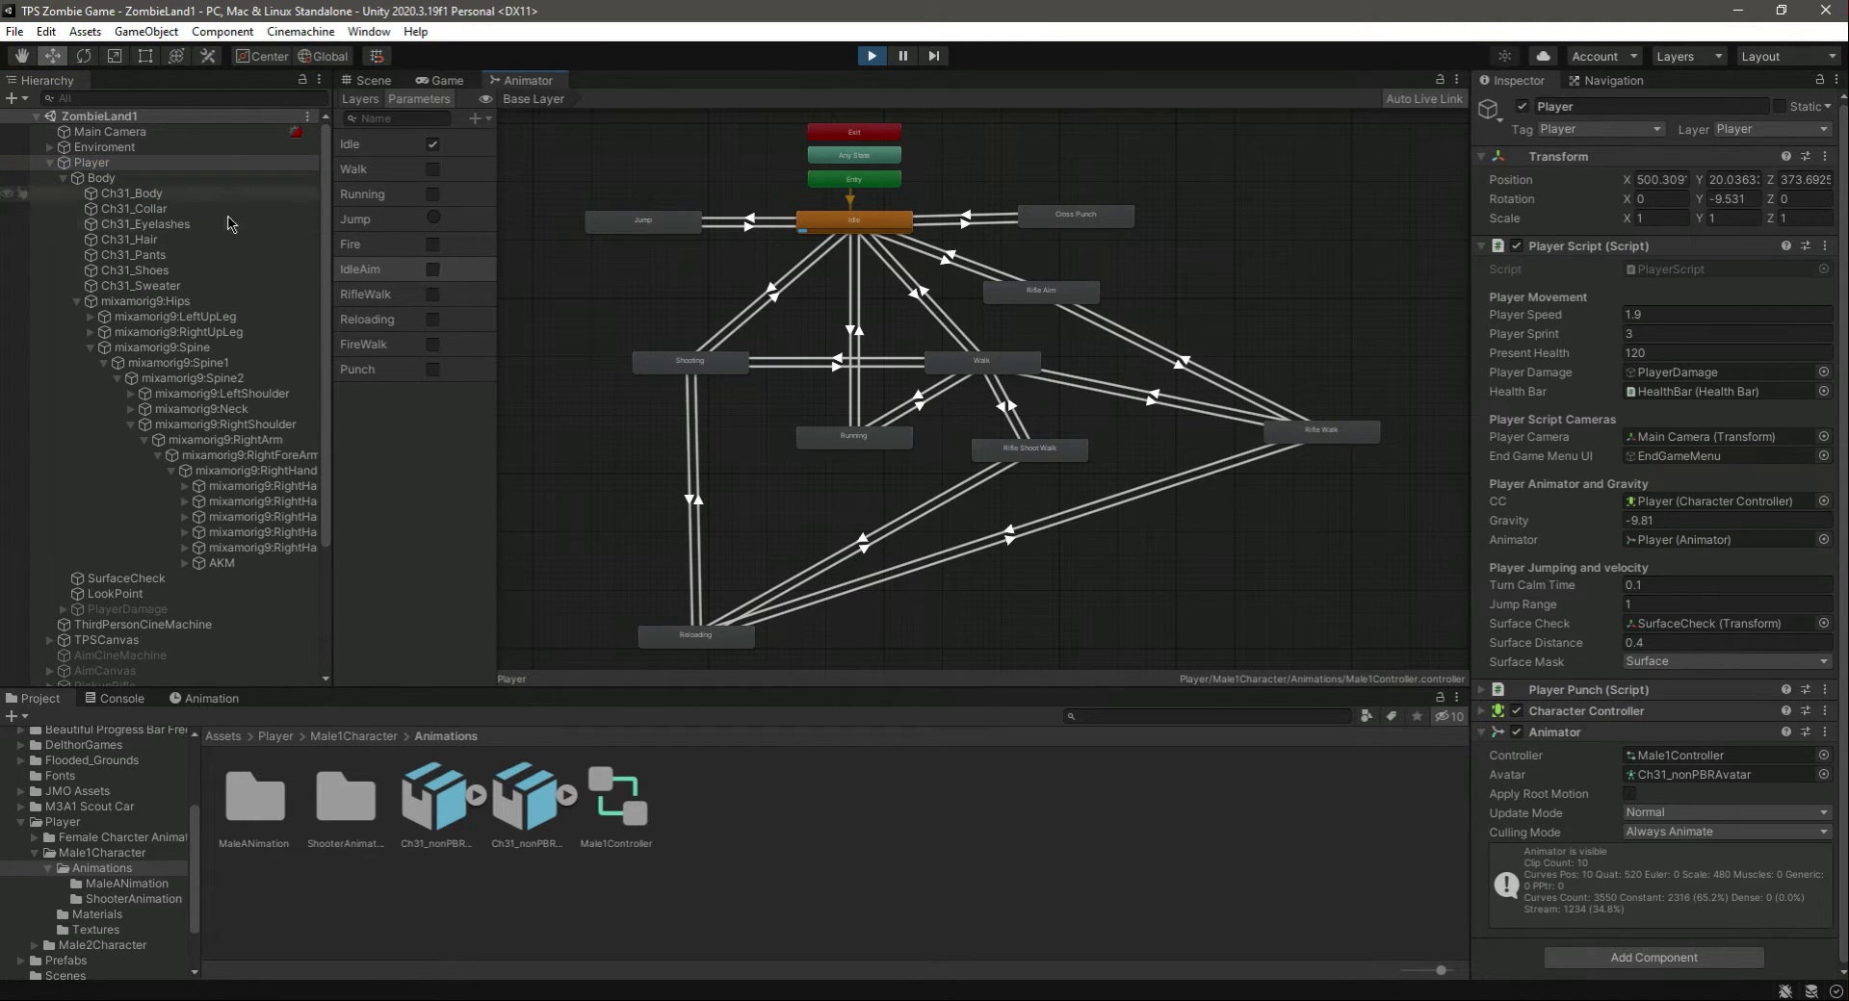
{"action": "left_click", "coordinate": [110, 166]}
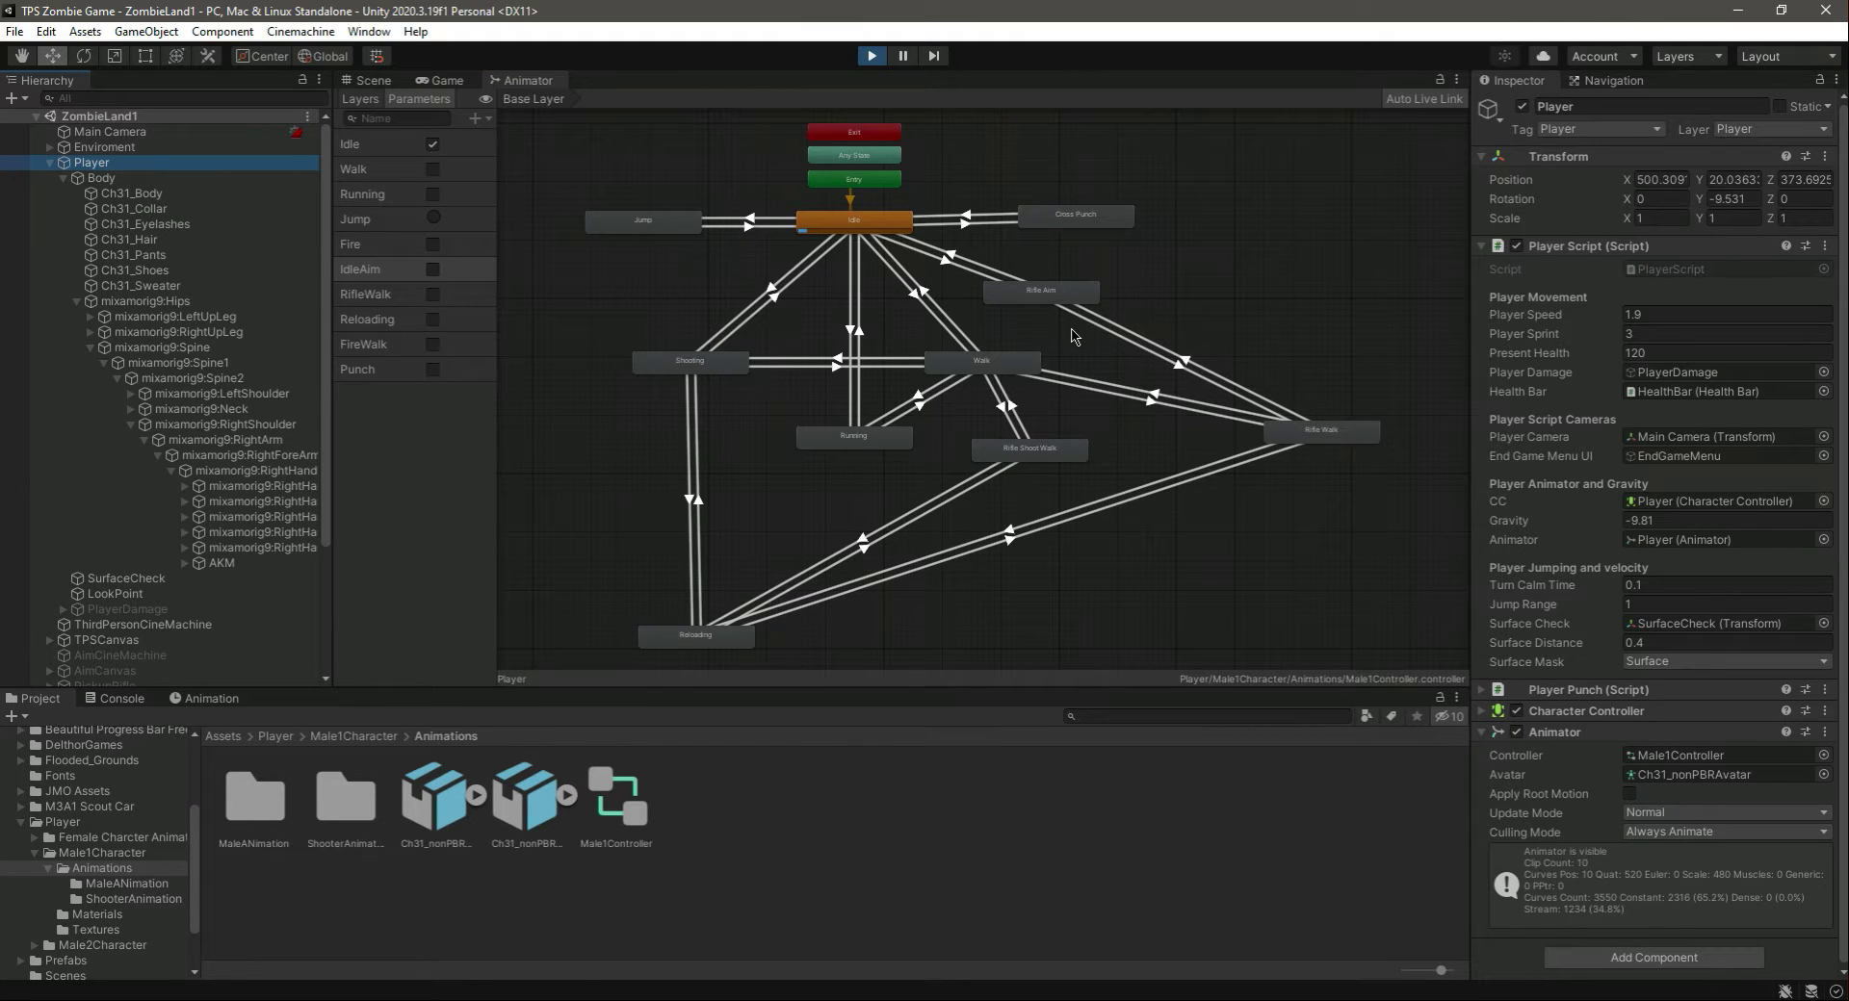
- Set Rifle Aim as the base layer's default state while the game is running
{"action": "left_click", "coordinate": [1048, 300]}
{"action": "right_click", "coordinate": [1047, 297]}
{"action": "left_click", "coordinate": [1088, 323]}
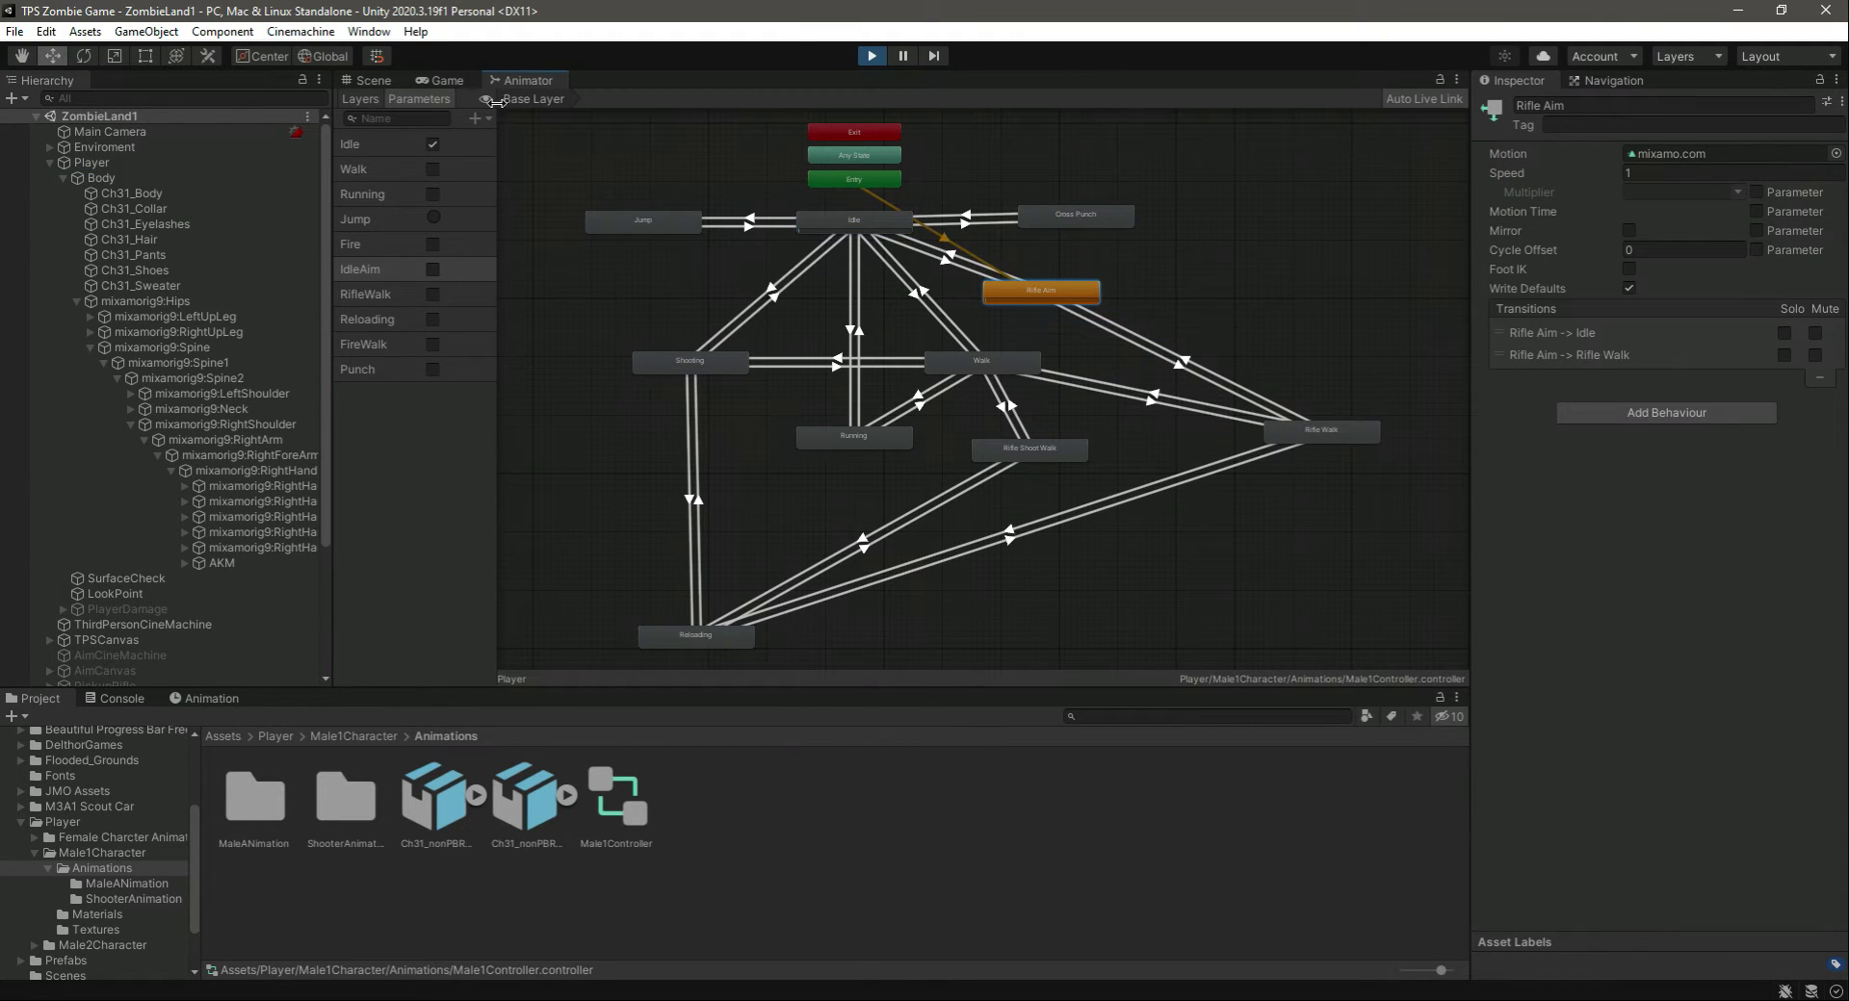
- Resume the game to check the player's pose with the rifle and return to the animator graph
{"action": "left_click", "coordinate": [445, 81]}
{"action": "key", "text": "Escape"}
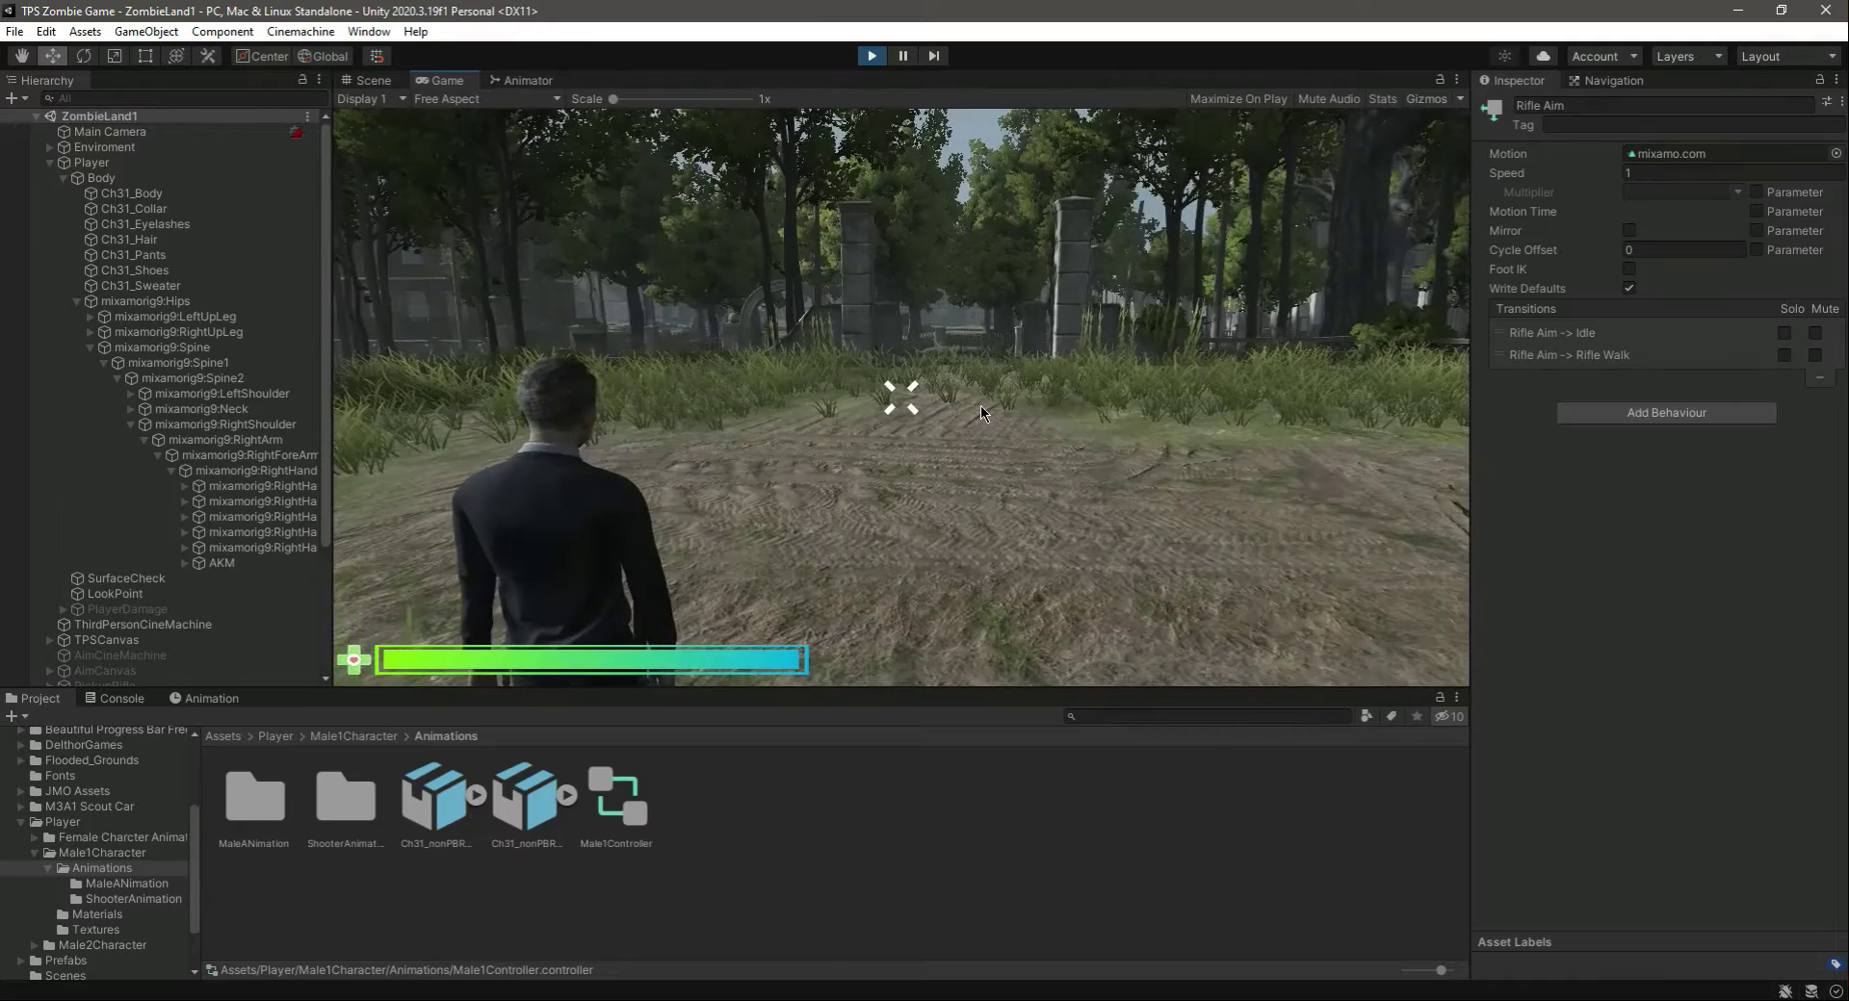
{"action": "key", "text": "Escape"}
{"action": "key", "text": "Escape"}
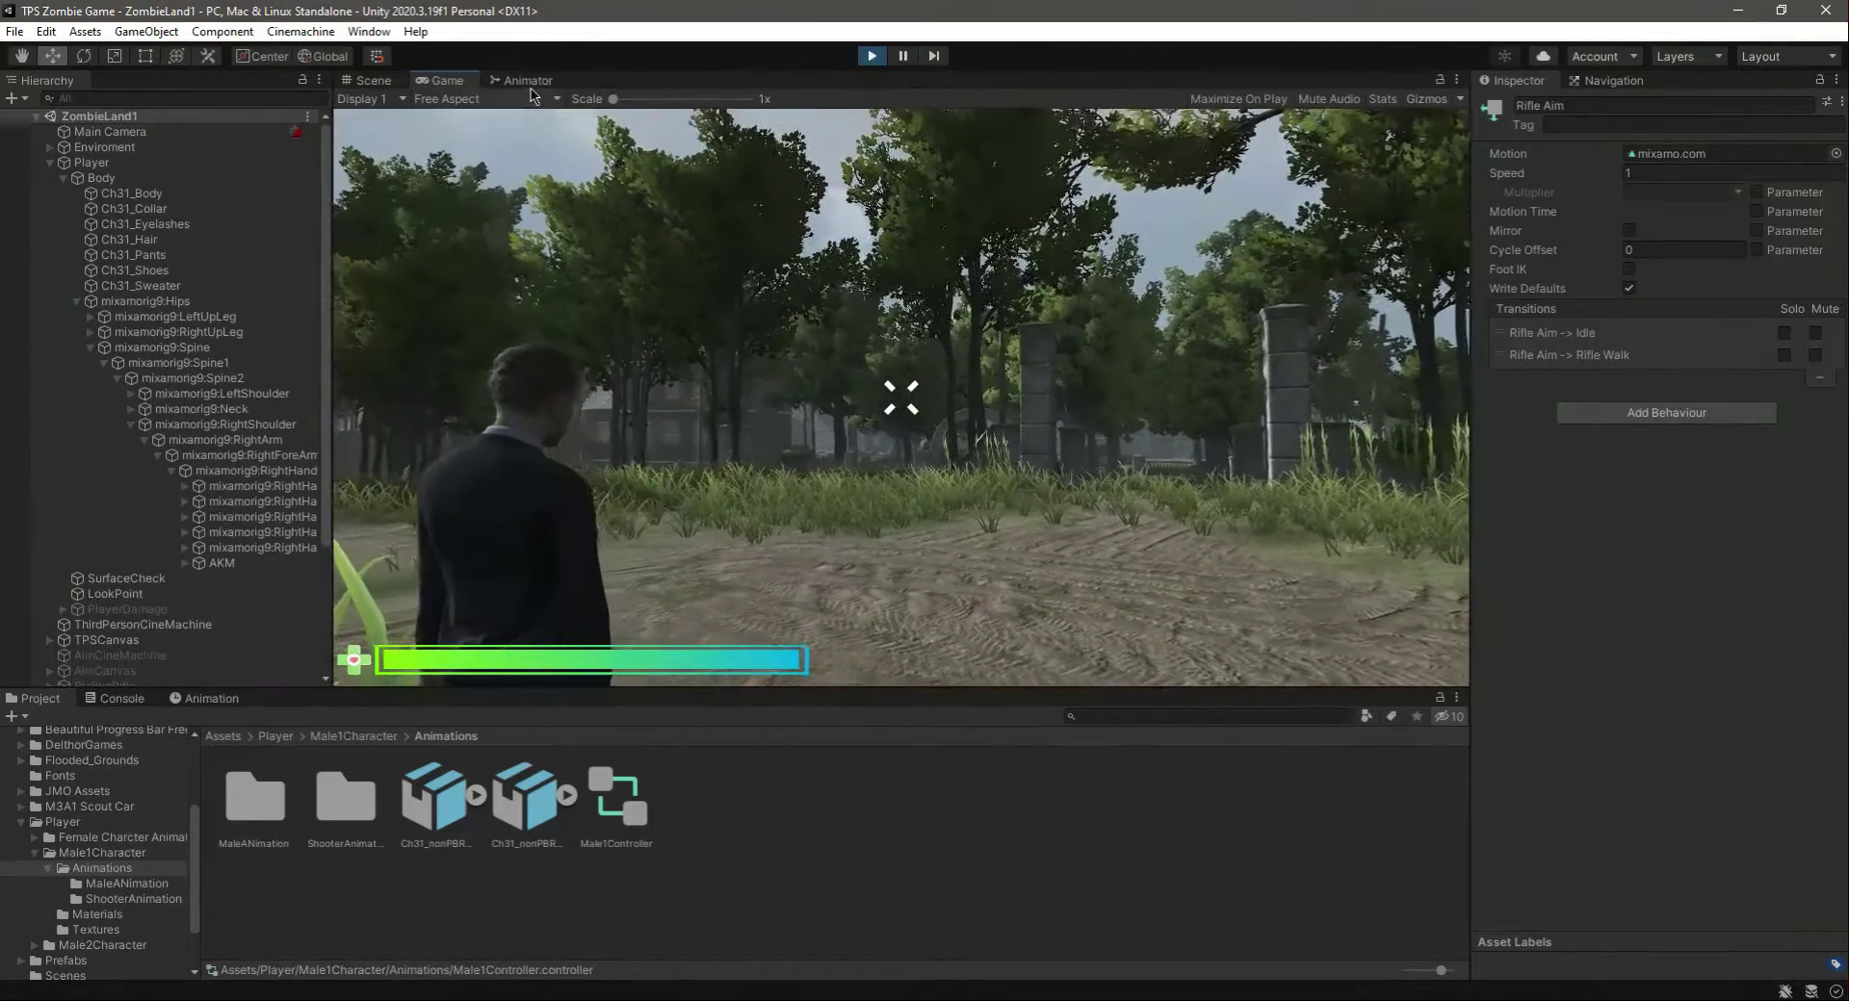
{"action": "left_click", "coordinate": [523, 80]}
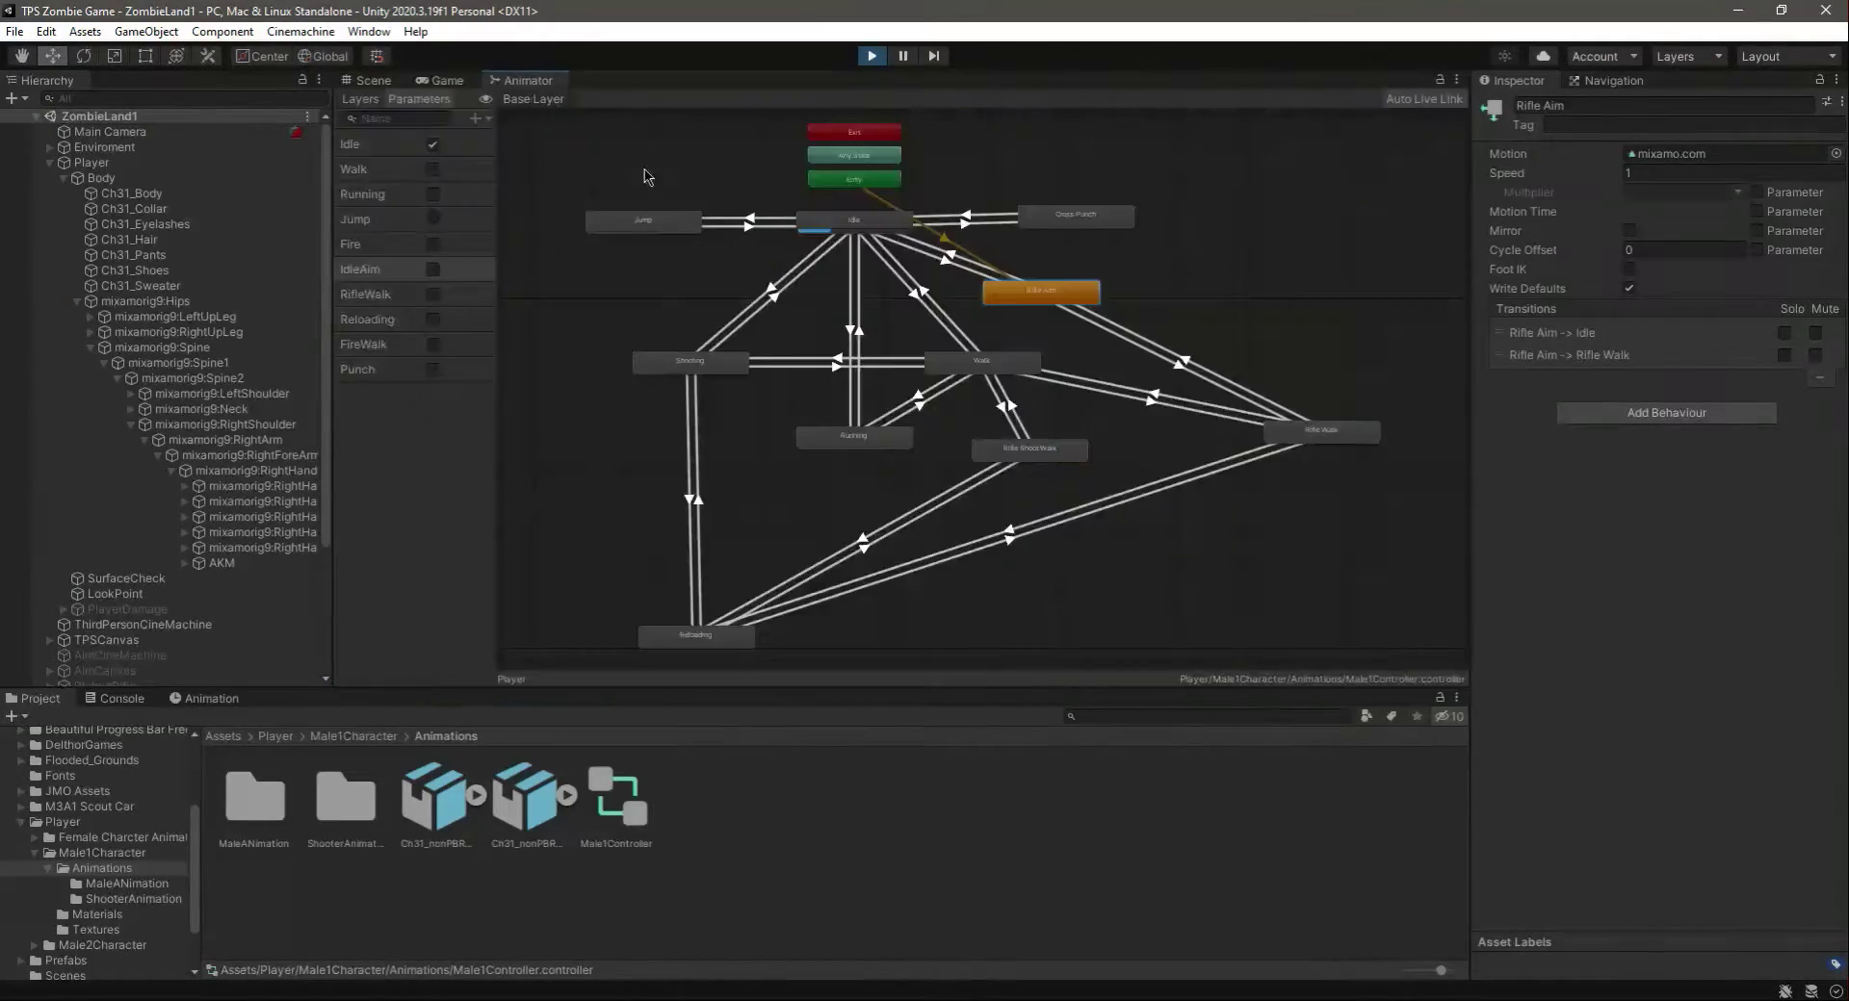
- Set Idle as the base layer's default state again and stop the running game
{"action": "right_click", "coordinate": [823, 231]}
{"action": "left_click", "coordinate": [876, 250]}
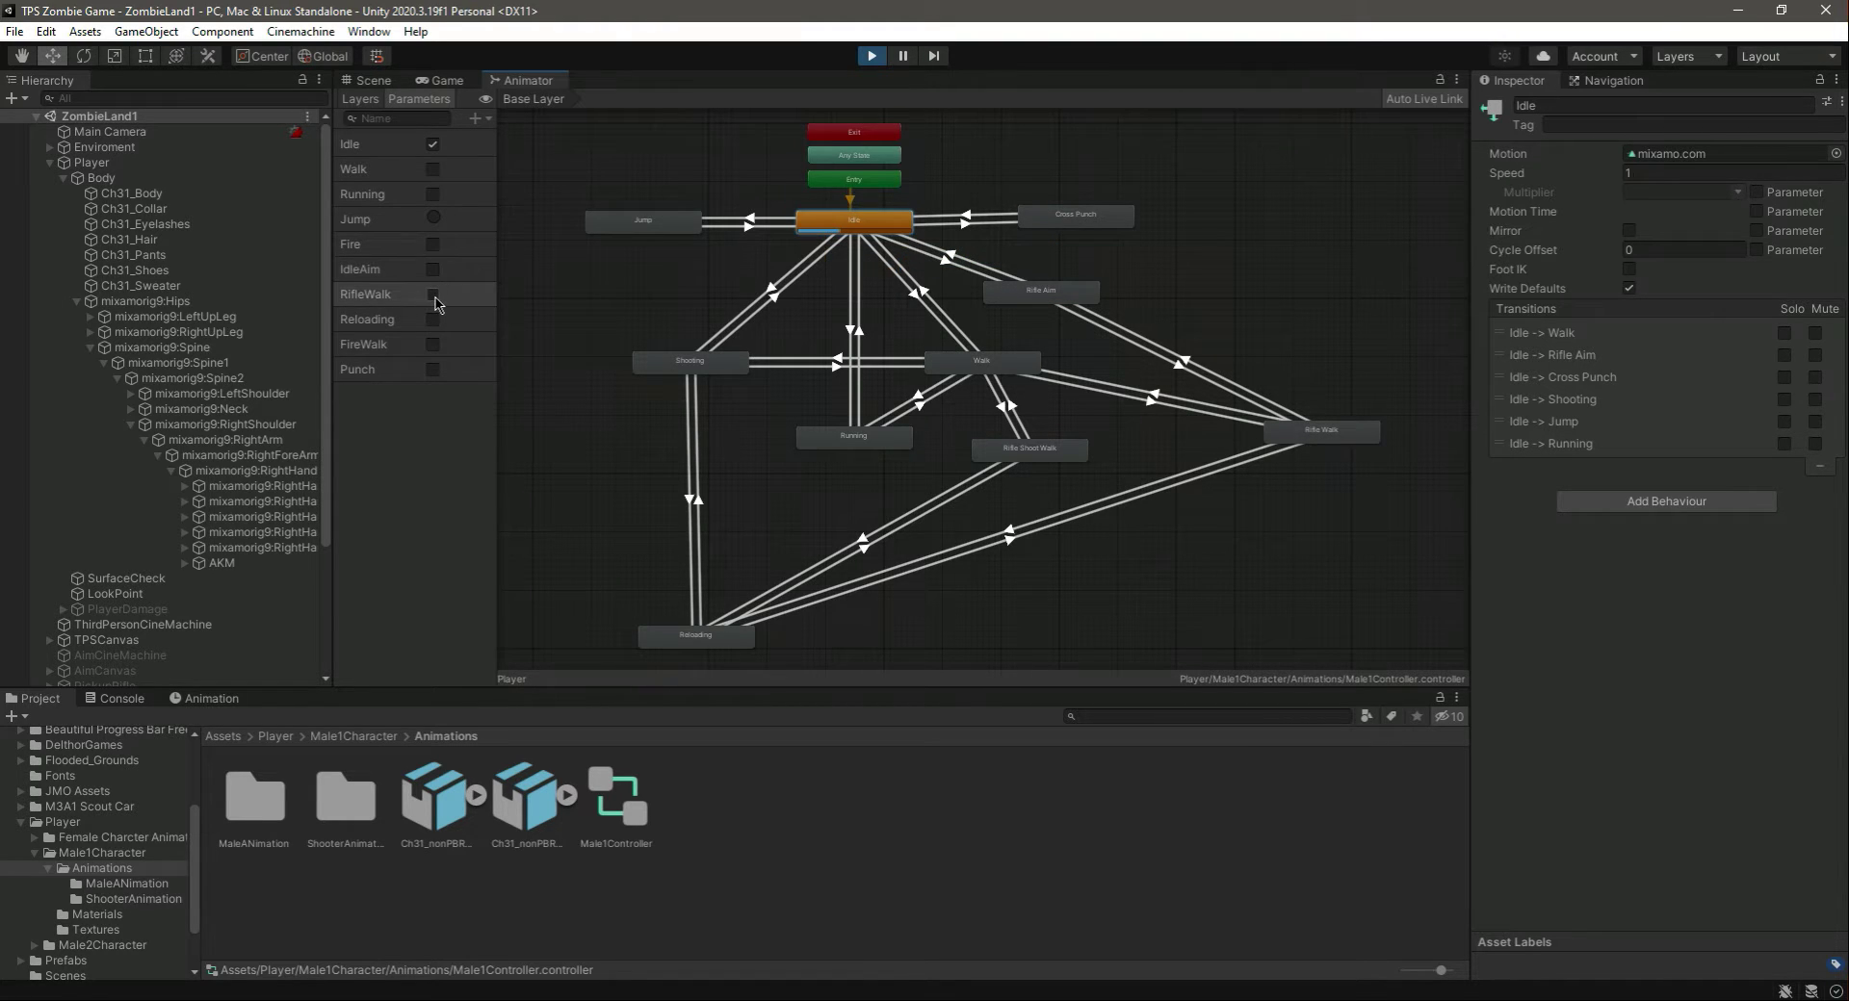
{"action": "key", "text": "ctrl+p"}
- Move the AKM slightly in the scene to about X 0.006, Y 0.252, Z 0.068, and deselect it
{"action": "left_click", "coordinate": [222, 562]}
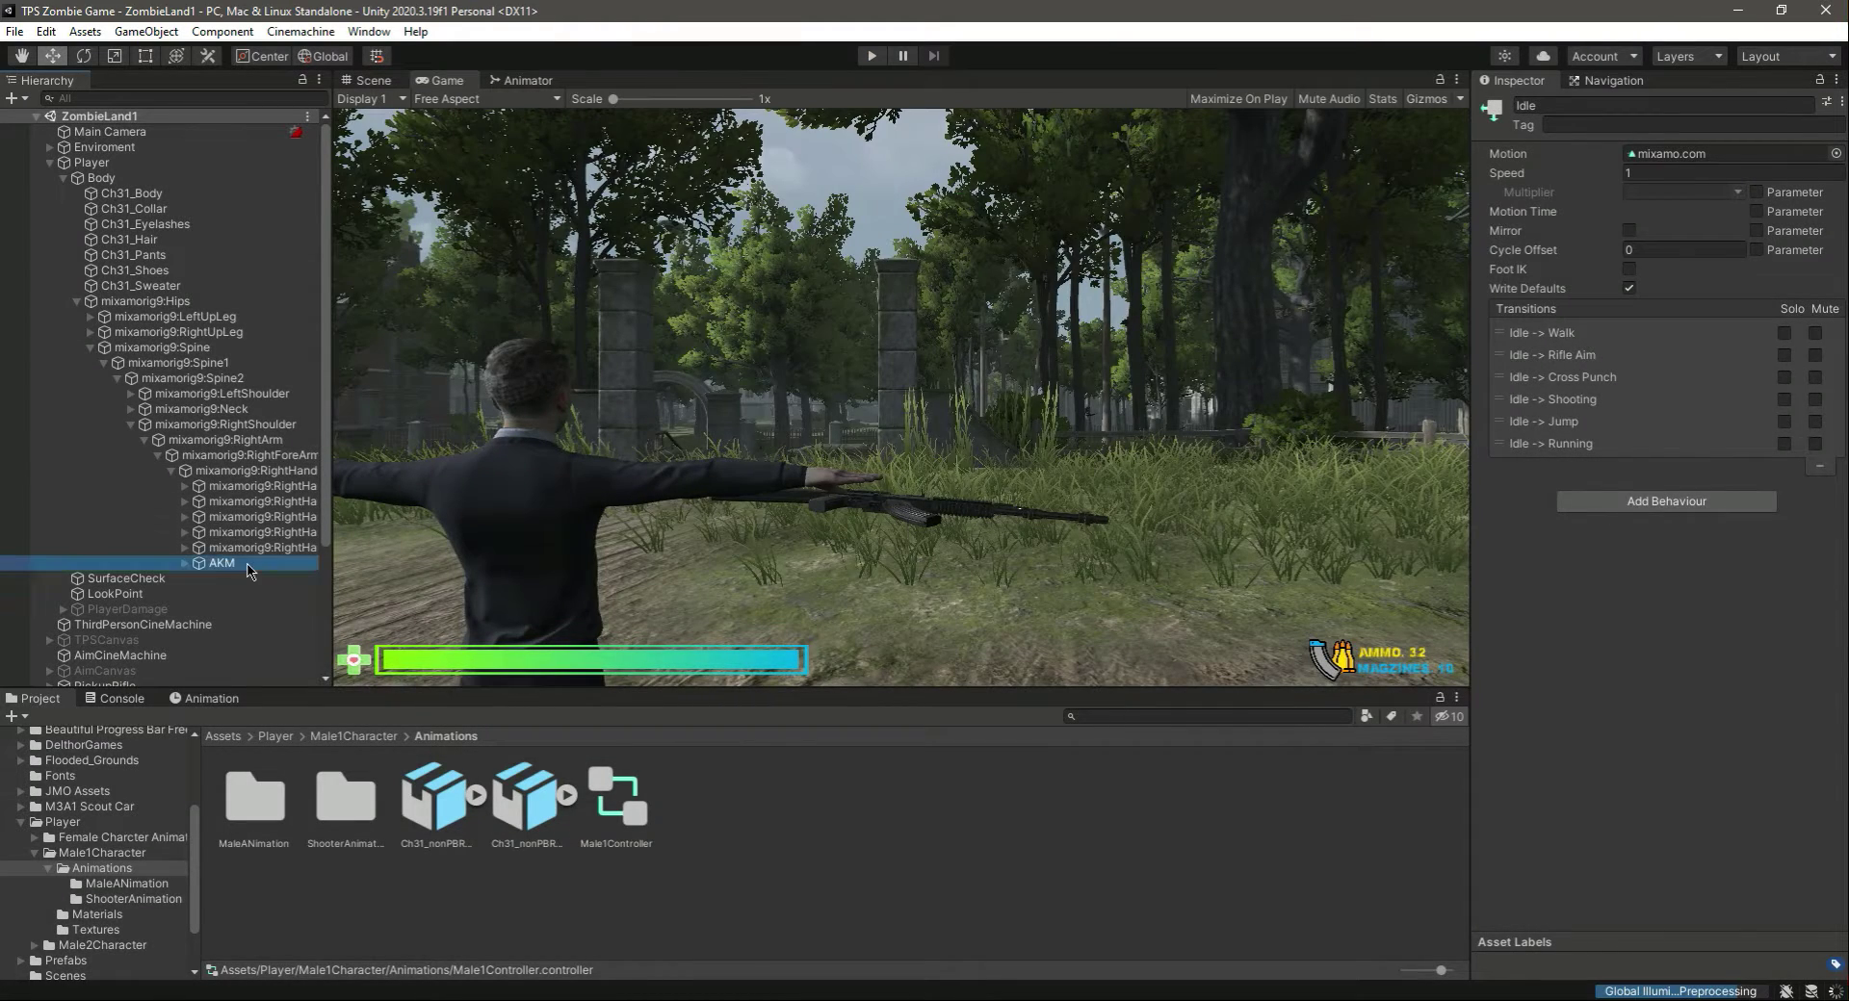
{"action": "left_click", "coordinate": [370, 80]}
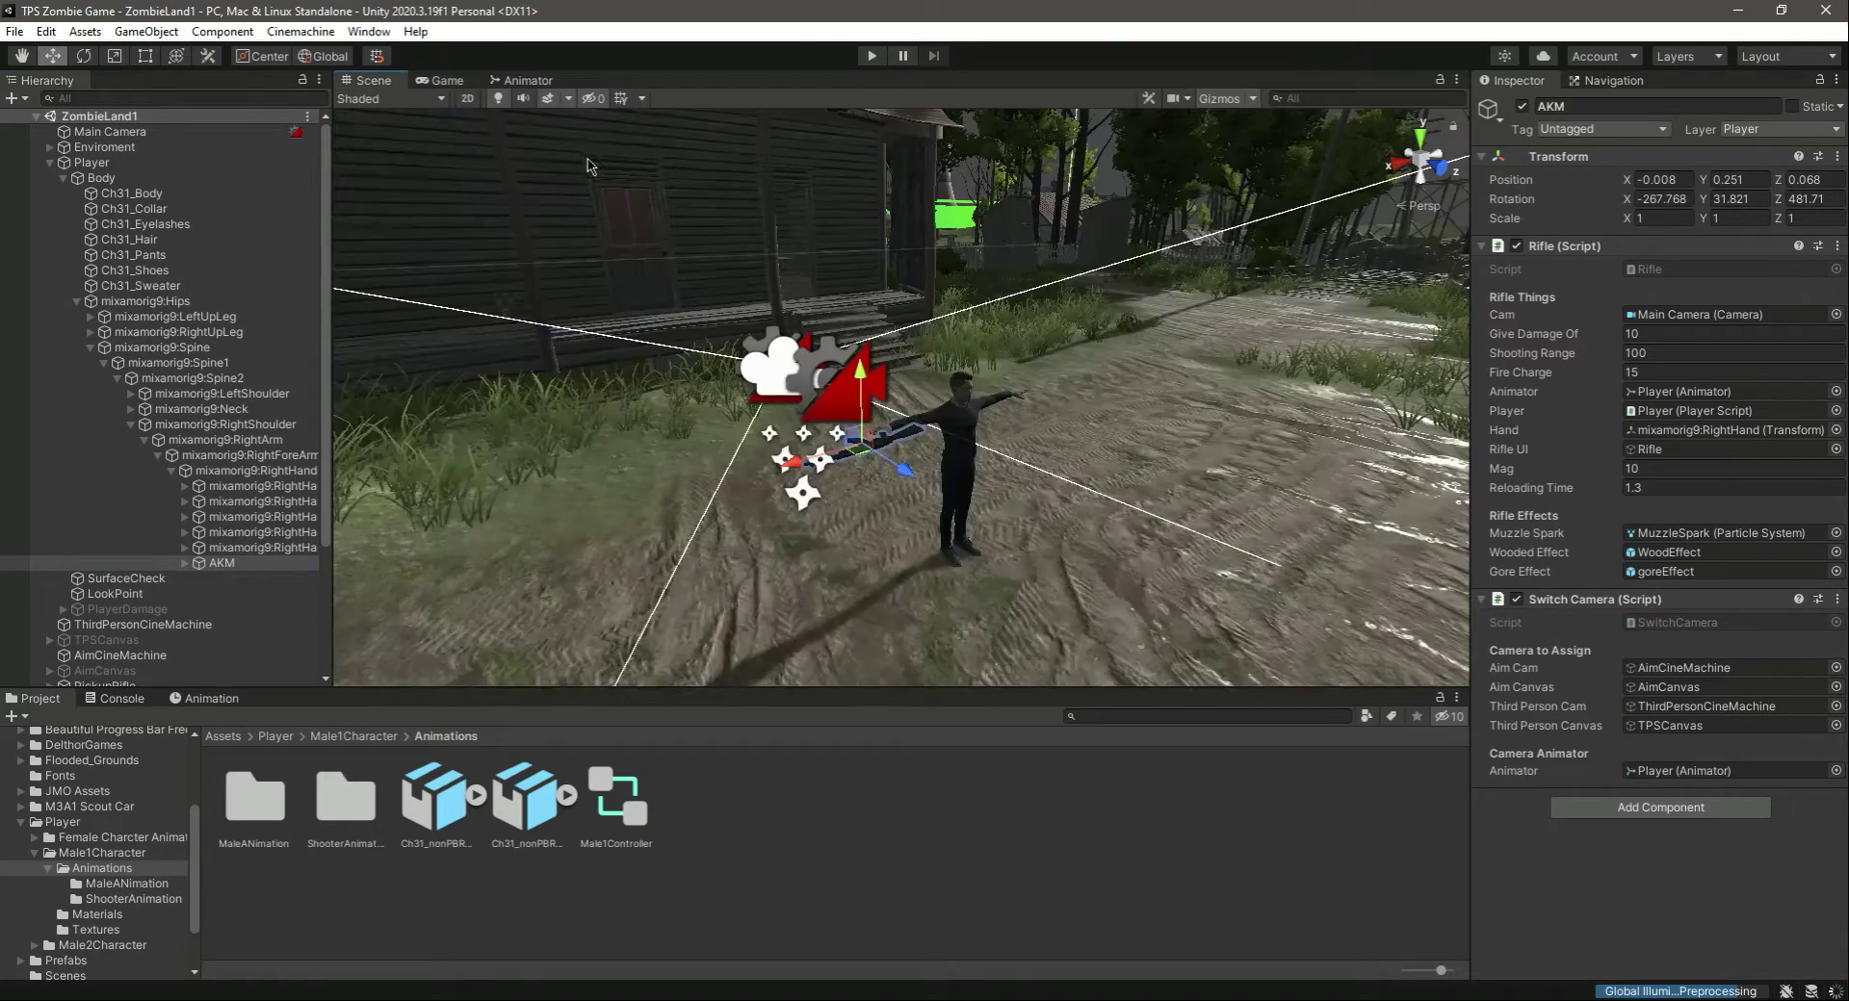
{"action": "scroll", "coordinate": [905, 385], "scroll_direction": "up", "scroll_amount": 5}
{"action": "left_click", "coordinate": [1218, 98]}
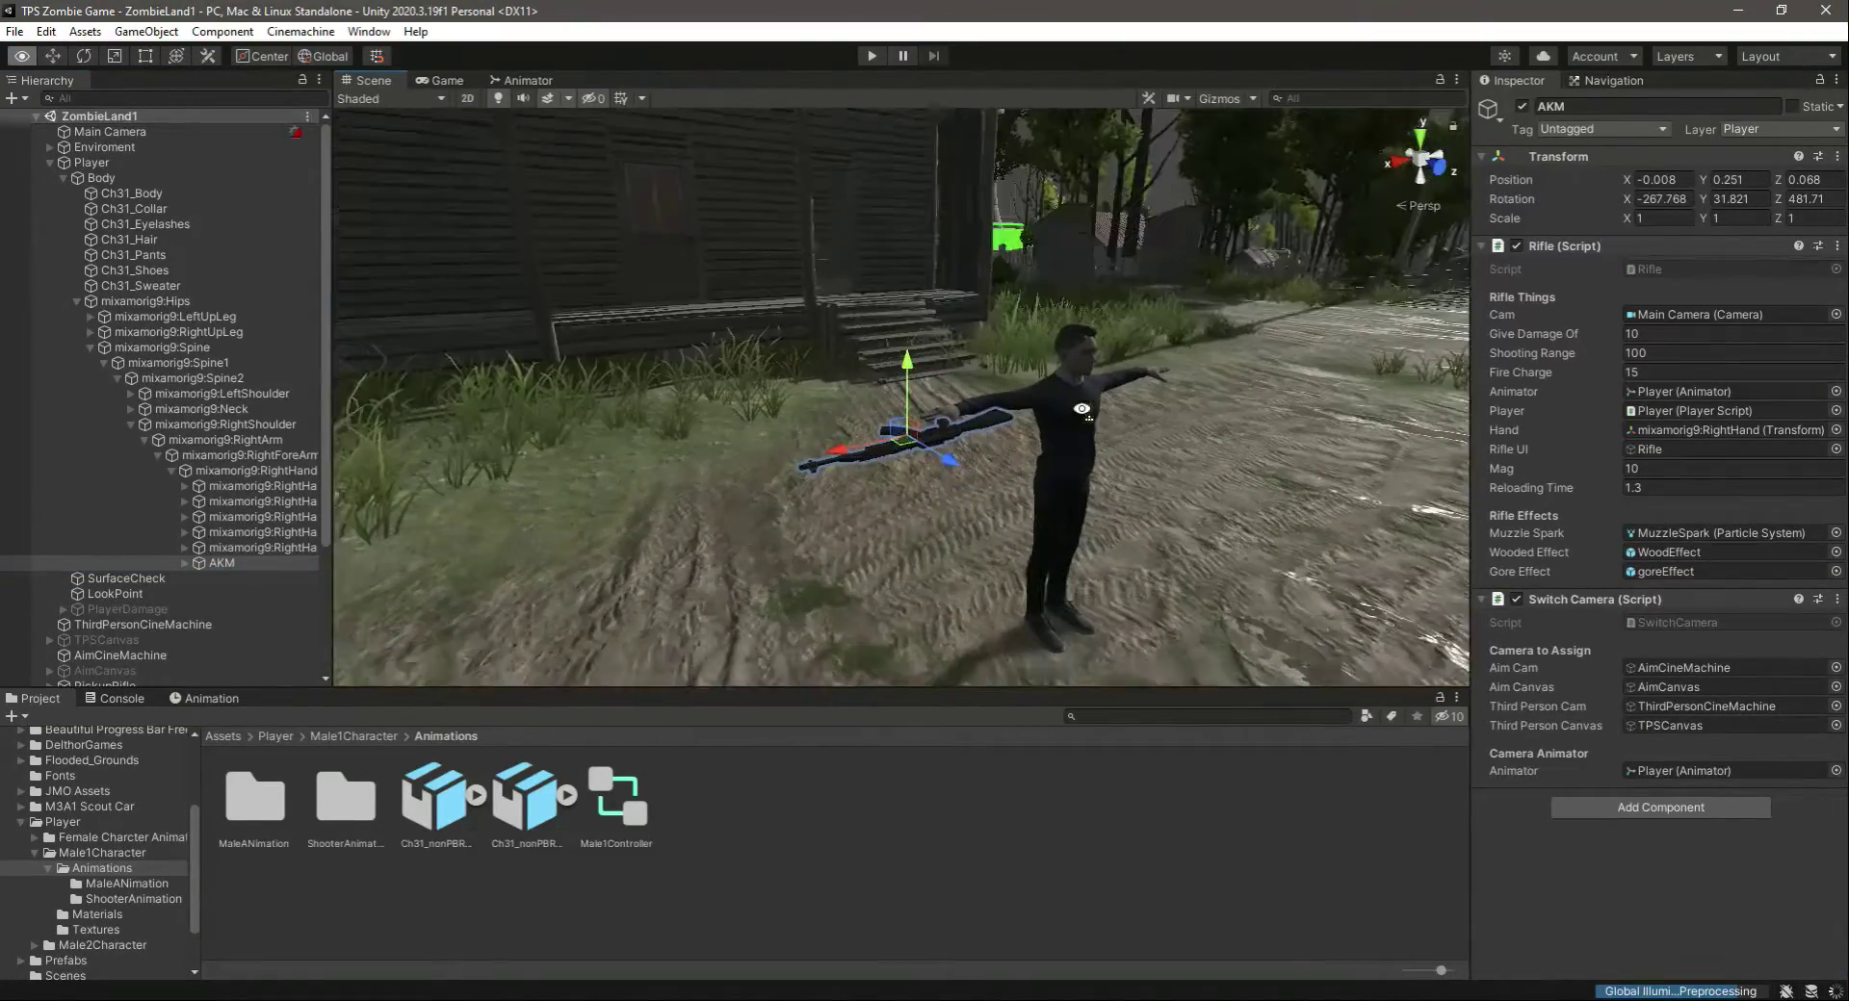
{"action": "left_click_drag", "start_coordinate": [963, 433], "coordinate": [1114, 434], "text": "alt"}
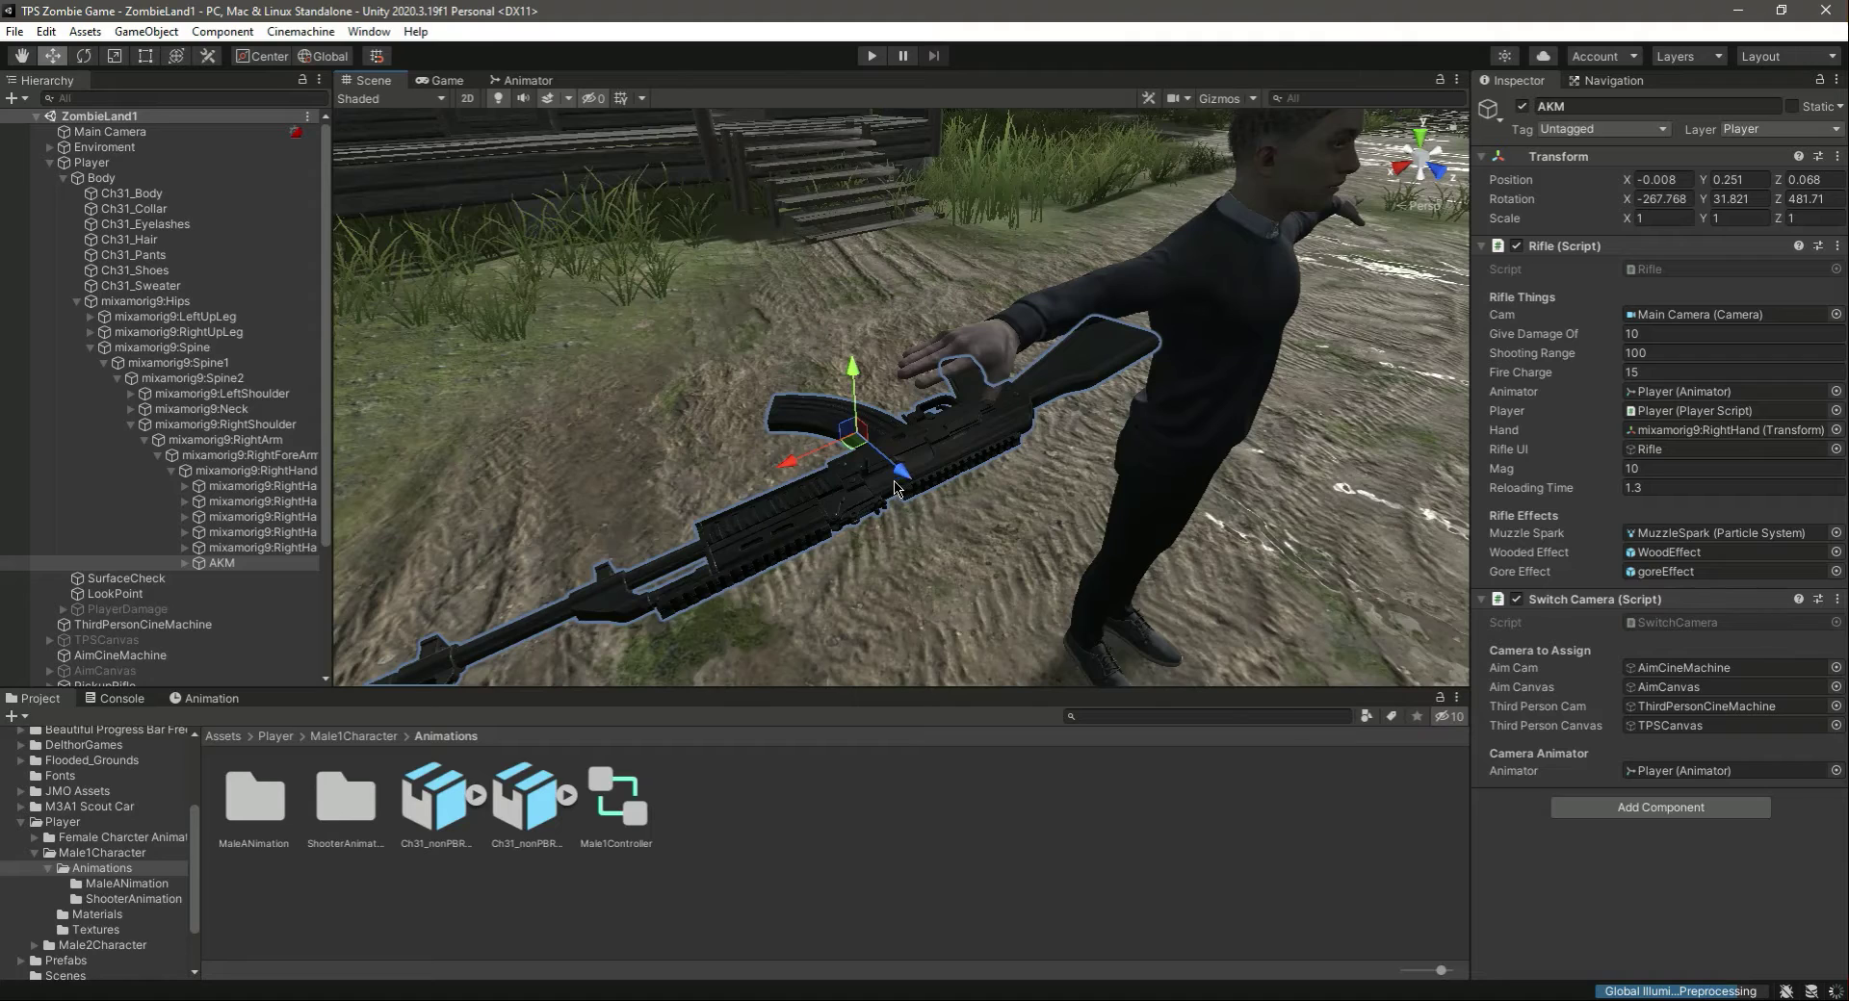
{"action": "left_click_drag", "start_coordinate": [904, 475], "coordinate": [895, 472]}
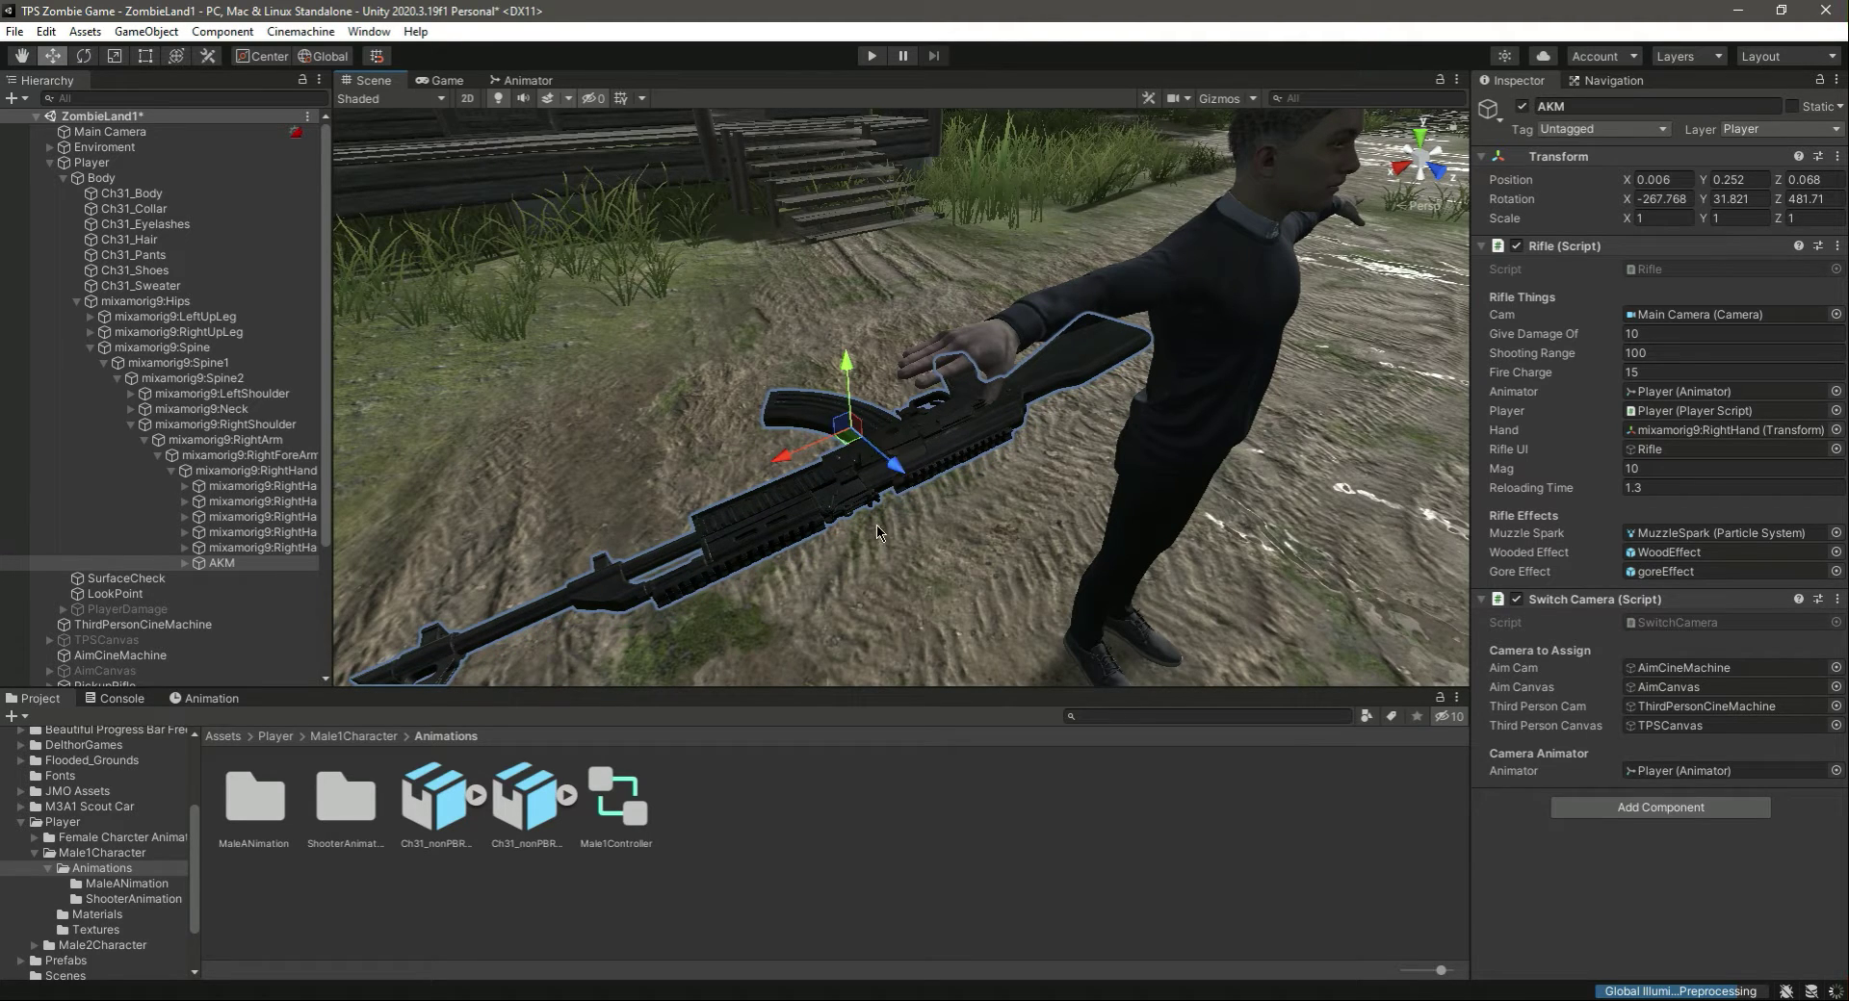
{"action": "left_click", "coordinate": [740, 891]}
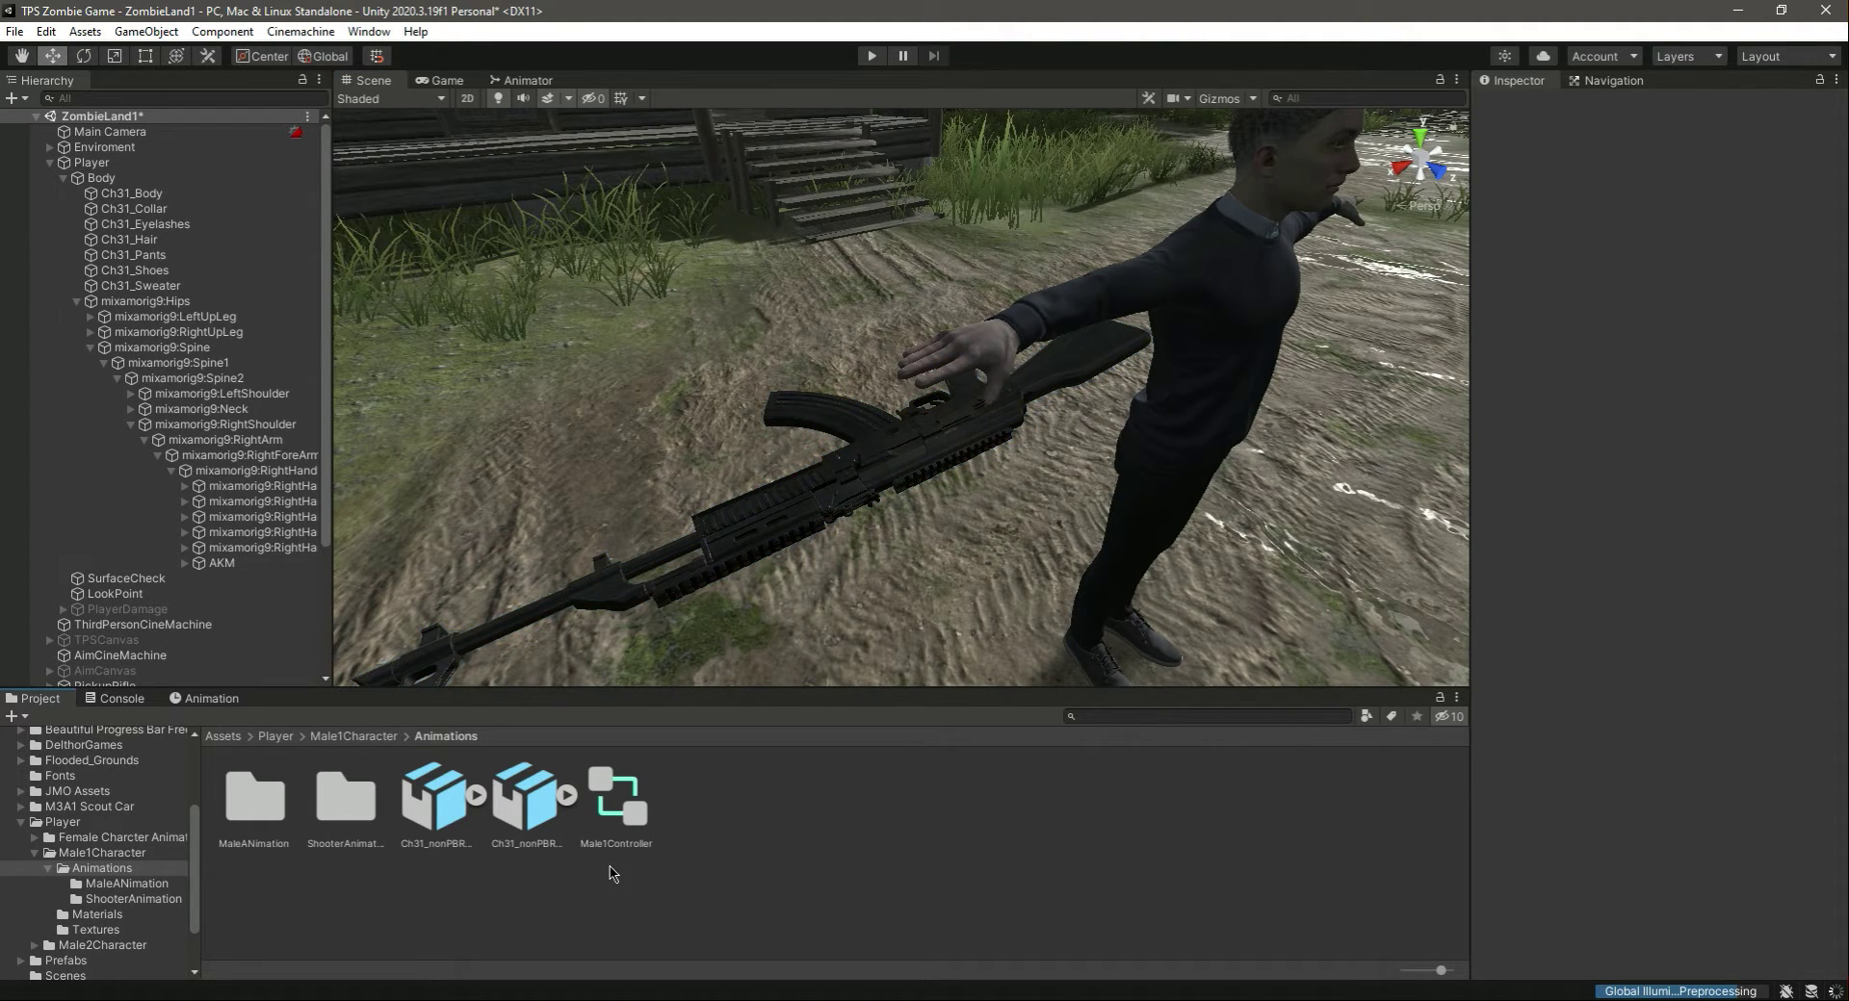
- Duplicate Male1Controller and delete all animation states from the copy's base layer
{"action": "left_click", "coordinate": [609, 809]}
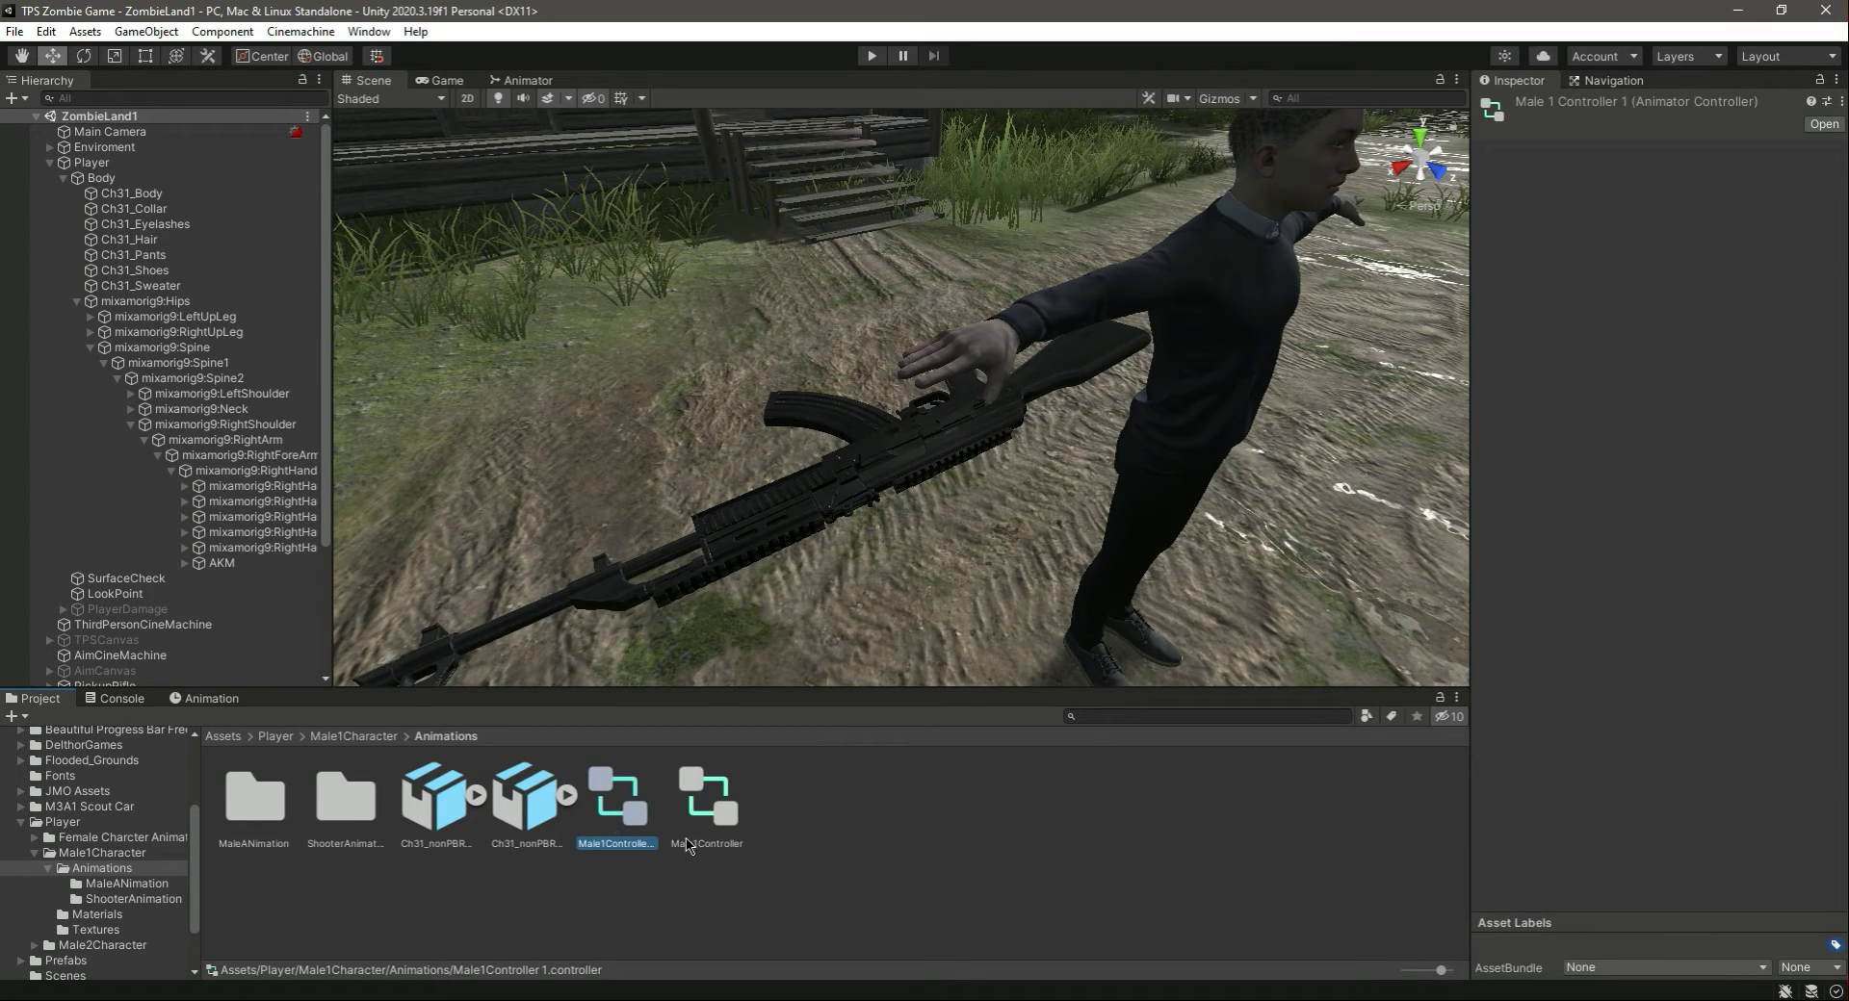
{"action": "double_click", "coordinate": [710, 799]}
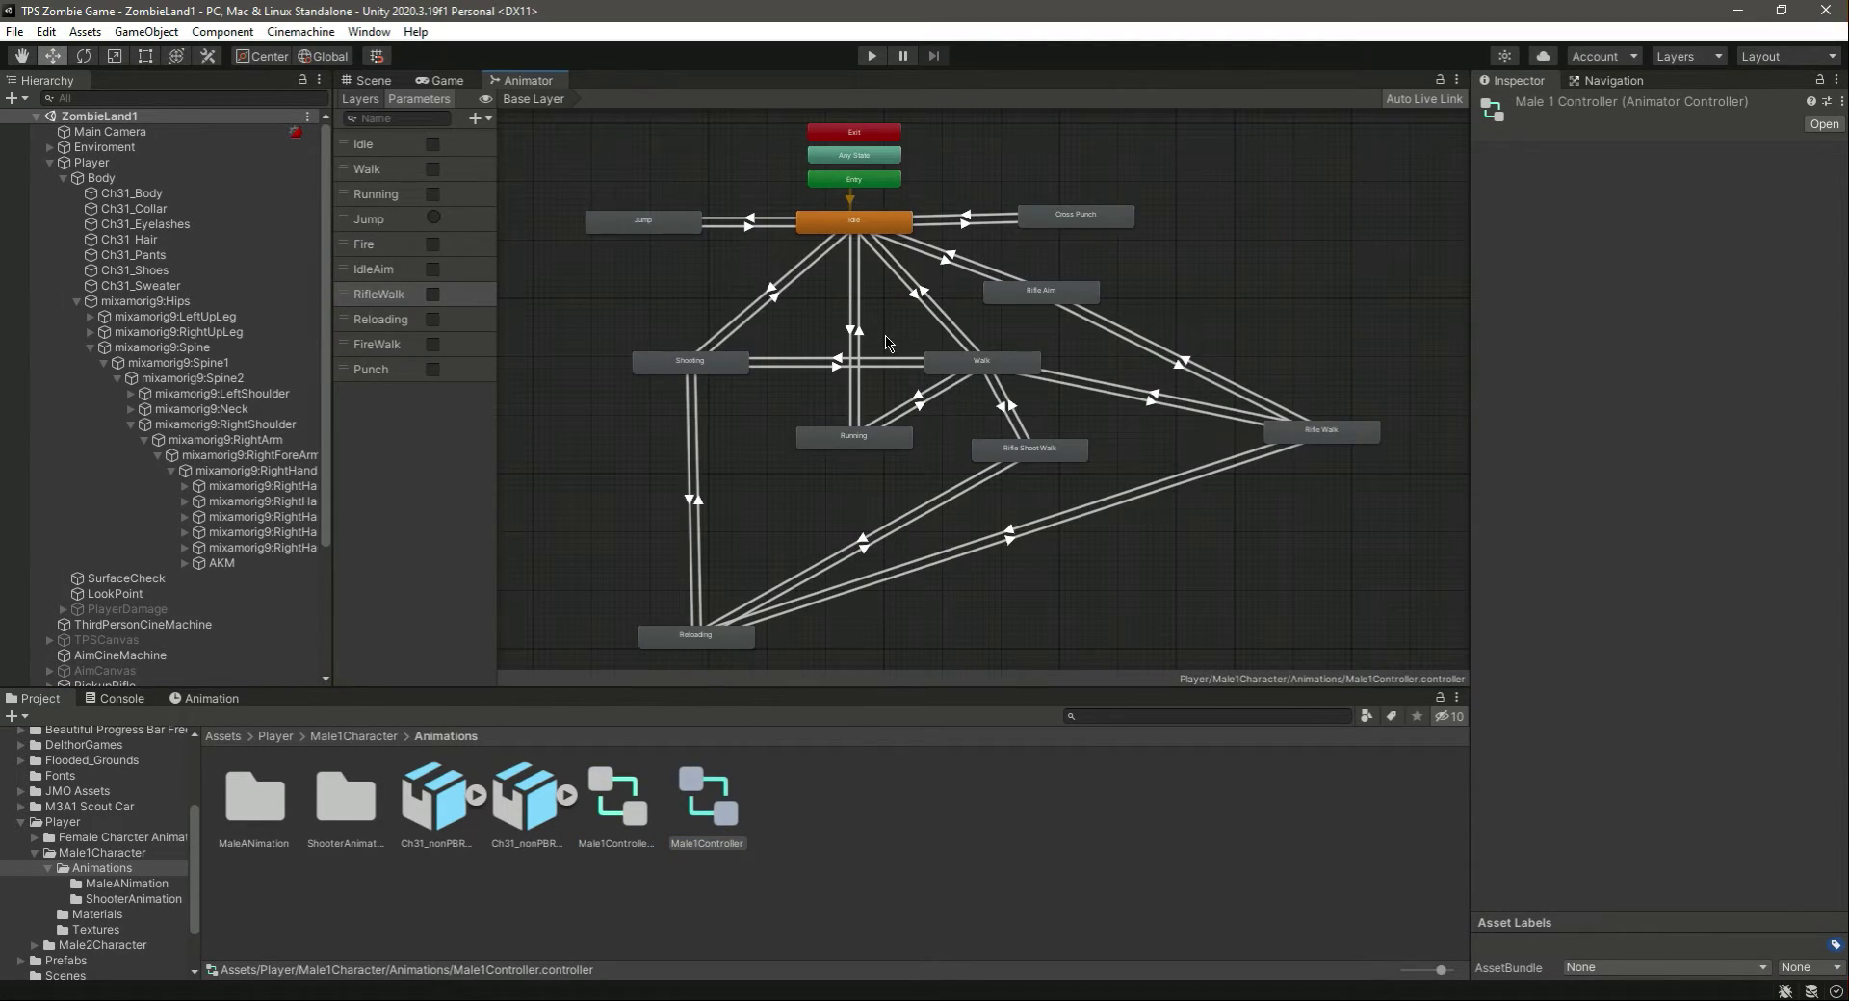
{"action": "left_click", "coordinate": [606, 807]}
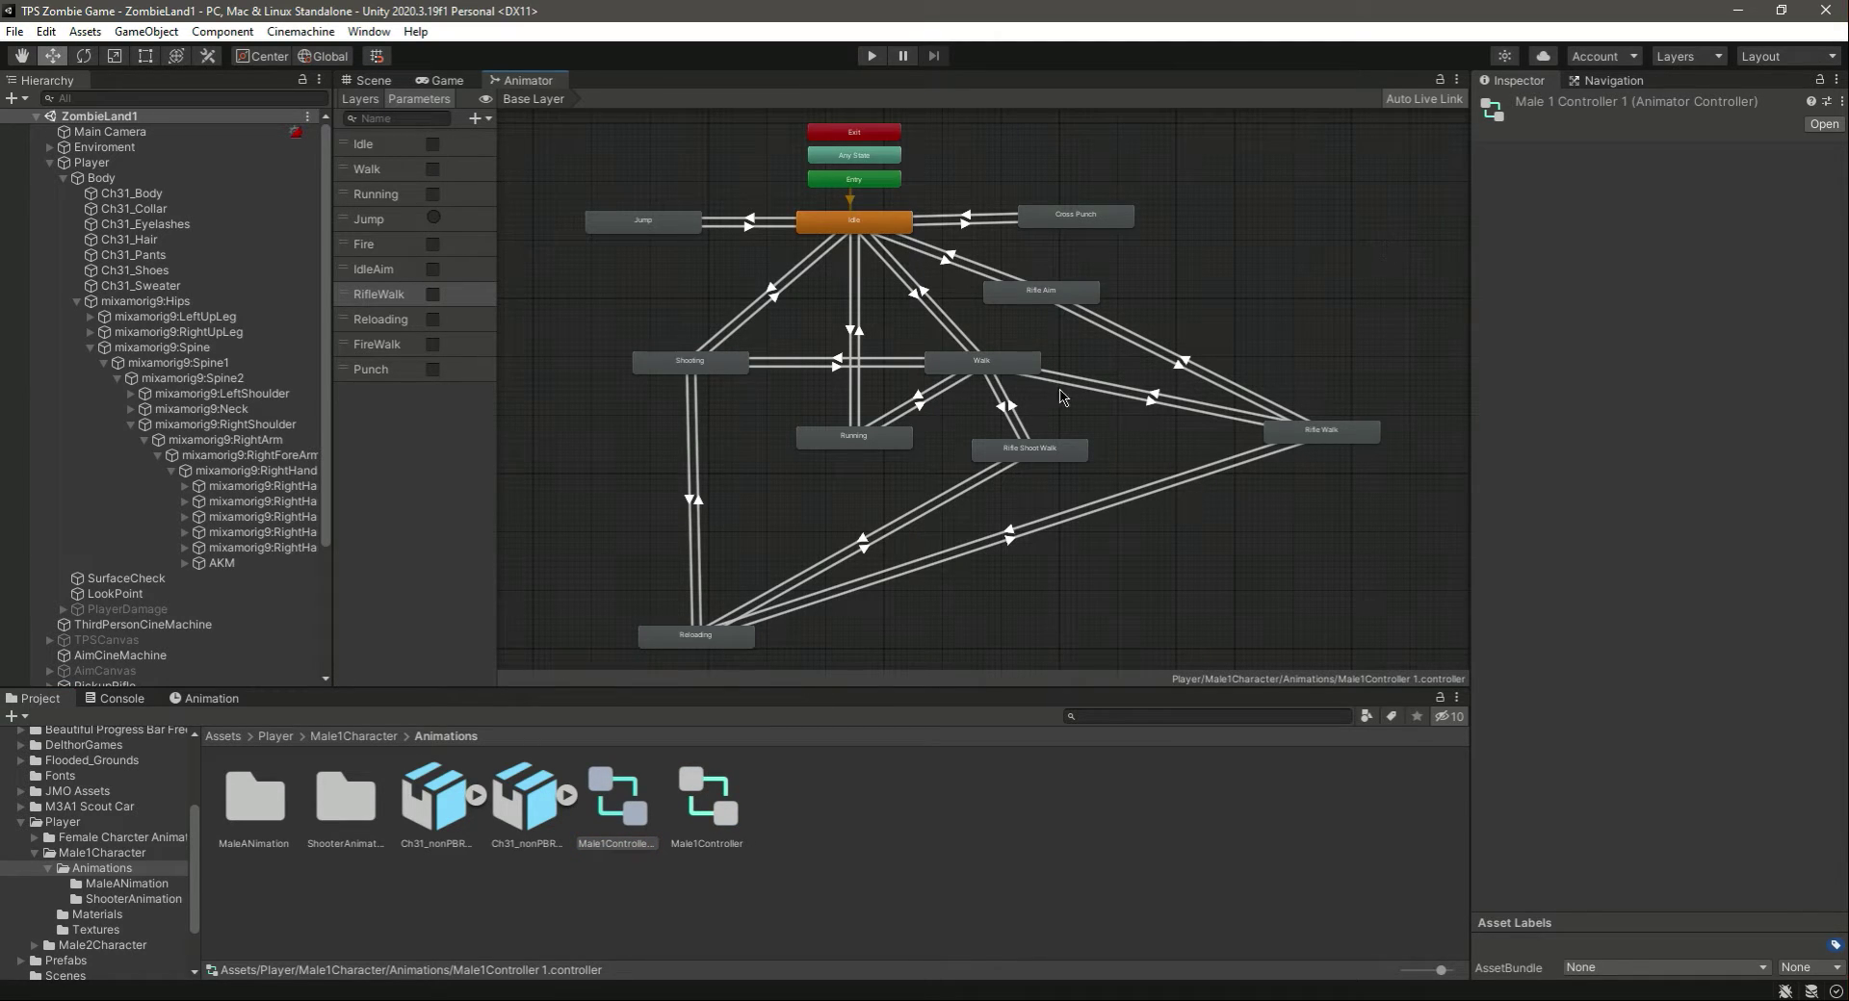
{"action": "left_click_drag", "start_coordinate": [1348, 198], "coordinate": [592, 686]}
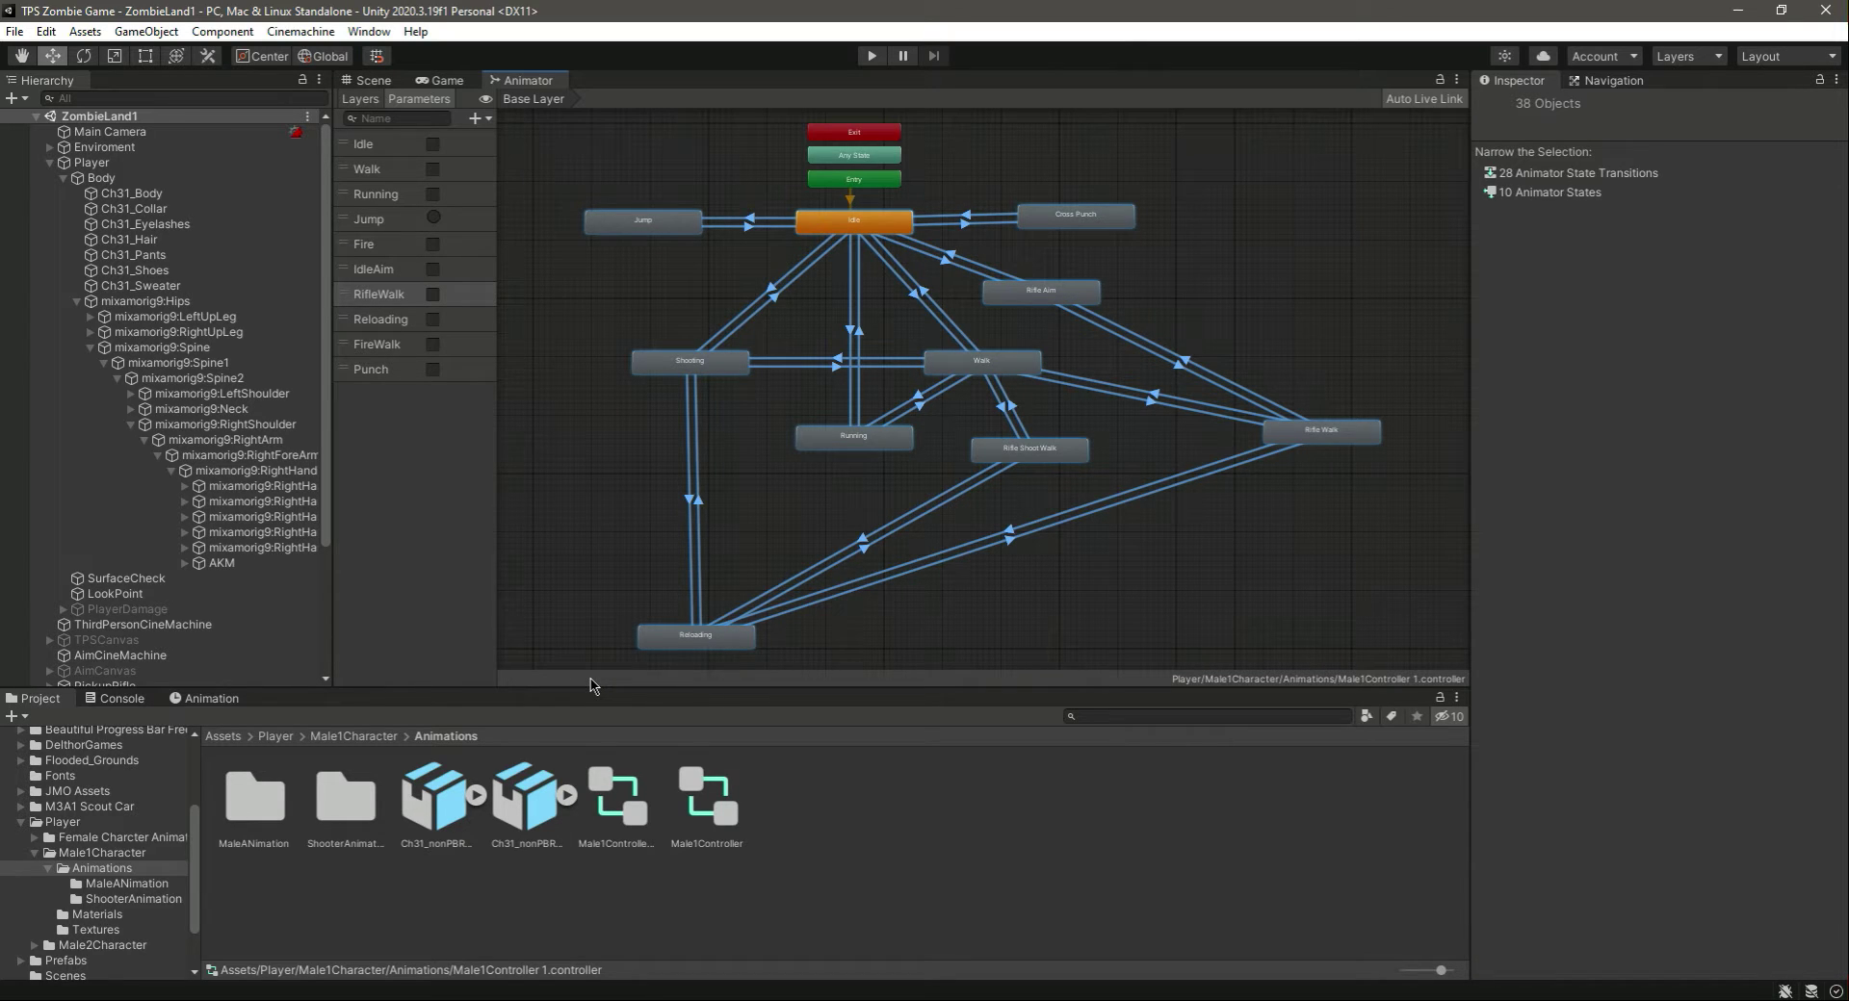
{"action": "key", "text": "Delete"}
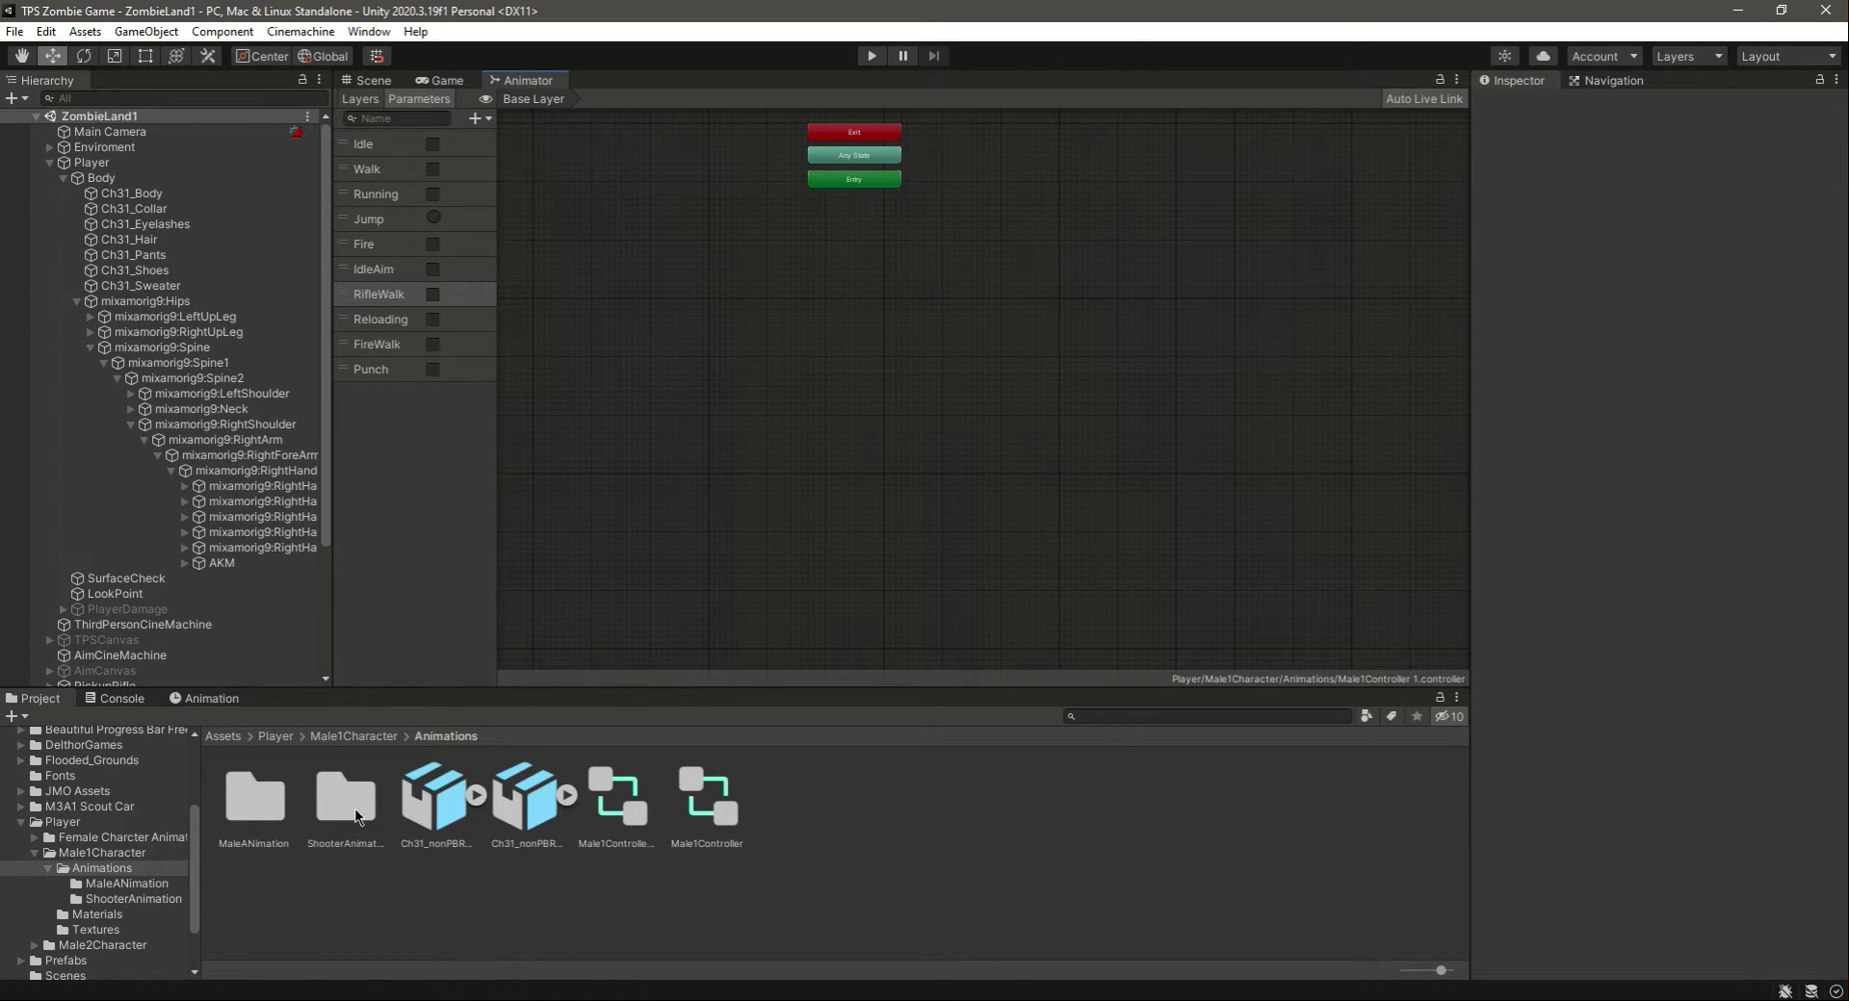
- Add the rifle aiming idle animation from the ShooterAnimation folder as the only state in the copied controller
{"action": "double_click", "coordinate": [255, 797]}
{"action": "left_click", "coordinate": [450, 737]}
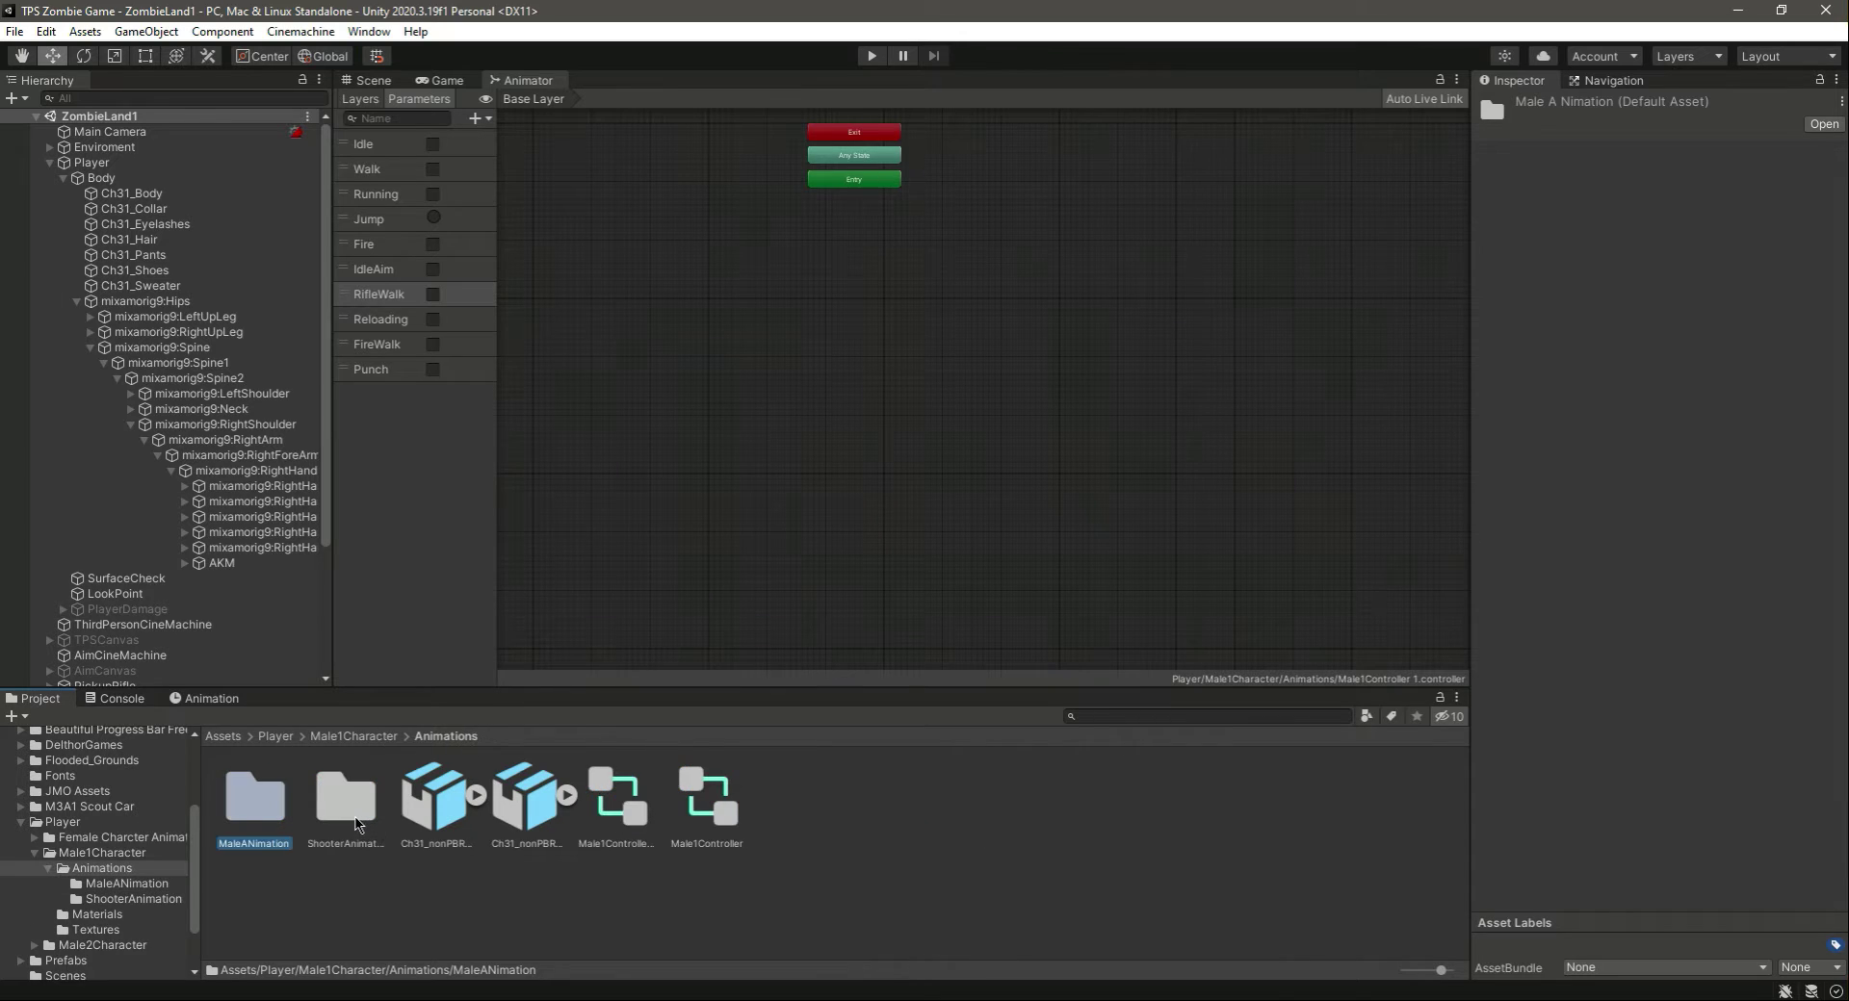
{"action": "double_click", "coordinate": [358, 818]}
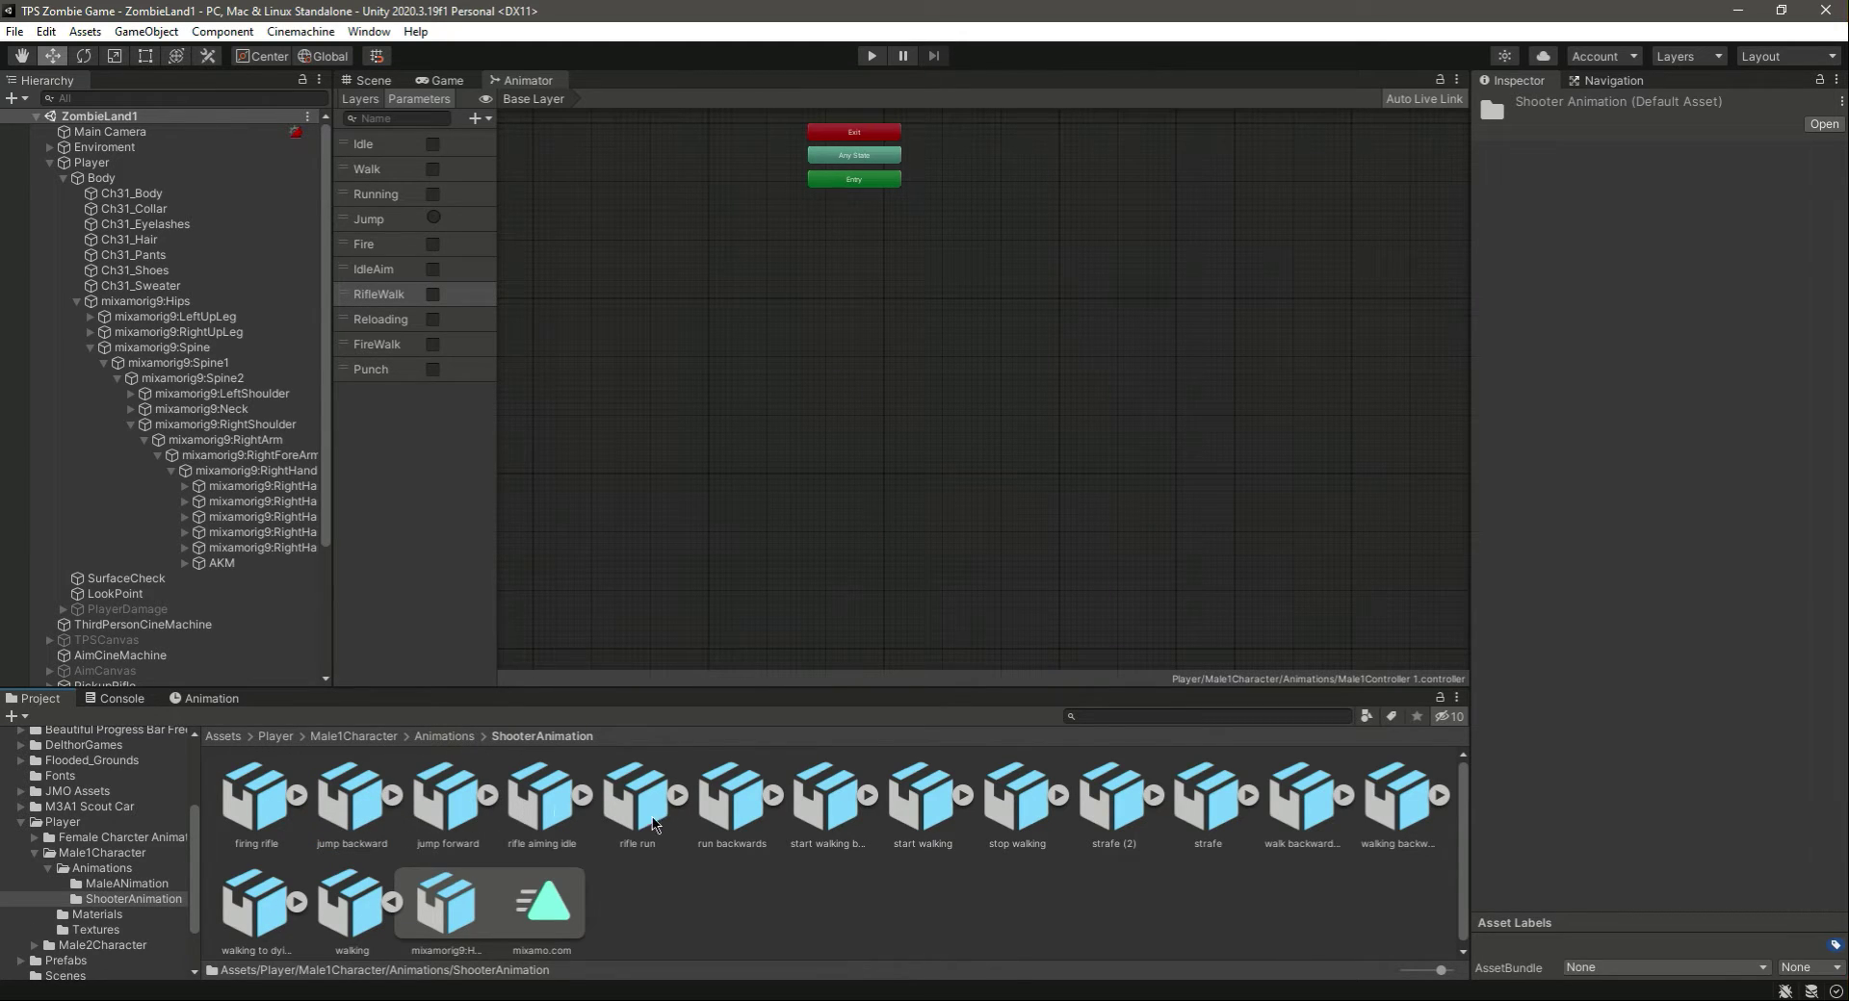
{"action": "left_click_drag", "start_coordinate": [539, 813], "coordinate": [851, 282]}
{"action": "double_click", "coordinate": [867, 279]}
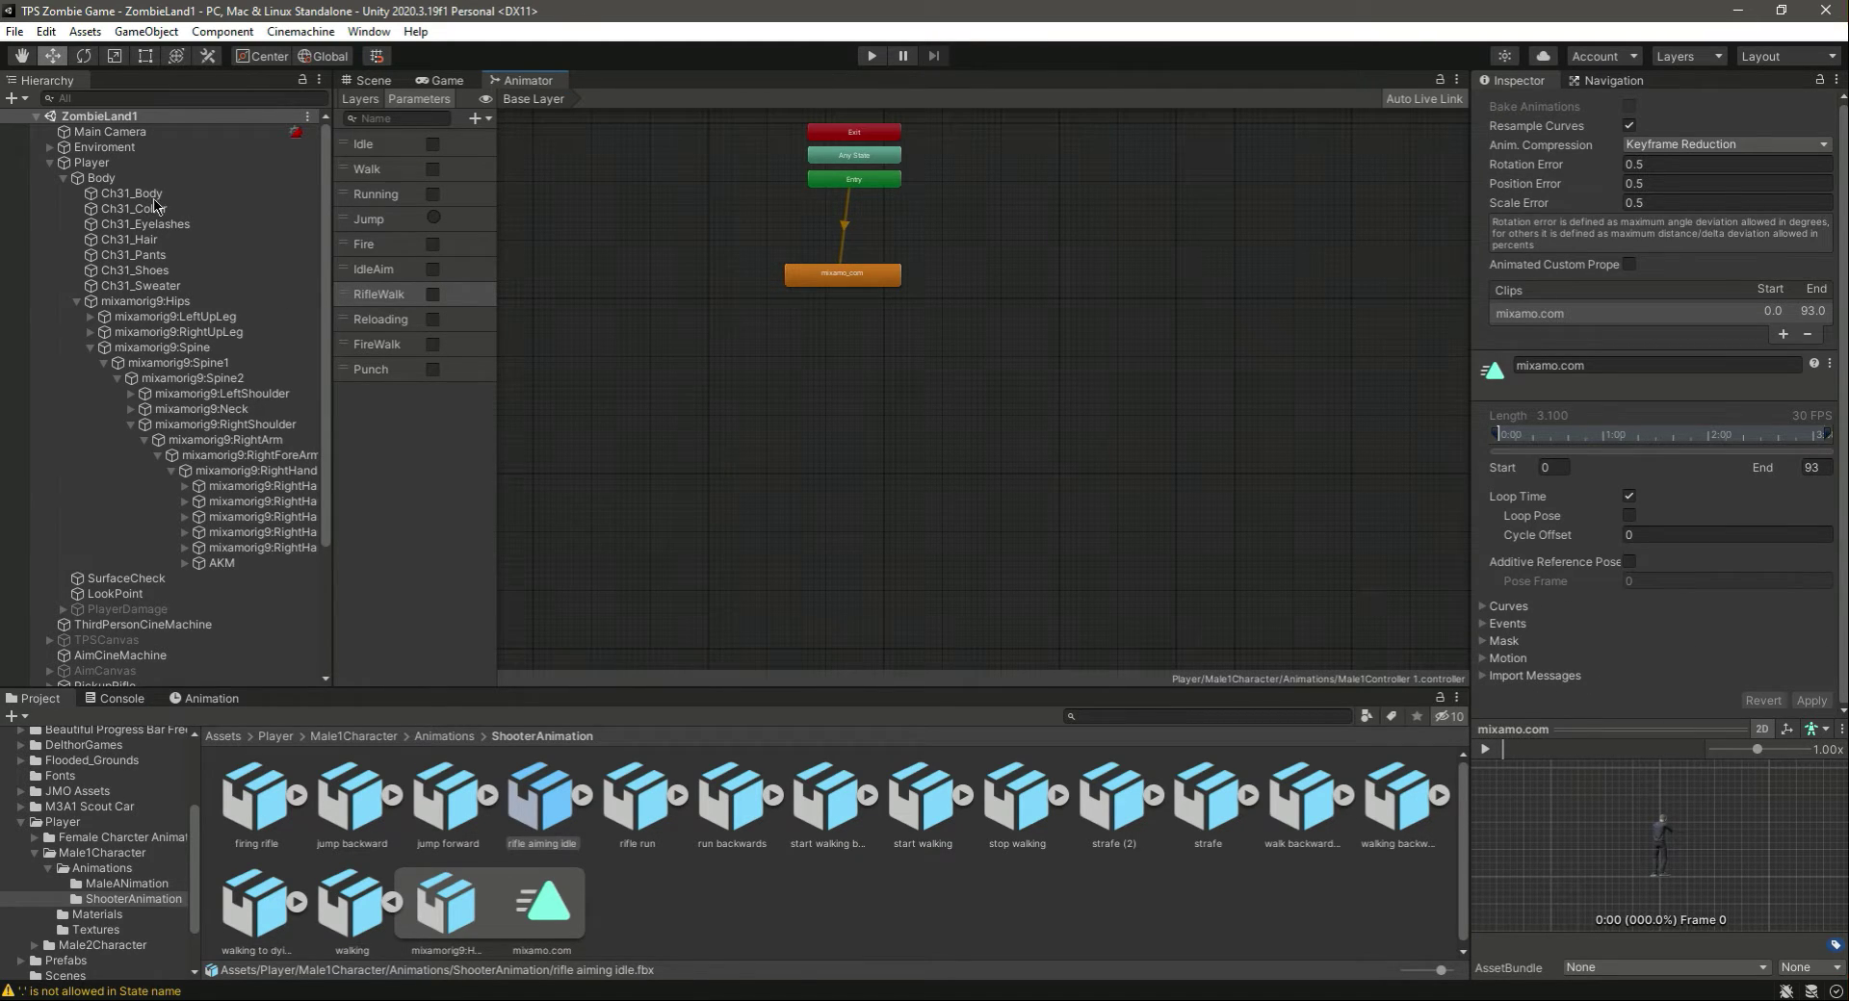
- Assign Male1Controller 1 as the controller of the Player's Animator and save the scene
{"action": "left_click", "coordinate": [108, 163]}
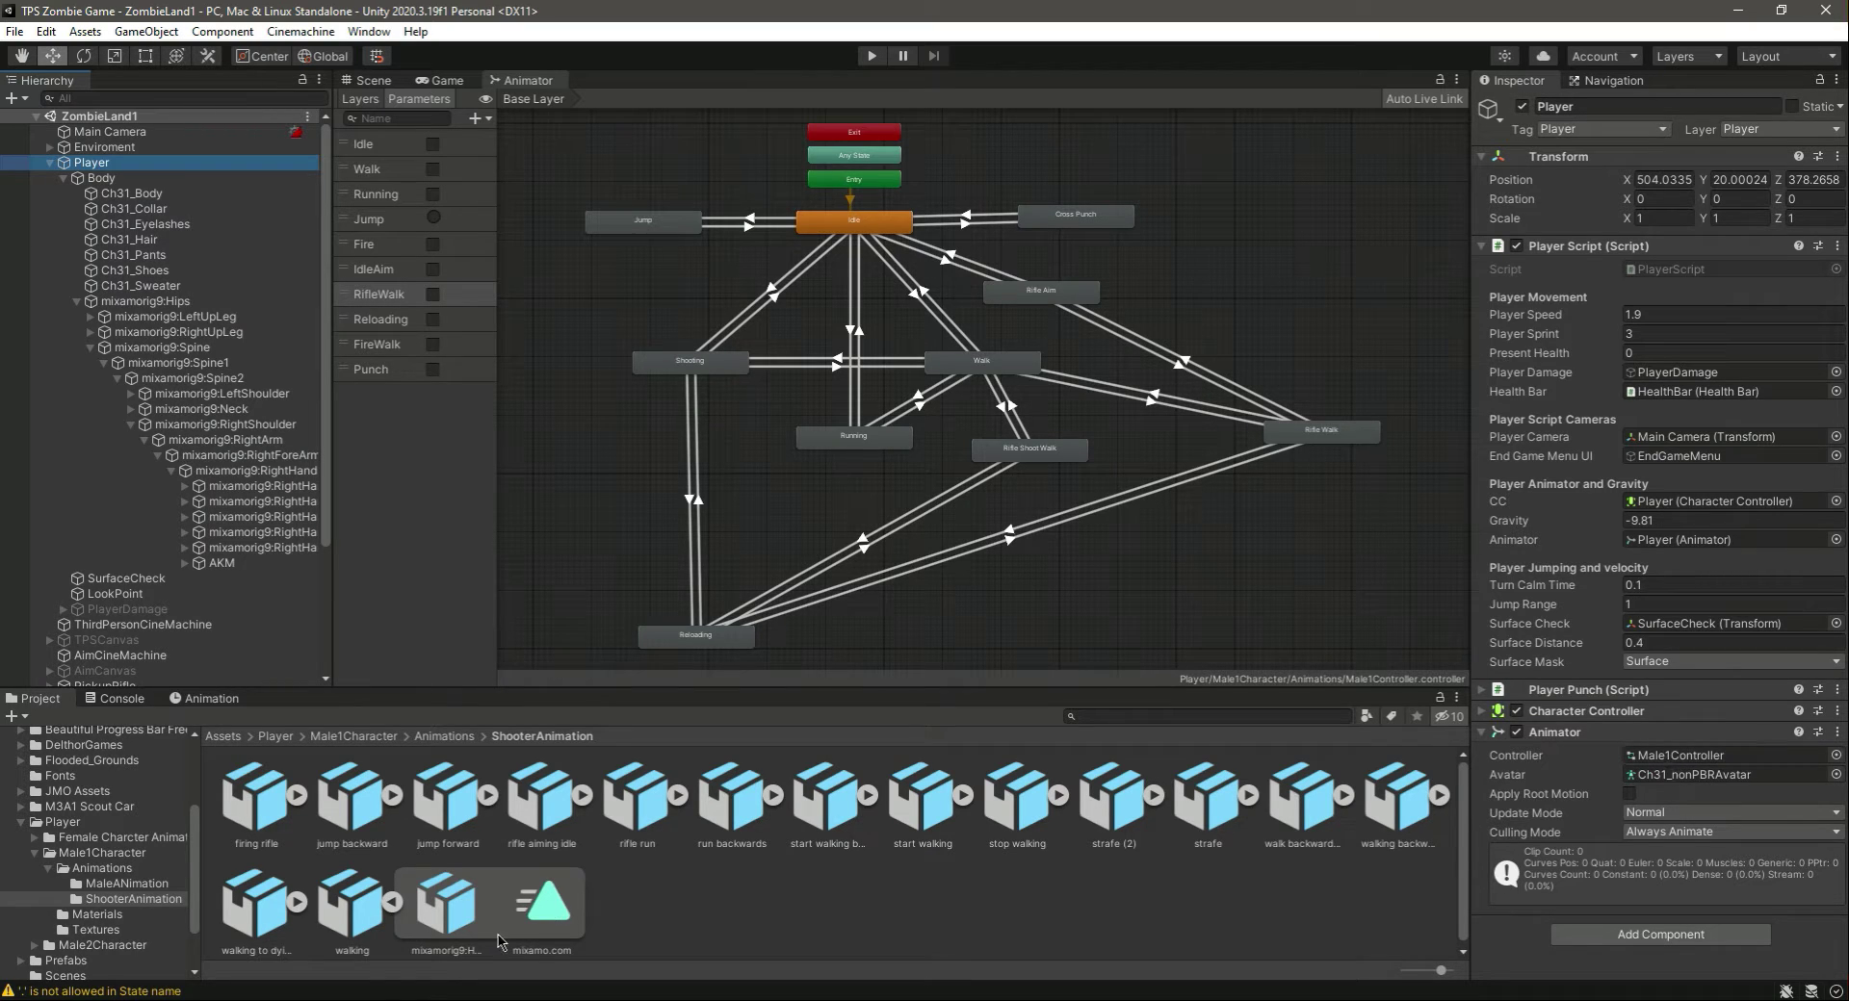
{"action": "left_click", "coordinate": [445, 735]}
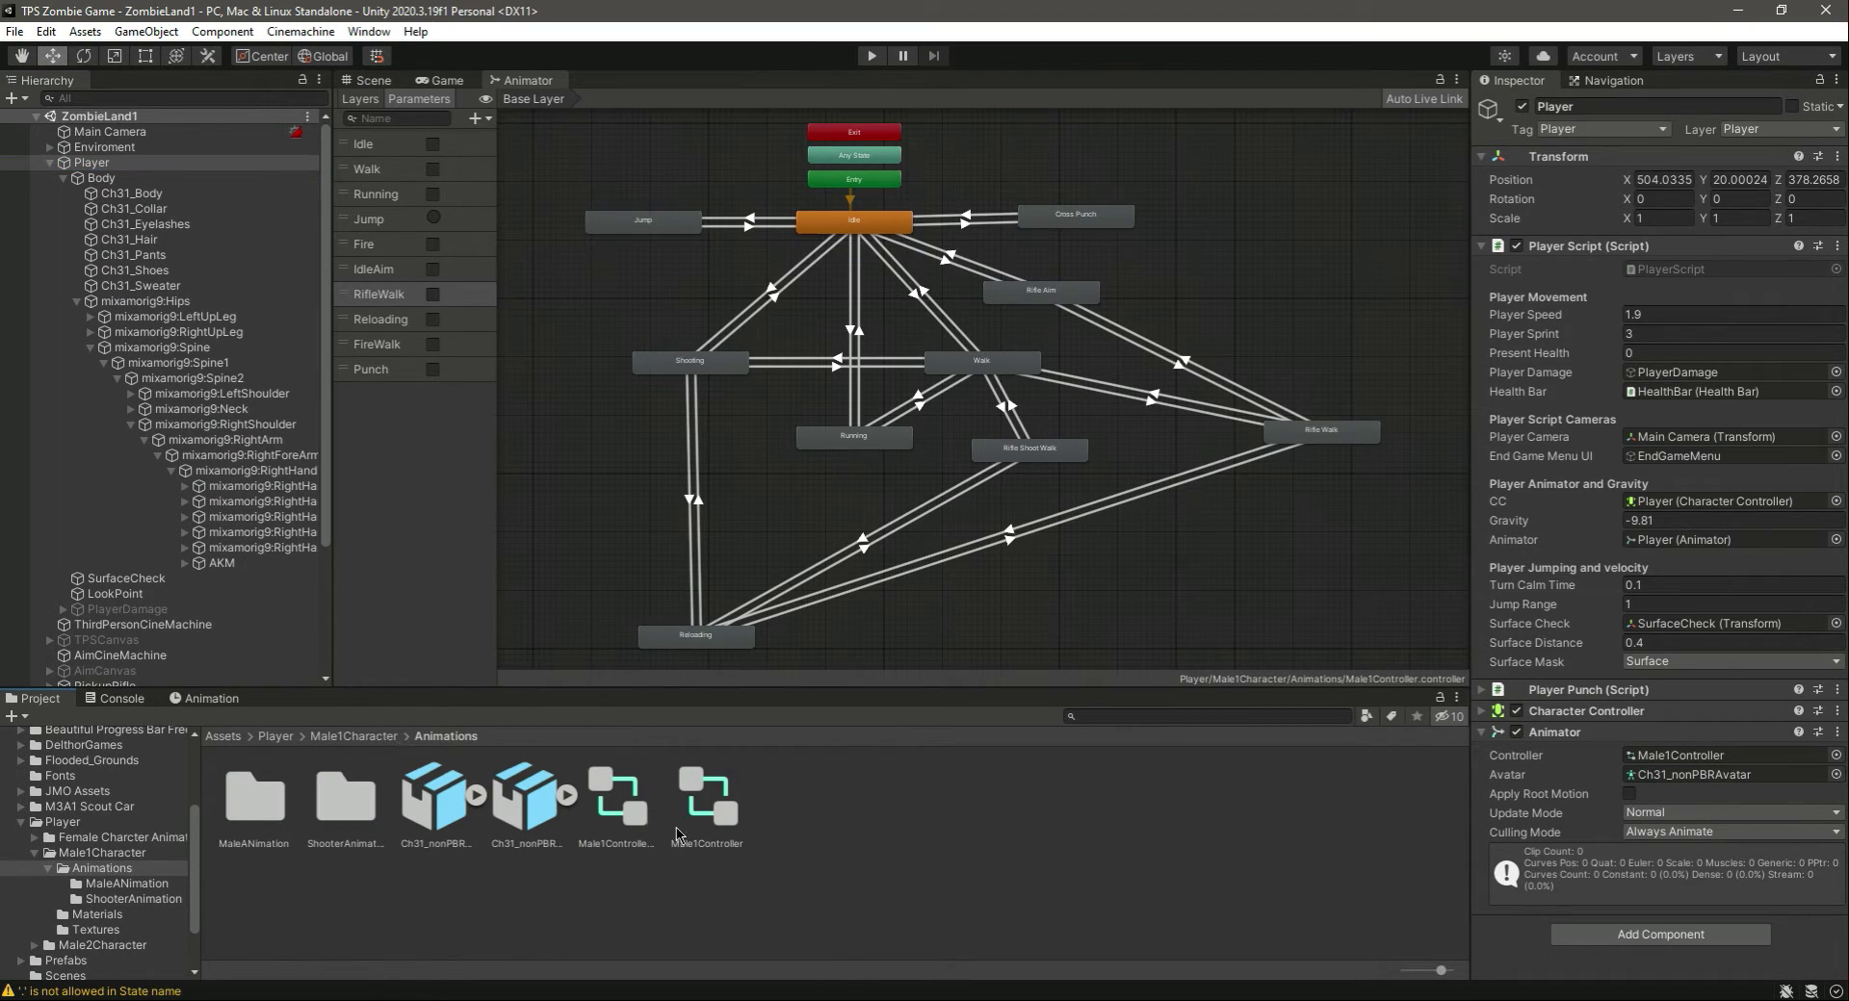
{"action": "left_click", "coordinate": [630, 819]}
{"action": "left_click", "coordinate": [701, 820]}
{"action": "left_click", "coordinate": [585, 807]}
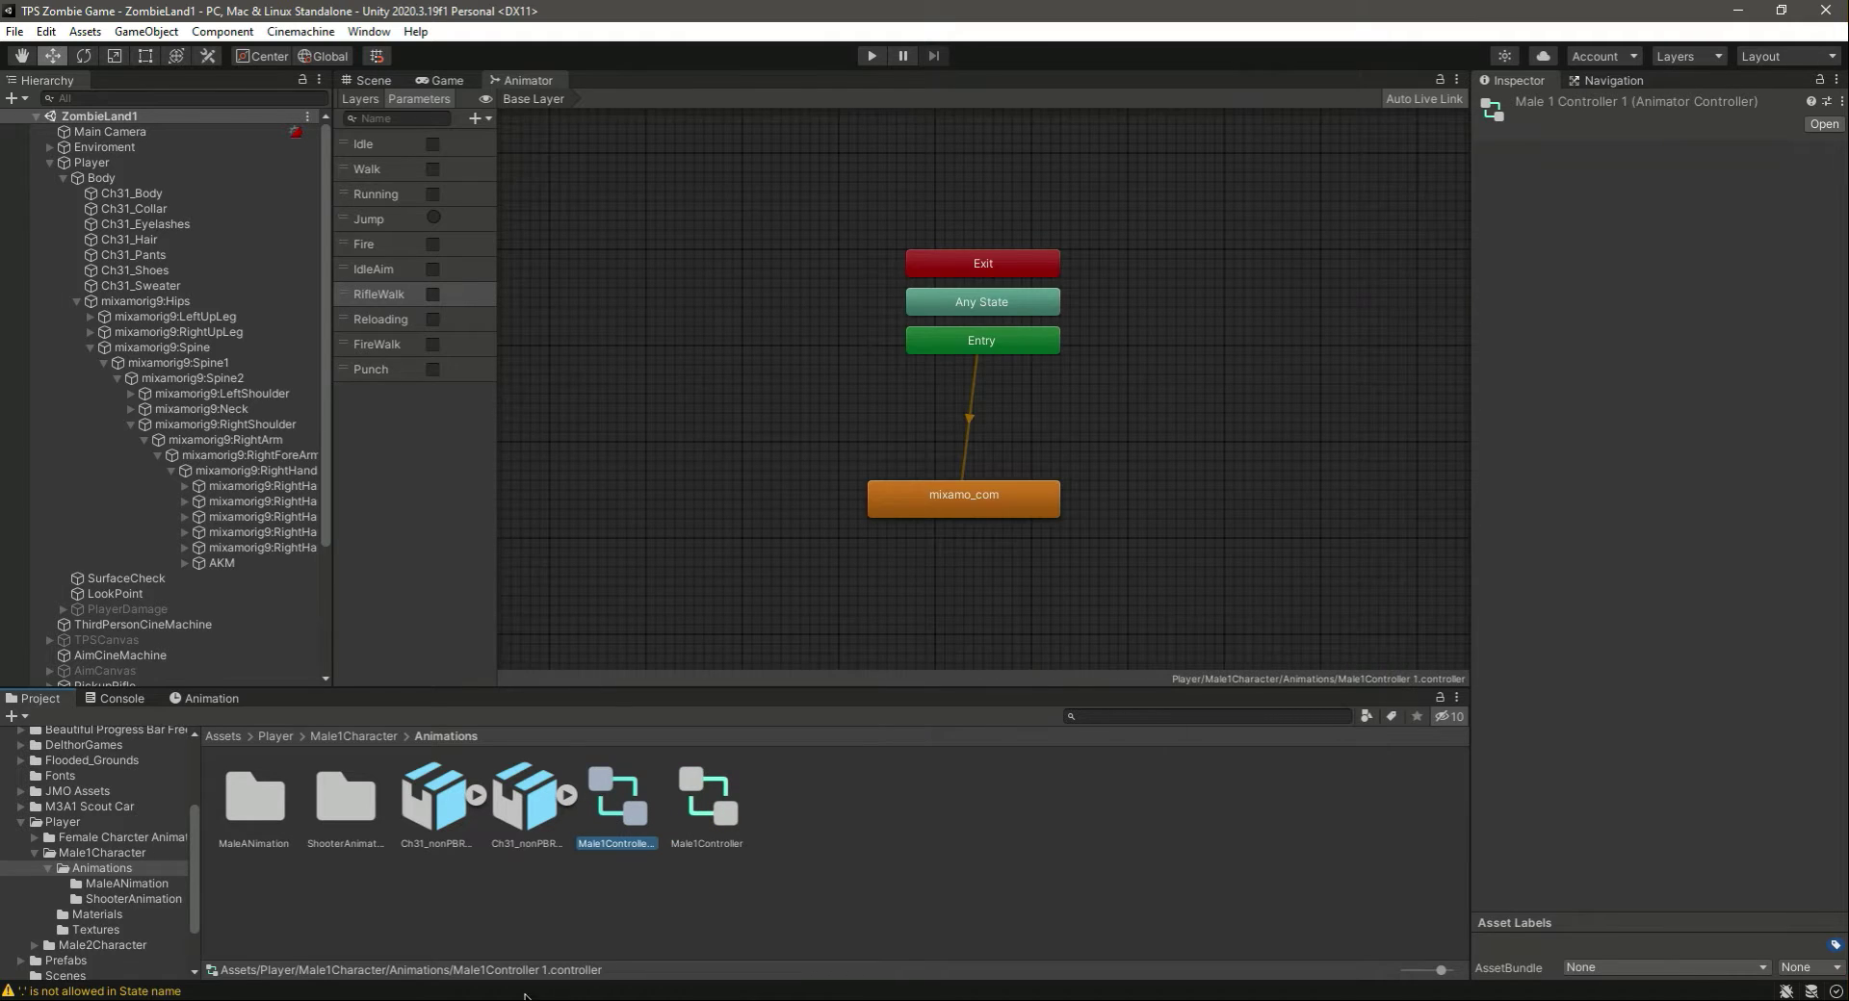
{"action": "left_click", "coordinate": [92, 161]}
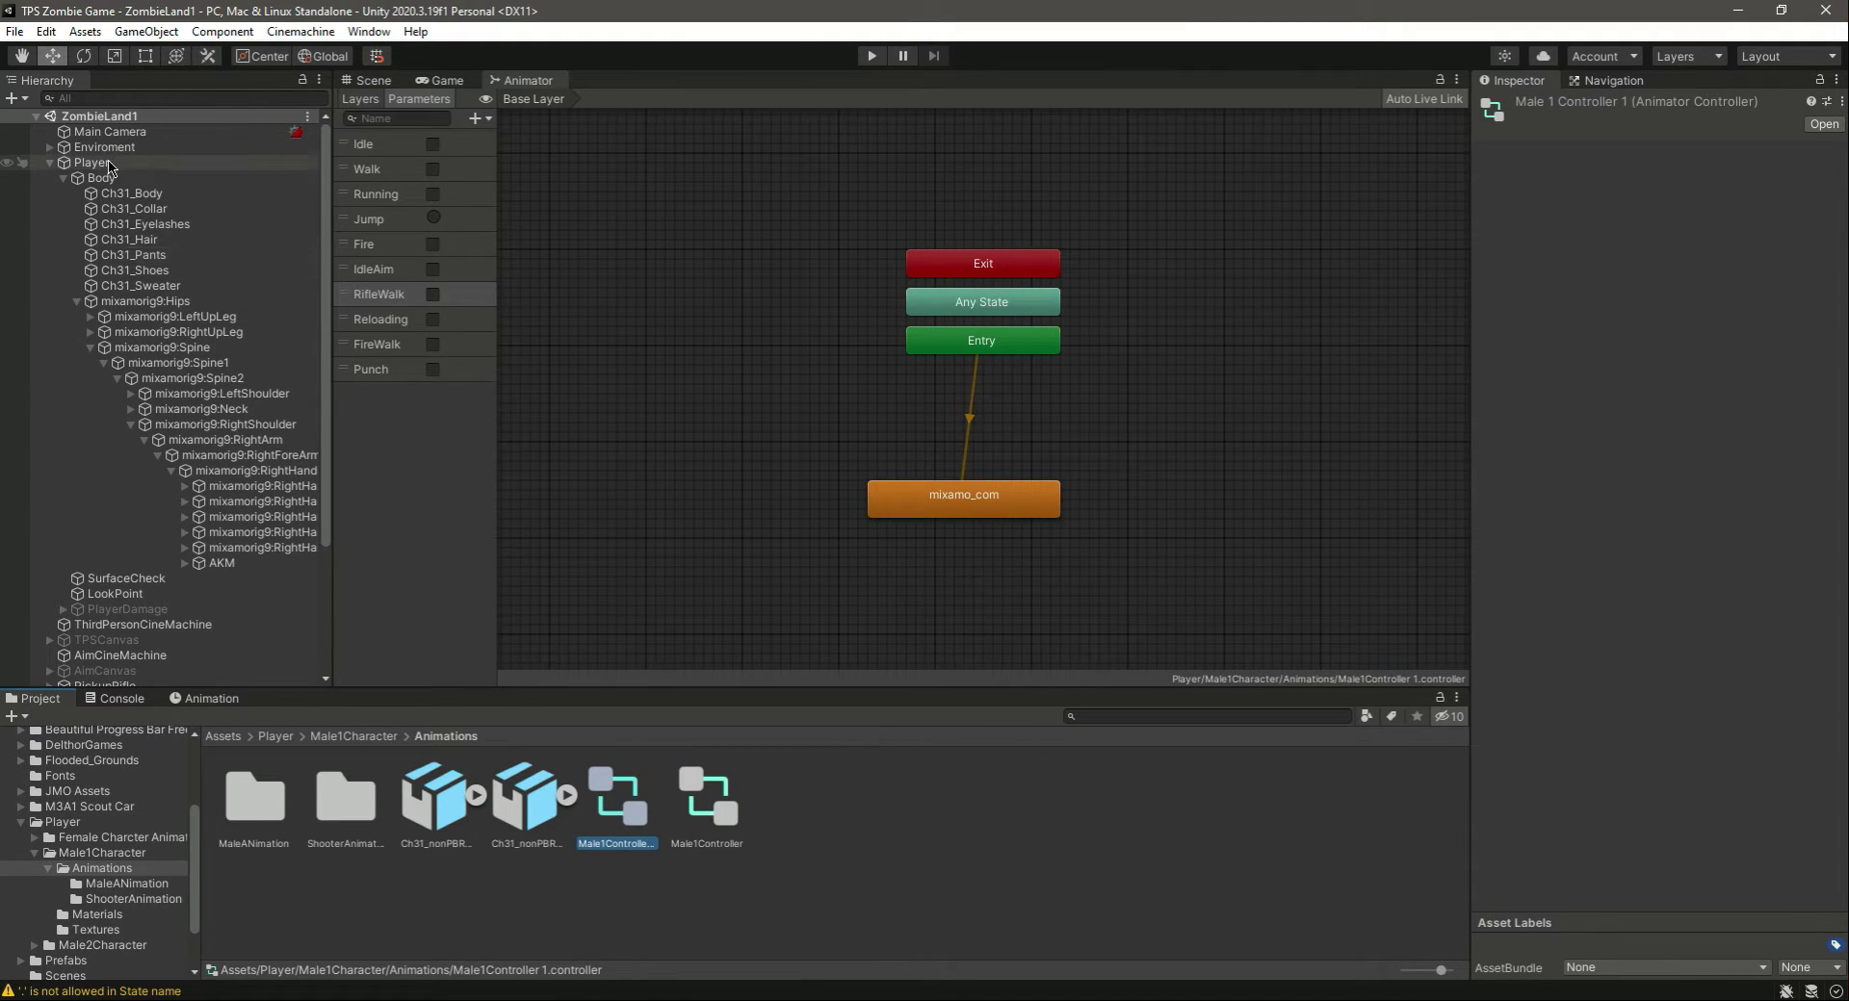
{"action": "left_click_drag", "start_coordinate": [621, 814], "coordinate": [1223, 786]}
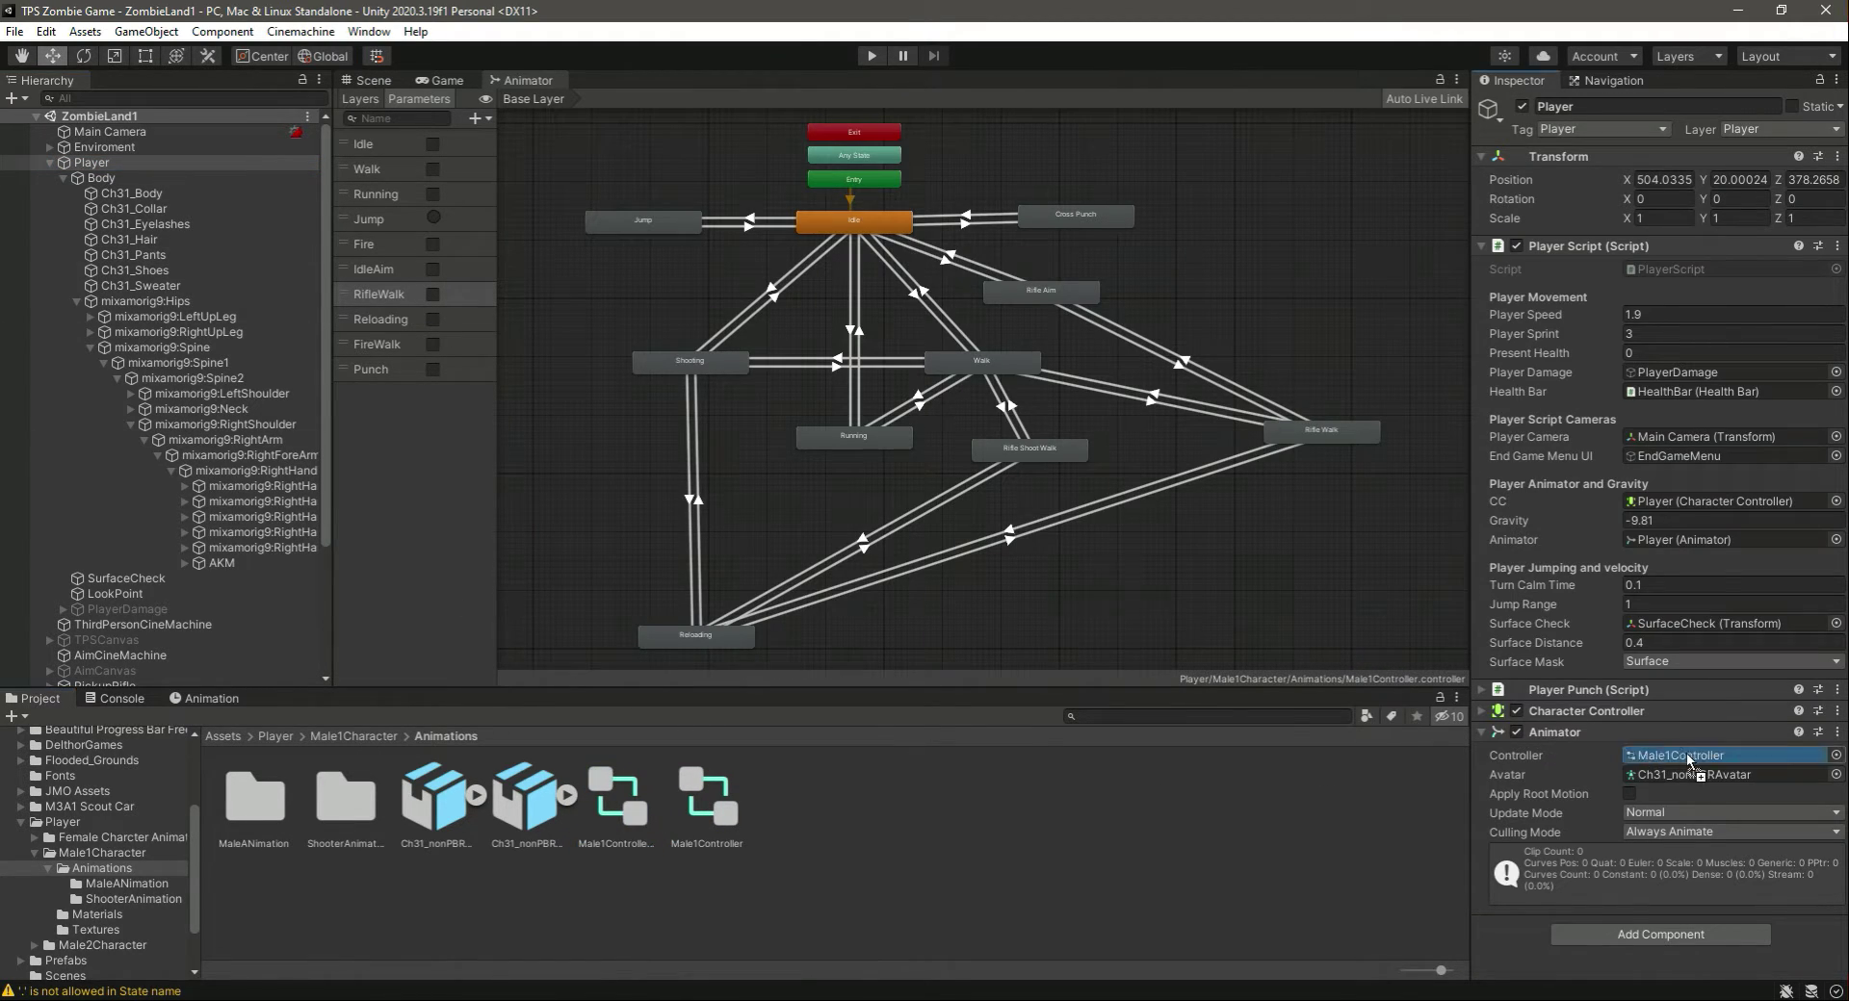
{"action": "left_click_drag", "start_coordinate": [1687, 761], "coordinate": [1687, 761]}
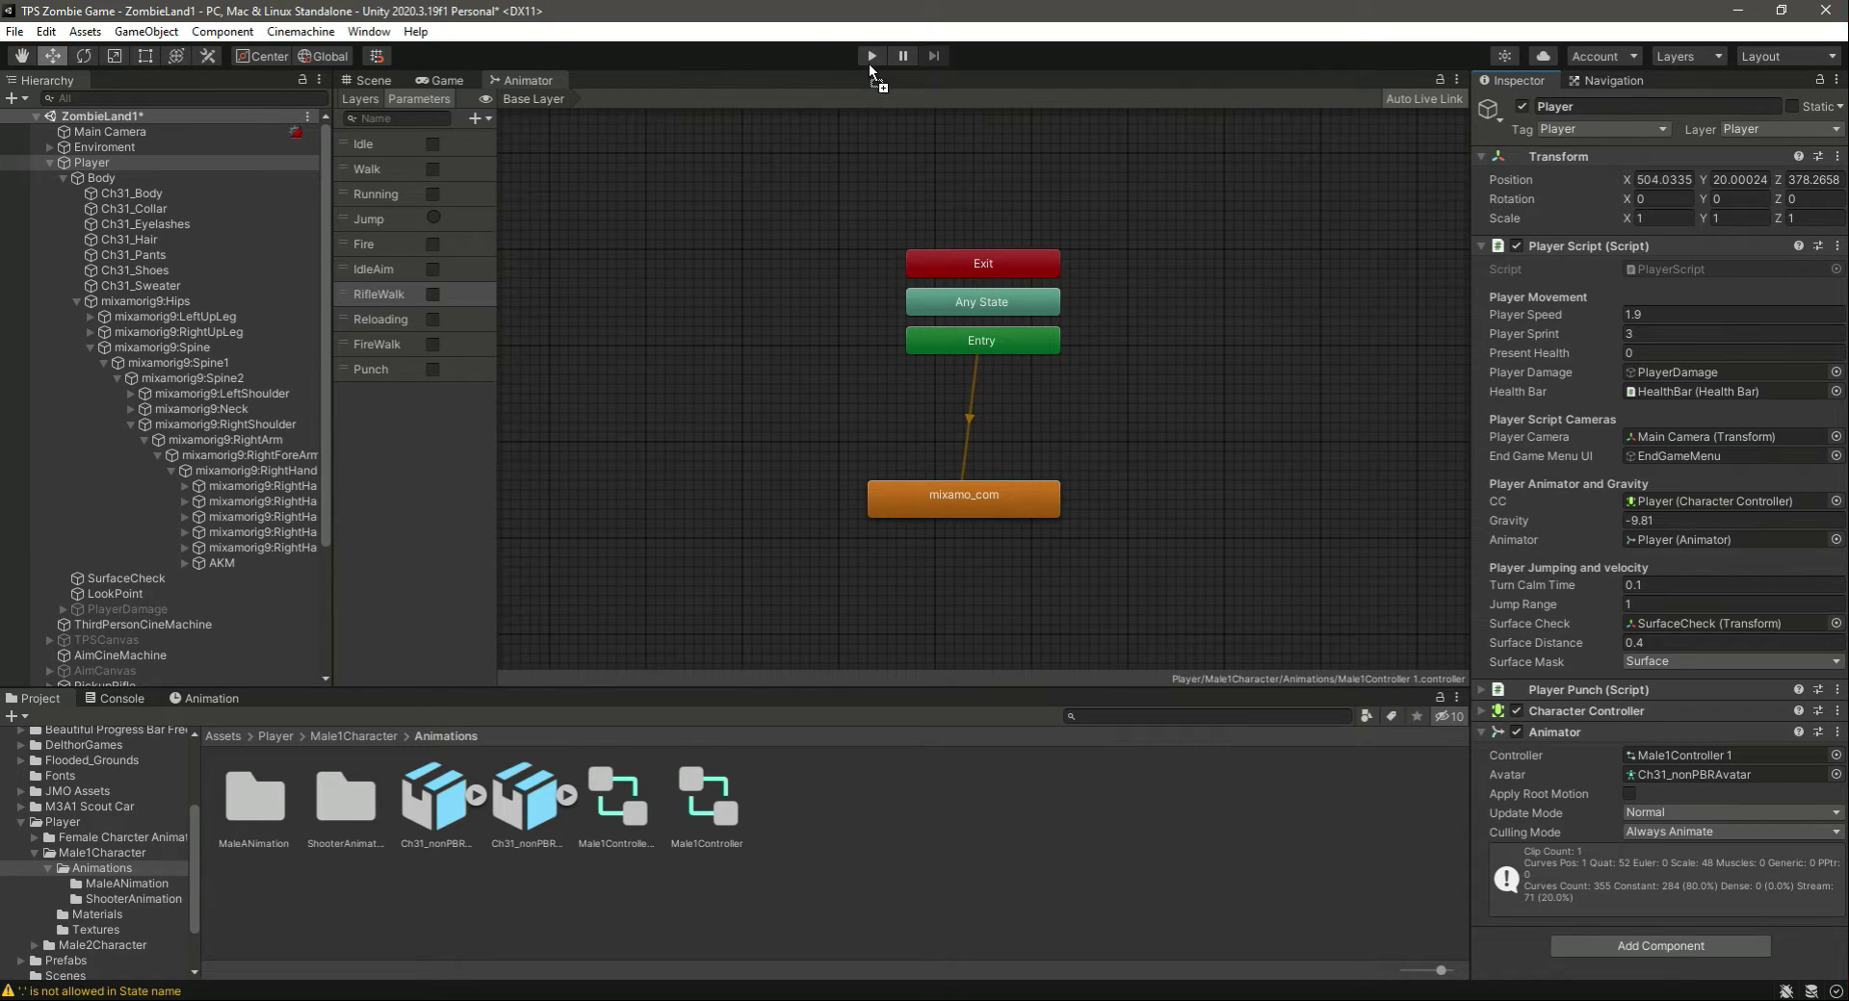
{"action": "key", "text": "ctrl+s"}
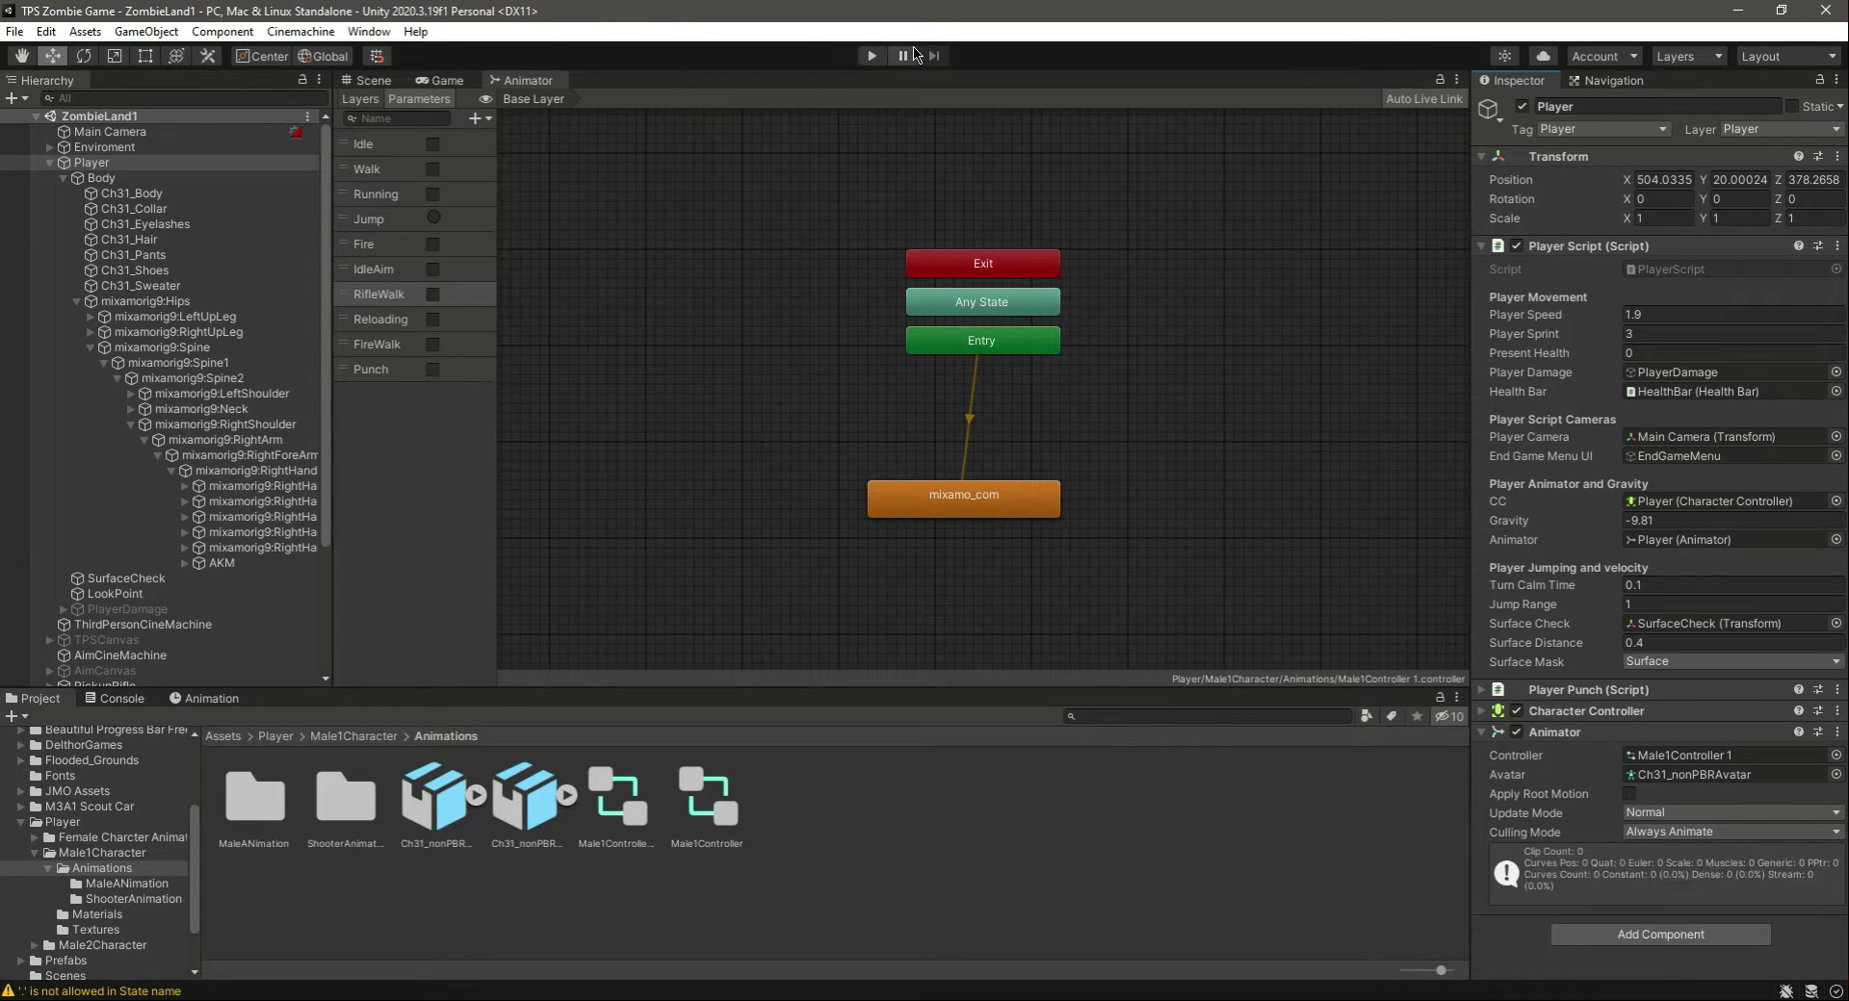
- Run the game, activate the AKM object from the game's pause menu and resume play
{"action": "left_click", "coordinate": [376, 81]}
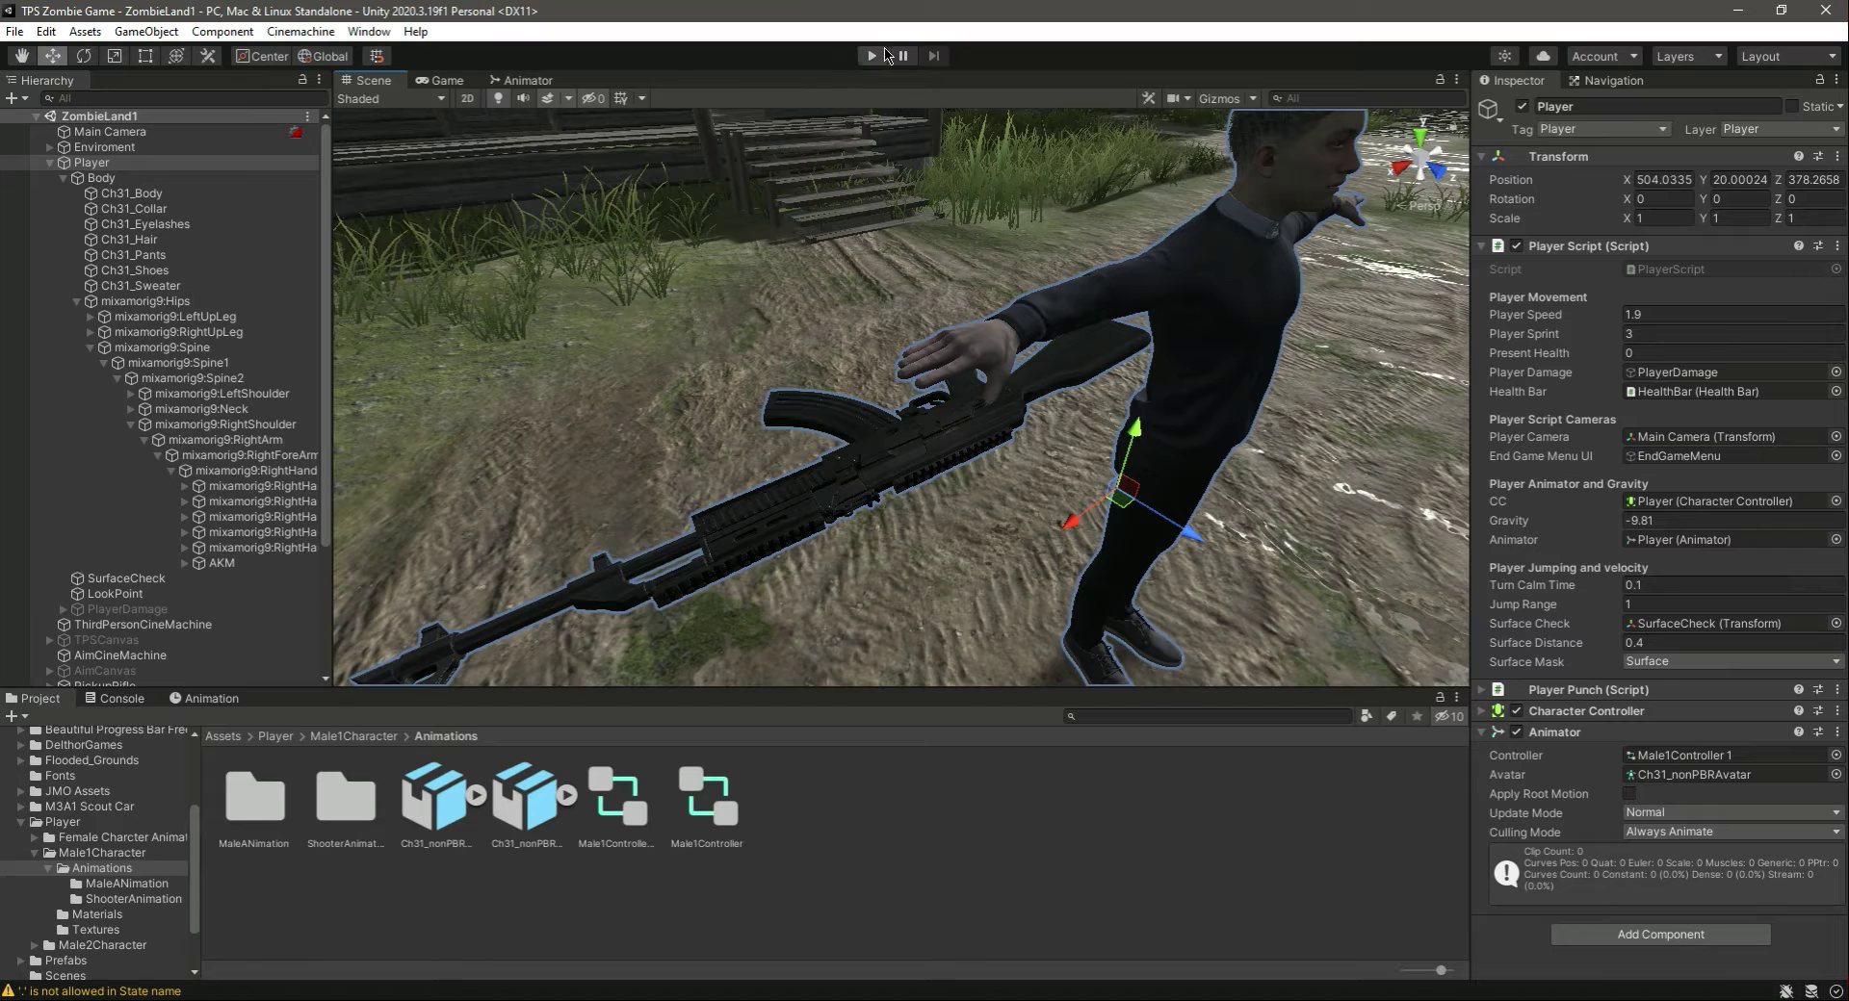
{"action": "left_click", "coordinate": [876, 56]}
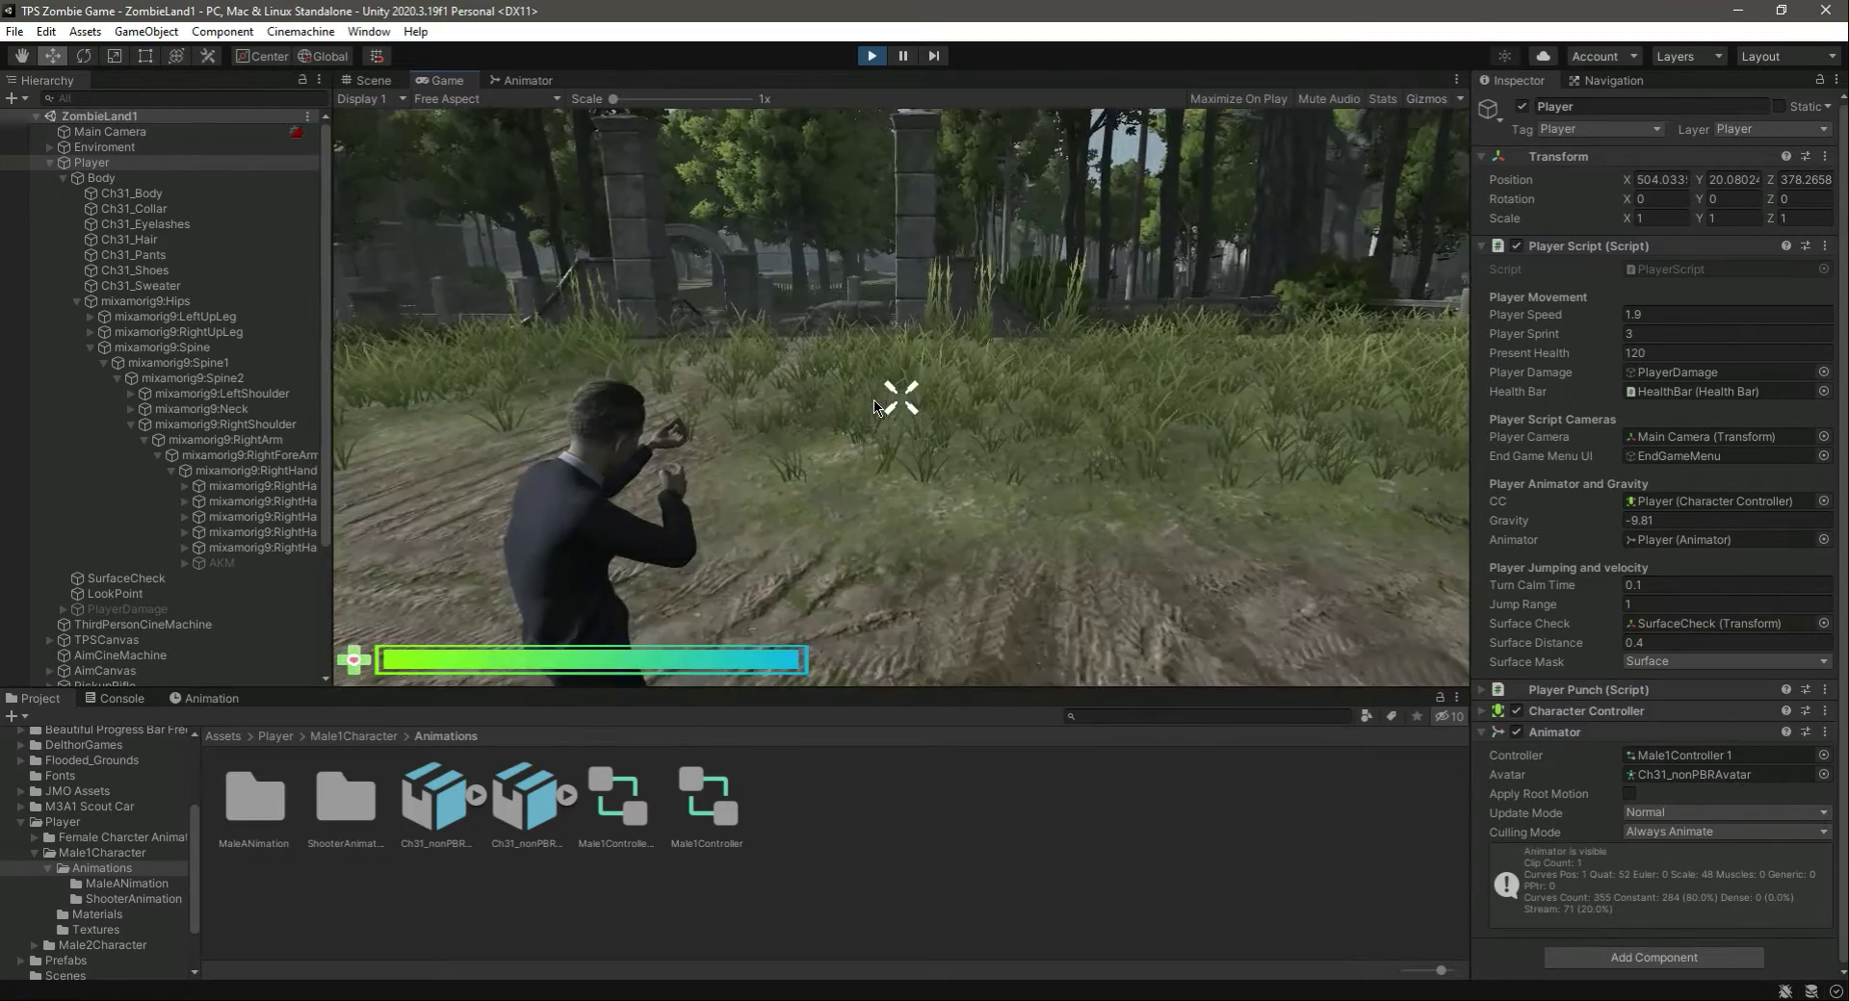
{"action": "key", "text": "Escape"}
{"action": "left_click", "coordinate": [222, 563]}
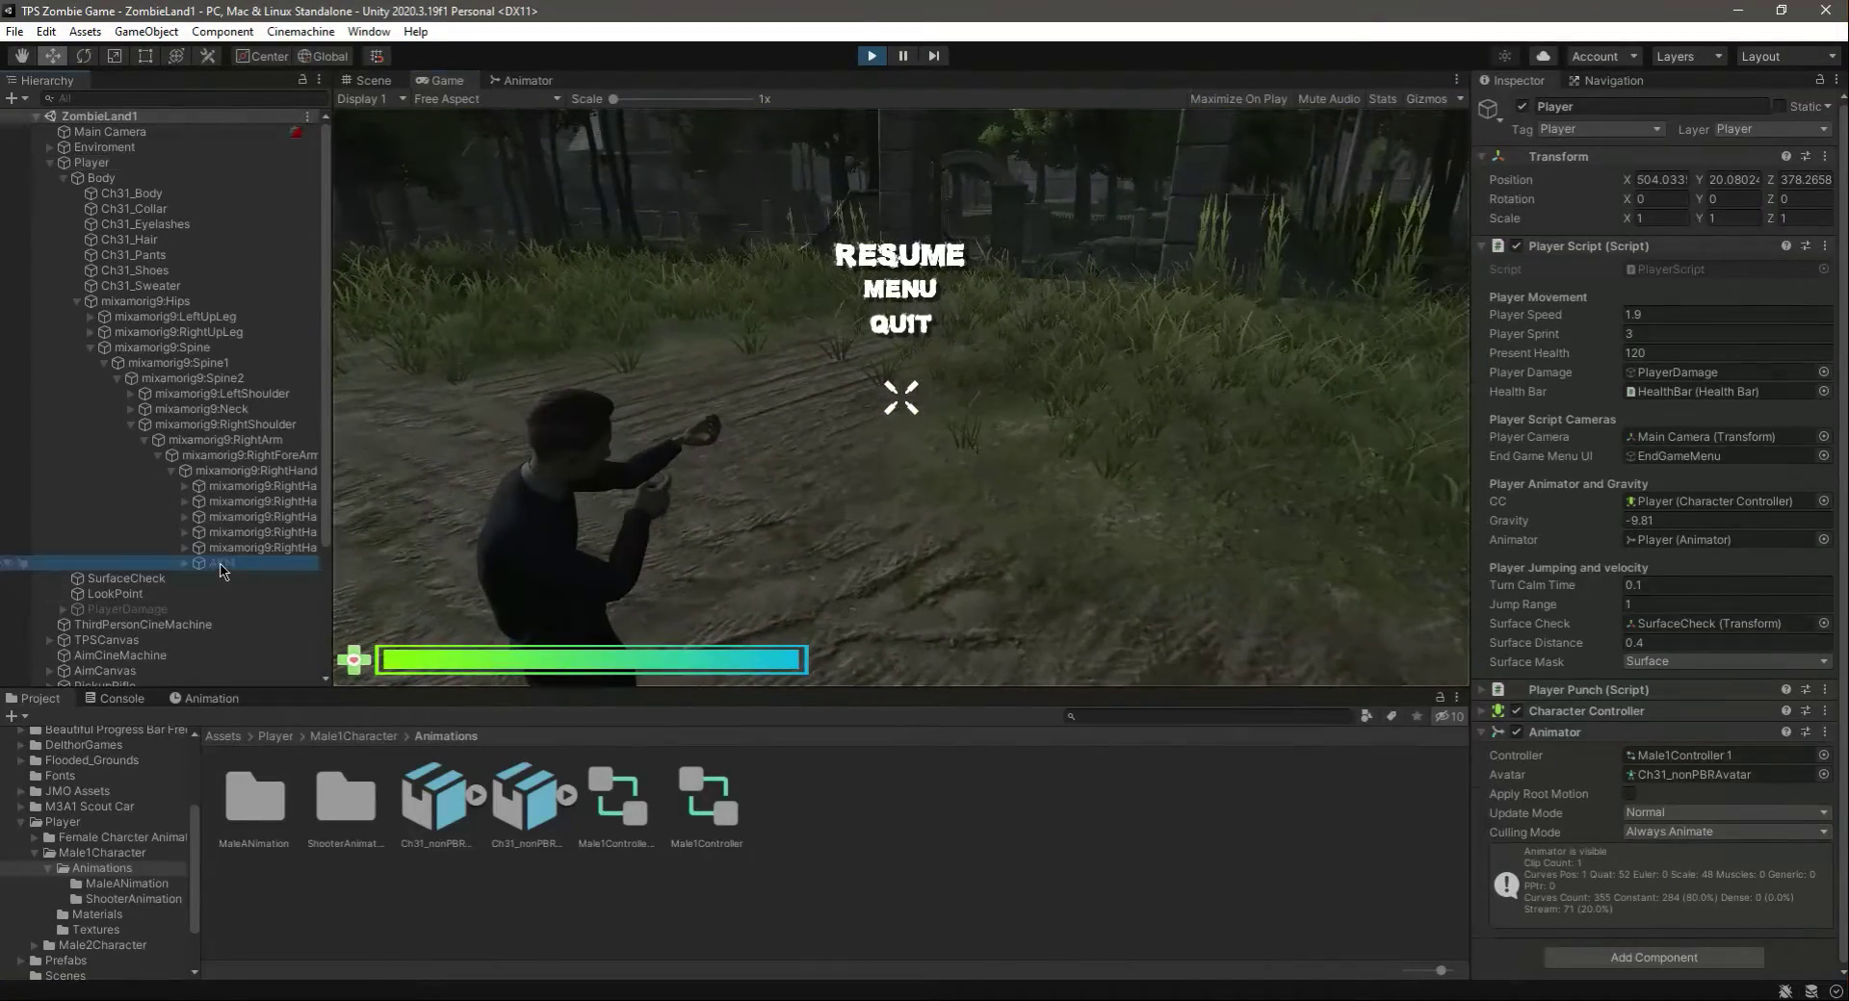
{"action": "left_click", "coordinate": [1523, 110]}
{"action": "left_click", "coordinate": [1240, 307]}
{"action": "key", "text": "Escape"}
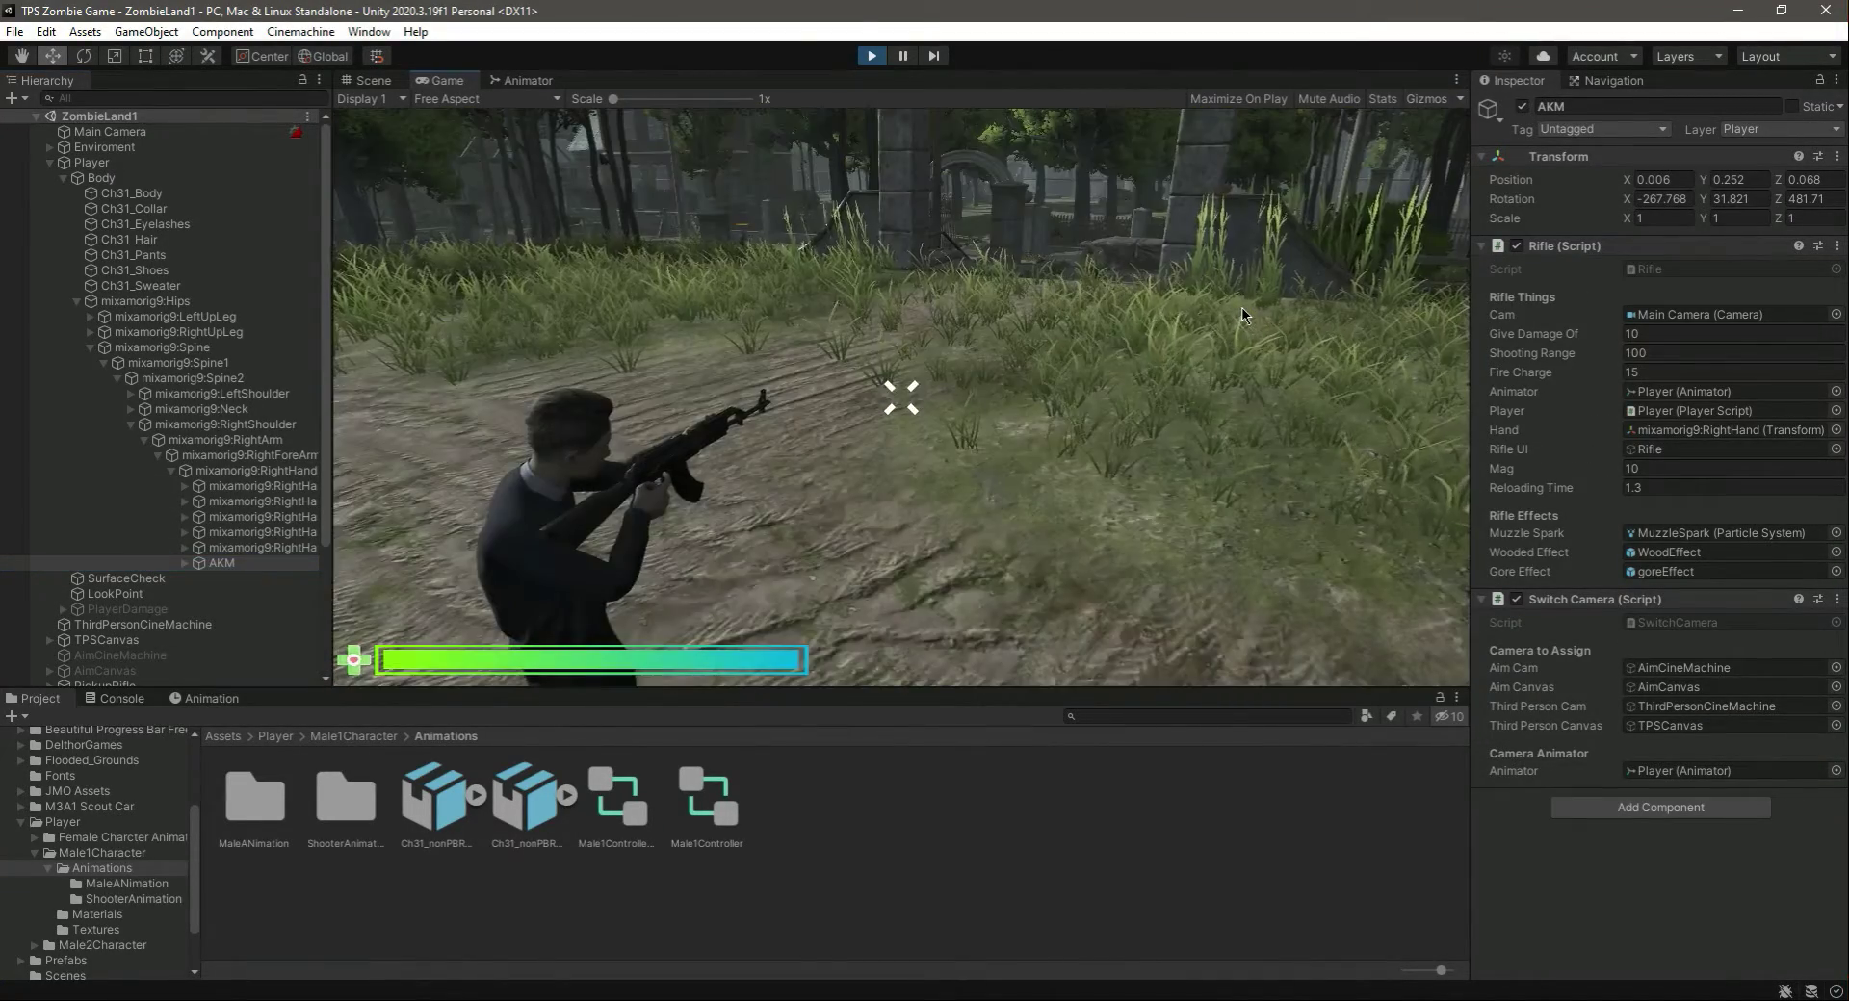
- Move the AKM along its length in the Scene view during play to about X 0.006, Y 0.264, Z 0.067
{"action": "left_click", "coordinate": [248, 564]}
{"action": "left_click", "coordinate": [366, 80]}
{"action": "right_click_drag", "start_coordinate": [1201, 388], "coordinate": [1073, 520]}
{"action": "key", "text": "d"}
{"action": "key", "text": "s"}
{"action": "key", "text": "d"}
{"action": "key", "text": "w"}
{"action": "key", "text": "a"}
{"action": "left_click_drag", "start_coordinate": [1074, 524], "coordinate": [1122, 628]}
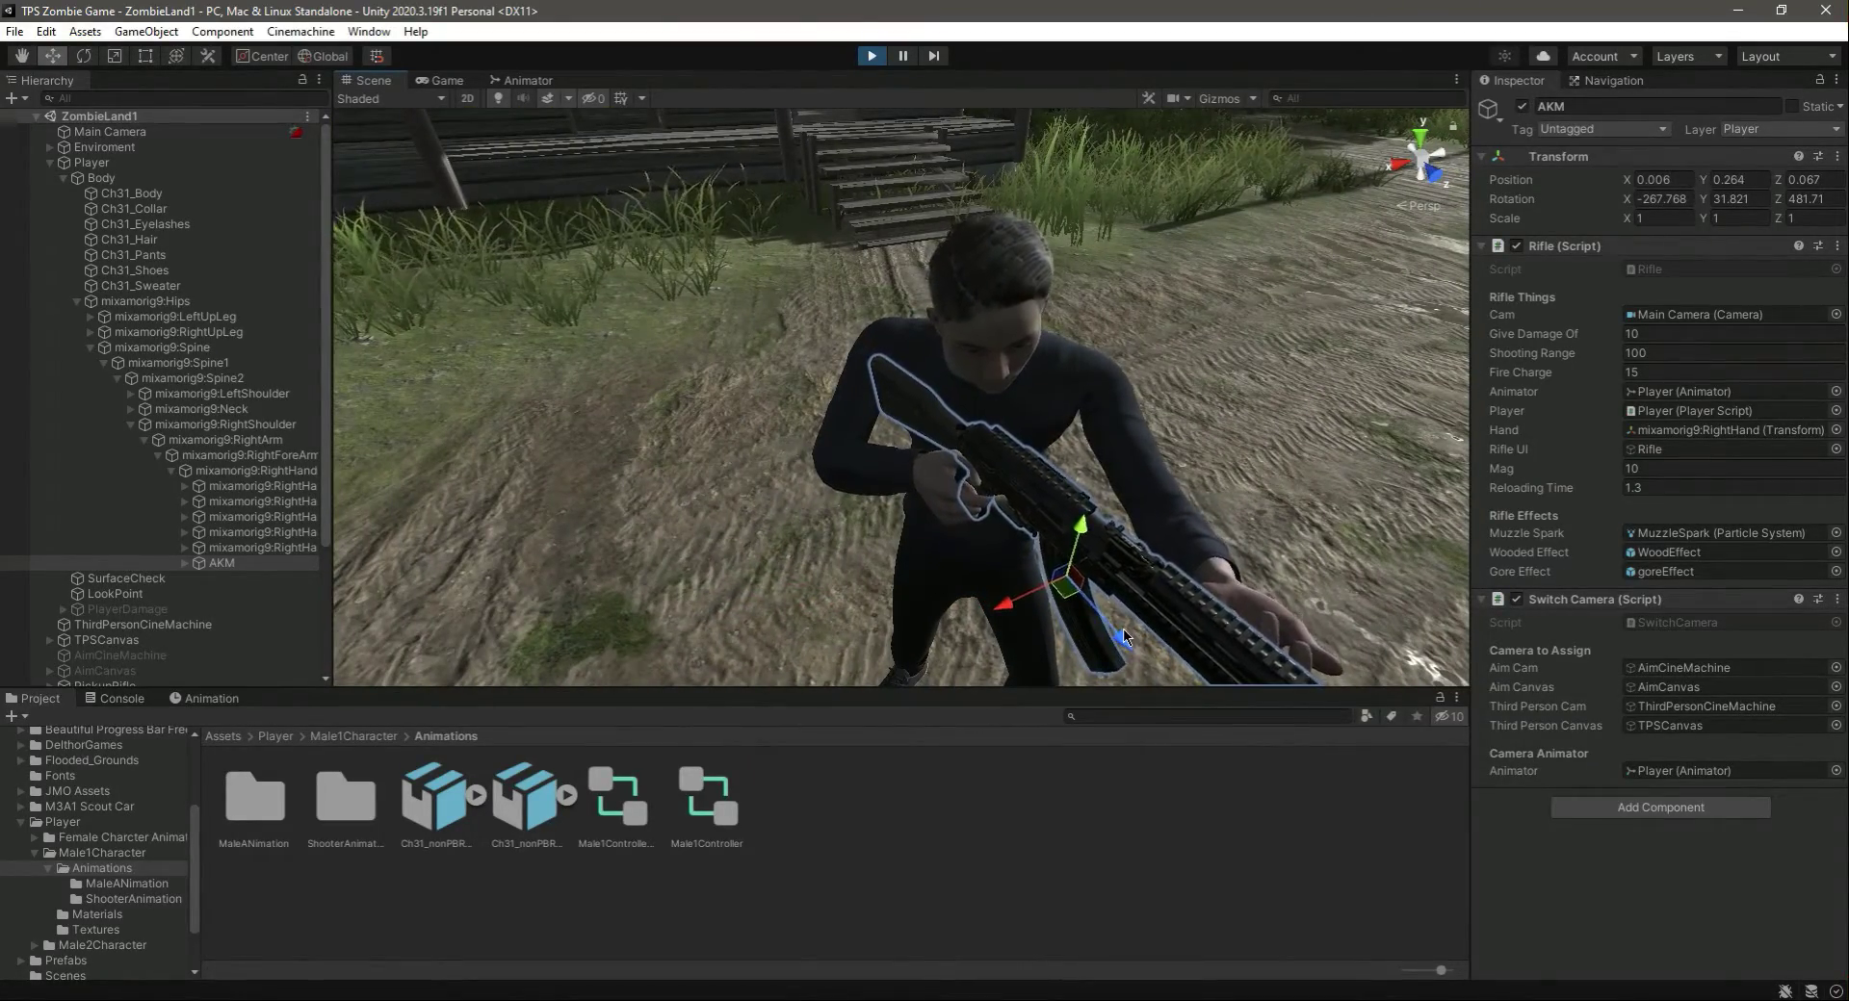
- View the player from the side and shift the AKM sideways to about X 0.004, Y 0.263, Z 0.047
{"action": "key", "text": "a"}
{"action": "right_click_drag", "start_coordinate": [1122, 628], "coordinate": [809, 351]}
{"action": "key", "text": "s"}
{"action": "key", "text": "d"}
{"action": "left_click", "coordinate": [745, 331]}
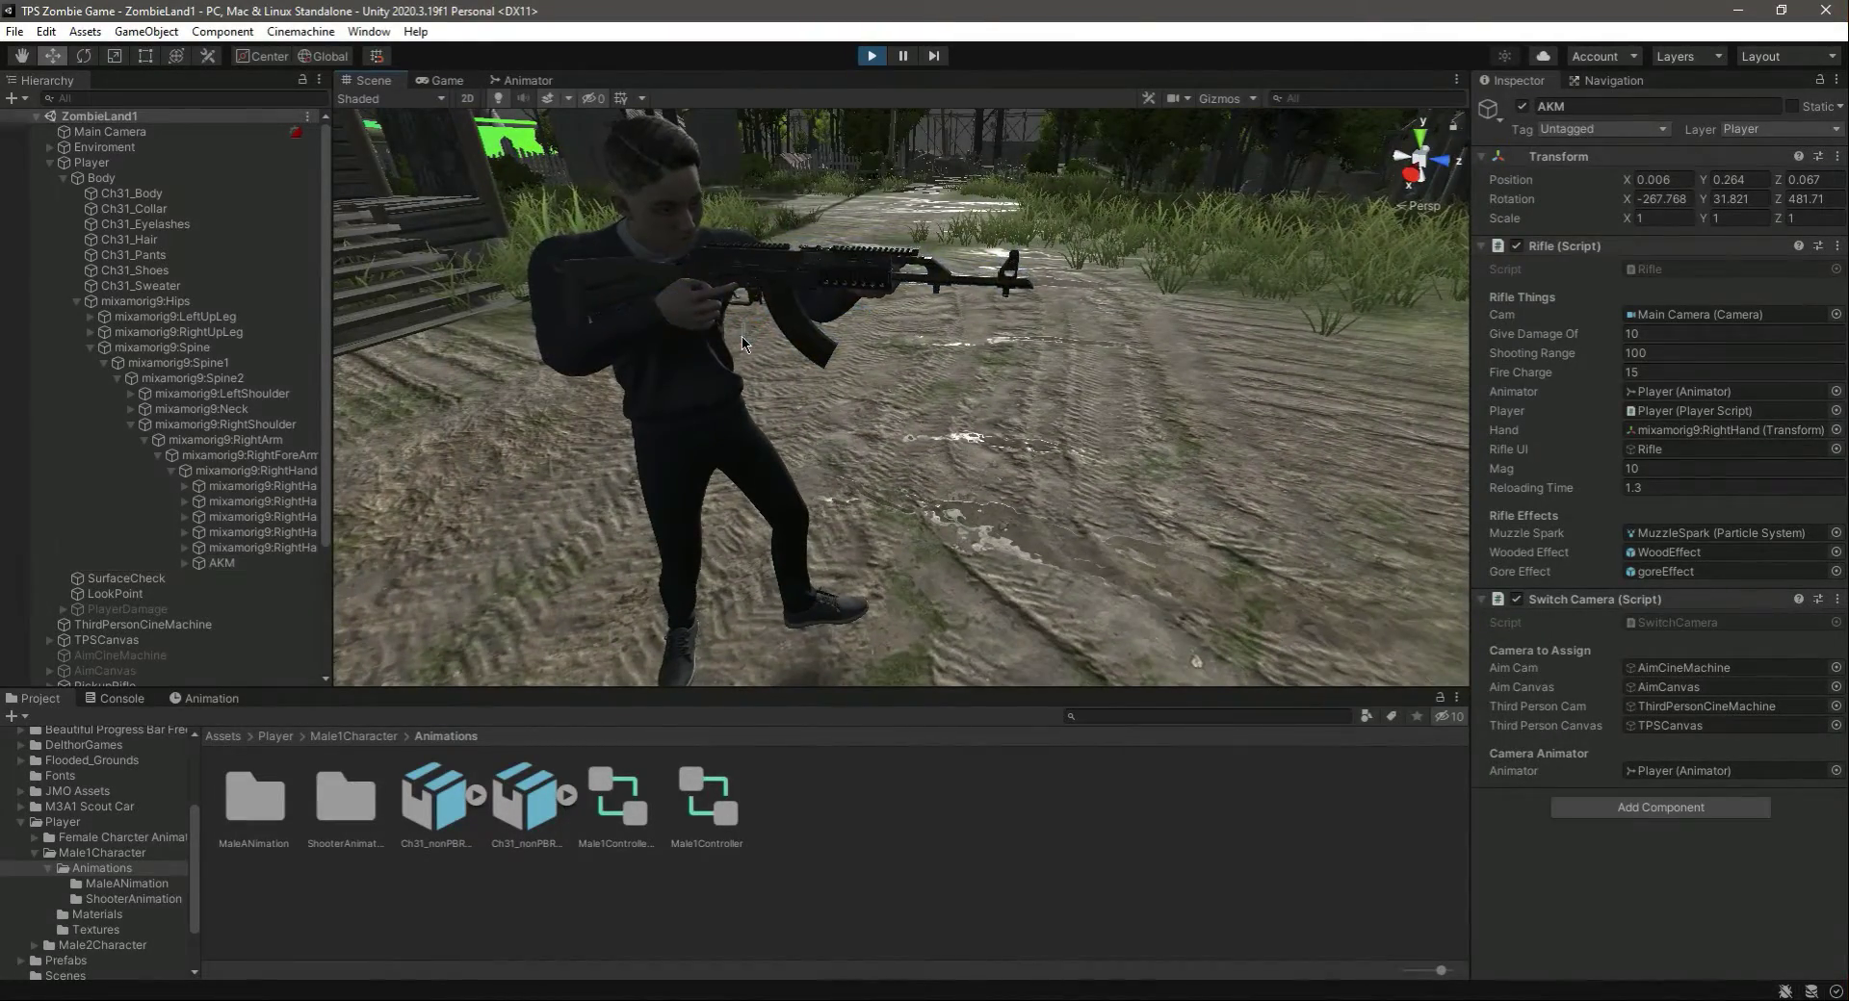
{"action": "left_click", "coordinate": [222, 564]}
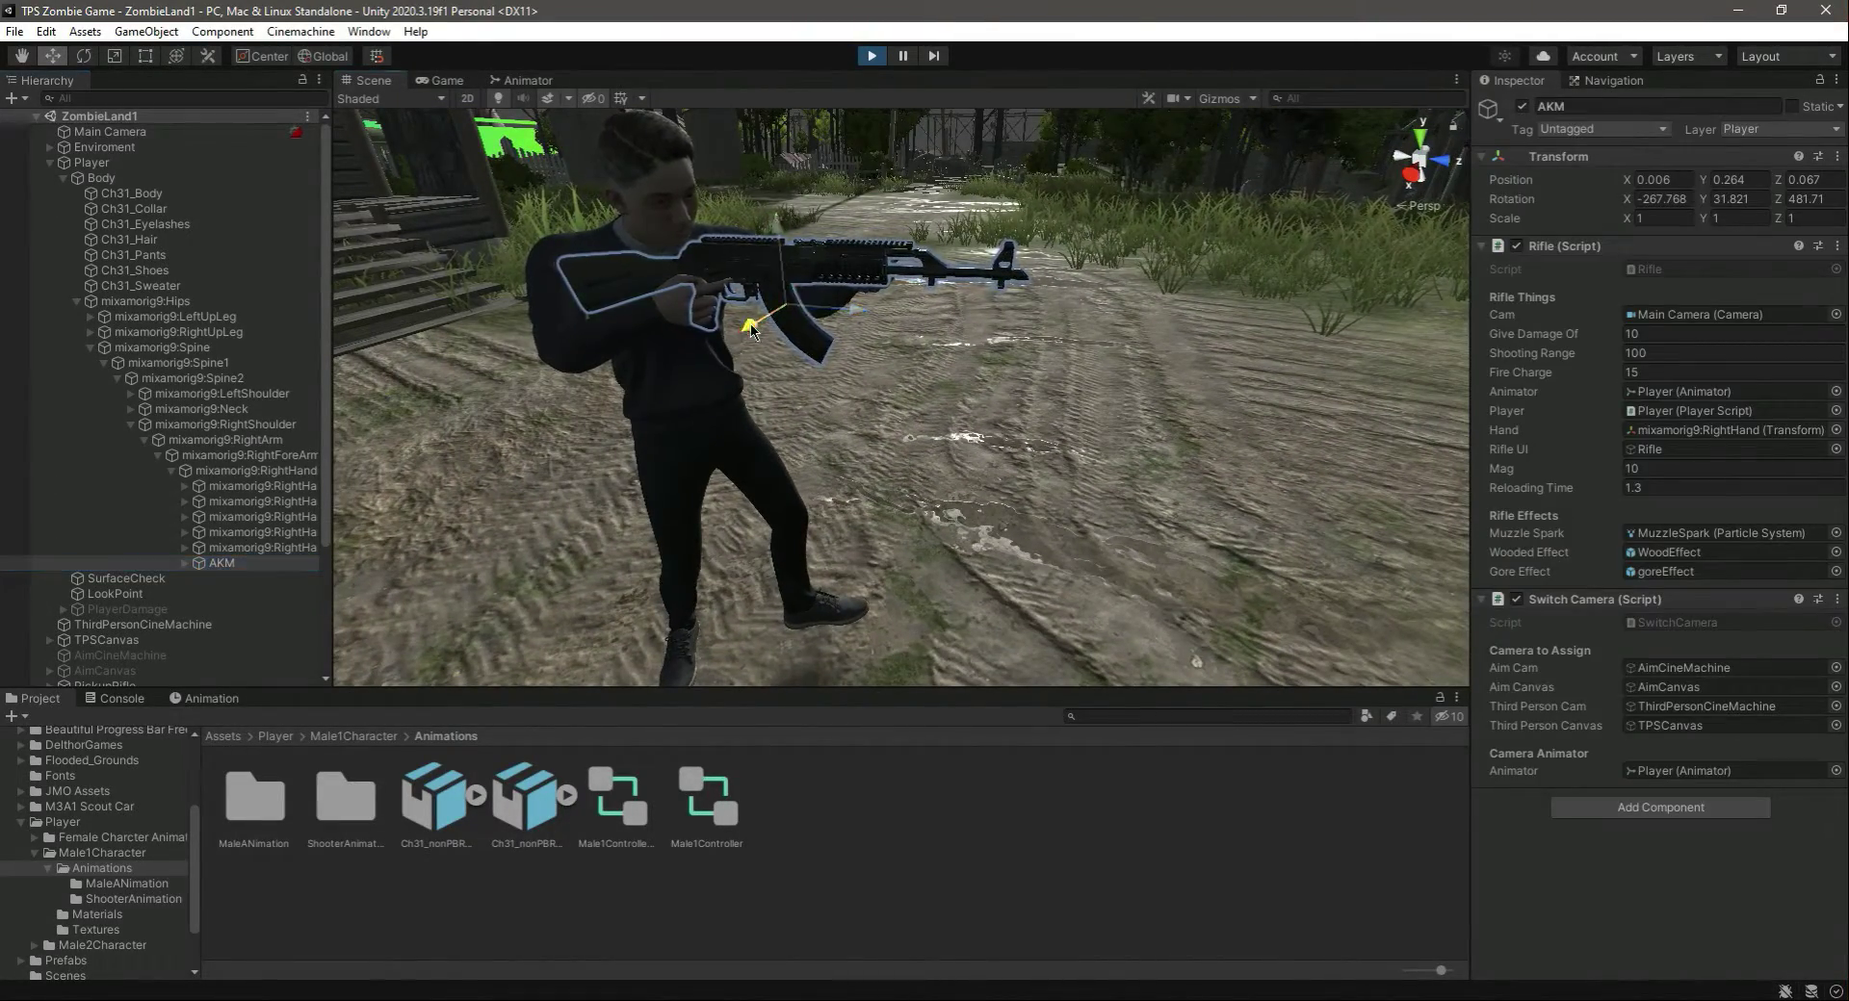
{"action": "left_click_drag", "start_coordinate": [750, 330], "coordinate": [748, 334]}
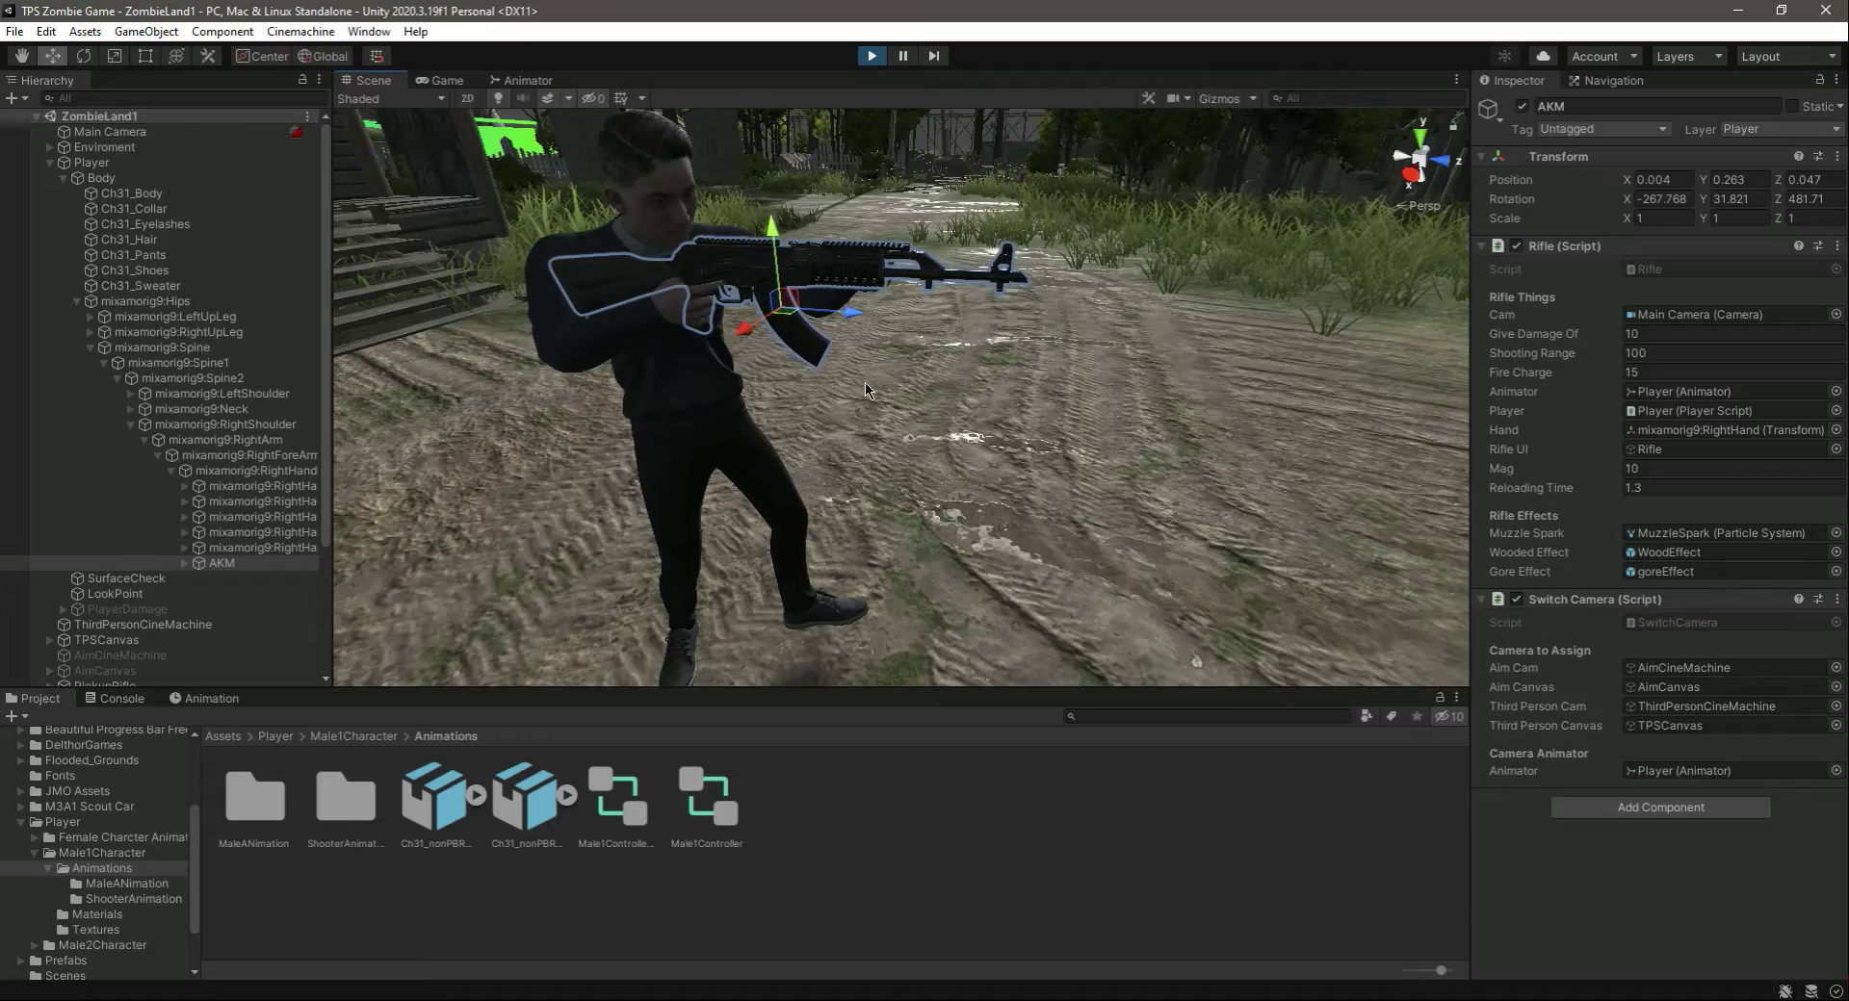
- Check the grip from the front and shift the AKM sideways to about X 0.014, Y 0.268, Z 0.134
{"action": "left_click", "coordinate": [957, 761]}
{"action": "right_click_drag", "start_coordinate": [1002, 390], "coordinate": [809, 425]}
{"action": "key", "text": "d"}
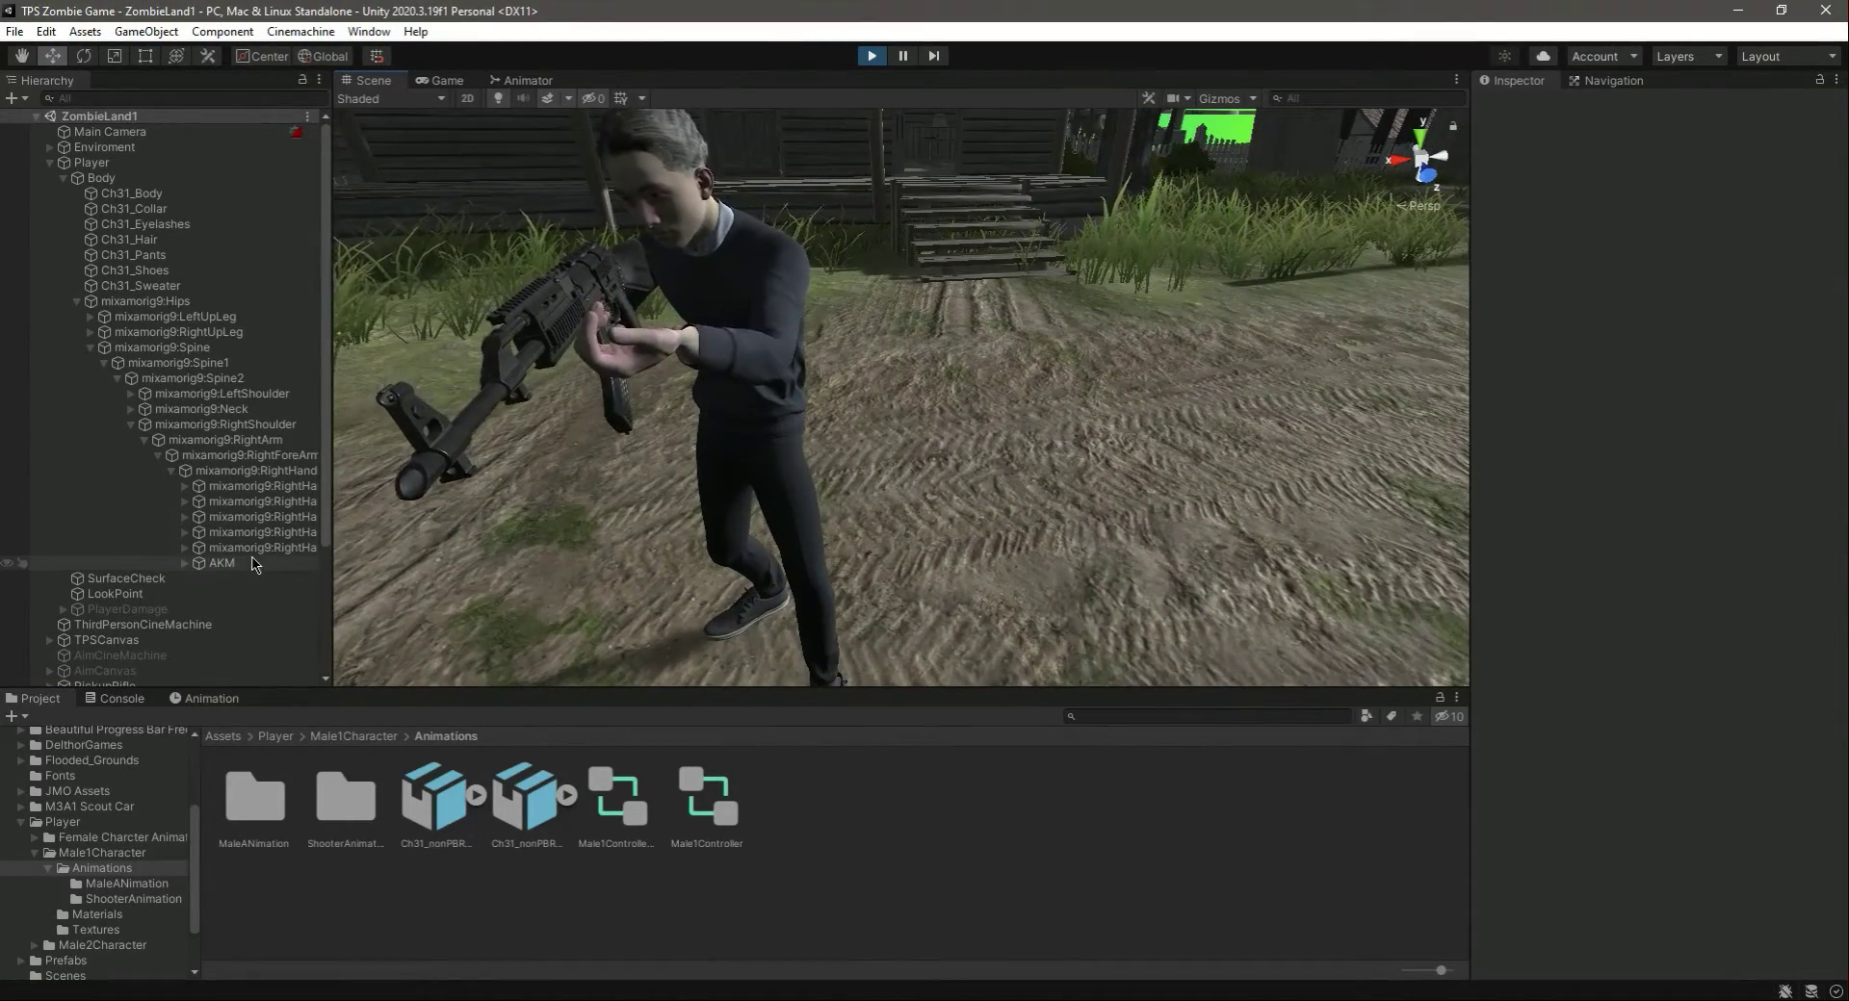
{"action": "left_click", "coordinate": [221, 564]}
{"action": "left_click_drag", "start_coordinate": [568, 347], "coordinate": [548, 344]}
{"action": "right_click_drag", "start_coordinate": [616, 376], "coordinate": [1183, 429]}
{"action": "key", "text": "a"}
{"action": "key", "text": "a"}
{"action": "key", "text": "s"}
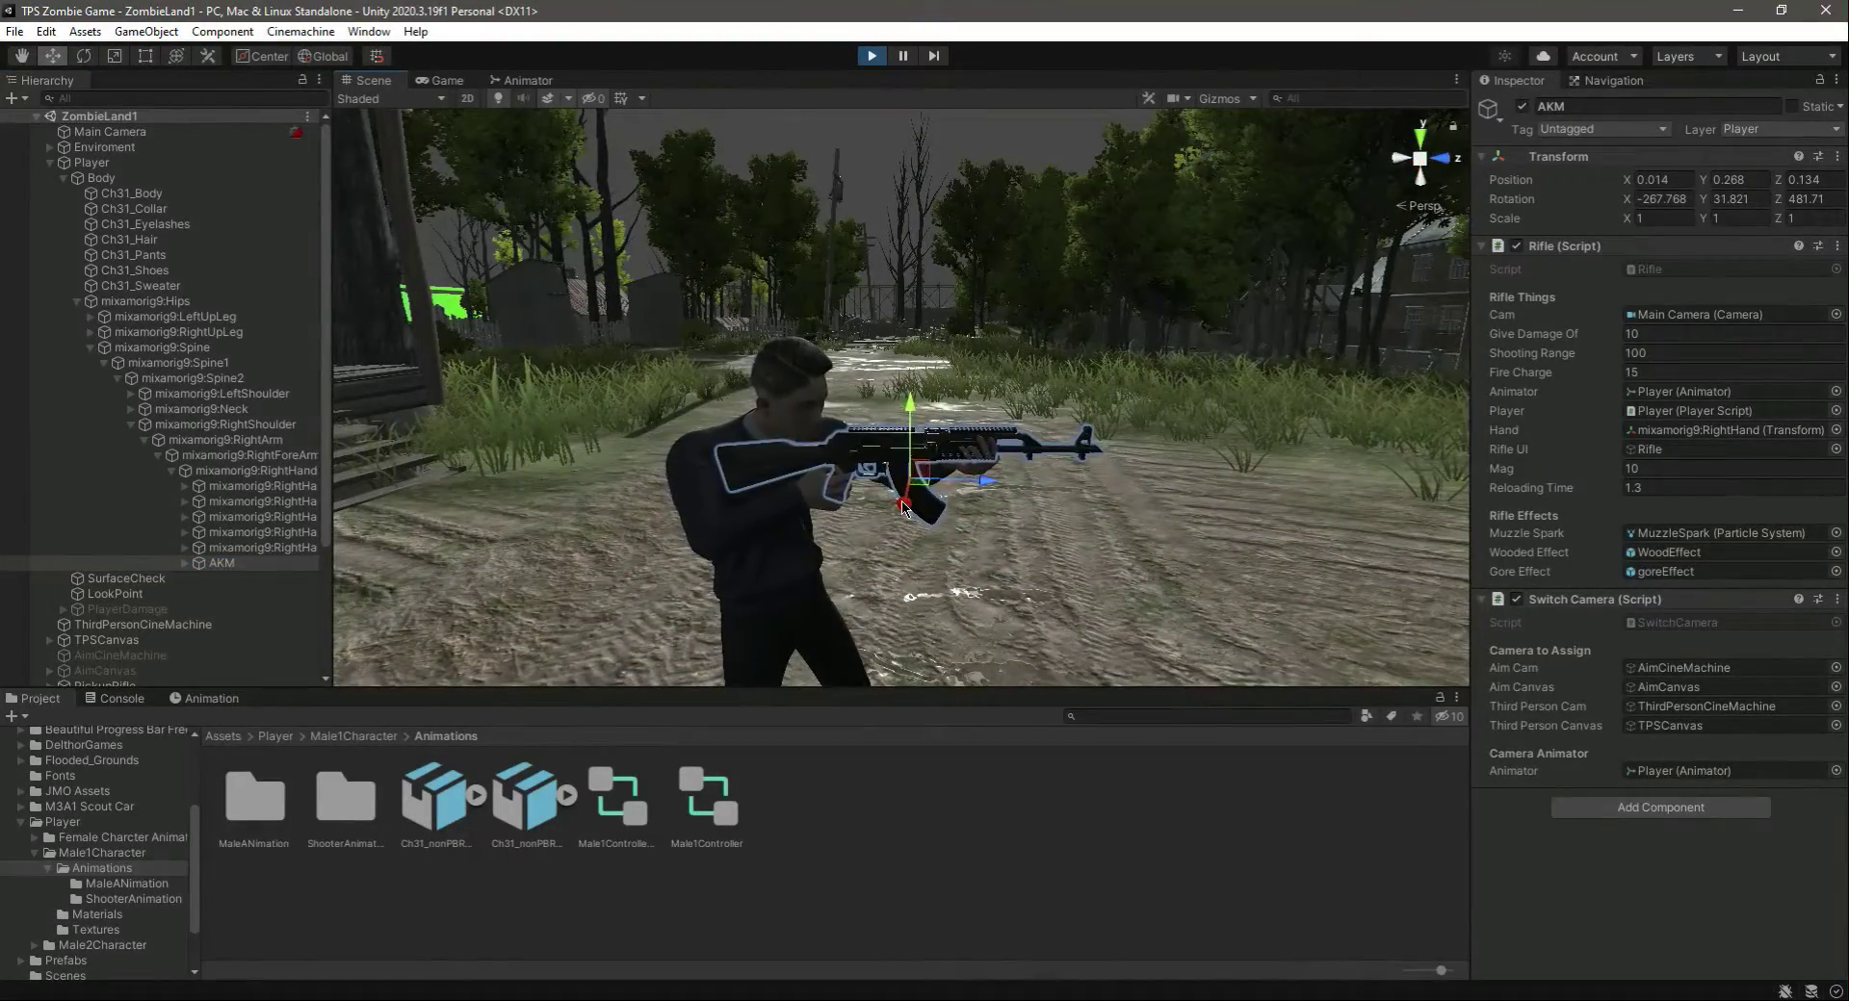
- Fine-tune the AKM's position in the hands to about X 0.013, Y 0.268, Z 0.128 and inspect it from the front
{"action": "left_click", "coordinate": [1045, 761]}
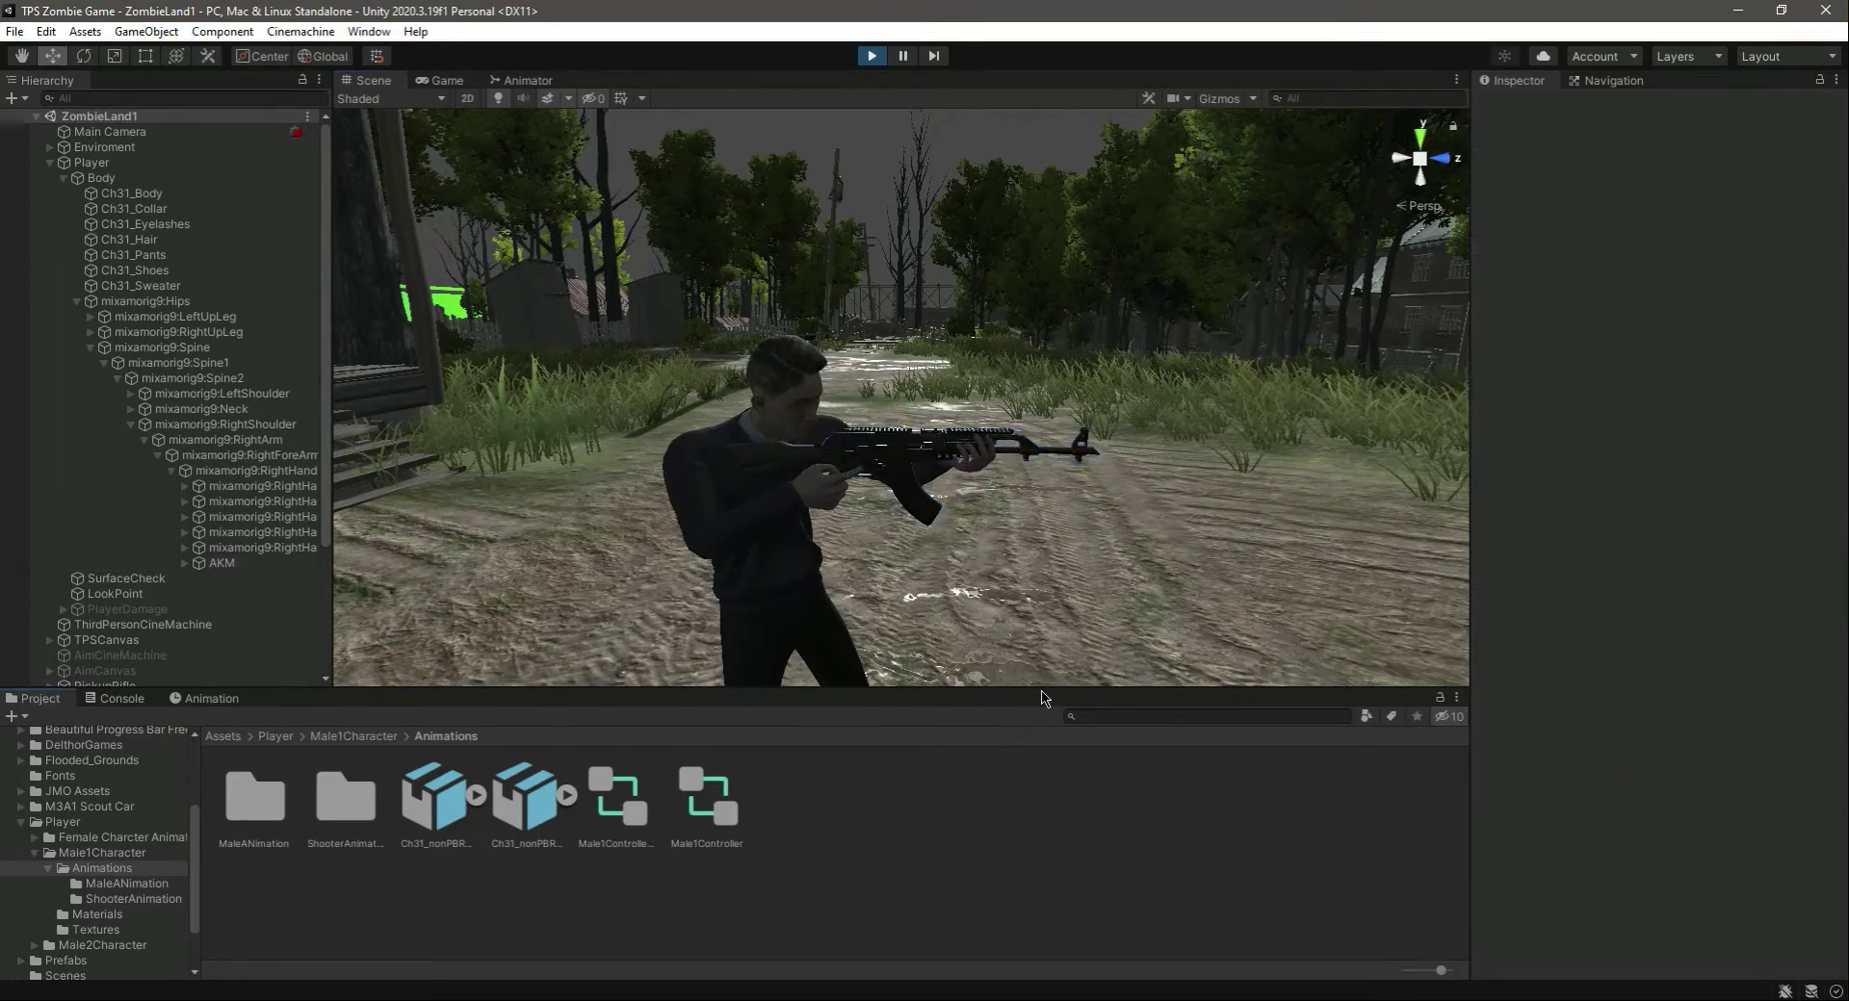
{"action": "key", "text": "w"}
{"action": "right_click_drag", "start_coordinate": [1107, 522], "coordinate": [1103, 532]}
{"action": "key", "text": "s"}
{"action": "left_click", "coordinate": [222, 563]}
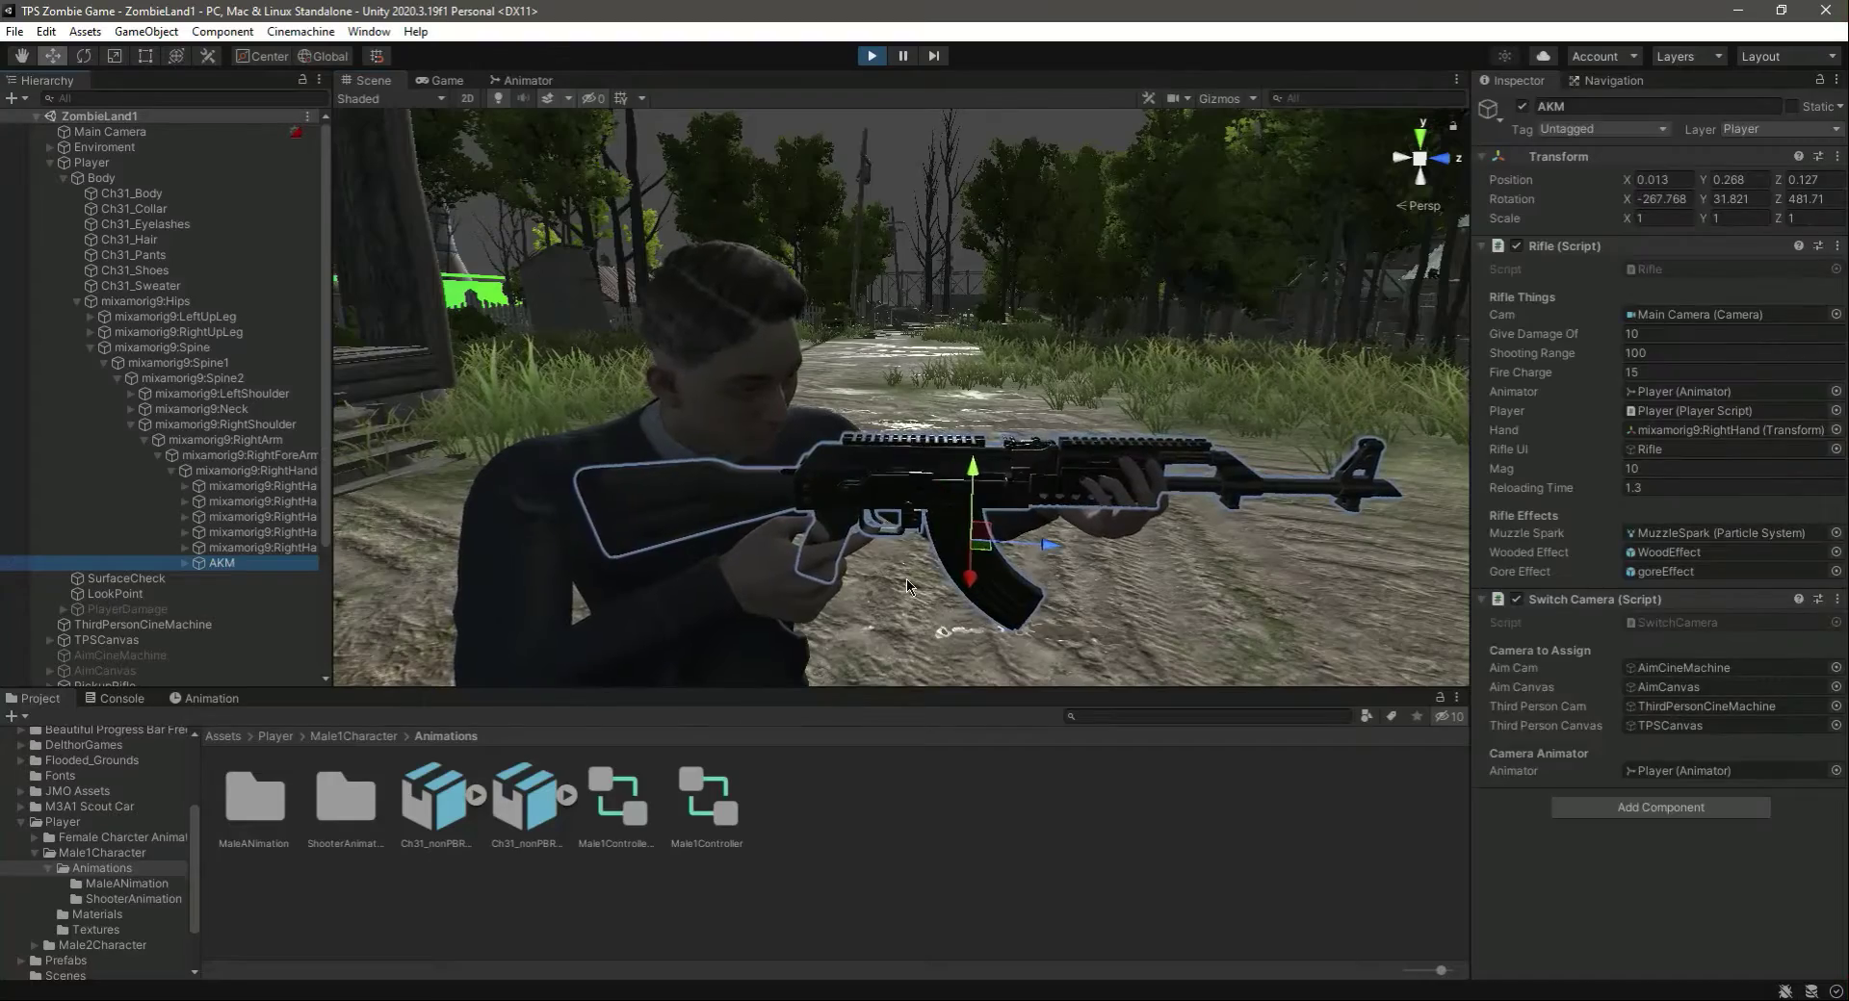
{"action": "left_click_drag", "start_coordinate": [975, 589], "coordinate": [983, 595]}
{"action": "right_click_drag", "start_coordinate": [983, 595], "coordinate": [674, 582]}
{"action": "key", "text": "d"}
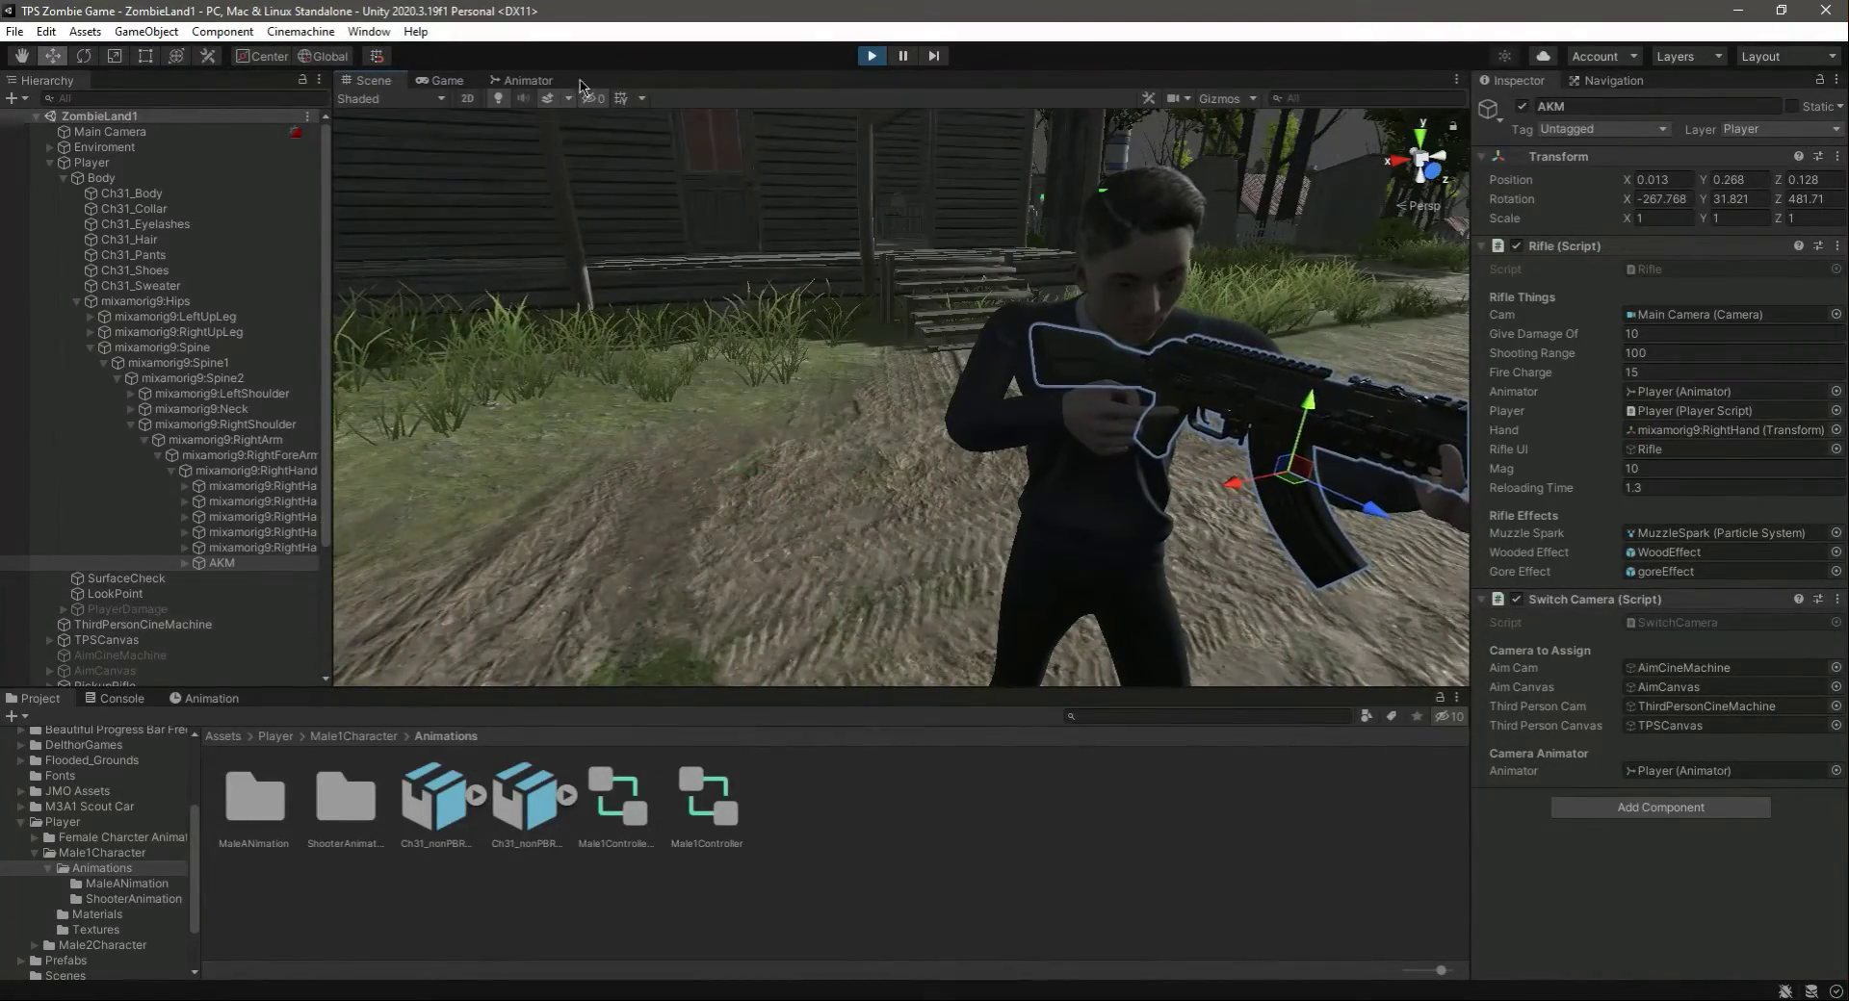
- Compare the rifle's alignment in the Game and Scene views, and shift the AKM sideways to about X 0.005, Y 0.263, Z 0.05
{"action": "left_click", "coordinate": [447, 80]}
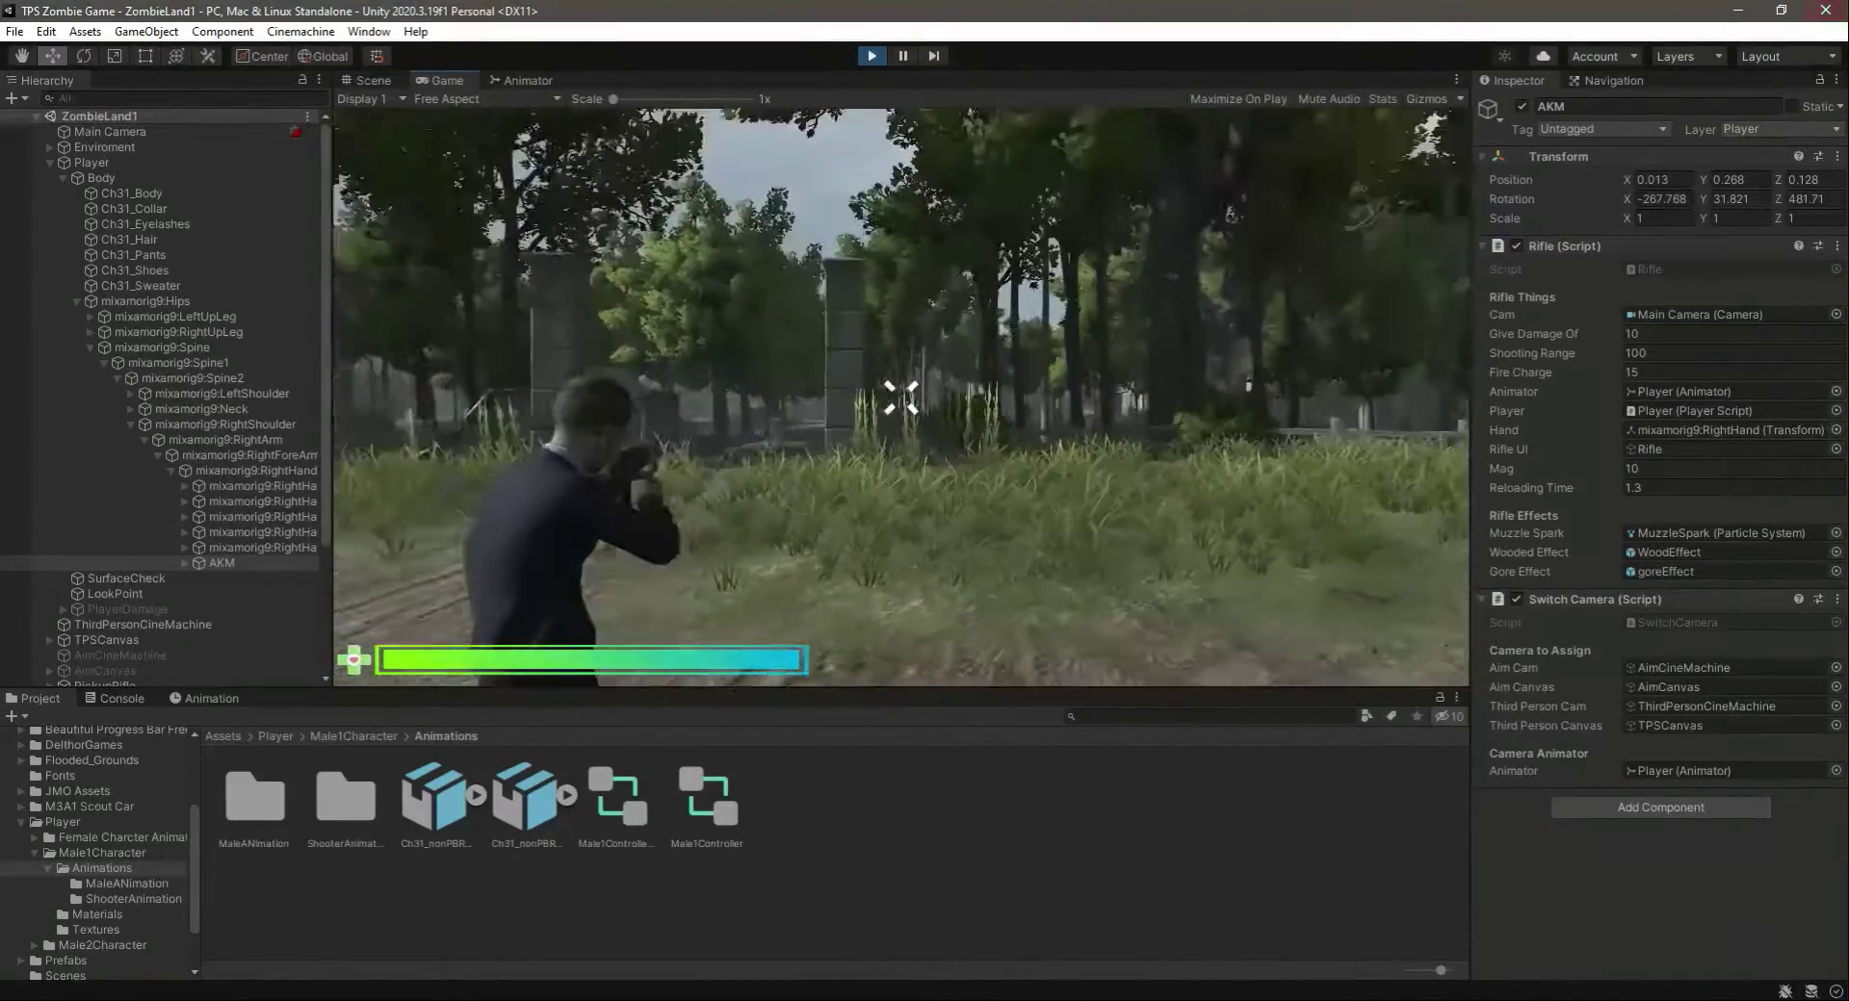
{"action": "left_click", "coordinate": [371, 80]}
{"action": "left_click_drag", "start_coordinate": [774, 360], "coordinate": [788, 497], "text": "alt"}
{"action": "scroll", "coordinate": [969, 520], "scroll_direction": "down", "scroll_amount": 3}
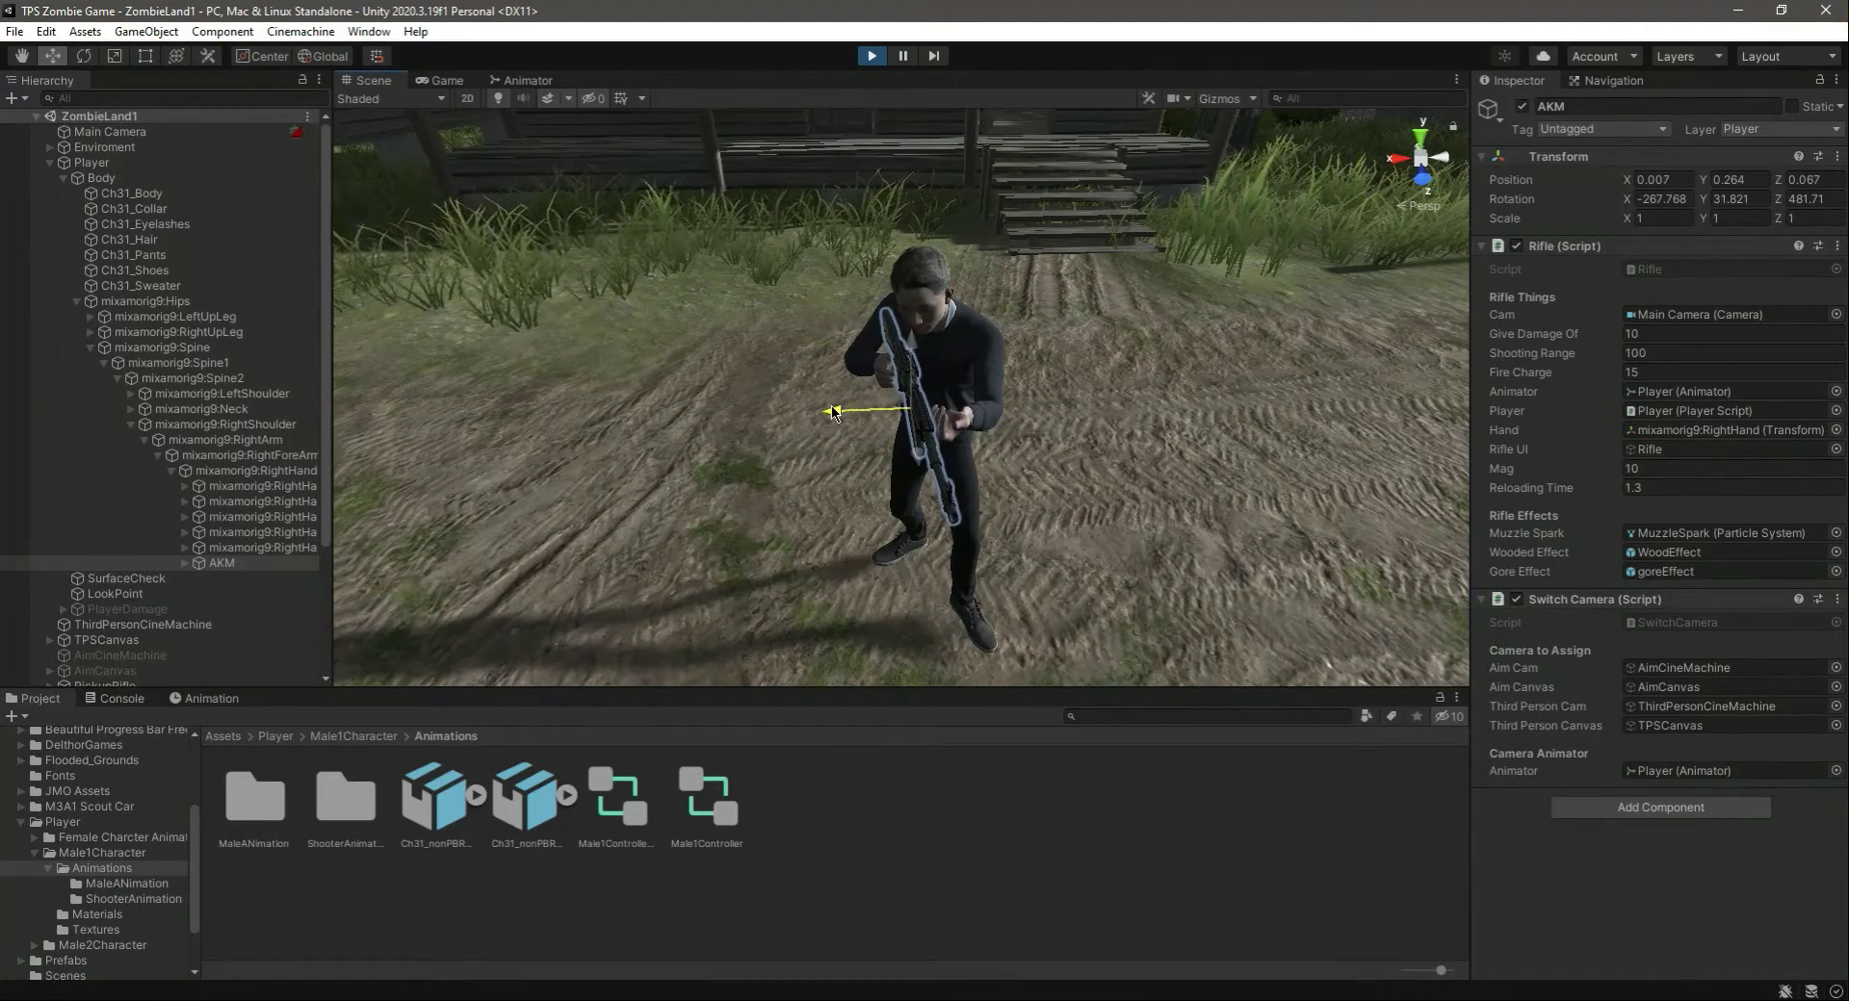
{"action": "right_click_drag", "start_coordinate": [830, 513], "coordinate": [1214, 467]}
{"action": "key", "text": "w"}
{"action": "left_click", "coordinate": [1029, 820]}
{"action": "key", "text": "d"}
{"action": "scroll", "coordinate": [1215, 467], "scroll_direction": "down", "scroll_amount": 3}
- Toggle aiming in the Game view to check how the player holds the rifle, and pause and resume the game
{"action": "left_click", "coordinate": [438, 80]}
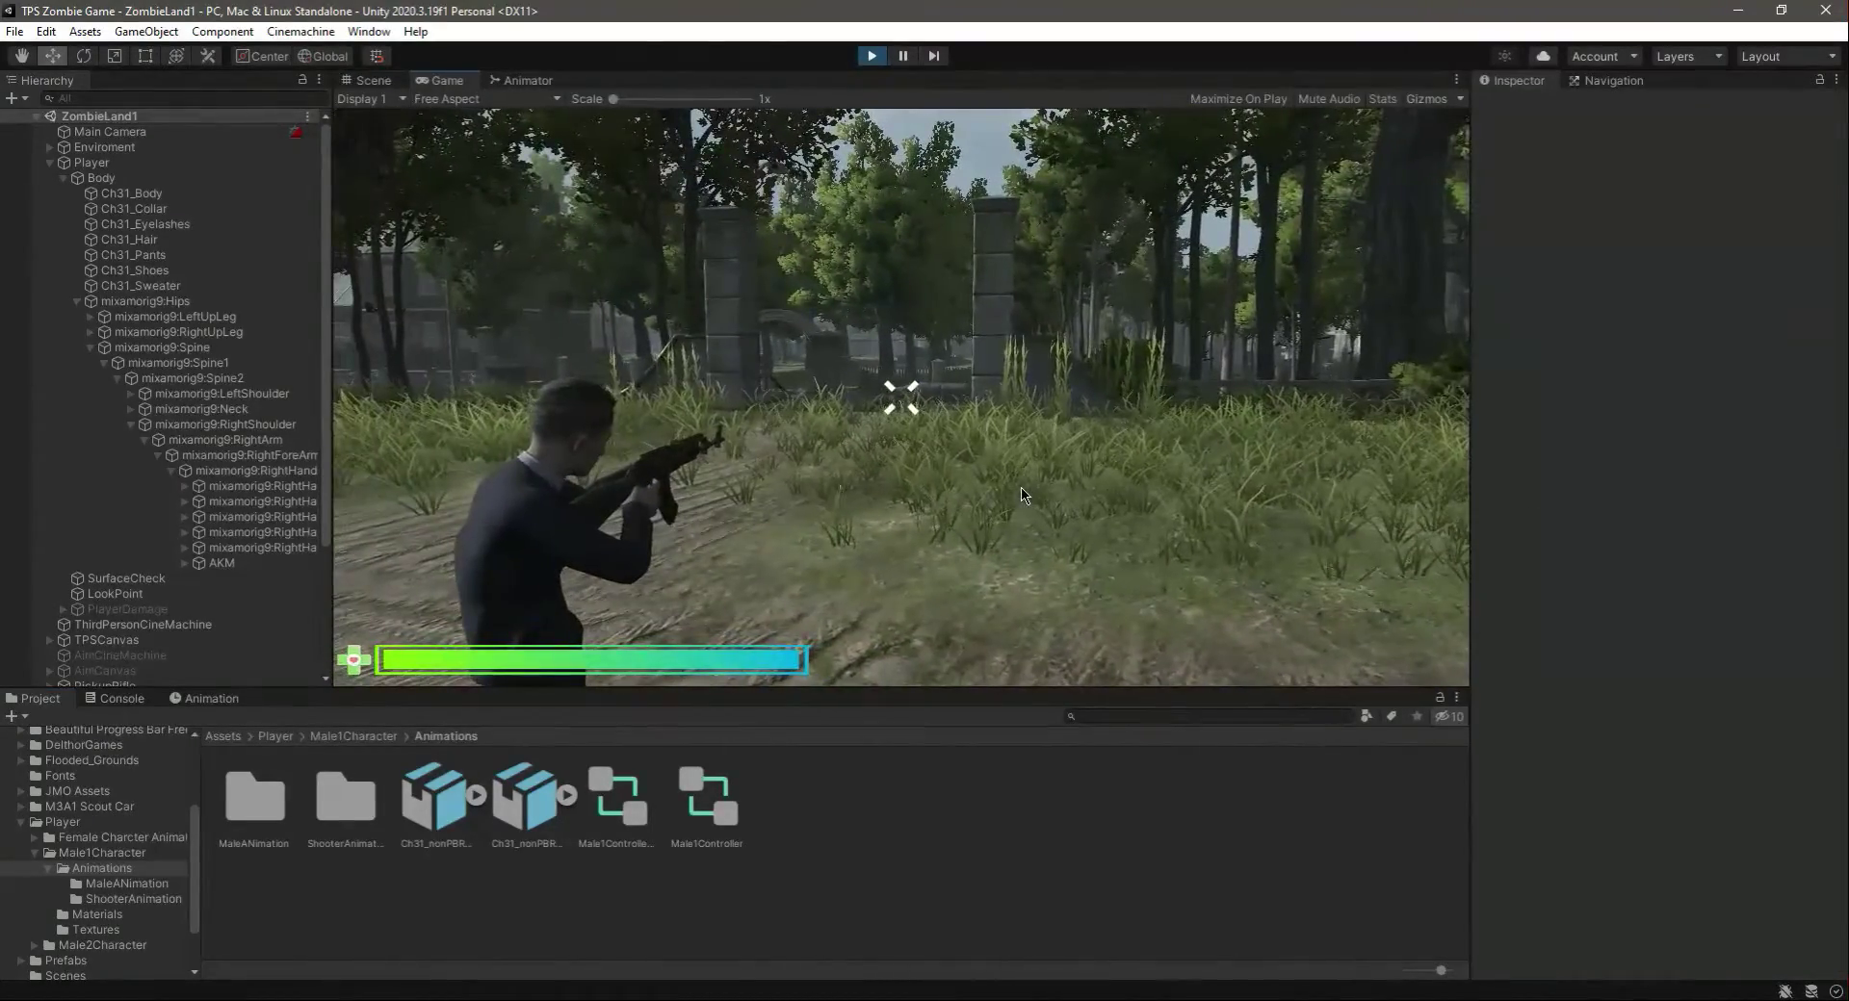
{"action": "right_click", "coordinate": [1022, 496]}
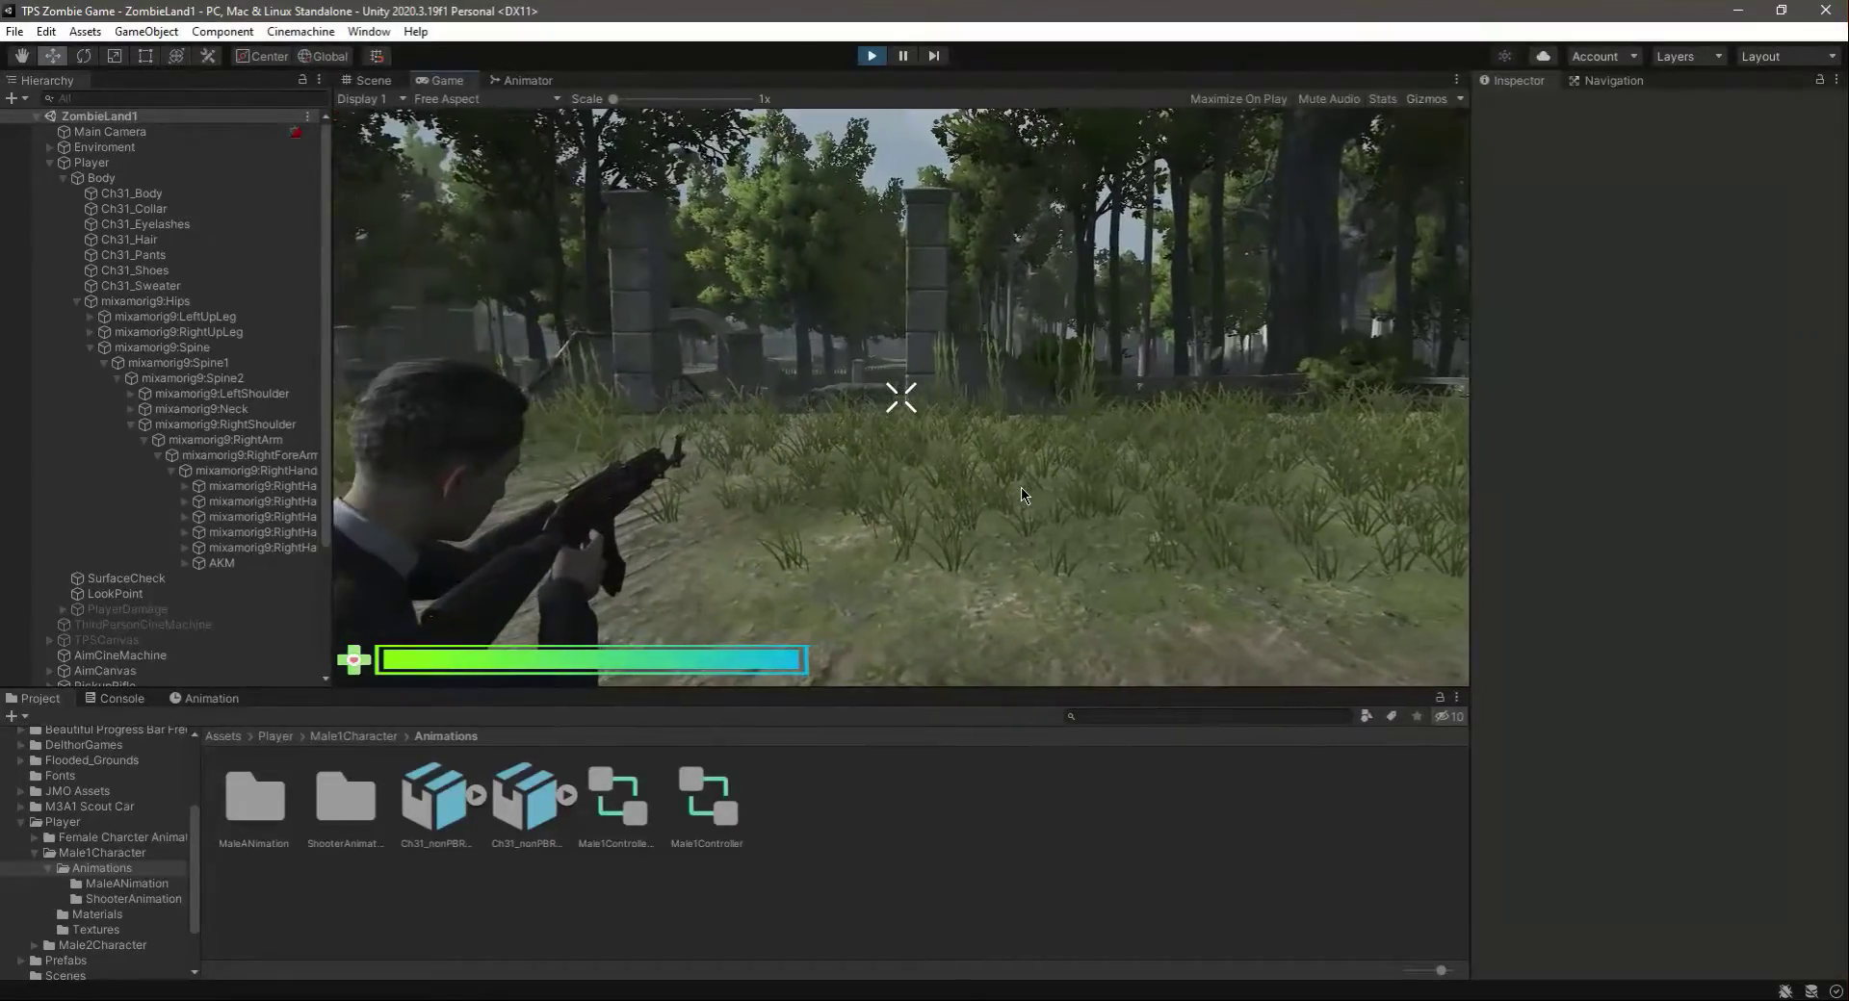
{"action": "right_click", "coordinate": [1021, 496]}
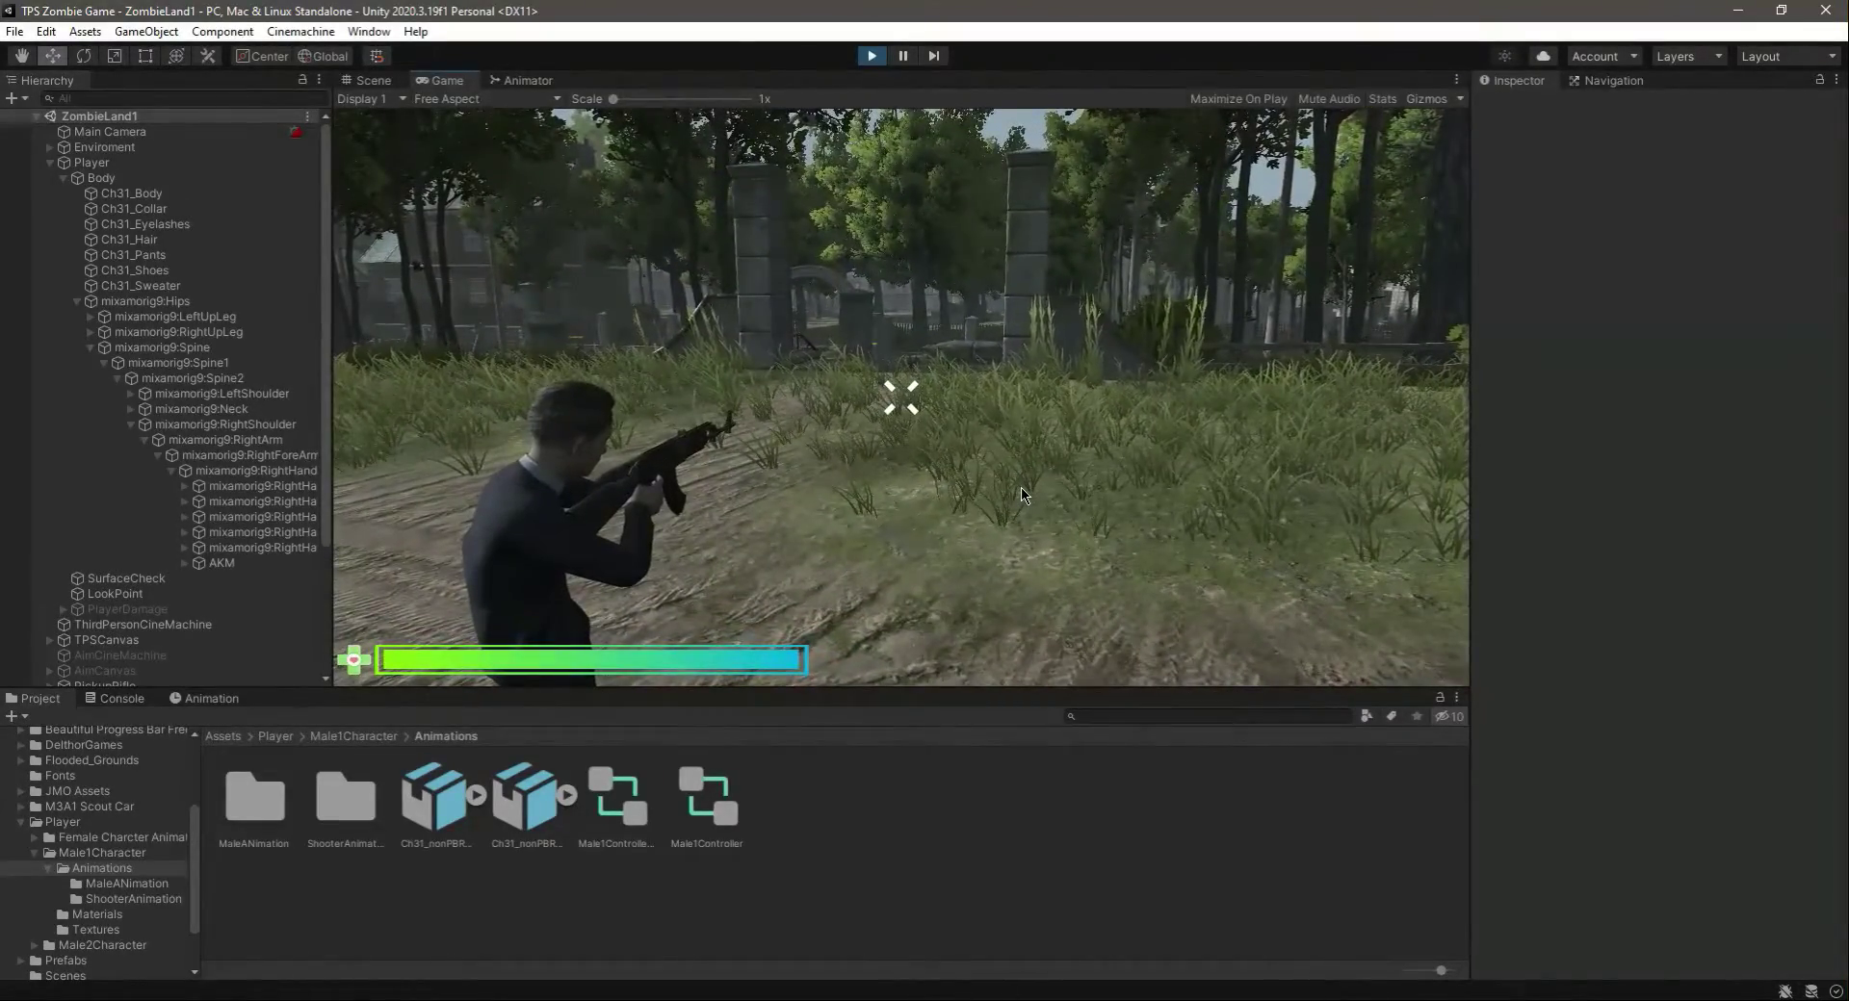
{"action": "key", "text": "Escape"}
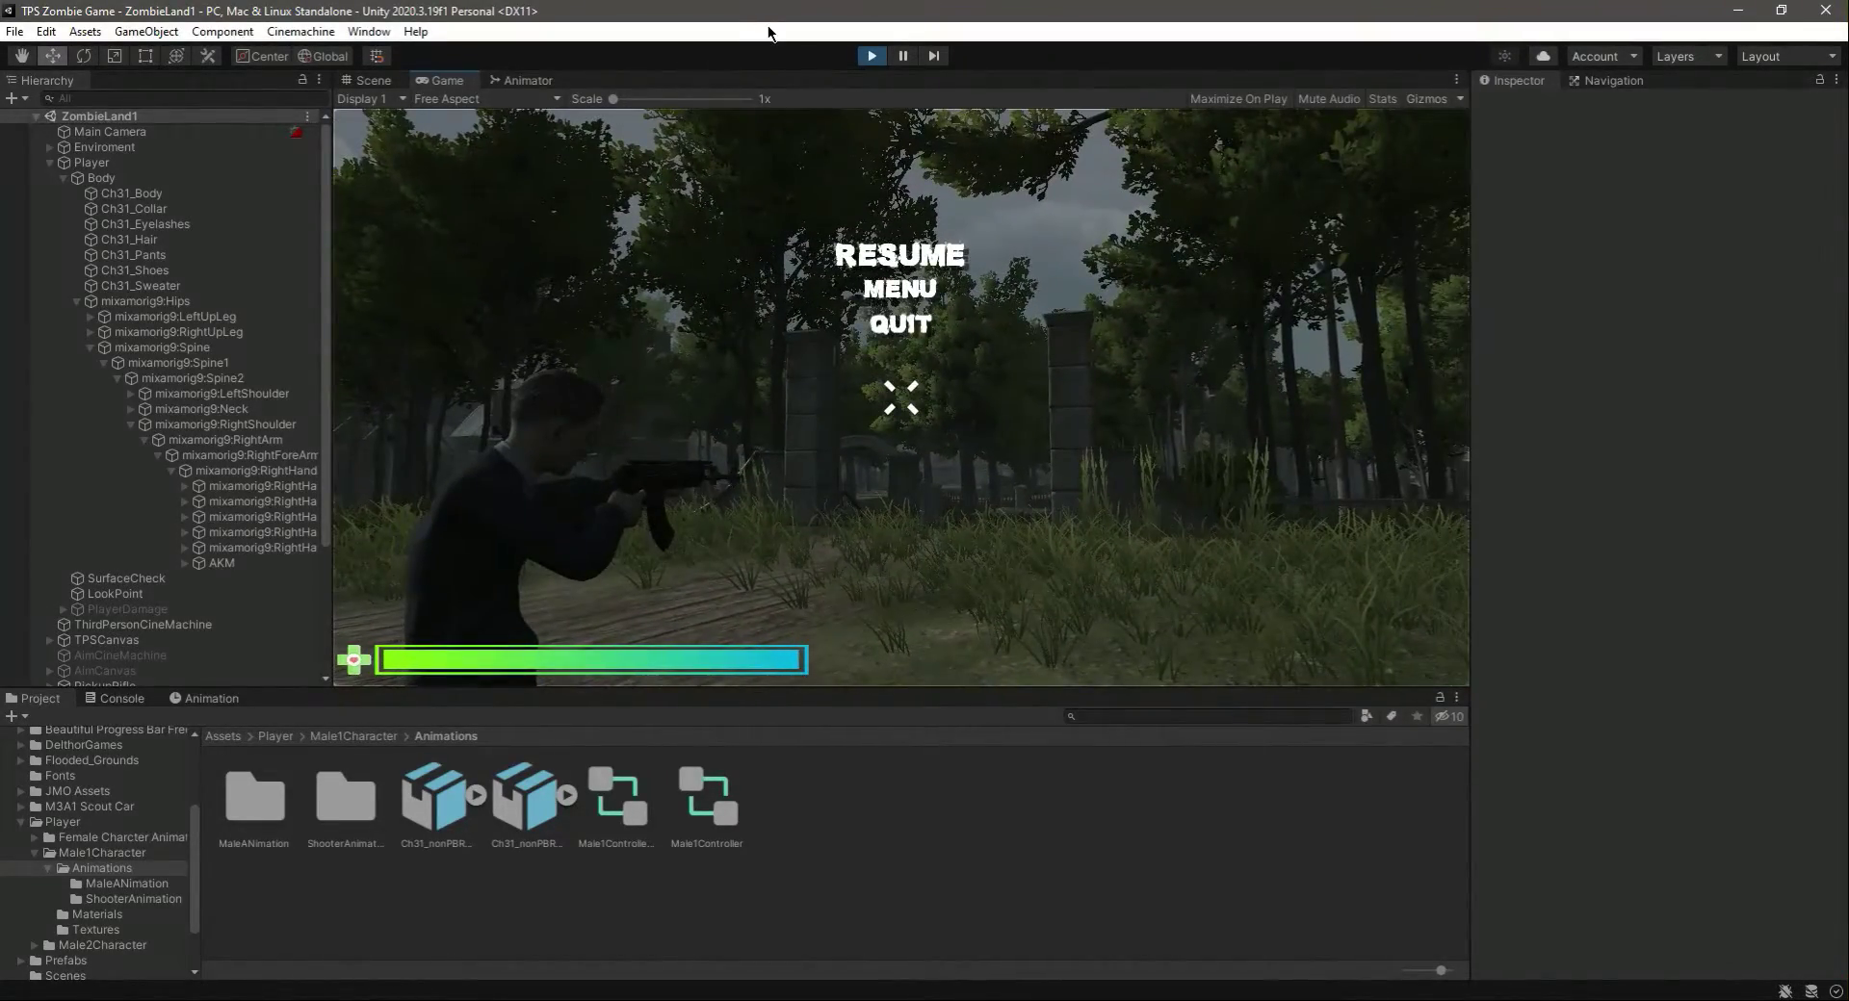
{"action": "key", "text": "Escape"}
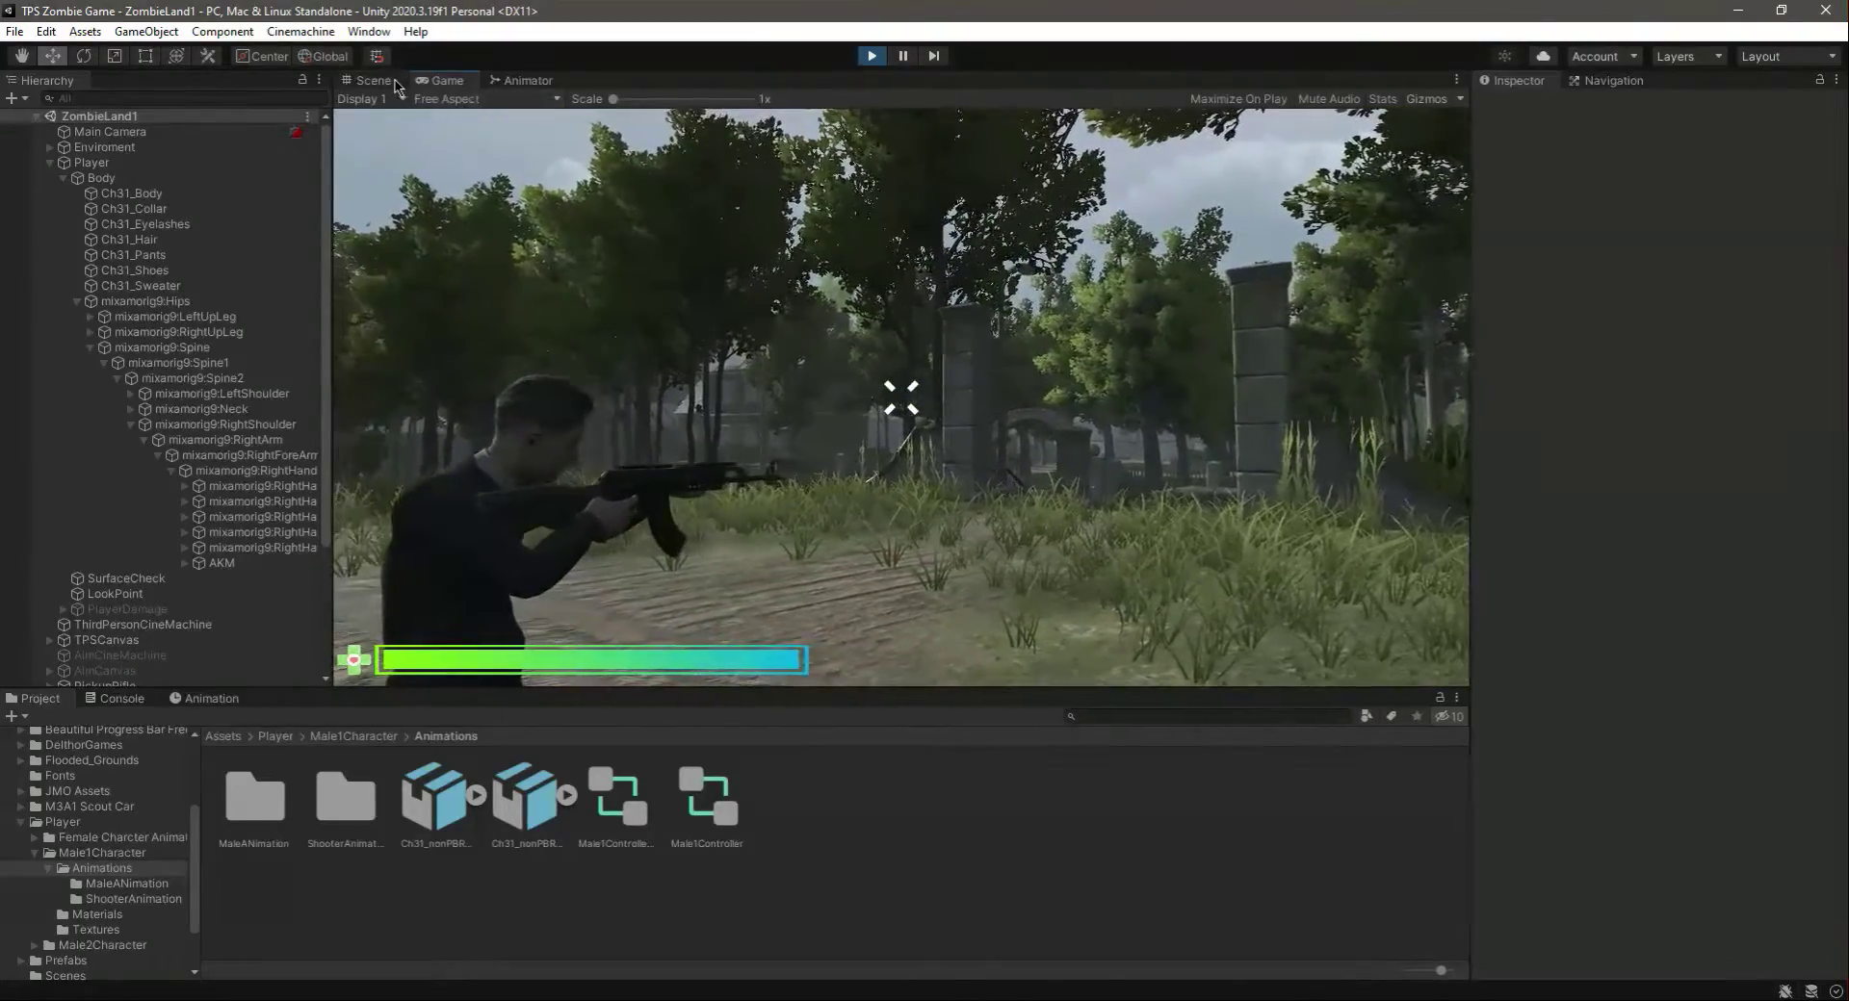
- Rotate the AKM in the Scene view towards the supporting hand, to about X -257.1, Y 10.5, Z 460.3
{"action": "left_click", "coordinate": [381, 81]}
{"action": "left_click", "coordinate": [222, 563]}
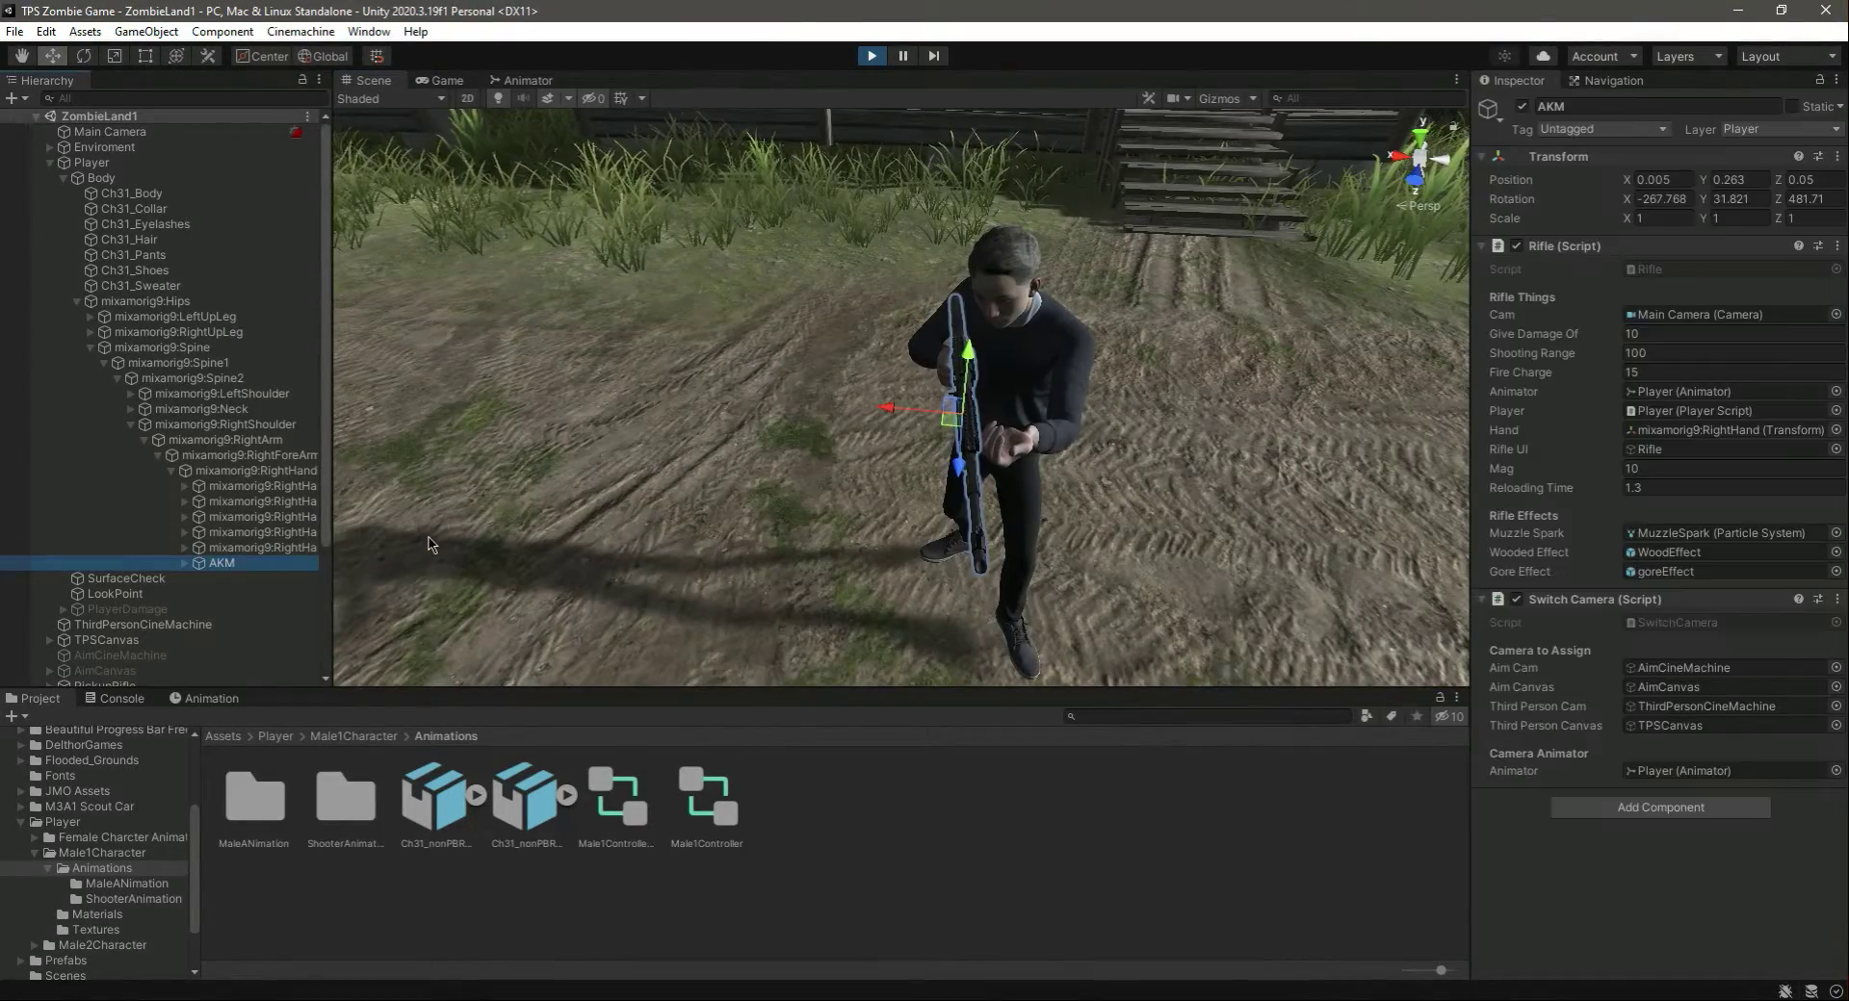
{"action": "right_click_drag", "start_coordinate": [1108, 500], "coordinate": [1053, 520]}
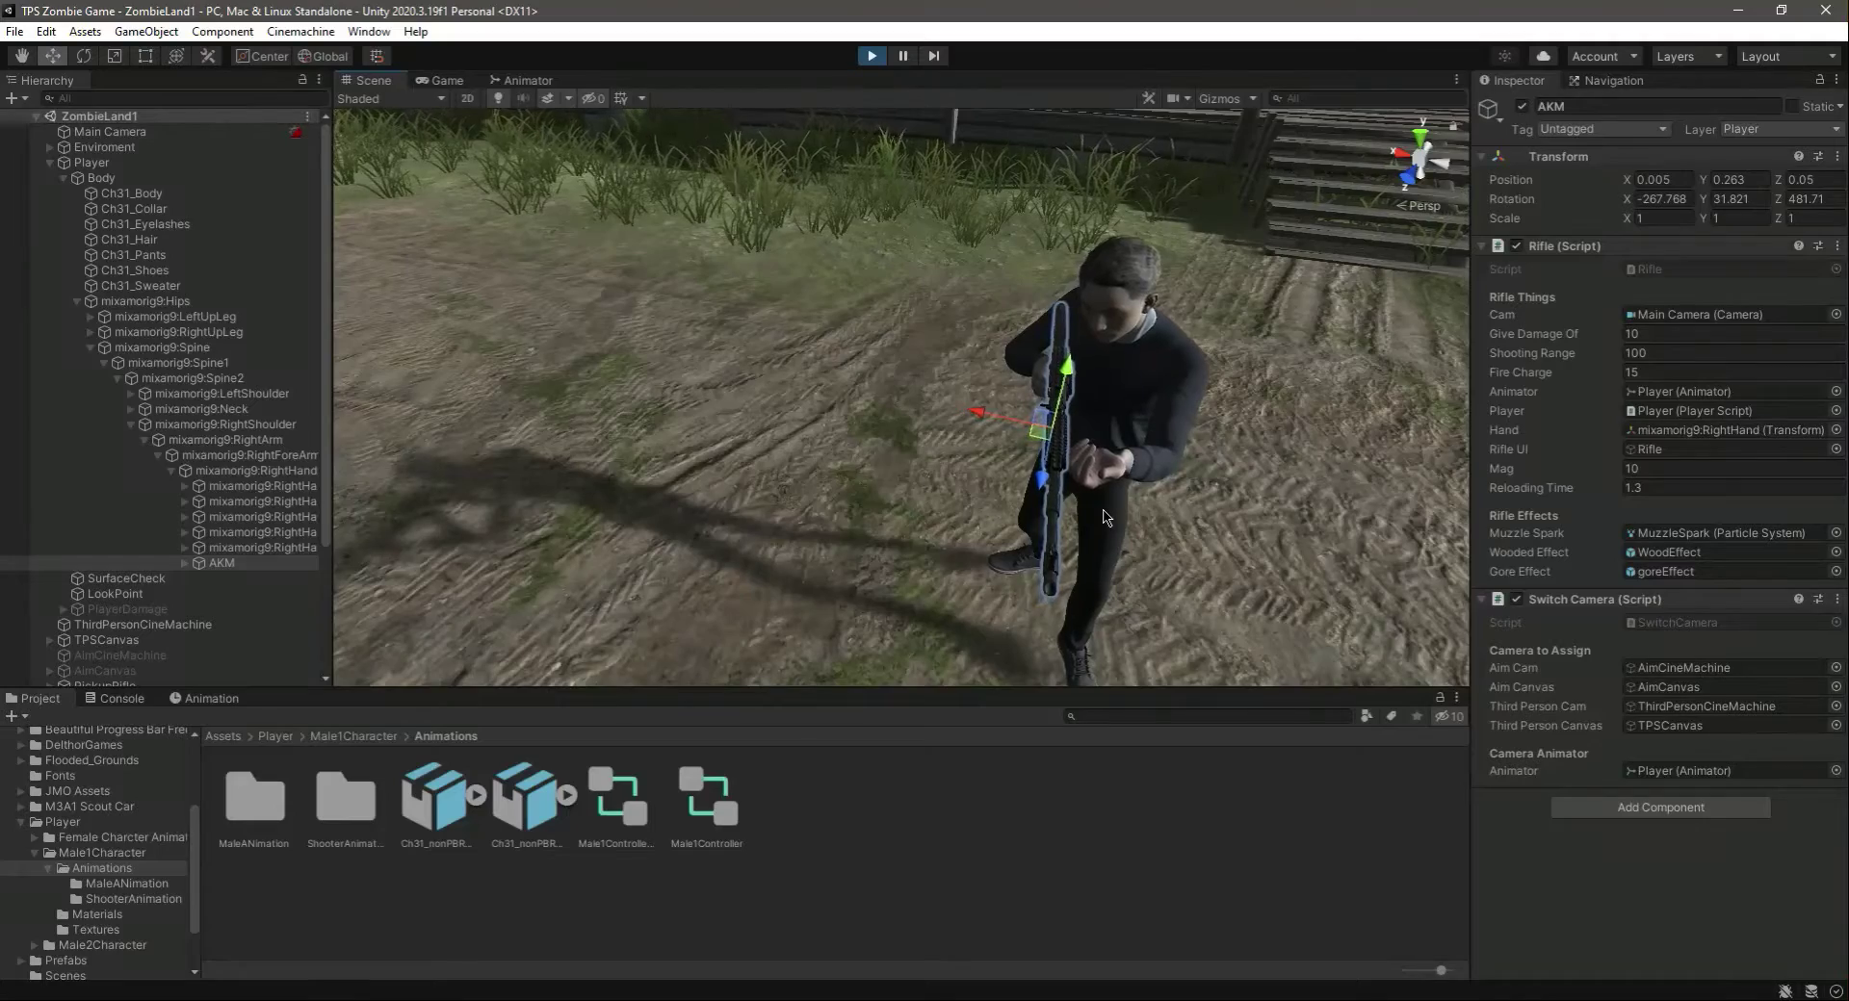
{"action": "middle_click_drag", "start_coordinate": [1107, 535], "coordinate": [1053, 538]}
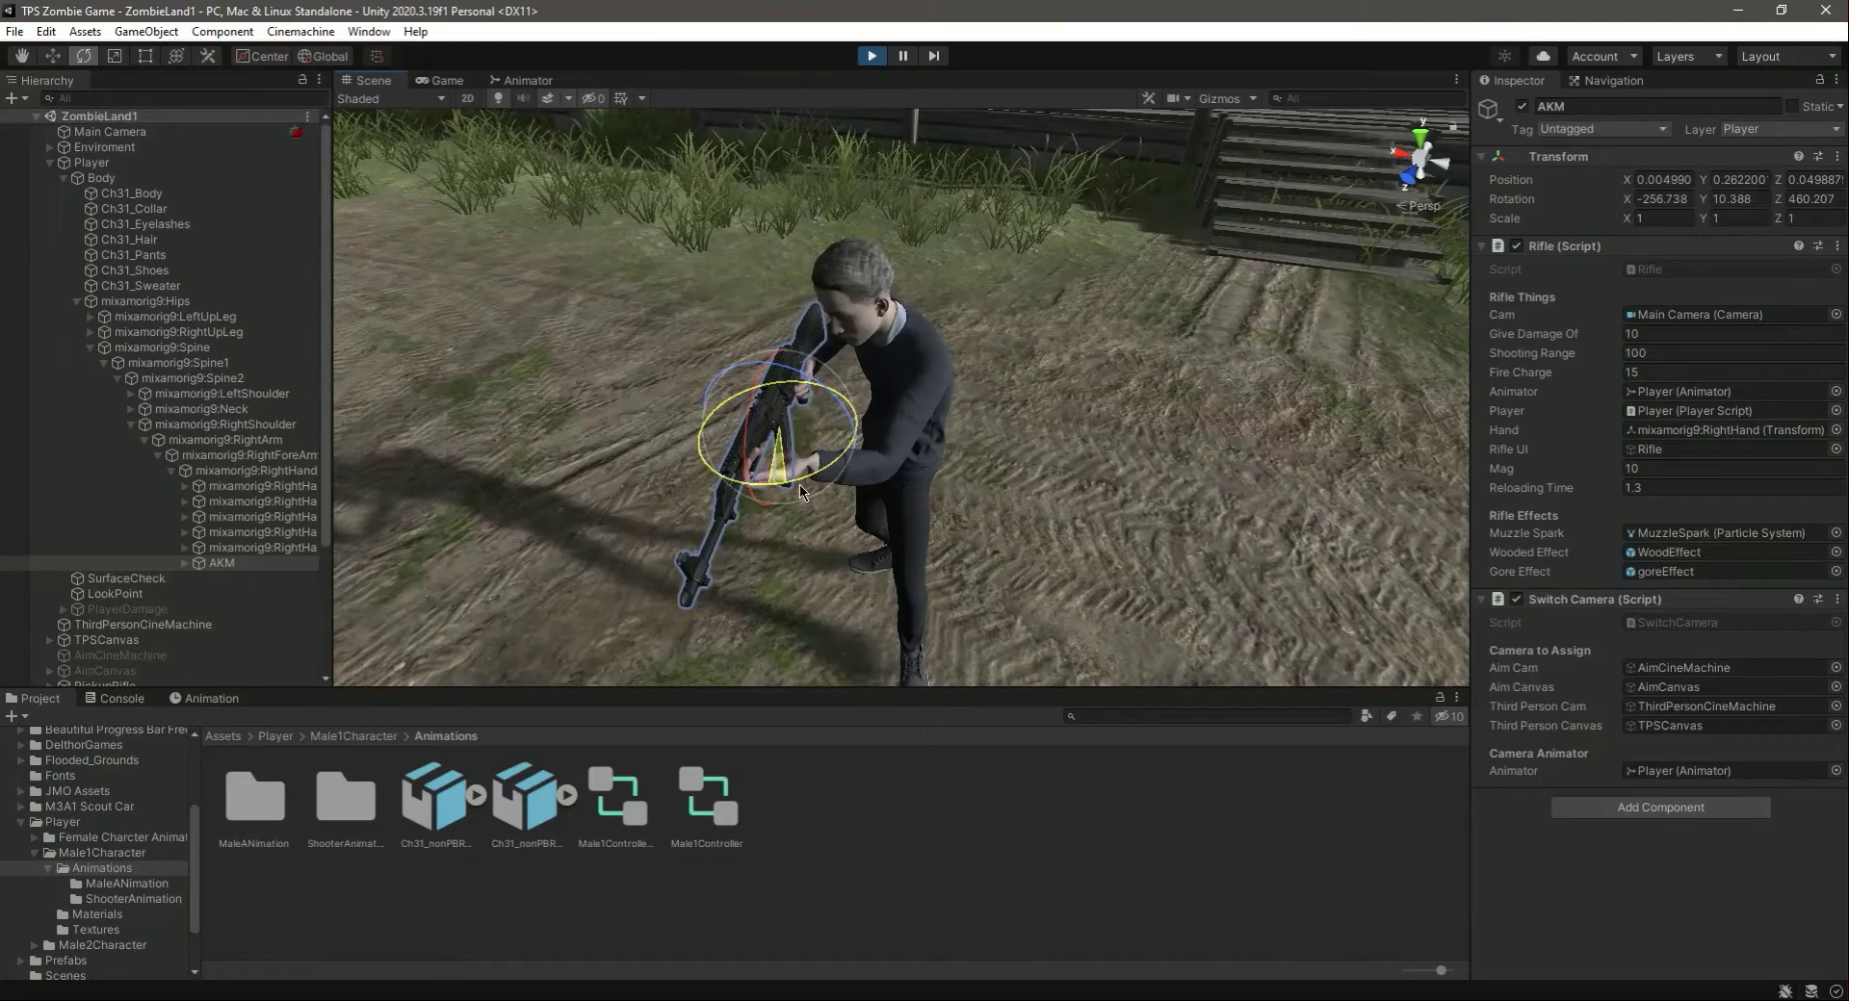
{"action": "right_click_drag", "start_coordinate": [610, 528], "coordinate": [727, 525]}
- Examine the player's grip on the rotated AKM from the front and from the side in the Scene view
{"action": "right_click", "coordinate": [1056, 873]}
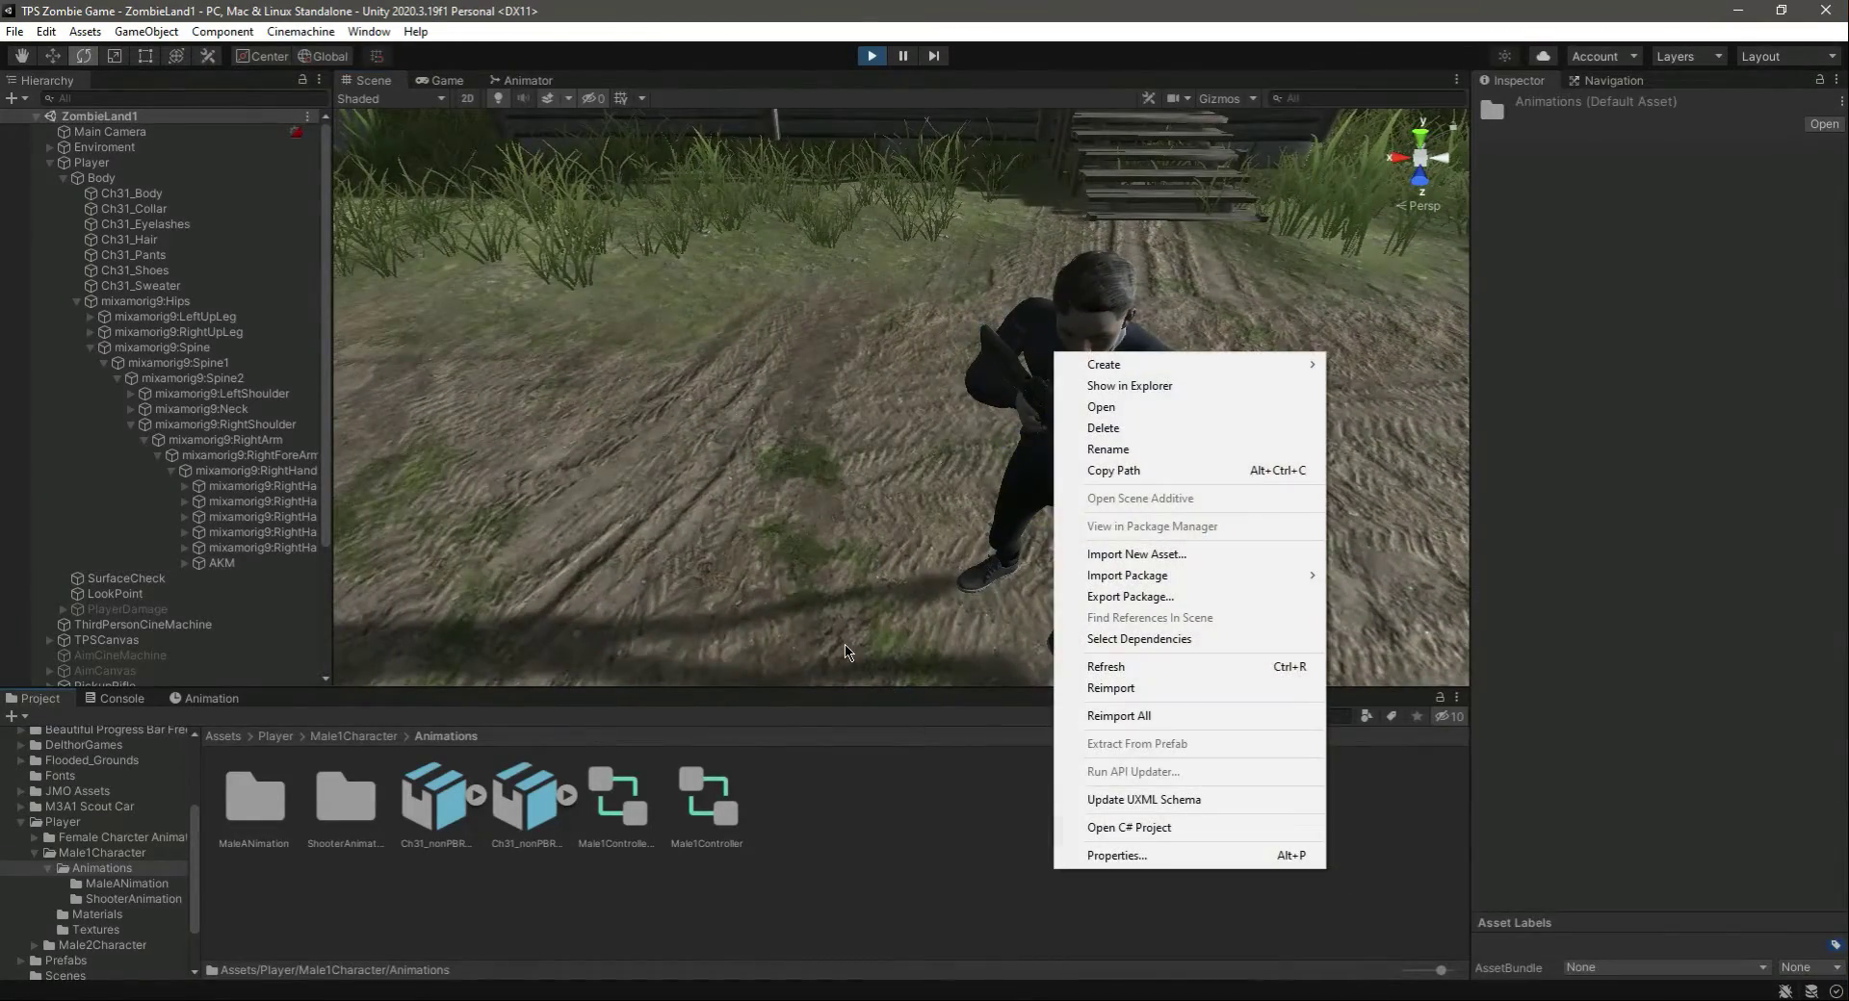
{"action": "left_click", "coordinate": [815, 597]}
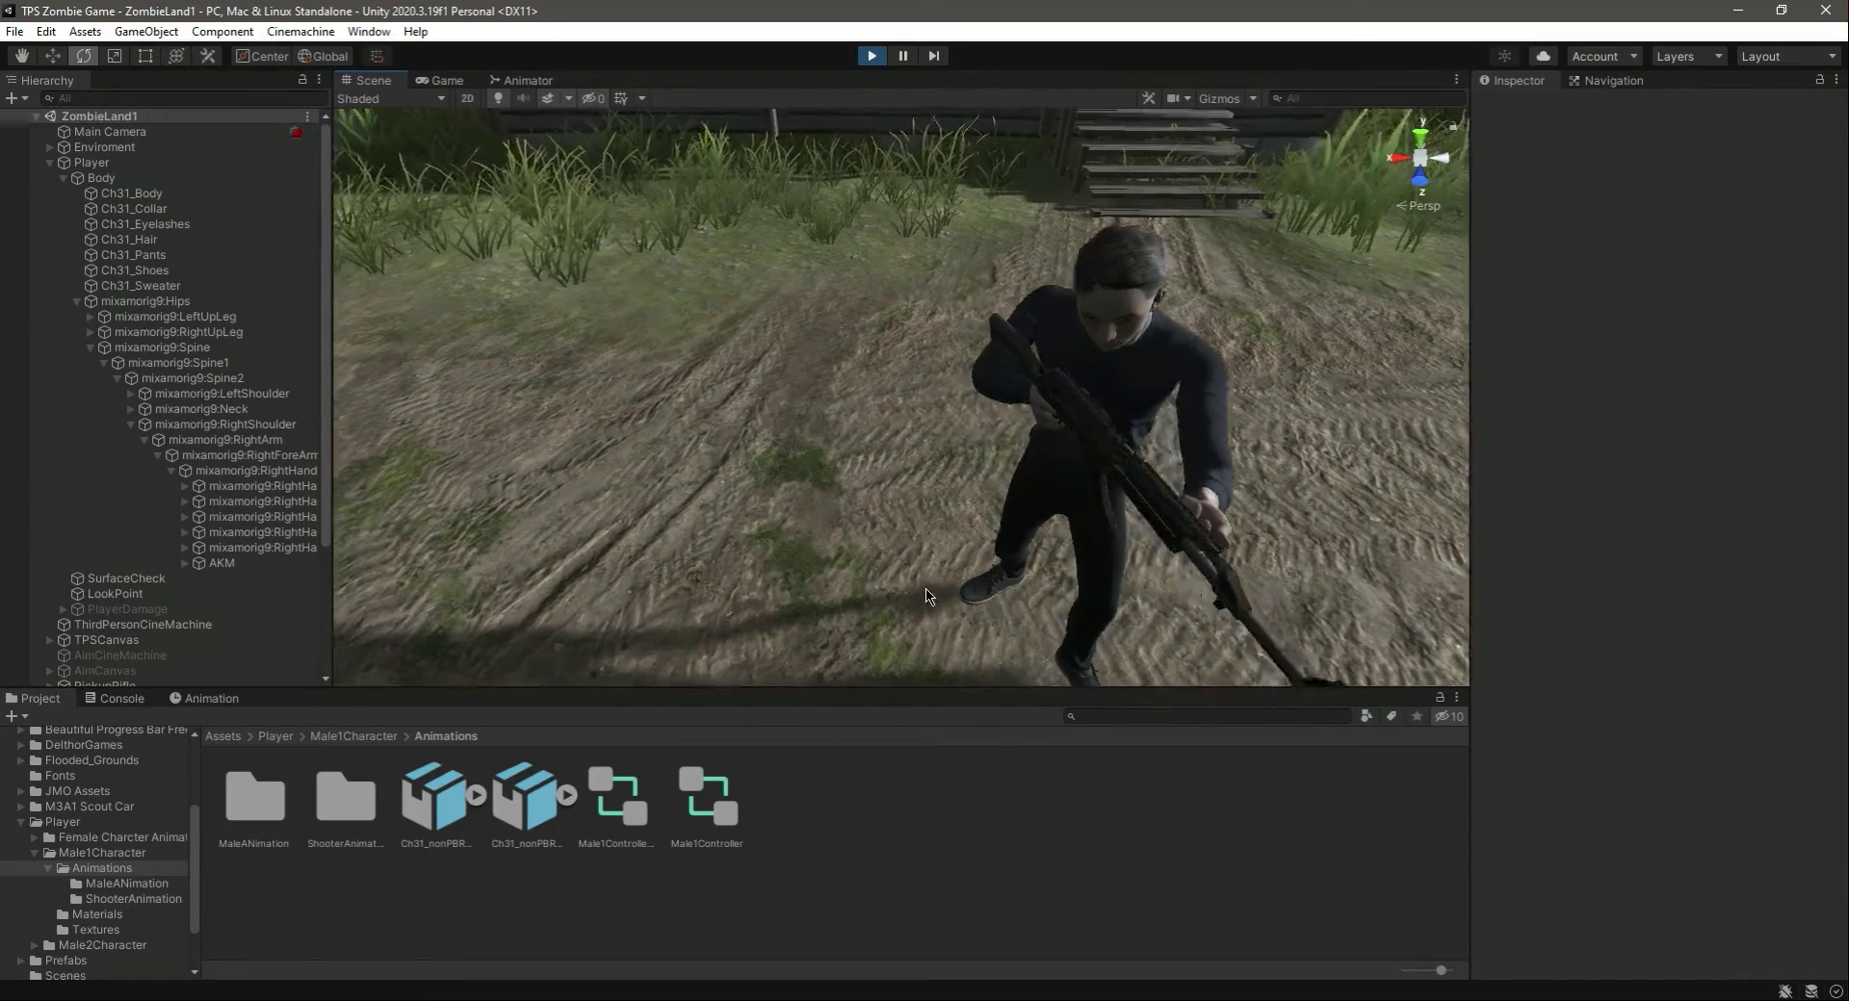
{"action": "left_click_drag", "start_coordinate": [919, 586], "coordinate": [1319, 393]}
{"action": "right_click_drag", "start_coordinate": [1044, 491], "coordinate": [1236, 481]}
{"action": "scroll", "coordinate": [1019, 536], "scroll_direction": "down", "scroll_amount": 3}
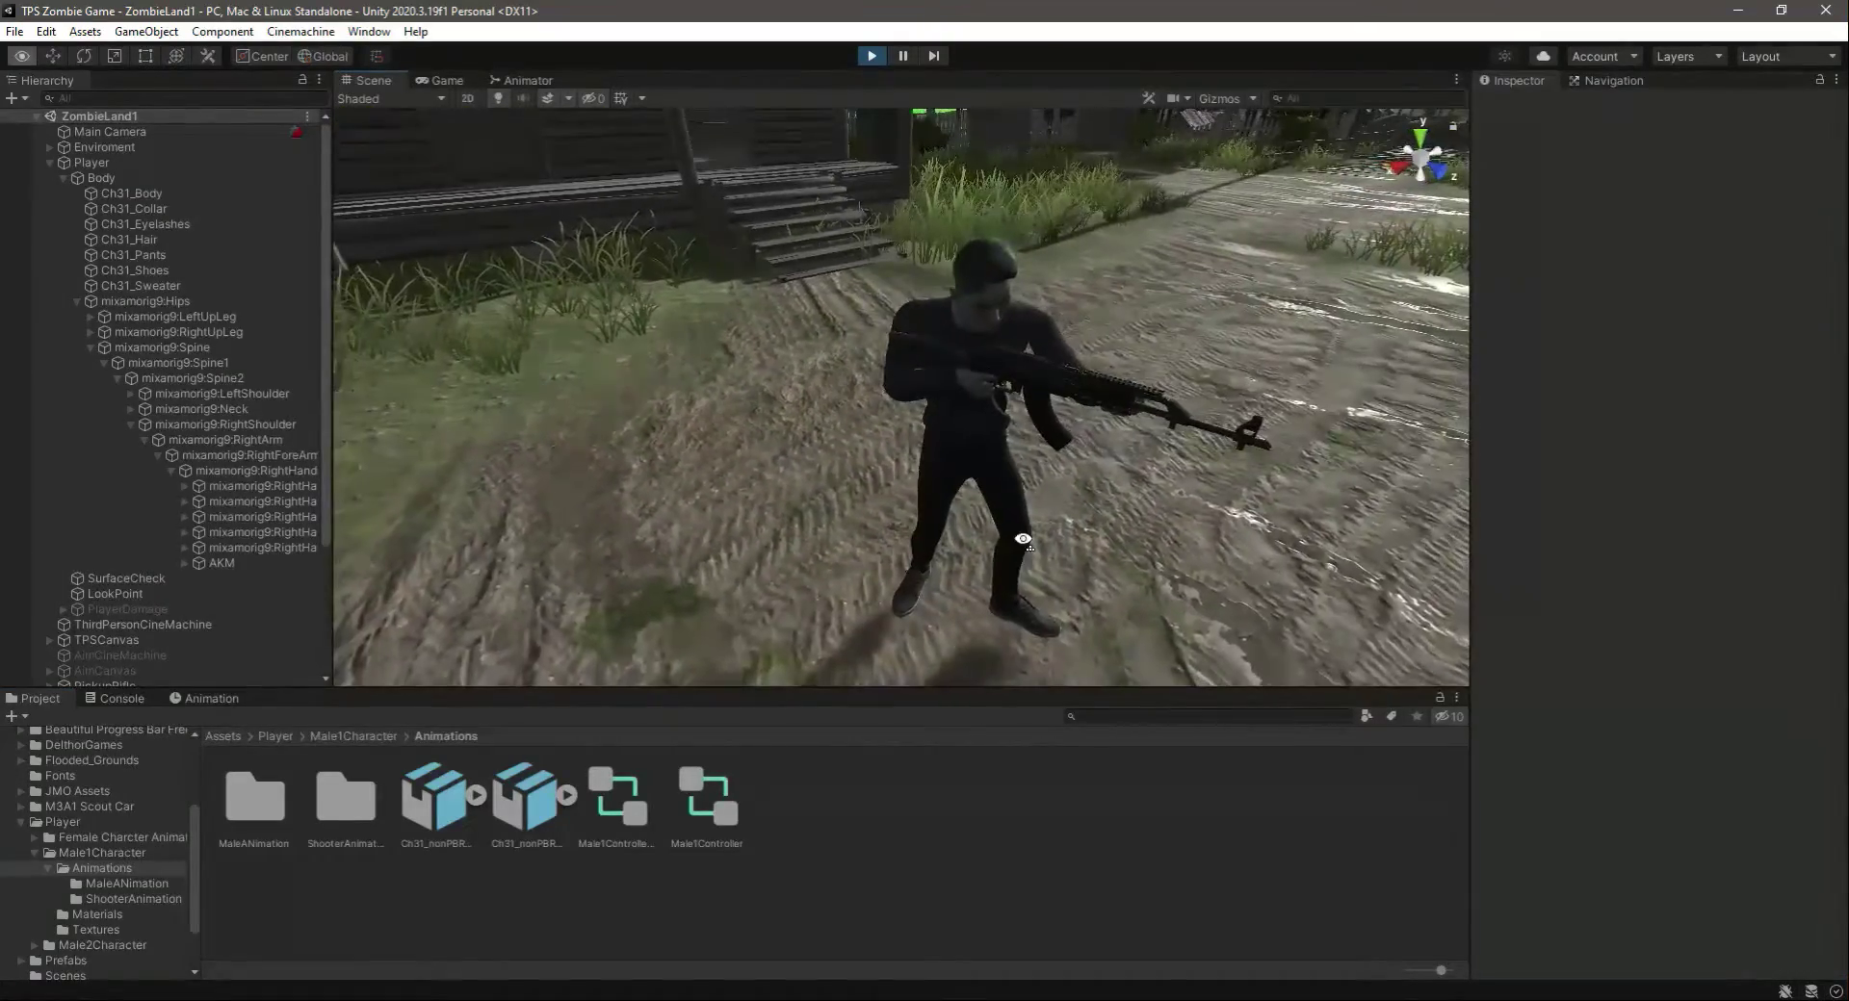
{"action": "right_click_drag", "start_coordinate": [1019, 536], "coordinate": [1094, 491]}
{"action": "scroll", "coordinate": [1094, 489], "scroll_direction": "up", "scroll_amount": 4}
{"action": "right_click_drag", "start_coordinate": [890, 618], "coordinate": [988, 513]}
{"action": "scroll", "coordinate": [988, 513], "scroll_direction": "down", "scroll_amount": 5}
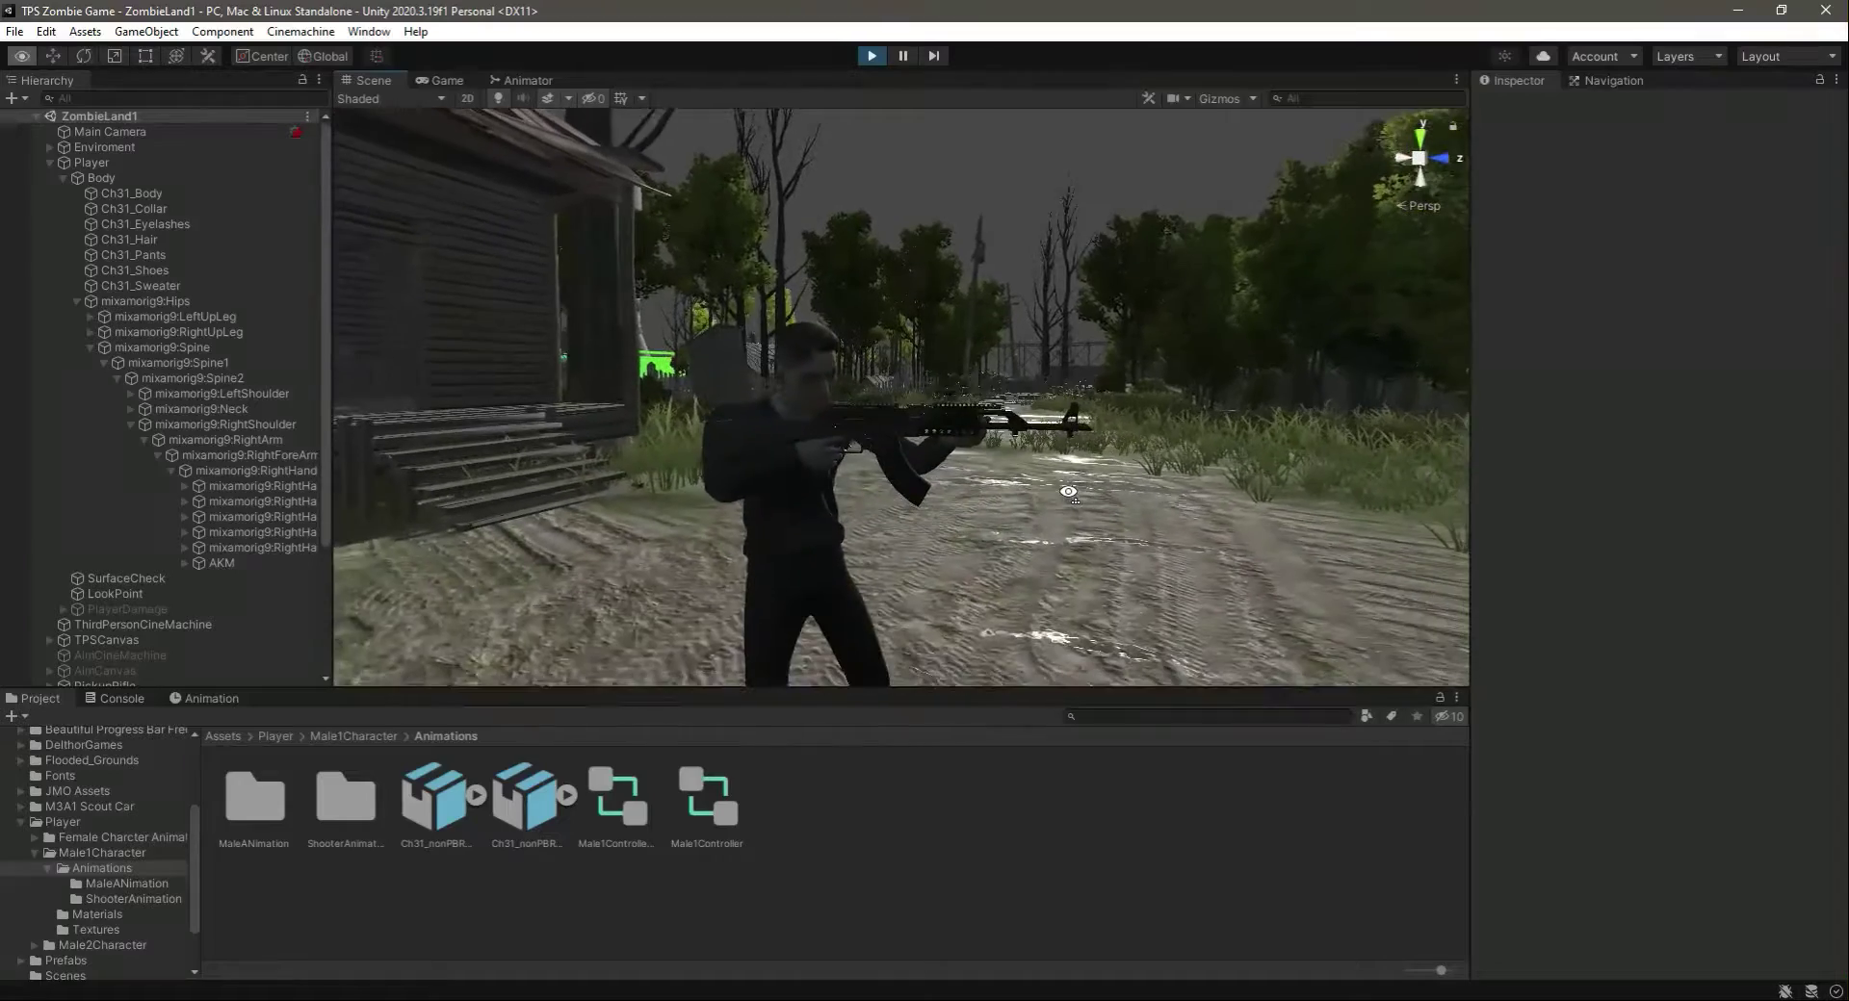
{"action": "scroll", "coordinate": [988, 513], "scroll_direction": "up", "scroll_amount": 4}
- Move the AKM sideways in the player's hands to about X 0.009, Y 0.264, Z 0.084
{"action": "left_click", "coordinate": [221, 562]}
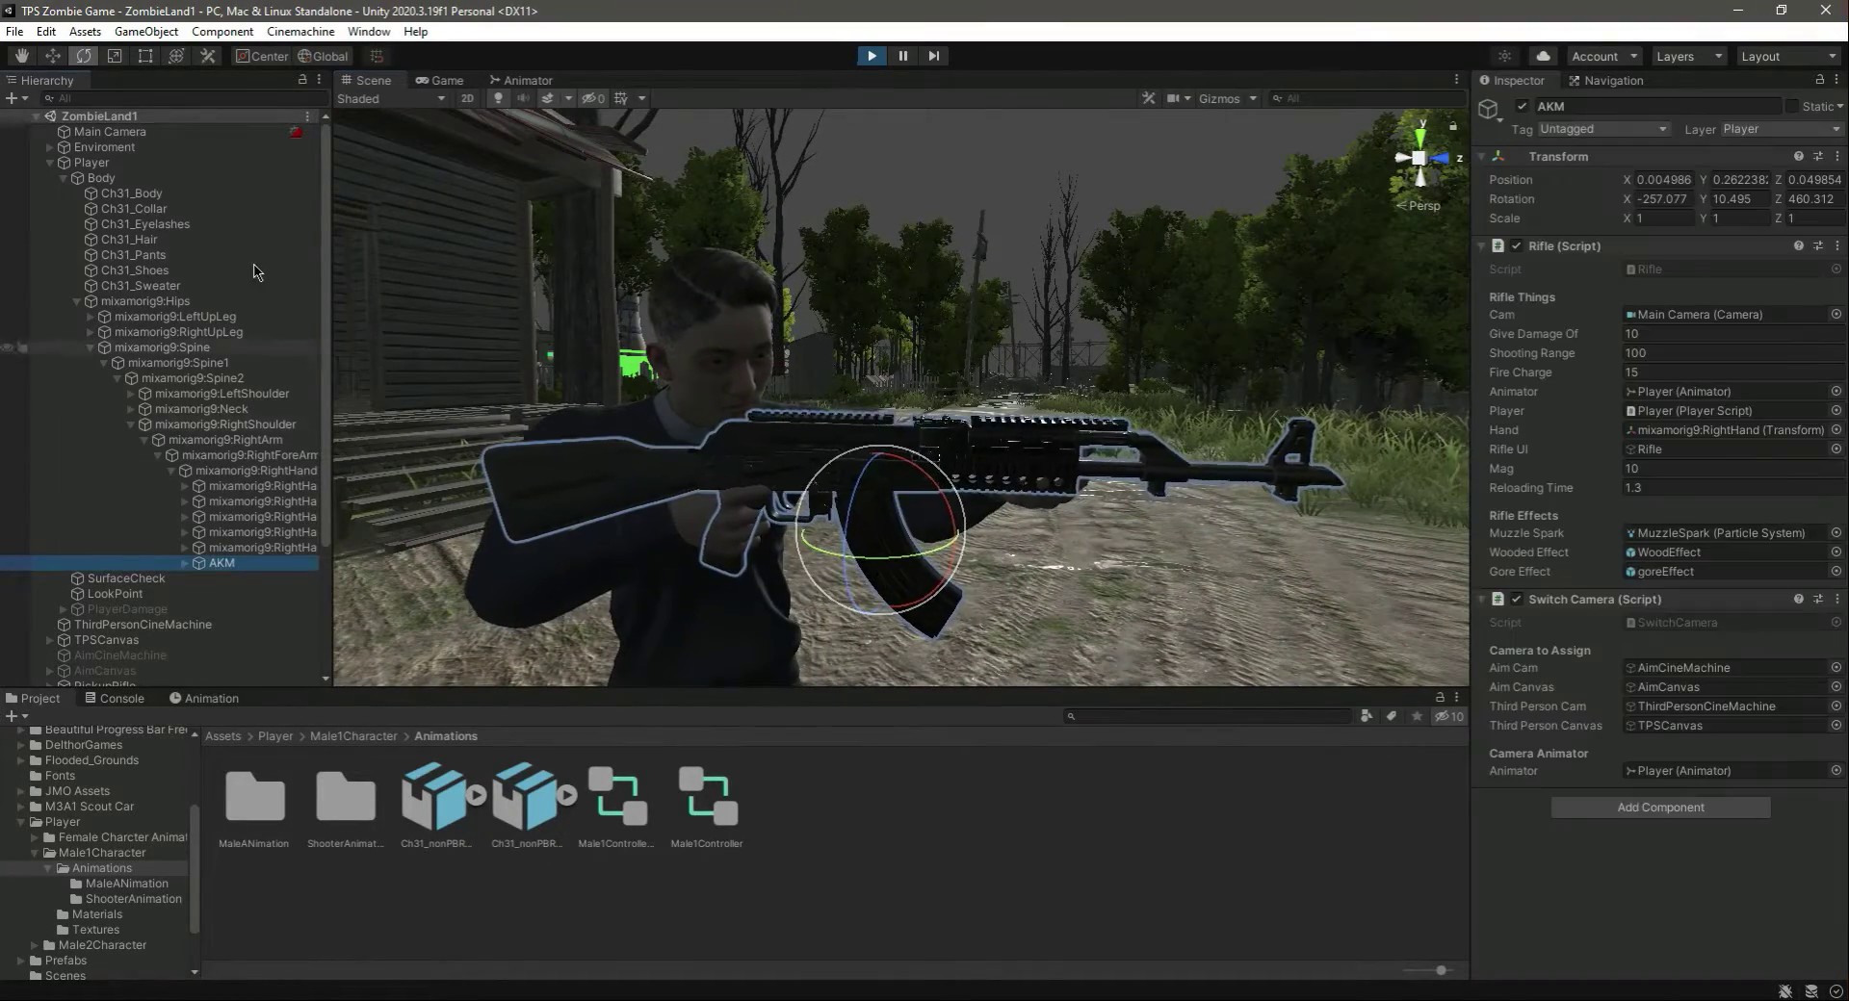
{"action": "left_click", "coordinate": [56, 58]}
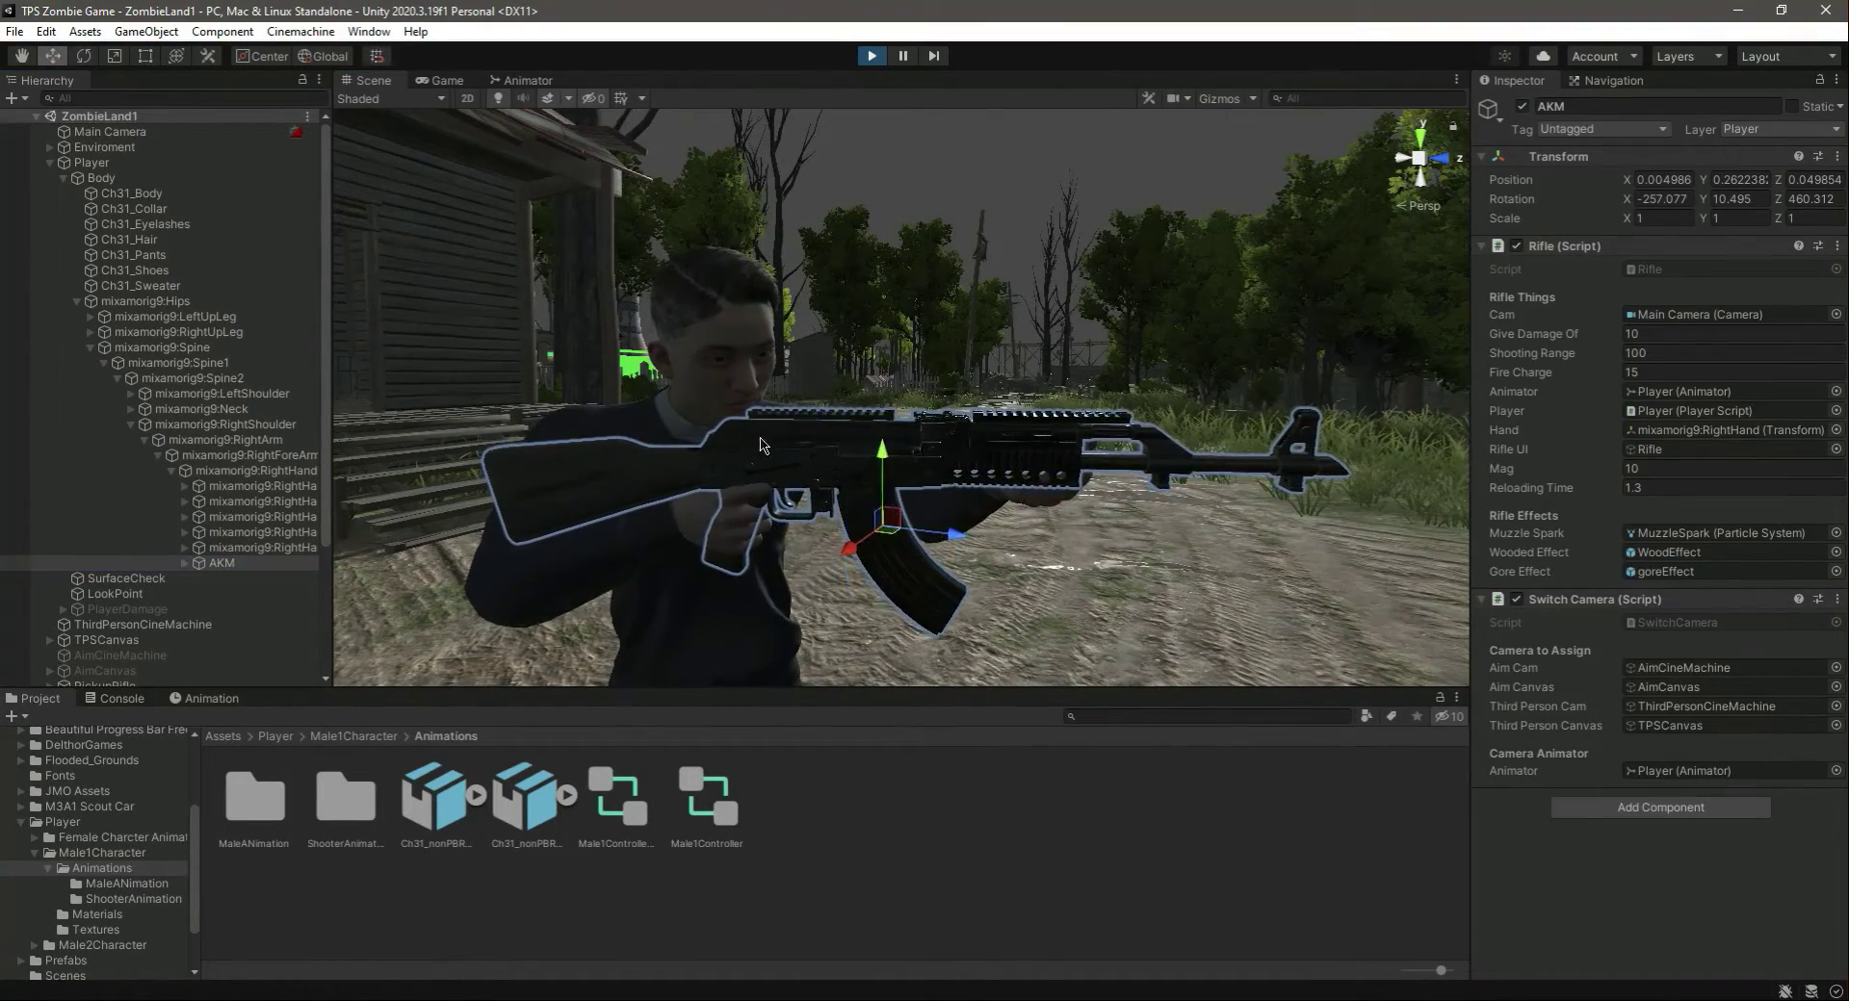
{"action": "left_click", "coordinate": [859, 555]}
{"action": "left_click", "coordinate": [218, 564]}
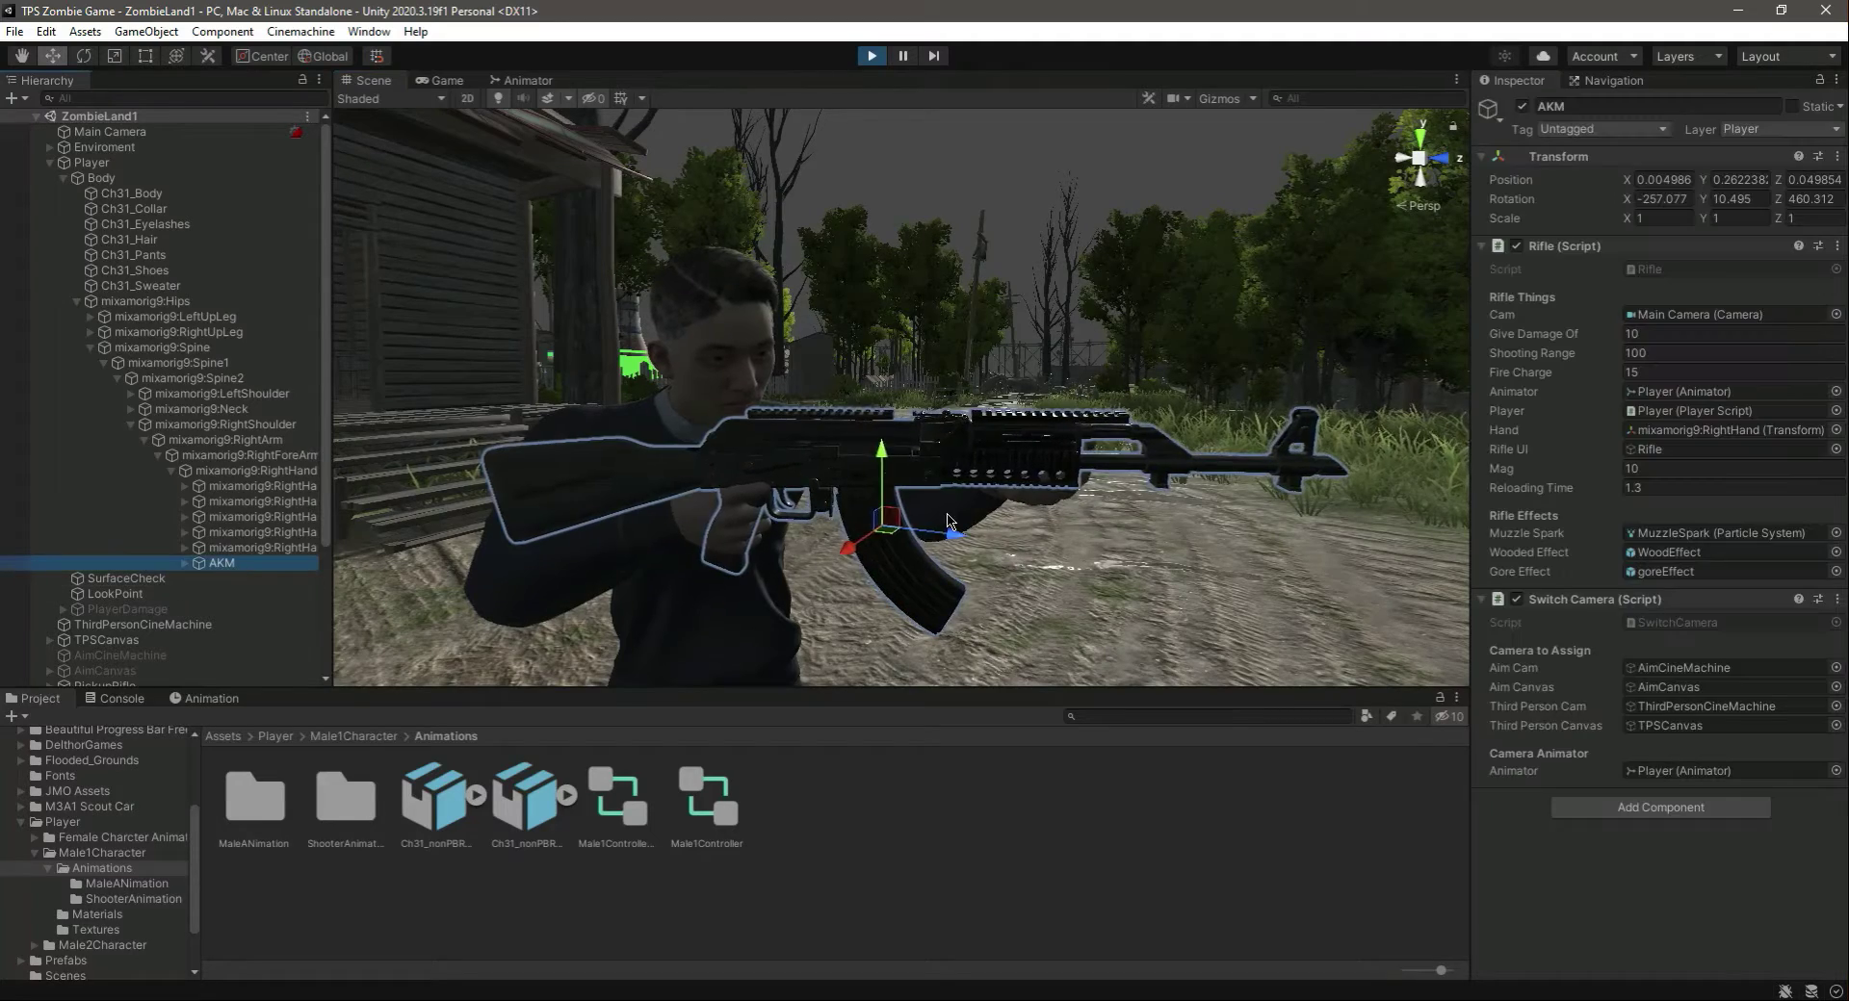
{"action": "left_click_drag", "start_coordinate": [846, 556], "coordinate": [871, 544]}
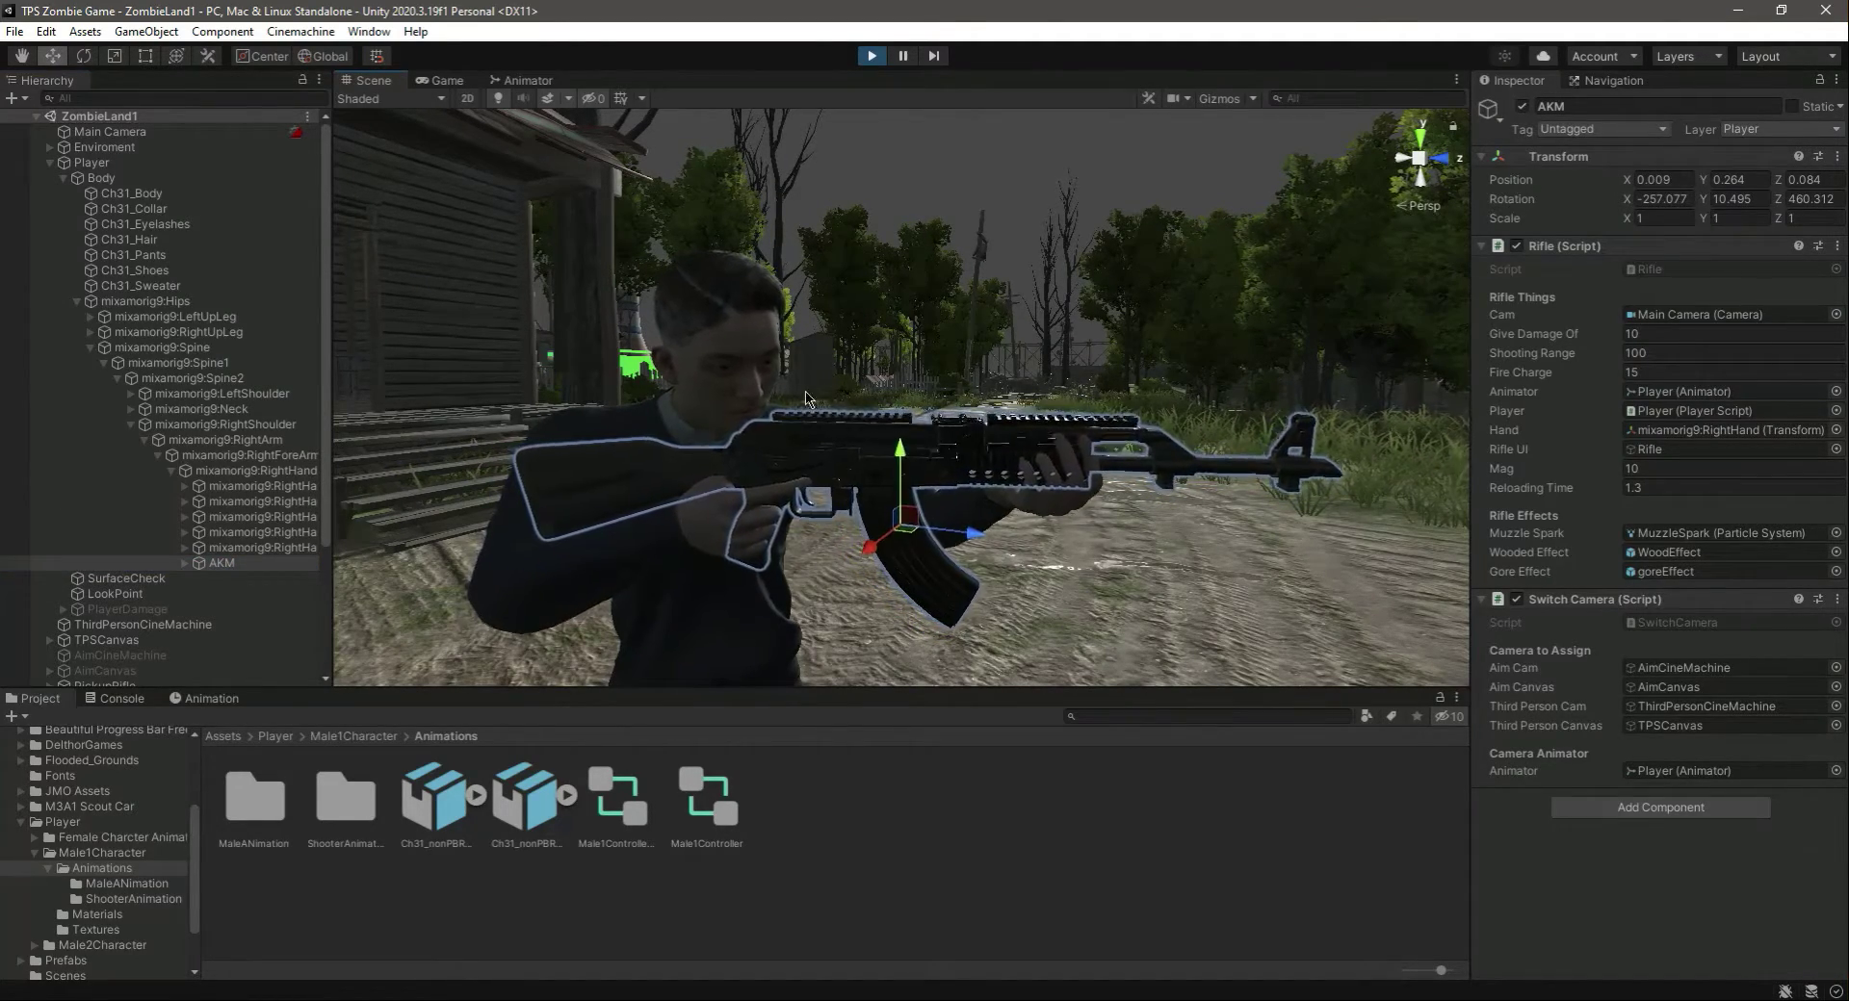
- Test walking, aiming and shooting in the Game view to check the rifle's alignment, and pause and resume the game
{"action": "left_click", "coordinate": [445, 80]}
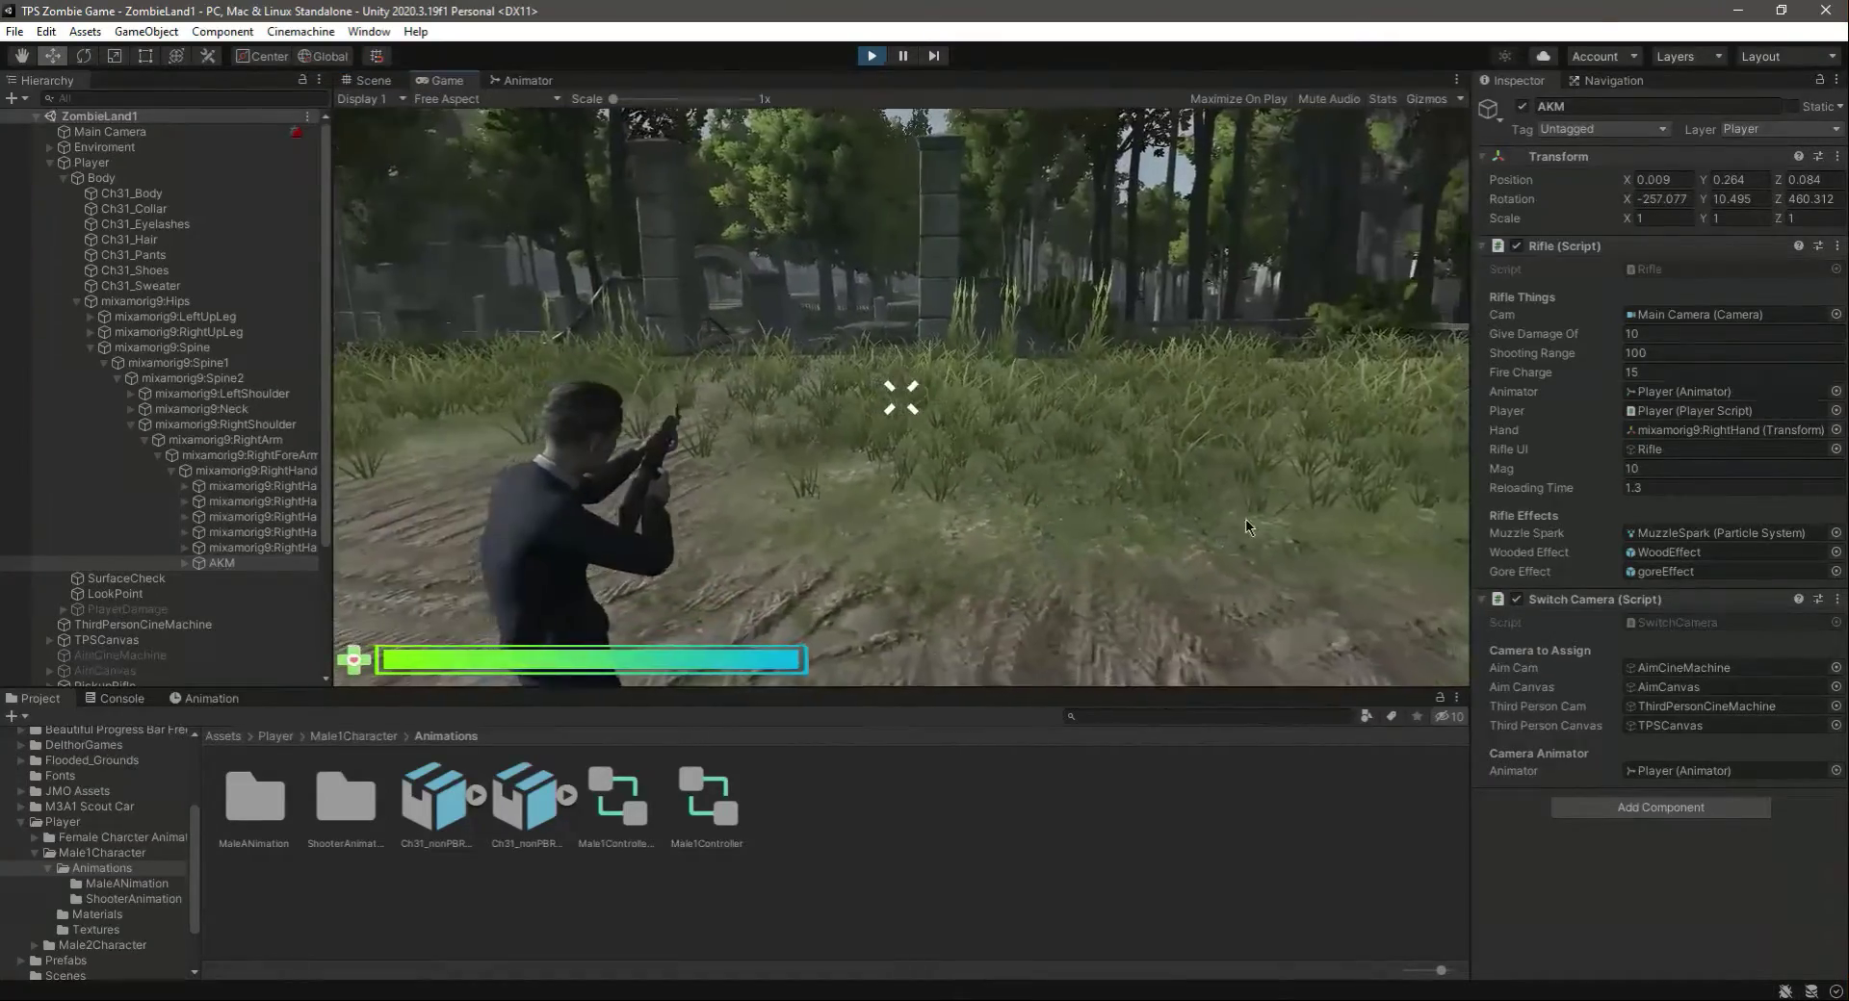
{"action": "right_click_drag", "start_coordinate": [894, 482], "coordinate": [901, 404]}
{"action": "left_click", "coordinate": [901, 404]}
{"action": "key", "text": "w"}
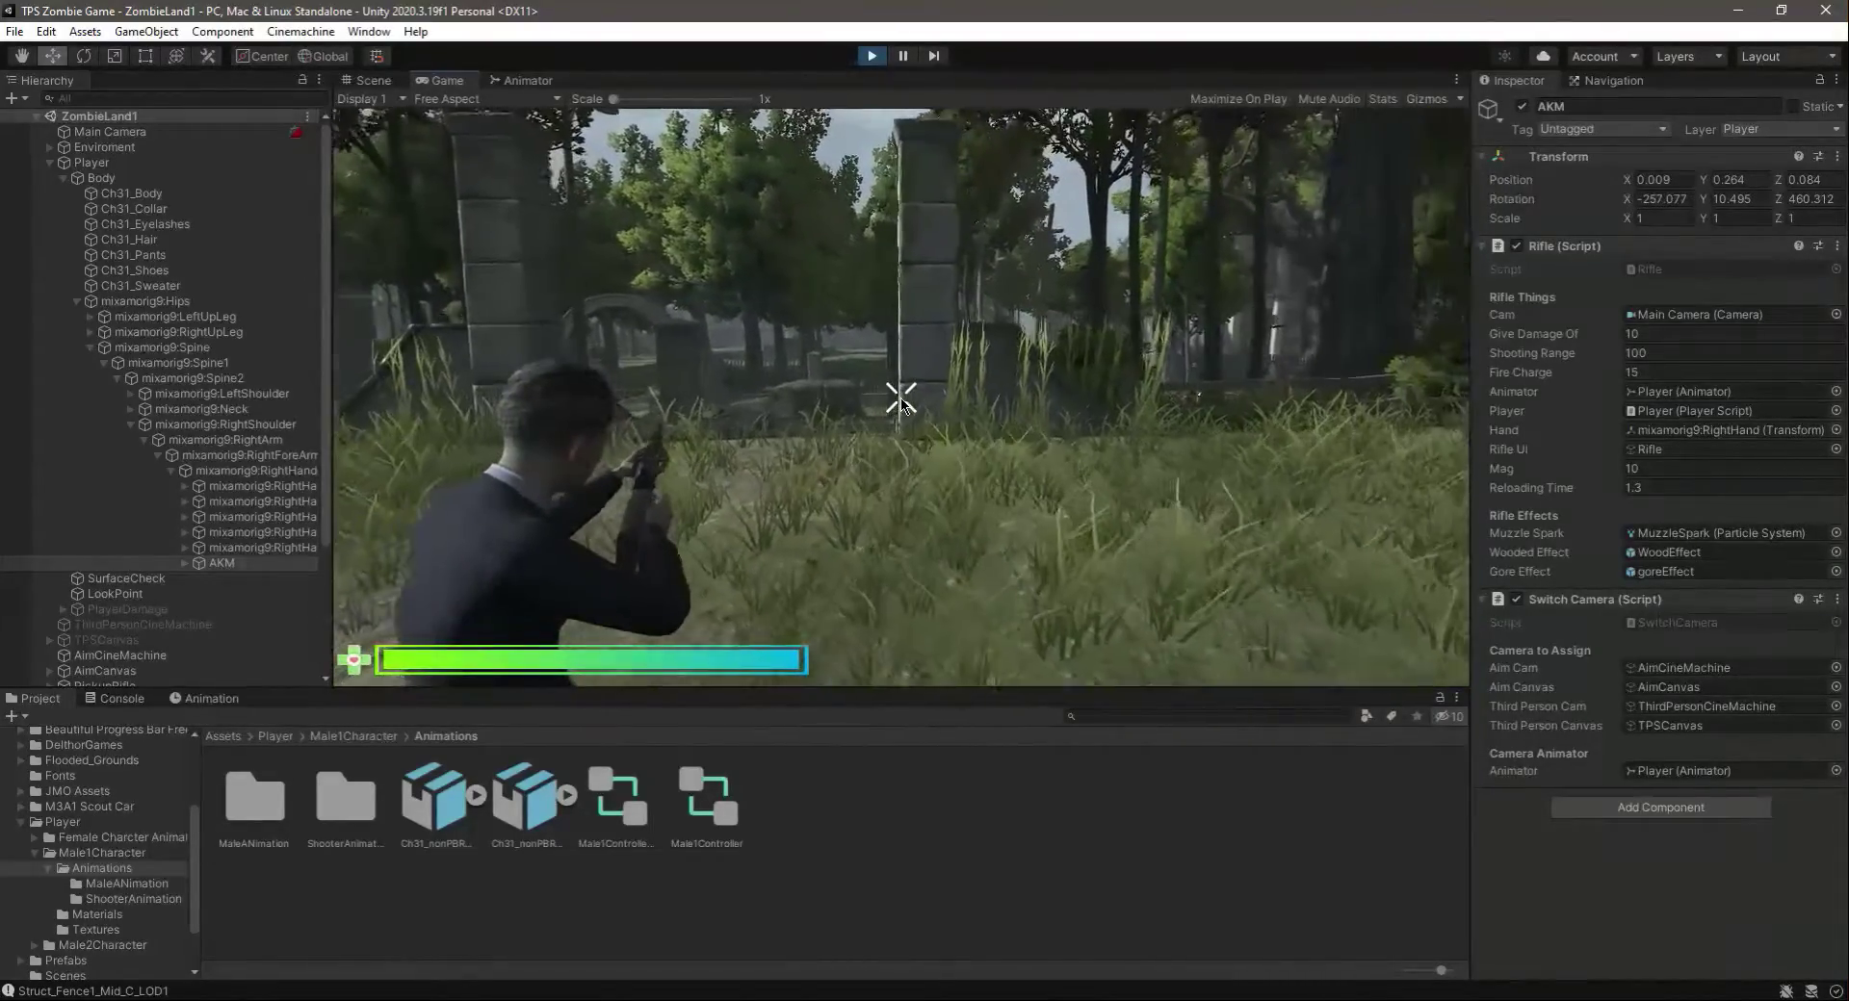
{"action": "left_click", "coordinate": [902, 404]}
{"action": "right_click_drag", "start_coordinate": [901, 405], "coordinate": [901, 404]}
{"action": "left_click", "coordinate": [901, 404]}
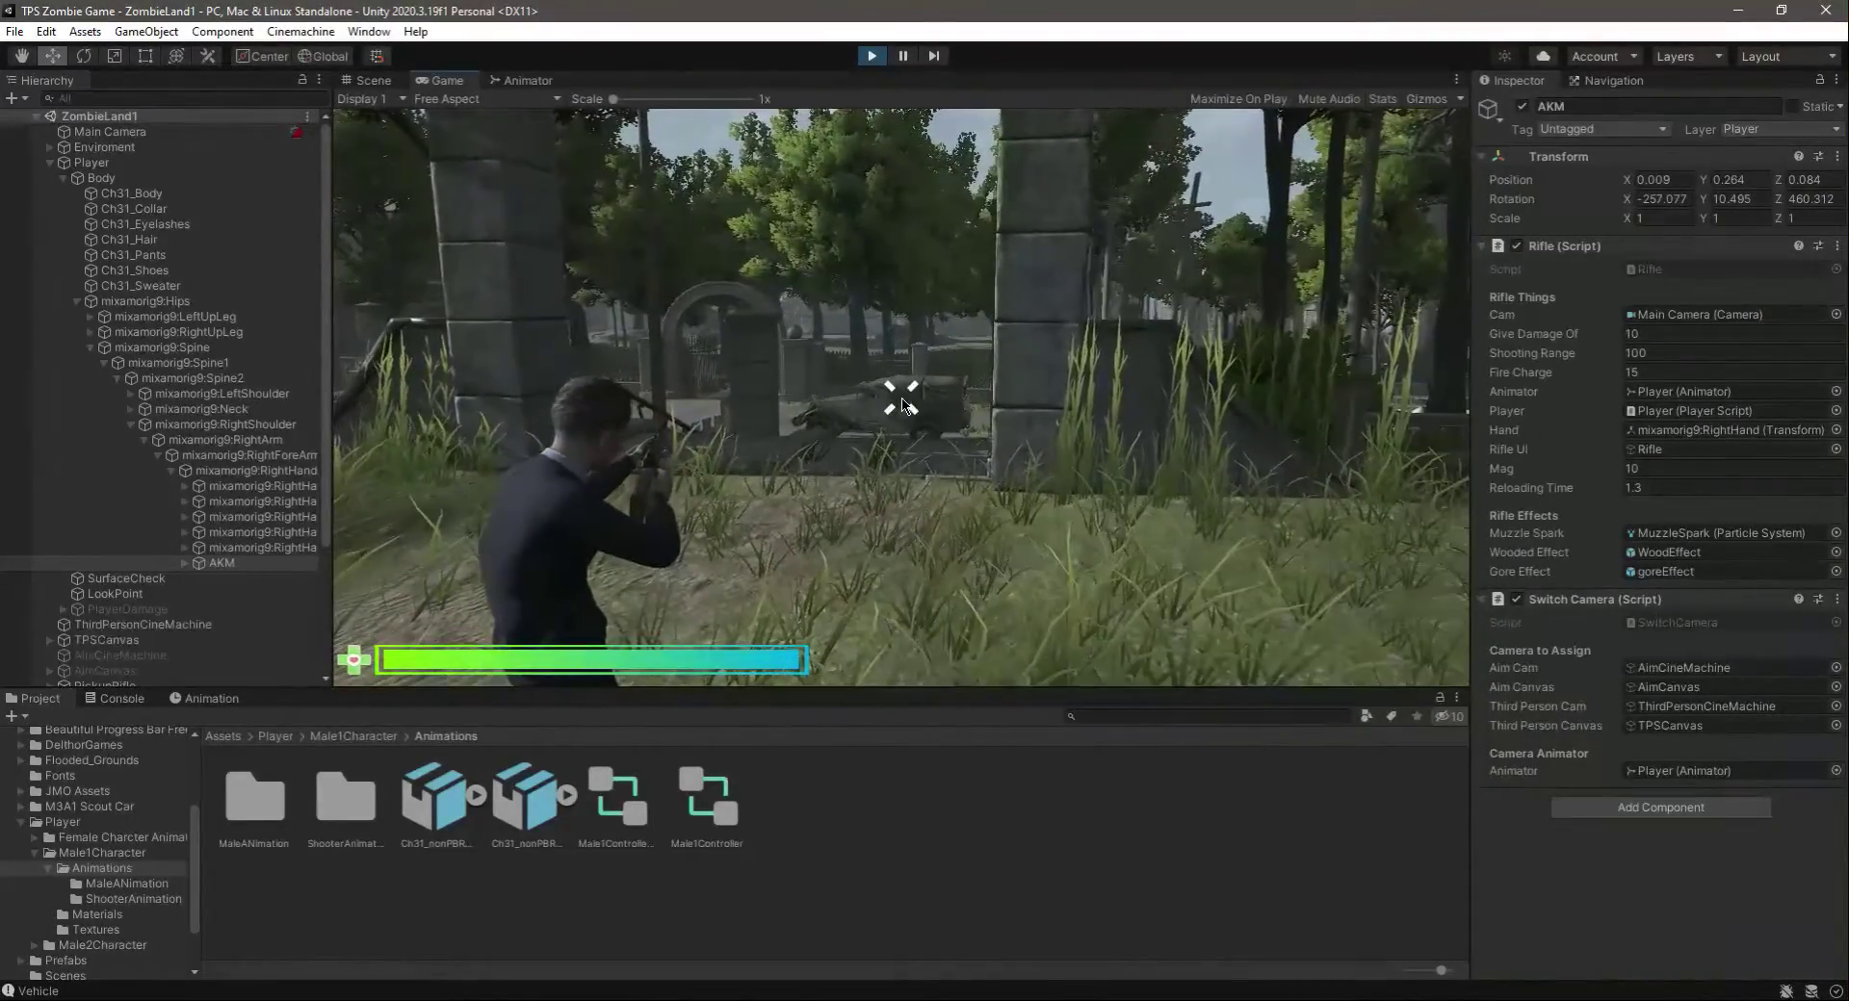
{"action": "key", "text": "Escape"}
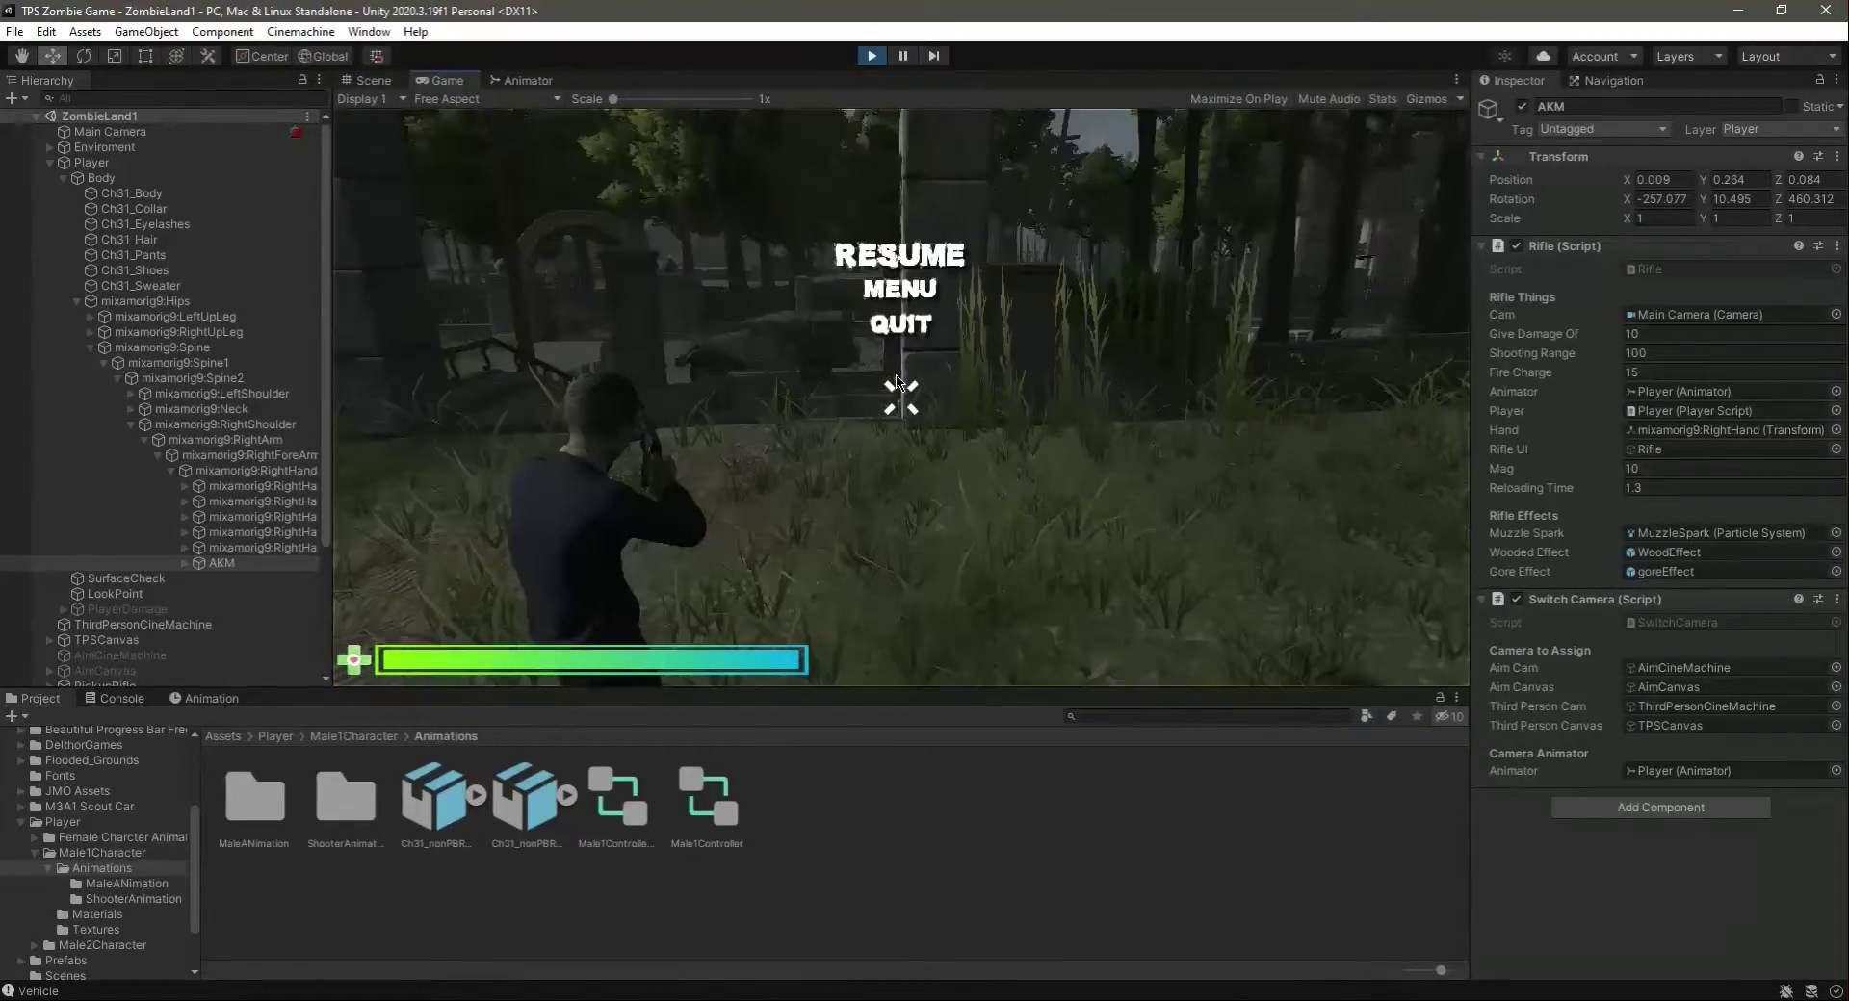
{"action": "left_click", "coordinate": [872, 255]}
- Frame the AKM in the Scene view and rotate it slightly to about X -260.3, Y 11.89, Z 461.7
{"action": "left_click", "coordinate": [247, 567]}
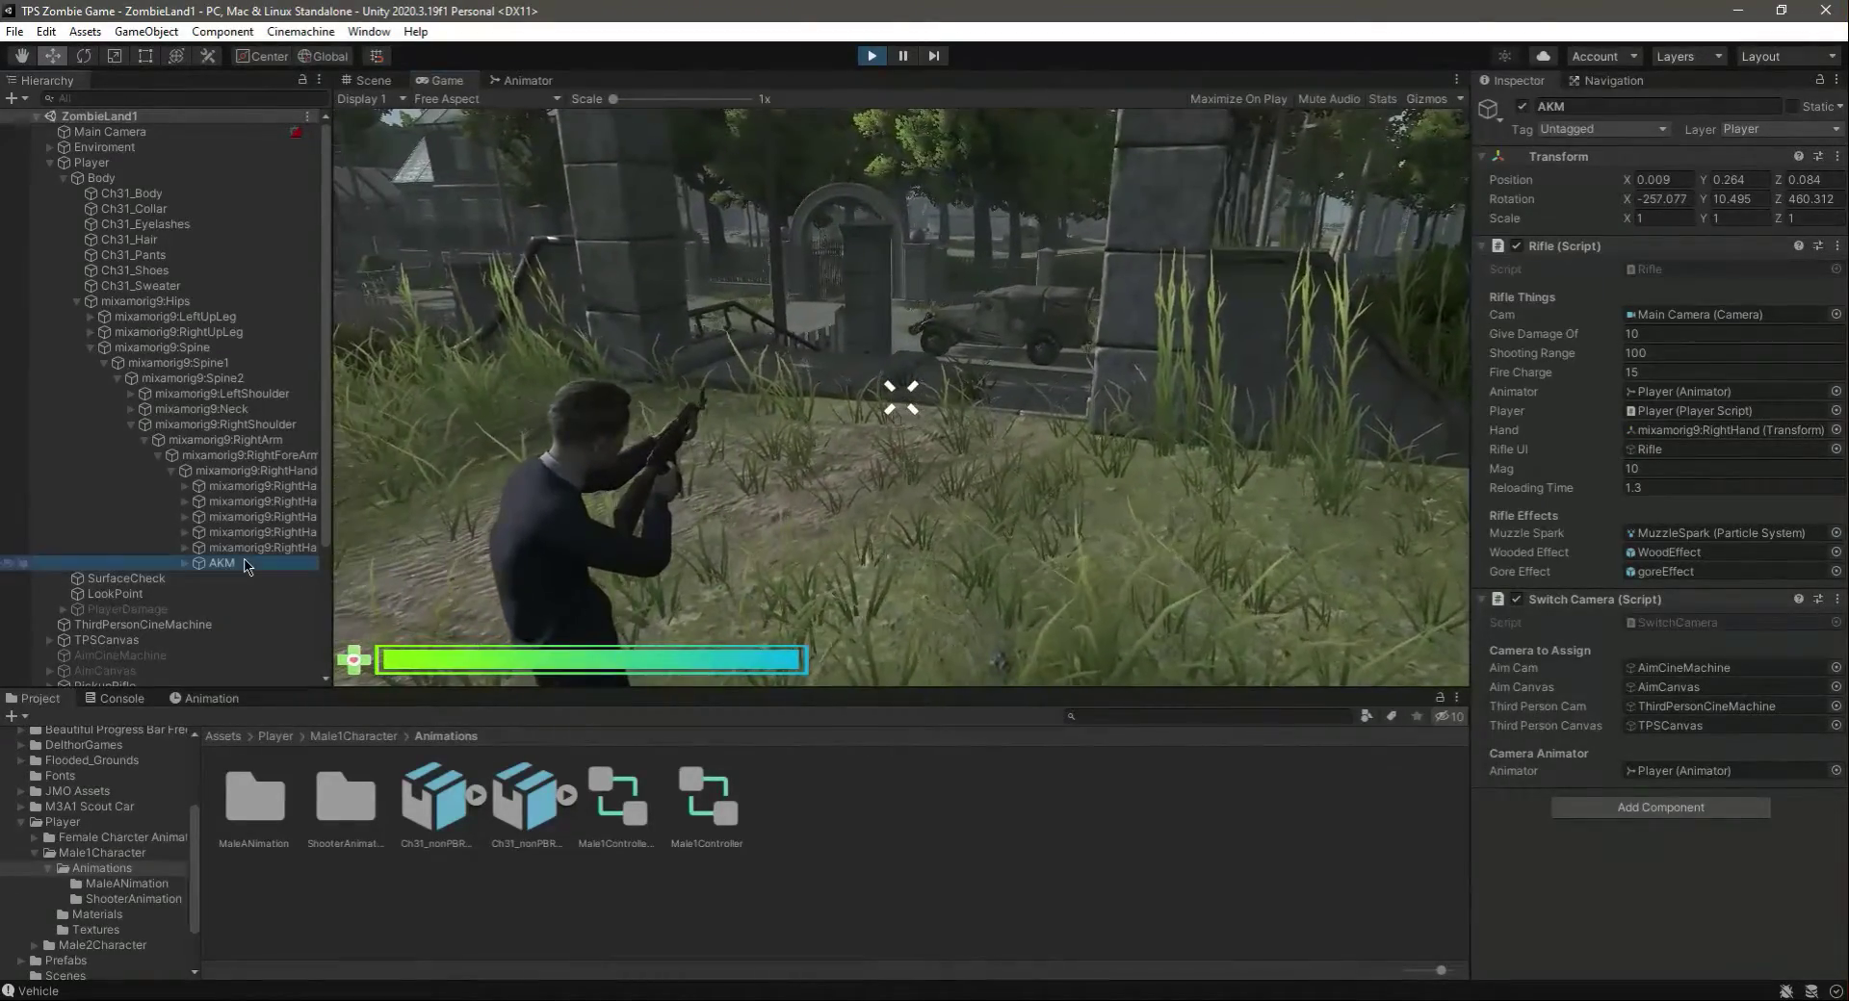
{"action": "left_click", "coordinate": [371, 80]}
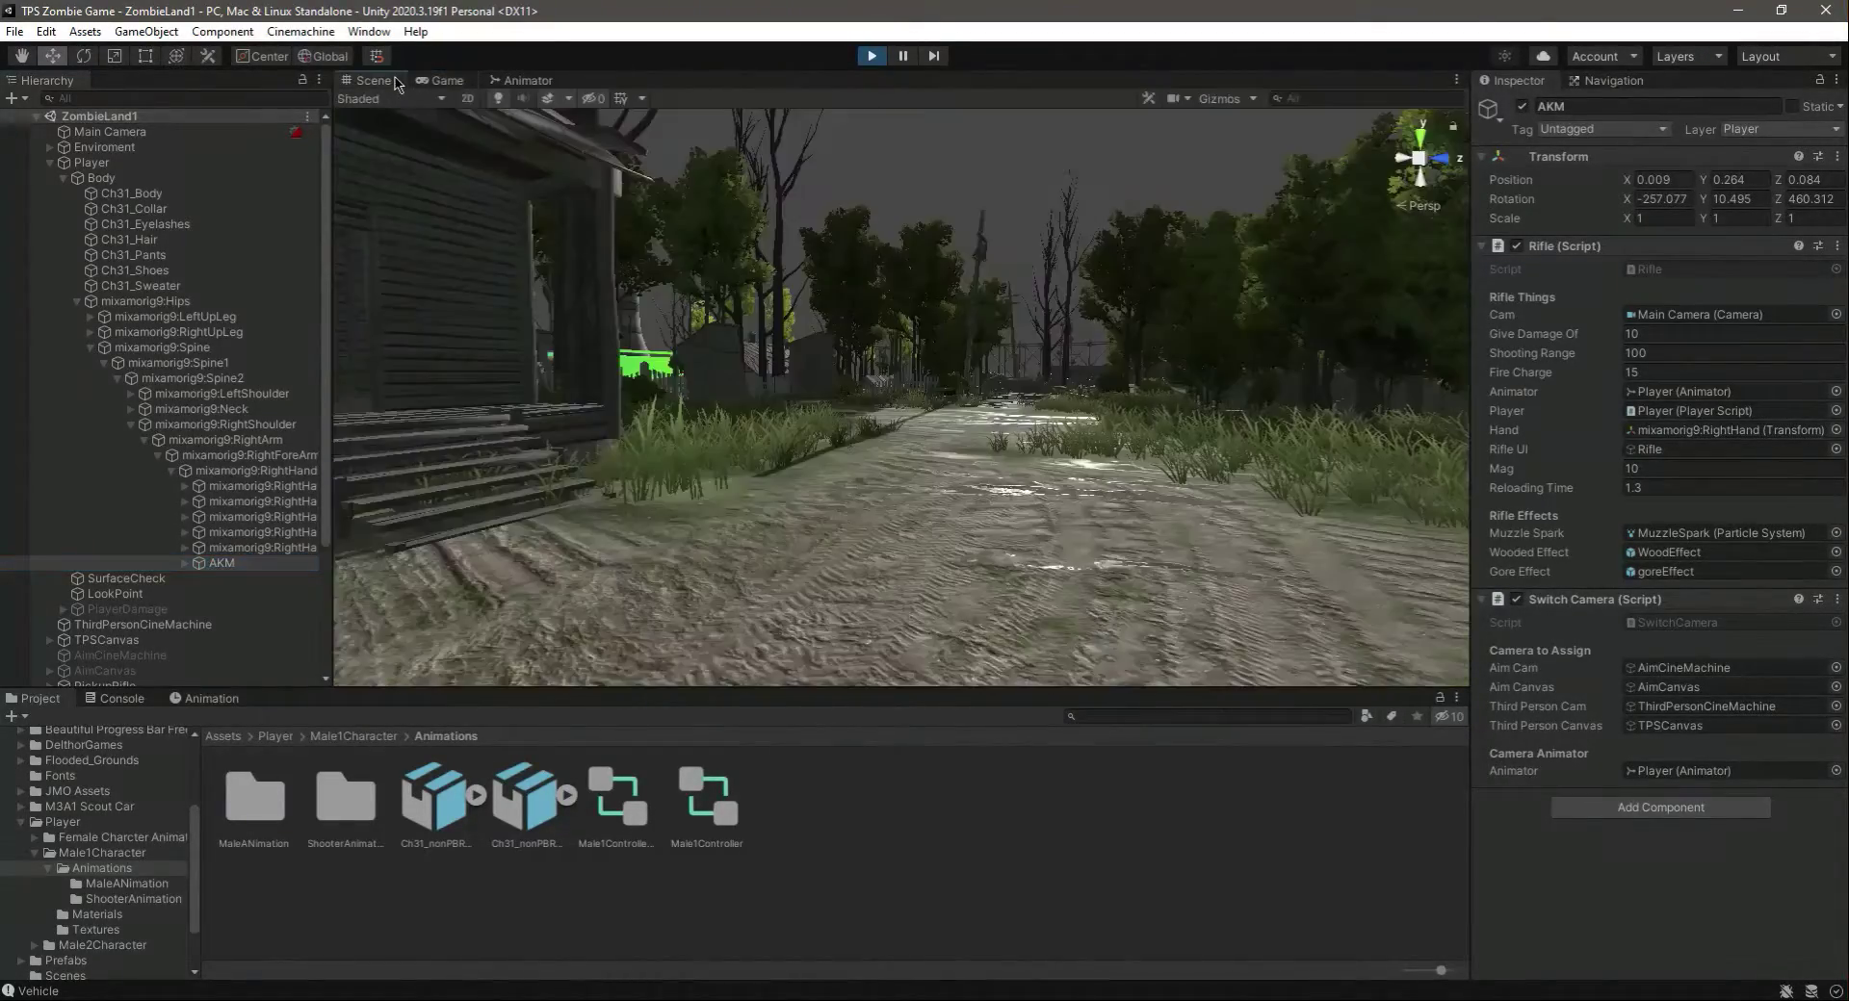
{"action": "key", "text": "f"}
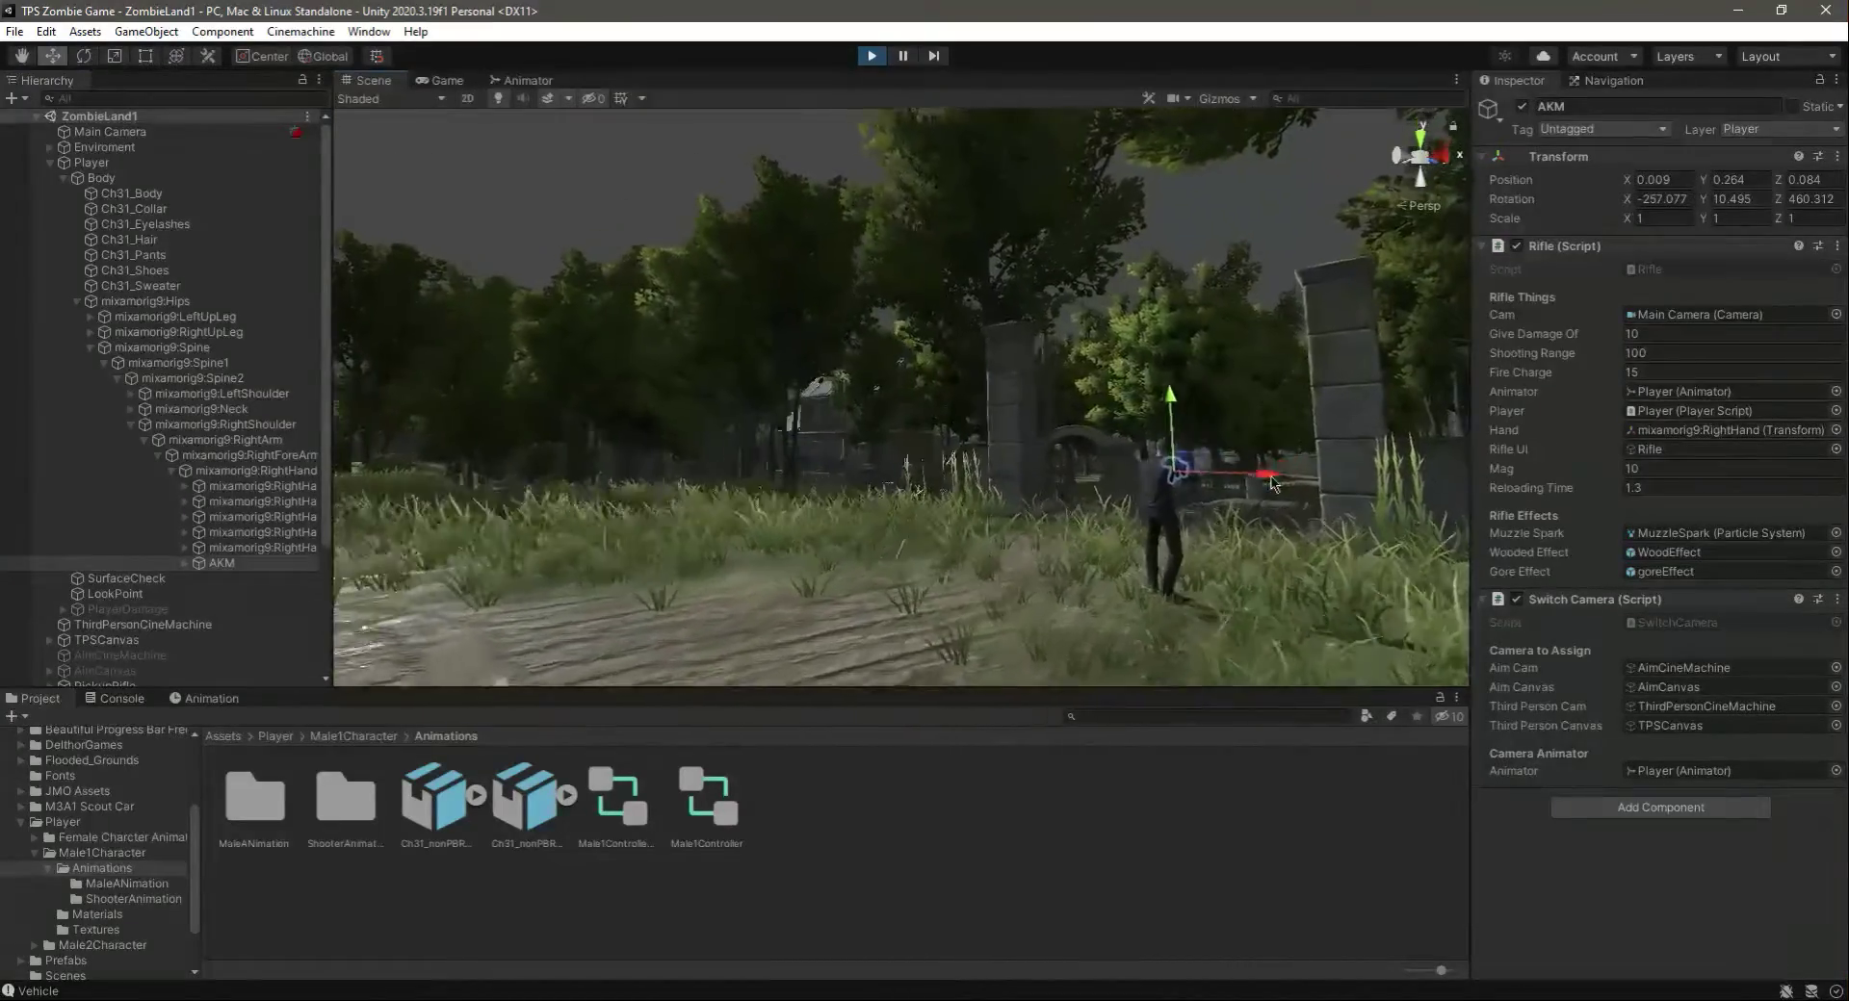
{"action": "right_click_drag", "start_coordinate": [1270, 483], "coordinate": [539, 553]}
{"action": "right_click_drag", "start_coordinate": [1021, 539], "coordinate": [722, 445]}
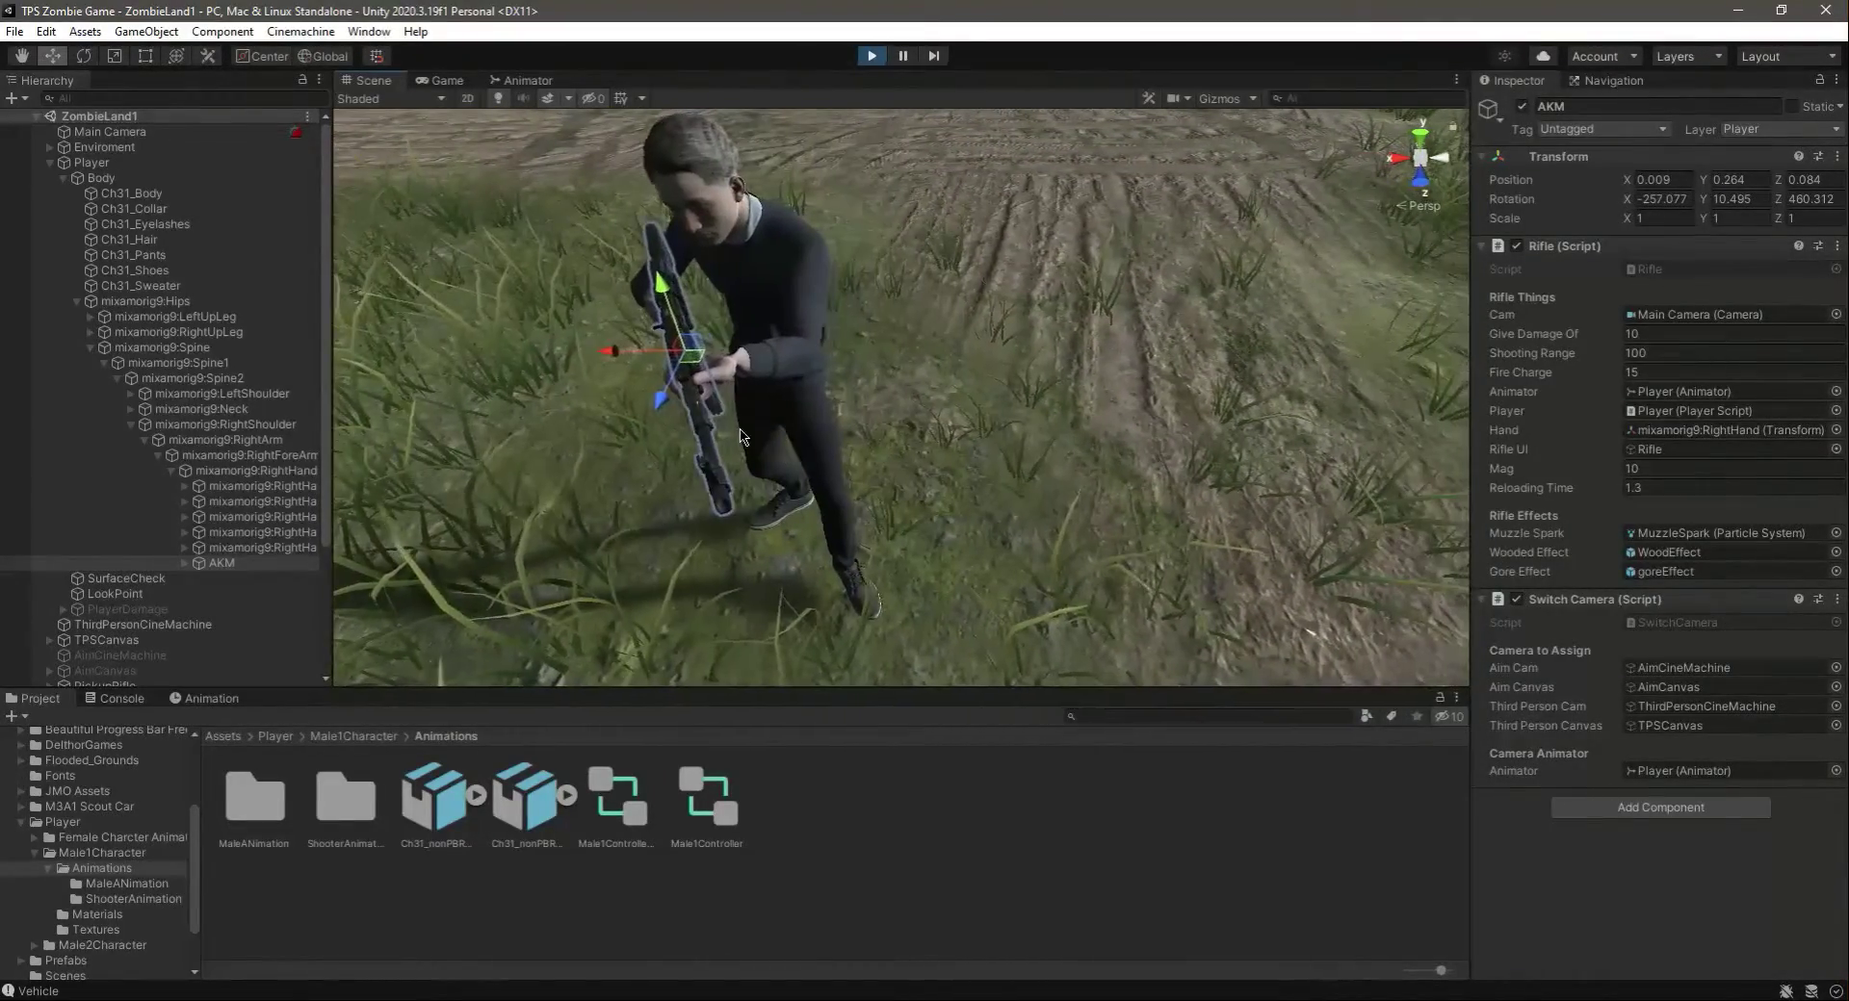
{"action": "left_click", "coordinate": [85, 56]}
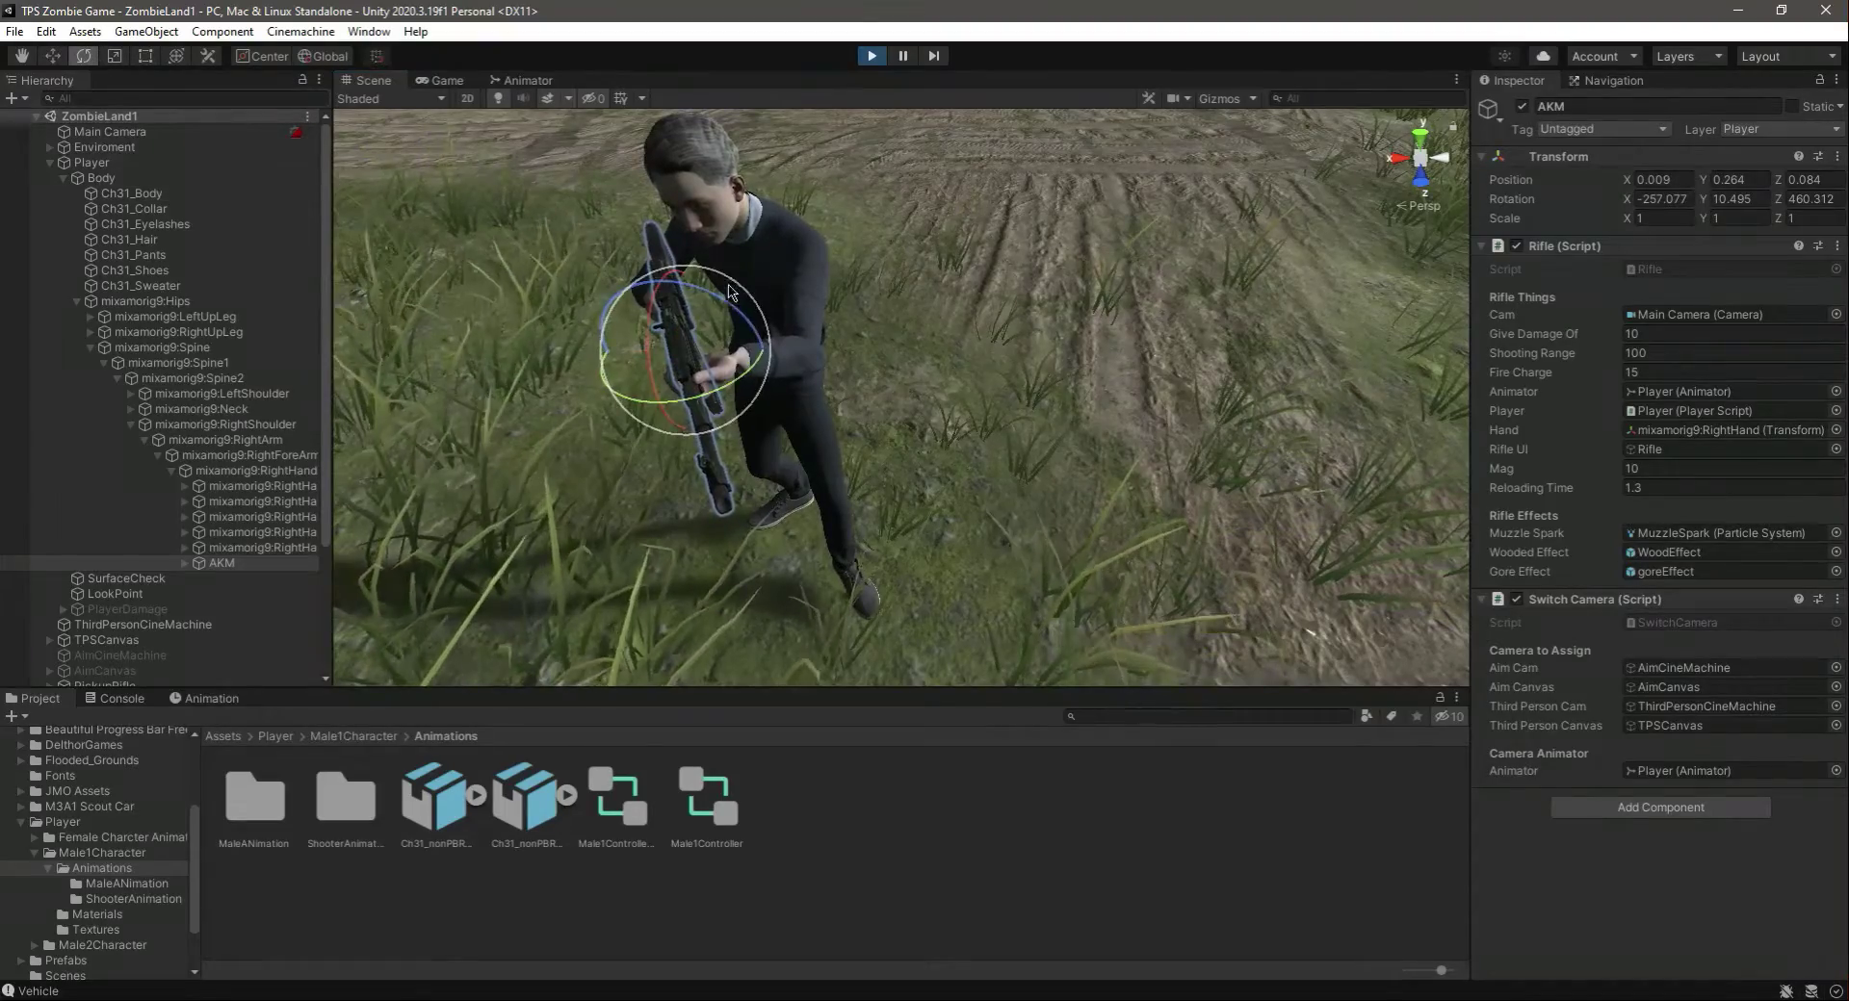
{"action": "left_click_drag", "start_coordinate": [724, 396], "coordinate": [715, 398]}
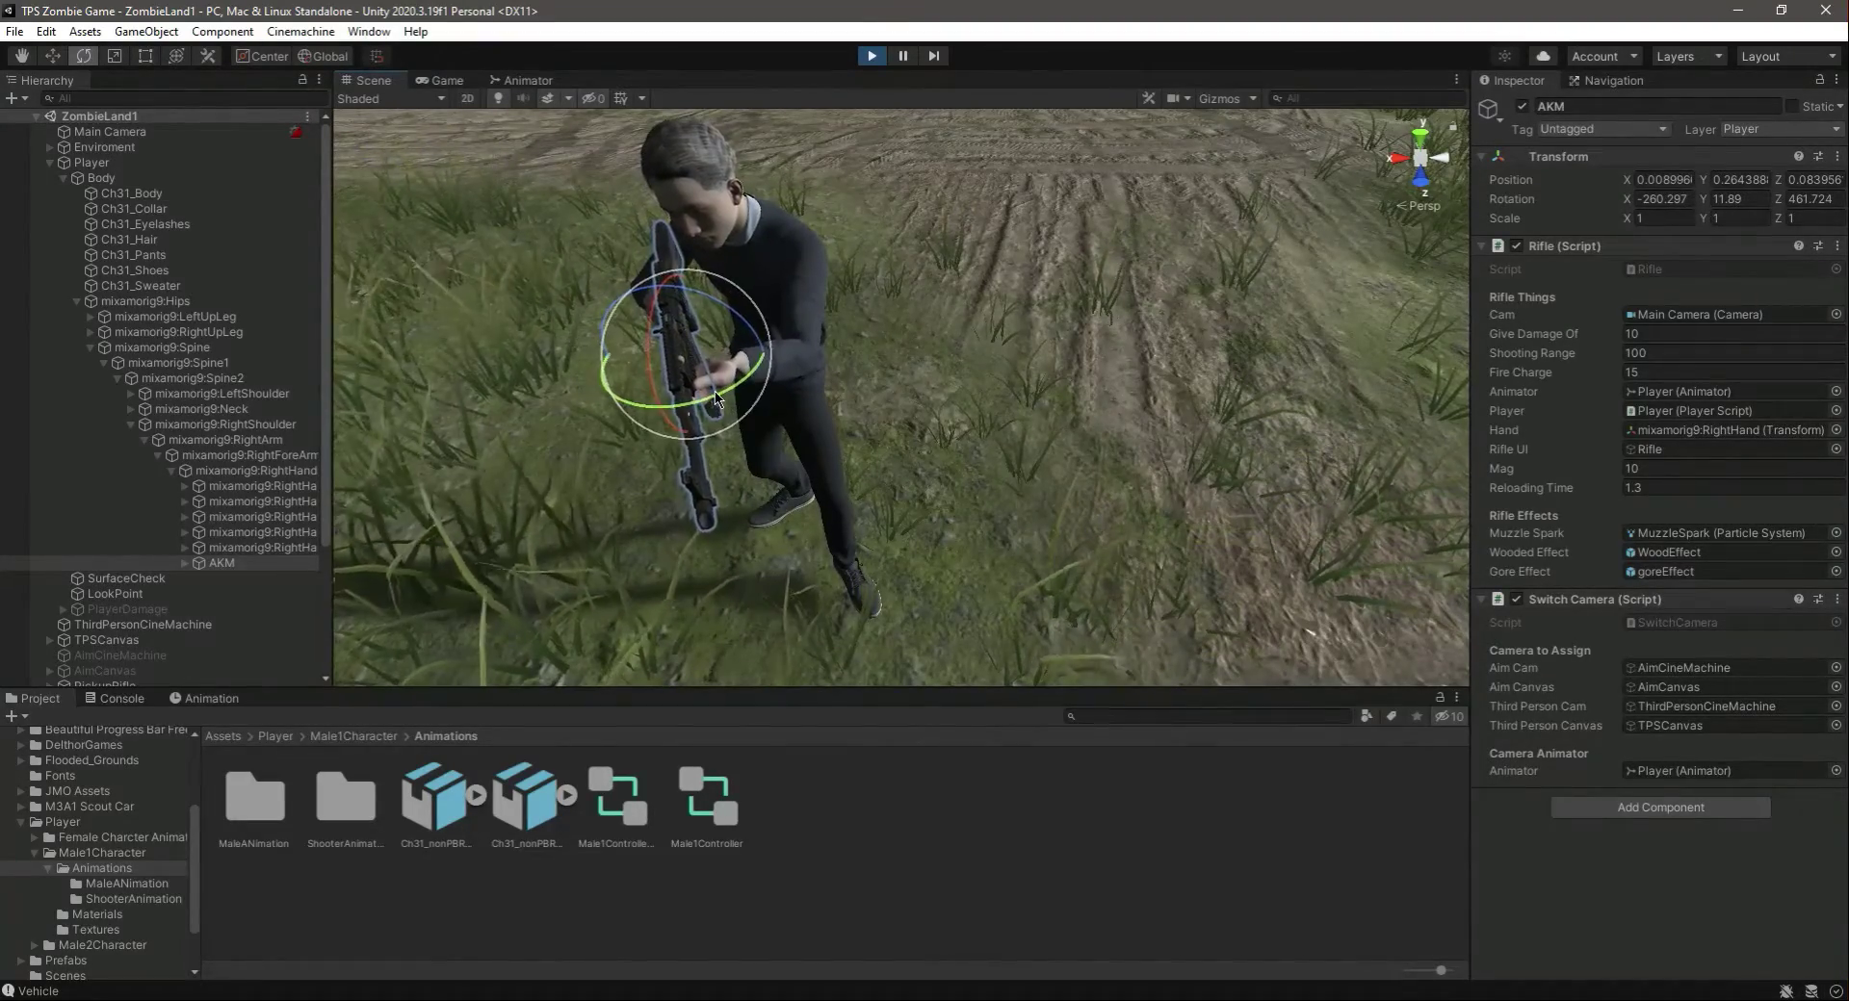
- View the player from the front and nudge the AKM sideways to about X 0.009, Y 0.265, Z 0.086
{"action": "middle_click_drag", "start_coordinate": [716, 398], "coordinate": [957, 399]}
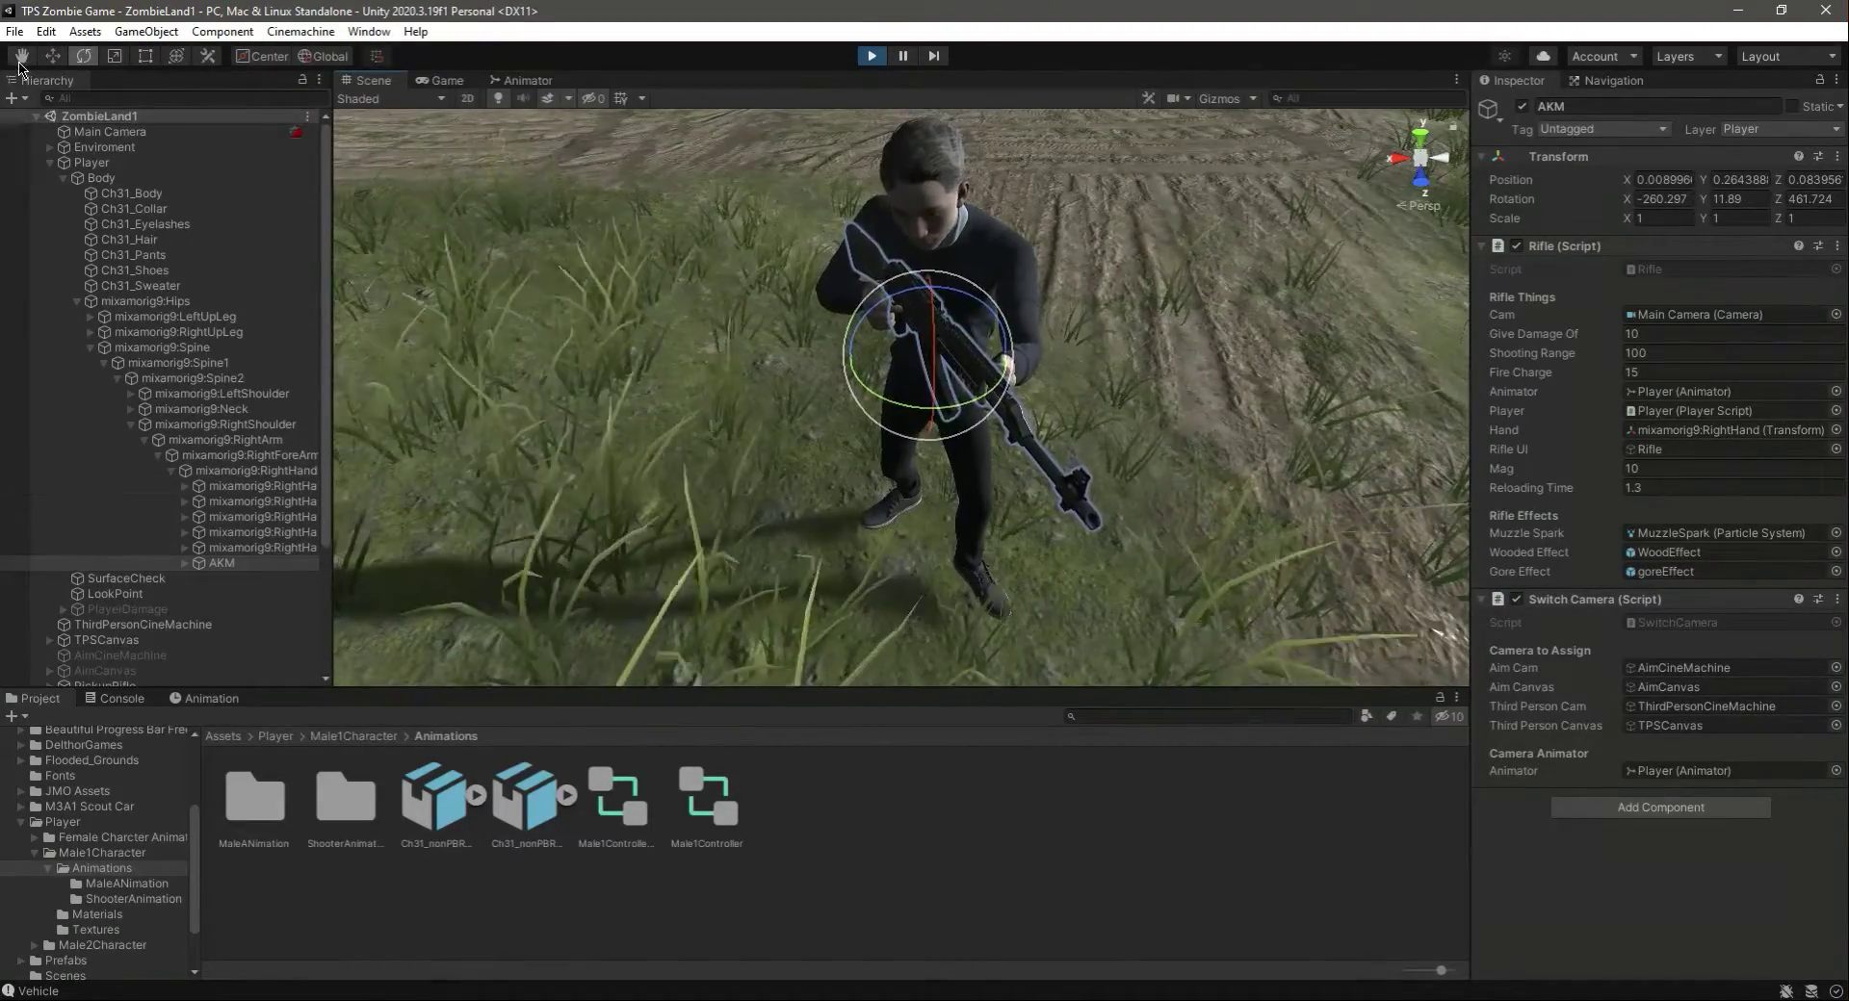
{"action": "left_click", "coordinate": [53, 56]}
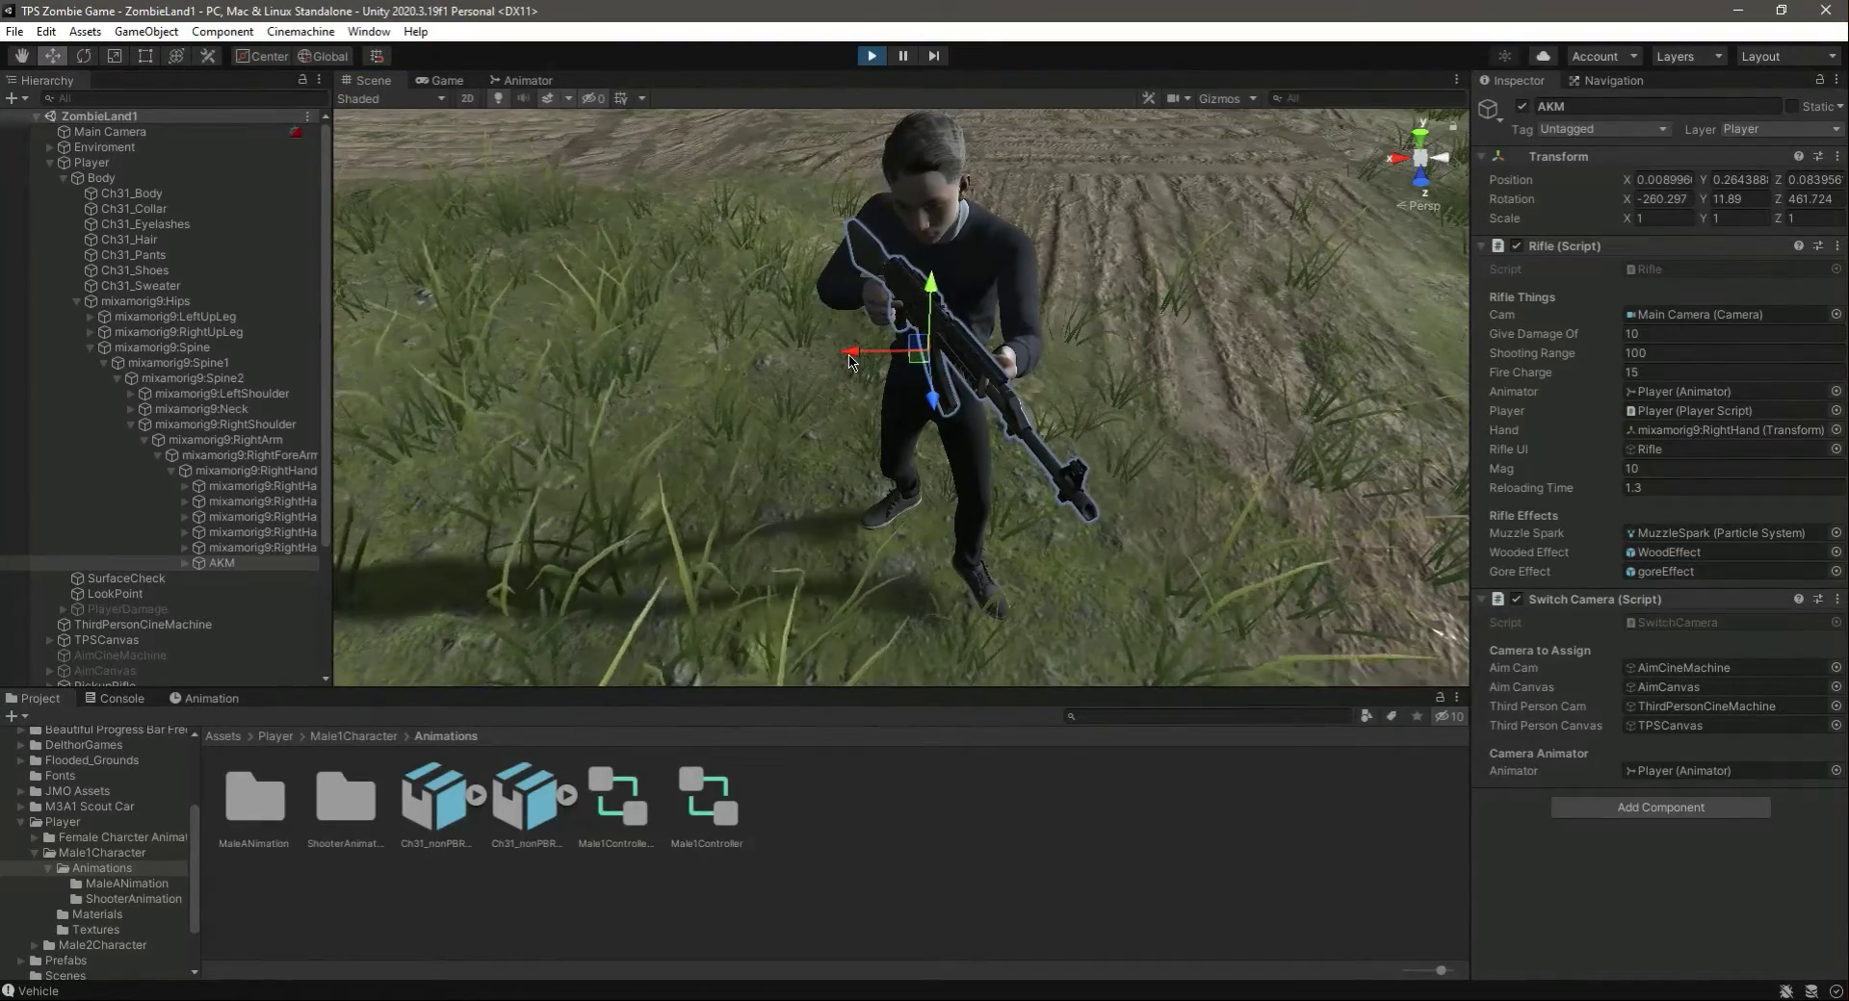
{"action": "left_click_drag", "start_coordinate": [850, 361], "coordinate": [856, 362]}
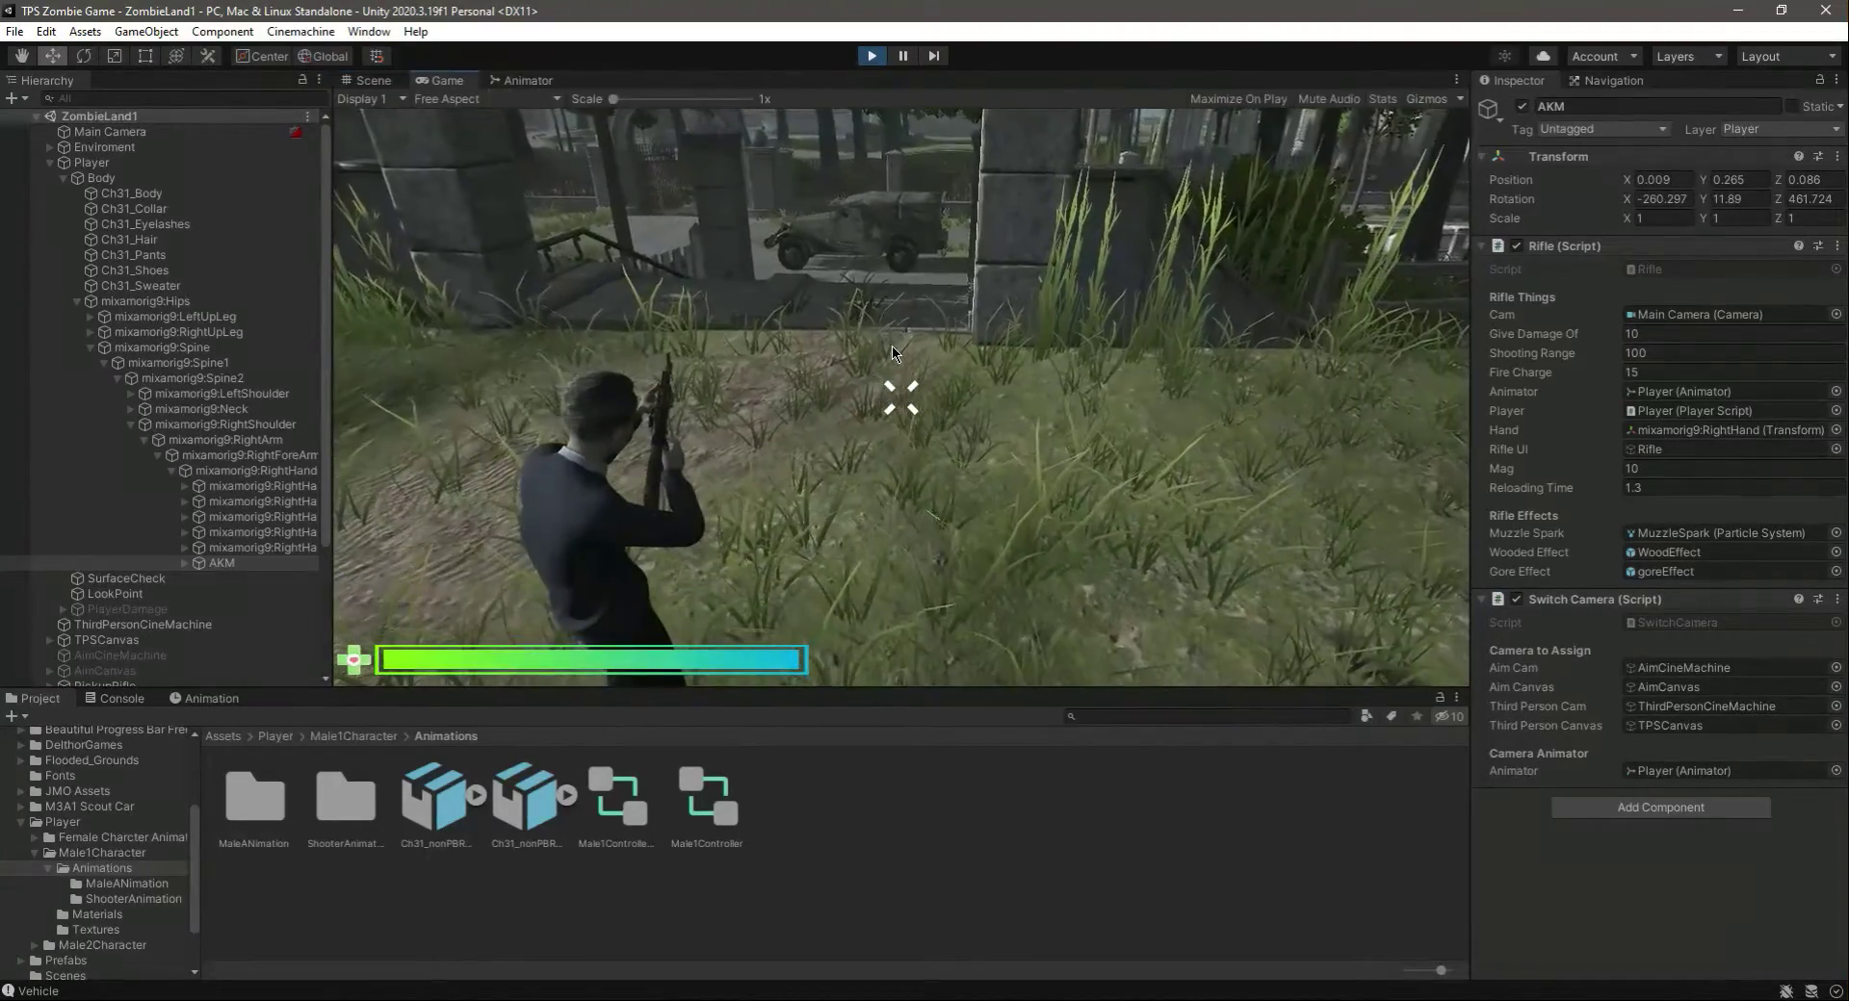
- Toggle aiming repeatedly in the Game view to check the rifle's alignment in the normal and aiming cameras
{"action": "right_click", "coordinate": [808, 233]}
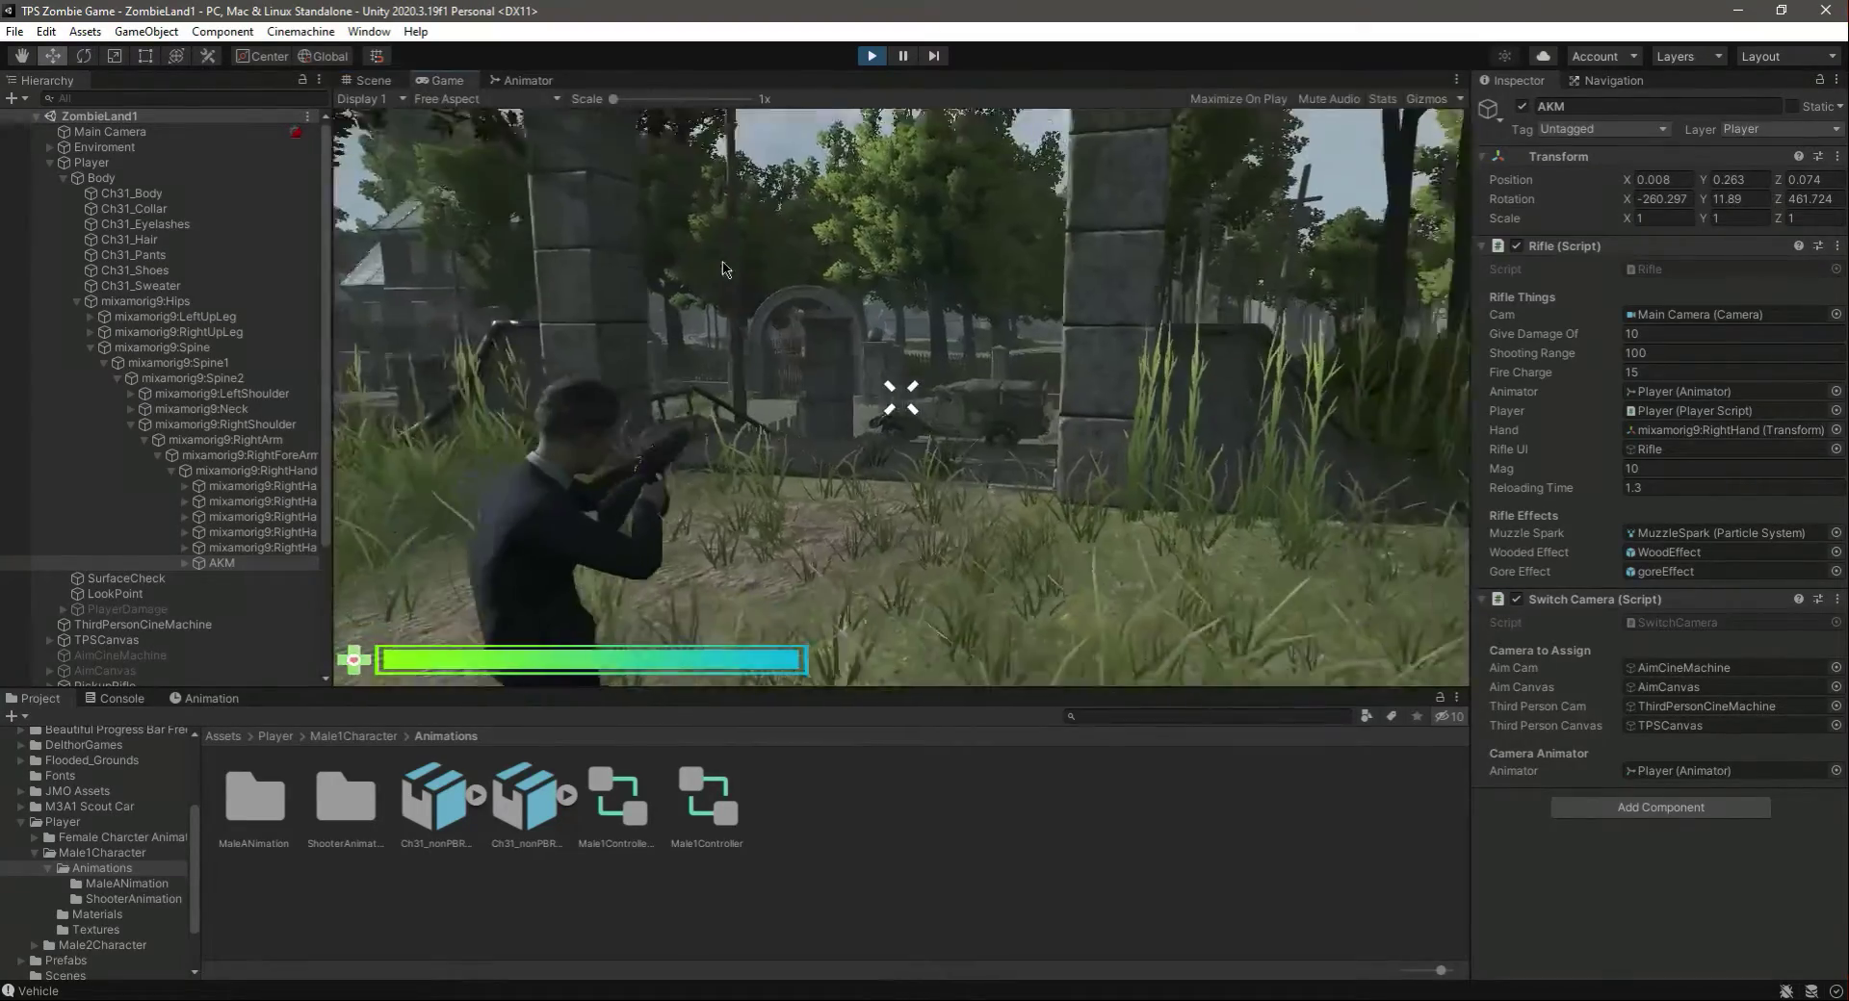
{"action": "right_click", "coordinate": [763, 327]}
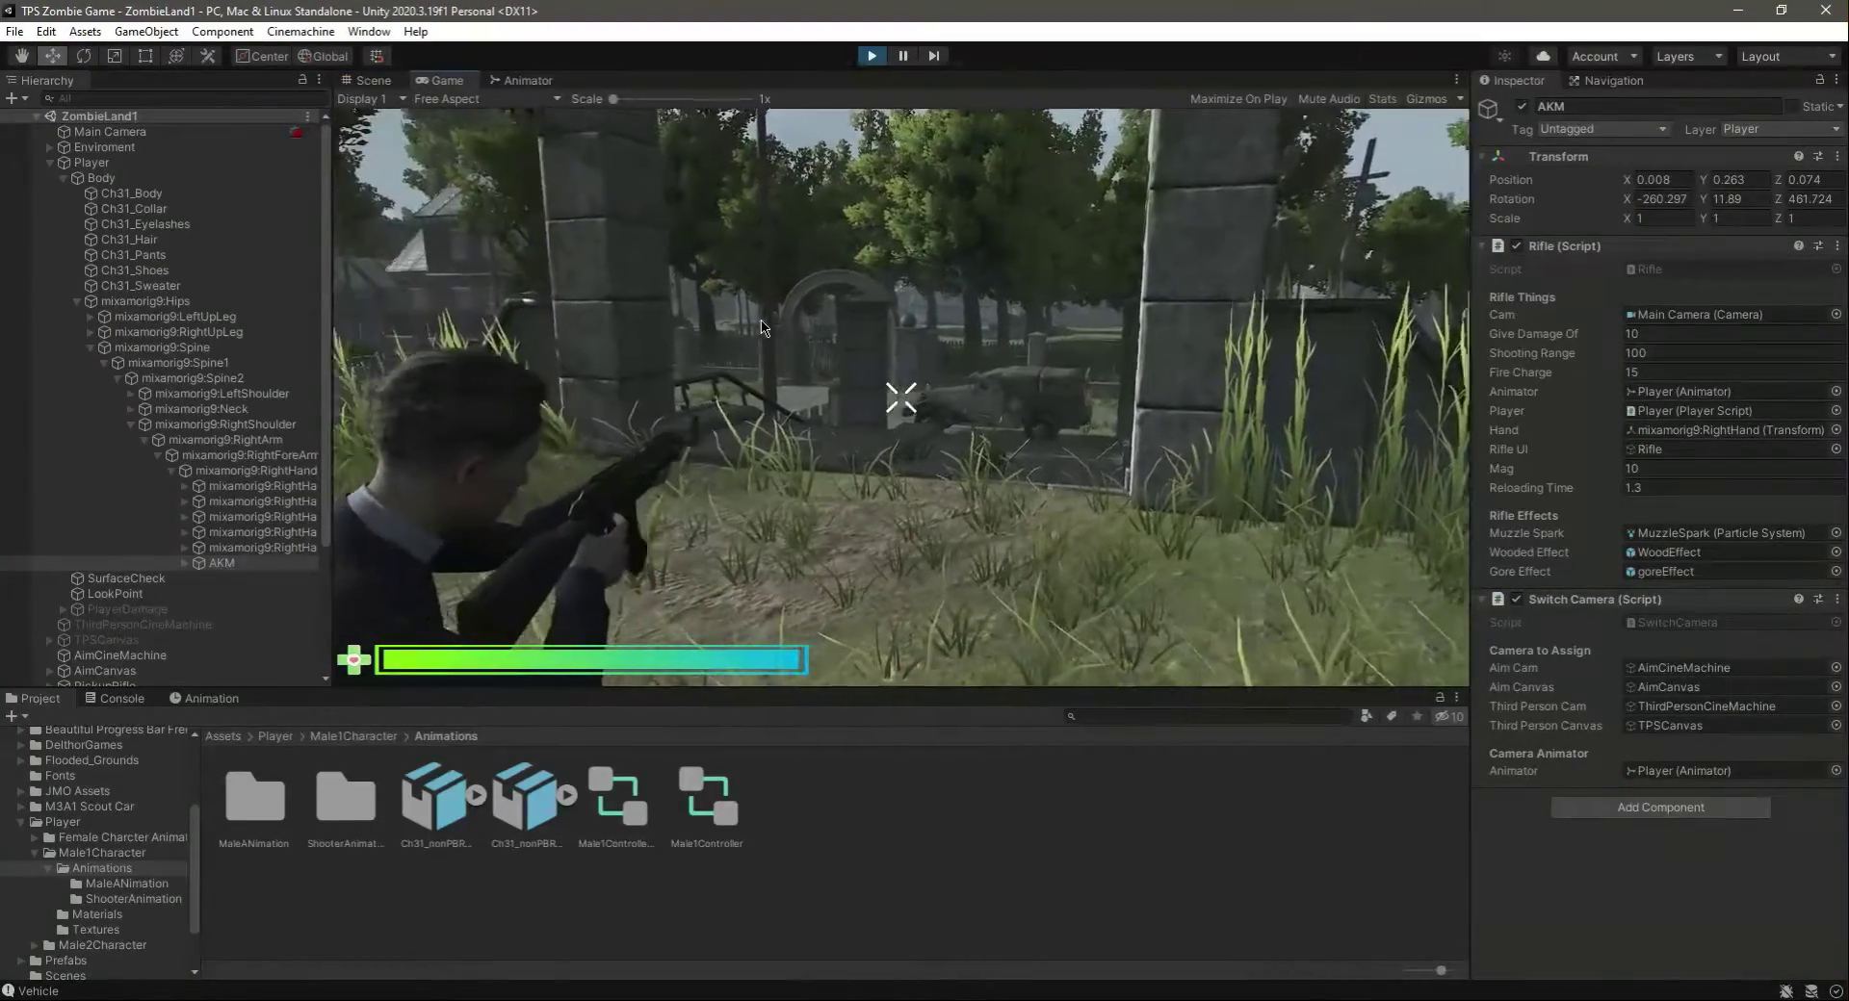
{"action": "right_click", "coordinate": [762, 327]}
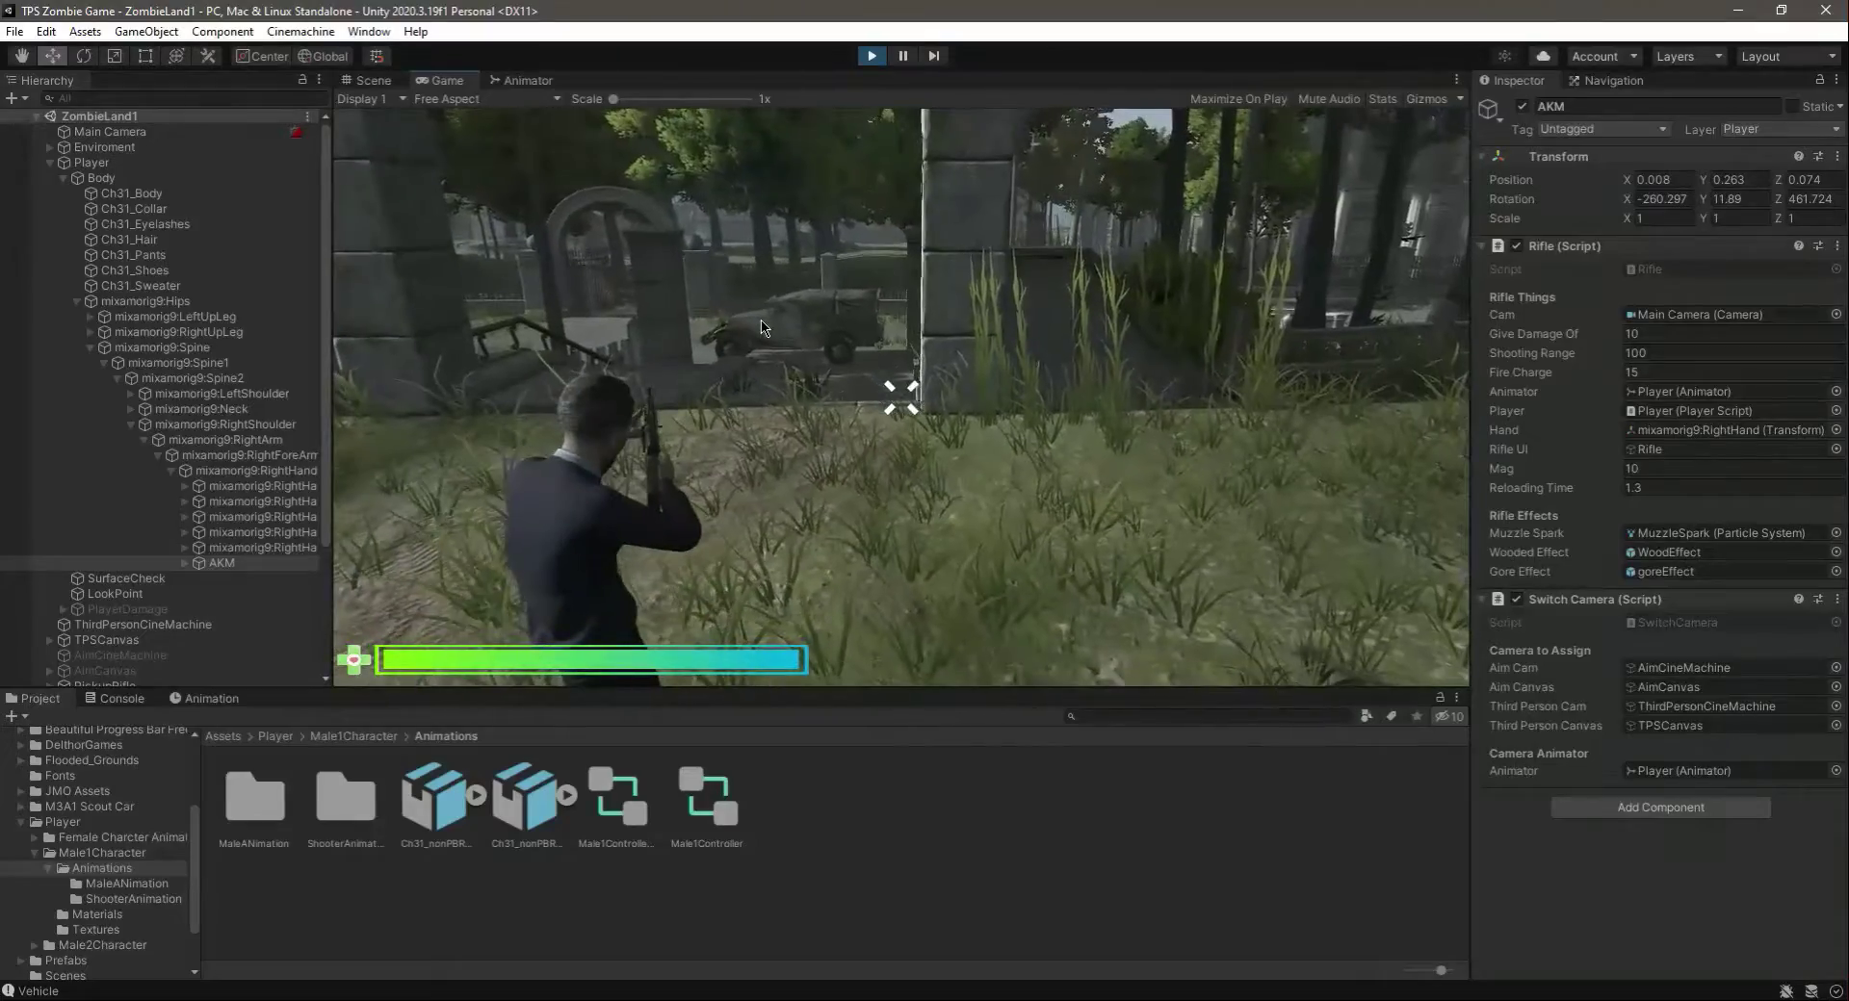
{"action": "right_click", "coordinate": [763, 327]}
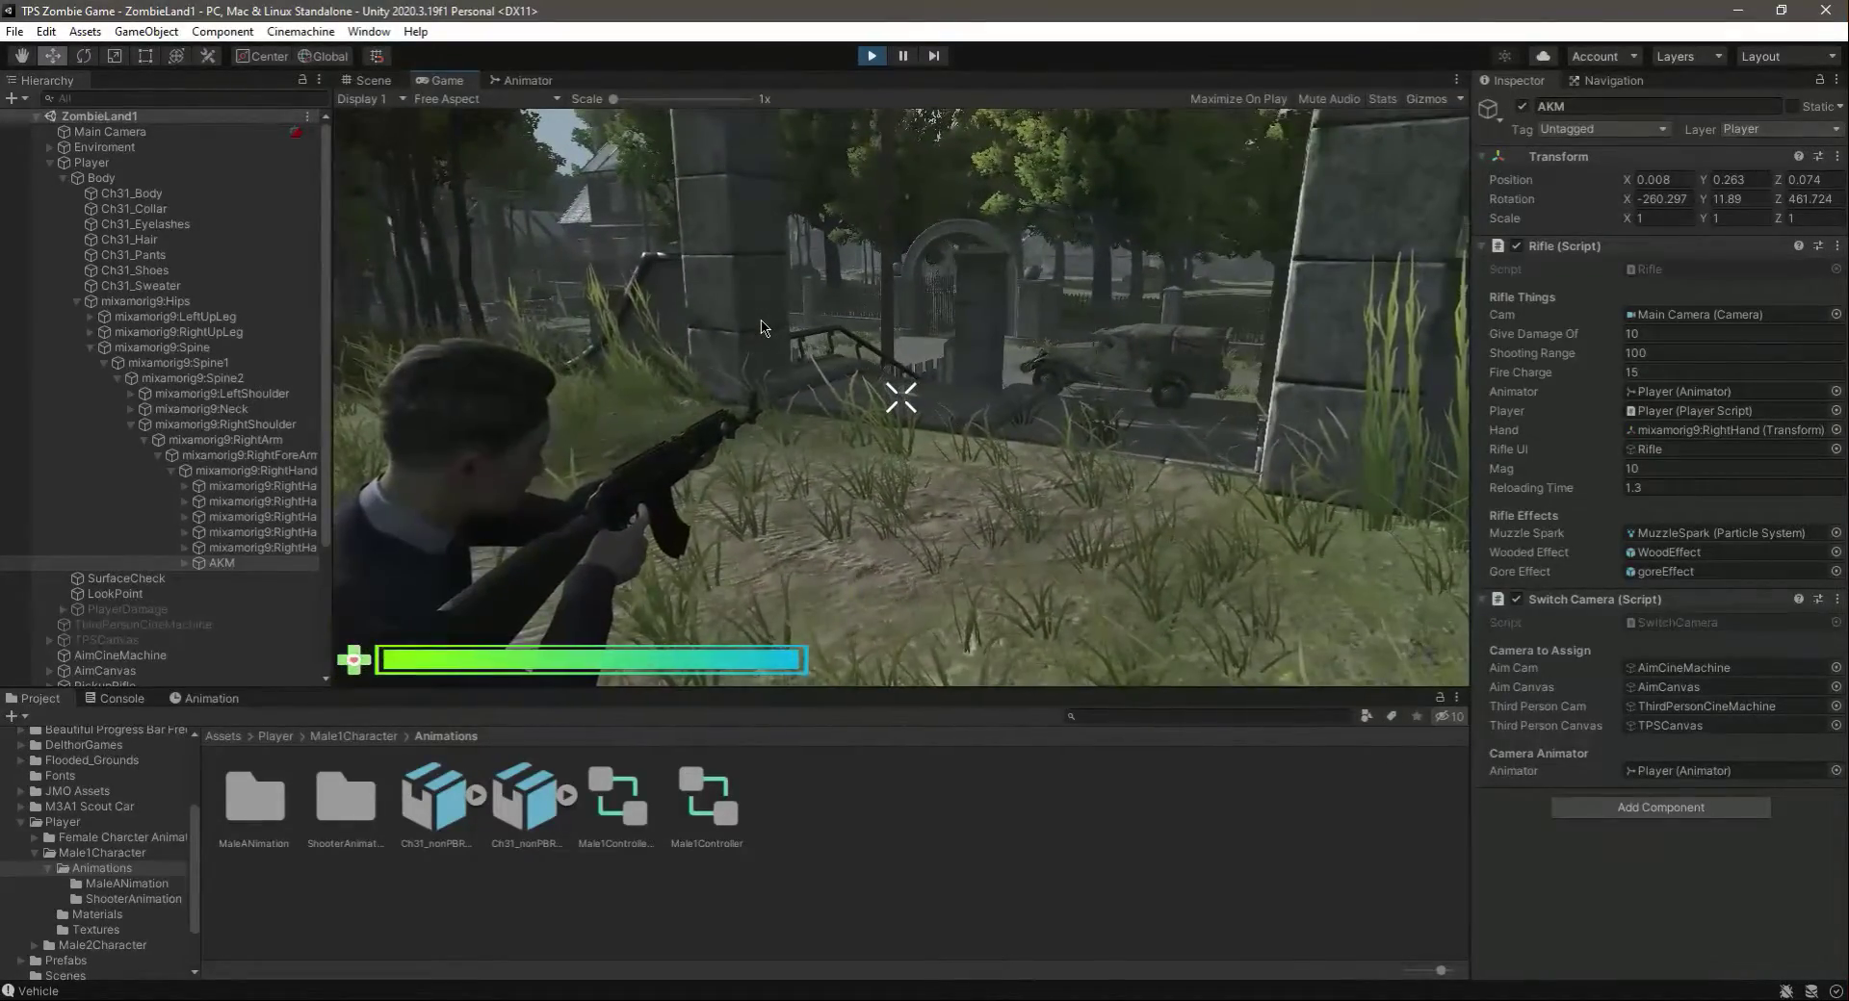
- Walk and toggle aiming in the Game view to check the AKM's alignment with the player's hands
{"action": "key", "text": "w"}
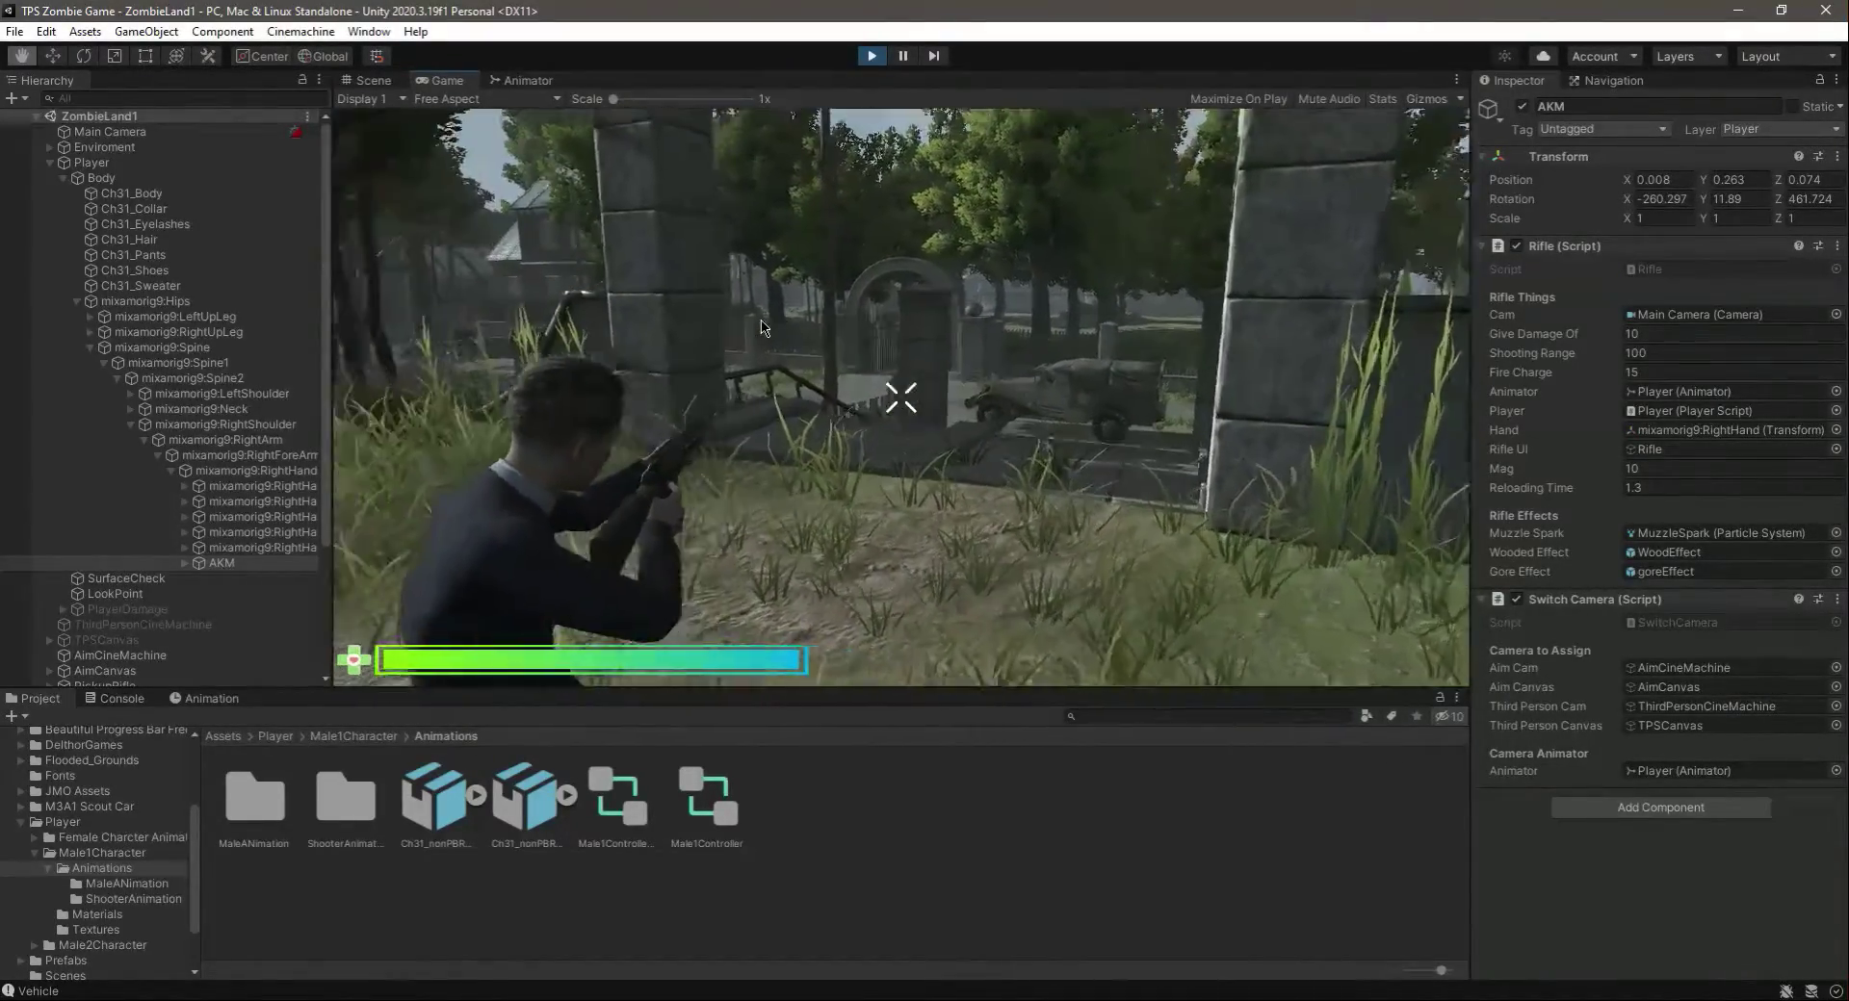
{"action": "right_click", "coordinate": [762, 328]}
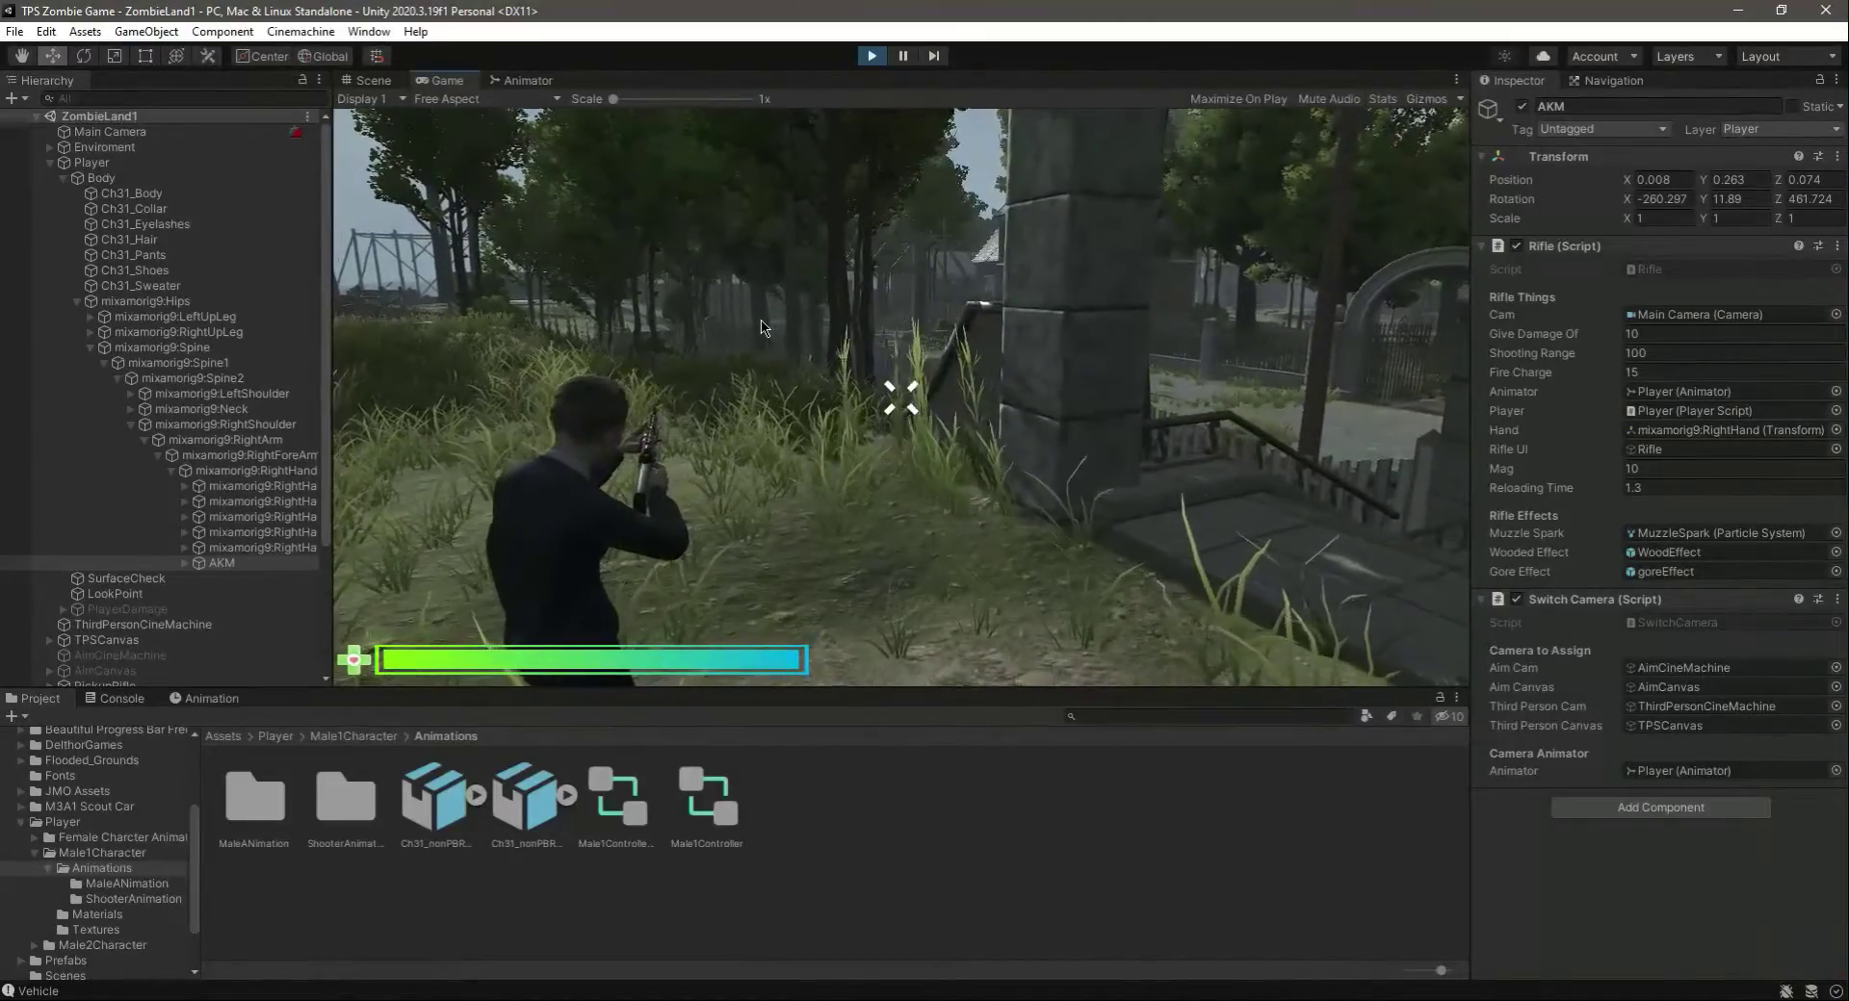
{"action": "key", "text": "Escape"}
{"action": "key", "text": "Escape"}
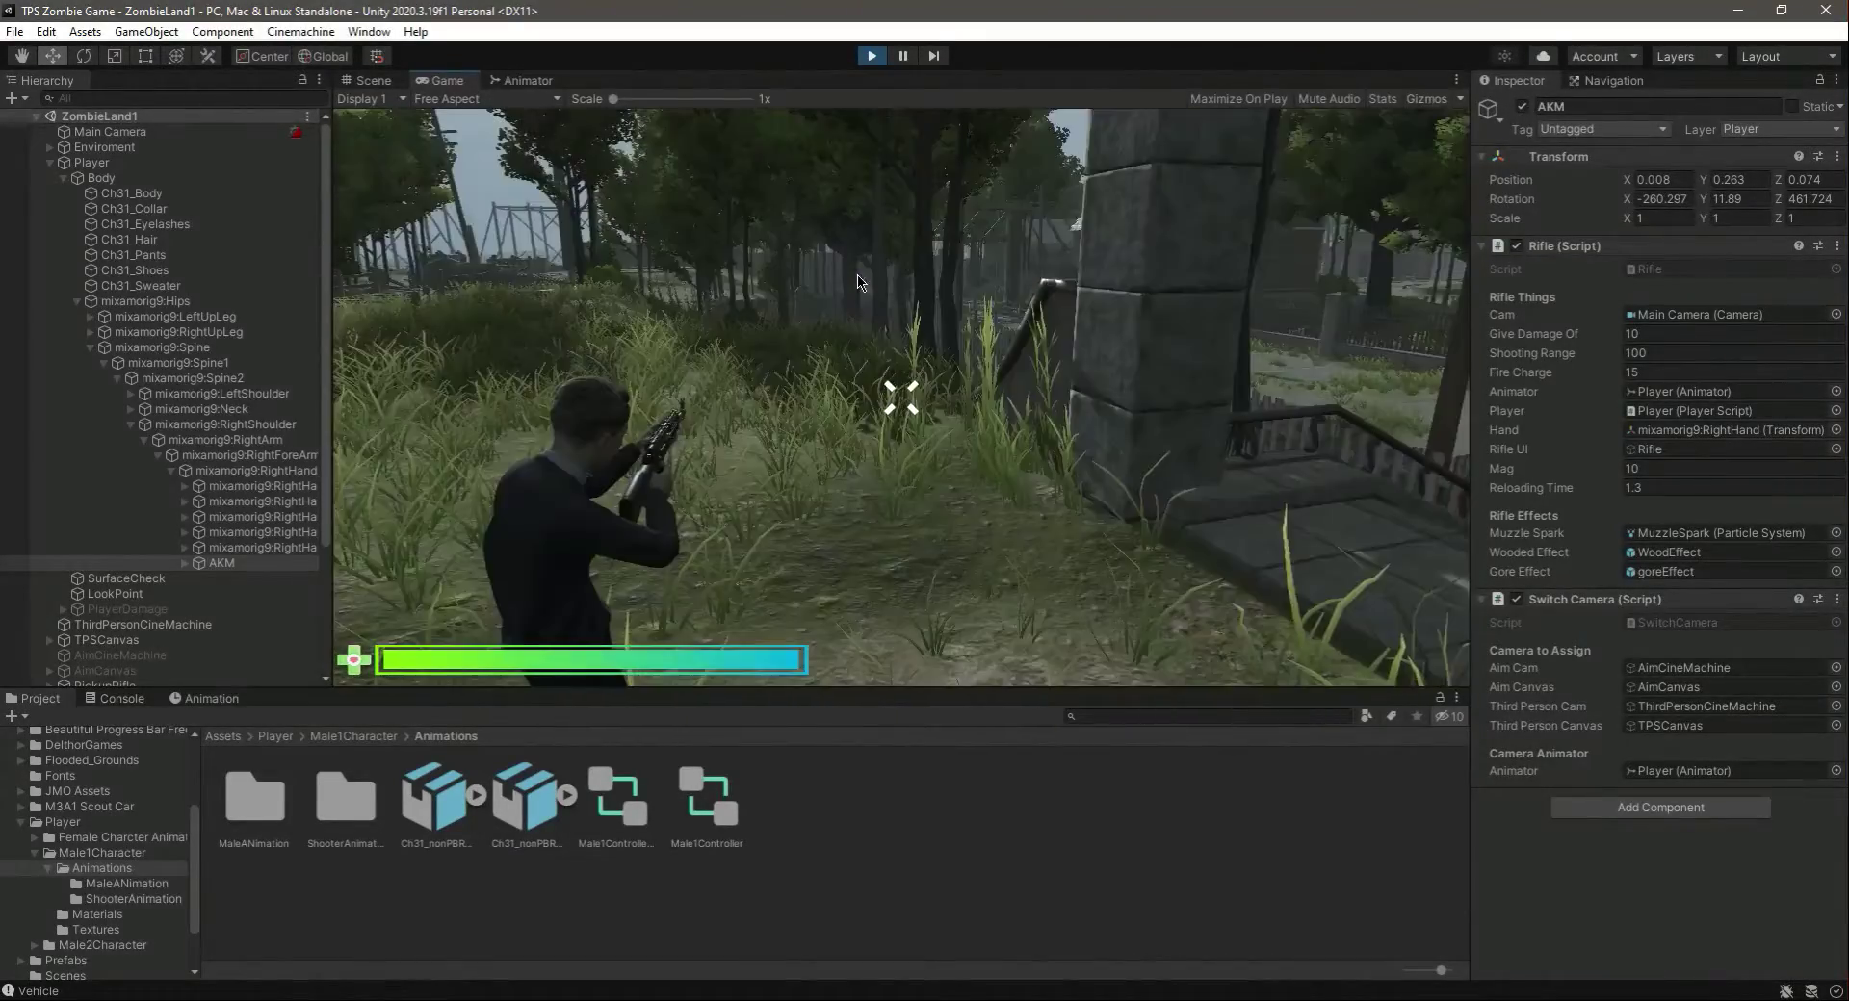
- Copy the AKM's adjusted Transform component values during play and stop the game
{"action": "left_click", "coordinate": [245, 568]}
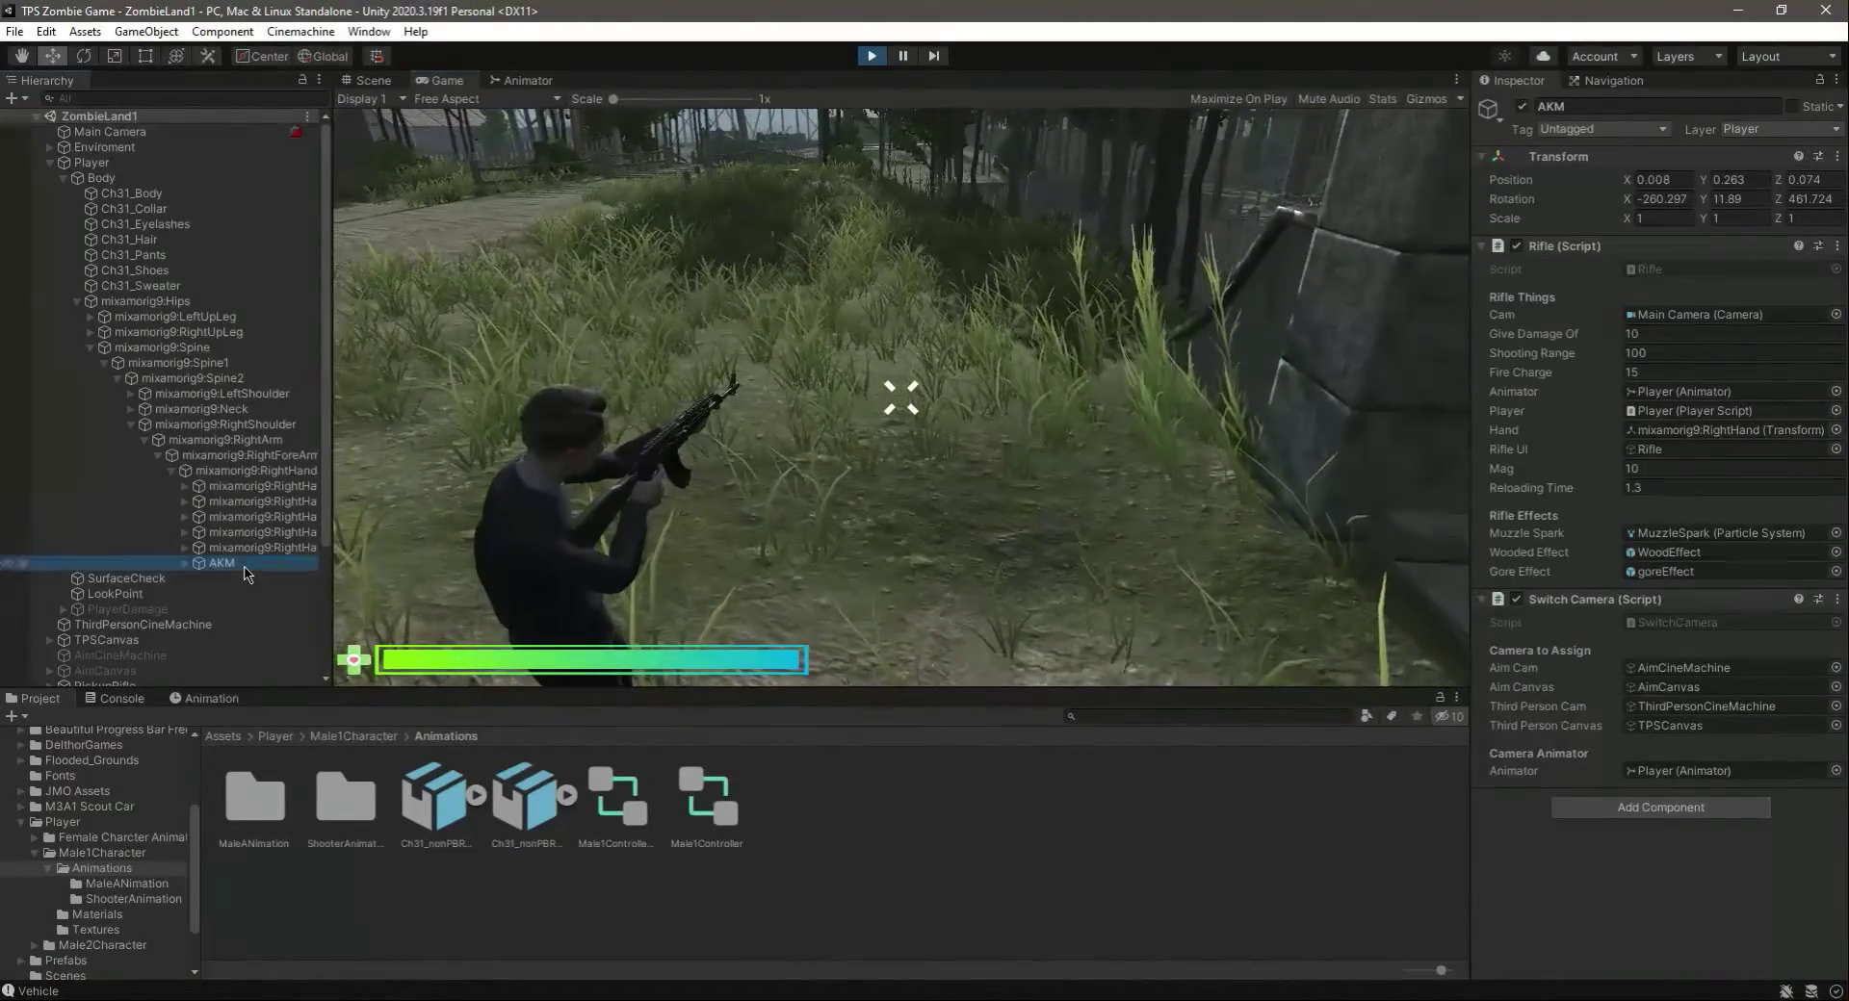
{"action": "left_click", "coordinate": [1837, 156]}
{"action": "left_click", "coordinate": [1680, 242]}
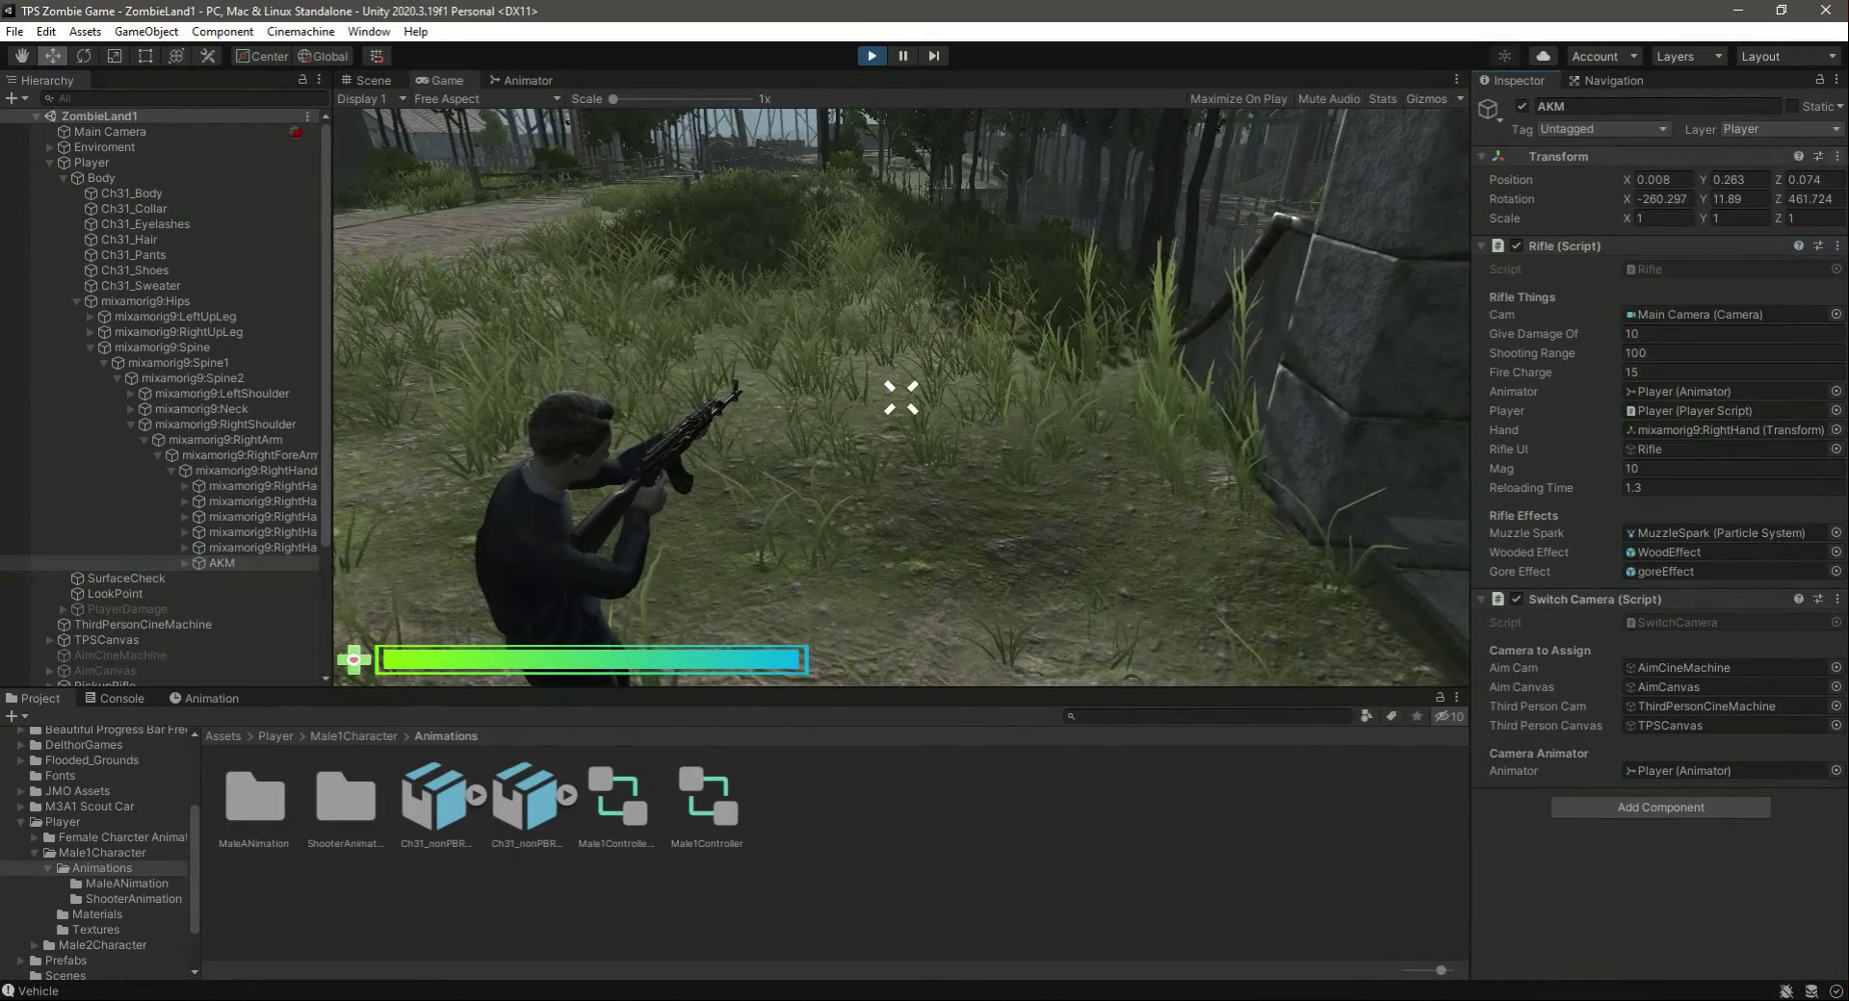
{"action": "left_click", "coordinate": [1837, 159]}
{"action": "left_click", "coordinate": [1720, 252]}
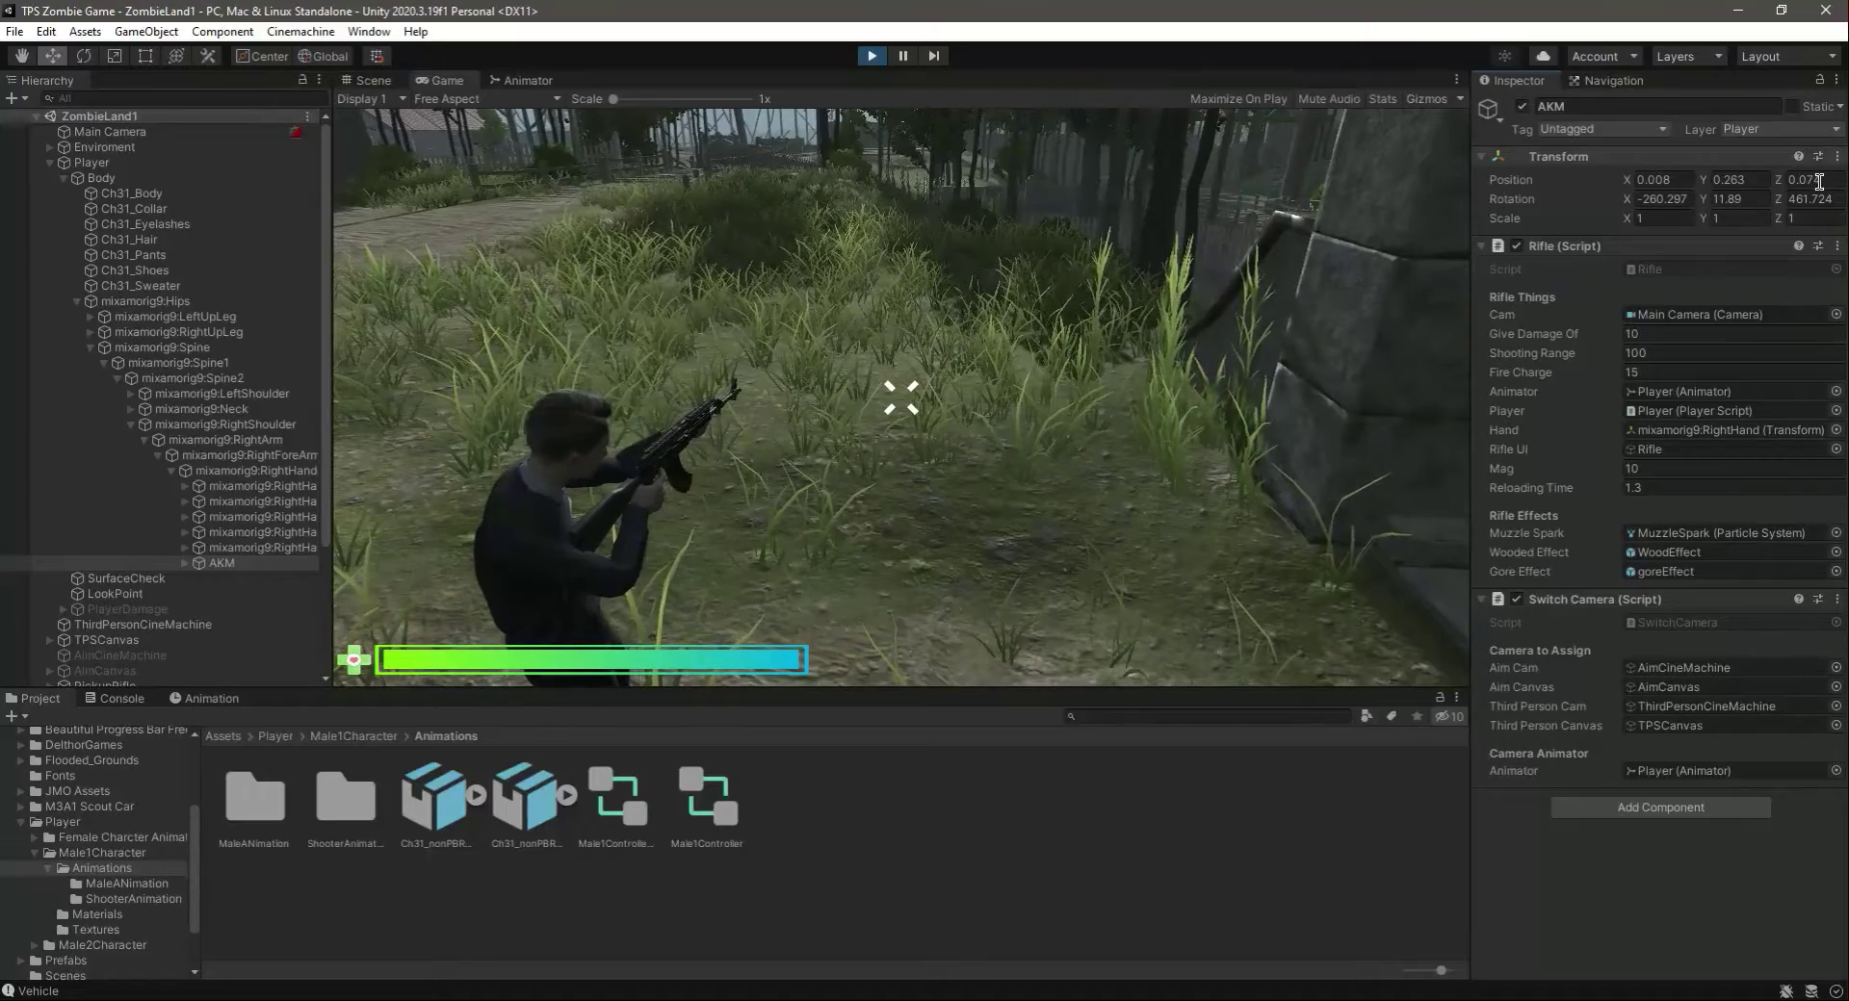
{"action": "left_click", "coordinate": [1836, 156]}
{"action": "left_click", "coordinate": [1680, 240]}
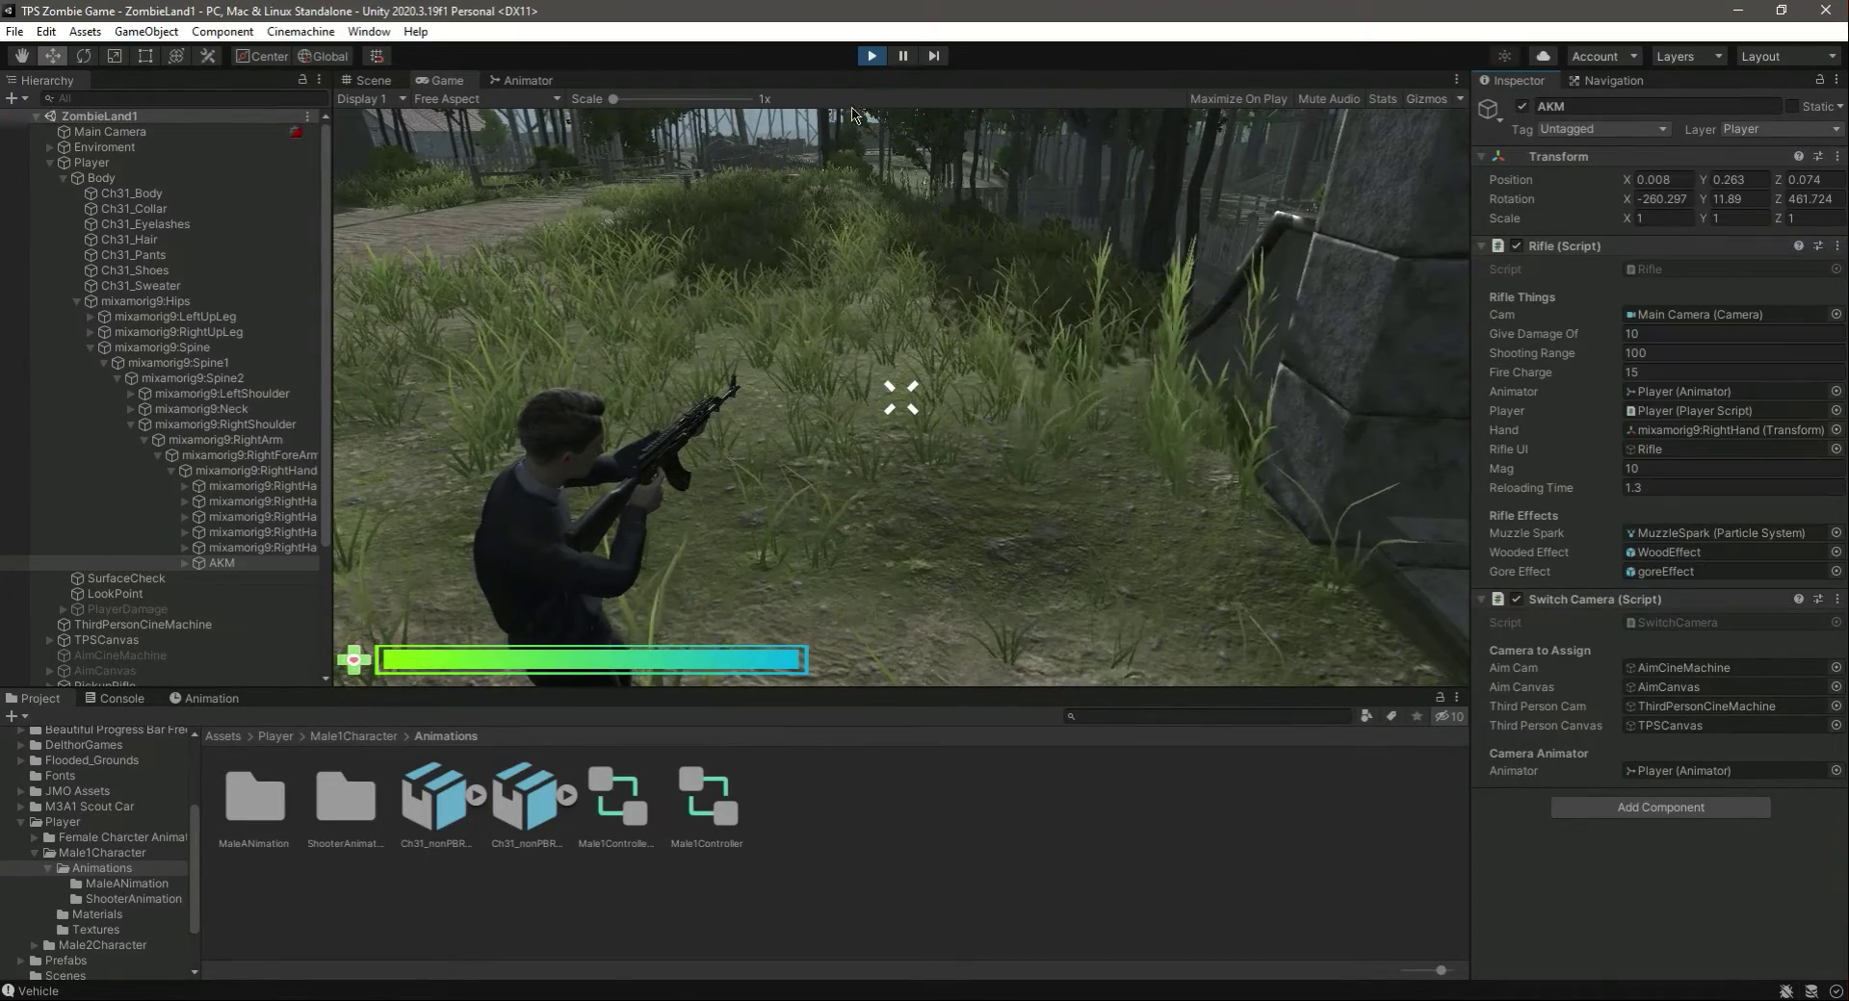
{"action": "left_click", "coordinate": [870, 58]}
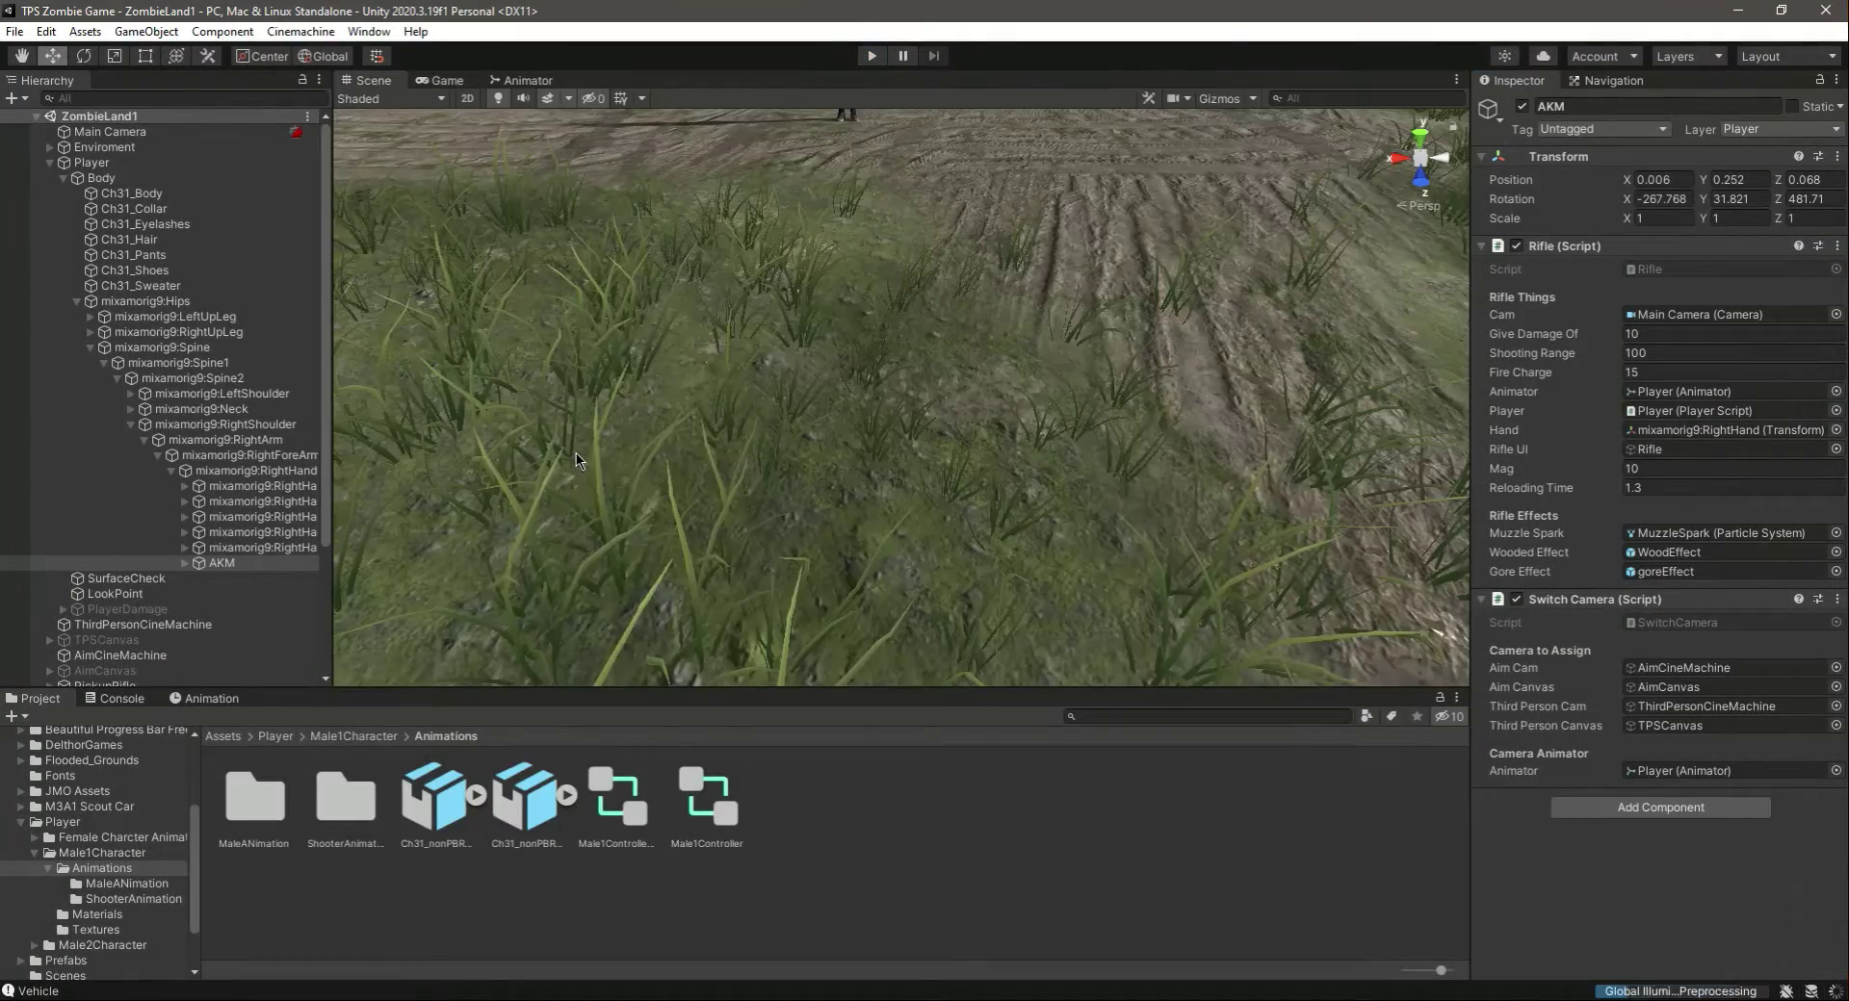
- Paste the copied Transform values onto the AKM (position 0.008, 0.263, 0.074; rotation -260.297, 11.89, 461.724) and save the scene
{"action": "double_click", "coordinate": [221, 563]}
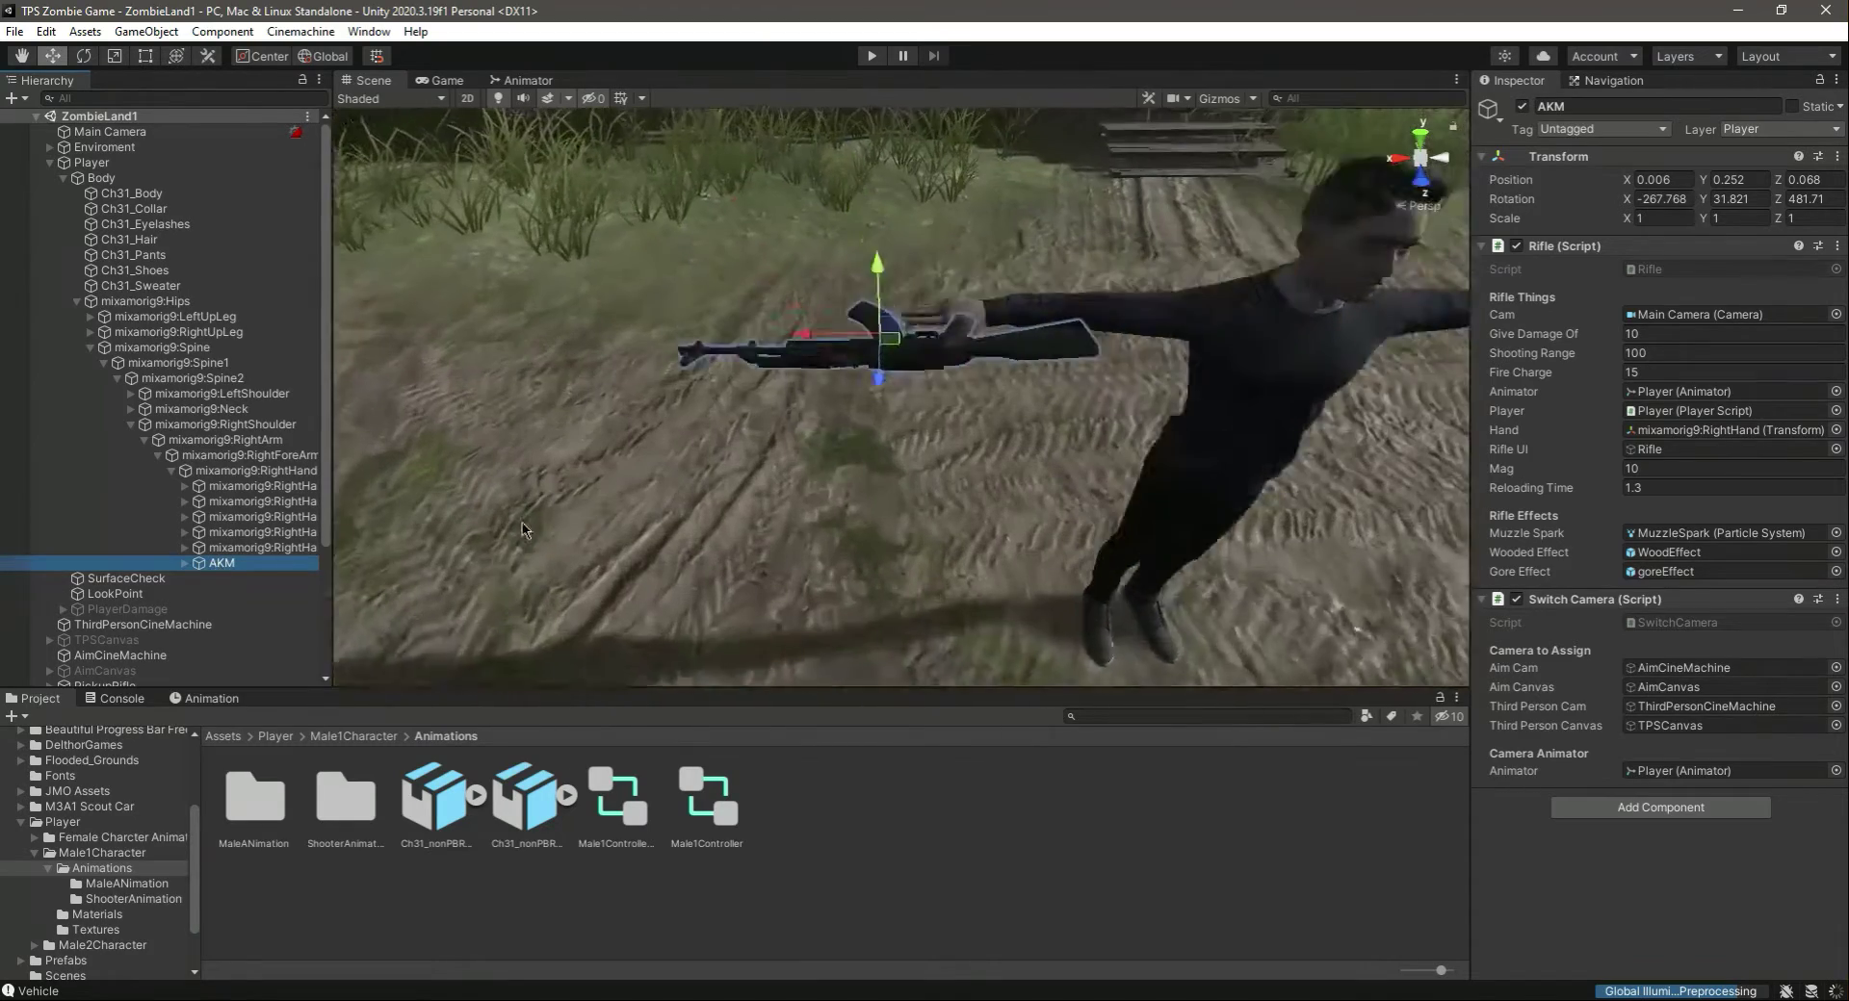
{"action": "left_click", "coordinate": [1836, 156]}
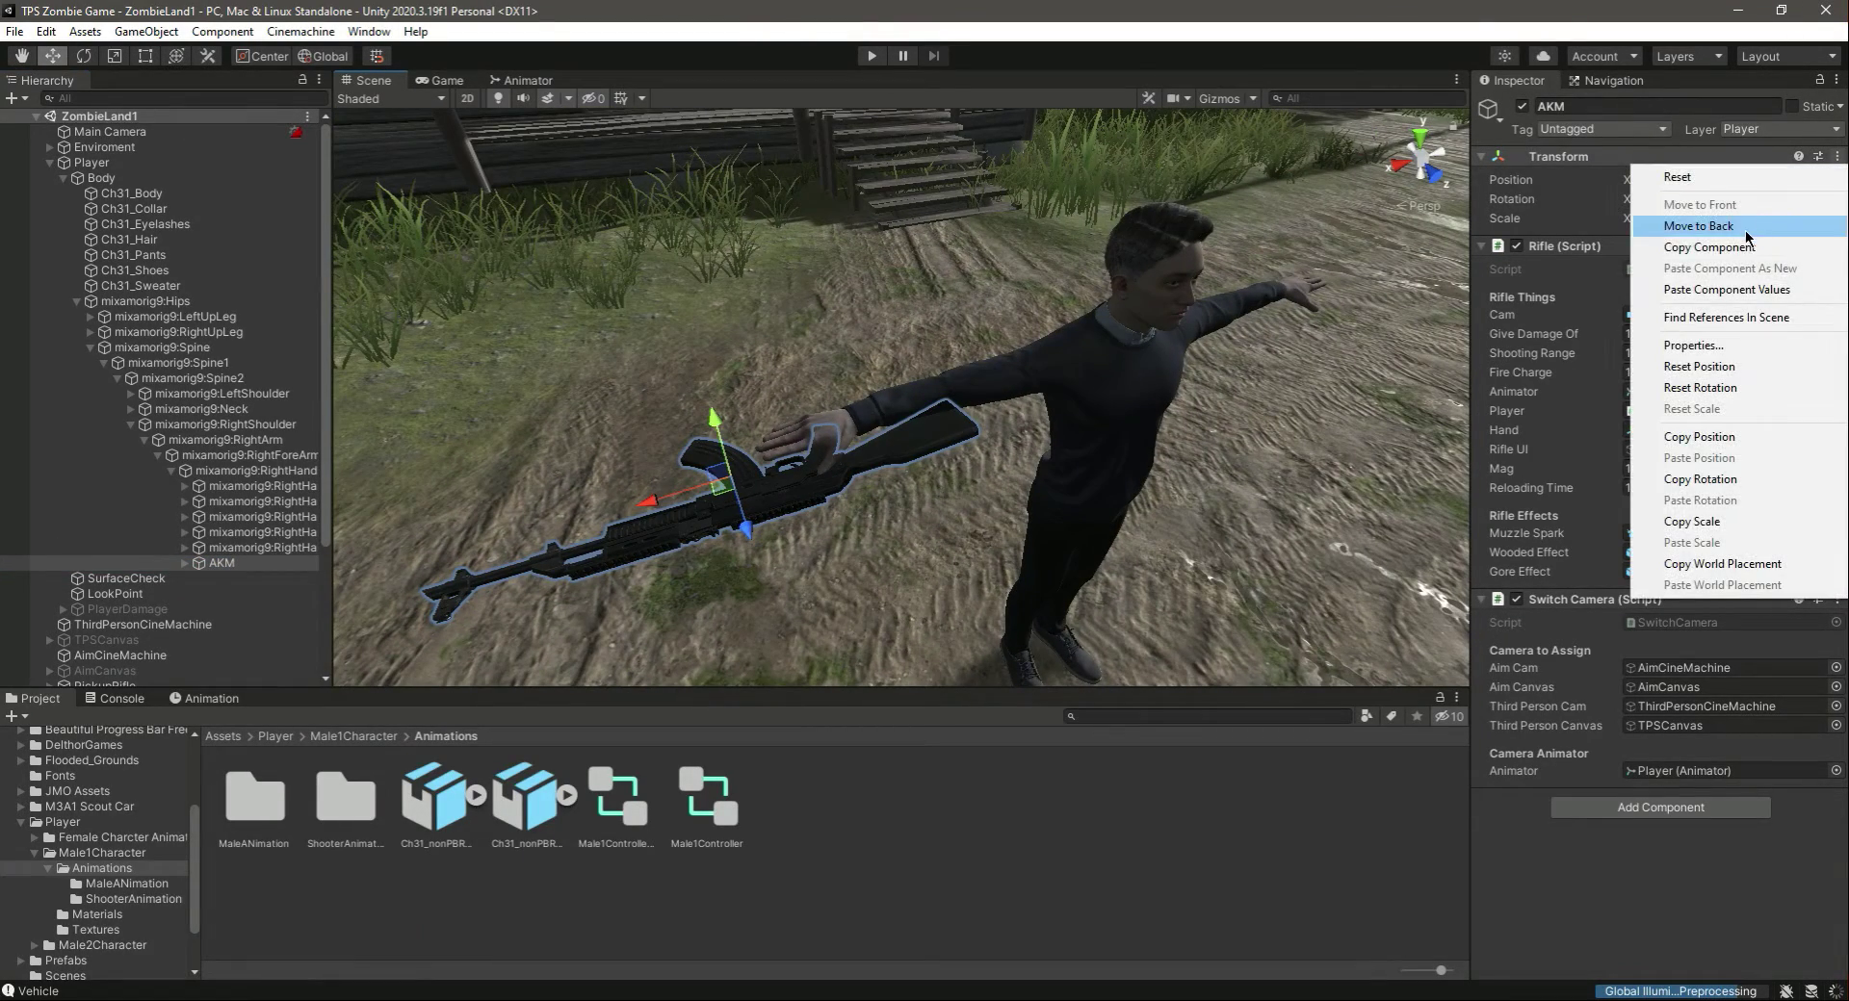
{"action": "left_click", "coordinate": [1747, 294]}
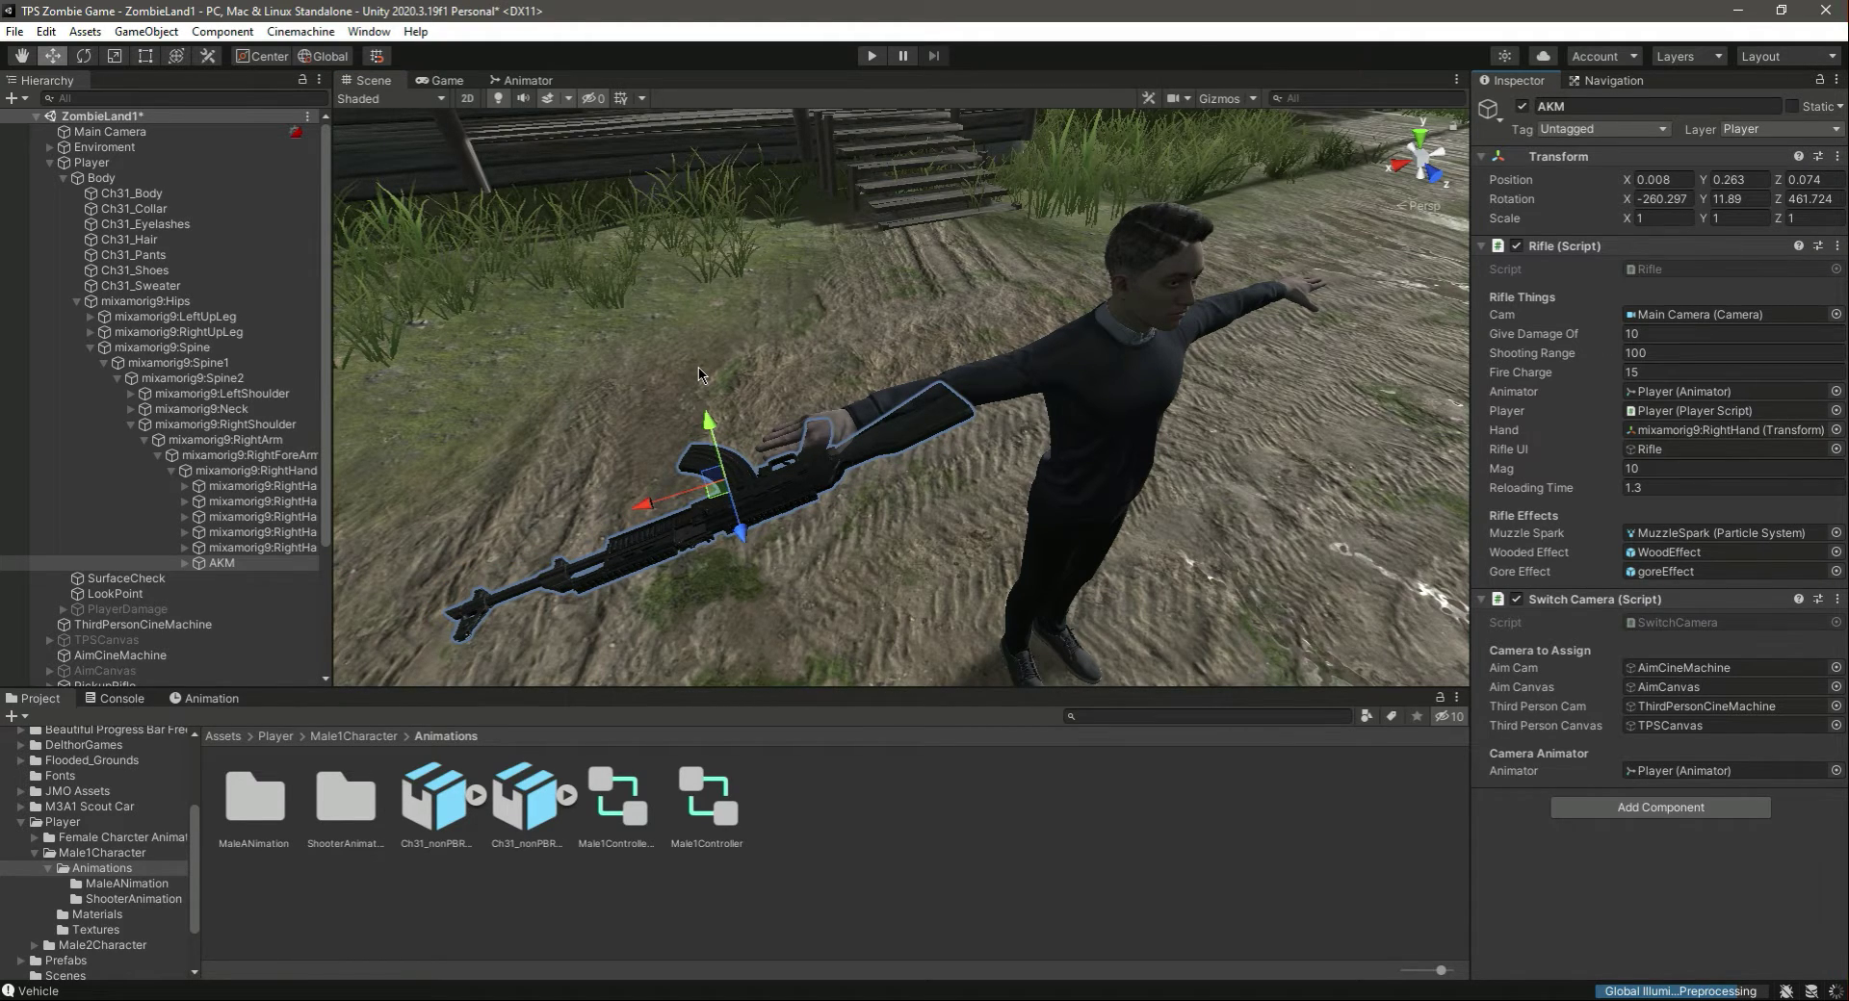
{"action": "key", "text": "ctrl+s"}
- Deactivate the AKM object under the player's right hand
{"action": "left_click", "coordinate": [219, 551]}
{"action": "left_click", "coordinate": [238, 565]}
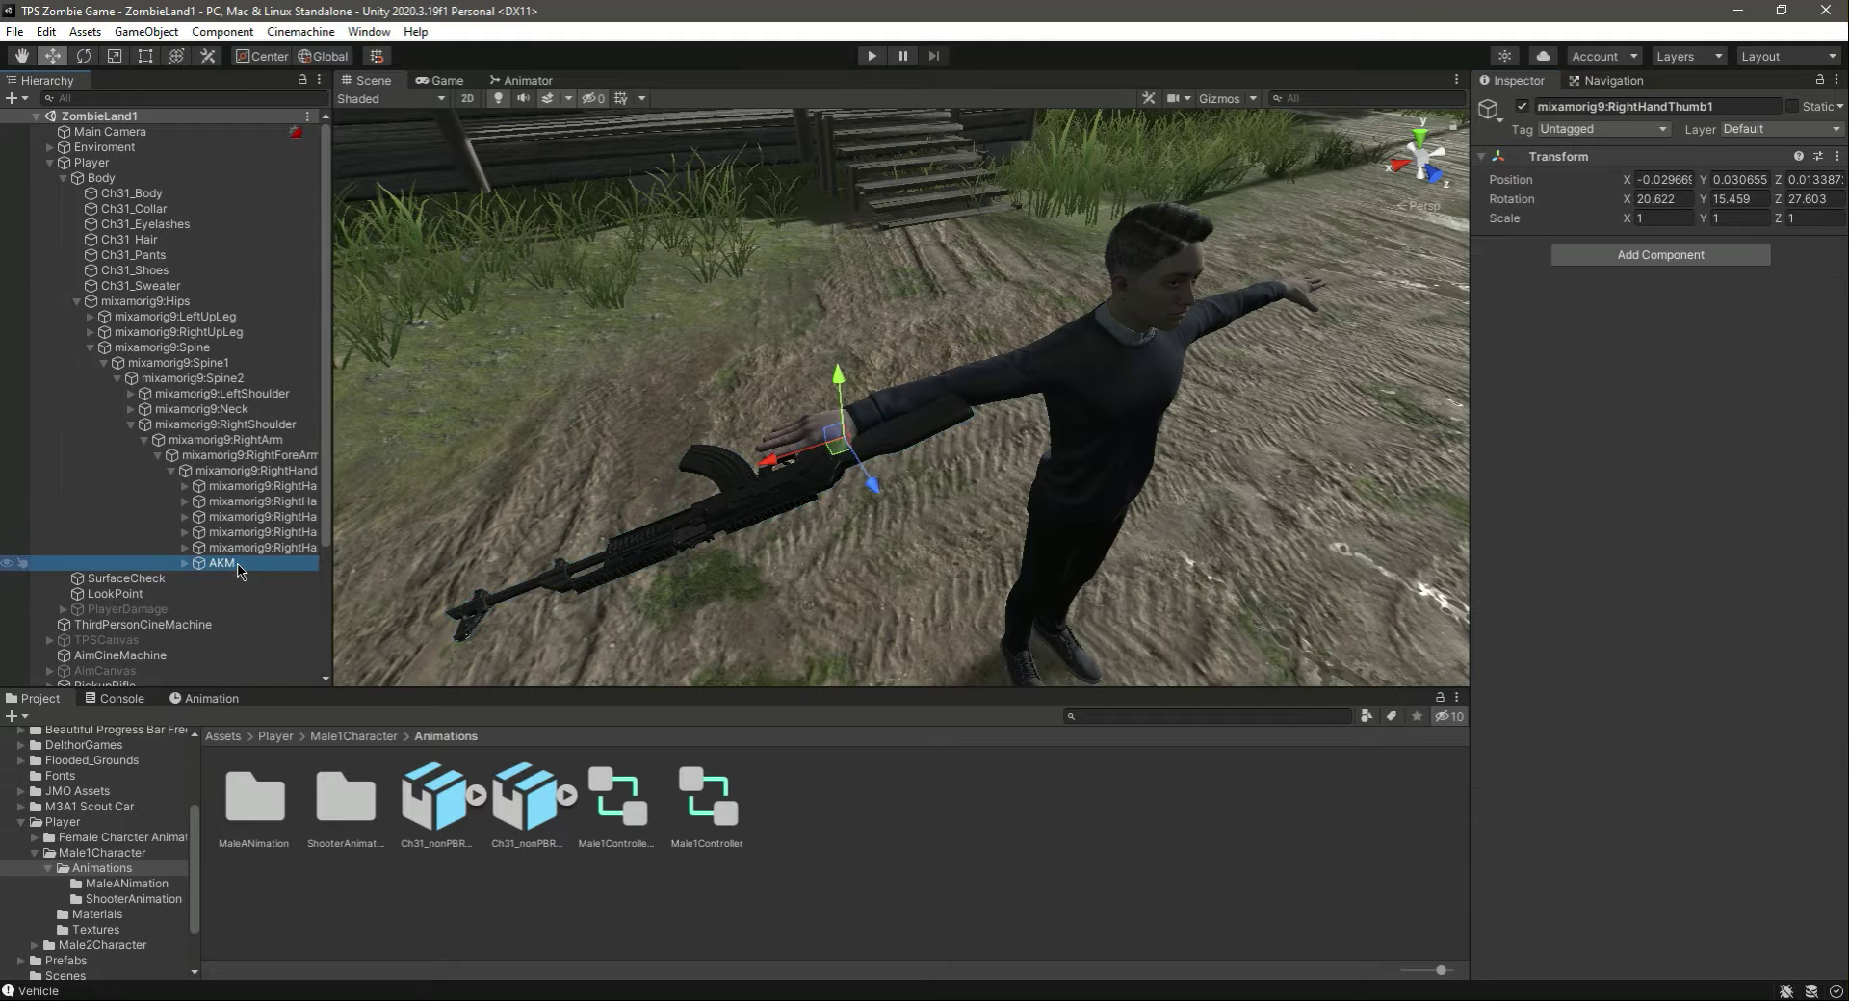
{"action": "left_click", "coordinate": [1522, 106]}
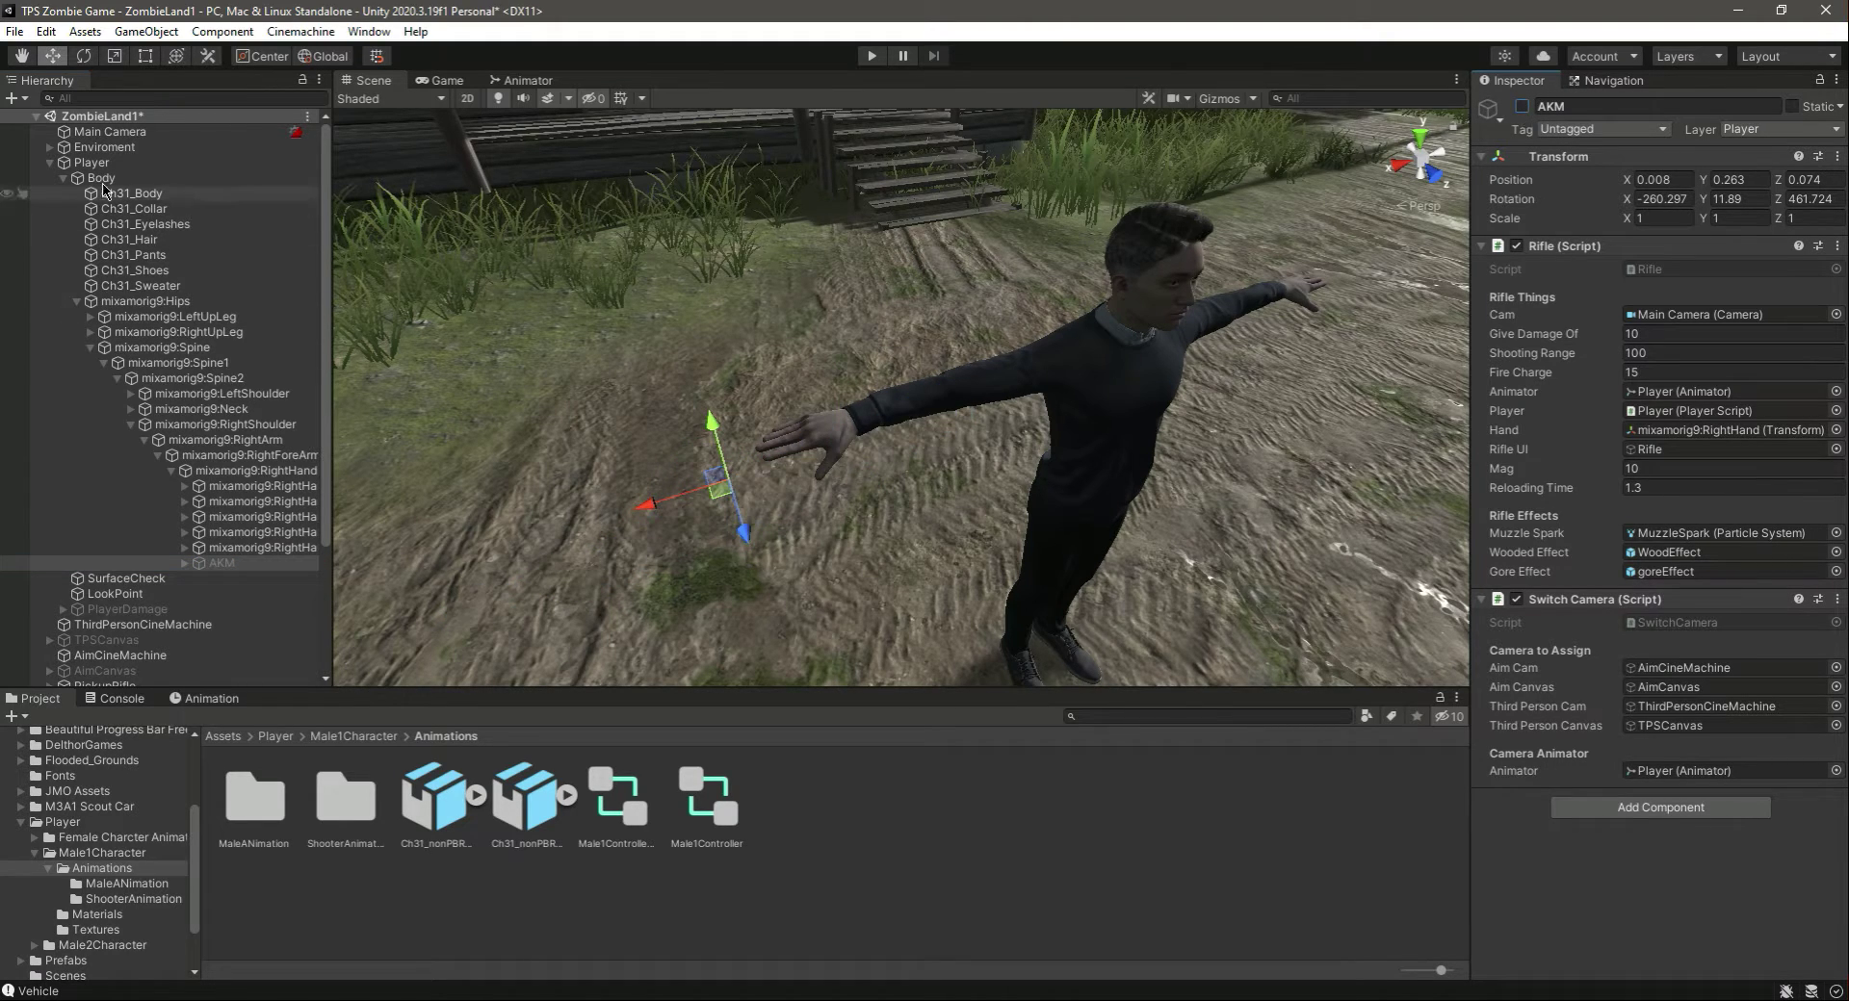
- Assign Male1Controller as the controller of the Player's Animator and save the scene
{"action": "left_click", "coordinate": [113, 164]}
{"action": "left_click", "coordinate": [707, 804]}
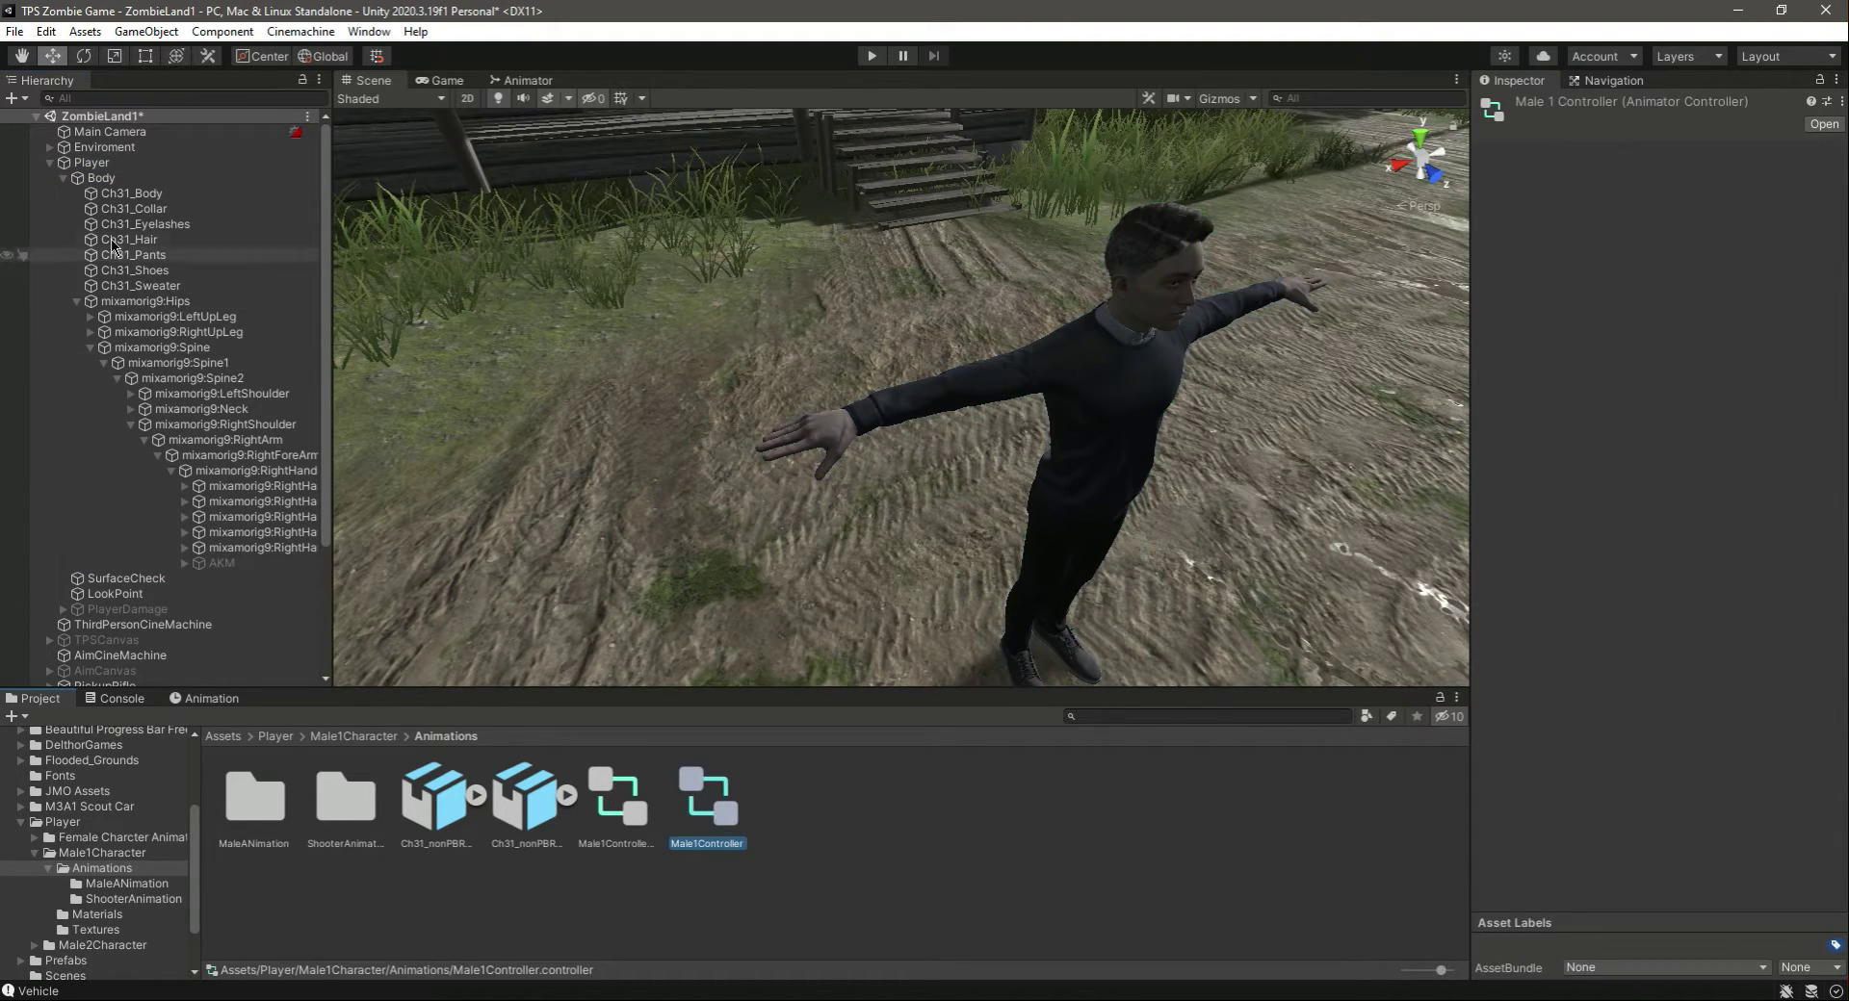
{"action": "left_click", "coordinate": [92, 163]}
{"action": "left_click_drag", "start_coordinate": [708, 799], "coordinate": [1744, 758]}
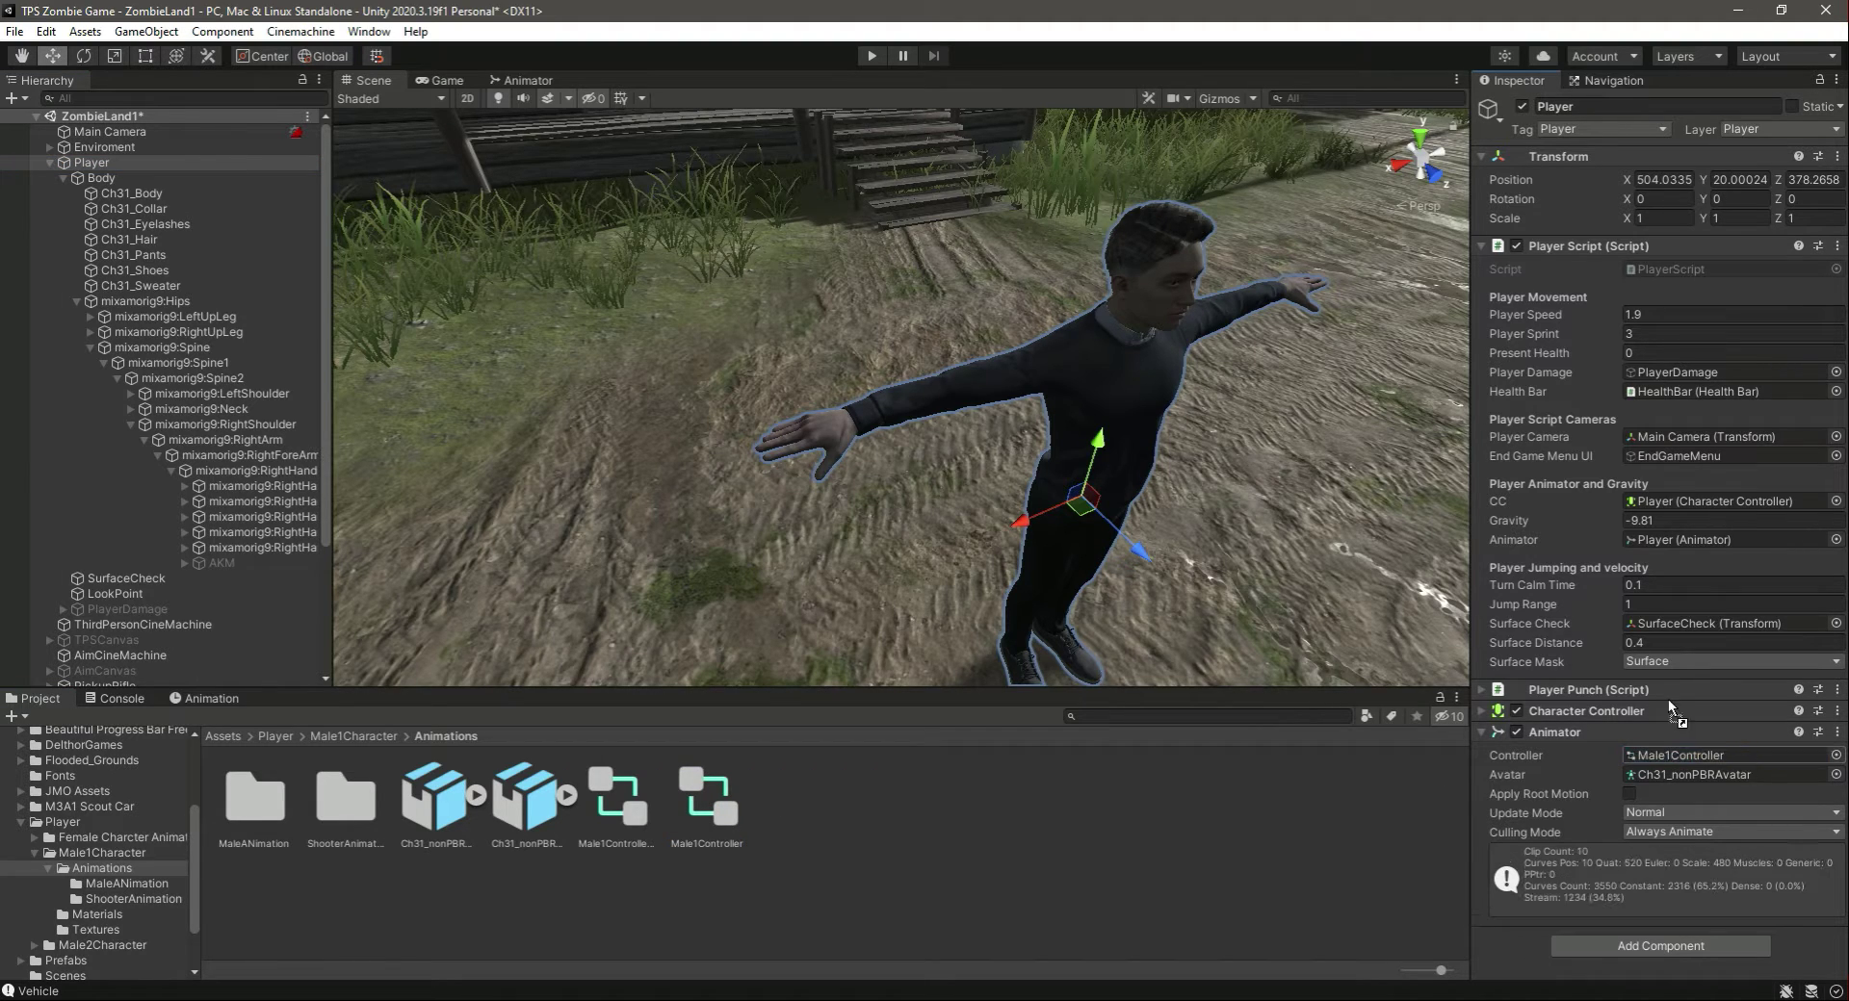
{"action": "key", "text": "ctrl+s"}
- Delete the temporary animator controller Male1Controller 1 from the Animations folder
{"action": "left_click", "coordinate": [635, 807]}
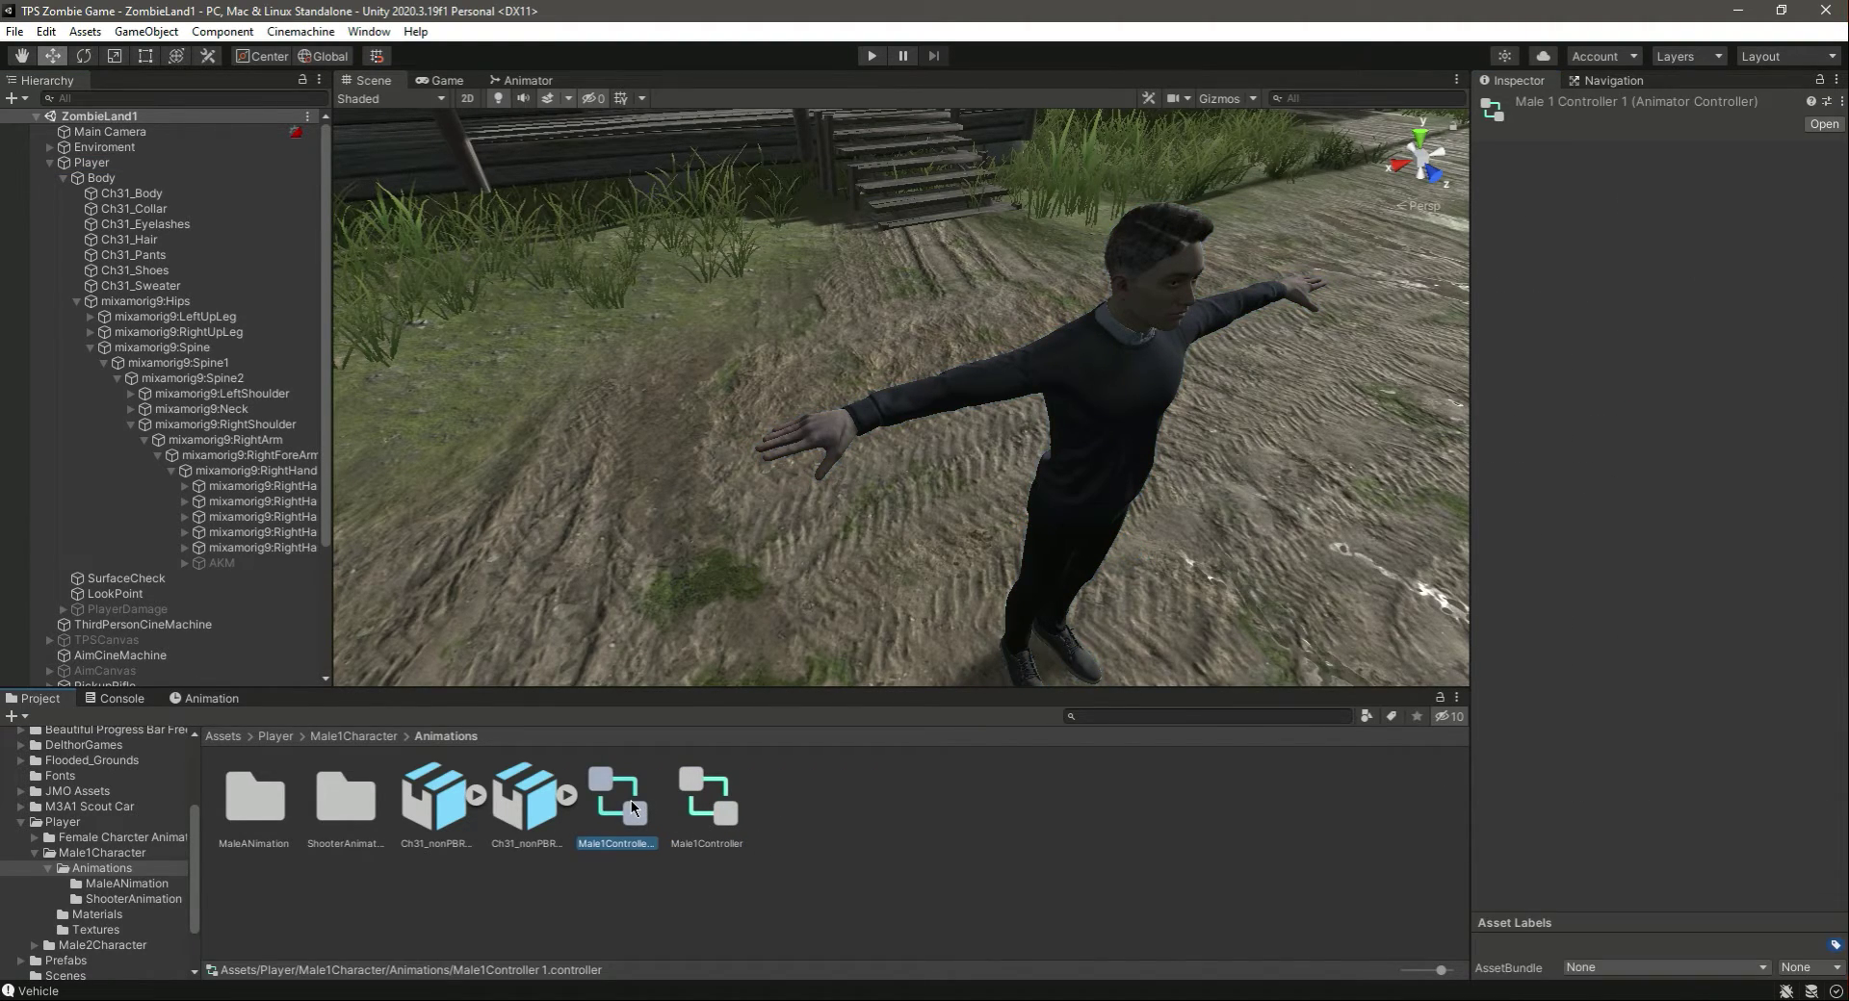
{"action": "key", "text": "Delete"}
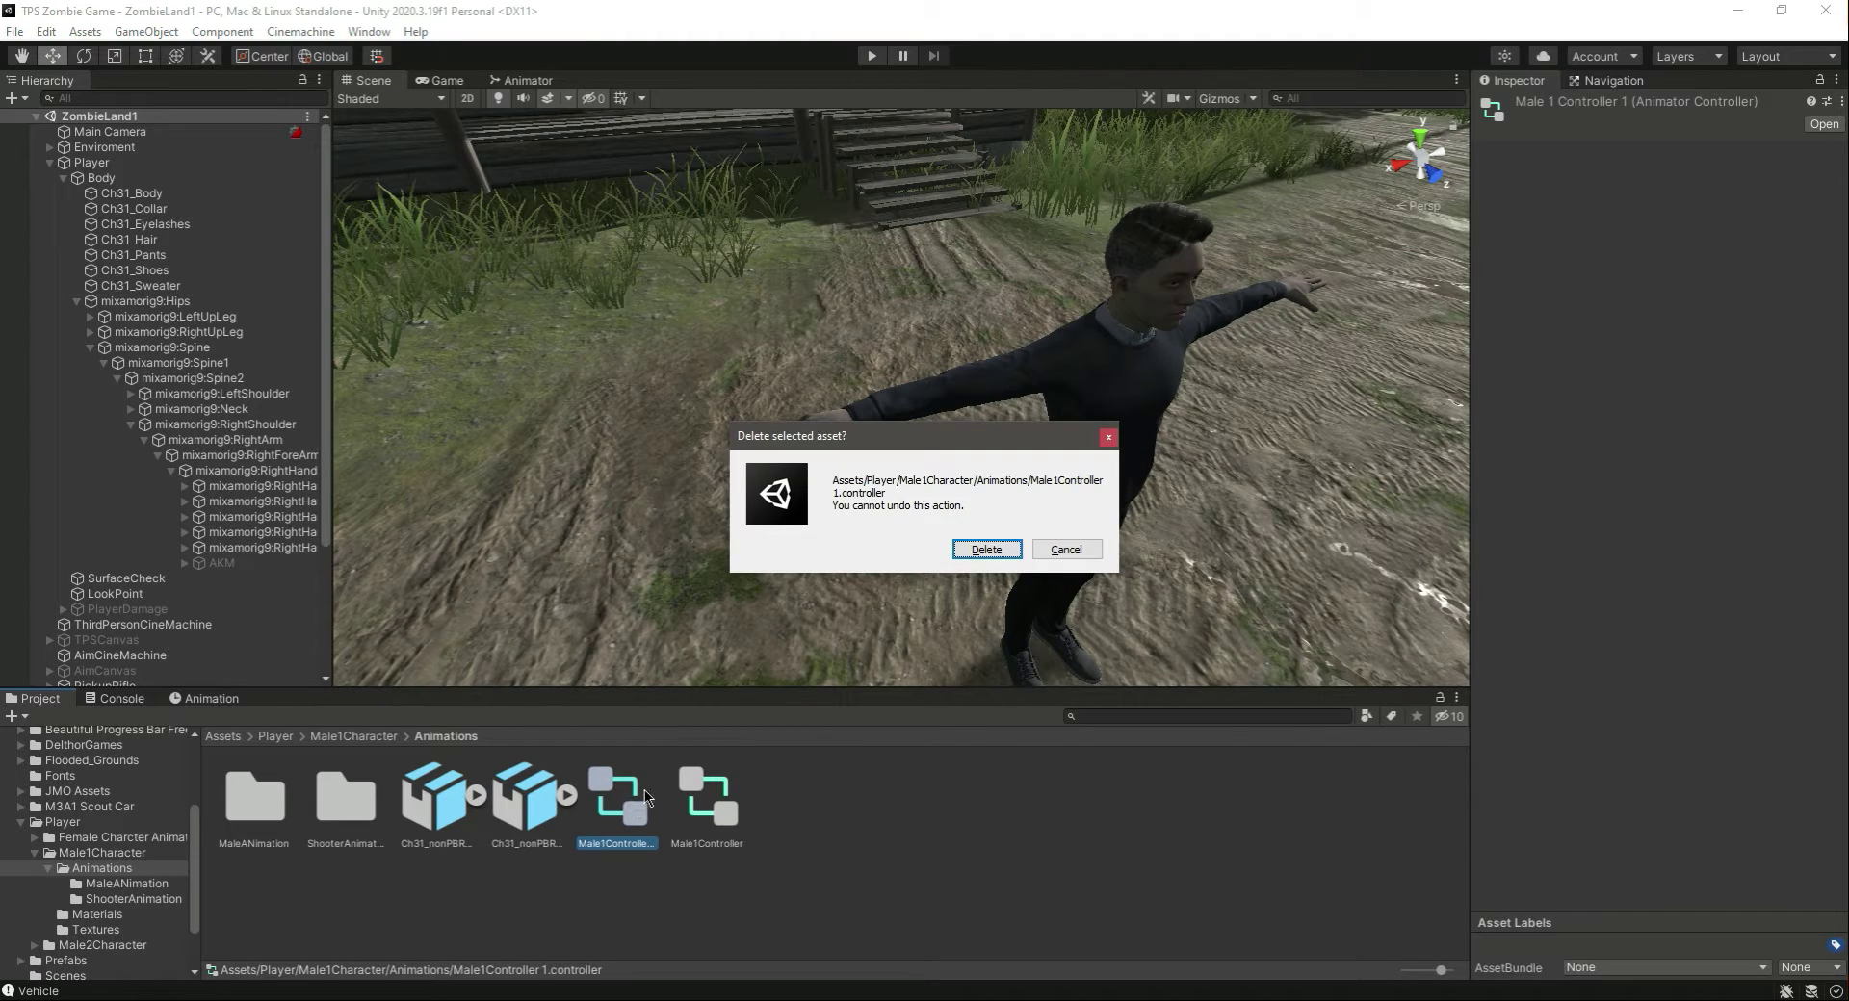
{"action": "left_click", "coordinate": [978, 552]}
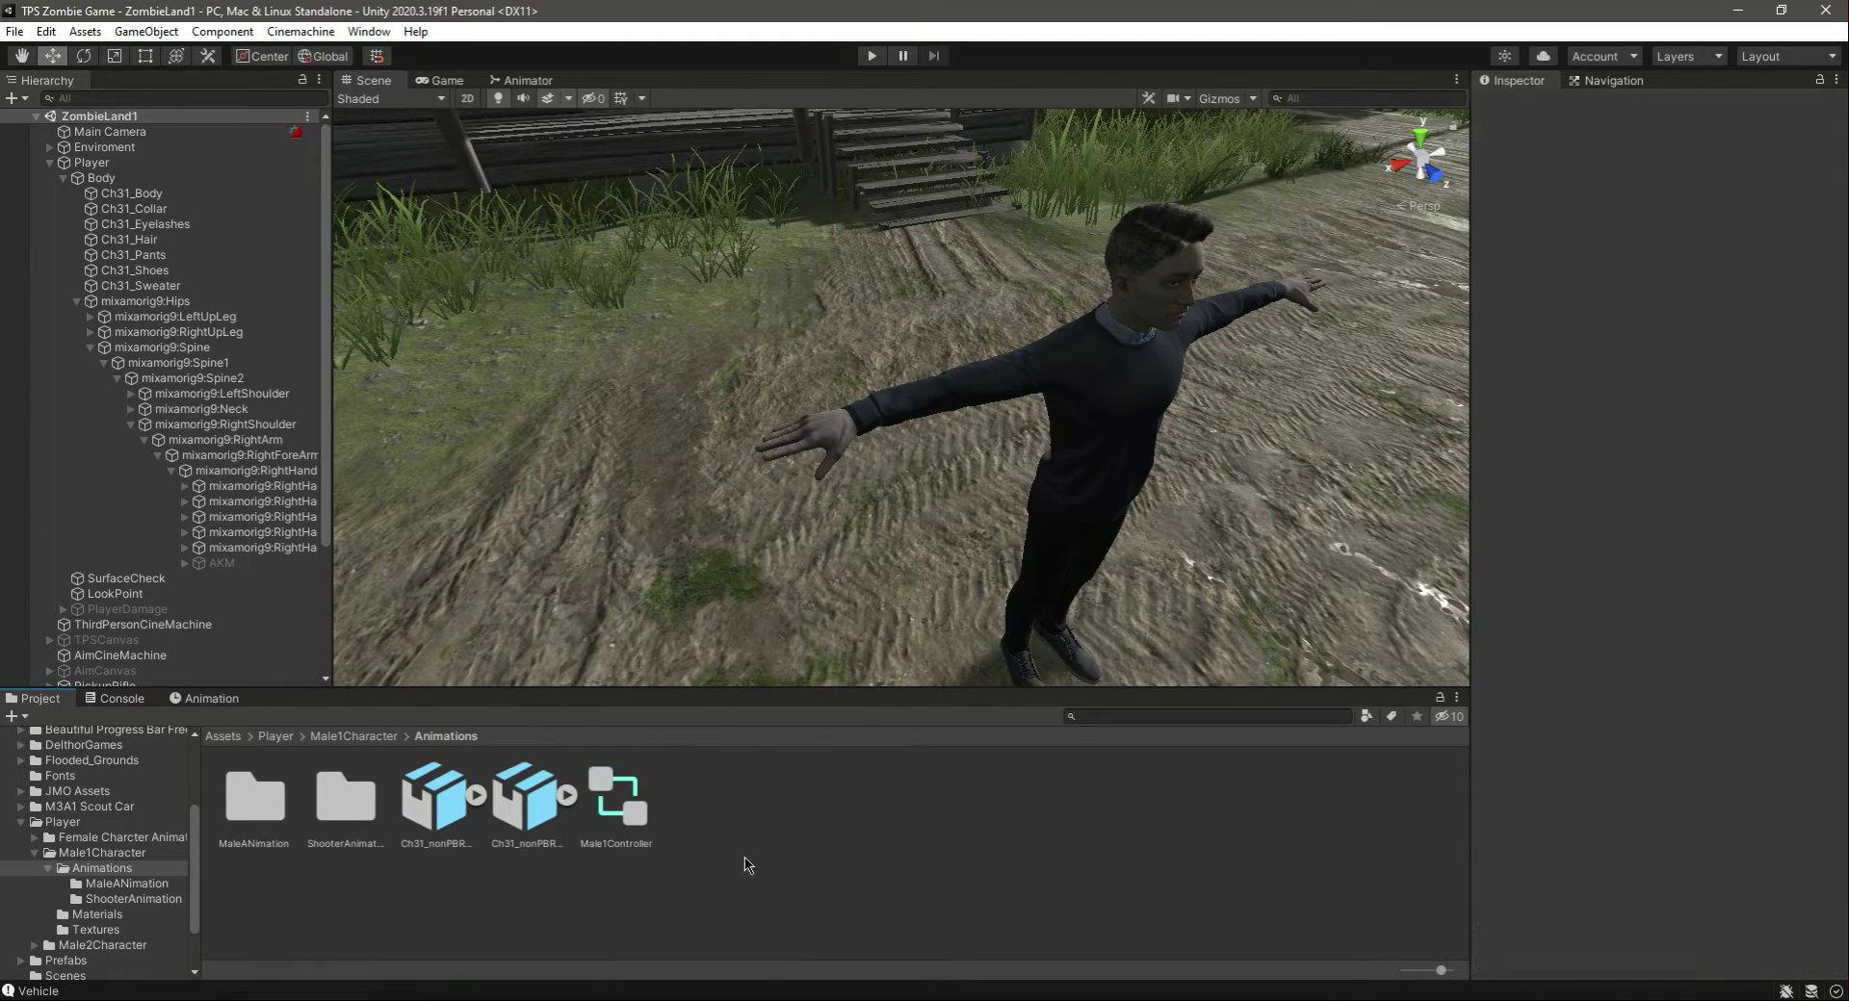
- Collapse the Player hierarchy, inspect the zombie under SpawnPoint1 and activate the SpawnPoint1 object
{"action": "left_click", "coordinate": [50, 163]}
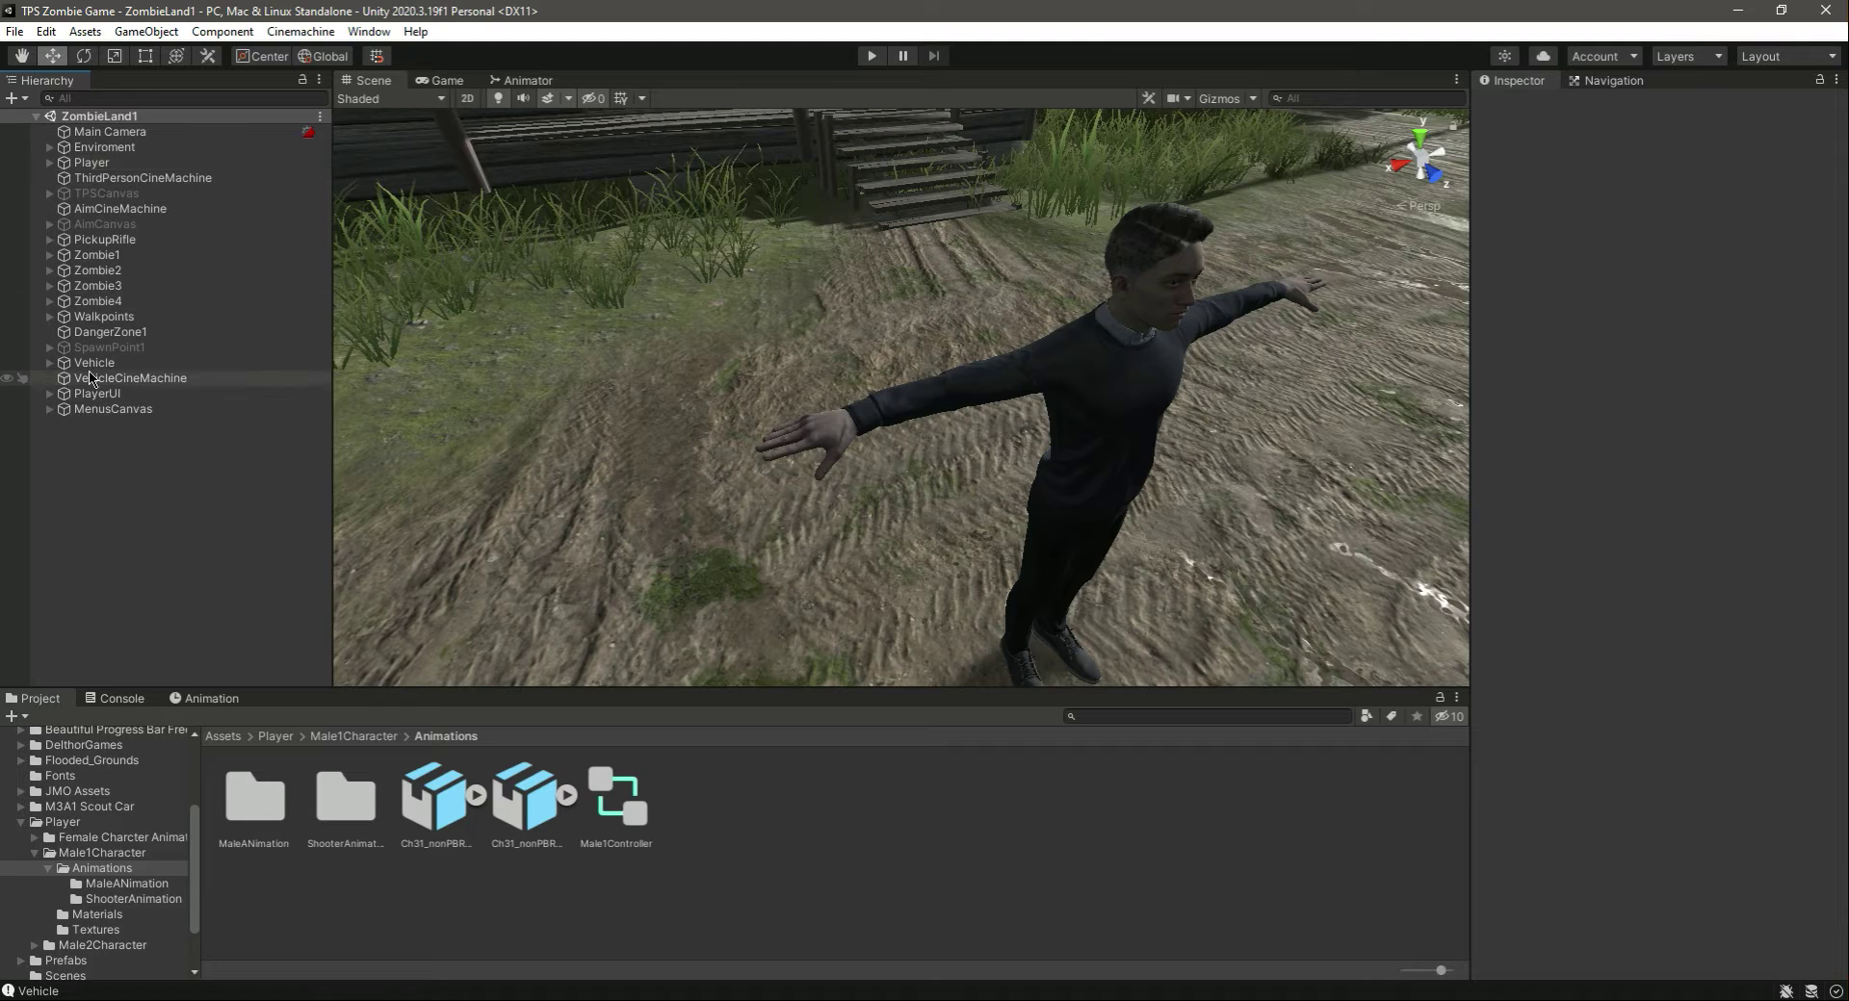
{"action": "left_click", "coordinate": [49, 347]}
{"action": "left_click", "coordinate": [108, 365]}
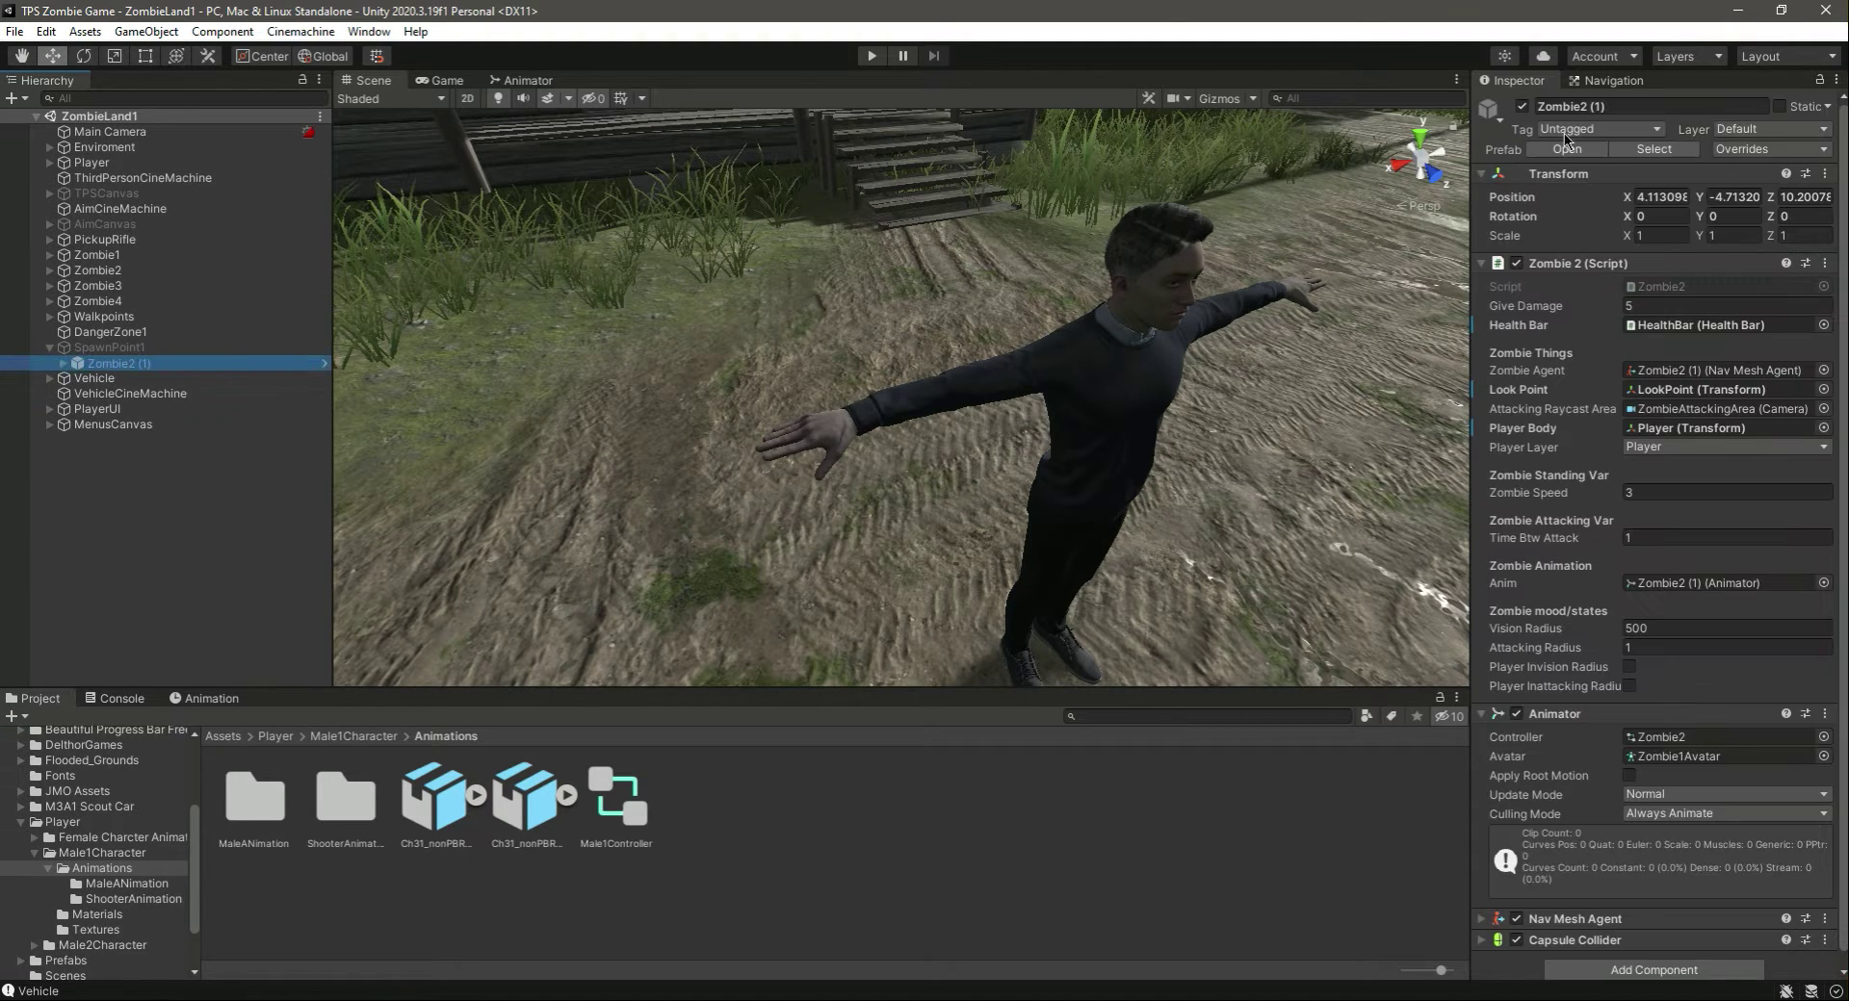
{"action": "left_click", "coordinate": [49, 348]}
{"action": "left_click", "coordinate": [159, 348]}
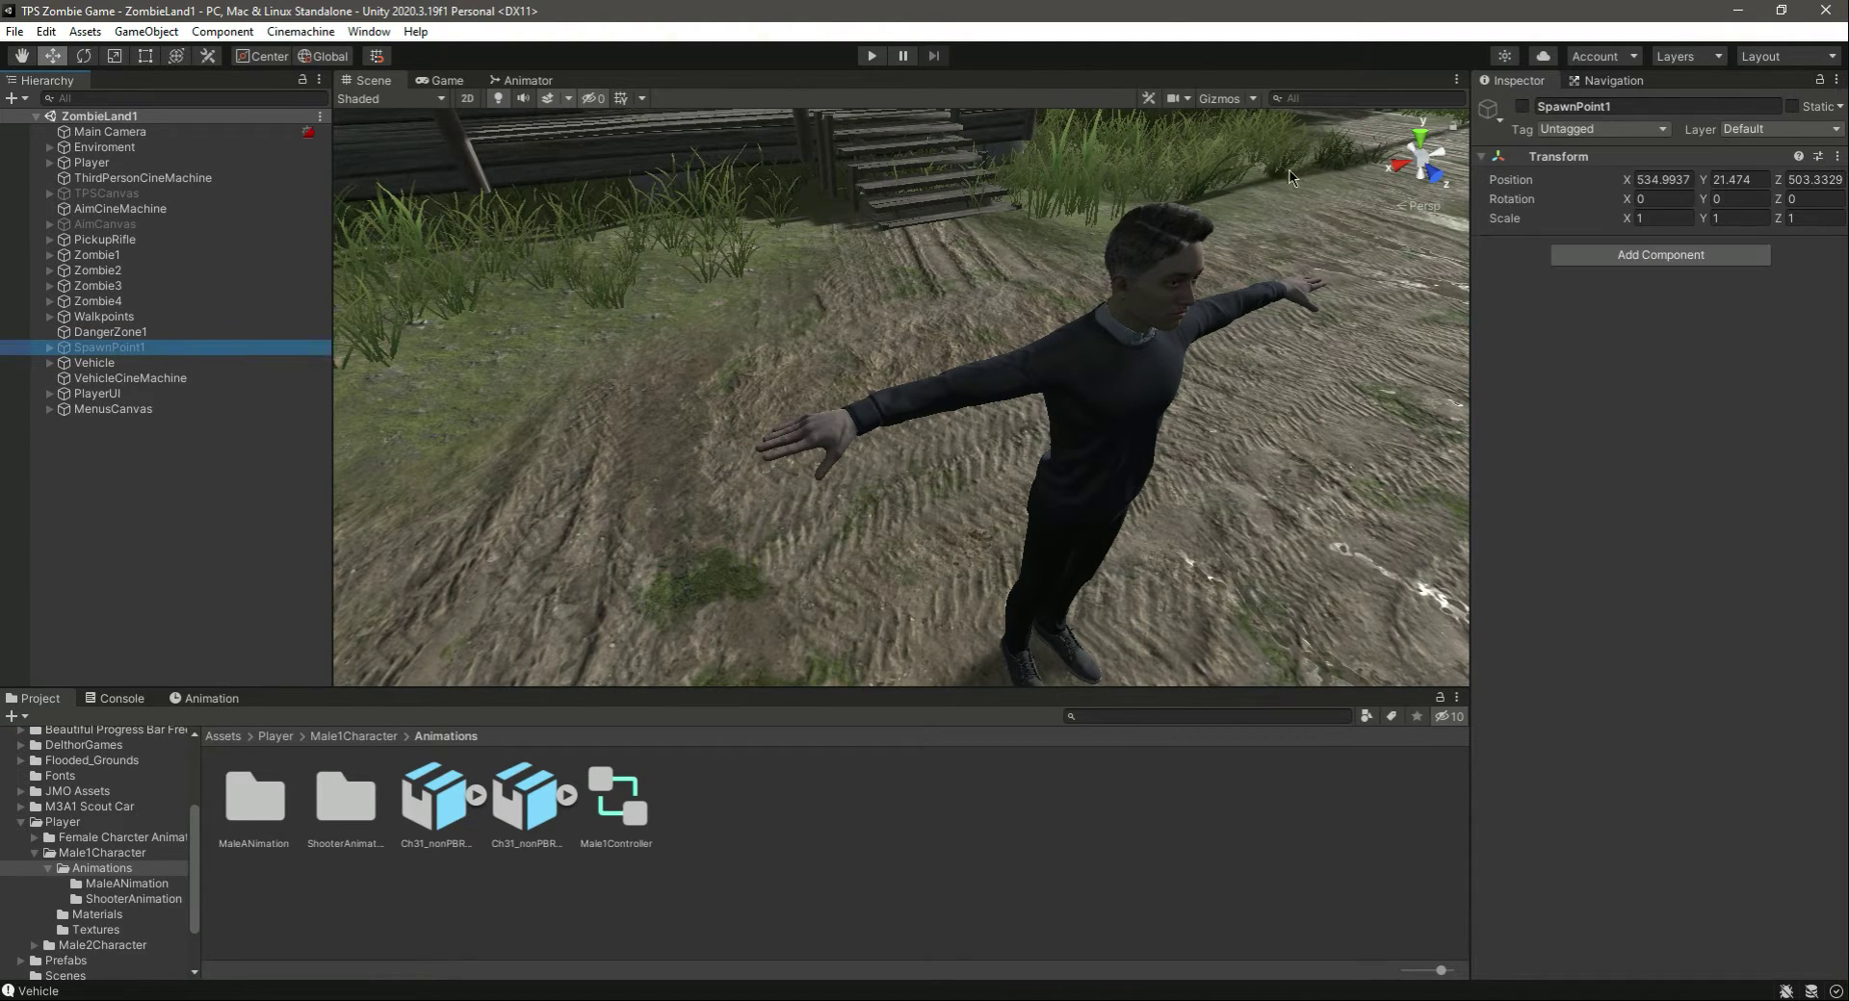
{"action": "left_click", "coordinate": [1523, 106]}
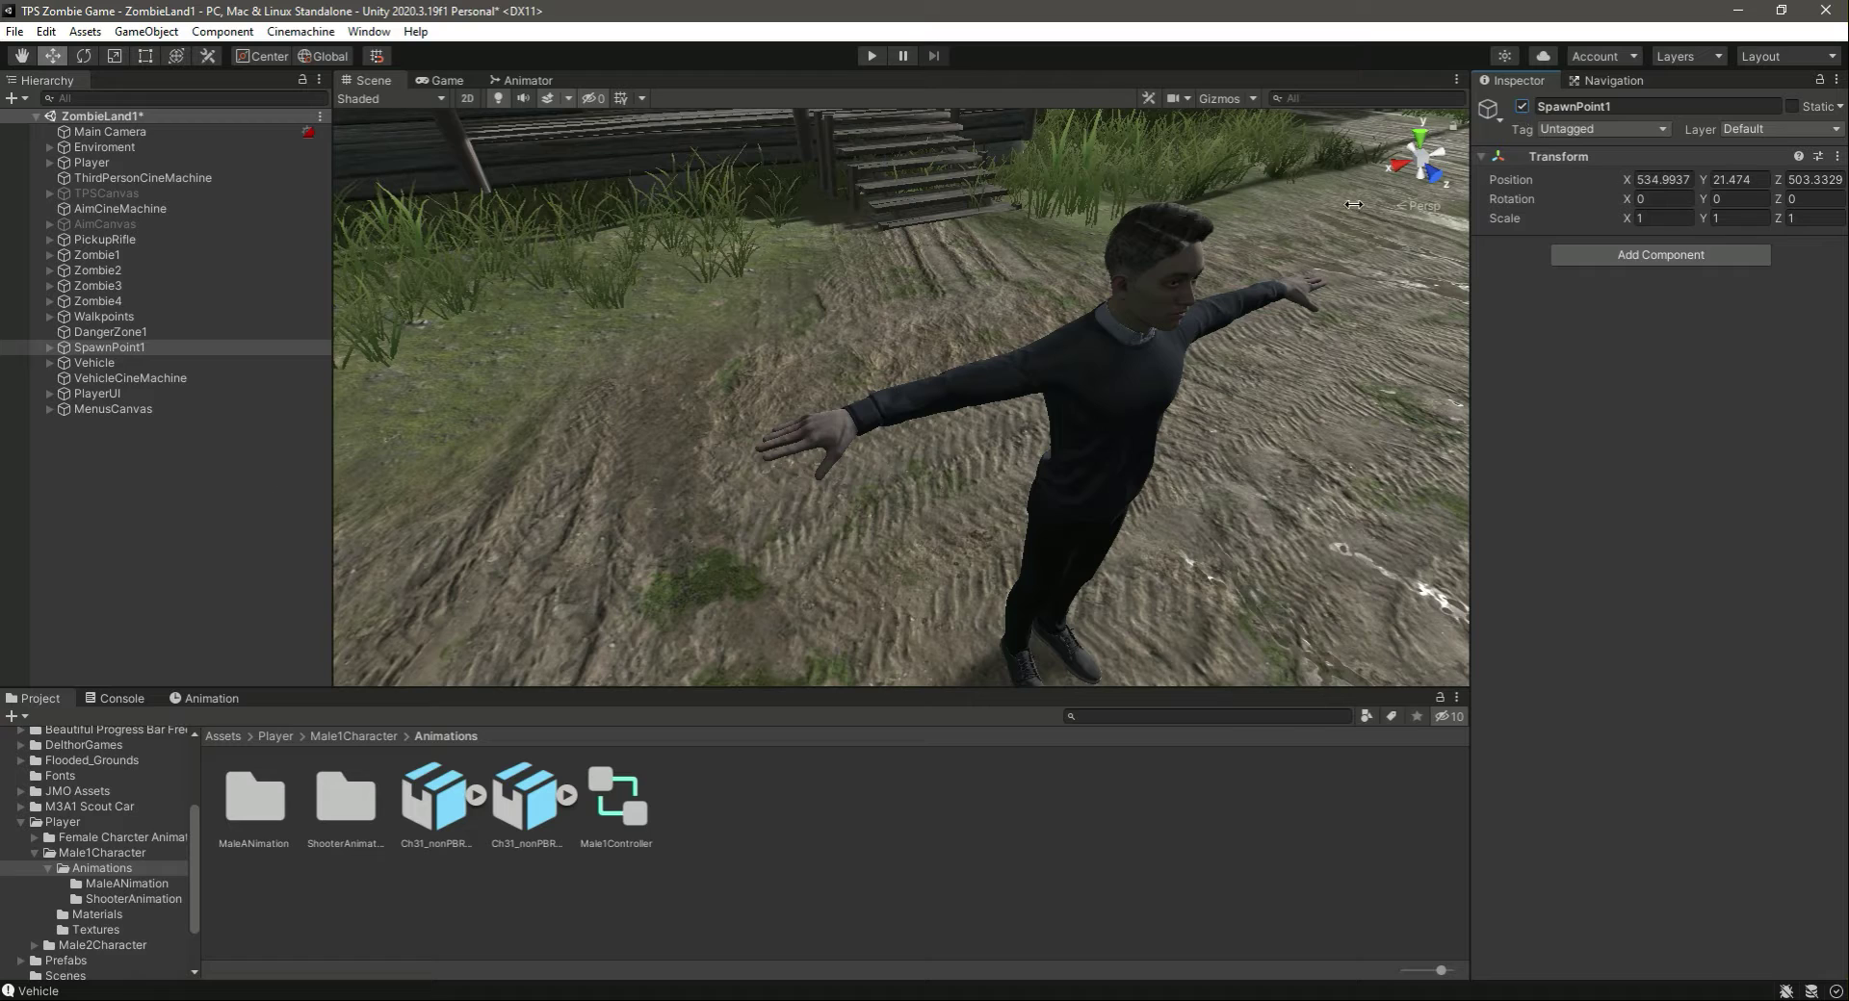
- Play-test picking up the rifle, walking, aiming and shooting in the Game view, pause the game and stop play mode
{"action": "left_click", "coordinate": [871, 56]}
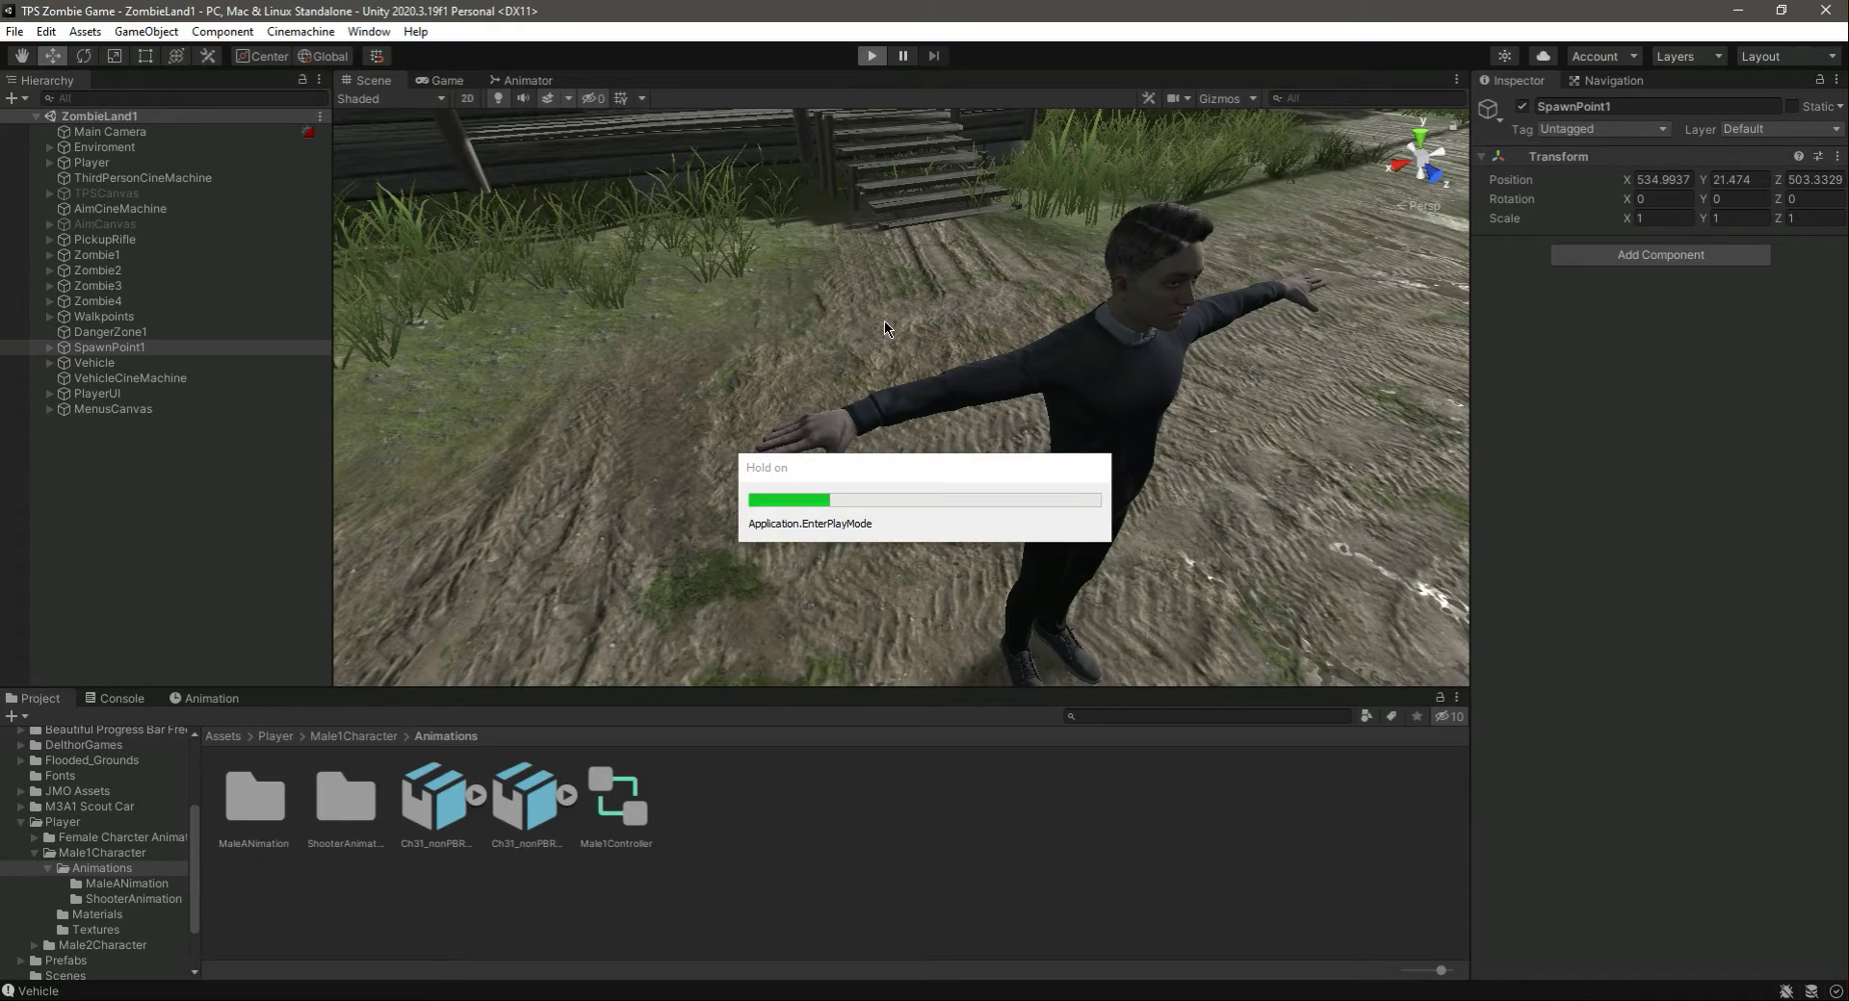
{"action": "key", "text": "w"}
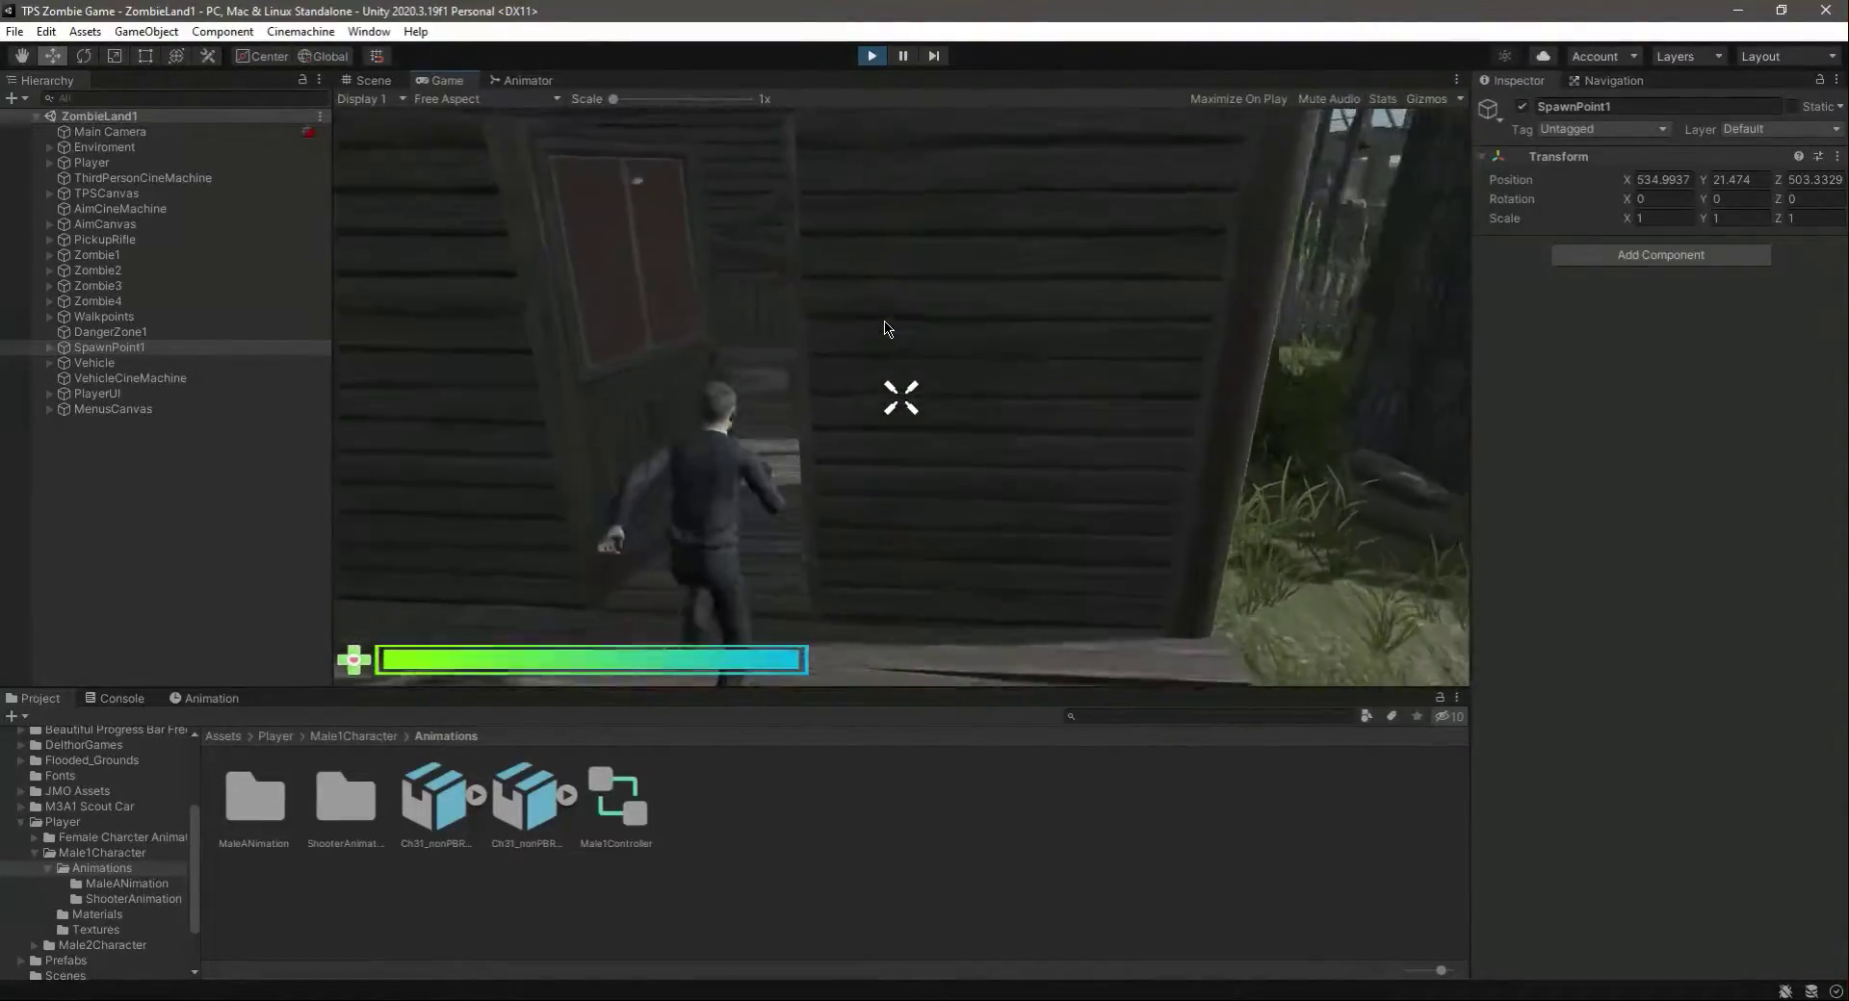
{"action": "key", "text": "f"}
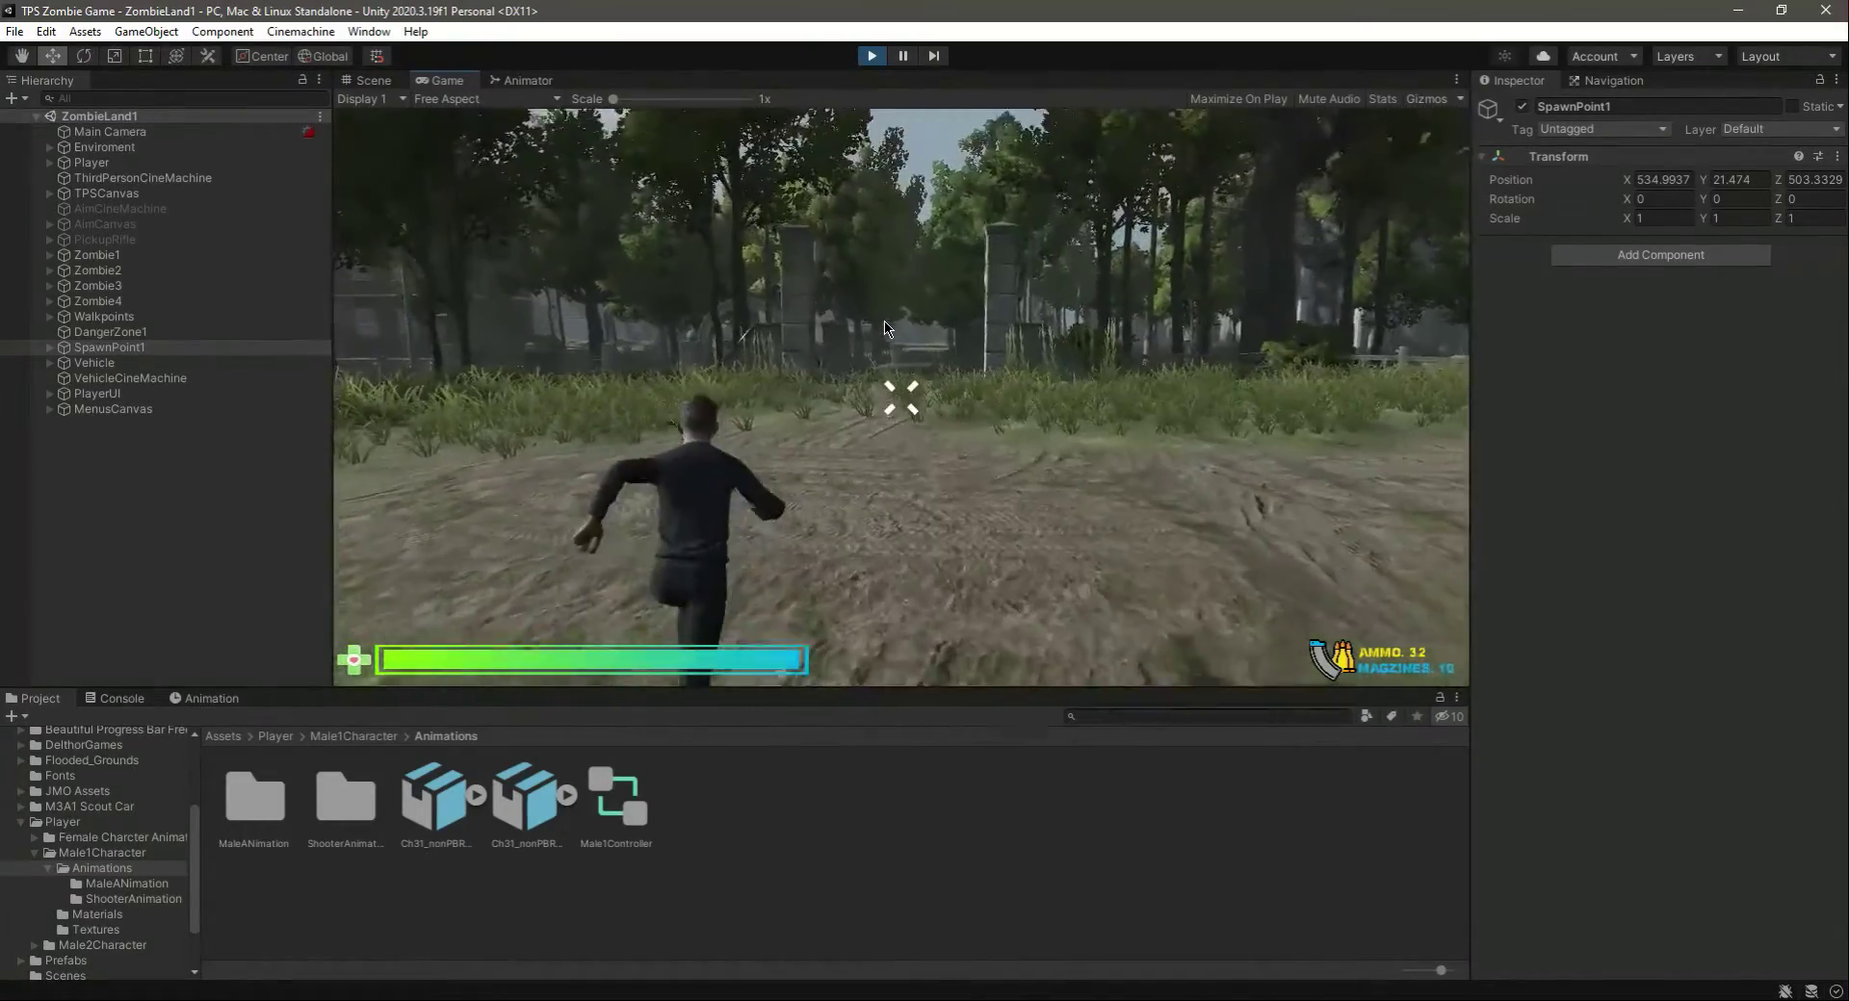
{"action": "right_click", "coordinate": [885, 329]}
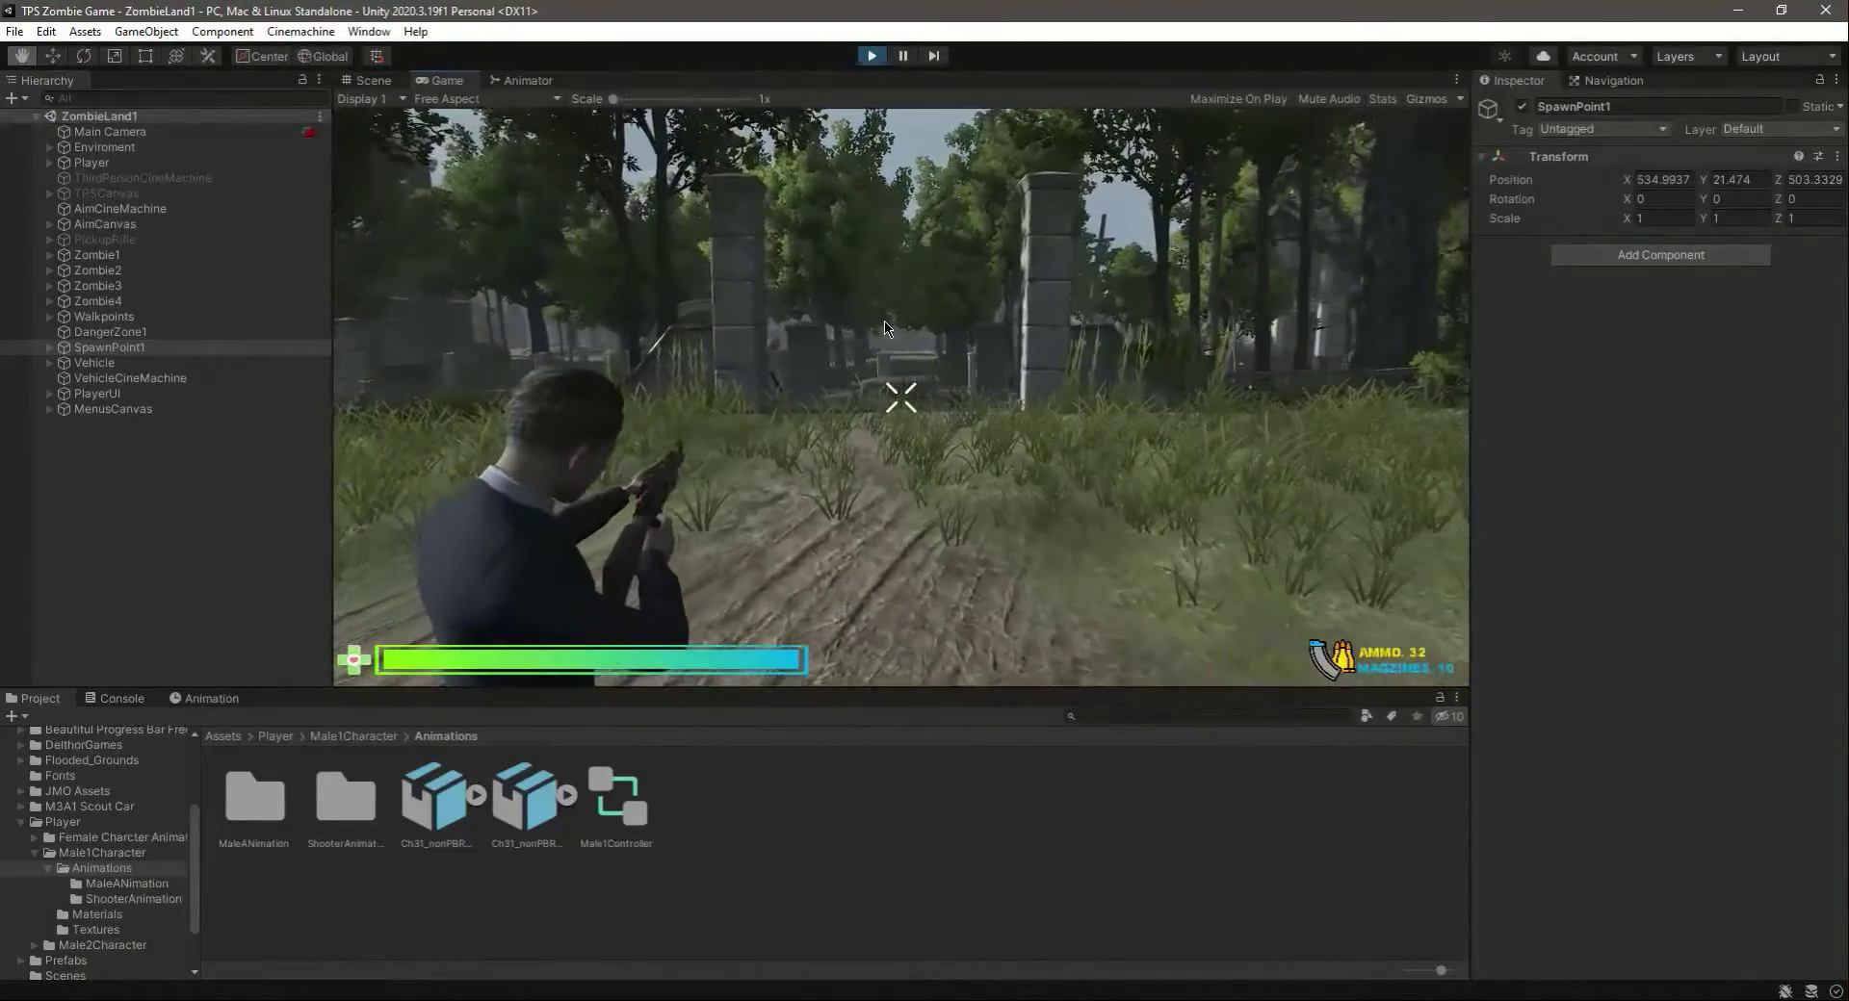
{"action": "left_click", "coordinate": [902, 402]}
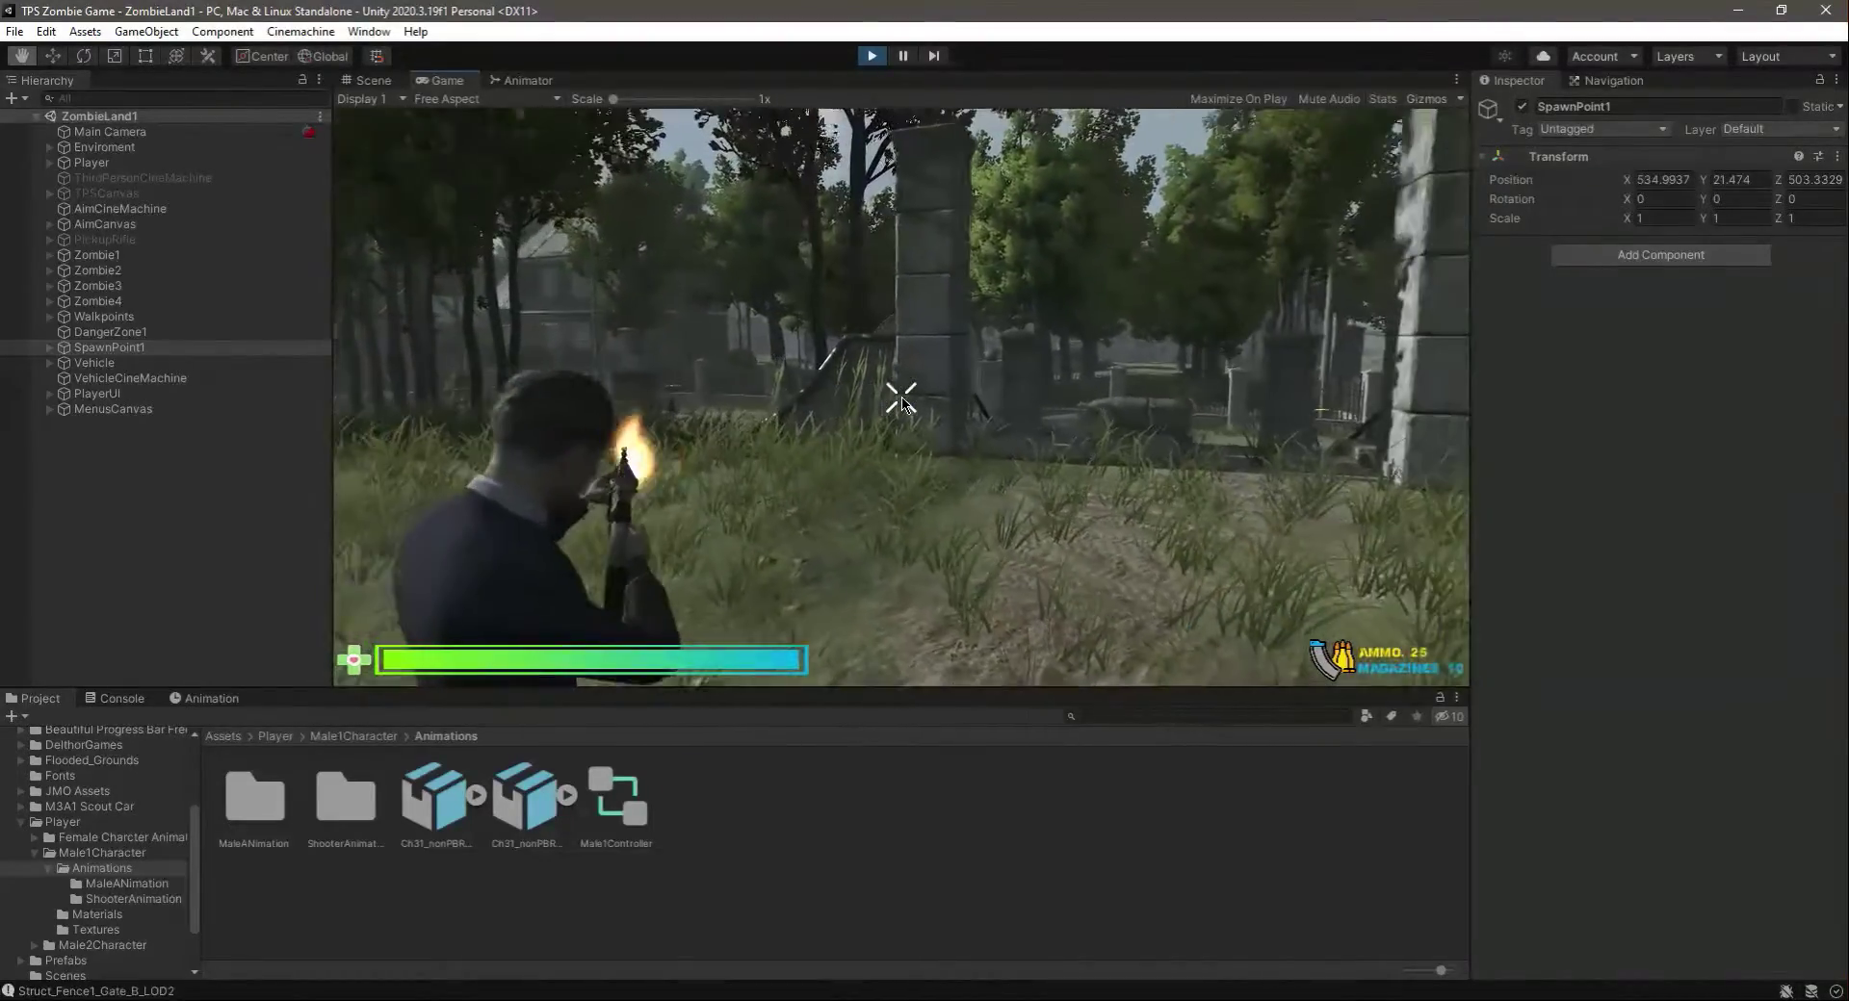
{"action": "key", "text": "w"}
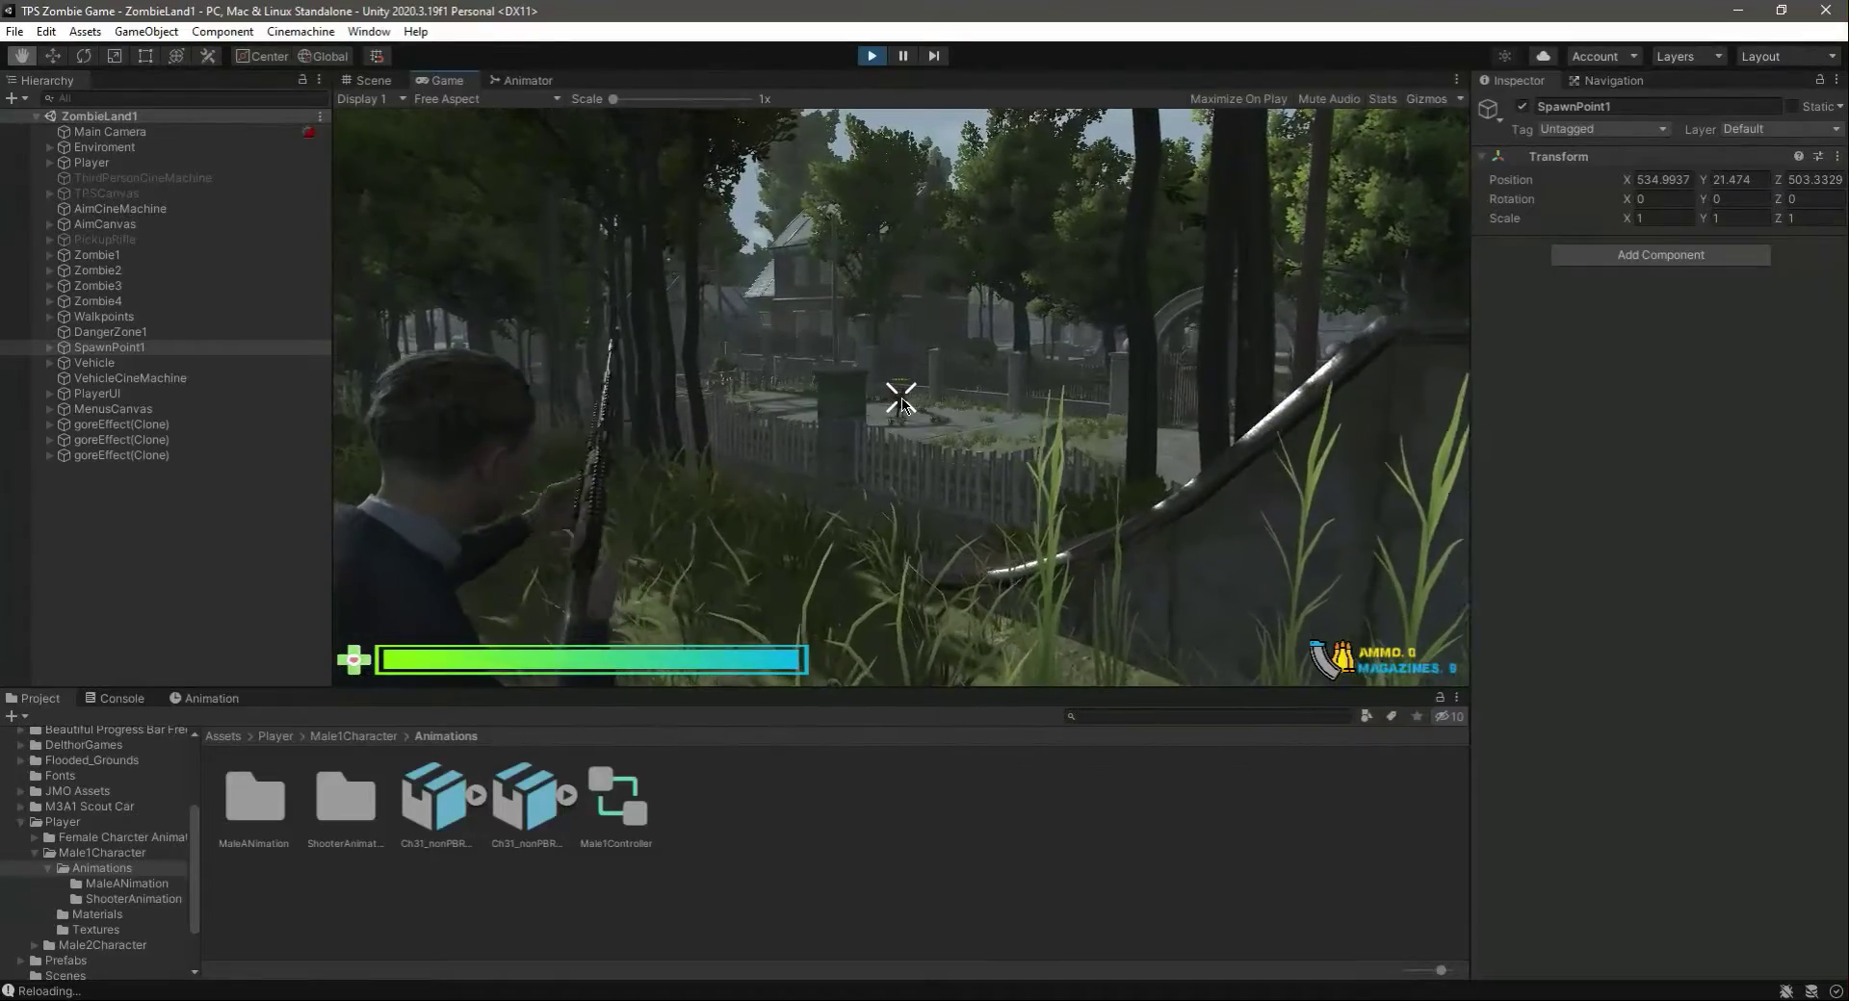
{"action": "left_click", "coordinate": [901, 402]}
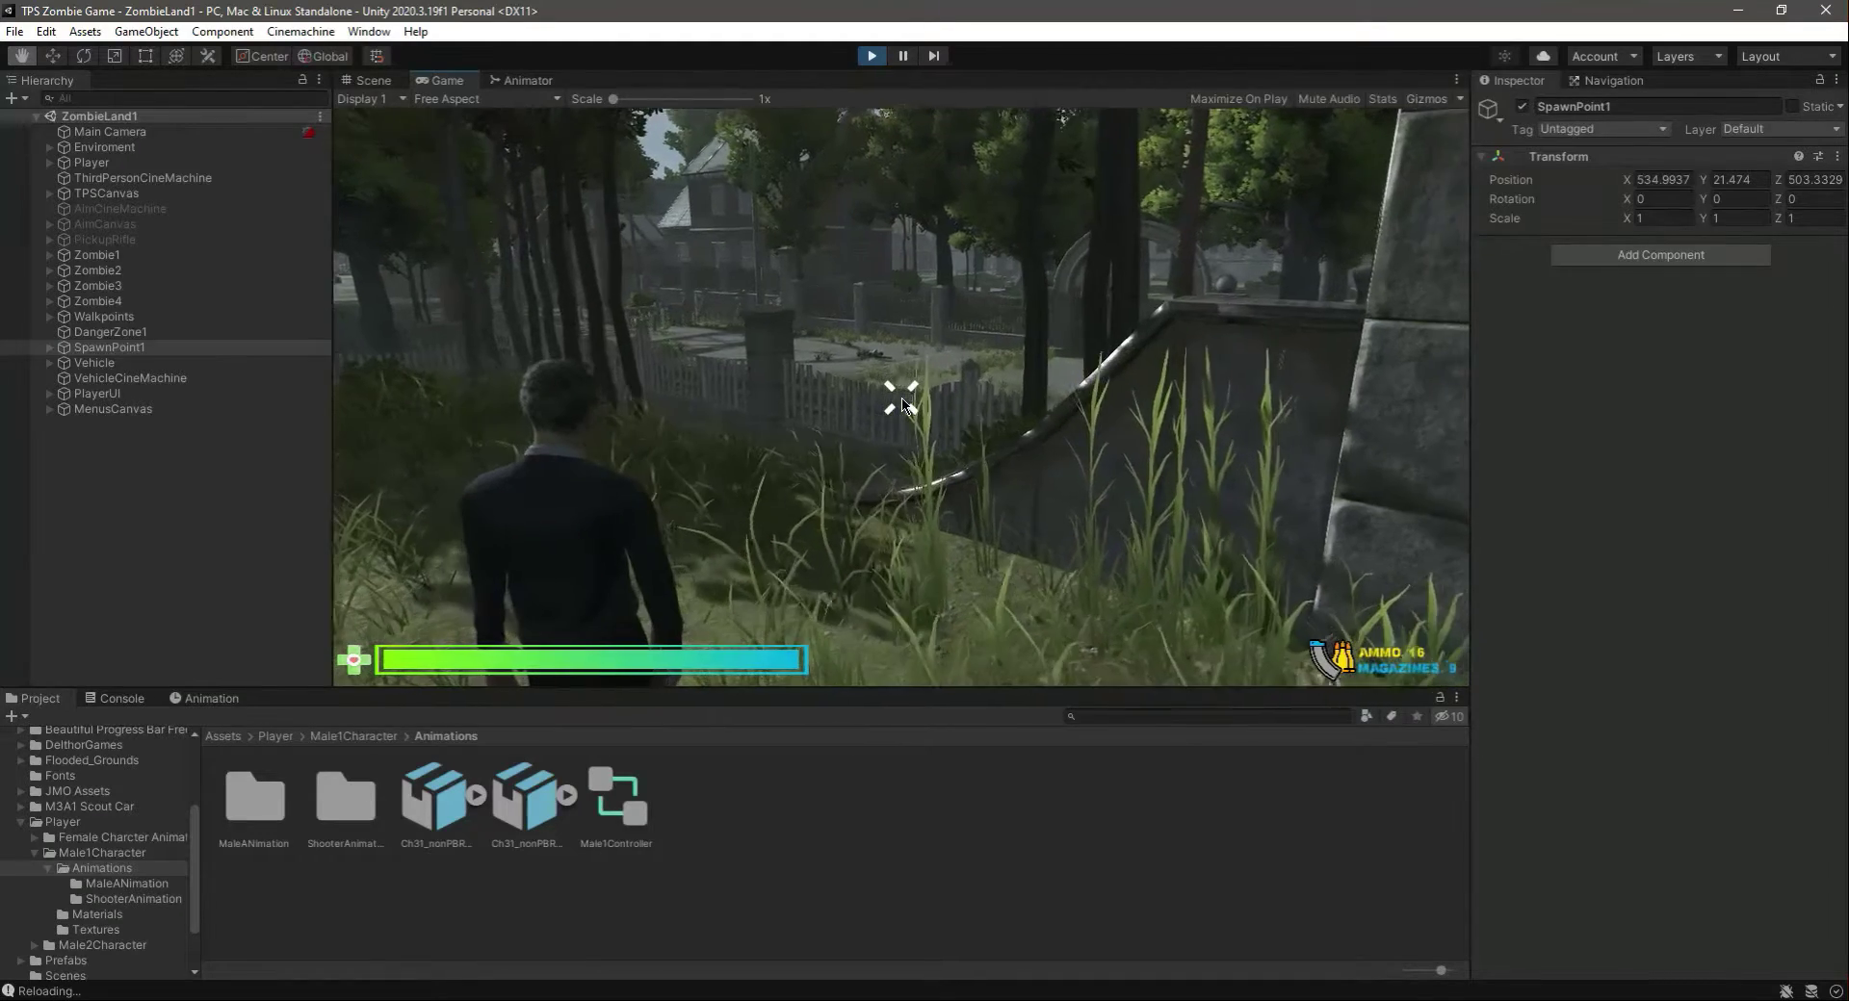
{"action": "key", "text": "Escape"}
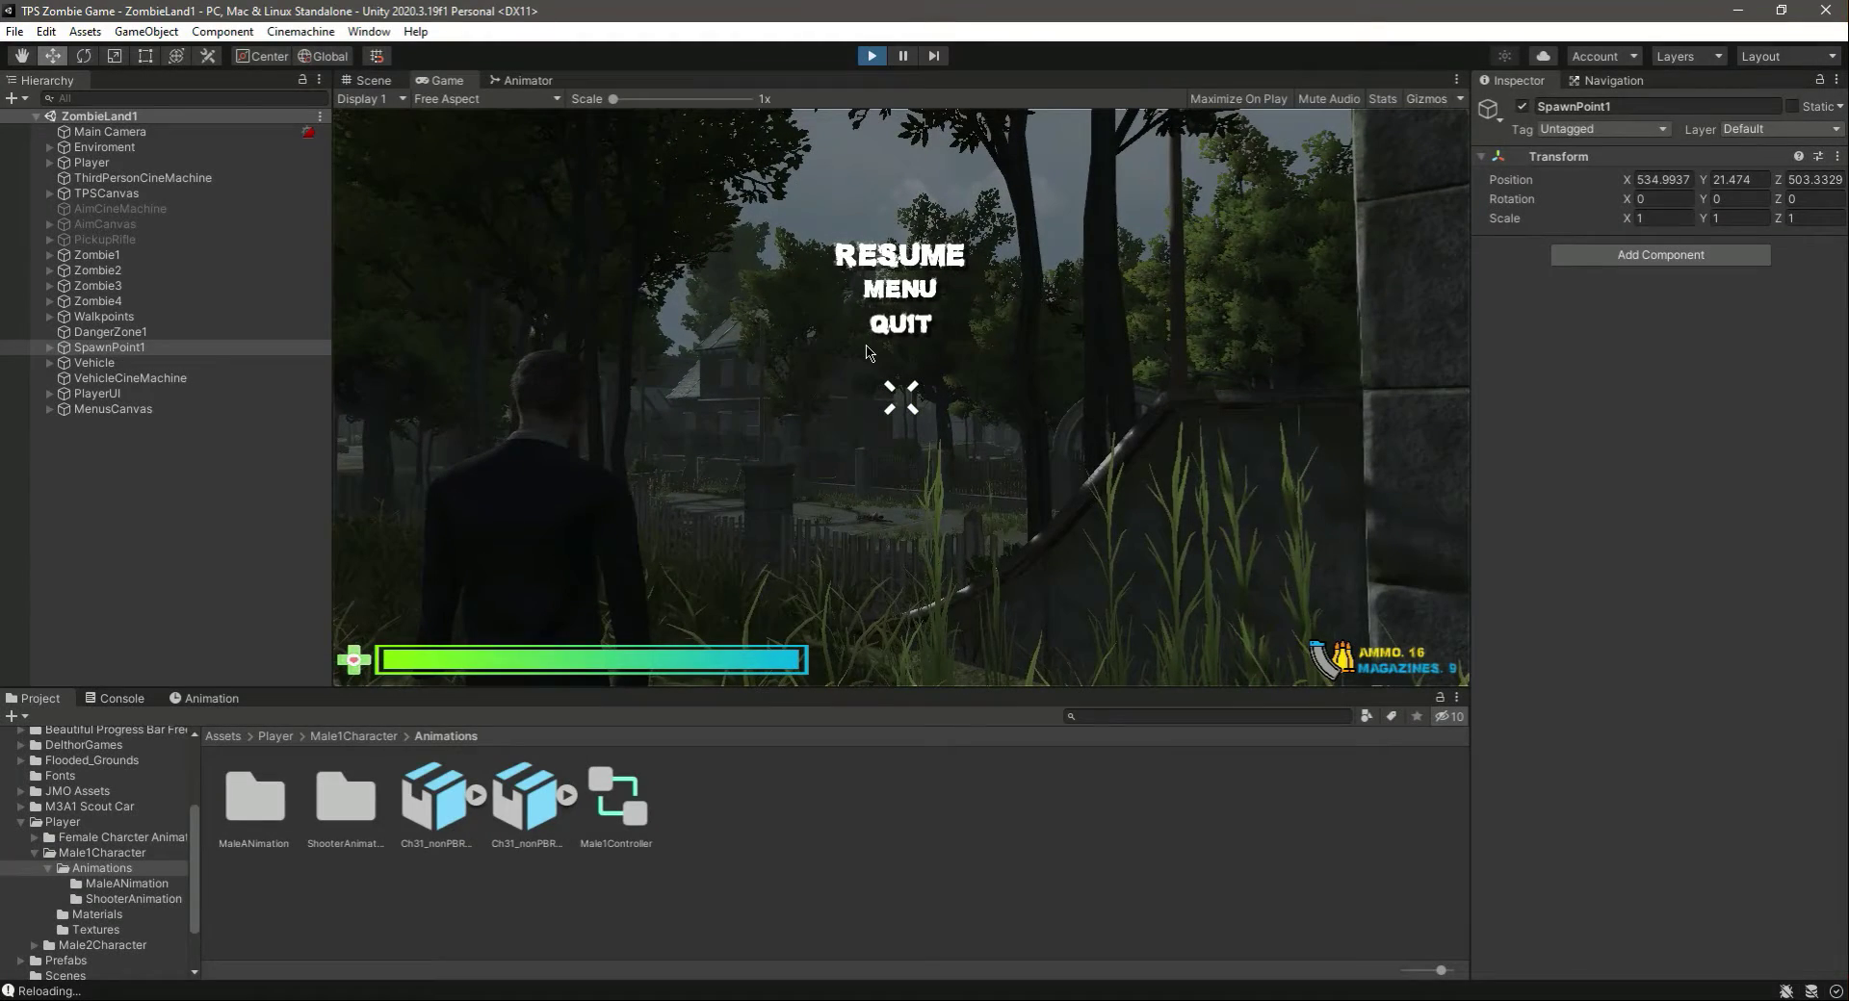
{"action": "key", "text": "ctrl+p"}
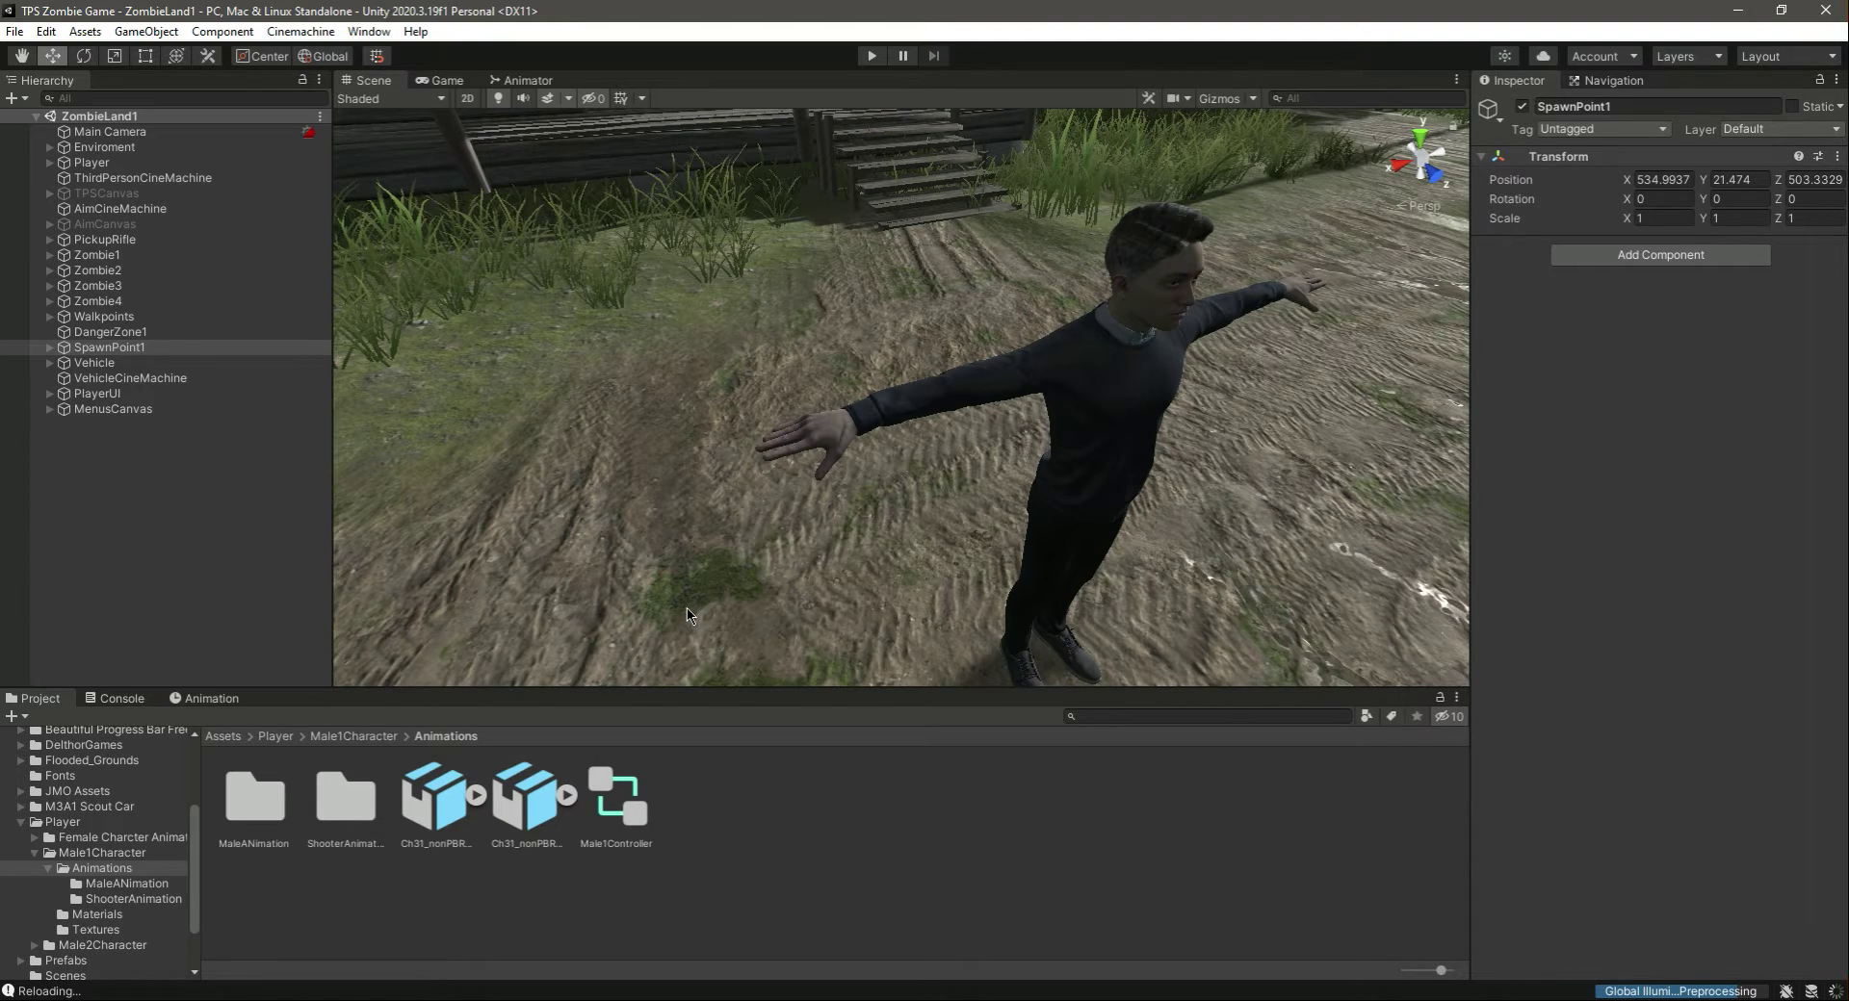
- Review the Console's log messages, clear them and return to the project's Animations folder
{"action": "left_click", "coordinate": [58, 992]}
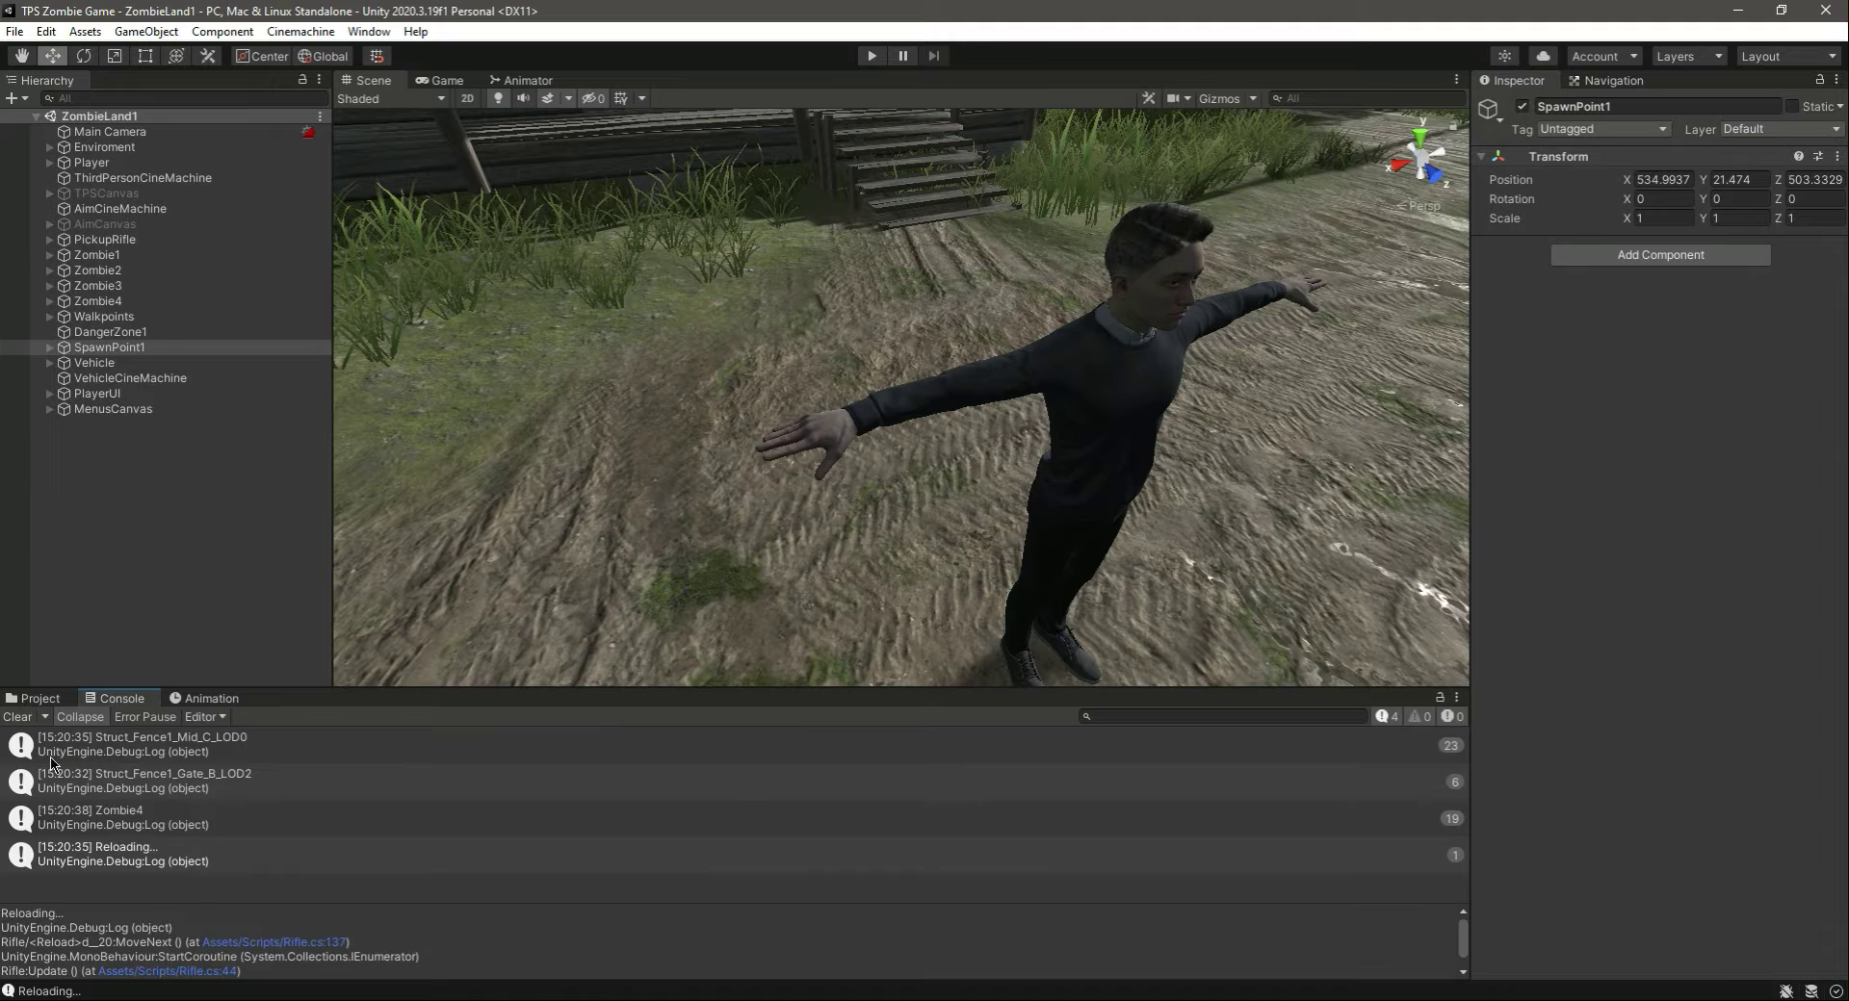
{"action": "left_click", "coordinate": [34, 698]}
{"action": "left_click", "coordinate": [768, 930]}
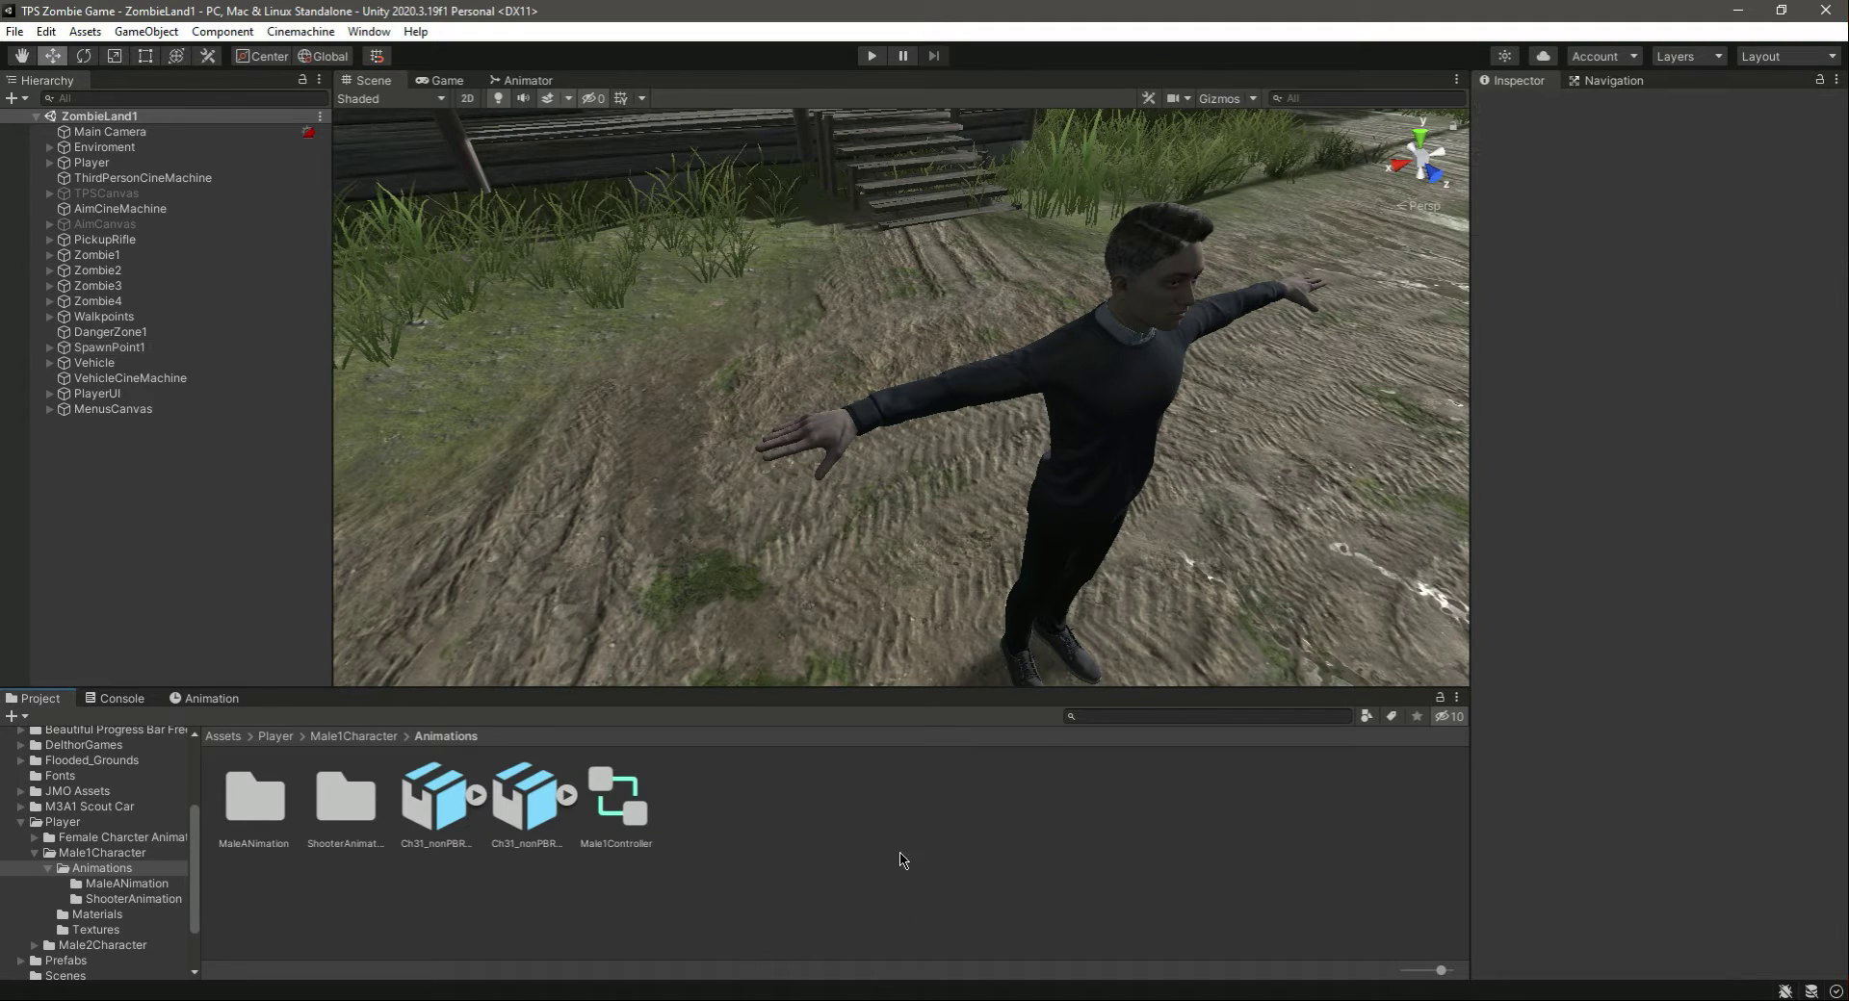